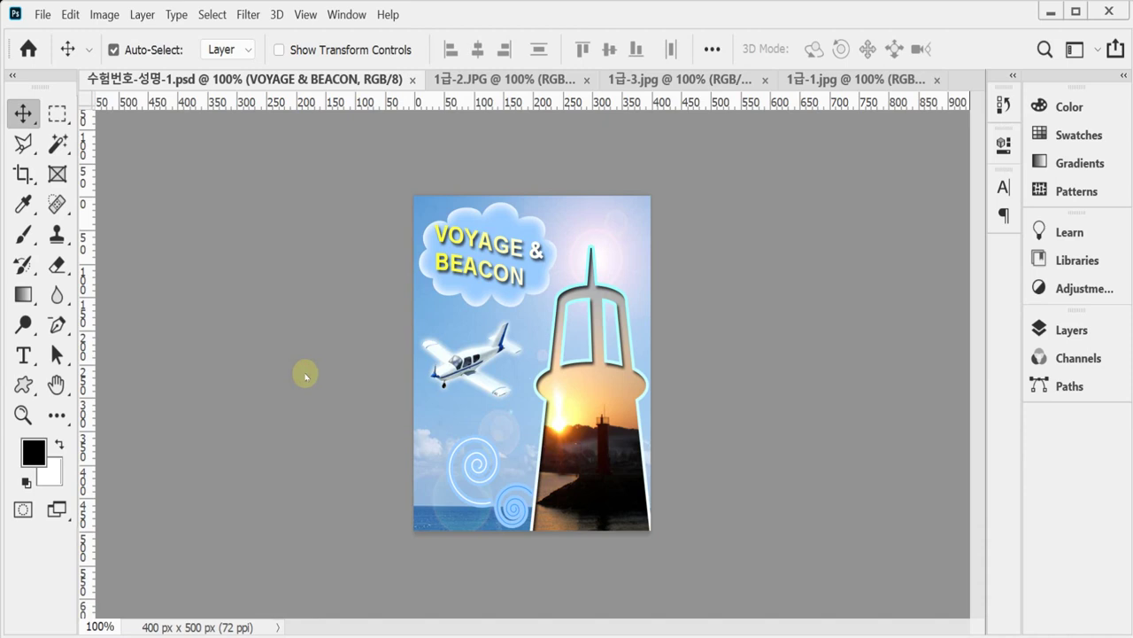
# - Create a 400 x 500 px RGB document at 72 ppi with a white background and display its grid
pyautogui.hotkey('ctrl', 'n')
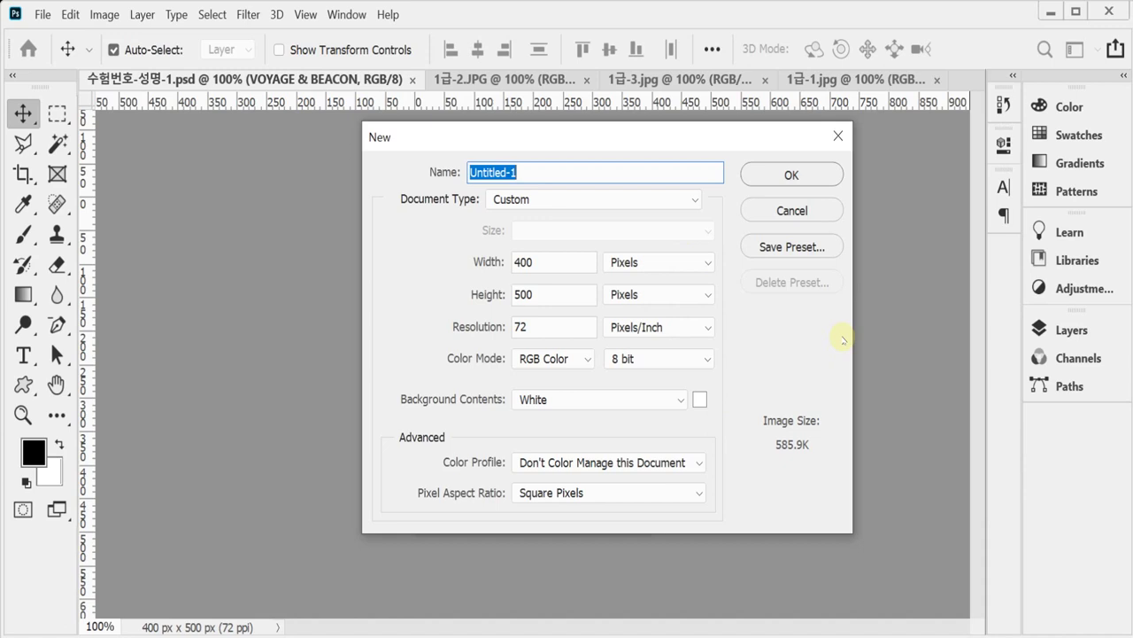
pyautogui.press('Return')
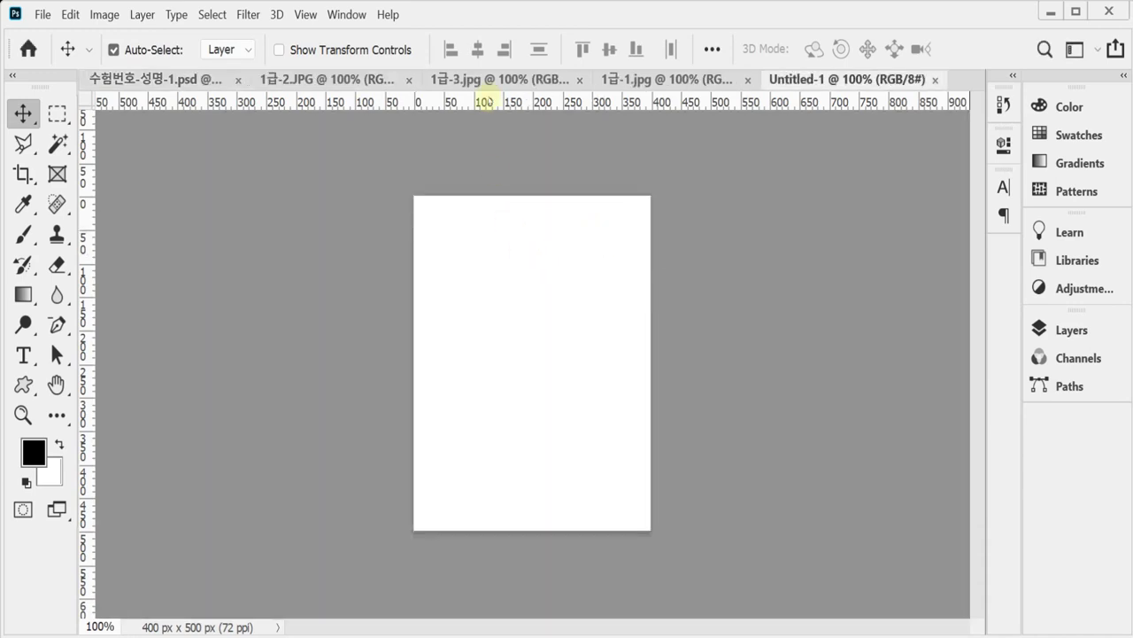
pyautogui.hotkey('ctrl', "'")
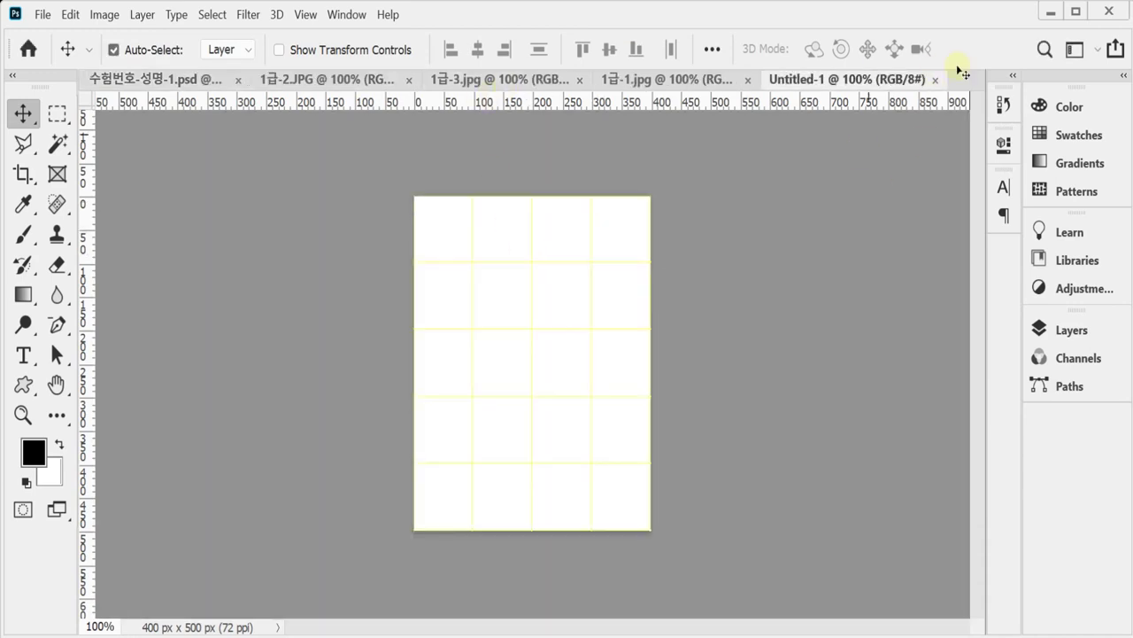
# - Float the new document and the finished VOYAGE & BEACON sample side by side, and display the grid on the sample
pyautogui.moveTo(813, 80); pyautogui.dragTo(611, 187)
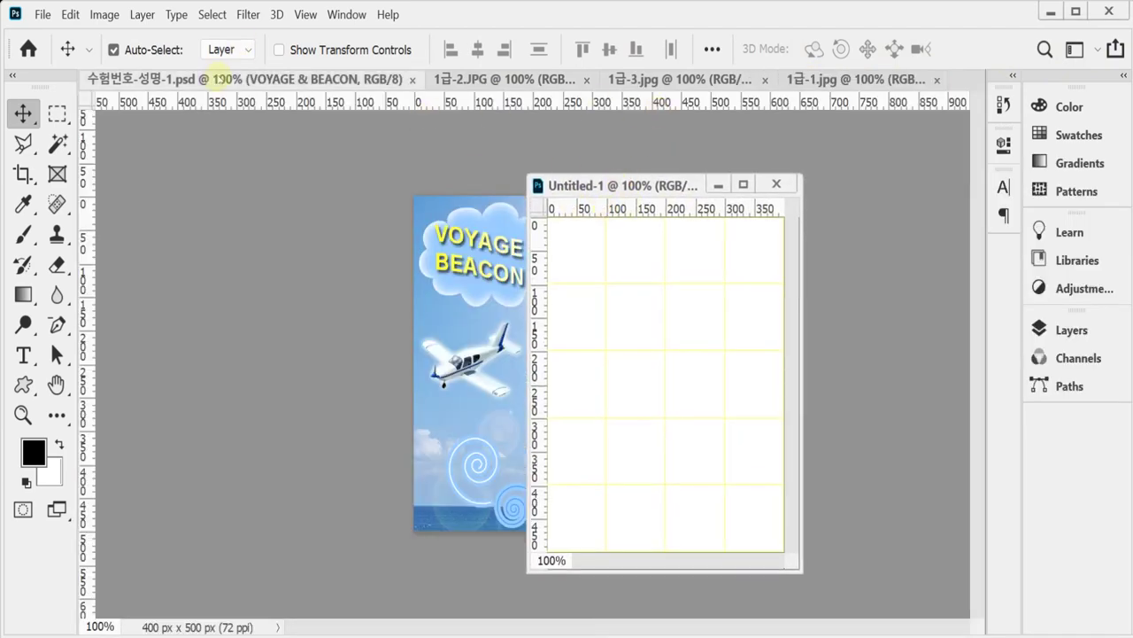
pyautogui.moveTo(217, 79); pyautogui.dragTo(281, 149)
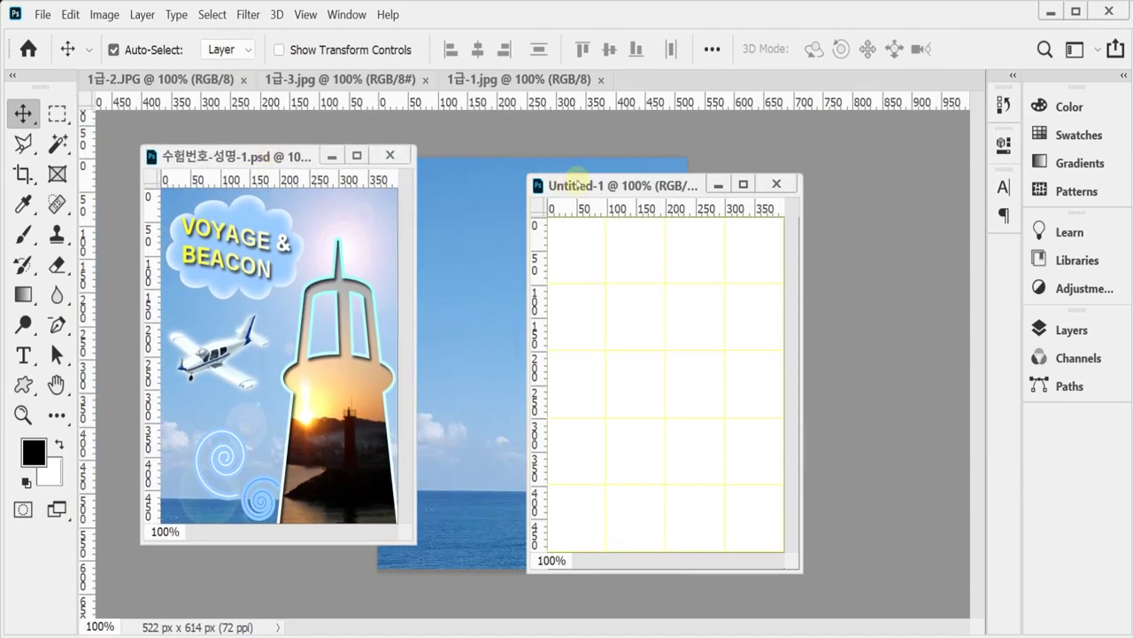
pyautogui.moveTo(576, 184); pyautogui.dragTo(468, 157)
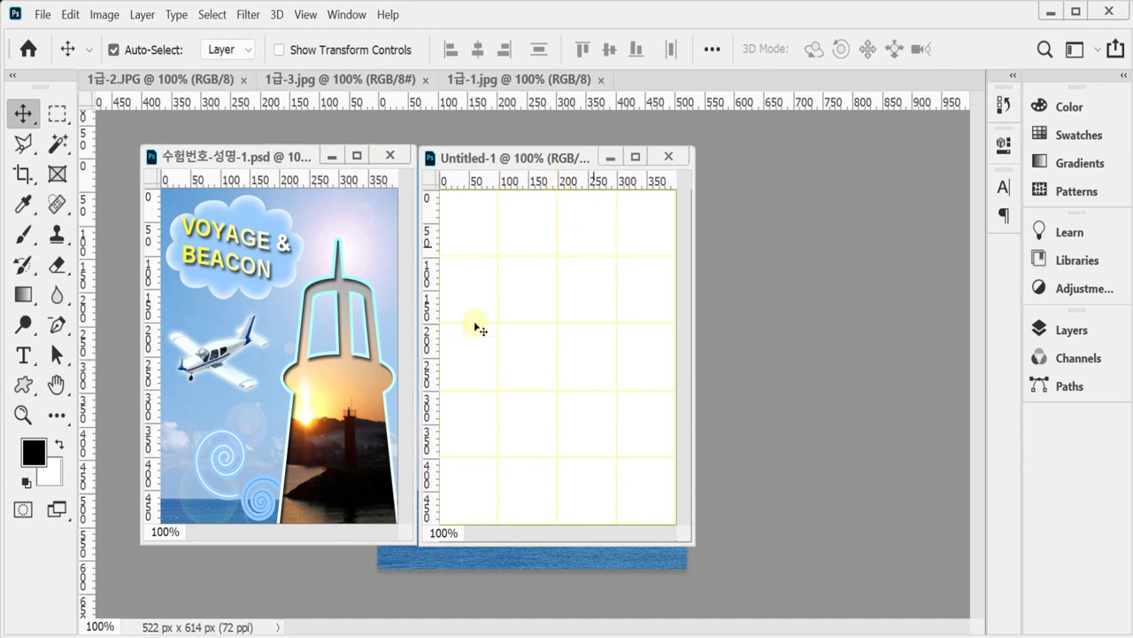
pyautogui.moveTo(479, 328); pyautogui.dragTo(332, 407)
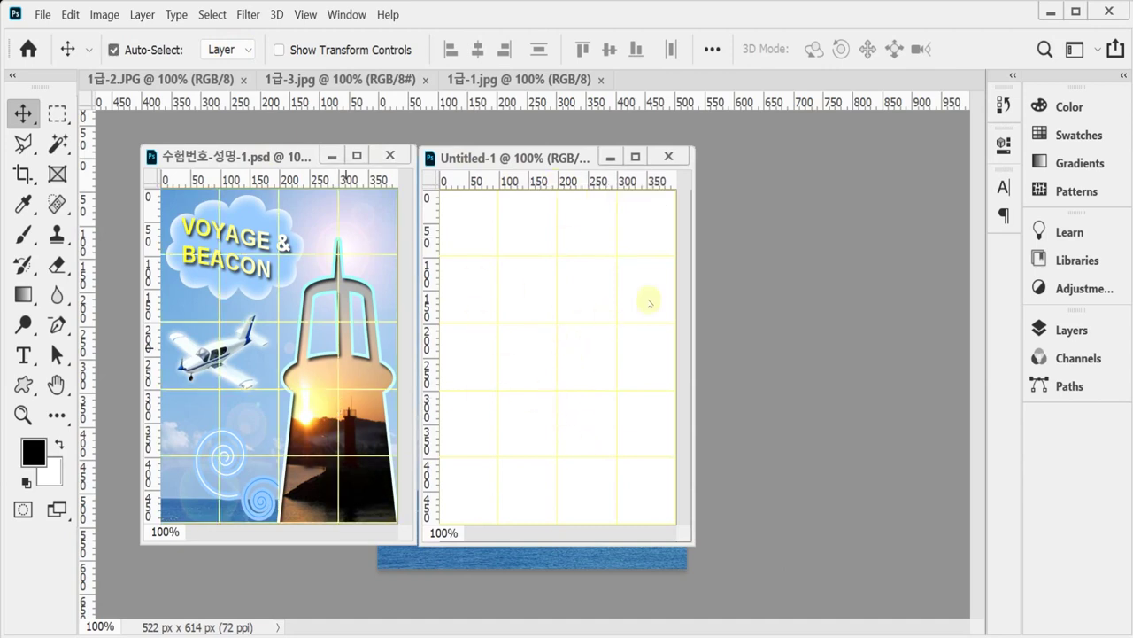
# - Copy the whole sea and sky image 1급-1.jpg, close that file, and paste the image into the new document
pyautogui.moveTo(483, 79); pyautogui.dragTo(365, 173)
pyautogui.hotkey('ctrl', 'a')
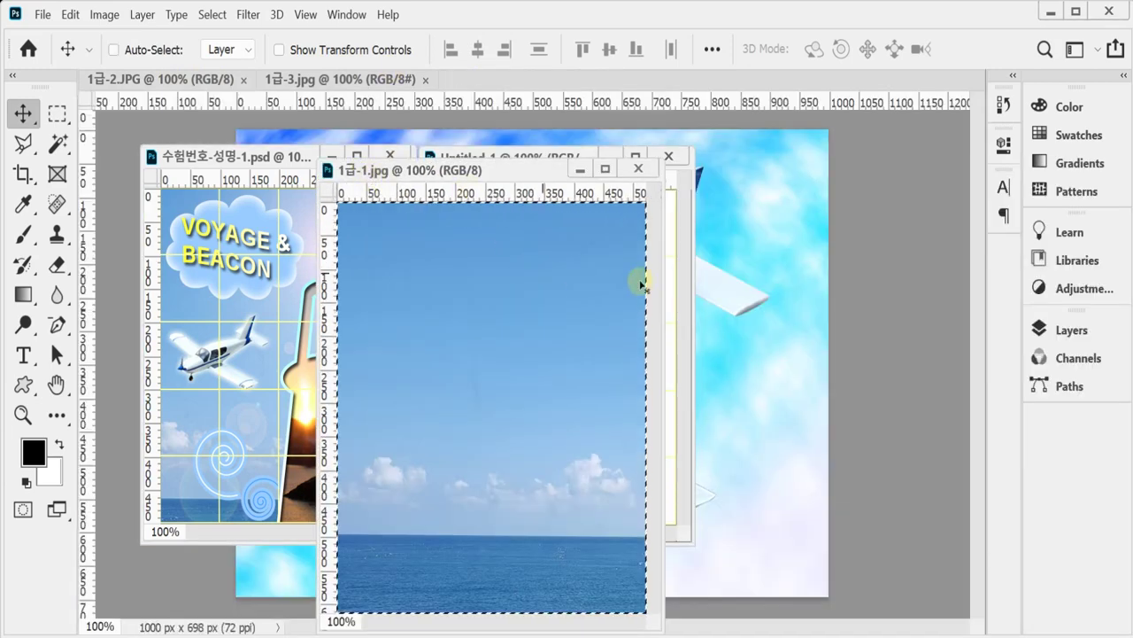
pyautogui.click(637, 168)
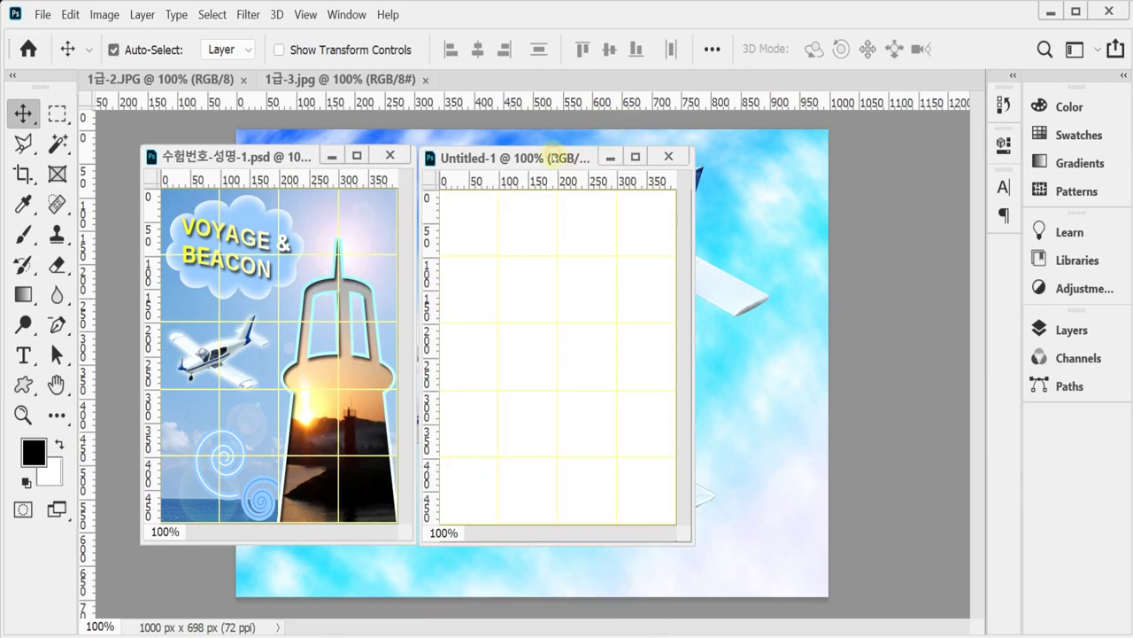
pyautogui.hotkey('ctrl', 'v')
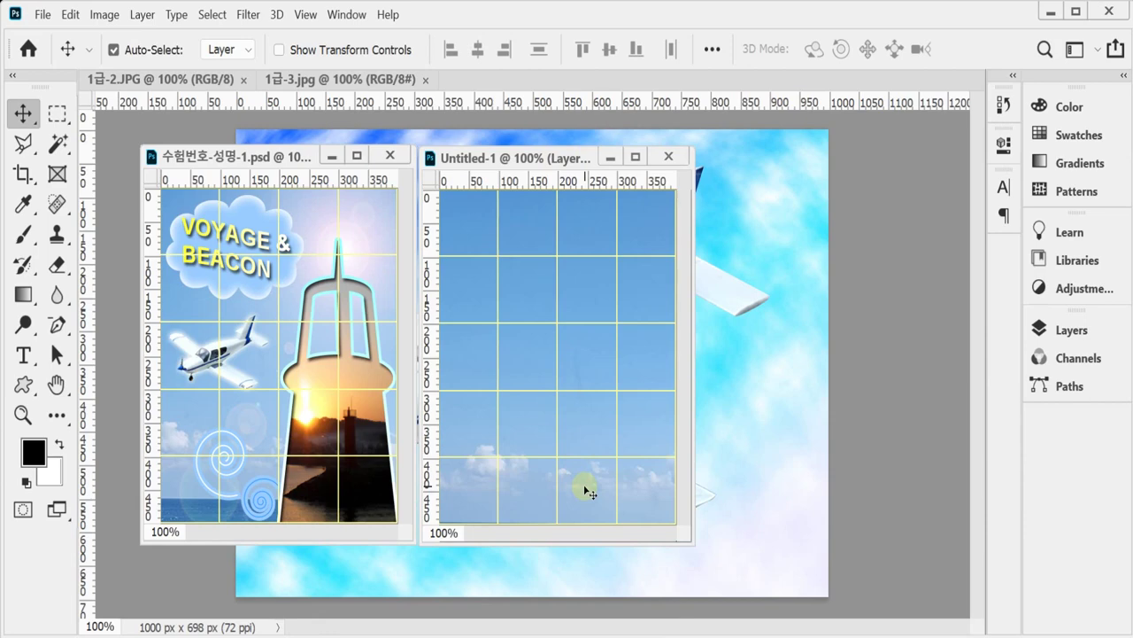
# - Move the pasted sea image up and to the left so its horizon and clouds match the sample against the grid
pyautogui.moveTo(586, 488); pyautogui.dragTo(554, 467)
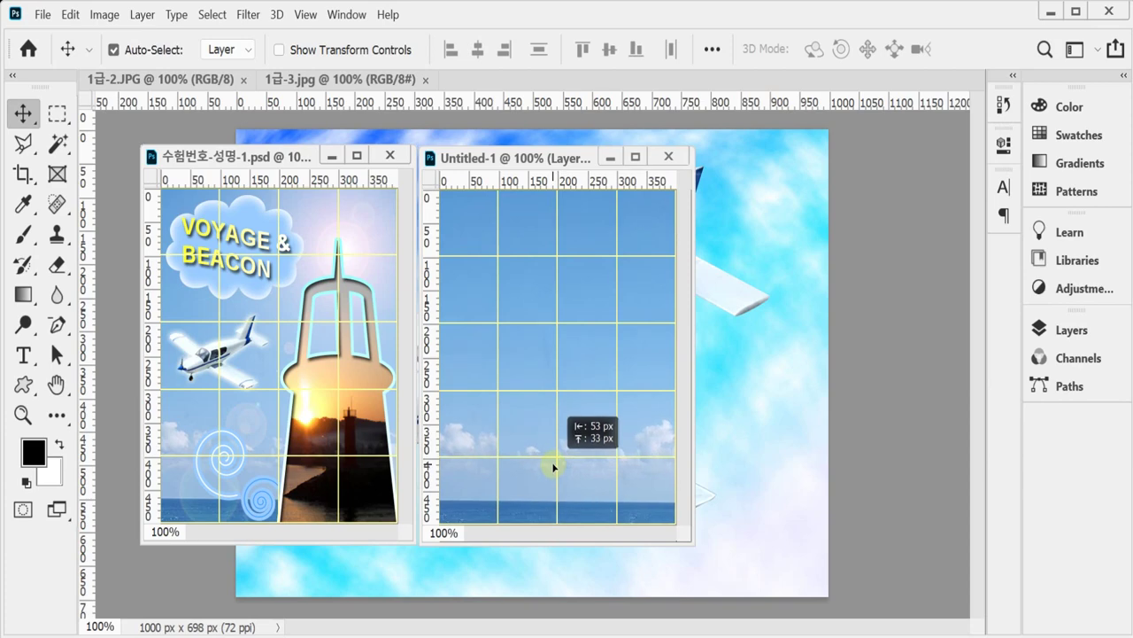
pyautogui.moveTo(553, 466); pyautogui.dragTo(554, 468)
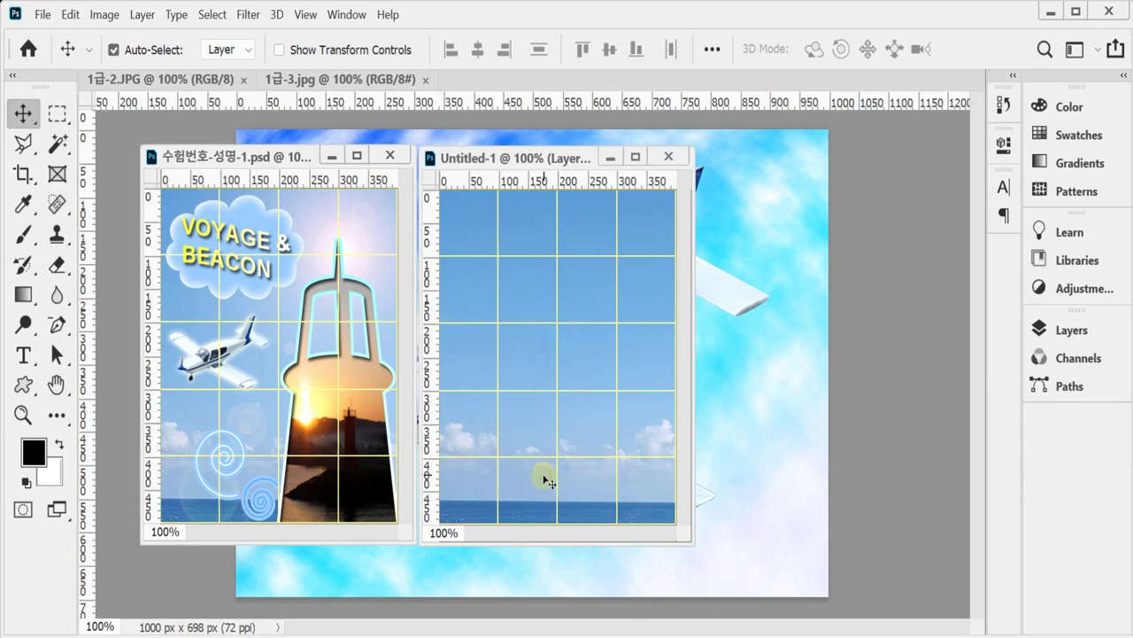
pyautogui.moveTo(542, 473); pyautogui.dragTo(538, 477)
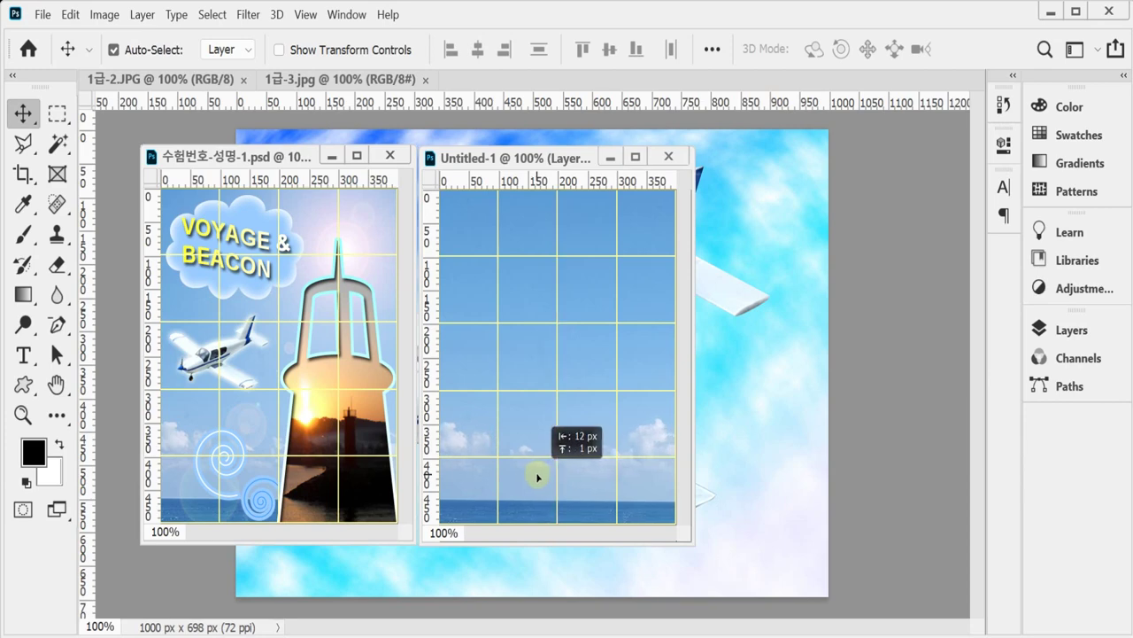
pyautogui.moveTo(537, 477); pyautogui.dragTo(534, 471)
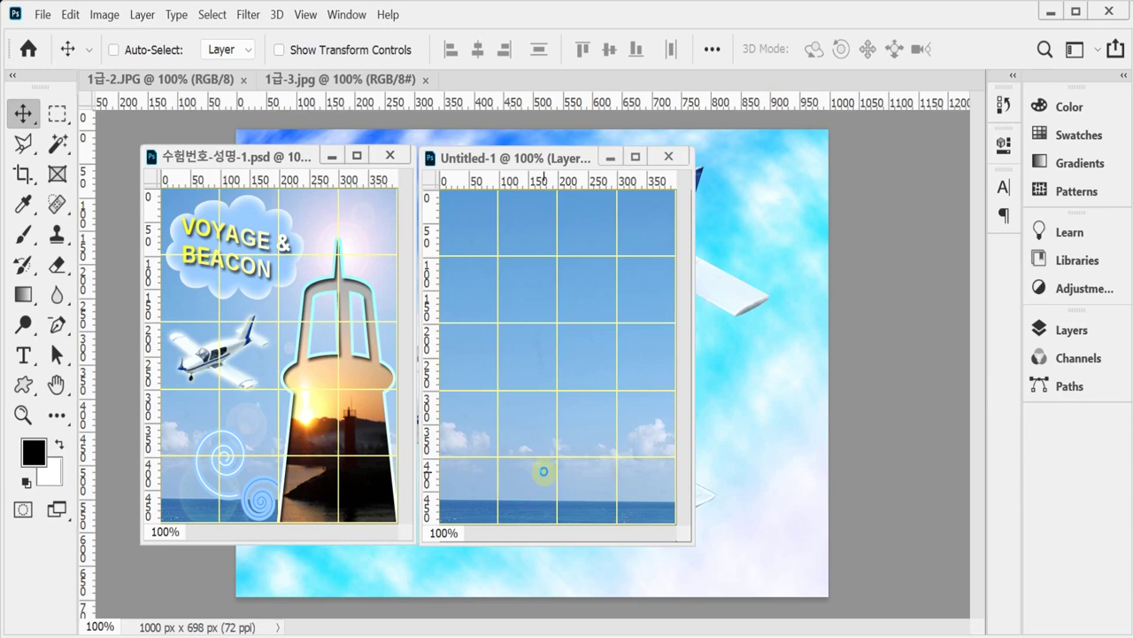
# - Start saving the new document and choose the 임시 folder on the desktop as its location
pyautogui.hotkey('ctrl', 's')
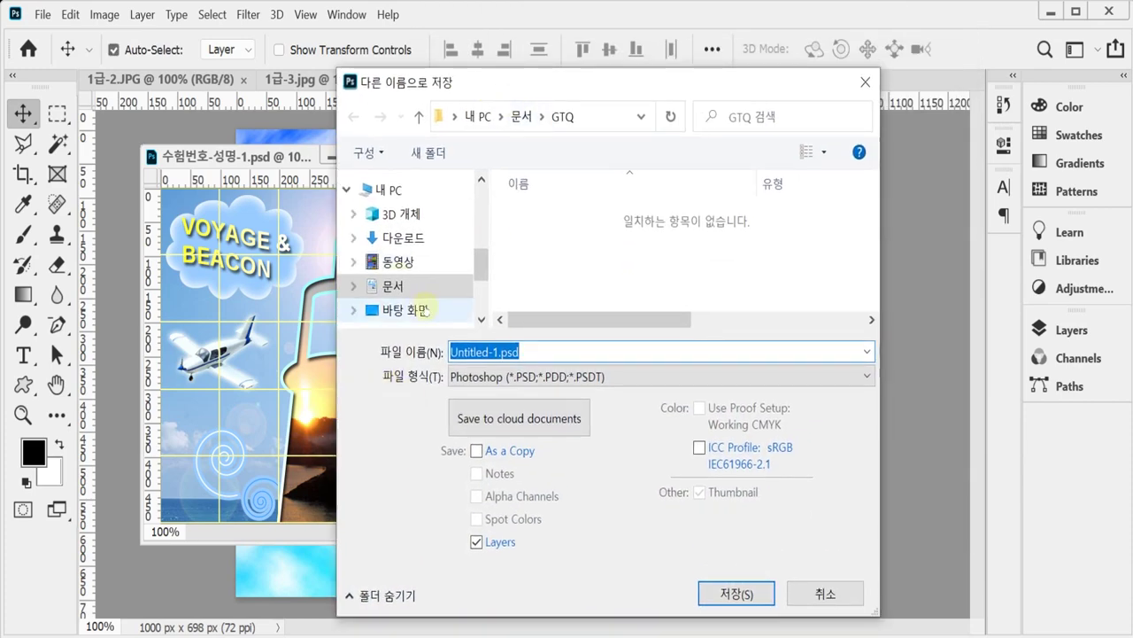
pyautogui.click(423, 309)
pyautogui.click(531, 235)
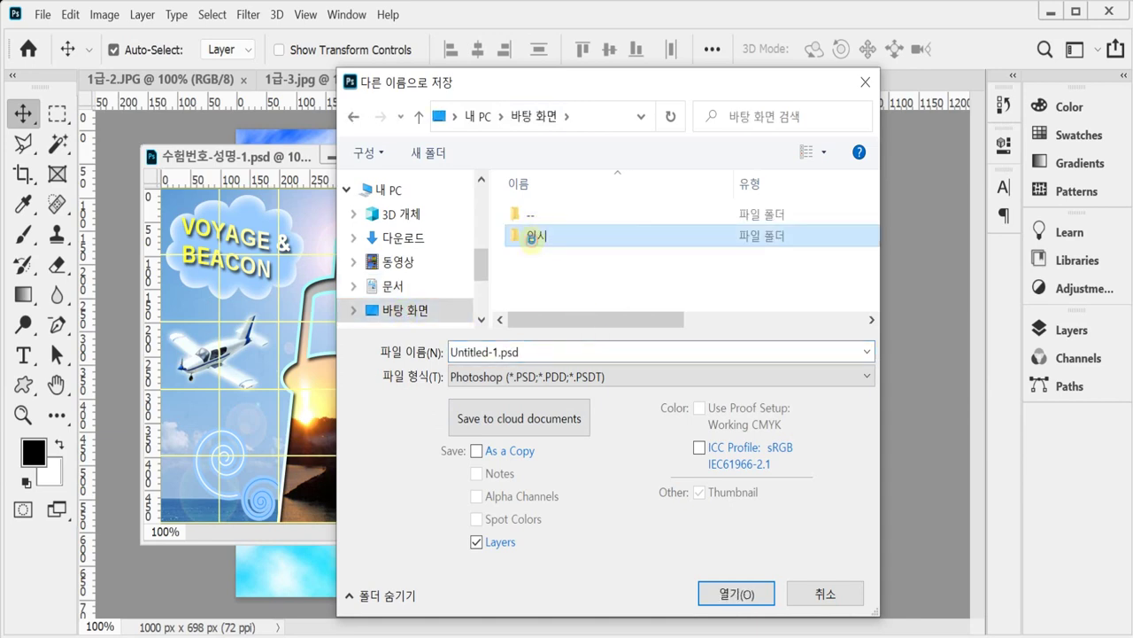
pyautogui.doubleClick(532, 235)
# - Name the file 수험번호-성명-1 and save it in Photoshop PSD format
pyautogui.click(537, 351)
pyautogui.doubleClick(535, 351)
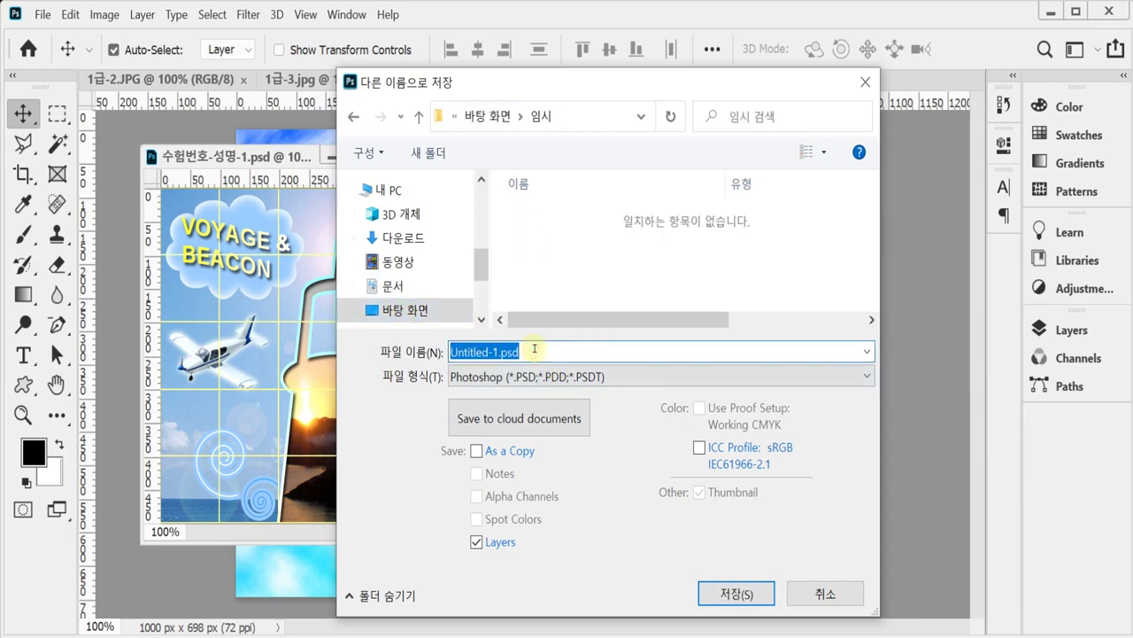
pyautogui.press('BackSpace')
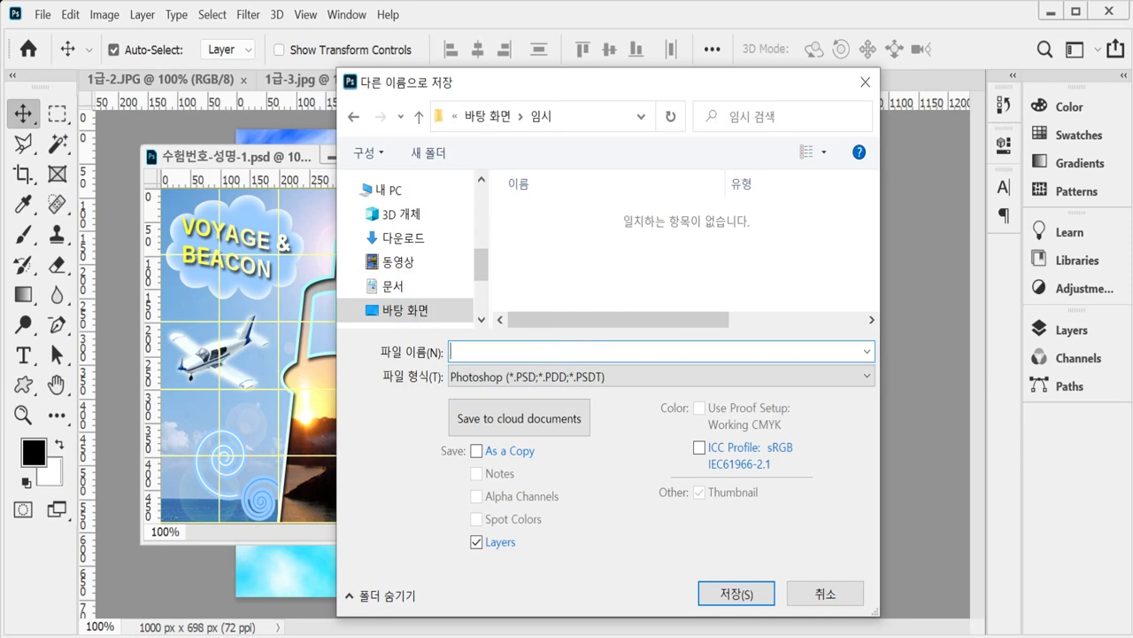
pyautogui.write('수험자')
pyautogui.press('BackSpace')
pyautogui.press('BackSpace')
pyautogui.write('ㅂㅓ노-서ㅇ명-1')
pyautogui.press('Left')
pyautogui.press('Left')
pyautogui.press('Left')
pyautogui.press('Left')
pyautogui.press('BackSpace')
pyautogui.press('BackSpace')
pyautogui.write('ㅂㅓㄴ호')
pyautogui.click(747, 594)
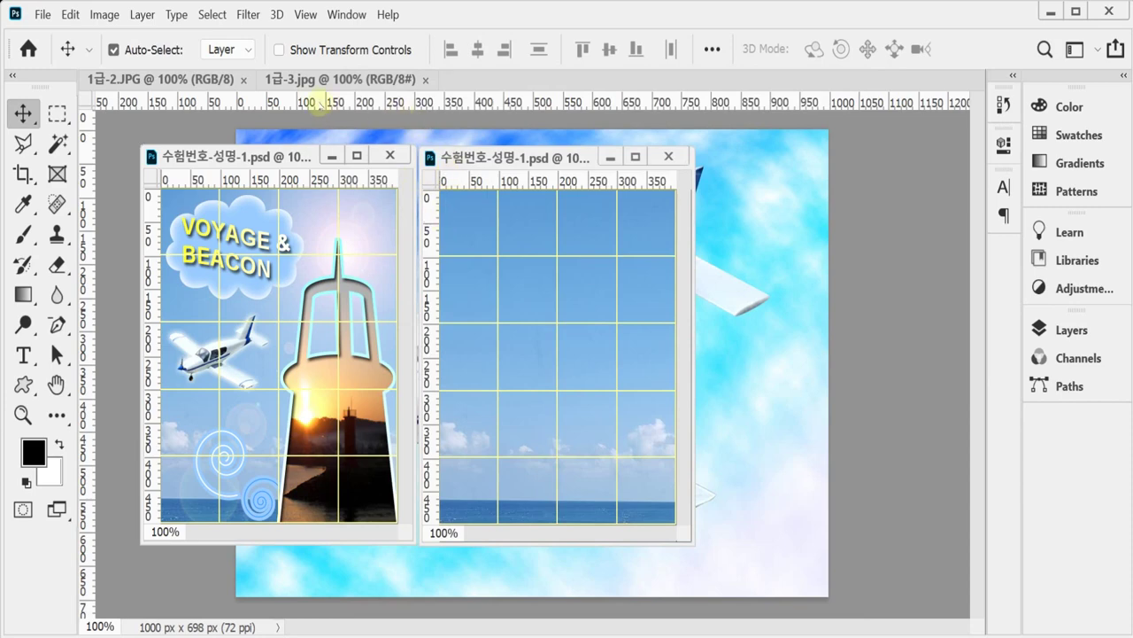
# - Open the Lens Flare filter for the sea image and compare all the lens types, ending on 50-300mm Zoom
pyautogui.click(249, 16)
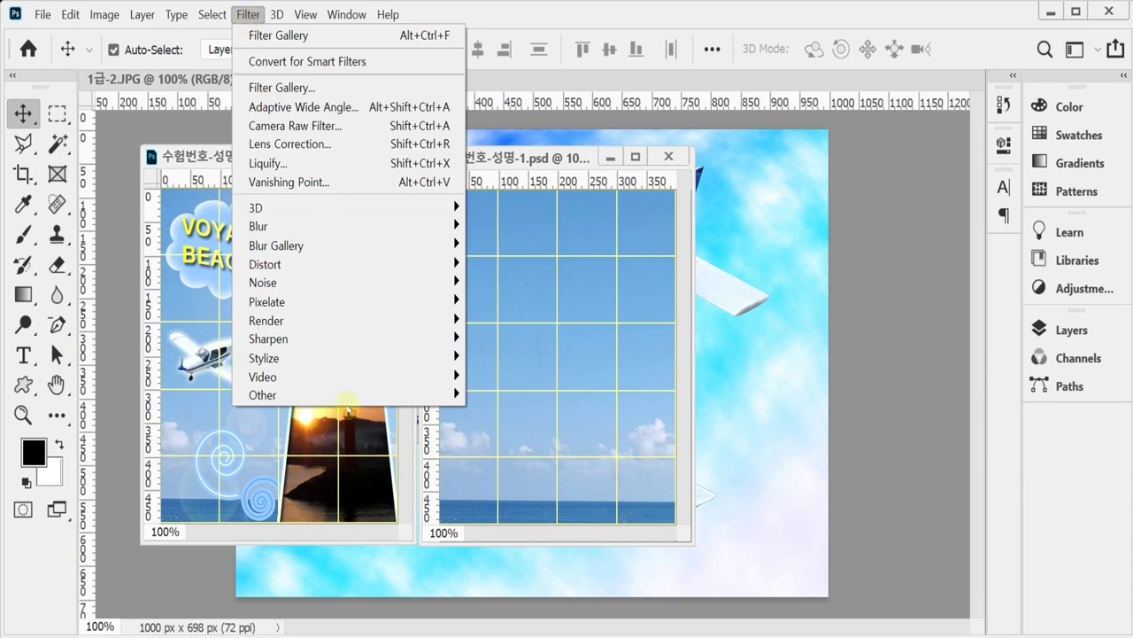
pyautogui.moveTo(319, 326)
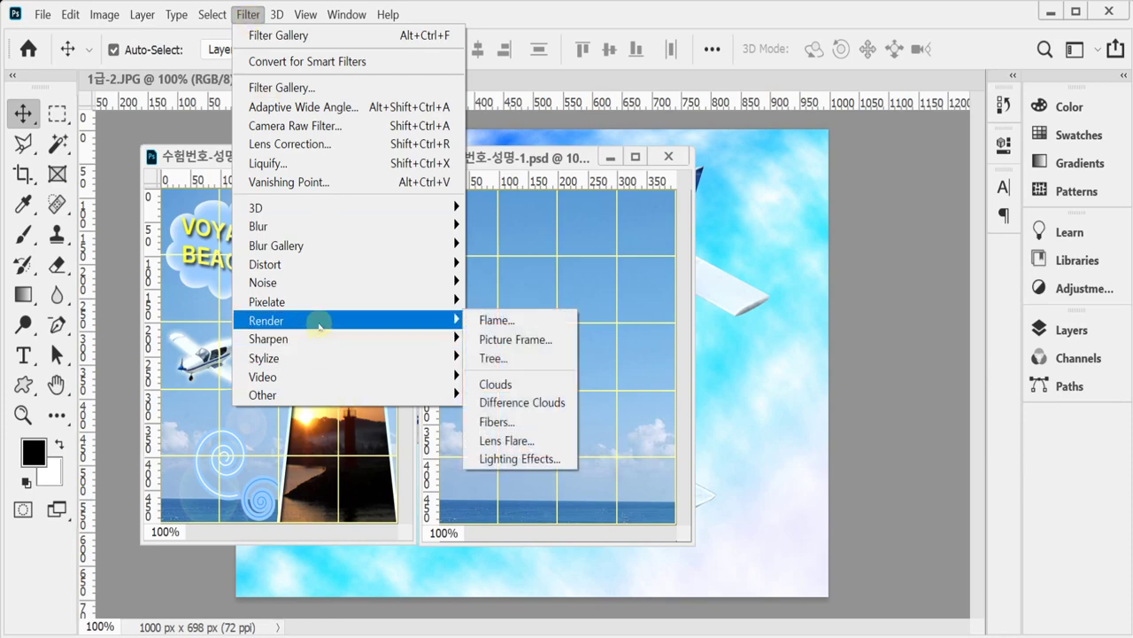
pyautogui.click(529, 440)
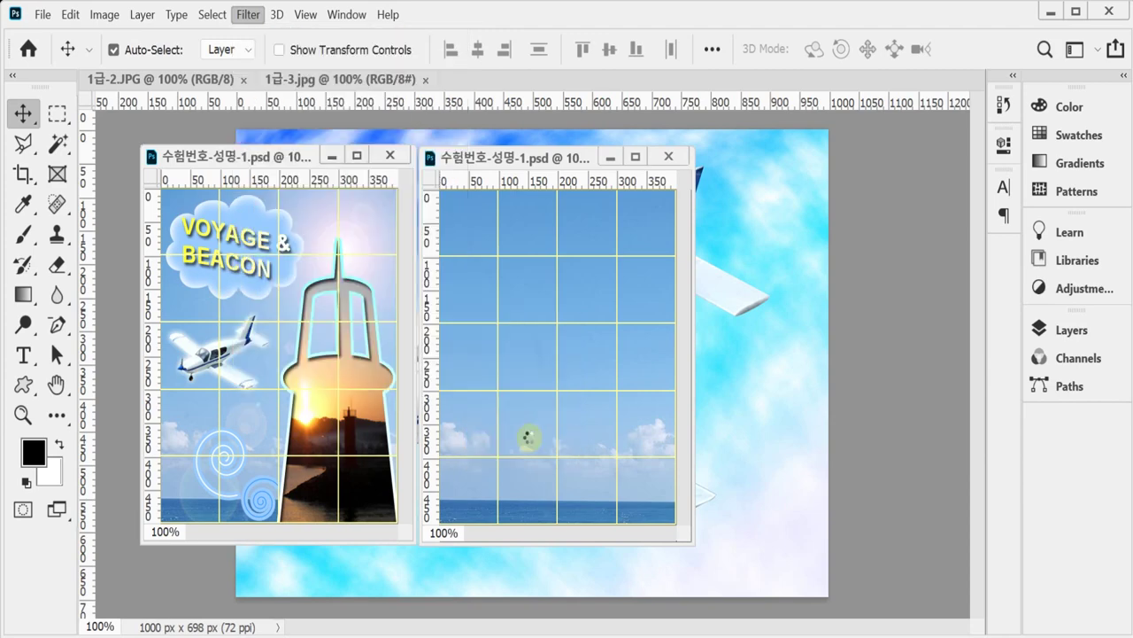
pyautogui.moveTo(322, 79); pyautogui.dragTo(241, 91)
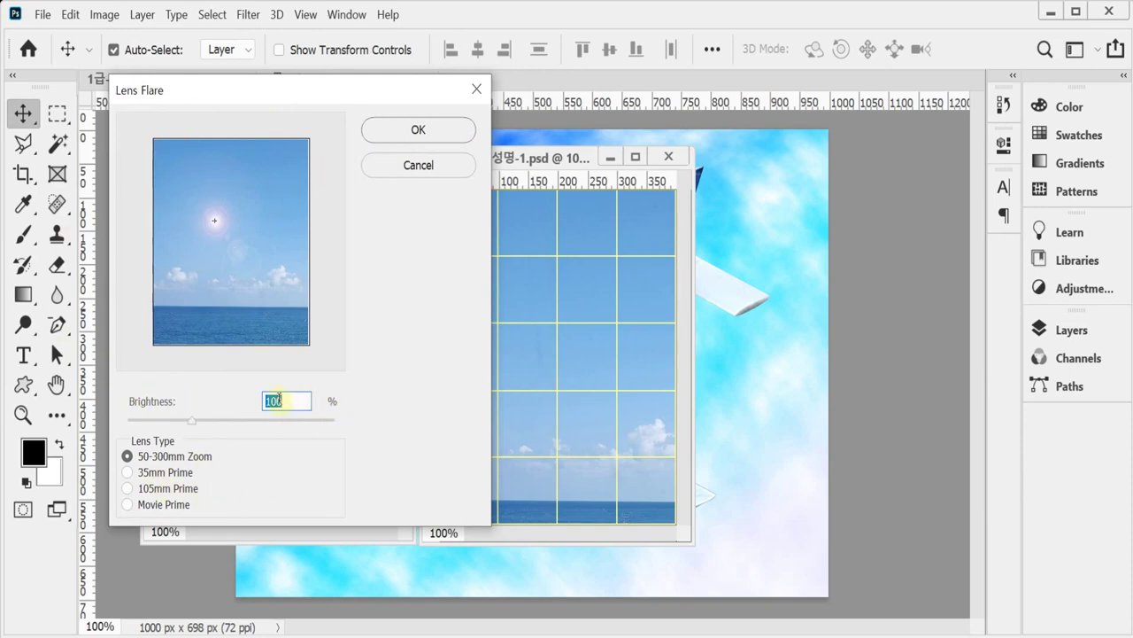
pyautogui.click(177, 473)
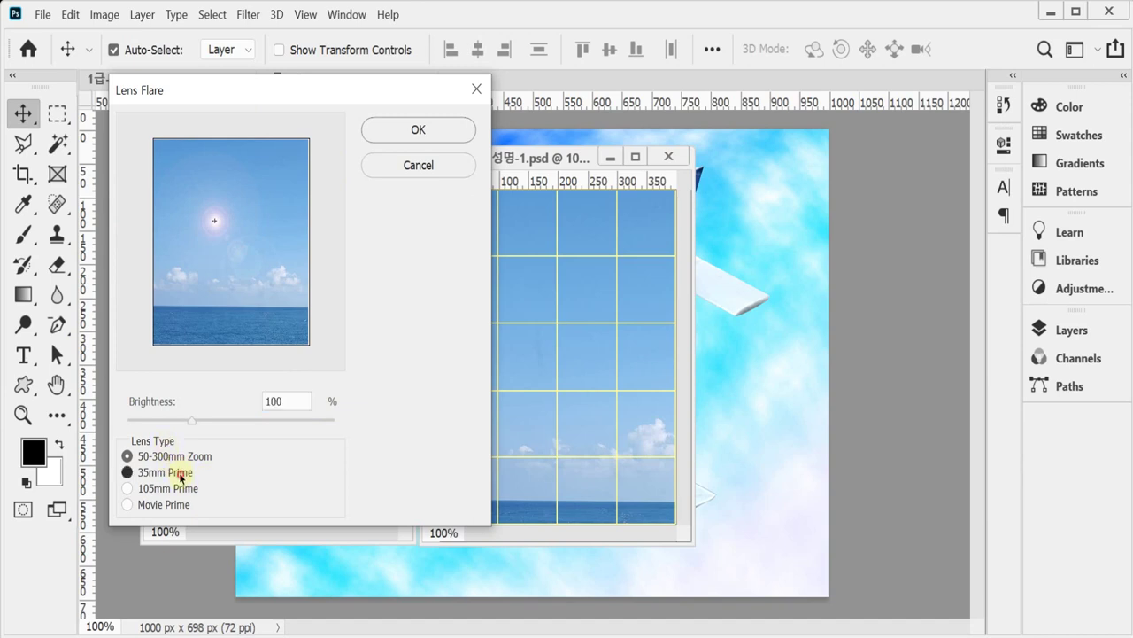
pyautogui.click(177, 488)
pyautogui.click(174, 503)
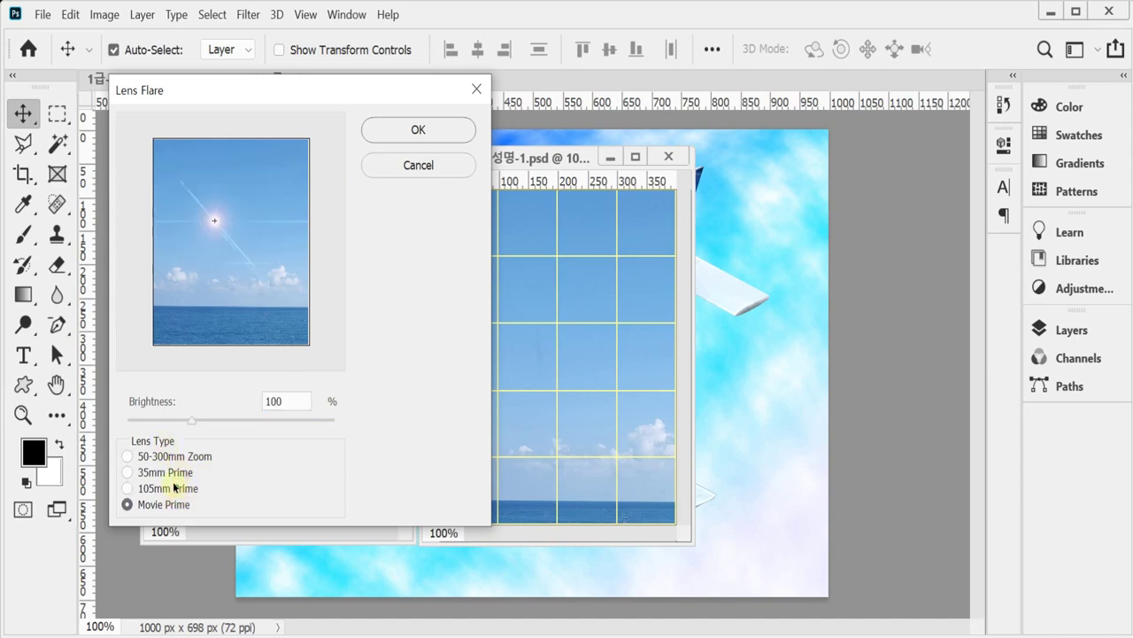
pyautogui.click(175, 487)
pyautogui.click(177, 471)
pyautogui.click(177, 456)
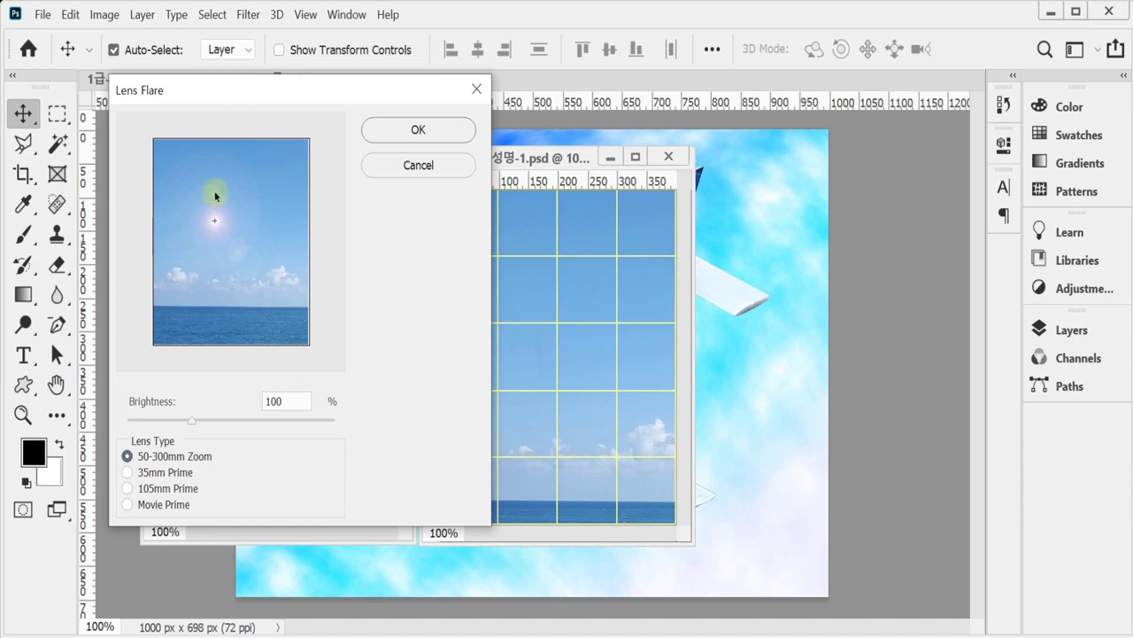
# - Place the lens flare in the upper-right sky, set its brightness to 150%, and apply it
pyautogui.moveTo(212, 218); pyautogui.dragTo(275, 178)
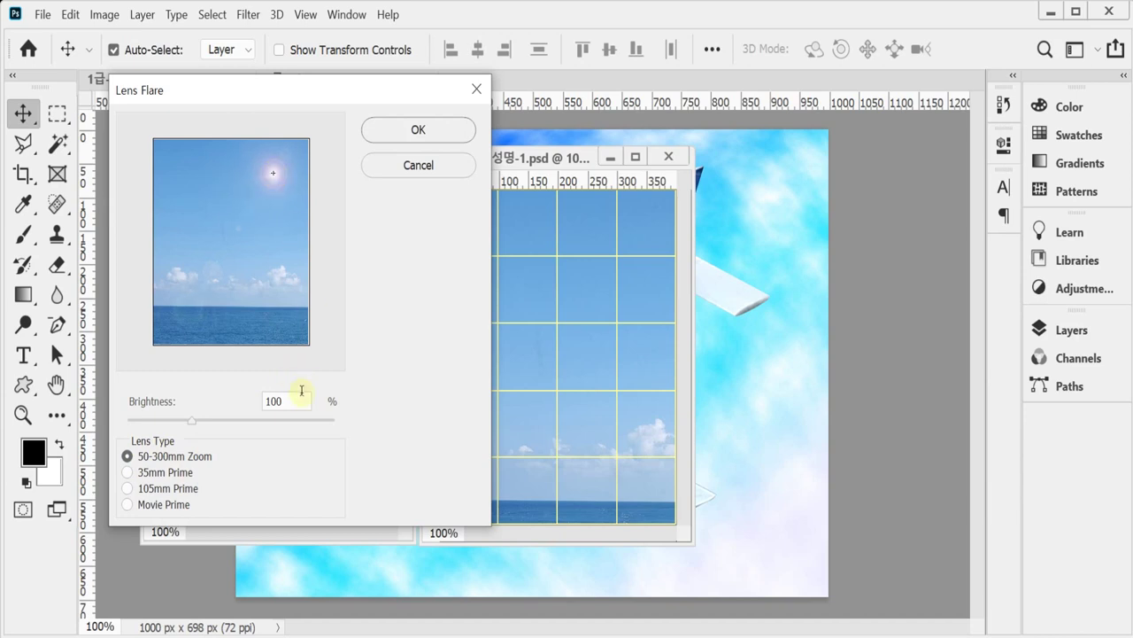
pyautogui.doubleClick(295, 403)
pyautogui.write('150')
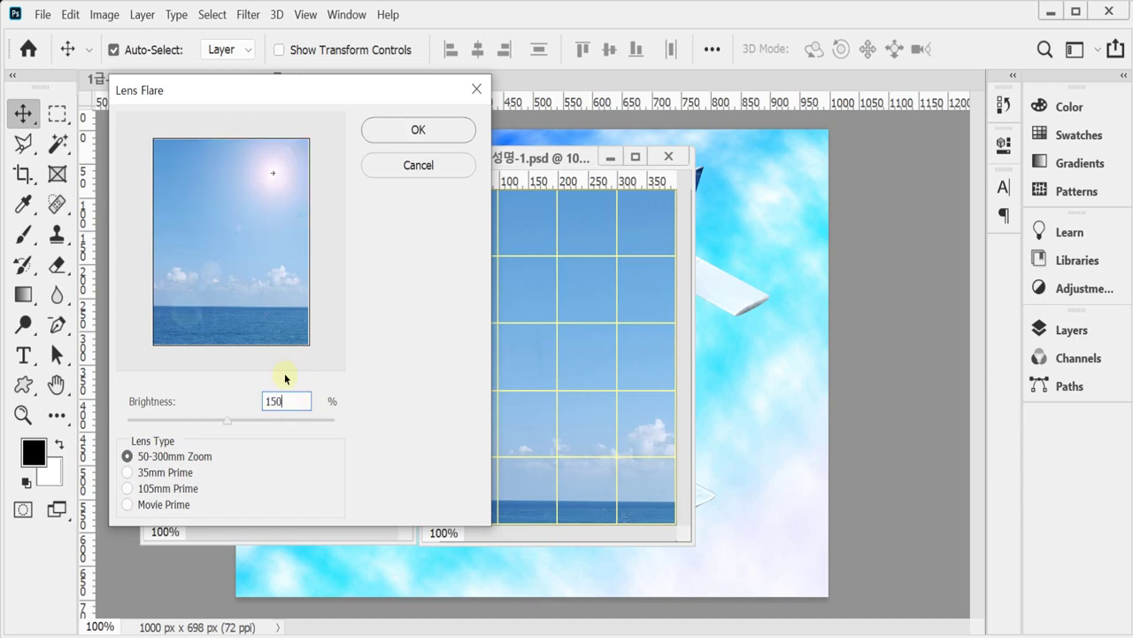
pyautogui.click(257, 186)
pyautogui.moveTo(259, 190)
pyautogui.mouseDown()
pyautogui.moveTo(274, 179)
pyautogui.moveTo(193, 186)
pyautogui.moveTo(273, 176)
pyautogui.mouseUp()
pyautogui.click(419, 131)
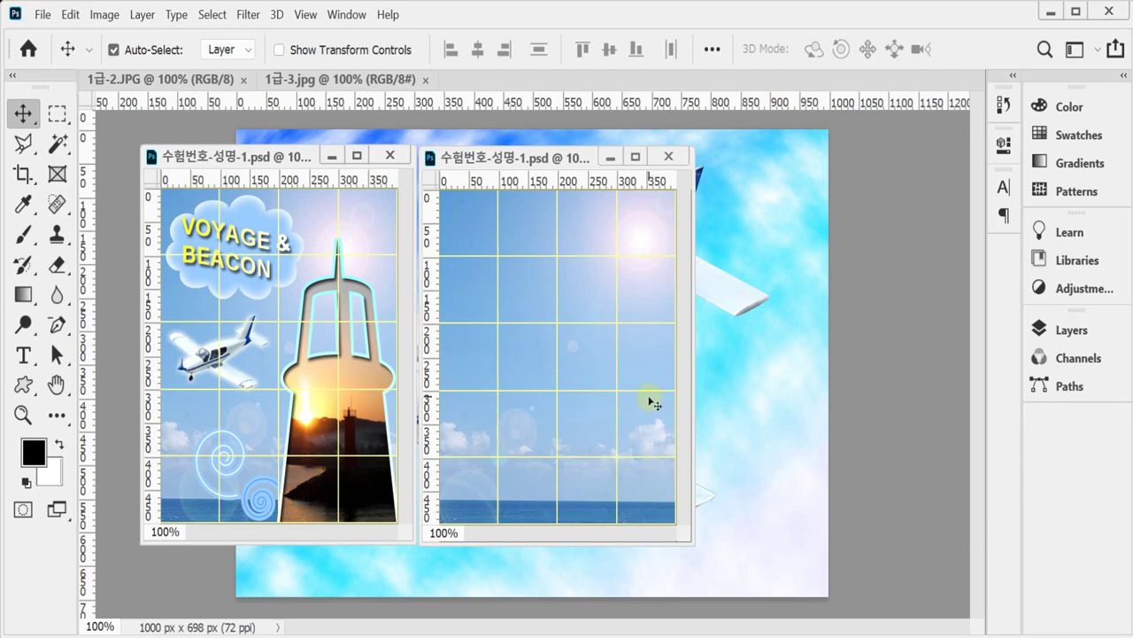
# - Undo the lens flare and reapply it slightly farther left and lower in the sky, with 150% brightness and 50-300mm Zoom
pyautogui.hotkey('ctrl', 'z')
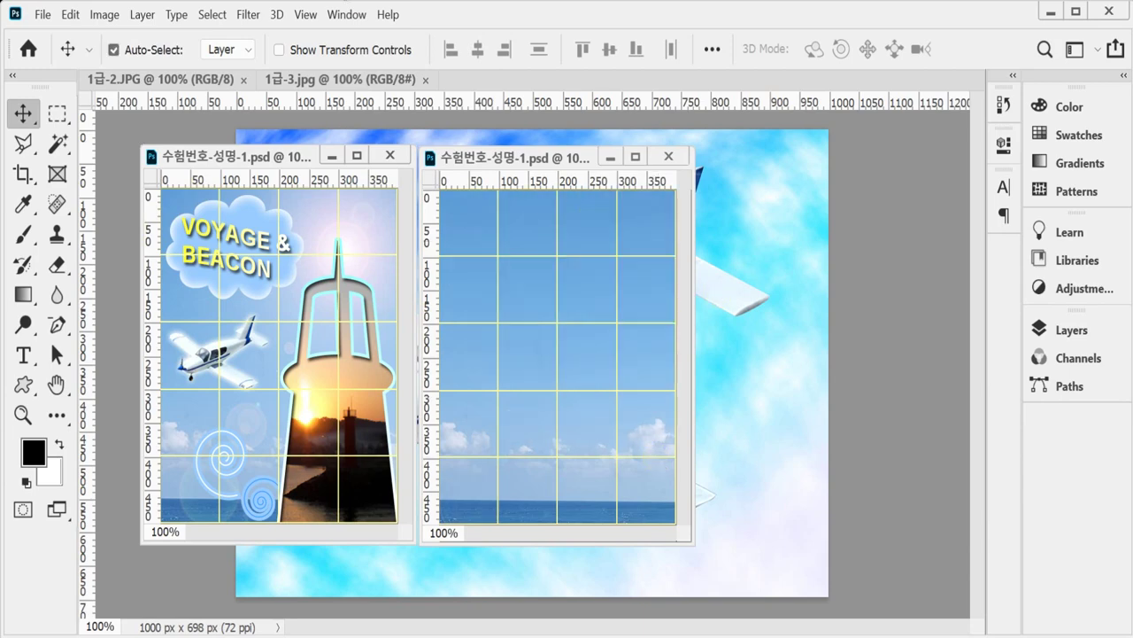
pyautogui.click(248, 14)
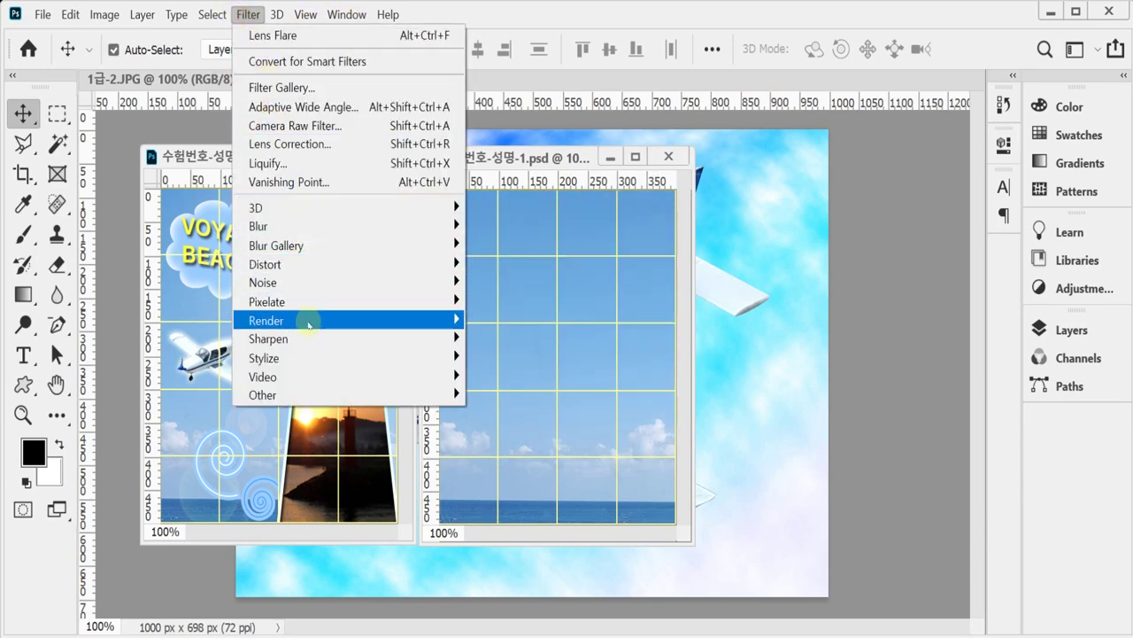
pyautogui.moveTo(301, 321)
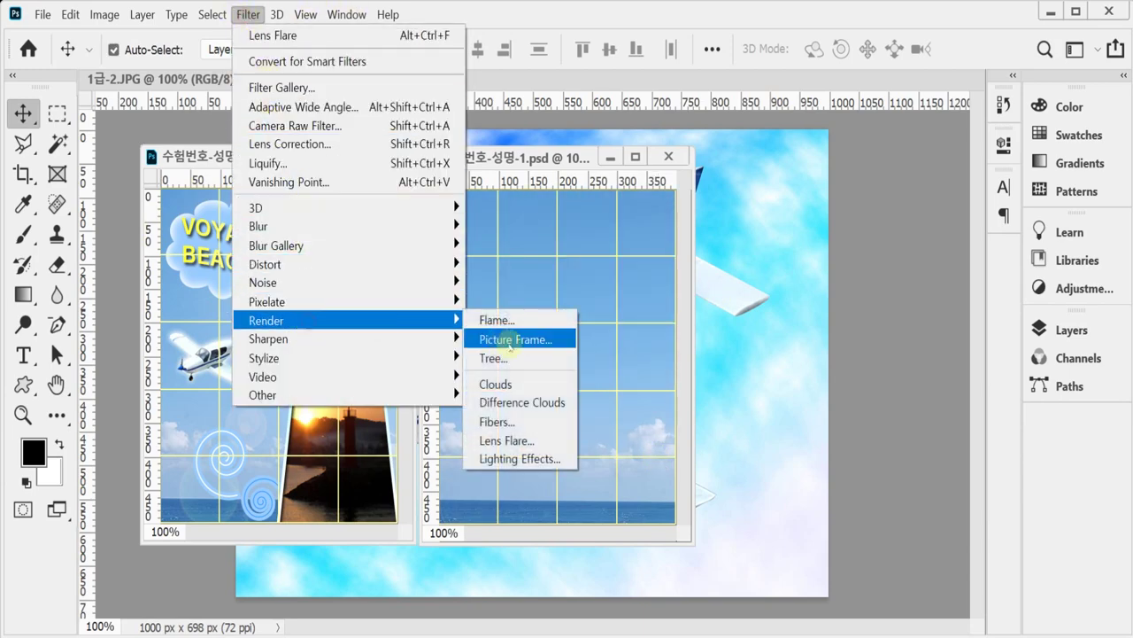
pyautogui.click(526, 440)
pyautogui.click(266, 182)
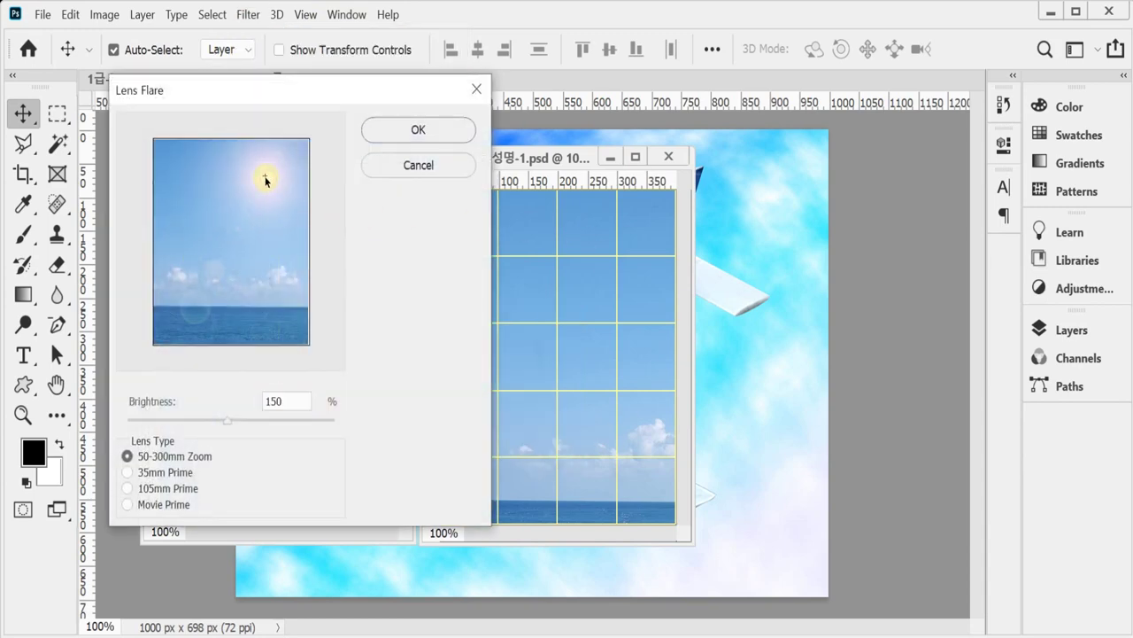
pyautogui.click(435, 133)
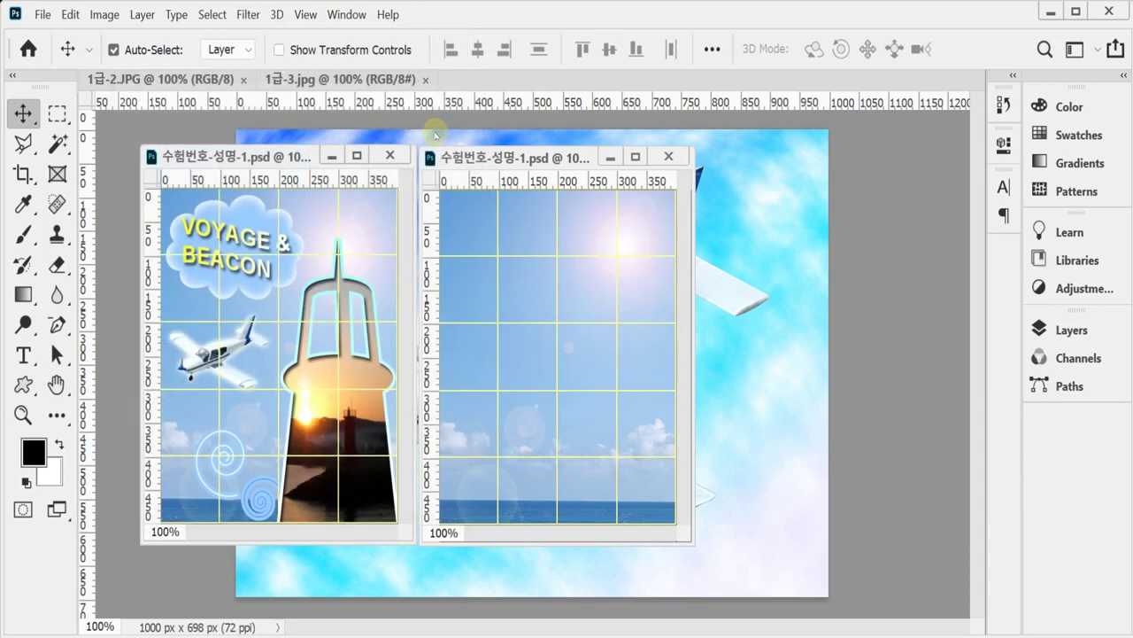
# - Activate the Ellipse tool in Shape mode for drawing the lighthouse silhouette
pyautogui.press('ctrl')
pyautogui.click(23, 386)
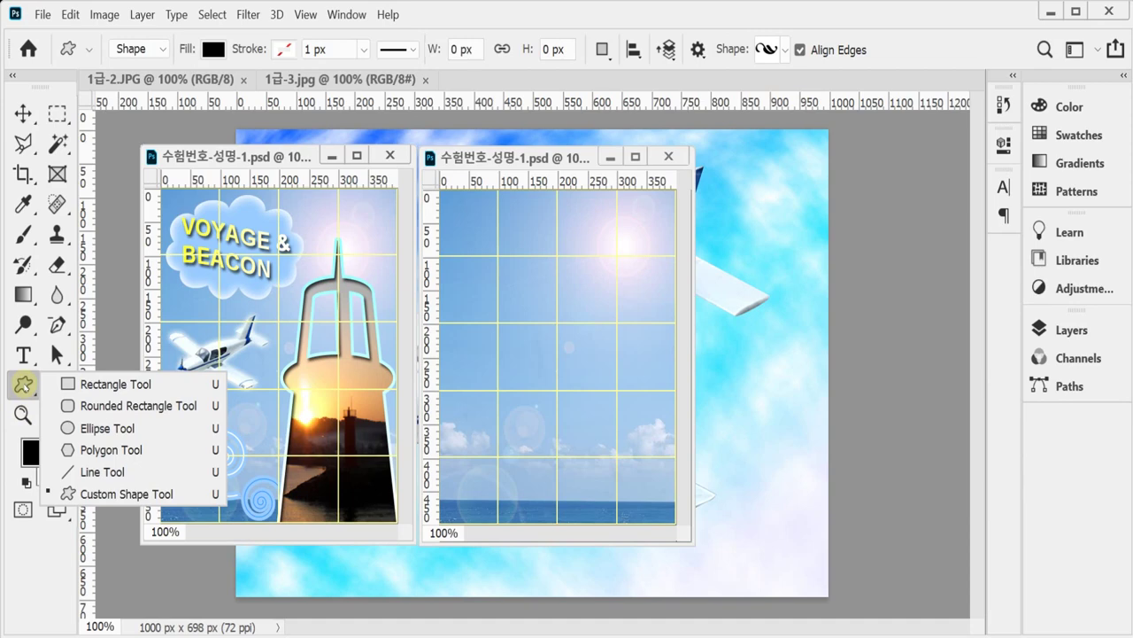
pyautogui.click(24, 384)
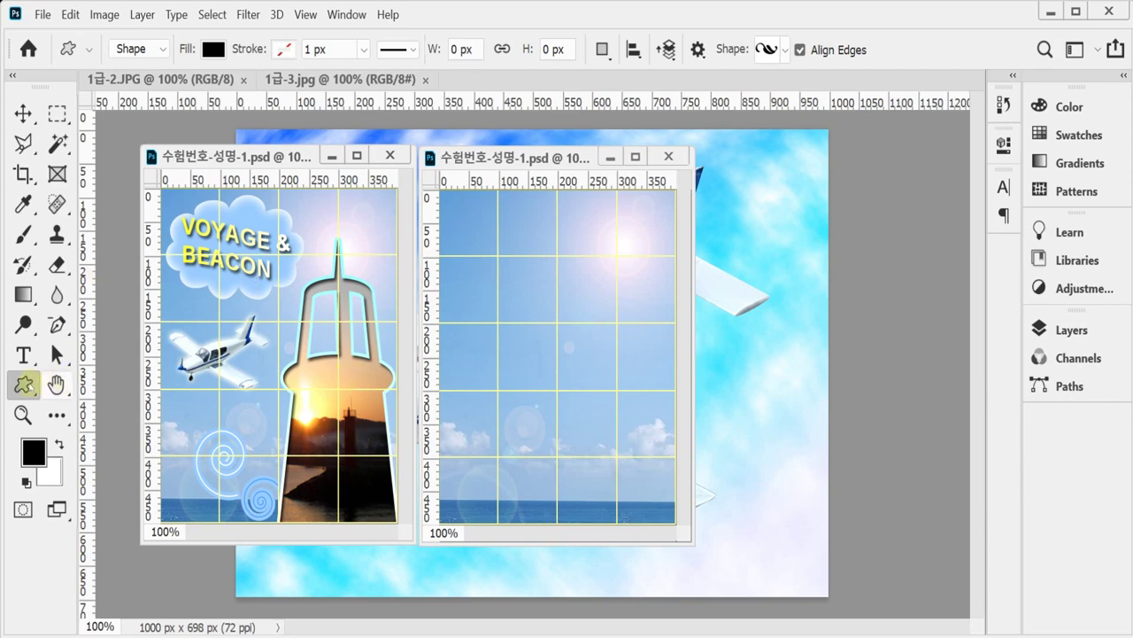
pyautogui.rightClick(23, 383)
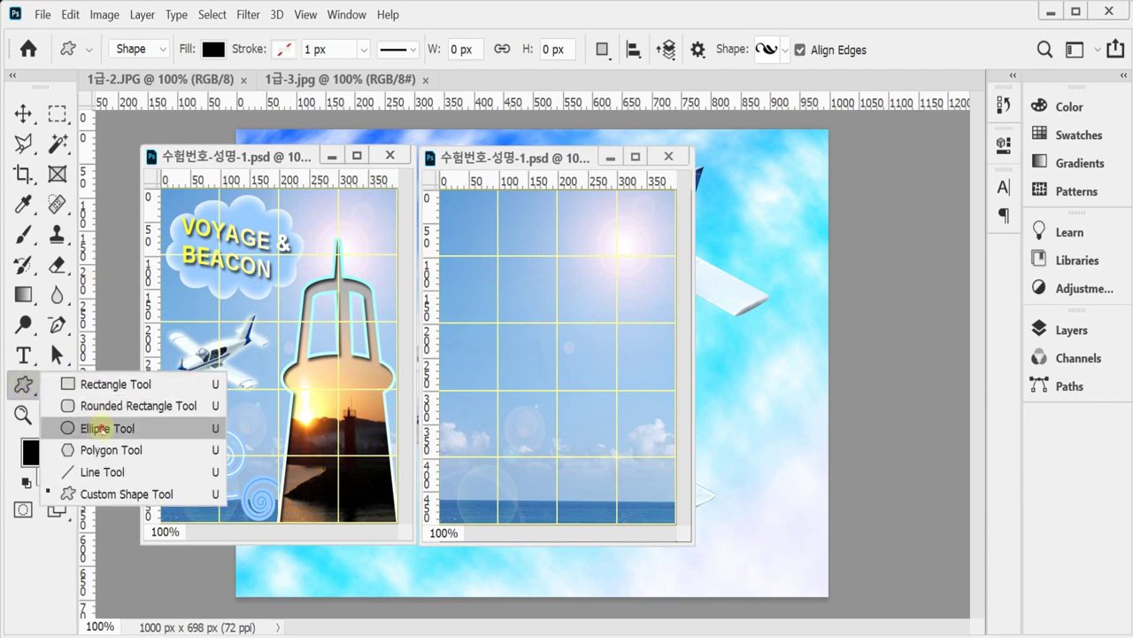
pyautogui.click(100, 428)
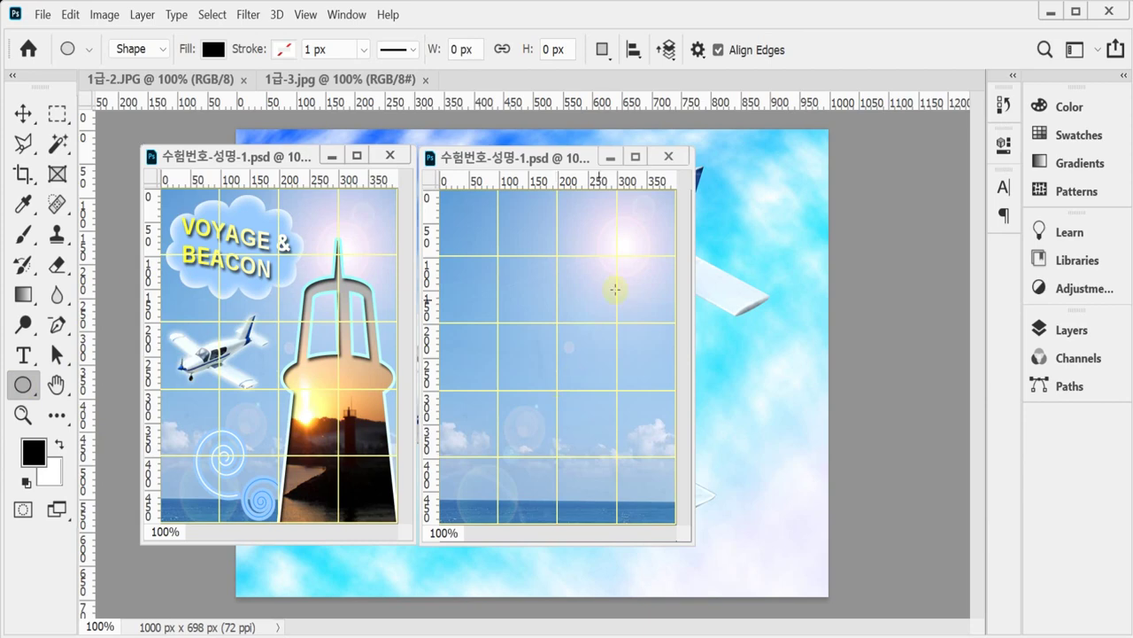
# - Hide and show the sea image layer to check which layer is active
pyautogui.click(1057, 330)
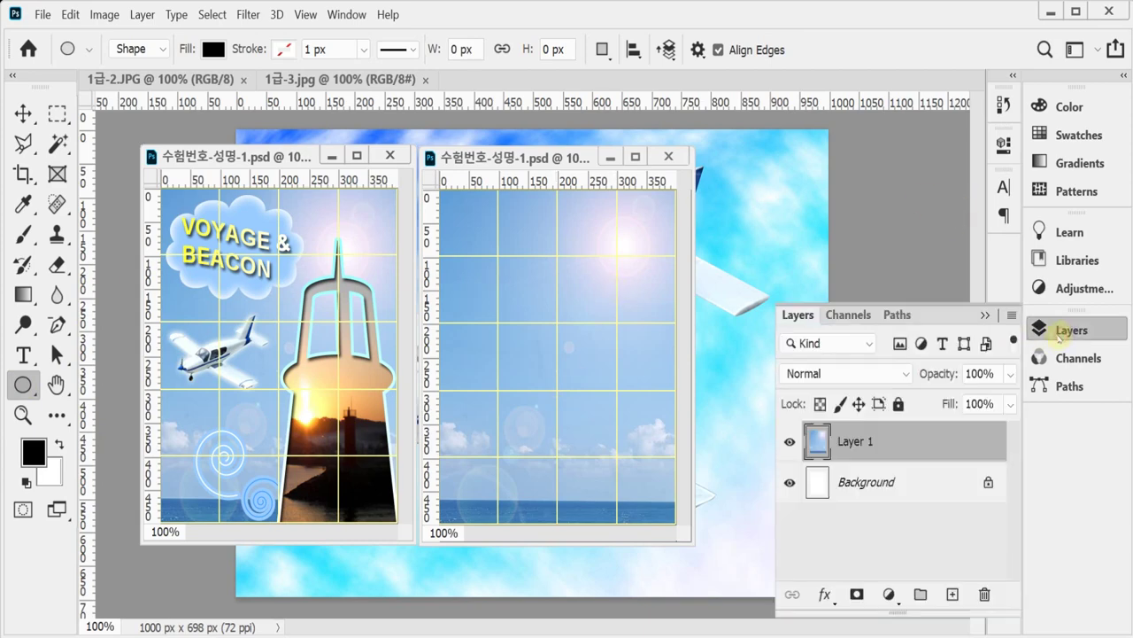
pyautogui.click(790, 442)
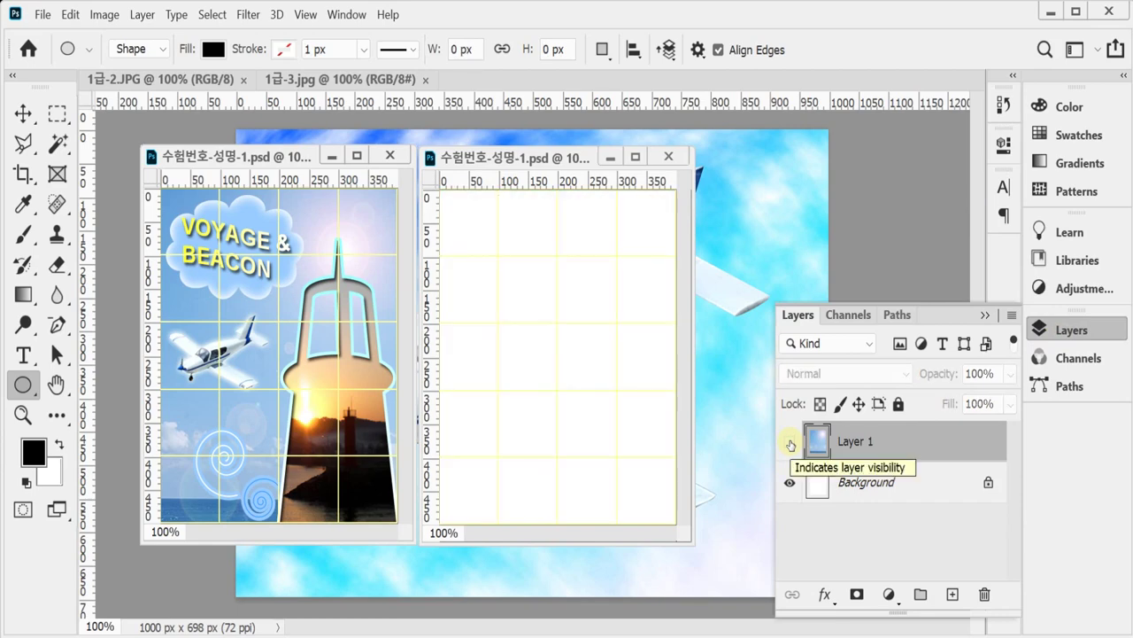
pyautogui.click(789, 442)
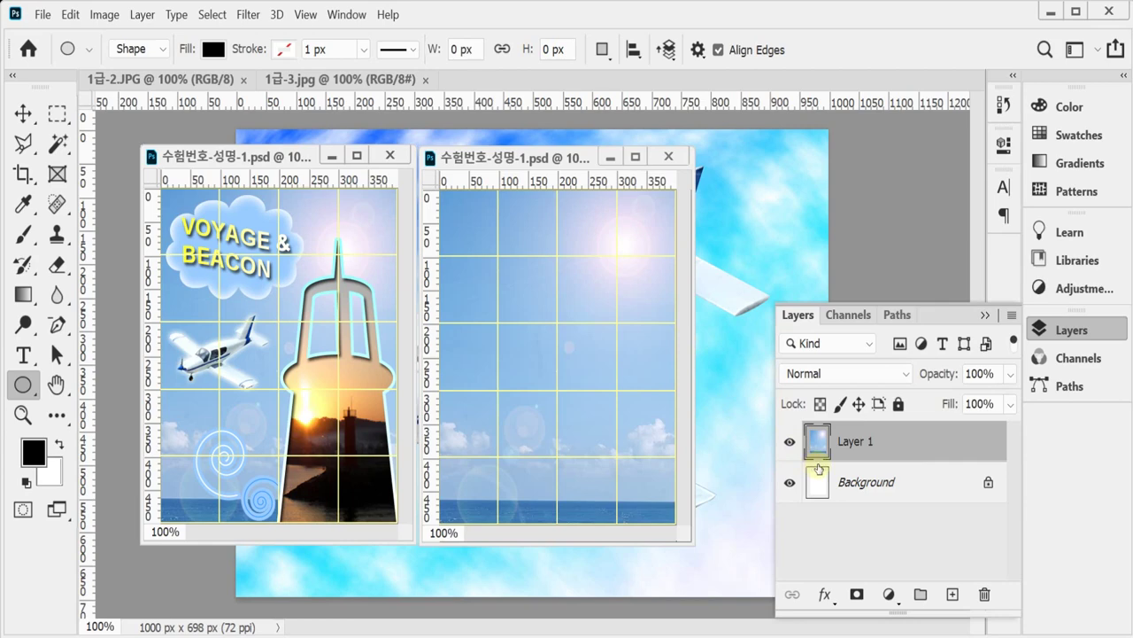
pyautogui.click(1043, 328)
# - Draw a black ellipse about 116 by 45 px for the lighthouse dome, centred on the 300 px guide below the lens flare
pyautogui.click(217, 50)
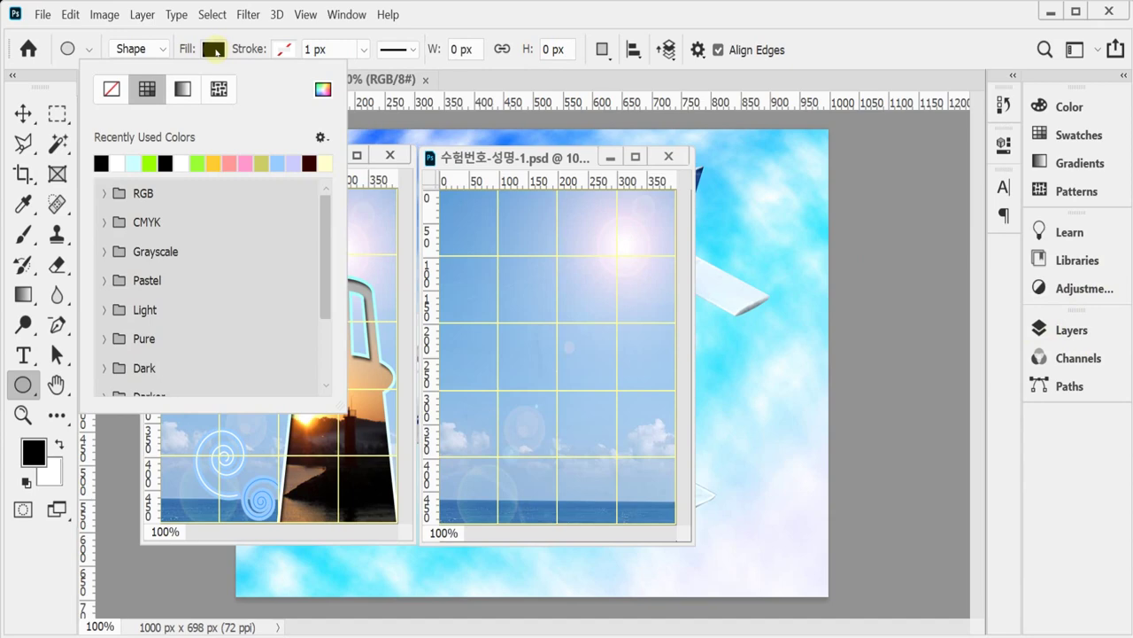
pyautogui.click(217, 50)
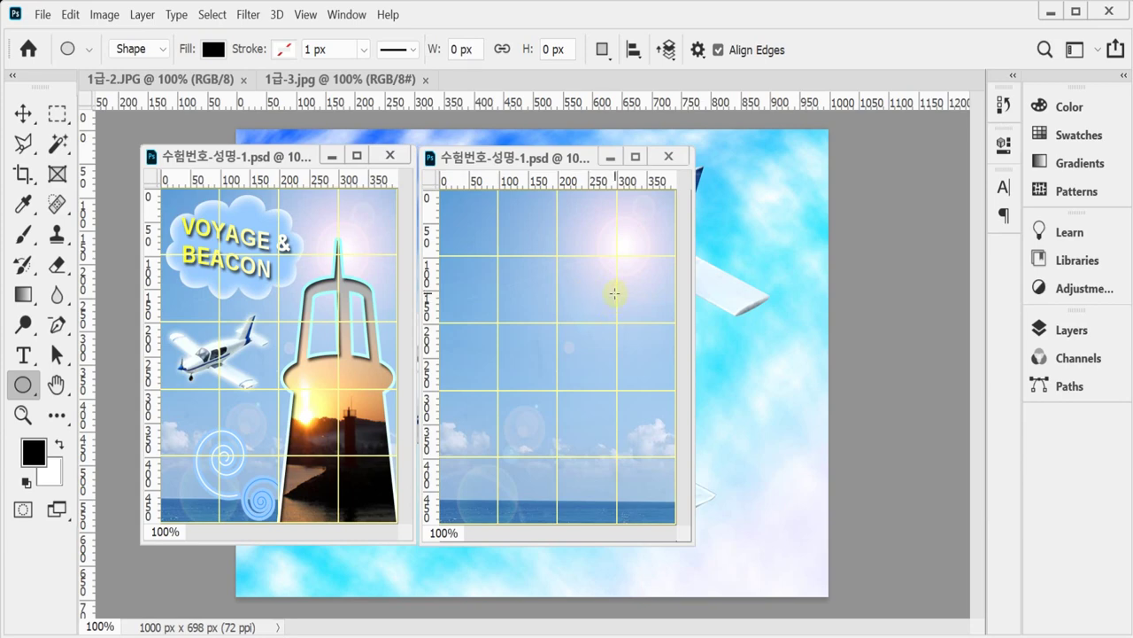
pyautogui.moveTo(618, 296); pyautogui.dragTo(650, 312)
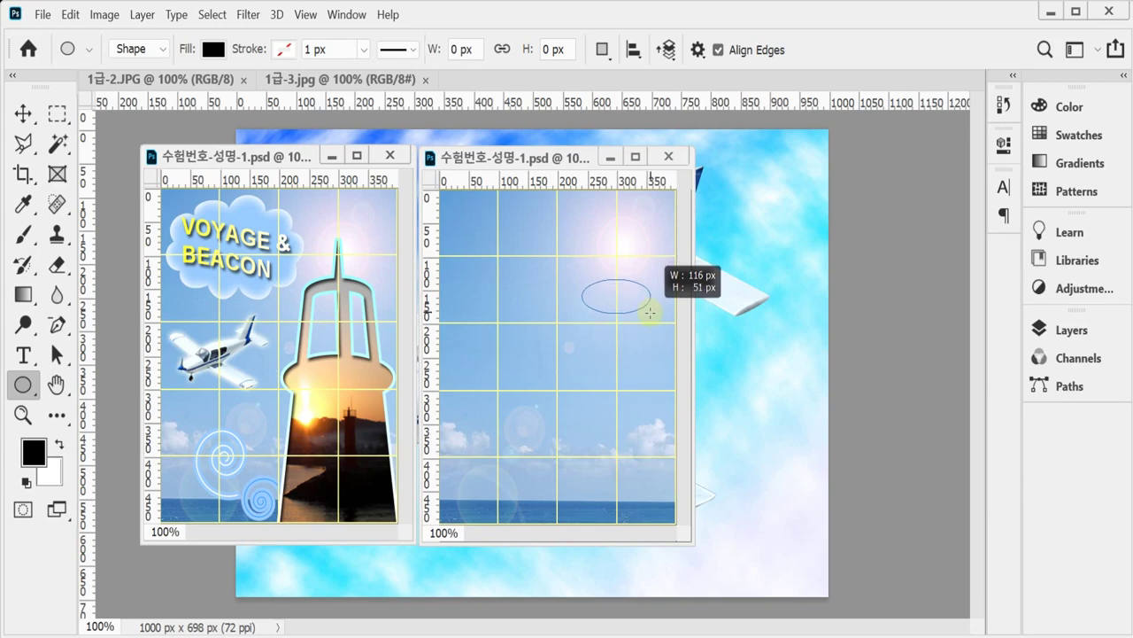
pyautogui.moveTo(650, 312); pyautogui.dragTo(650, 309)
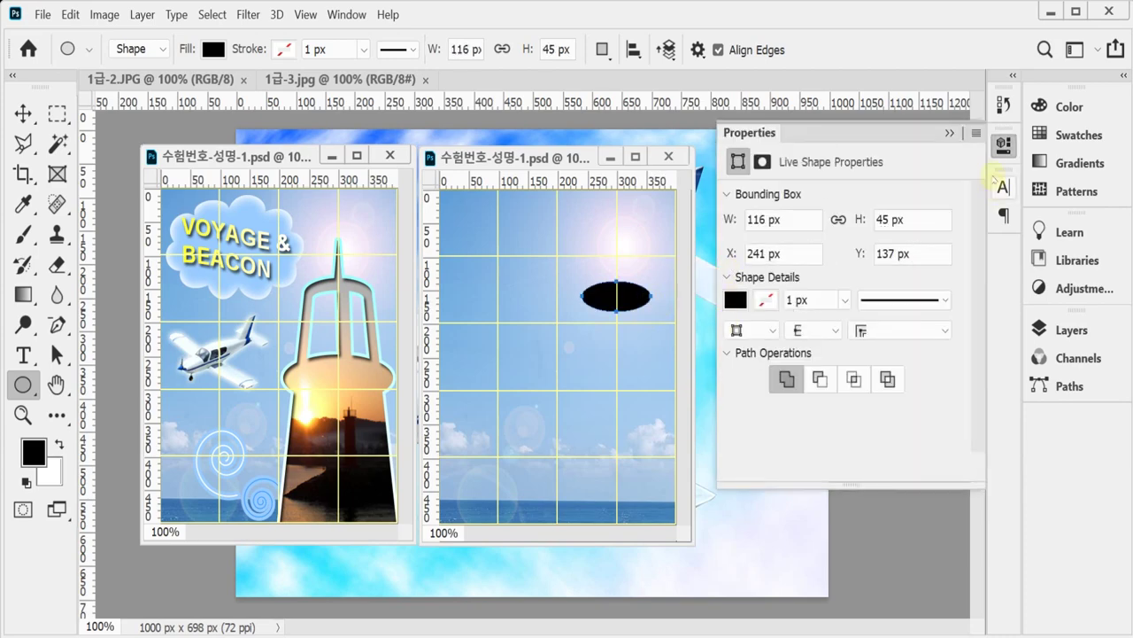
pyautogui.click(1004, 142)
# - Check the ellipse's shape layer and activate the Rectangle tool
pyautogui.click(1071, 329)
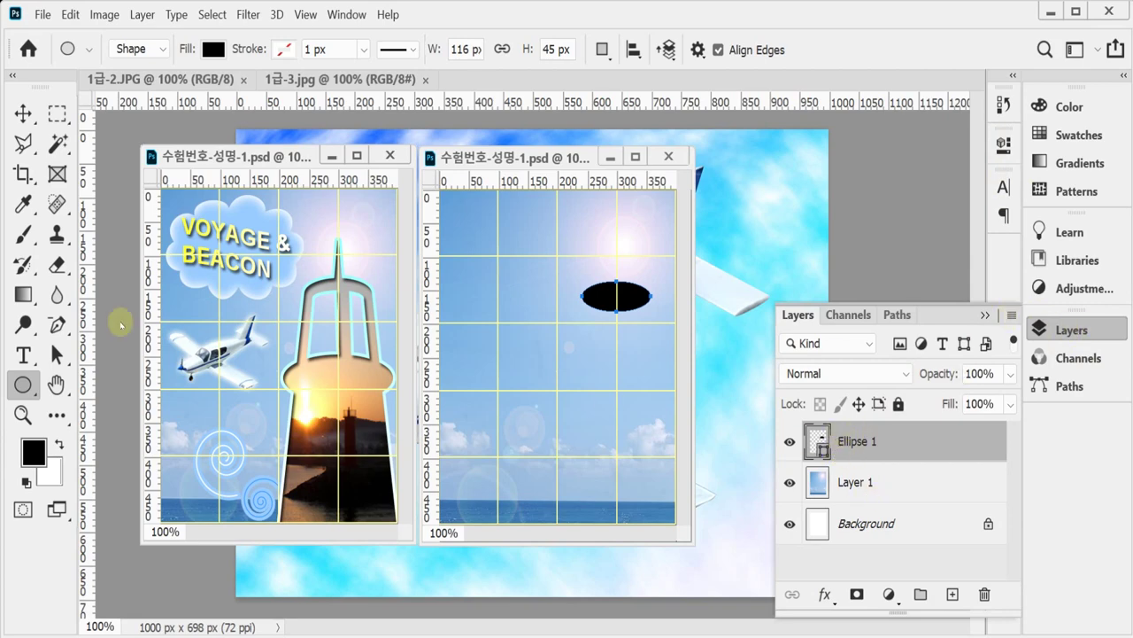
pyautogui.rightClick(21, 384)
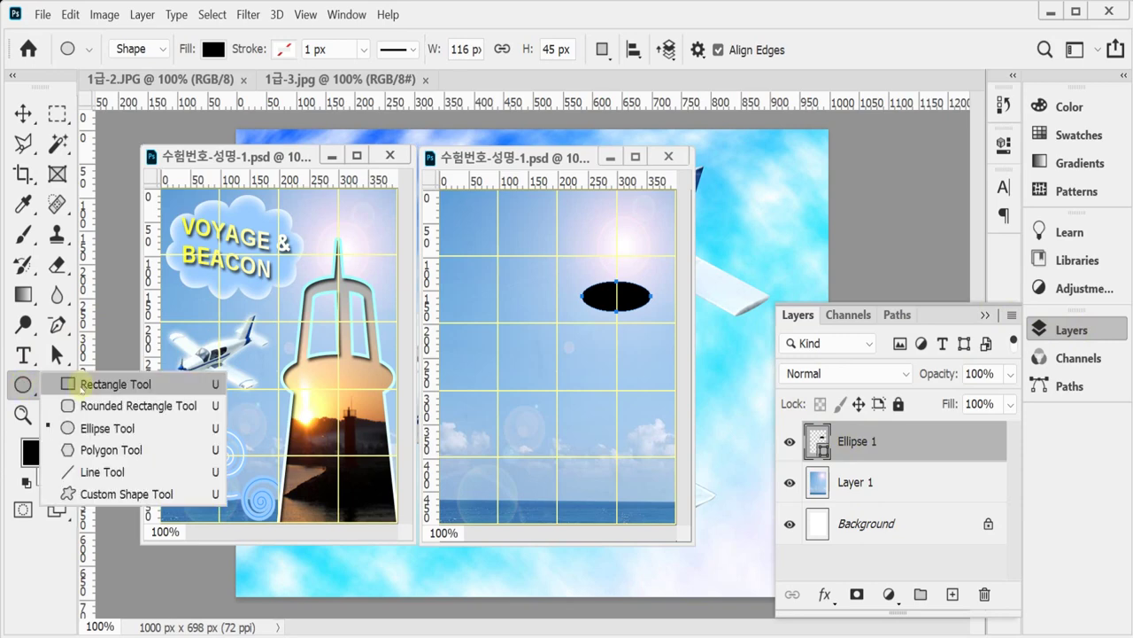
pyautogui.click(88, 384)
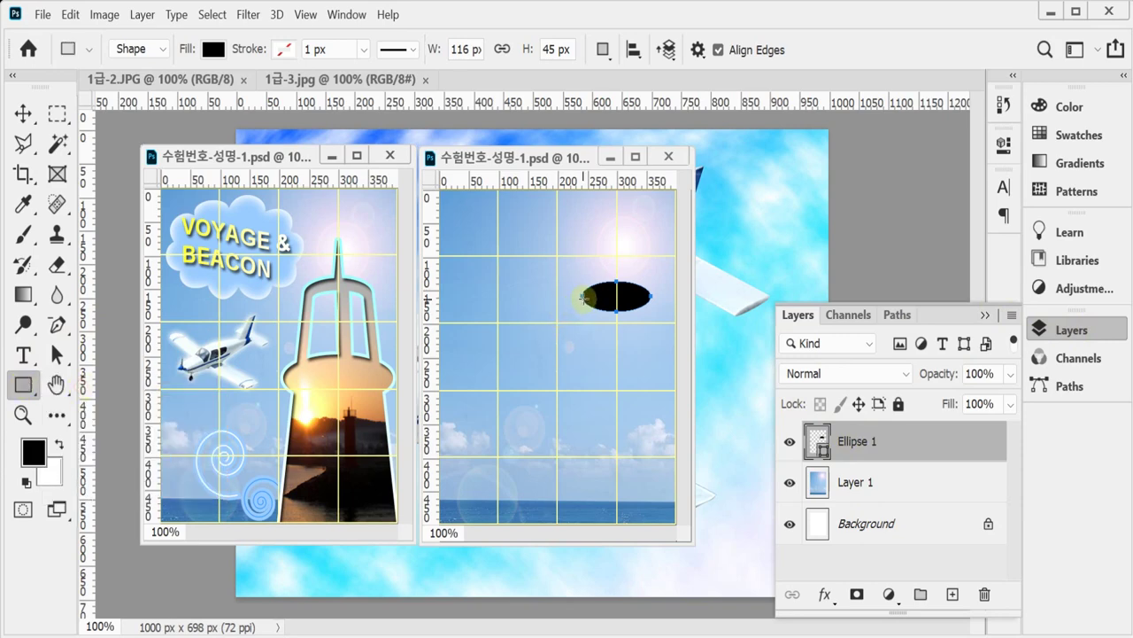
# - Try drawing the tower body as a rectangle about 111 by 347 px on its own layer, and delete it
pyautogui.moveTo(583, 300); pyautogui.dragTo(648, 531)
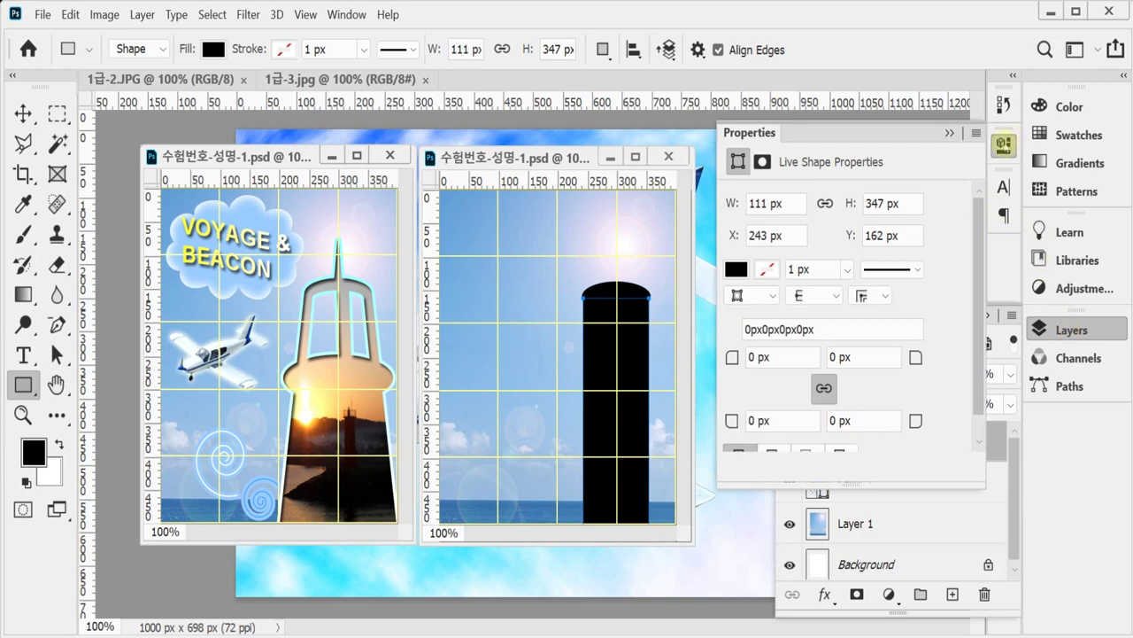
pyautogui.click(1071, 330)
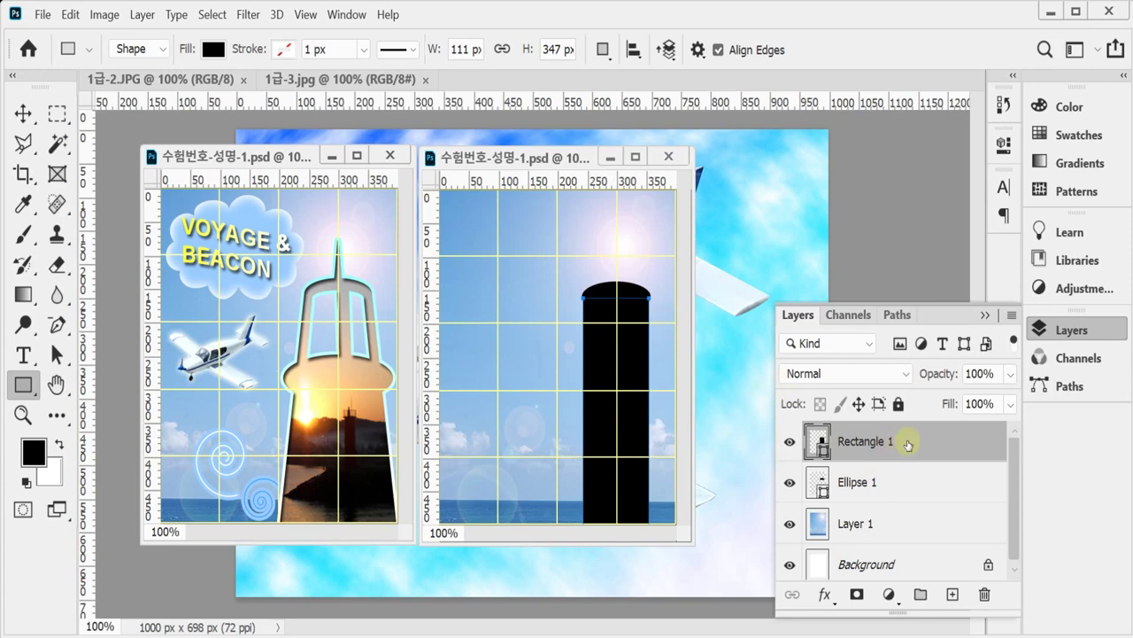
pyautogui.press('Delete')
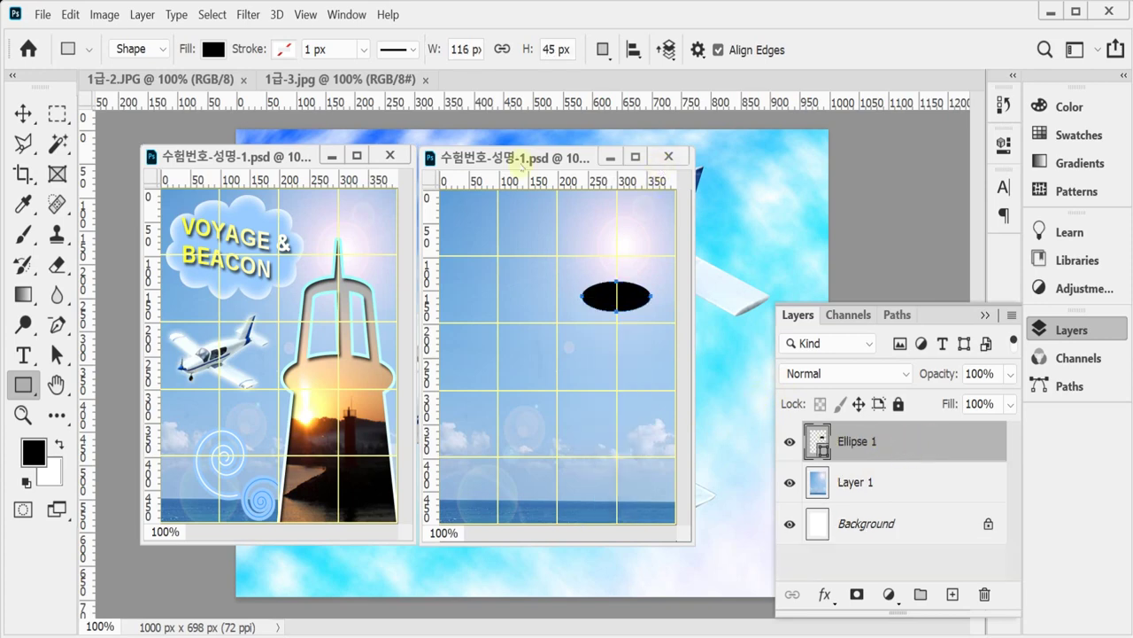
pyautogui.click(1074, 329)
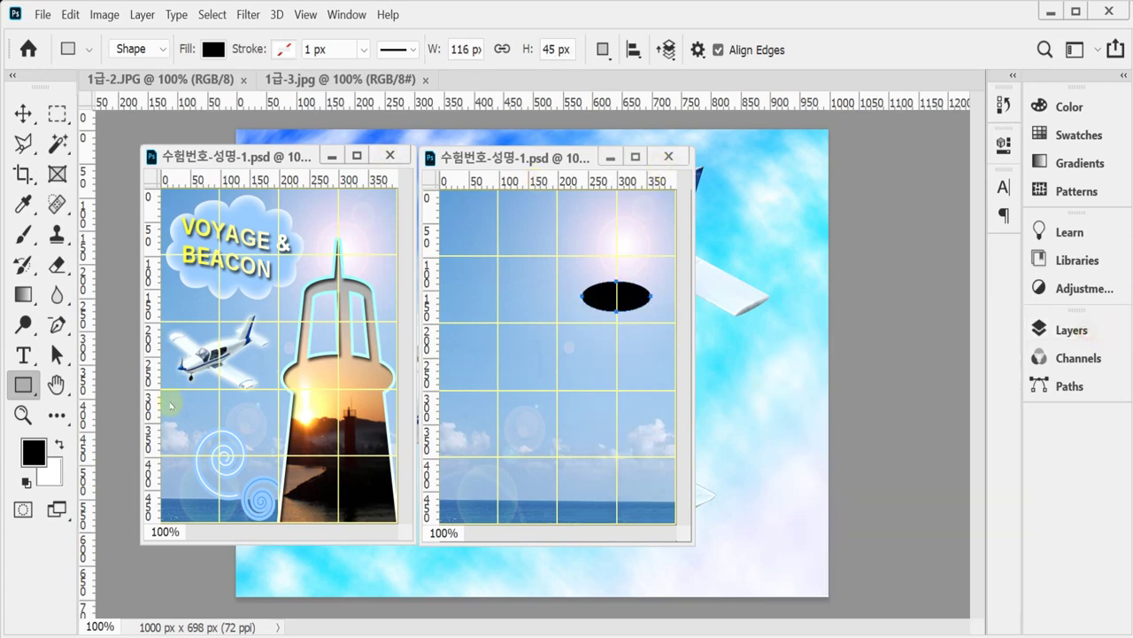
# - Using Combine Shapes, add a tower rectangle about 118 by 337 px to the ellipse's layer, and nudge it down to the canvas edge
pyautogui.click(603, 48)
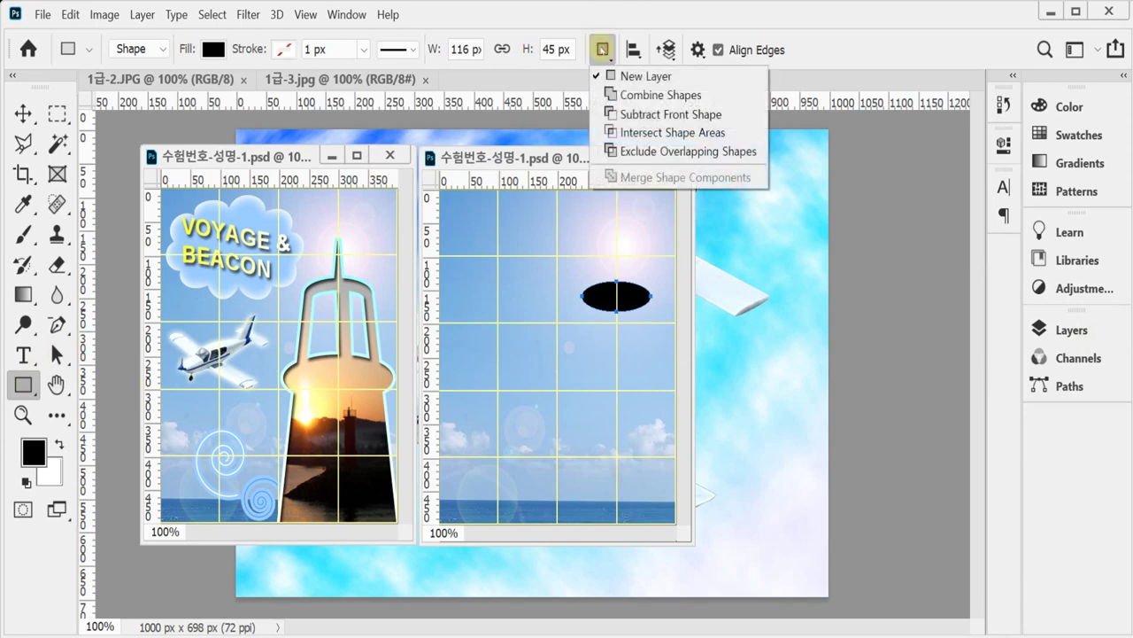
pyautogui.click(611, 94)
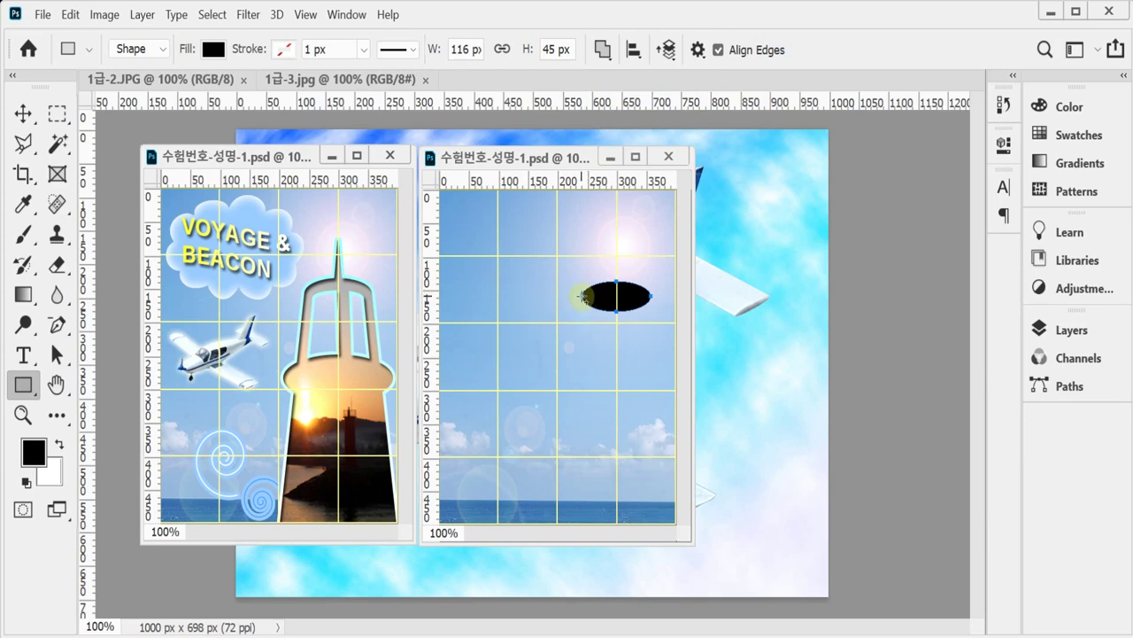
pyautogui.moveTo(581, 296); pyautogui.dragTo(651, 526)
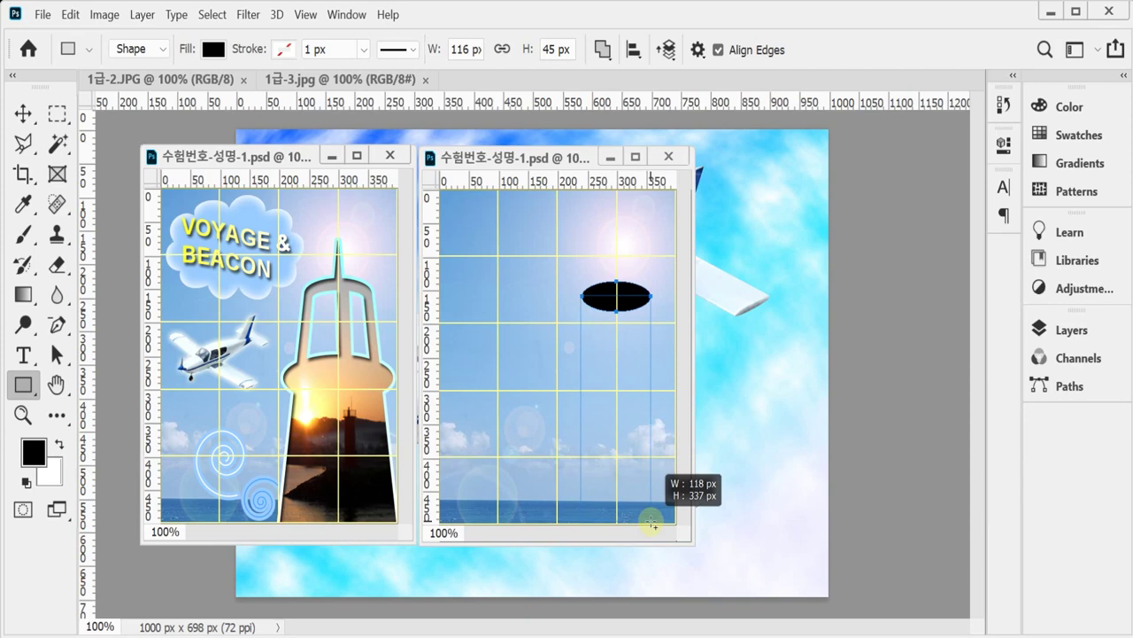
pyautogui.moveTo(651, 525); pyautogui.dragTo(652, 525)
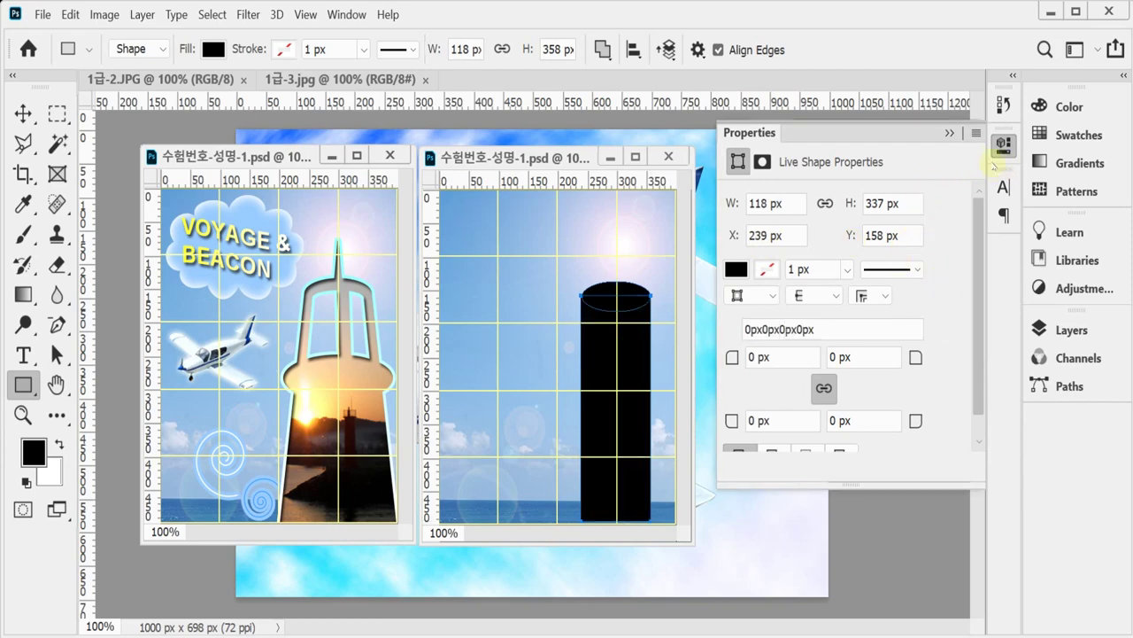
pyautogui.click(1003, 144)
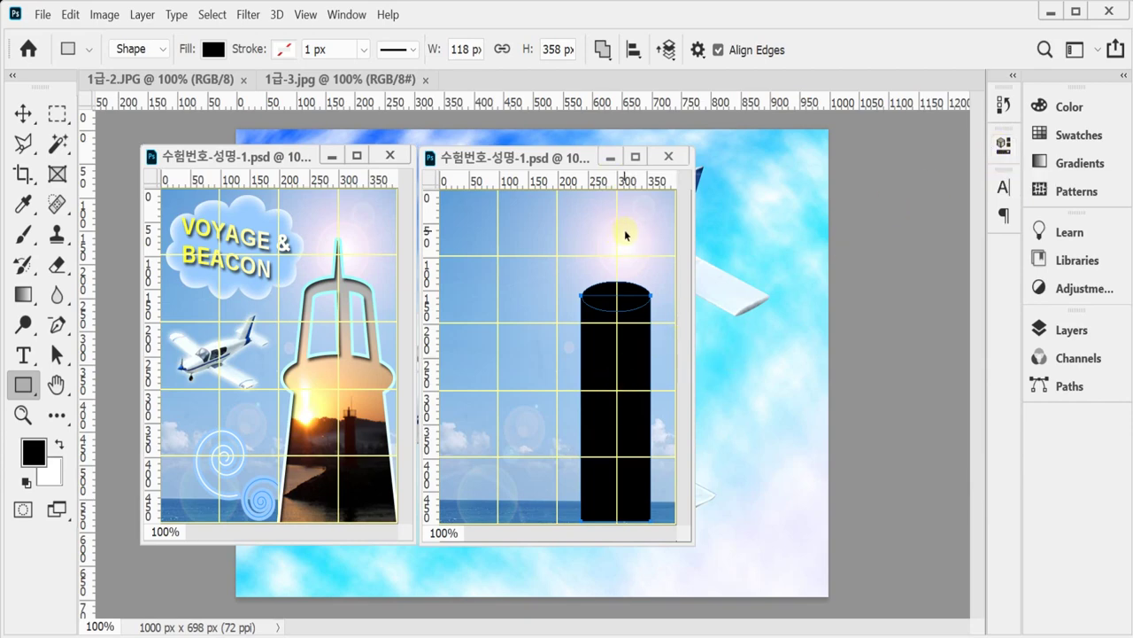
pyautogui.press('Down')
pyautogui.press('Down')
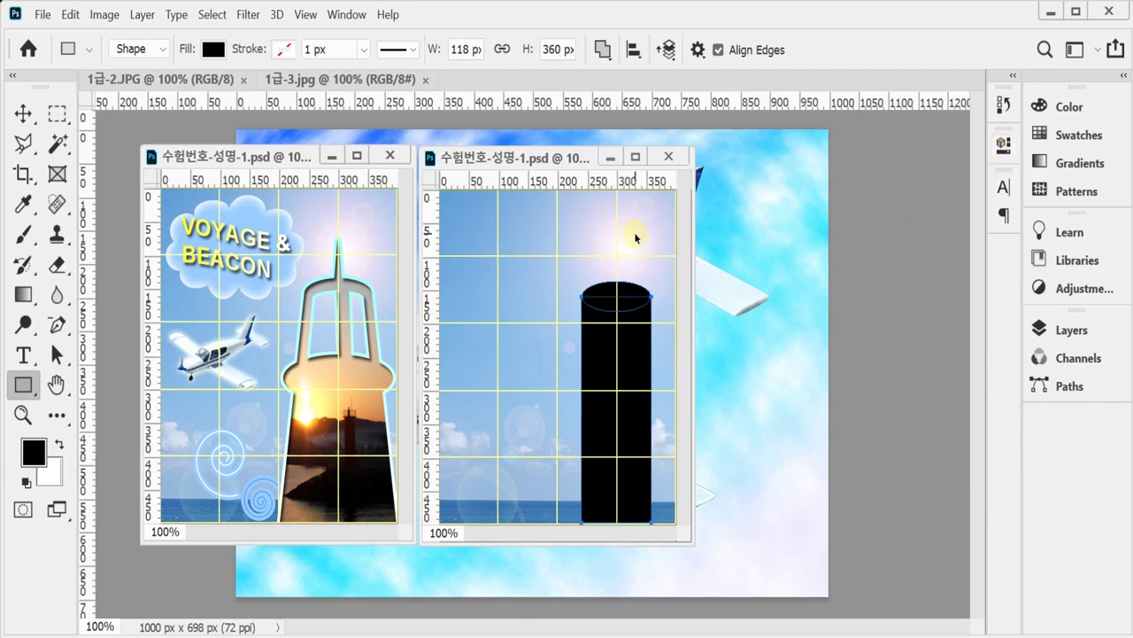
pyautogui.click(1067, 330)
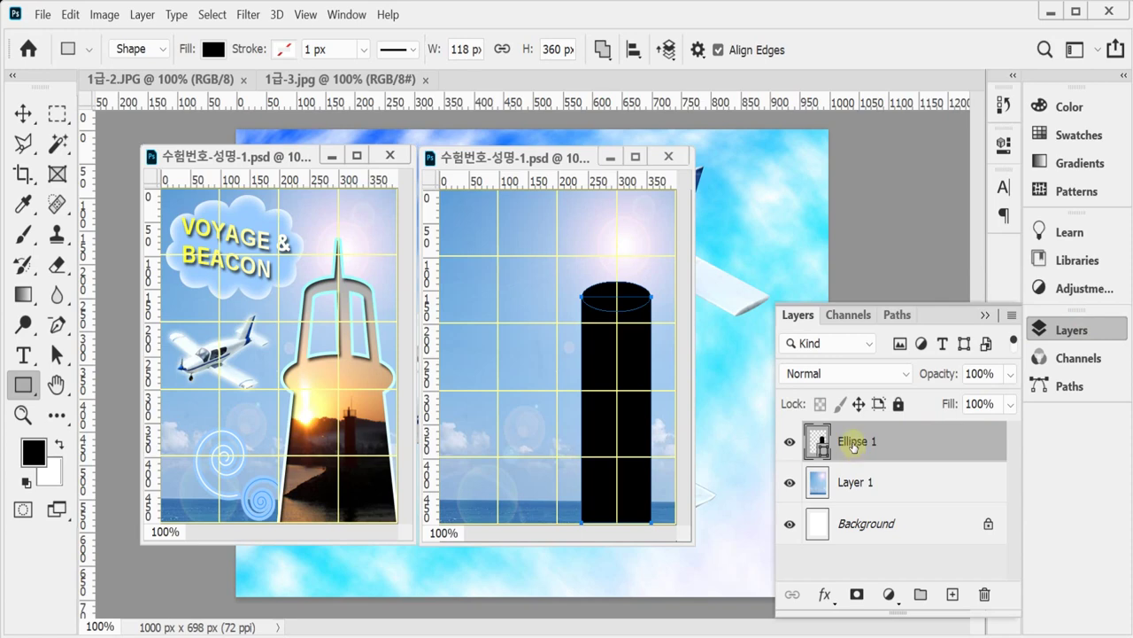
pyautogui.click(1063, 329)
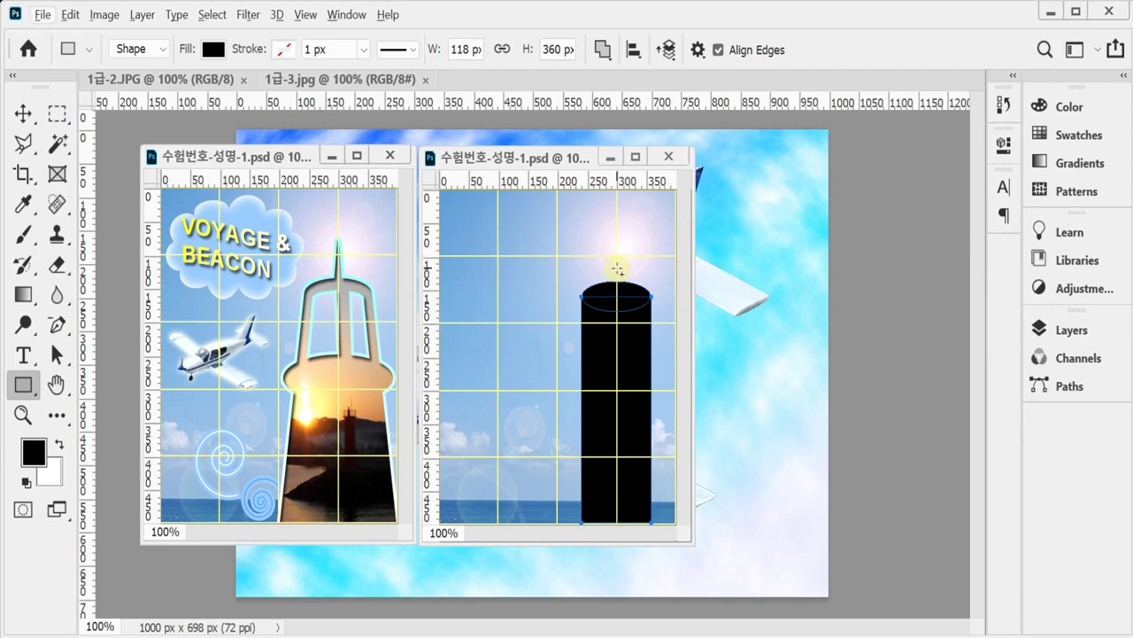
# - Add a spire rectangle about 14 by 71 px above the dome, and align the lighthouse shapes on their horizontal centers
pyautogui.moveTo(617, 268); pyautogui.dragTo(621, 293)
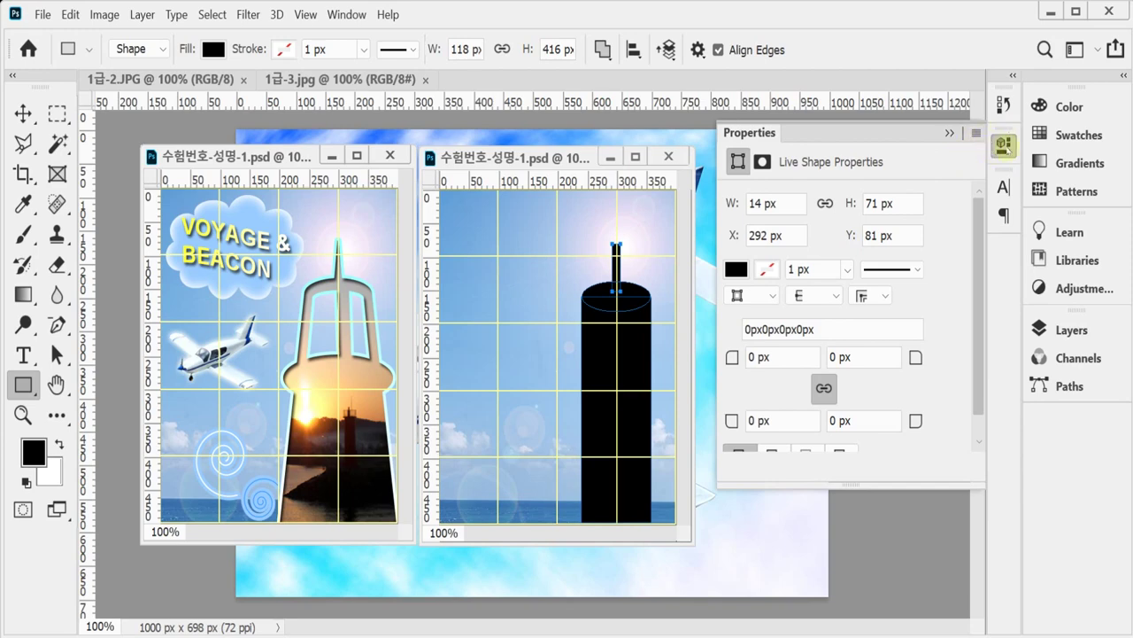
pyautogui.click(1004, 142)
pyautogui.click(55, 354)
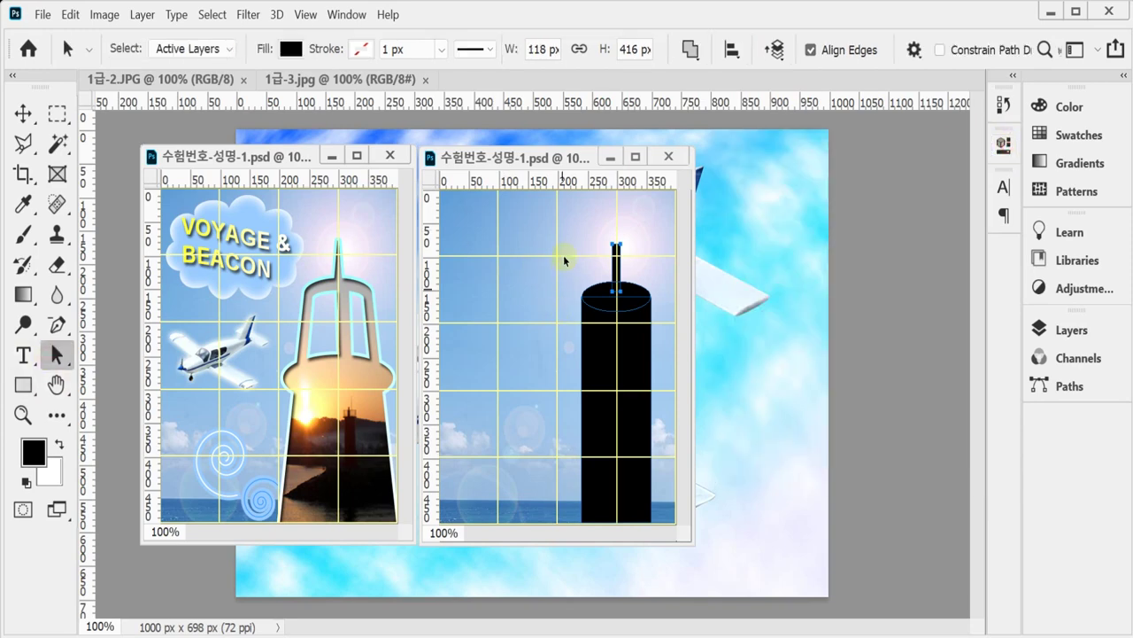
pyautogui.moveTo(585, 230); pyautogui.dragTo(646, 351)
pyautogui.click(732, 49)
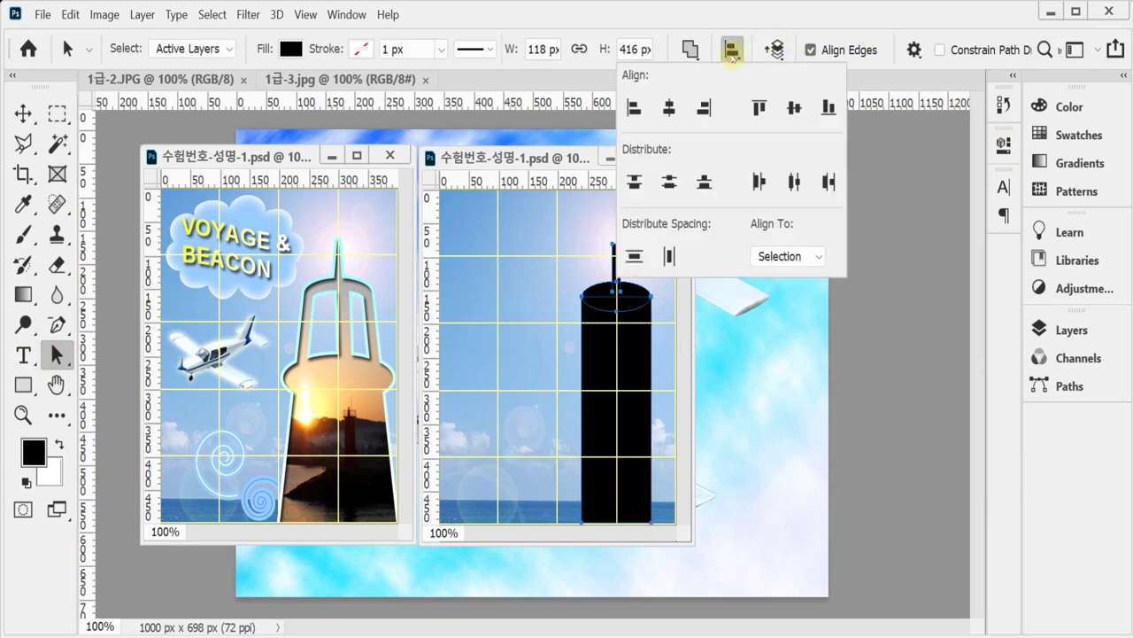
pyautogui.click(667, 107)
pyautogui.click(816, 24)
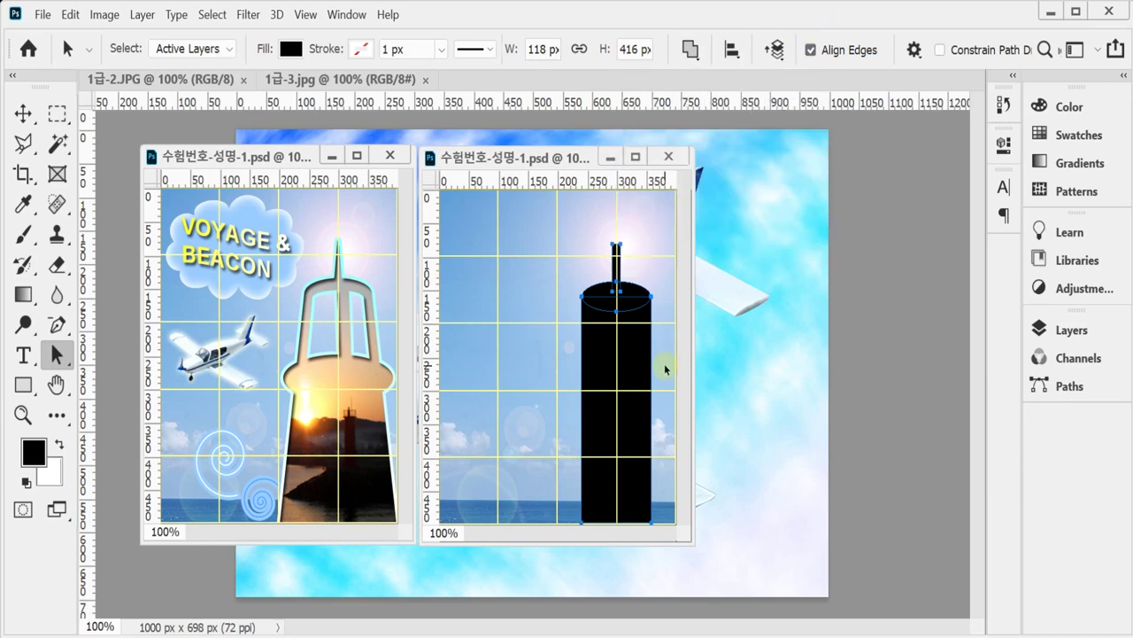
# - Select the tower rectangle and taper it with a Perspective transform, widening its base to about 192 px
pyautogui.click(655, 413)
pyautogui.moveTo(655, 412)
pyautogui.mouseDown()
pyautogui.moveTo(632, 437)
pyautogui.moveTo(663, 404)
pyautogui.mouseUp()
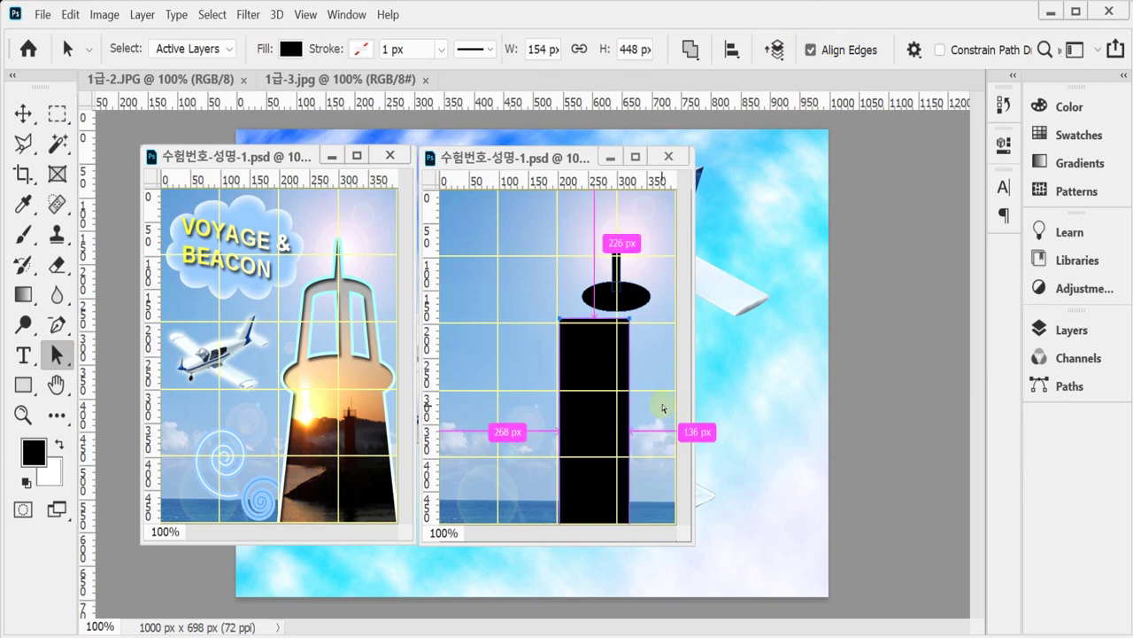
pyautogui.moveTo(591, 447); pyautogui.dragTo(602, 462)
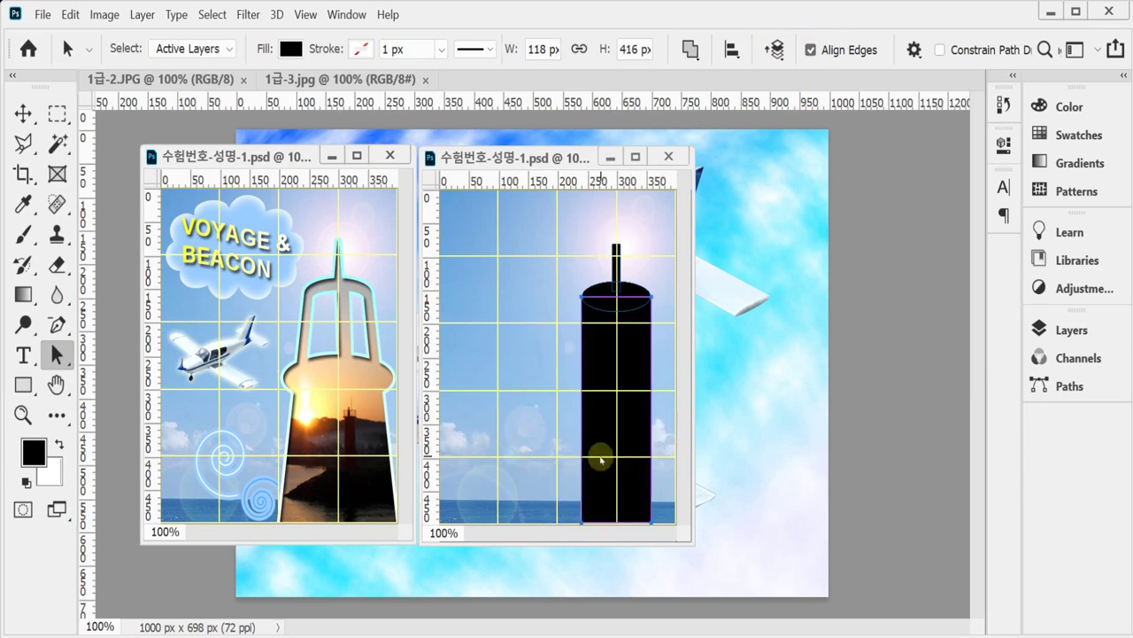
pyautogui.hotkey('ctrl', 't')
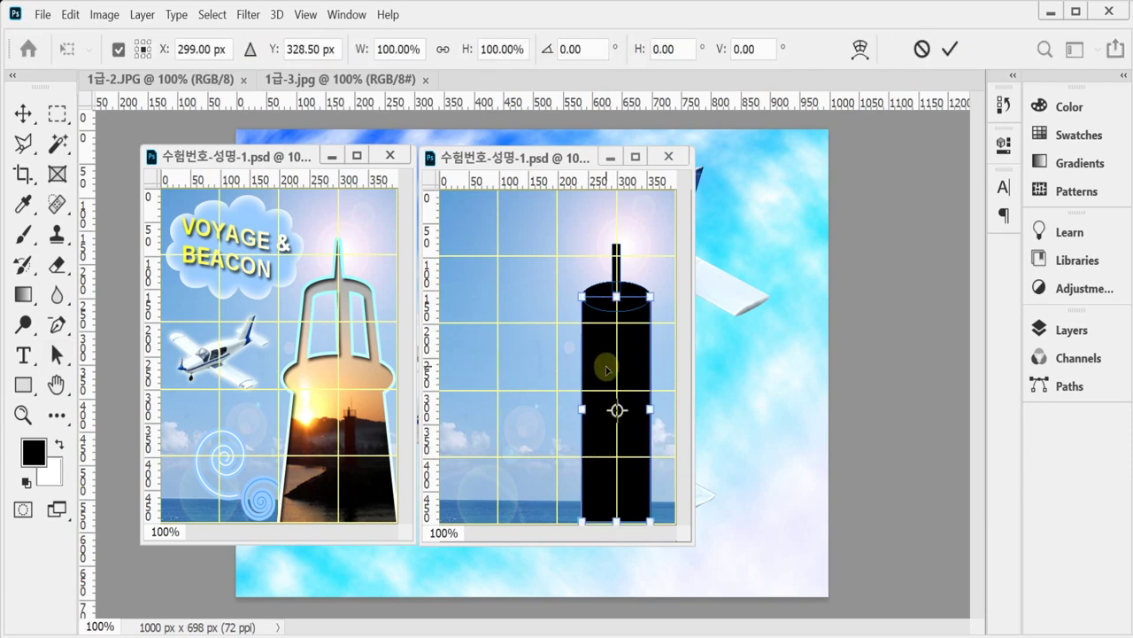
pyautogui.rightClick(596, 364)
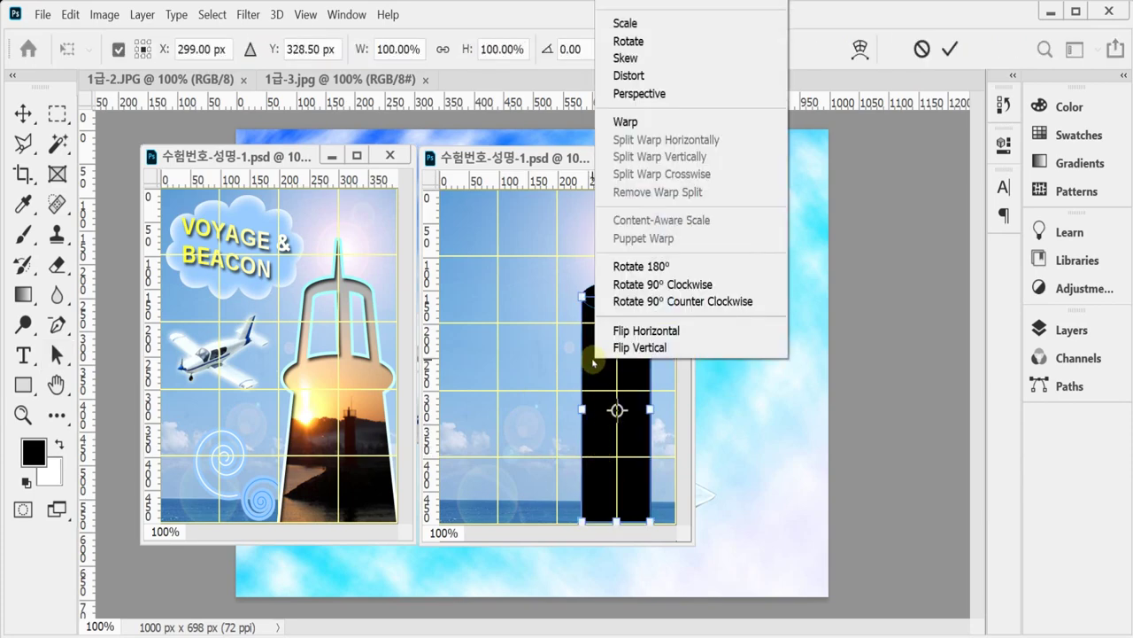
pyautogui.click(653, 94)
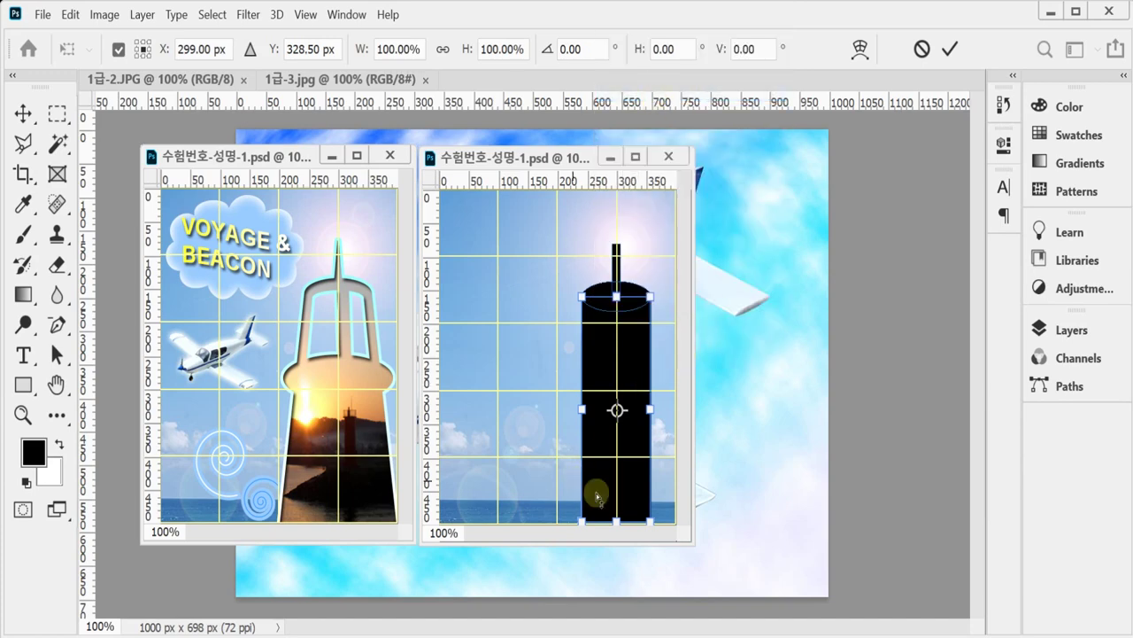
pyautogui.moveTo(581, 524); pyautogui.dragTo(558, 527)
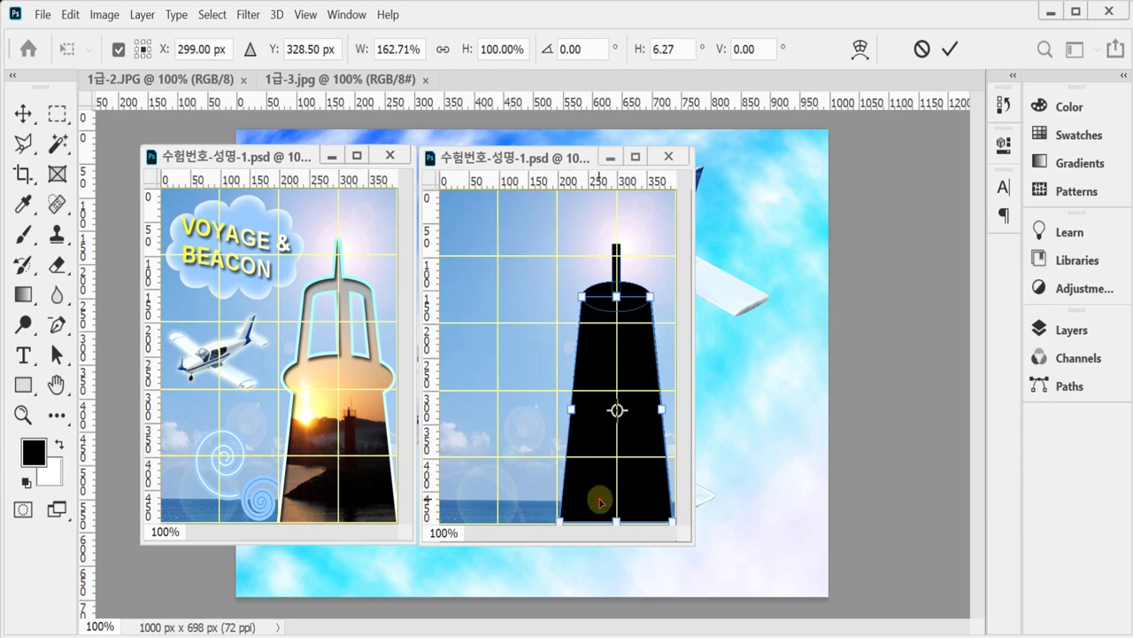
pyautogui.doubleClick(599, 502)
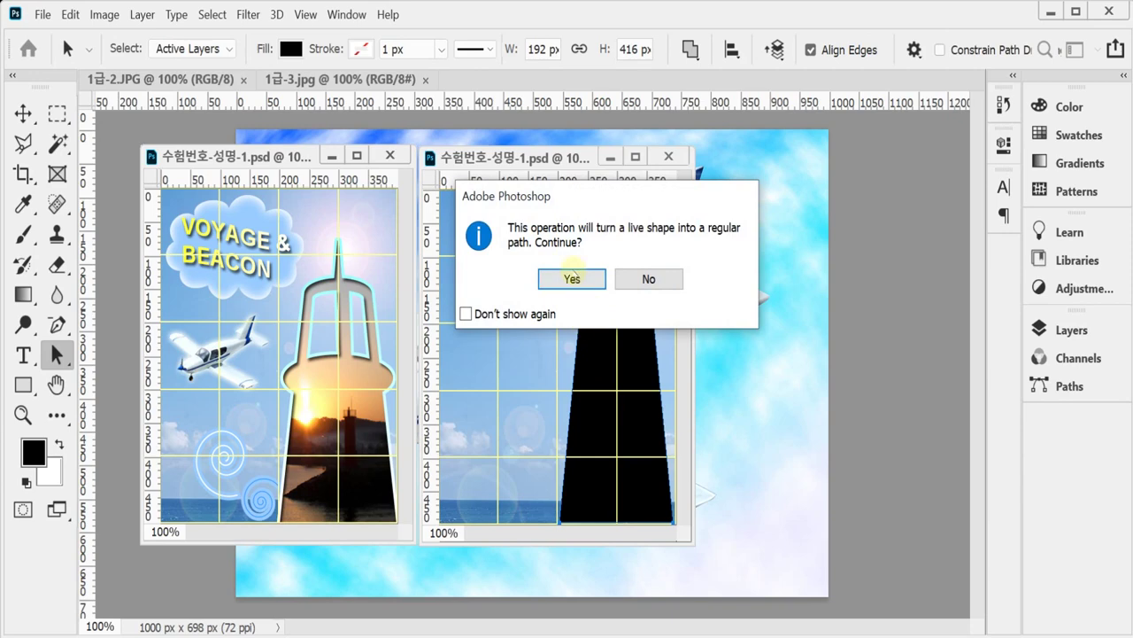
pyautogui.click(572, 272)
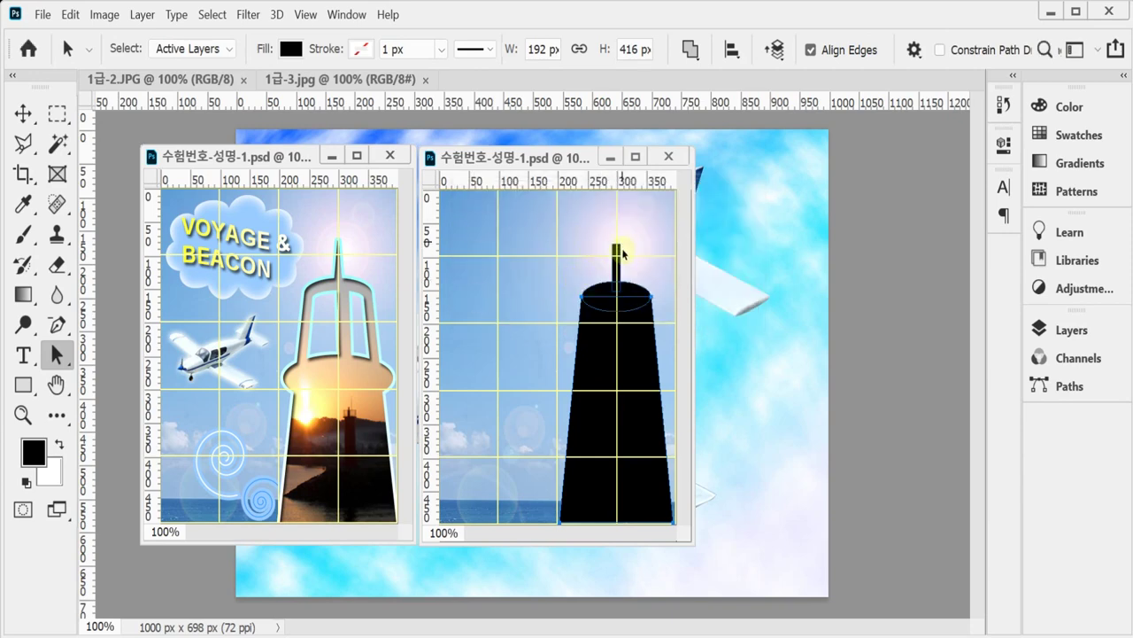
# - Taper the spire rectangle above the dome to a narrow point with a Perspective transform, converting it to a regular path
pyautogui.moveTo(623, 255); pyautogui.dragTo(549, 409)
pyautogui.hotkey('ctrl', 'z')
pyautogui.scroll(3, 624, 219)
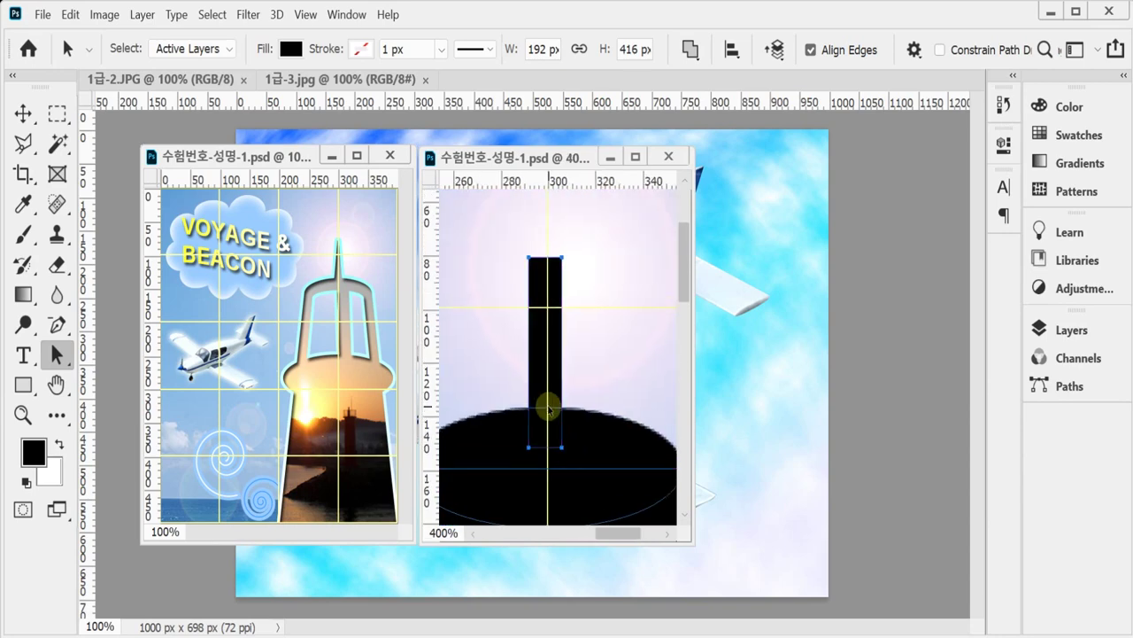
pyautogui.hotkey('ctrl', 't')
pyautogui.rightClick(544, 352)
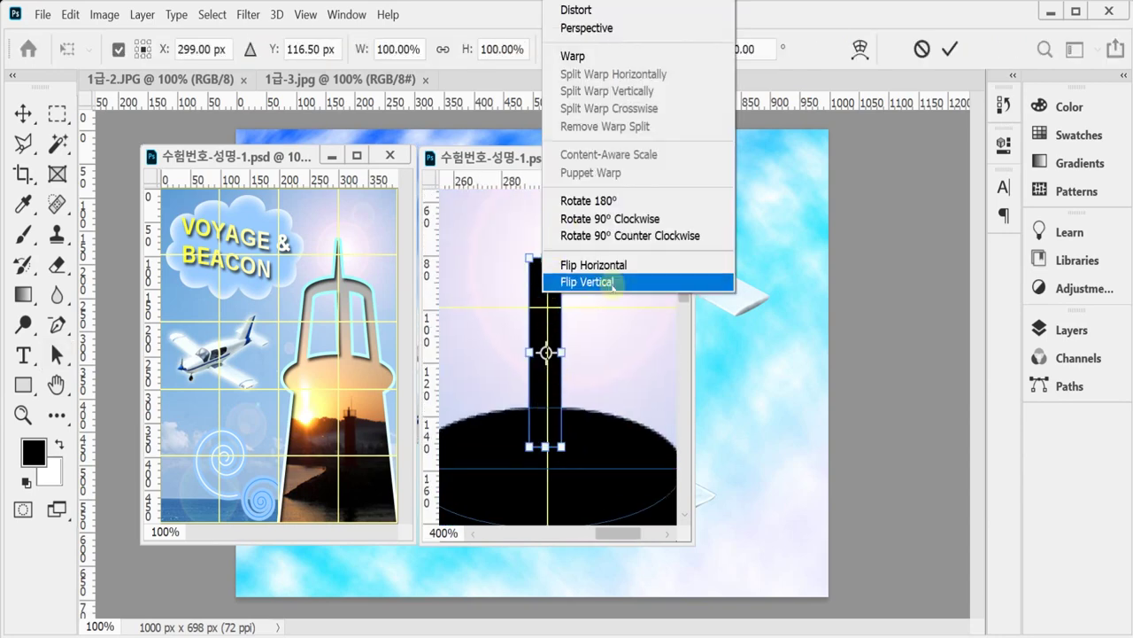
pyautogui.click(613, 28)
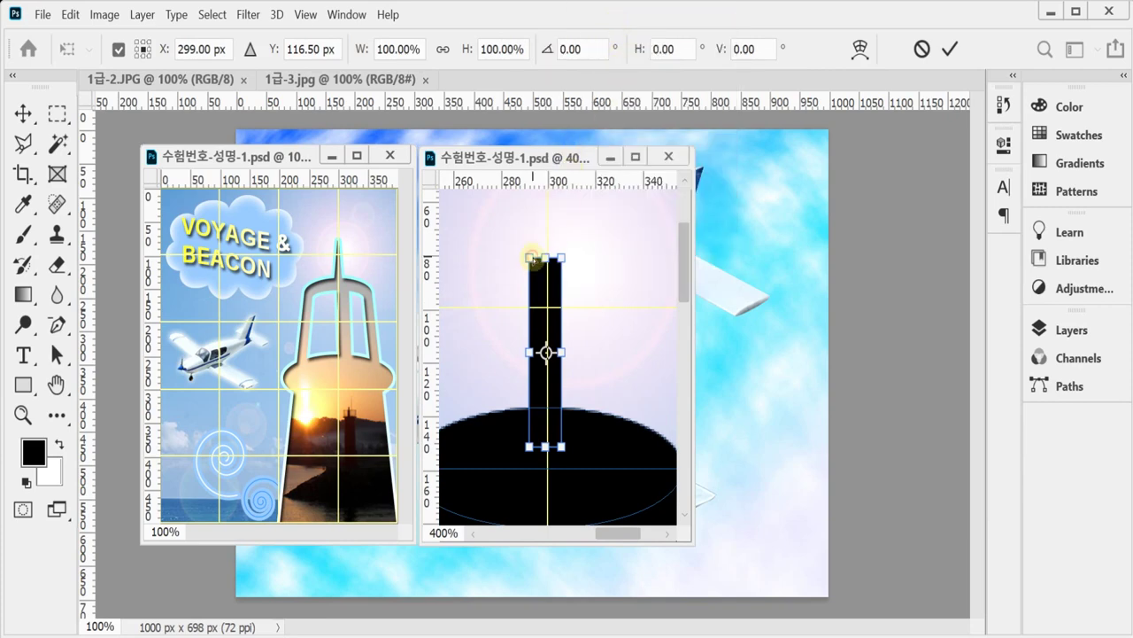
pyautogui.moveTo(531, 257); pyautogui.dragTo(546, 258)
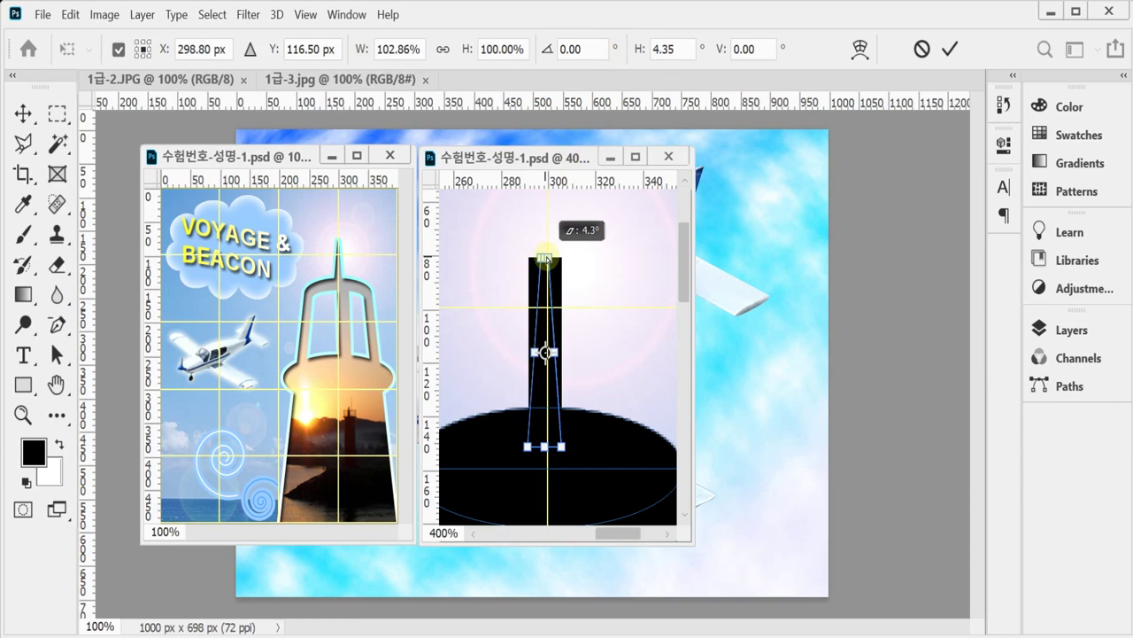
pyautogui.moveTo(547, 257); pyautogui.dragTo(548, 258)
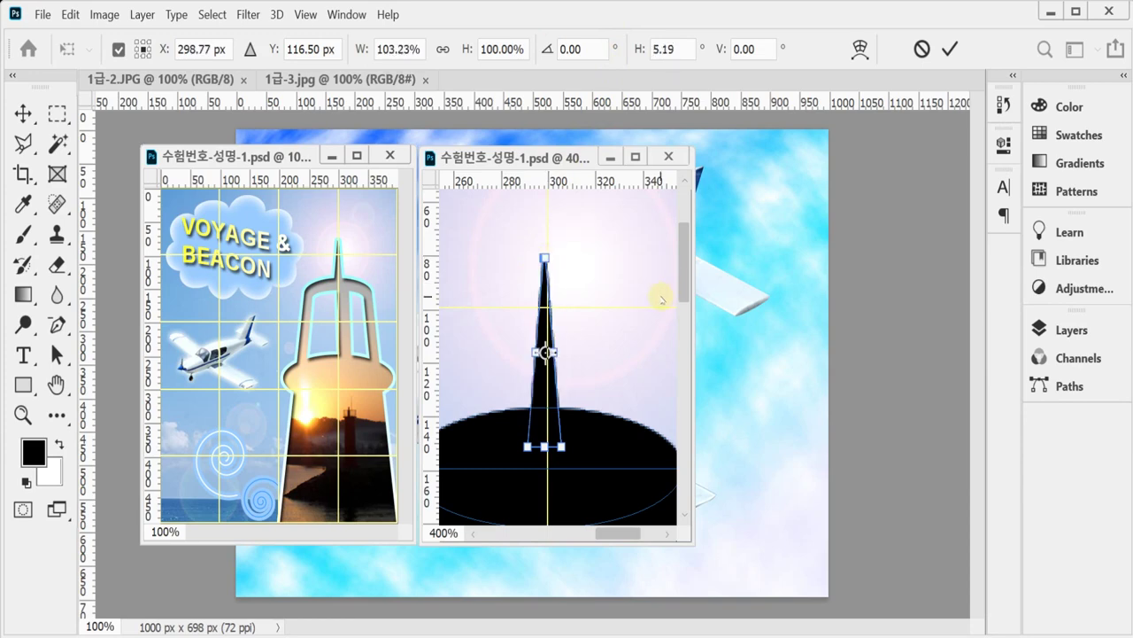
pyautogui.press('Return')
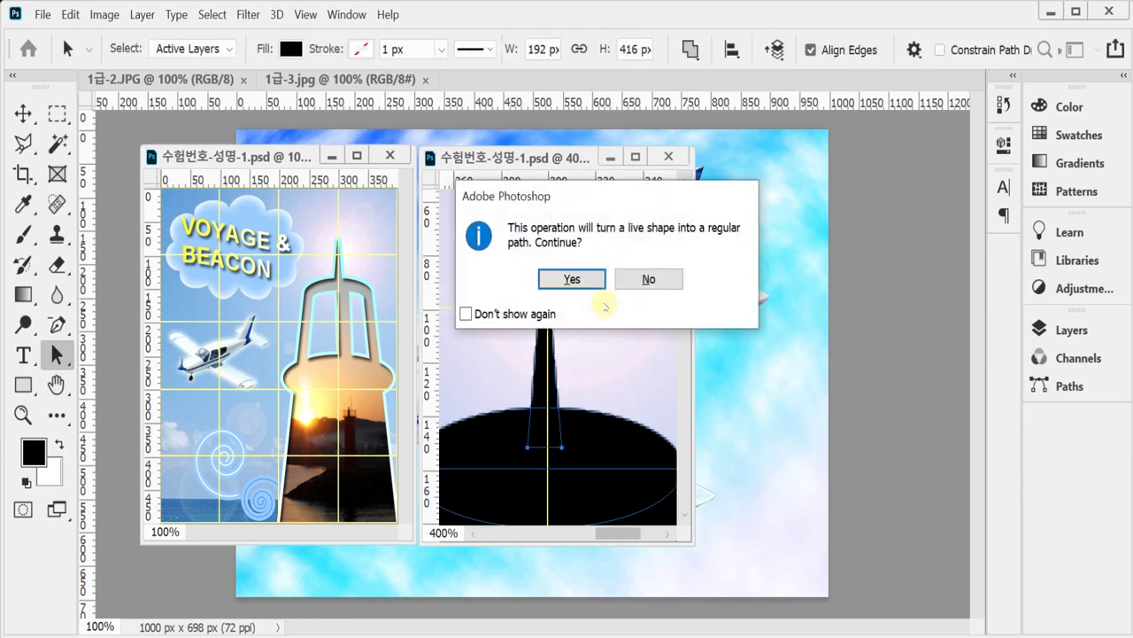
pyautogui.click(575, 280)
# - Nudge the tapered spire onto the vertical guide and deselect the lighthouse paths
pyautogui.moveTo(576, 282); pyautogui.dragTo(580, 284)
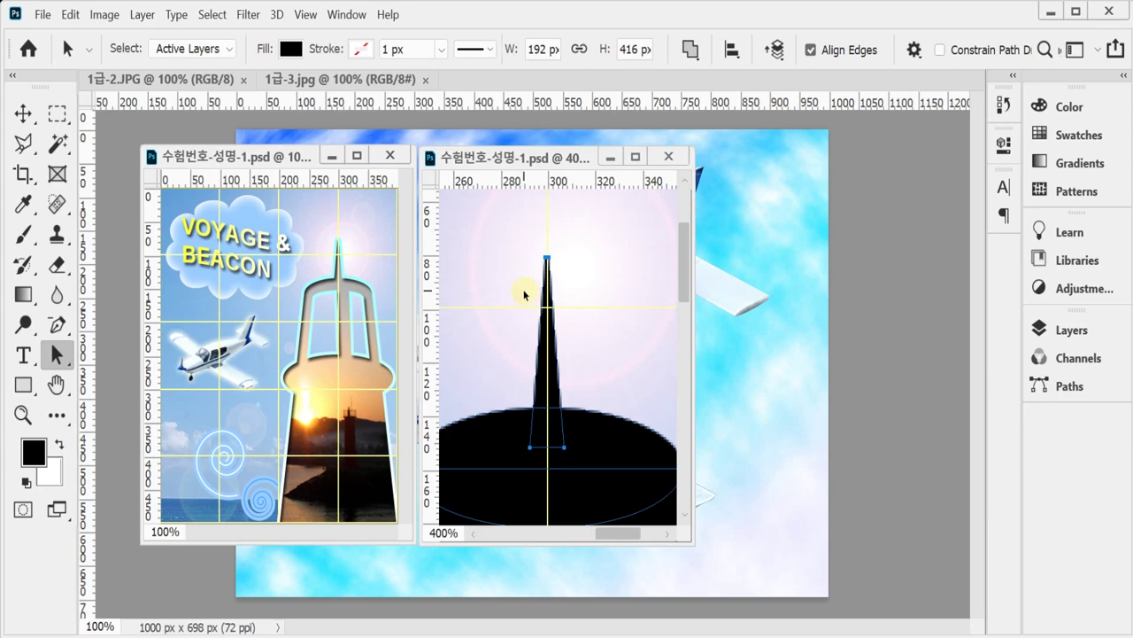
pyautogui.click(627, 360)
pyautogui.moveTo(620, 399); pyautogui.dragTo(594, 339)
pyautogui.keyDown('alt'); pyautogui.click(595, 339); pyautogui.keyUp('alt')
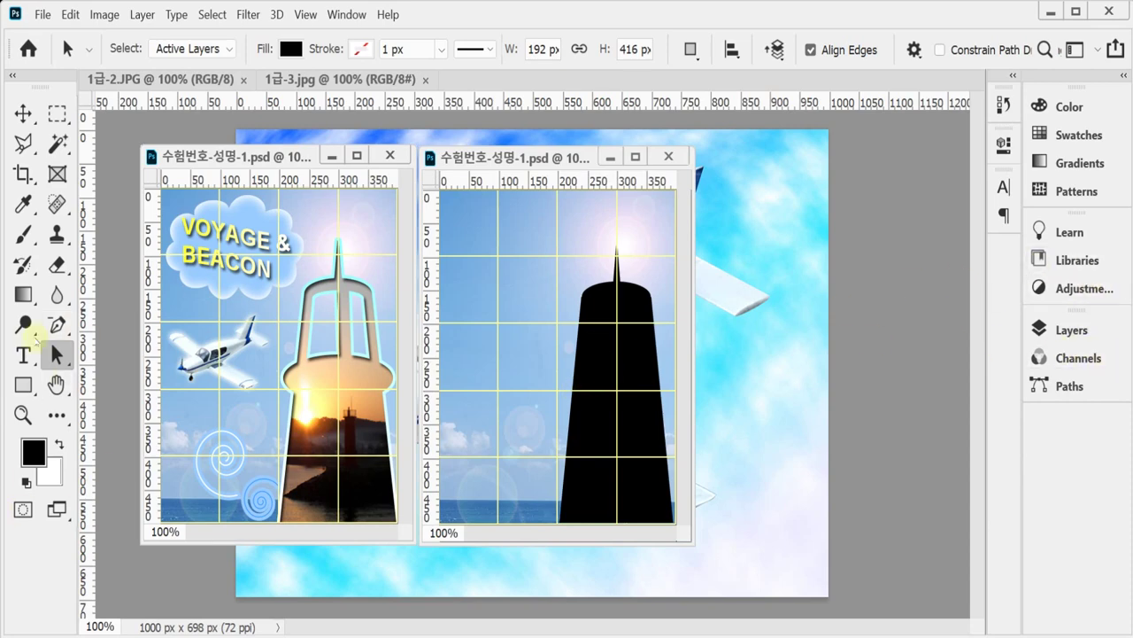
# - Activate the Rectangle tool and check its available path operations
pyautogui.click(23, 383)
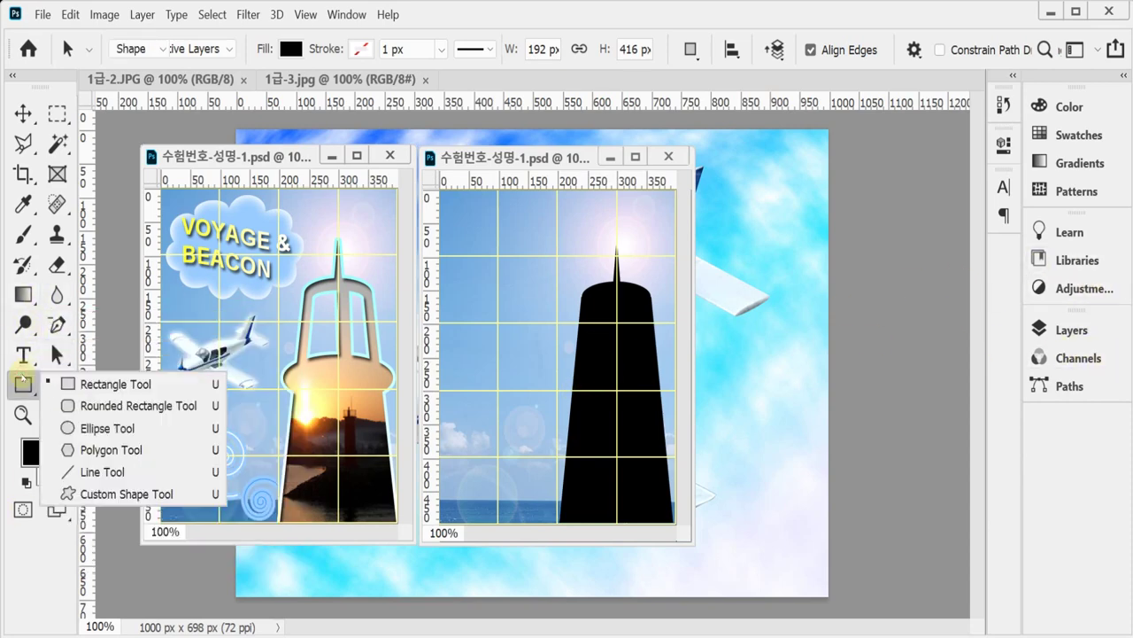
pyautogui.click(113, 386)
pyautogui.click(23, 383)
pyautogui.click(114, 387)
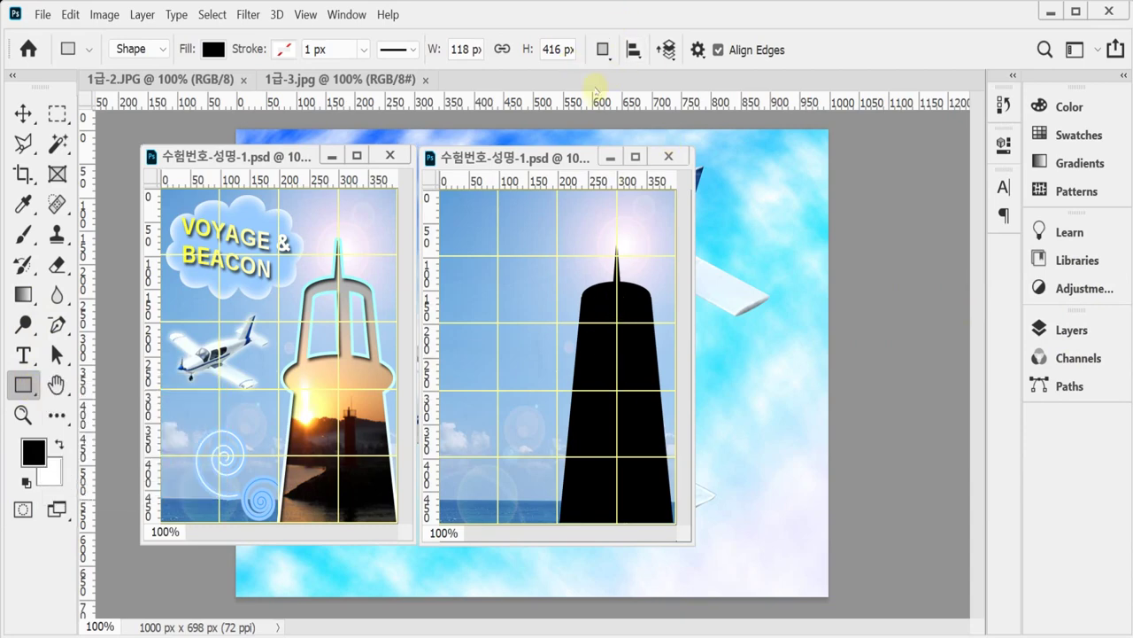
pyautogui.click(601, 50)
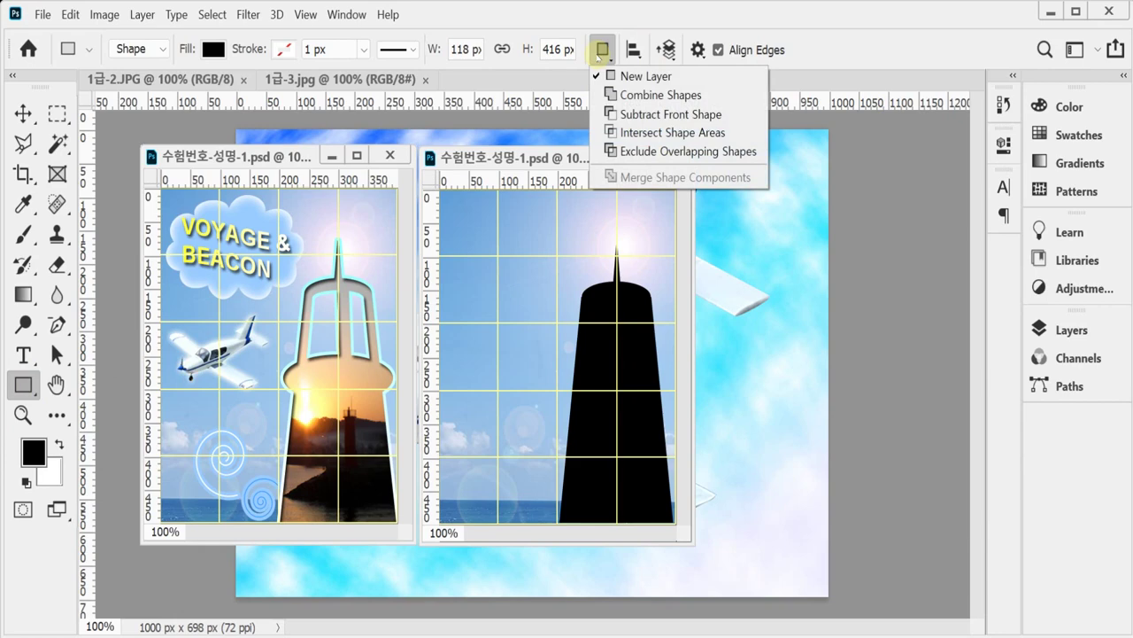
pyautogui.click(600, 51)
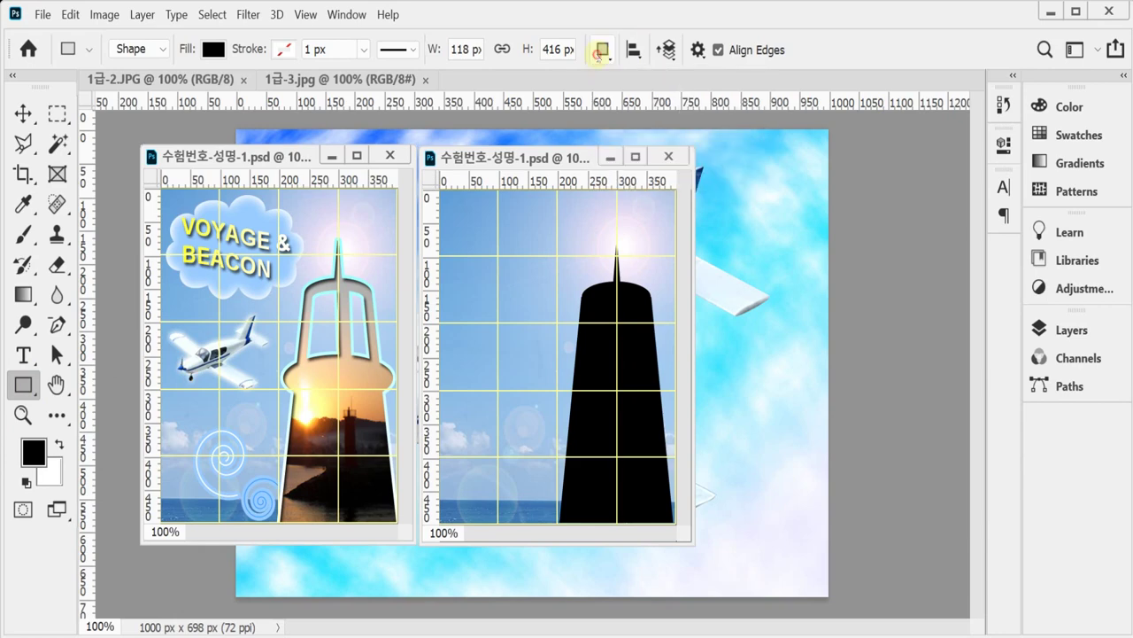
# - Select the Ellipse 1 layer so its lighthouse path is active for further shape operations
pyautogui.click(1064, 325)
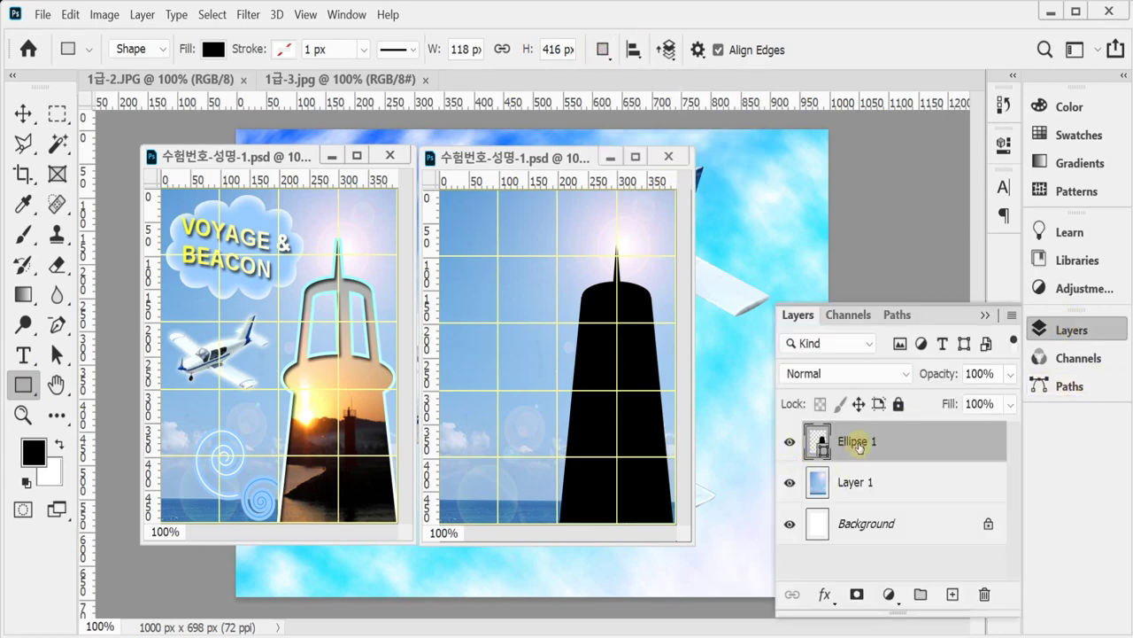
pyautogui.click(859, 447)
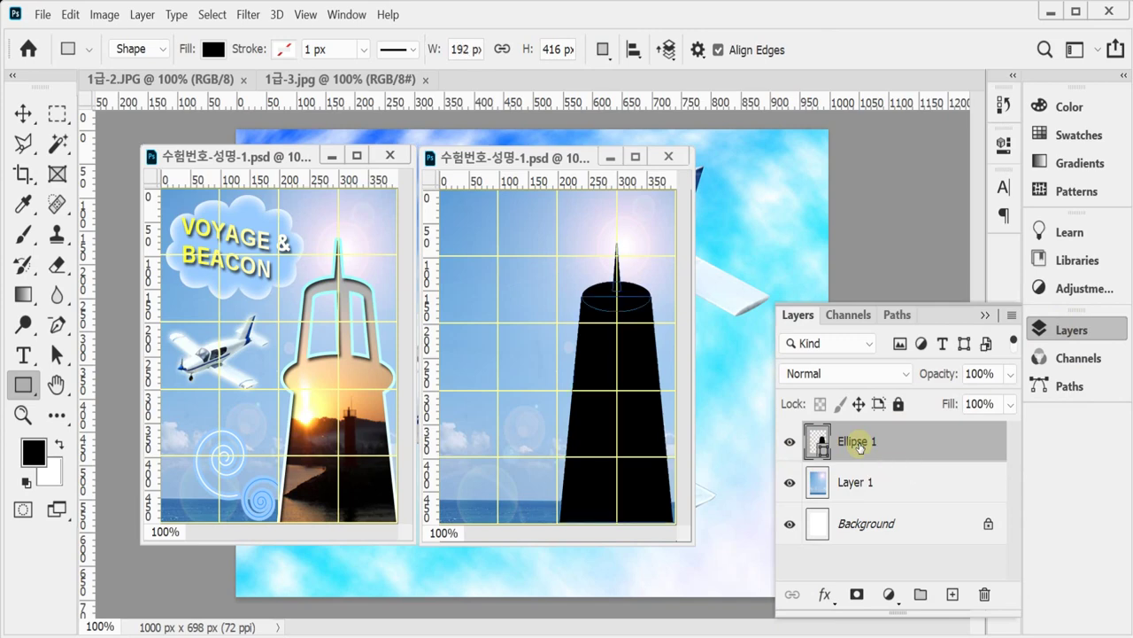
pyautogui.press('Return')
pyautogui.click(859, 447)
pyautogui.press('Return')
pyautogui.click(859, 447)
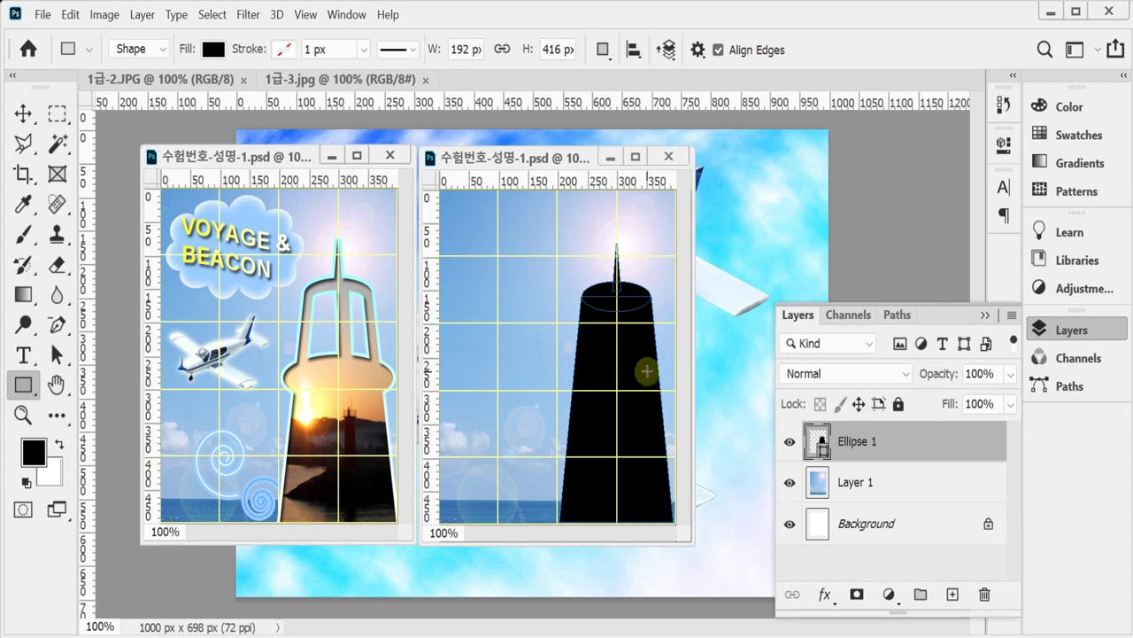
# - Using Subtract Front Shape, cut a window rectangle about 89 by 93 px out of the tower just below the dome
pyautogui.click(602, 50)
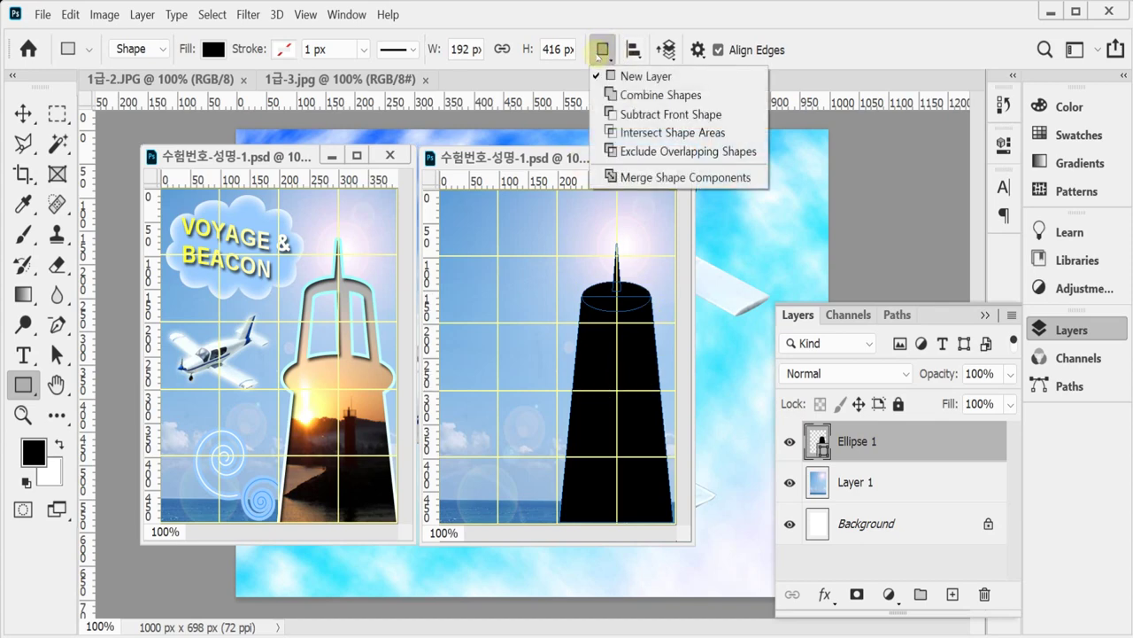
pyautogui.click(633, 116)
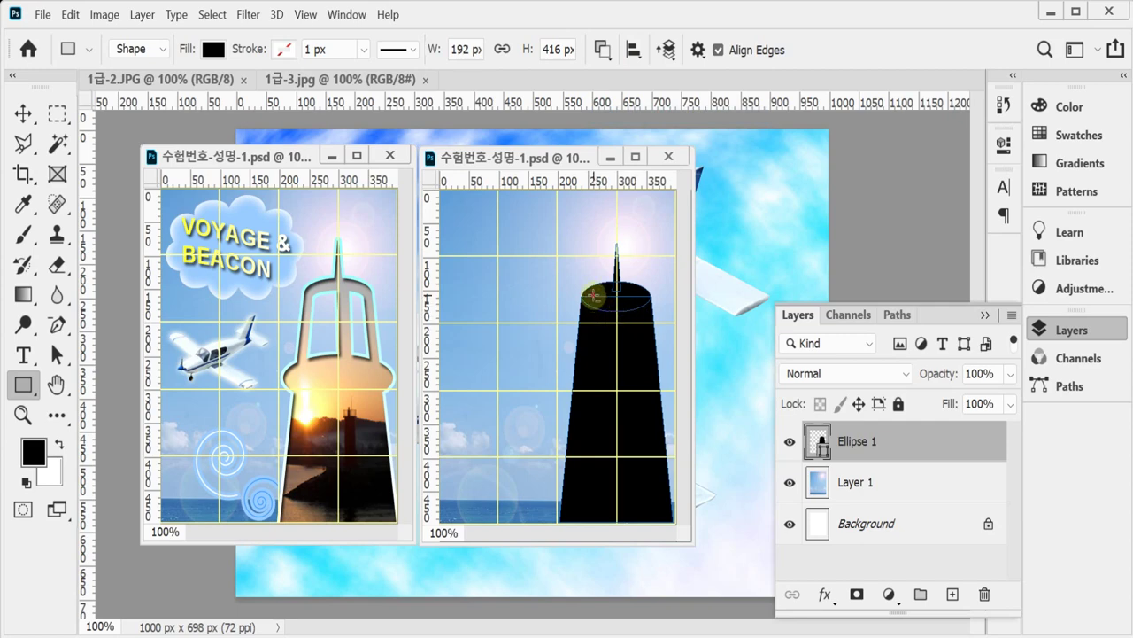
pyautogui.moveTo(593, 295); pyautogui.dragTo(639, 355)
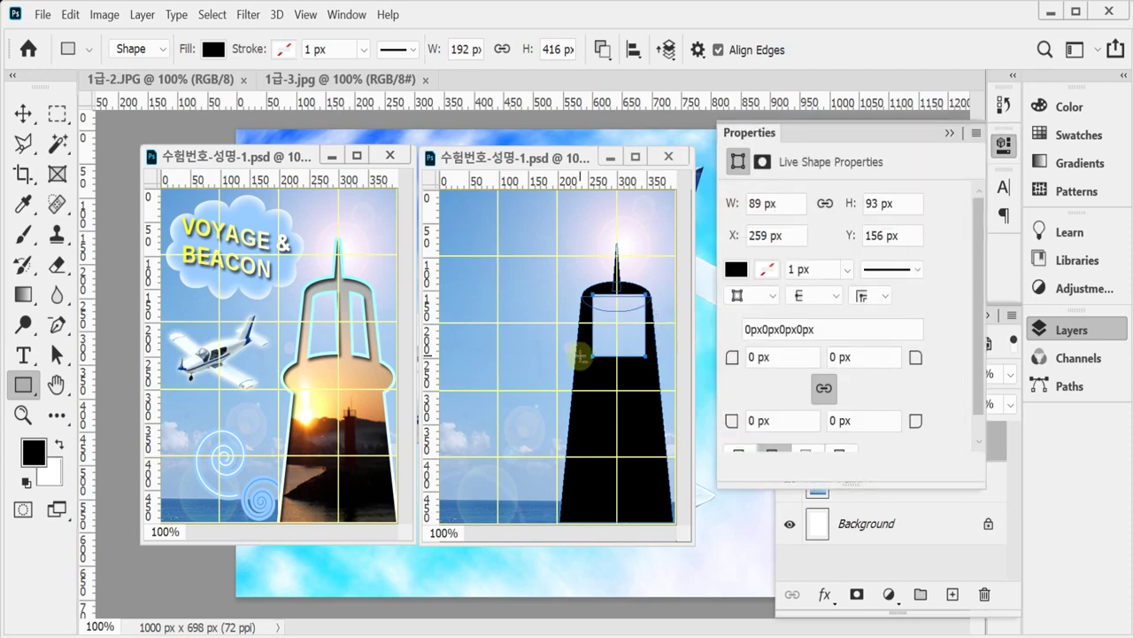
# - Adjust both sides of the window cutout to make it about 85 by 93 px, and hide the shape properties
pyautogui.hotkey('ctrl', 't')
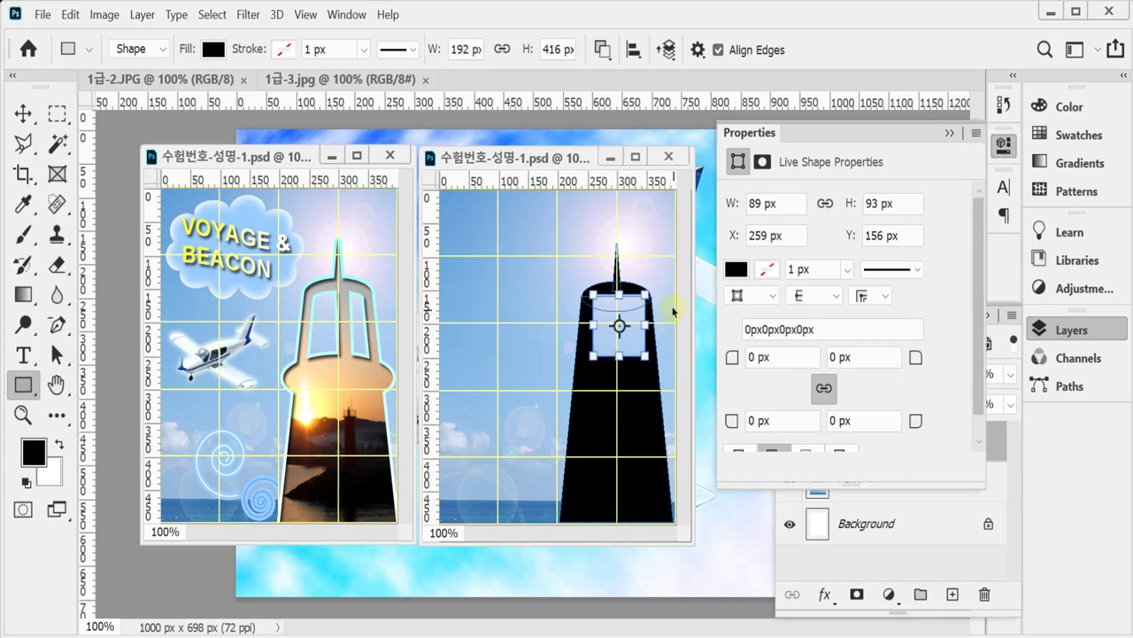
pyautogui.moveTo(647, 296); pyautogui.dragTo(641, 294)
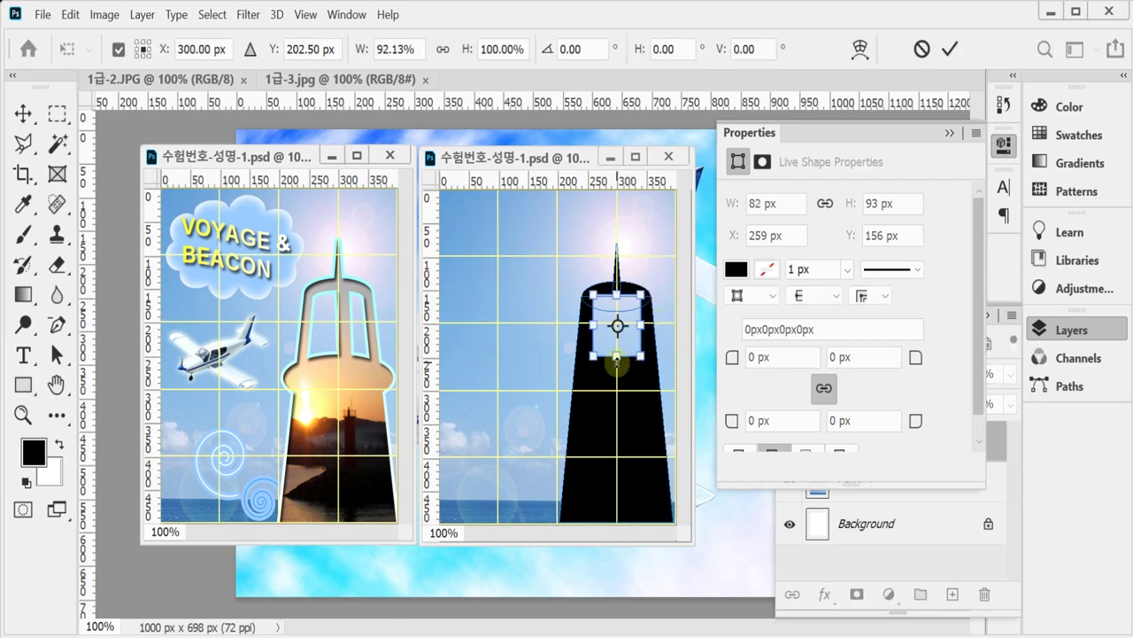
pyautogui.moveTo(592, 356); pyautogui.dragTo(589, 356)
pyautogui.press('Return')
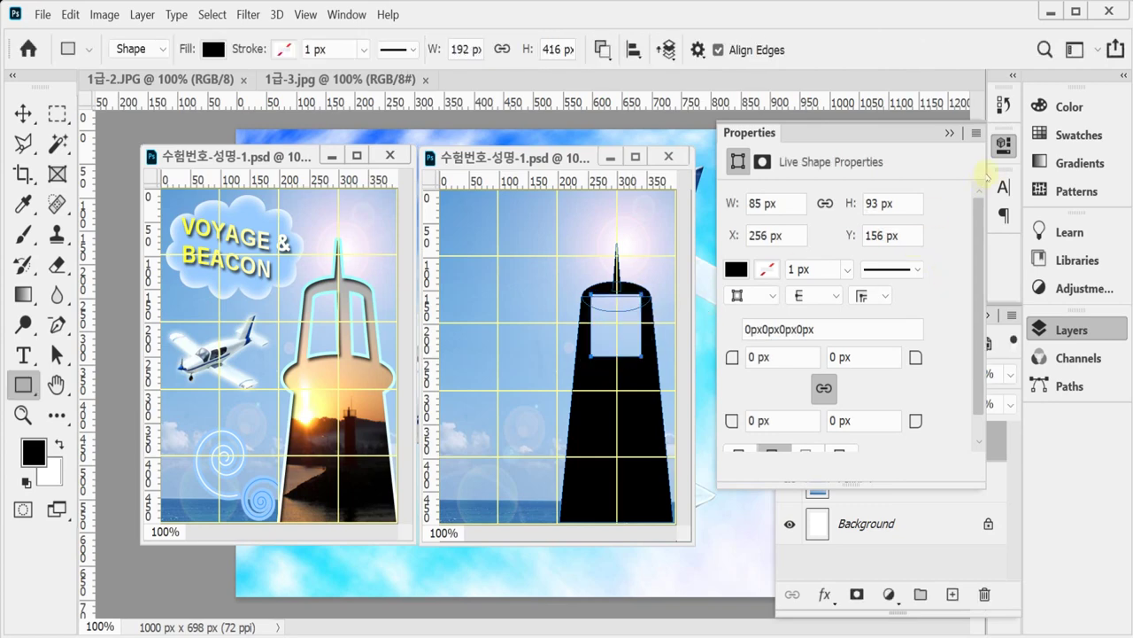
pyautogui.click(995, 149)
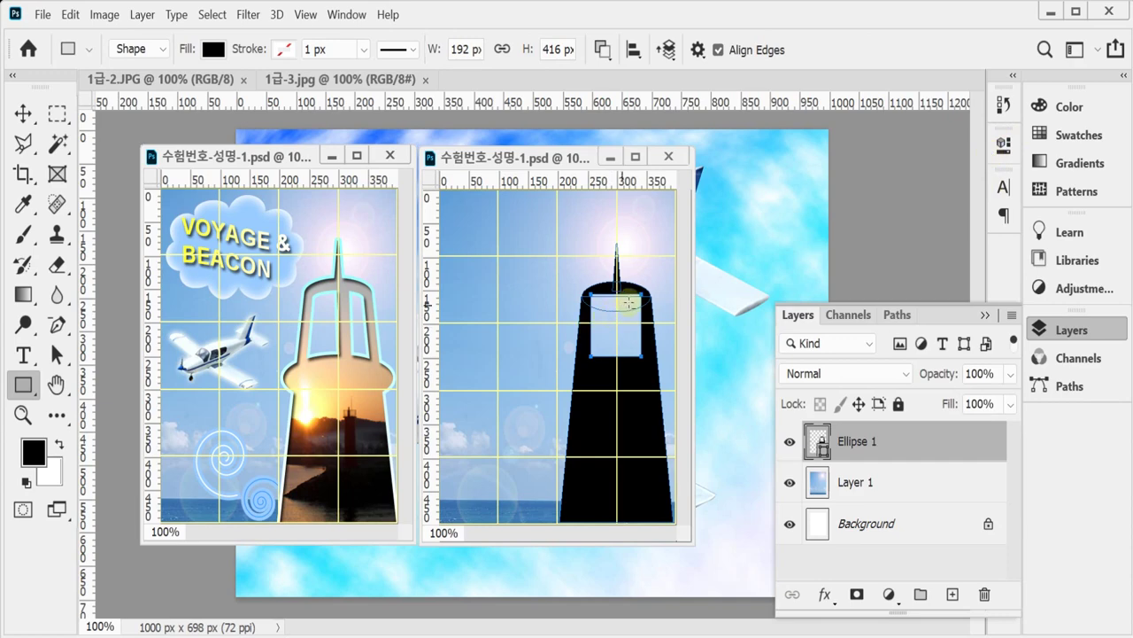
# - Apply a Perspective transform to the window cutout, widening its lower edge to about 126%, and accept converting it to a regular path
pyautogui.hotkey('ctrl', 't')
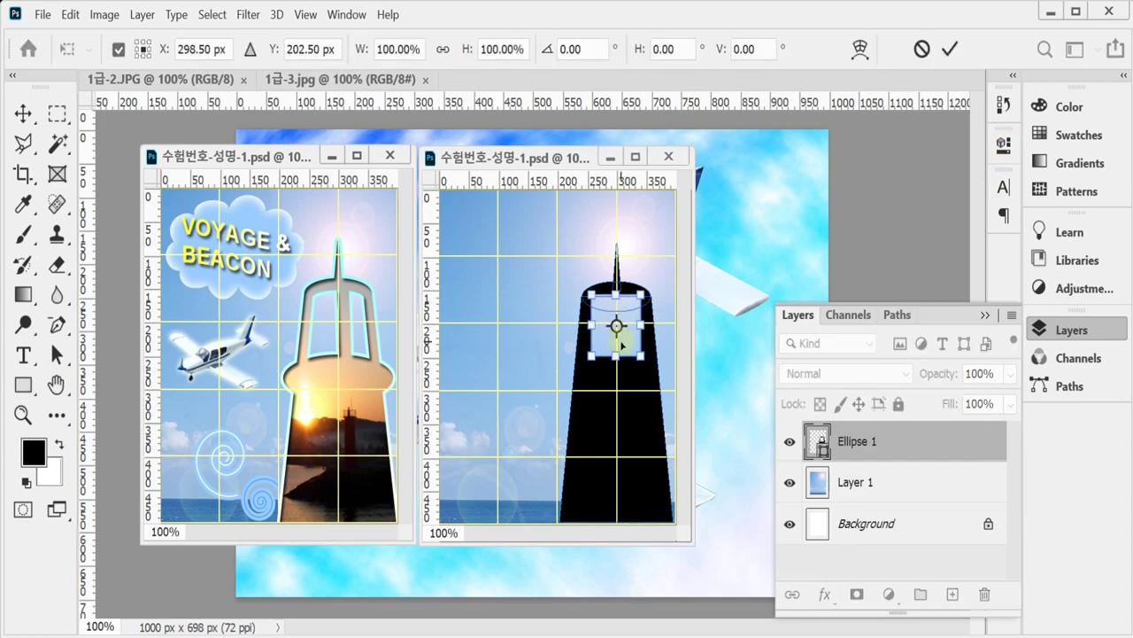
pyautogui.rightClick(622, 344)
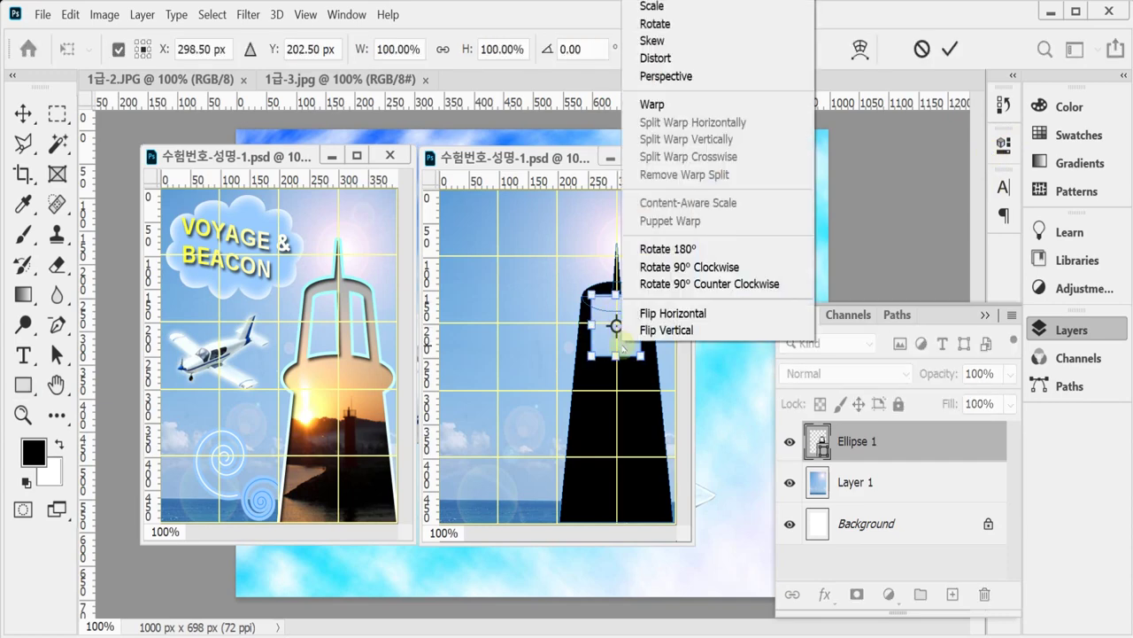
pyautogui.click(666, 76)
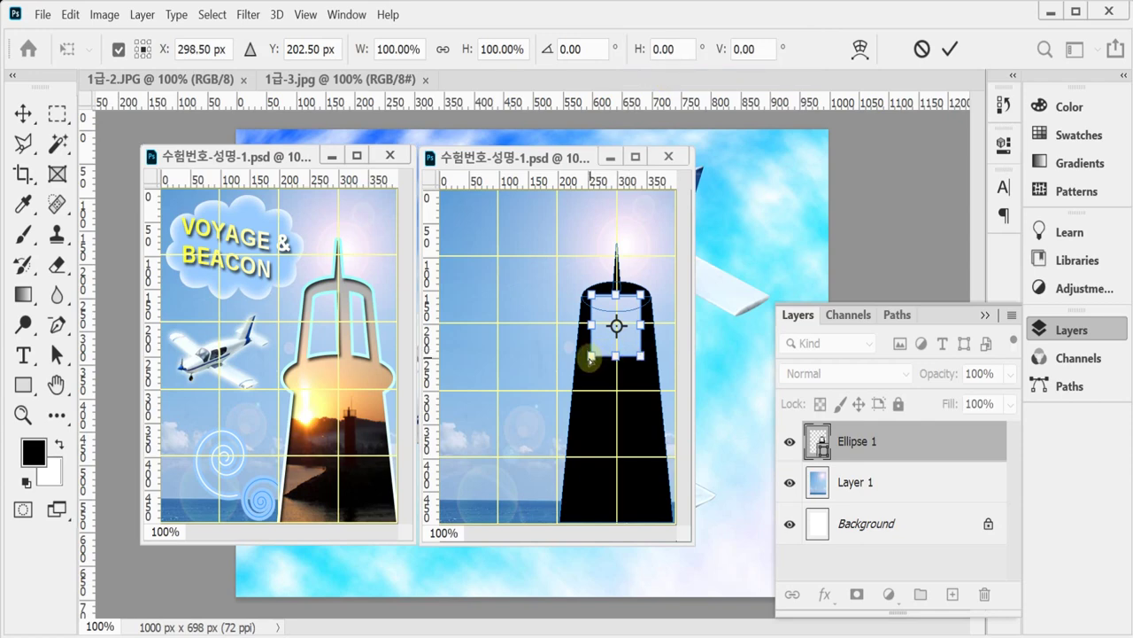
pyautogui.moveTo(591, 359); pyautogui.dragTo(583, 357)
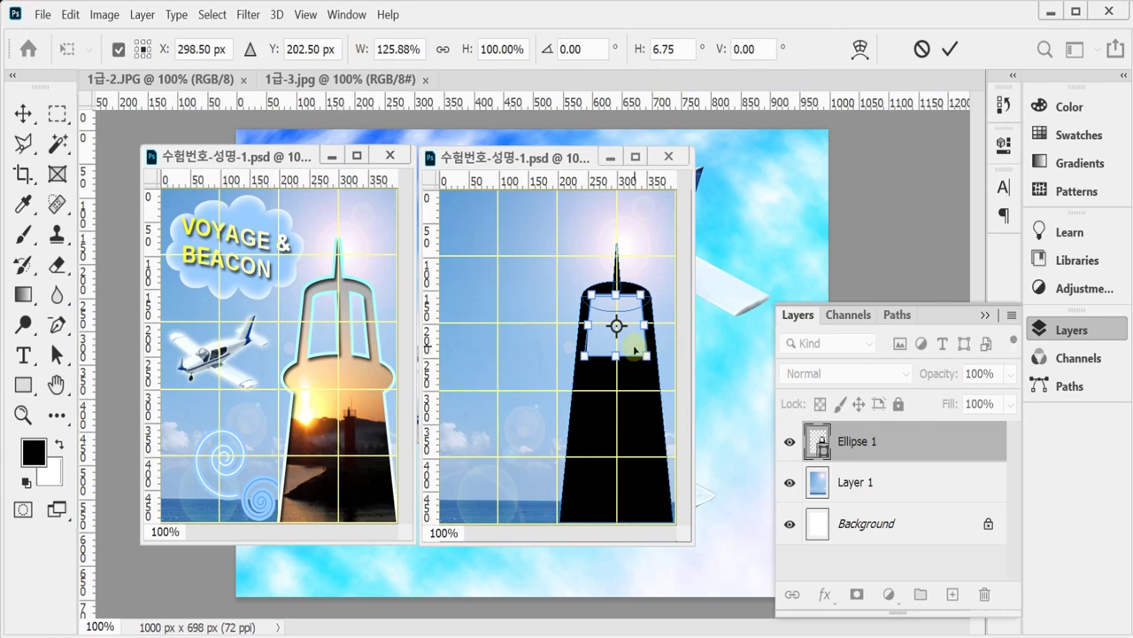
pyautogui.press('Return')
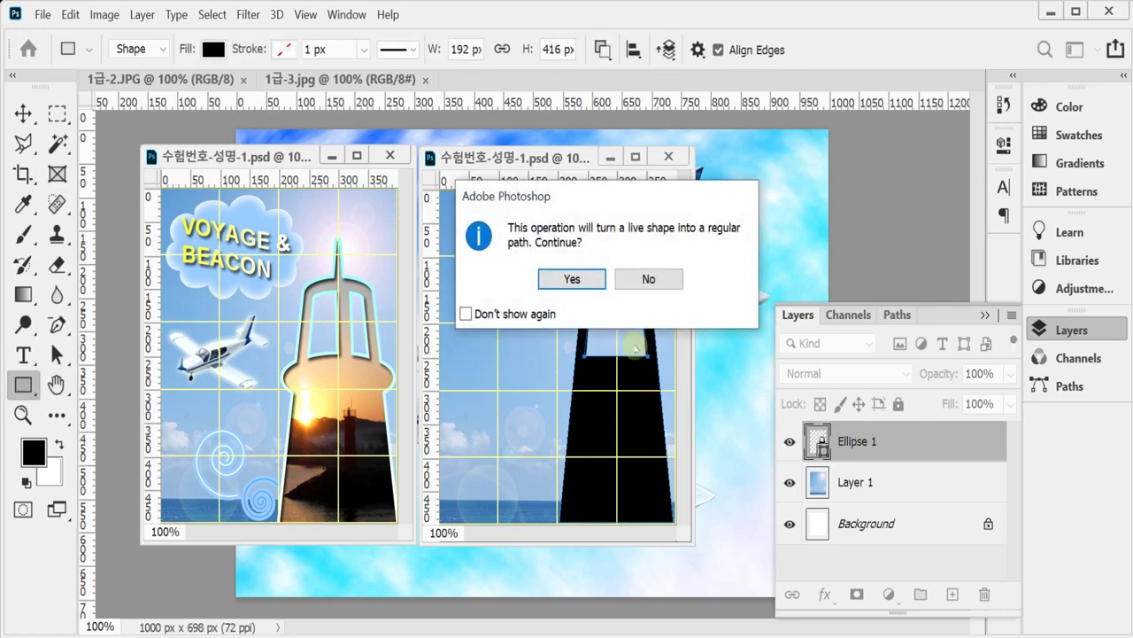
pyautogui.click(629, 282)
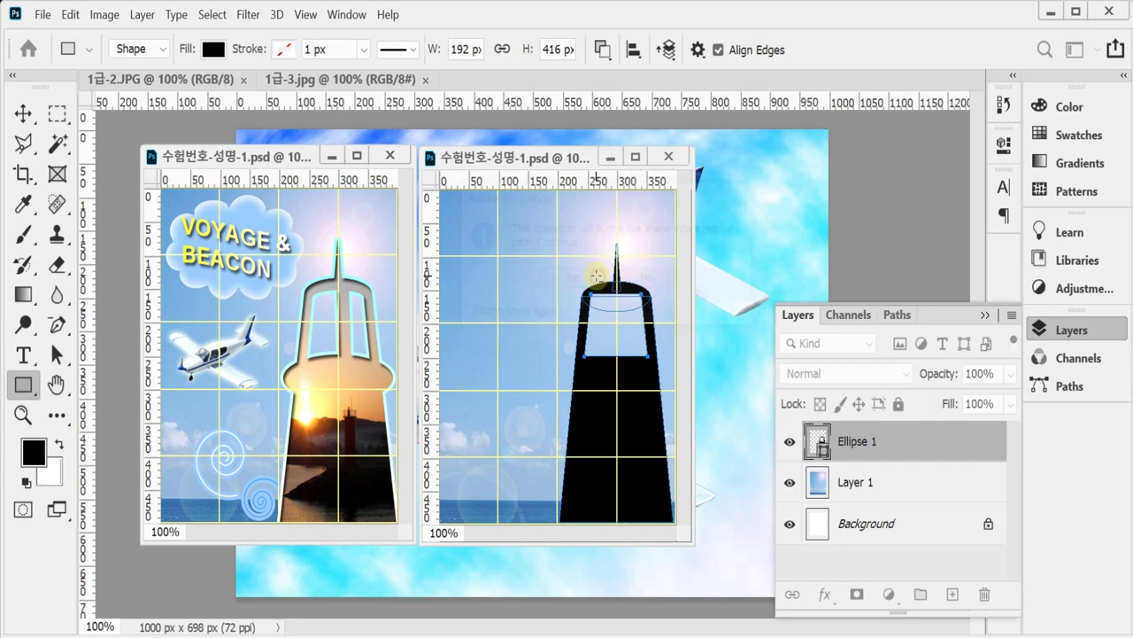
# - Nudge the tapered window cutout a few pixels down from the dome and deselect its path
pyautogui.keyDown('ctrl'); pyautogui.click(618, 317); pyautogui.keyUp('ctrl')
pyautogui.moveTo(618, 312); pyautogui.dragTo(539, 319)
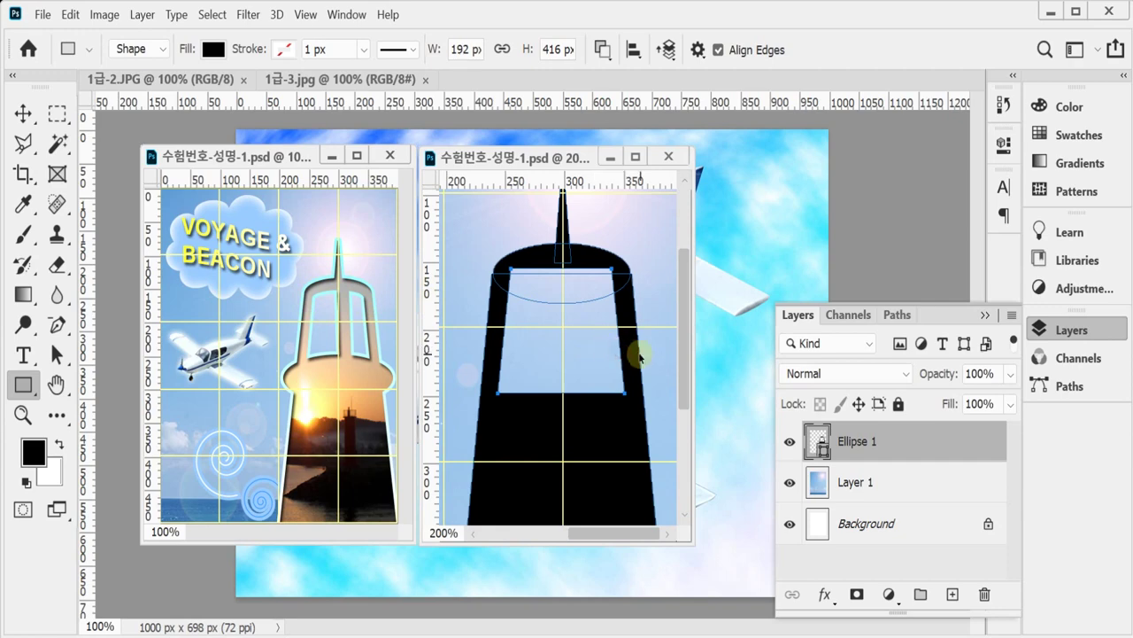
pyautogui.press('Down')
pyautogui.press('Down')
pyautogui.press('Down')
pyautogui.press('Down')
pyautogui.press('Down')
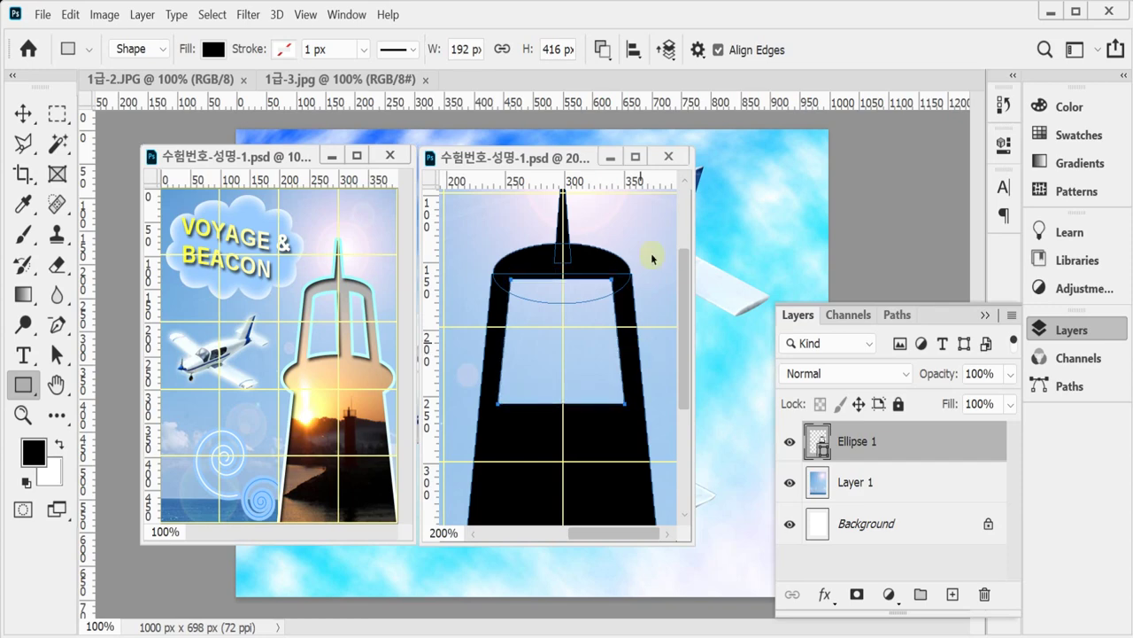
pyautogui.press('Down')
pyautogui.press('Up')
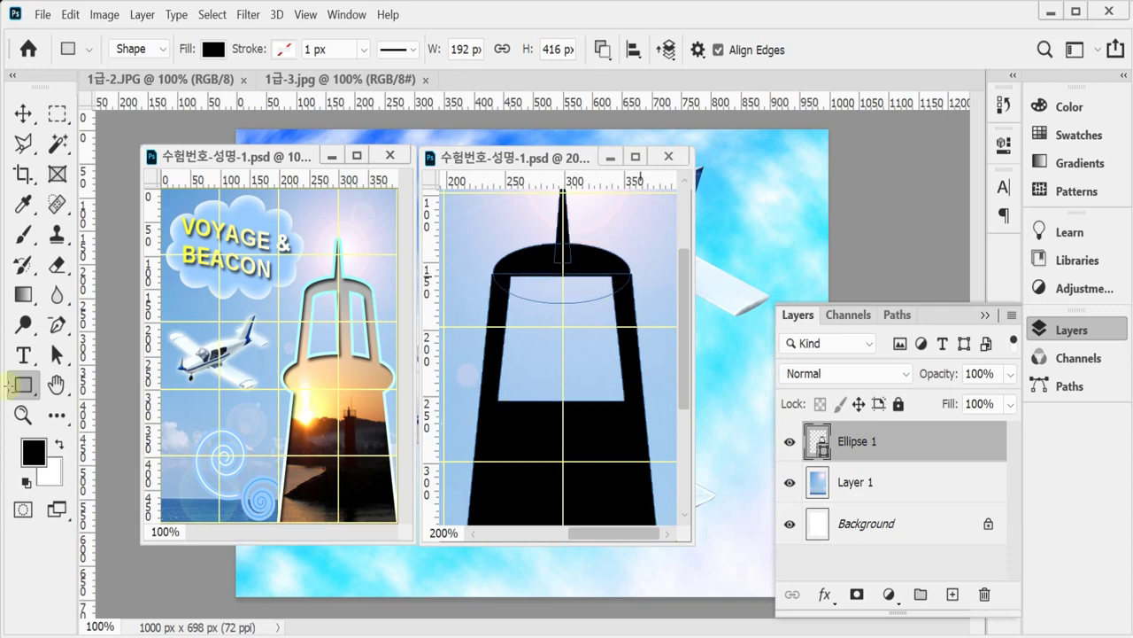
# - Subtract an ellipse about 86 by 18 px from the lighthouse shape, centred near the upper part of the window
pyautogui.click(19, 387)
pyautogui.rightClick(20, 387)
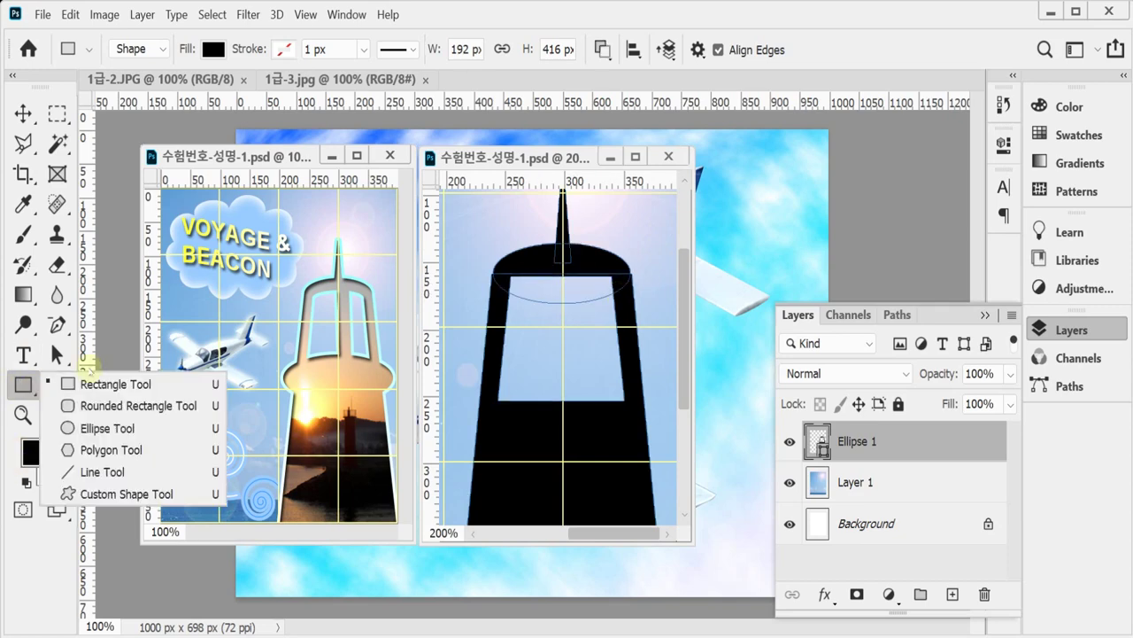
pyautogui.click(130, 426)
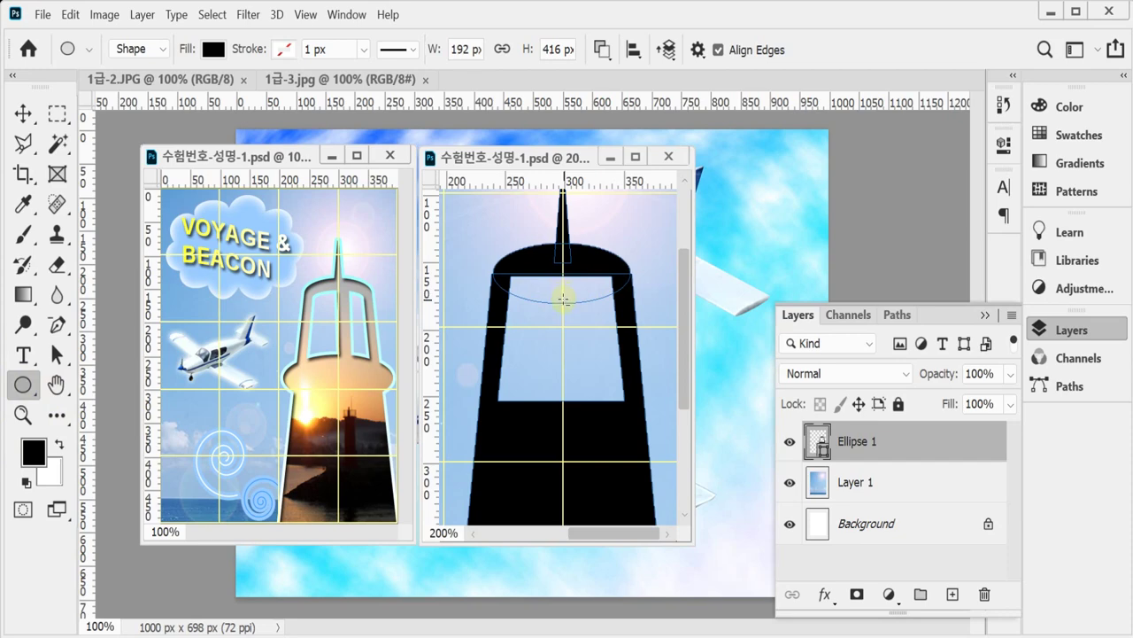
pyautogui.moveTo(563, 299); pyautogui.dragTo(635, 313)
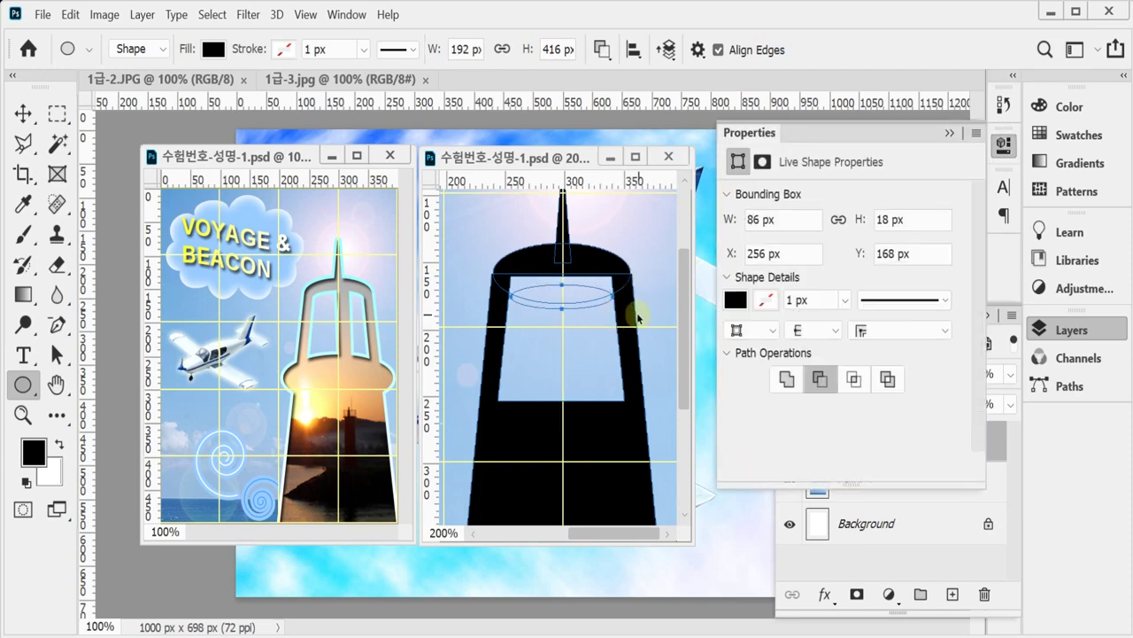
# - Nudge the subtracted ellipse up to Y 153 px so it rounds the window's upper edge
pyautogui.press('Up')
pyautogui.press('Up')
pyautogui.press('Up')
pyautogui.press('Up')
pyautogui.press('Up')
pyautogui.press('Up')
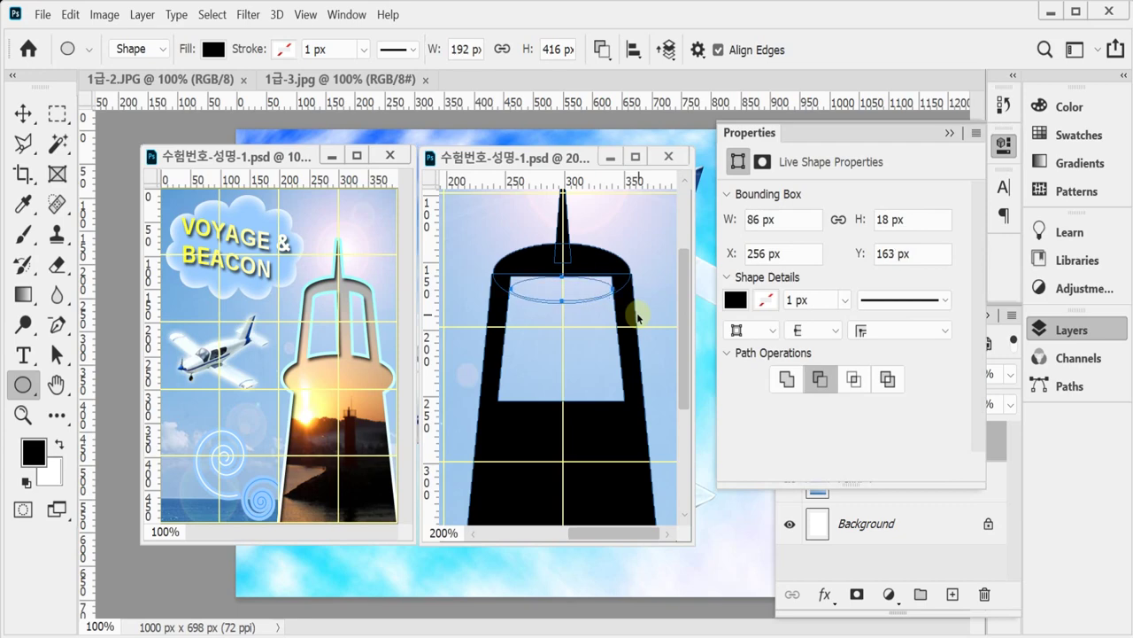
pyautogui.press('Up')
pyautogui.press('Up')
pyautogui.press('Up')
pyautogui.press('Up')
pyautogui.press('Up')
pyautogui.press('Up')
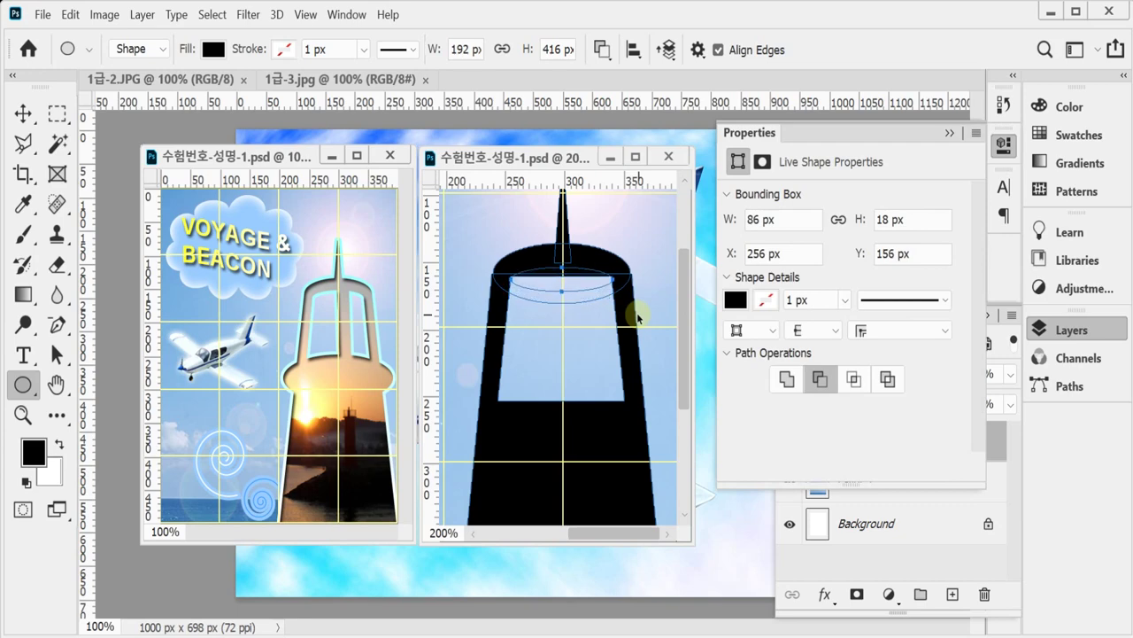
pyautogui.press('Up')
pyautogui.press('Up')
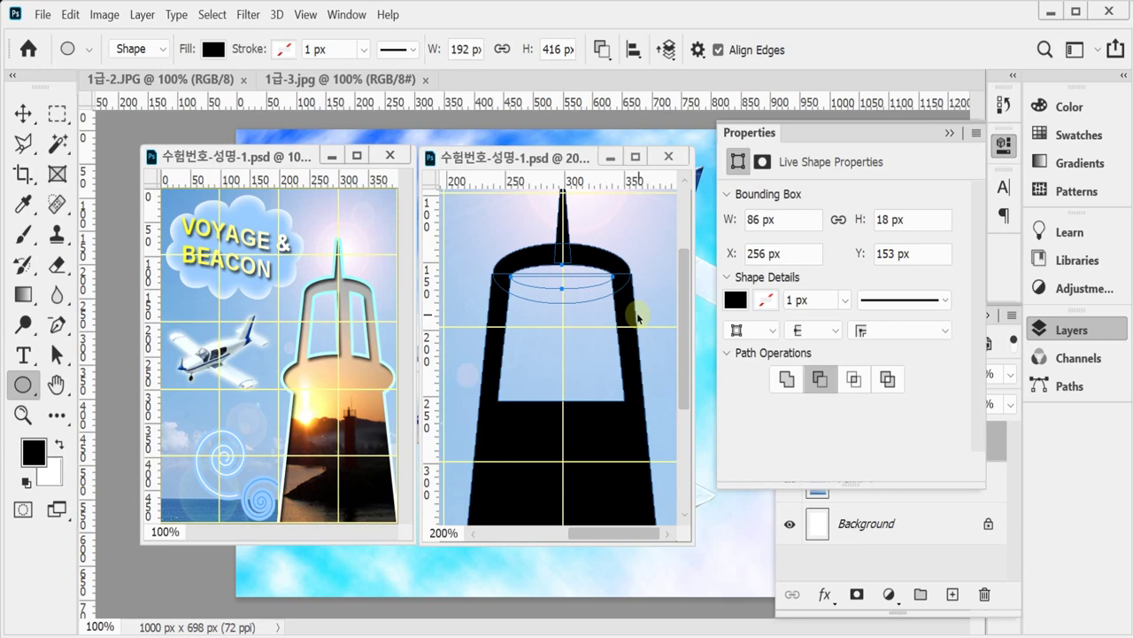
pyautogui.press('Right')
pyautogui.press('Left')
# - Stretch the subtracted ellipse downward to a height of about 22 px and deselect its path
pyautogui.hotkey('ctrl', 't')
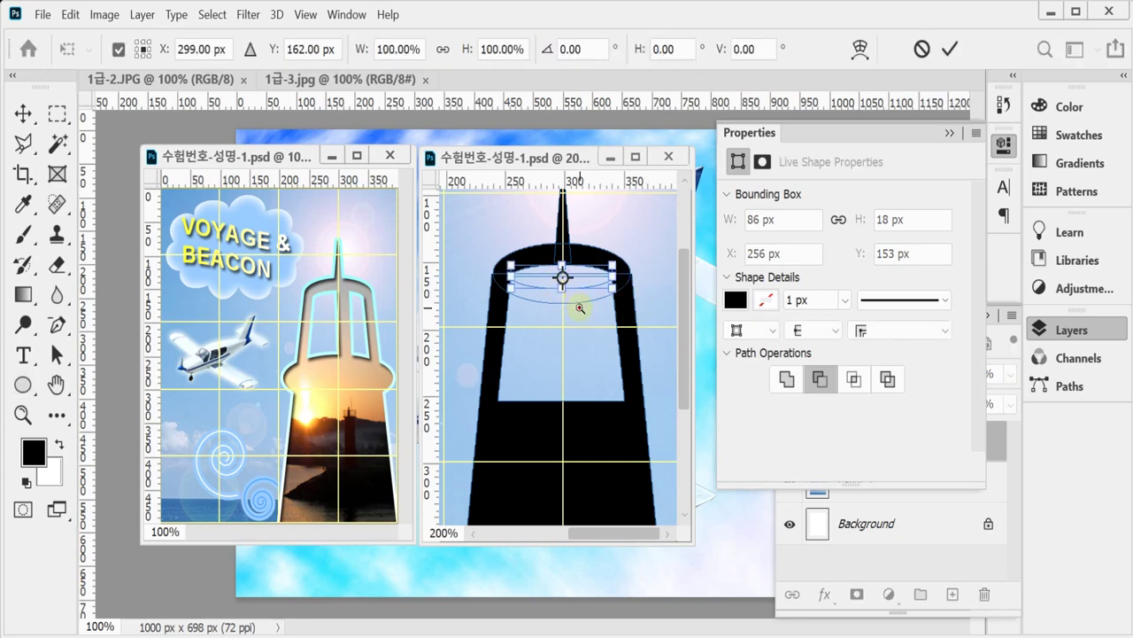
pyautogui.keyDown('ctrl'); pyautogui.click(580, 308); pyautogui.keyUp('ctrl')
pyautogui.moveTo(551, 284); pyautogui.dragTo(551, 289)
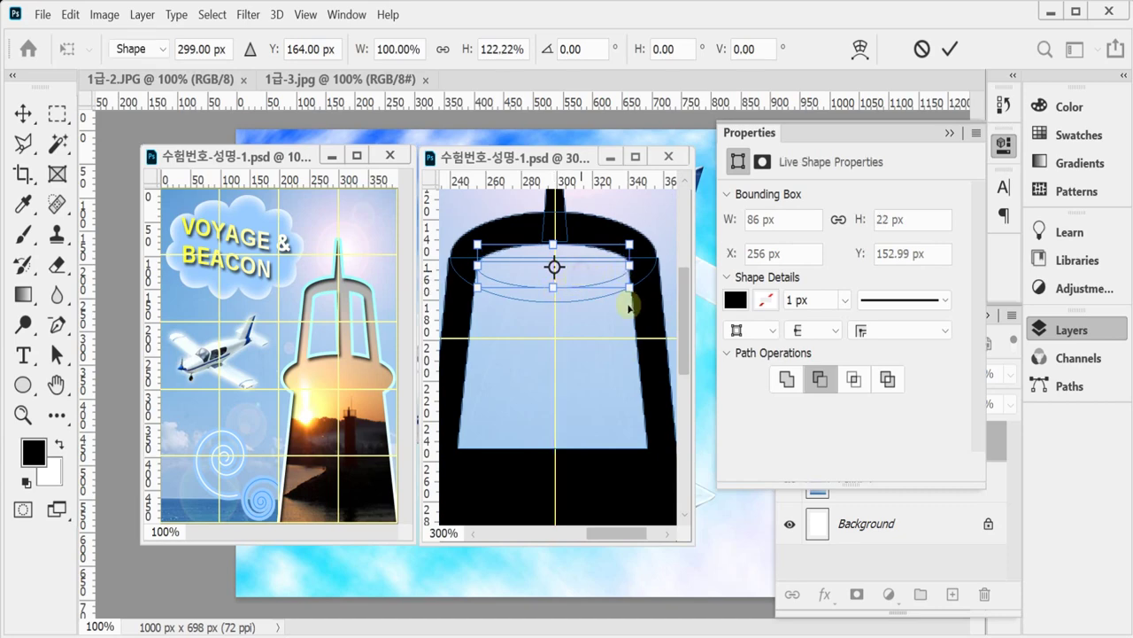
pyautogui.press('Return')
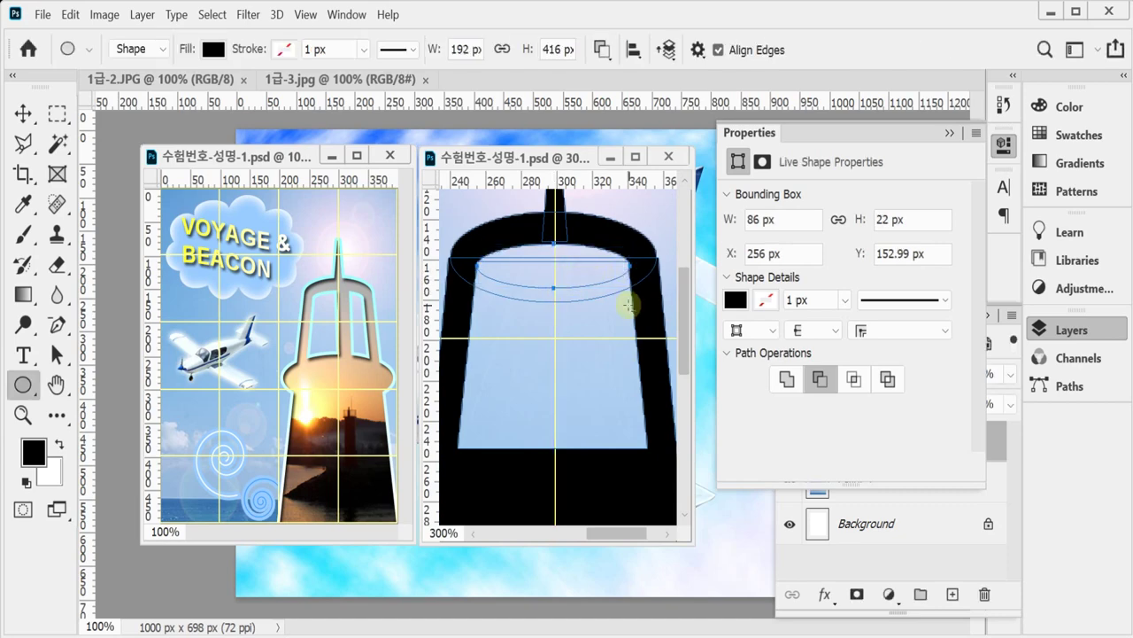
pyautogui.keyDown('ctrl'); pyautogui.keyDown('alt'); pyautogui.click(577, 416); pyautogui.keyUp('alt'); pyautogui.keyUp('ctrl')
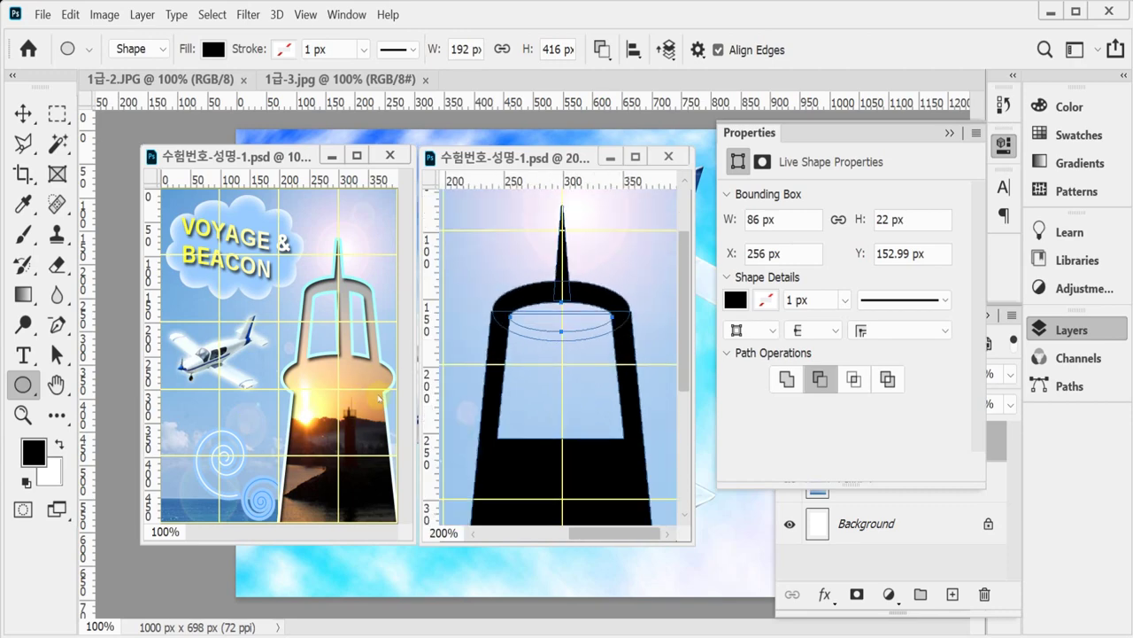
pyautogui.keyDown('ctrl'); pyautogui.keyDown('alt'); pyautogui.click(528, 377); pyautogui.keyUp('alt'); pyautogui.keyUp('ctrl')
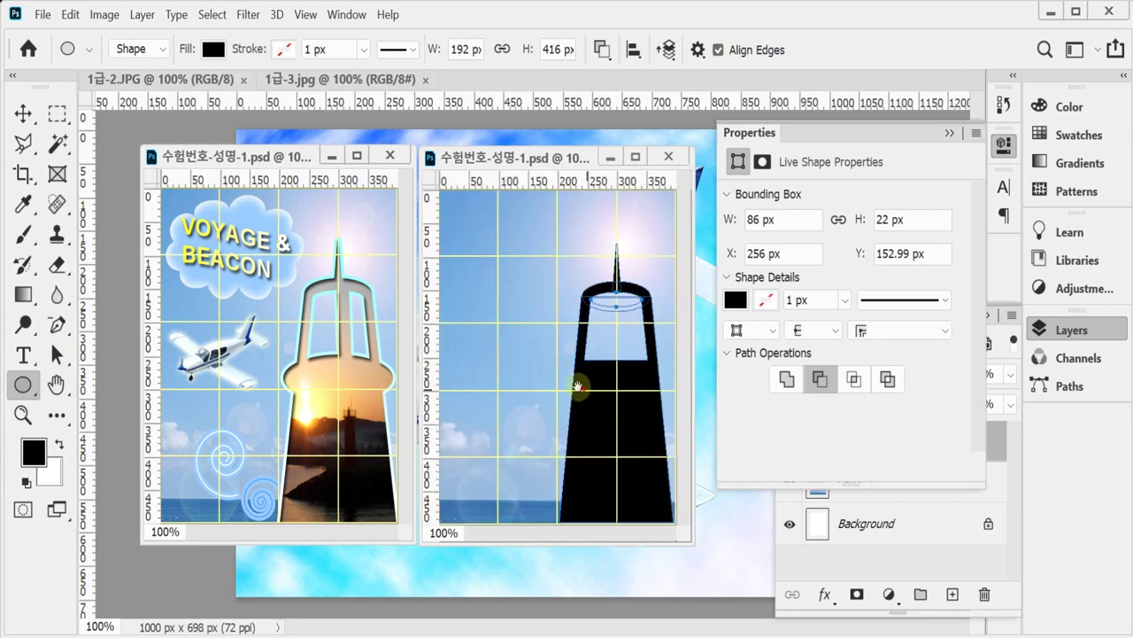
pyautogui.press('Return')
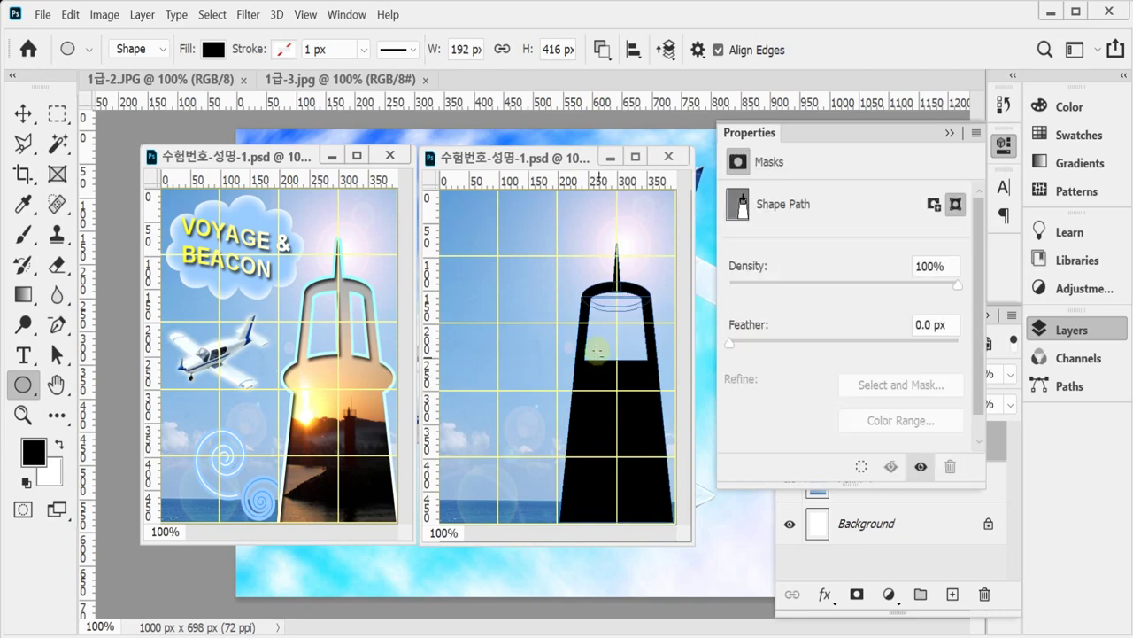
# - Using Combine Shapes, add an ellipse about 195 by 73 px across the tower just below the window
pyautogui.click(601, 49)
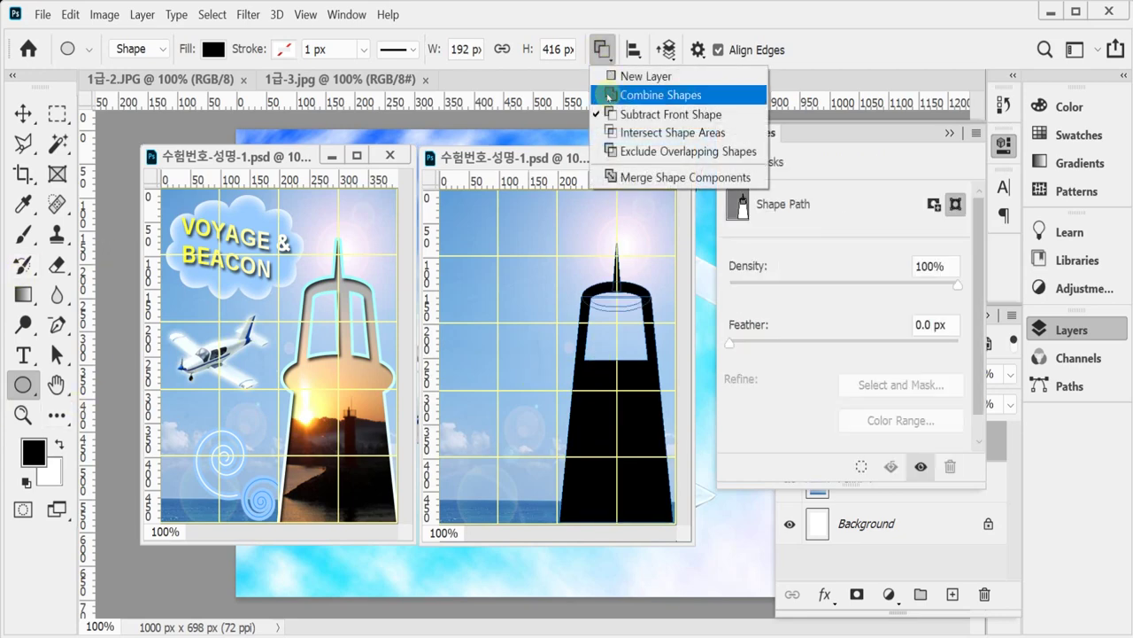
pyautogui.click(607, 95)
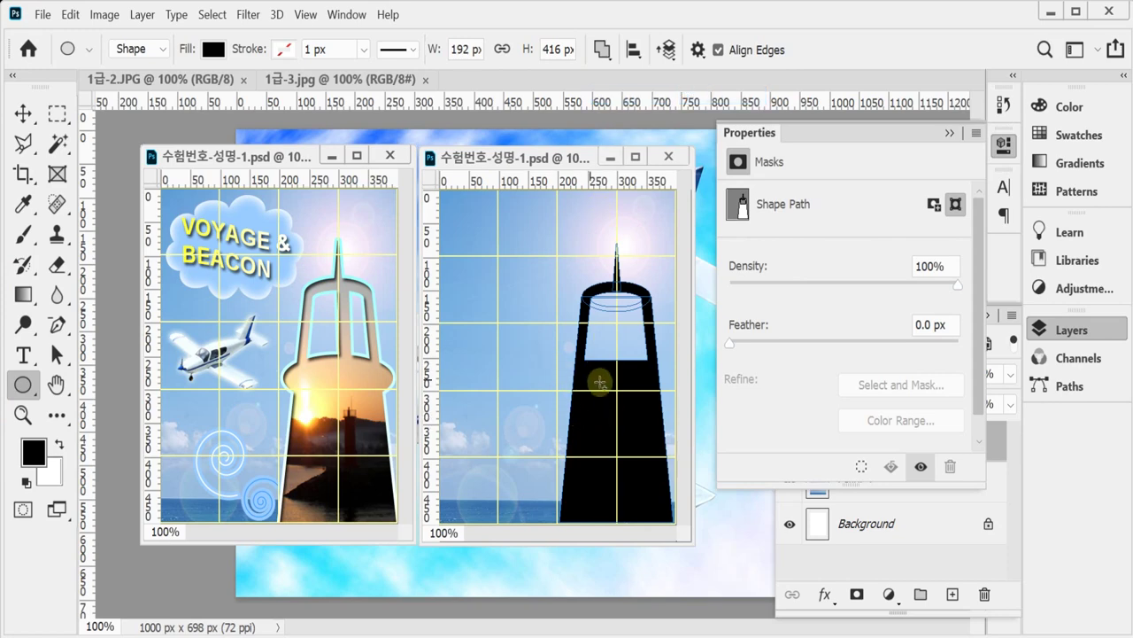
pyautogui.moveTo(618, 389); pyautogui.dragTo(618, 351)
# - Resize the added gallery ellipse below the window to about 193 by 75 px
pyautogui.hotkey('ctrl', 't')
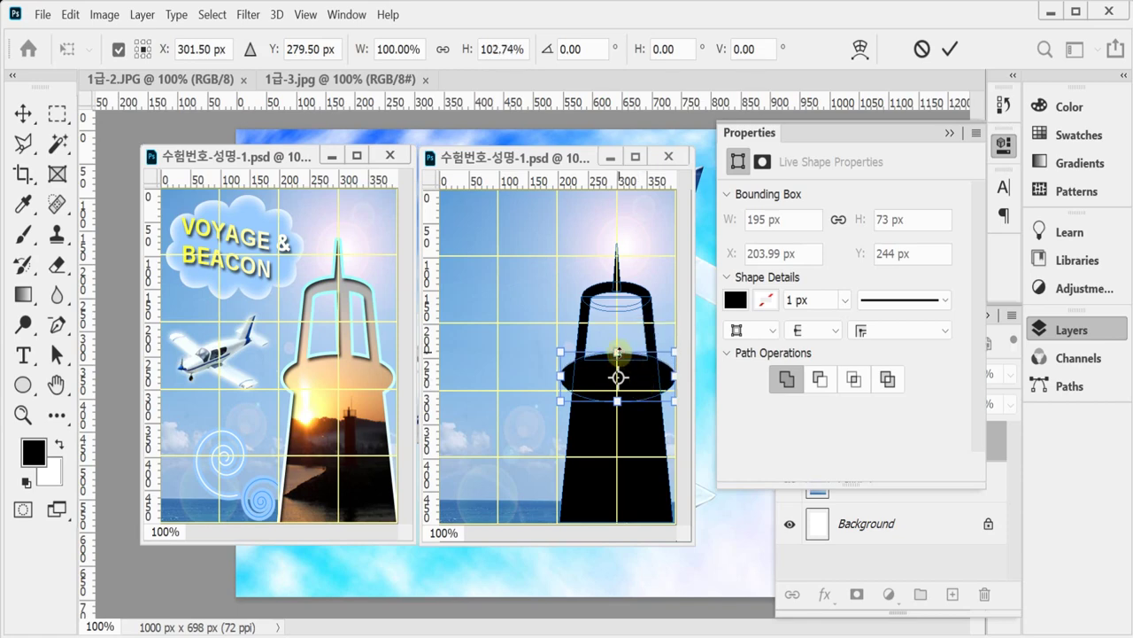
pyautogui.moveTo(560, 377); pyautogui.dragTo(563, 376)
pyautogui.moveTo(674, 376); pyautogui.dragTo(664, 377)
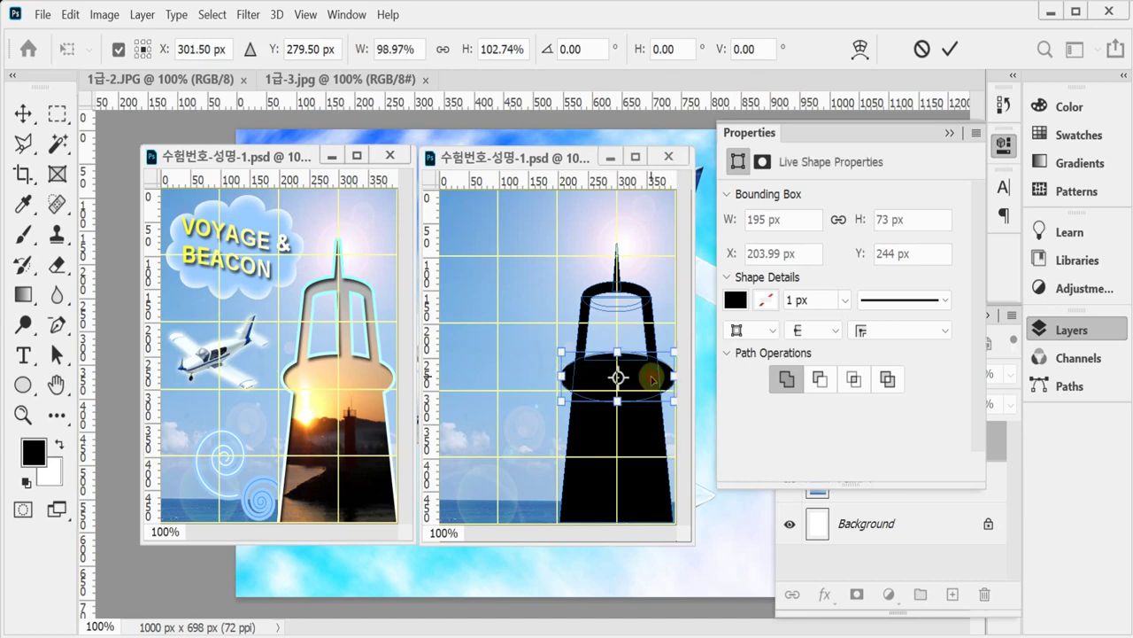
pyautogui.press('Return')
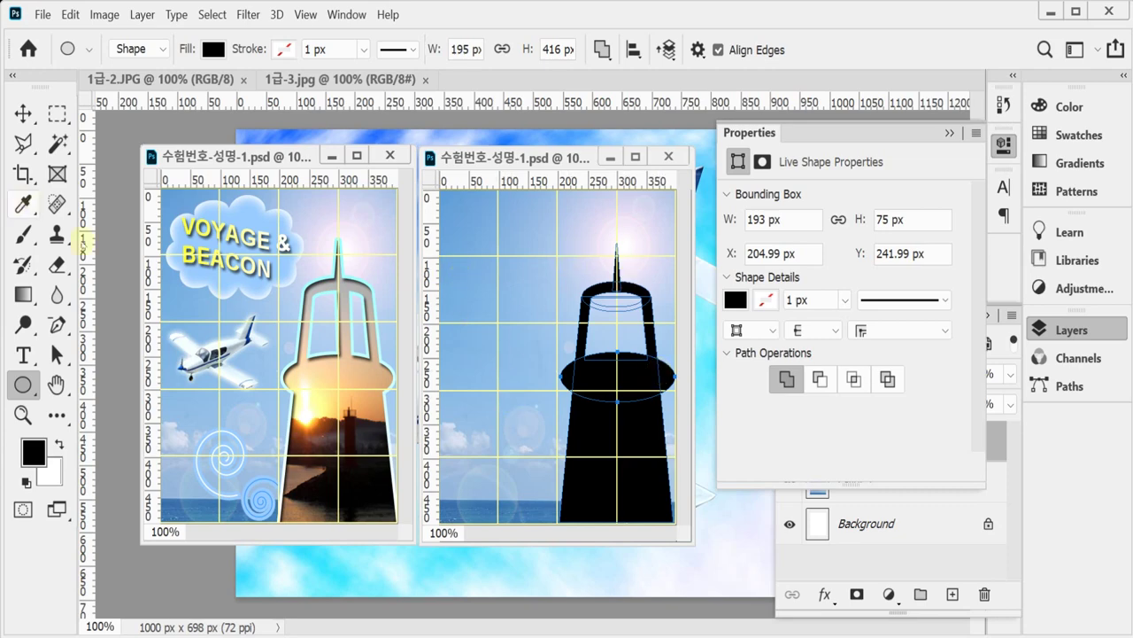
# - Select all the lighthouse paths, align their horizontal centers, accept the conversion to regular paths, and deselect them
pyautogui.click(56, 355)
pyautogui.moveTo(589, 228); pyautogui.dragTo(646, 514)
pyautogui.click(731, 51)
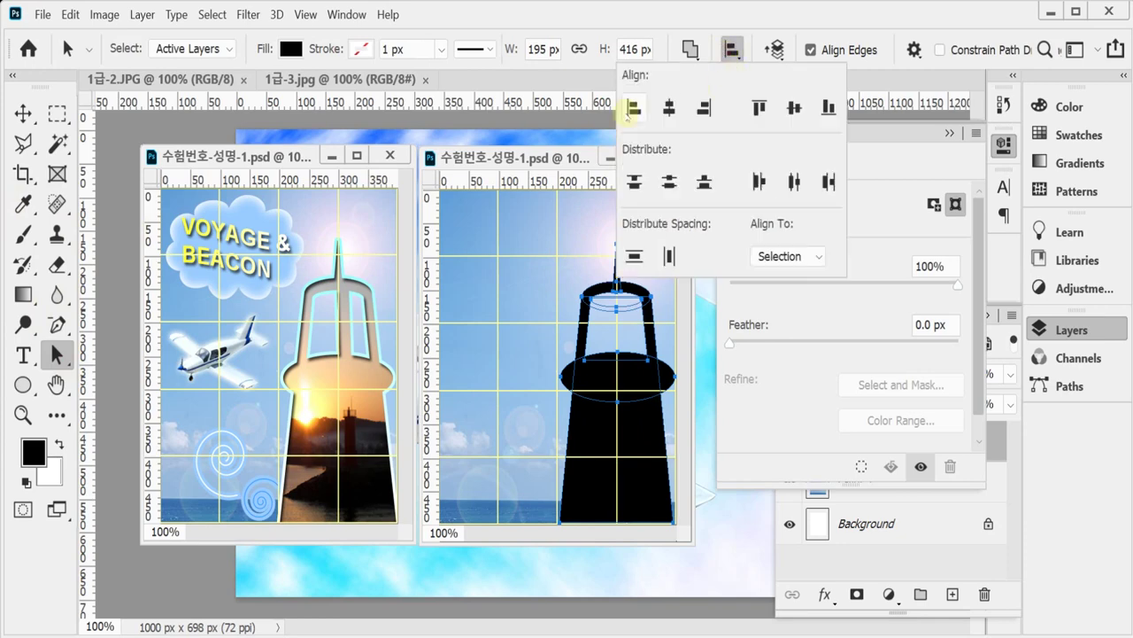
pyautogui.click(669, 108)
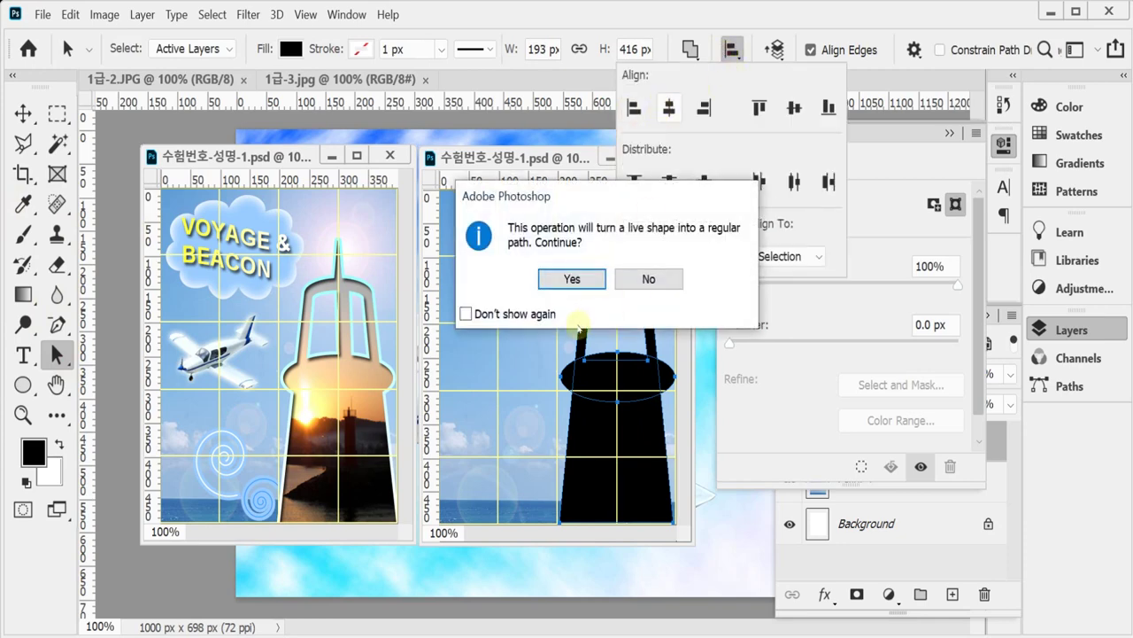
pyautogui.click(574, 279)
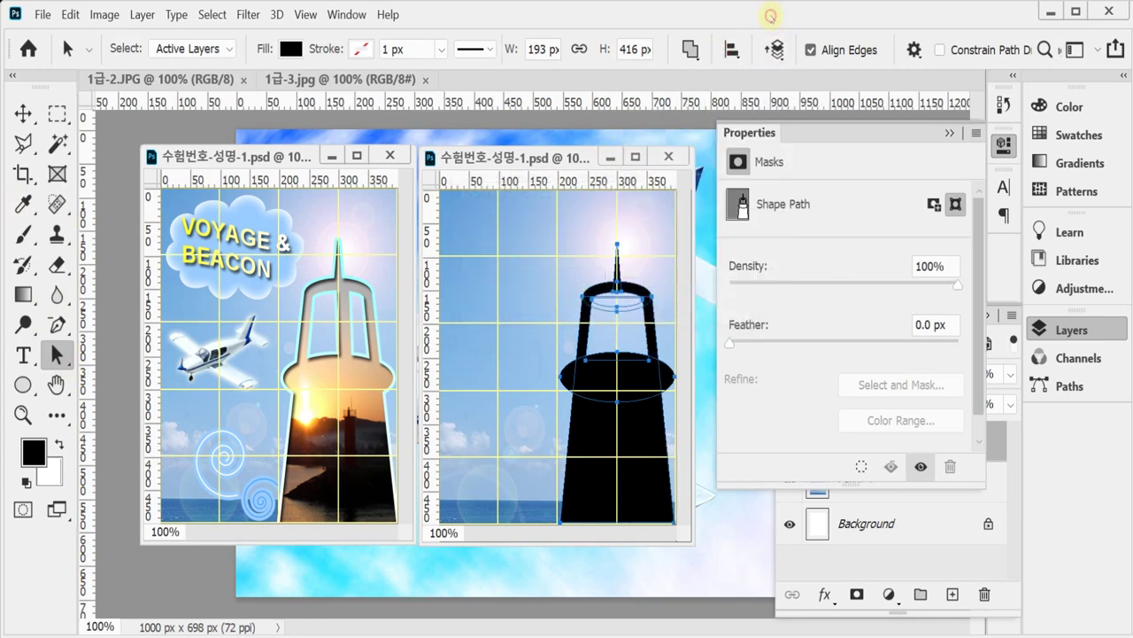
pyautogui.click(656, 228)
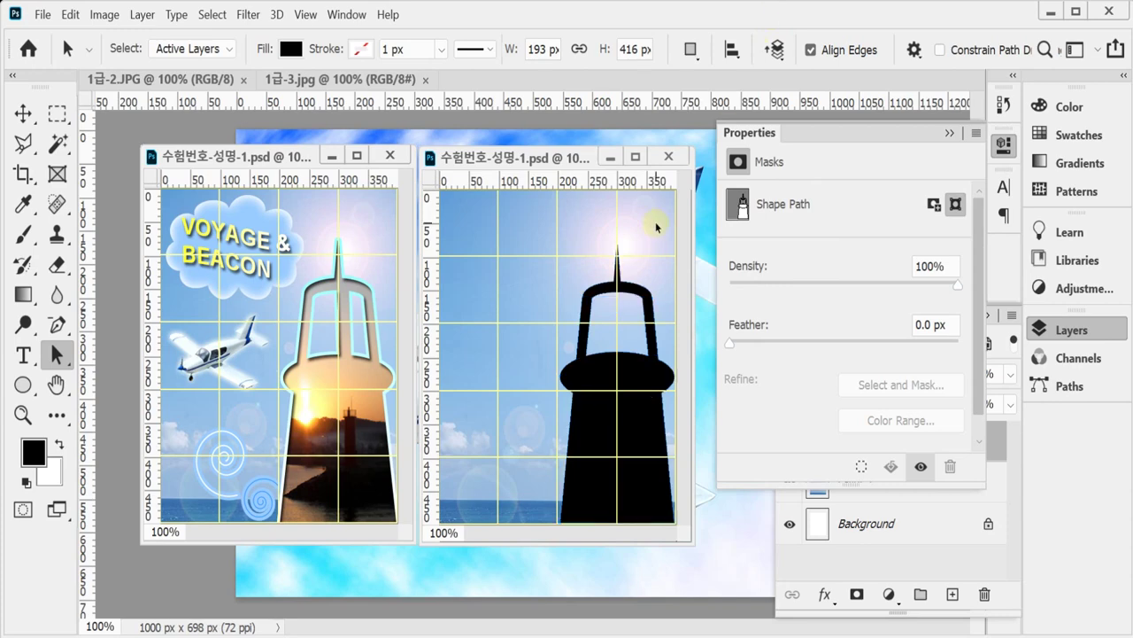
# - Using Combine Shapes, add a vertical rectangle about 16 by 127 px down the window's center from the dome to the gallery
pyautogui.rightClick(23, 384)
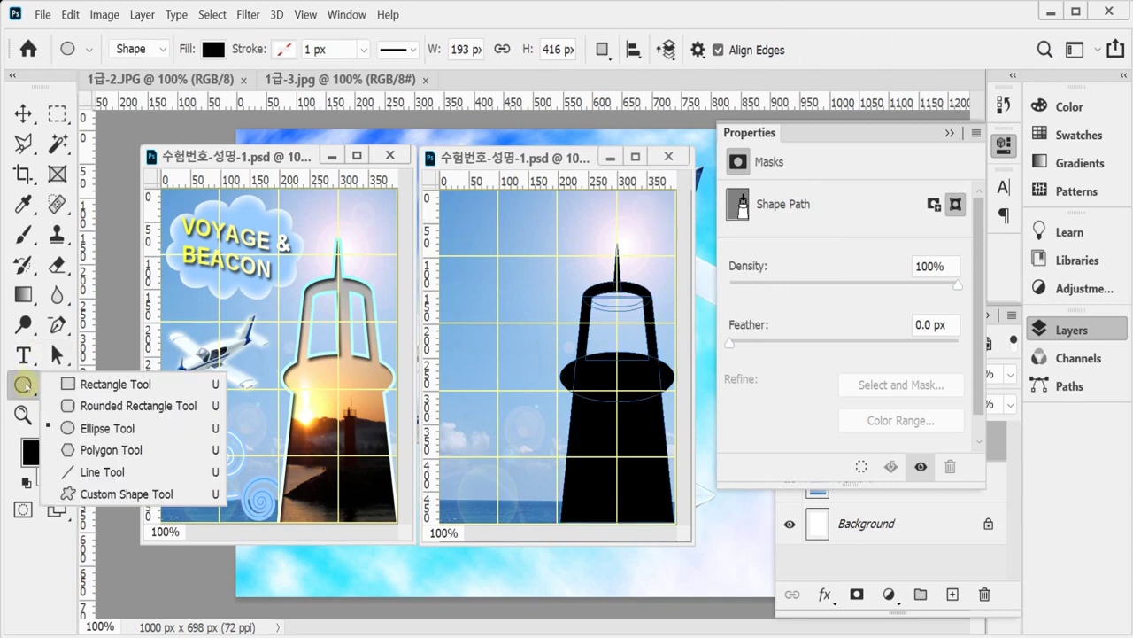
pyautogui.click(89, 386)
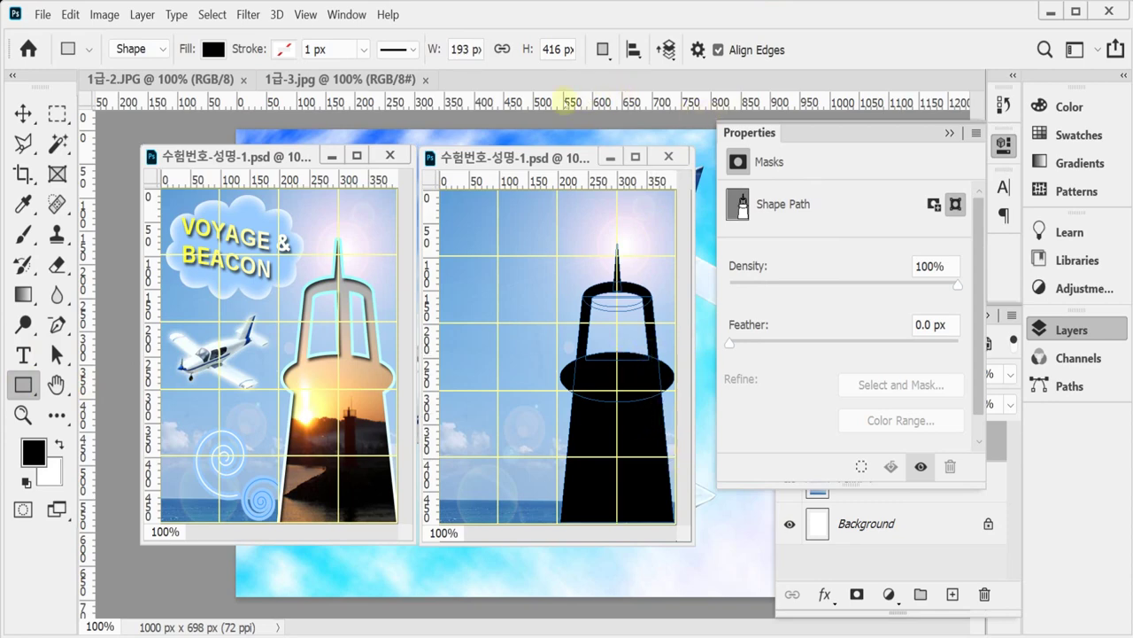
pyautogui.click(601, 52)
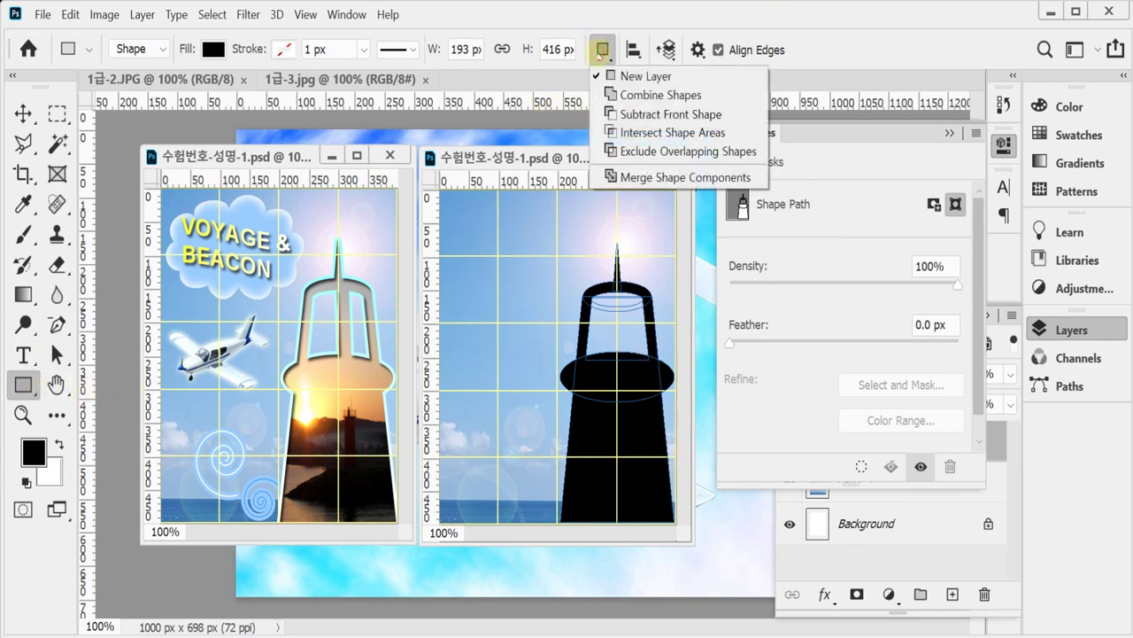
pyautogui.click(679, 95)
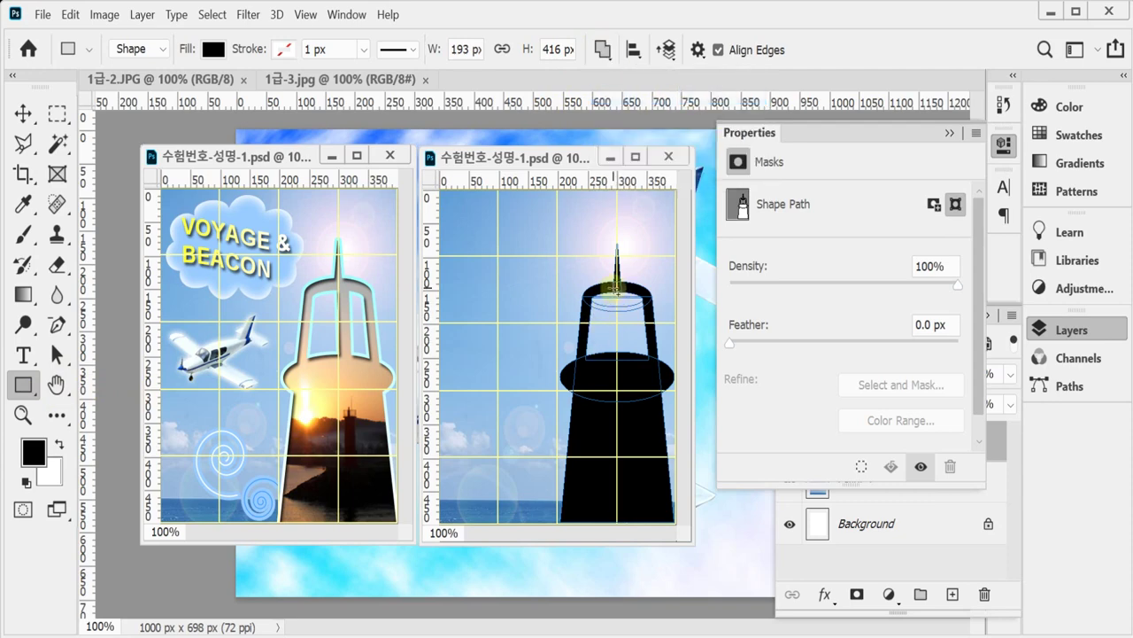
pyautogui.moveTo(617, 287); pyautogui.dragTo(623, 372)
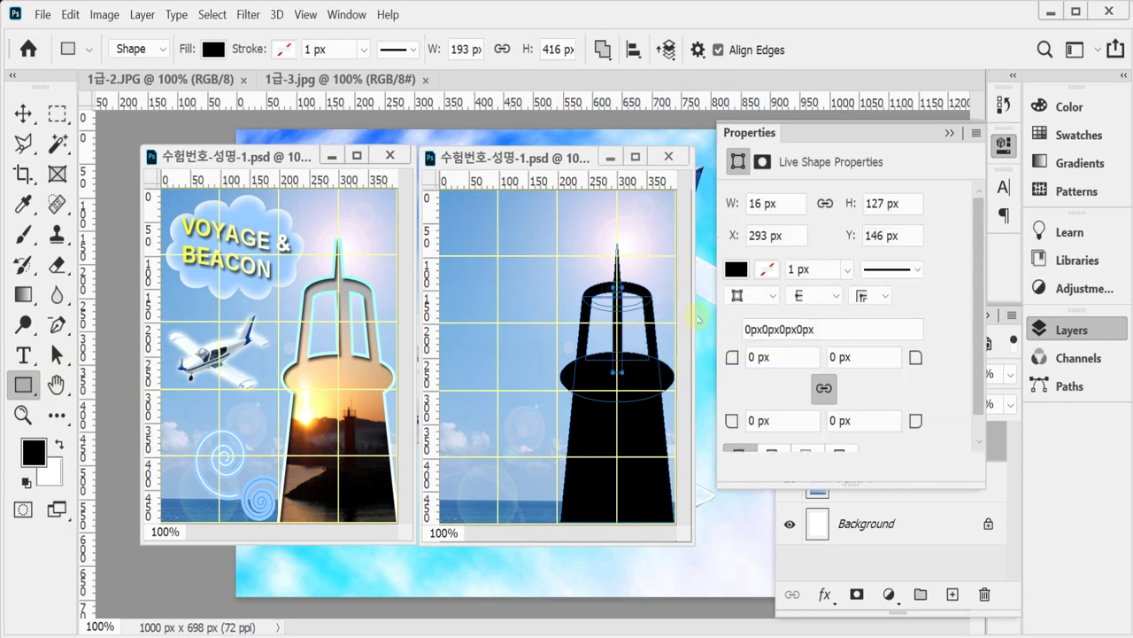
# - Rotate the lighthouse's center bar to -4.04°, shift it right to X 309 px, and accept the conversion to a regular path
pyautogui.hotkey('ctrl', 't')
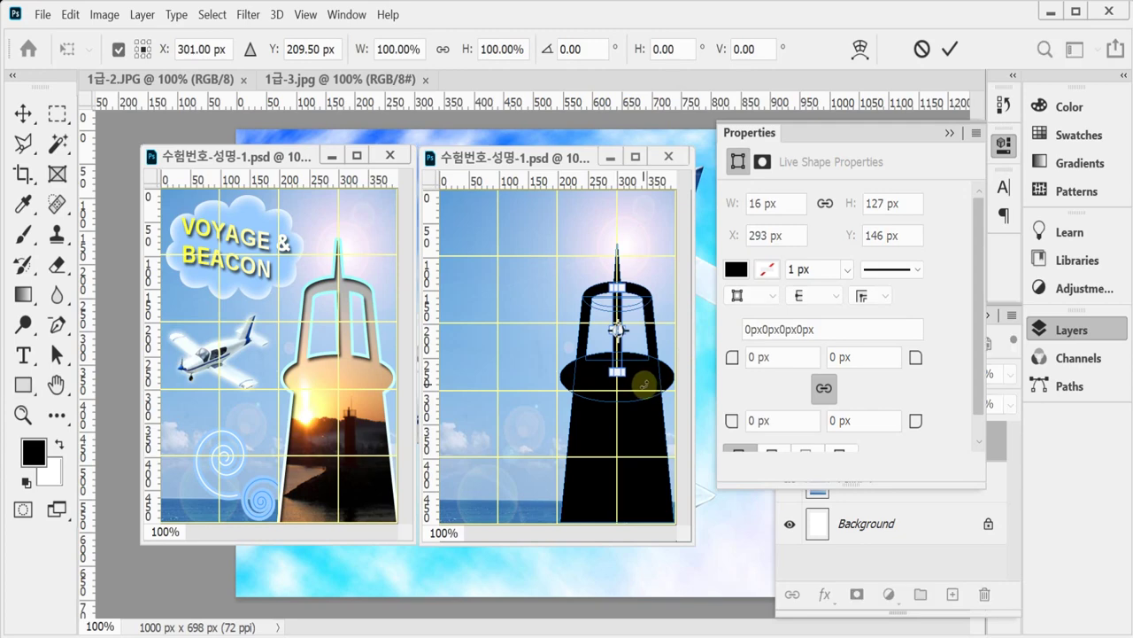
pyautogui.moveTo(646, 389); pyautogui.dragTo(651, 386)
pyautogui.press('Right')
pyautogui.press('Right')
pyautogui.press('Right')
pyautogui.press('Right')
pyautogui.press('Right')
pyautogui.press('Right')
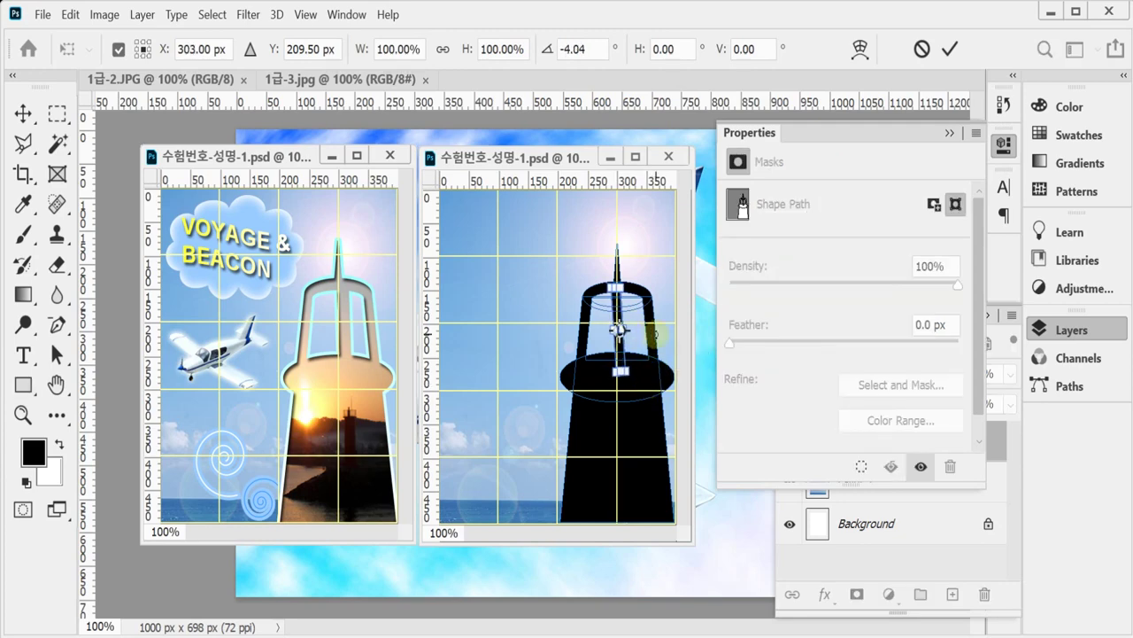
pyautogui.press('Right')
pyautogui.press('Right')
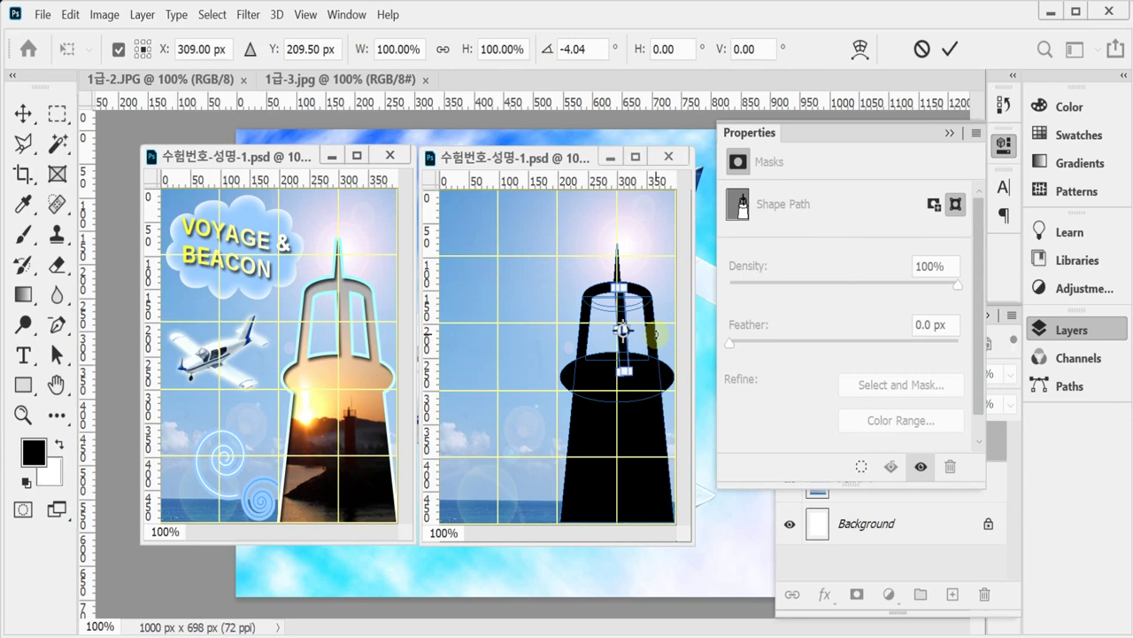
pyautogui.press('Return')
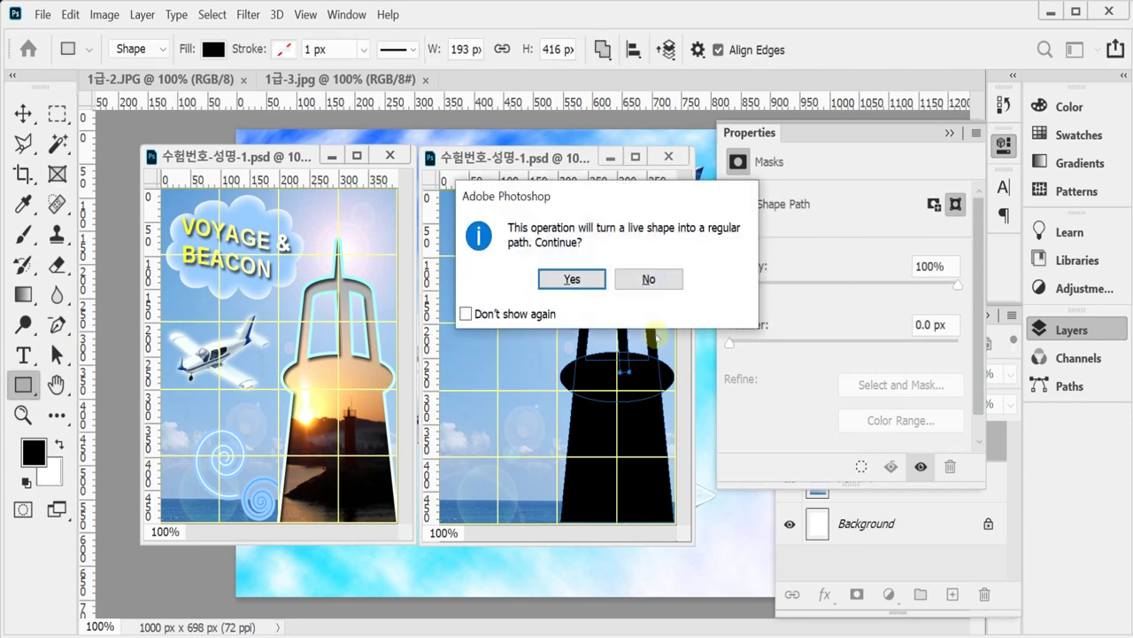
pyautogui.click(572, 278)
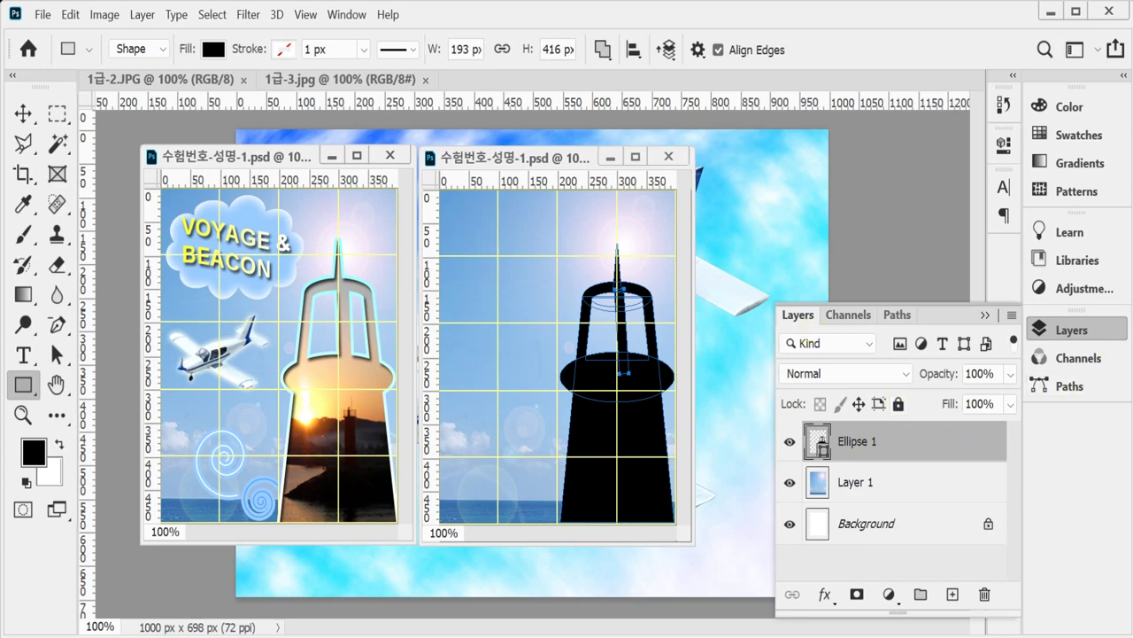
# - Save the lighthouse's shape path as a permanent path named 등대 모양
pyautogui.click(1095, 329)
pyautogui.click(1069, 386)
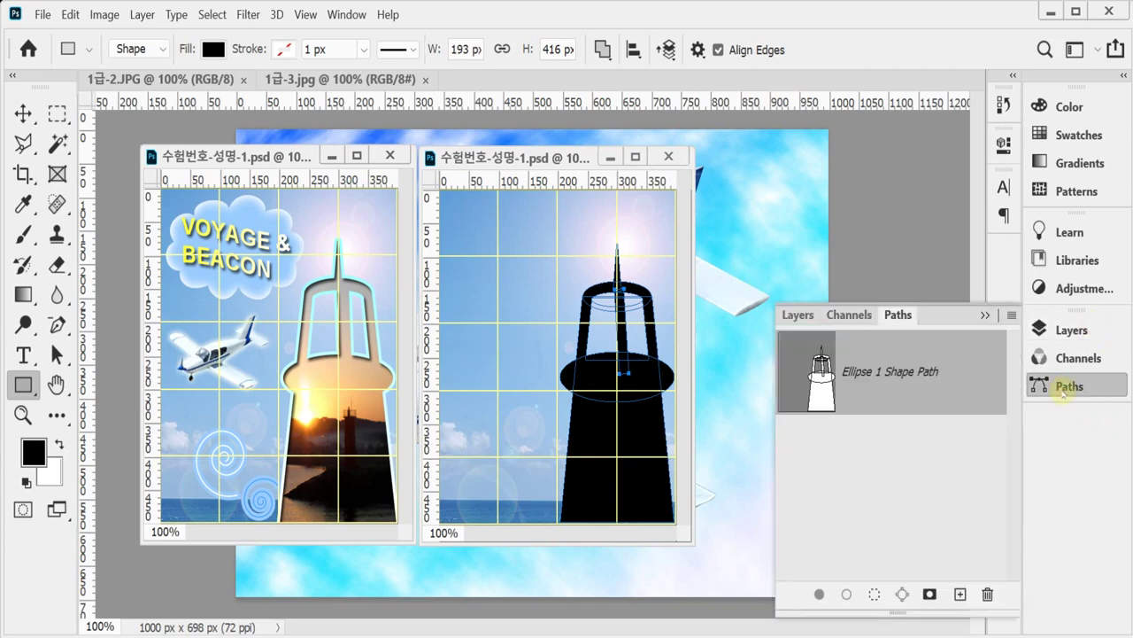
pyautogui.doubleClick(881, 372)
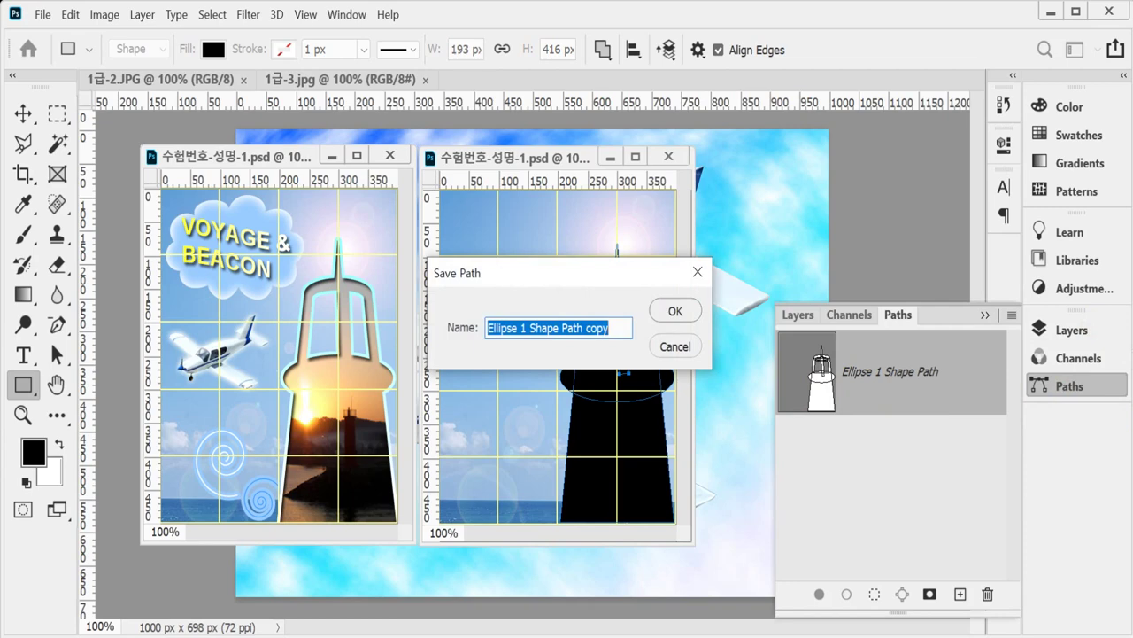
pyautogui.write('emdeo')
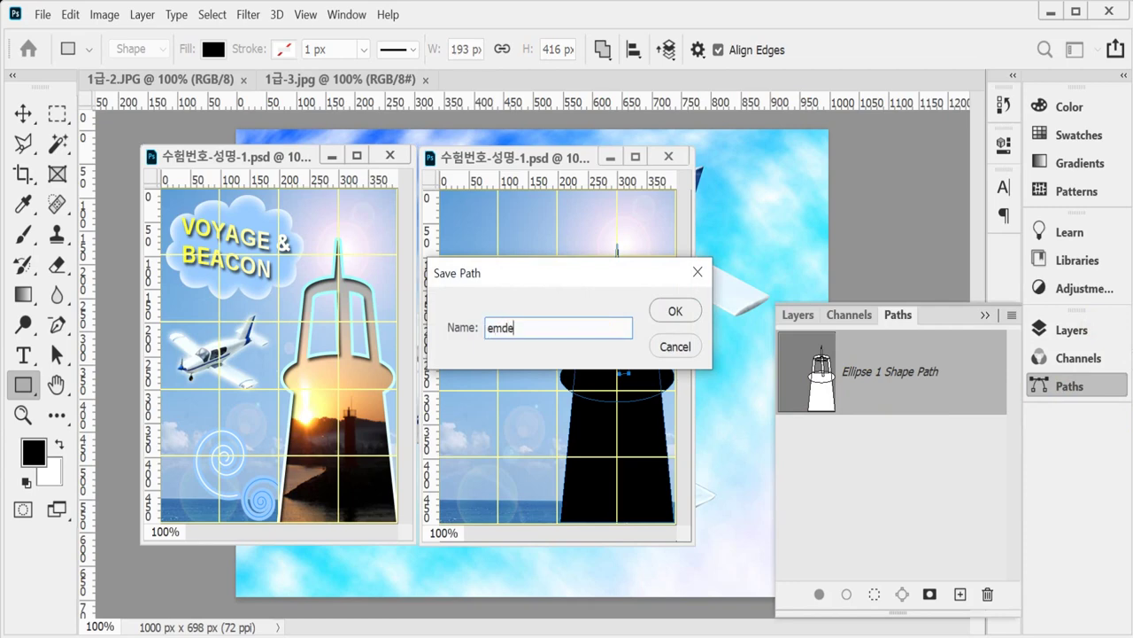
pyautogui.press('BackSpace')
pyautogui.press('BackSpace')
pyautogui.press('BackSpace')
pyautogui.press('BackSpace')
pyautogui.press('BackSpace')
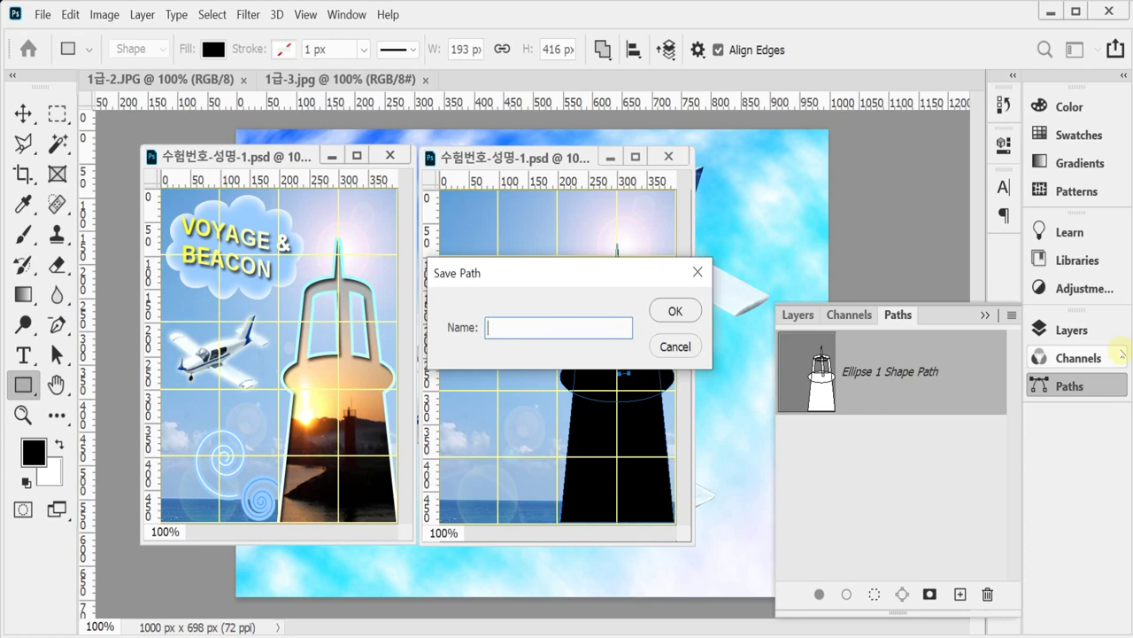
pyautogui.write('등대 ㅁ')
pyautogui.write('양')
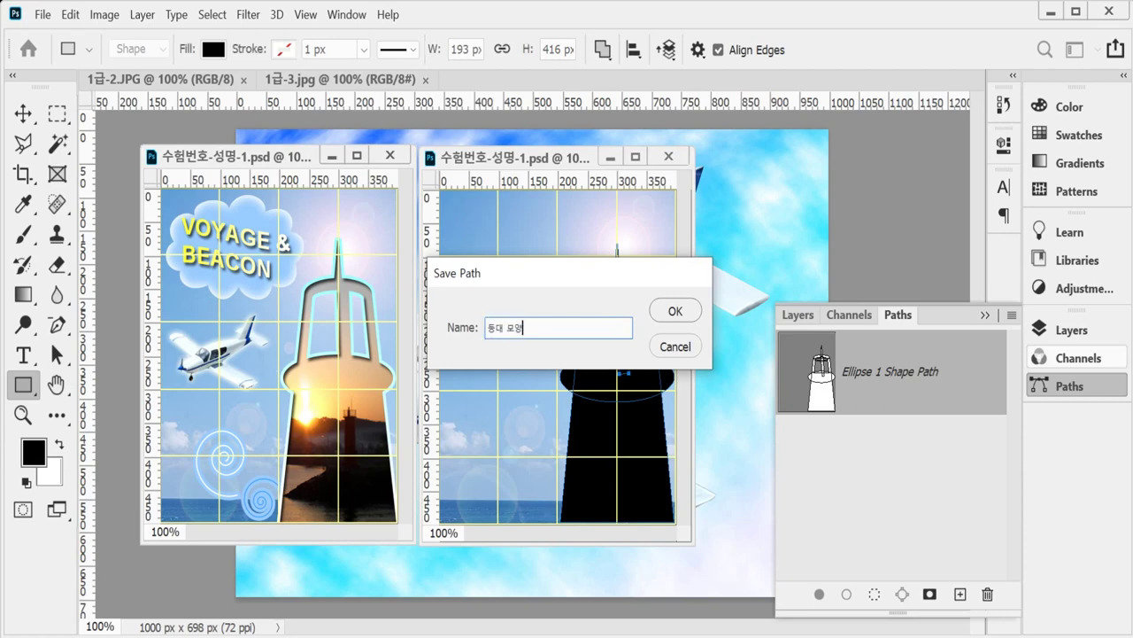
pyautogui.press('Return')
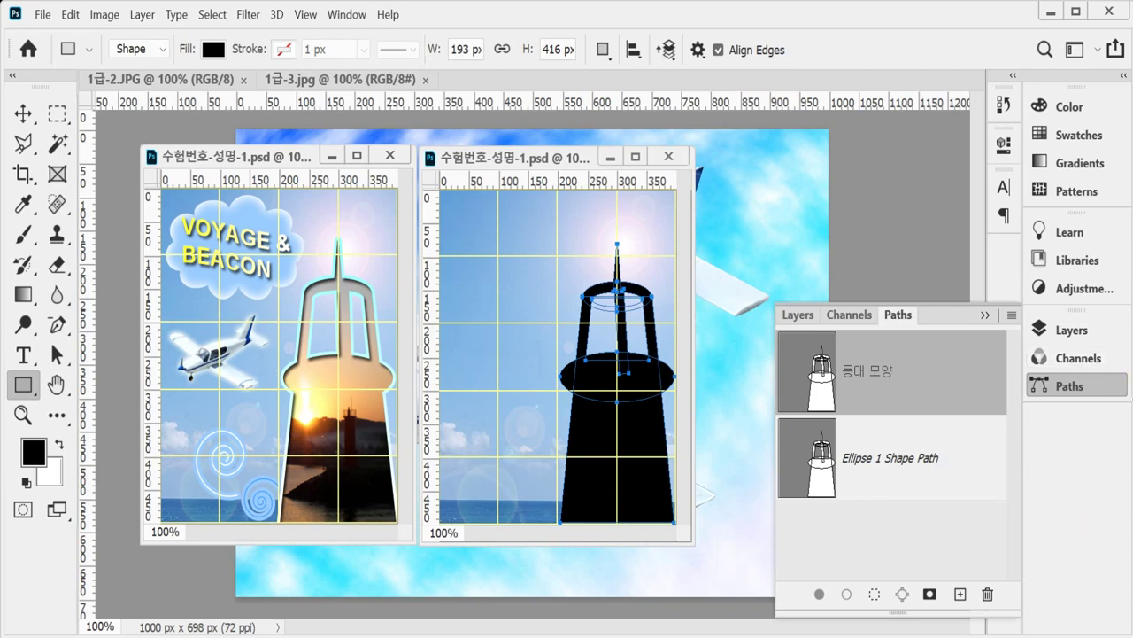
# - Rename the lighthouse shape layer as path
pyautogui.click(1070, 330)
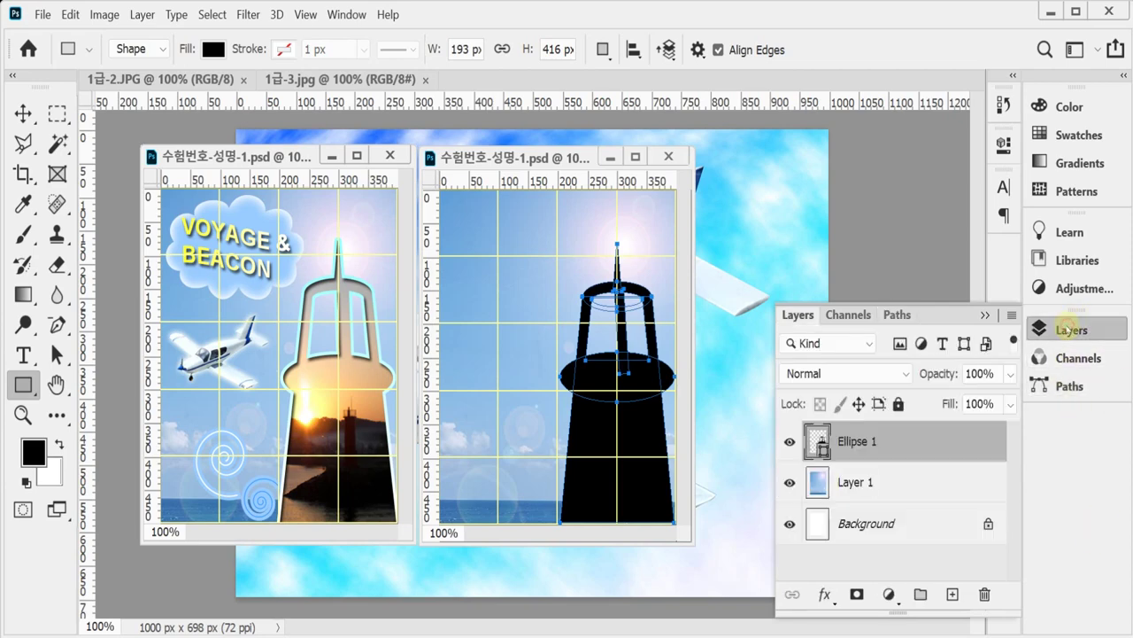
pyautogui.doubleClick(853, 441)
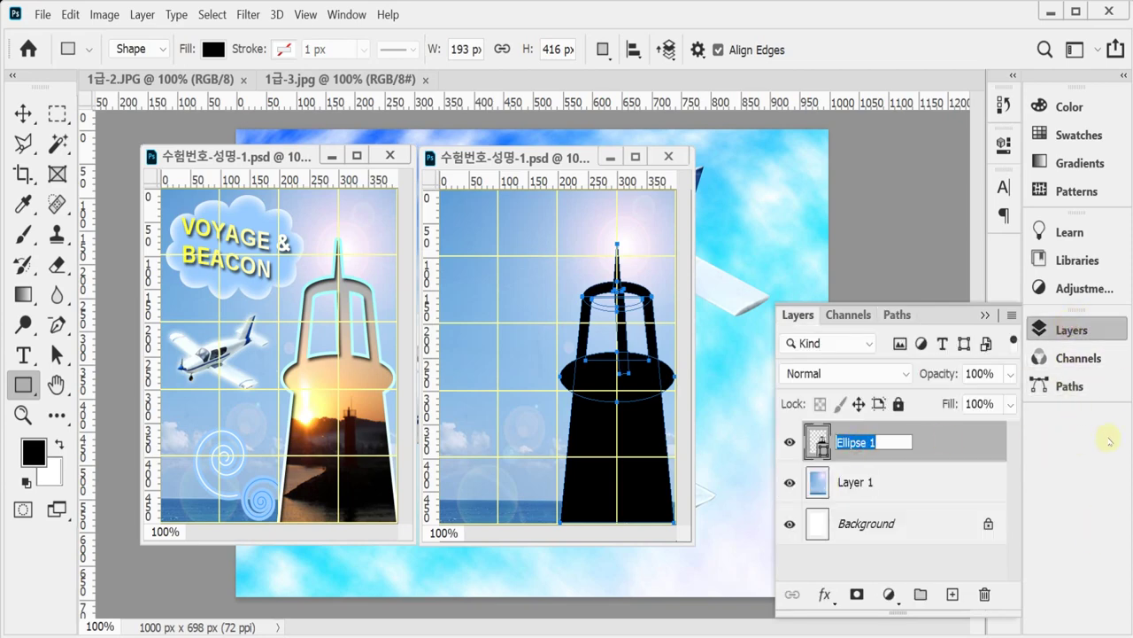
pyautogui.write('path')
pyautogui.press('Return')
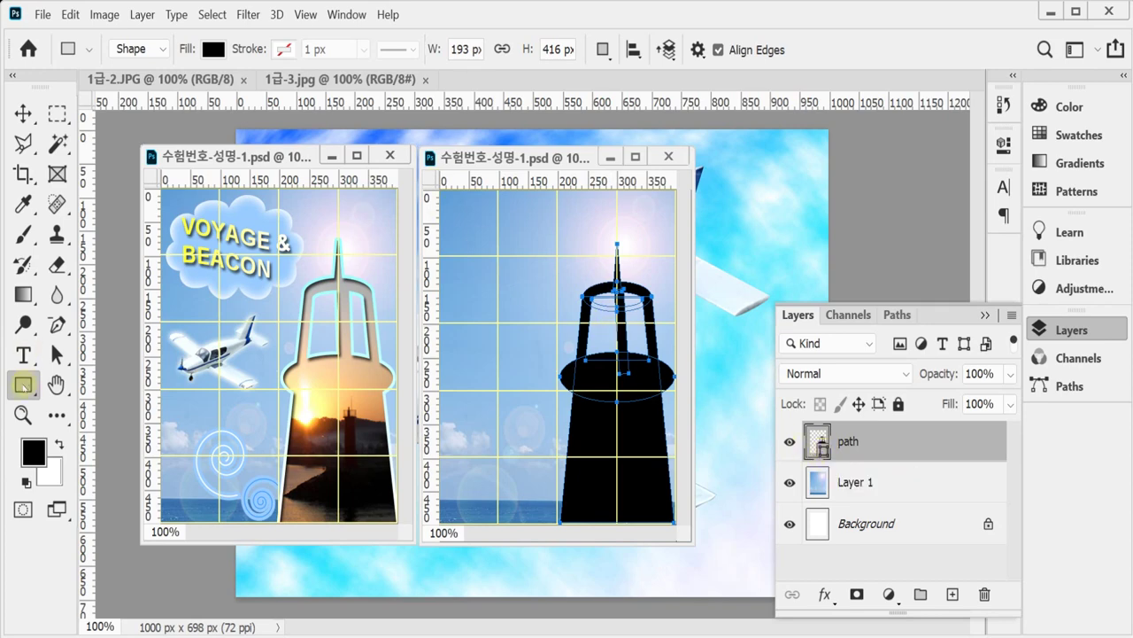
# - Merge the lighthouse's shape components into a single outline, accepting the conversion to a regular path
pyautogui.click(57, 354)
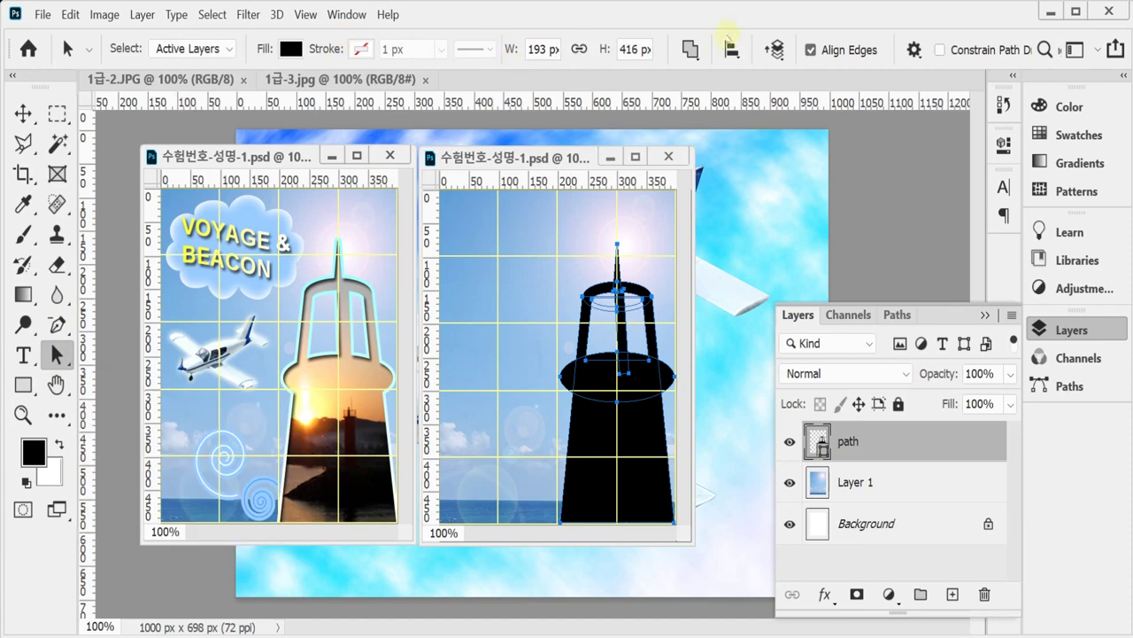
pyautogui.click(691, 49)
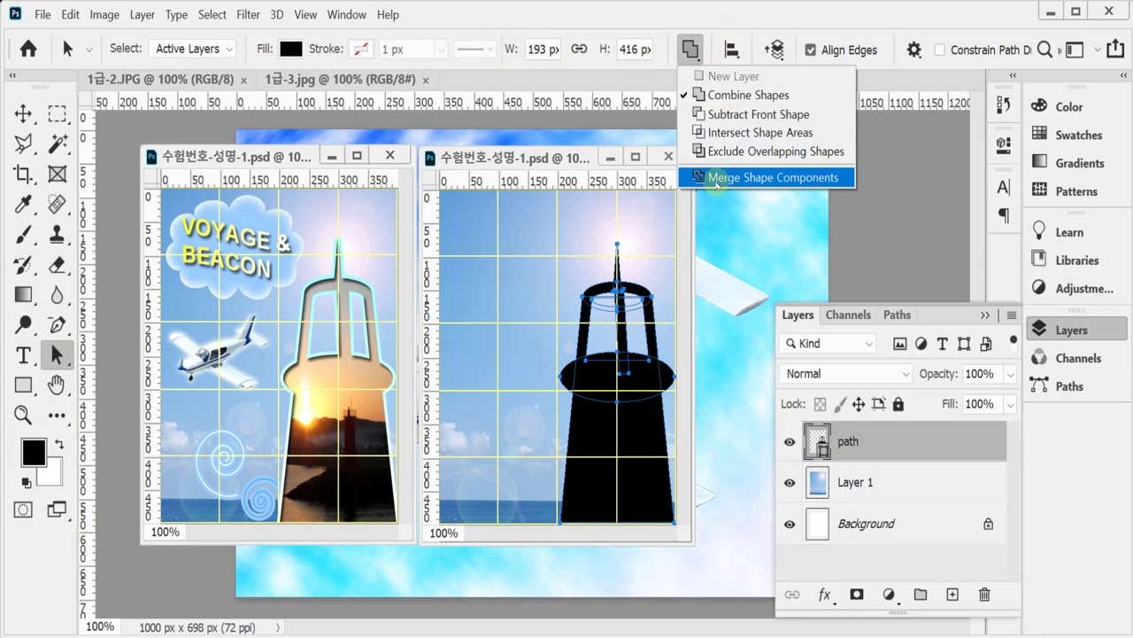
pyautogui.click(716, 179)
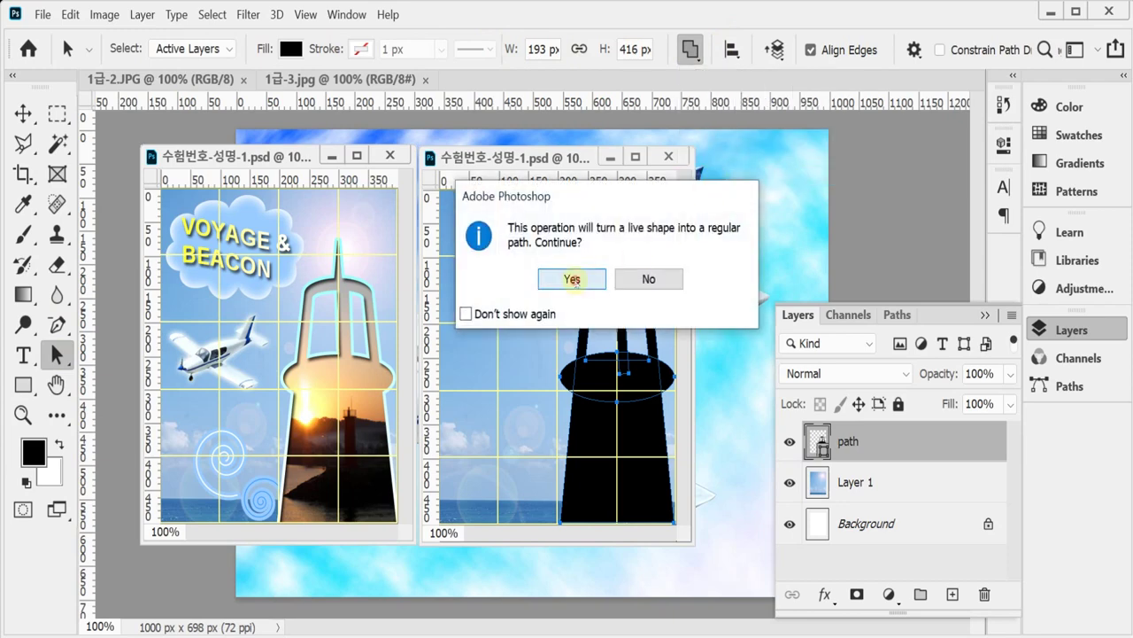
pyautogui.click(575, 276)
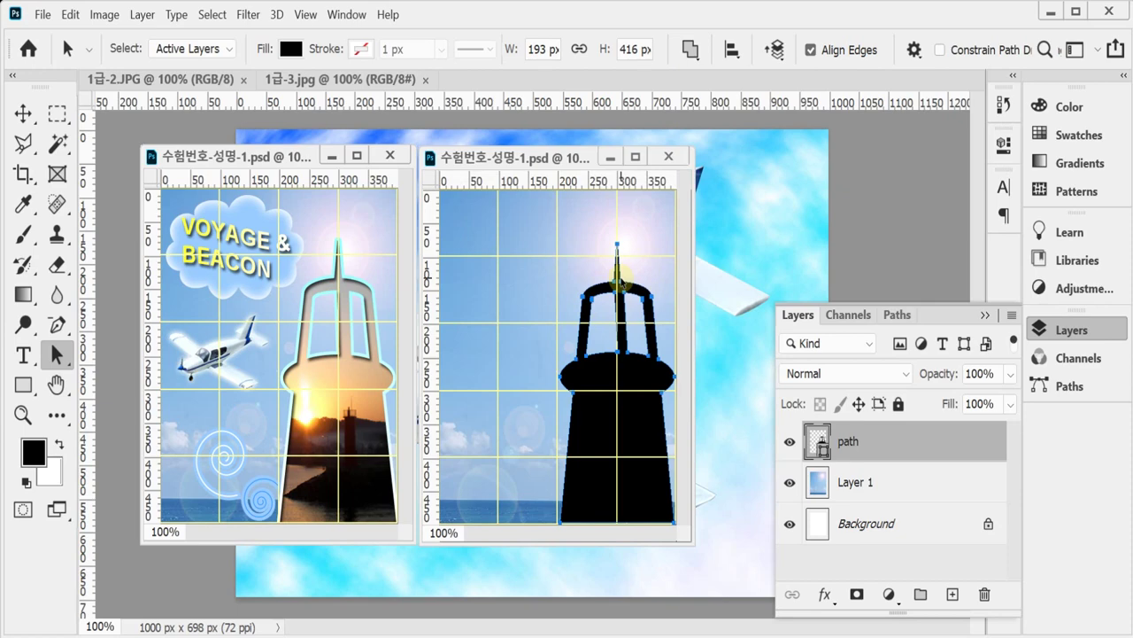
# - Rasterize the path layer
pyautogui.rightClick(823, 443)
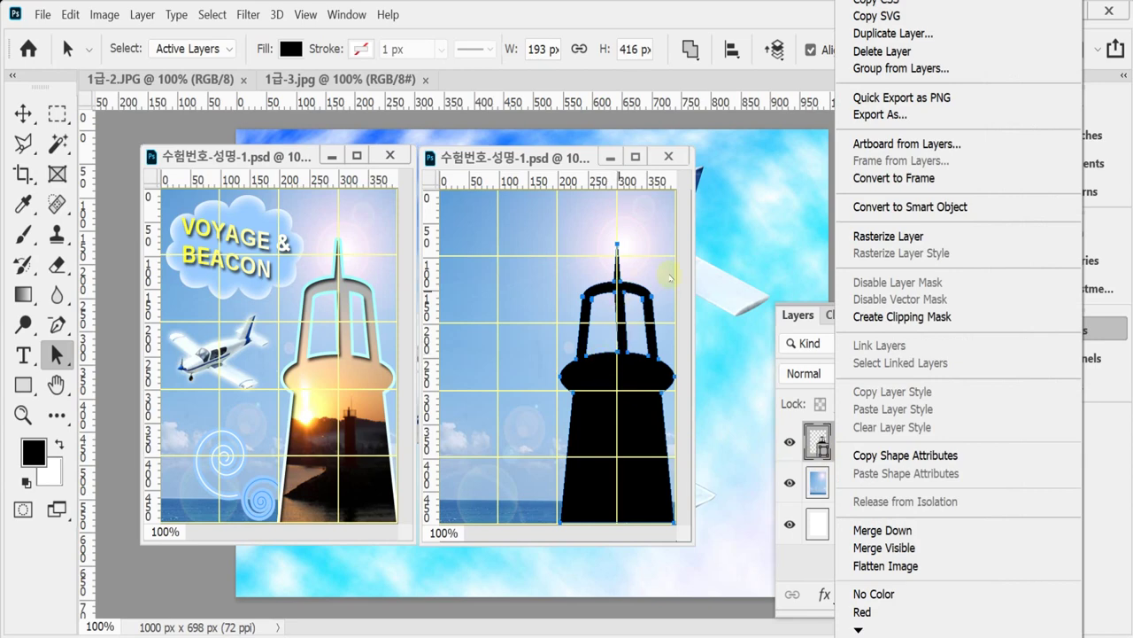
pyautogui.click(823, 448)
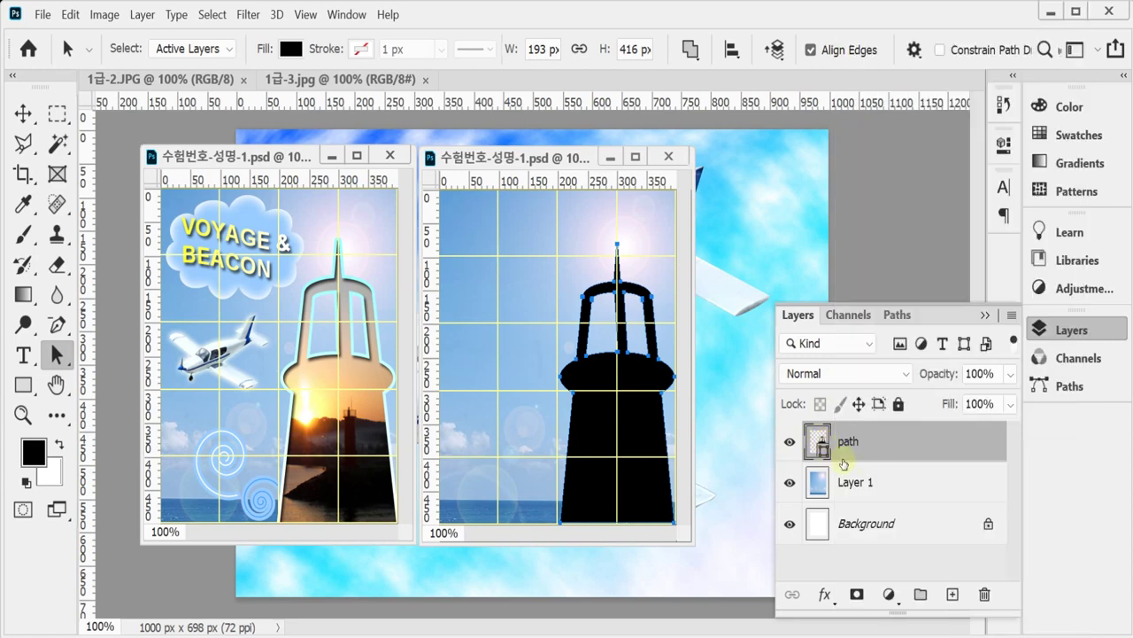
pyautogui.rightClick(823, 449)
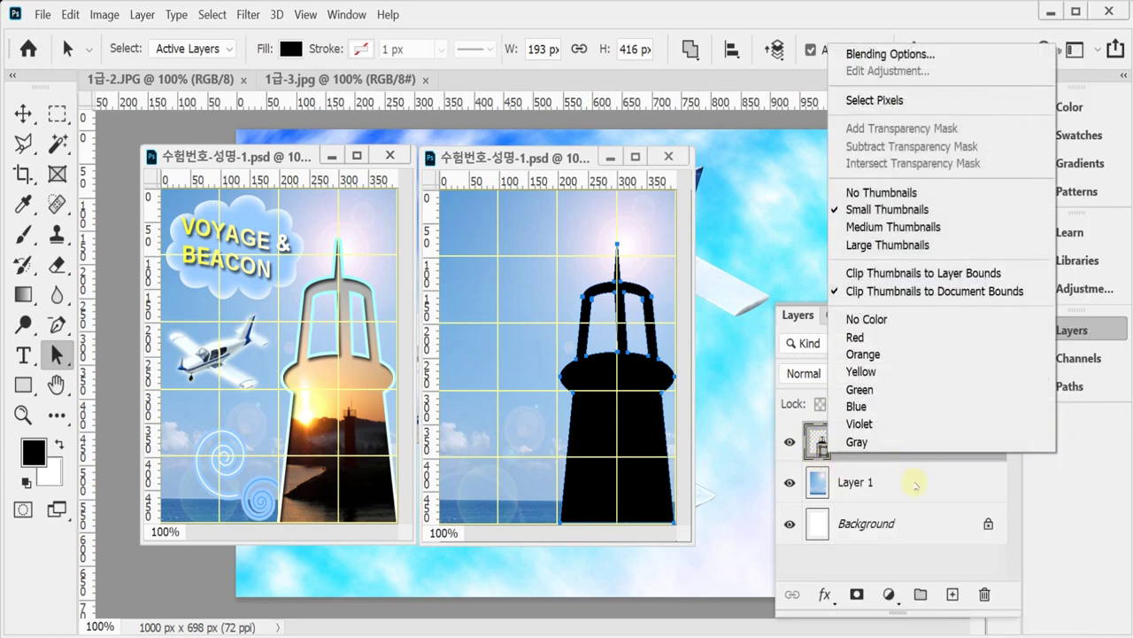
pyautogui.click(939, 544)
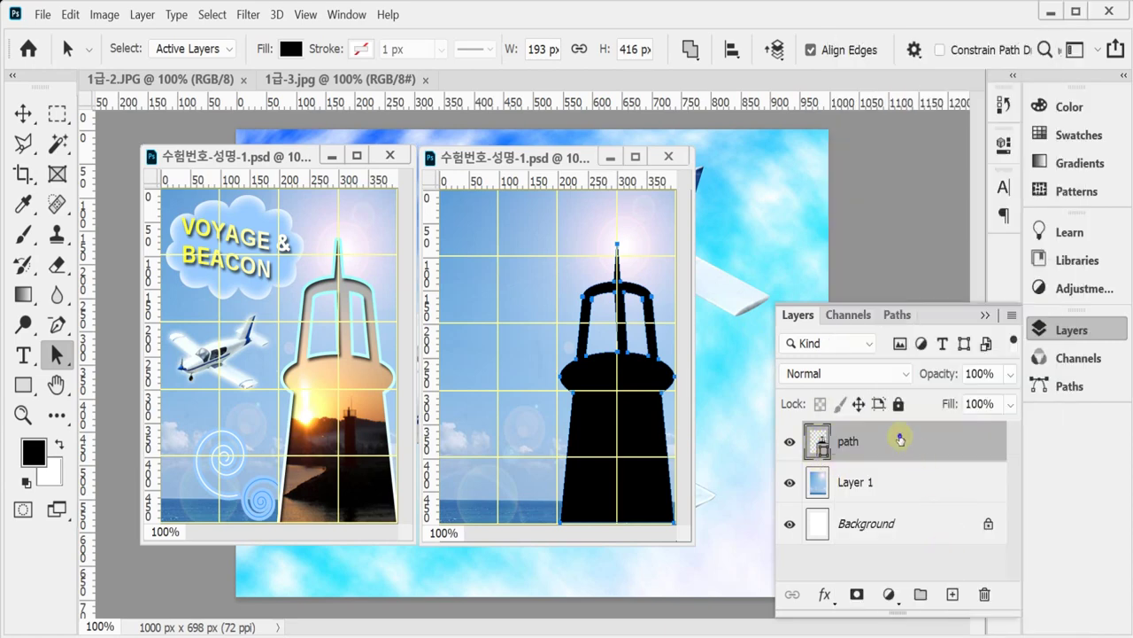
pyautogui.rightClick(899, 439)
pyautogui.click(937, 439)
pyautogui.rightClick(937, 439)
pyautogui.click(823, 239)
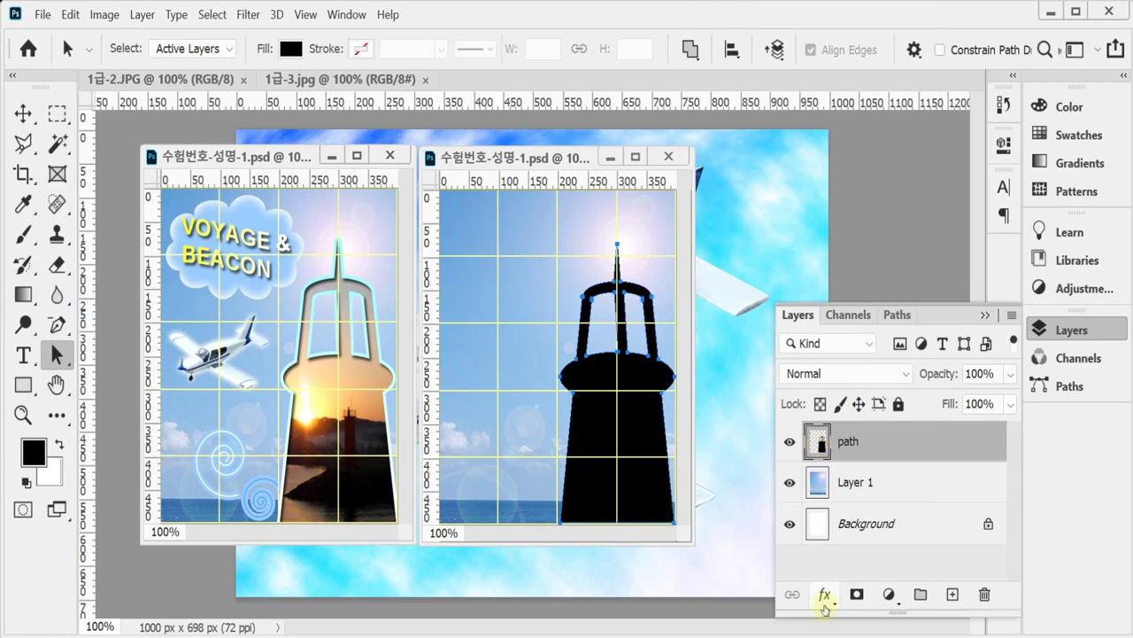
# - Add a 5 px outside Stroke effect with a Gradient fill type to the path layer
pyautogui.click(825, 595)
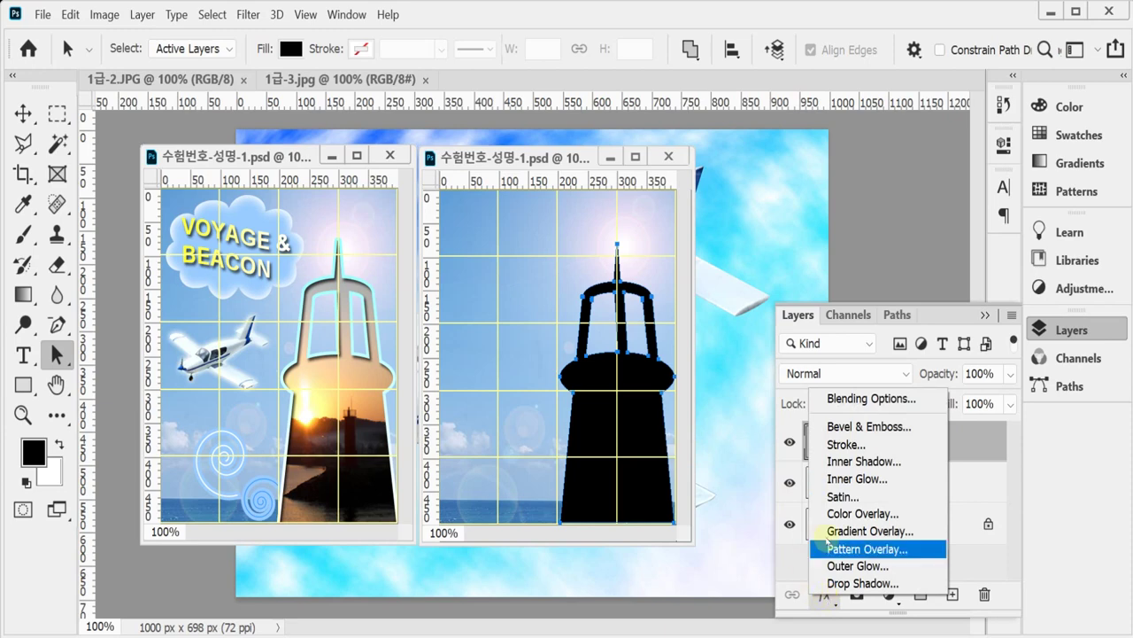
pyautogui.click(839, 446)
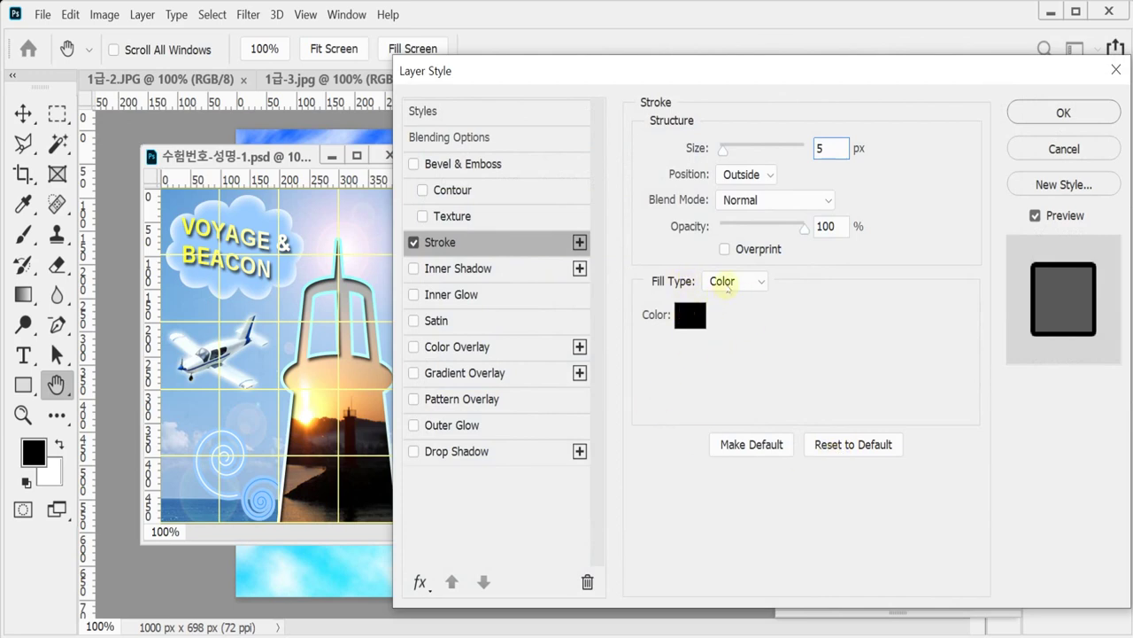
pyautogui.click(728, 283)
pyautogui.click(741, 315)
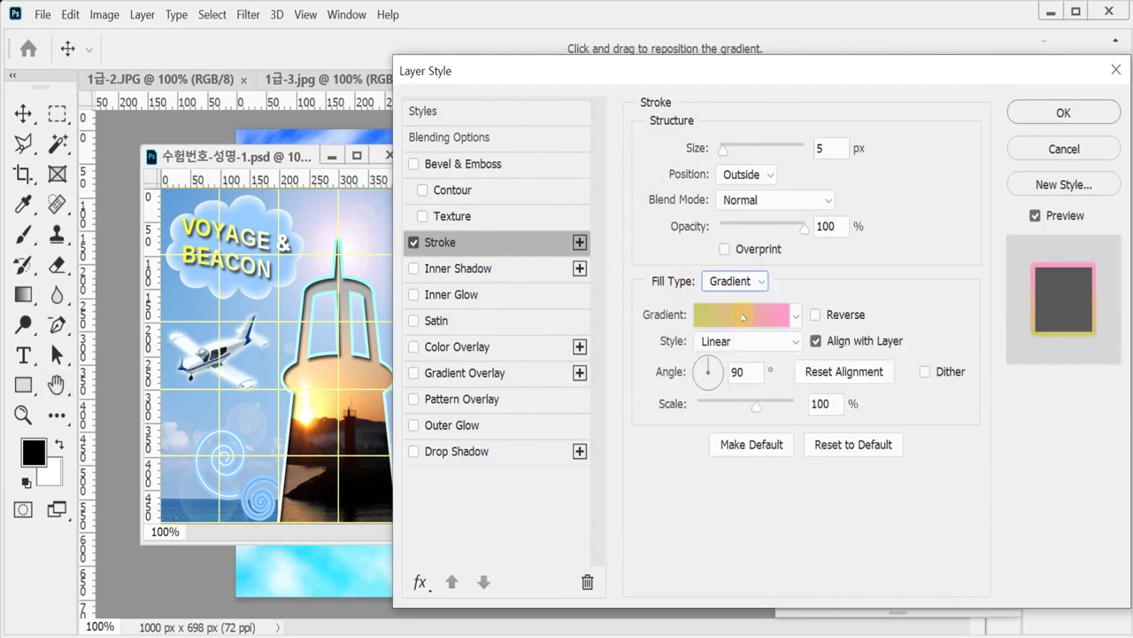
# - Set the stroke gradient's start color to white and its end color to 9ff, and accept the gradient
pyautogui.click(726, 316)
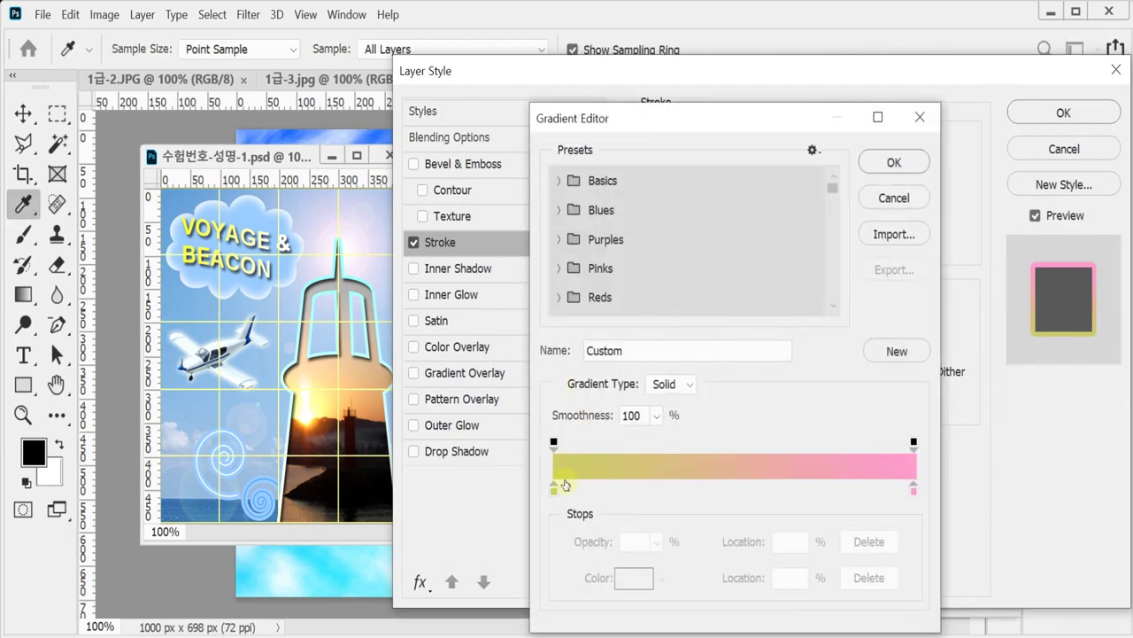
pyautogui.click(555, 489)
pyautogui.doubleClick(554, 490)
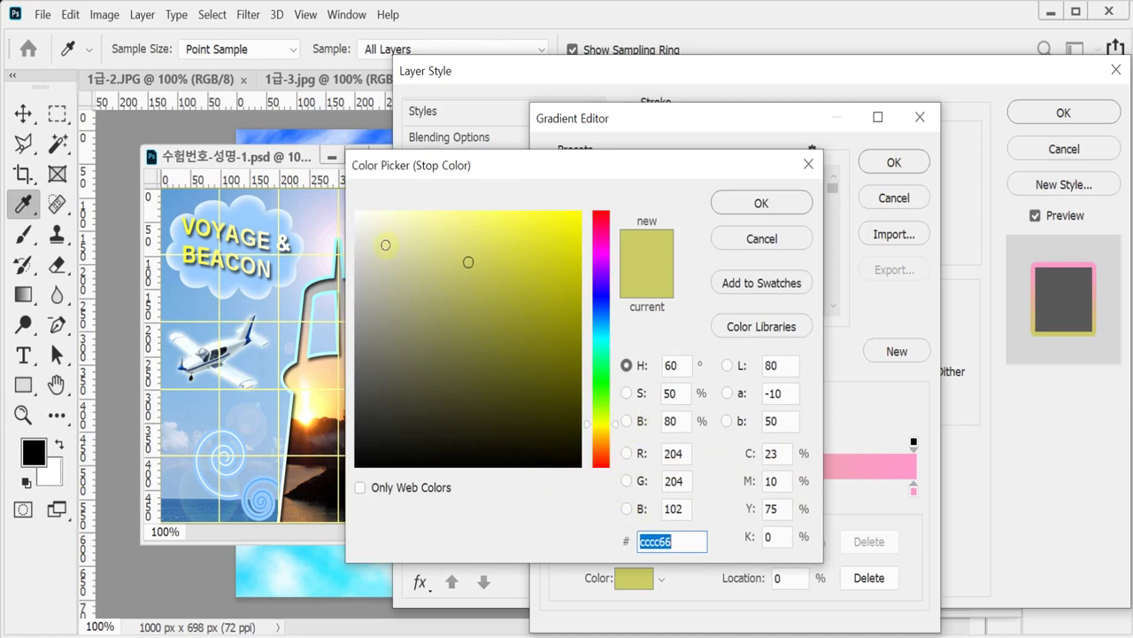
pyautogui.click(354, 213)
pyautogui.click(762, 204)
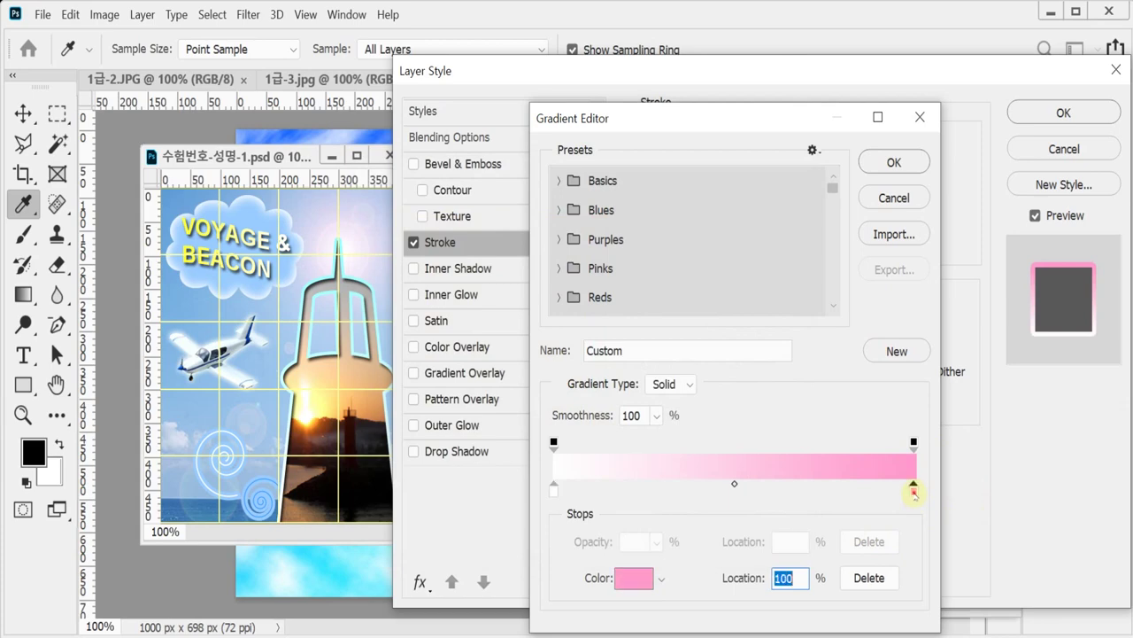
pyautogui.doubleClick(914, 492)
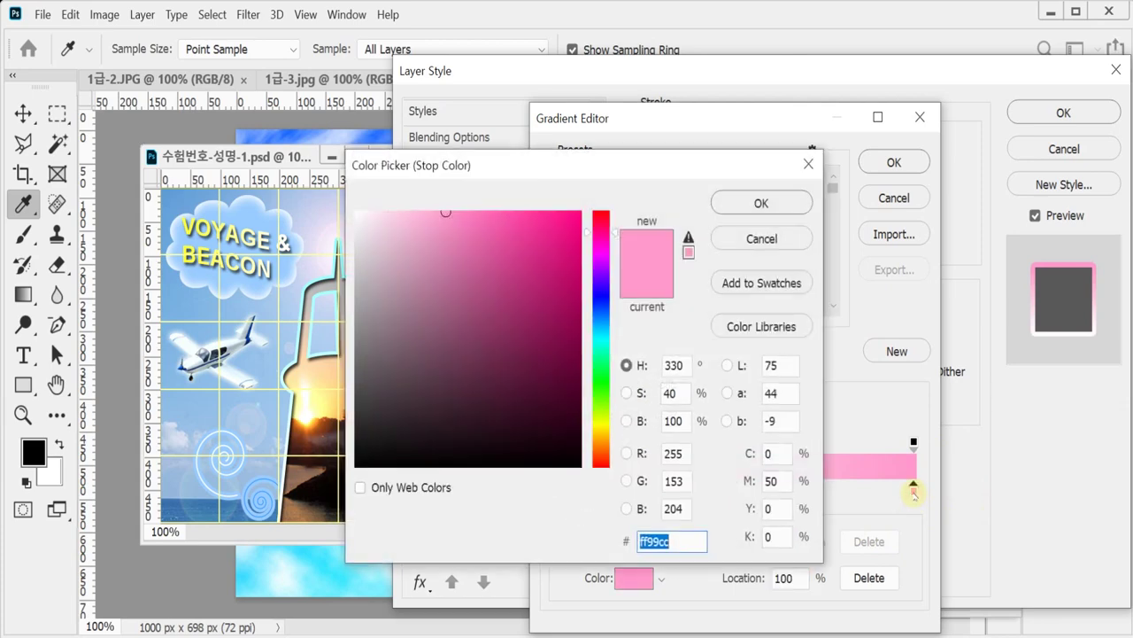
pyautogui.write('9ff')
pyautogui.press('Return')
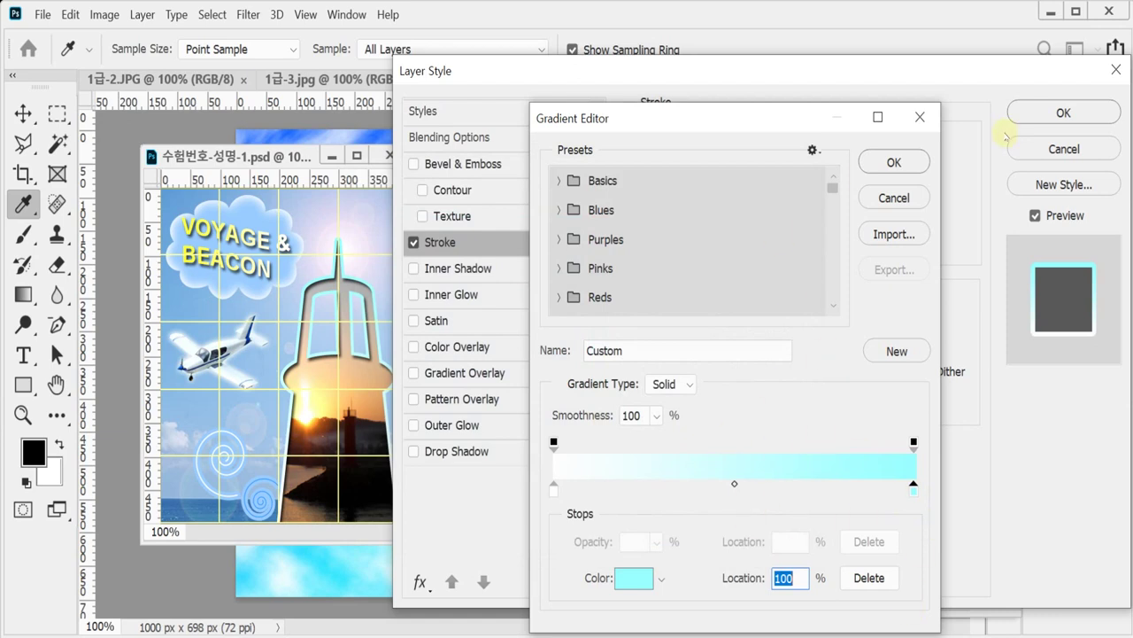
pyautogui.click(881, 162)
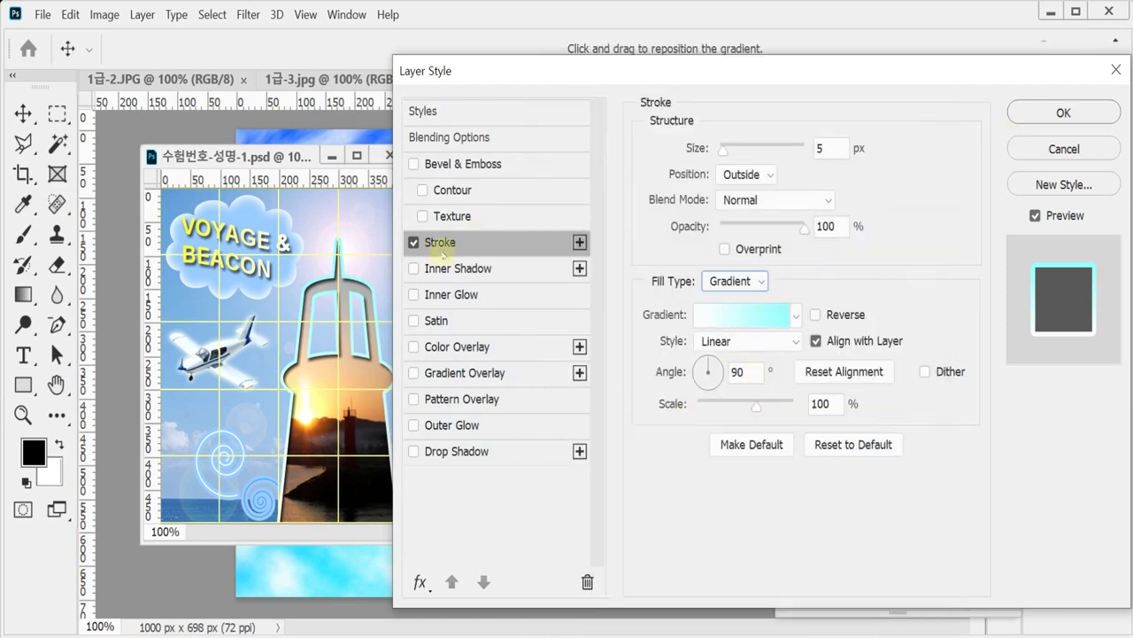
# - Add an Inner Shadow effect with its default settings to the path layer and apply the layer style
pyautogui.click(465, 269)
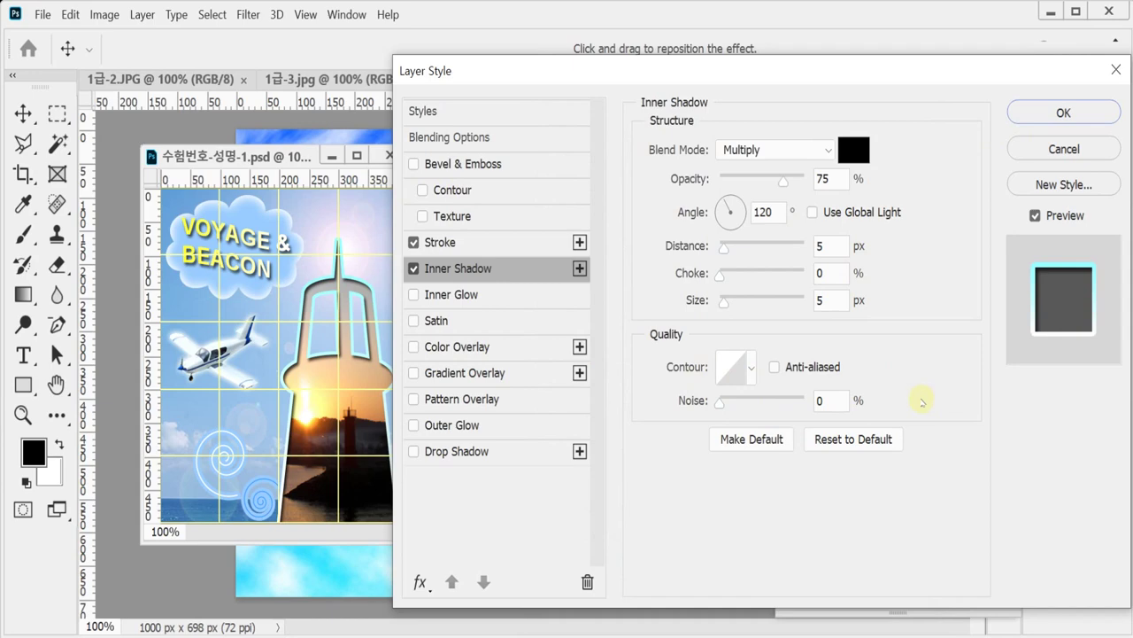
pyautogui.click(1060, 113)
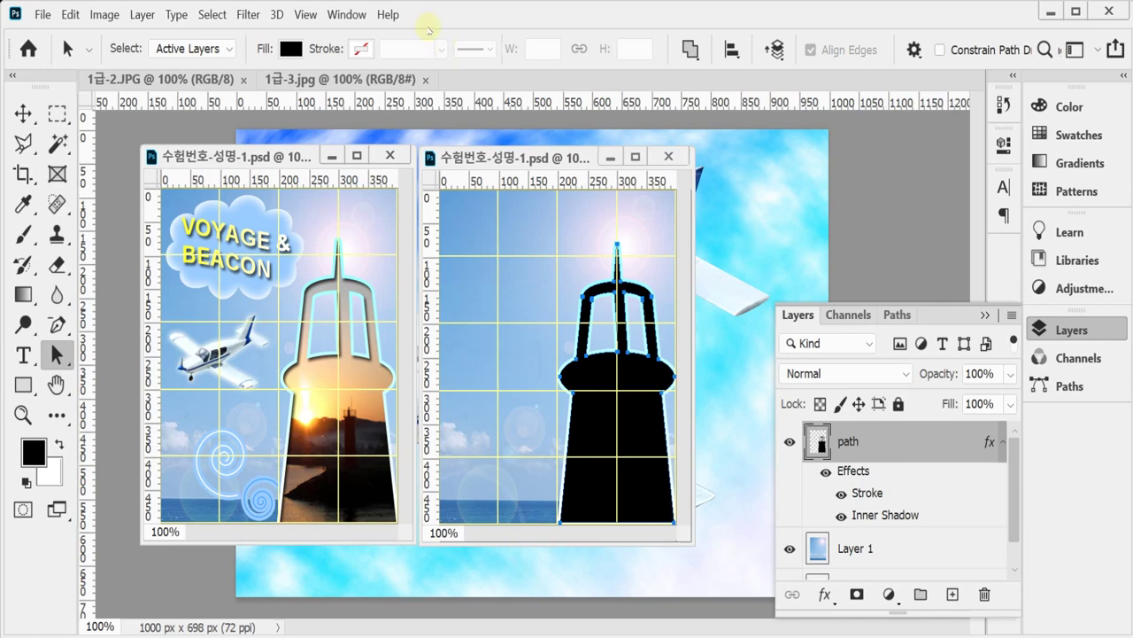
# - Copy the entire 1급-2.JPG sunset photo, close that image, save the poster document and paste the photo into it
pyautogui.moveTo(186, 80); pyautogui.dragTo(298, 210)
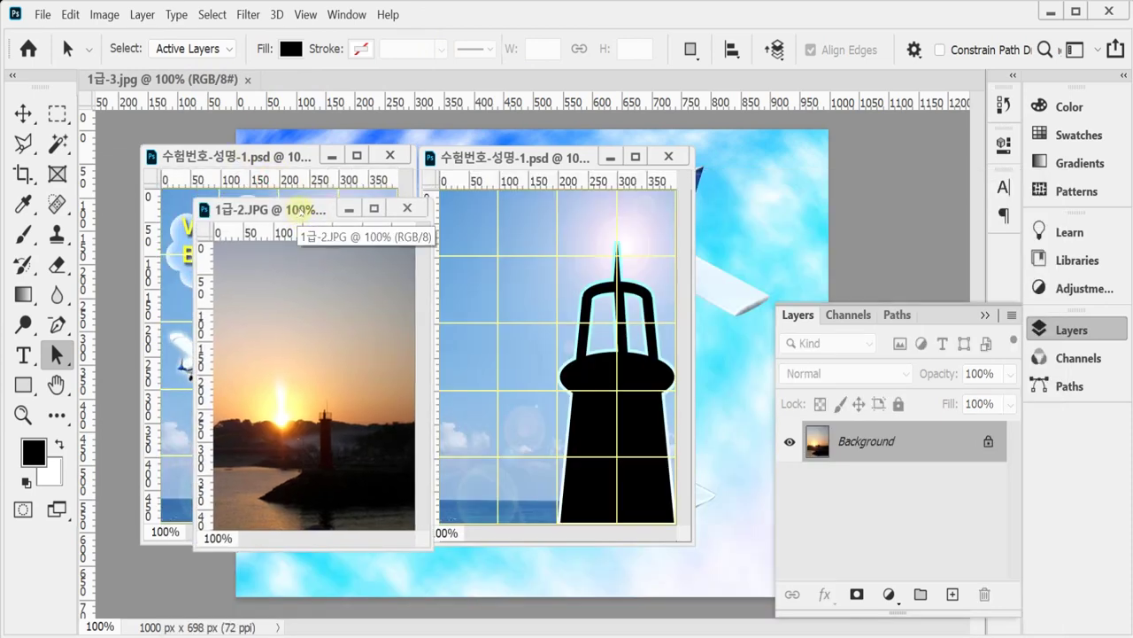
pyautogui.hotkey('ctrl', 'a')
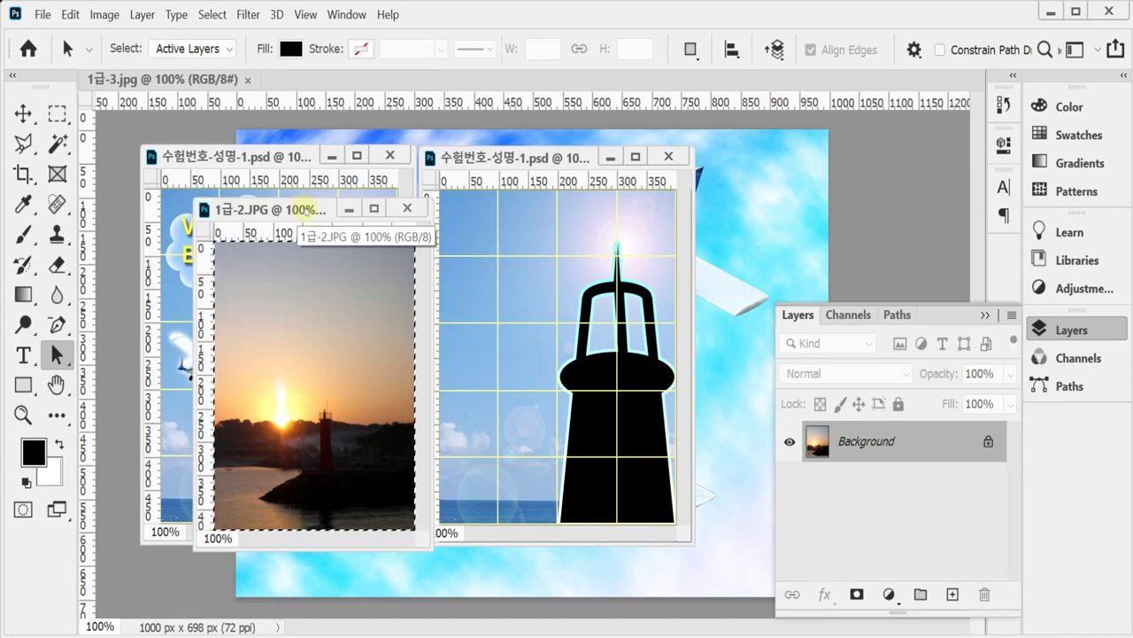
pyautogui.hotkey('ctrl', 'w')
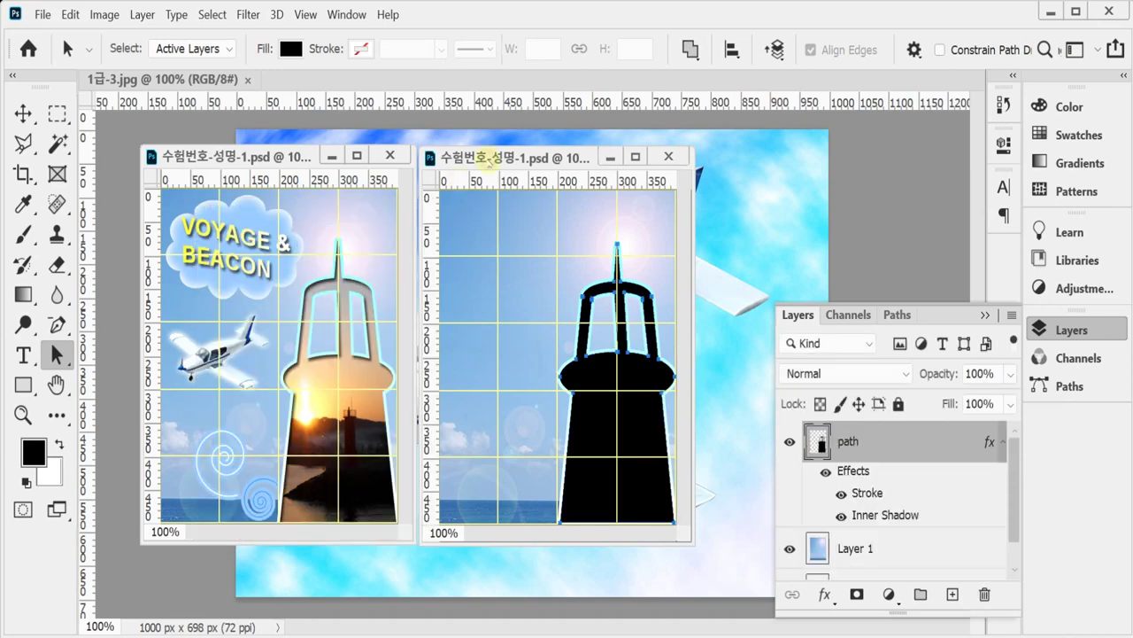
pyautogui.hotkey('ctrl', 's')
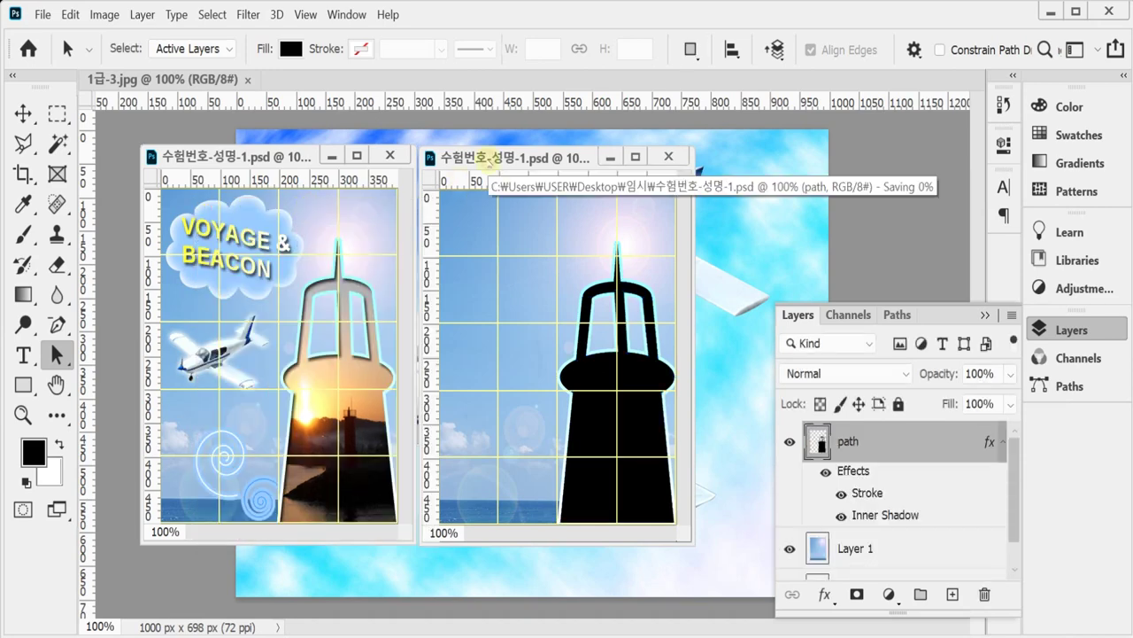
pyautogui.hotkey('ctrl', 'v')
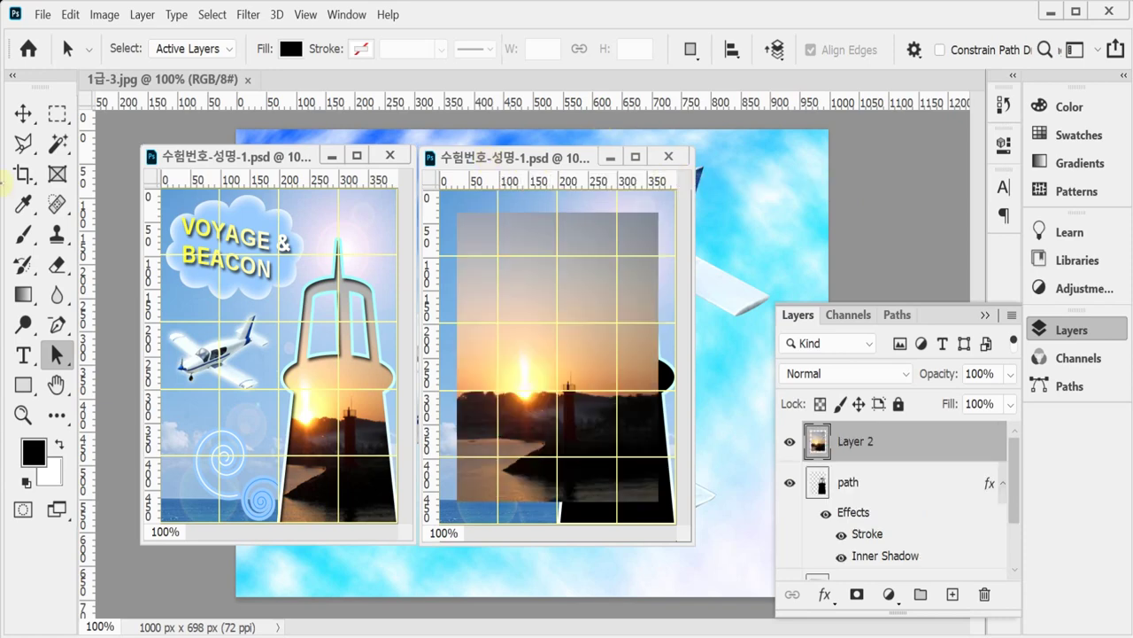
# - Position the sunset photo over the lighthouse, clip it to the path layer, and align the sun and shoreline with the sample
pyautogui.click(23, 114)
pyautogui.moveTo(585, 356); pyautogui.dragTo(619, 380)
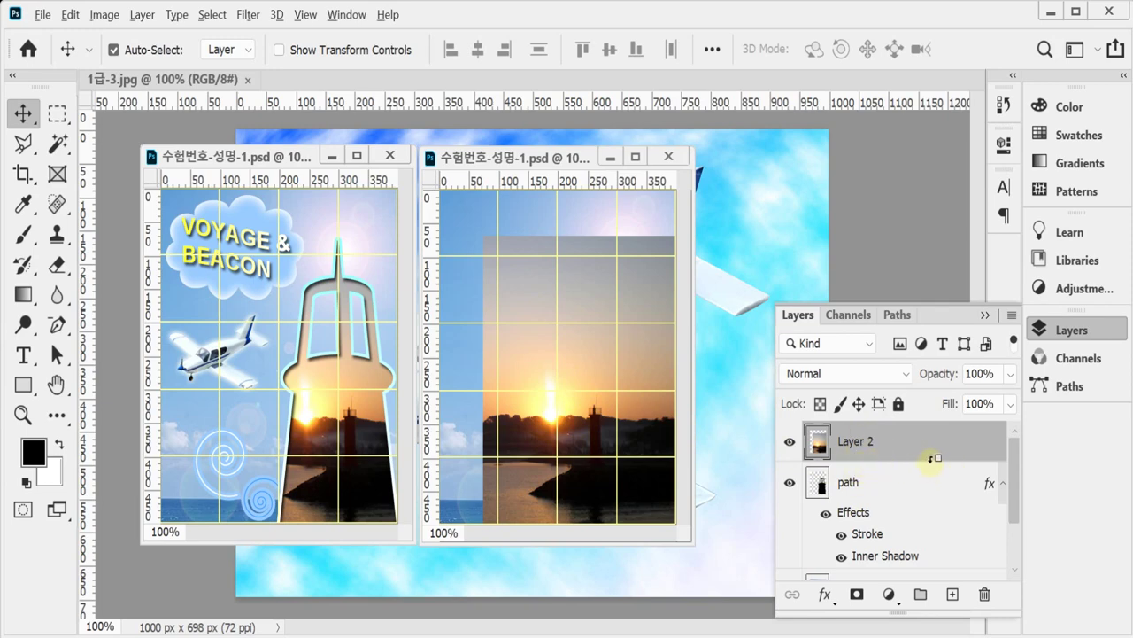
pyautogui.keyDown('alt'); pyautogui.click(933, 457); pyautogui.keyUp('alt')
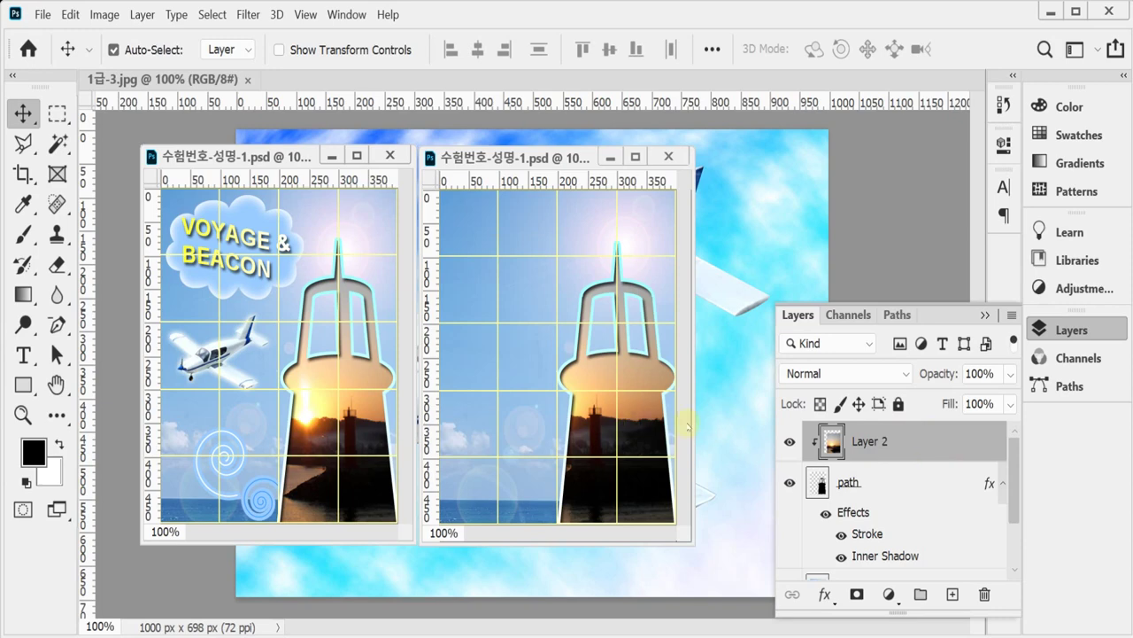
pyautogui.moveTo(607, 421)
pyautogui.mouseDown()
pyautogui.moveTo(620, 417)
pyautogui.moveTo(602, 436)
pyautogui.moveTo(610, 428)
pyautogui.mouseUp()
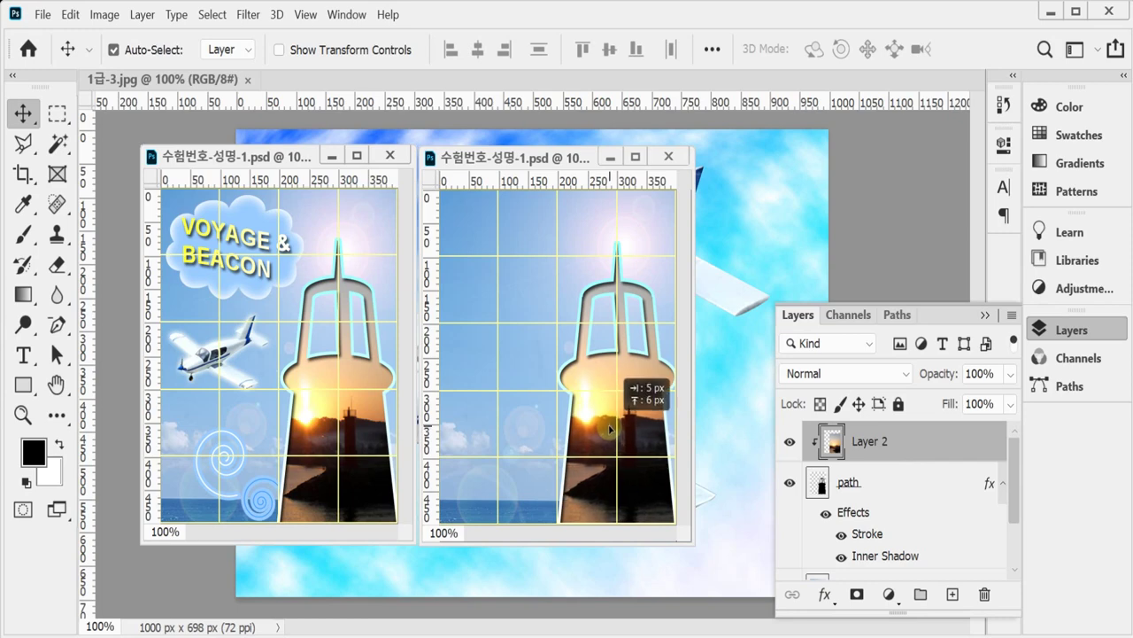
pyautogui.moveTo(610, 428); pyautogui.dragTo(641, 440)
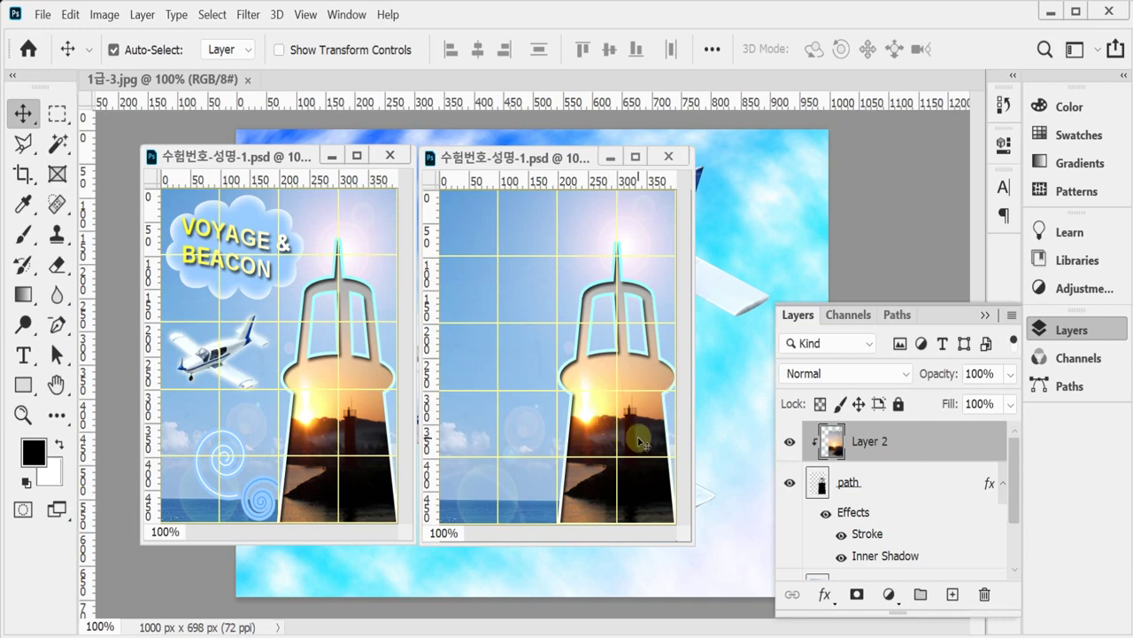
pyautogui.click(641, 440)
# - Float the 1급-3.jpg airplane image in its own window and collapse the layer list to clear the workspace
pyautogui.moveTo(168, 77); pyautogui.dragTo(280, 133)
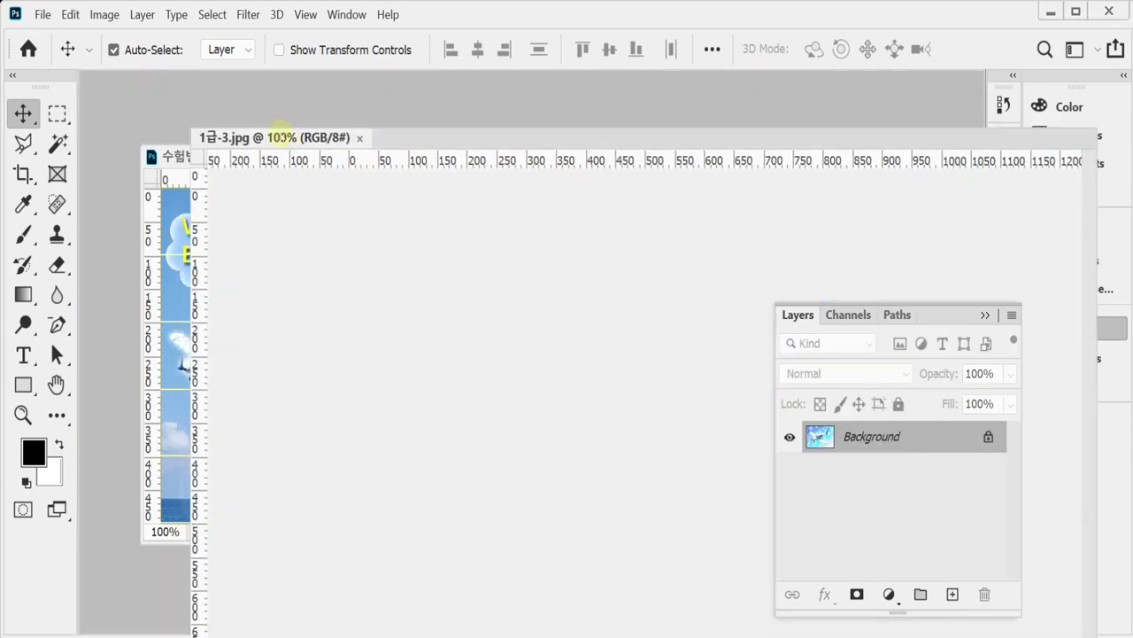
pyautogui.moveTo(399, 131); pyautogui.dragTo(393, 92)
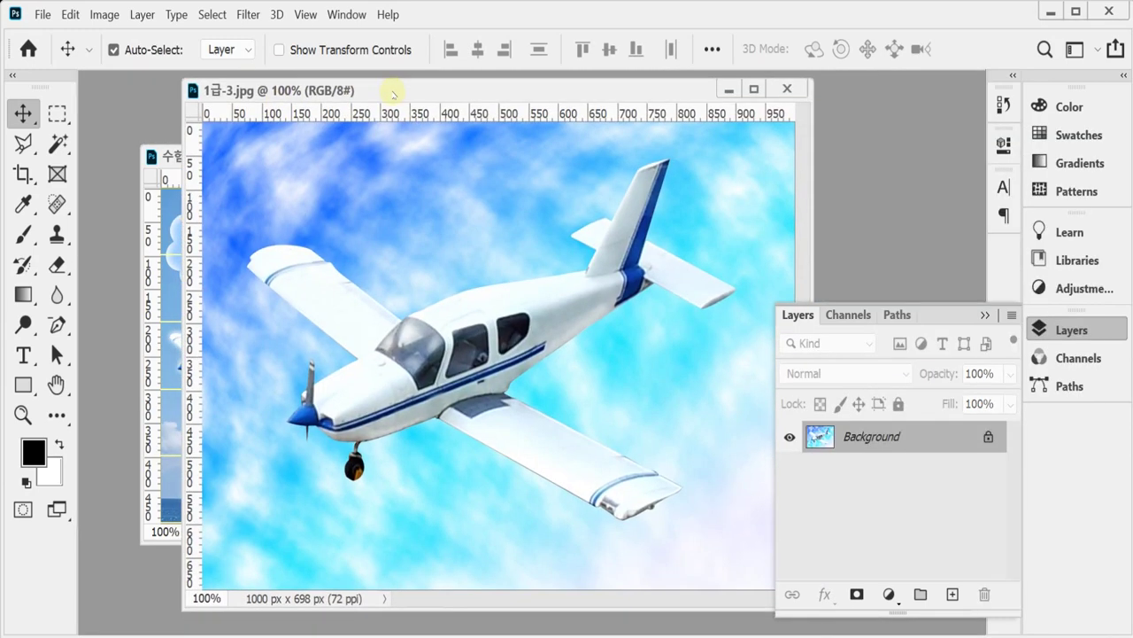
pyautogui.click(1122, 335)
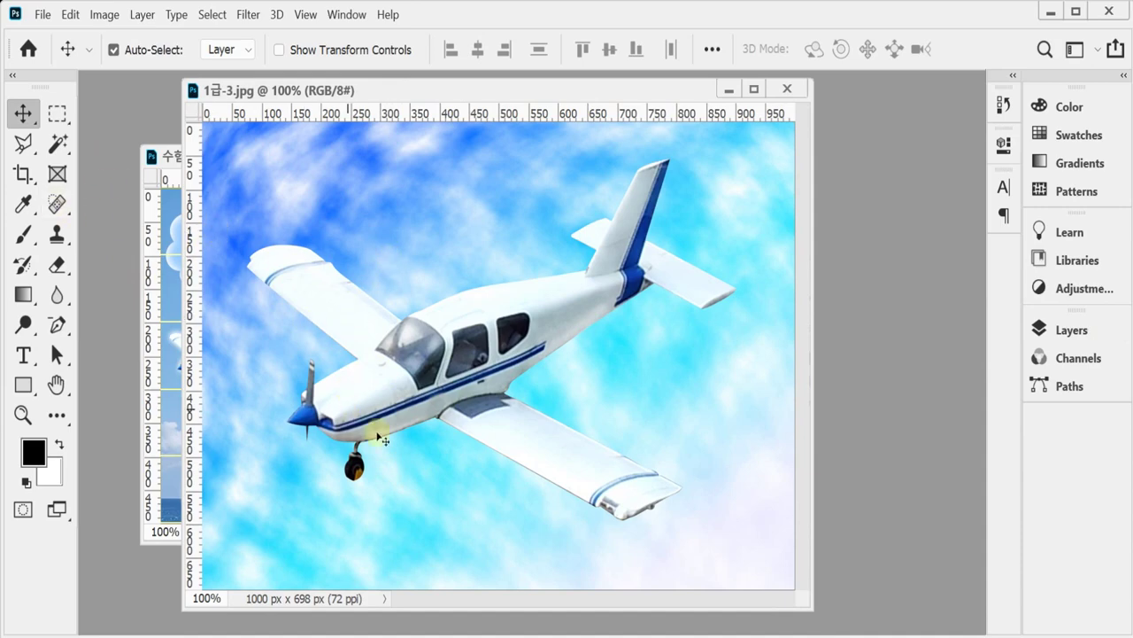
# - Select the airplane's upper nose, cabin and rear fuselage with the Quick Selection tool, enlarging the brush to 45 px
pyautogui.click(57, 144)
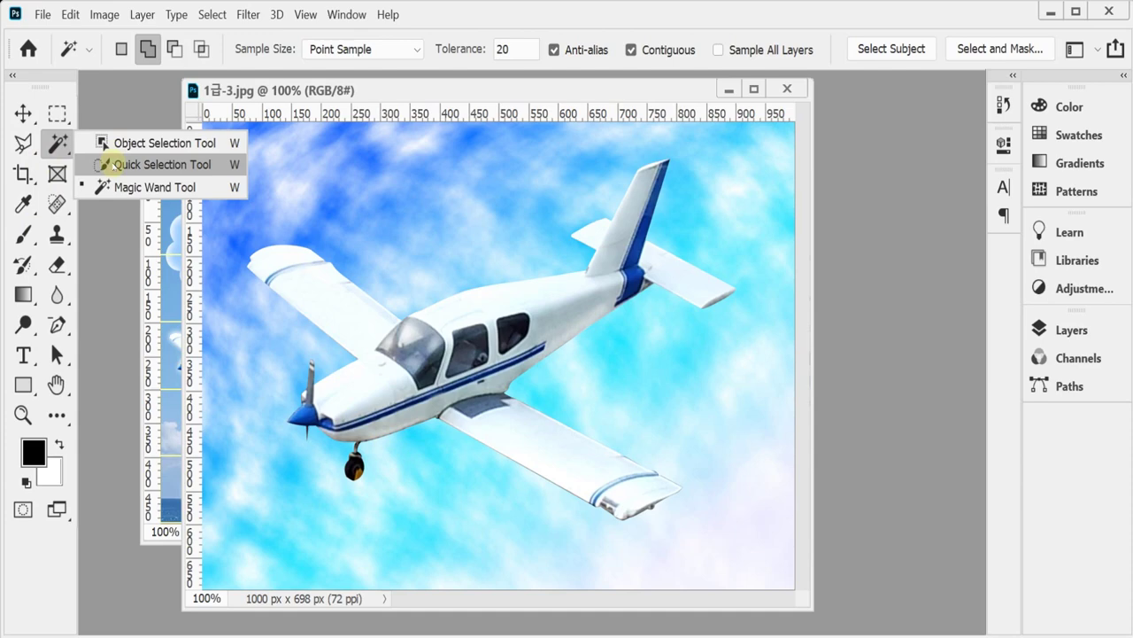
pyautogui.click(106, 164)
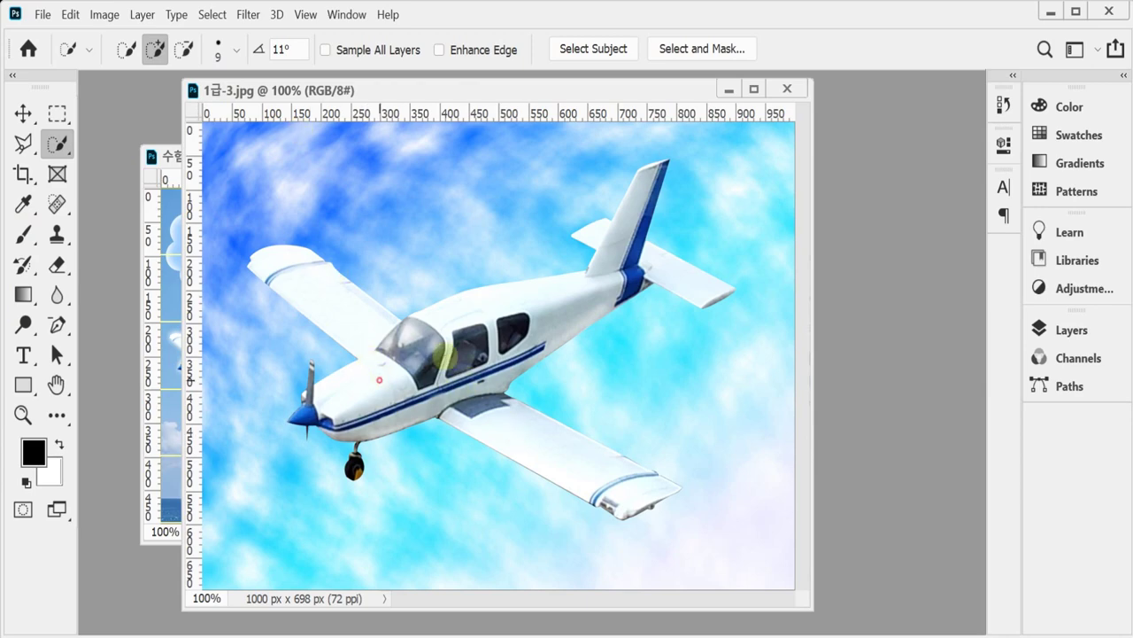
pyautogui.moveTo(443, 354); pyautogui.dragTo(522, 315)
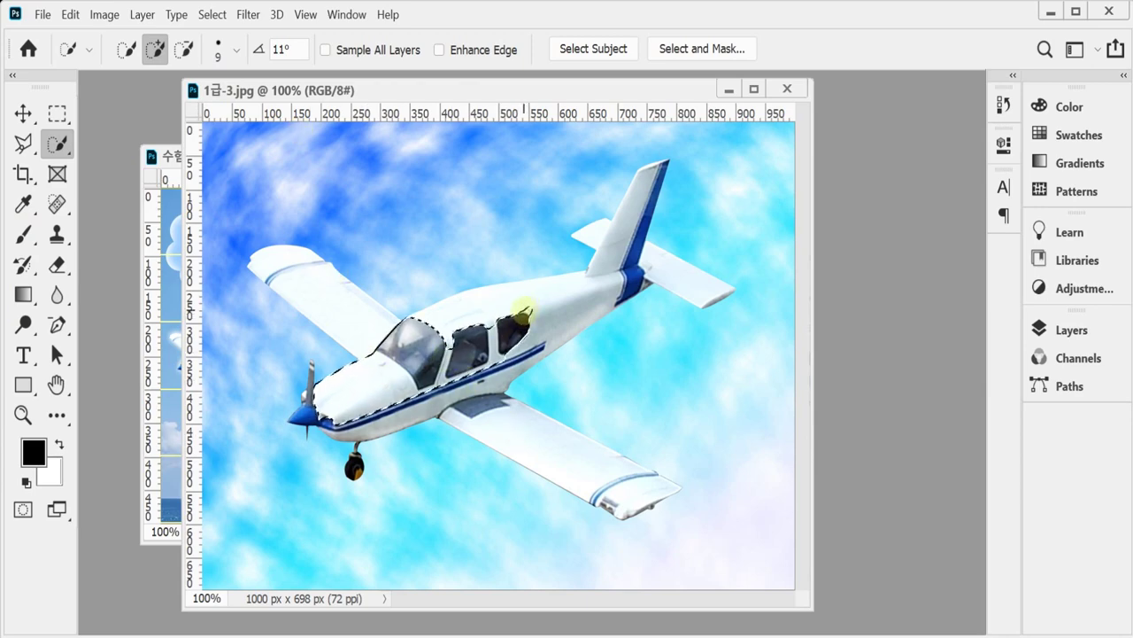
pyautogui.press(']')
pyautogui.press(']')
pyautogui.press(']')
pyautogui.press(']')
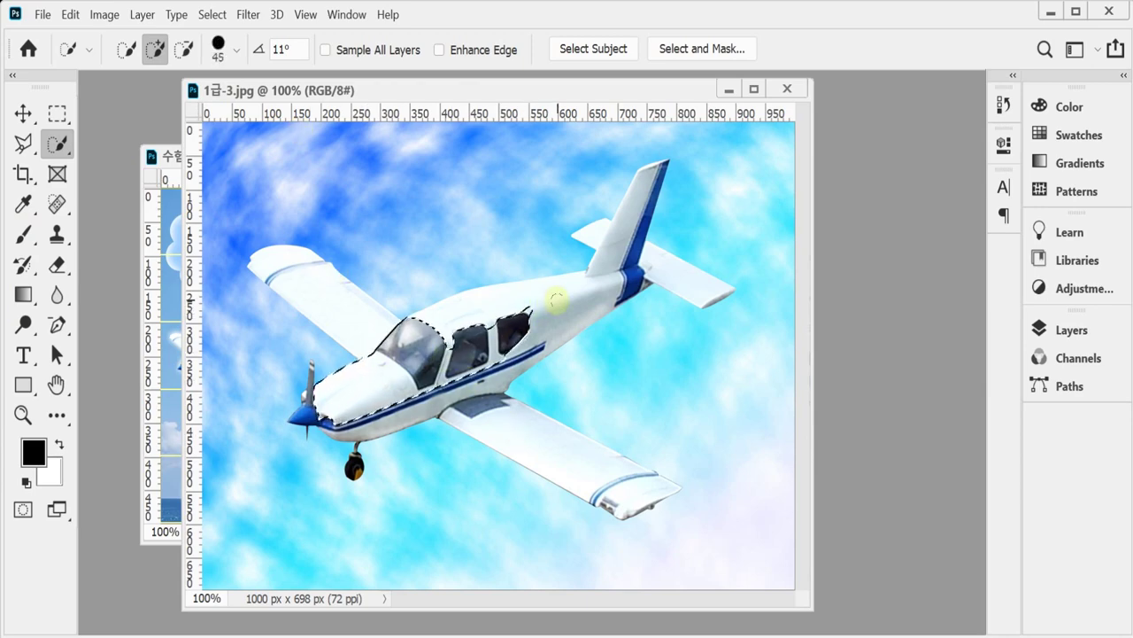
pyautogui.moveTo(526, 314)
pyautogui.mouseDown()
pyautogui.moveTo(605, 277)
pyautogui.moveTo(632, 227)
pyautogui.mouseUp()
# - Add the airplane's tail, stabilizers and both wings to the selection with a 35 px Quick Selection brush
pyautogui.press('[')
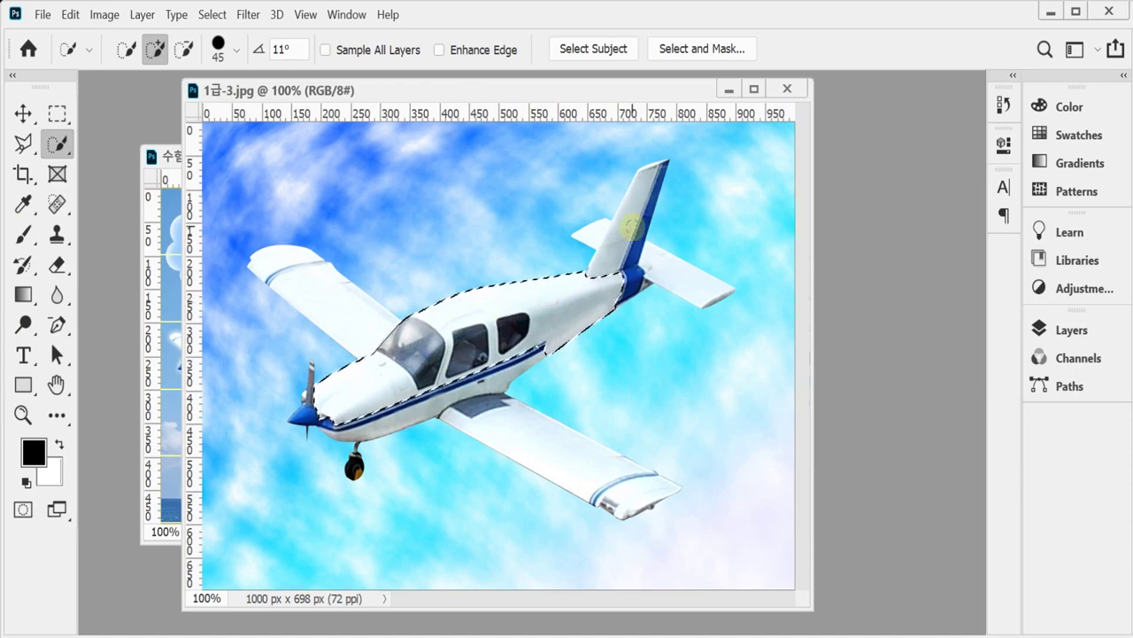
pyautogui.press('[')
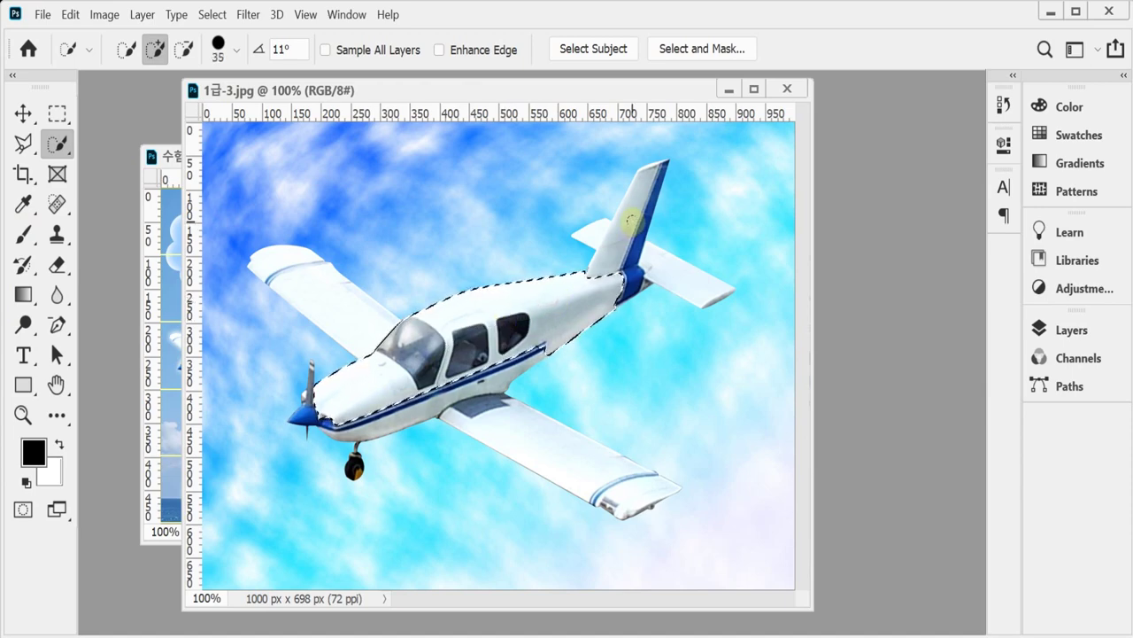
pyautogui.moveTo(633, 228)
pyautogui.mouseDown()
pyautogui.moveTo(636, 217)
pyautogui.moveTo(624, 257)
pyautogui.moveTo(663, 253)
pyautogui.mouseUp()
pyautogui.moveTo(493, 417)
pyautogui.mouseDown()
pyautogui.moveTo(612, 476)
pyautogui.moveTo(620, 488)
pyautogui.moveTo(603, 481)
pyautogui.moveTo(616, 501)
pyautogui.mouseUp()
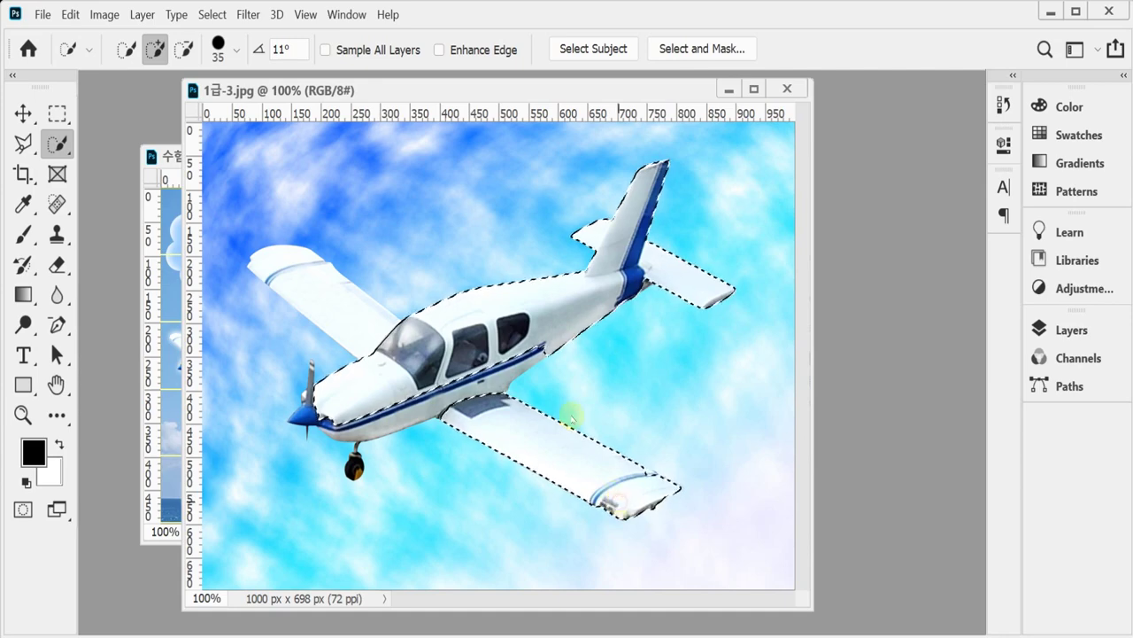
pyautogui.moveTo(372, 325); pyautogui.dragTo(345, 304)
pyautogui.moveTo(381, 382); pyautogui.dragTo(316, 405)
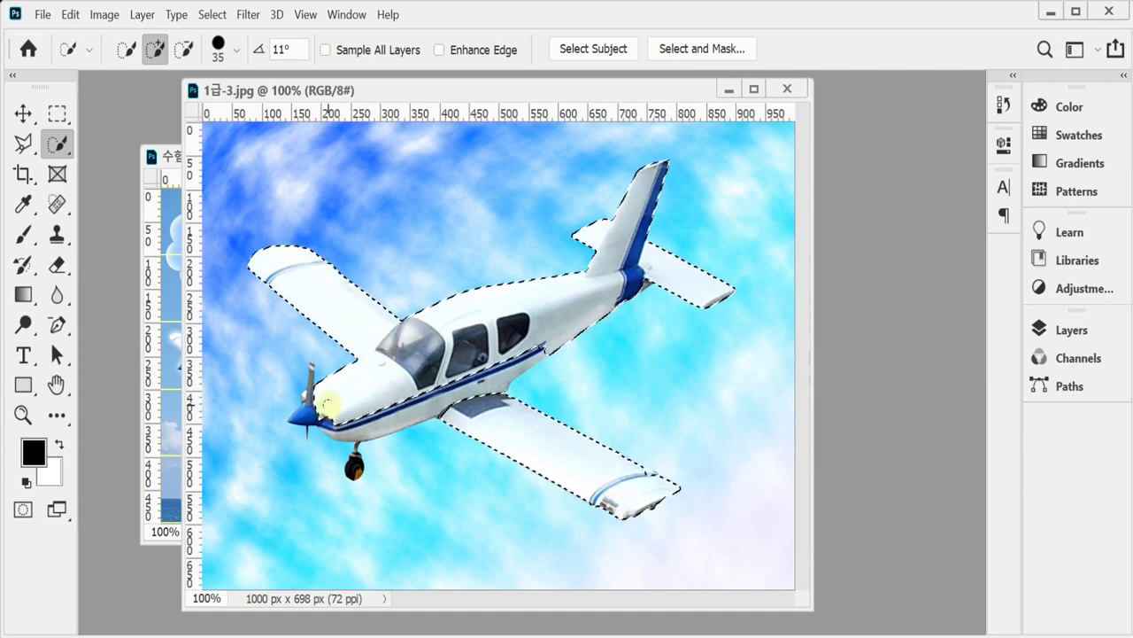
# - Add the propeller hub, lower fuselage and landing wheel to the airplane selection with a 10 px brush
pyautogui.press('[')
pyautogui.press('[')
pyautogui.press('[')
pyautogui.press('[')
pyautogui.press('[')
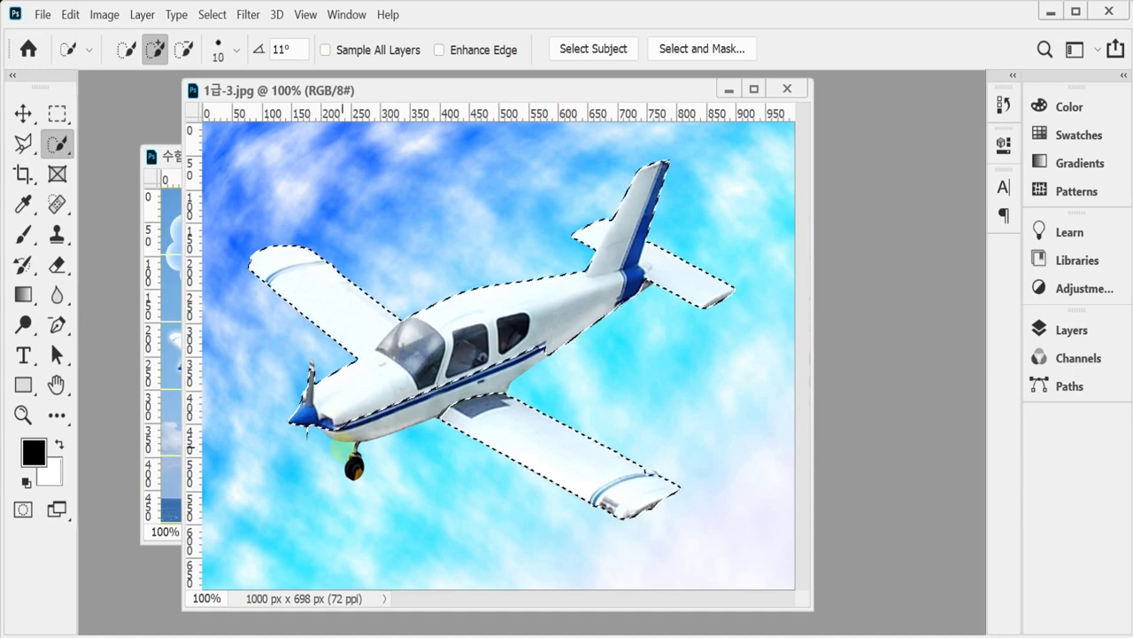
pyautogui.keyDown('ctrl'); pyautogui.click(347, 519); pyautogui.keyUp('ctrl')
pyautogui.keyDown('ctrl'); pyautogui.click(426, 405); pyautogui.keyUp('ctrl')
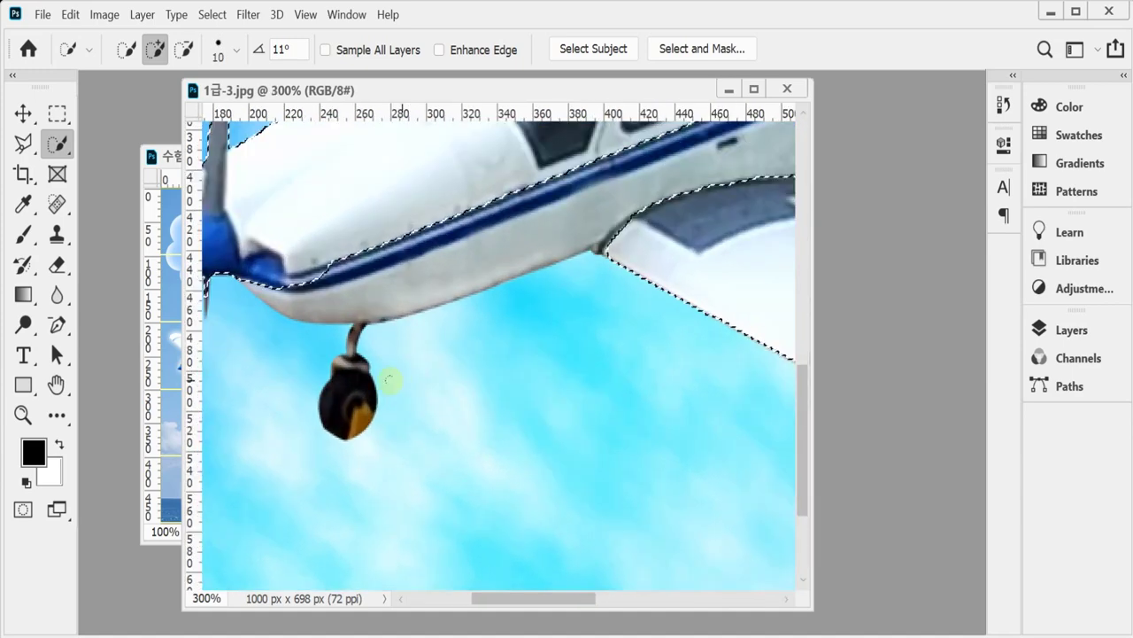
pyautogui.moveTo(392, 379); pyautogui.dragTo(482, 398)
pyautogui.click(548, 315)
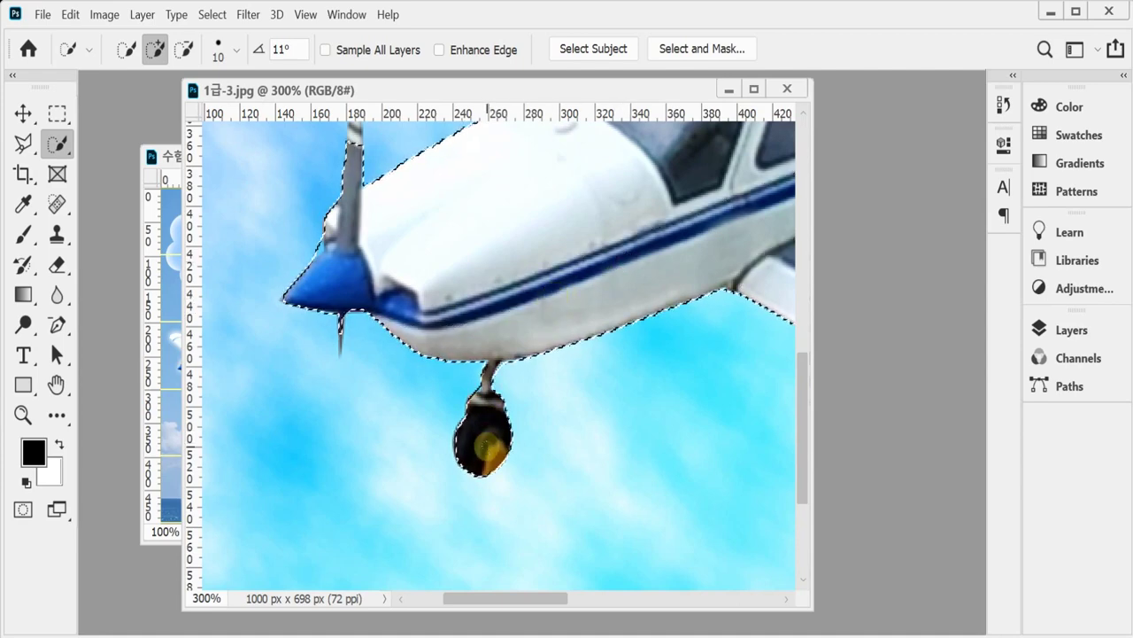
pyautogui.click(480, 441)
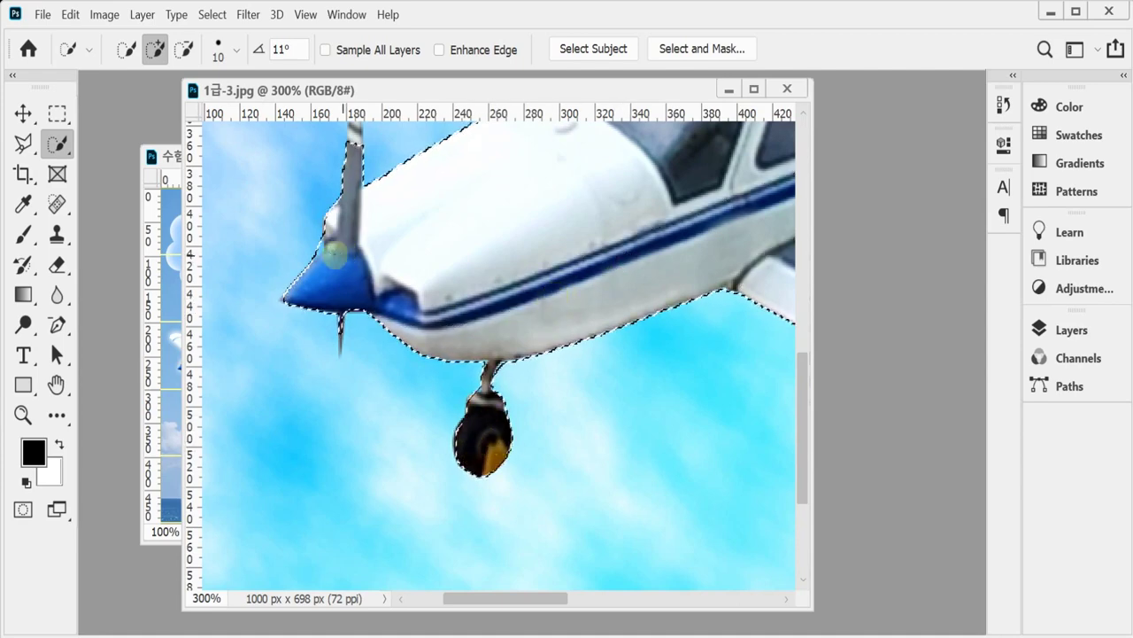
# - Add the propeller blade's upper tip to the airplane selection with a 6 px brush
pyautogui.press('alt')
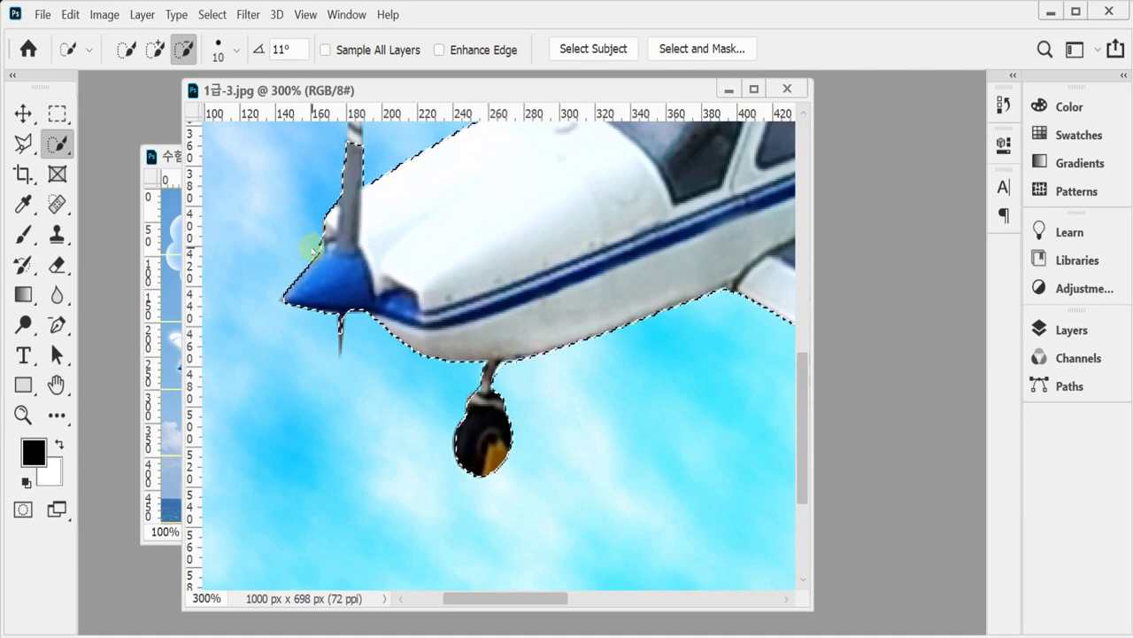
pyautogui.moveTo(403, 220); pyautogui.dragTo(366, 363)
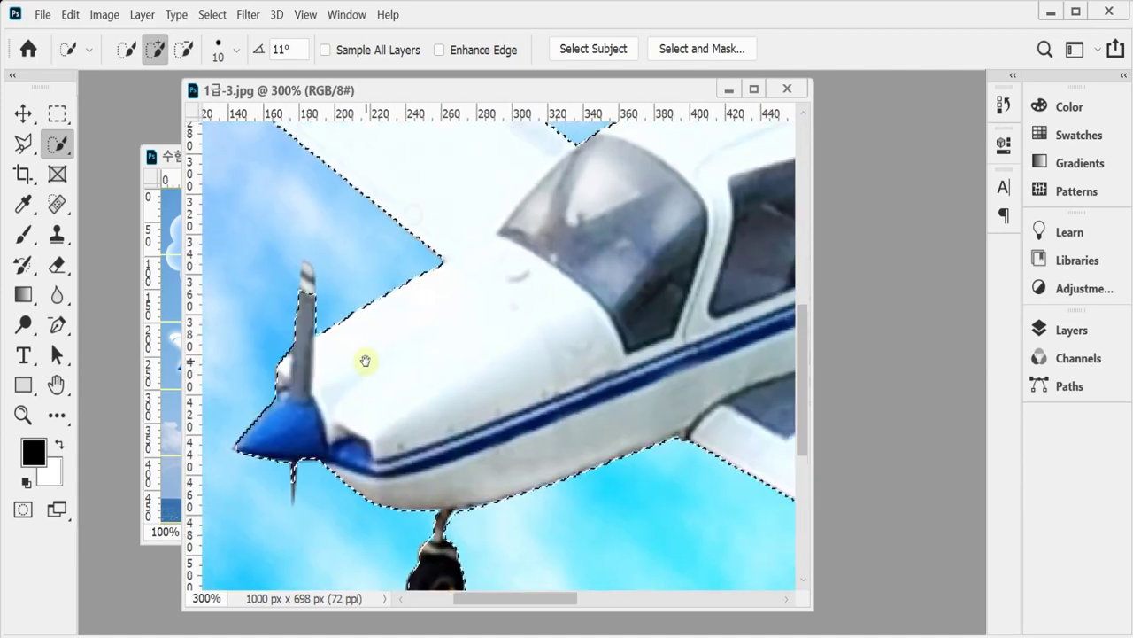
pyautogui.press('[')
pyautogui.press('[')
pyautogui.press('[')
pyautogui.press('[')
pyautogui.click(307, 276)
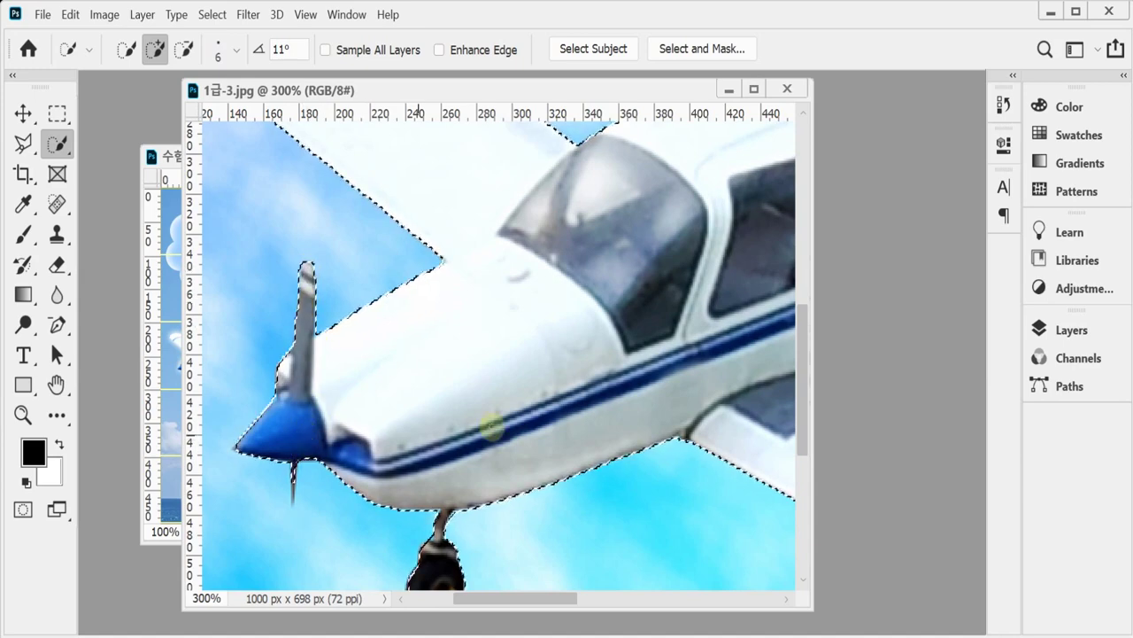
# - Check the selection edges, copy the selected airplane, close 1급-3.jpg, save the poster and paste the airplane into it
pyautogui.hotkey('ctrl', '-')
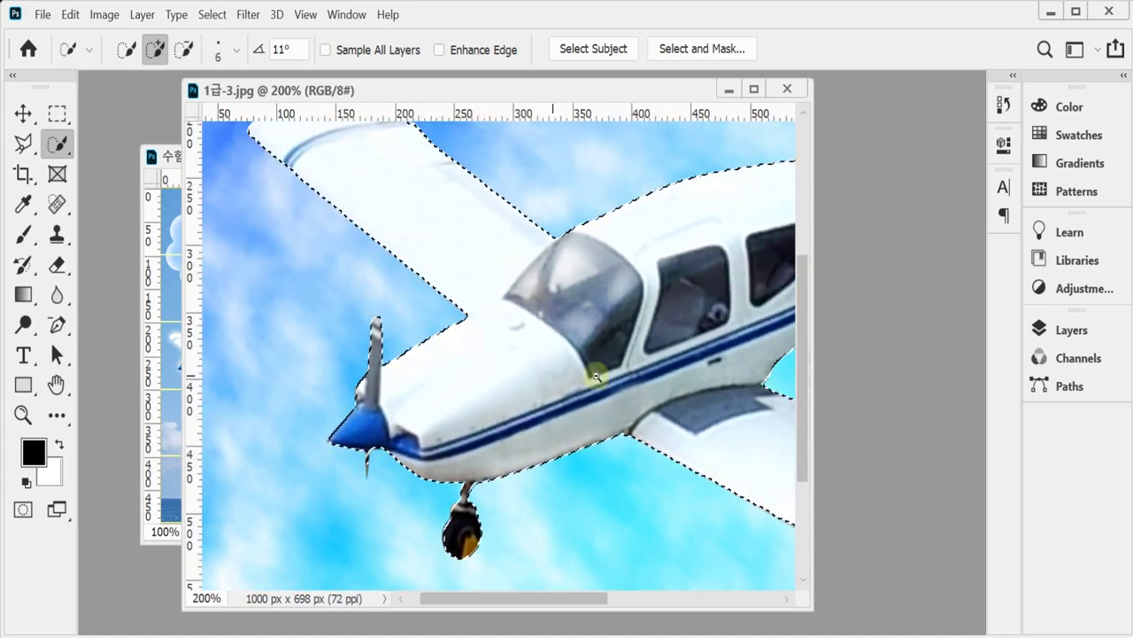
pyautogui.moveTo(691, 324); pyautogui.dragTo(542, 398)
pyautogui.hotkey('ctrl', '-')
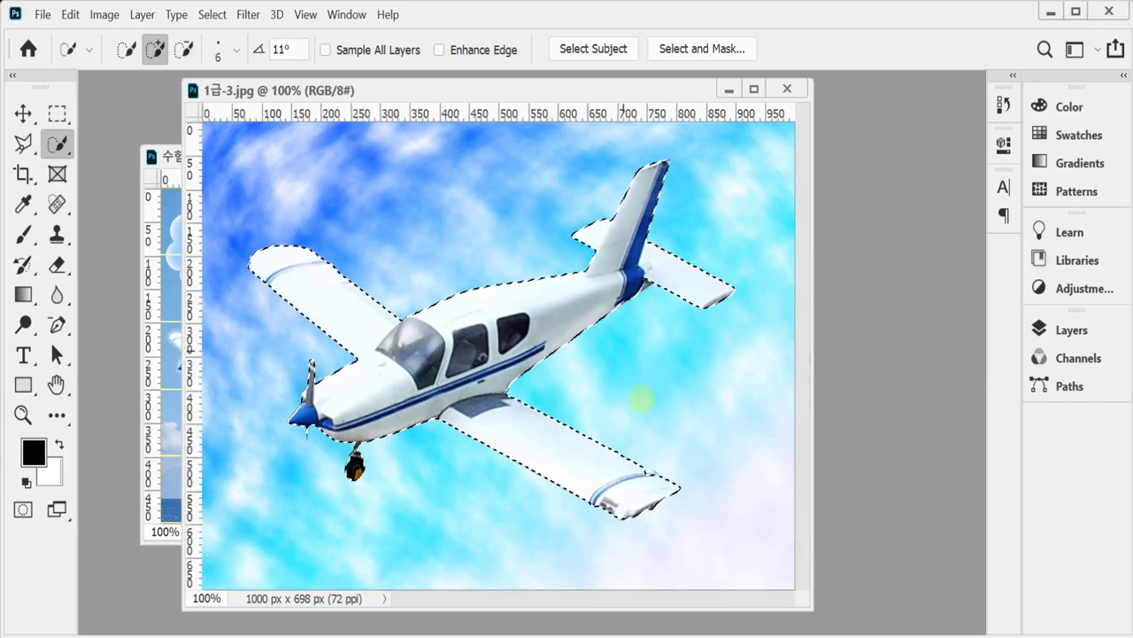
pyautogui.scroll(2, 649, 526)
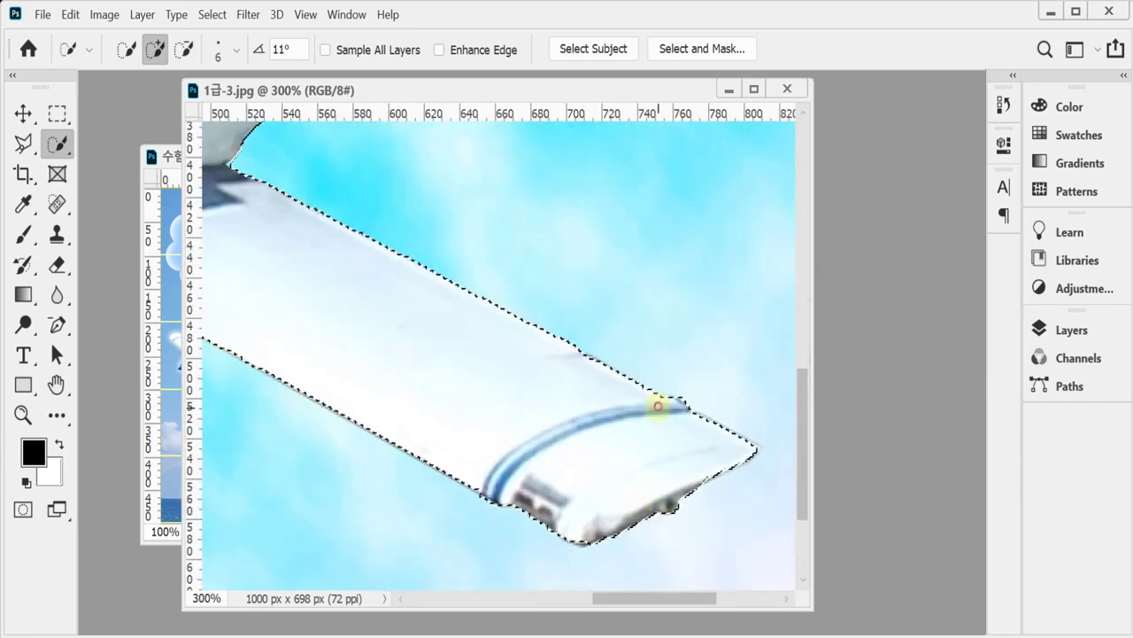
pyautogui.scroll(-1, 665, 465)
pyautogui.scroll(-2, 668, 468)
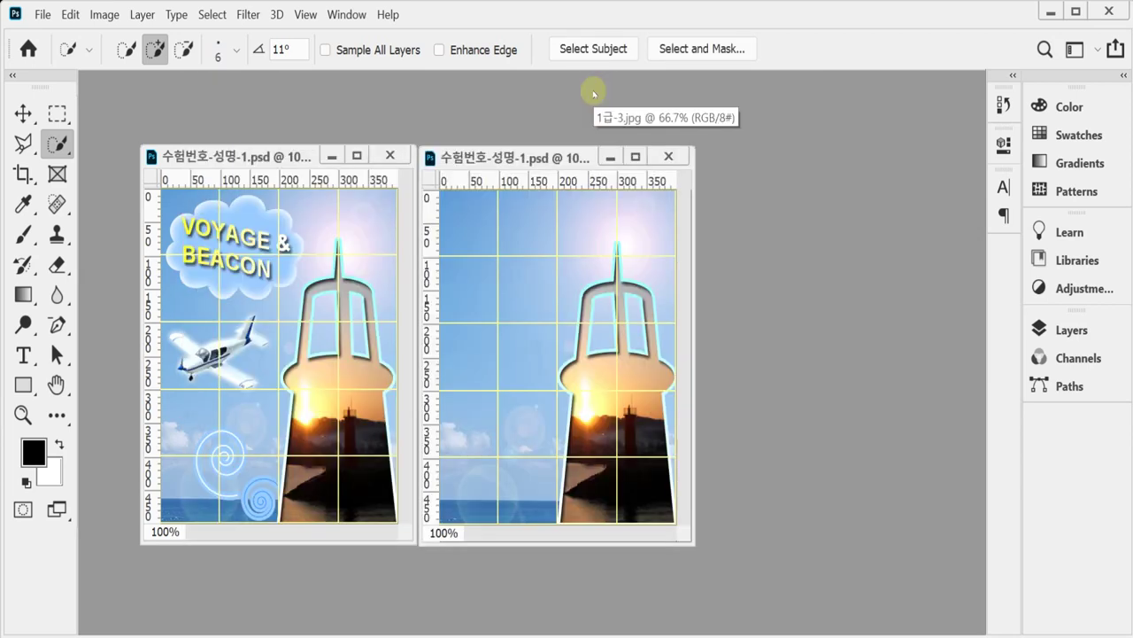
pyautogui.hotkey('ctrl', 'w')
pyautogui.moveTo(557, 158); pyautogui.dragTo(557, 157)
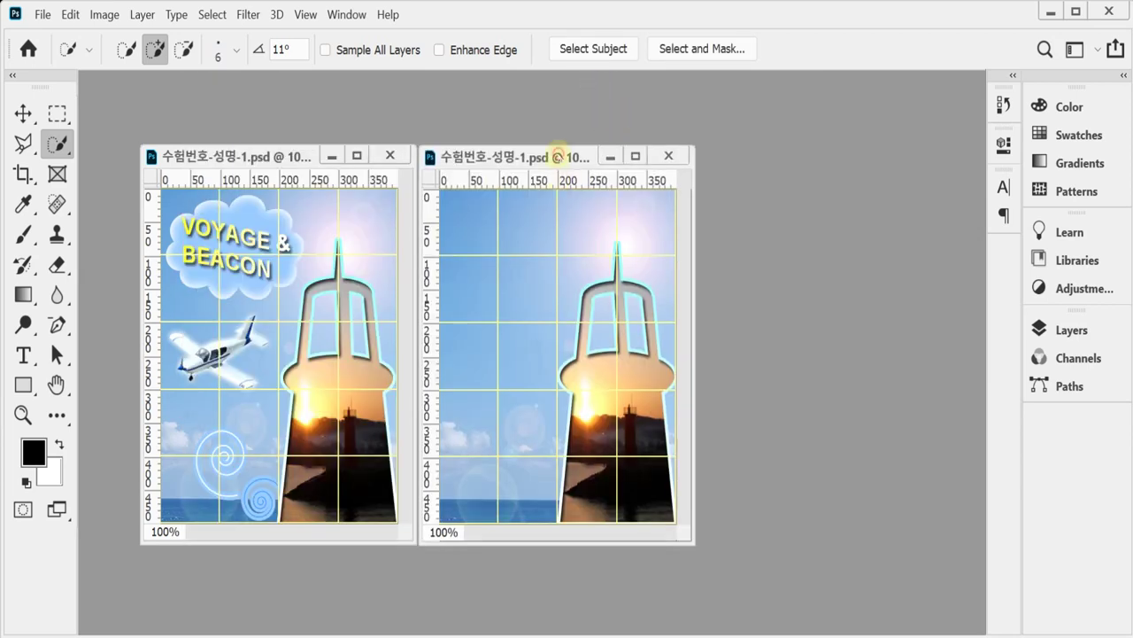
pyautogui.hotkey('ctrl', 's')
pyautogui.hotkey('ctrl', 'v')
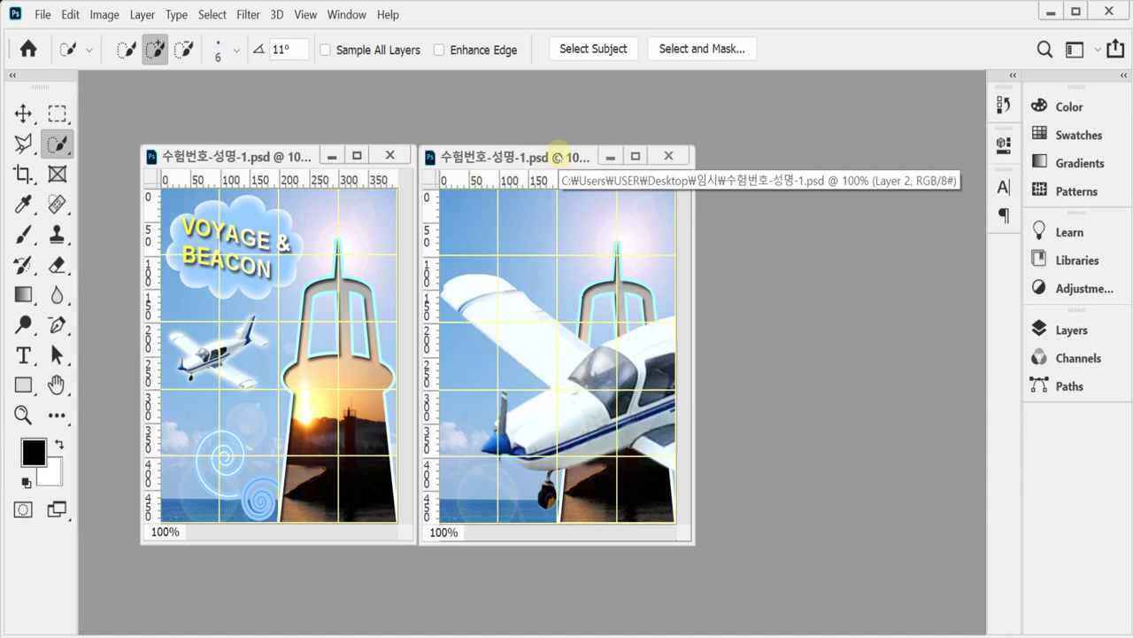
# - Scale the pasted airplane down to about 20.5% and place it left of the lighthouse, centred around X 96.5, Y 243 px
pyautogui.hotkey('ctrl', 't')
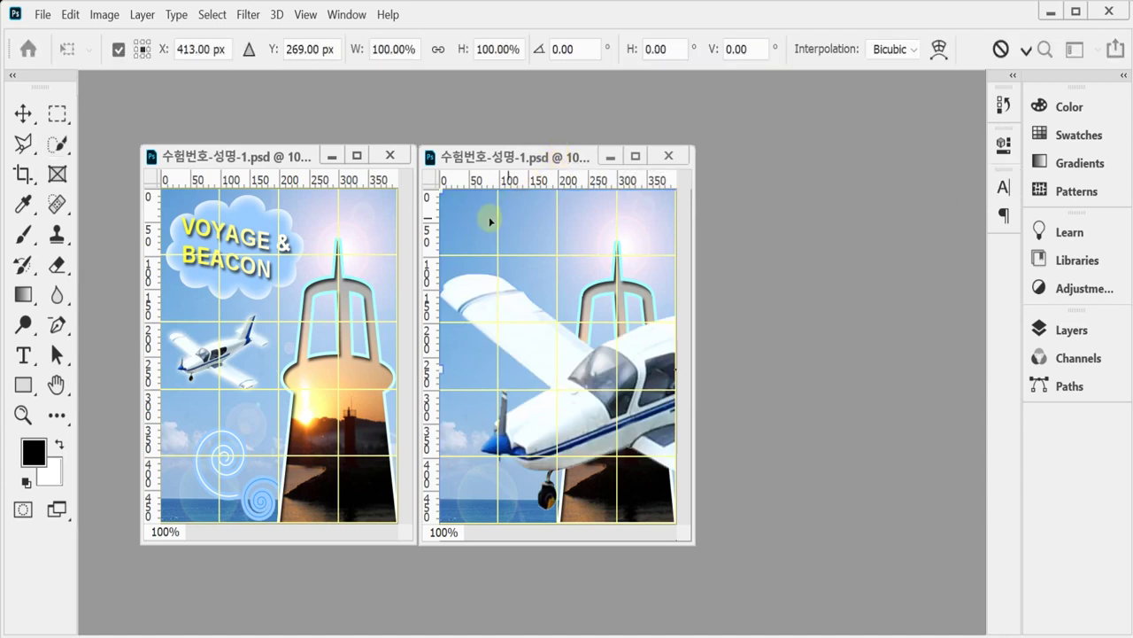
pyautogui.moveTo(446, 195); pyautogui.dragTo(639, 330)
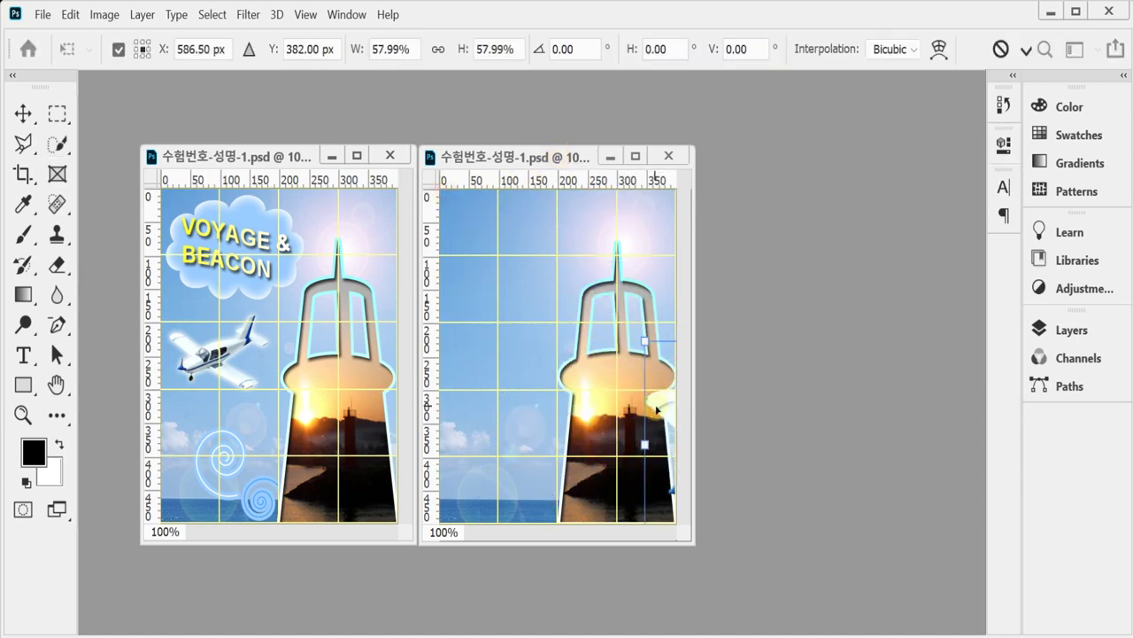
pyautogui.moveTo(645, 372); pyautogui.dragTo(588, 316)
pyautogui.moveTo(643, 397); pyautogui.dragTo(503, 349)
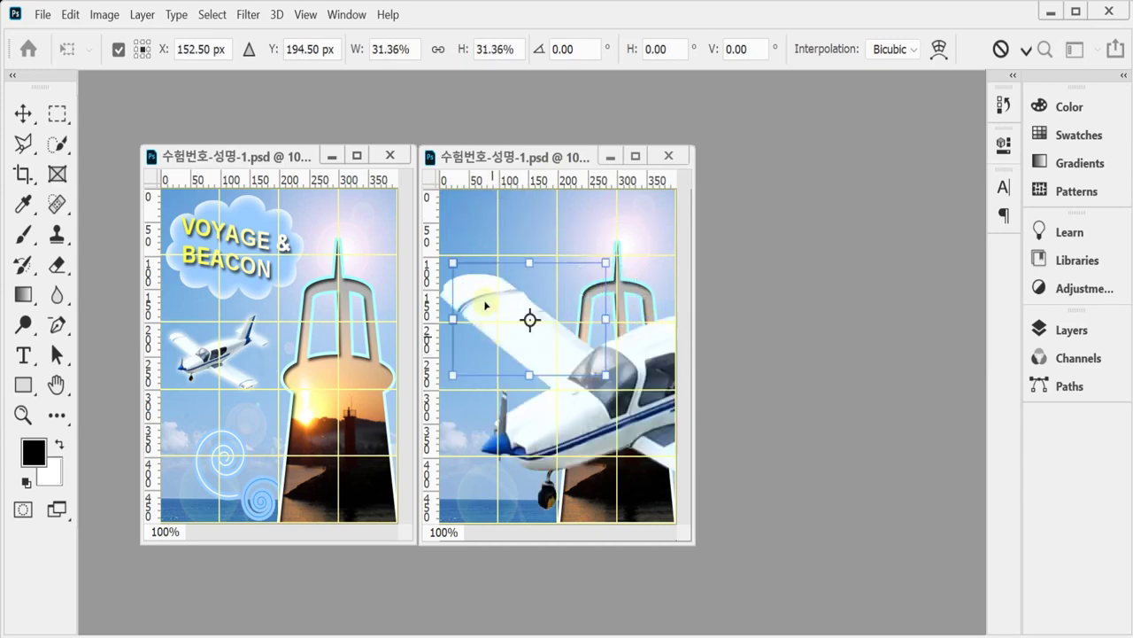
pyautogui.moveTo(451, 258); pyautogui.dragTo(492, 295)
pyautogui.moveTo(527, 355); pyautogui.dragTo(482, 371)
pyautogui.moveTo(564, 389); pyautogui.dragTo(510, 378)
pyautogui.press('Return')
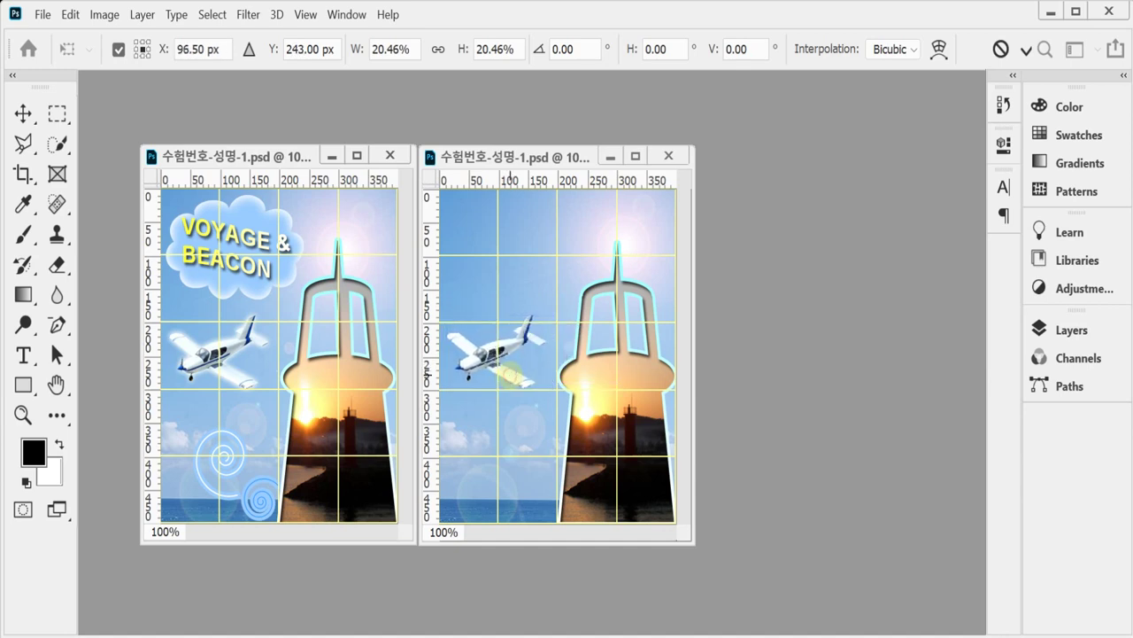
pyautogui.press('w')
# - Add an Outer Glow to the airplane on Layer 3 with a near-white glow colour
pyautogui.click(1058, 335)
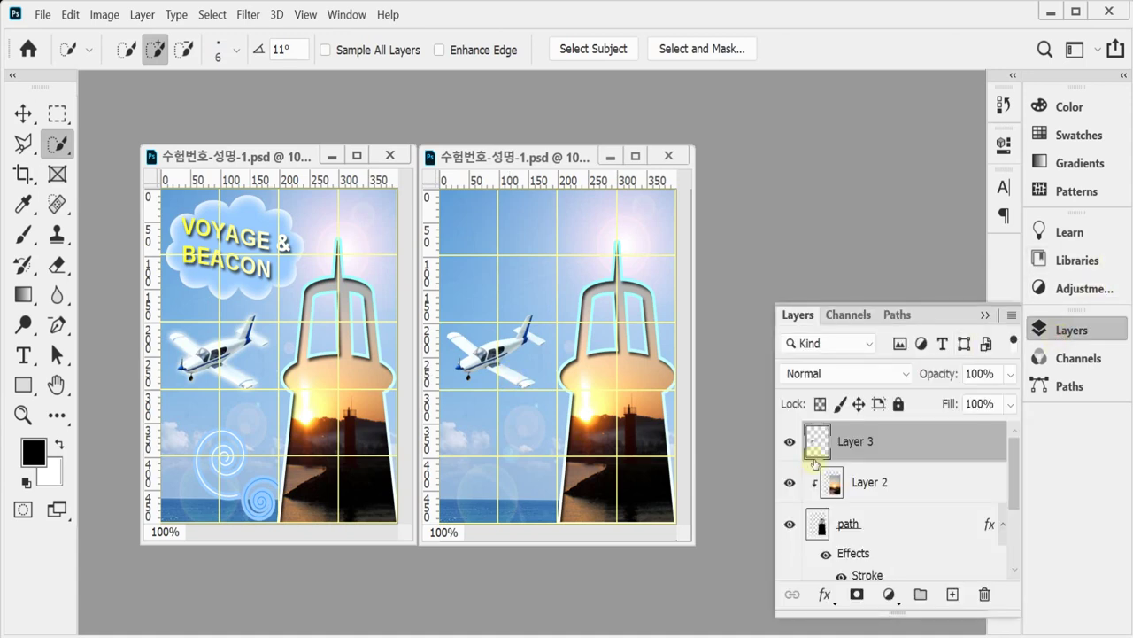
pyautogui.click(824, 596)
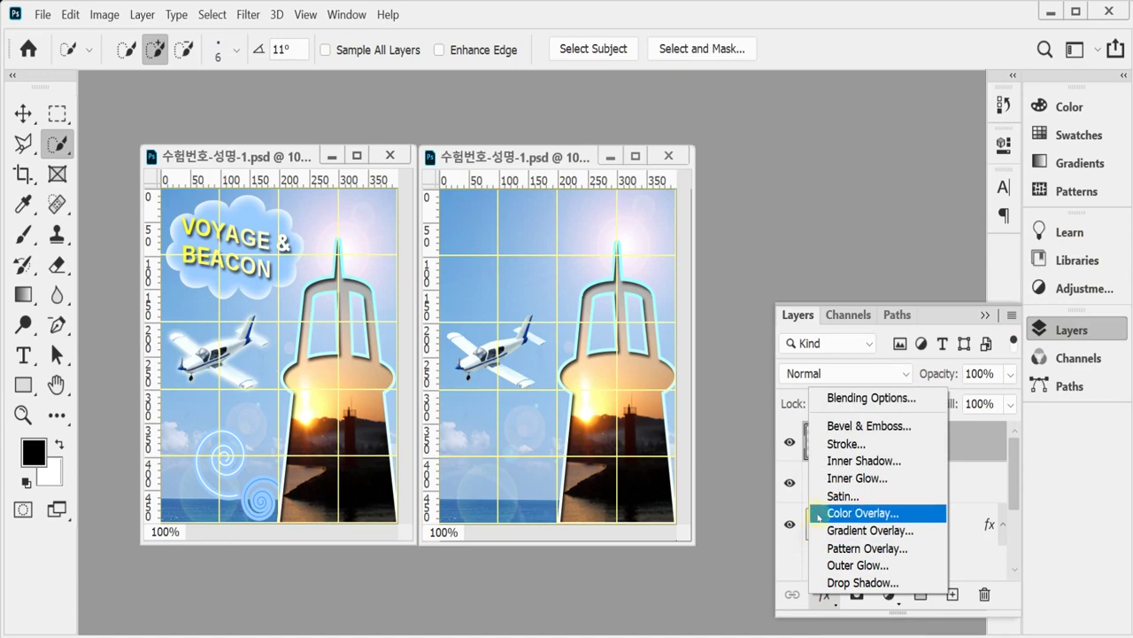
pyautogui.press('Escape')
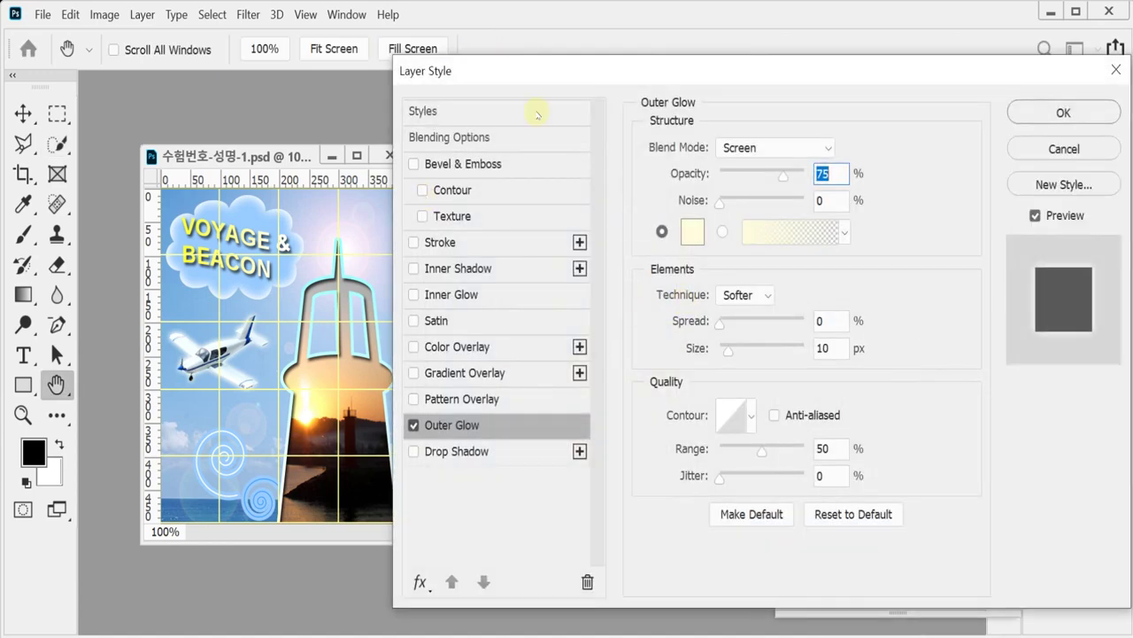
pyautogui.moveTo(576, 69); pyautogui.dragTo(698, 71)
pyautogui.click(814, 235)
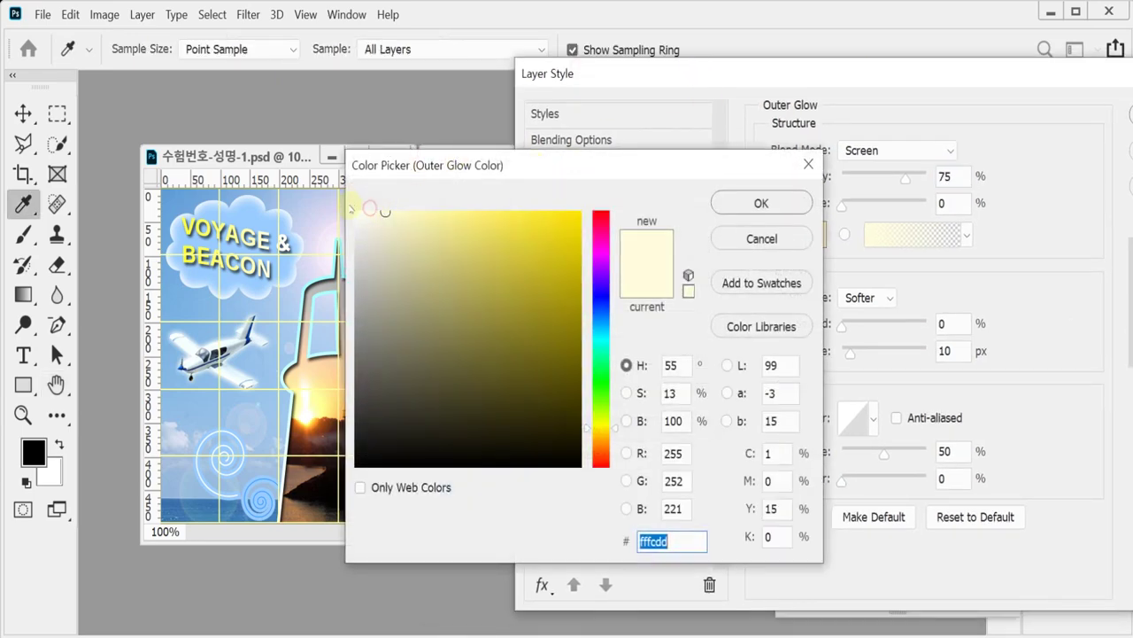
pyautogui.click(357, 215)
pyautogui.click(735, 211)
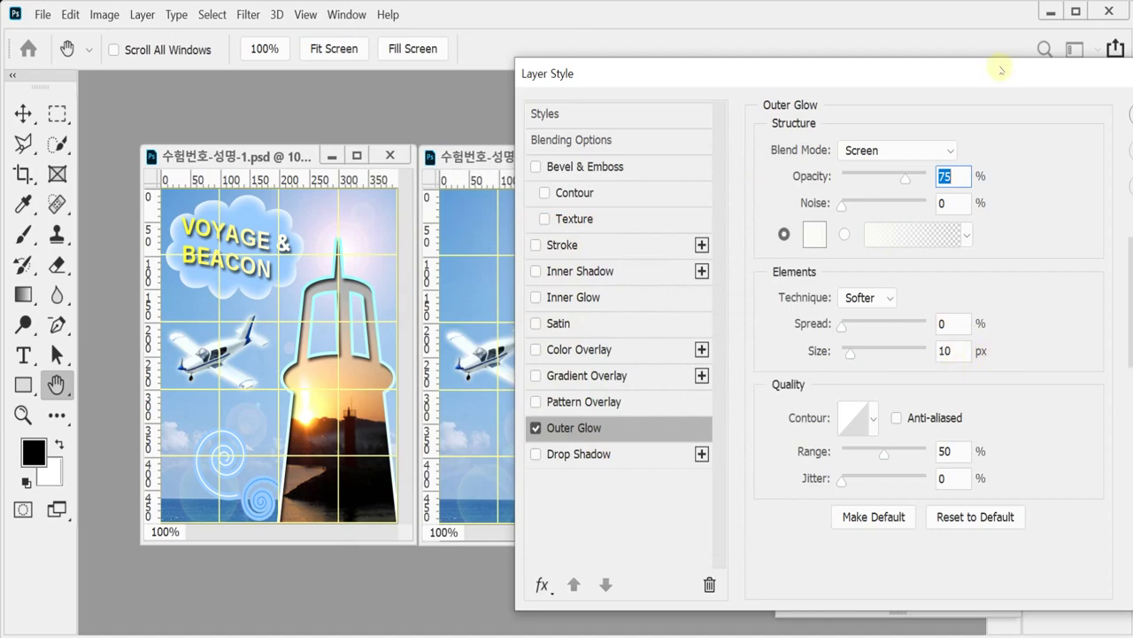
pyautogui.moveTo(1001, 70); pyautogui.dragTo(835, 105)
pyautogui.click(999, 154)
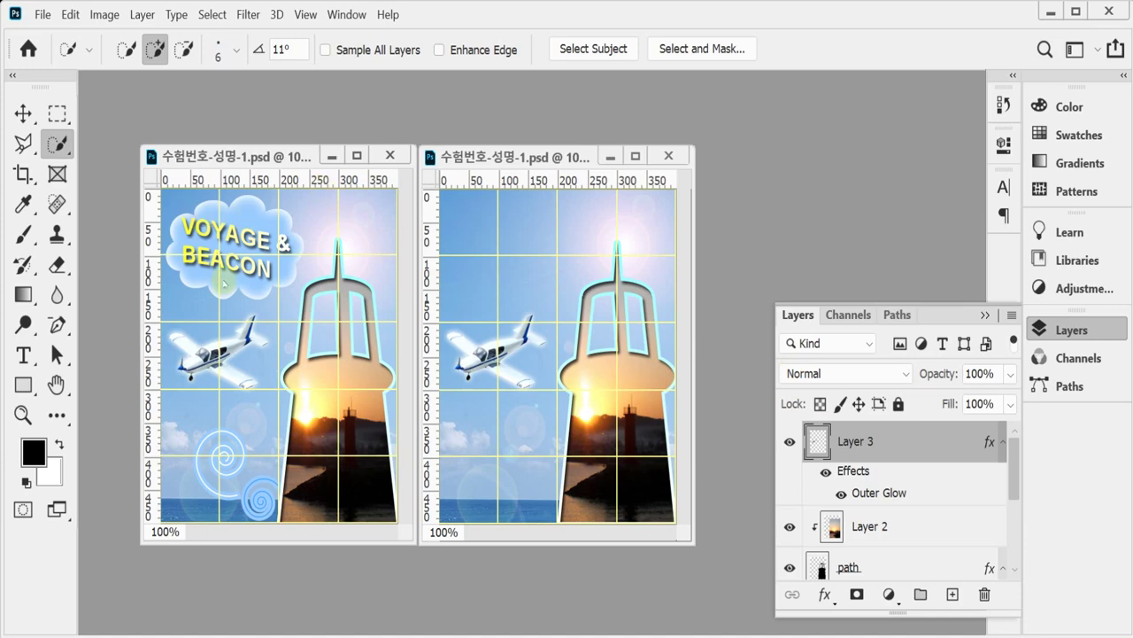
# - Set up the Custom Shape tool in Shape mode with the solid cloud from the Nature group
pyautogui.click(23, 384)
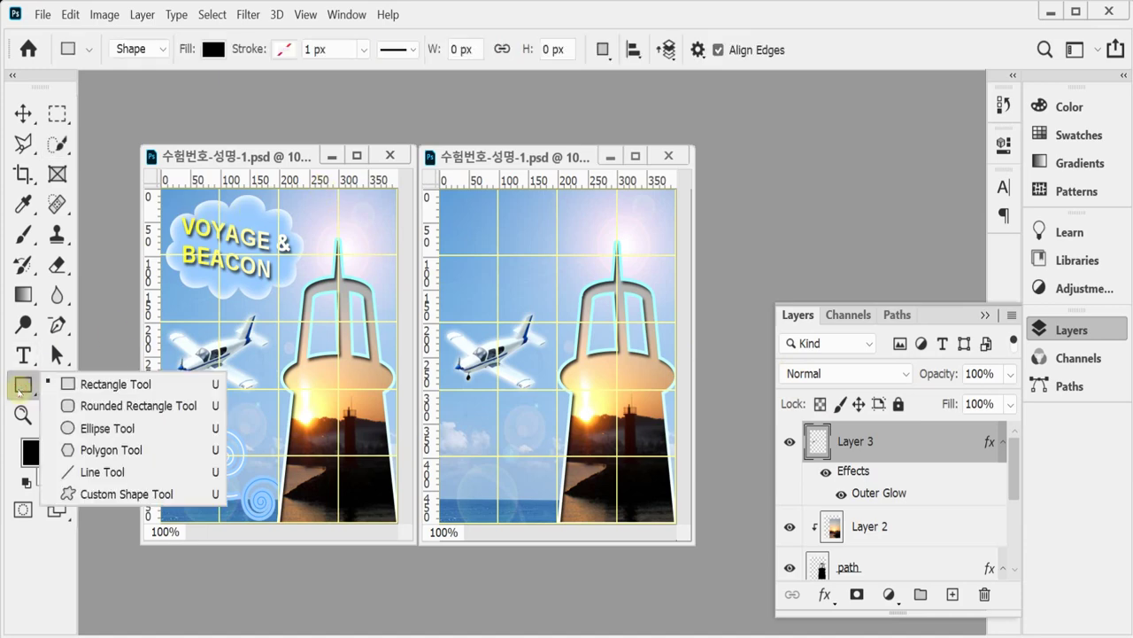
pyautogui.click(142, 493)
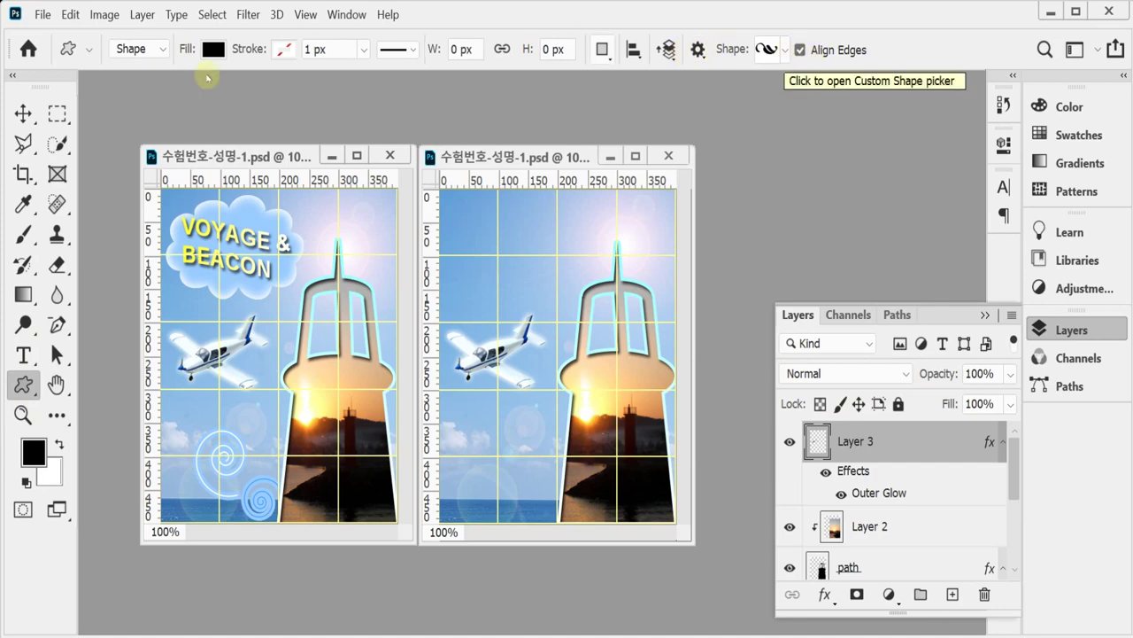
pyautogui.click(142, 49)
pyautogui.click(133, 63)
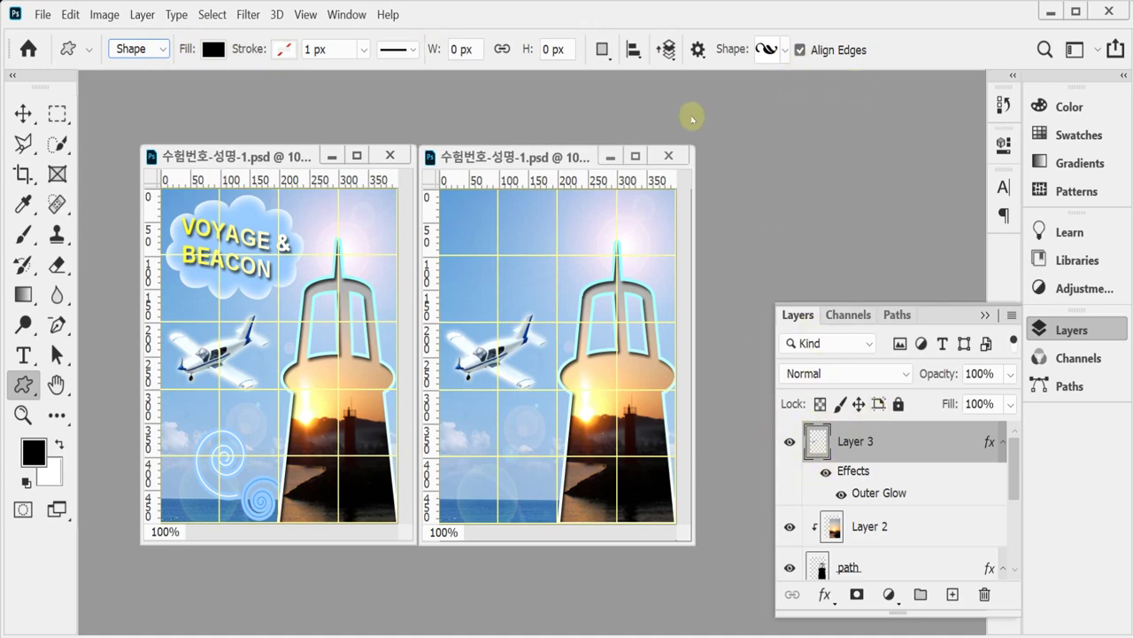
pyautogui.click(785, 50)
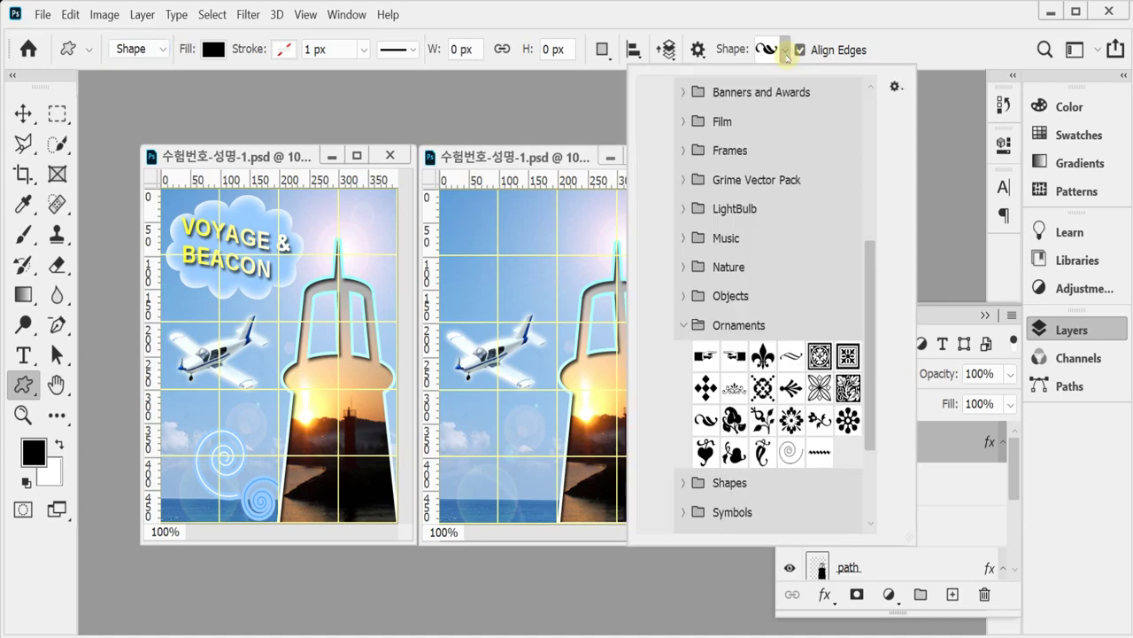
pyautogui.click(684, 325)
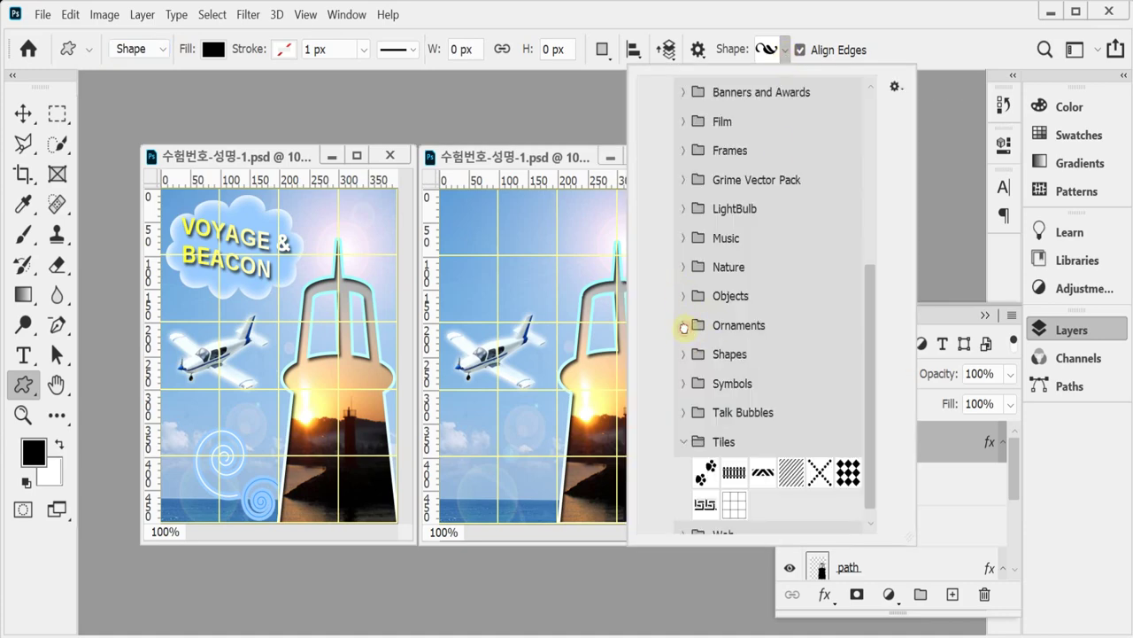
pyautogui.click(684, 265)
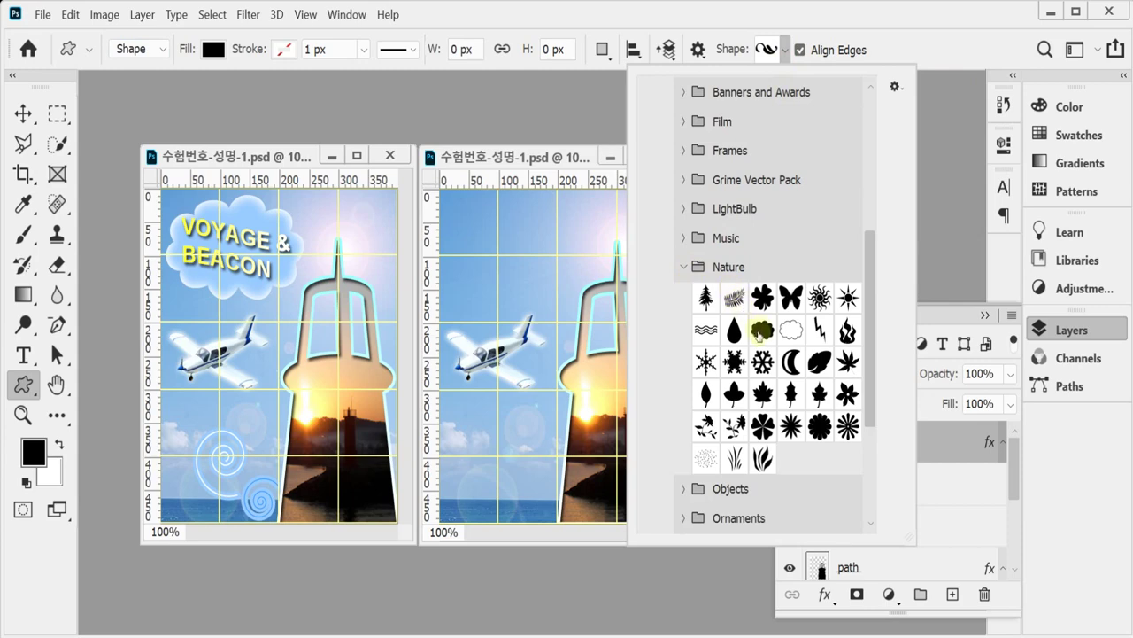
pyautogui.click(762, 330)
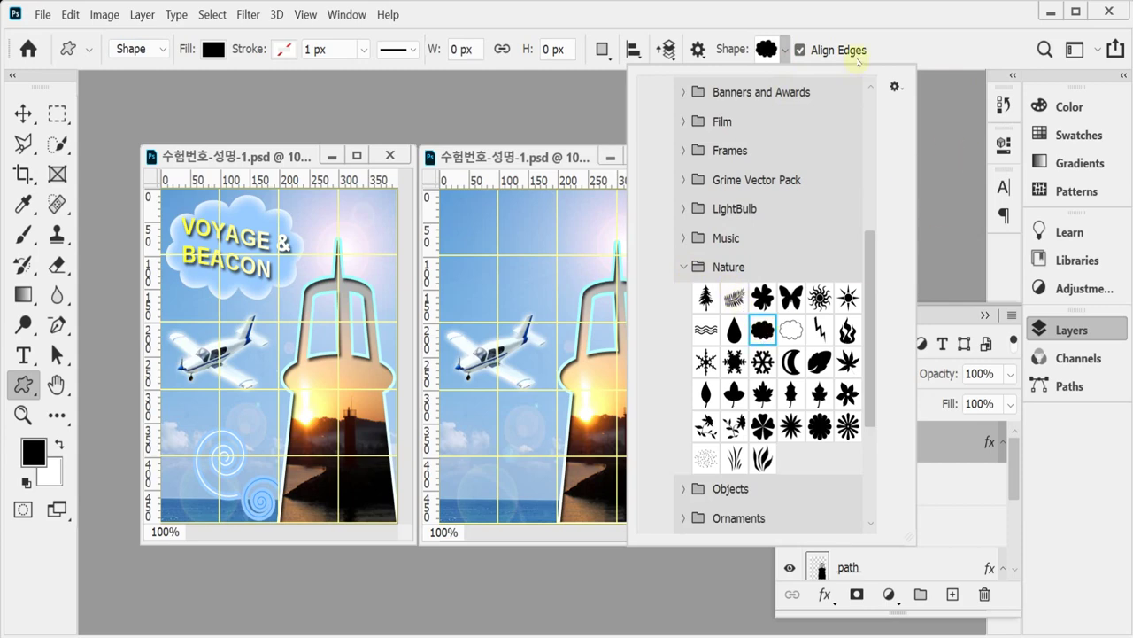
pyautogui.click(884, 29)
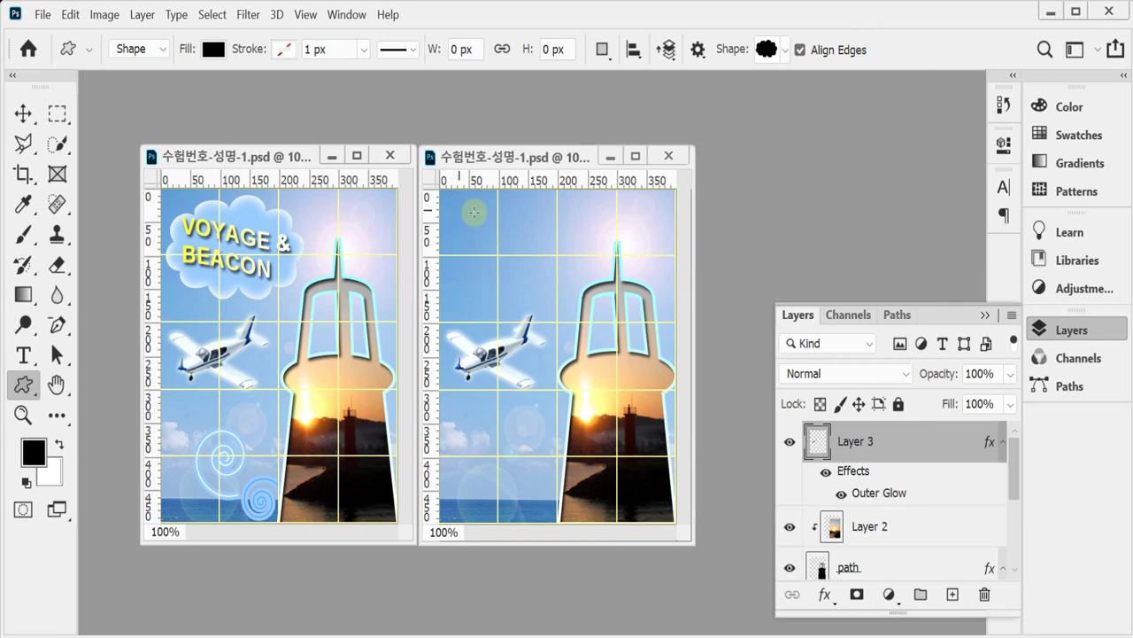
# - Draw a cloud about 209 x 140 px in the poster's upper-left sky and fill it with colour 99ccff
pyautogui.moveTo(454, 209); pyautogui.dragTo(517, 276)
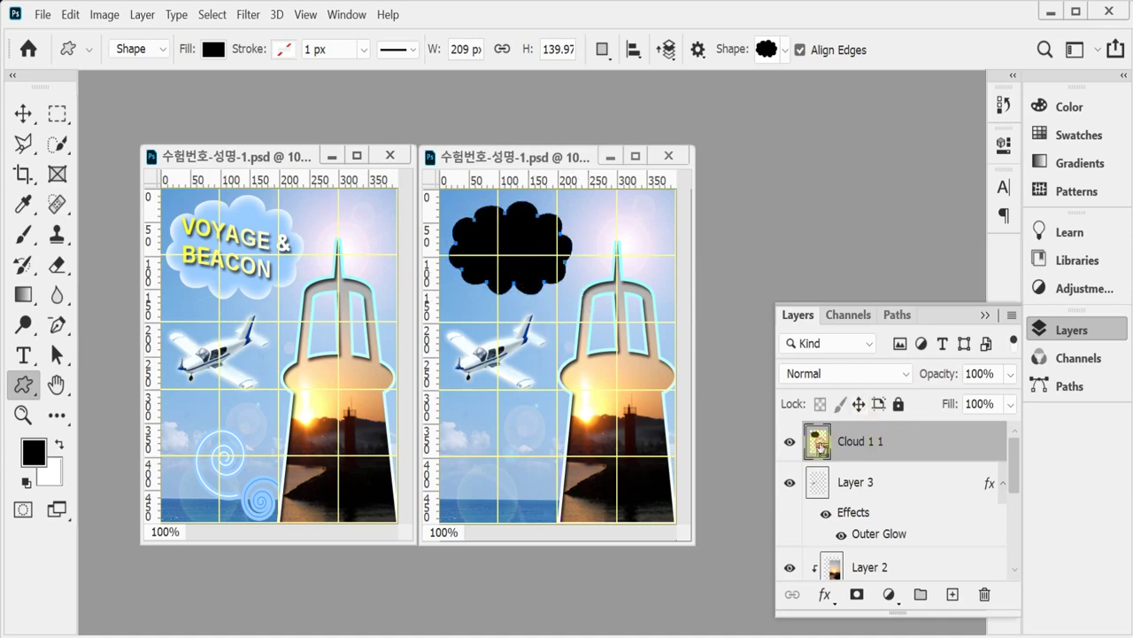
pyautogui.doubleClick(817, 443)
pyautogui.write('9cf')
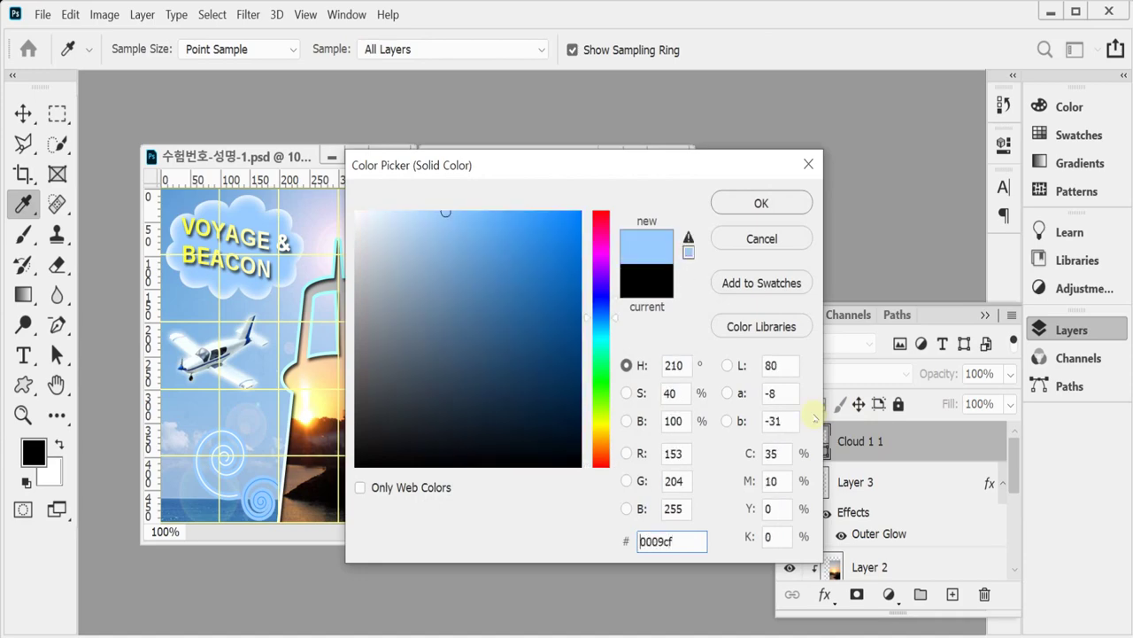
pyautogui.press('Return')
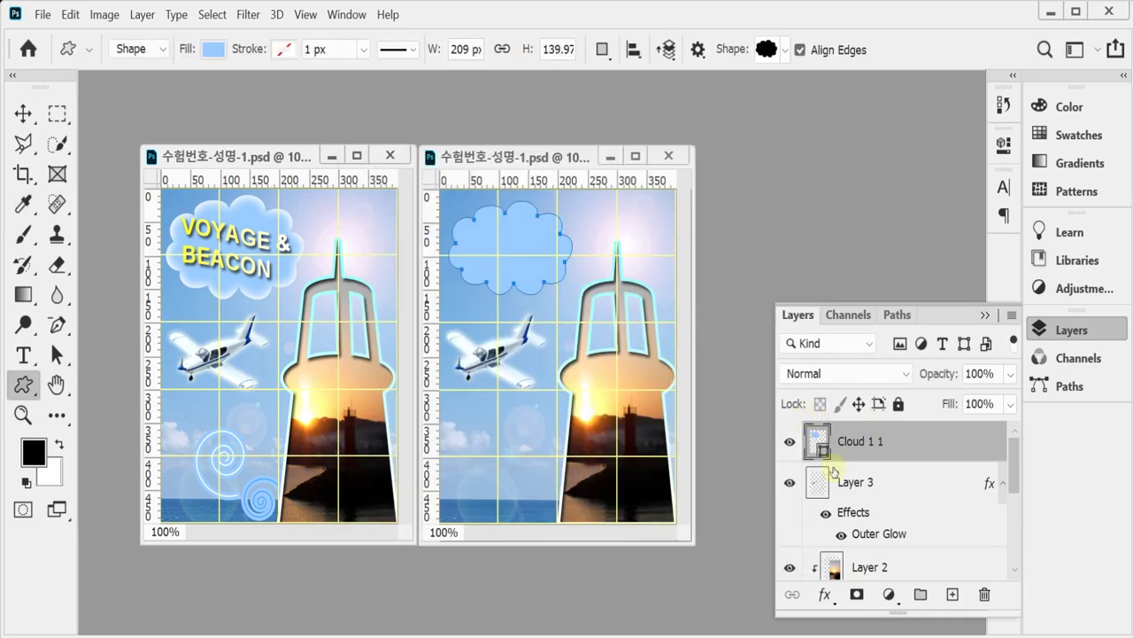
# - Add an Inner Glow to the cloud with a size of 20 px and 0% choke
pyautogui.click(824, 595)
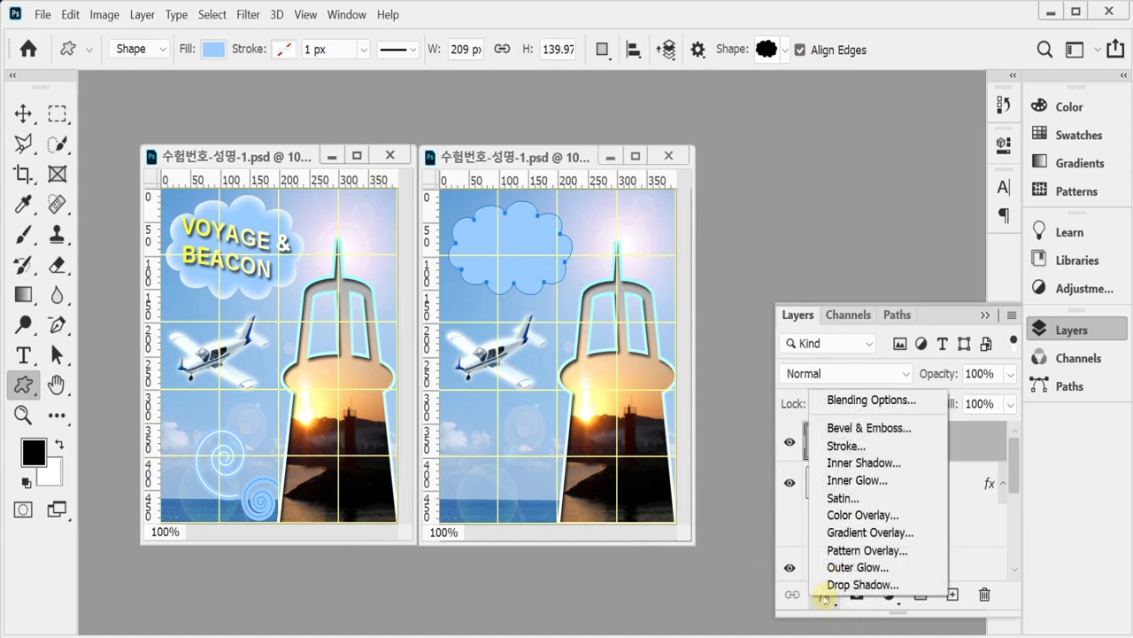
pyautogui.click(896, 480)
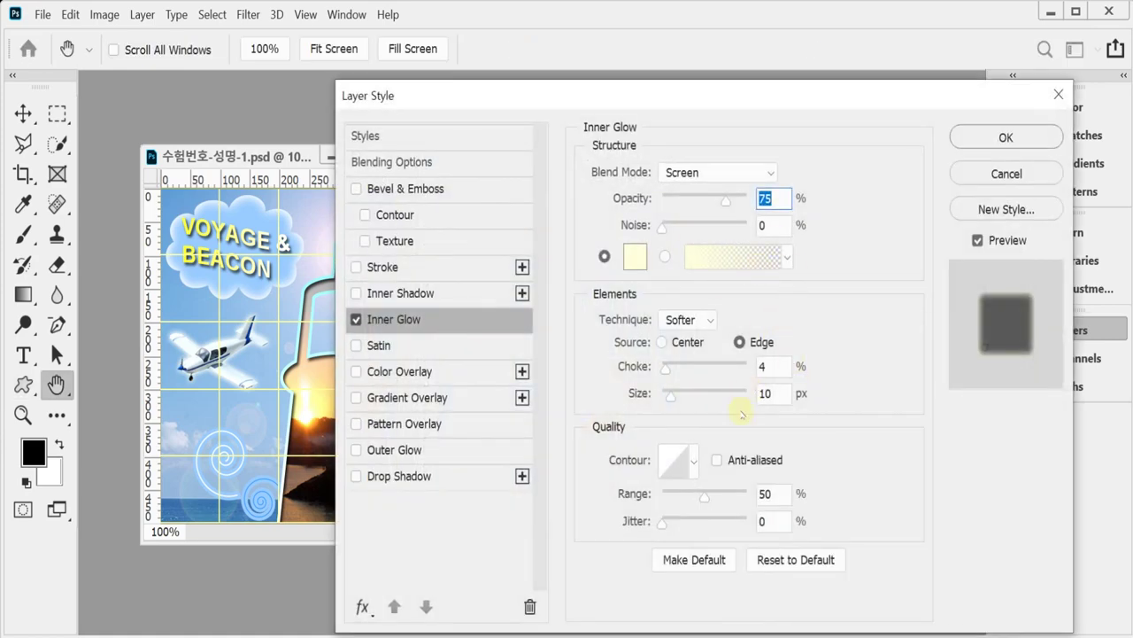
pyautogui.click(766, 393)
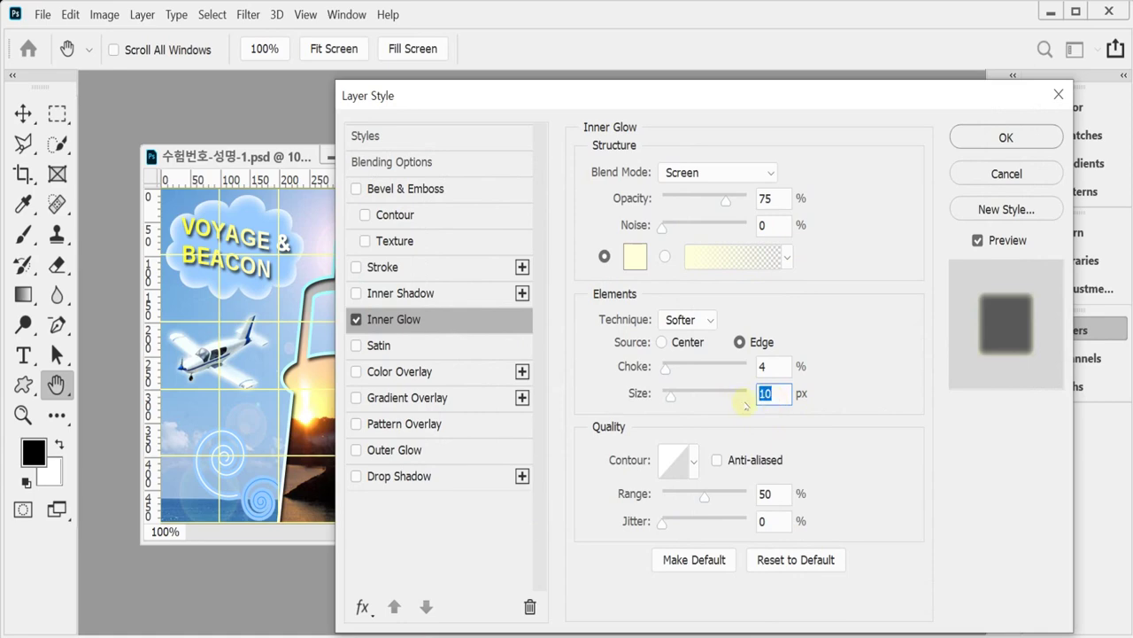
pyautogui.write('20')
pyautogui.click(770, 368)
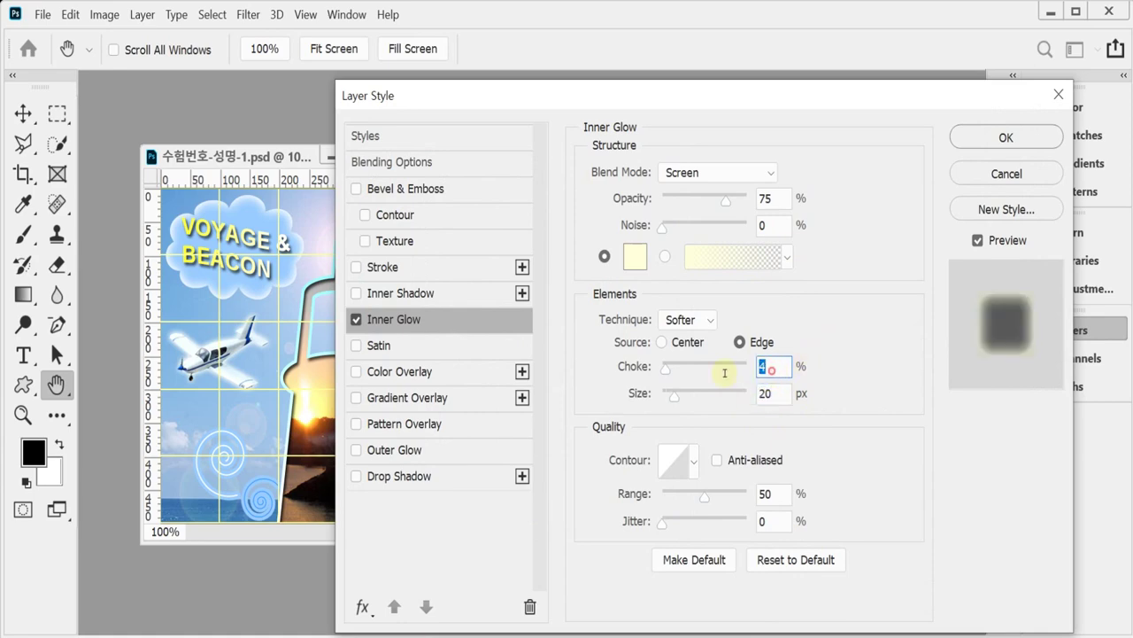
pyautogui.write('0u')
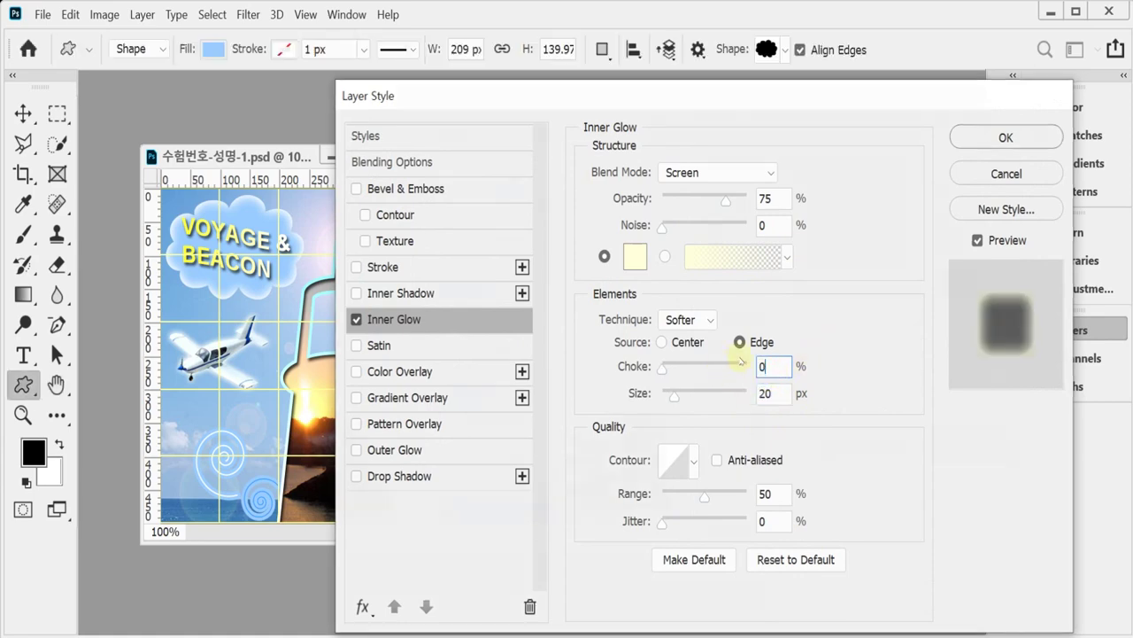
pyautogui.press('Return')
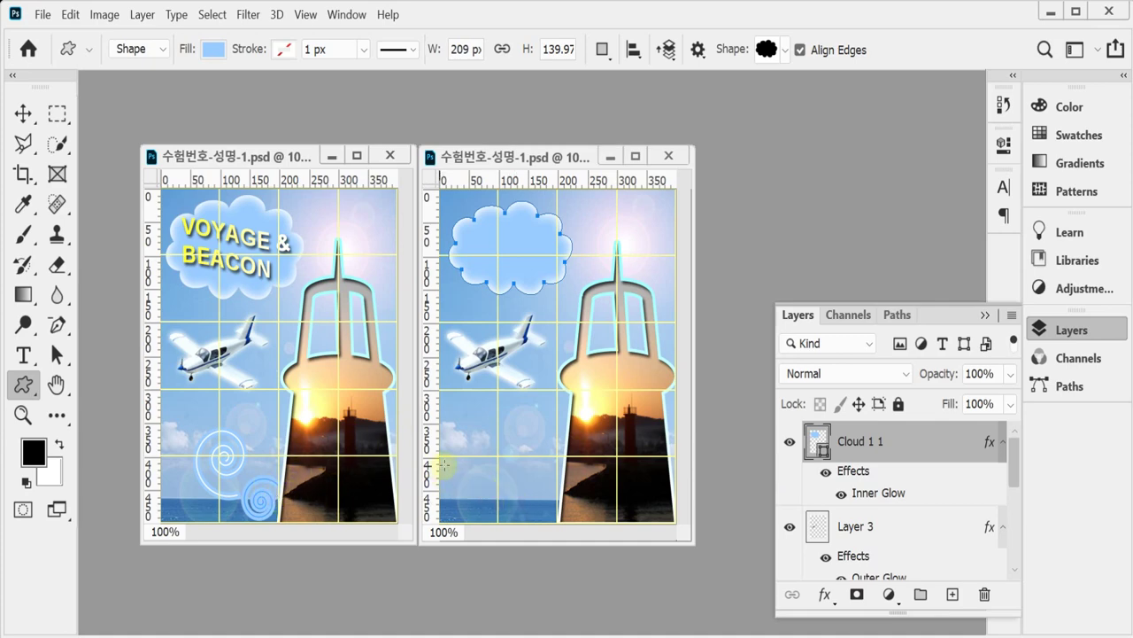
# - Make Layer 1, the sky background layer beneath the lighthouse path layer, the active layer
pyautogui.scroll(-1, 912, 511)
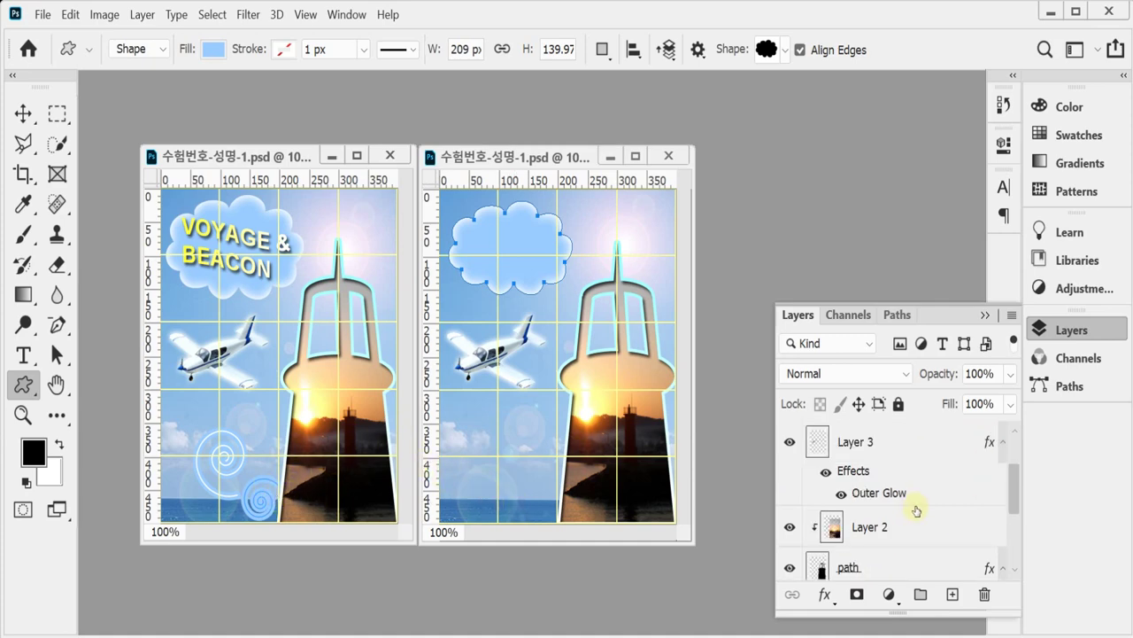
pyautogui.scroll(-3, 916, 511)
pyautogui.click(859, 530)
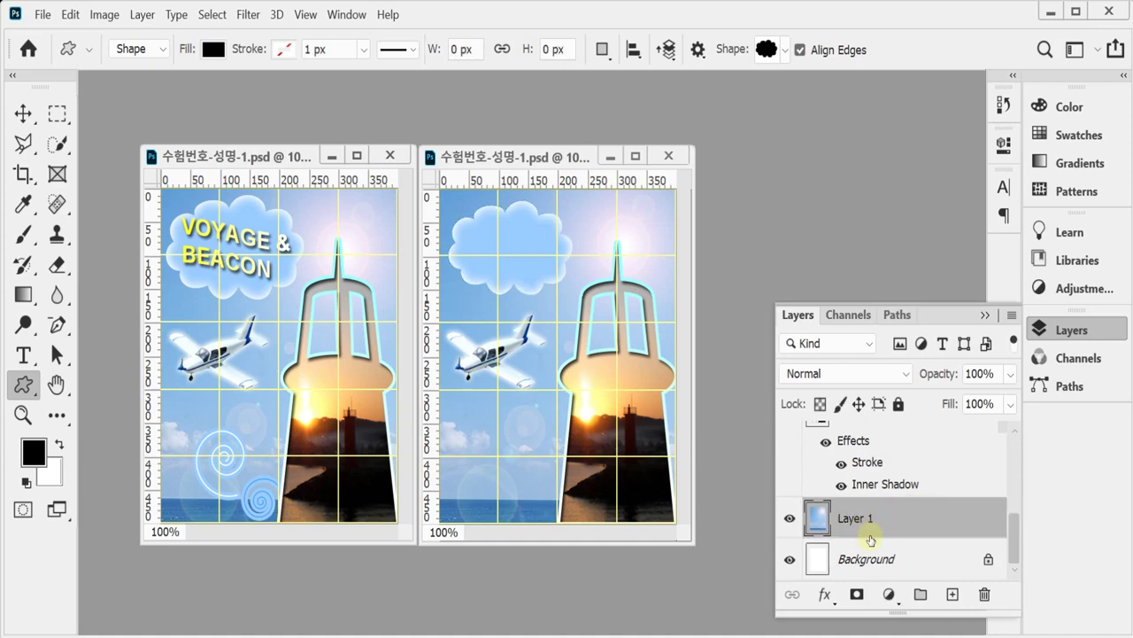
pyautogui.scroll(2, 888, 530)
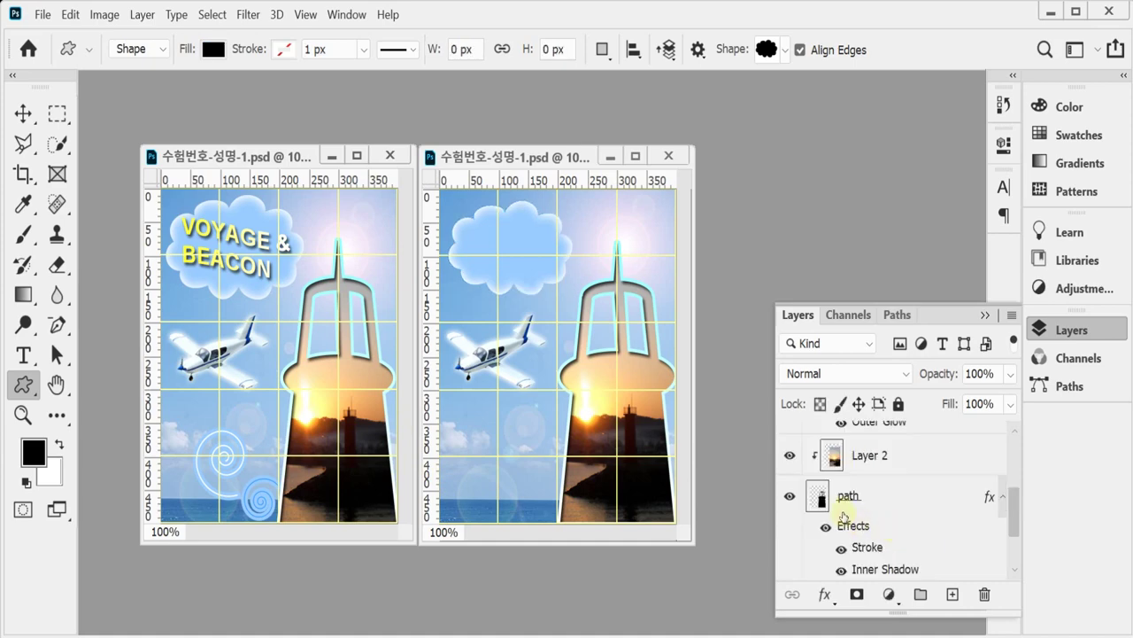
pyautogui.scroll(-2, 843, 505)
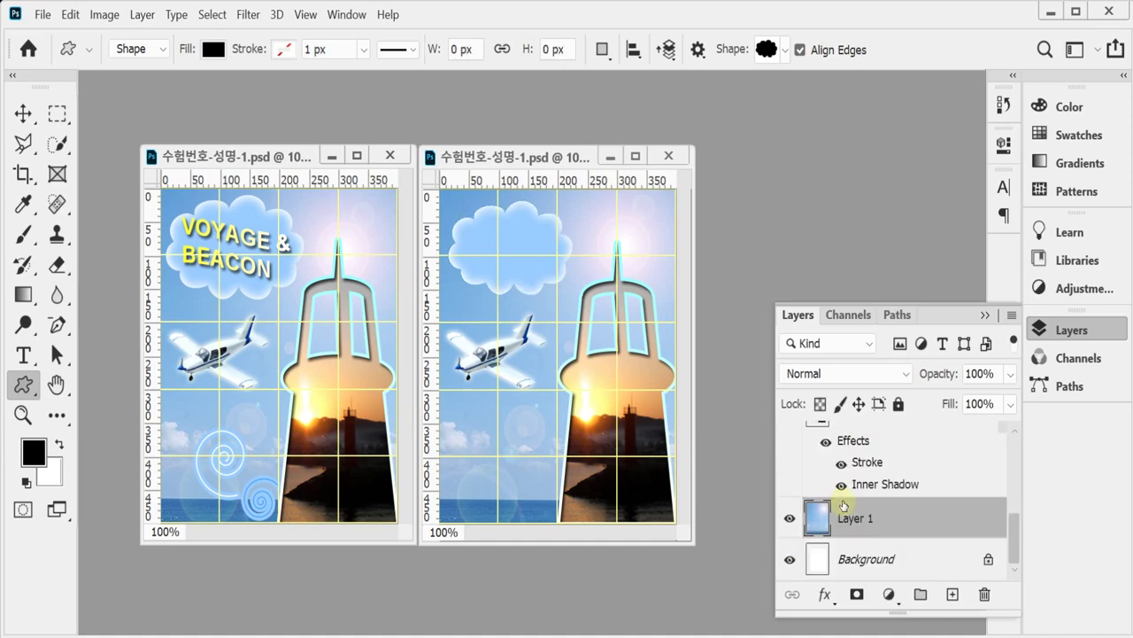
# - Choose the spiral from the Ornaments group as the custom shape to draw
pyautogui.click(786, 51)
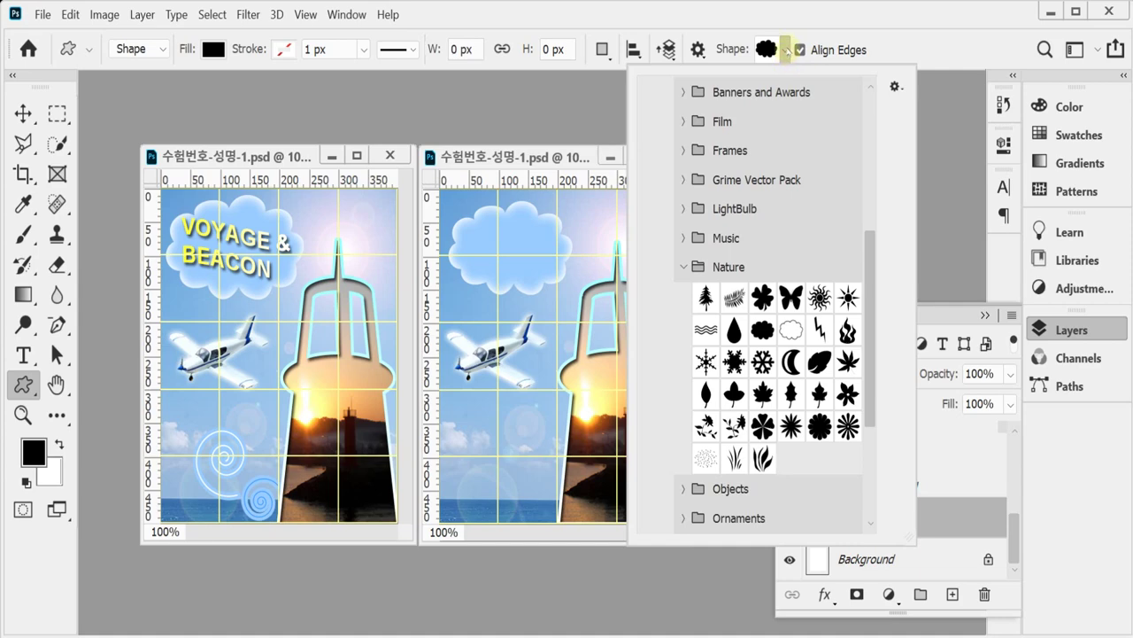
pyautogui.click(691, 266)
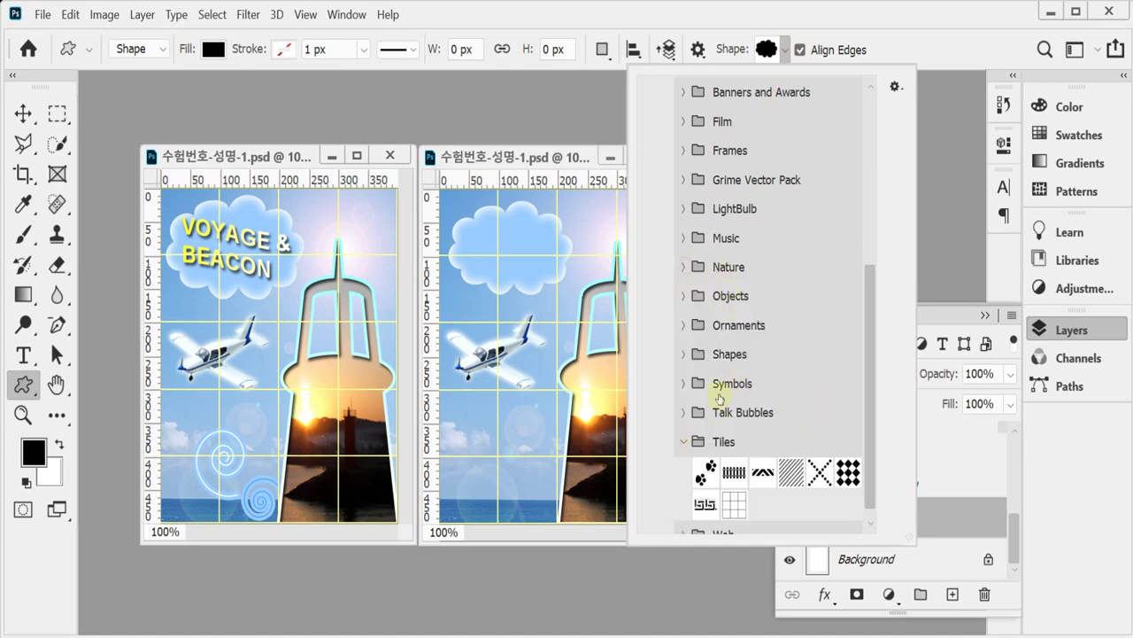
pyautogui.click(684, 325)
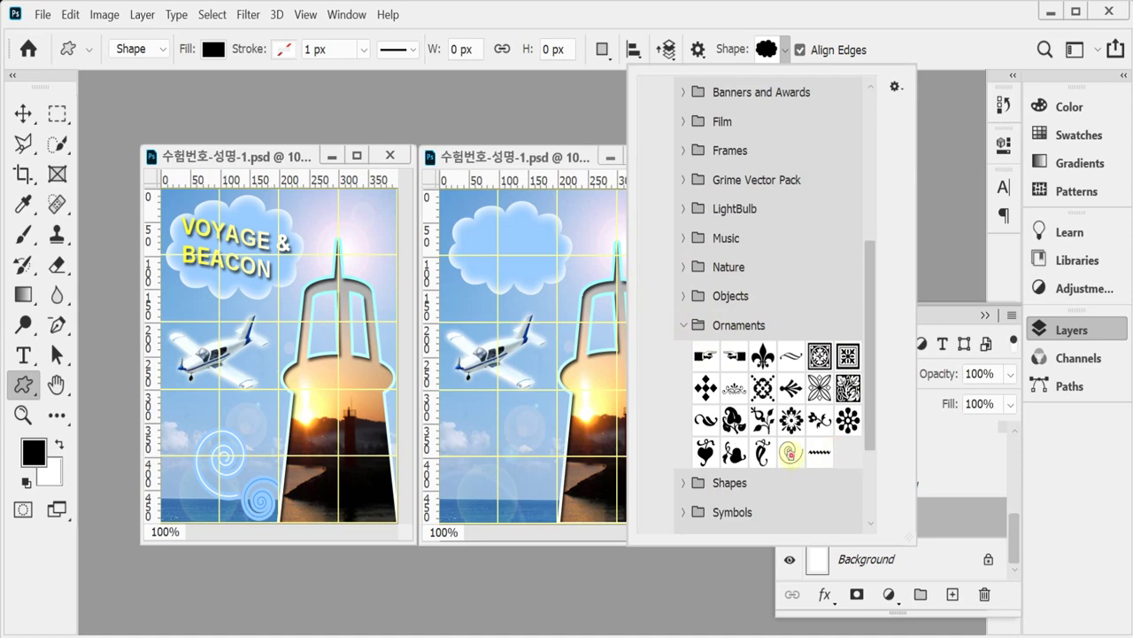
pyautogui.click(789, 453)
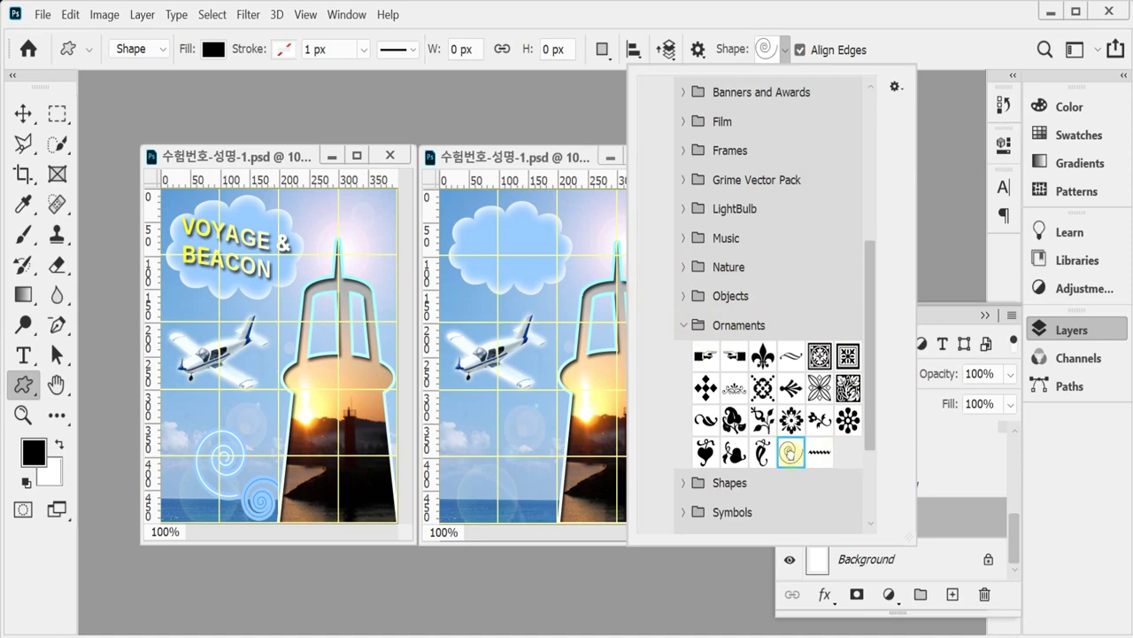
pyautogui.click(872, 23)
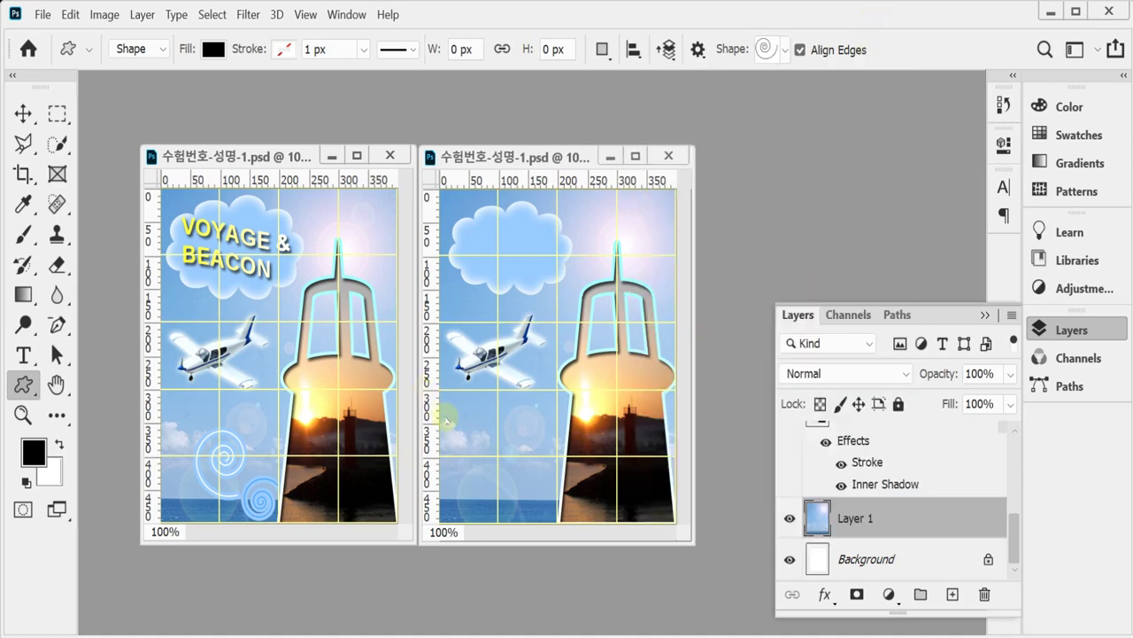
# - Draw a spiral about 124 x 102 px in the poster's lower-left area above the sea and fill it with near-white fefefe
pyautogui.moveTo(479, 431); pyautogui.dragTo(551, 499)
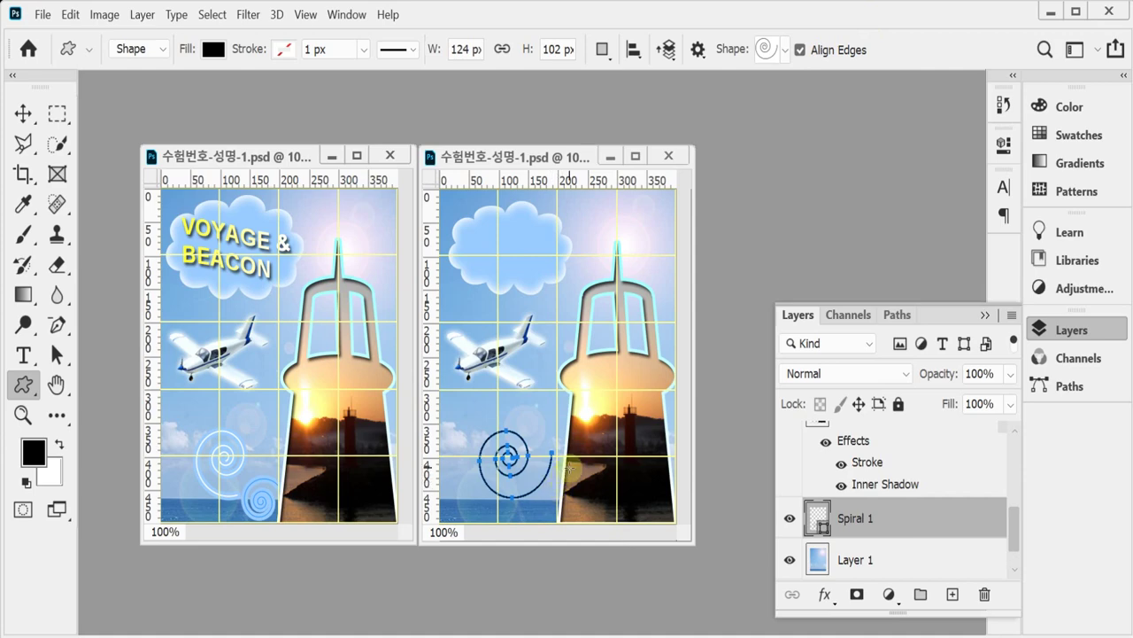
pyautogui.doubleClick(820, 517)
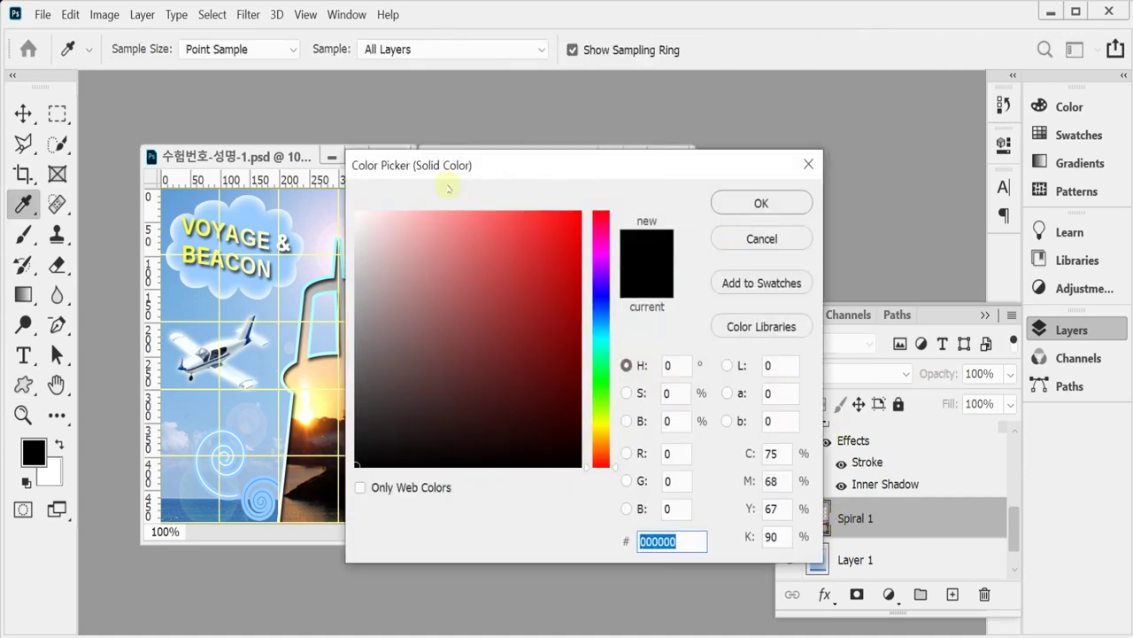
pyautogui.click(343, 212)
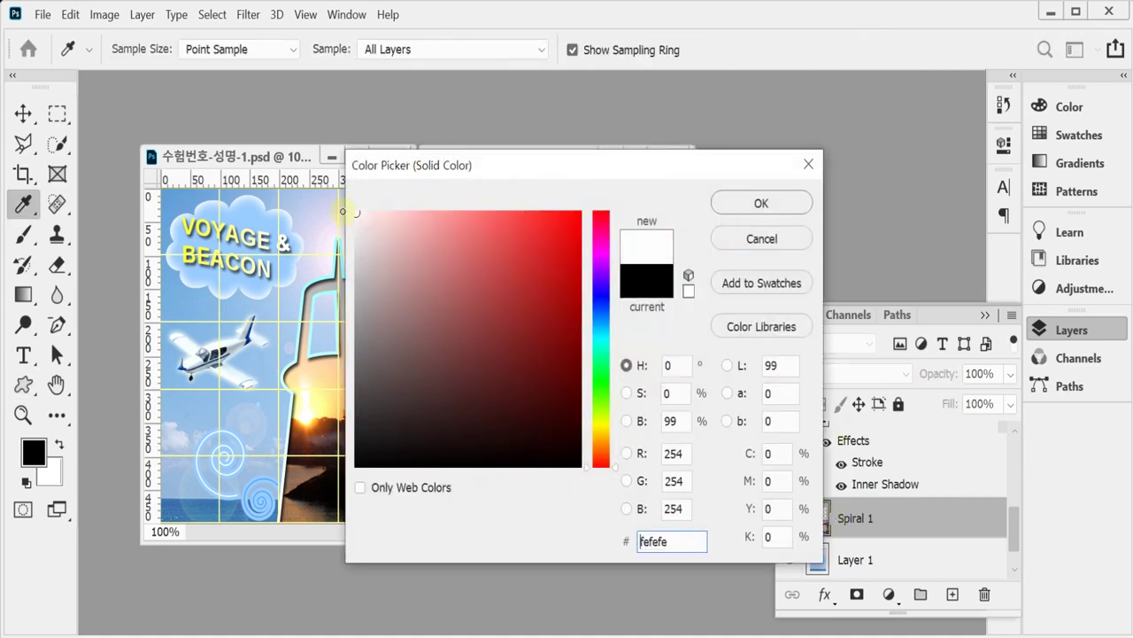
pyautogui.click(745, 203)
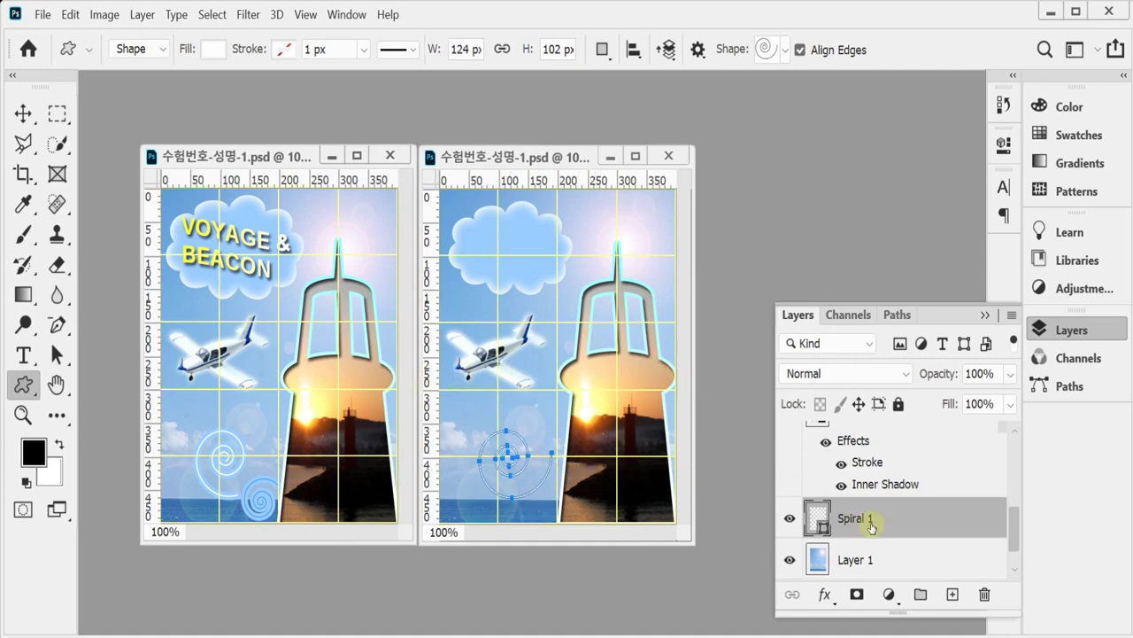
# - Add a 5 px outside Stroke to the spiral with a solid colour fill of 9cf
pyautogui.click(825, 594)
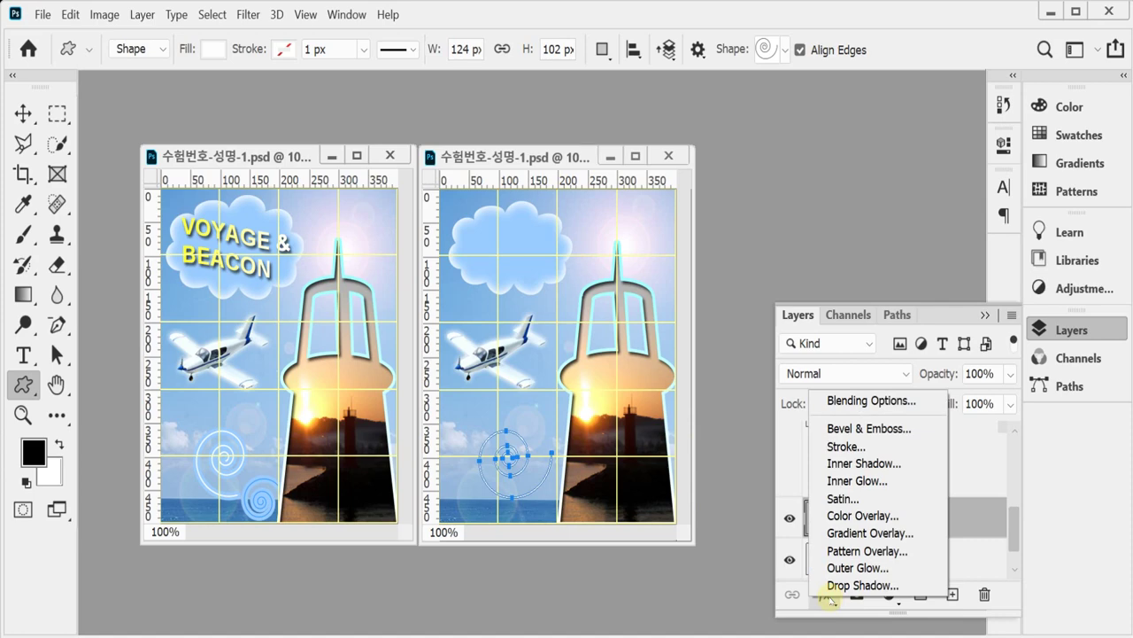
pyautogui.click(856, 447)
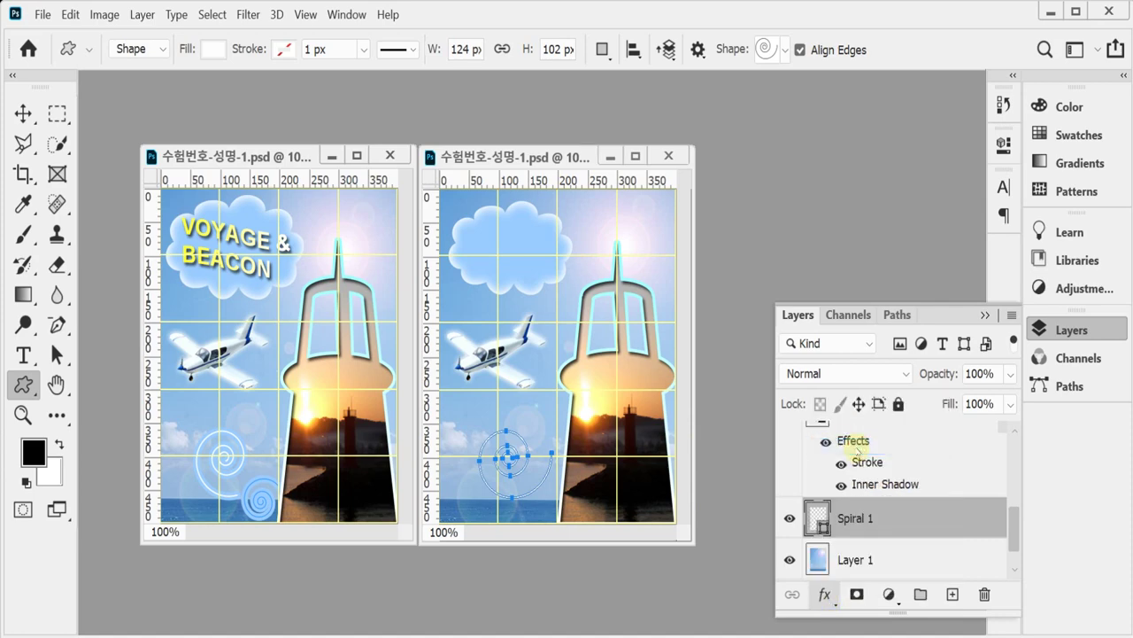
pyautogui.doubleClick(857, 450)
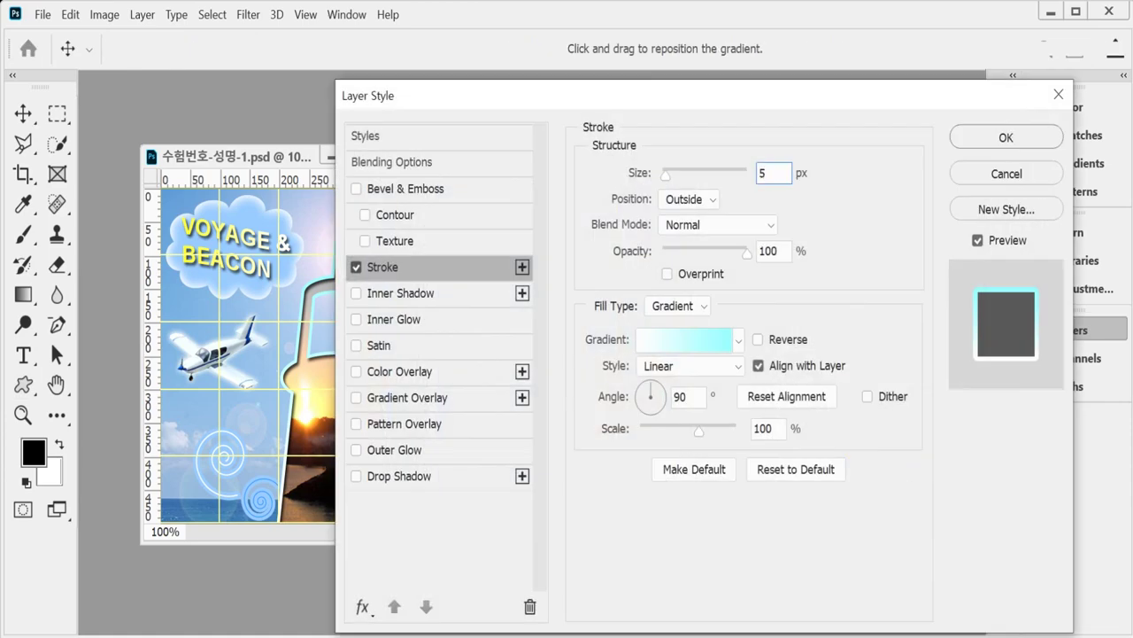
pyautogui.click(678, 306)
pyautogui.click(664, 324)
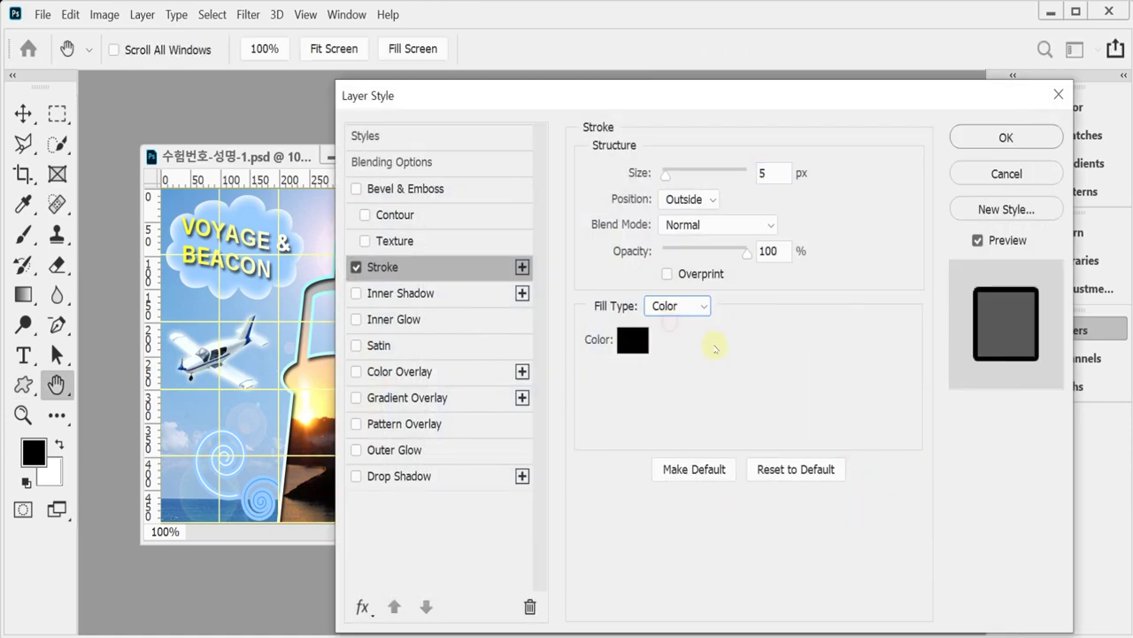
pyautogui.click(634, 340)
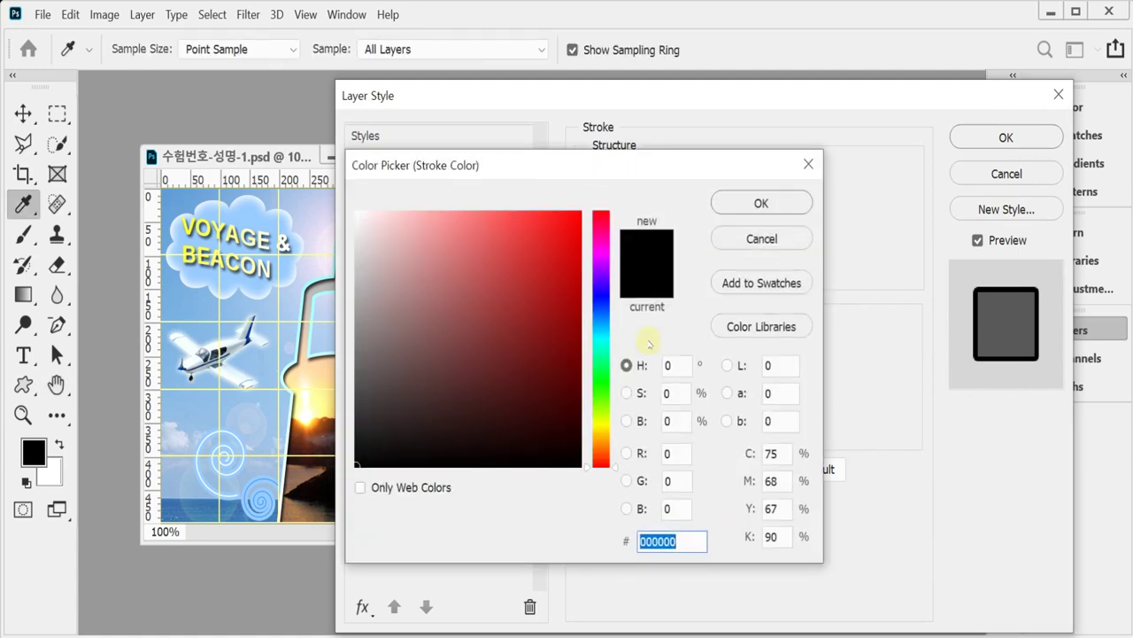
pyautogui.write('9')
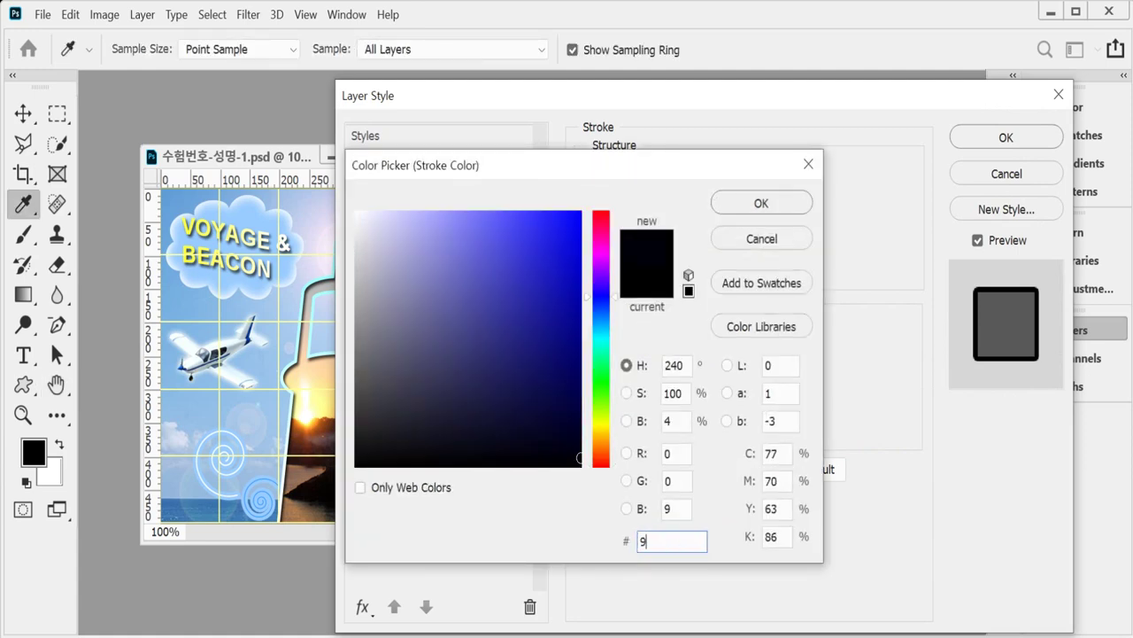
pyautogui.write('cf')
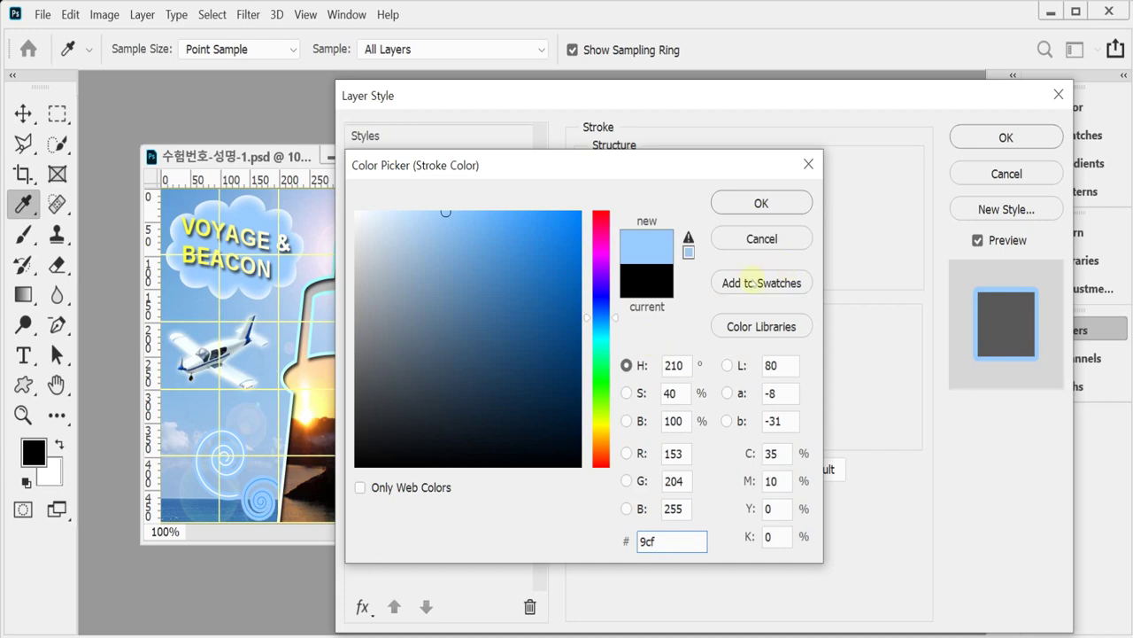
pyautogui.click(756, 205)
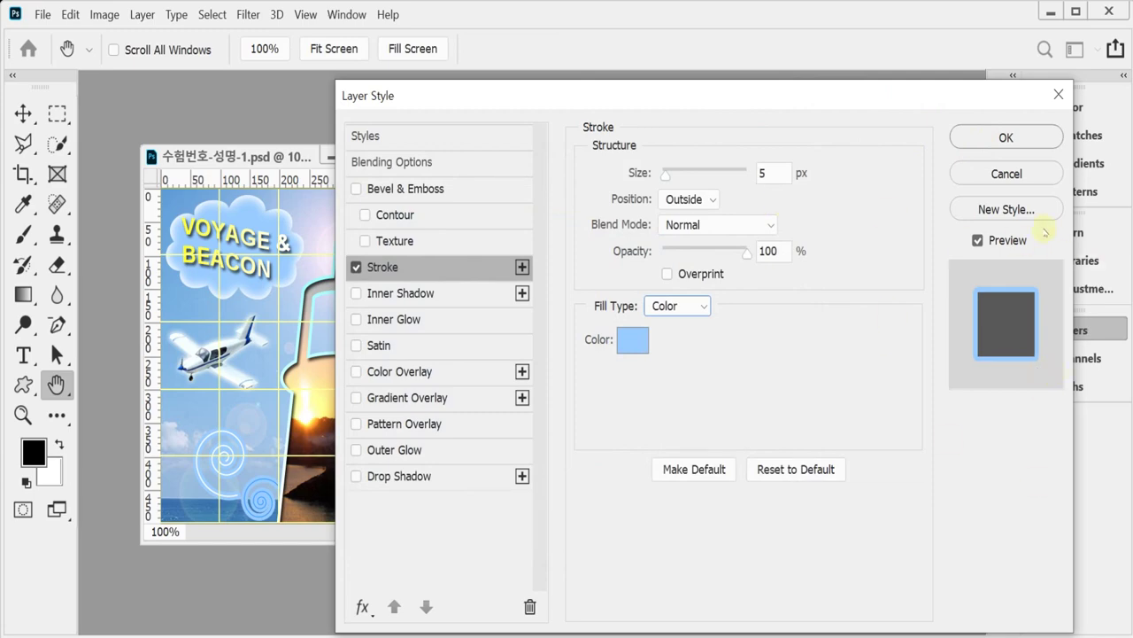
pyautogui.click(1006, 137)
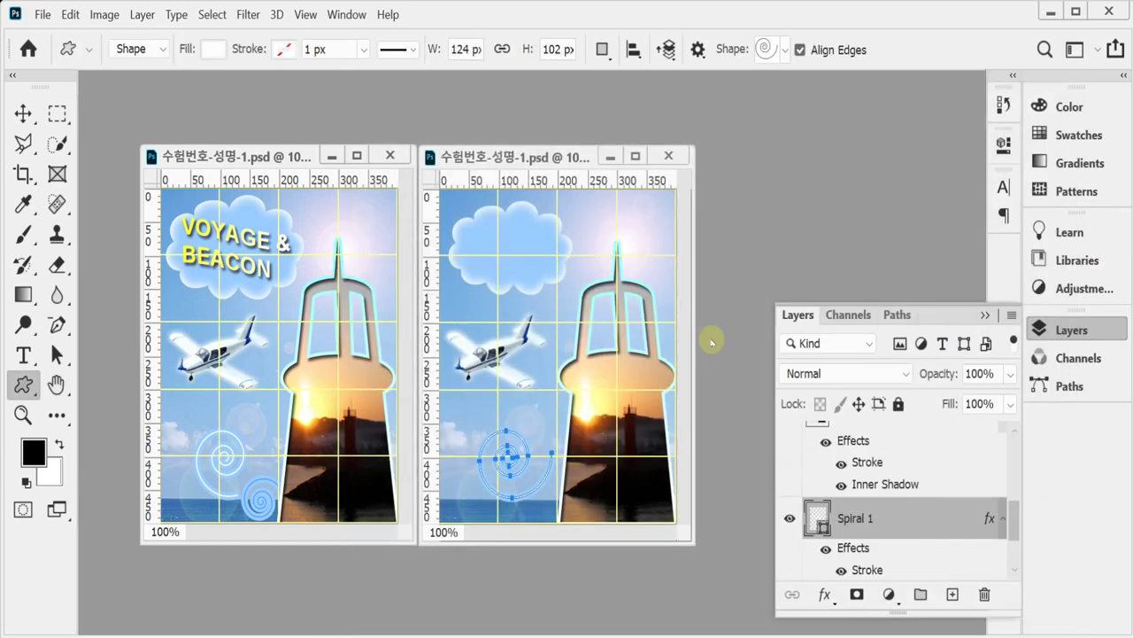
# - Transform the spiral by rotating it about 76° clockwise and scaling it to about 85%, keeping it left of the lighthouse
pyautogui.hotkey('ctrl', 't')
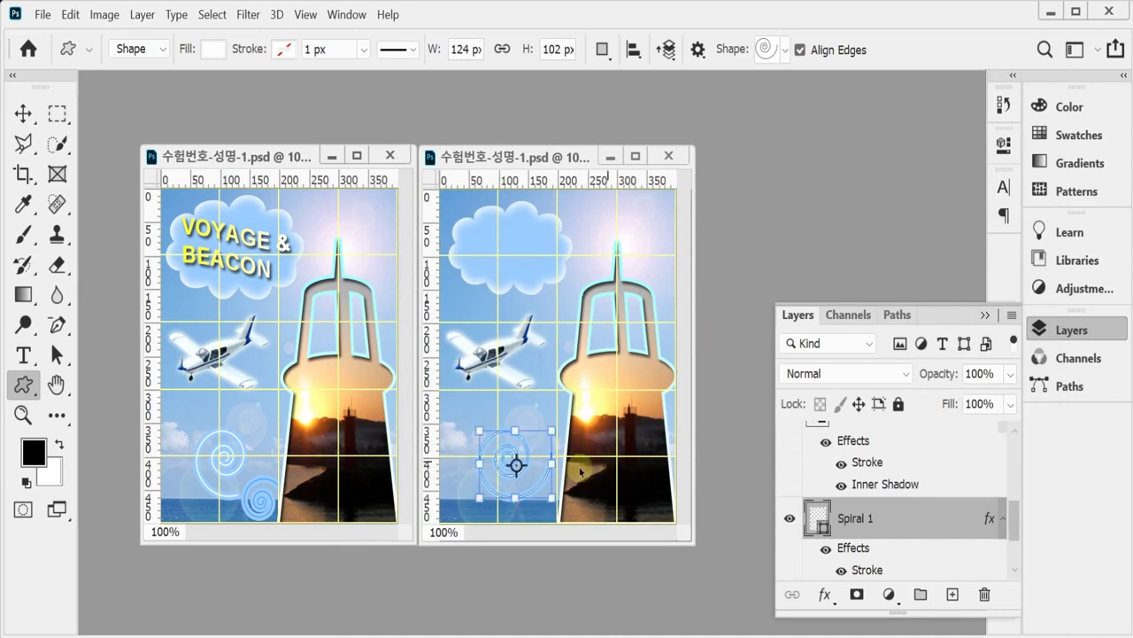
pyautogui.moveTo(565, 421); pyautogui.dragTo(557, 511)
pyautogui.moveTo(521, 459); pyautogui.dragTo(543, 432)
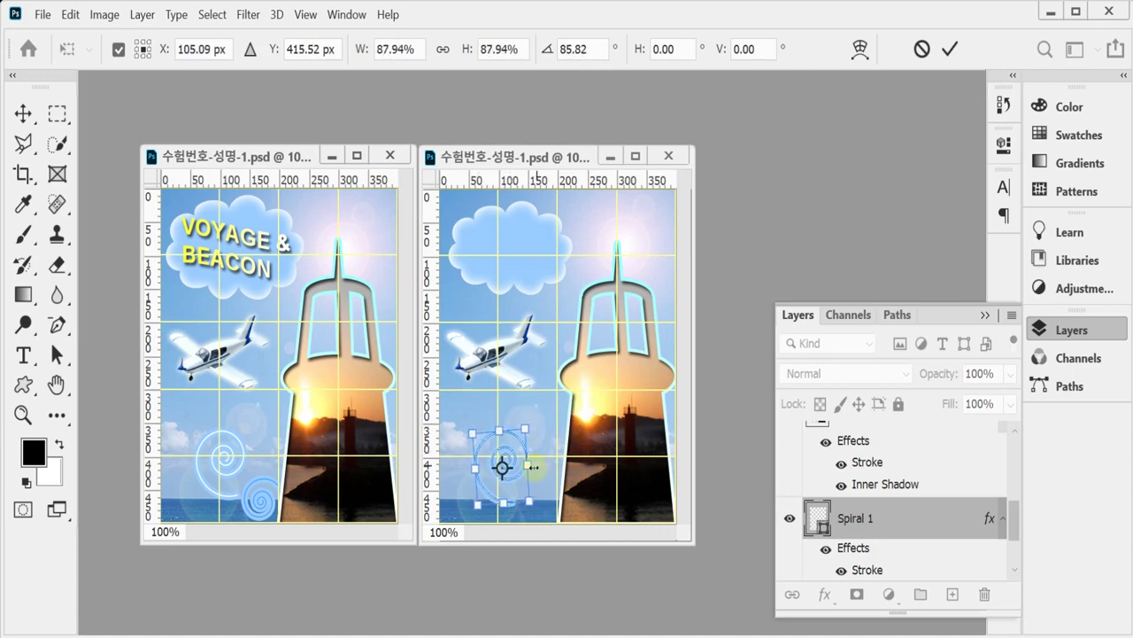
pyautogui.moveTo(531, 504); pyautogui.dragTo(514, 483)
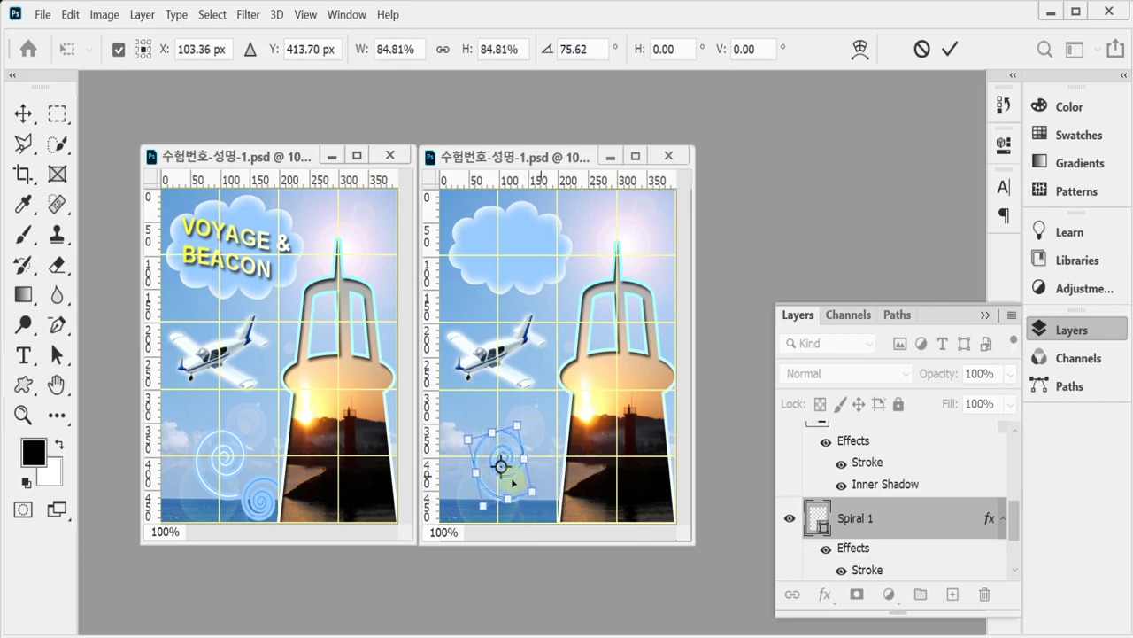
pyautogui.press('Return')
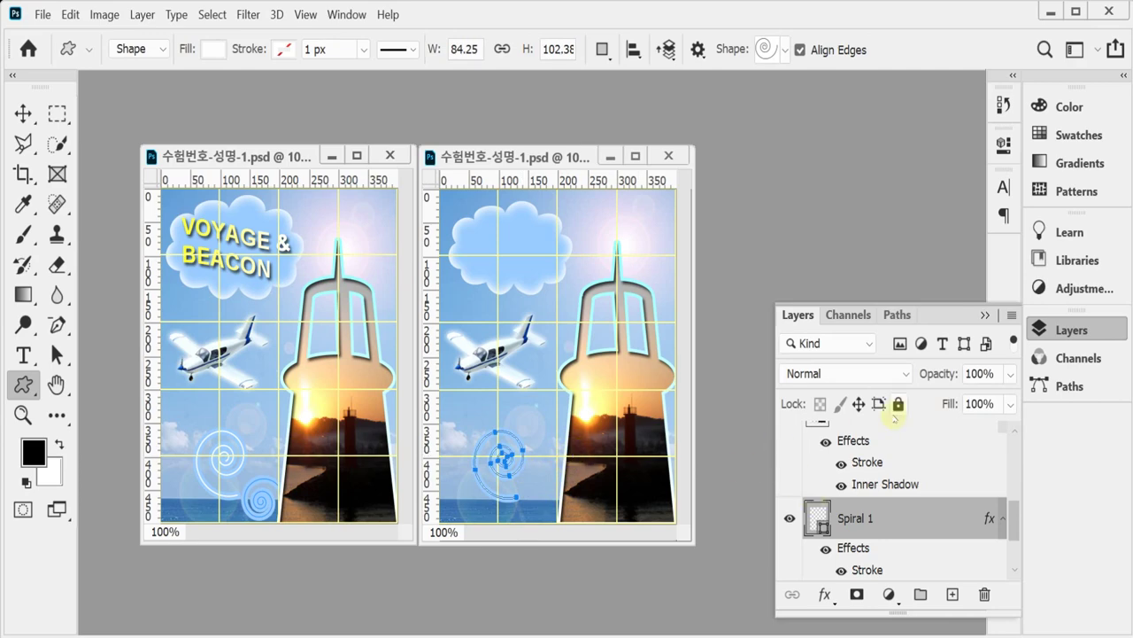
# - Duplicate the spiral, move the copy down beside the lighthouse base, flip it vertically, scale it to about 69% and rotate it about 20°
pyautogui.hotkey('ctrl', 'j')
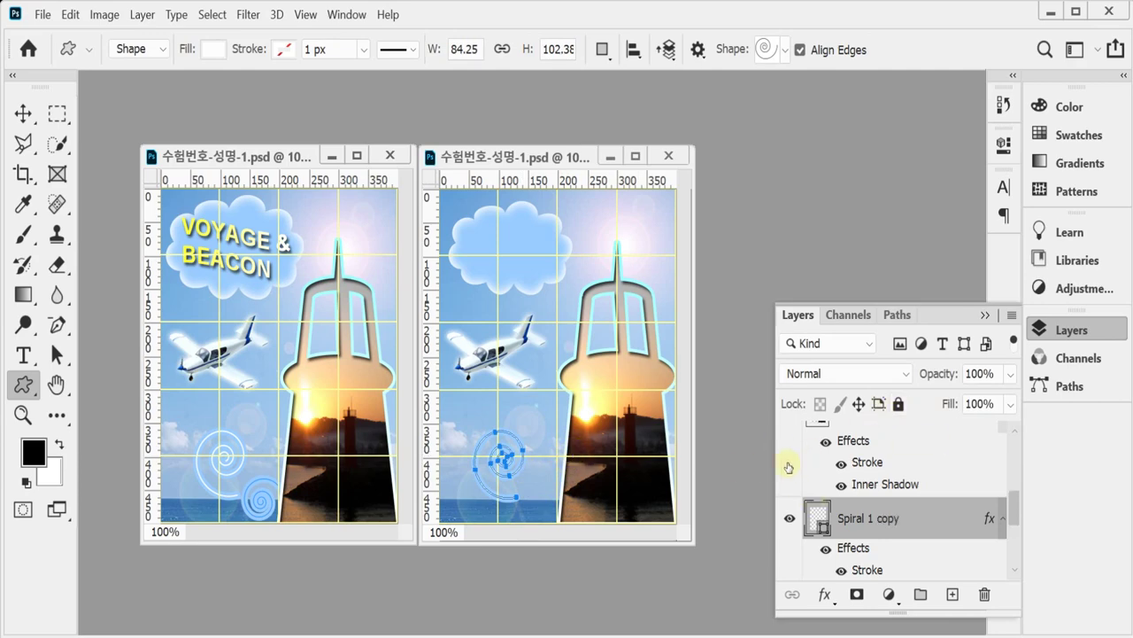
pyautogui.hotkey('ctrl', 't')
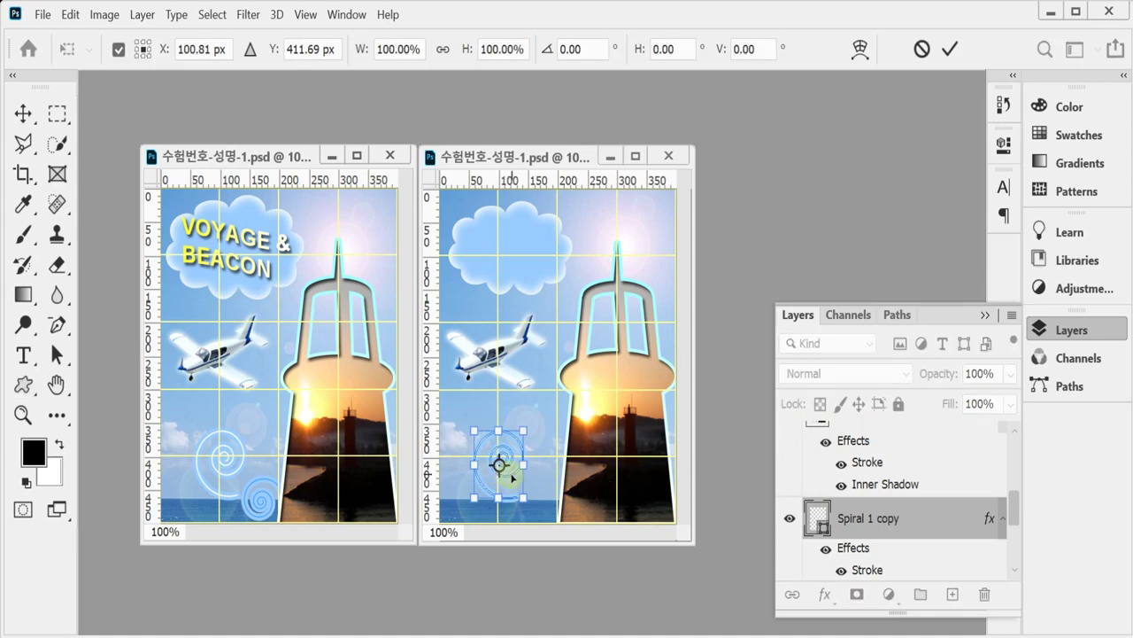
pyautogui.moveTo(514, 478); pyautogui.dragTo(560, 501)
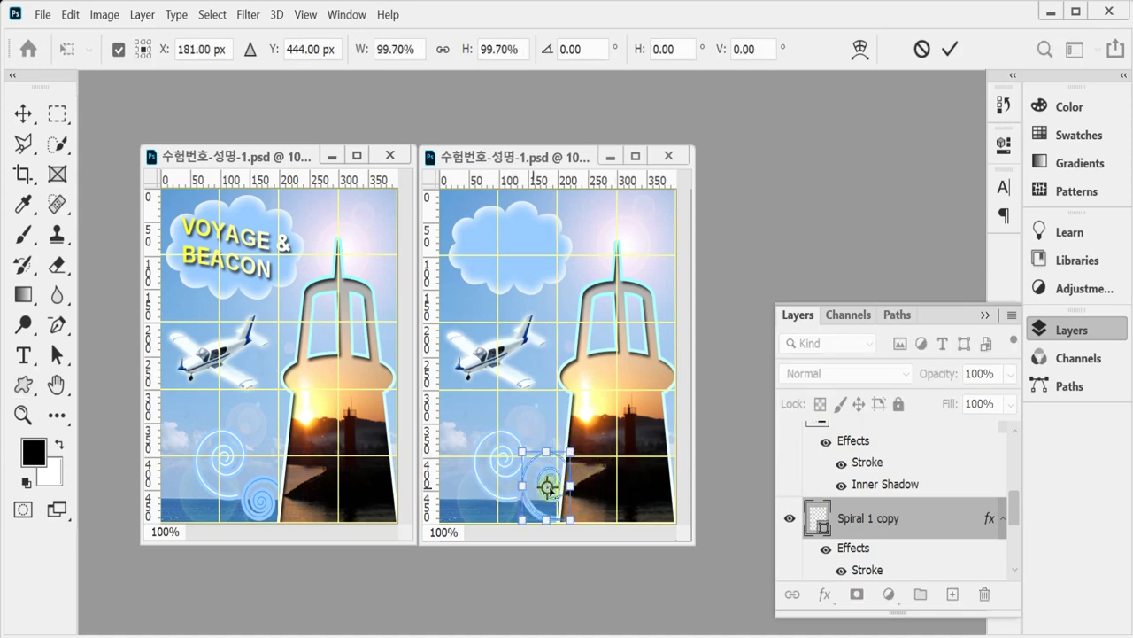
pyautogui.rightClick(521, 485)
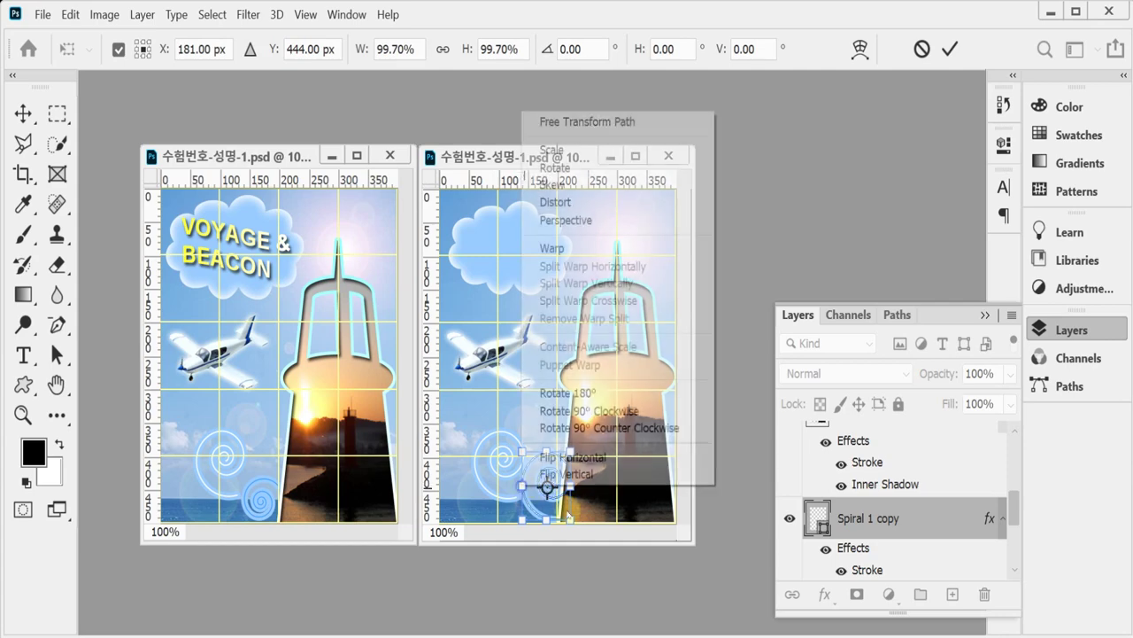
pyautogui.click(602, 475)
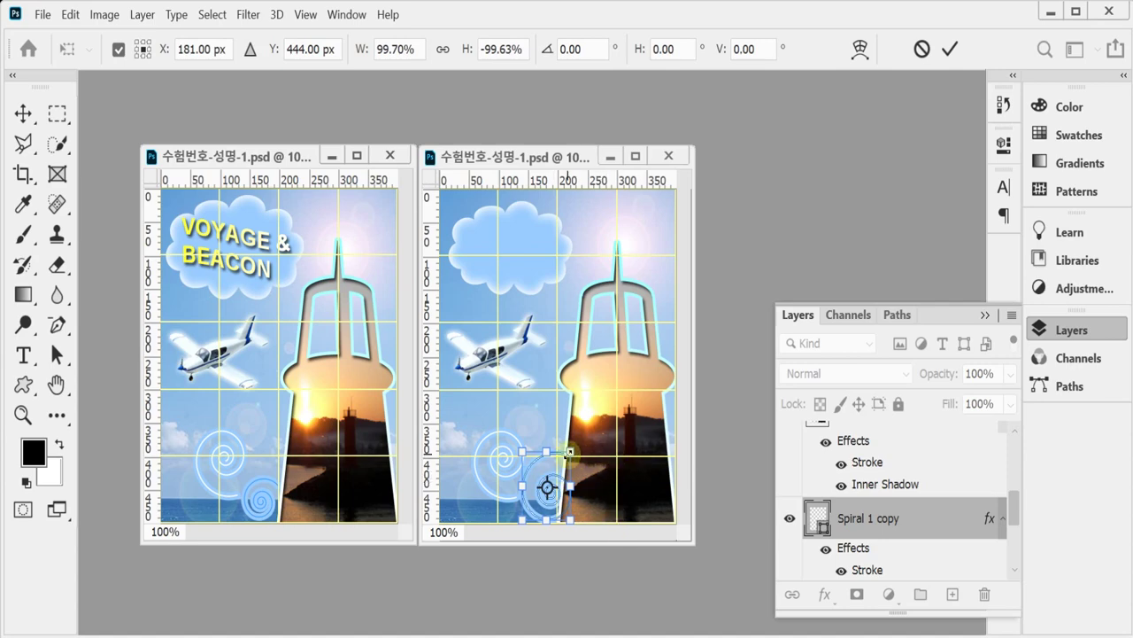
pyautogui.moveTo(570, 452); pyautogui.dragTo(538, 468)
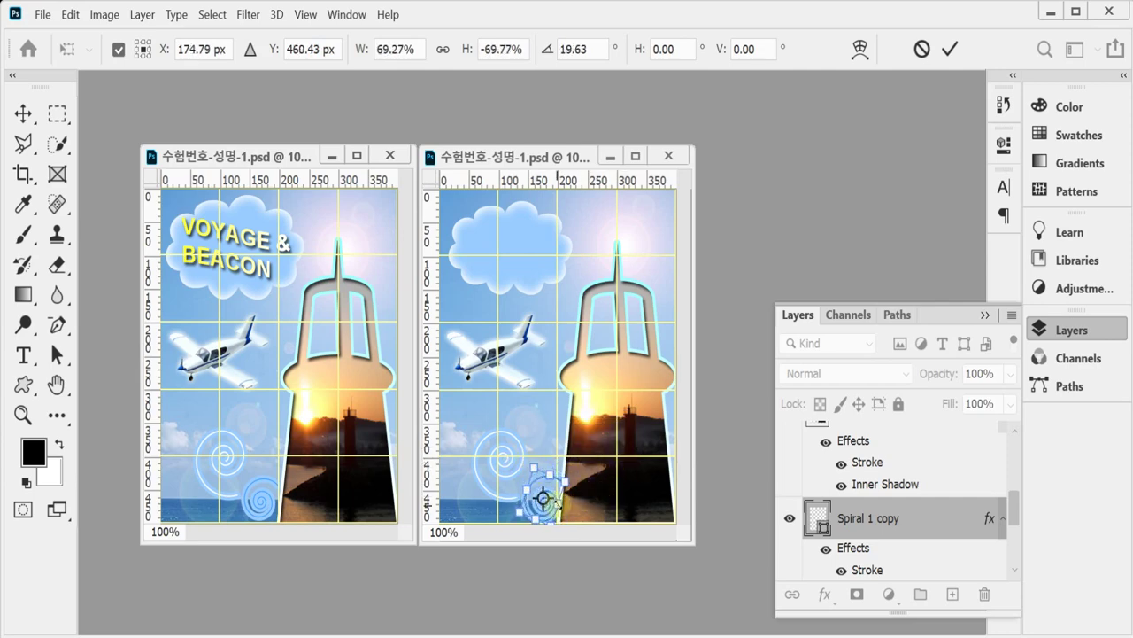
pyautogui.press('Return')
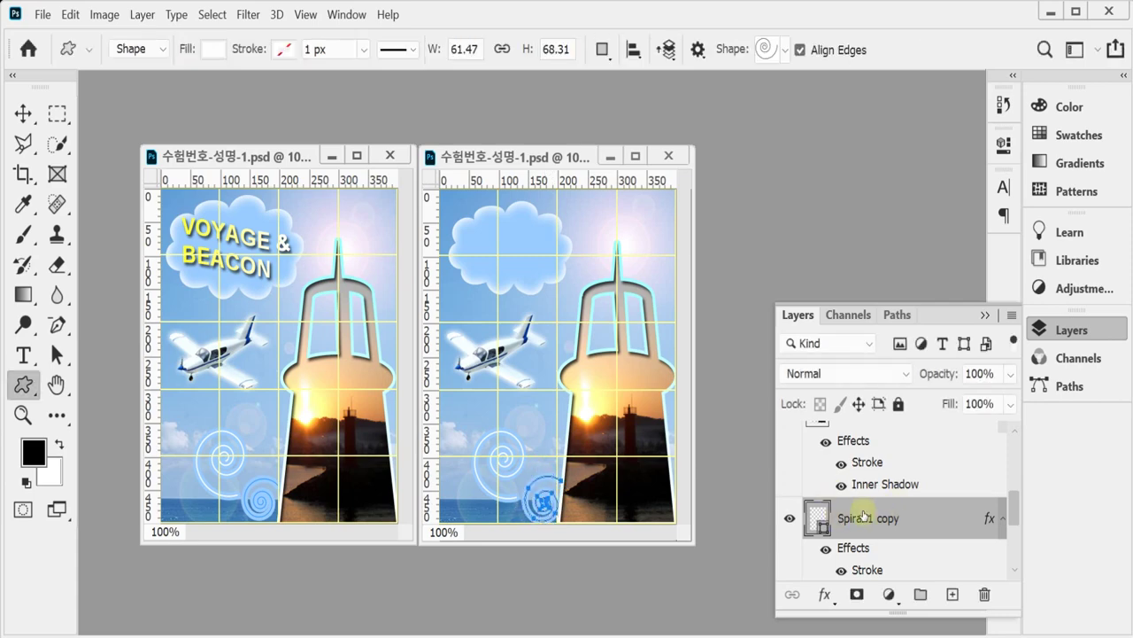
# - Set the fill colour of the smaller spiral copy to 3399ff
pyautogui.doubleClick(814, 507)
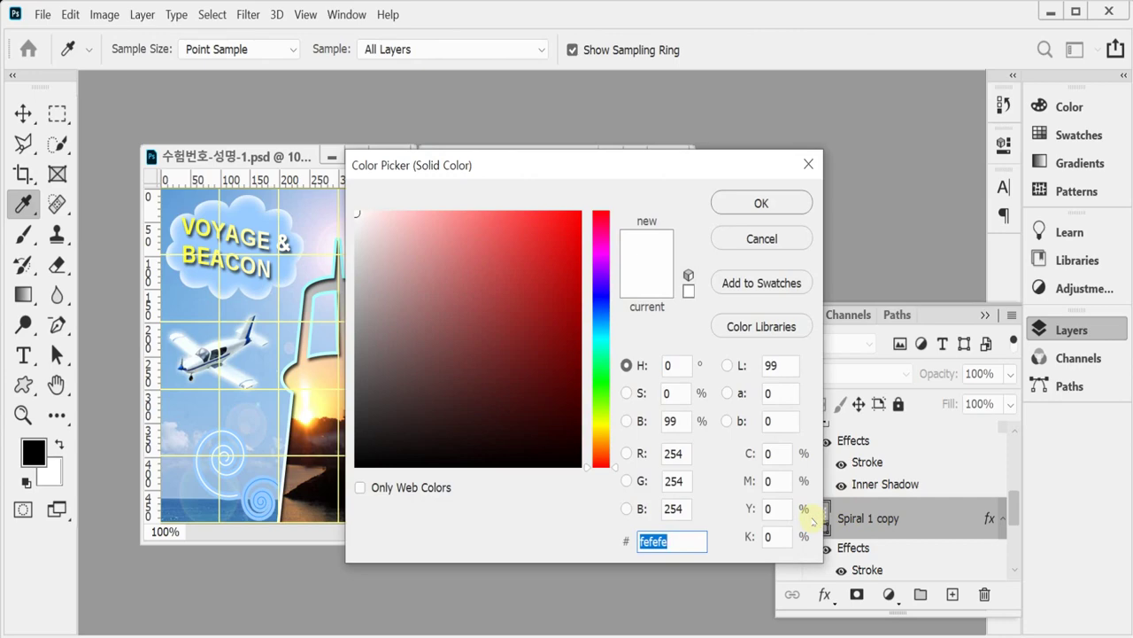
pyautogui.write('3399ff')
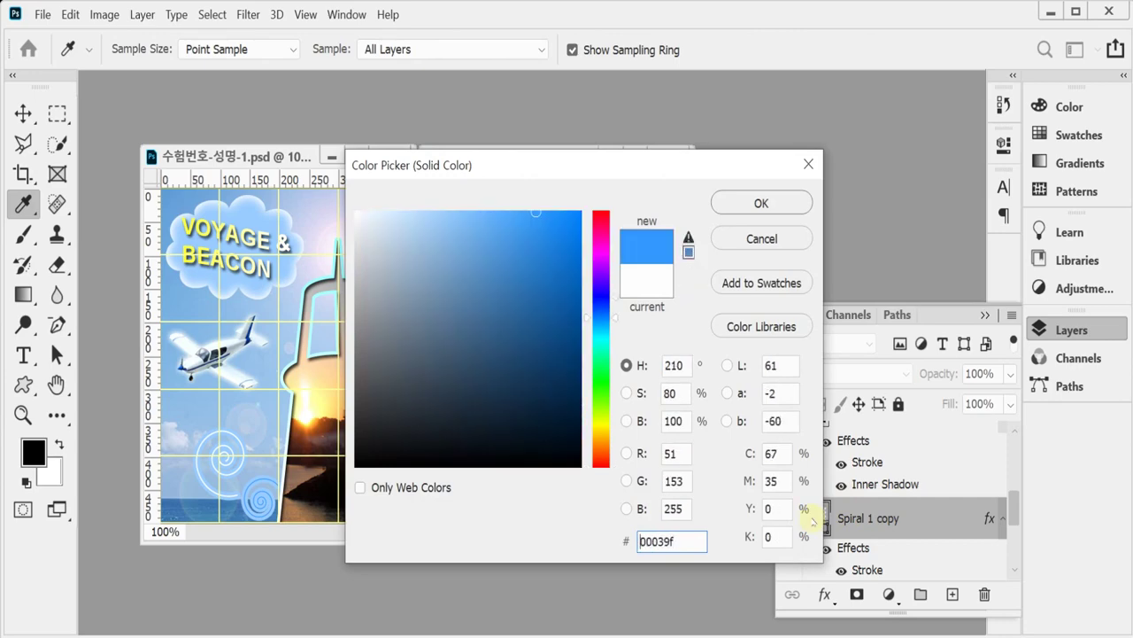
pyautogui.press('Return')
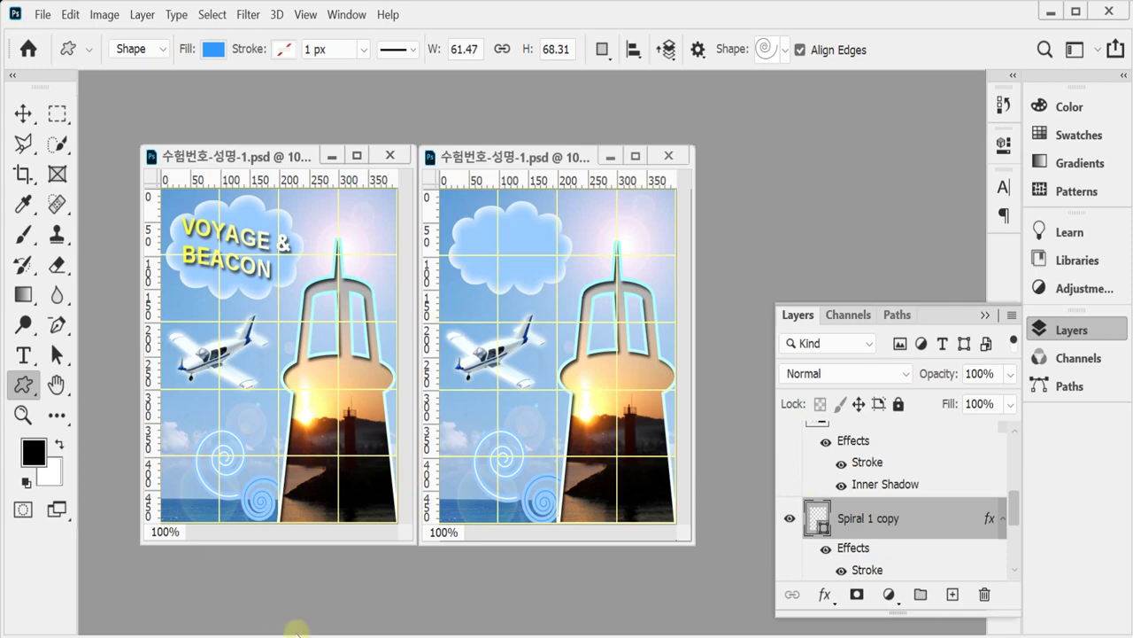
# - Using the Horizontal Type tool, pick up the sample title's formatting: Arial Bold, 35 pt, Sharp, orange
pyautogui.click(23, 354)
pyautogui.rightClick(23, 354)
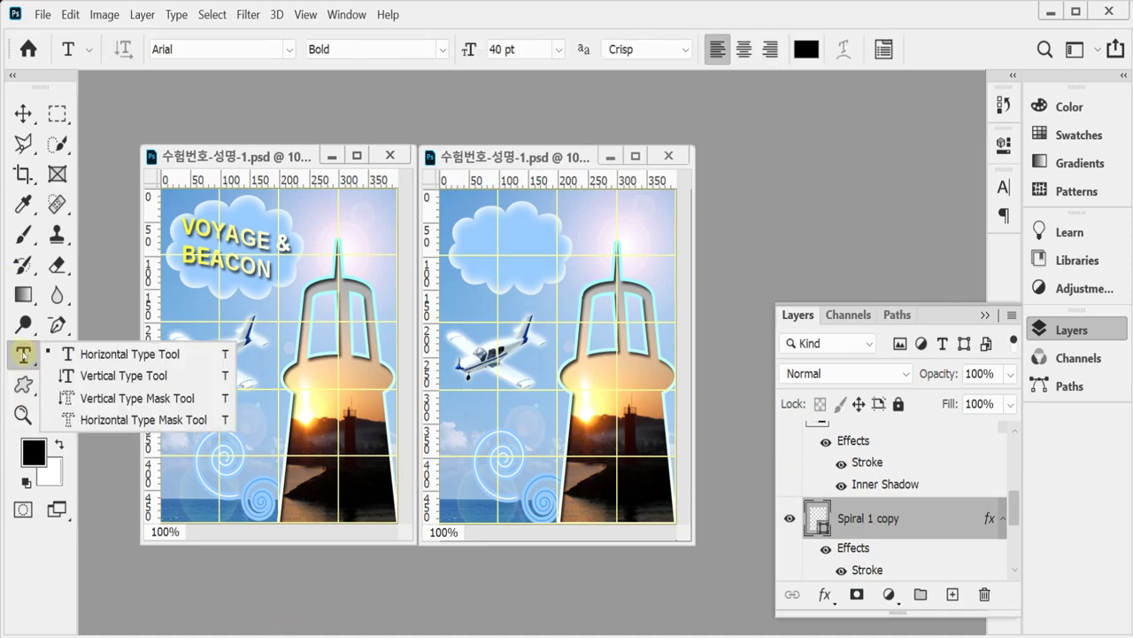
pyautogui.click(88, 355)
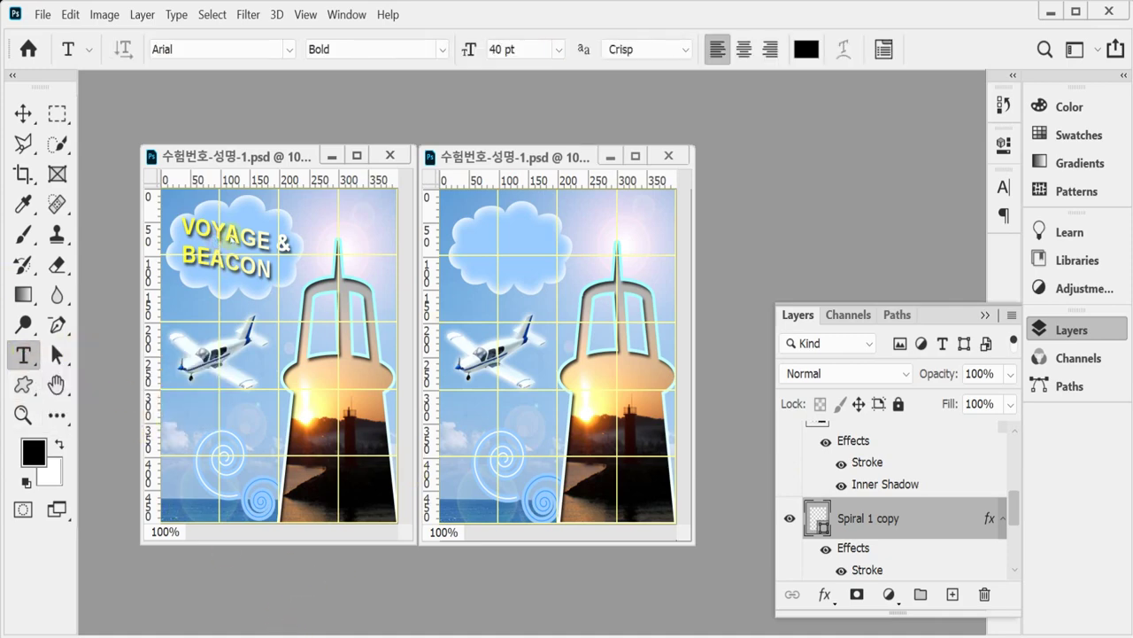
pyautogui.click(228, 235)
pyautogui.hotkey('ctrl', 'a')
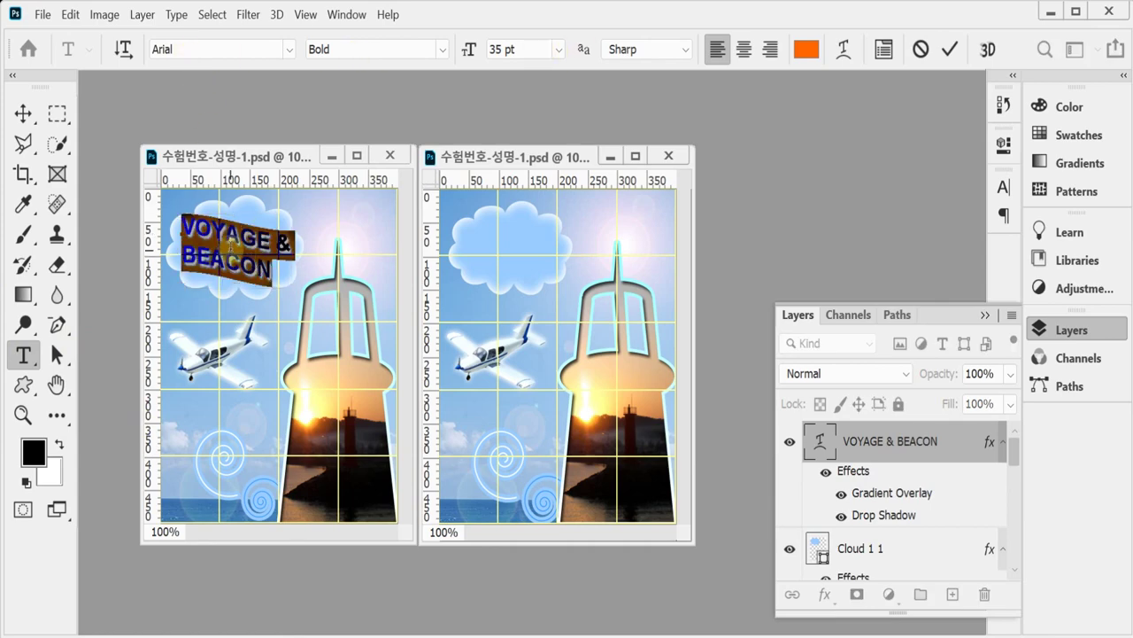
pyautogui.hotkey('ctrl', 'Return')
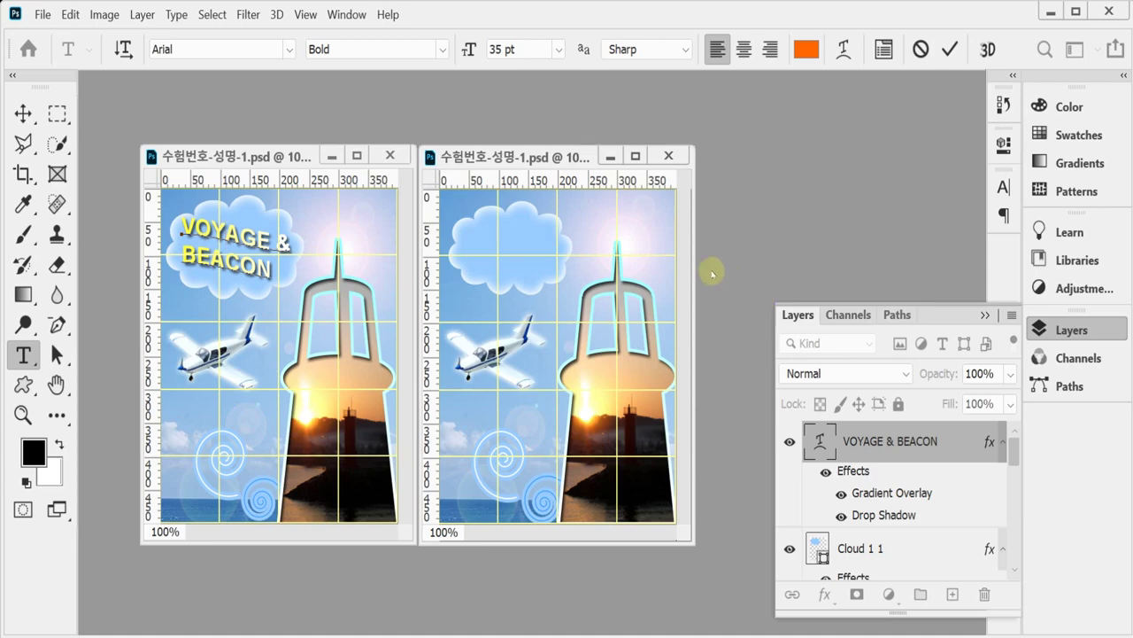
pyautogui.click(739, 245)
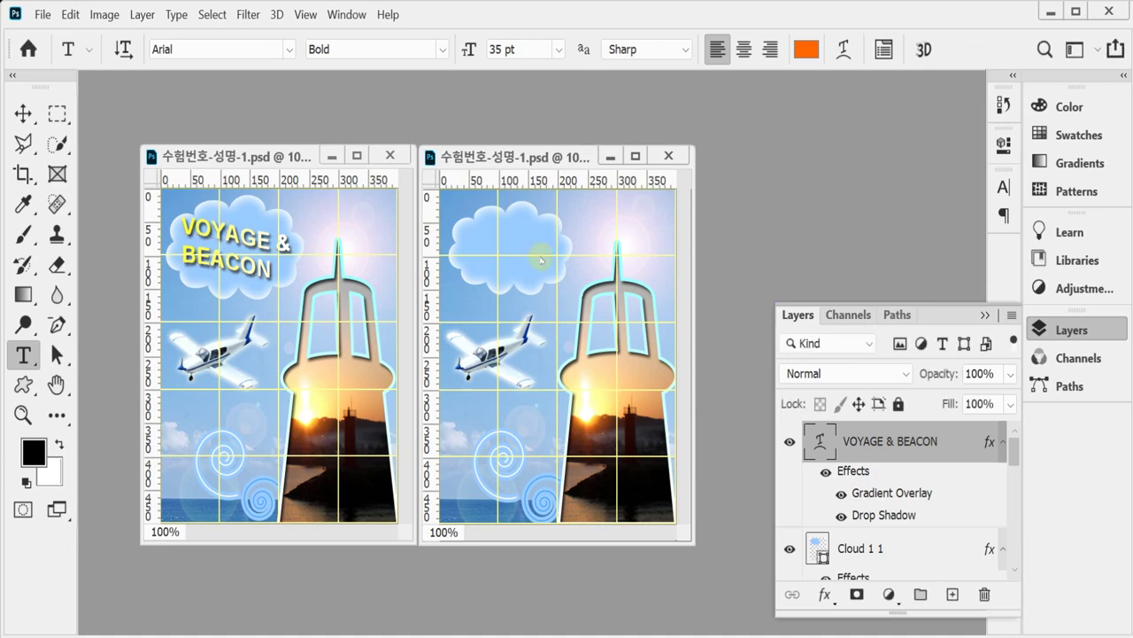
# - Add the horizontal text VOYAGE & BEACON in two lines over the cloud in the working document, in orange Arial Bold 35 pt
pyautogui.click(466, 245)
pyautogui.click(465, 239)
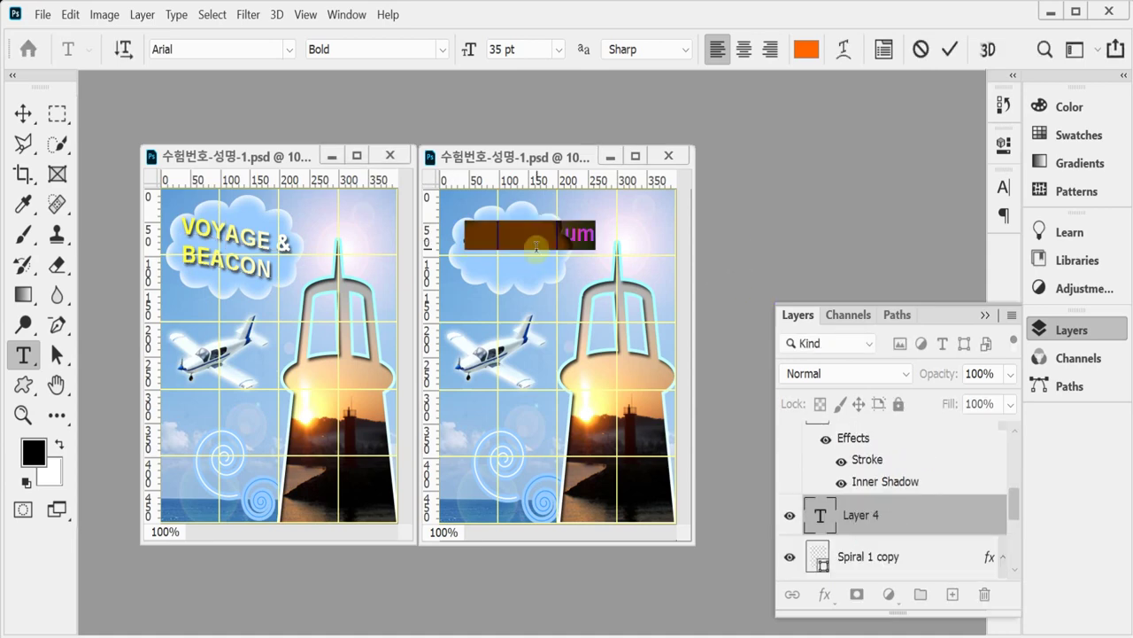
pyautogui.press('BackSpace')
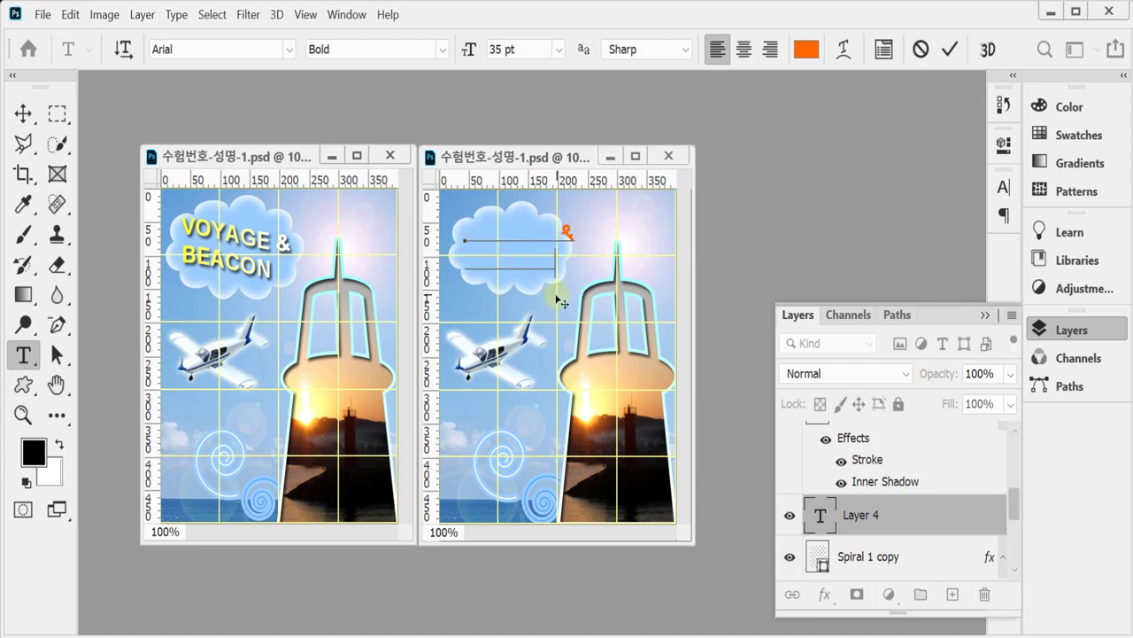
# - Move the title text layer above the cloud layer and shift the text slightly down and left within the cloud
pyautogui.click(886, 520)
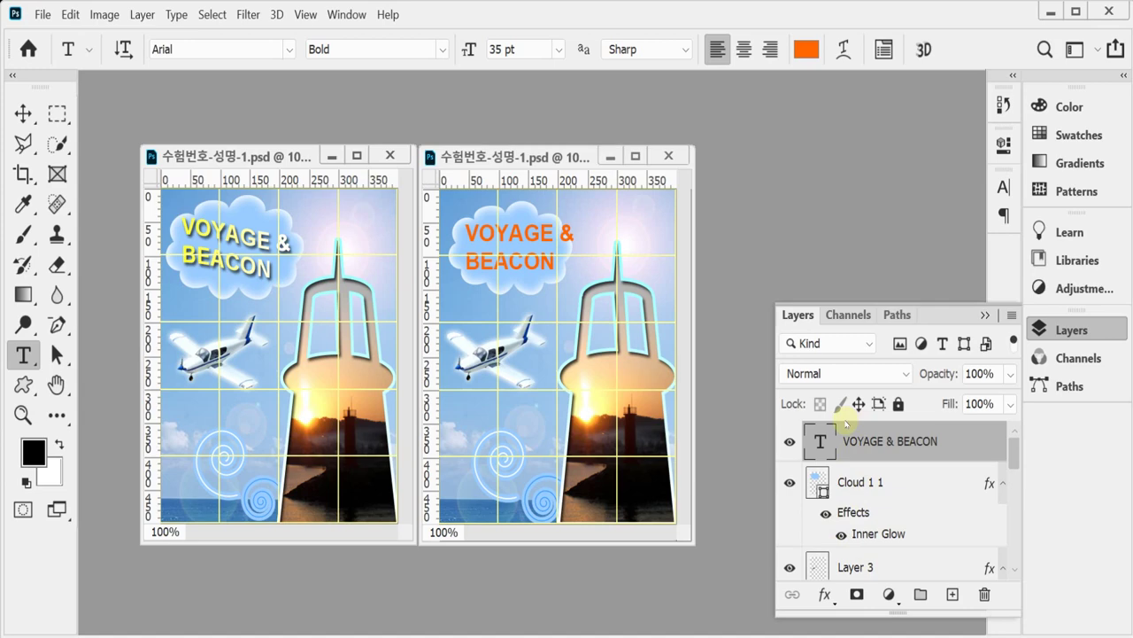
pyautogui.click(523, 235)
pyautogui.moveTo(556, 331); pyautogui.dragTo(547, 328)
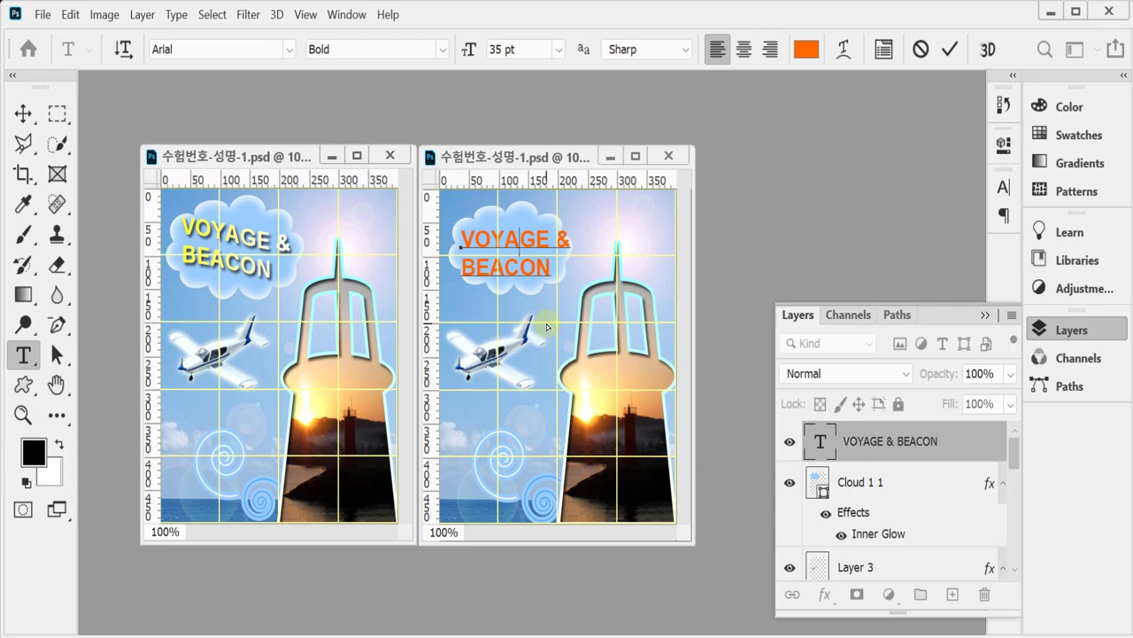
# - Warp the title text with the horizontal Rise style and a Bend of -15%
pyautogui.click(844, 48)
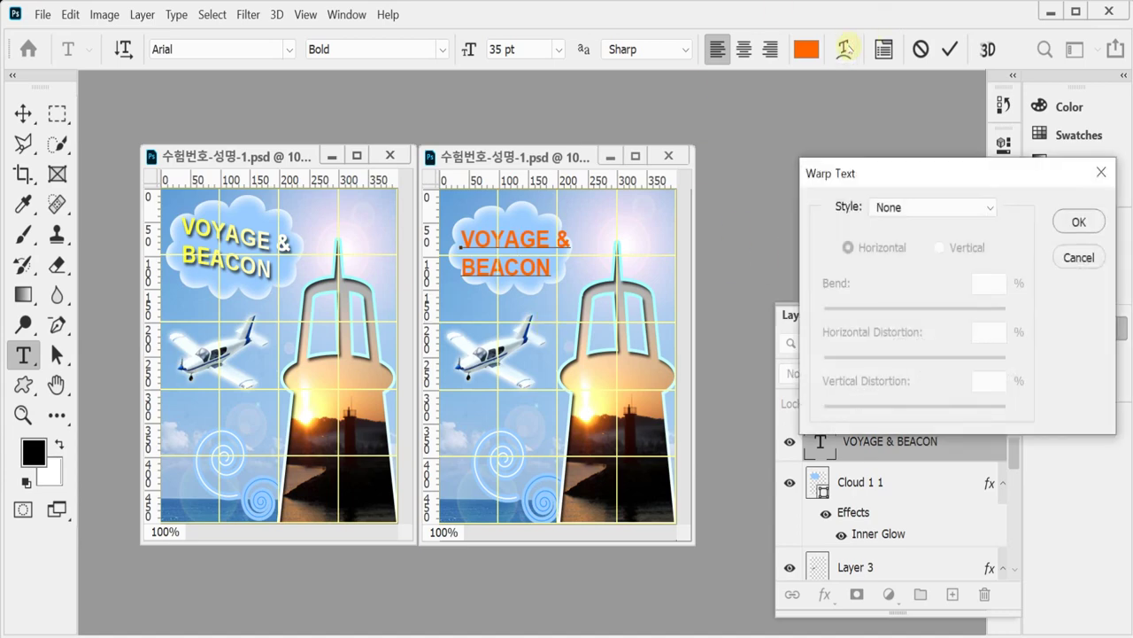
pyautogui.click(892, 211)
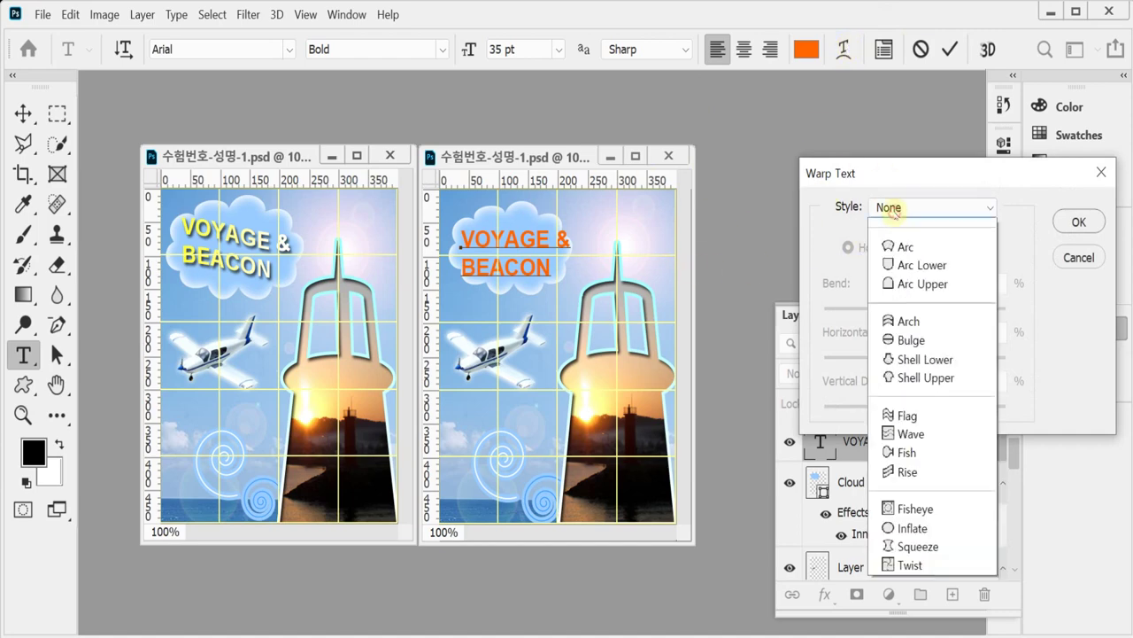
pyautogui.click(947, 490)
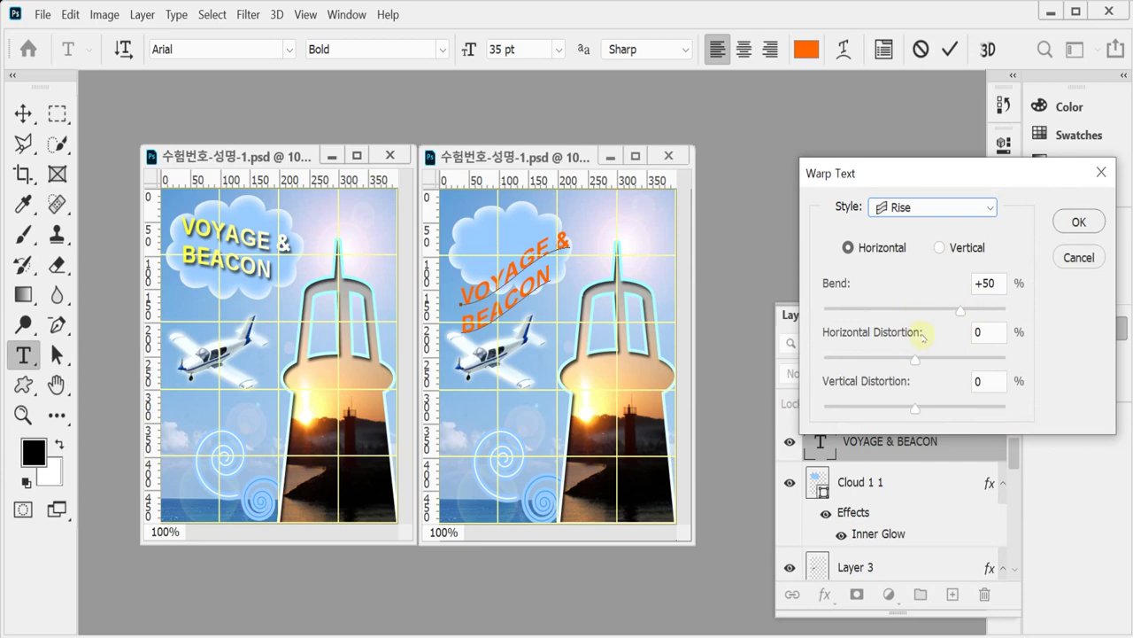
pyautogui.moveTo(940, 312); pyautogui.dragTo(926, 312)
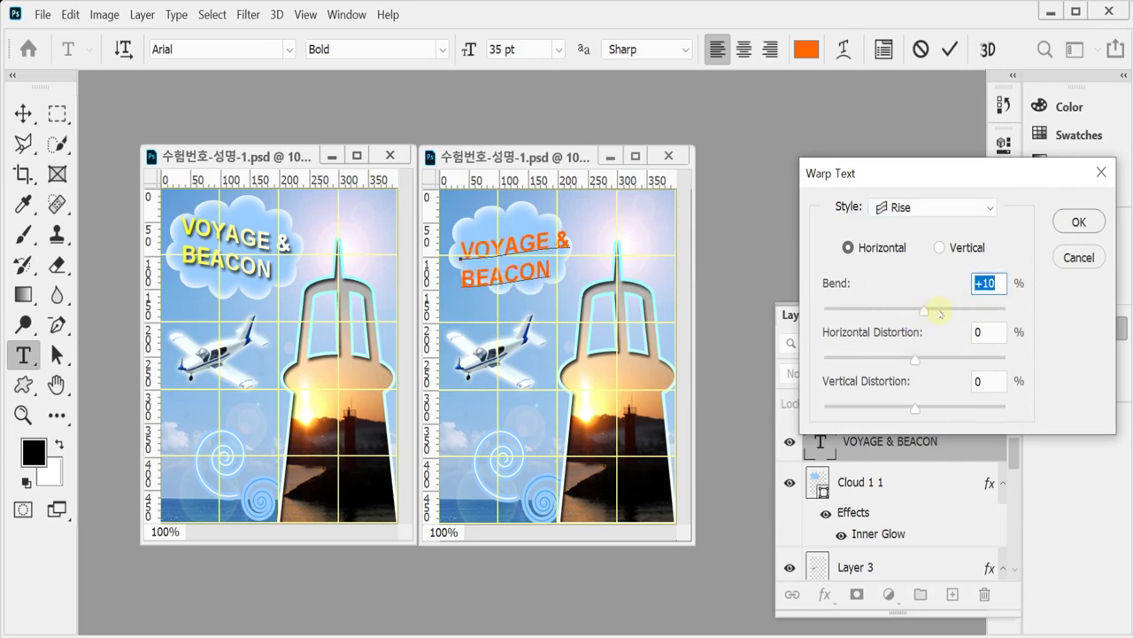
pyautogui.moveTo(940, 313); pyautogui.dragTo(906, 311)
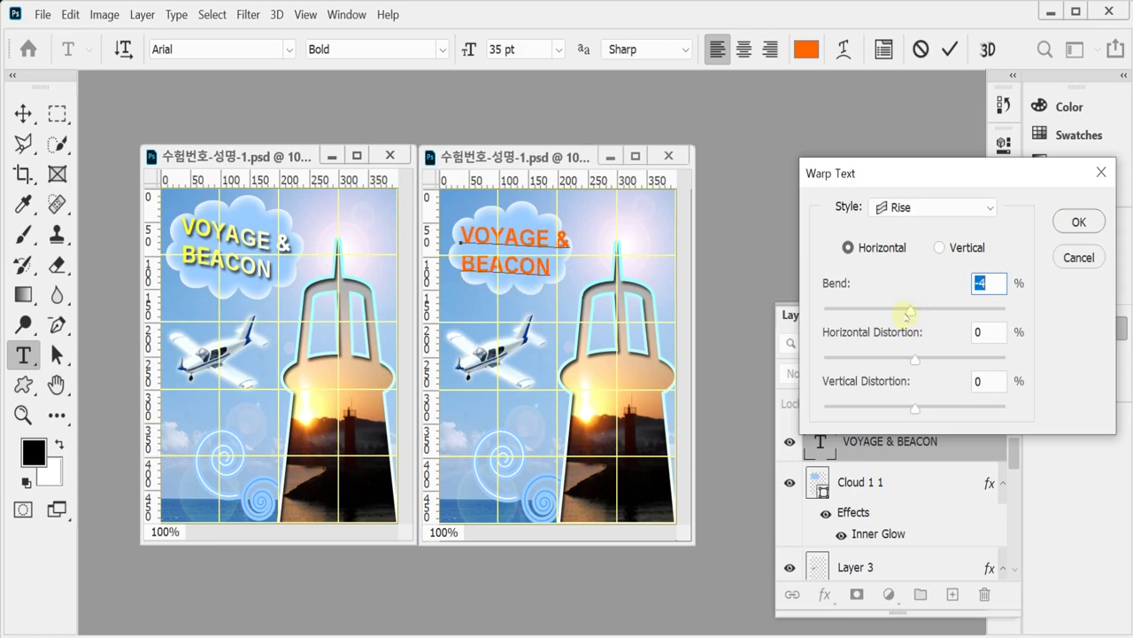
pyautogui.write('-15')
pyautogui.press('Return')
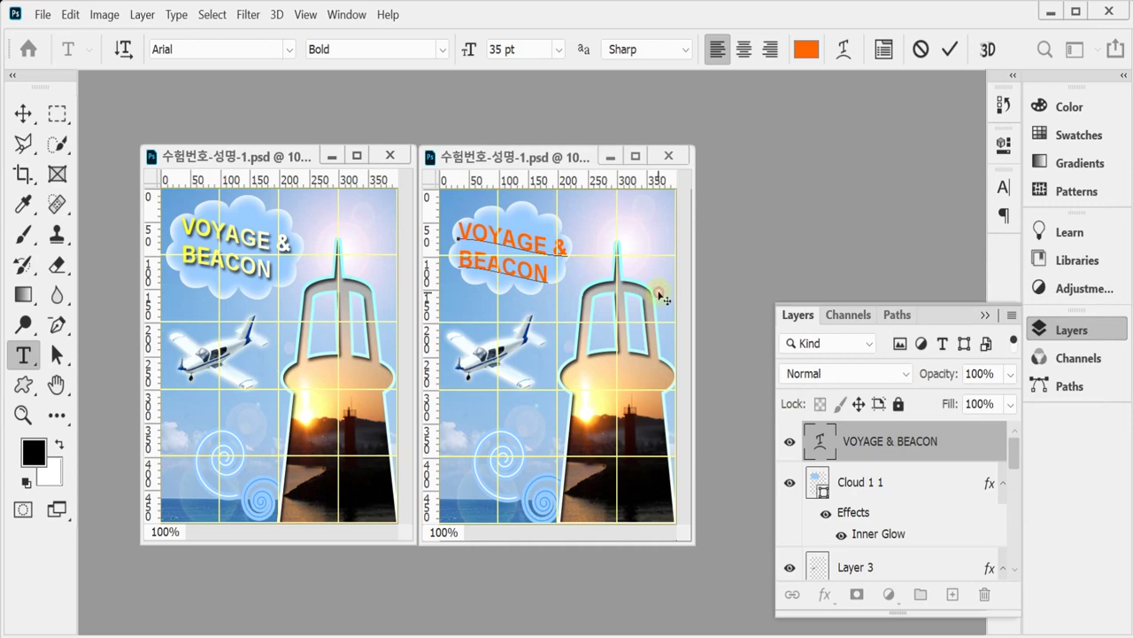
# - Add a Drop Shadow with its default settings to the VOYAGE & BEACON text layer
pyautogui.click(823, 596)
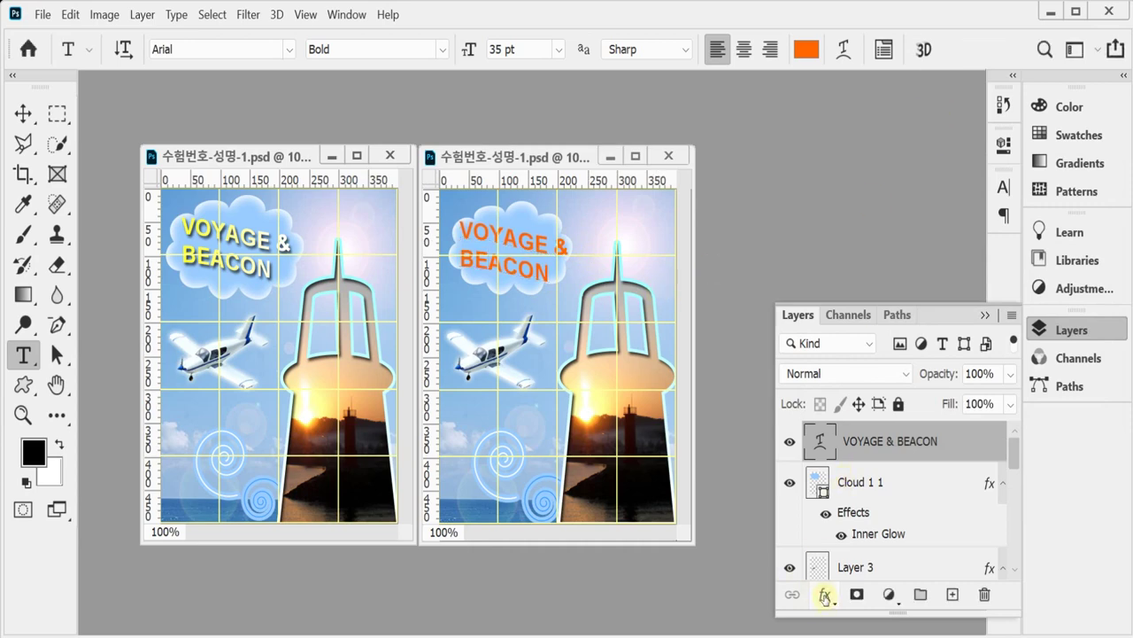
pyautogui.click(824, 596)
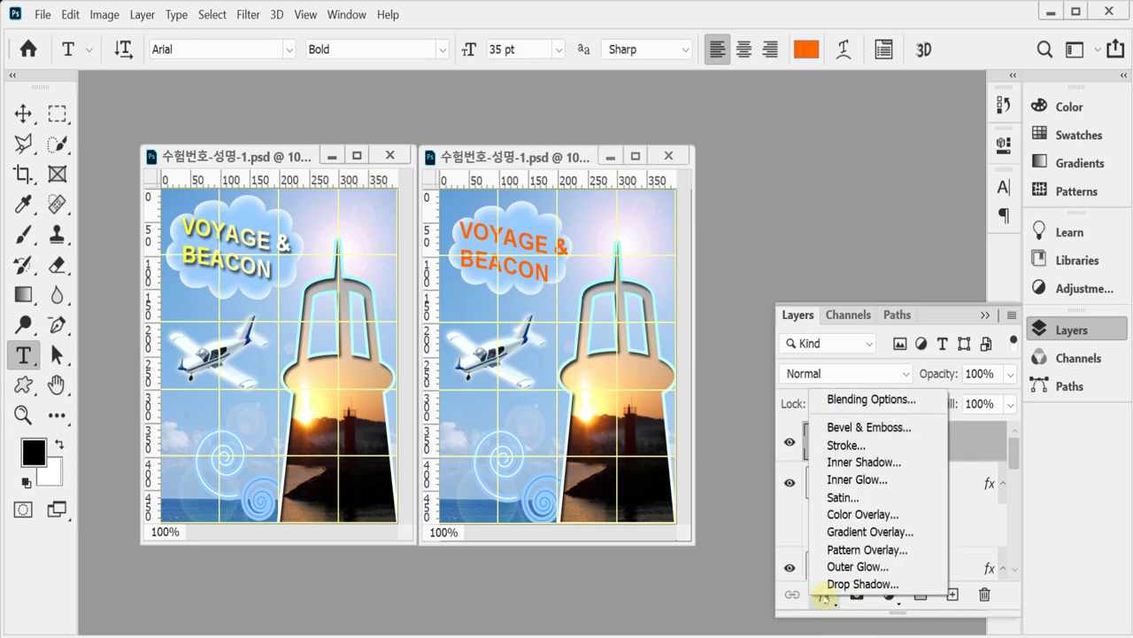
pyautogui.press('Escape')
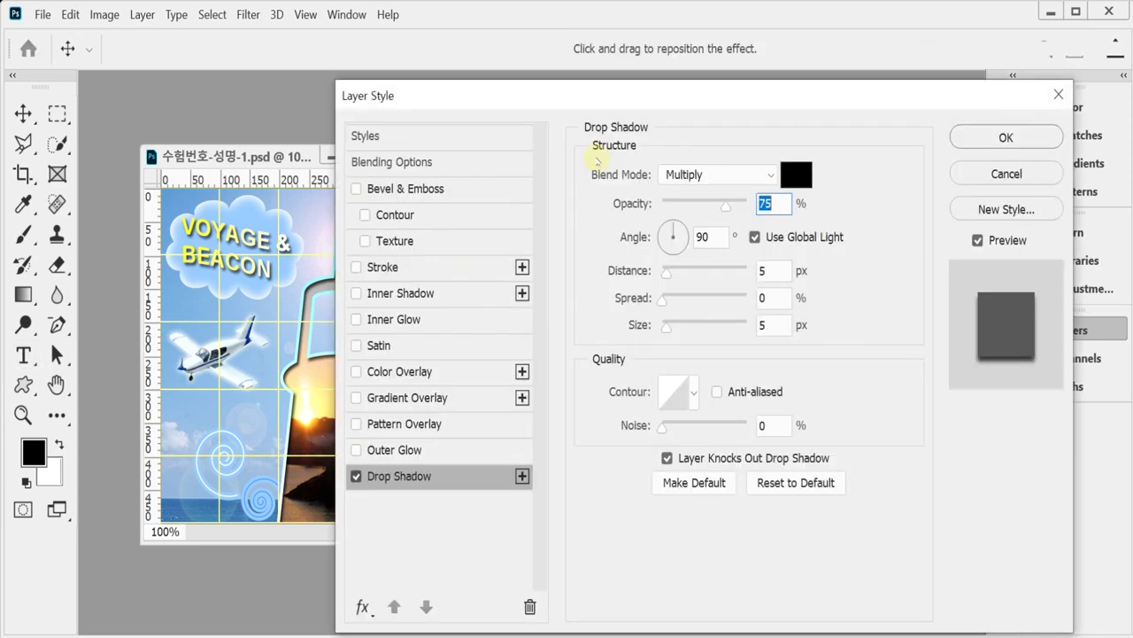
pyautogui.moveTo(495, 105); pyautogui.dragTo(711, 136)
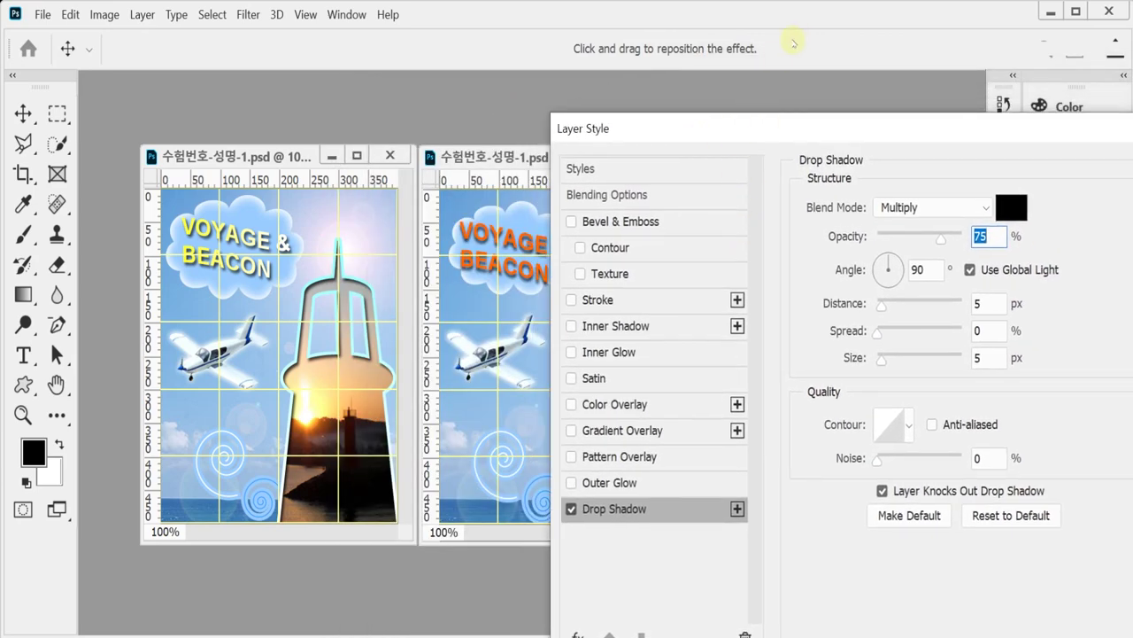
# - Add a Gradient Overlay to the title text and set the gradient's start colour stop to ff3
pyautogui.click(655, 431)
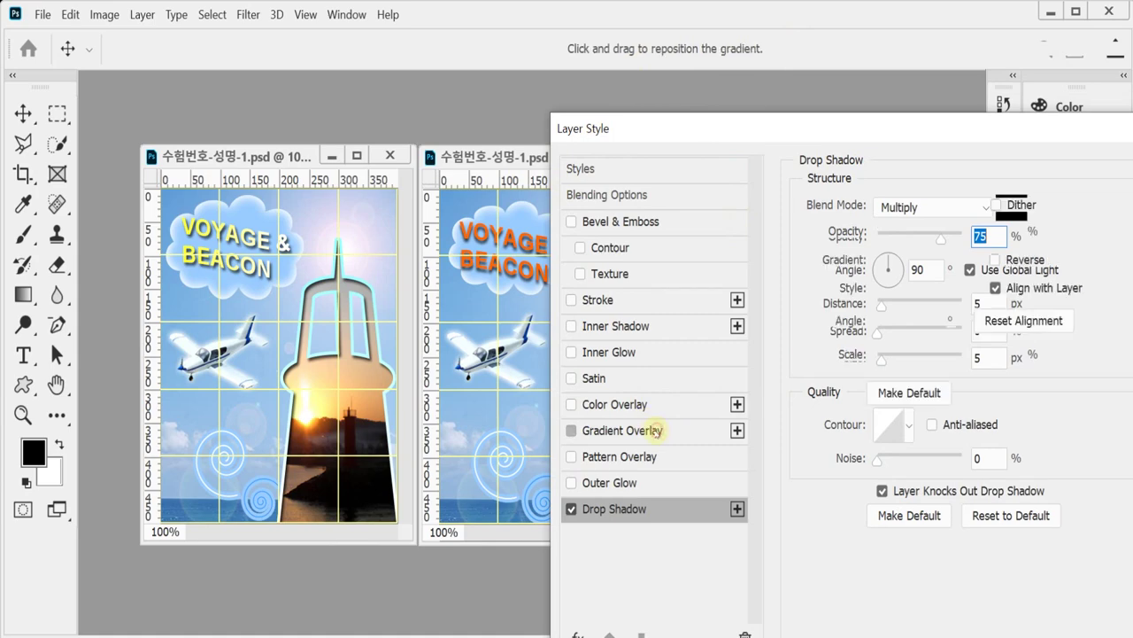
pyautogui.click(918, 263)
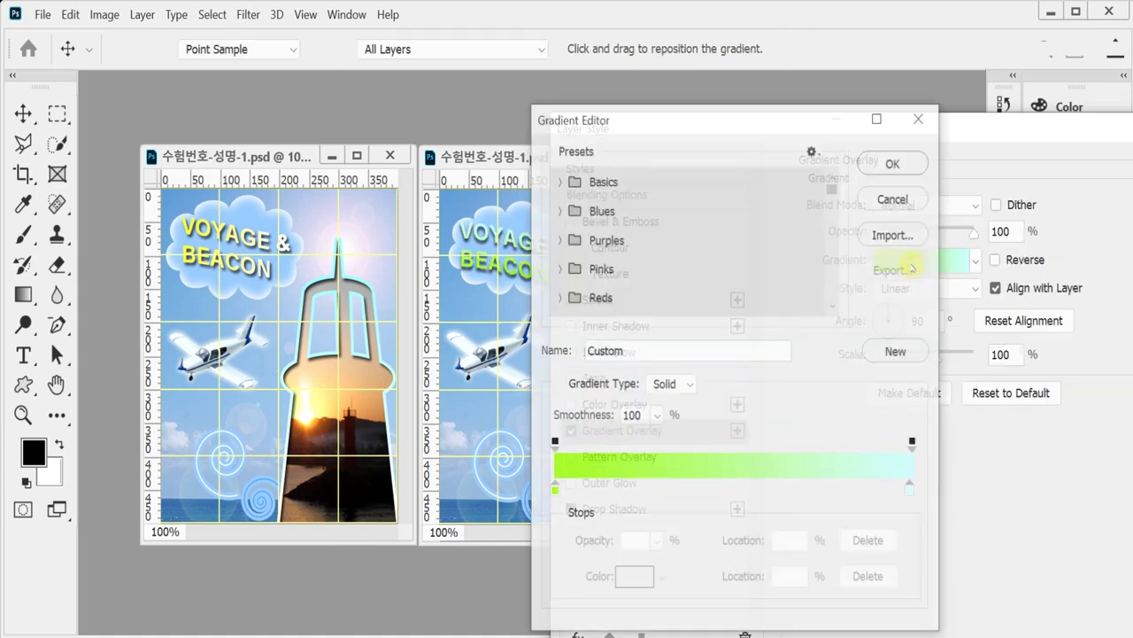
pyautogui.click(554, 490)
pyautogui.doubleClick(553, 490)
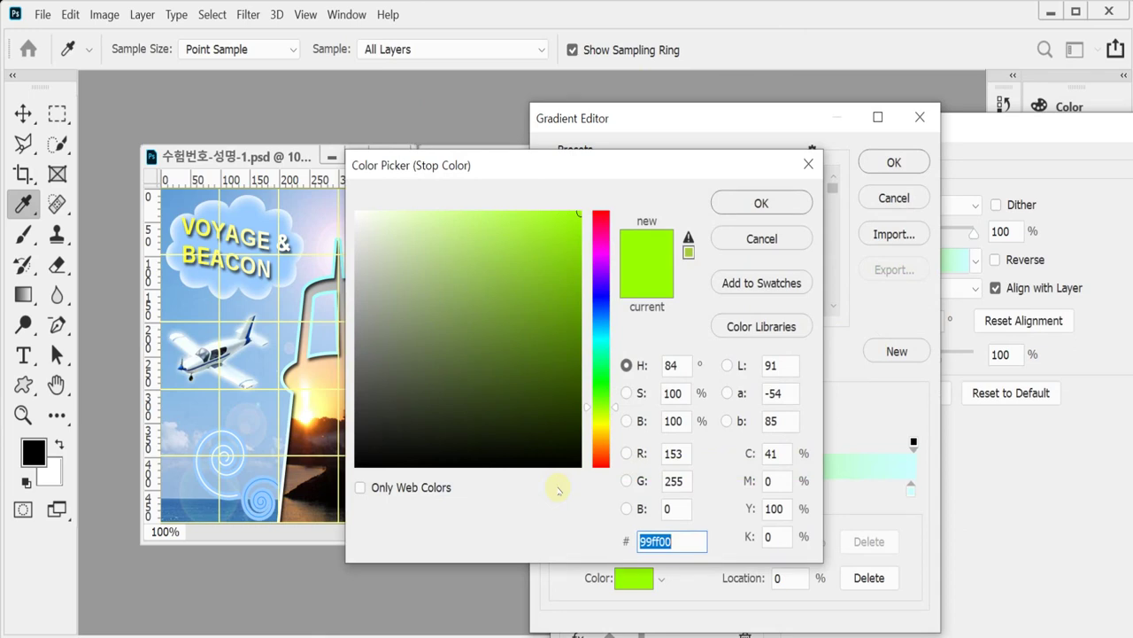
pyautogui.write('3')
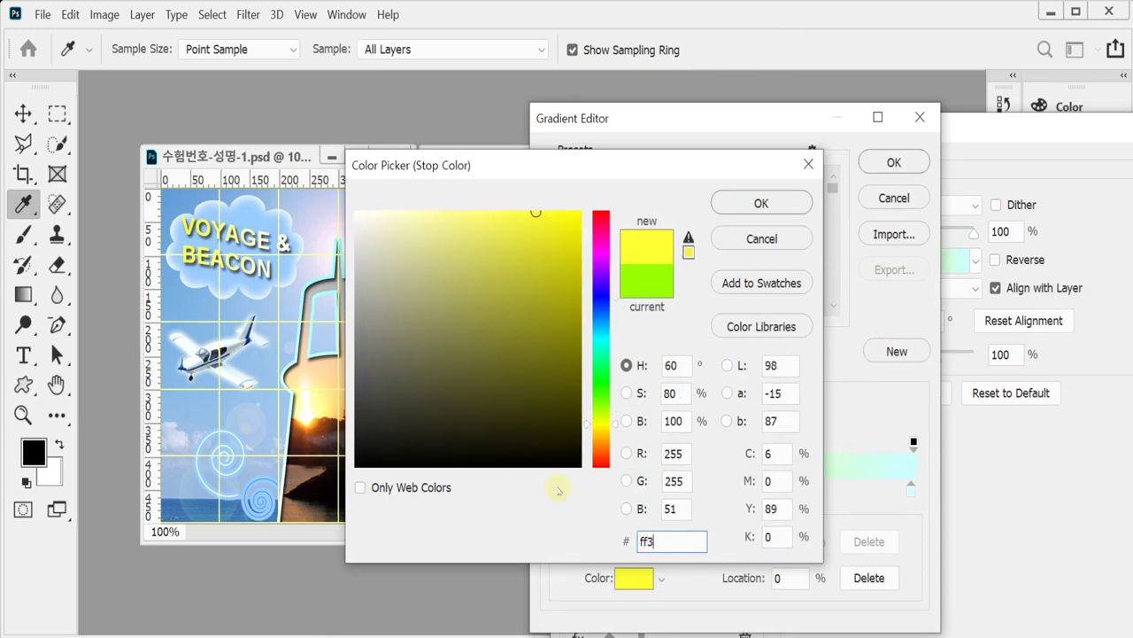
pyautogui.press('Return')
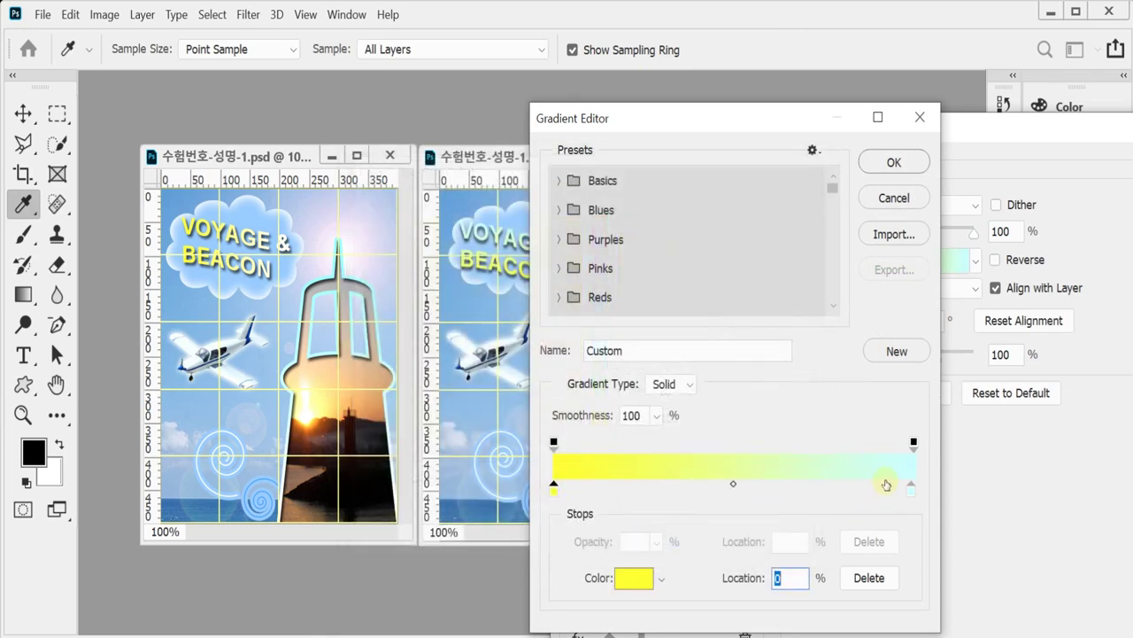
# - Set the overlay gradient's end colour stop to ffffff and its angle to 0°, and apply the layer style
pyautogui.click(912, 486)
pyautogui.doubleClick(912, 486)
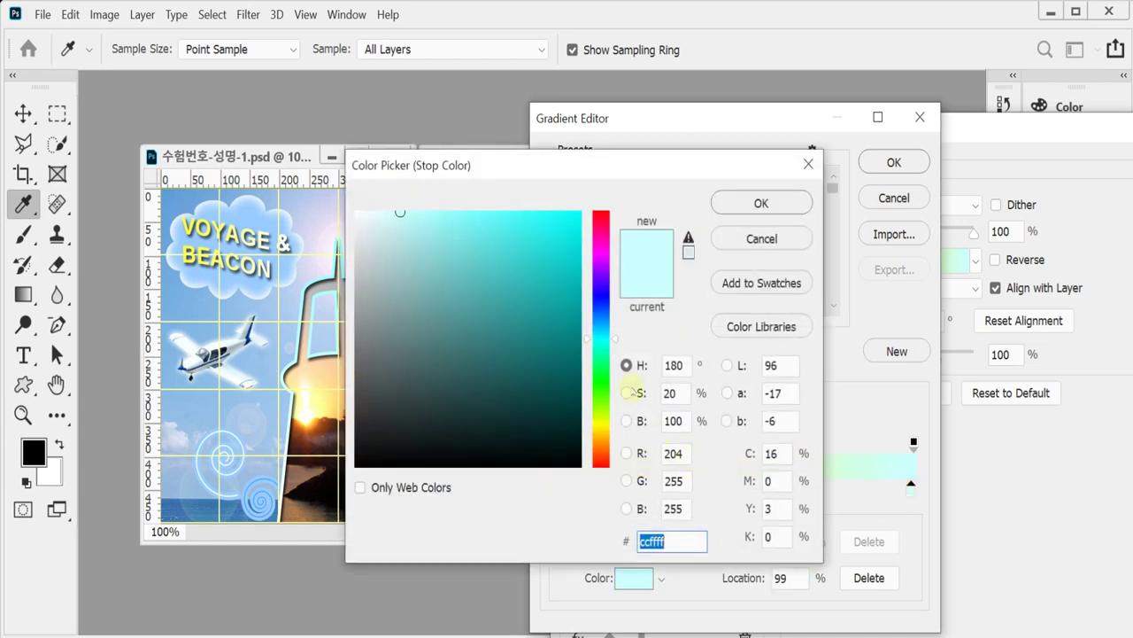
pyautogui.write('ffffff')
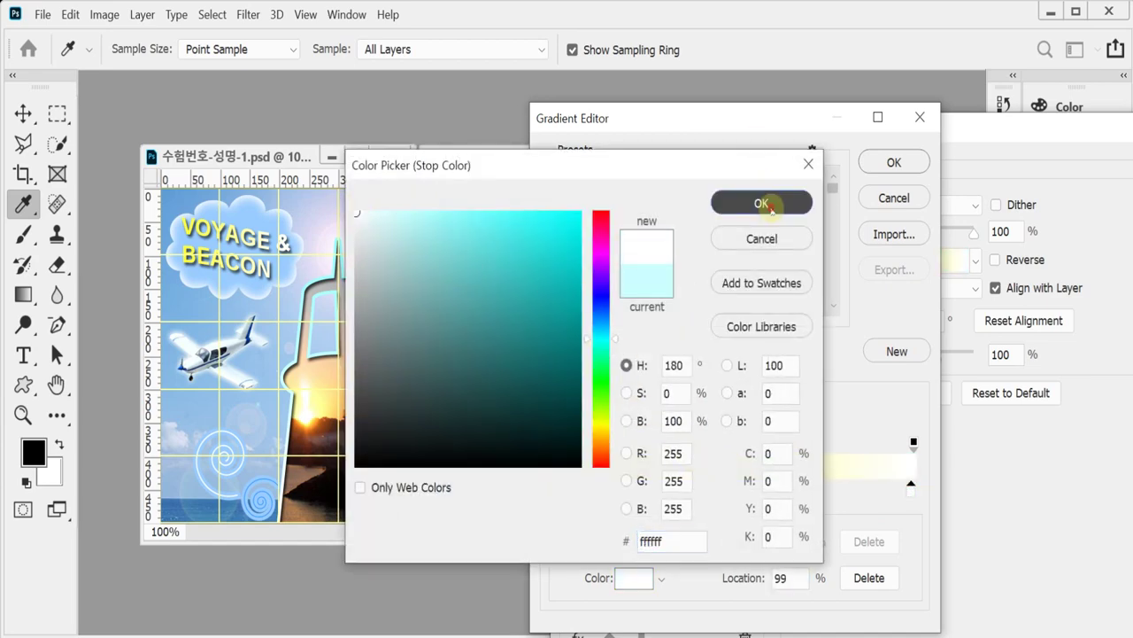
pyautogui.click(761, 203)
pyautogui.click(896, 162)
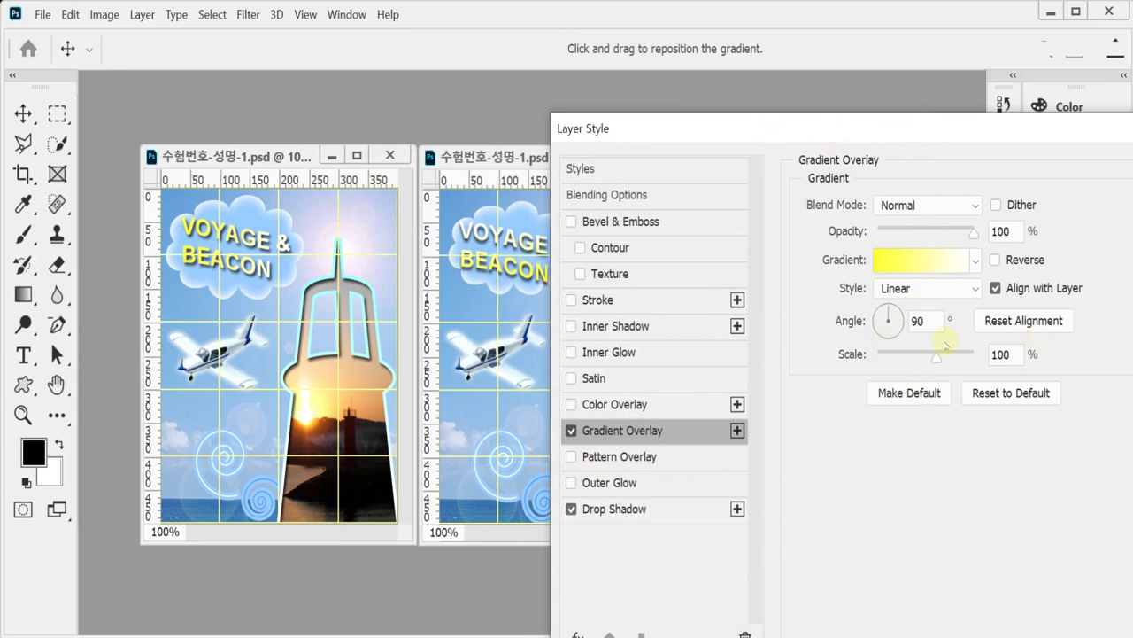
pyautogui.doubleClick(921, 322)
pyautogui.write('0')
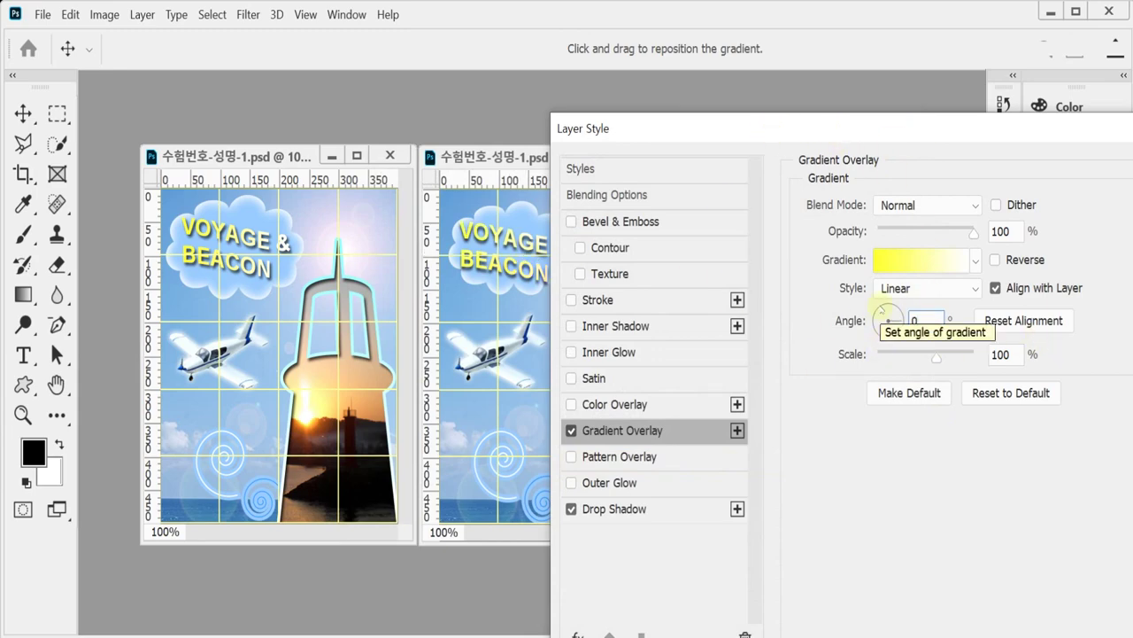
pyautogui.press('Return')
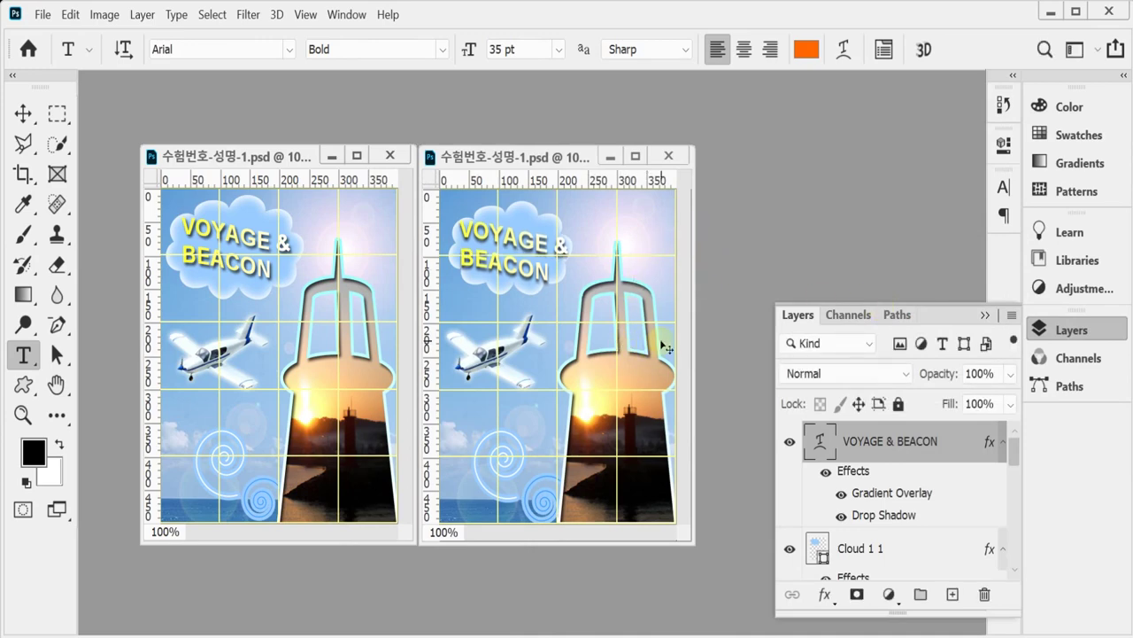
# - Move the cloud about 5 px left and 7 px up, and nudge the title text slightly up and right
pyautogui.click(23, 114)
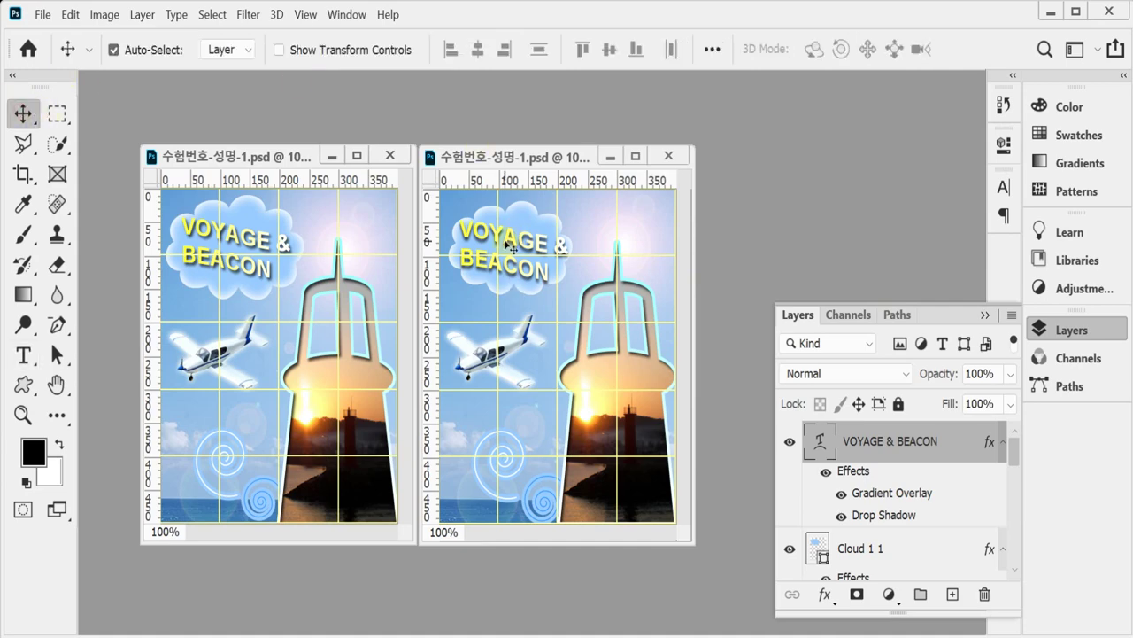
pyautogui.moveTo(524, 224); pyautogui.dragTo(519, 217)
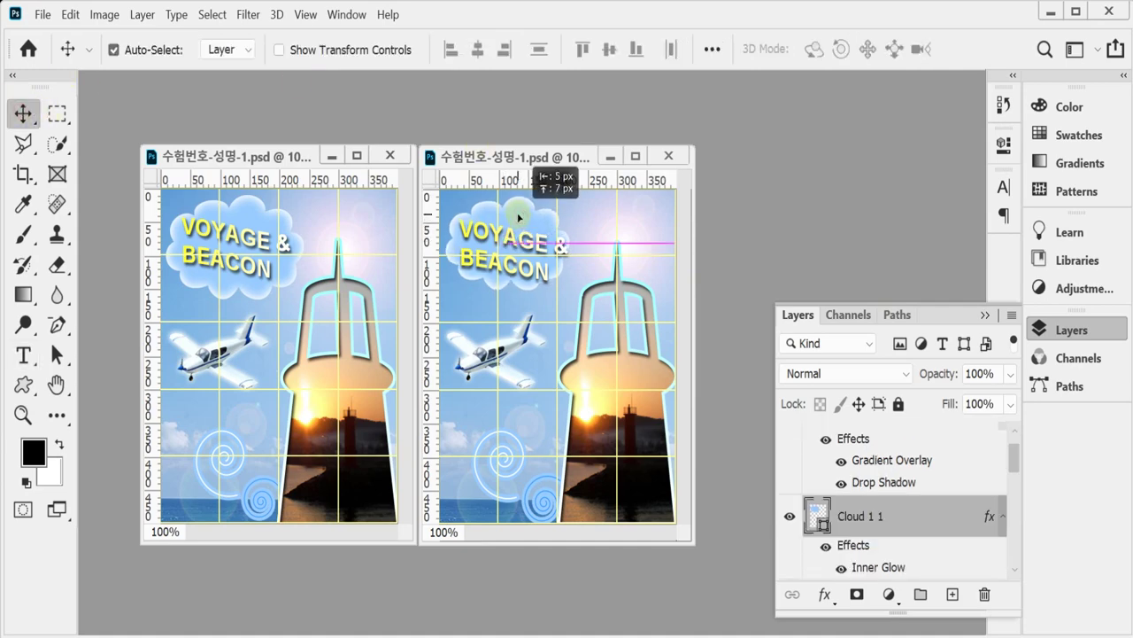
pyautogui.click(551, 252)
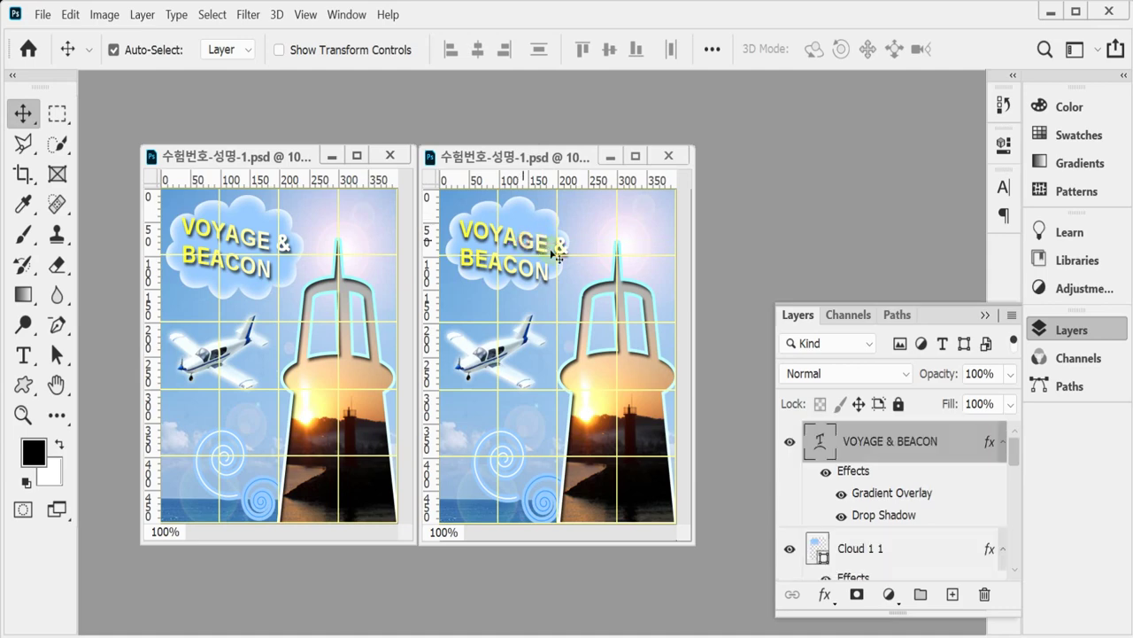
pyautogui.moveTo(547, 277); pyautogui.dragTo(543, 268)
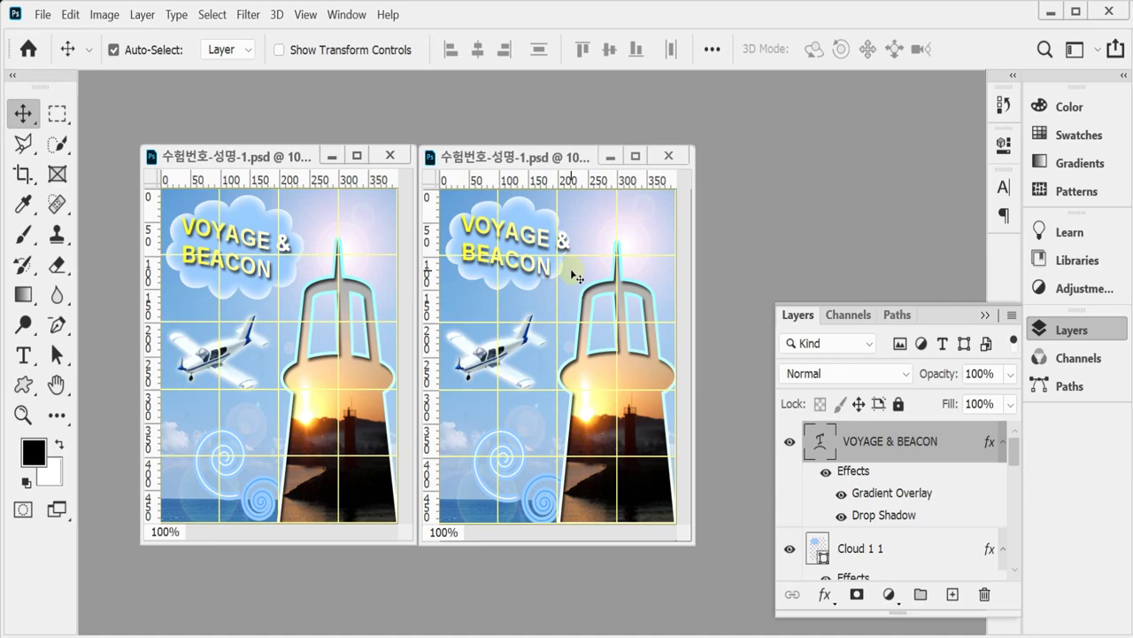
# - Hide the grid on the finished poster and choose the GTQ folder in Documents as the destination for a saved copy
pyautogui.hotkey('ctrl', "'")
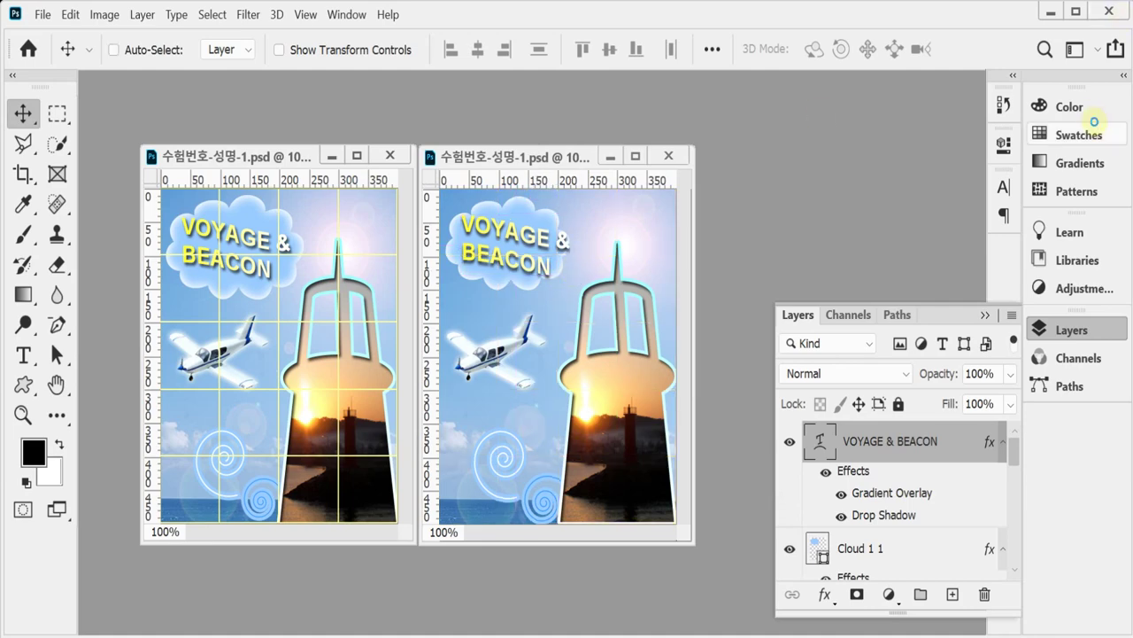
pyautogui.hotkey('ctrl', 'shift', 's')
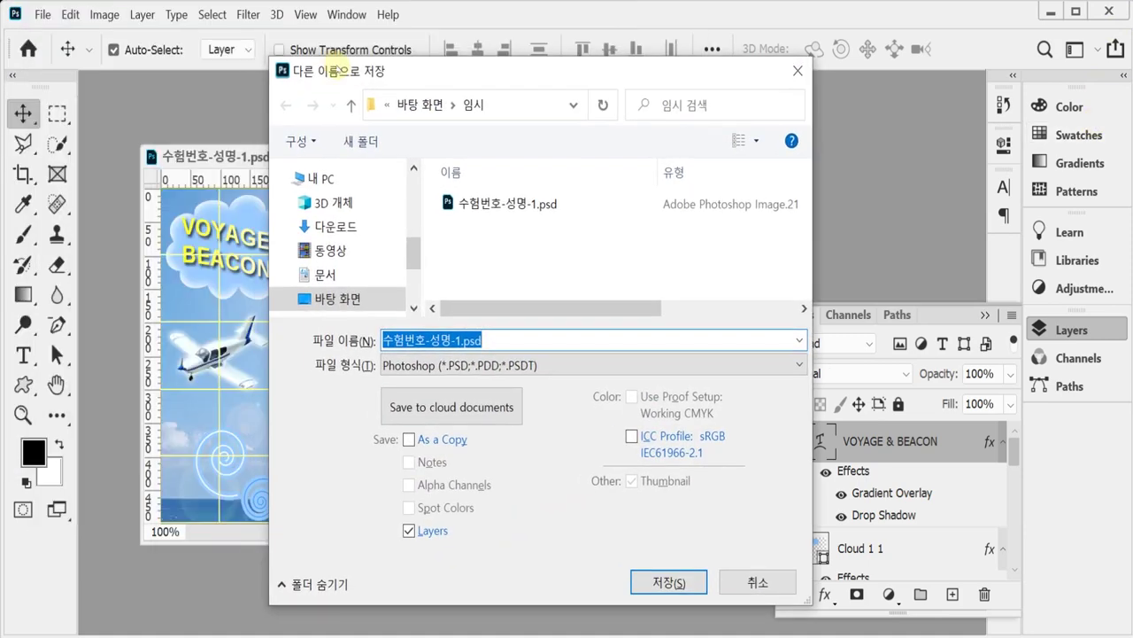
pyautogui.click(326, 178)
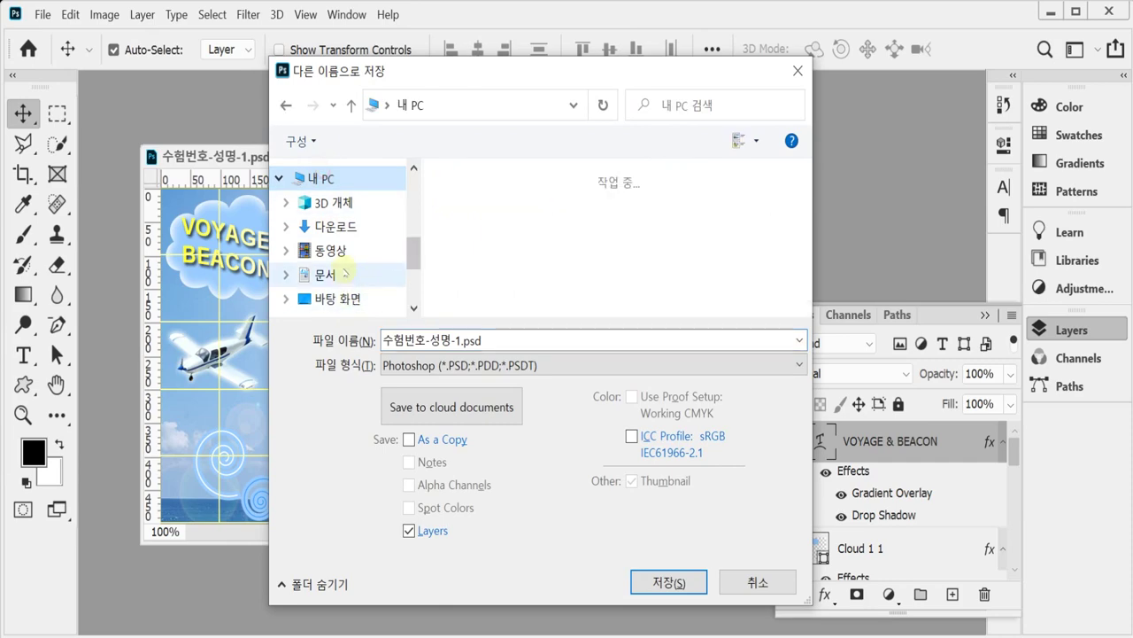
pyautogui.click(345, 272)
pyautogui.click(517, 289)
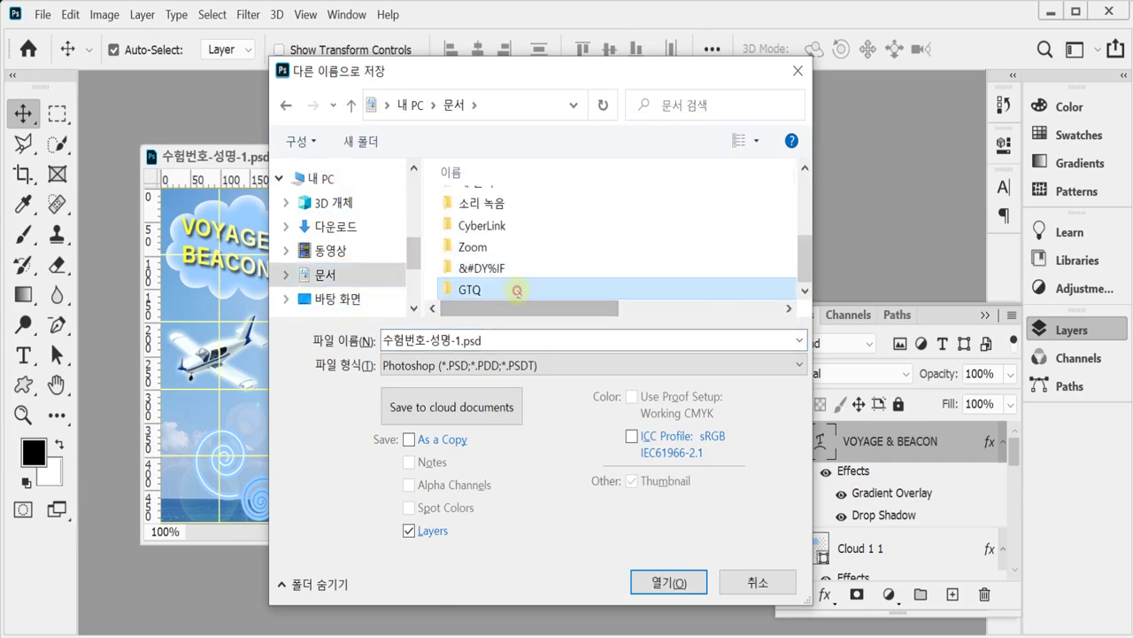
pyautogui.doubleClick(516, 290)
# - Save the copy in JPEG format as 수험번호-성명-1.jpg with quality 8
pyautogui.click(502, 366)
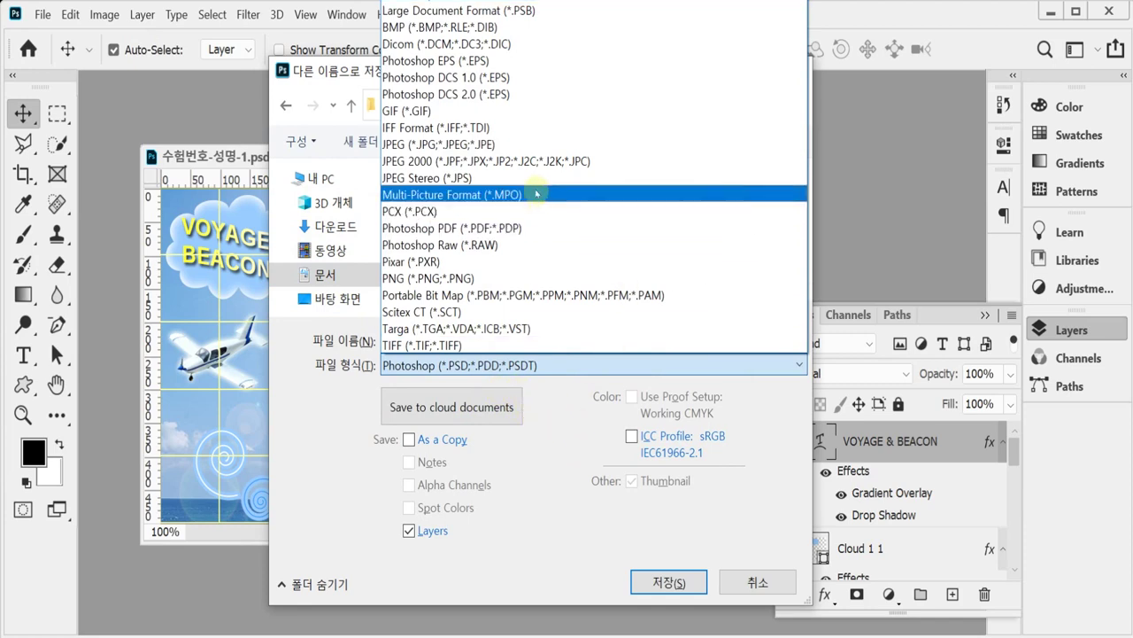
pyautogui.click(529, 143)
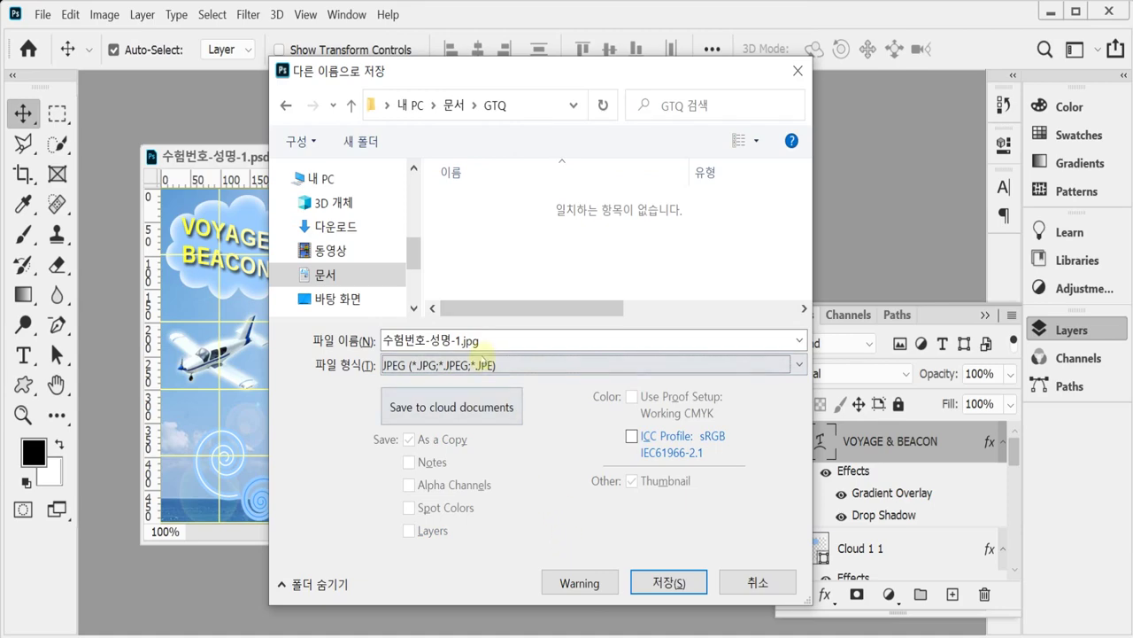
pyautogui.click(669, 582)
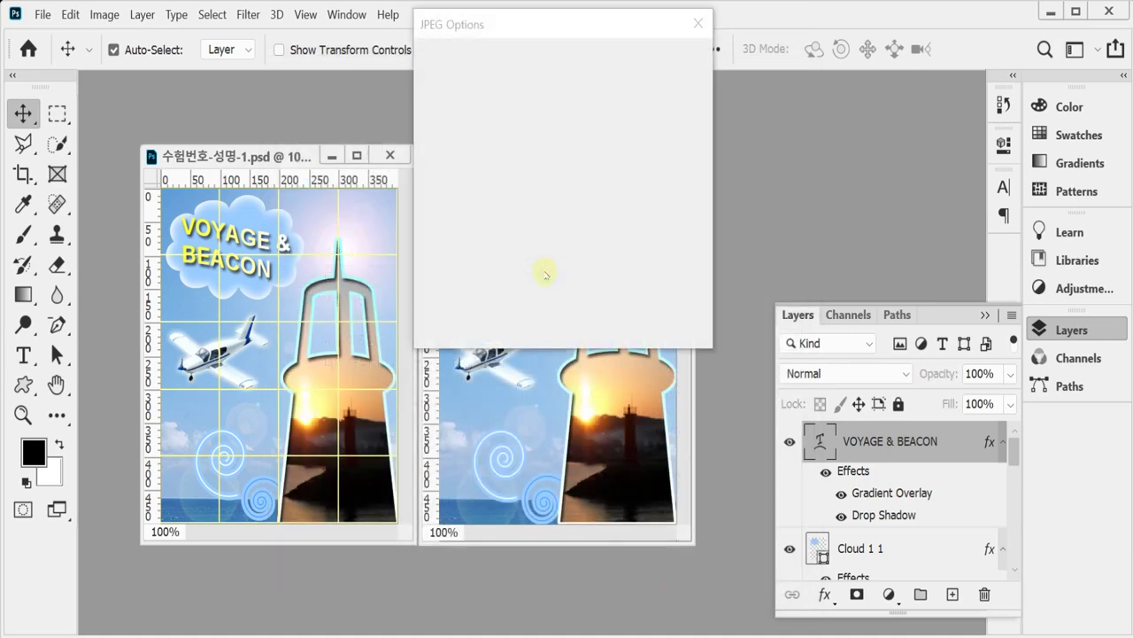
pyautogui.write('8')
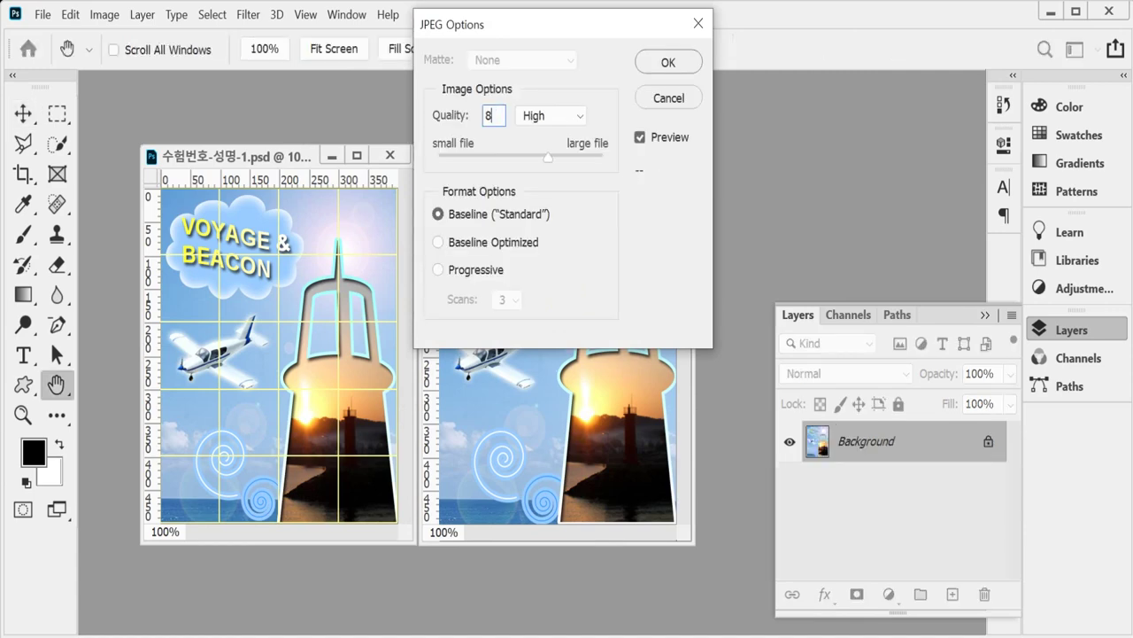
pyautogui.press('Return')
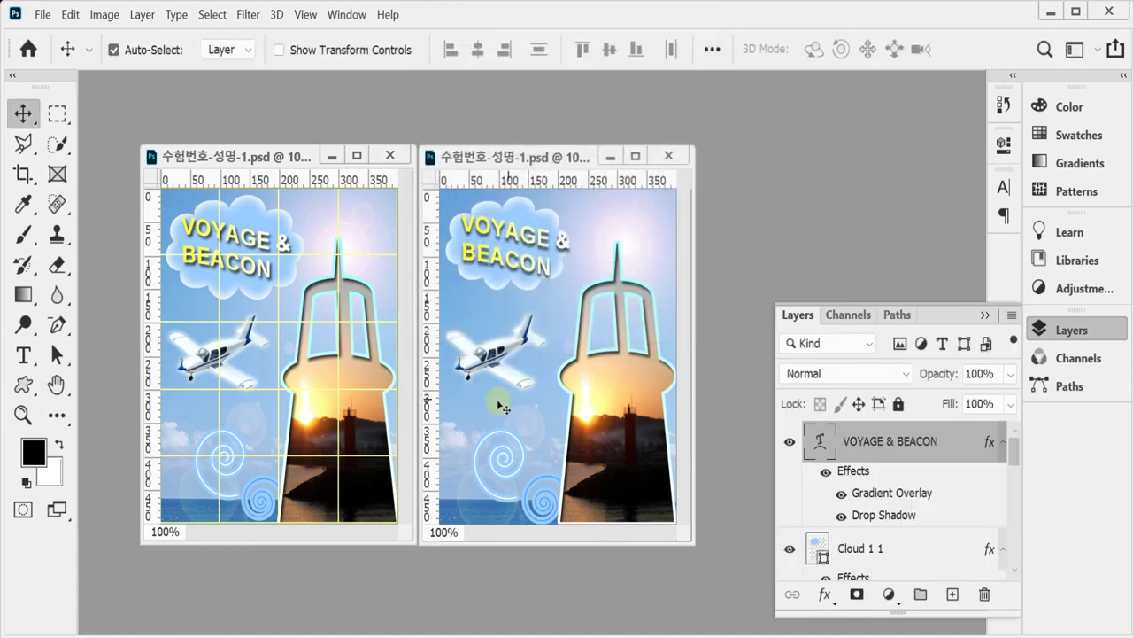
# - Resize the poster image proportionally to 40 px wide by 50 px high
pyautogui.click(104, 14)
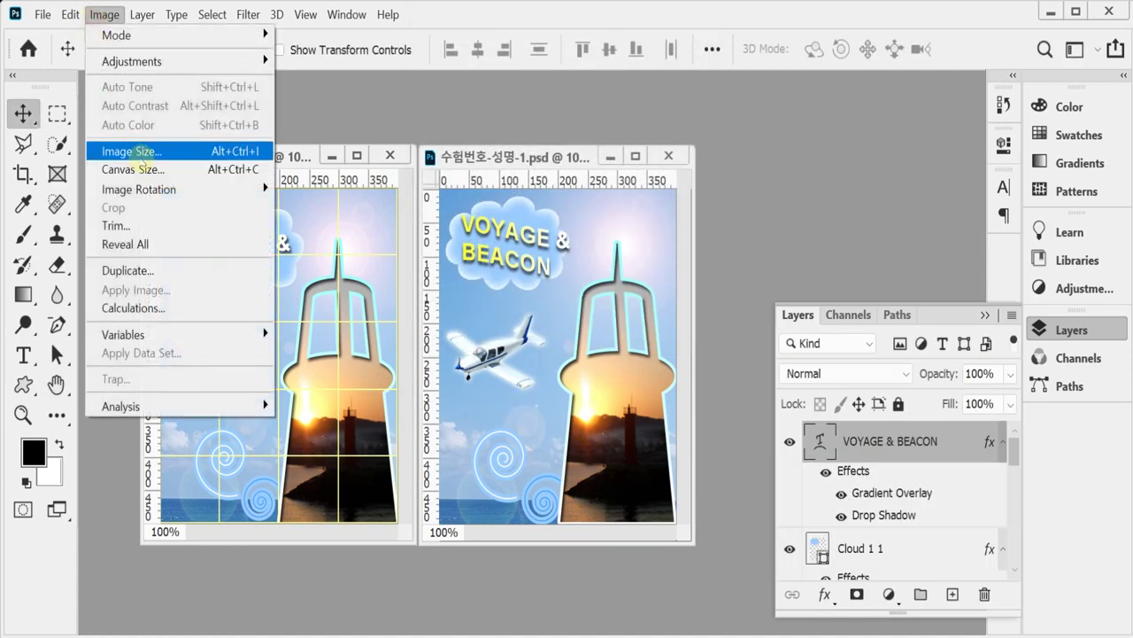
pyautogui.click(143, 154)
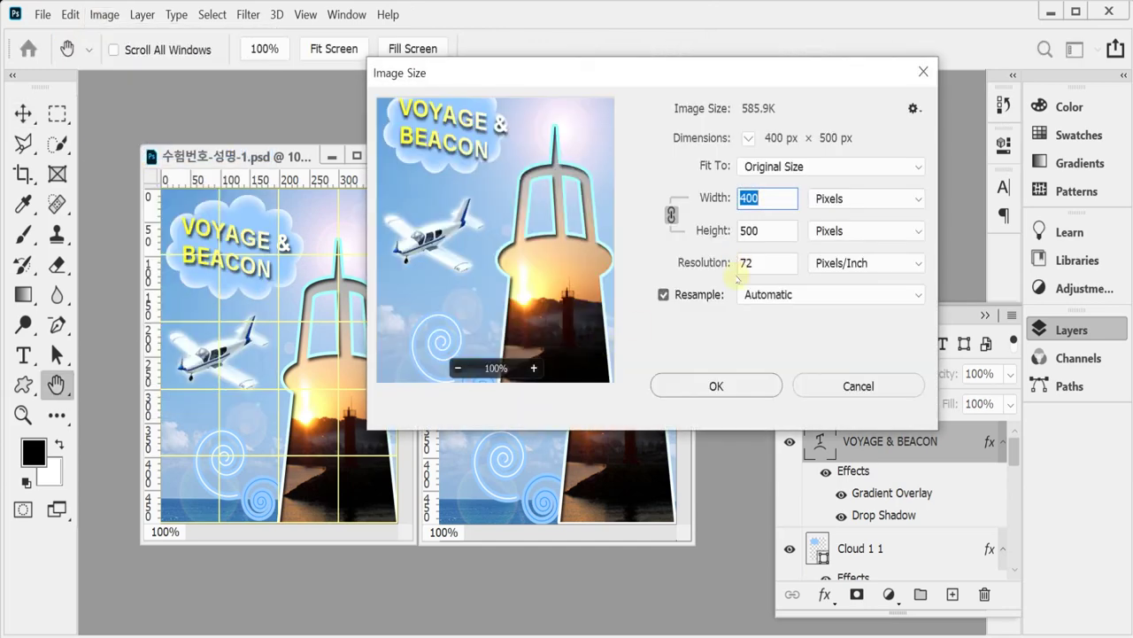
pyautogui.write('10')
pyautogui.press('BackSpace')
pyautogui.press('BackSpace')
pyautogui.write('4')
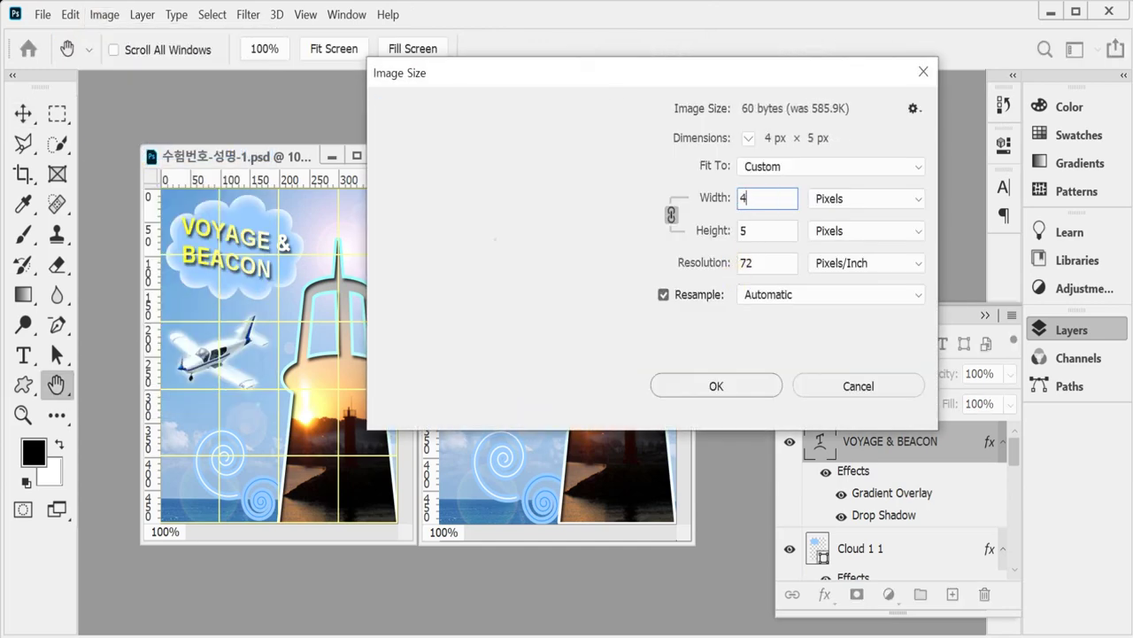
pyautogui.write('0')
pyautogui.press('Return')
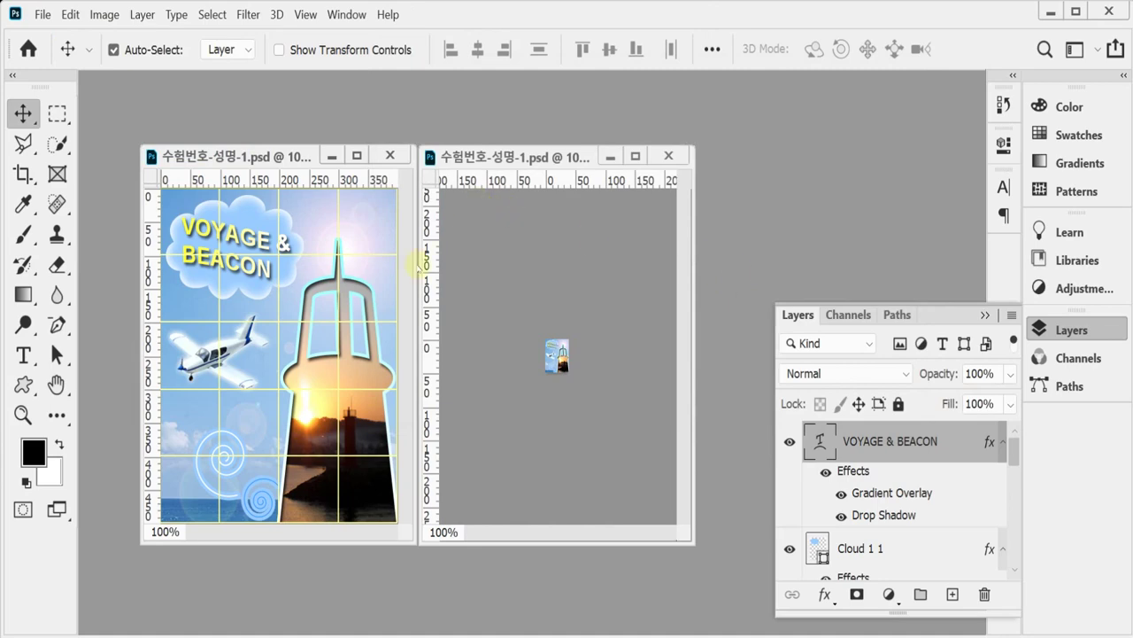
# - Save the reduced poster as the Photoshop file 수험번호-성명-1.psd in the GTQ folder in Documents
pyautogui.press('ctrl')
pyautogui.hotkey('ctrl', 'shift', 's')
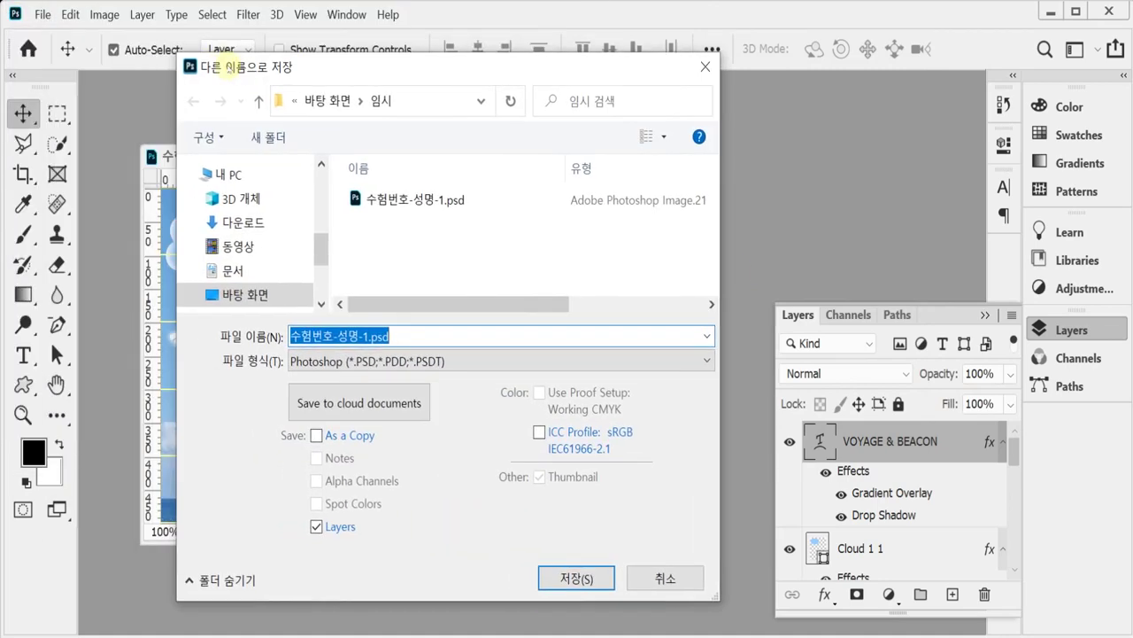
pyautogui.click(232, 174)
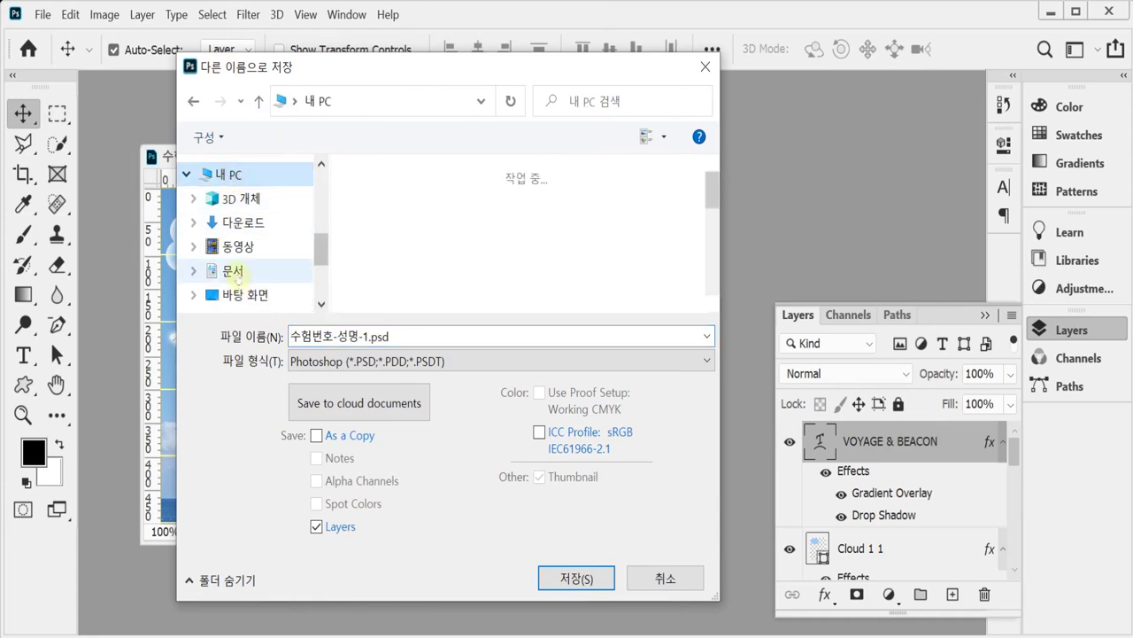
pyautogui.click(234, 272)
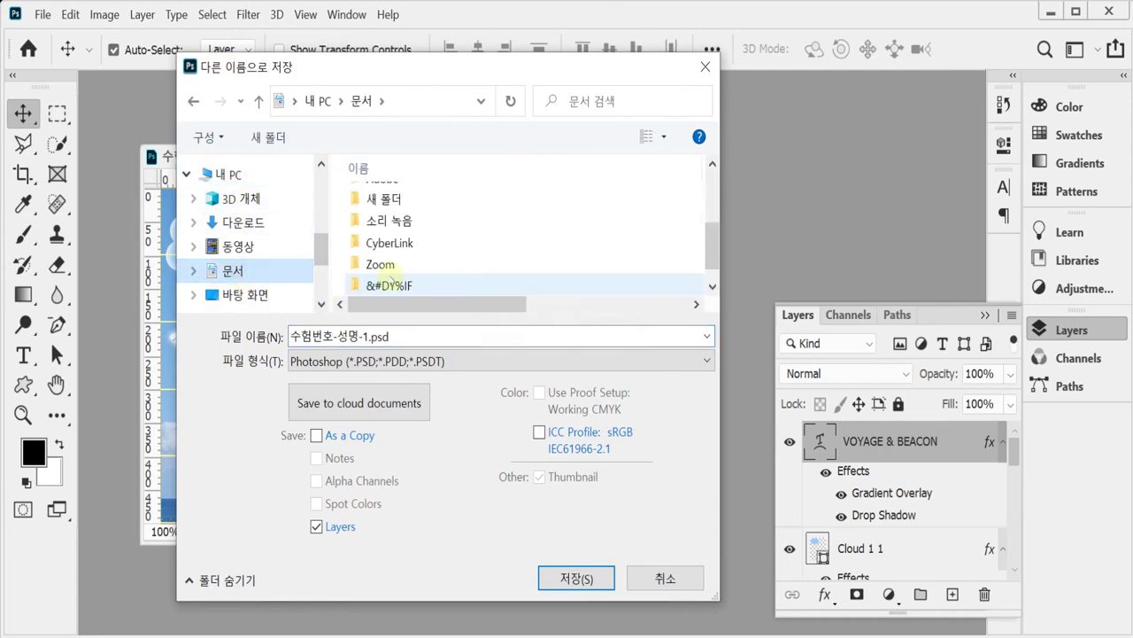
pyautogui.scroll(-1, 391, 280)
pyautogui.doubleClick(390, 290)
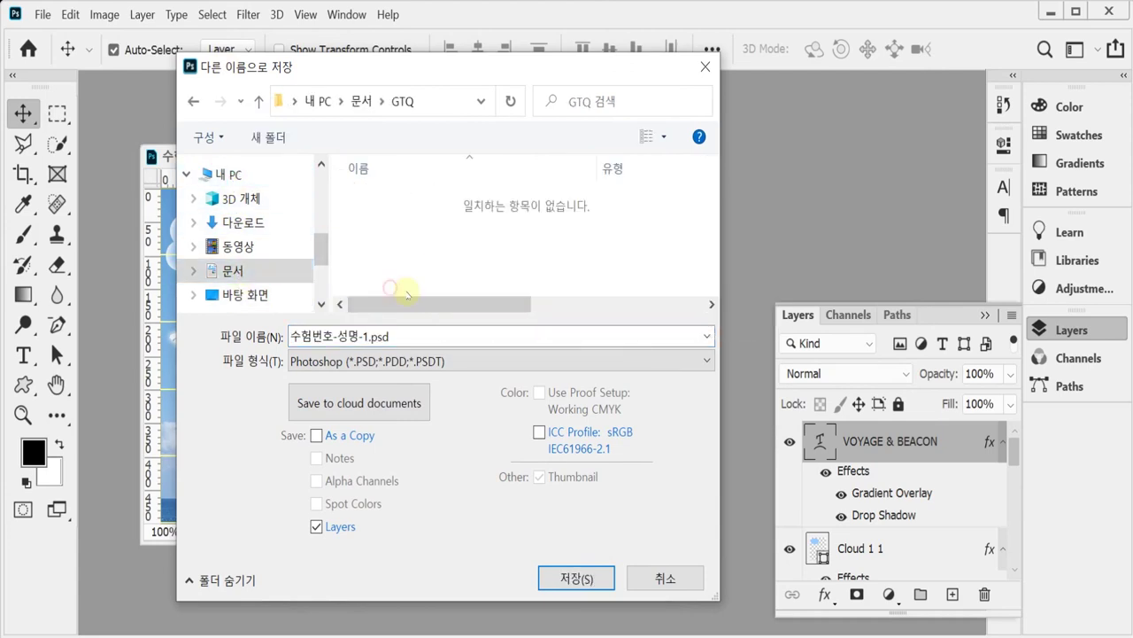
pyautogui.click(565, 586)
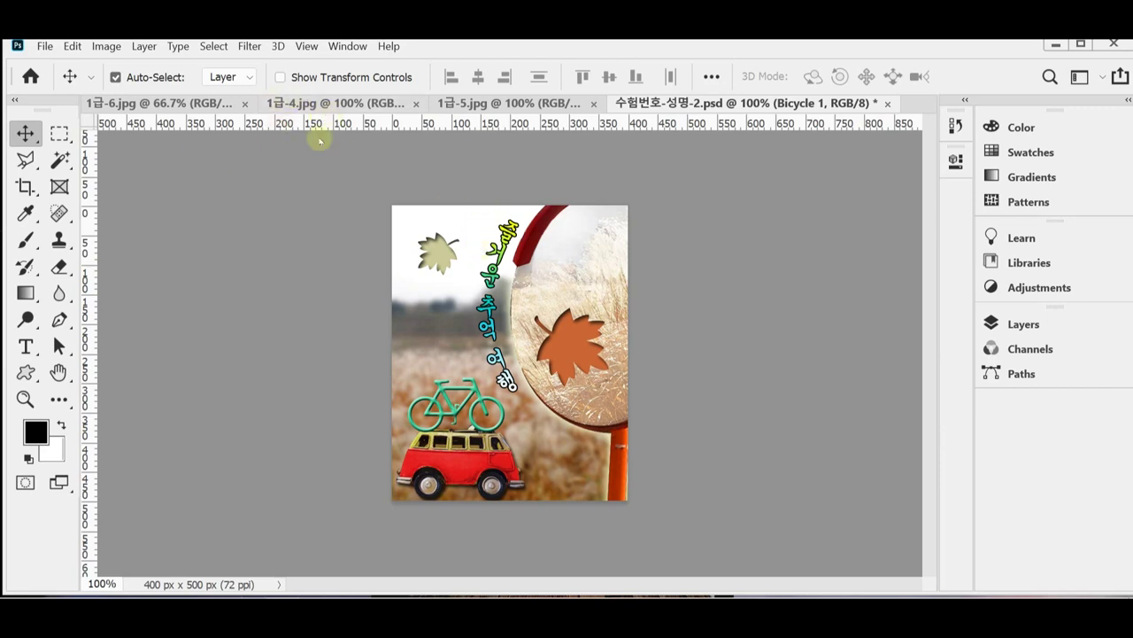
# - Create a new RGB document of 400 x 500 px at 72 pixels/inch with a white background, and show its grid
pyautogui.click(35, 124)
pyautogui.click(45, 46)
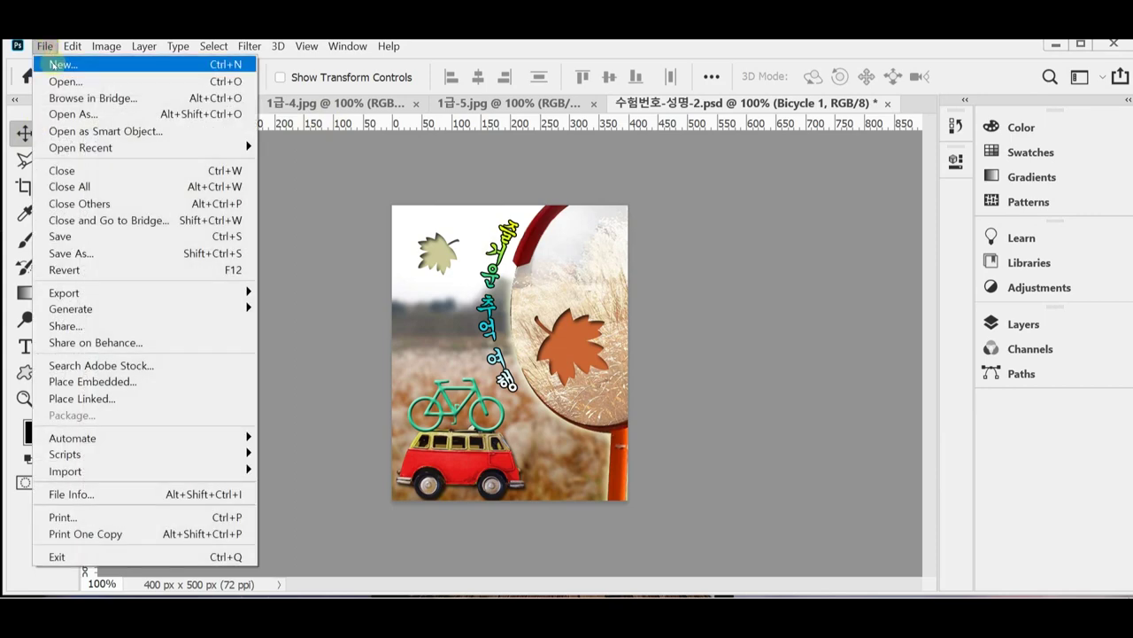
pyautogui.click(53, 62)
pyautogui.doubleClick(593, 276)
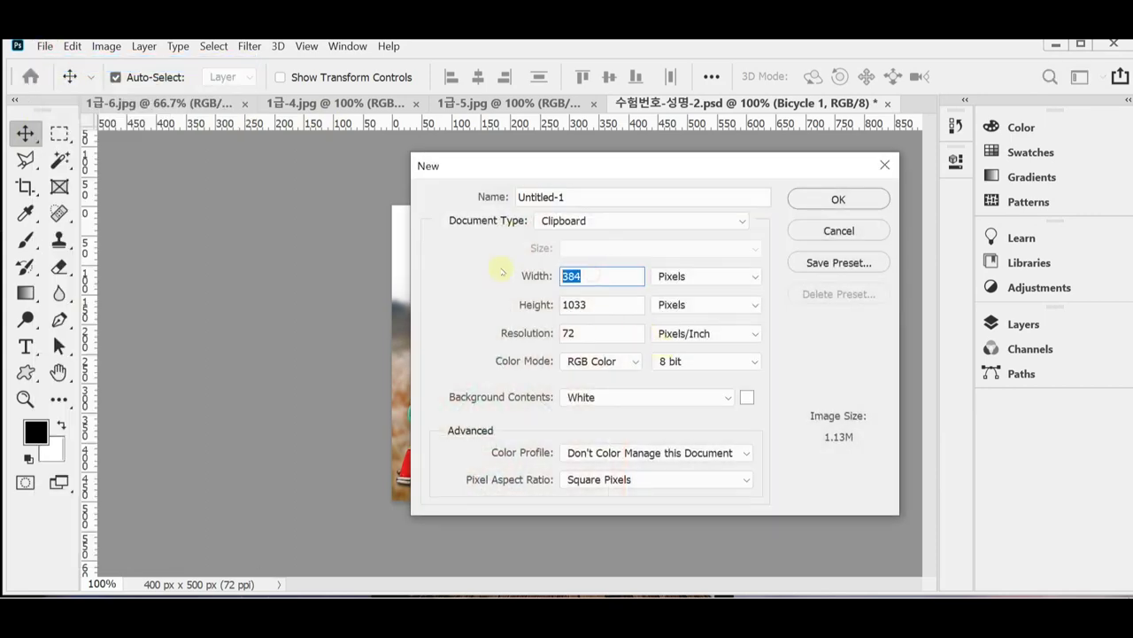
pyautogui.write('400')
pyautogui.press('Tab')
pyautogui.press('Tab')
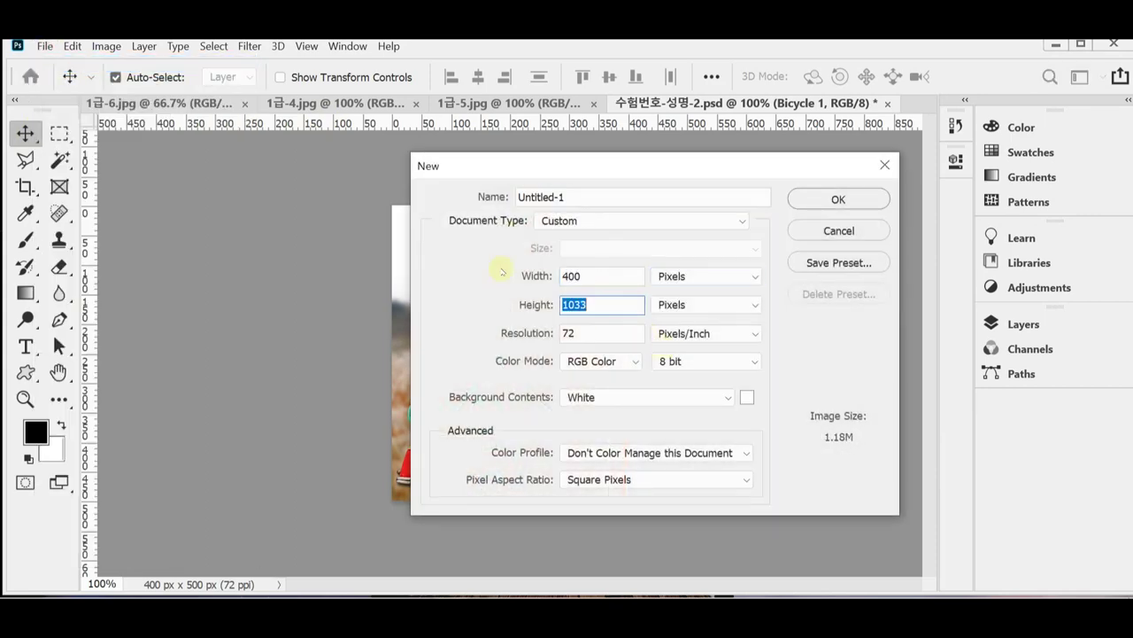
pyautogui.write('500')
pyautogui.press('Tab')
pyautogui.press('Tab')
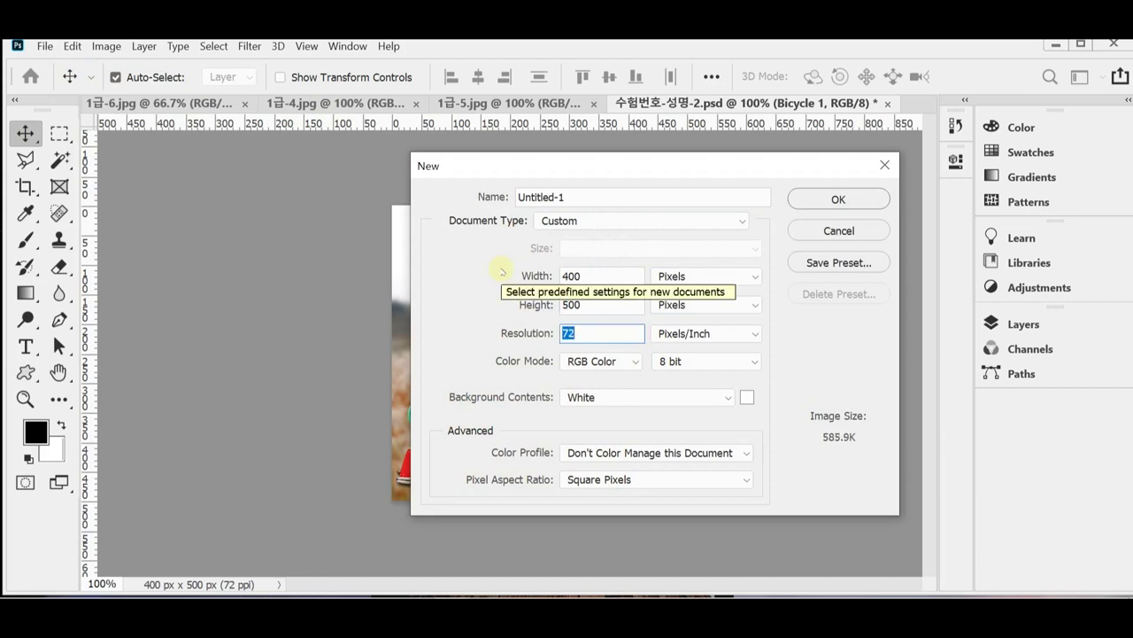
pyautogui.press('Return')
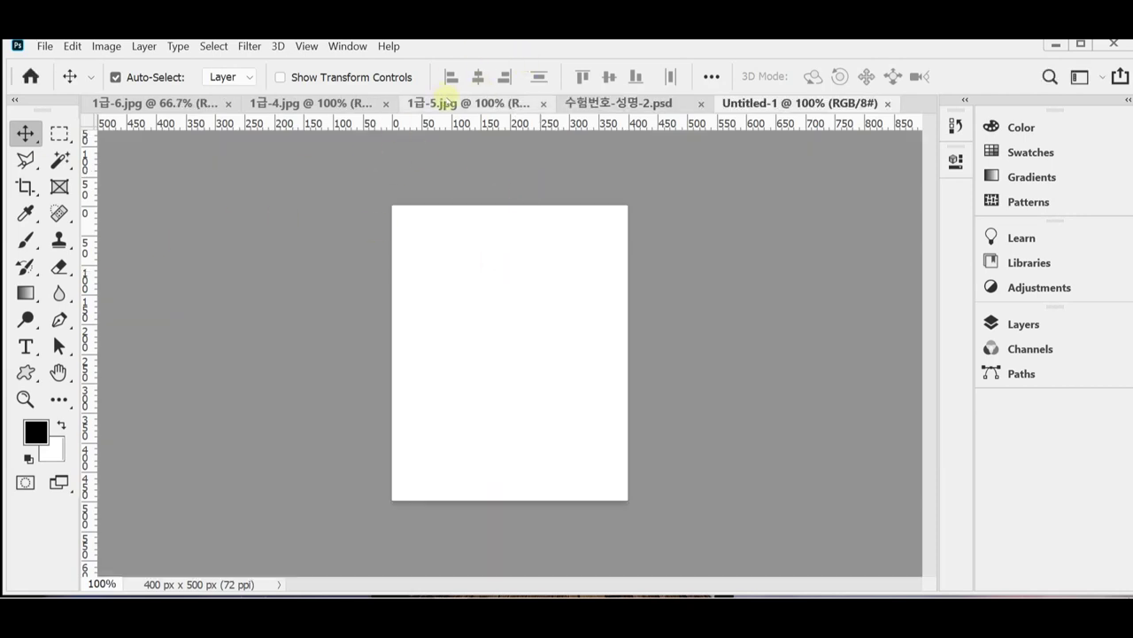
pyautogui.press("ctrl+'")
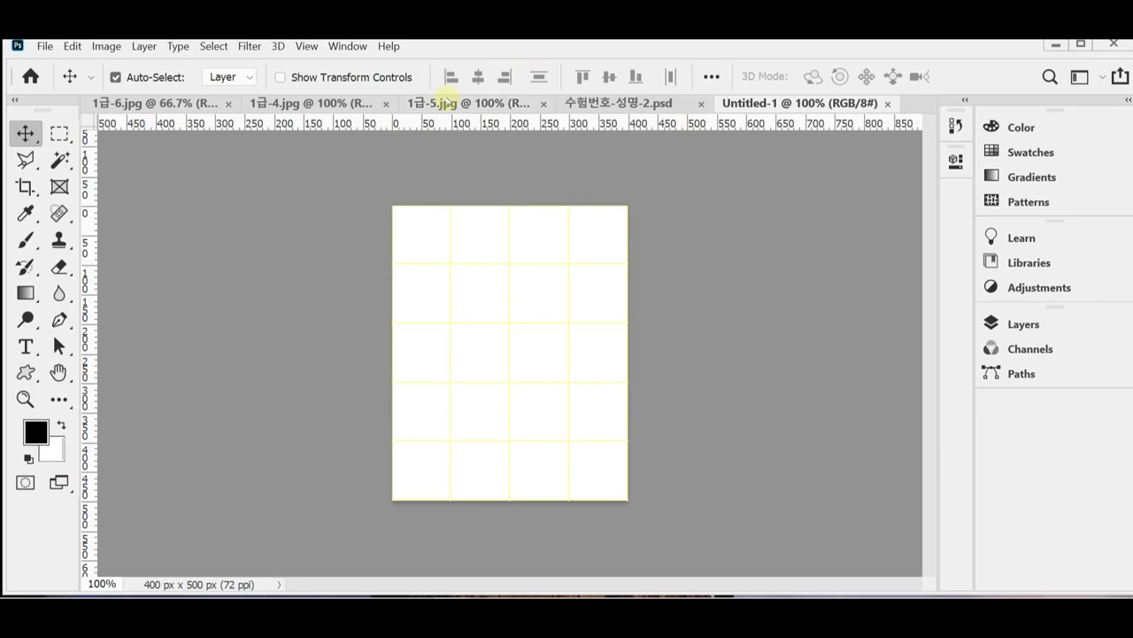
# - Copy the entire reed-field photo from 1급-4.jpg and close that file
pyautogui.click(285, 104)
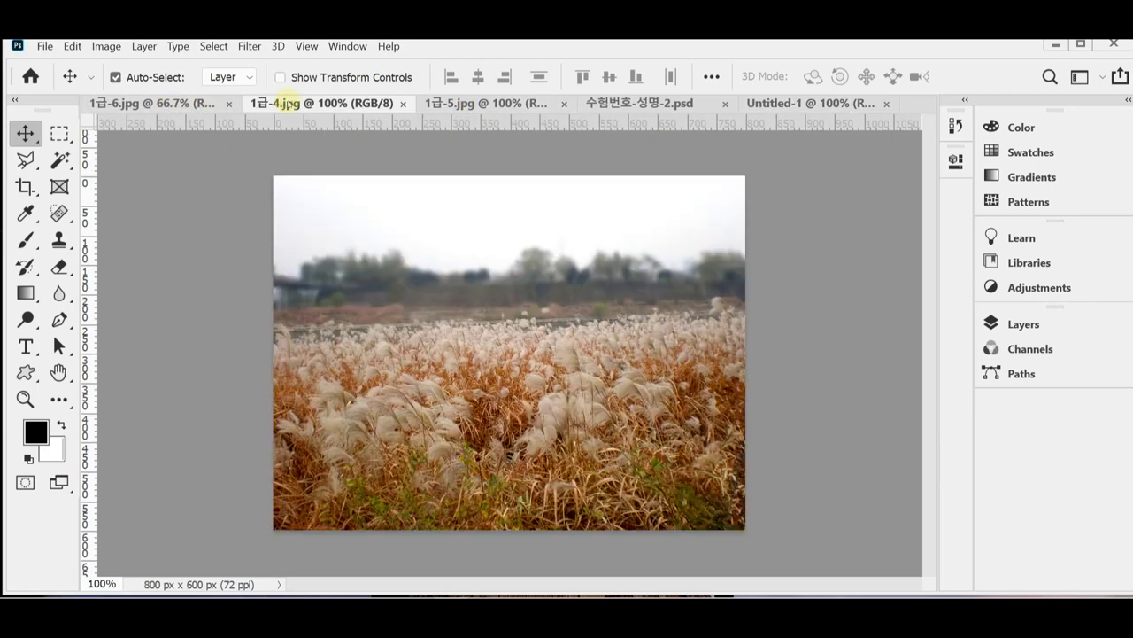
pyautogui.hotkey('ctrl', 'a')
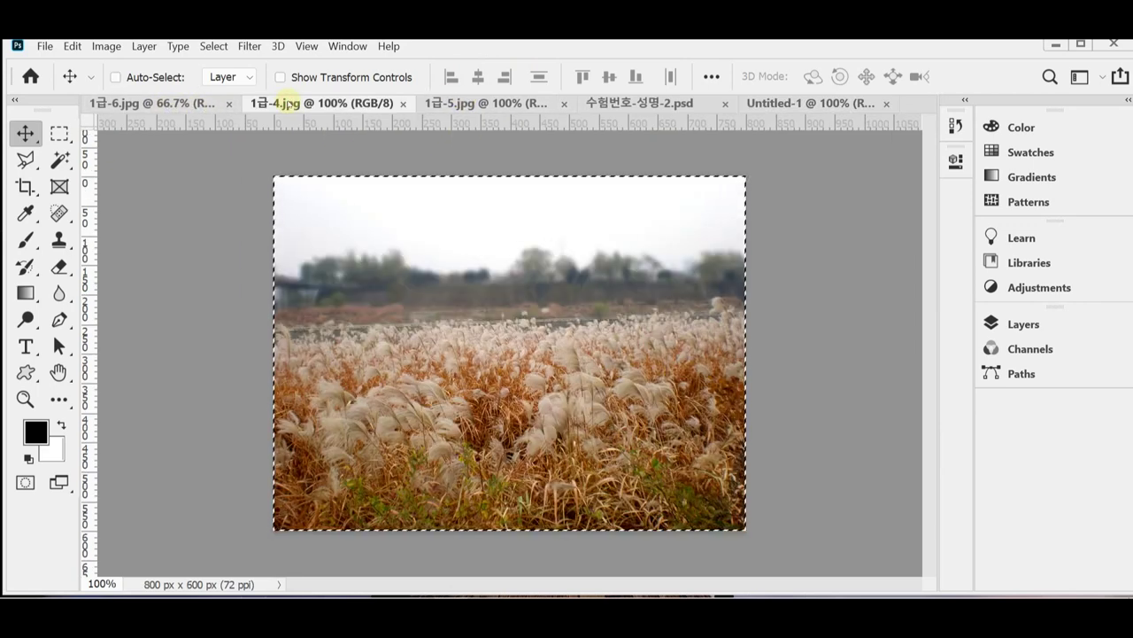
pyautogui.hotkey('ctrl', 'c')
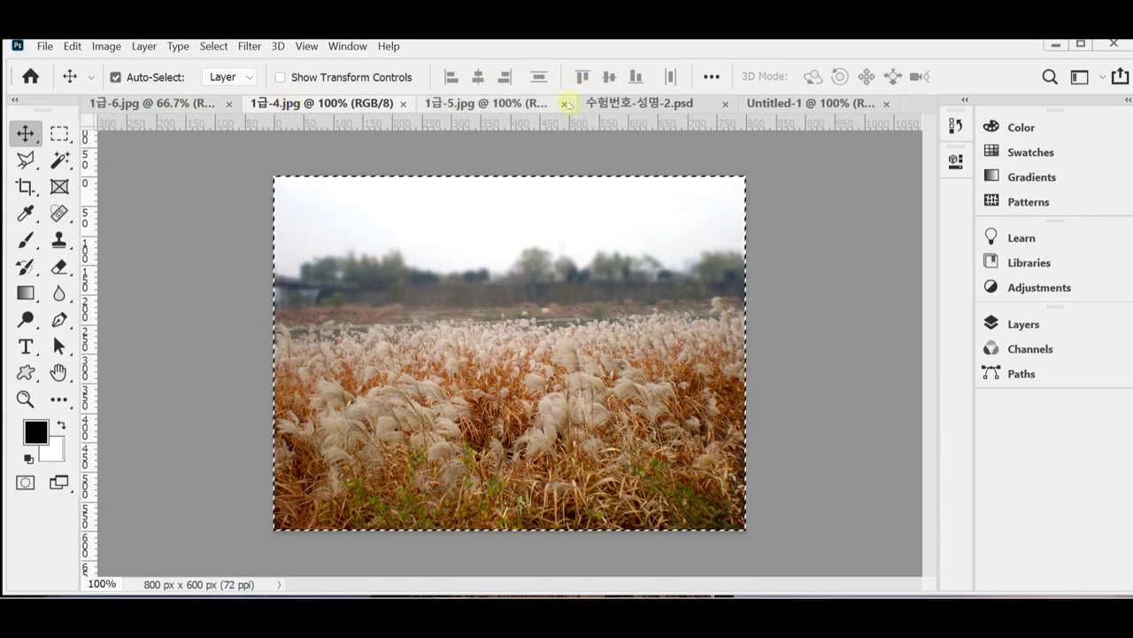
pyautogui.hotkey('ctrl', 'w')
pyautogui.click(502, 104)
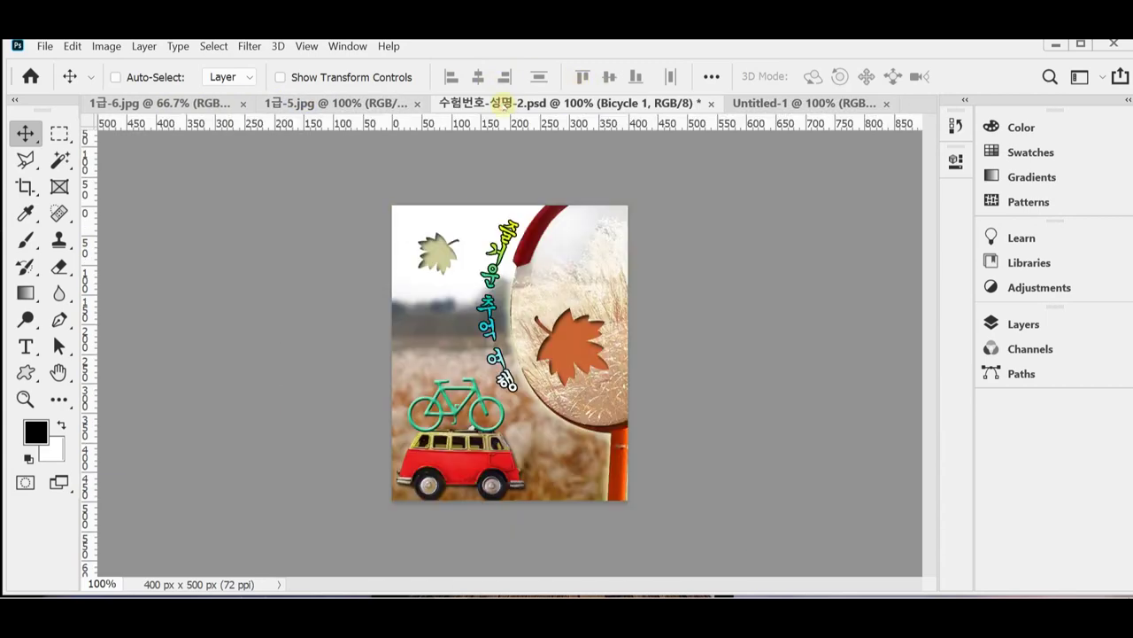
pyautogui.hotkey('ctrl', 'v')
pyautogui.hotkey('ctrl', 'z')
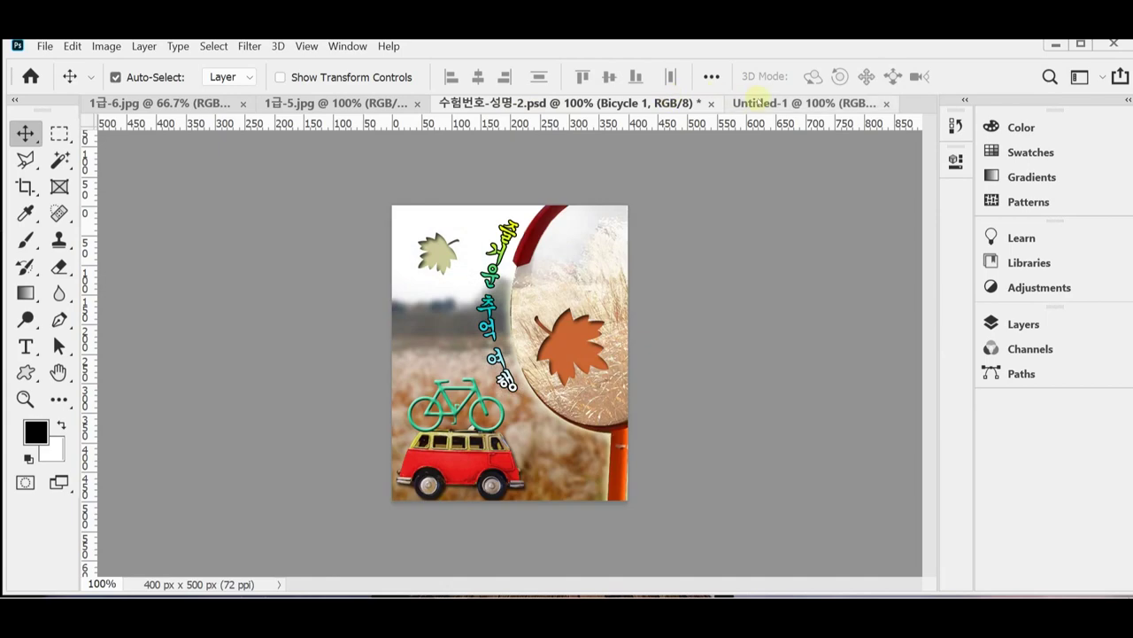
# - Arrange the sample 수험번호-성명-2.psd and Untitled-1 as floating windows side by side, and paste the copied photo into Untitled-1
pyautogui.moveTo(757, 103); pyautogui.dragTo(551, 193)
pyautogui.moveTo(487, 102); pyautogui.dragTo(222, 169)
pyautogui.moveTo(605, 191); pyautogui.dragTo(487, 173)
pyautogui.hotkey('ctrl', 'v')
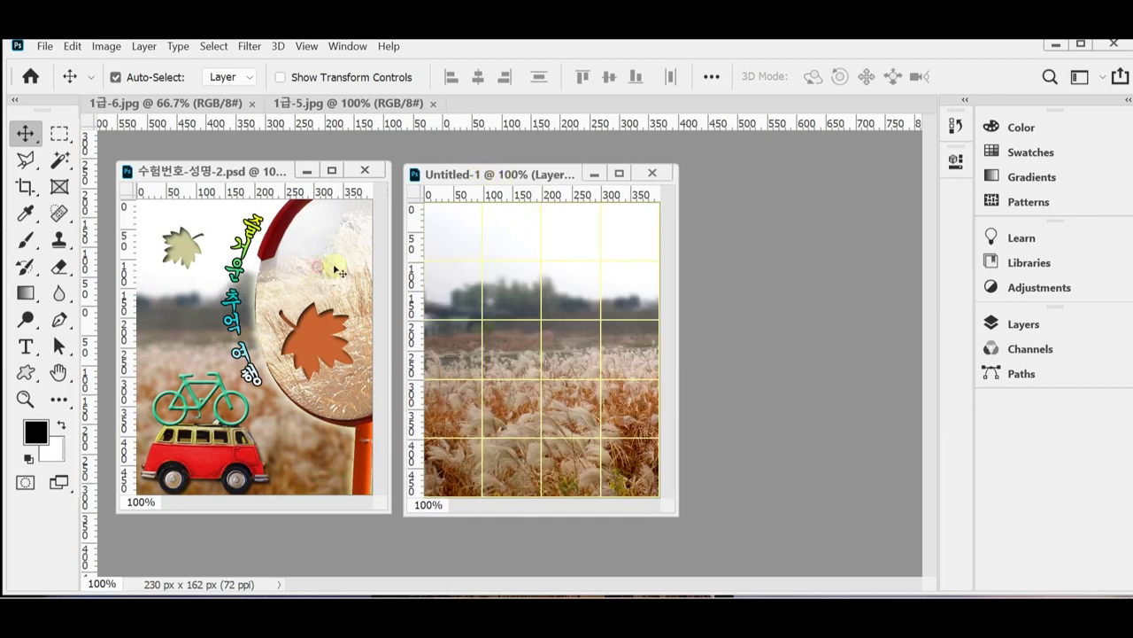
# - Show the sample's grid and move the pasted reed-field photo about 70 px left and 50 px down to match the sample's background
pyautogui.hotkey('ctrl', "'")
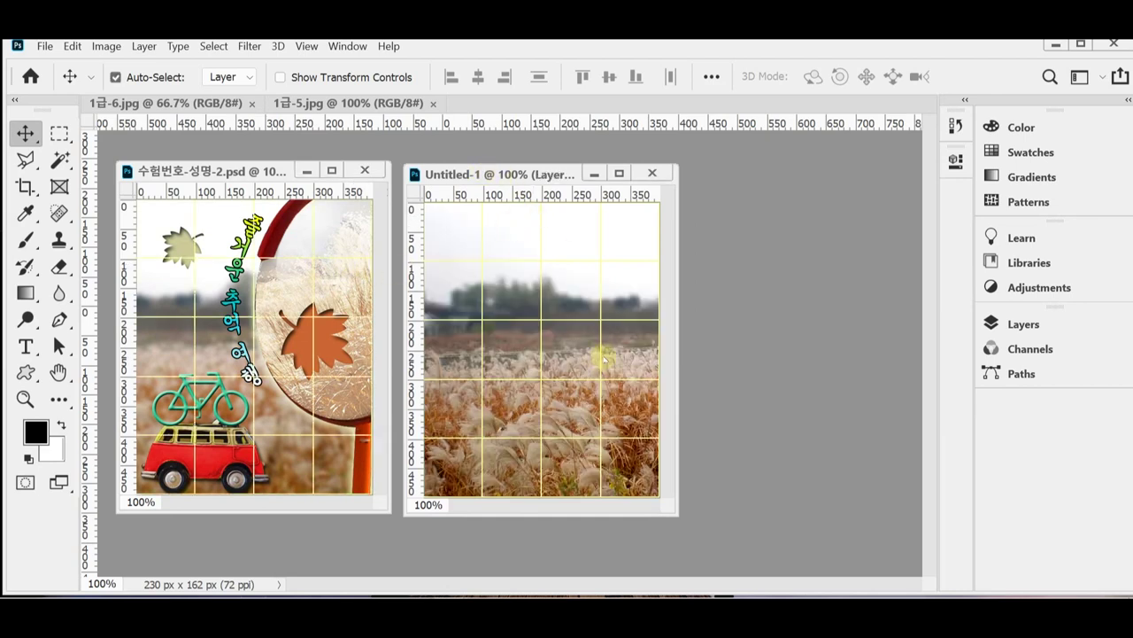
pyautogui.hotkey('ctrl', 't')
pyautogui.press('Return')
pyautogui.hotkey('ctrl', 't')
pyautogui.moveTo(579, 405)
pyautogui.mouseDown()
pyautogui.moveTo(589, 376)
pyautogui.moveTo(650, 405)
pyautogui.moveTo(612, 410)
pyautogui.moveTo(630, 421)
pyautogui.moveTo(611, 403)
pyautogui.moveTo(595, 412)
pyautogui.mouseUp()
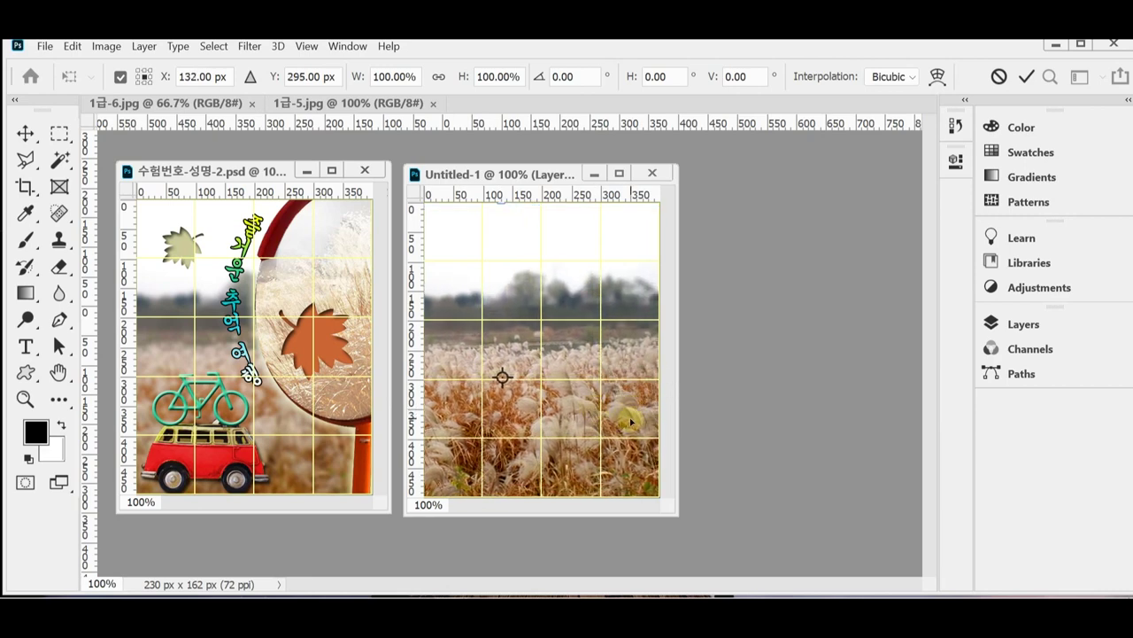
pyautogui.moveTo(630, 422); pyautogui.dragTo(628, 426)
pyautogui.press('Return')
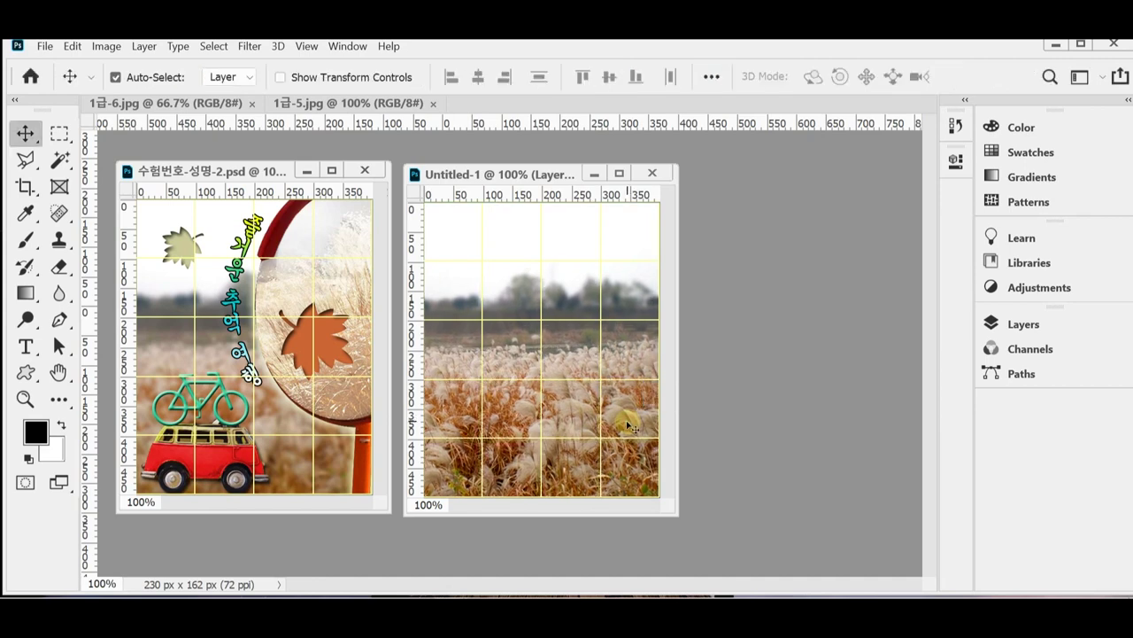
# - Save the new poster document with its layers as 수험번호-성명-2.psd in the desktop folder 임시
pyautogui.hotkey('ctrl', 's')
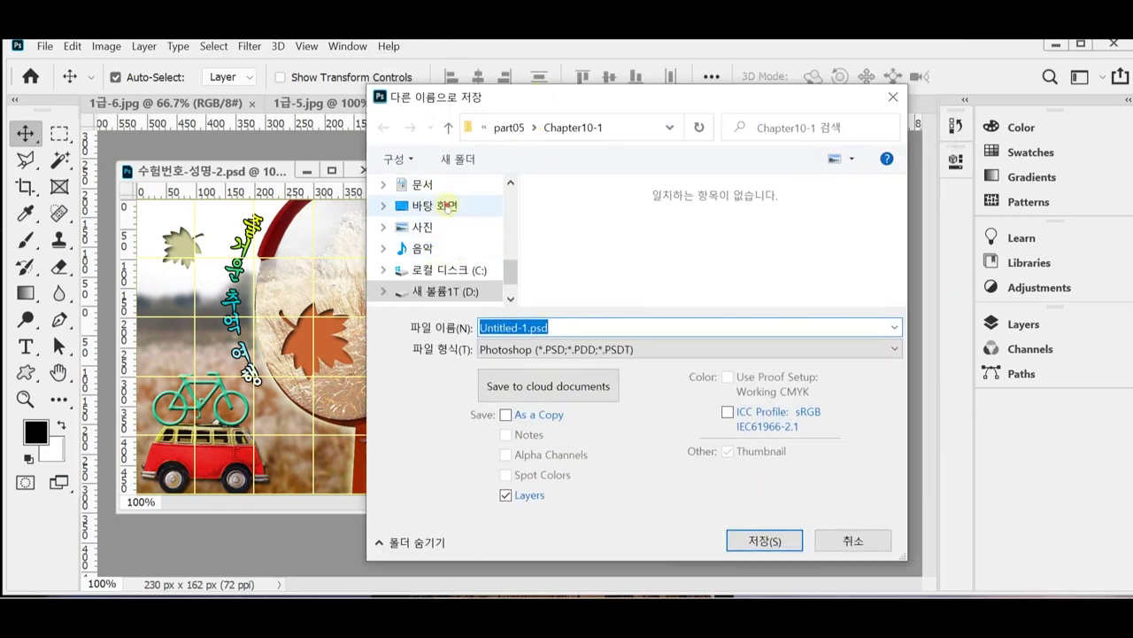
pyautogui.click(435, 206)
pyautogui.click(567, 236)
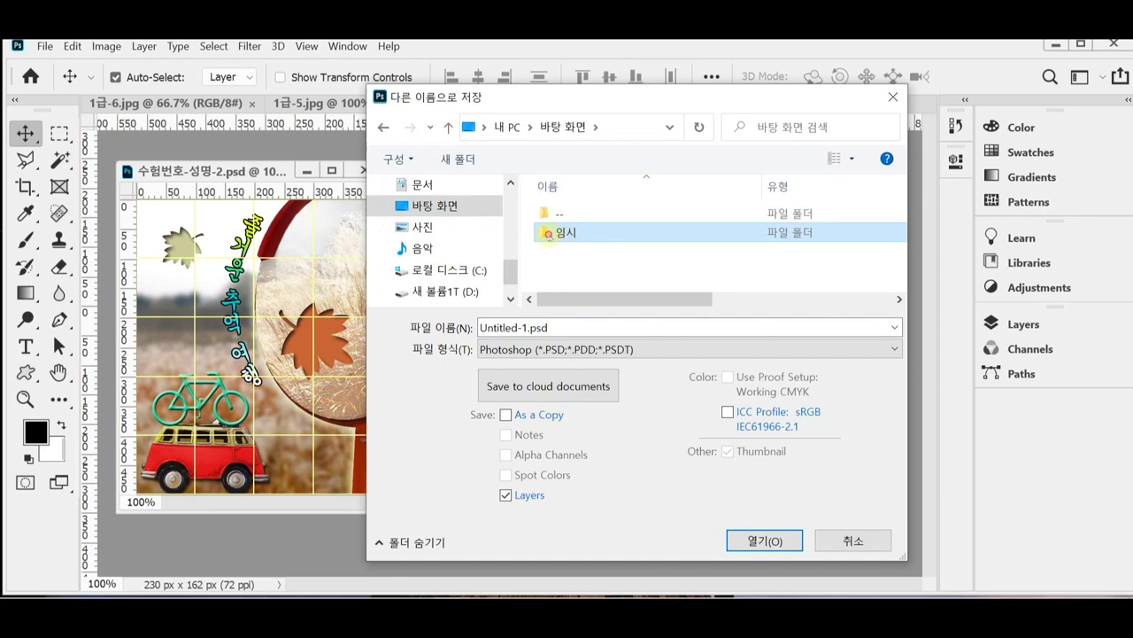
pyautogui.doubleClick(547, 233)
pyautogui.click(591, 233)
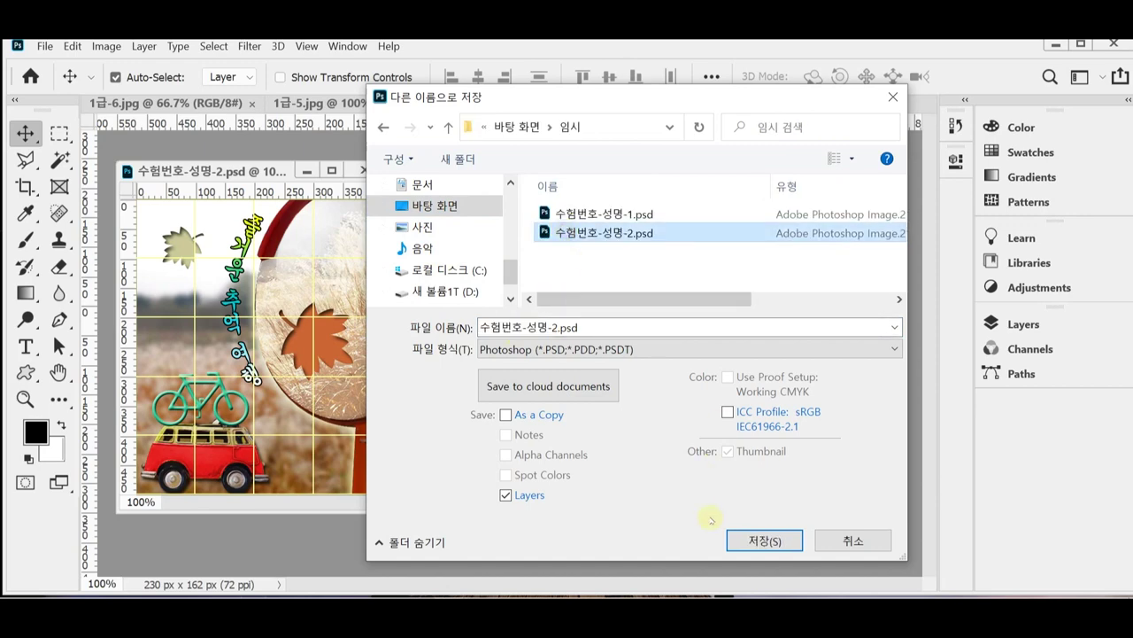
pyautogui.click(763, 538)
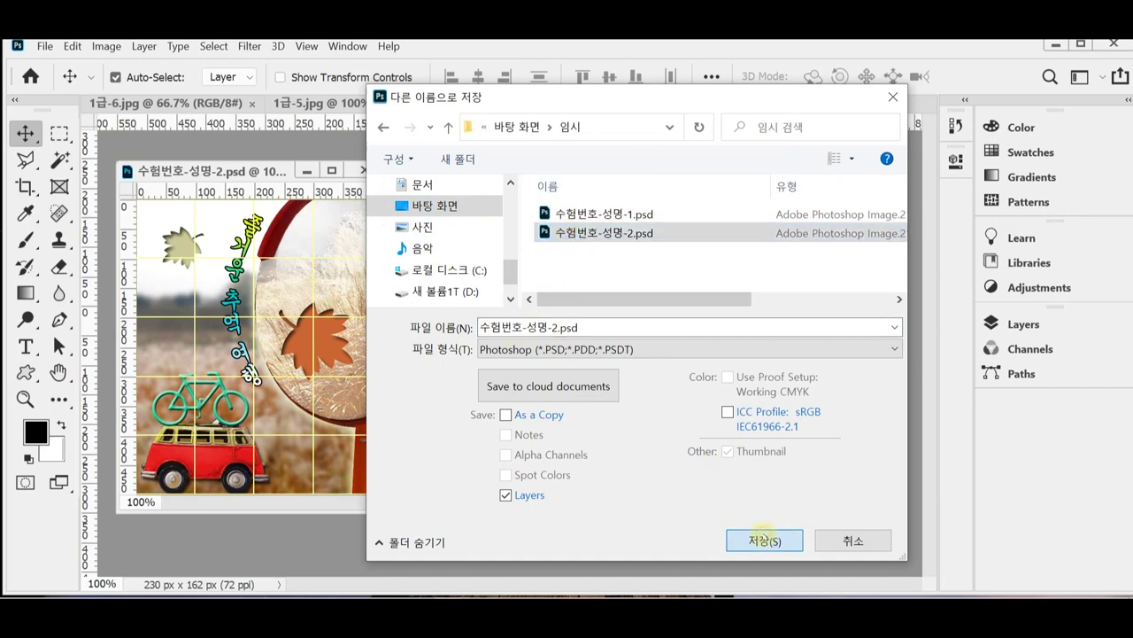
pyautogui.click(599, 297)
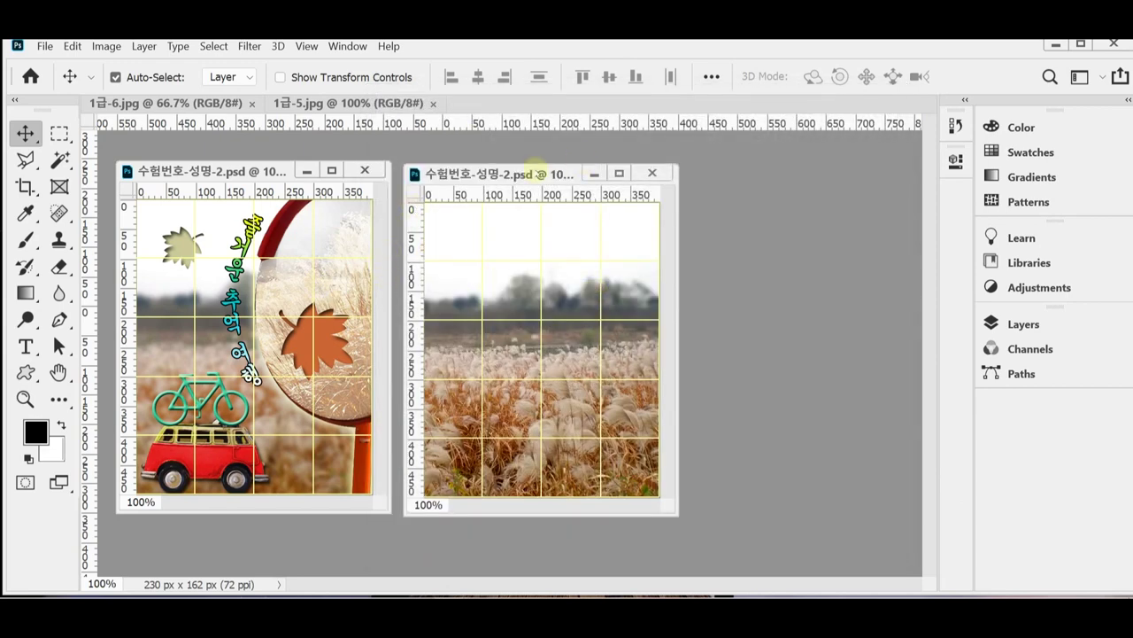
# - Apply a Gaussian Blur with a 3-pixel radius to the reed-field photo
pyautogui.click(248, 46)
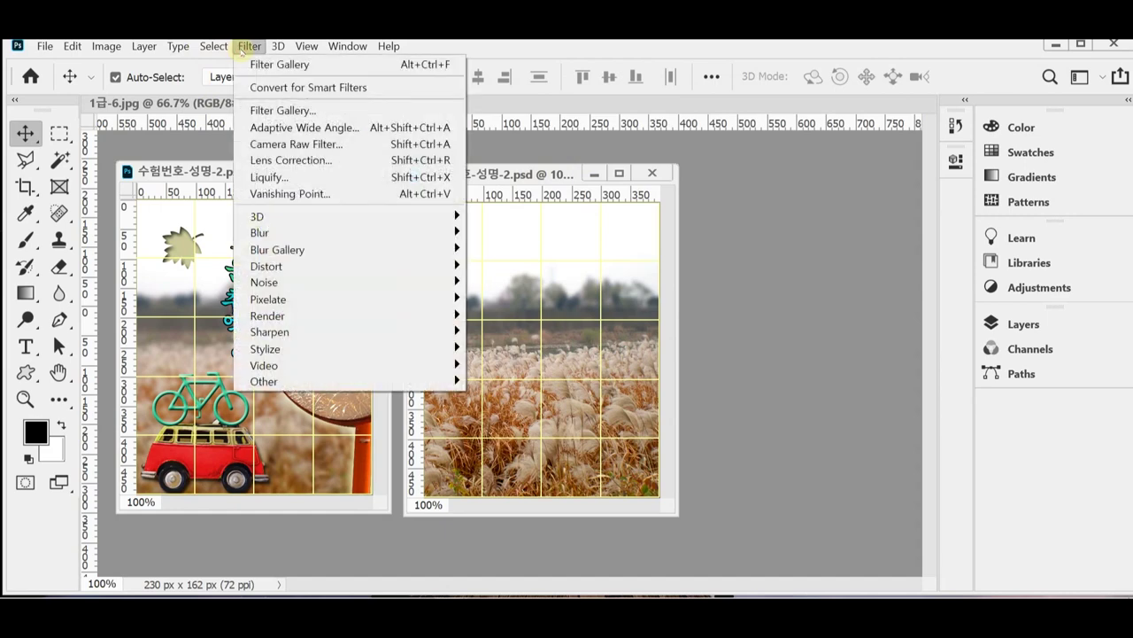
pyautogui.moveTo(350, 281)
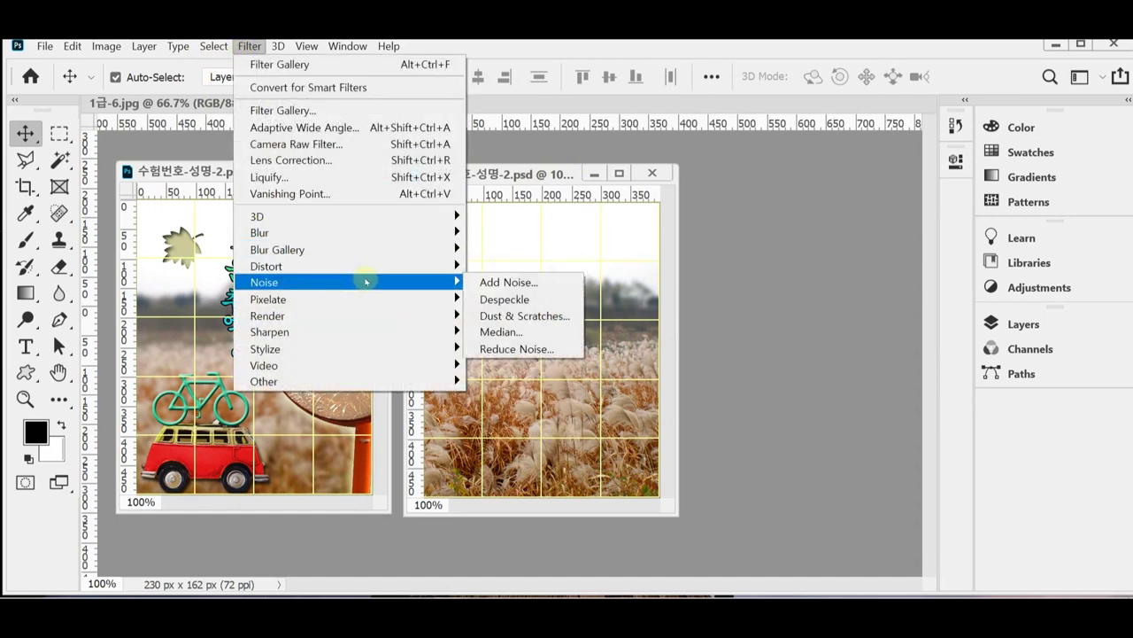
pyautogui.moveTo(397, 235)
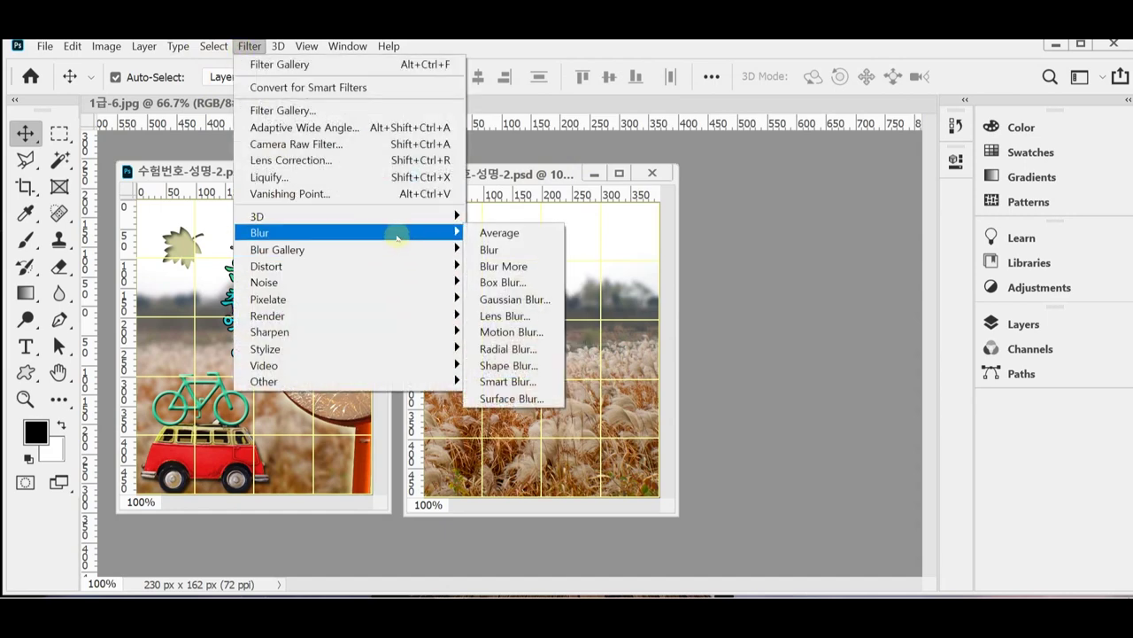
pyautogui.click(536, 301)
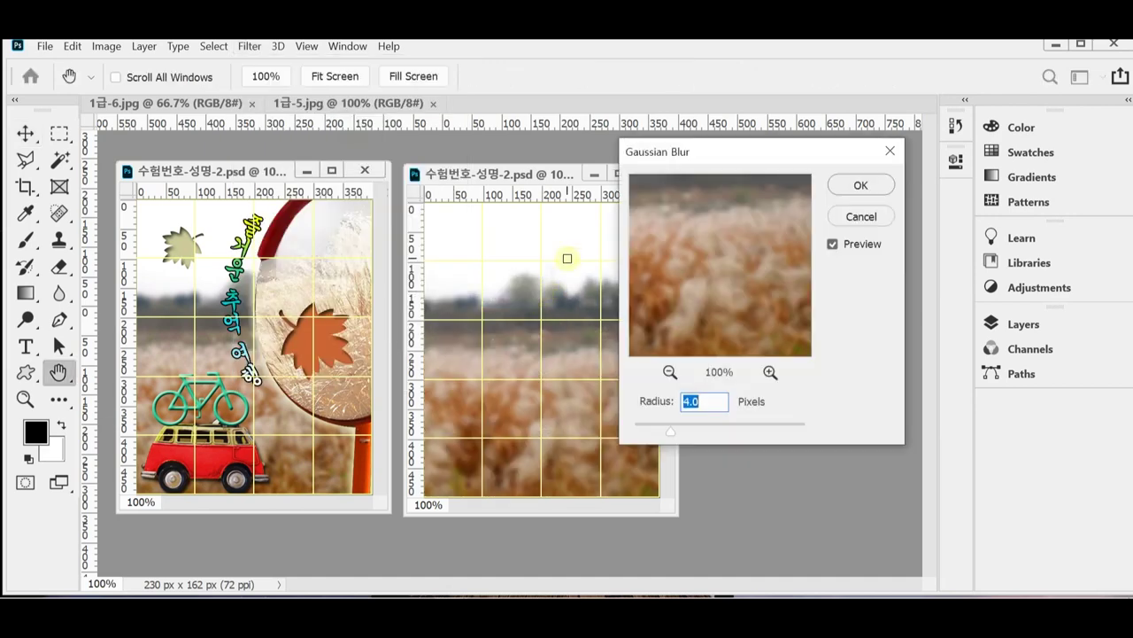
pyautogui.write('3')
pyautogui.click(857, 185)
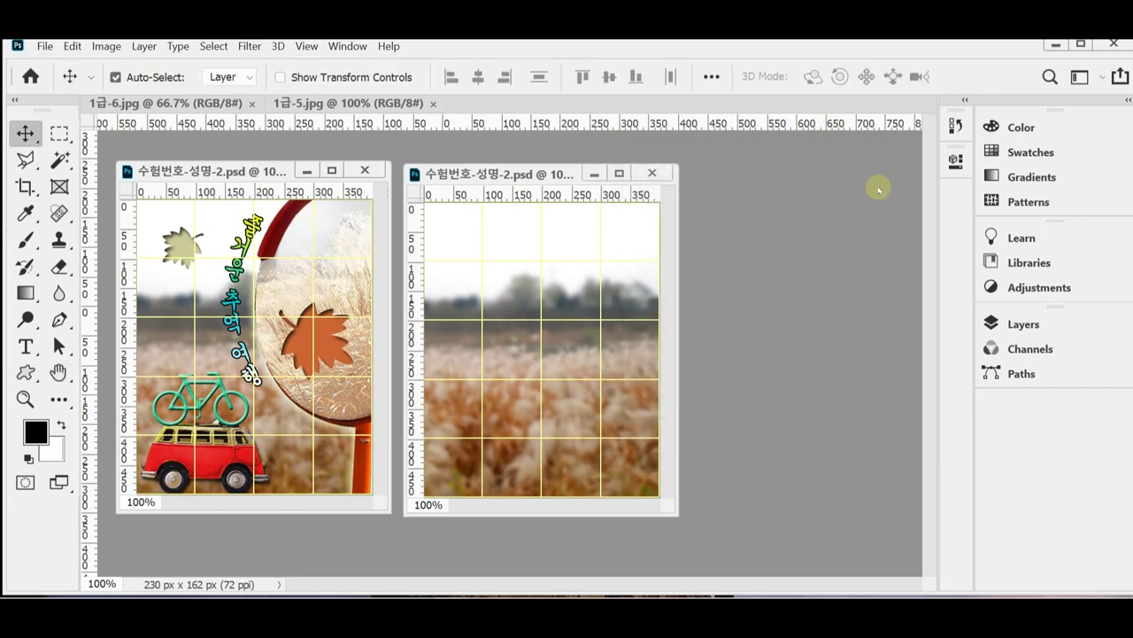
# - Detach 1급-5.jpg into its own floating window and enlarge the van photo to 200%
pyautogui.moveTo(292, 104); pyautogui.dragTo(305, 146)
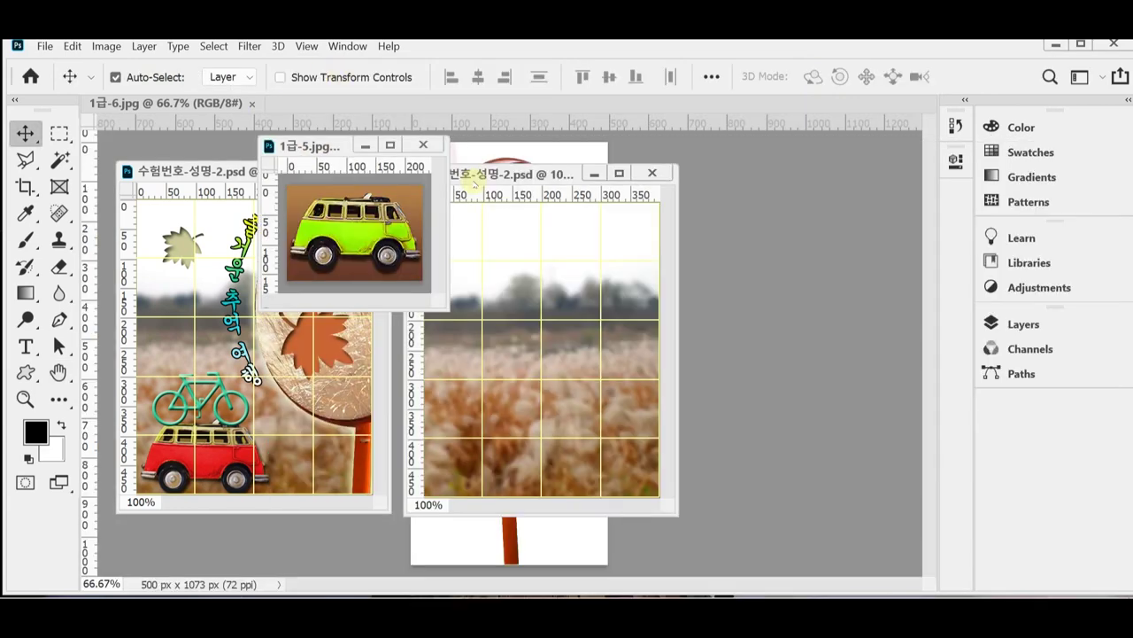
pyautogui.hotkey('ctrl', '1')
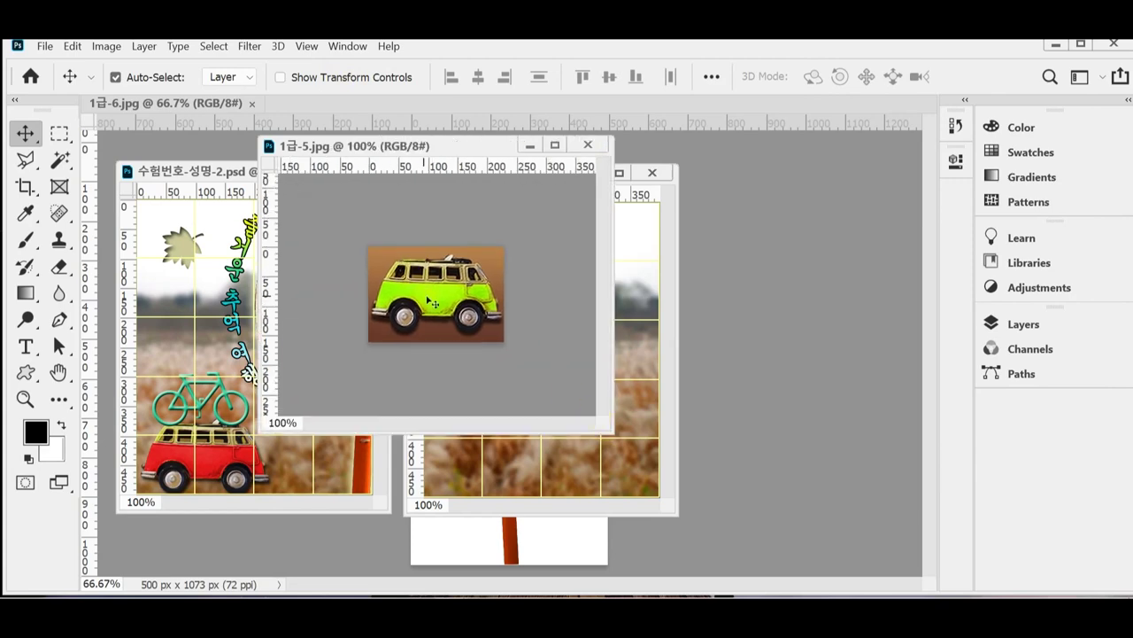
pyautogui.keyDown('ctrl'); pyautogui.click(488, 294); pyautogui.keyUp('ctrl')
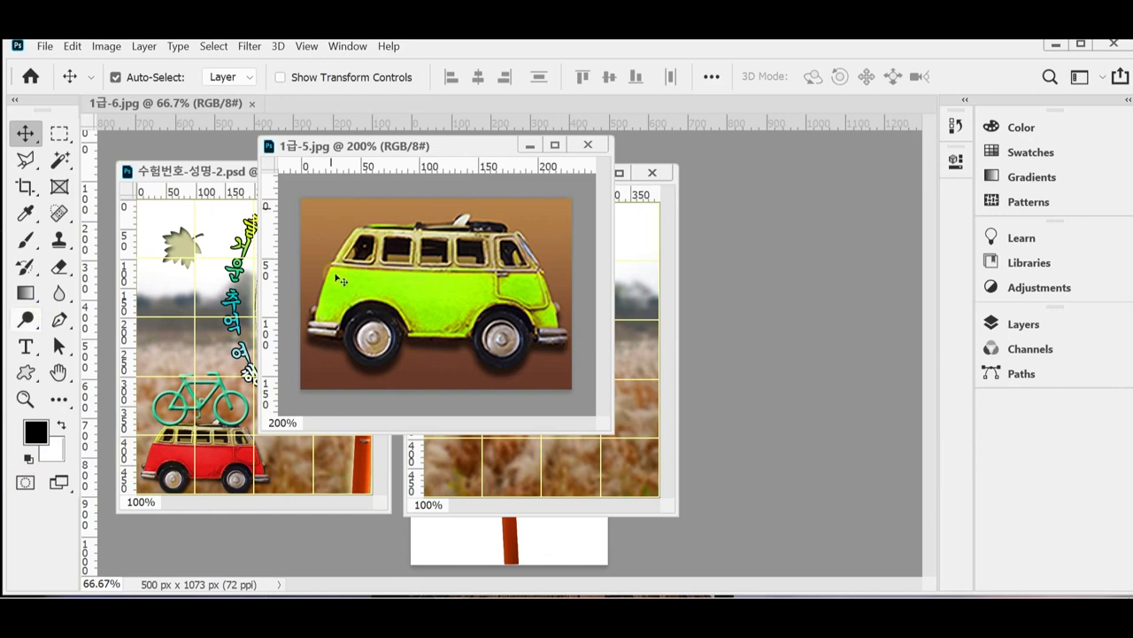
# - Select the whole brown background around the green van with the Magic Wand, adding to the selection at a tolerance of 10
pyautogui.click(60, 160)
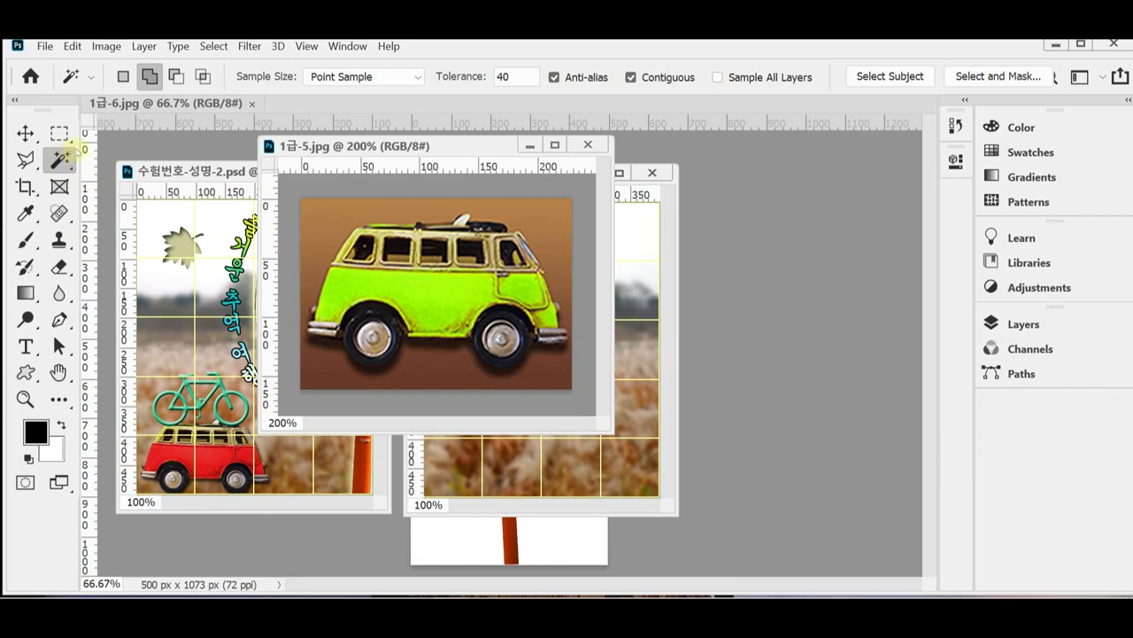
pyautogui.click(148, 77)
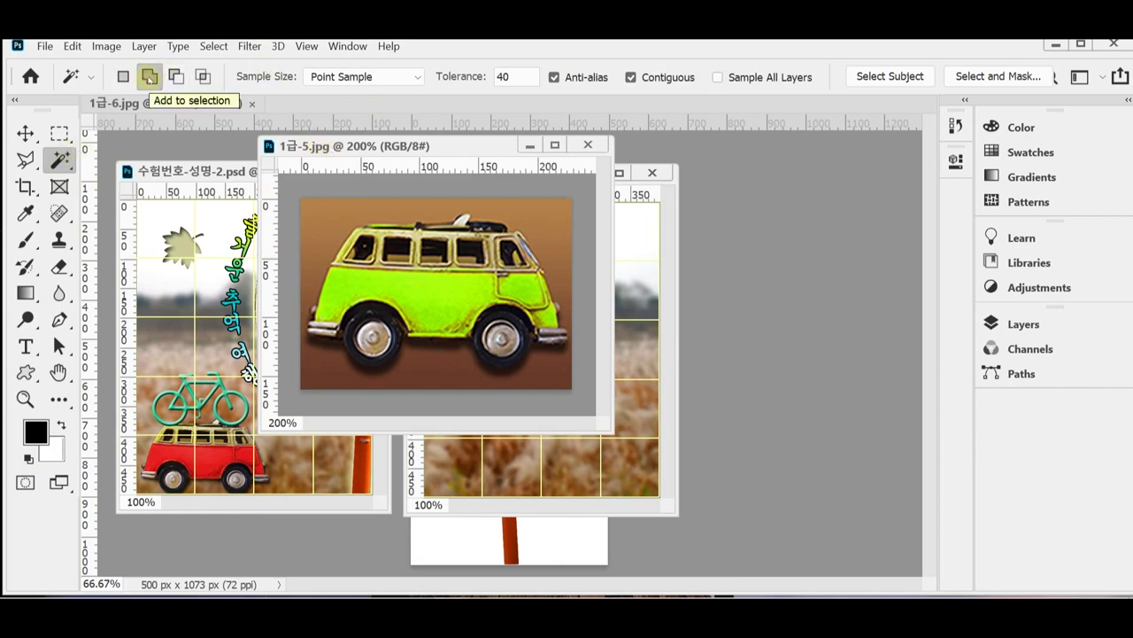
pyautogui.moveTo(471, 83); pyautogui.dragTo(475, 84)
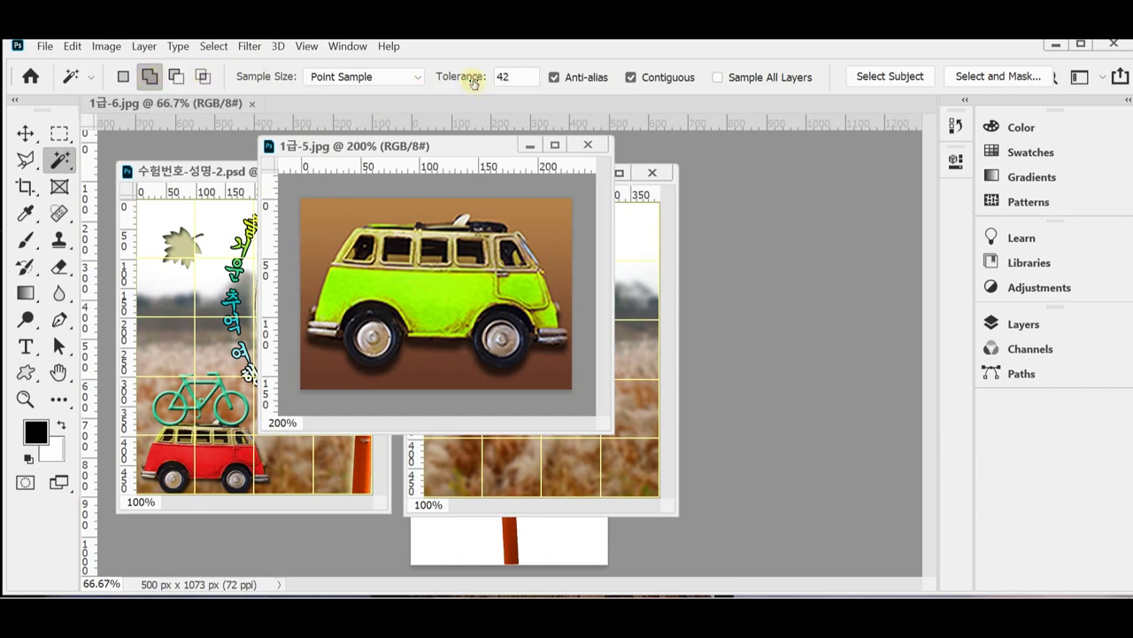
pyautogui.click(471, 80)
pyautogui.write('10')
pyautogui.click(468, 77)
pyautogui.click(320, 237)
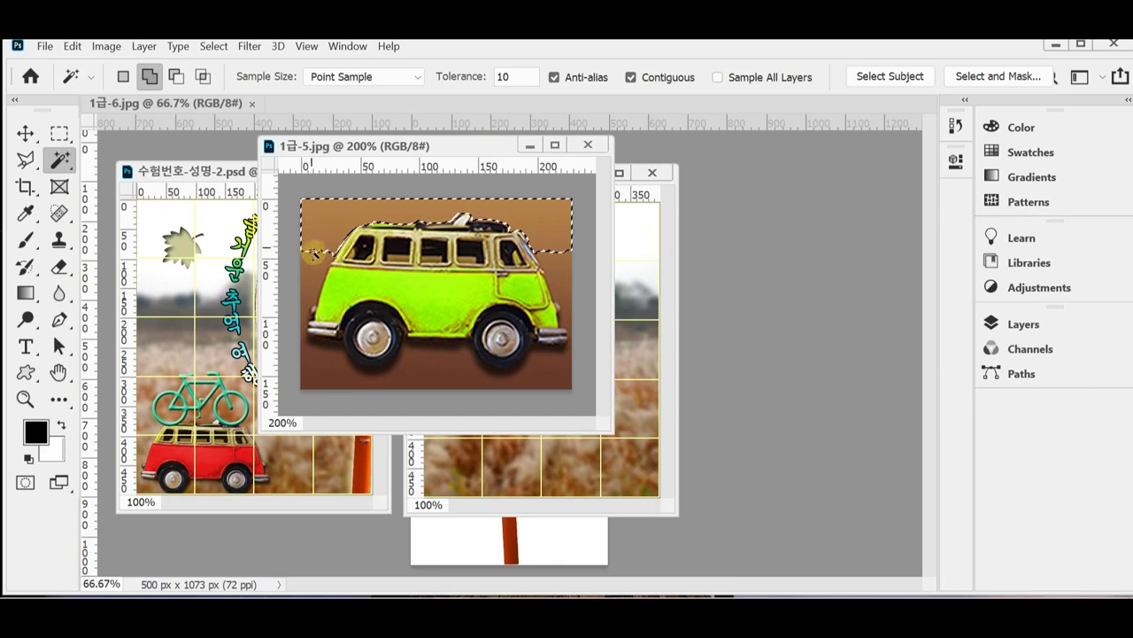
pyautogui.click(326, 265)
pyautogui.click(321, 372)
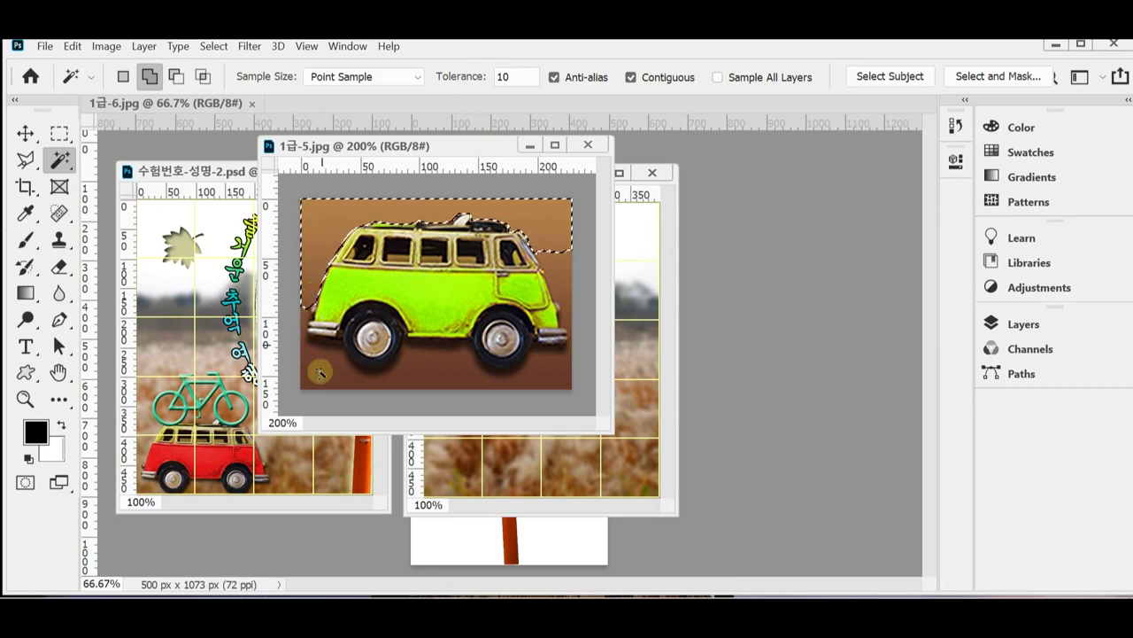
pyautogui.click(562, 273)
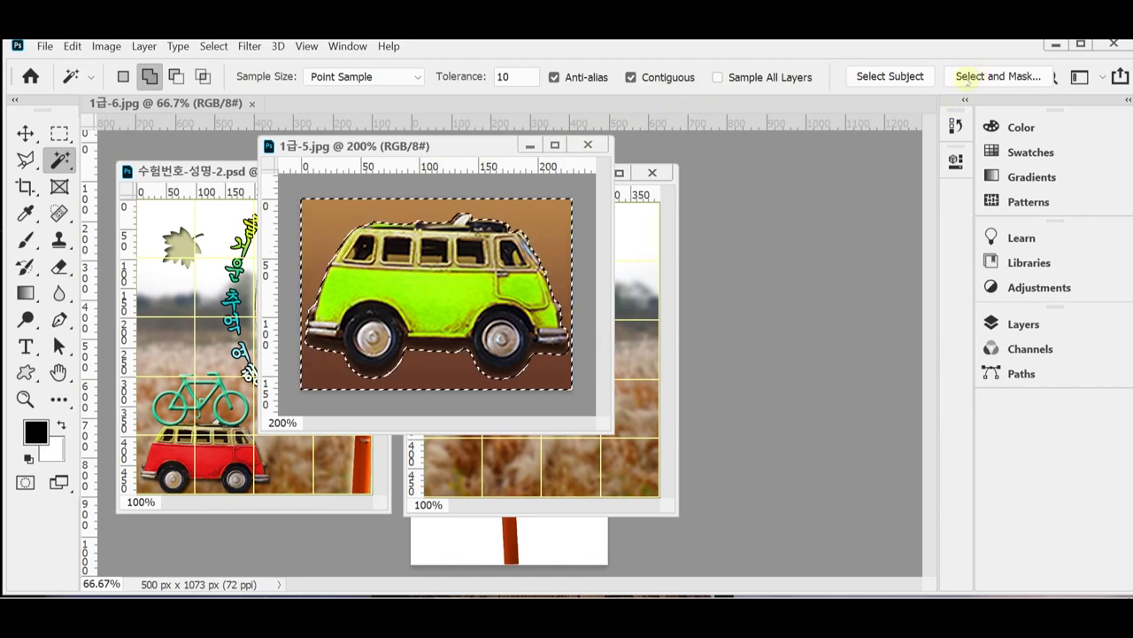
pyautogui.click(968, 80)
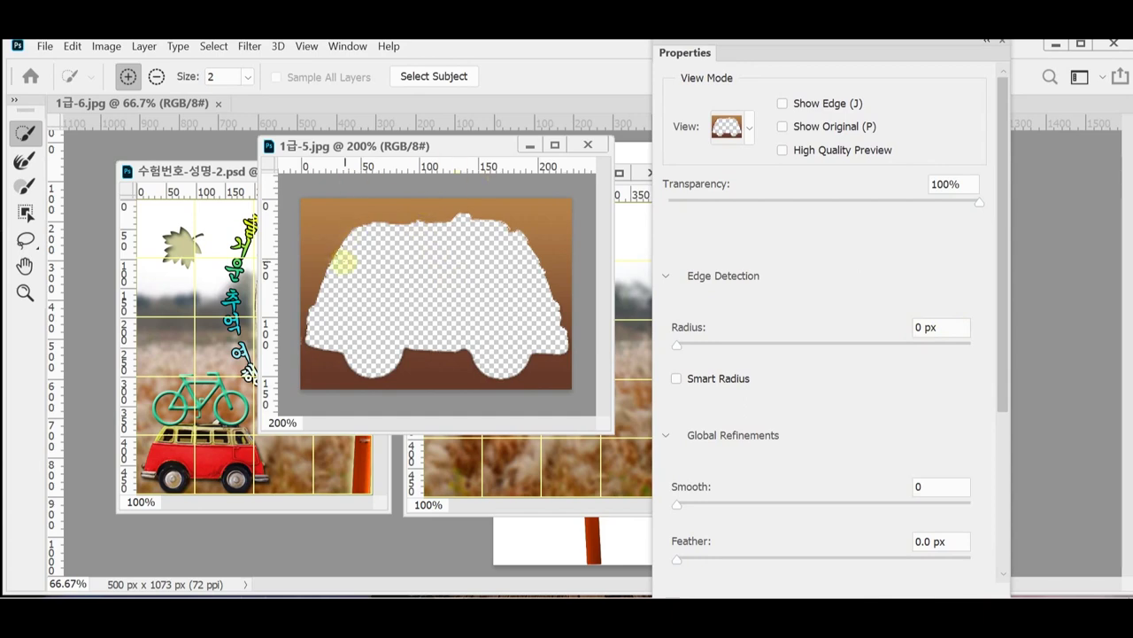
pyautogui.moveTo(803, 53); pyautogui.dragTo(798, 15)
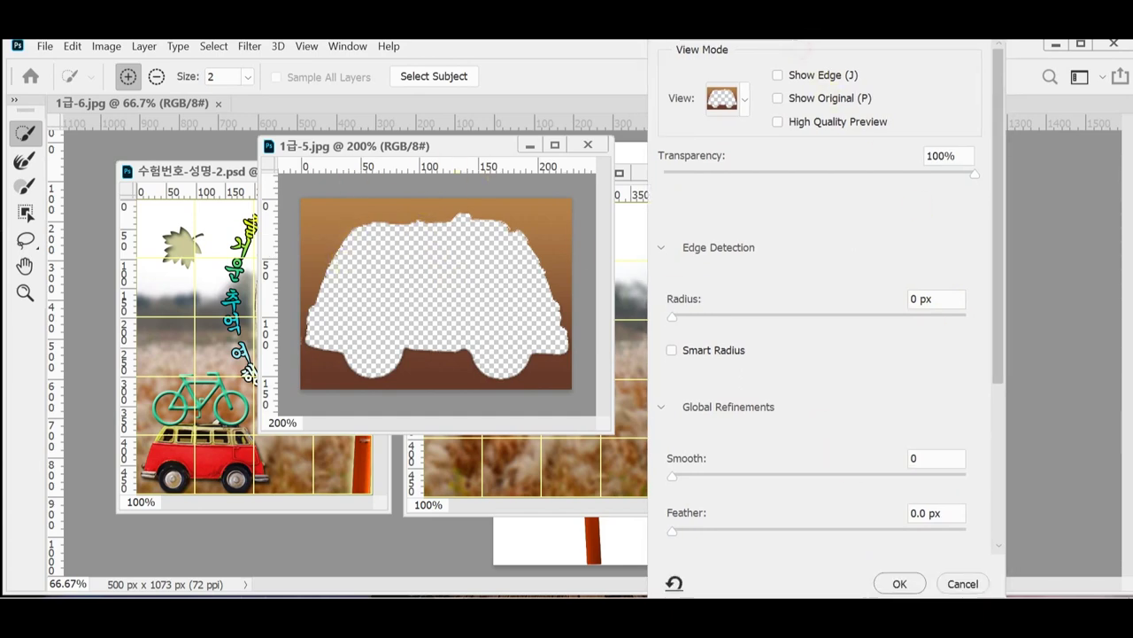
pyautogui.click(958, 567)
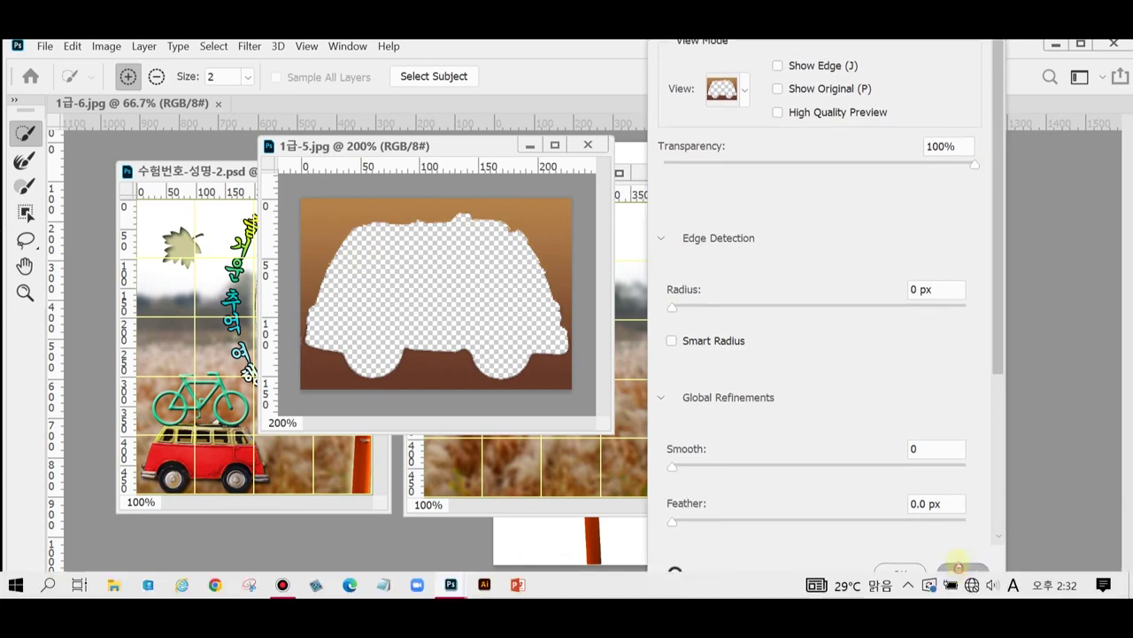
pyautogui.click(347, 46)
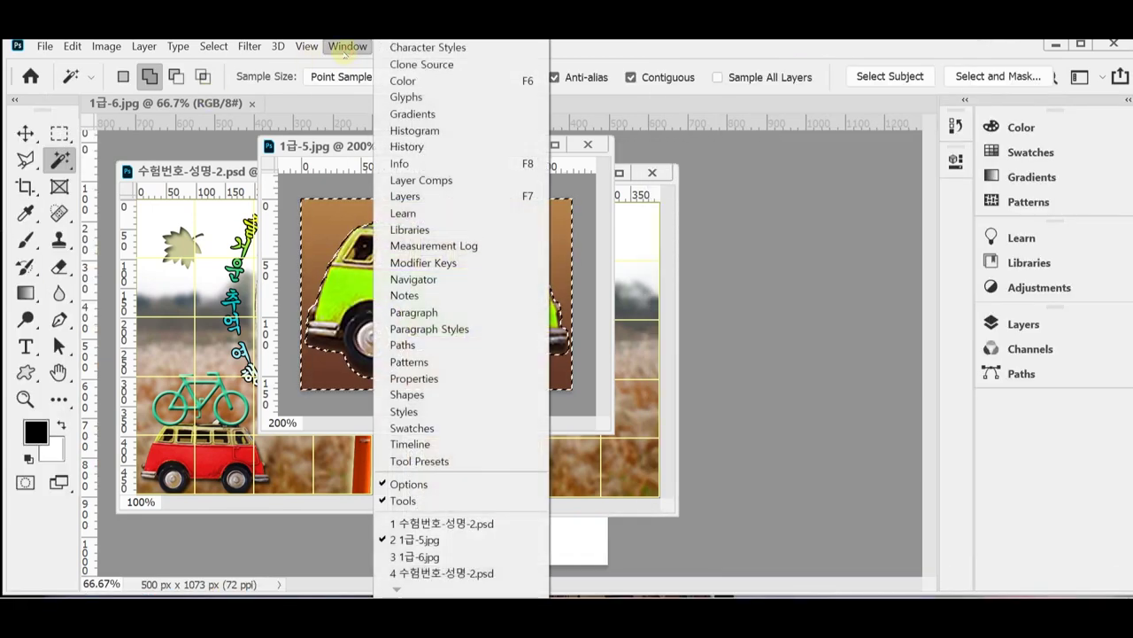
pyautogui.click(347, 46)
# - Invert the selection to the van and refine its edge in Select and Mask with Radius 1 px and Smooth 1
pyautogui.click(213, 46)
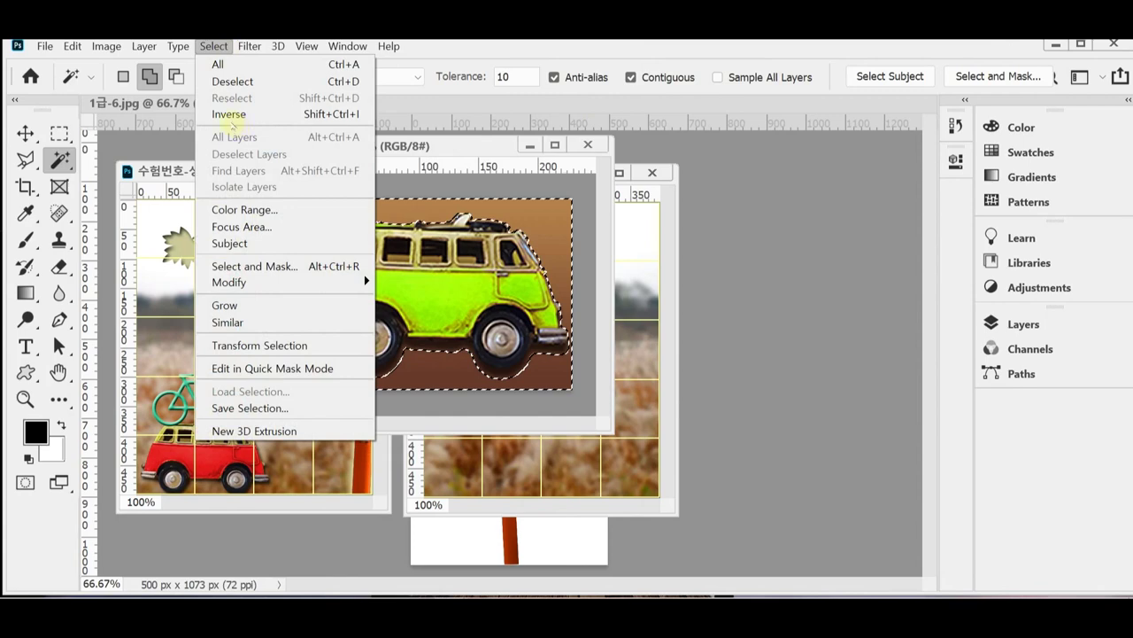
pyautogui.click(231, 116)
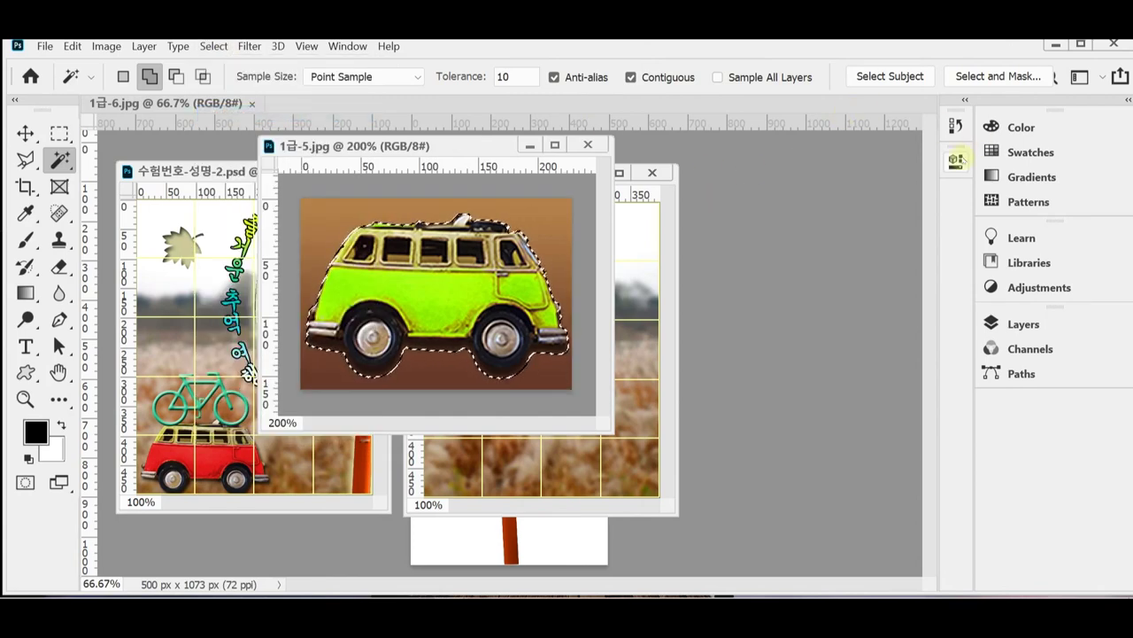
pyautogui.click(984, 76)
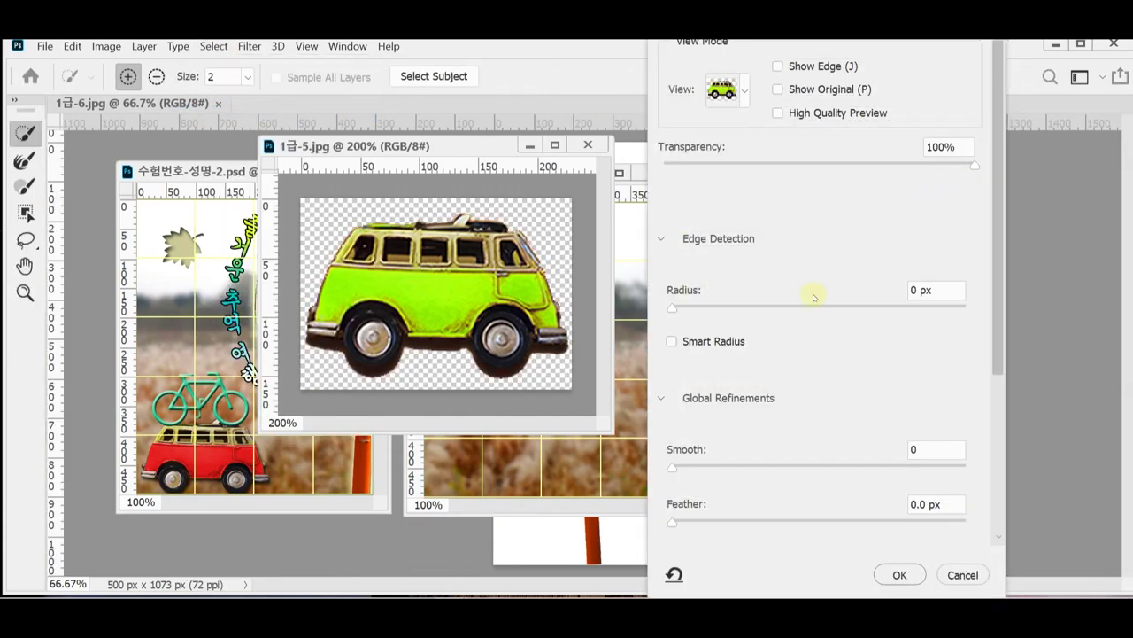
pyautogui.click(944, 293)
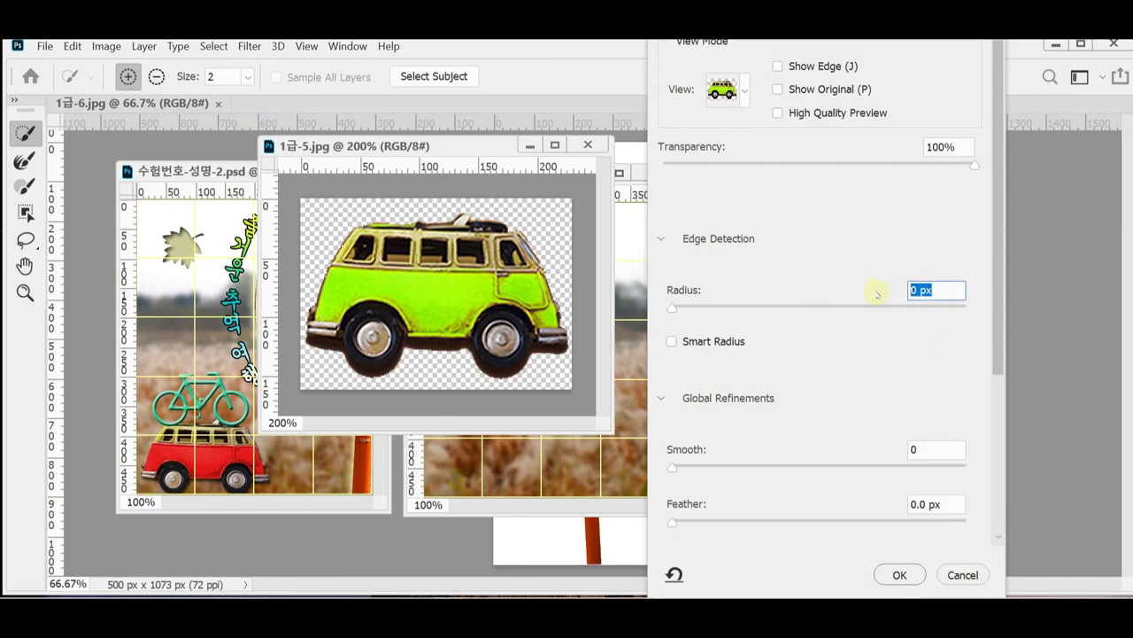
pyautogui.write('1')
pyautogui.click(942, 453)
pyautogui.write('1')
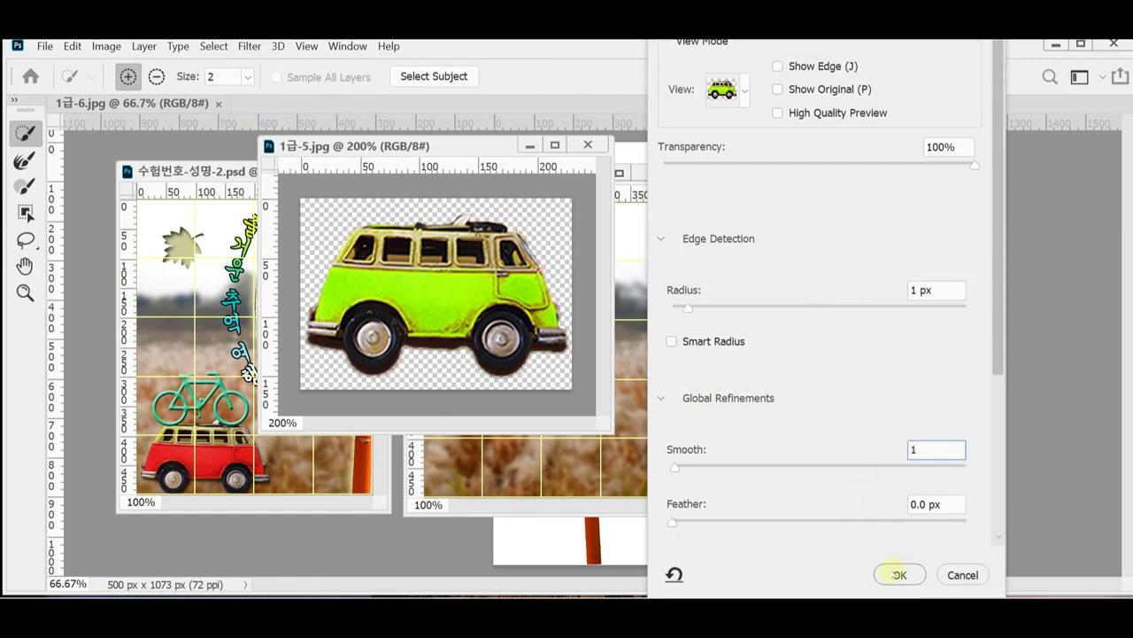
pyautogui.click(897, 574)
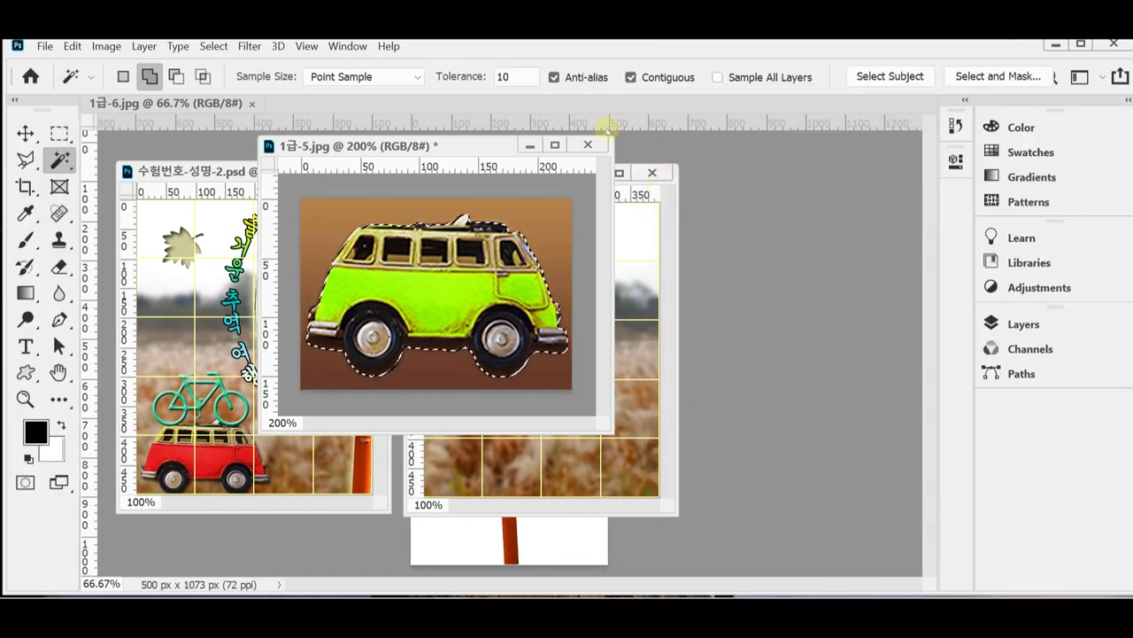
# - Copy the selected van, paste it into the new poster, and place it in the lower-left corner of the canvas to match the sample
pyautogui.click(530, 144)
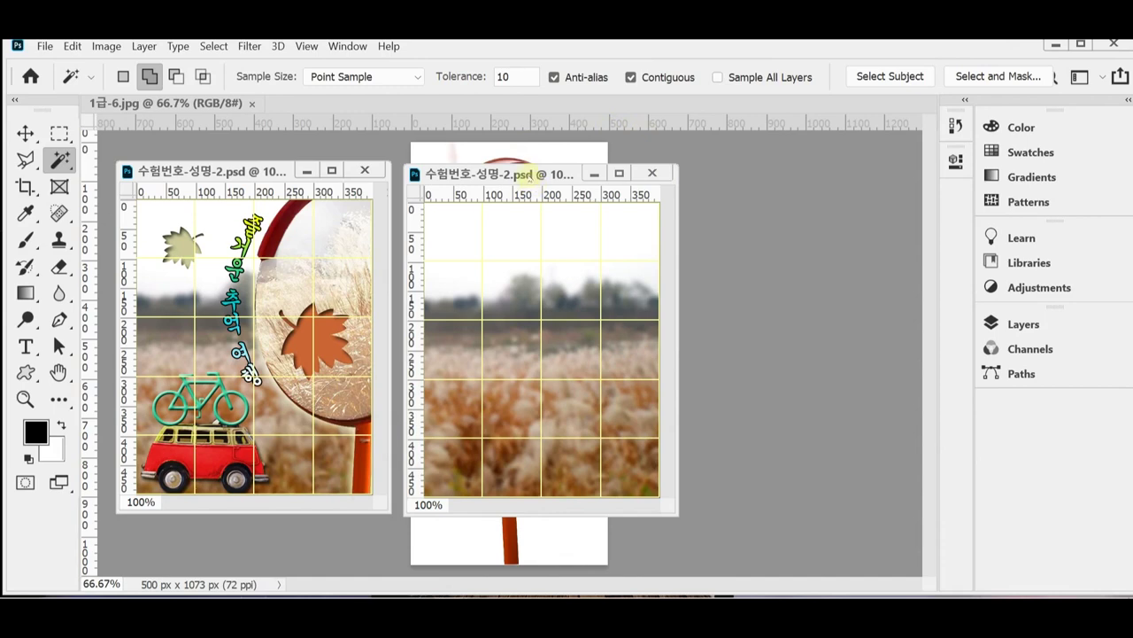
pyautogui.hotkey('ctrl', 'v')
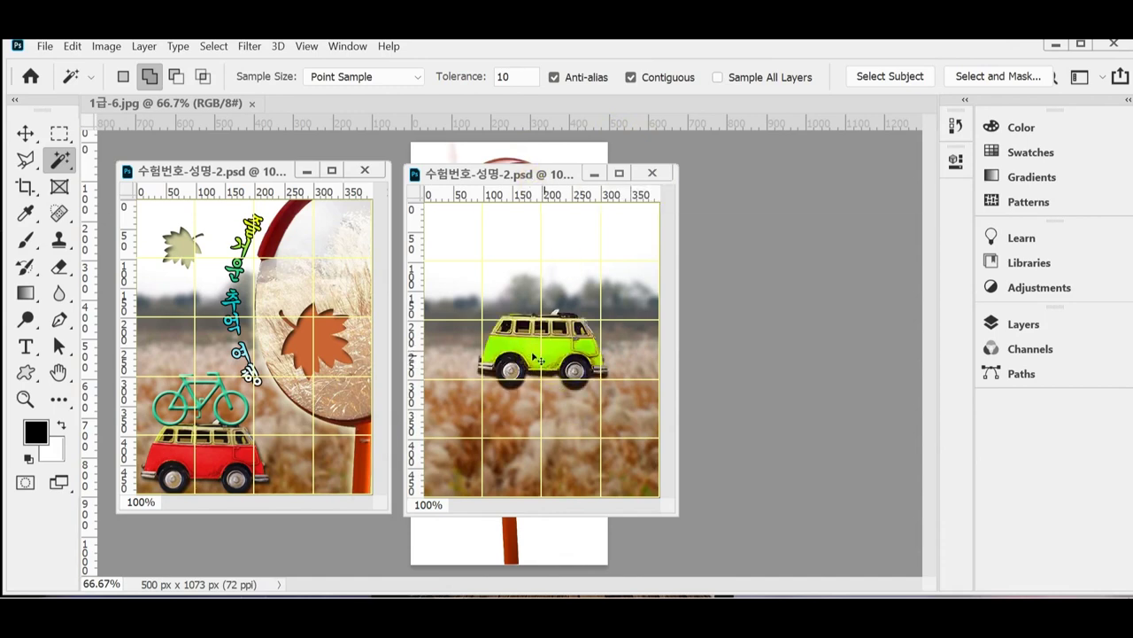
pyautogui.moveTo(532, 356); pyautogui.dragTo(482, 463)
pyautogui.press('Up')
pyautogui.press('Up')
pyautogui.press('Up')
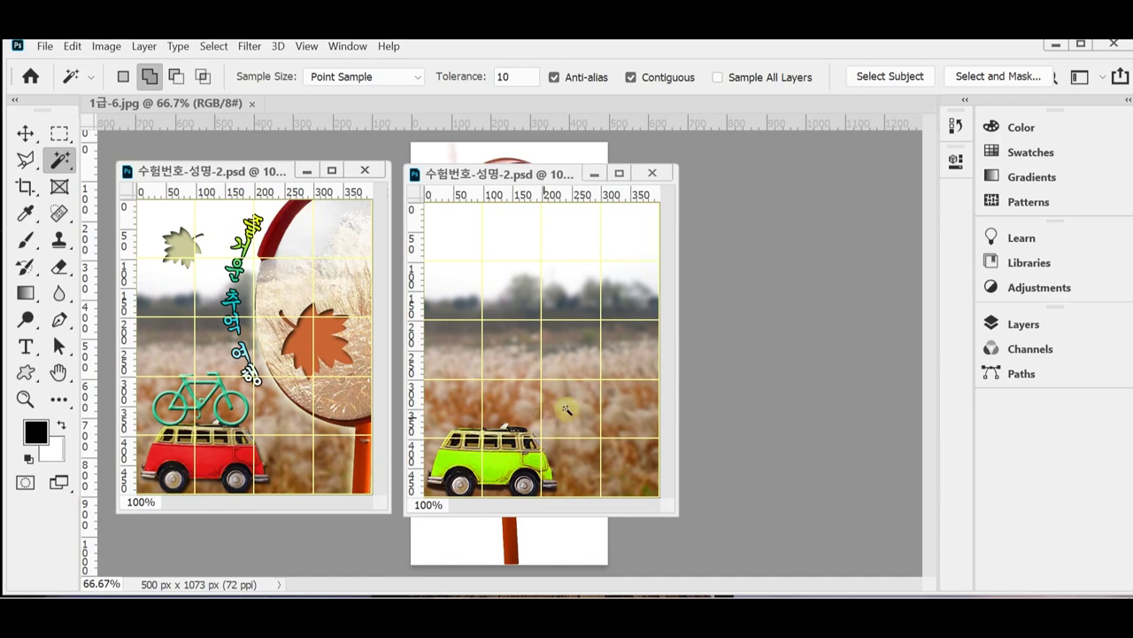
# - Add a Drop Shadow to the van layer with 75% opacity, 120° angle, 5 px distance and 5 px size
pyautogui.click(1015, 325)
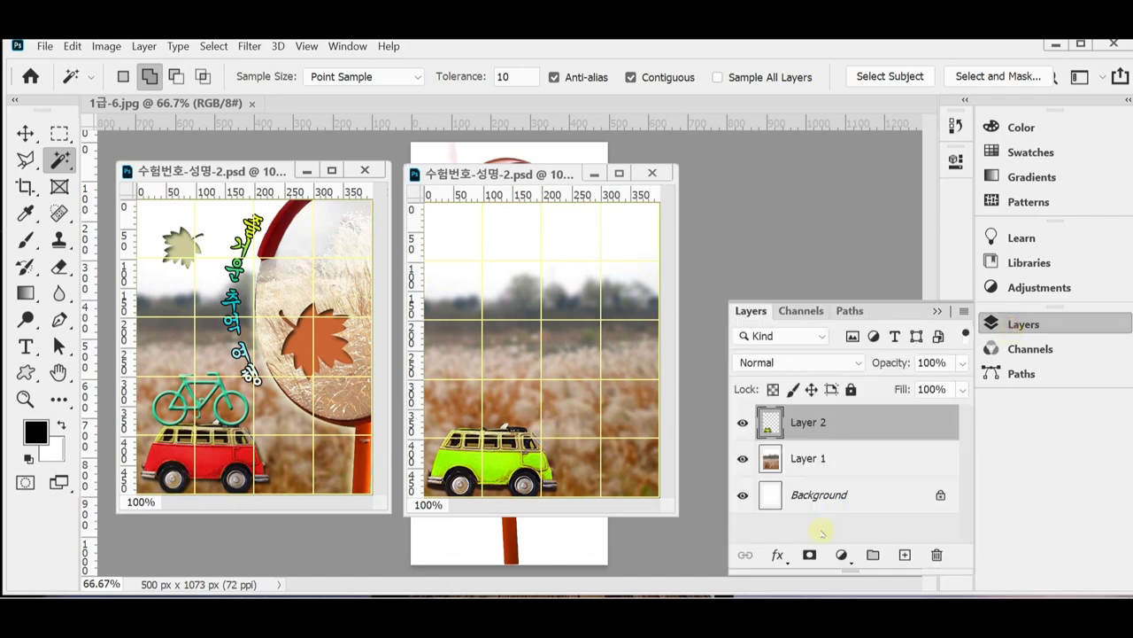
pyautogui.click(778, 554)
pyautogui.click(789, 547)
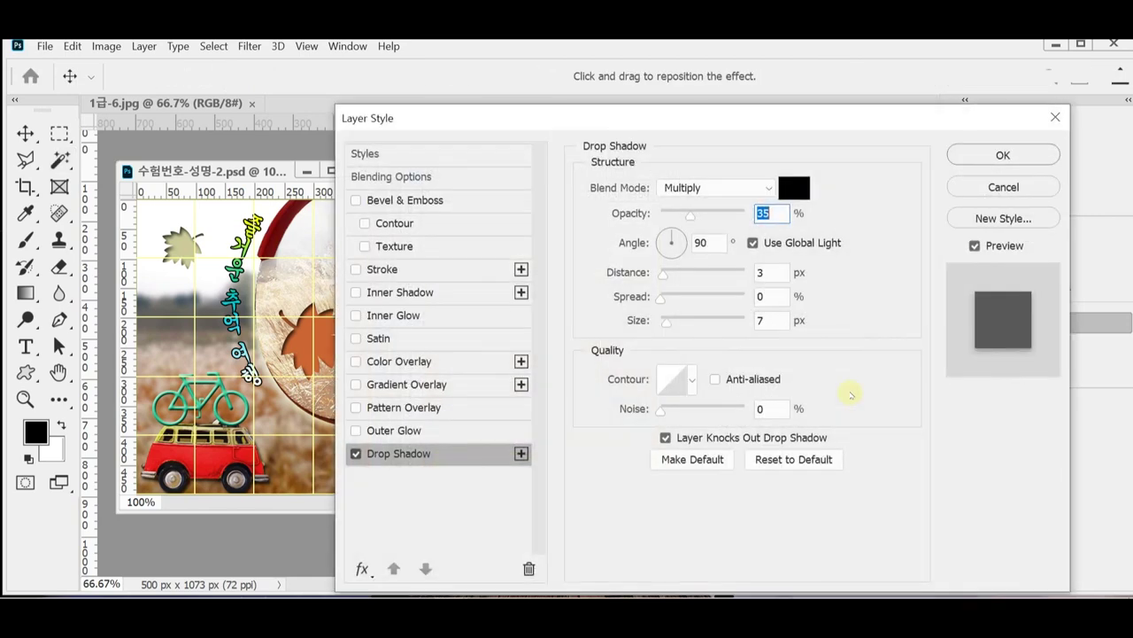
pyautogui.click(667, 242)
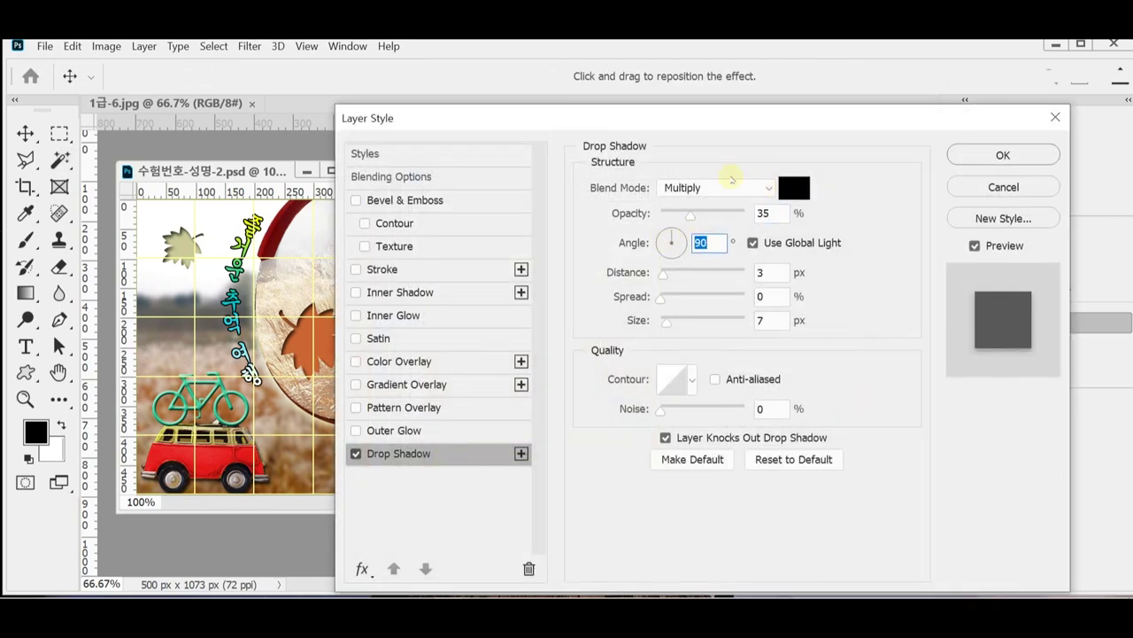
pyautogui.doubleClick(769, 213)
pyautogui.write('75')
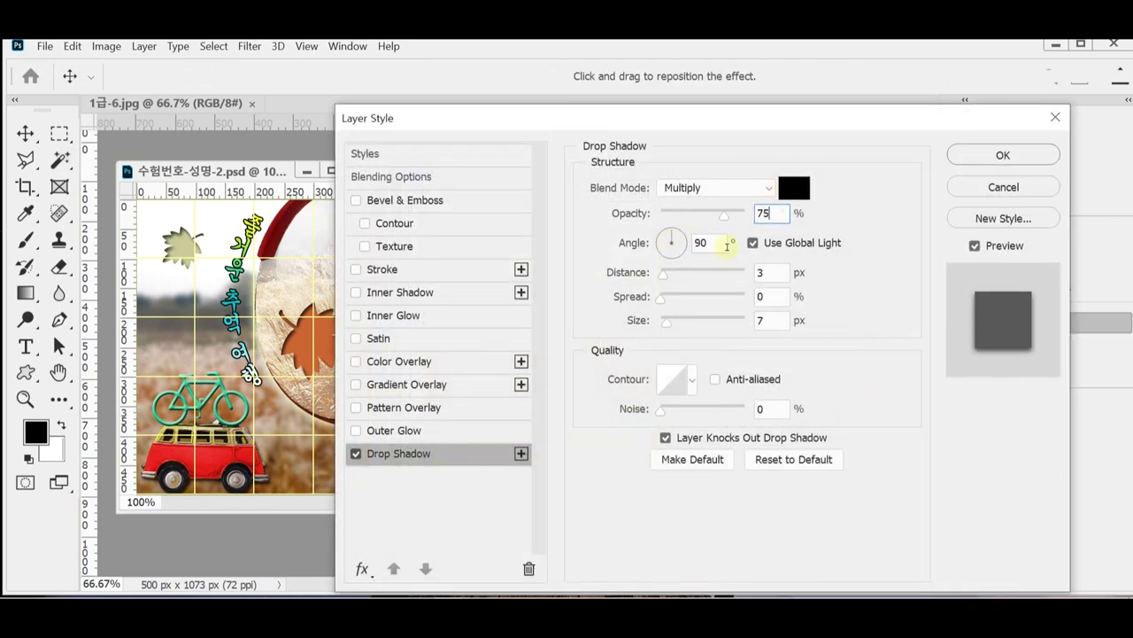
pyautogui.click(718, 244)
pyautogui.write('120')
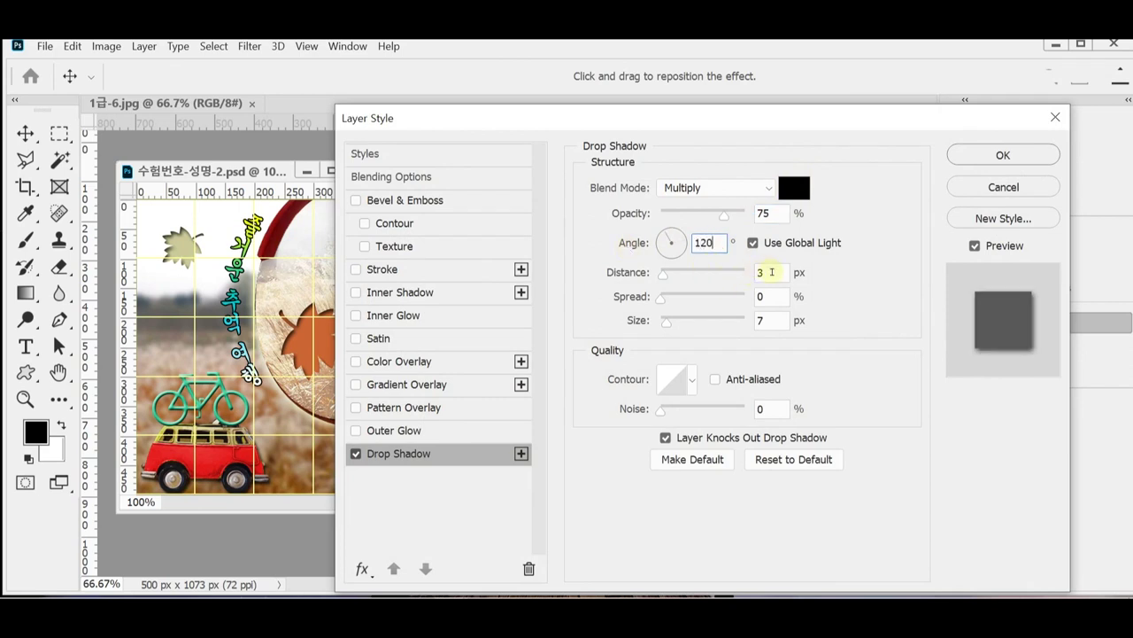
pyautogui.click(772, 272)
pyautogui.write('5')
pyautogui.click(769, 320)
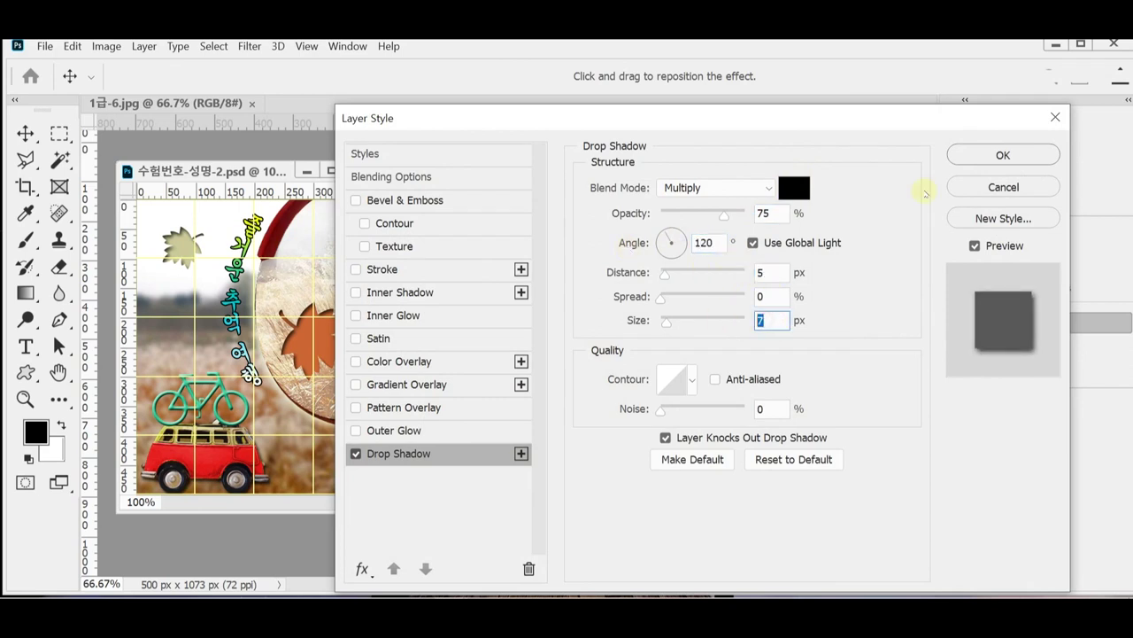
pyautogui.write('5')
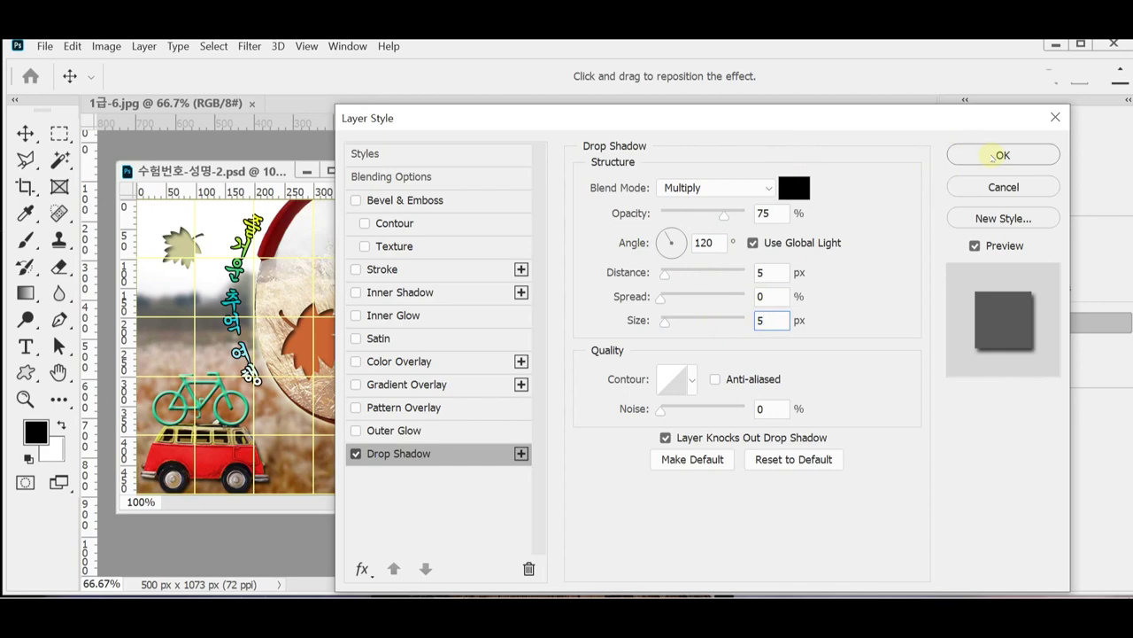
# - Apply the Multiply drop shadow with 75% opacity, 5 px distance and 5 px size to the van layer
pyautogui.click(996, 155)
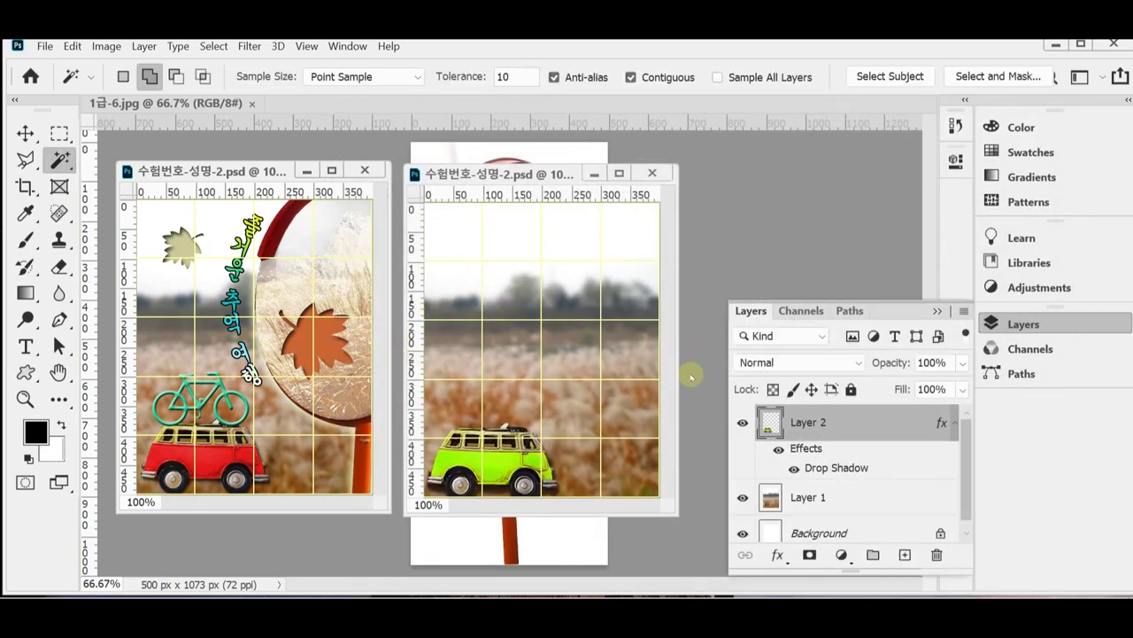
# - Select the van's green body panels below the windows with the Quick Selection tool
pyautogui.keyDown('ctrl'); pyautogui.click(487, 456); pyautogui.keyUp('ctrl')
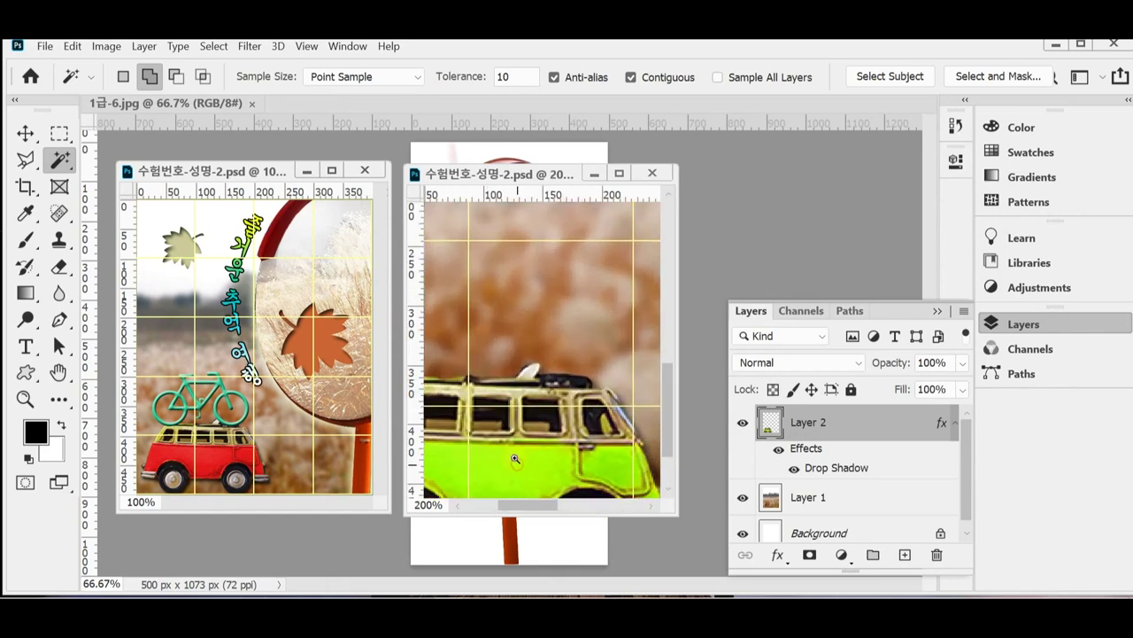
pyautogui.keyDown('ctrl'); pyautogui.click(515, 459); pyautogui.keyUp('ctrl')
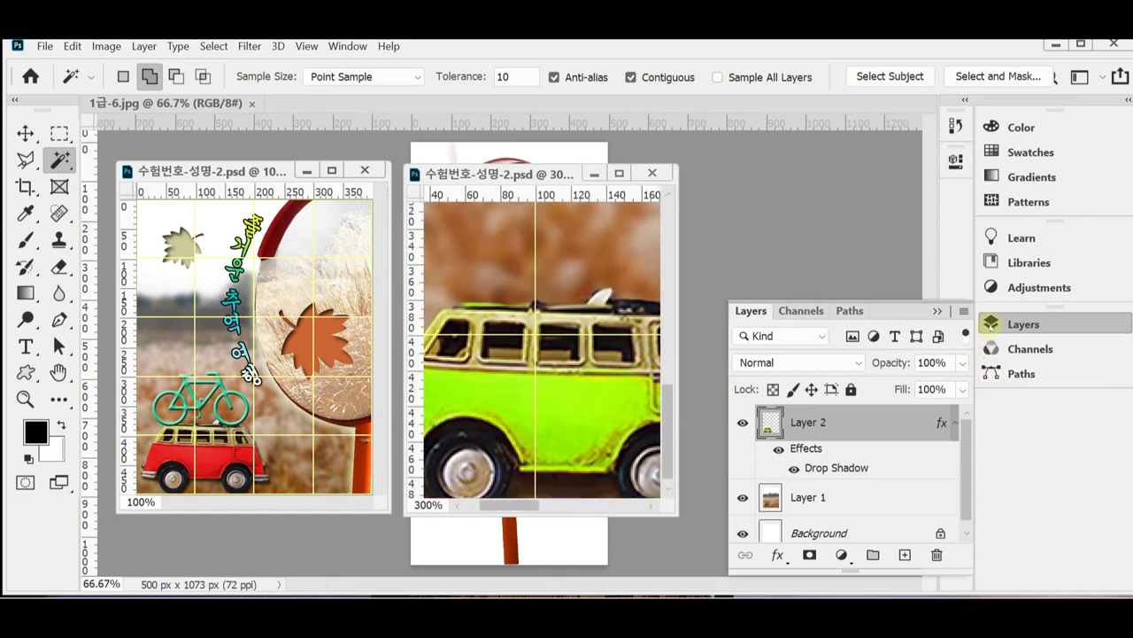
pyautogui.click(1018, 324)
pyautogui.moveTo(677, 417); pyautogui.dragTo(866, 417)
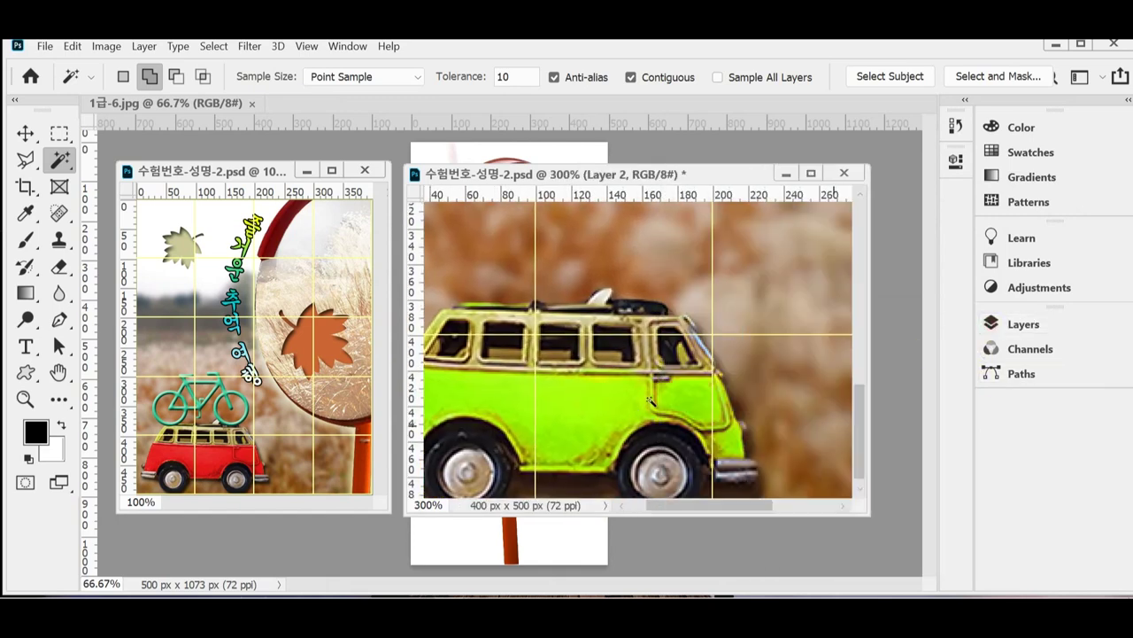
pyautogui.moveTo(656, 397); pyautogui.dragTo(721, 387)
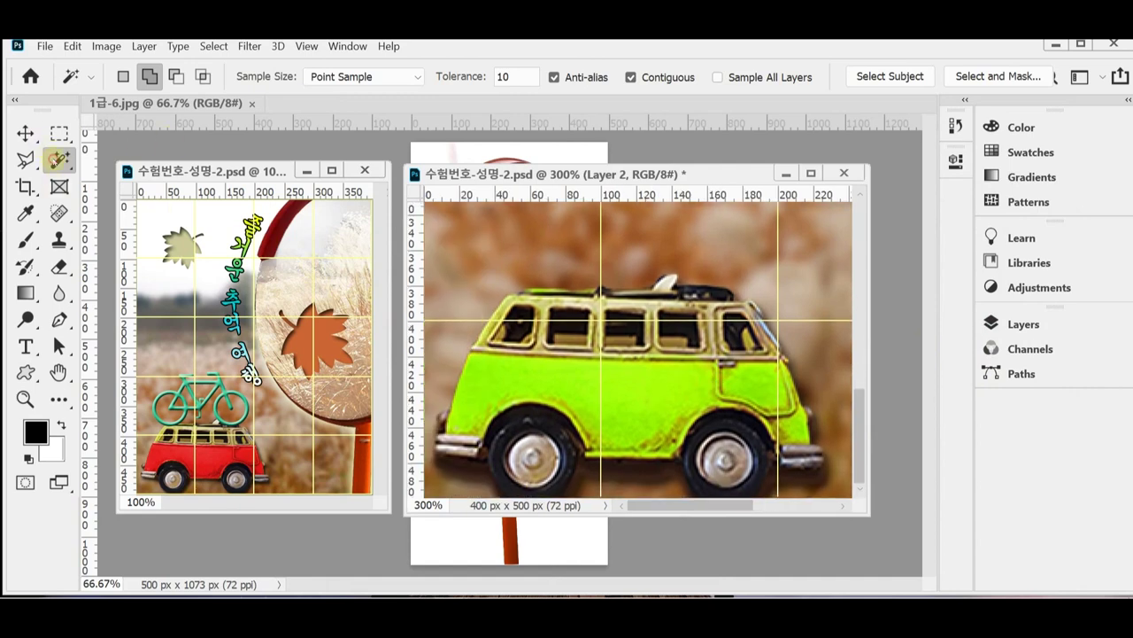
pyautogui.rightClick(59, 159)
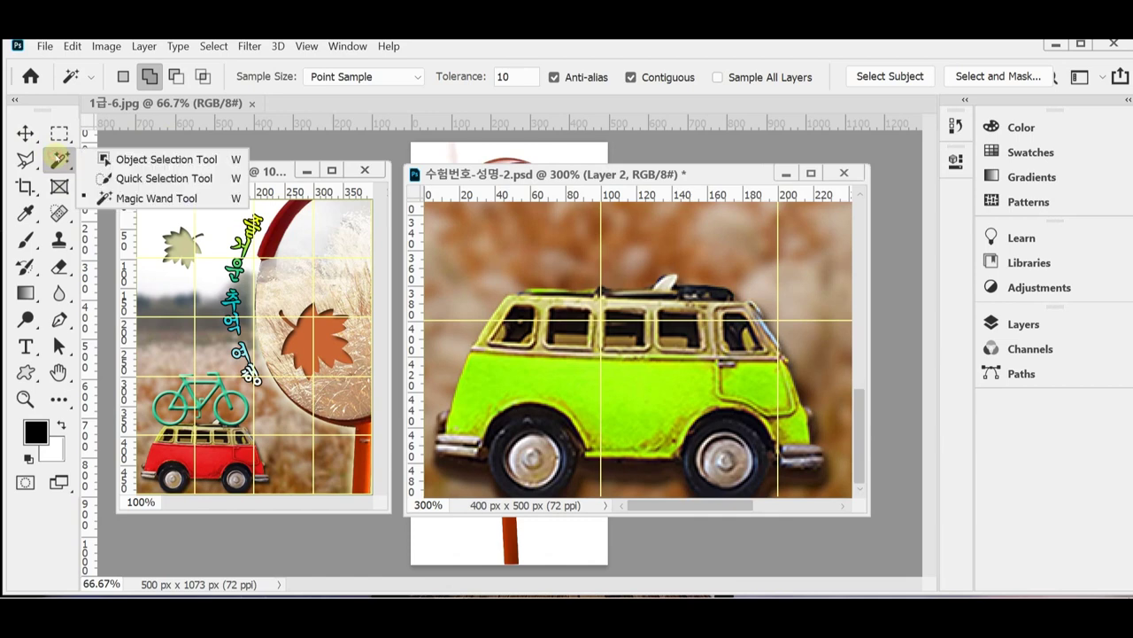
pyautogui.click(110, 177)
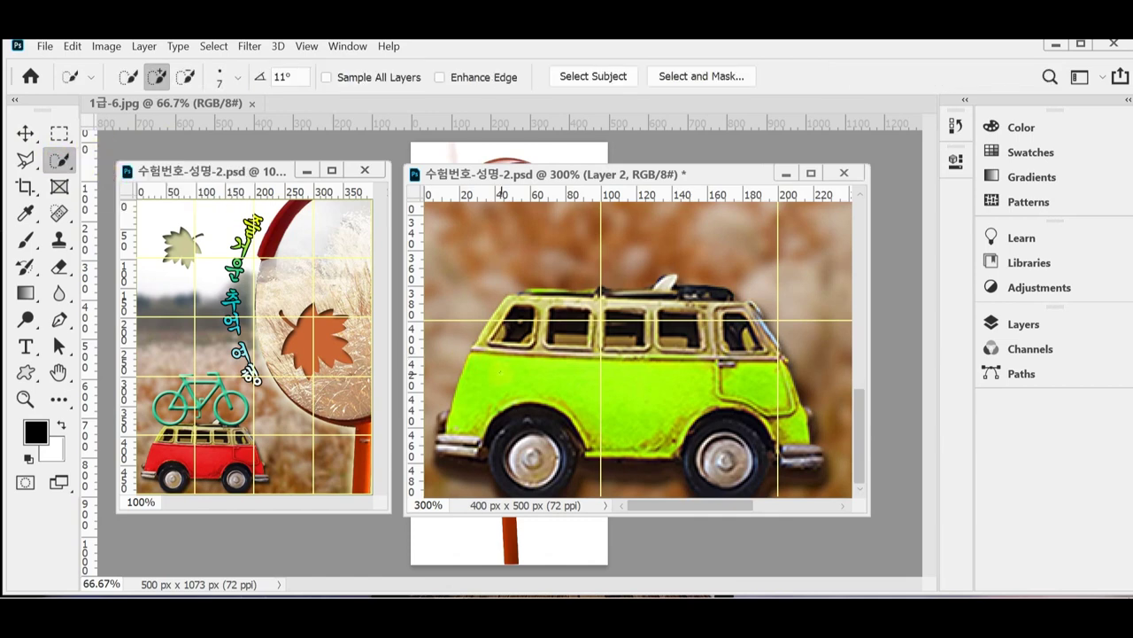
pyautogui.moveTo(501, 372)
pyautogui.mouseDown()
pyautogui.moveTo(620, 394)
pyautogui.moveTo(507, 399)
pyautogui.moveTo(752, 387)
pyautogui.moveTo(790, 408)
pyautogui.moveTo(770, 431)
pyautogui.moveTo(791, 434)
pyautogui.mouseUp()
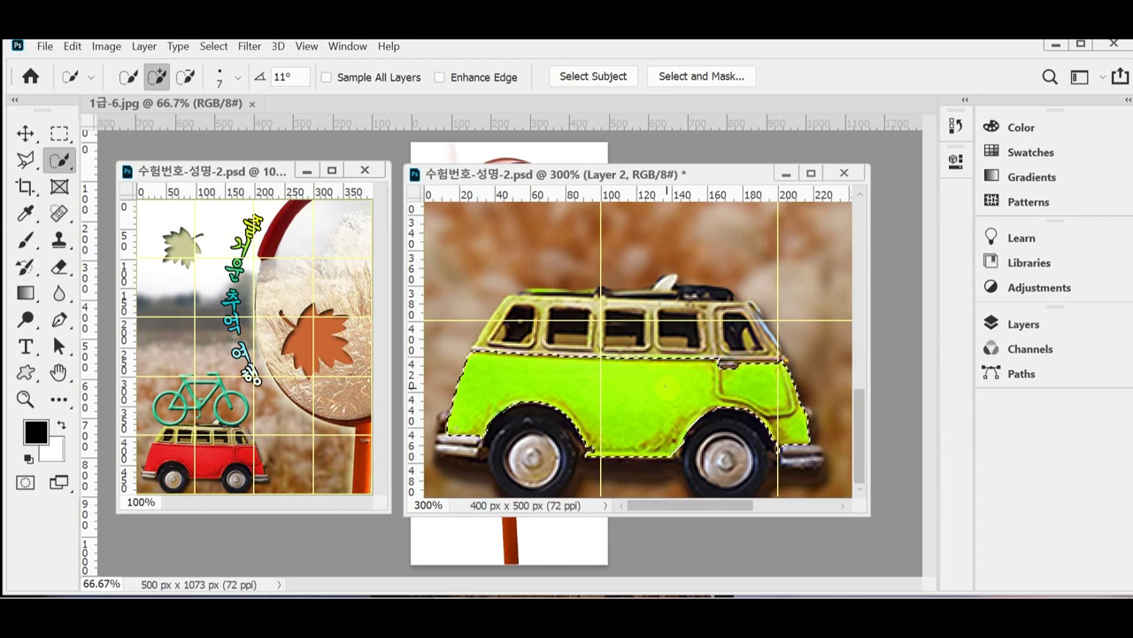
# - Add a Hue/Saturation adjustment layer limited to the selected van body and enable Colorize
pyautogui.click(1024, 324)
pyautogui.click(778, 554)
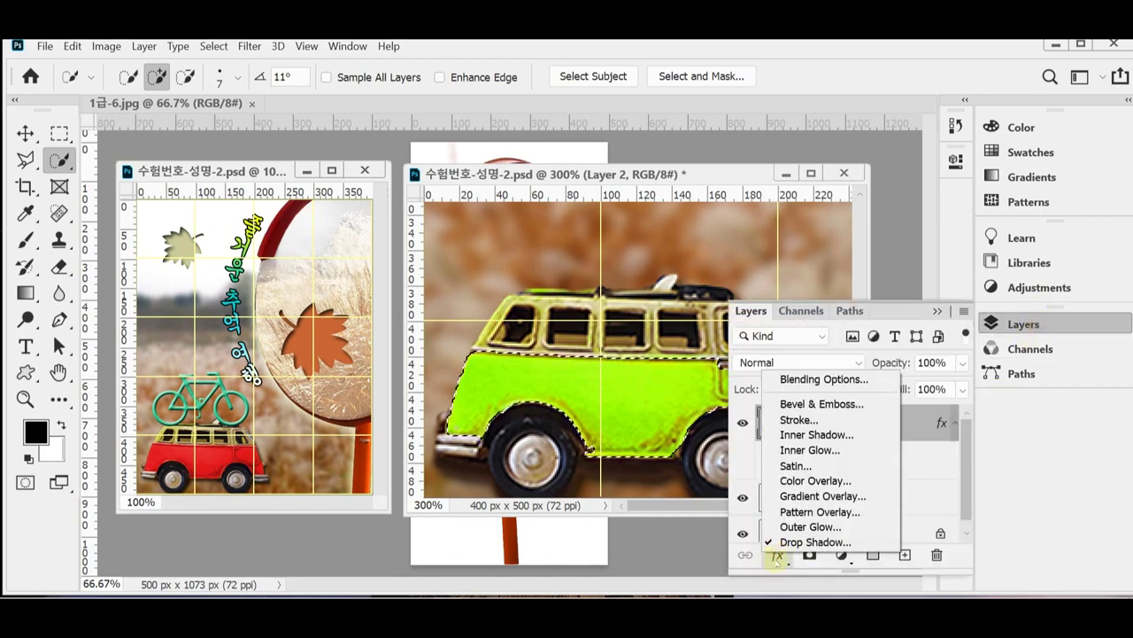
pyautogui.click(837, 555)
pyautogui.click(840, 555)
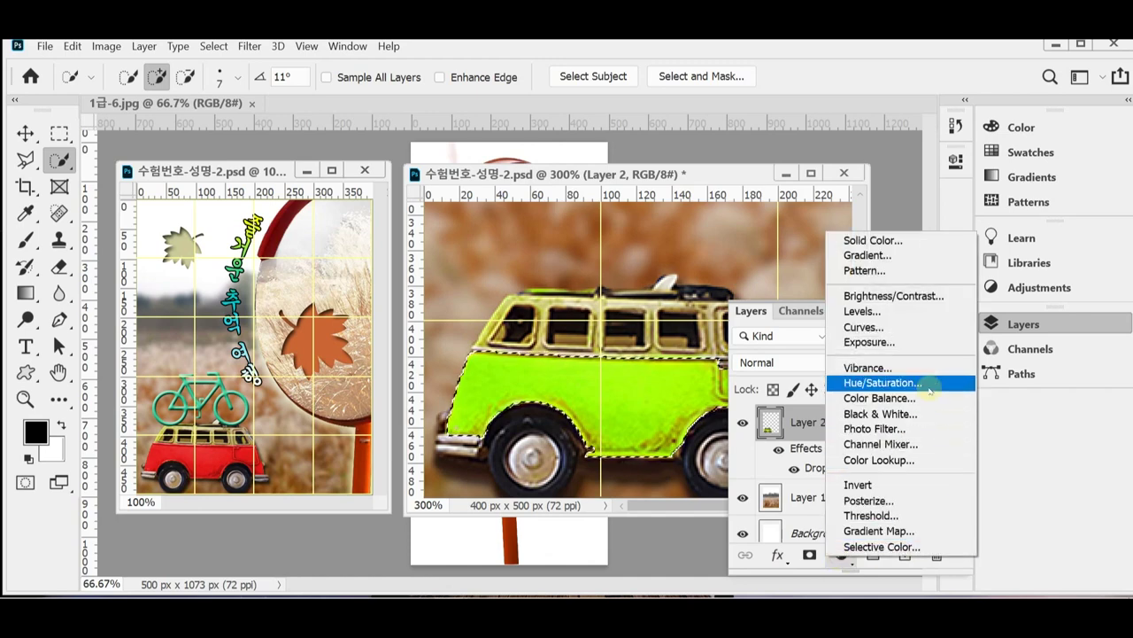
pyautogui.click(930, 383)
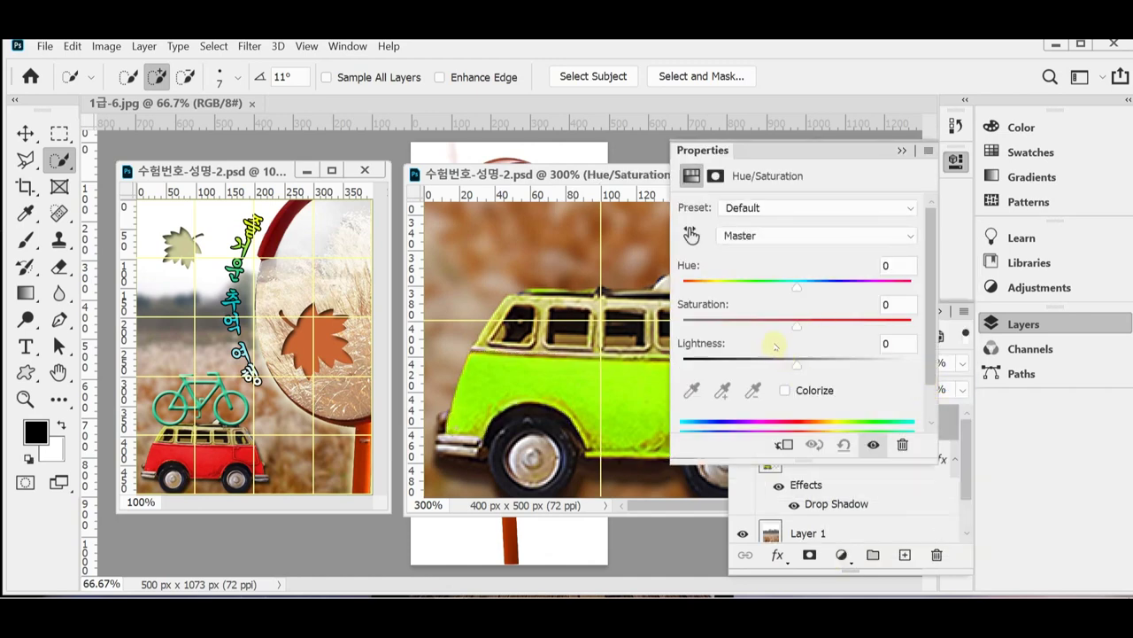
pyautogui.click(784, 390)
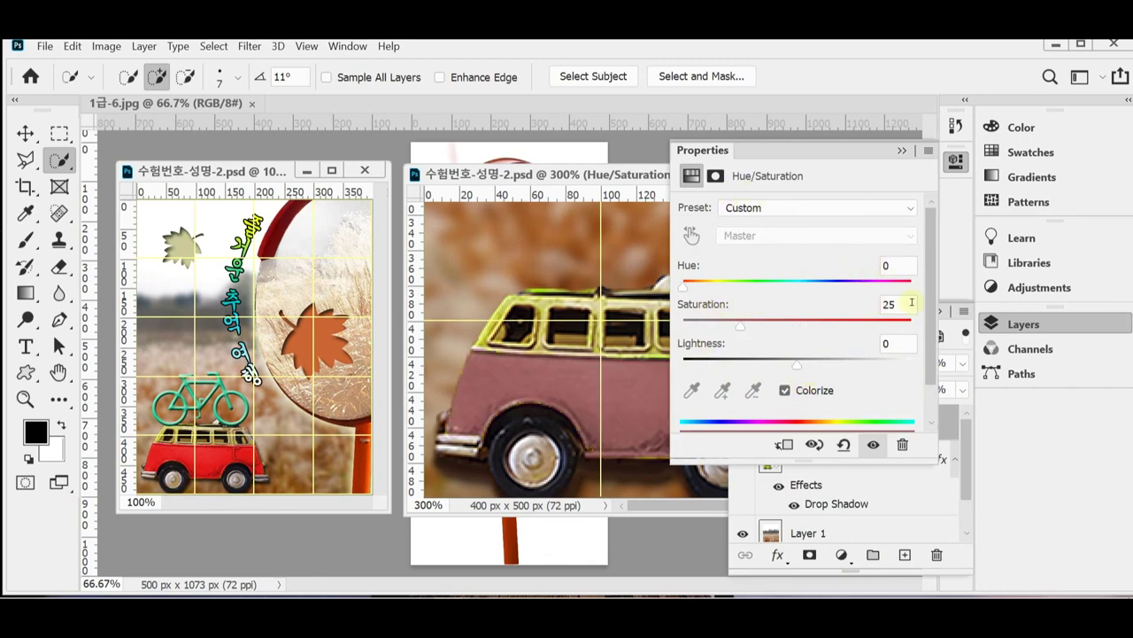
# - Colour the van body red by setting the adjustment's saturation to 80 and lightness to 5
pyautogui.moveTo(752, 330); pyautogui.dragTo(828, 329)
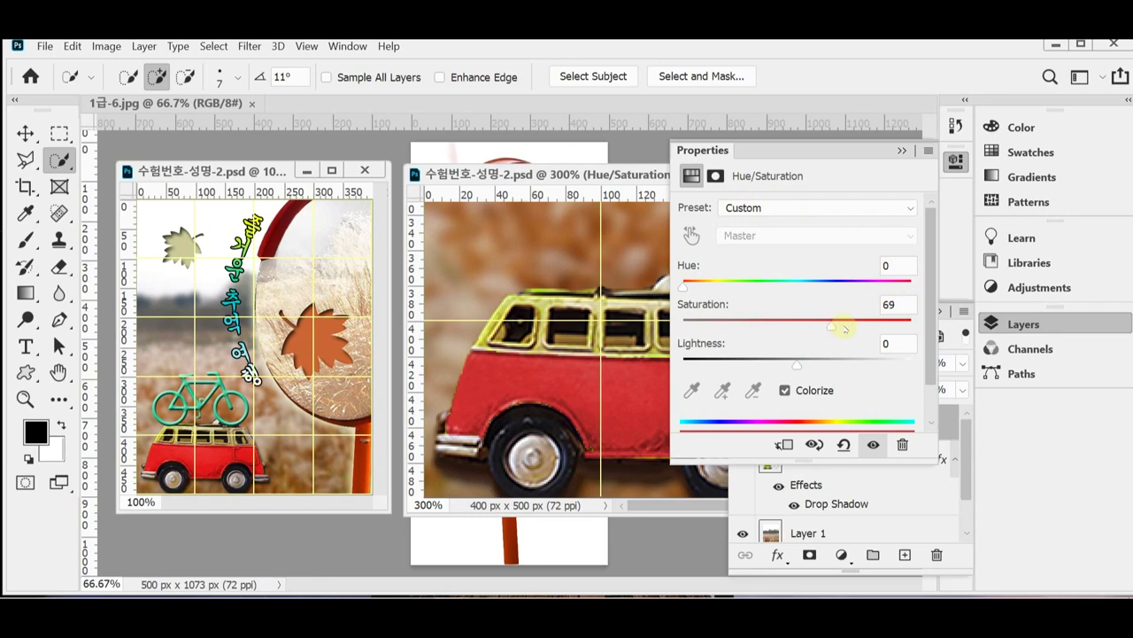
pyautogui.doubleClick(890, 304)
pyautogui.write('80')
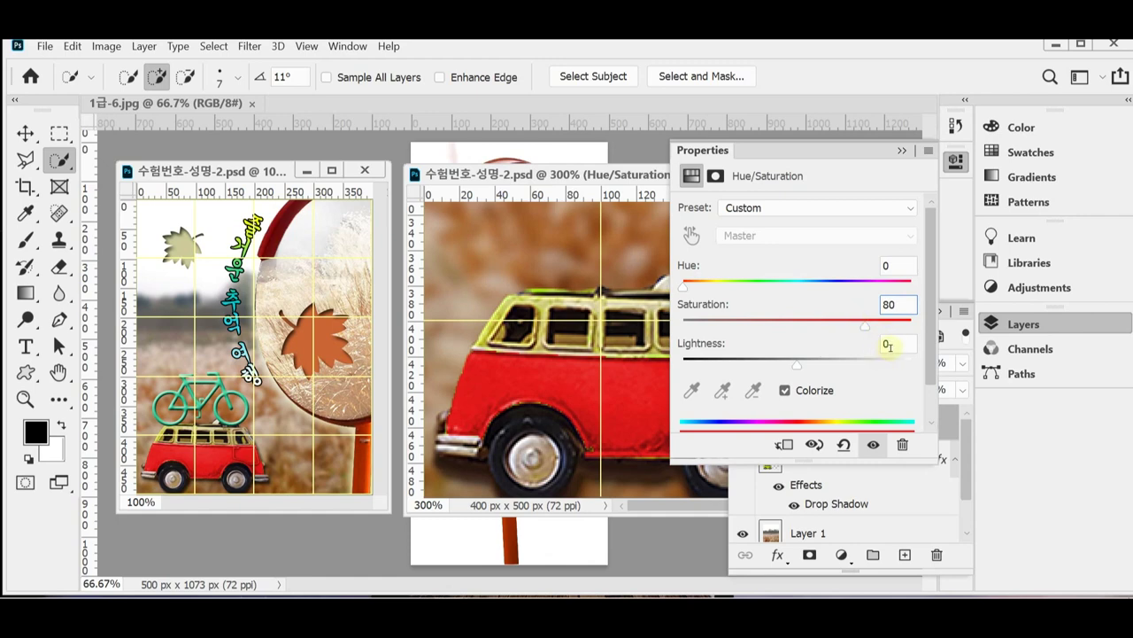
pyautogui.click(888, 346)
pyautogui.write('5')
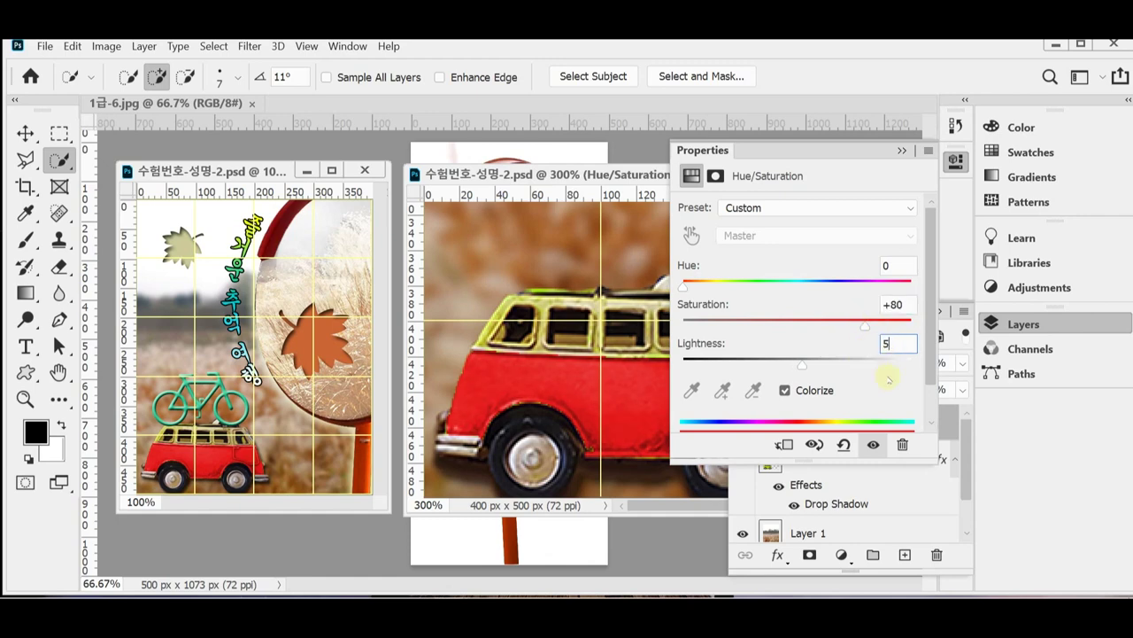
pyautogui.press('Return')
pyautogui.click(1020, 324)
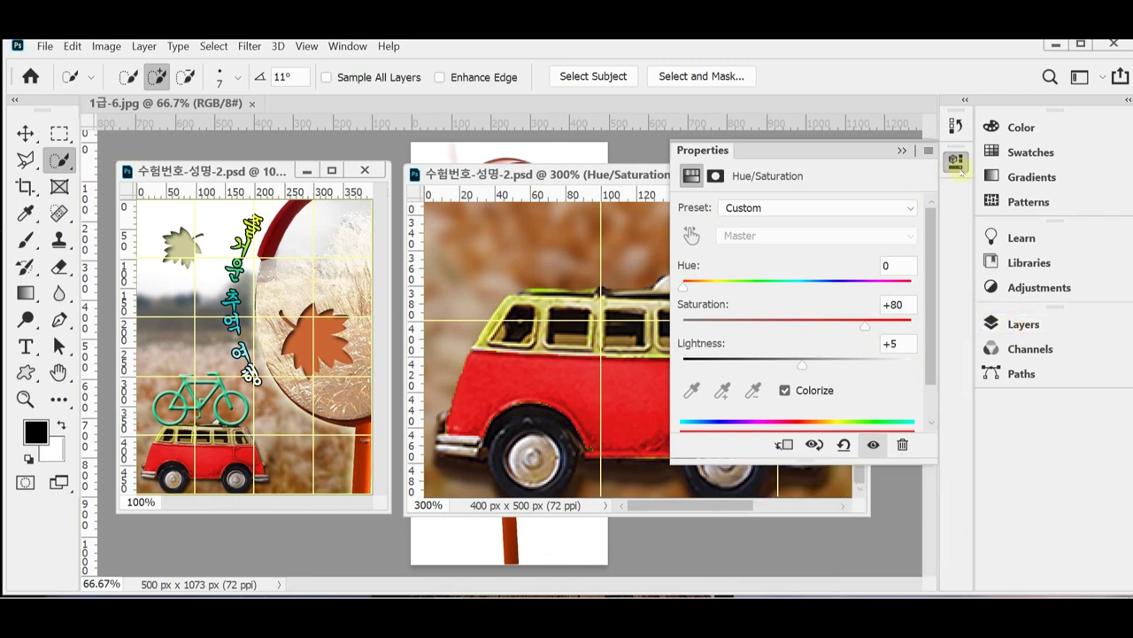
pyautogui.click(958, 165)
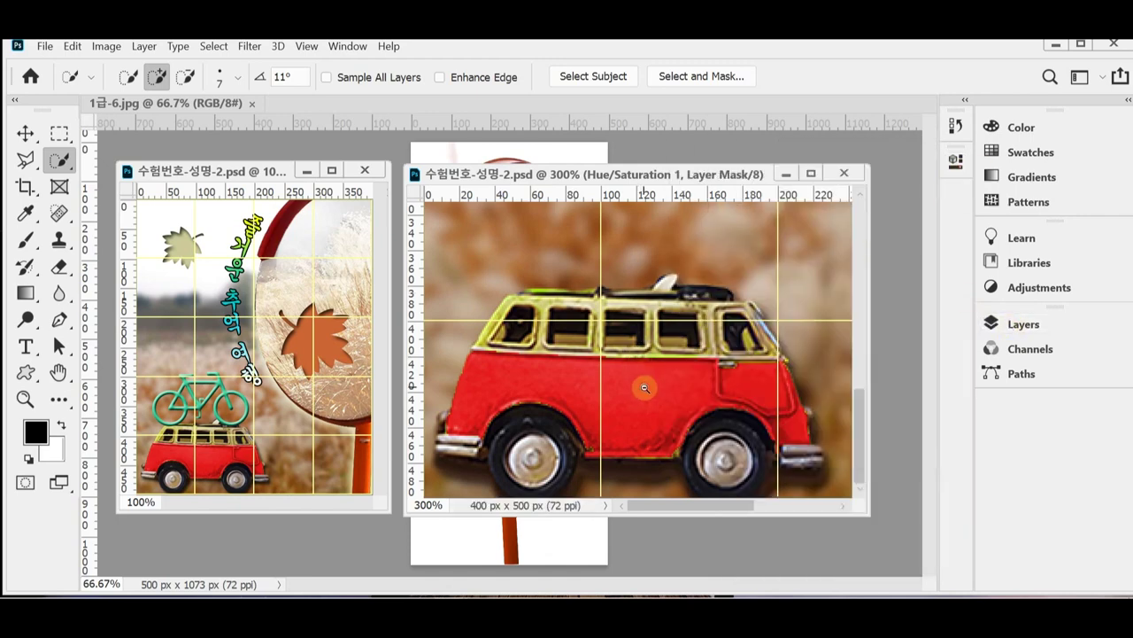
pyautogui.scroll(-2, 725, 413)
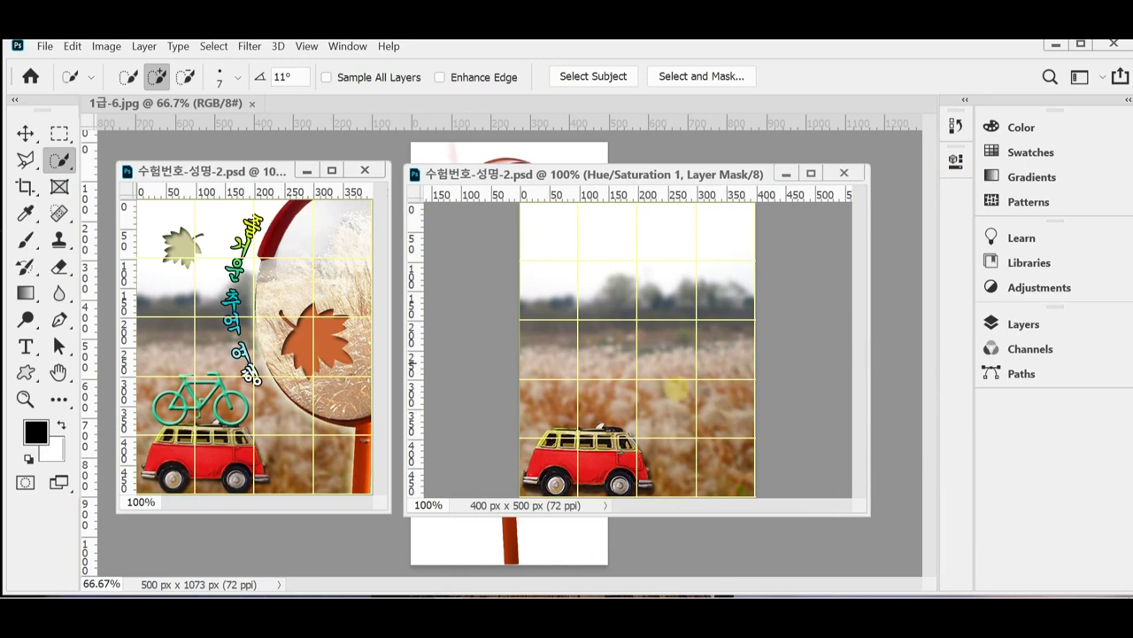
# - In 1급-6.jpg, select the roadside mirror by picking the white background with the Magic Wand at tolerance 40 and inverting the selection
pyautogui.moveTo(129, 103); pyautogui.dragTo(238, 121)
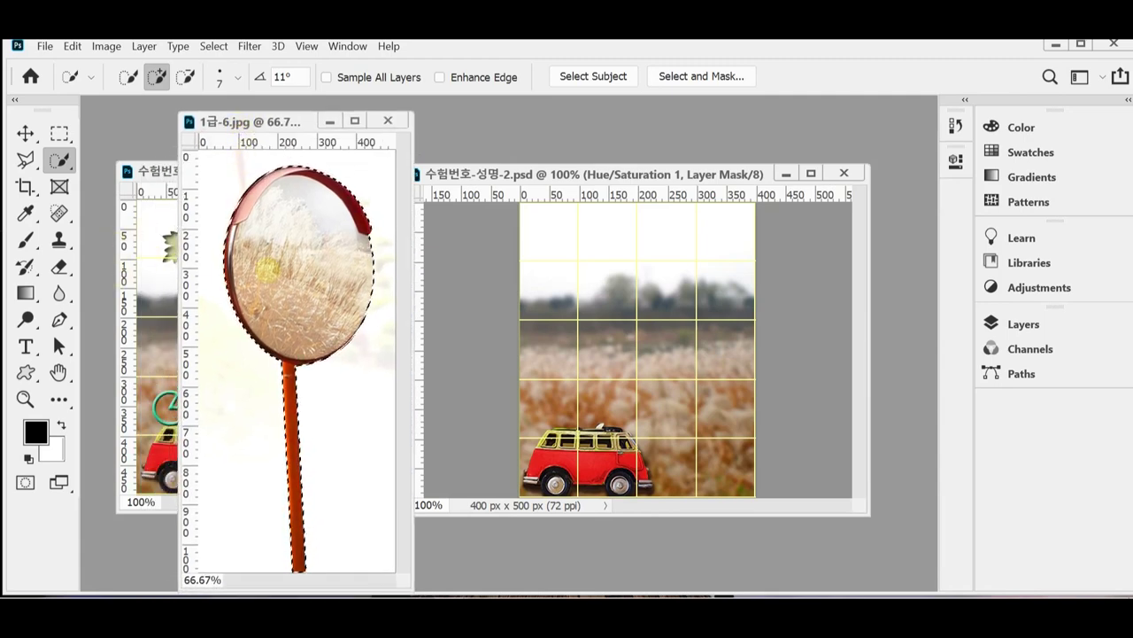
pyautogui.rightClick(60, 159)
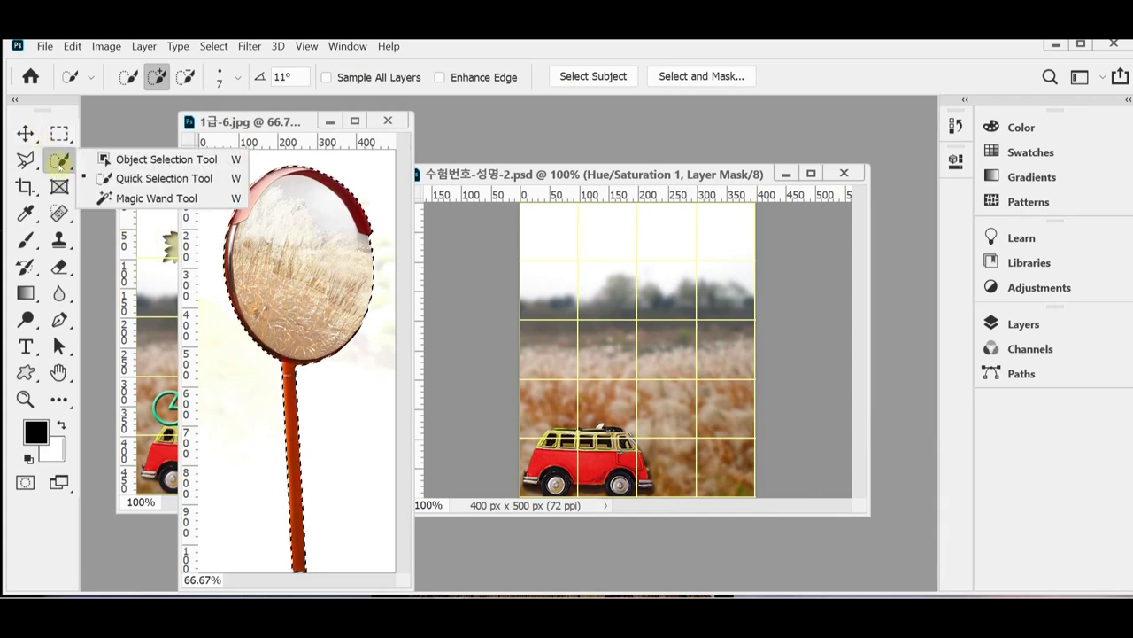
pyautogui.click(127, 199)
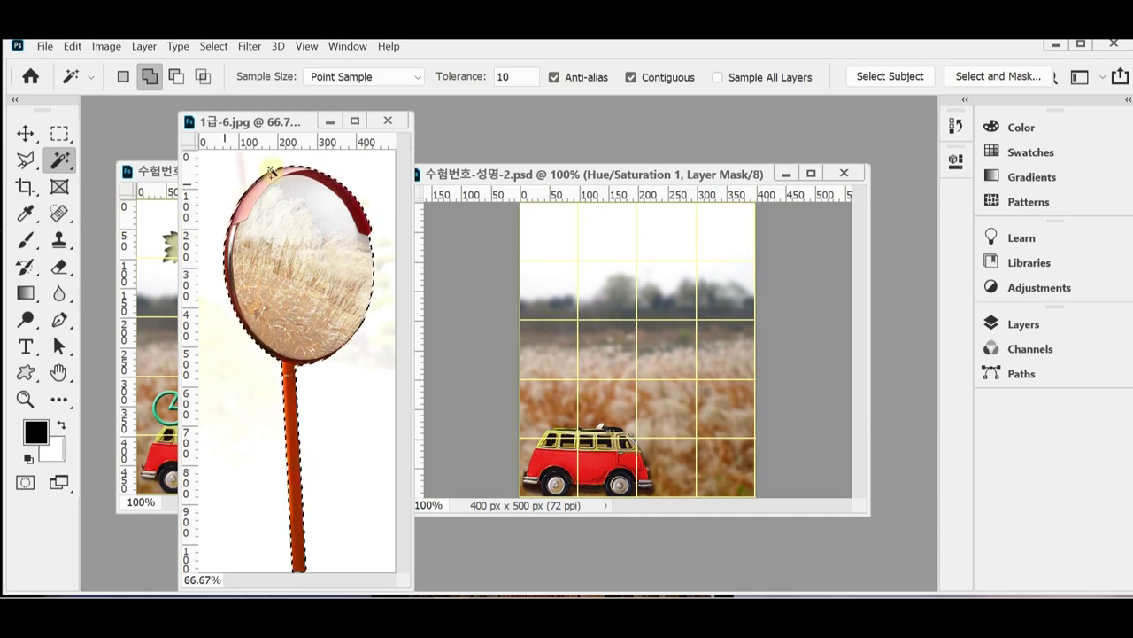
pyautogui.click(469, 77)
pyautogui.press('Return')
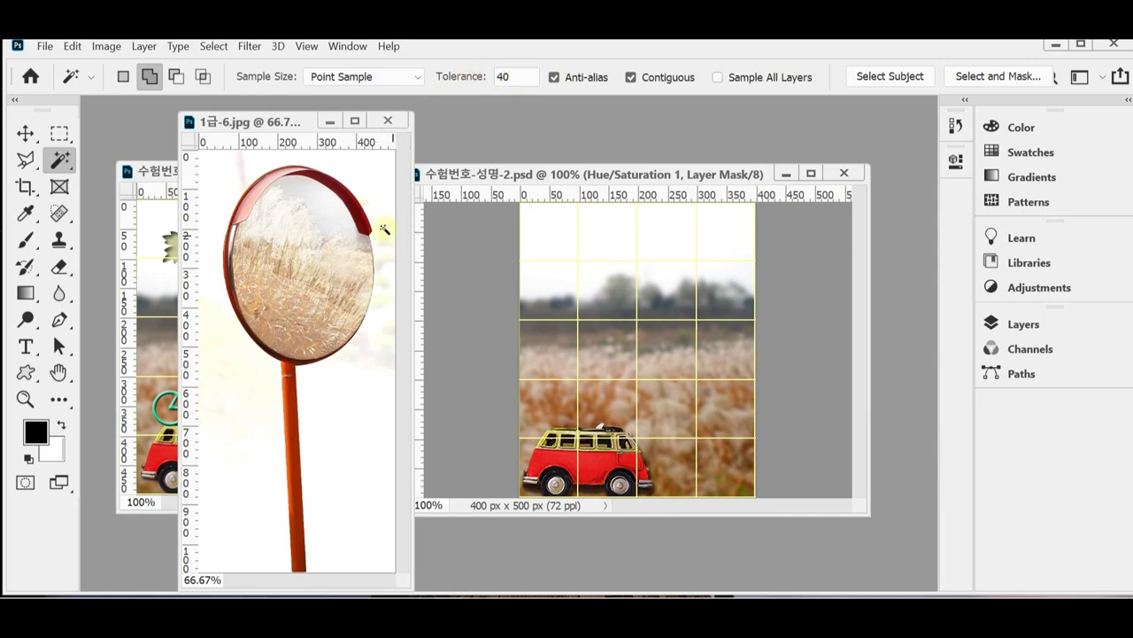
pyautogui.click(364, 400)
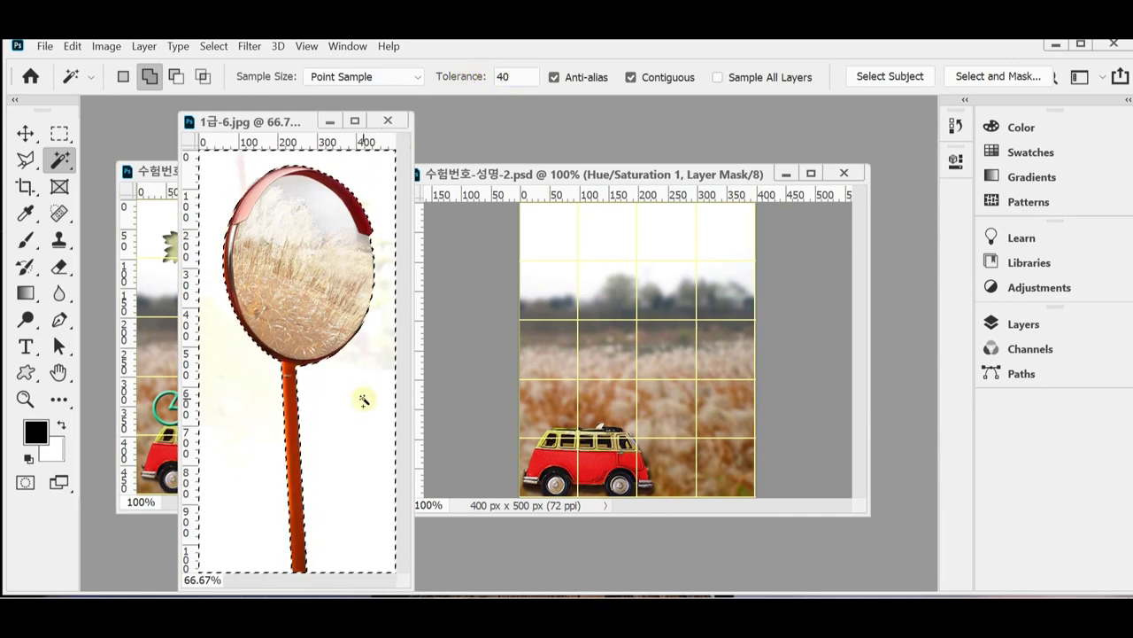
pyautogui.click(213, 46)
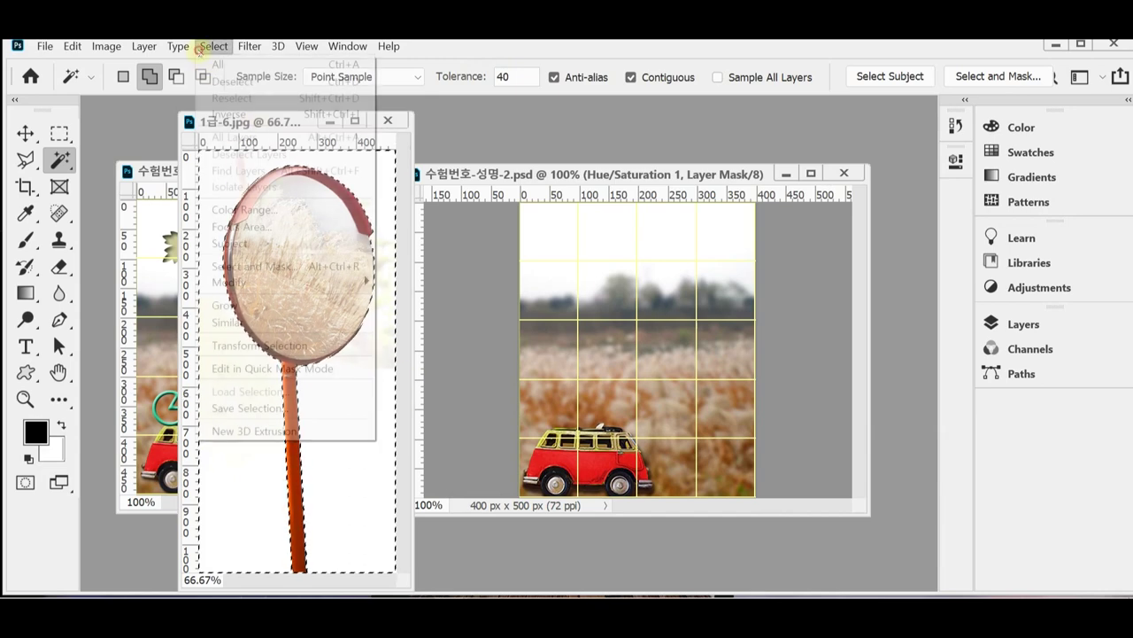
pyautogui.click(229, 115)
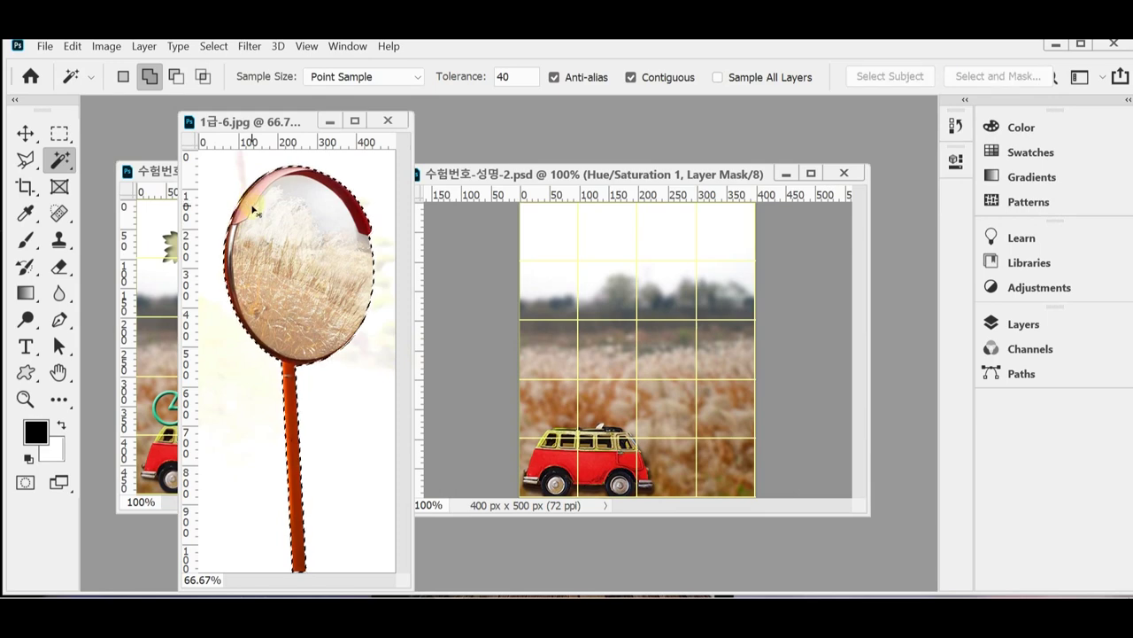
# - Copy the selected mirror, close 1급-6.jpg and paste the mirror into the van composition
pyautogui.hotkey('ctrl', 'w')
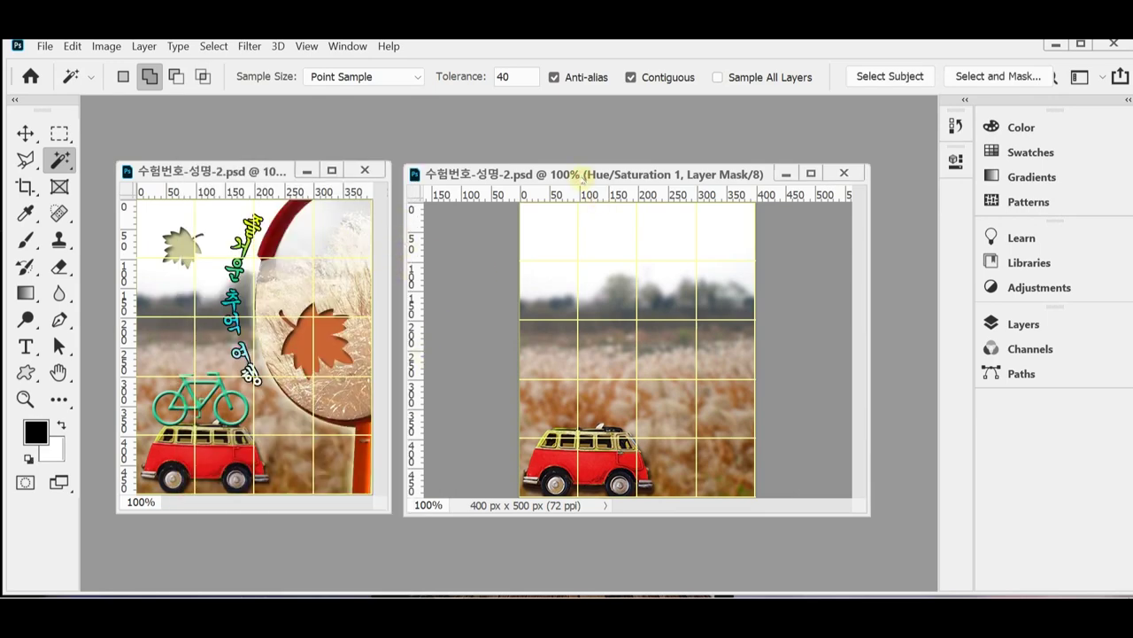
pyautogui.hotkey('ctrl', 'v')
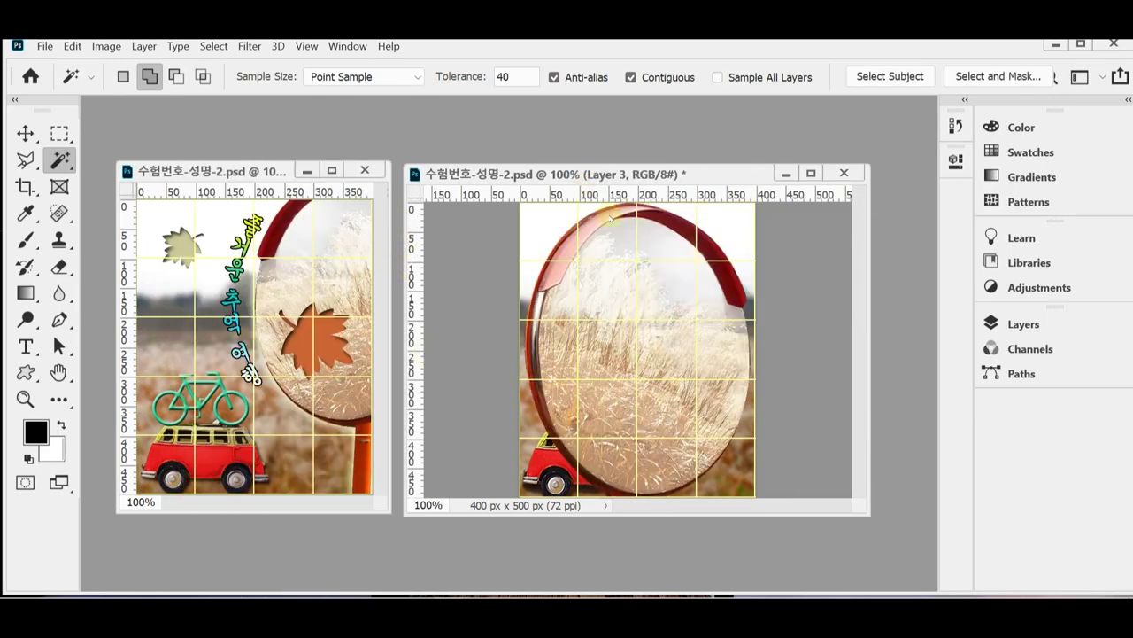
# - Flip the mirror horizontally, scale it to about 84% and place it partly beyond the canvas's upper-right edge, matching the reference
pyautogui.hotkey('ctrl', 't')
pyautogui.rightClick(662, 301)
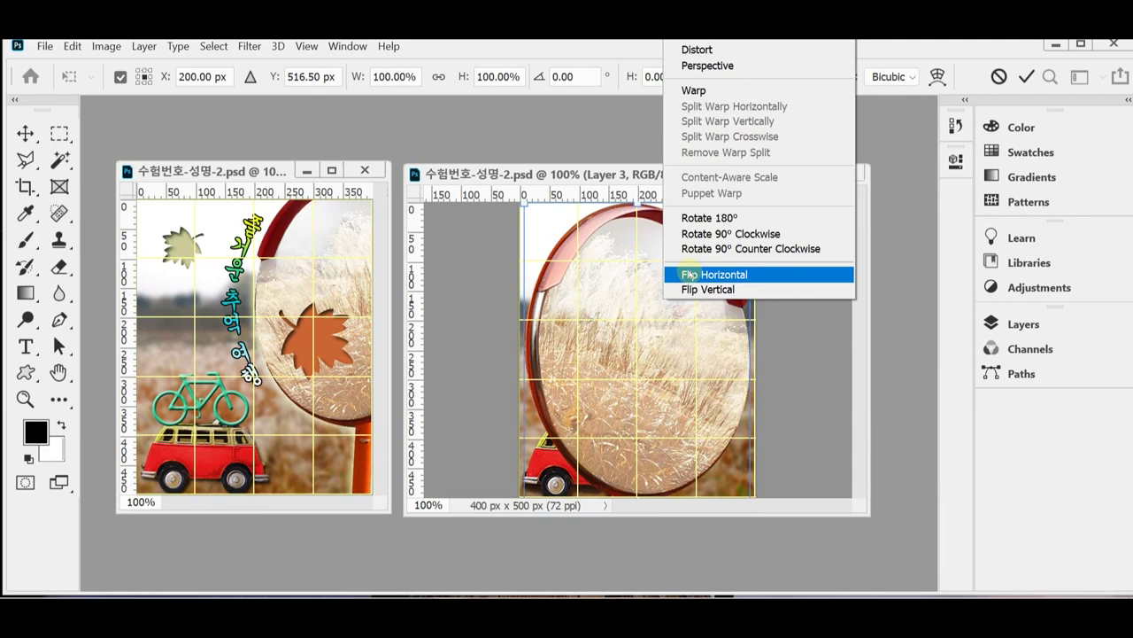
pyautogui.click(689, 275)
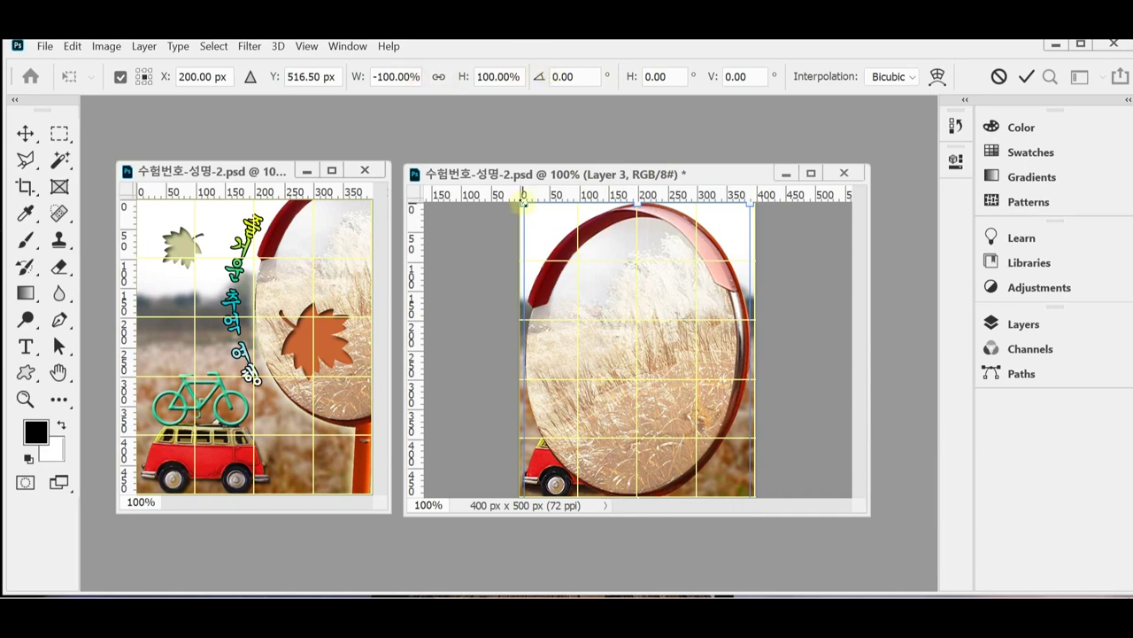
pyautogui.moveTo(523, 201); pyautogui.dragTo(576, 271)
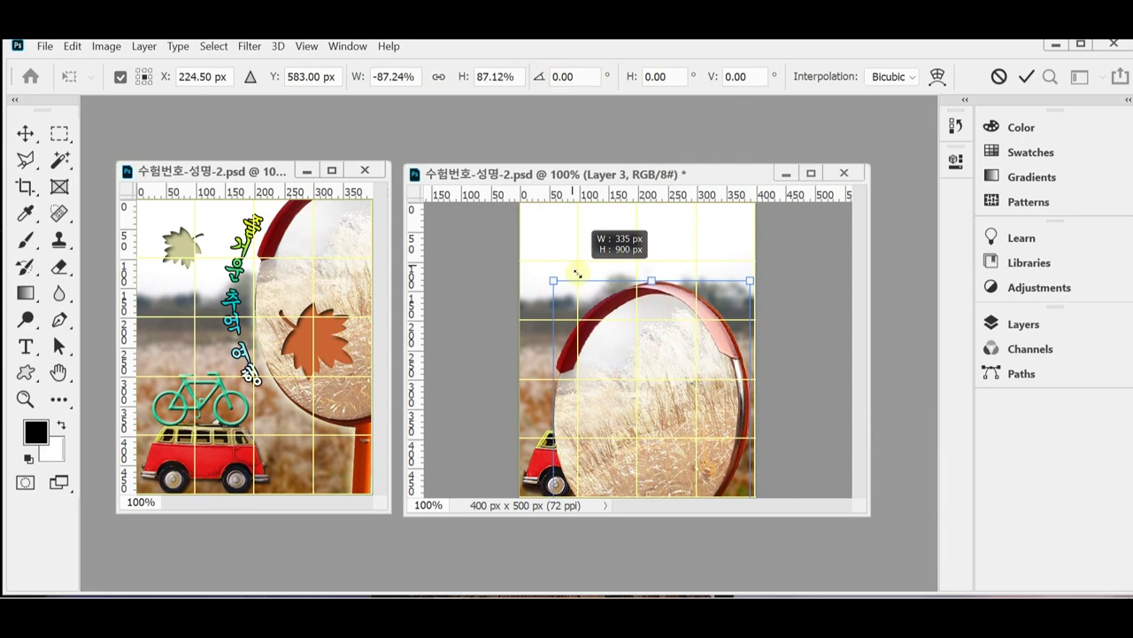
pyautogui.moveTo(576, 274); pyautogui.dragTo(586, 292)
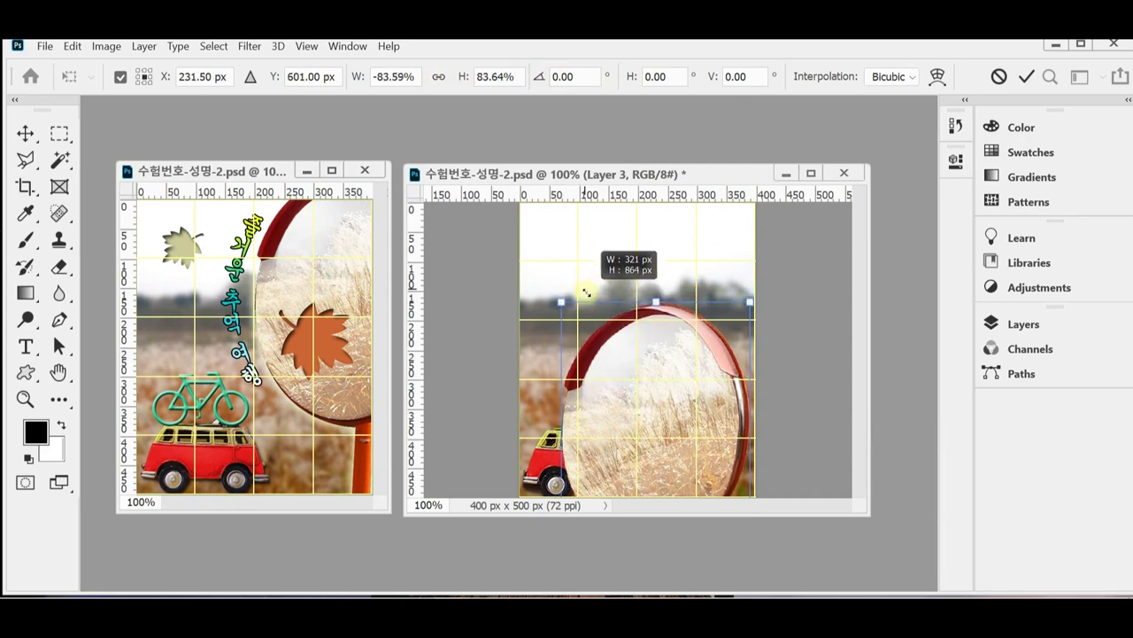
pyautogui.moveTo(650, 488); pyautogui.dragTo(752, 375)
pyautogui.press('Return')
pyautogui.press('w')
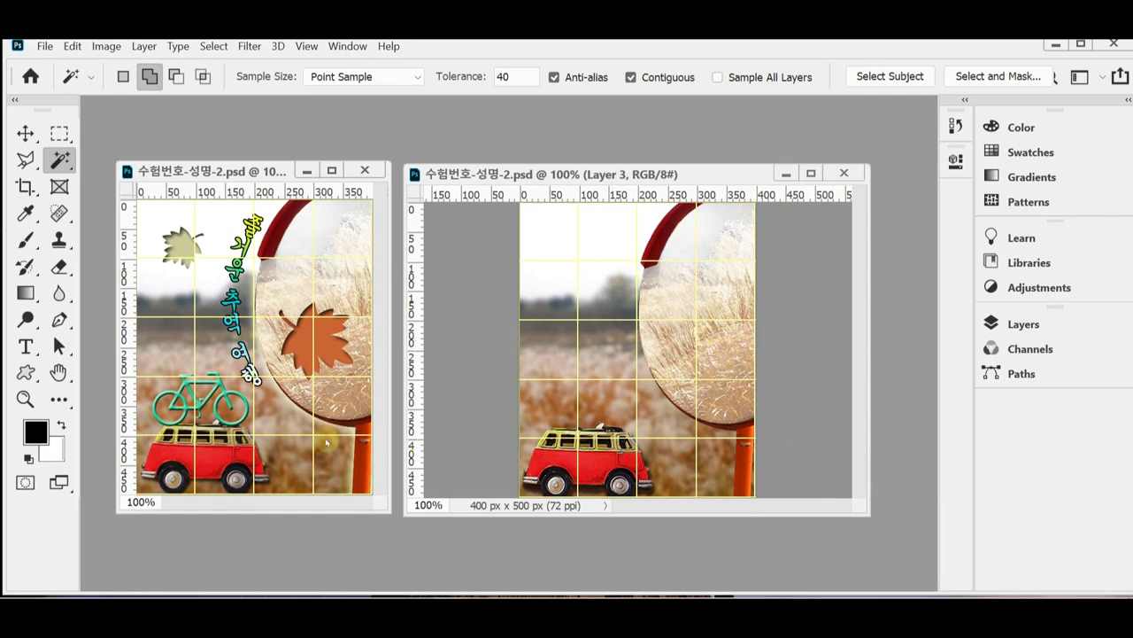
# - Add an Outer Glow layer effect with a size of 20 px to the roadside mirror layer
pyautogui.click(1031, 332)
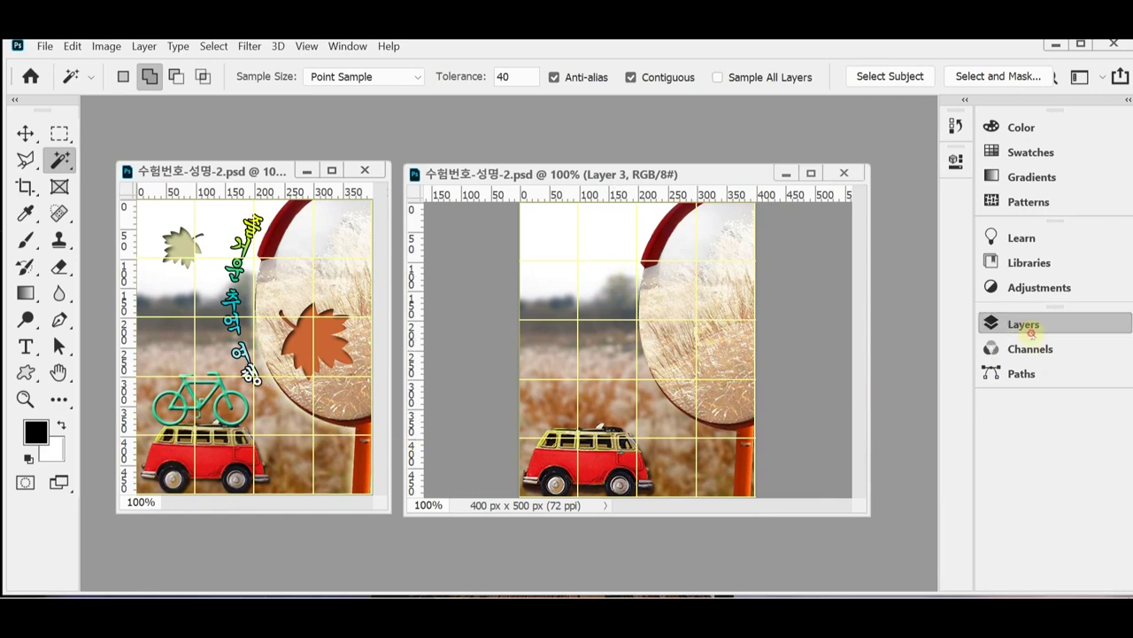
pyautogui.click(772, 556)
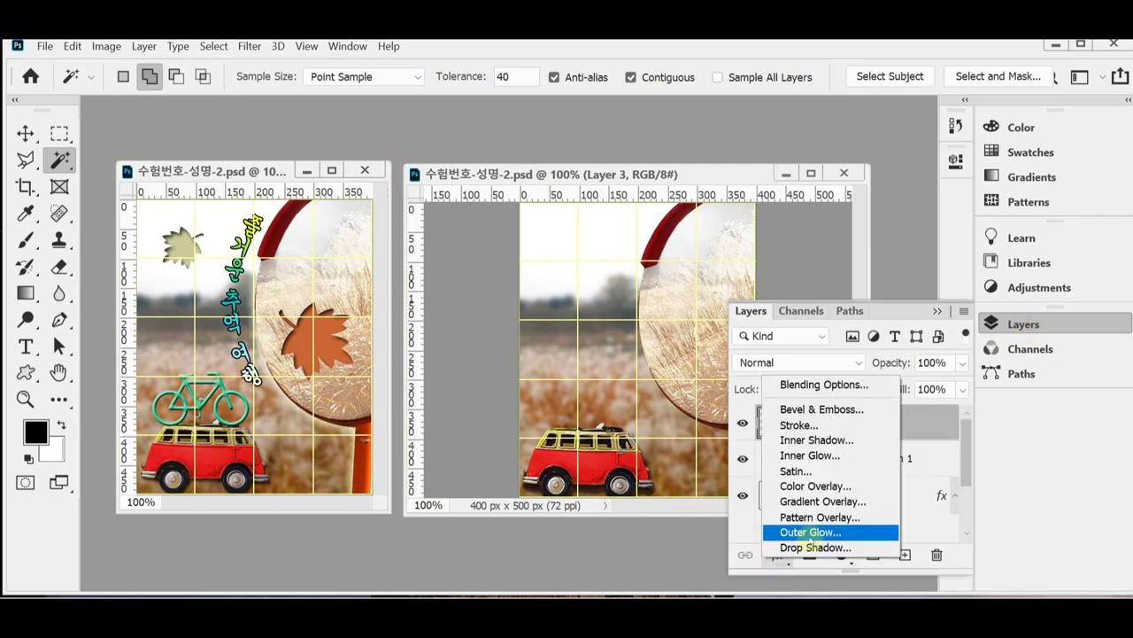
pyautogui.click(810, 533)
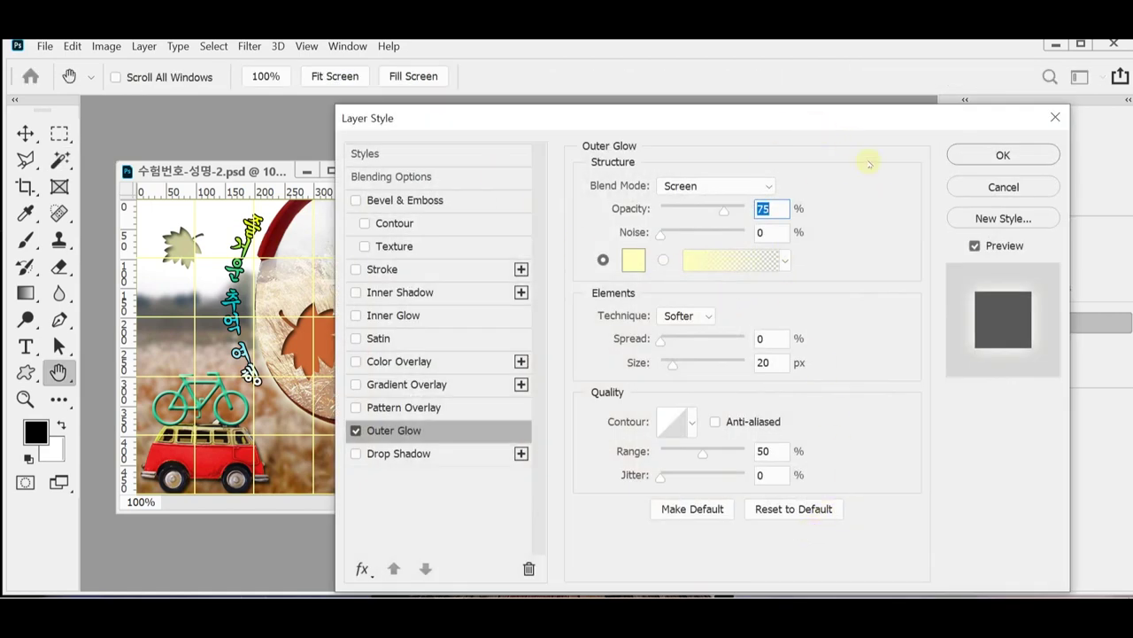
pyautogui.click(776, 364)
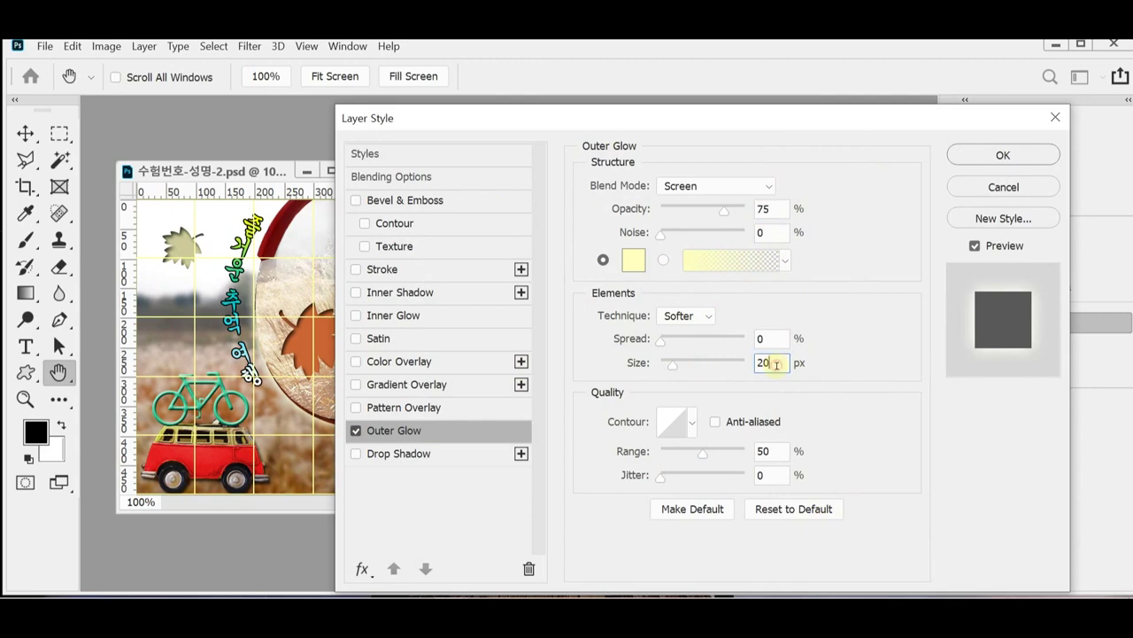
pyautogui.doubleClick(763, 363)
pyautogui.moveTo(645, 118); pyautogui.dragTo(1115, 139)
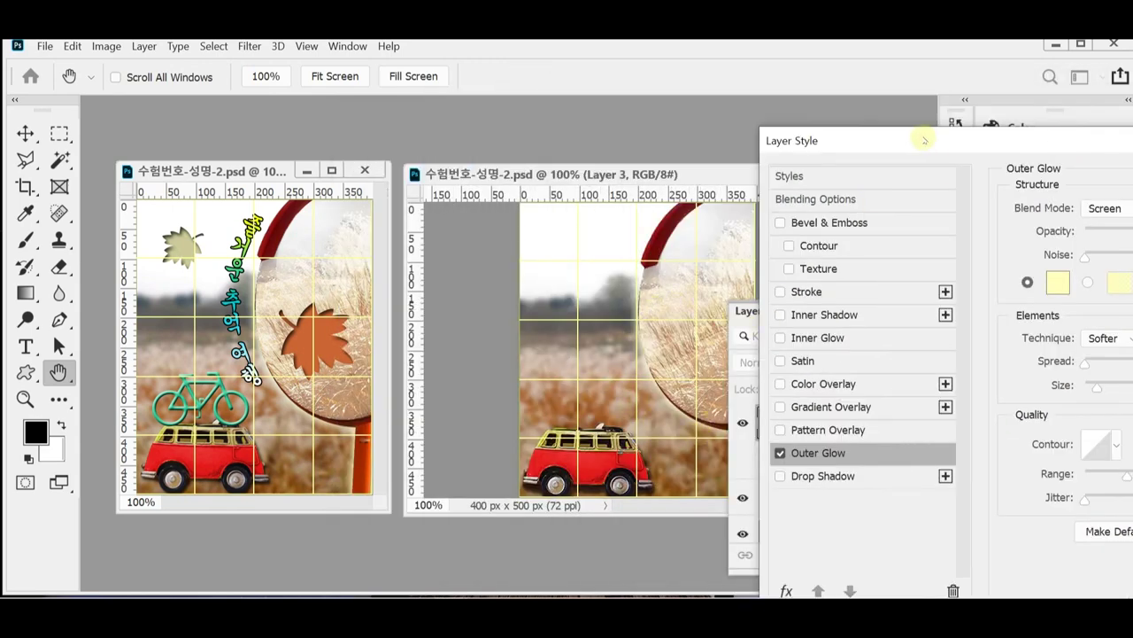
pyautogui.moveTo(924, 140); pyautogui.dragTo(709, 132)
pyautogui.moveTo(1079, 146); pyautogui.dragTo(934, 144)
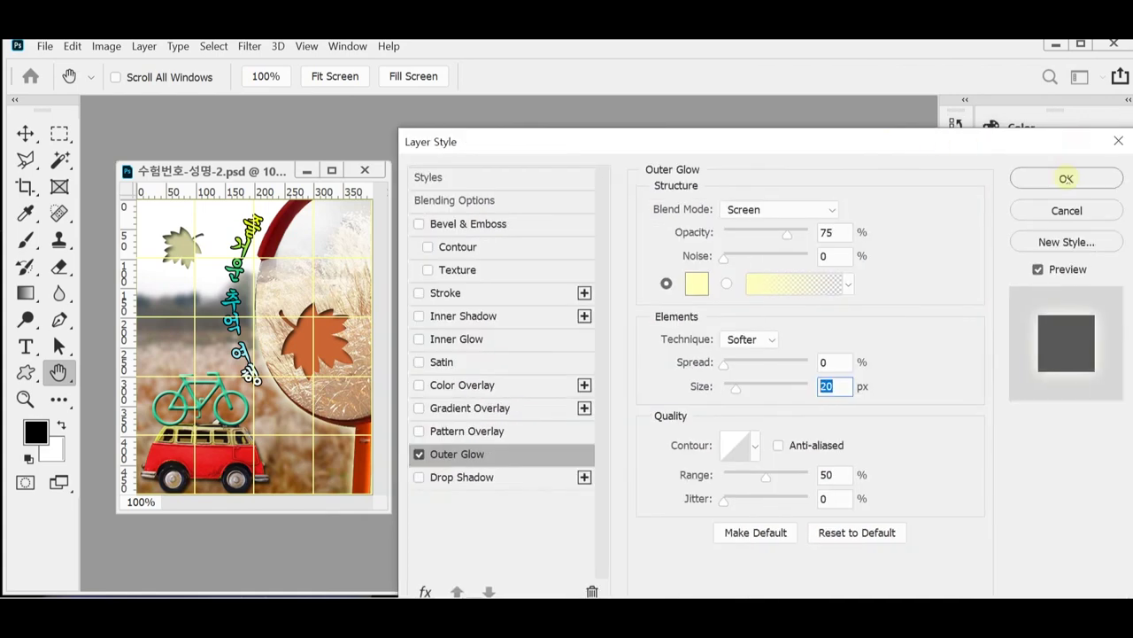
pyautogui.click(1066, 178)
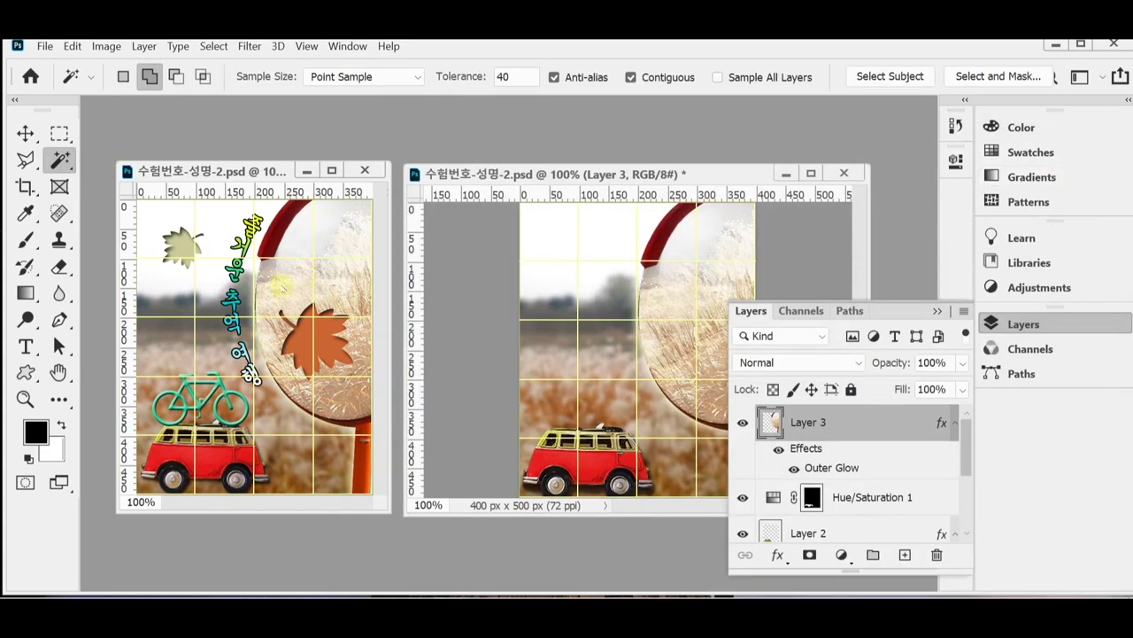
pyautogui.click(1027, 324)
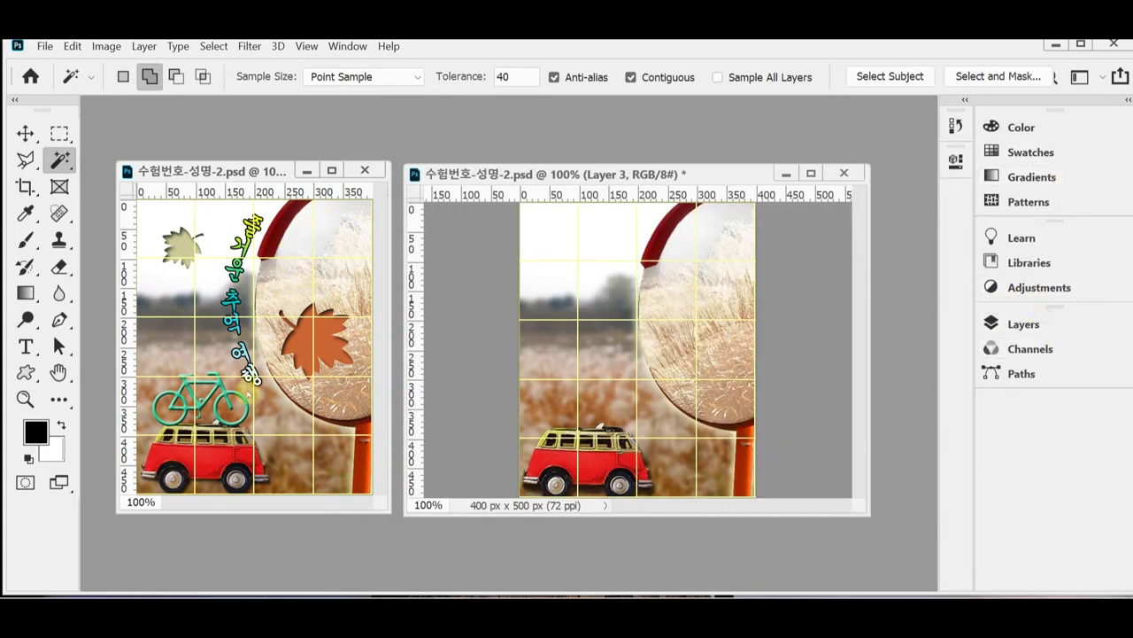
# - Choose the bicycle from the Symbols group of All Legacy Default Shapes for the Custom Shape tool
pyautogui.moveTo(166, 162); pyautogui.dragTo(165, 158)
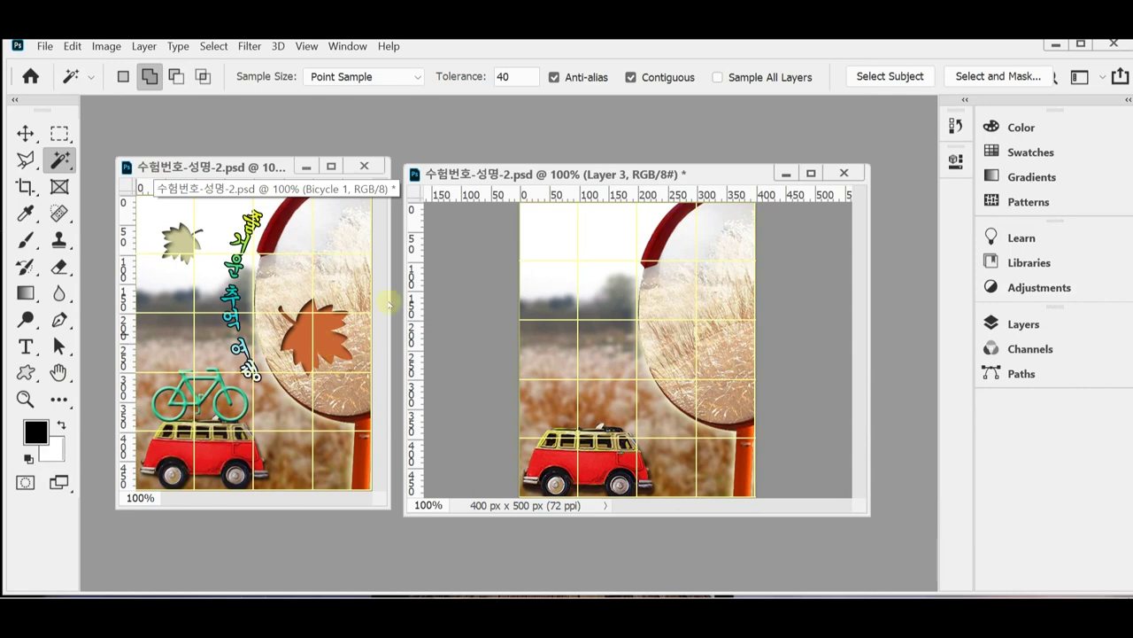
pyautogui.moveTo(25, 372); pyautogui.dragTo(127, 469)
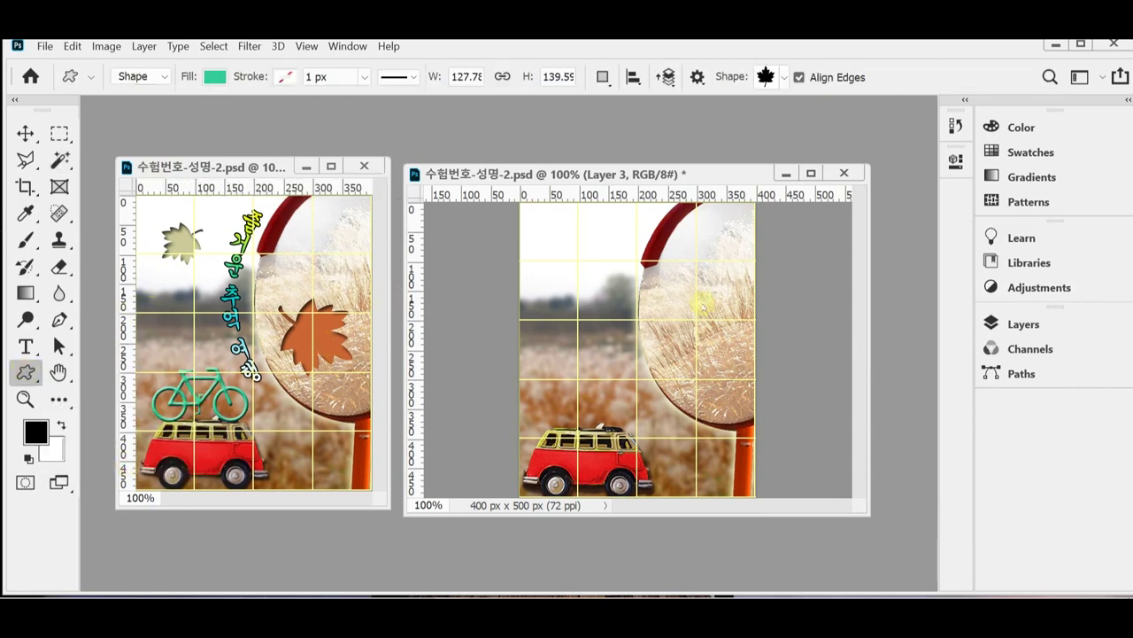
pyautogui.click(782, 79)
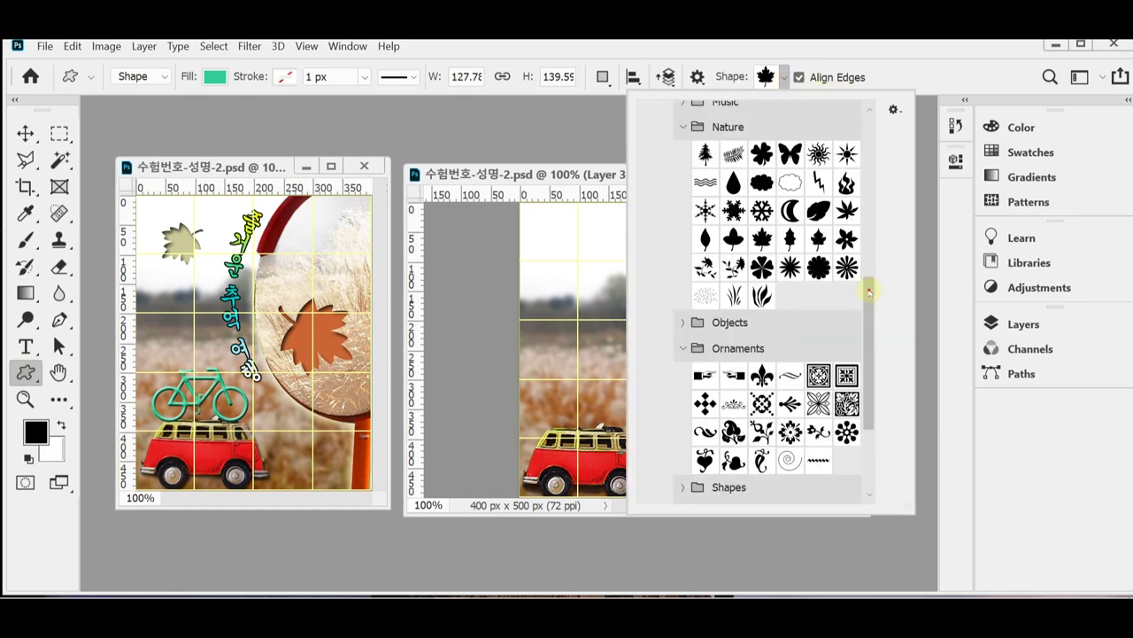
pyautogui.moveTo(869, 291); pyautogui.dragTo(869, 121)
pyautogui.click(648, 218)
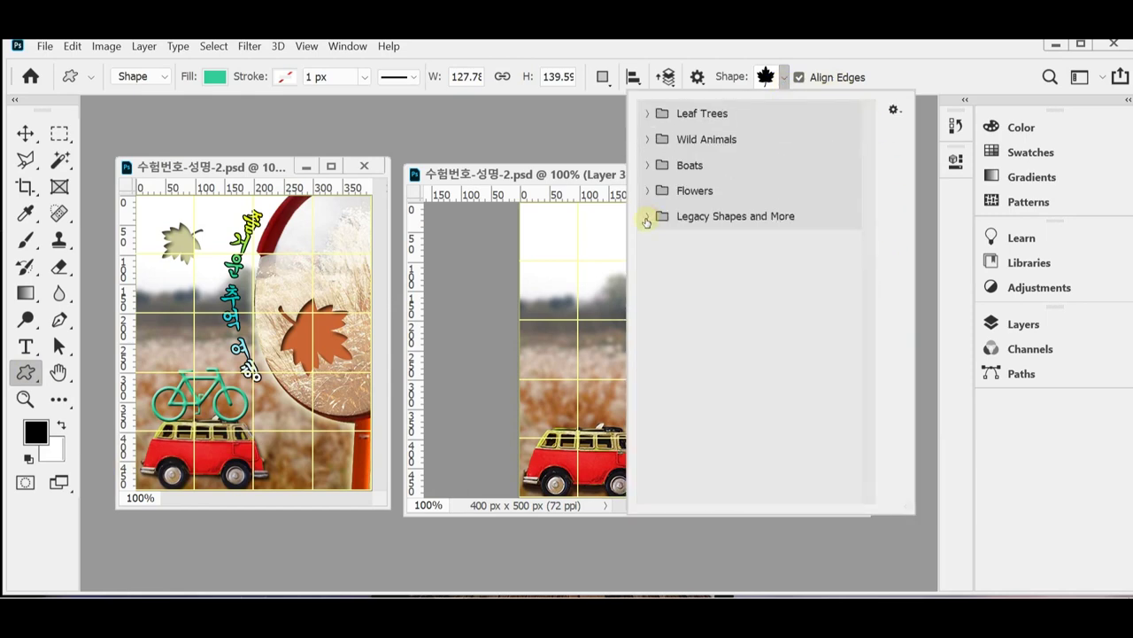
pyautogui.click(648, 219)
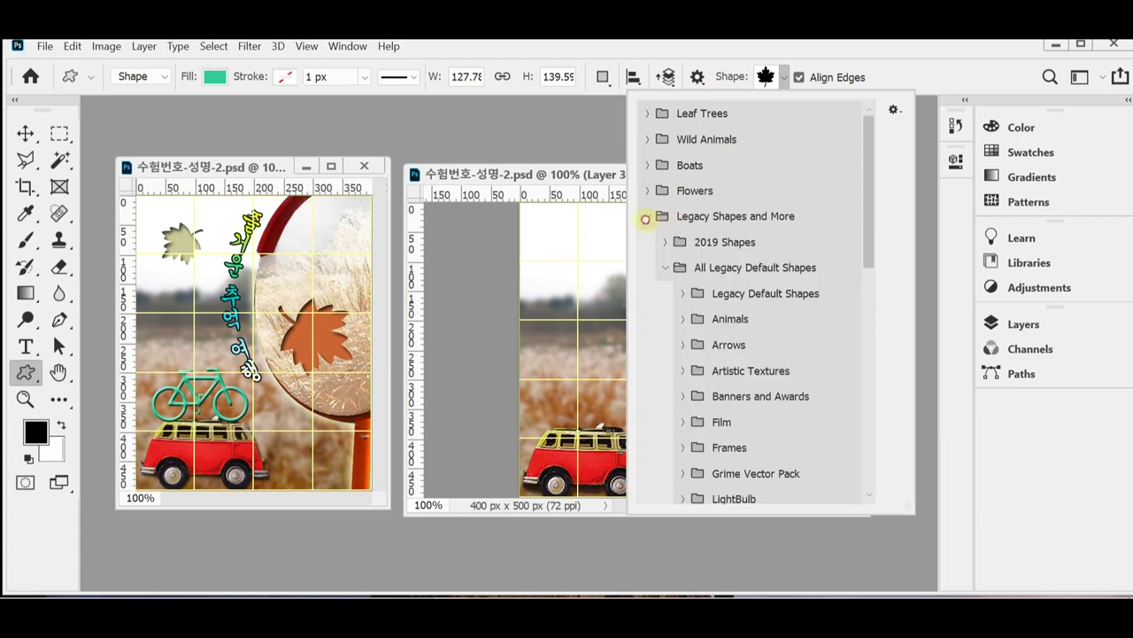
pyautogui.click(663, 267)
pyautogui.click(663, 267)
pyautogui.scroll(-2, 760, 359)
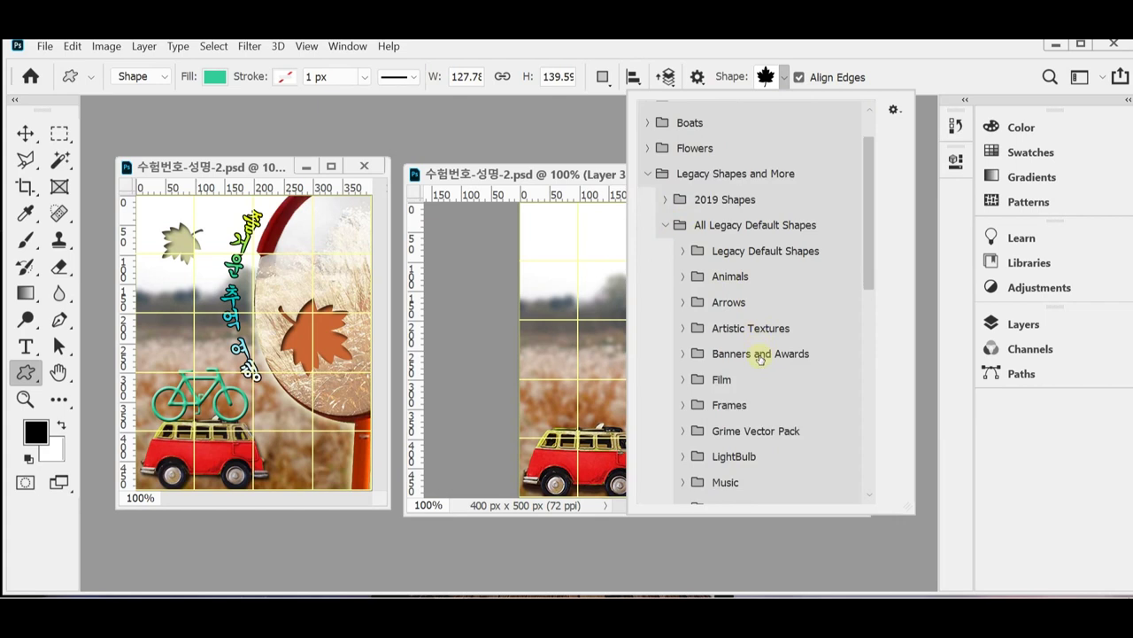
pyautogui.scroll(-2, 759, 358)
pyautogui.scroll(-4, 777, 351)
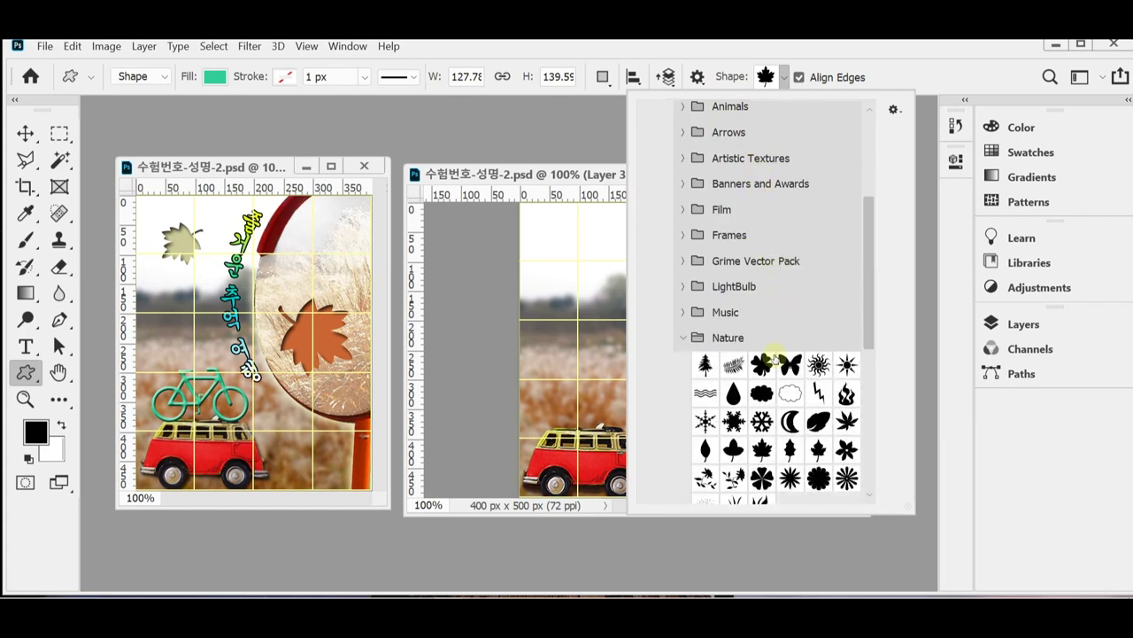
pyautogui.scroll(-10, 775, 355)
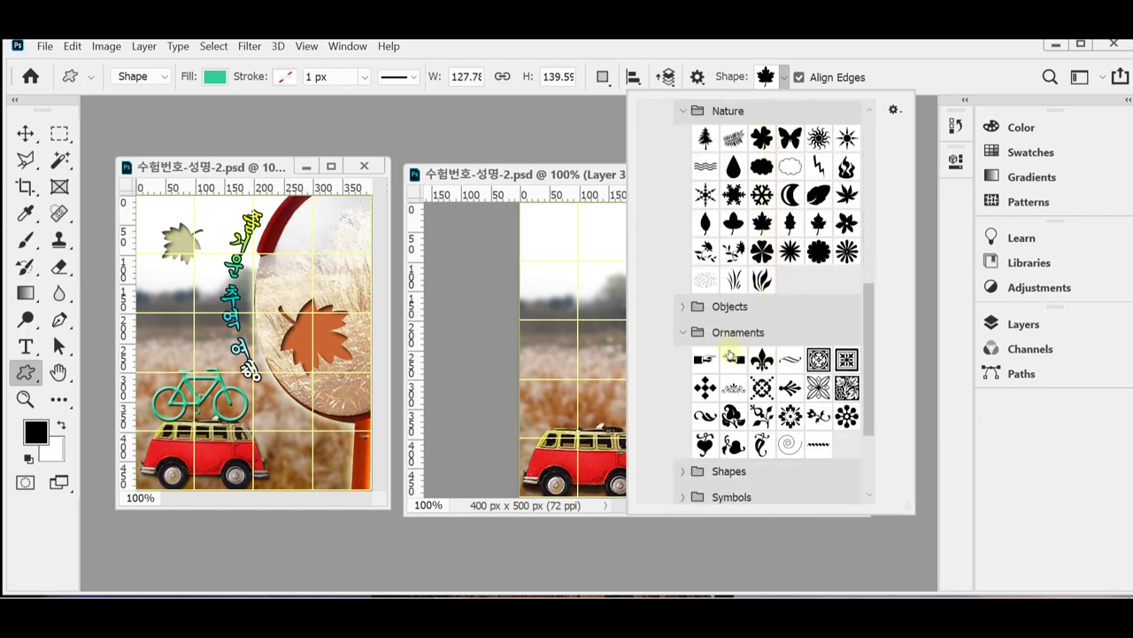
pyautogui.click(695, 332)
pyautogui.scroll(-1, 699, 335)
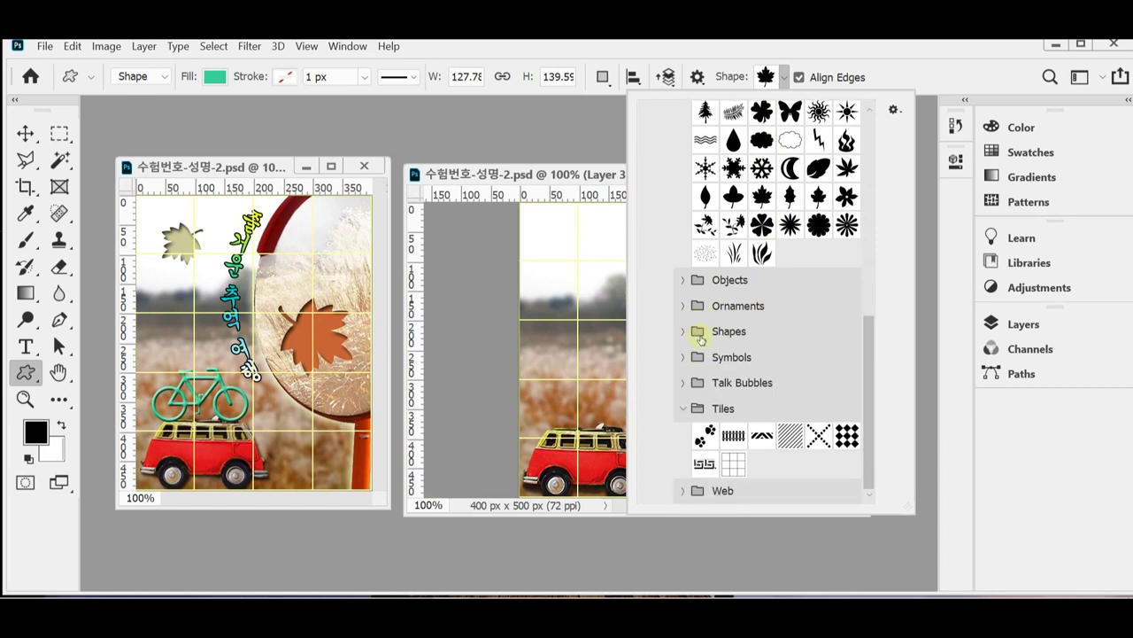
pyautogui.click(684, 357)
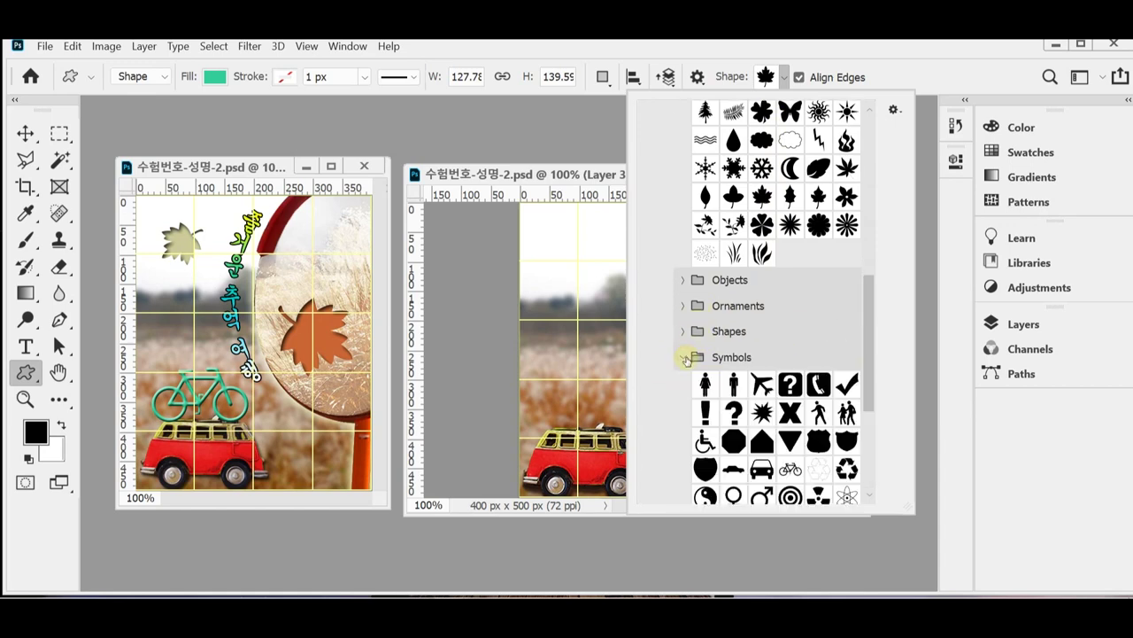
pyautogui.scroll(-1, 857, 415)
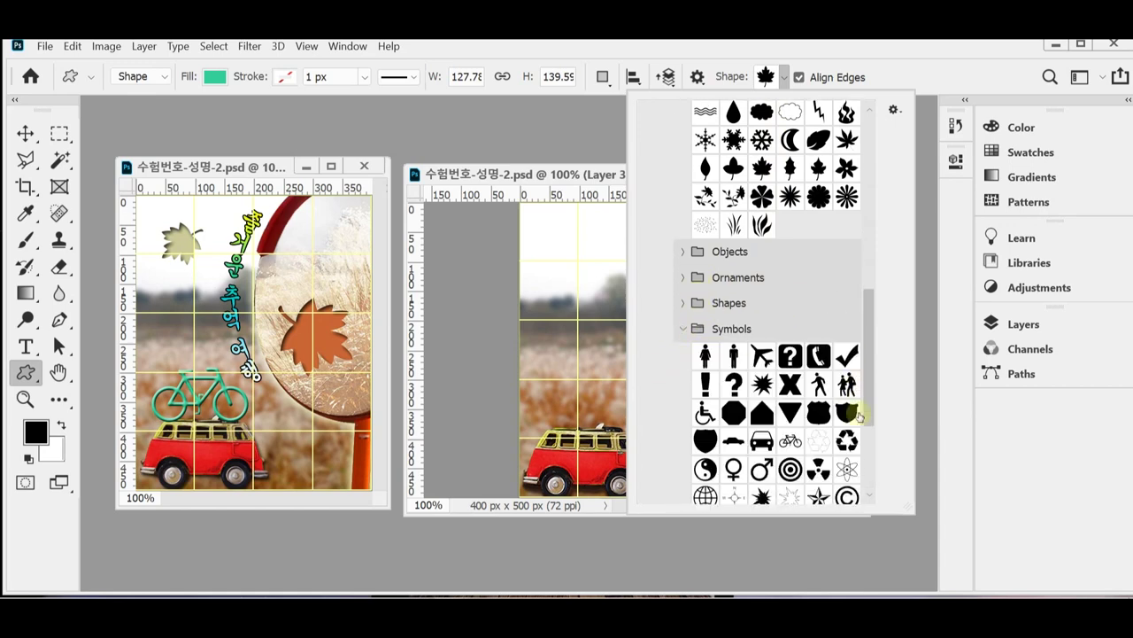
pyautogui.click(789, 428)
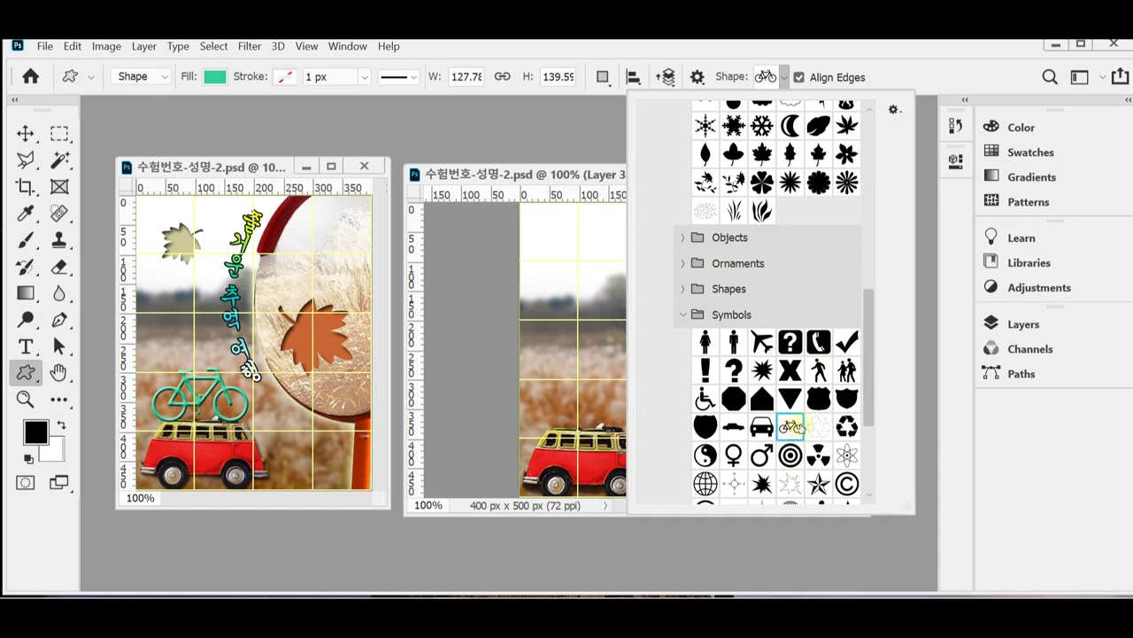
pyautogui.click(529, 44)
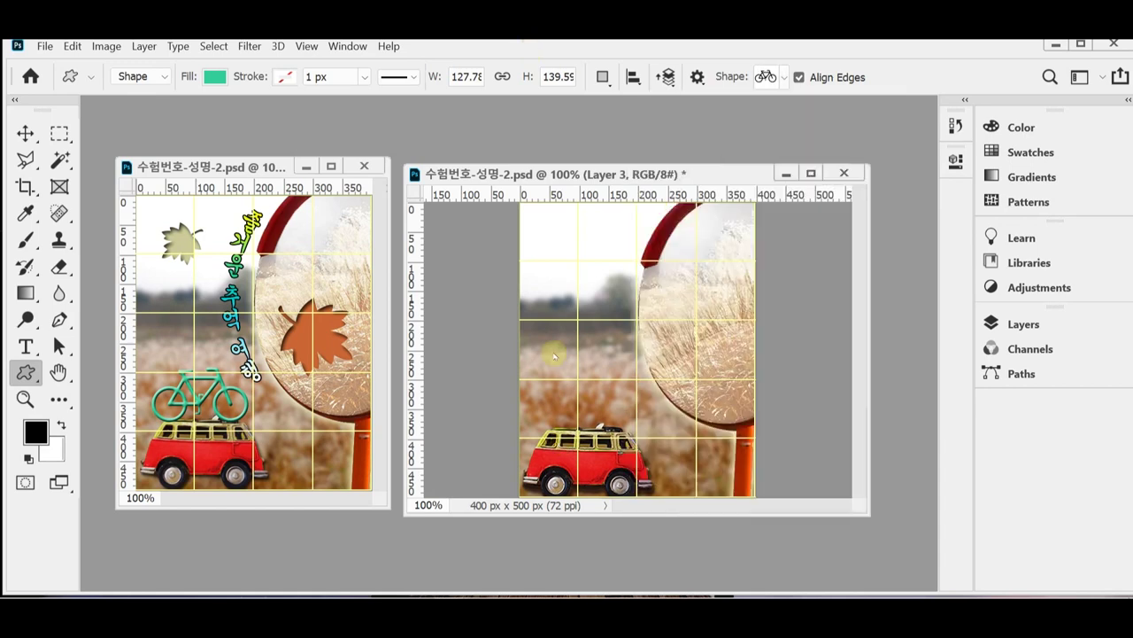
# - Draw a bicycle shape about 167 px wide and 93 px high on the van's roof and fill it with colour #3c9
pyautogui.moveTo(543, 380); pyautogui.dragTo(611, 400)
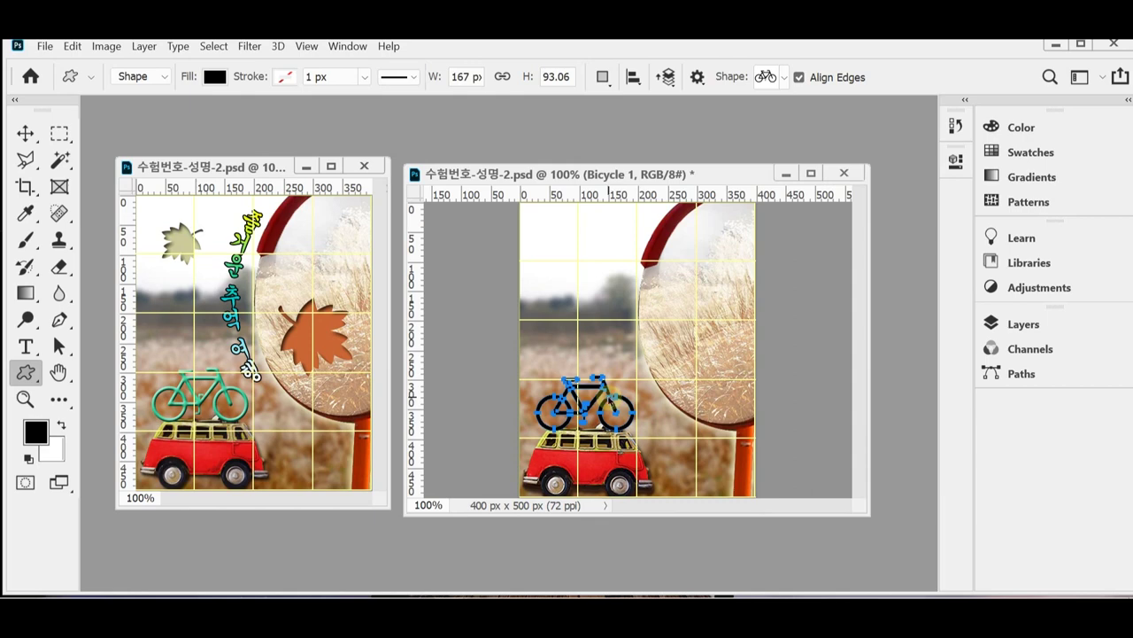
pyautogui.moveTo(611, 403); pyautogui.dragTo(607, 402)
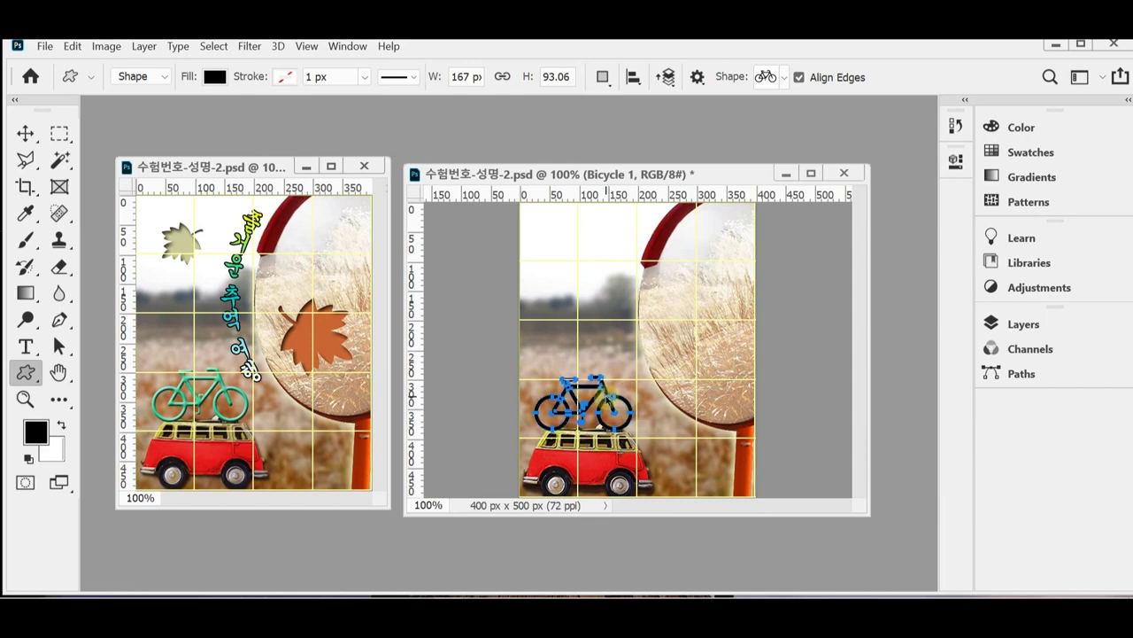
pyautogui.click(994, 323)
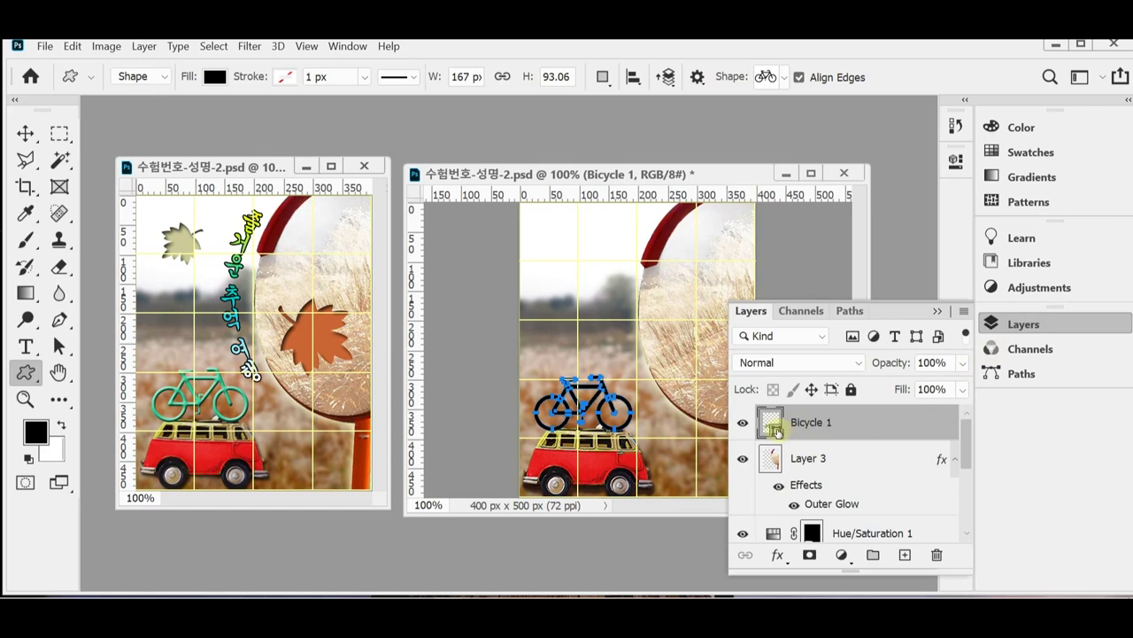
pyautogui.doubleClick(776, 429)
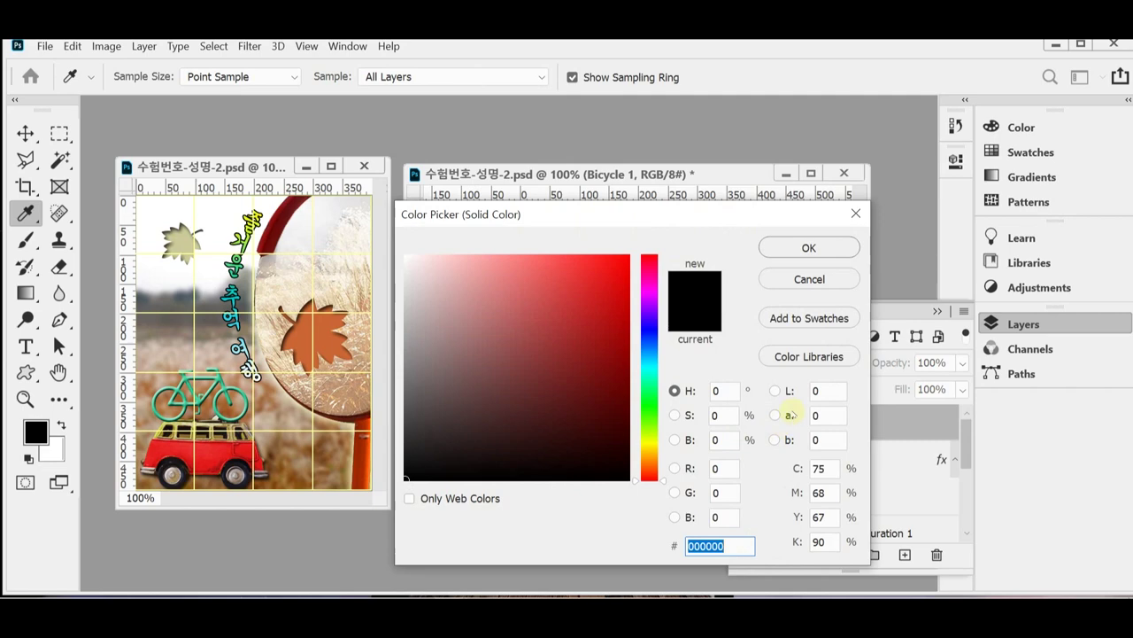
pyautogui.write('3c')
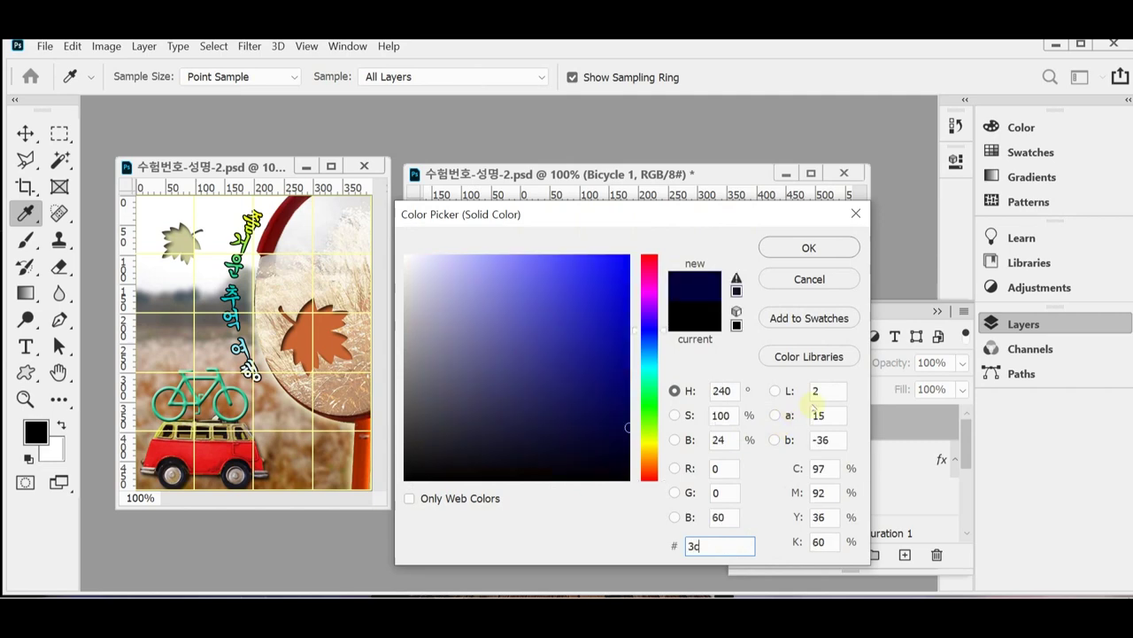
pyautogui.write('9')
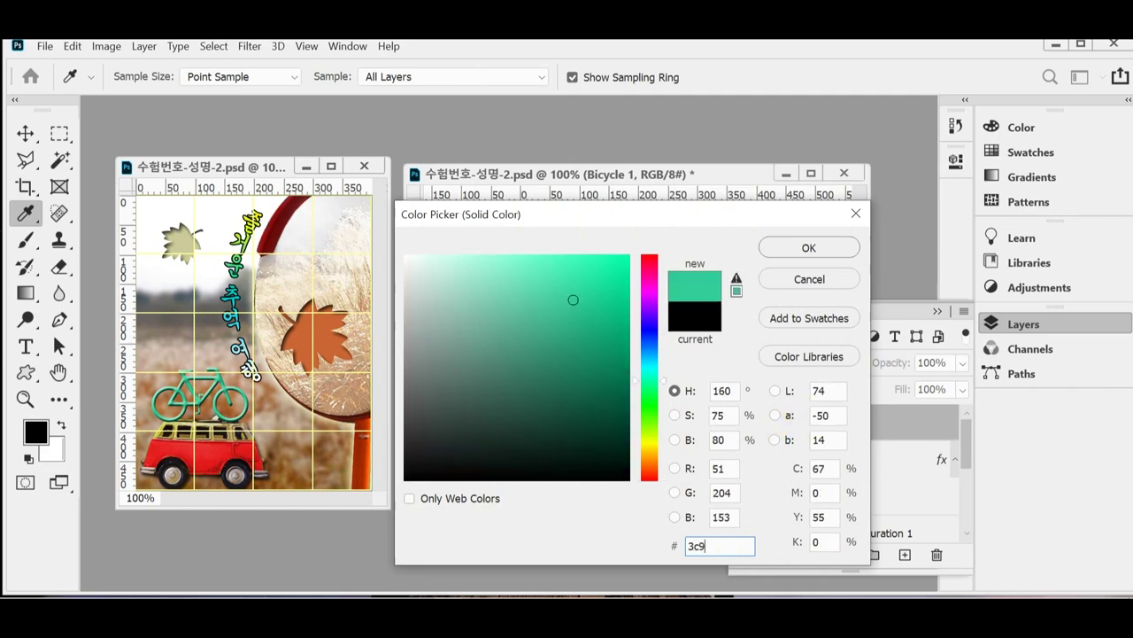
pyautogui.click(822, 250)
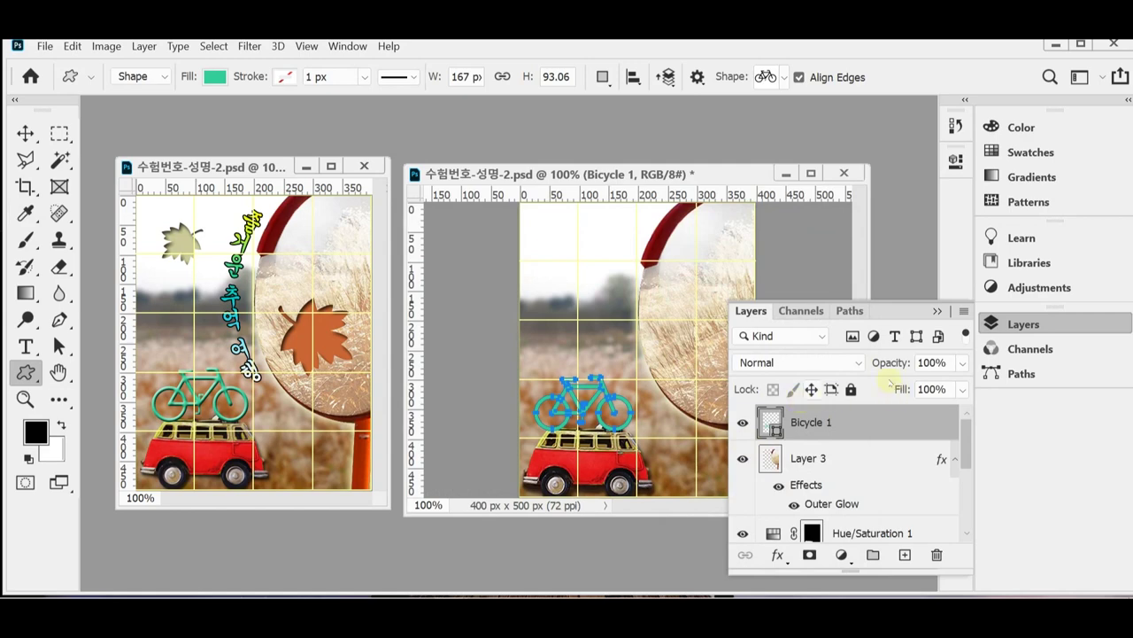
pyautogui.click(776, 429)
pyautogui.moveTo(774, 428); pyautogui.dragTo(773, 432)
# - Add a Bevel & Emboss layer effect with a size of 5 px to the bicycle and hide its path outline
pyautogui.click(777, 554)
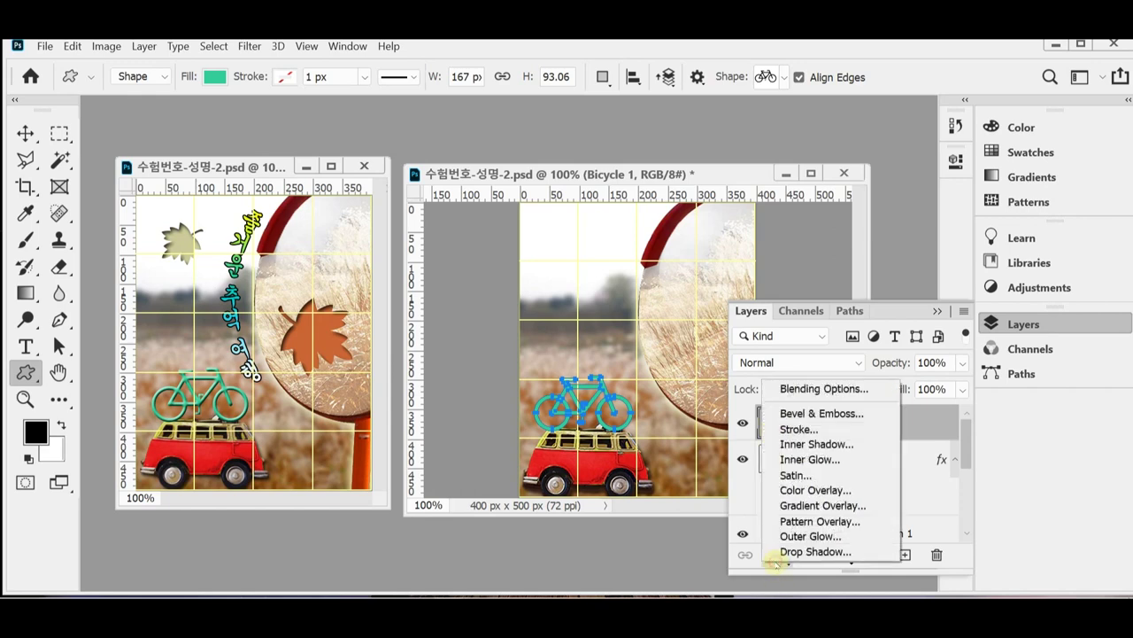
pyautogui.click(879, 413)
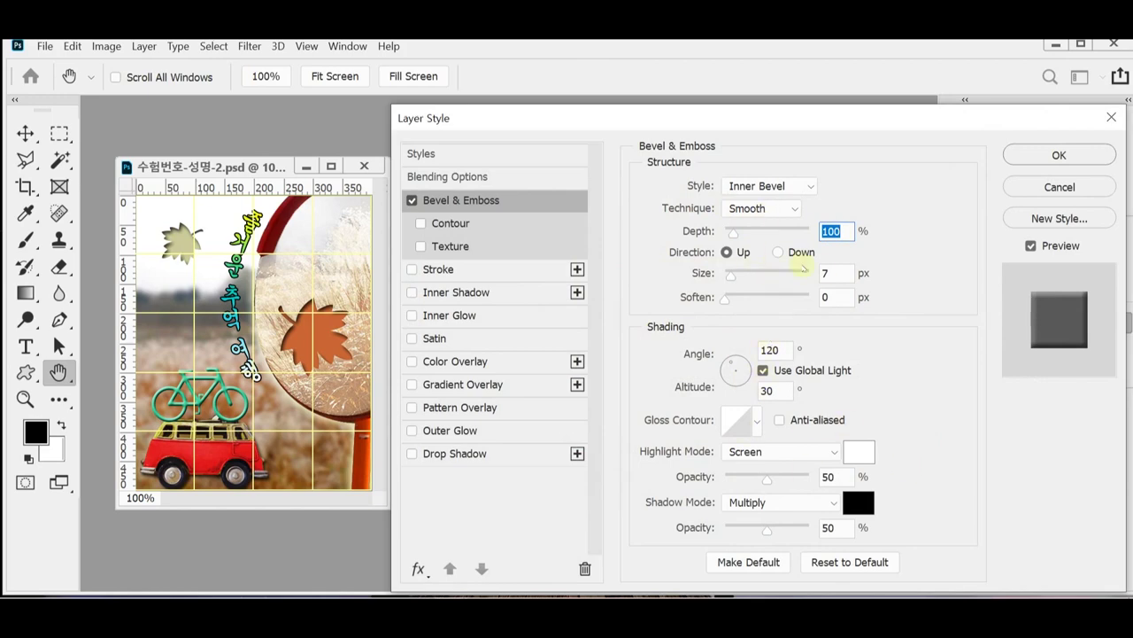
pyautogui.click(832, 273)
pyautogui.write('5')
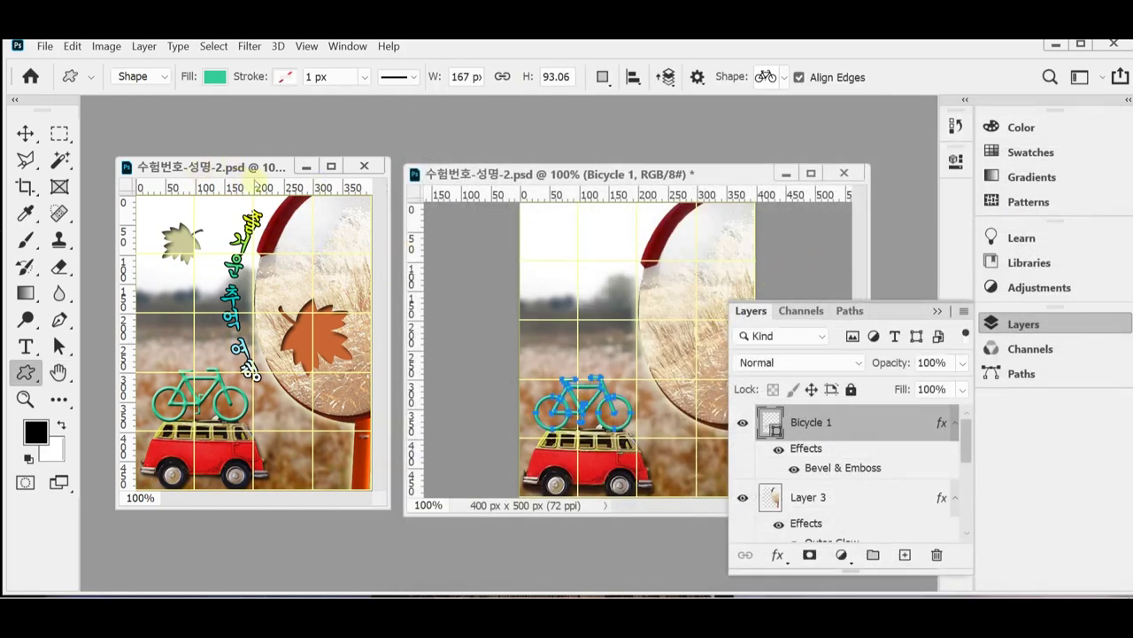
pyautogui.press('Return')
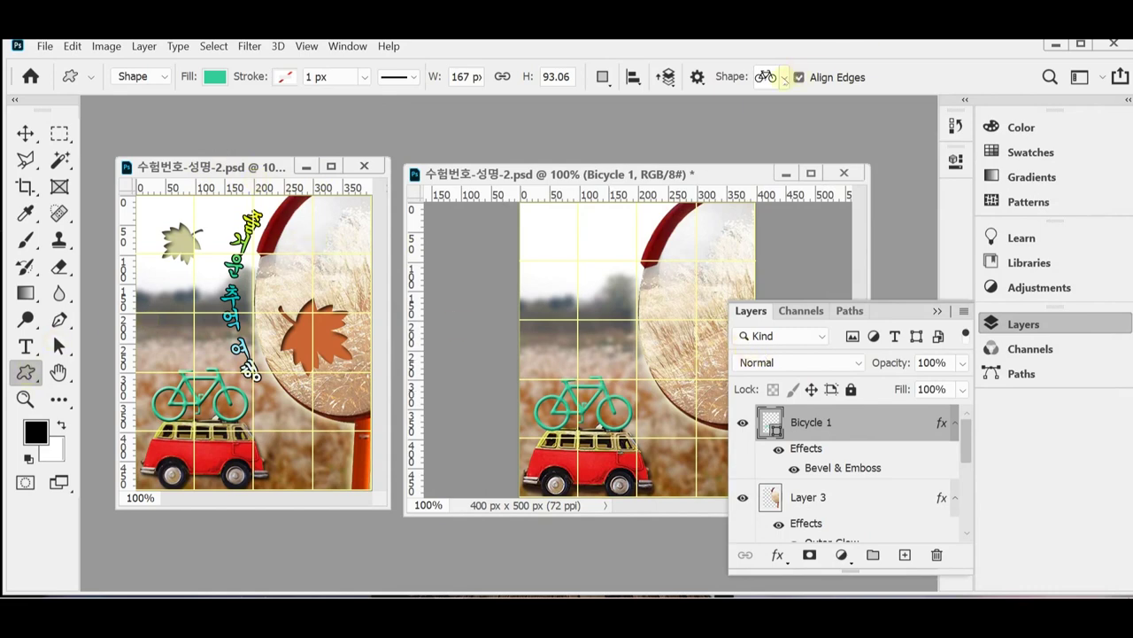
# - Choose the maple leaf from the Nature group of legacy shapes for the Custom Shape tool
pyautogui.click(783, 79)
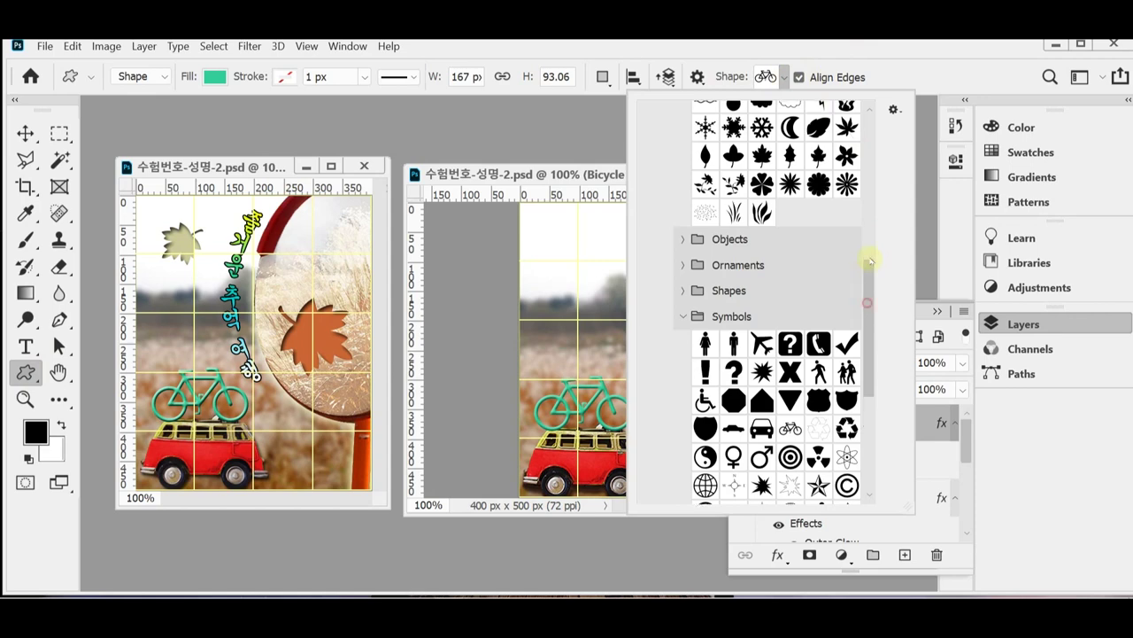
pyautogui.scroll(3, 861, 257)
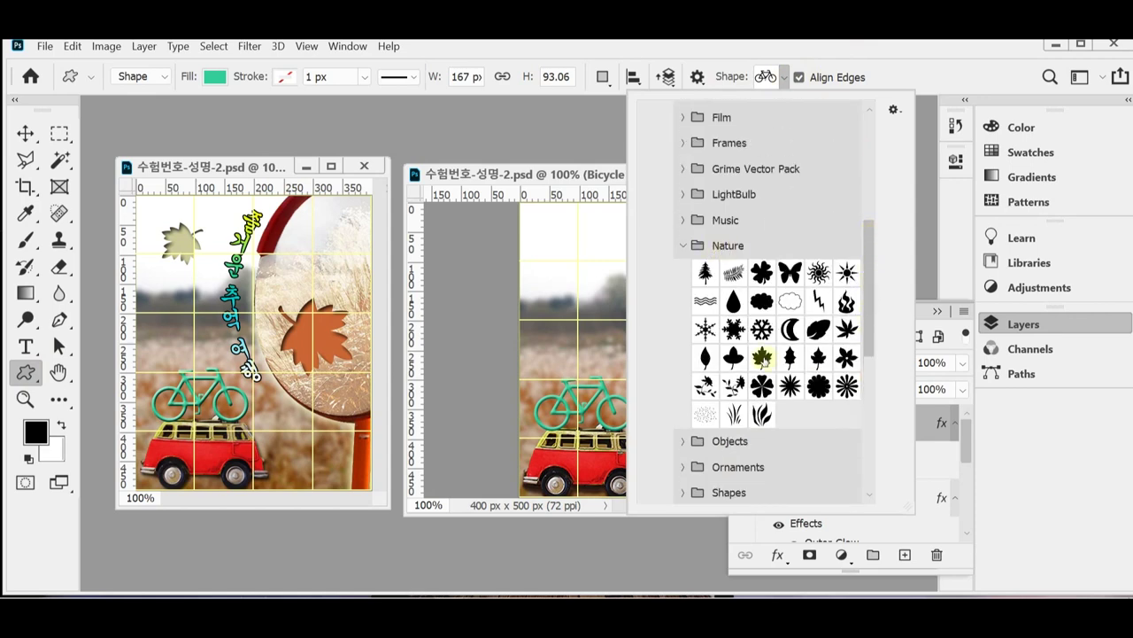
pyautogui.click(763, 357)
pyautogui.click(602, 358)
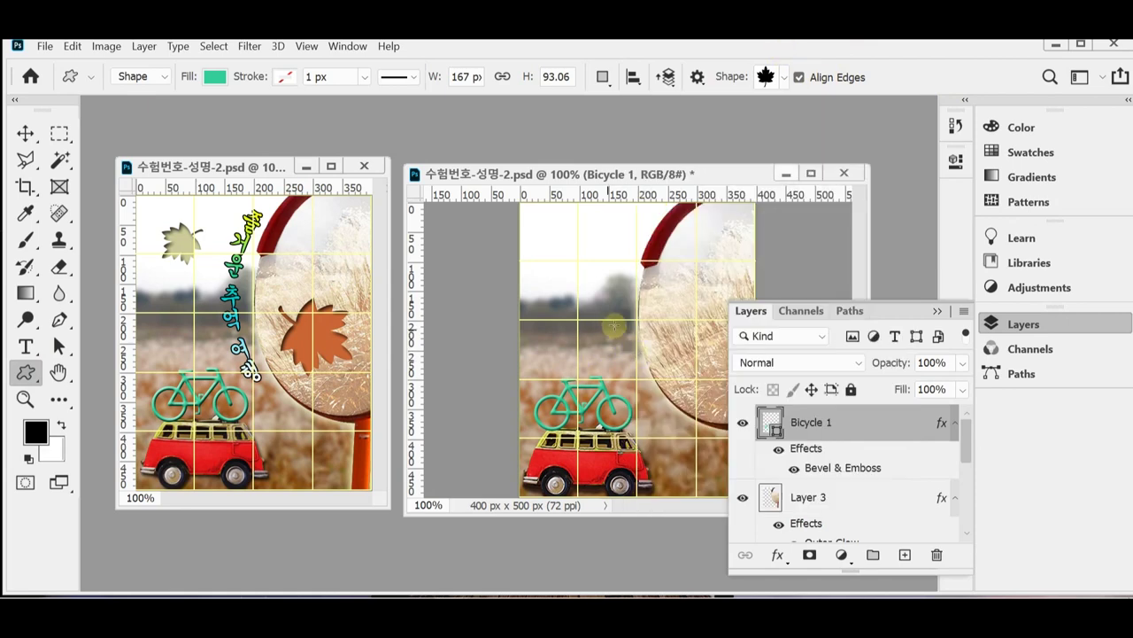
# - Draw a maple leaf about 127 px wide and 150 px high on the mirror and fill it with colour #c63
pyautogui.click(995, 323)
pyautogui.moveTo(673, 304); pyautogui.dragTo(761, 390)
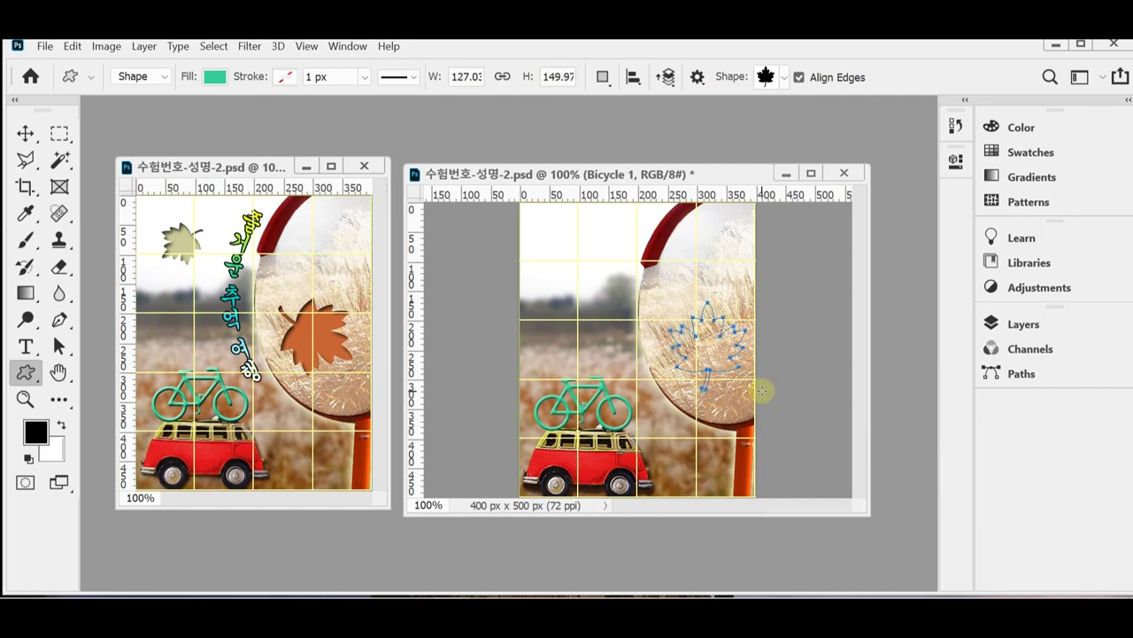
pyautogui.click(1019, 325)
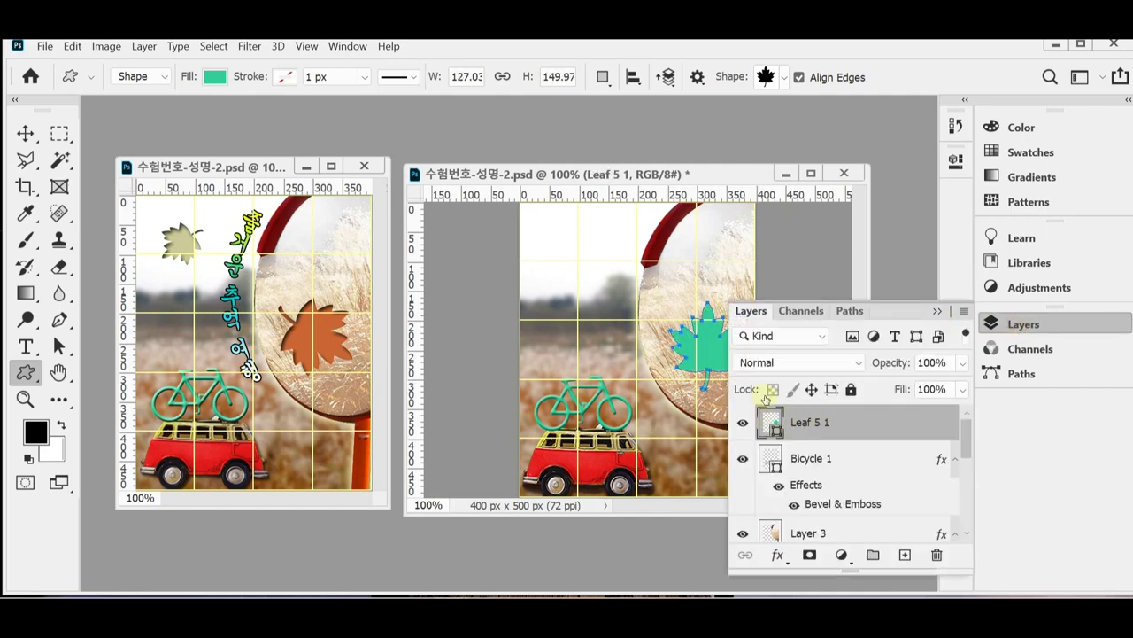
pyautogui.doubleClick(771, 425)
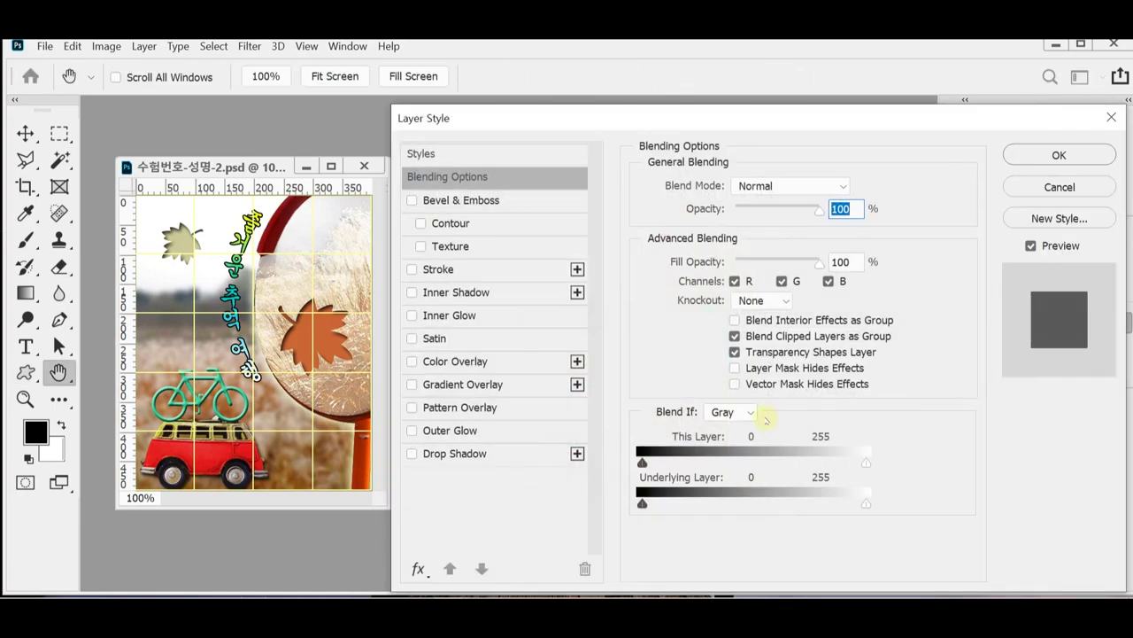
pyautogui.click(1059, 187)
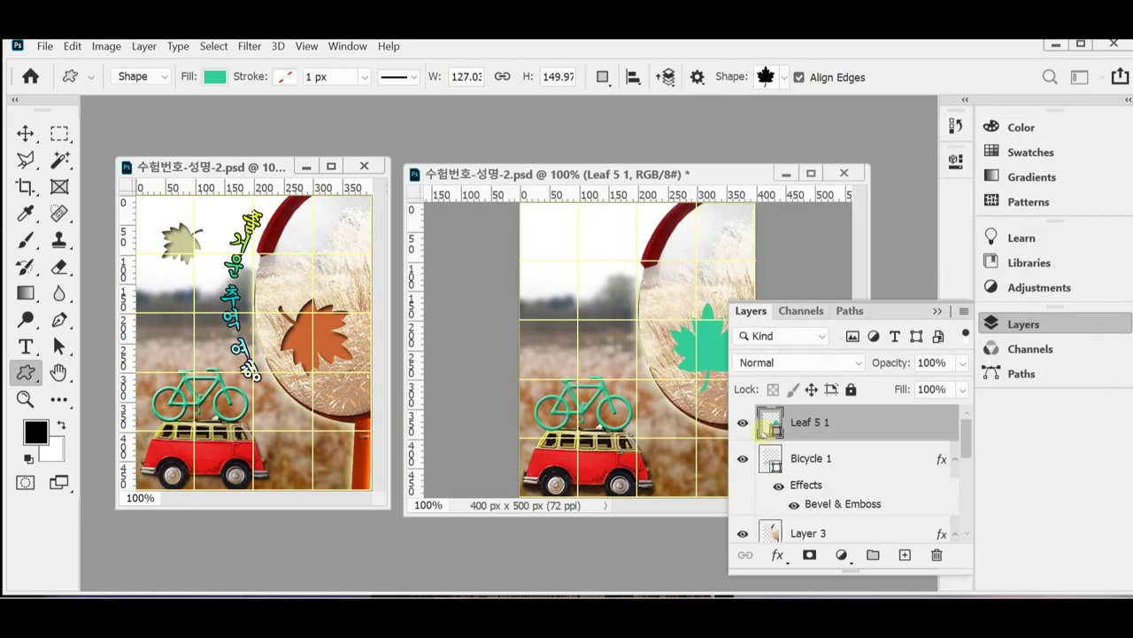
pyautogui.doubleClick(769, 427)
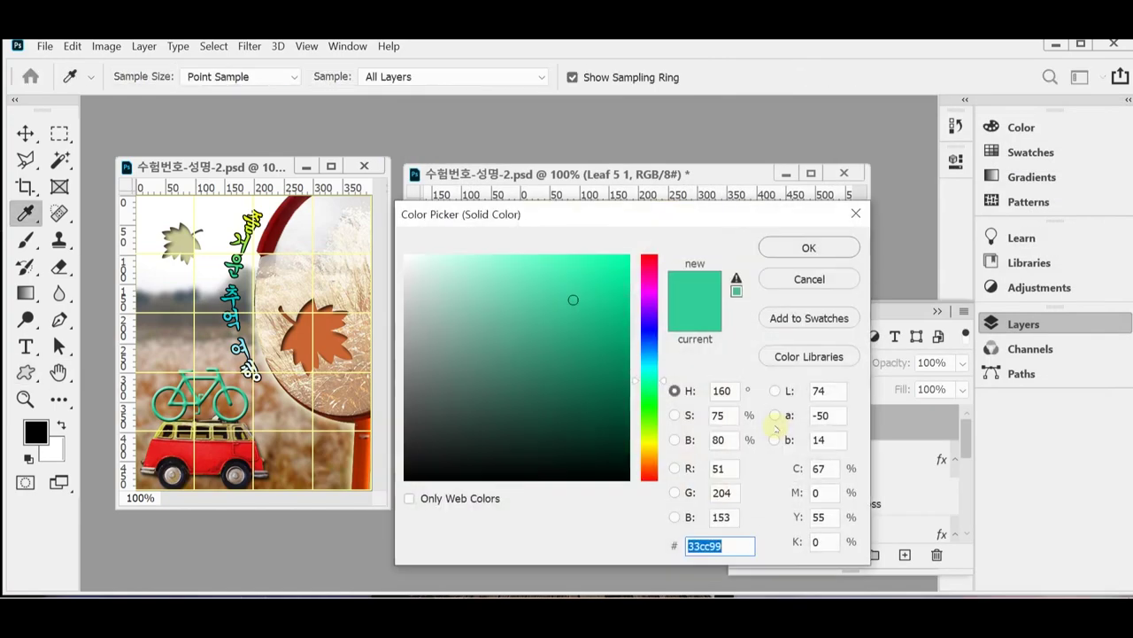
pyautogui.write('c63')
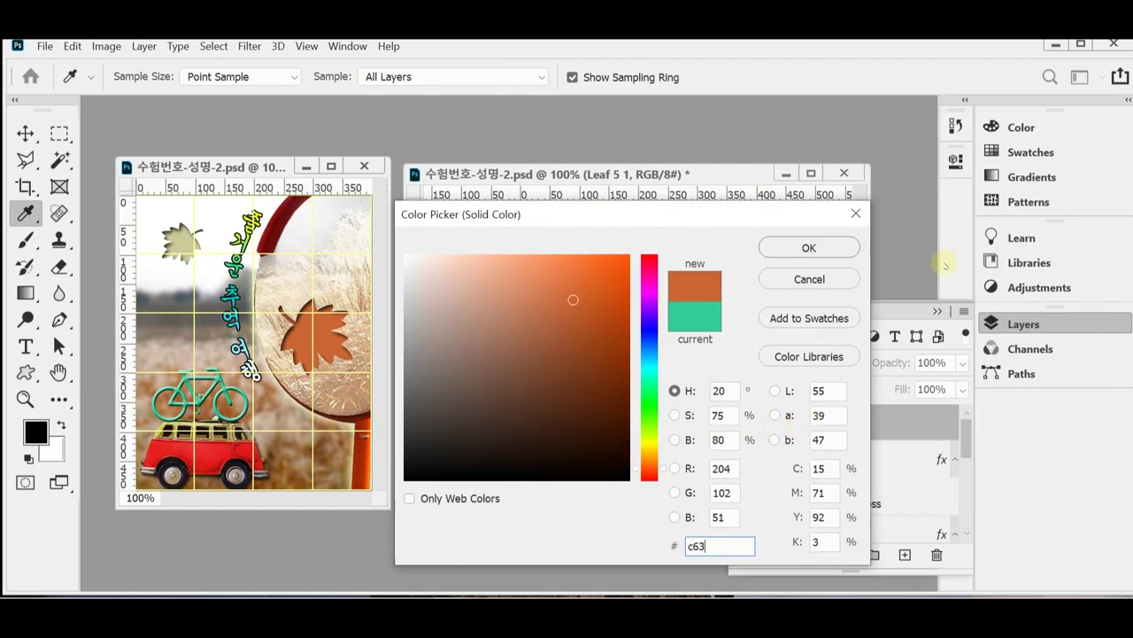
pyautogui.click(828, 248)
pyautogui.click(823, 252)
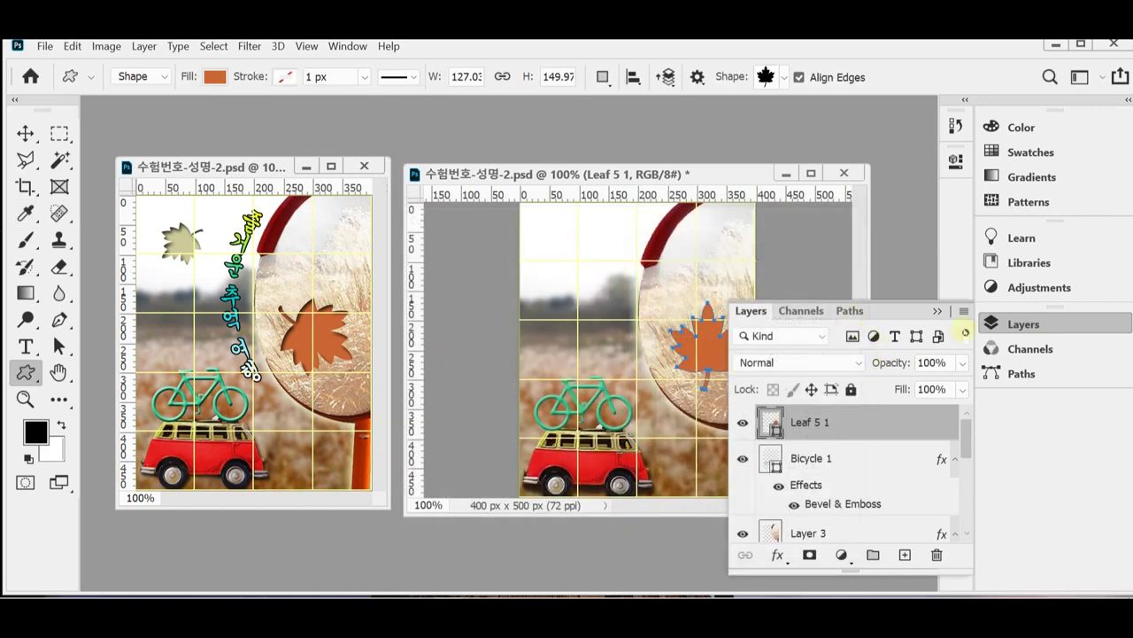
# - Free-transform the orange leaf on the mirror, rotating it to about 127° and scaling it to about 103%
pyautogui.click(1009, 324)
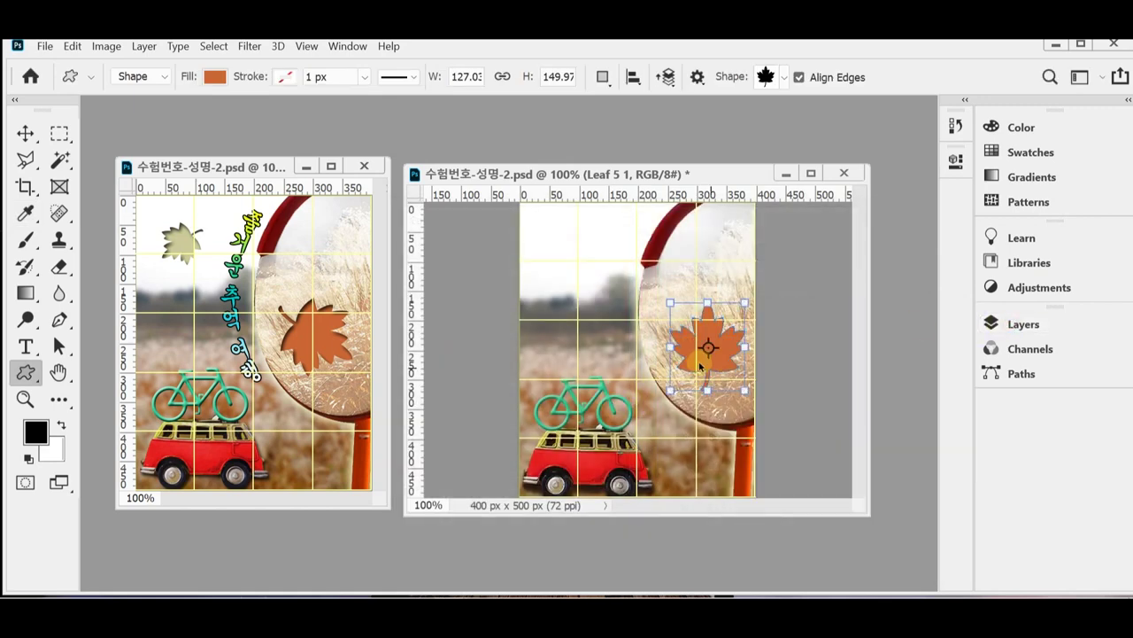
pyautogui.hotkey('ctrl', 't')
pyautogui.moveTo(681, 405); pyautogui.dragTo(664, 283)
pyautogui.moveTo(719, 383); pyautogui.dragTo(711, 356)
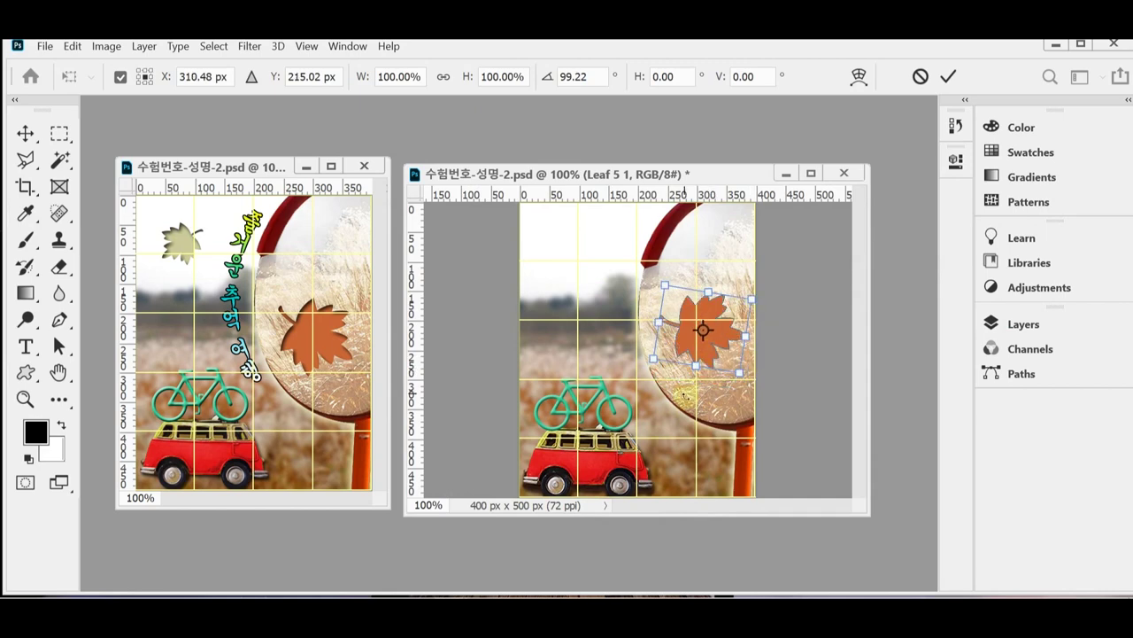
pyautogui.moveTo(689, 403); pyautogui.dragTo(725, 355)
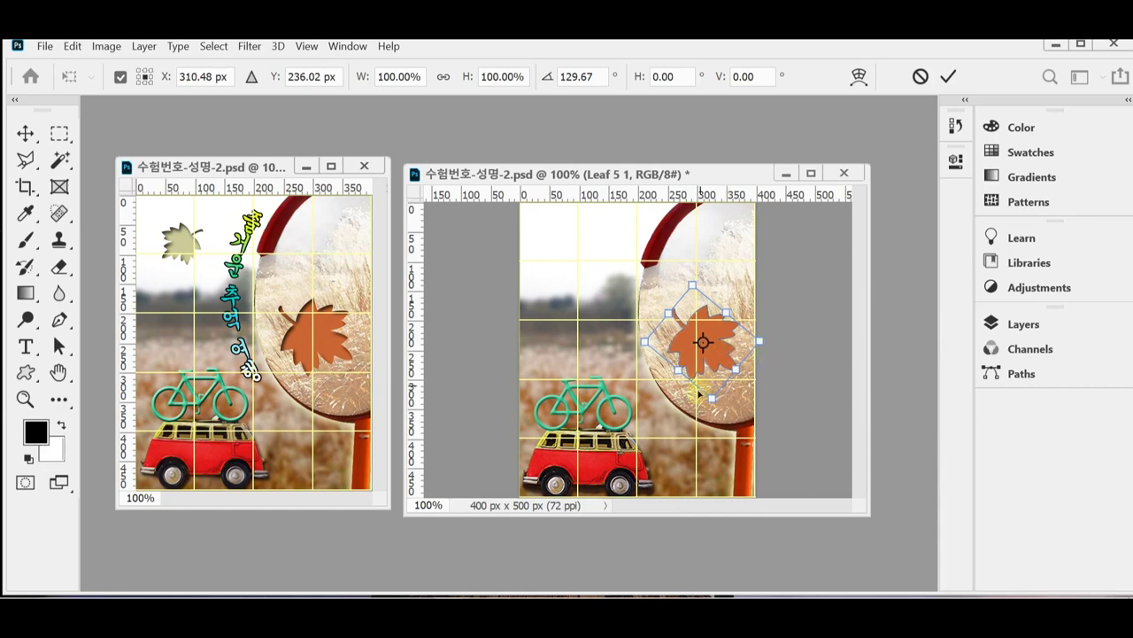
pyautogui.moveTo(712, 399); pyautogui.dragTo(715, 405)
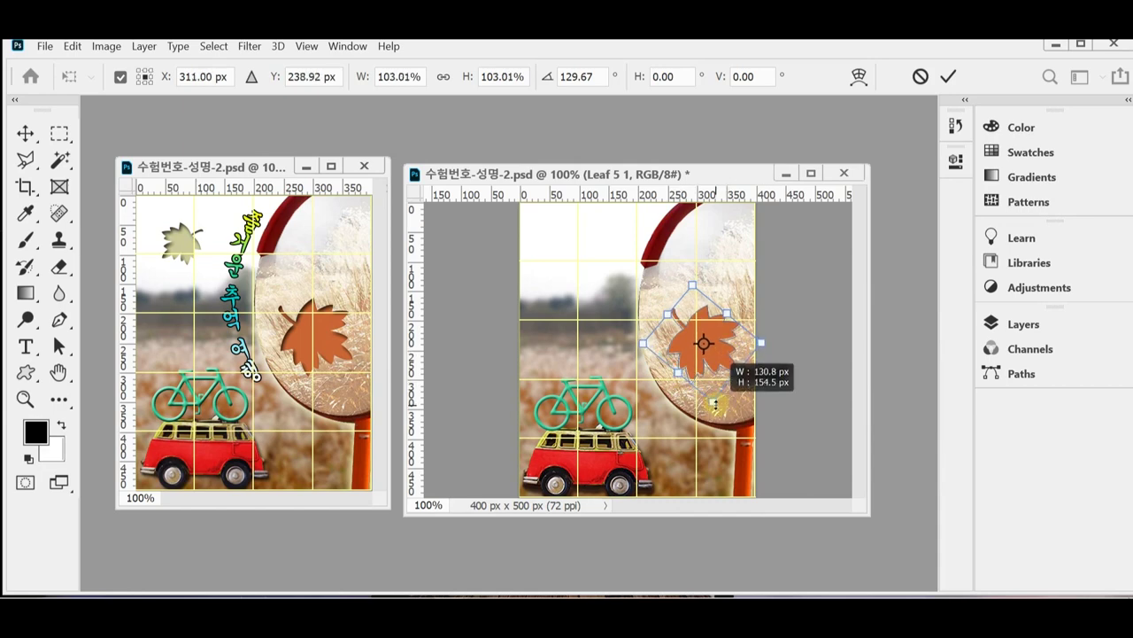
pyautogui.moveTo(776, 384); pyautogui.dragTo(779, 382)
pyautogui.press('Return')
# - Add an Inner Shadow effect to the orange leaf with 75% opacity and a distance of 5 px
pyautogui.click(1023, 324)
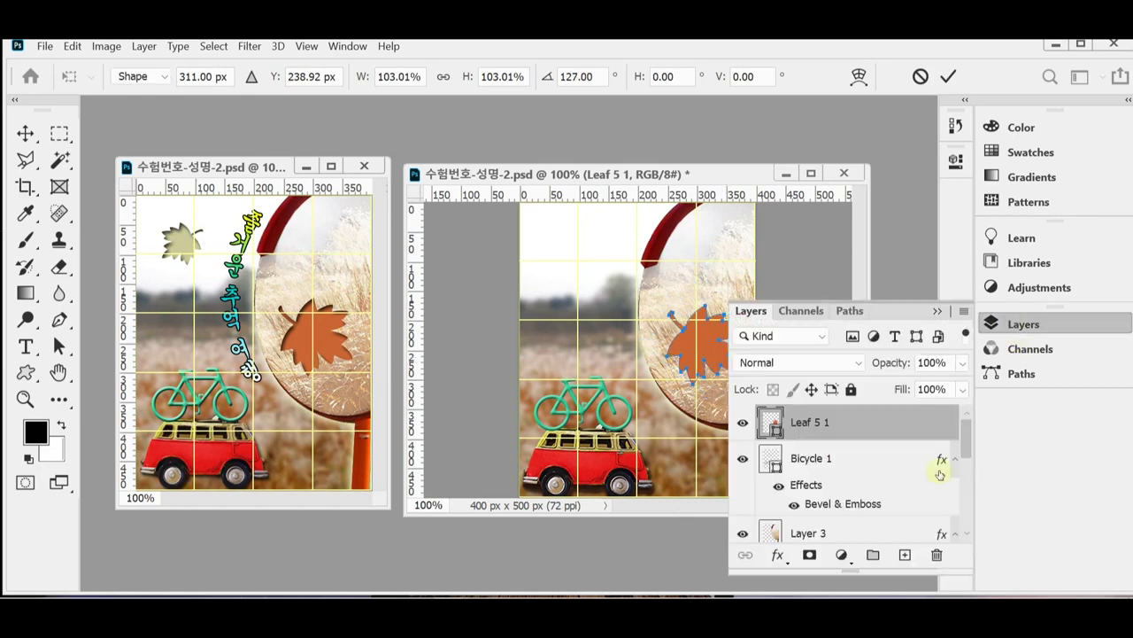
pyautogui.click(774, 558)
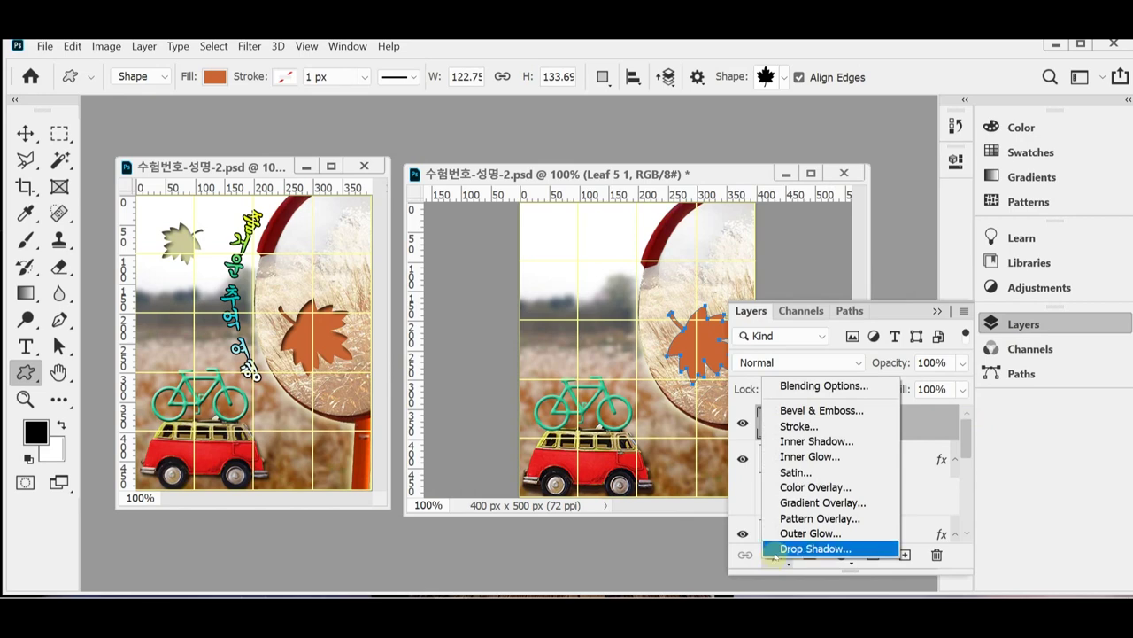
pyautogui.click(852, 441)
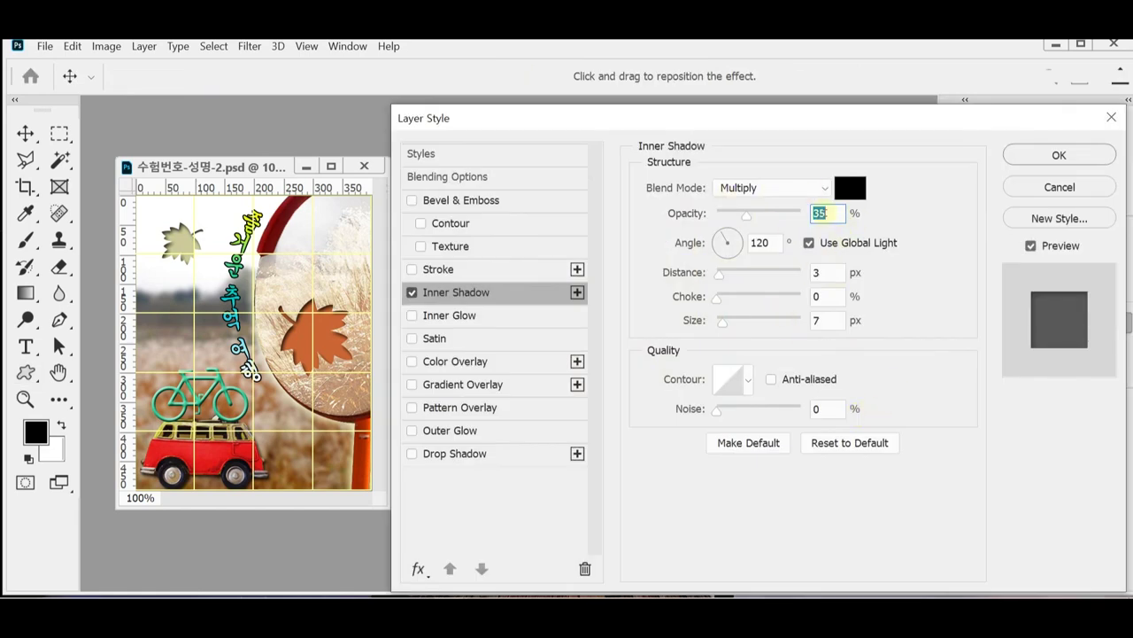
pyautogui.write('75')
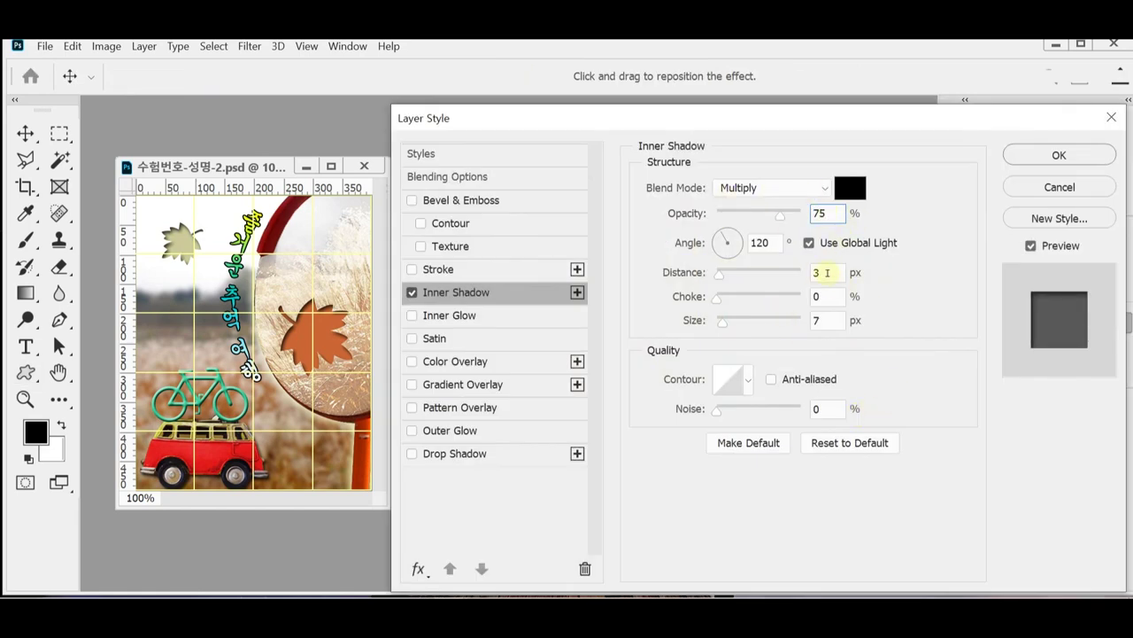
pyautogui.doubleClick(827, 273)
pyautogui.write('5')
pyautogui.click(1033, 156)
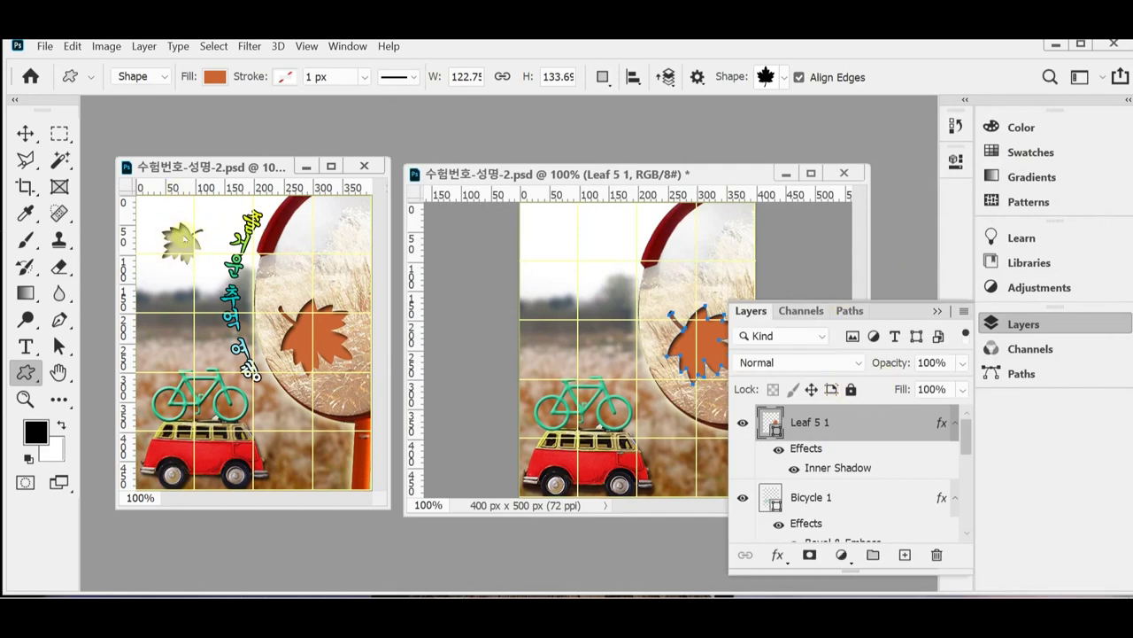
# - Duplicate the orange maple leaf layer together with its Inner Shadow effect
pyautogui.click(854, 497)
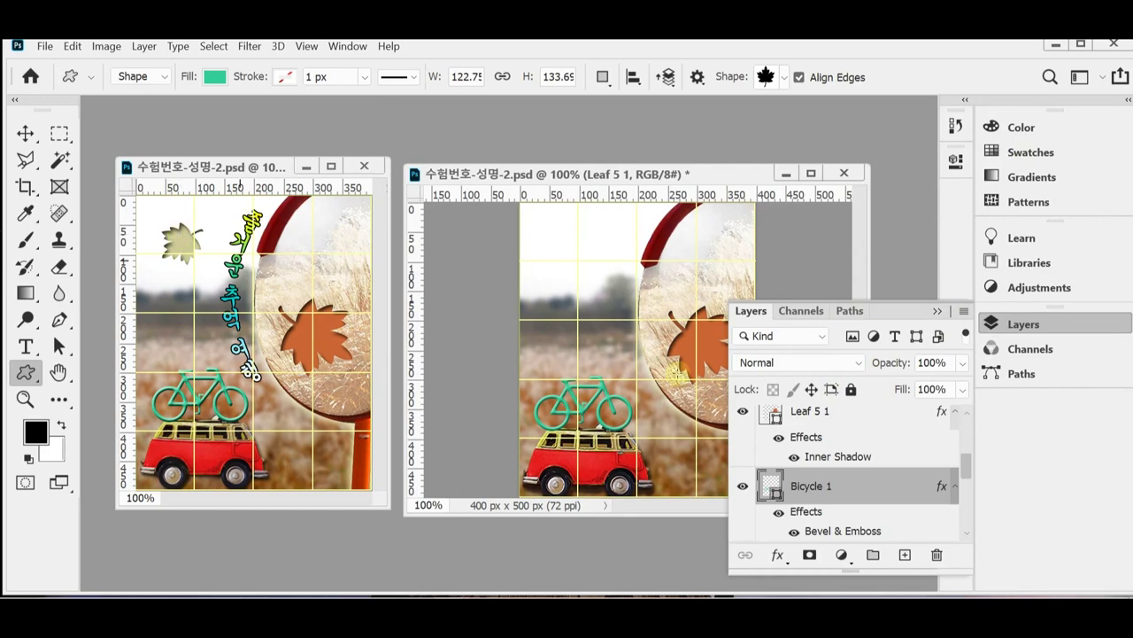
pyautogui.keyDown('ctrl'); pyautogui.click(866, 478); pyautogui.keyUp('ctrl')
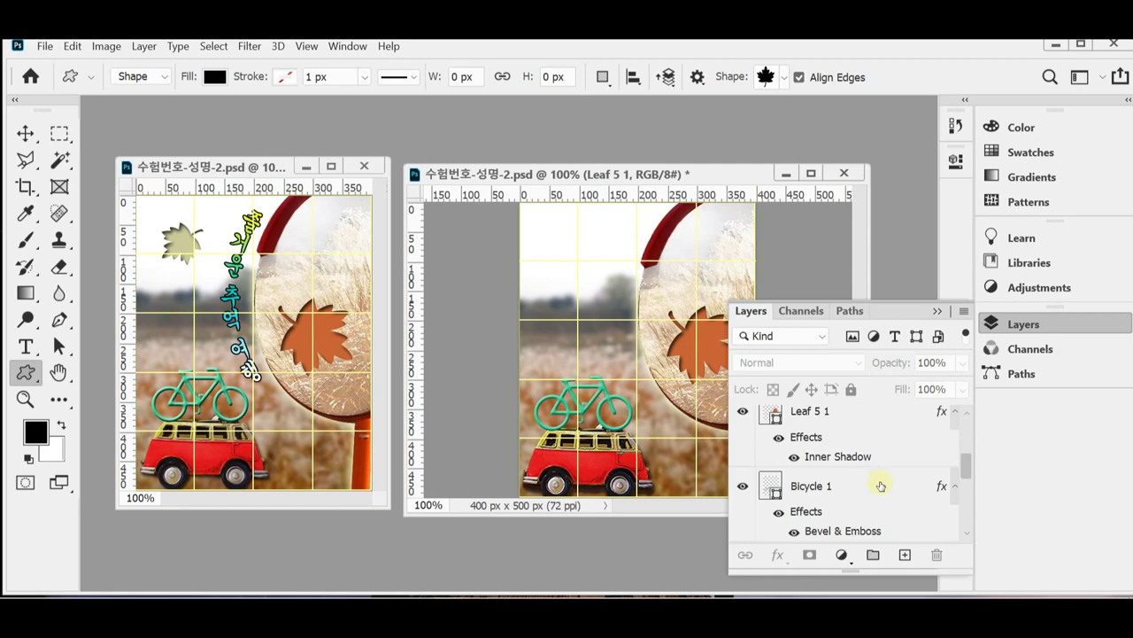
pyautogui.scroll(2, 920, 465)
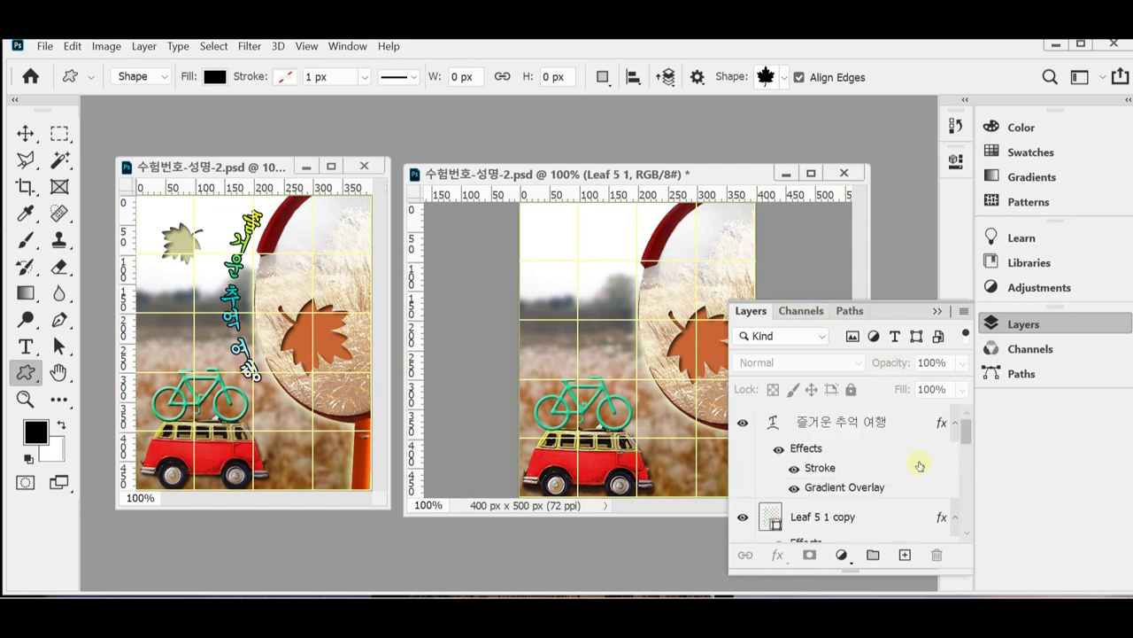
pyautogui.scroll(-3, 916, 459)
pyautogui.click(819, 425)
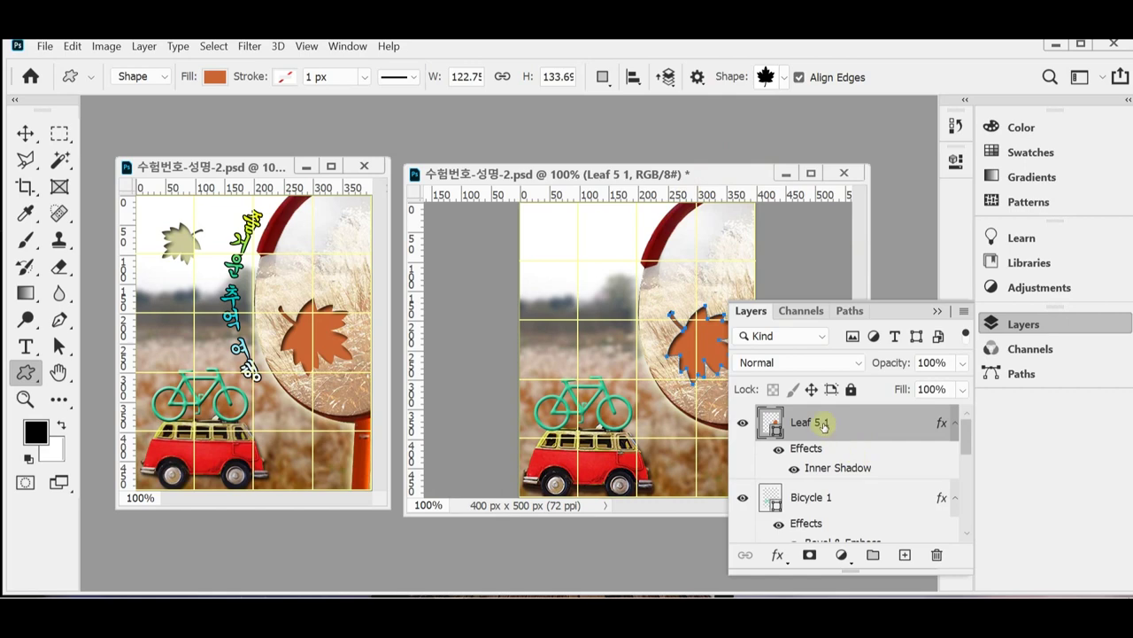
pyautogui.hotkey('ctrl', 'j')
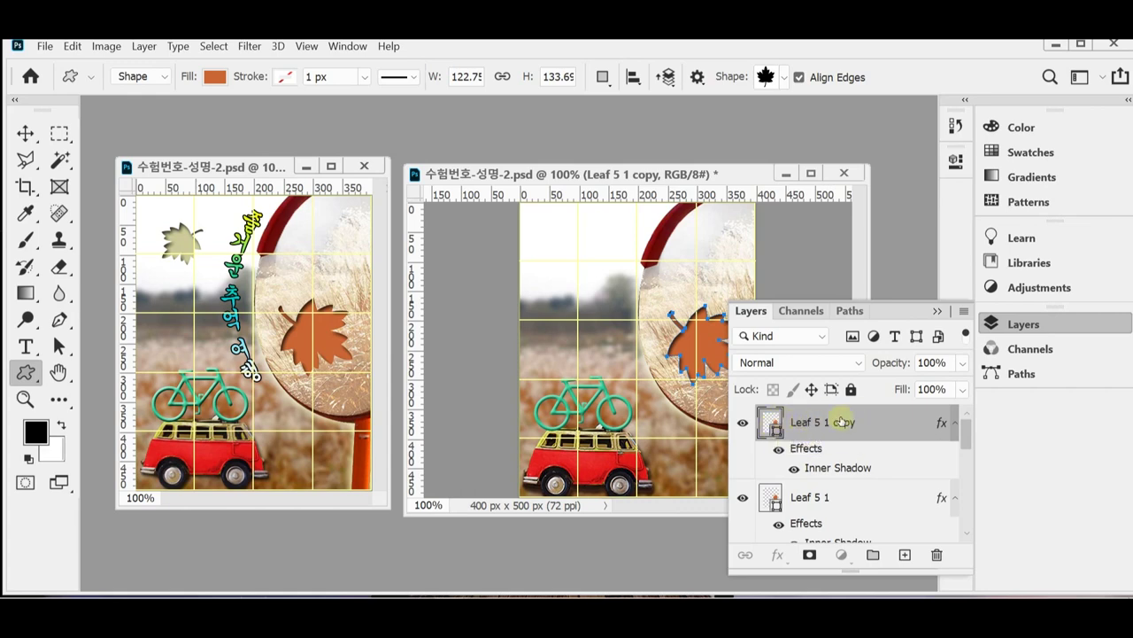
# - Move the leaf copy to the white sky area, shrink it to about 59% and rotate it about 105°
pyautogui.hotkey('ctrl', 't')
pyautogui.moveTo(708, 343); pyautogui.dragTo(568, 258)
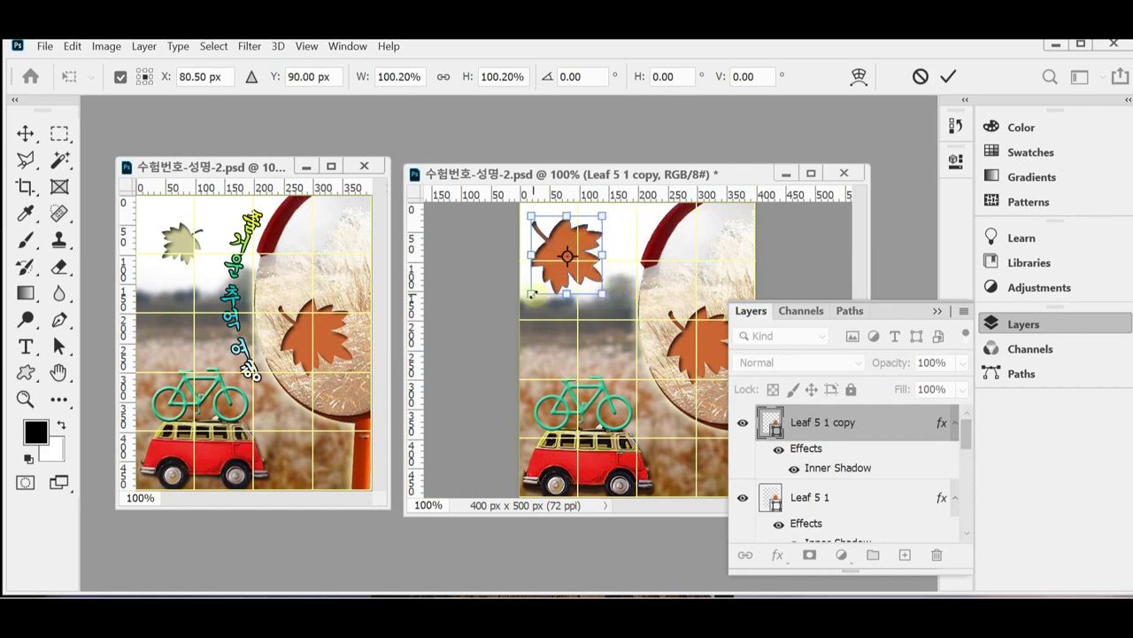
pyautogui.moveTo(531, 294); pyautogui.dragTo(560, 262)
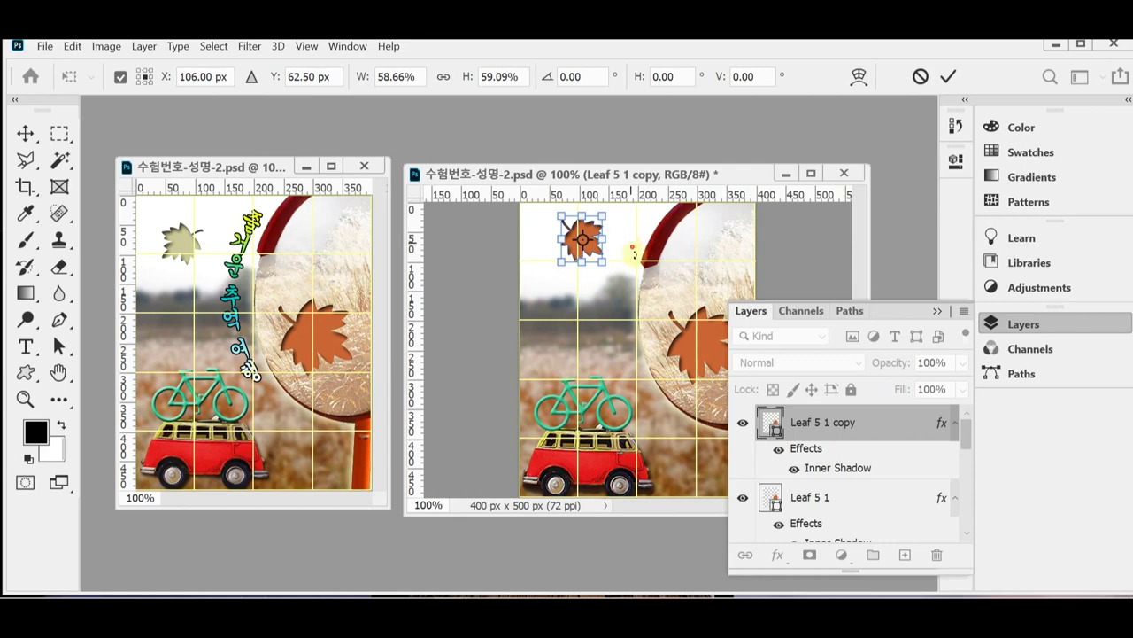
pyautogui.moveTo(633, 253); pyautogui.dragTo(558, 301)
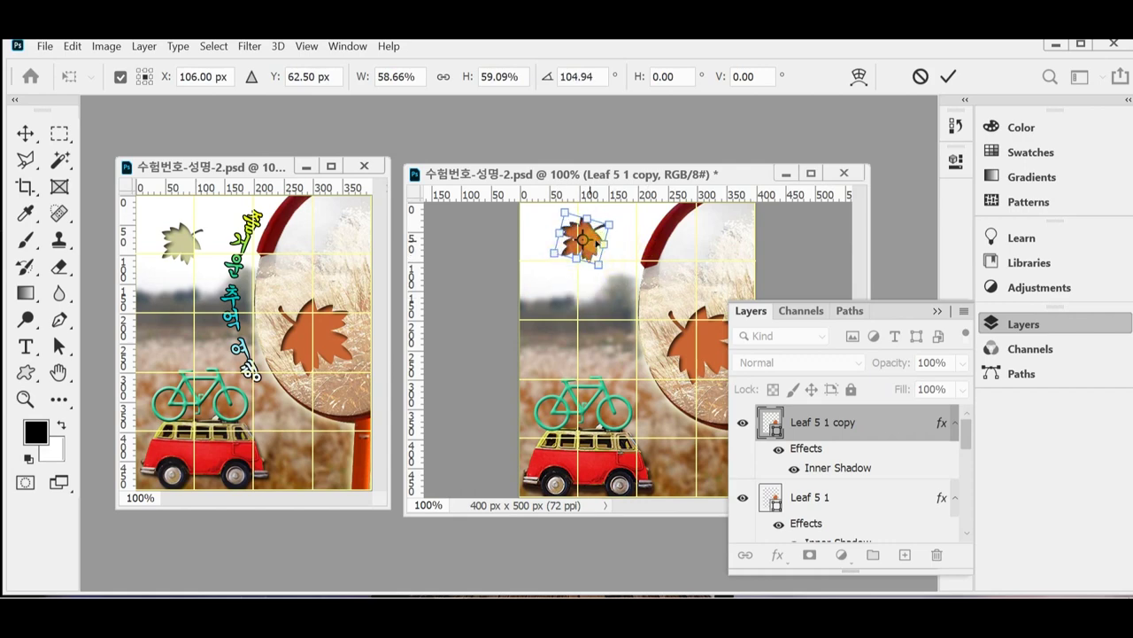
pyautogui.moveTo(592, 244); pyautogui.dragTo(583, 260)
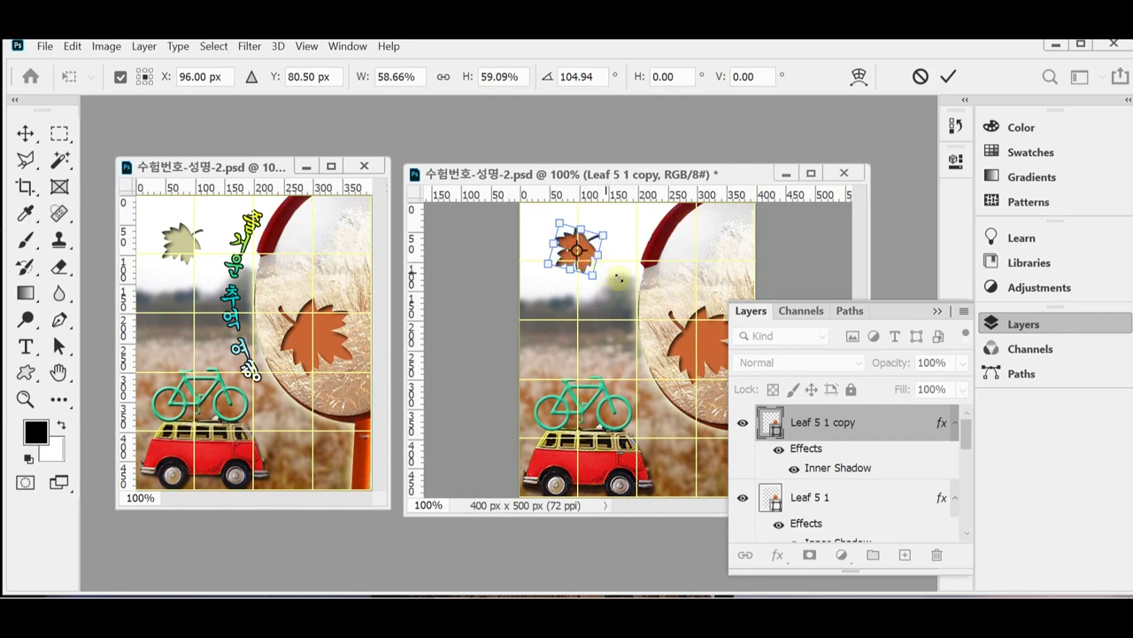
# - Nudge the small leaf to X 78 px and Y 80.5 px and apply the transformation
pyautogui.hotkey('shift', 'Left')
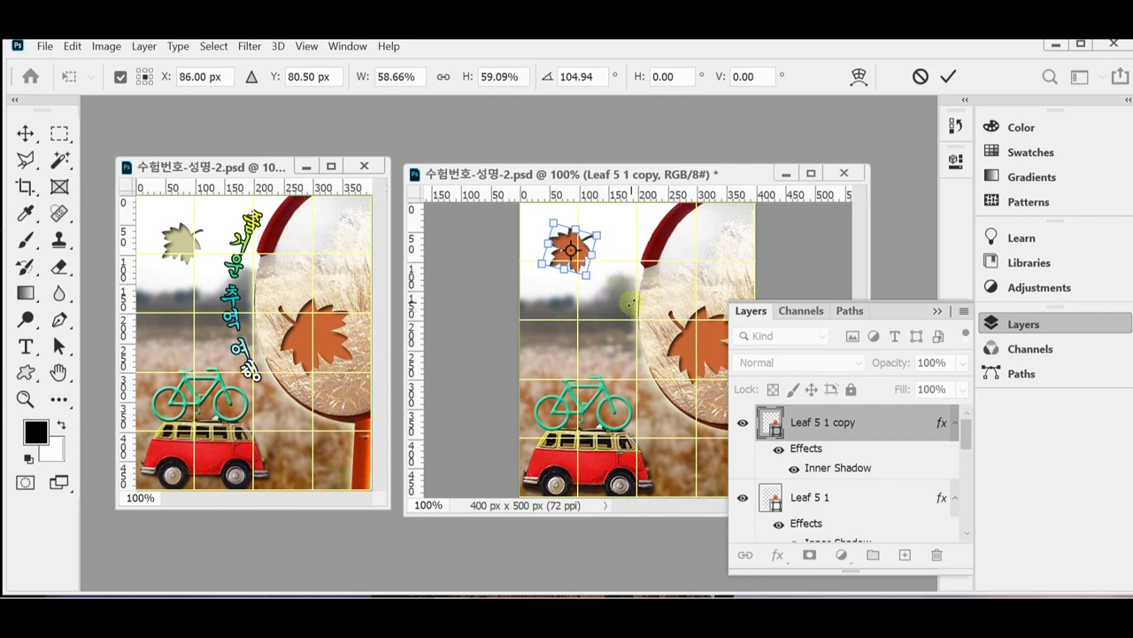
pyautogui.press('Down')
pyautogui.press('Down')
pyautogui.press('Down')
pyautogui.press('Down')
pyautogui.hotkey('shift', 'Left')
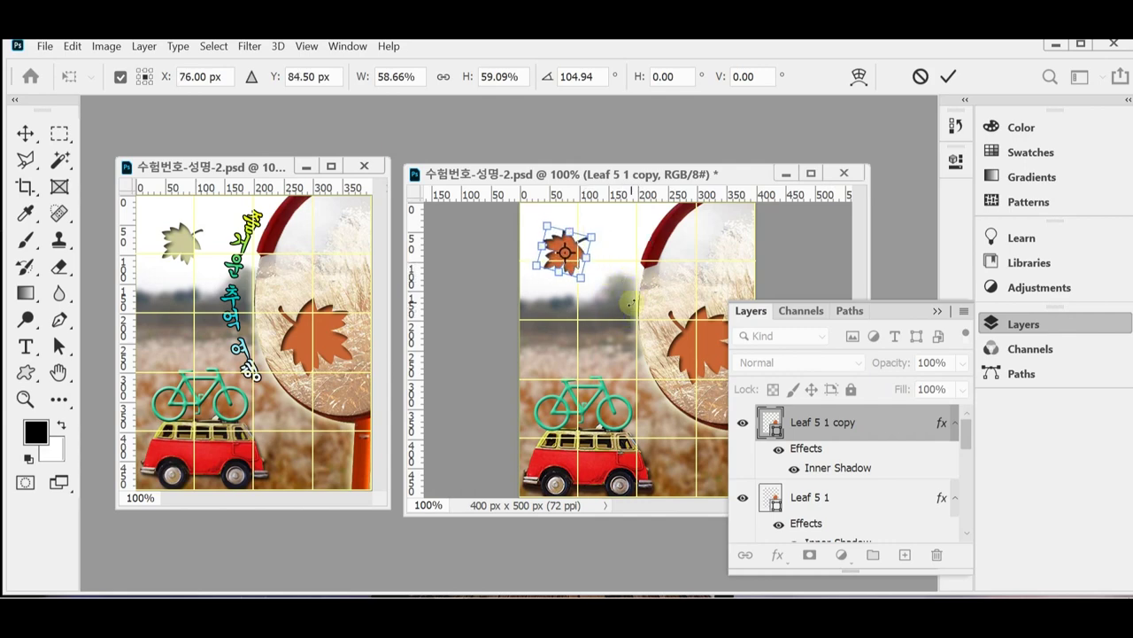
pyautogui.press('Right')
pyautogui.press('Up')
pyautogui.press('Up')
pyautogui.press('Up')
pyautogui.press('Right')
pyautogui.press('Up')
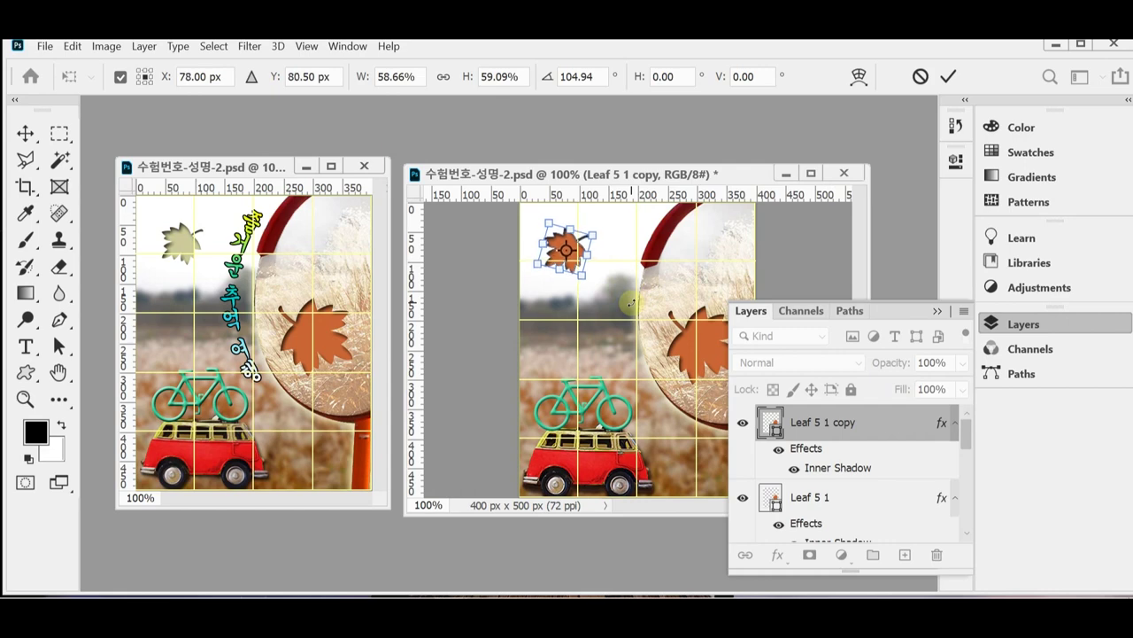
pyautogui.press('Return')
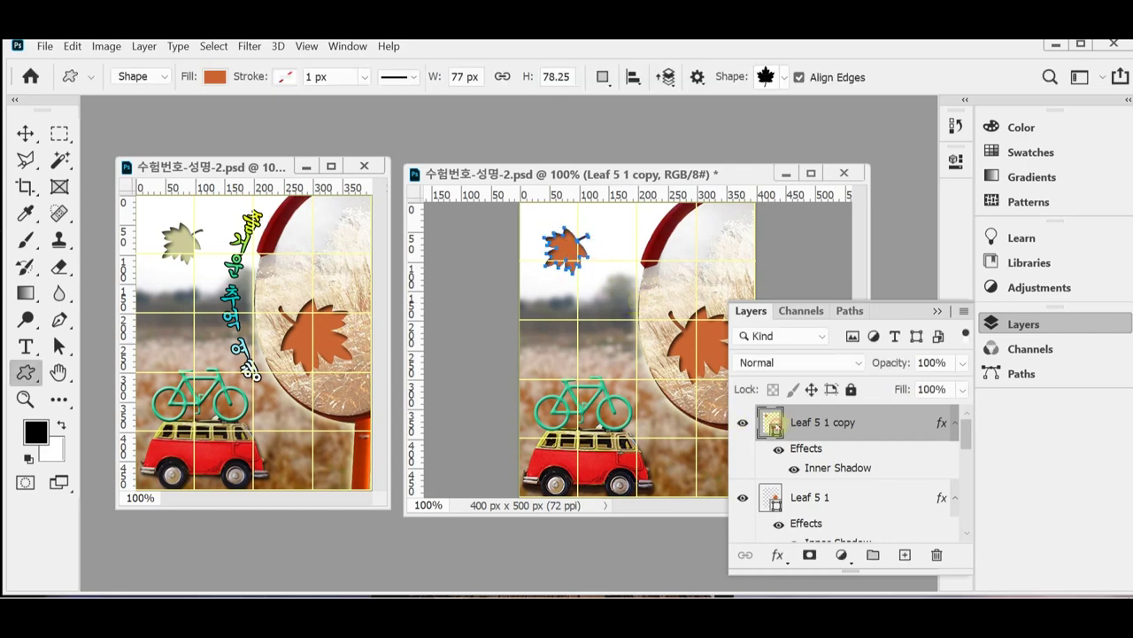
# - Fill the small leaf copy in the sky with colour #cc9 and save the document
pyautogui.doubleClick(772, 423)
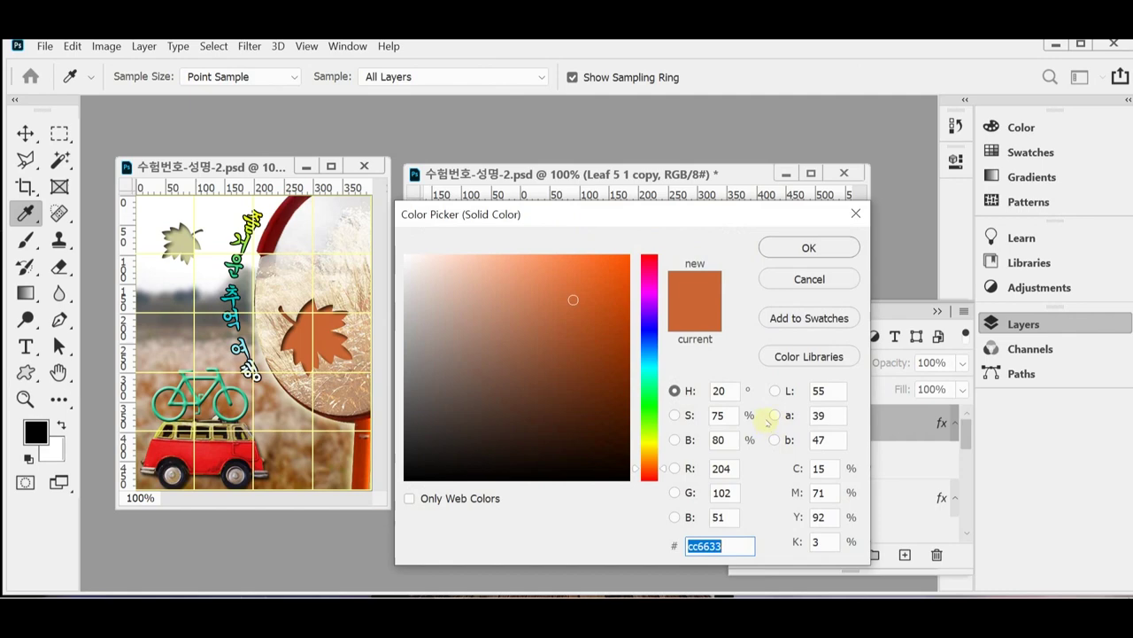
pyautogui.write('cc9')
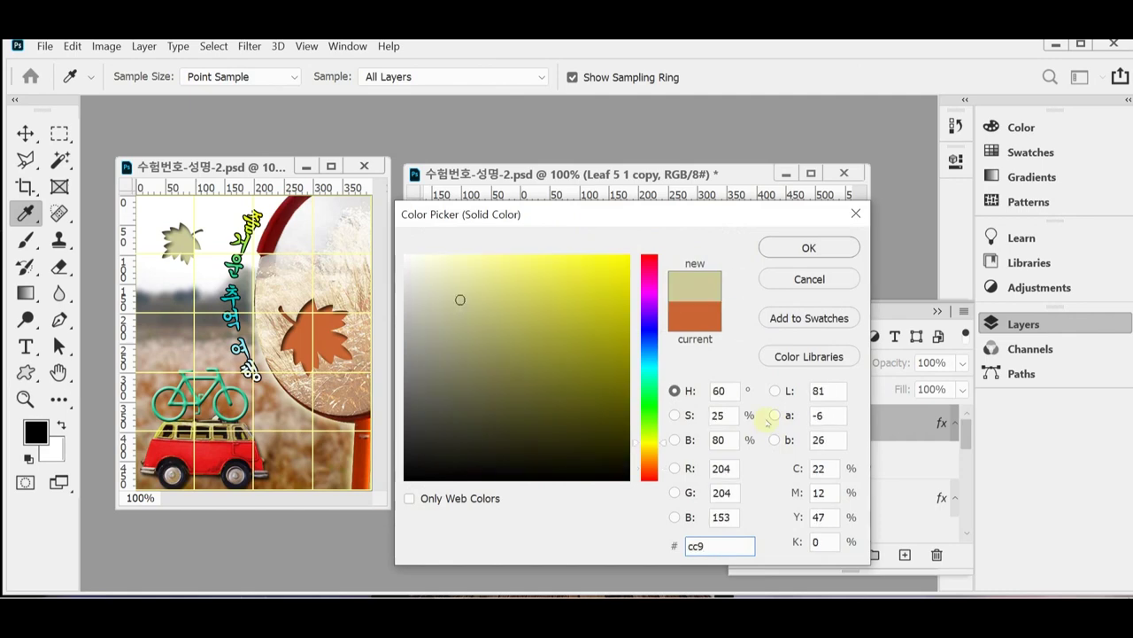
pyautogui.press('Return')
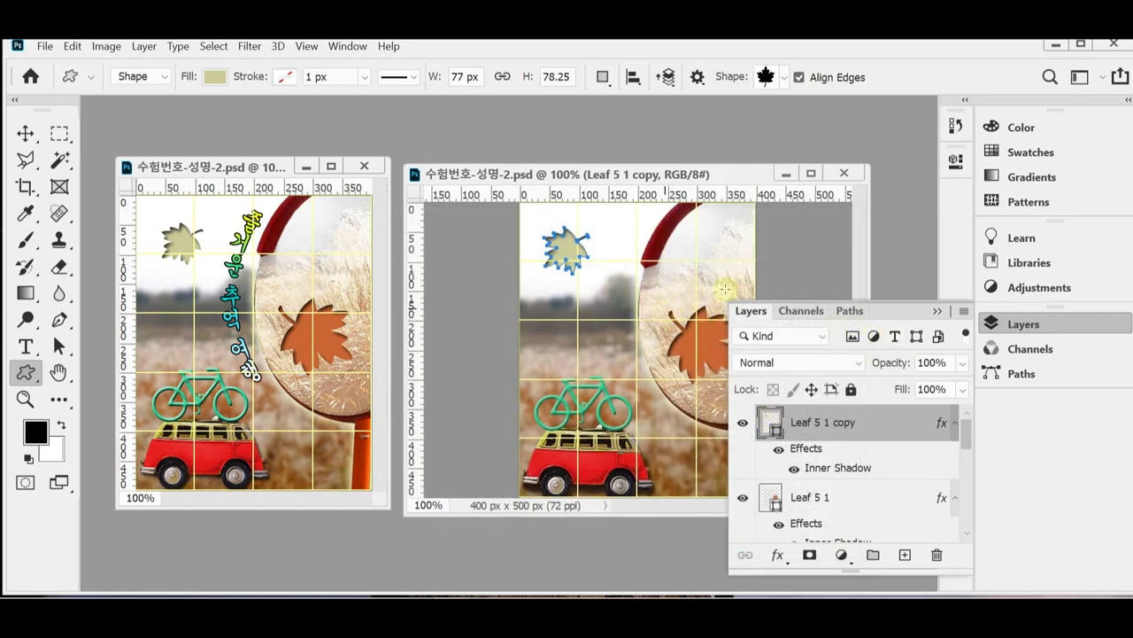
# - Copy the vertical title text "즐거운 추억 여행" from the reference document with the Vertical Type tool
pyautogui.click(200, 168)
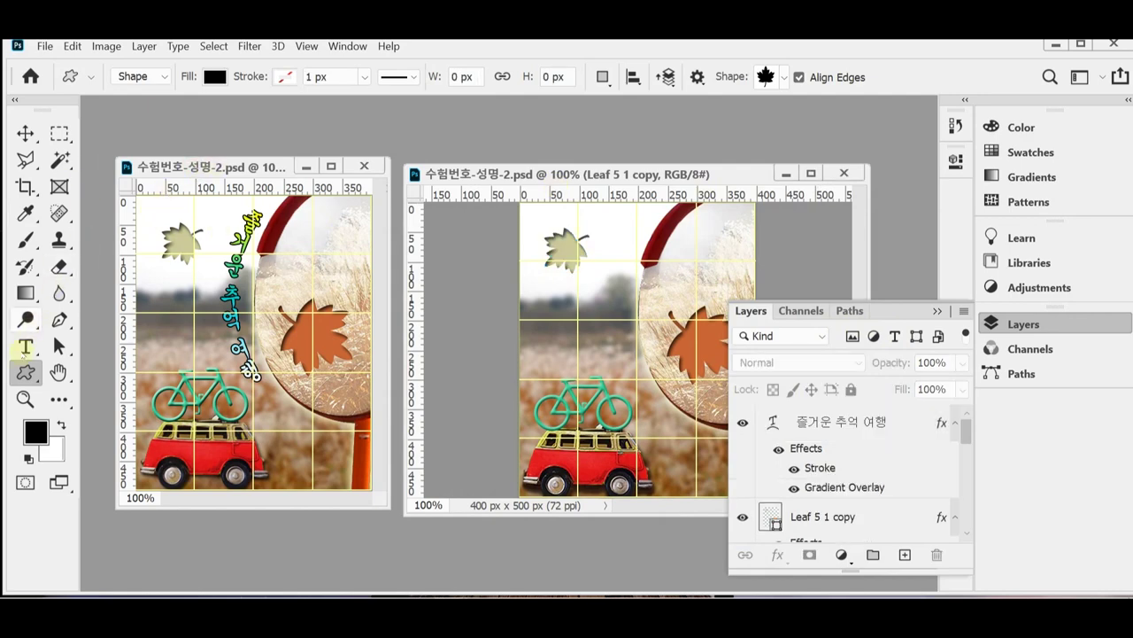
pyautogui.click(26, 348)
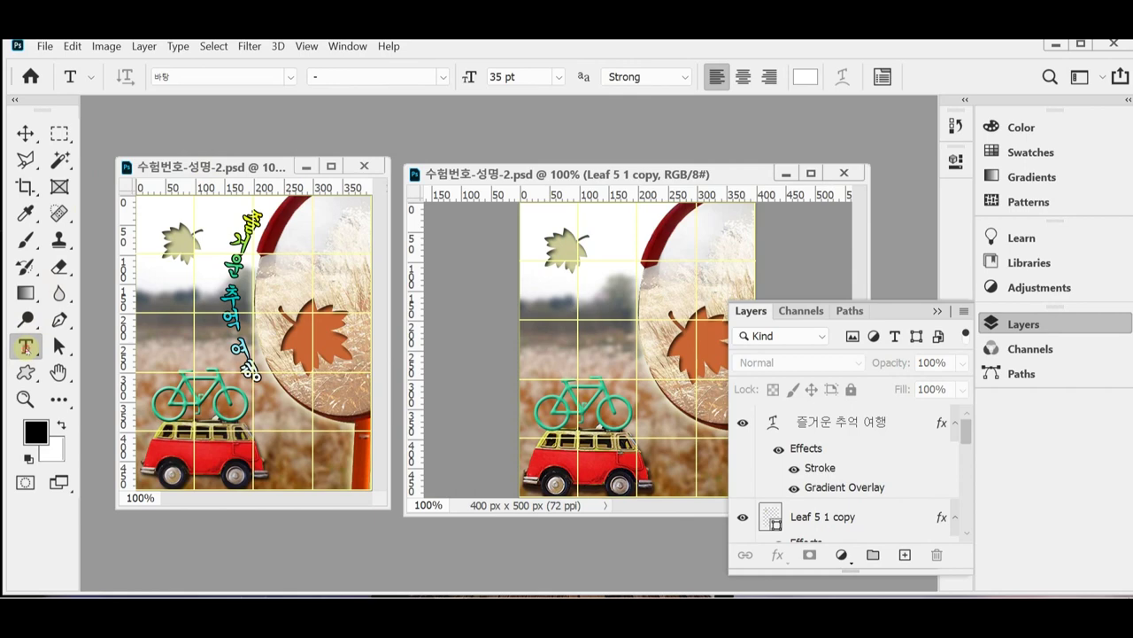
pyautogui.rightClick(25, 347)
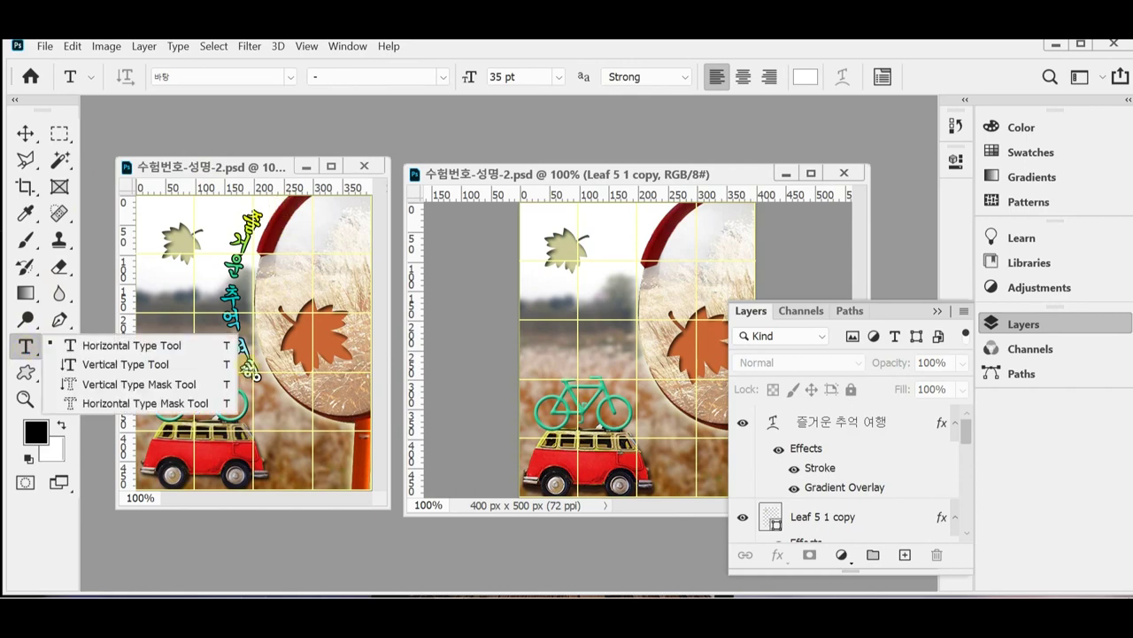
pyautogui.click(166, 364)
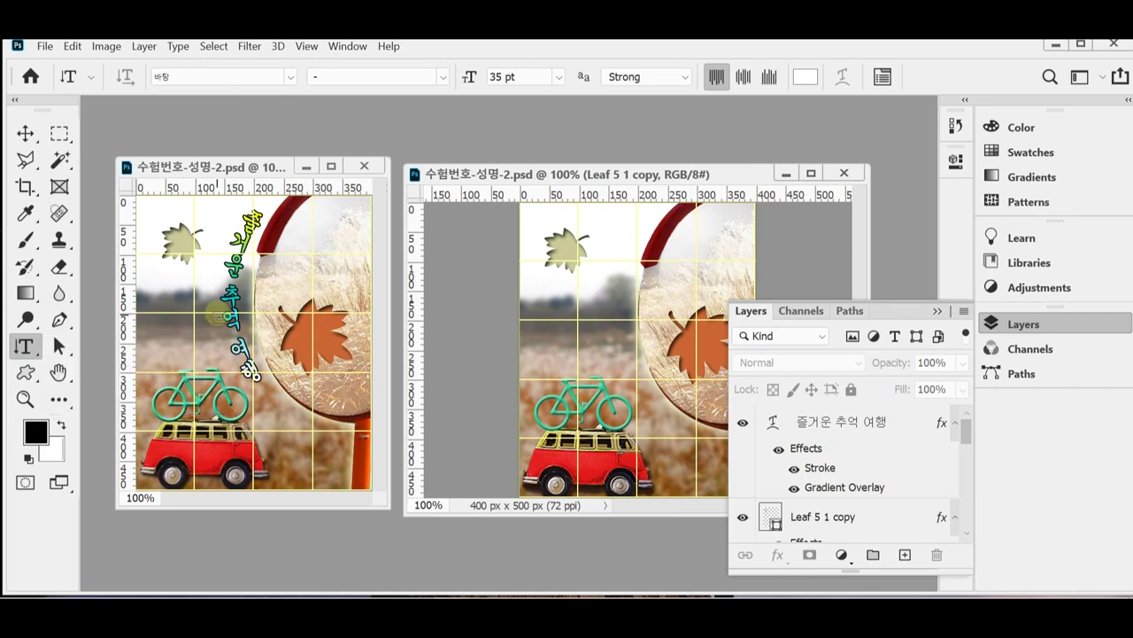
pyautogui.click(232, 270)
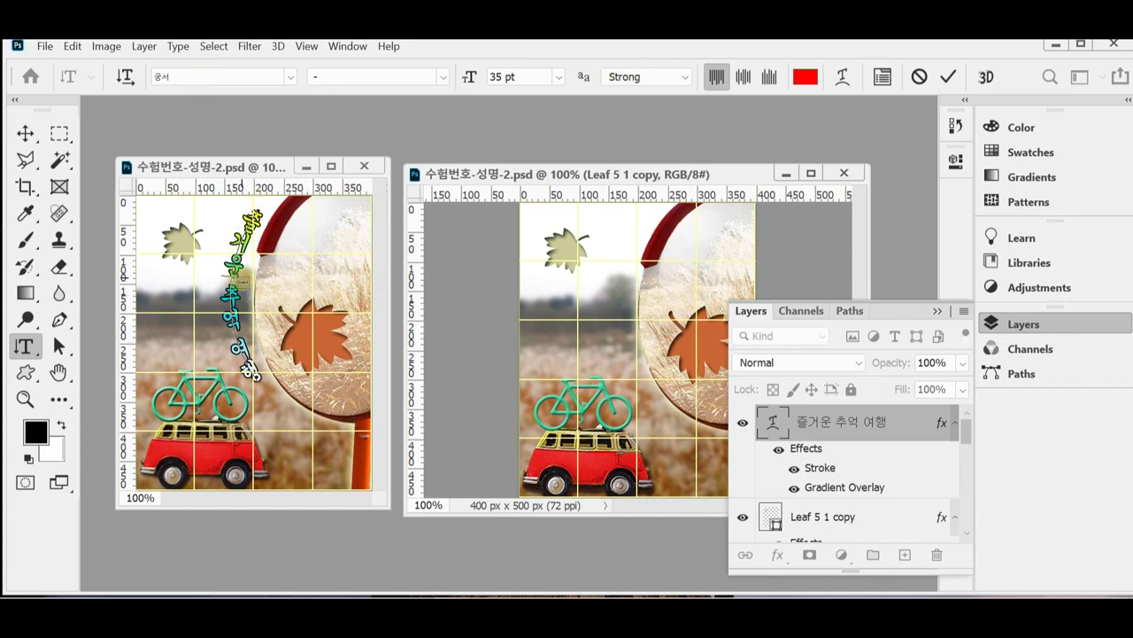
pyautogui.hotkey('ctrl', 'a')
pyautogui.hotkey('ctrl', 'c')
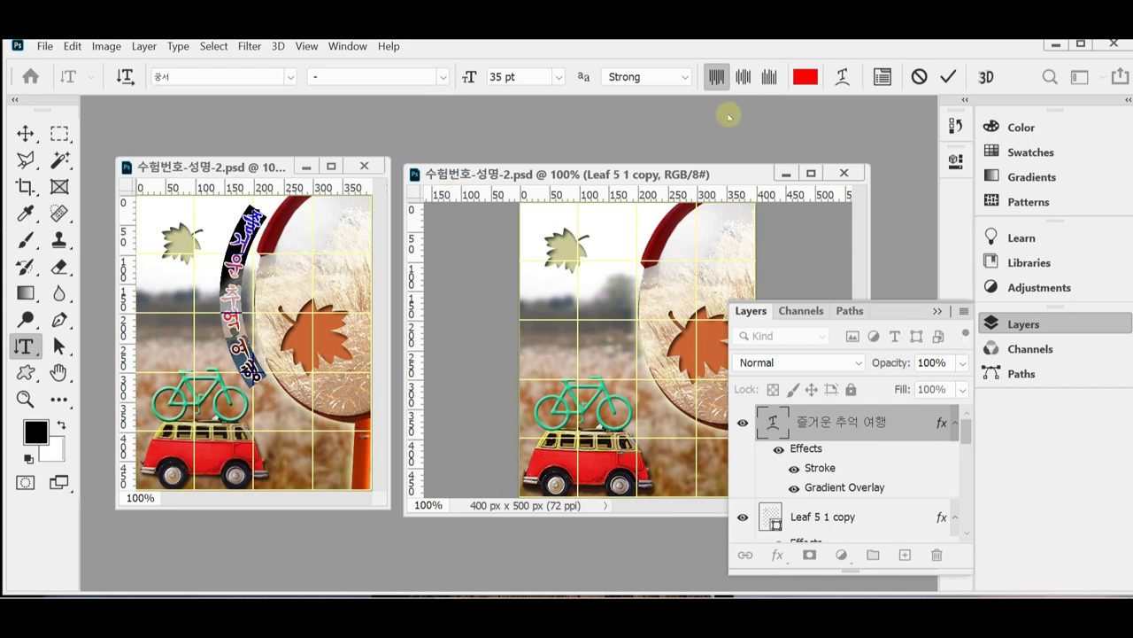
pyautogui.hotkey('ctrl', 'Return')
# - Paste "즐거운 추억 여행" as vertical text in the working document and place it between the small leaf and the mirror
pyautogui.click(618, 232)
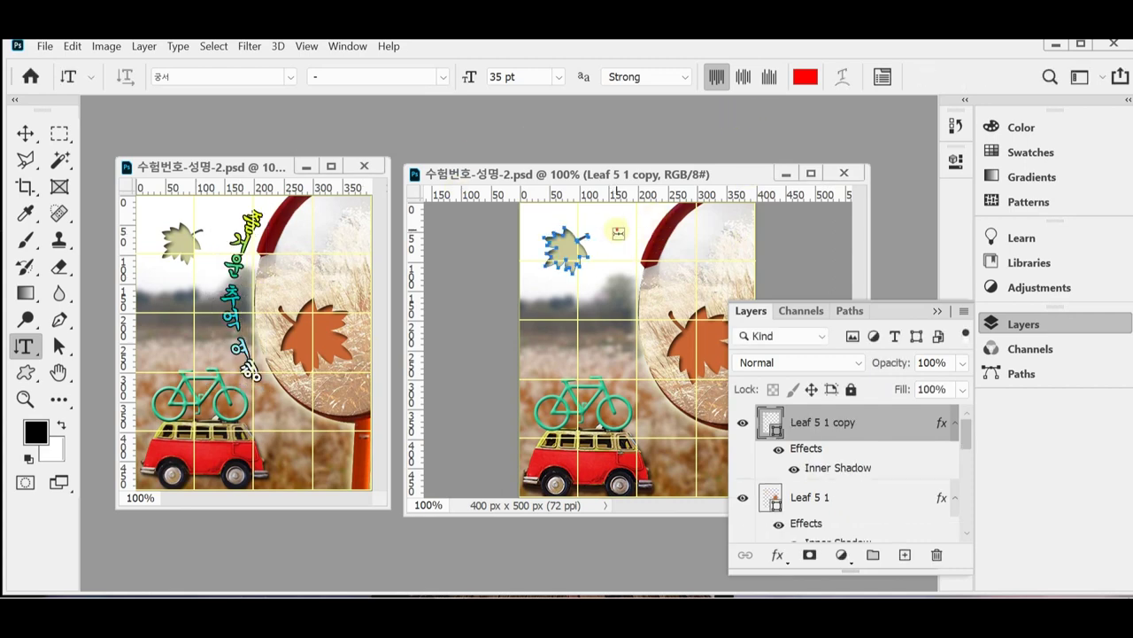
pyautogui.click(618, 232)
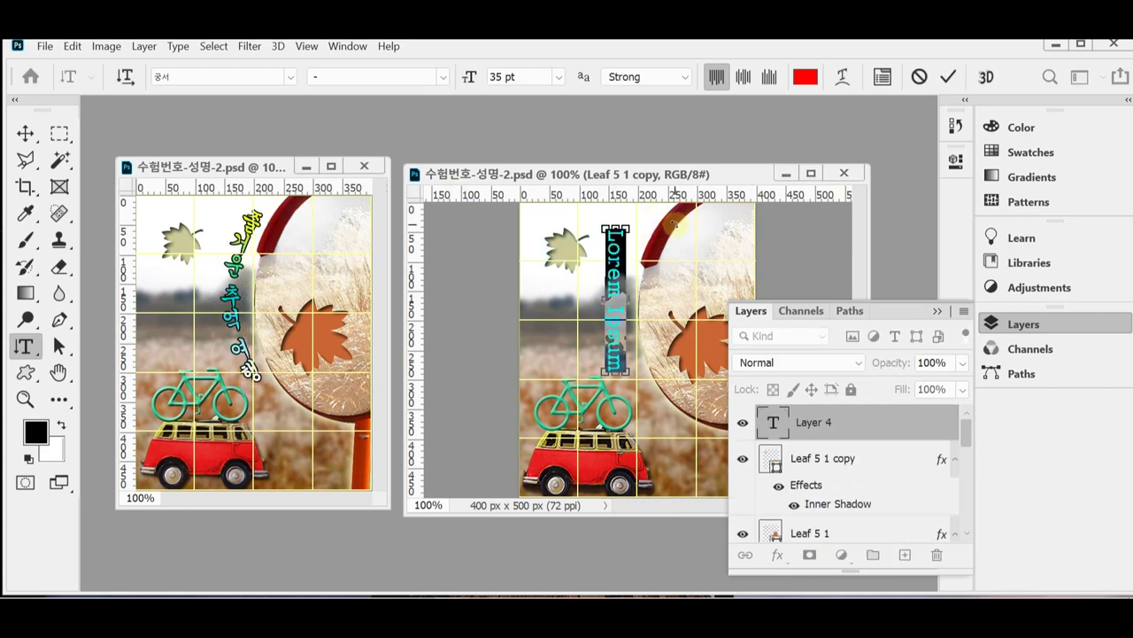
pyautogui.hotkey('ctrl', 'v')
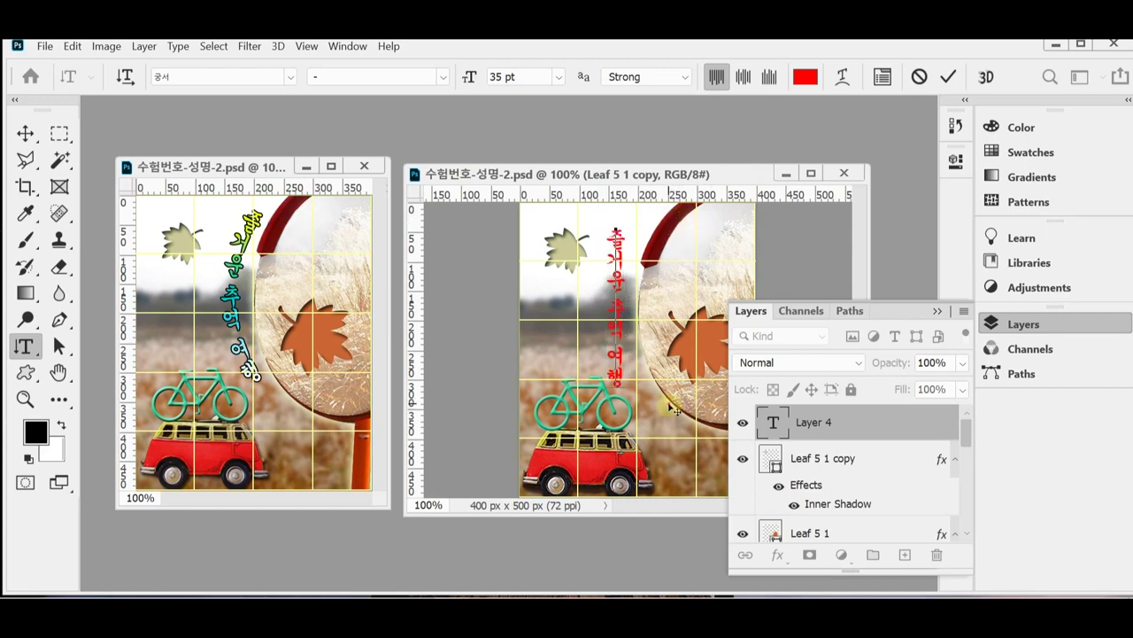
pyautogui.moveTo(675, 409); pyautogui.dragTo(681, 400)
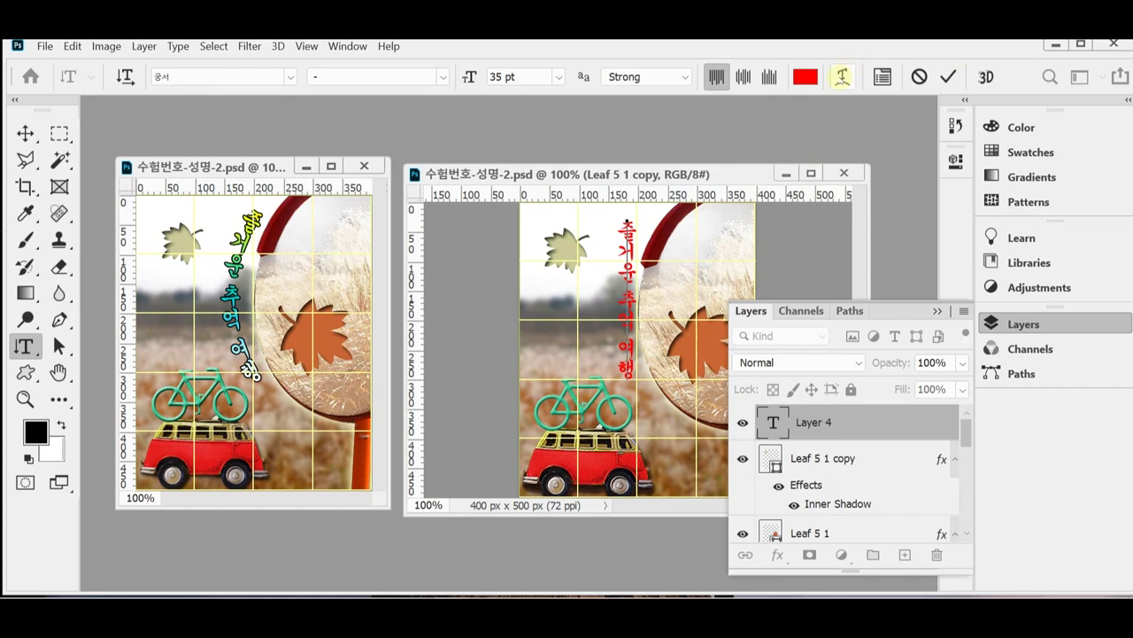
# - Warp the title text with the Arc style in Vertical orientation
pyautogui.click(842, 76)
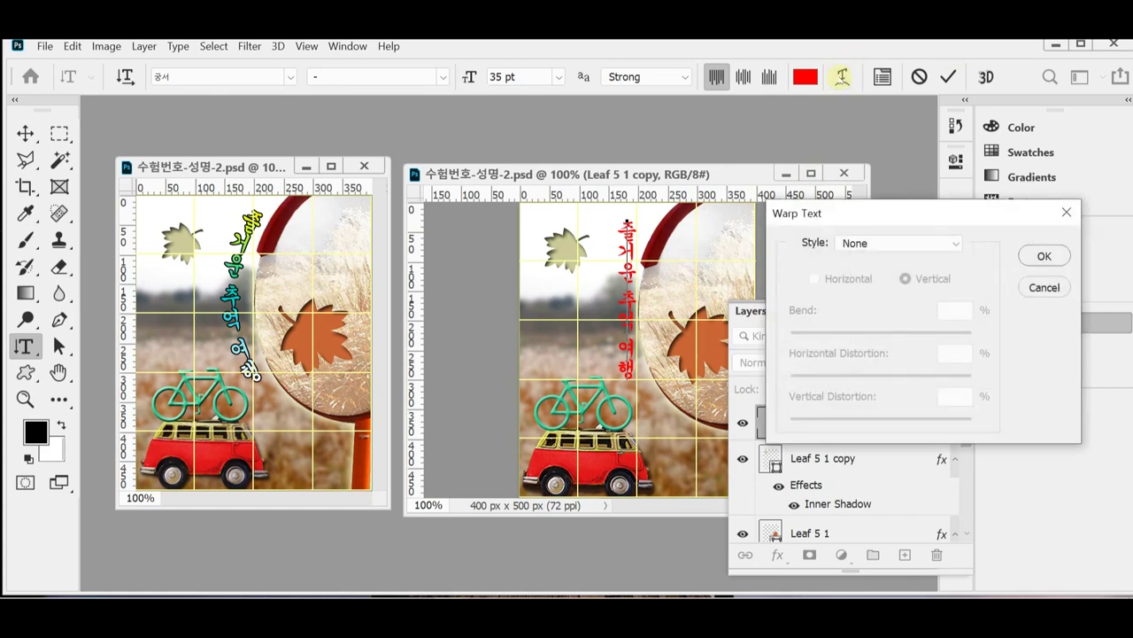
pyautogui.click(886, 245)
pyautogui.click(886, 293)
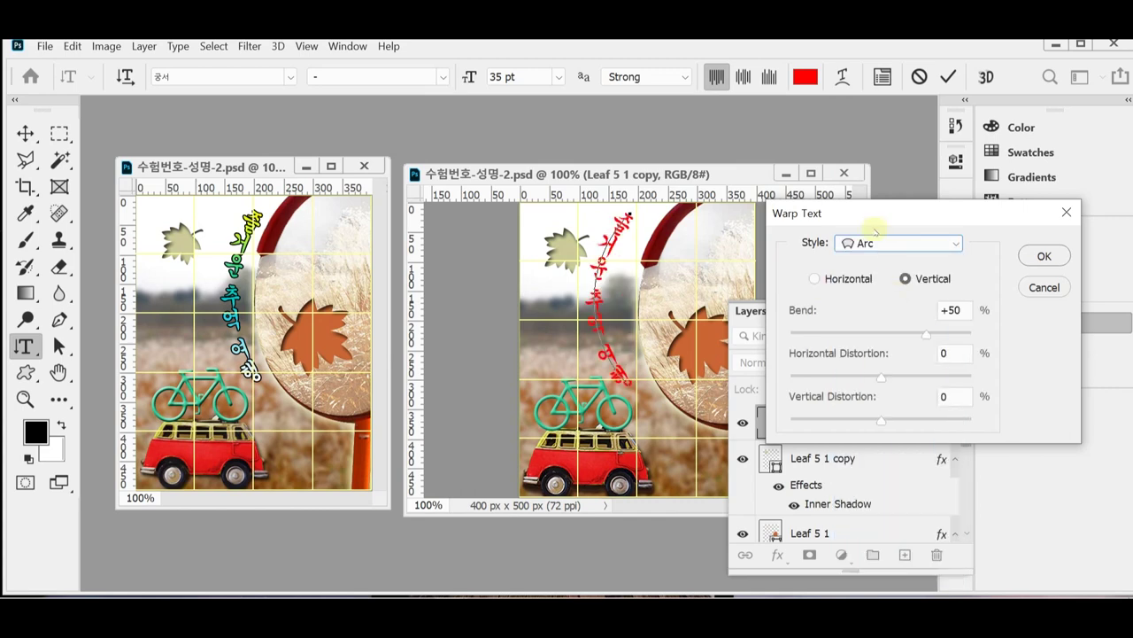
pyautogui.moveTo(877, 216); pyautogui.dragTo(900, 215)
pyautogui.click(839, 276)
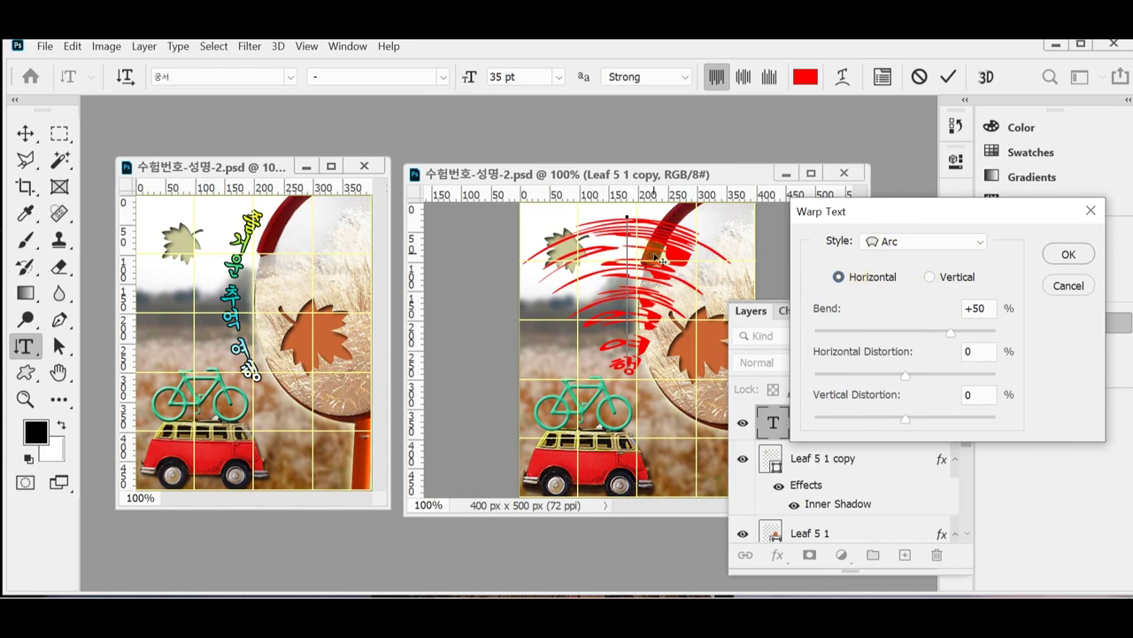
pyautogui.click(930, 276)
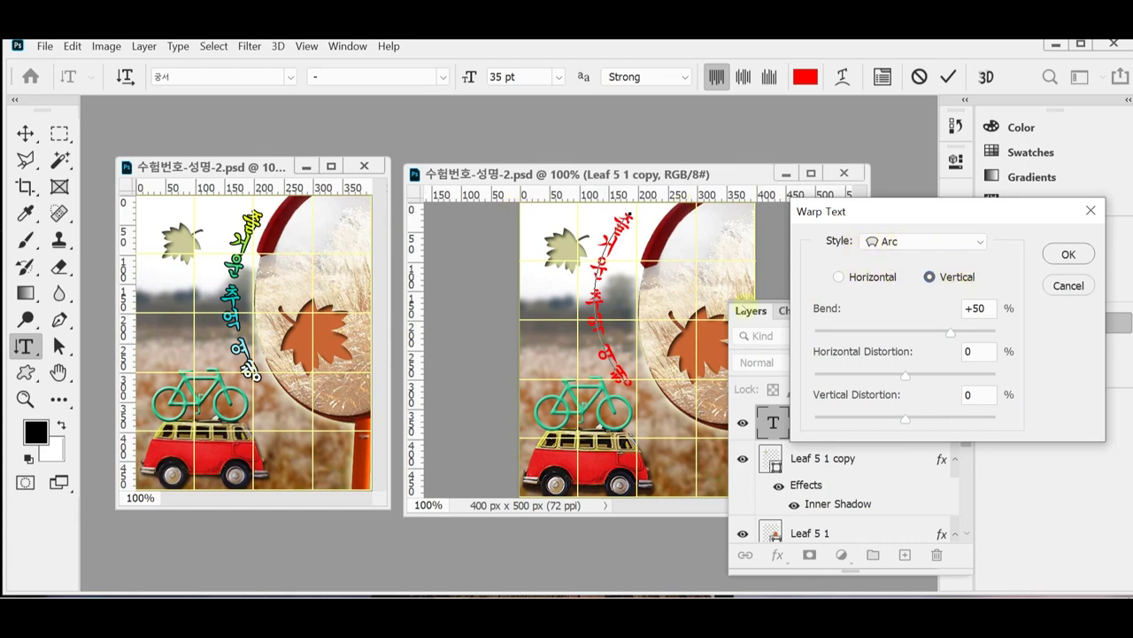
# - Move the warped title beside the mirror's curved edge and set the Arc bend to +40%
pyautogui.moveTo(616, 307); pyautogui.dragTo(647, 323)
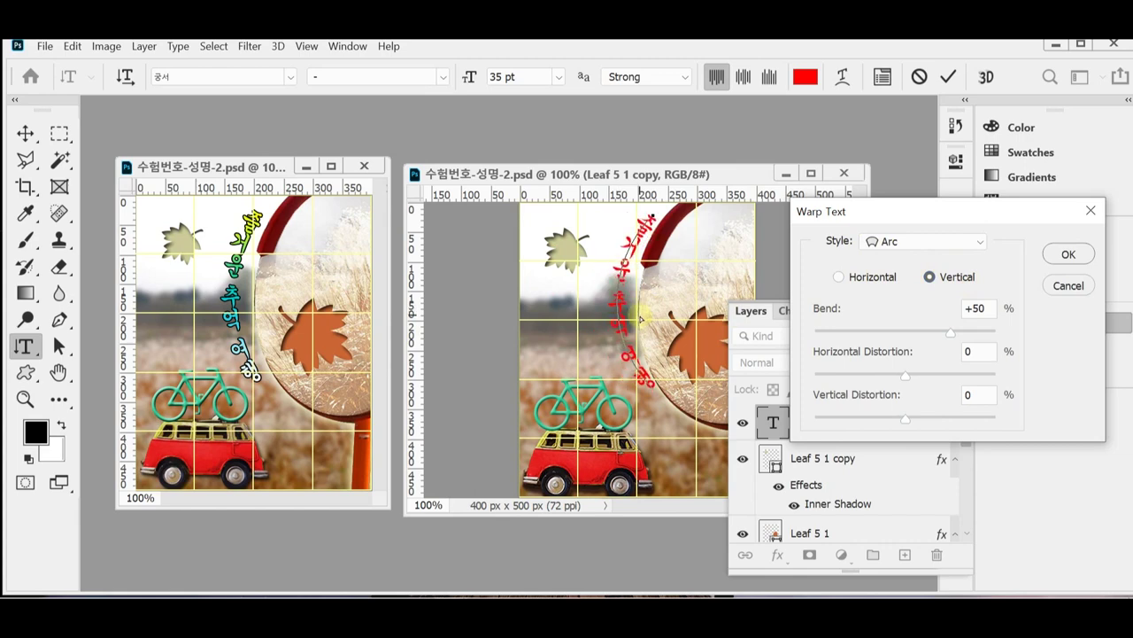
pyautogui.click(995, 308)
pyautogui.write('40')
pyautogui.click(979, 308)
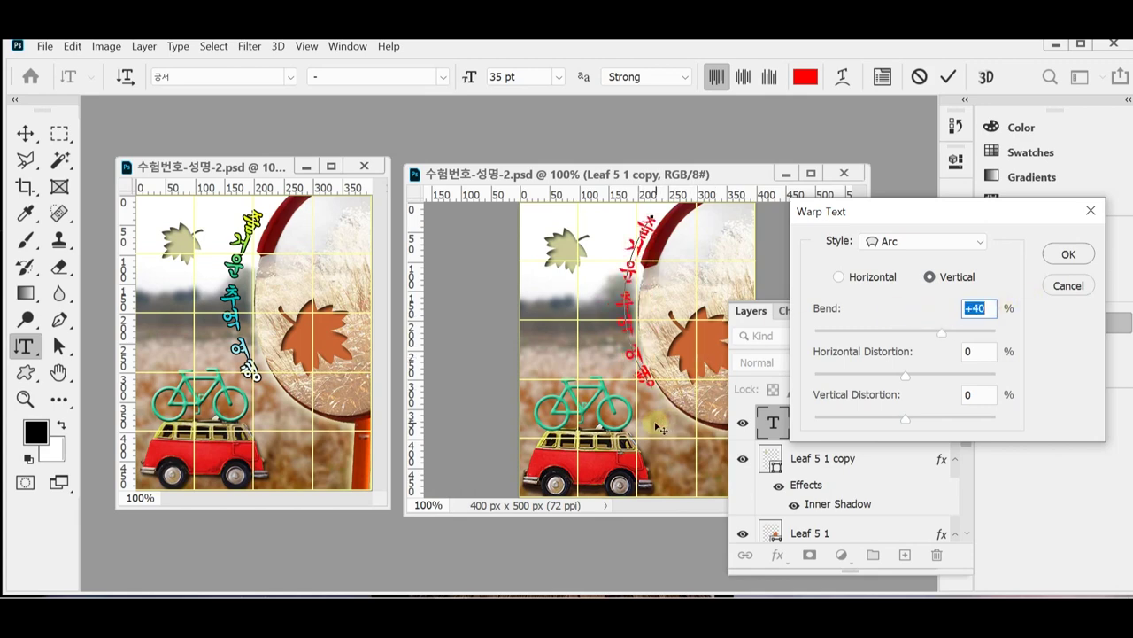
pyautogui.click(1069, 255)
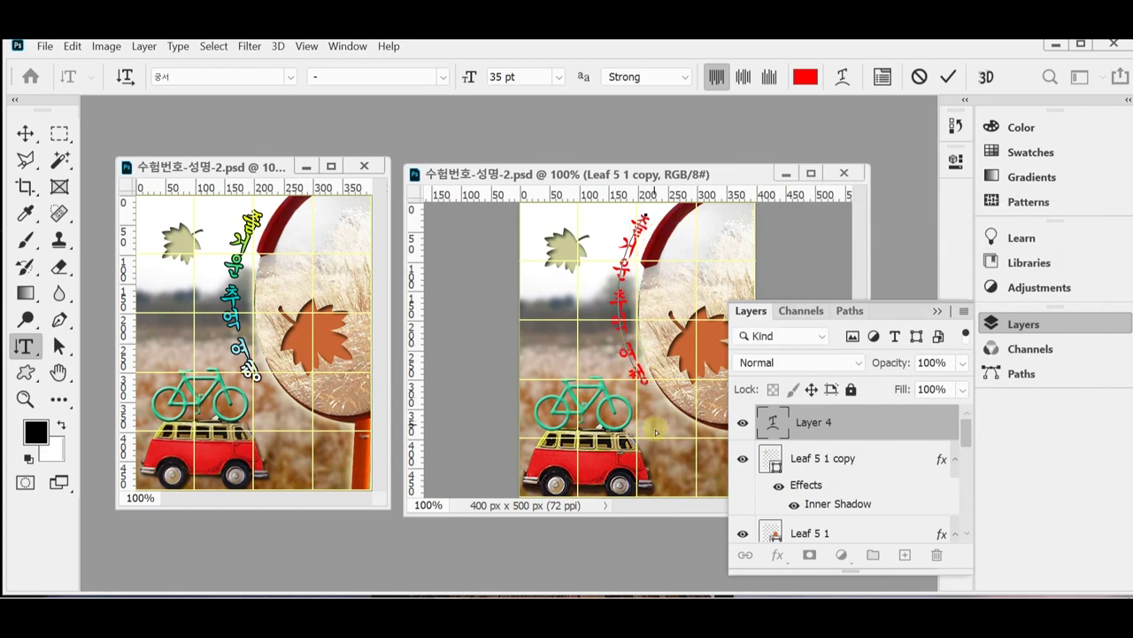
pyautogui.hotkey('ctrl', 'z')
pyautogui.hotkey('ctrl', 'shift', 'z')
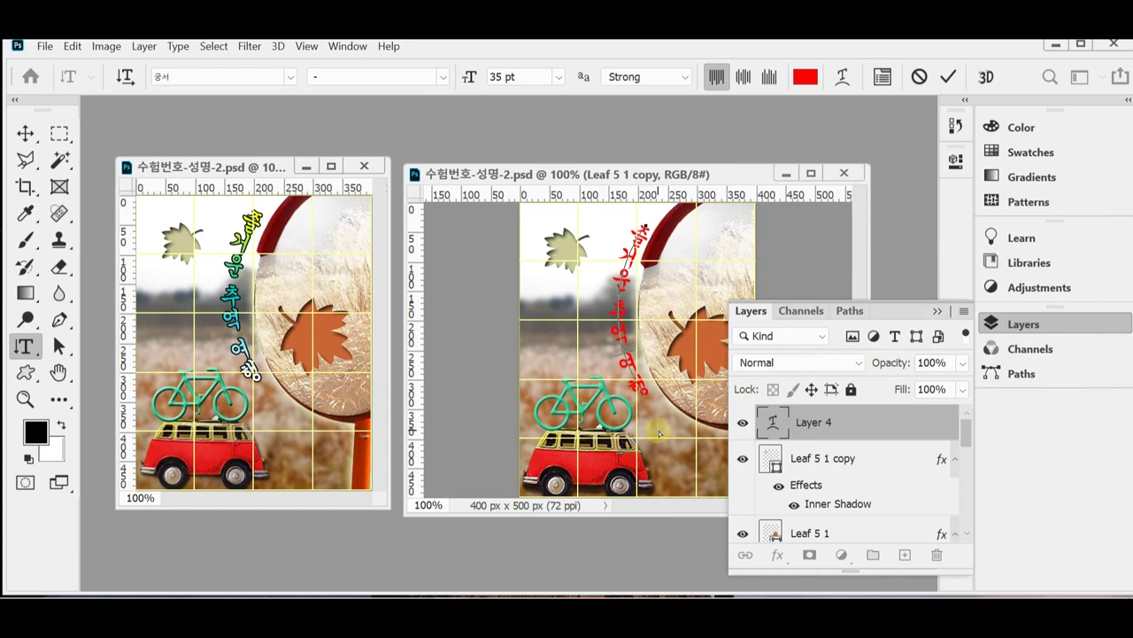
# - Add a Stroke effect to the title text with size 2 px, position Outside and colour #000000
pyautogui.click(780, 558)
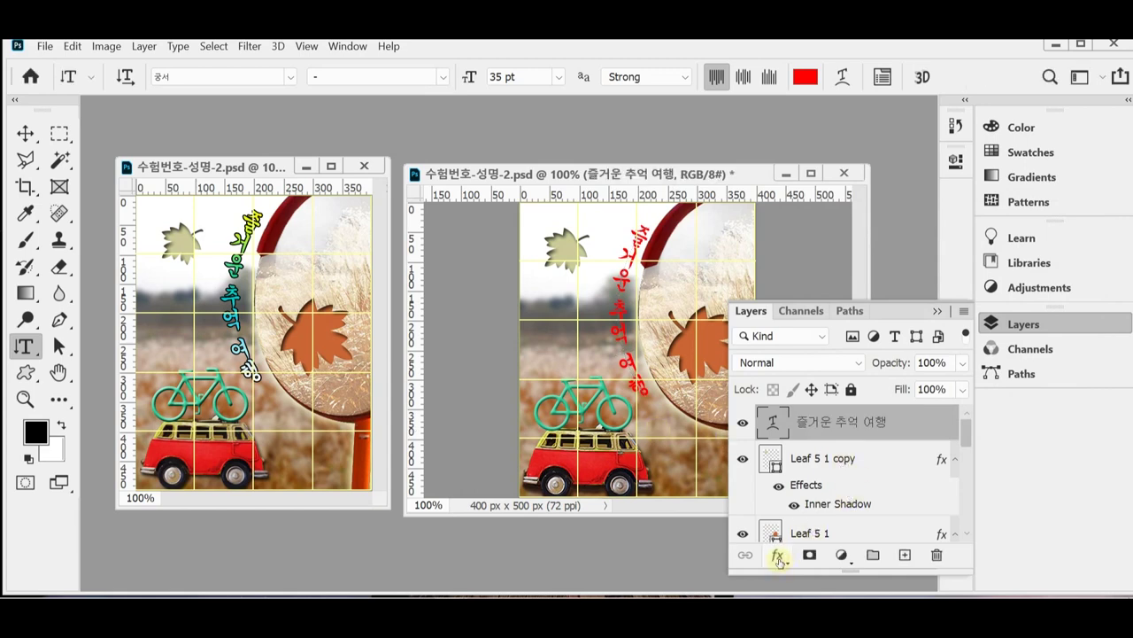
pyautogui.click(779, 555)
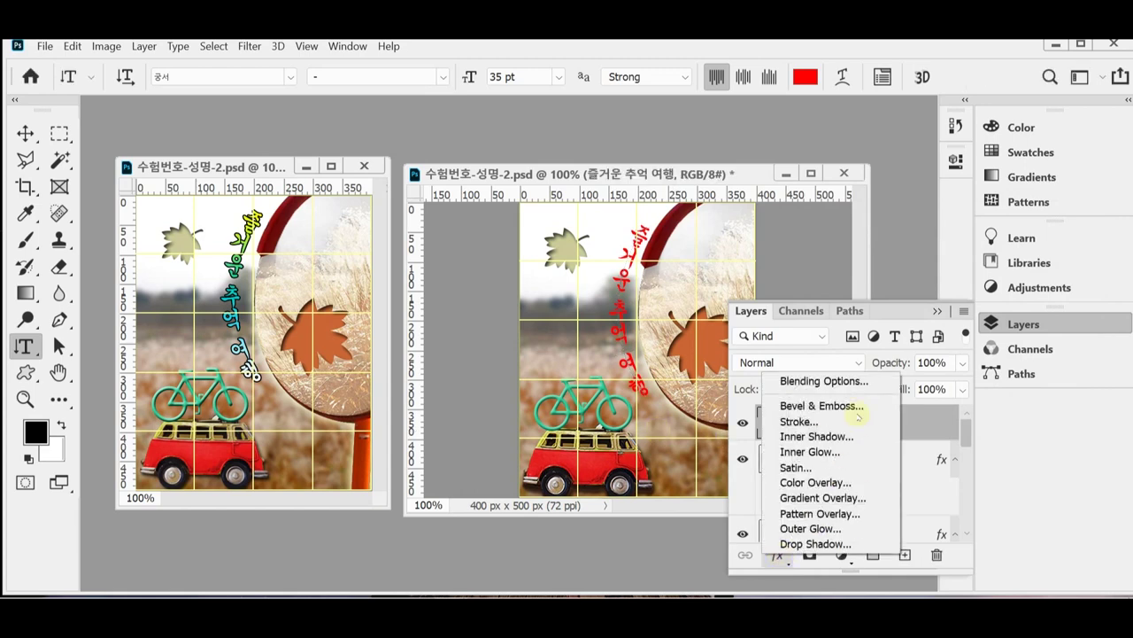
pyautogui.press('Escape')
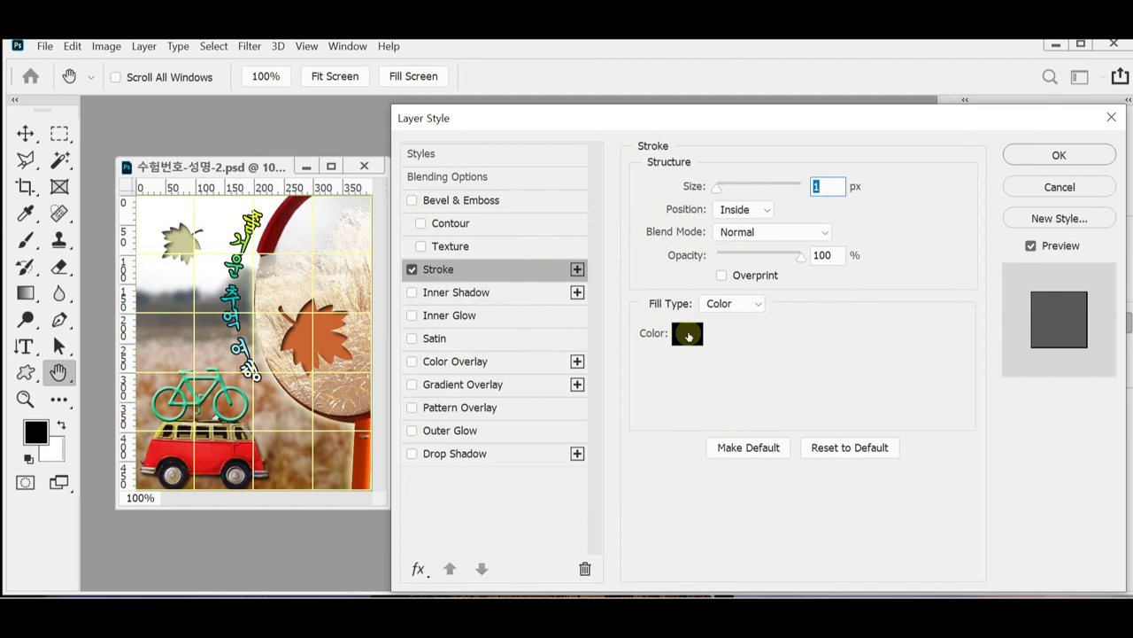
pyautogui.write('2')
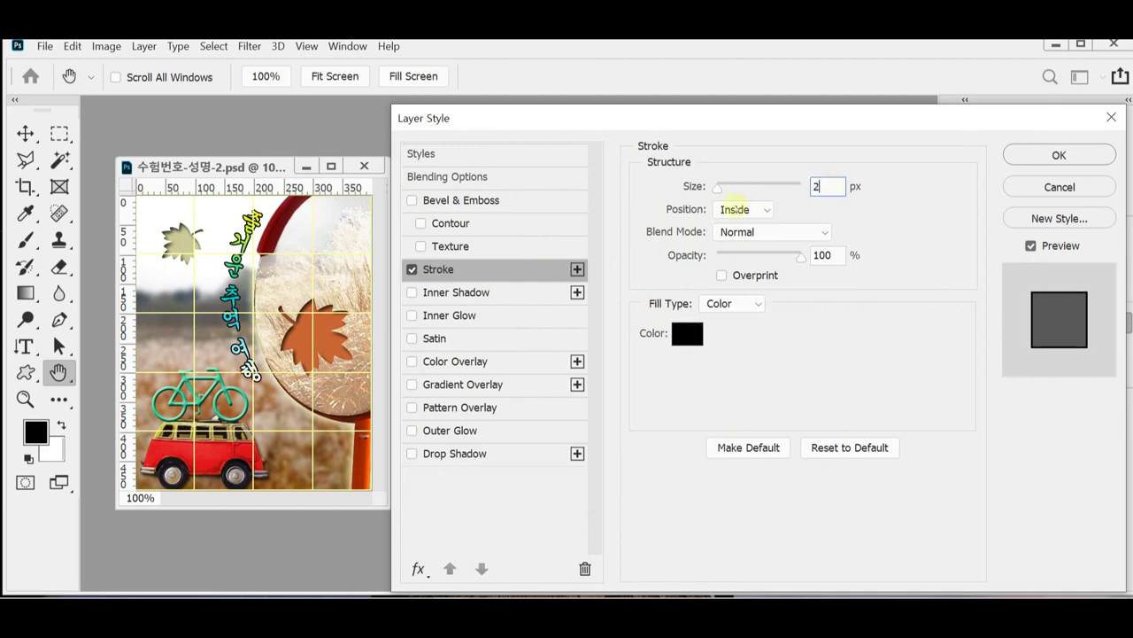
pyautogui.click(737, 210)
pyautogui.click(734, 226)
pyautogui.click(687, 333)
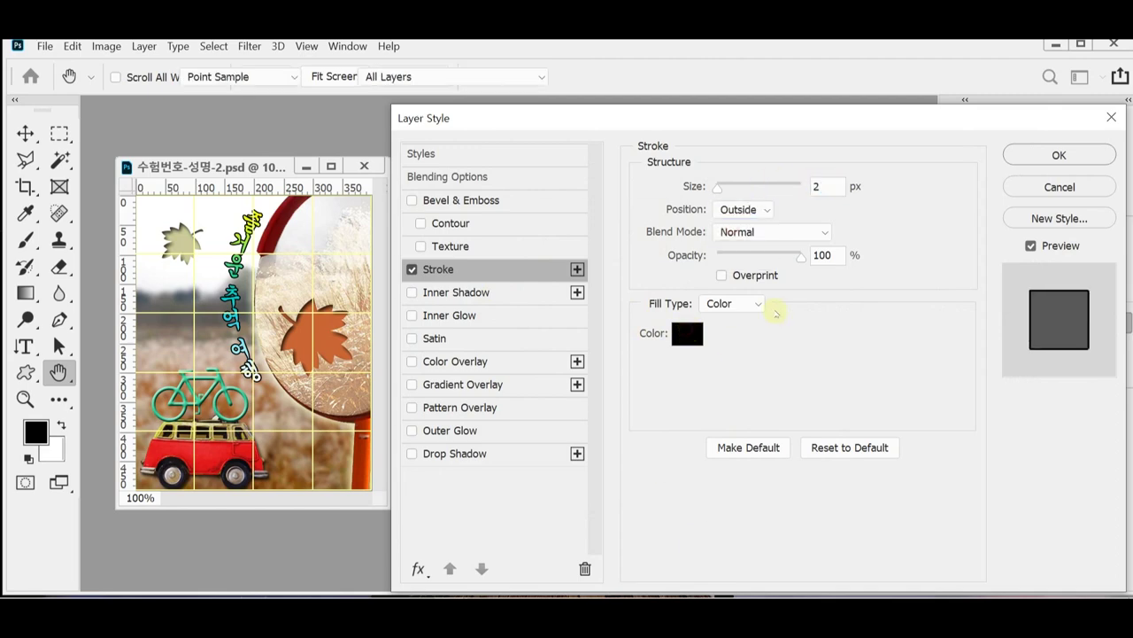
pyautogui.moveTo(599, 441); pyautogui.dragTo(645, 493)
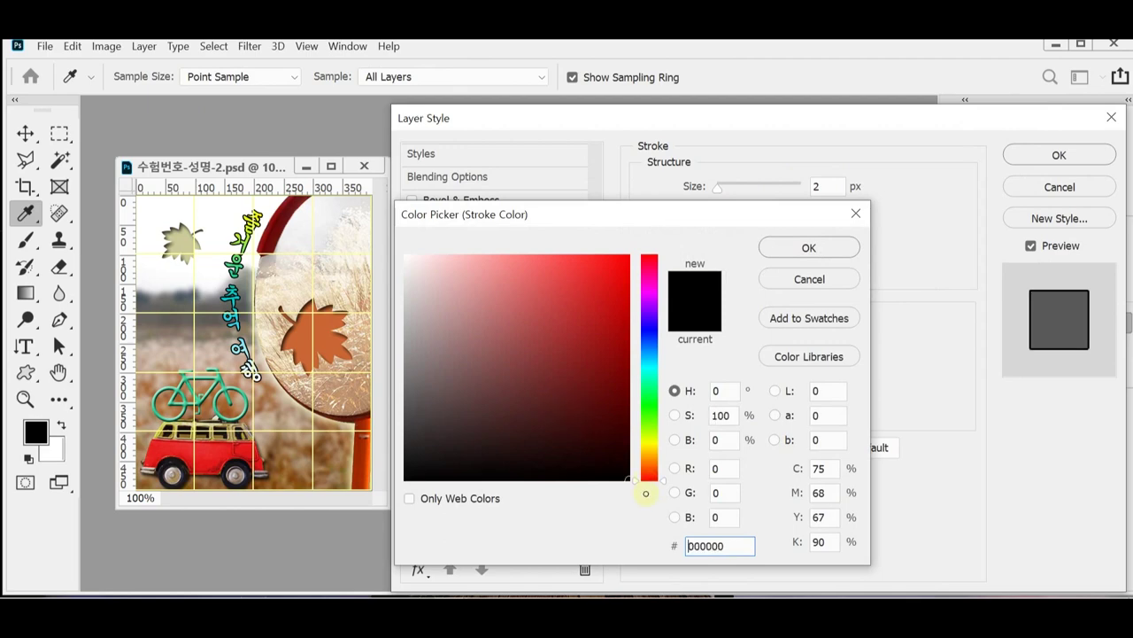
pyautogui.click(781, 249)
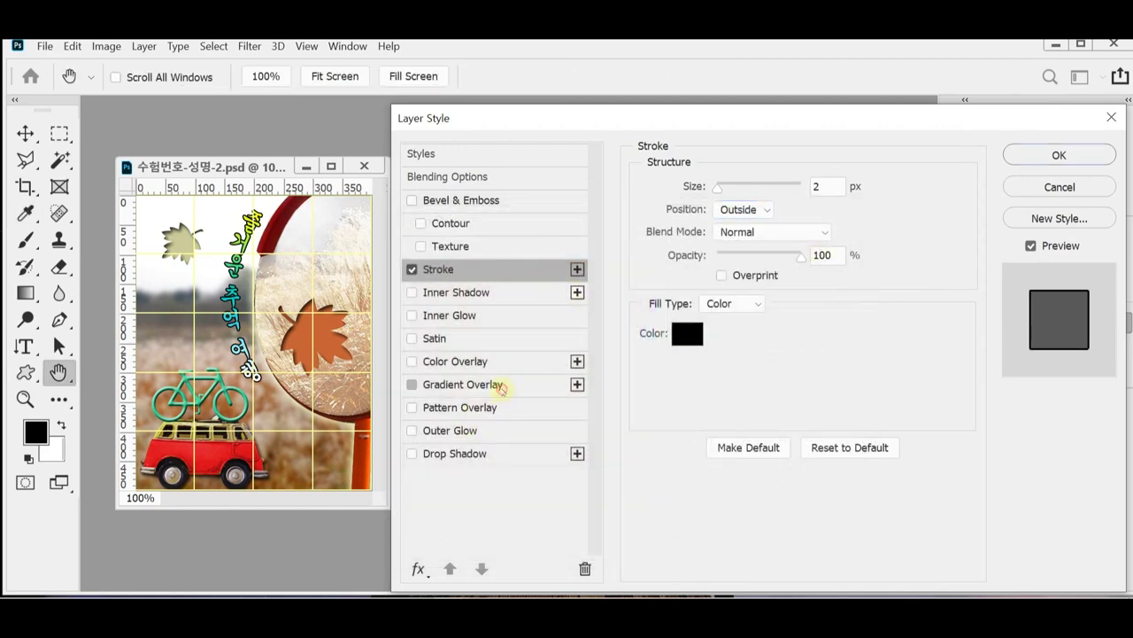
# - Add a Gradient Overlay to the title and set its gradient's starting colour stop to #ffffff
pyautogui.click(502, 385)
pyautogui.click(757, 235)
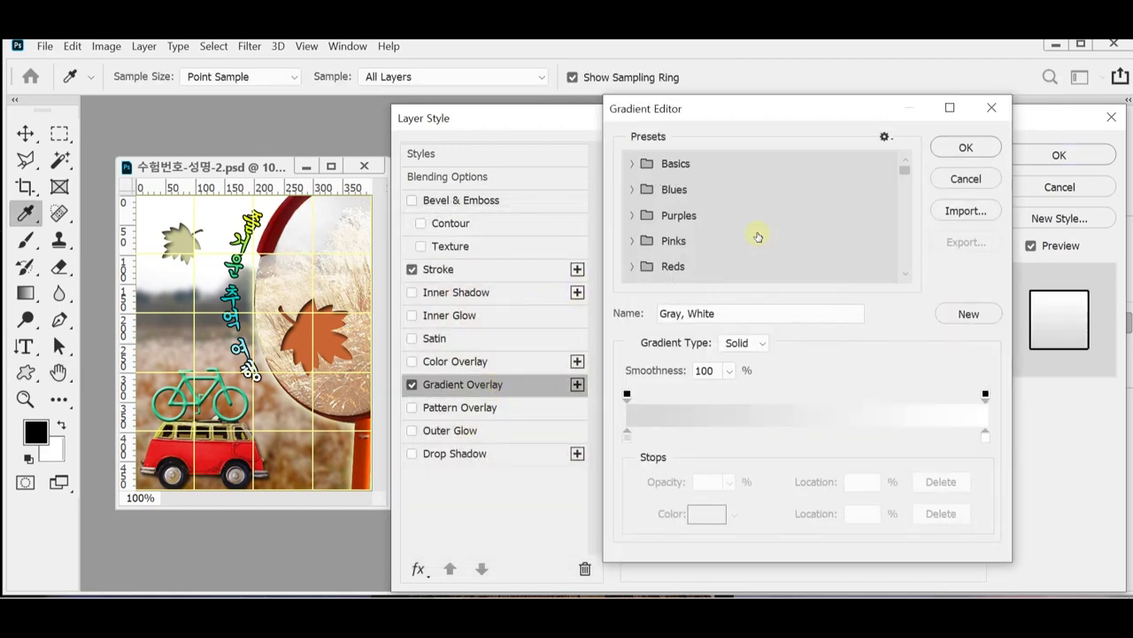
pyautogui.click(625, 435)
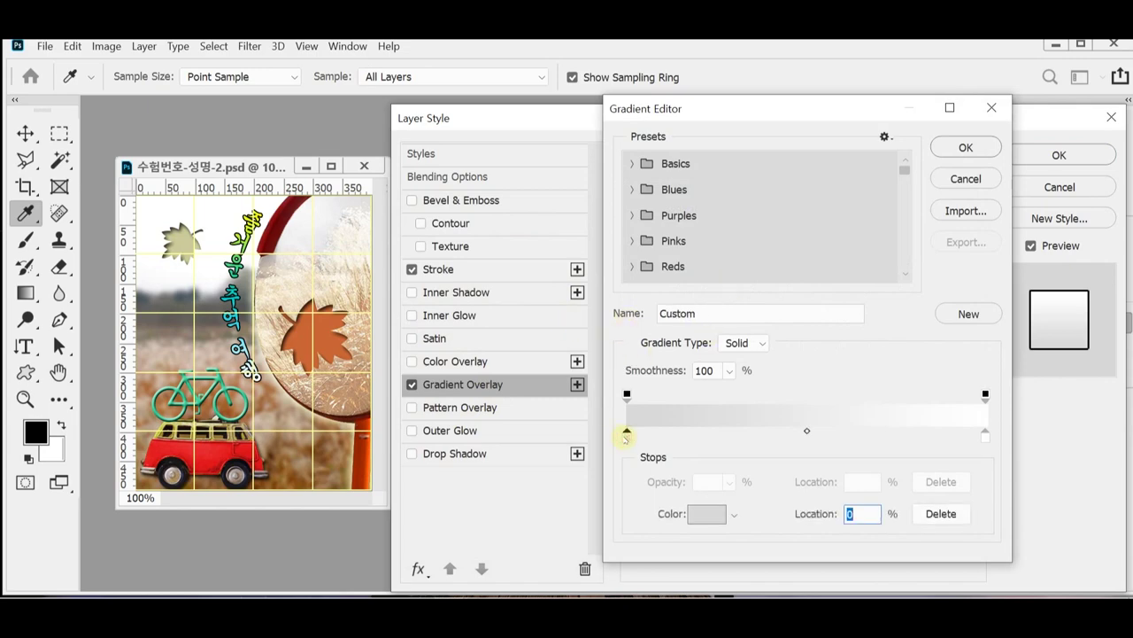
pyautogui.doubleClick(624, 434)
pyautogui.write('ffffff')
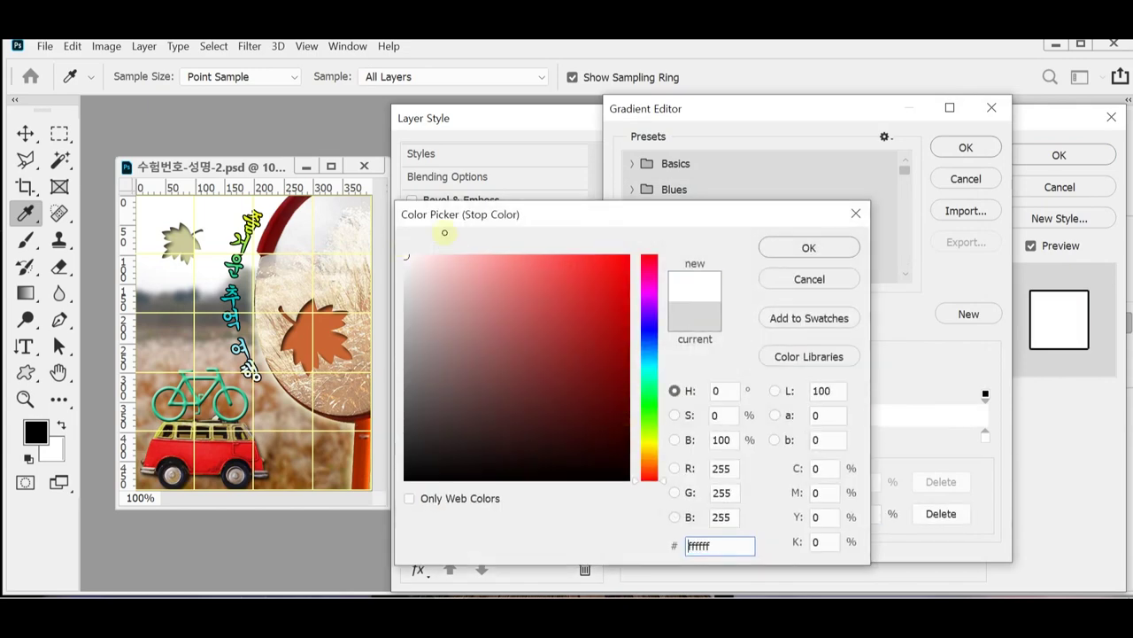
pyautogui.click(783, 247)
# - Add a colour stop at 50% of the title's gradient and colour it #0cc
pyautogui.click(805, 434)
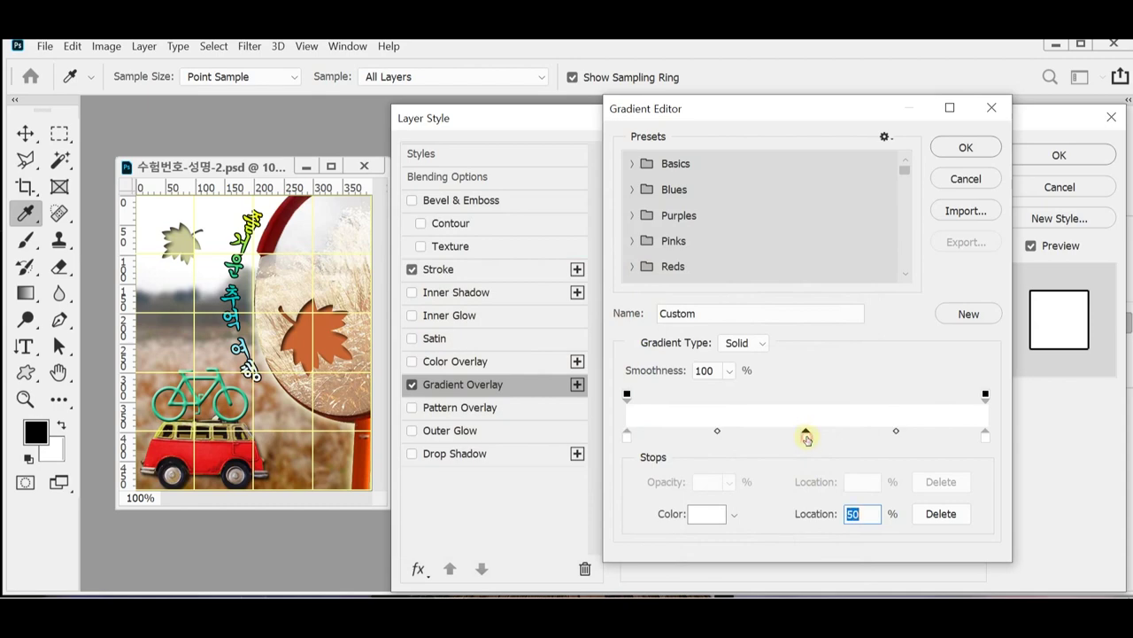
pyautogui.doubleClick(806, 435)
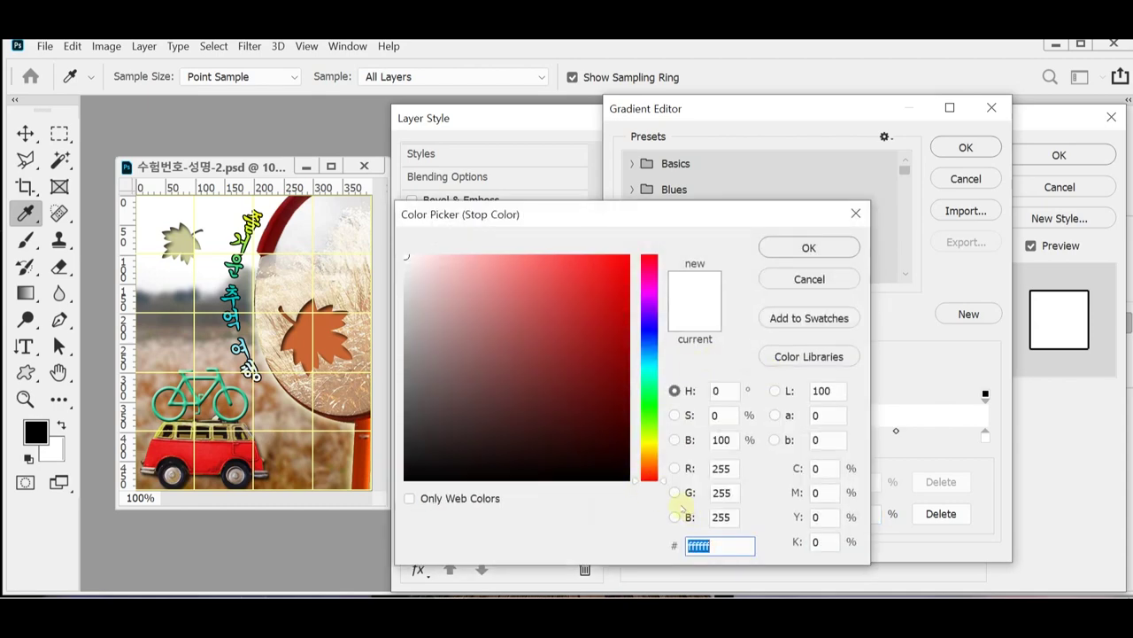
pyautogui.write('0ccc')
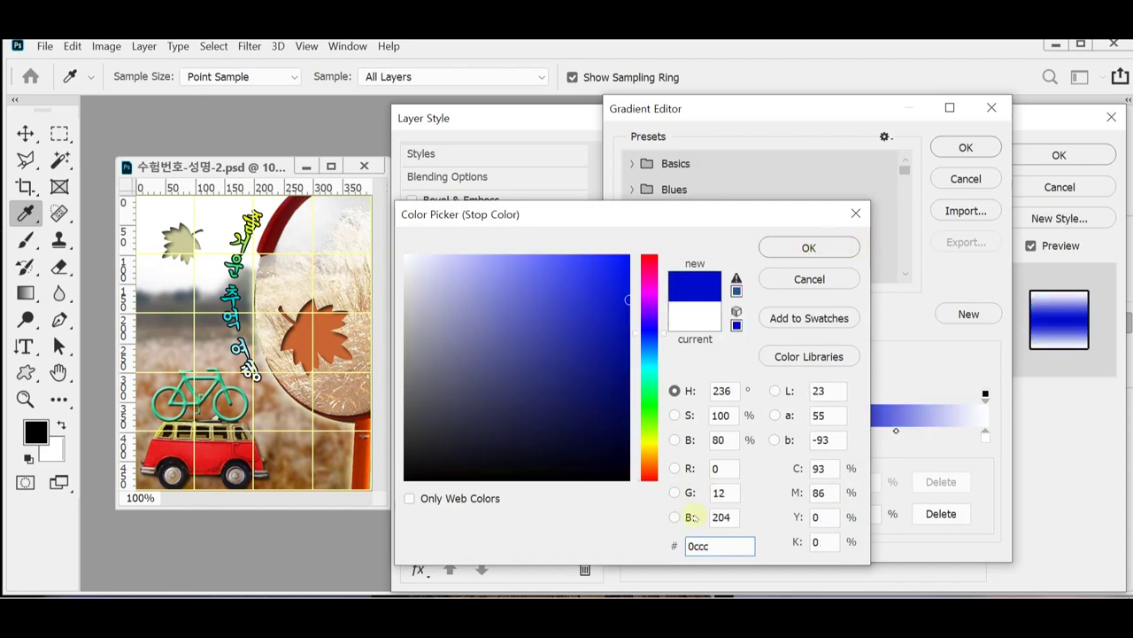
pyautogui.press('BackSpace')
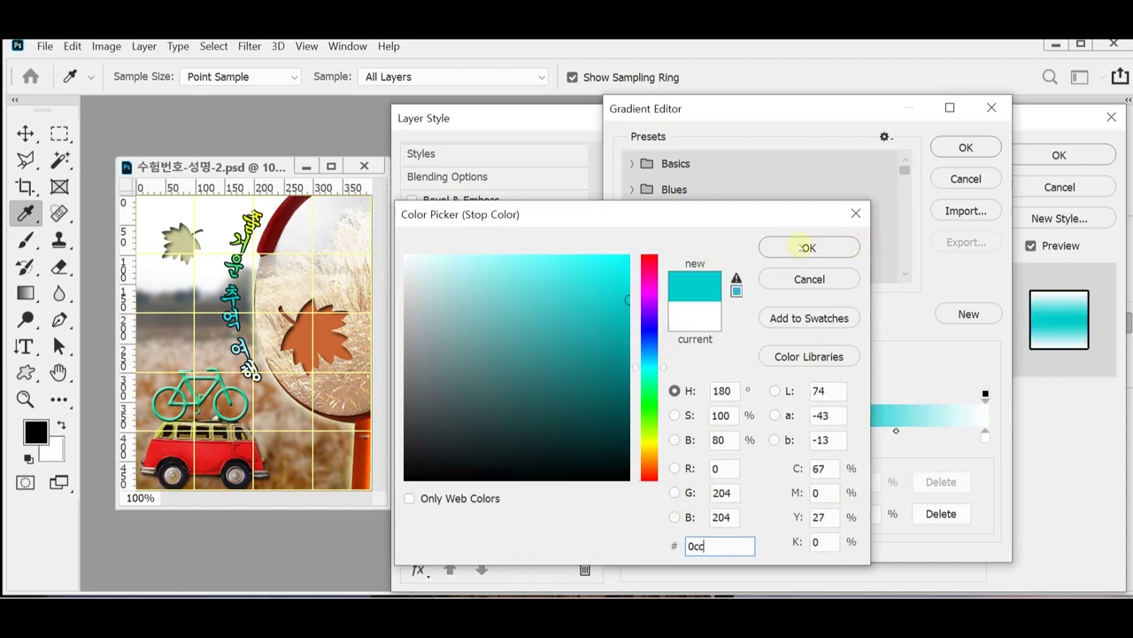
pyautogui.click(801, 243)
# - Set the gradient's end colour stop at 100% to yellow #ff0
pyautogui.click(986, 436)
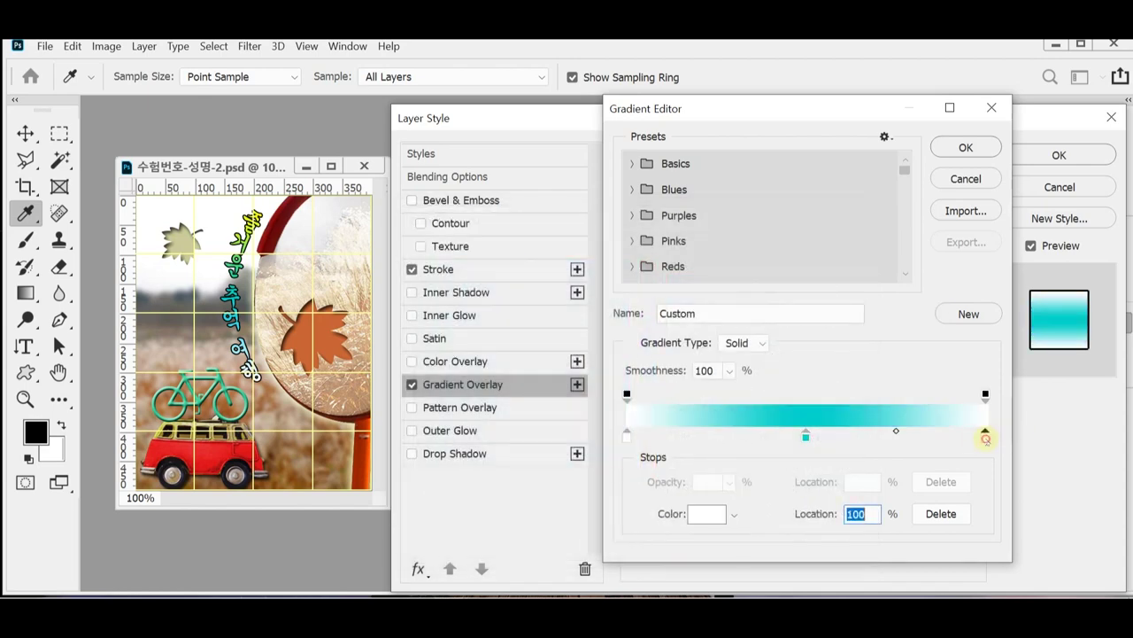
pyautogui.doubleClick(986, 435)
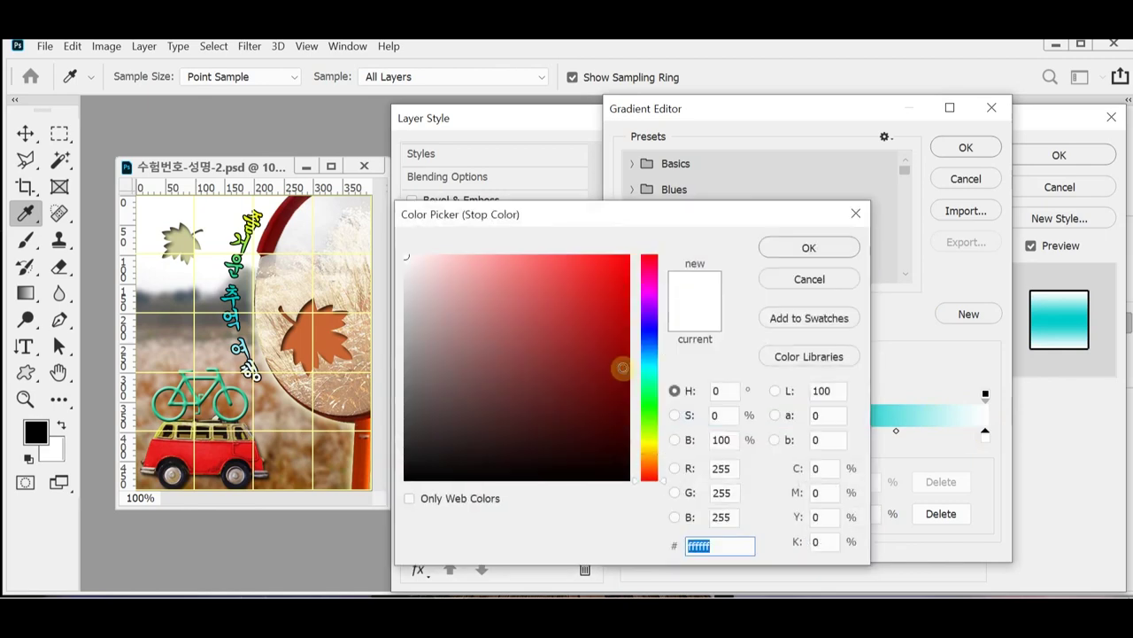
pyautogui.write('ff0')
pyautogui.click(802, 248)
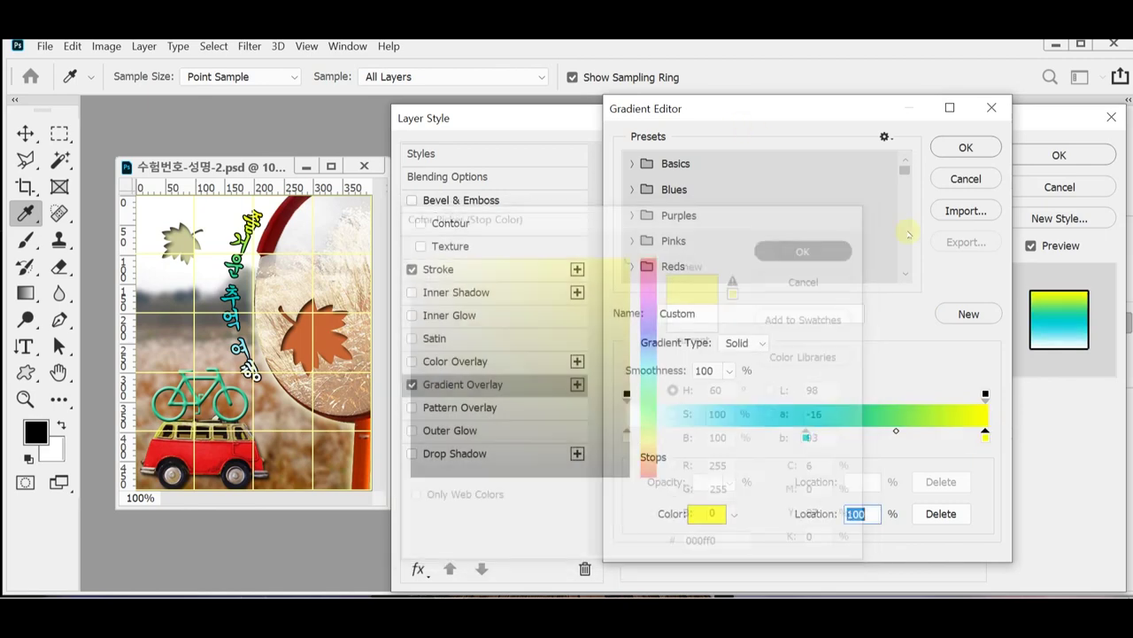
# - Accept the edited title gradient and apply the title's Stroke and Gradient Overlay effects
pyautogui.click(966, 147)
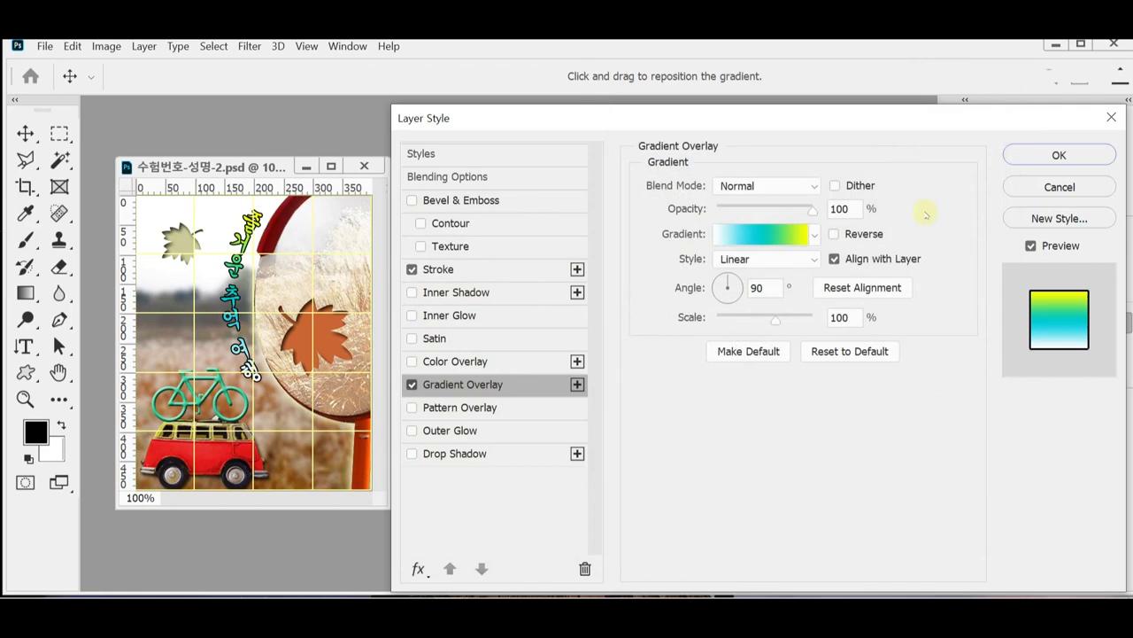
pyautogui.moveTo(741, 113); pyautogui.dragTo(694, 291)
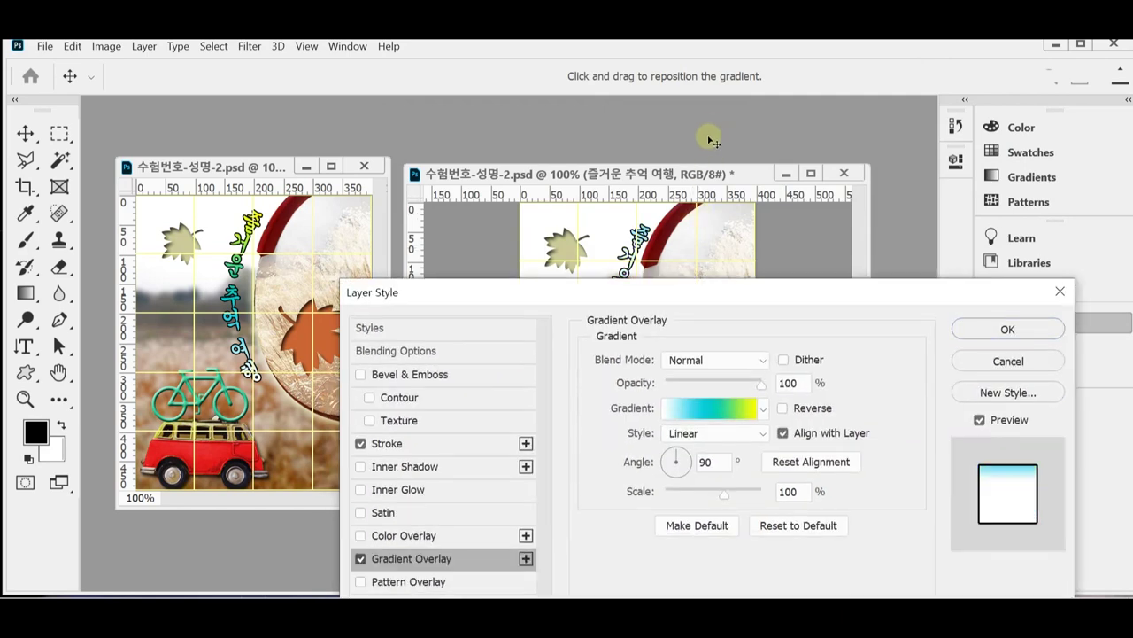
pyautogui.click(982, 329)
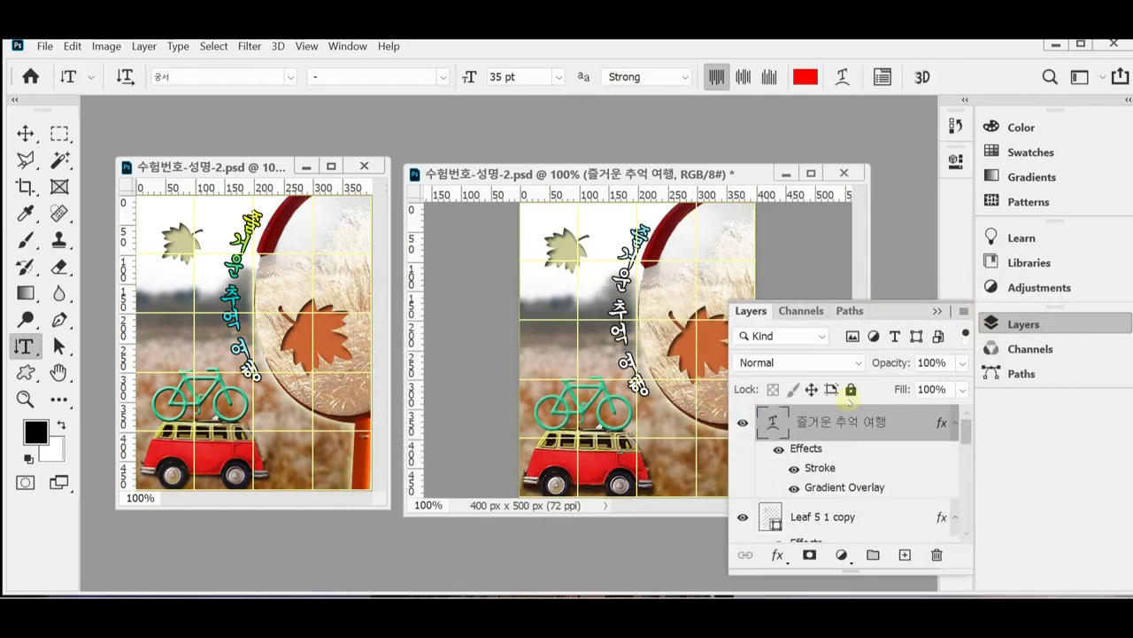
# - Undo and reapply the title's layer effects, leave text editing and switch to the Move tool
pyautogui.hotkey('ctrl', 'z')
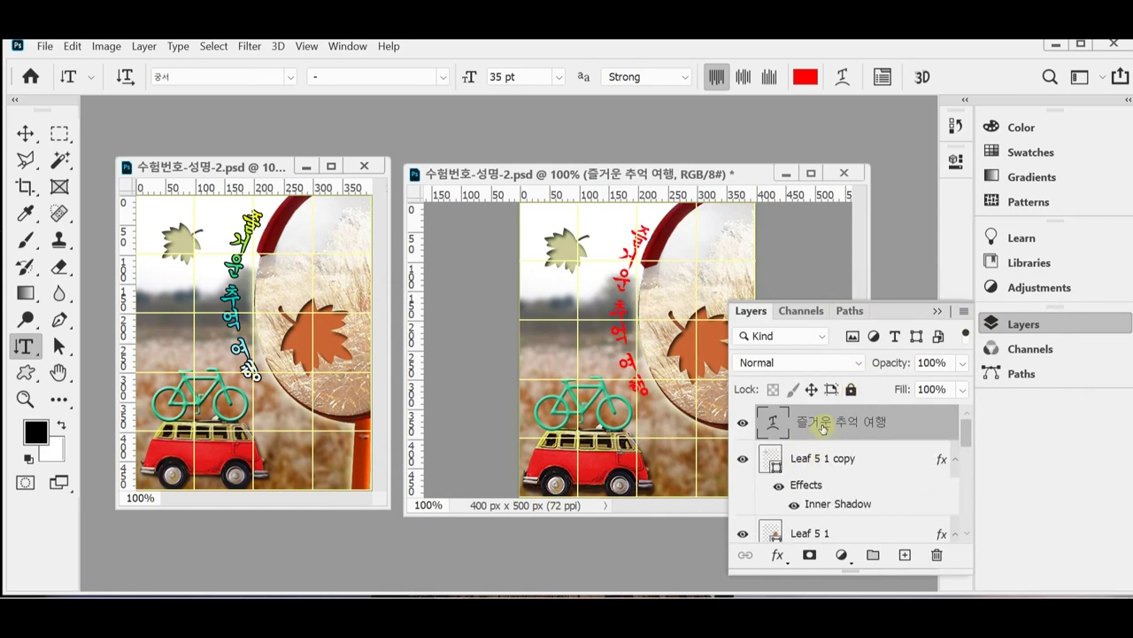
pyautogui.hotkey('ctrl', 'shift', 'z')
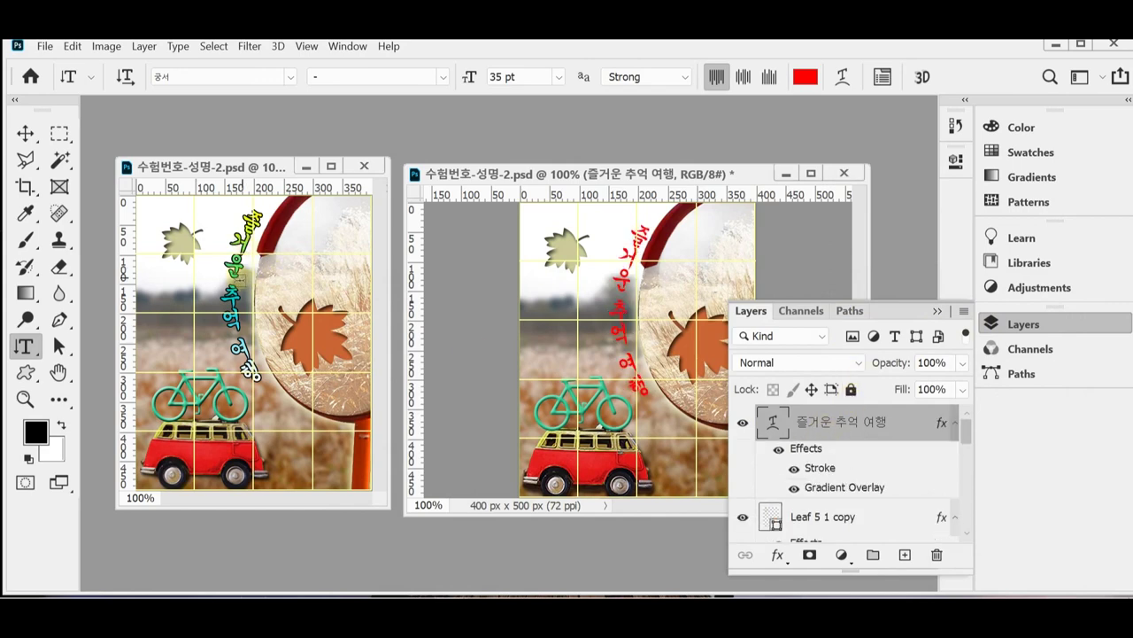
pyautogui.click(297, 257)
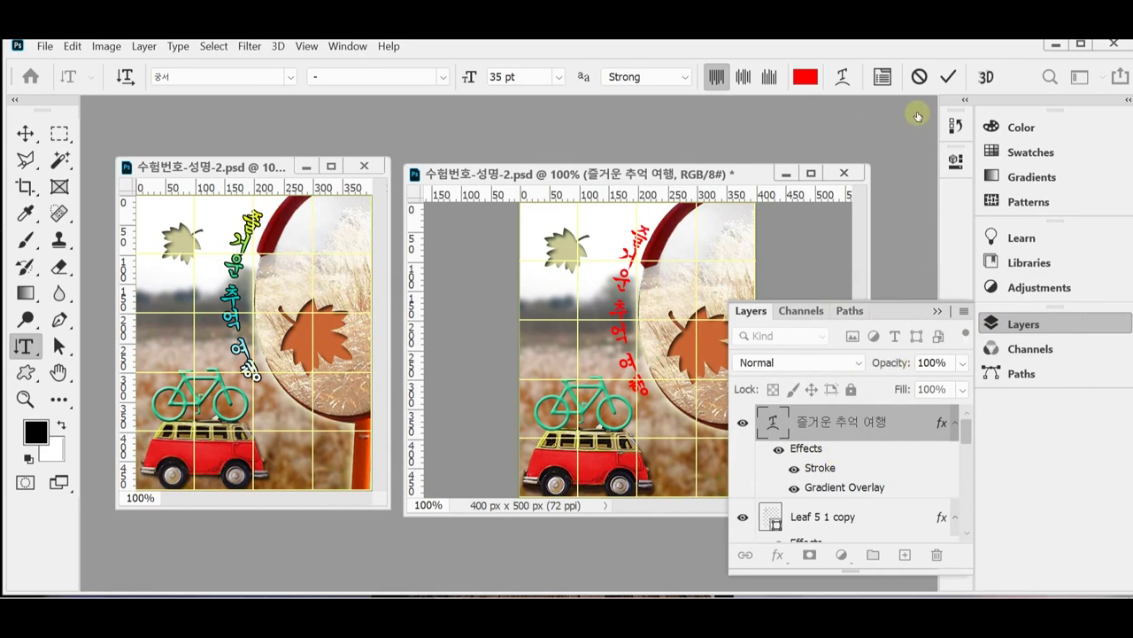
pyautogui.click(919, 77)
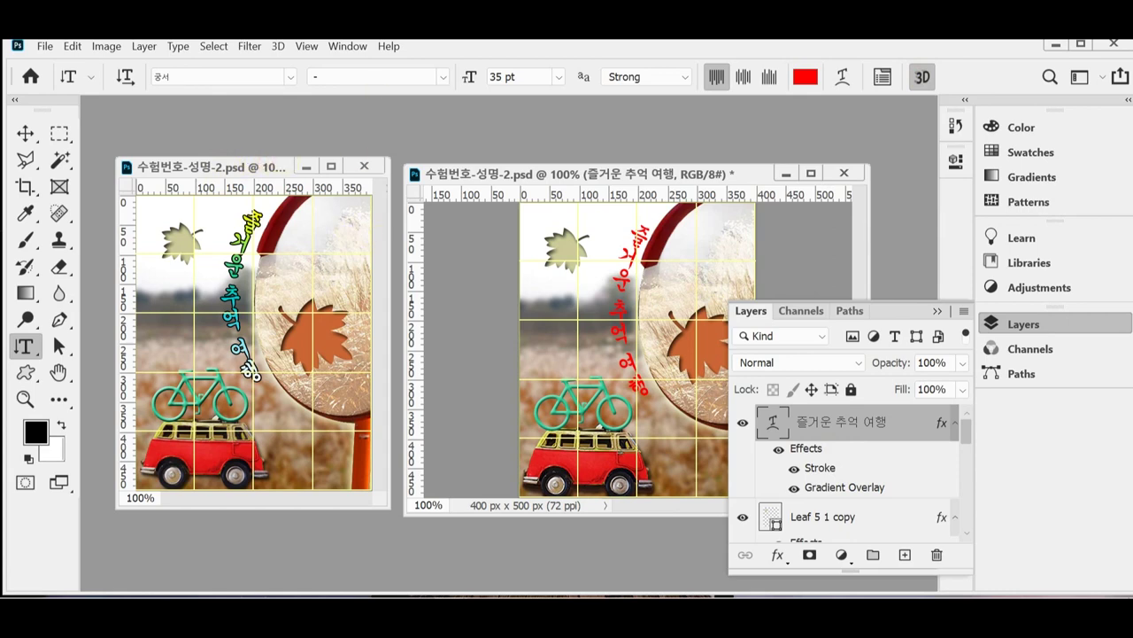
pyautogui.hotkey('ctrl', 'Return')
pyautogui.press('v')
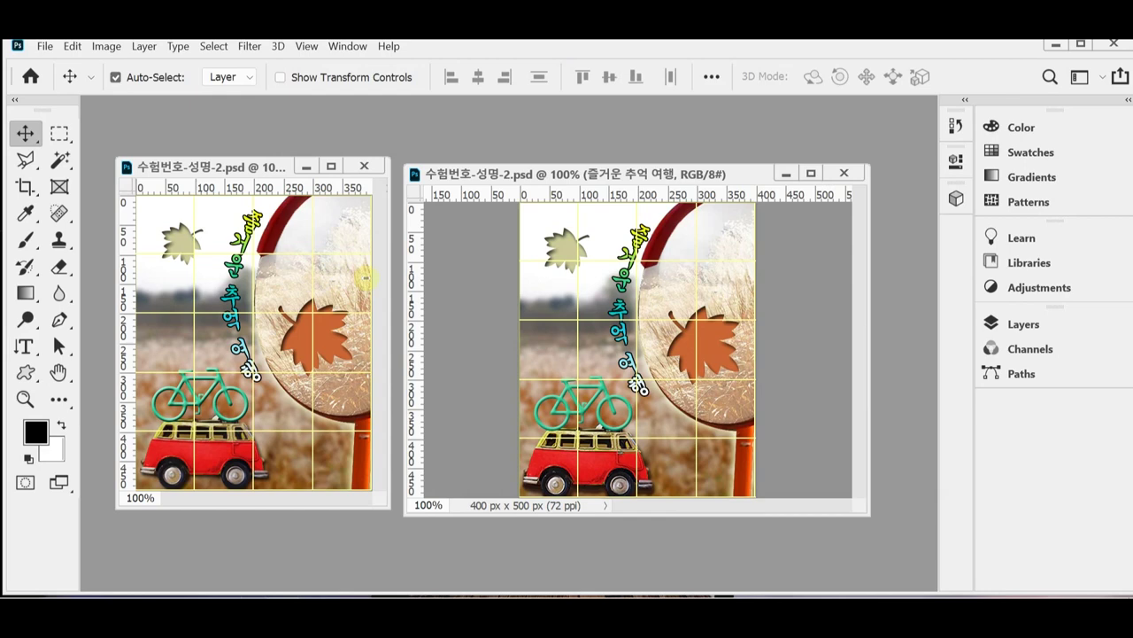
# - Hide the grid on the working composition and save the document
pyautogui.press('ctrl')
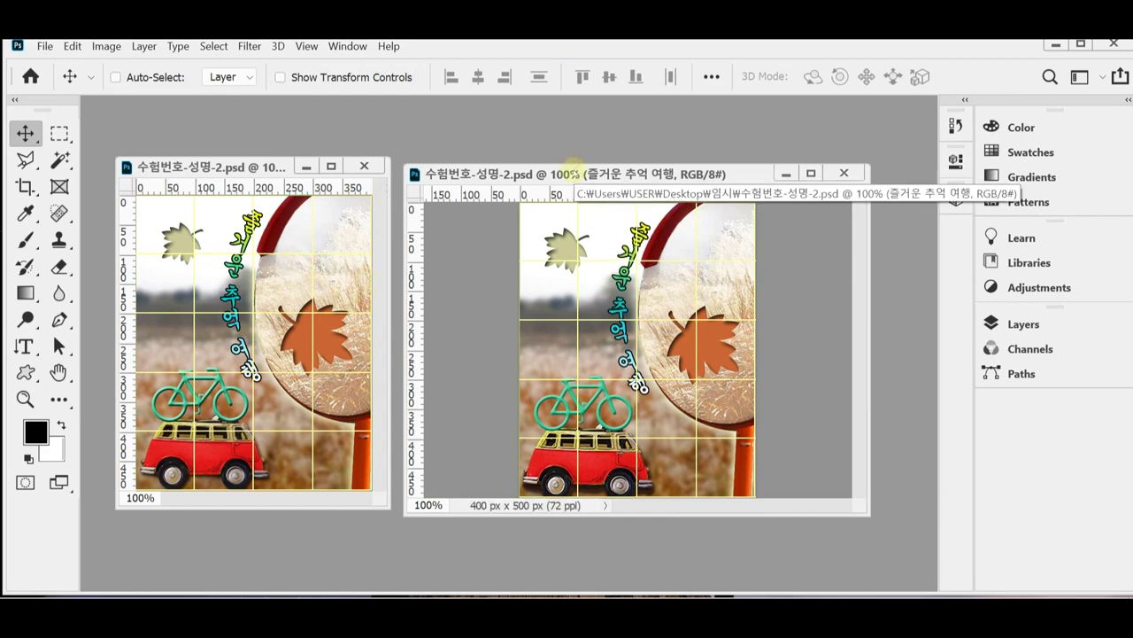
pyautogui.hotkey('ctrl', "'")
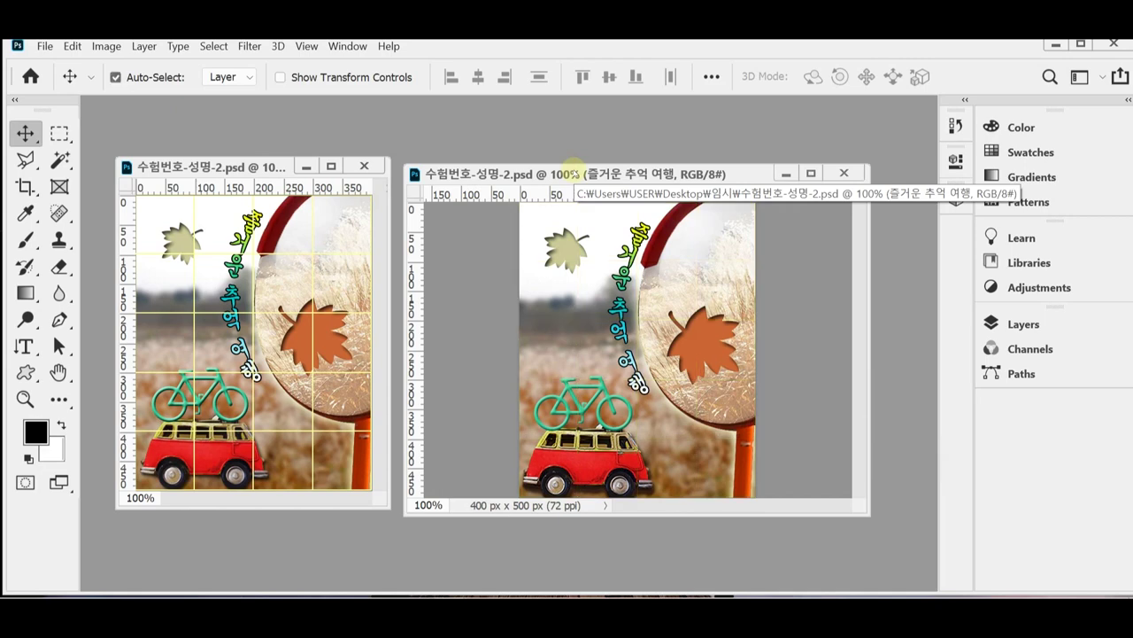
pyautogui.hotkey('ctrl', 's')
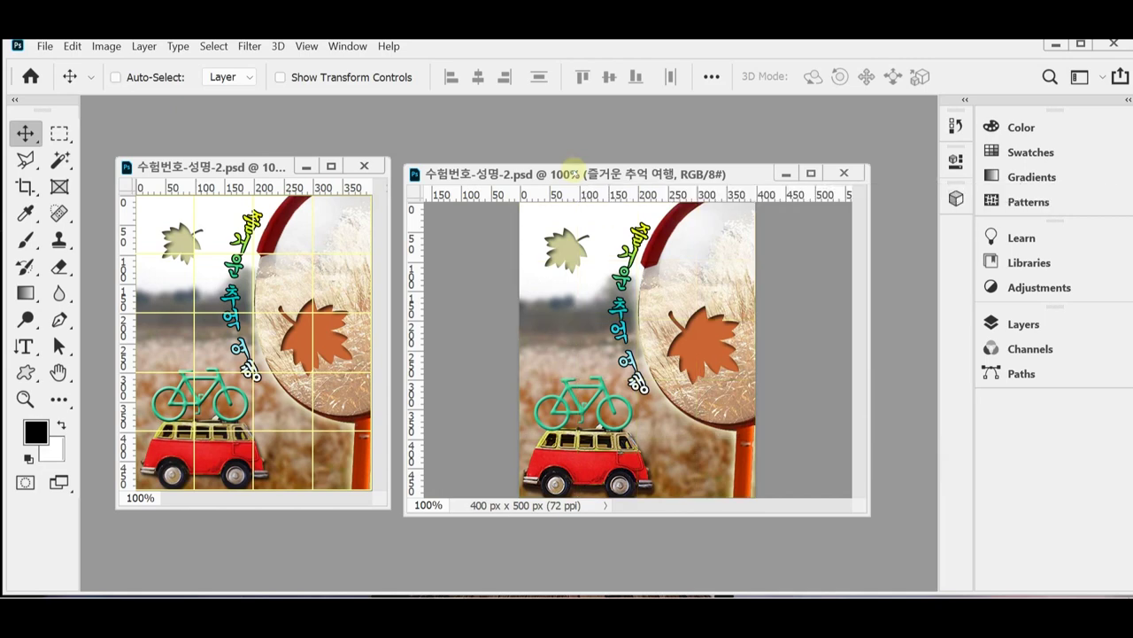
# - Save a JPEG copy as 수험번호-성명-2.jpg in the Documents folder's GTQ subfolder, replacing the existing file, with quality 8
pyautogui.hotkey('ctrl', 'shift', 's')
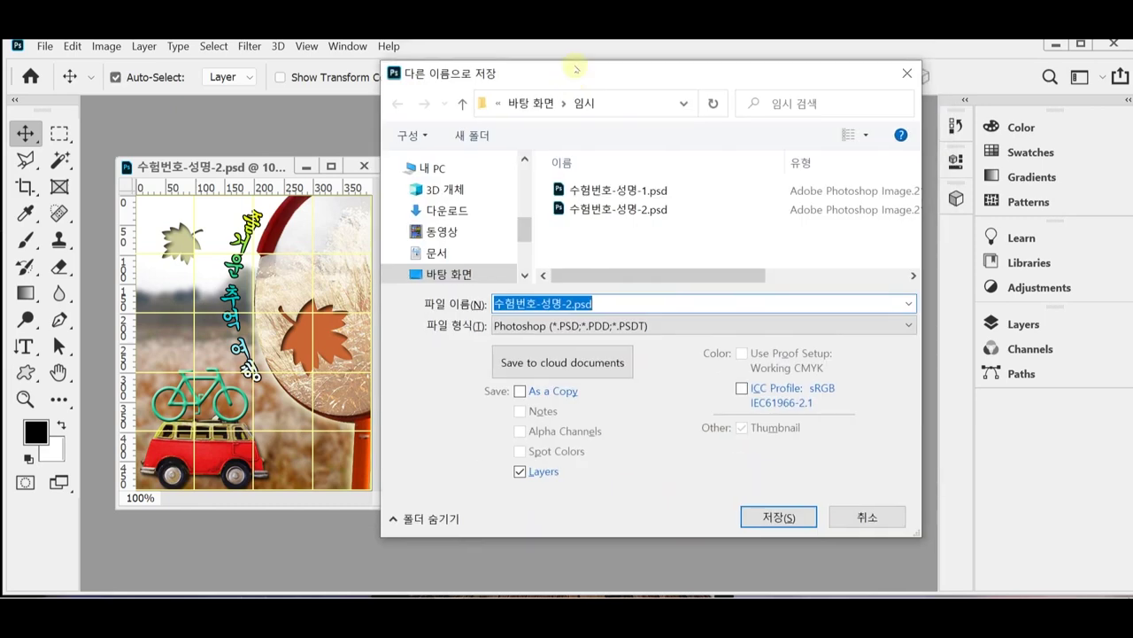
pyautogui.click(449, 254)
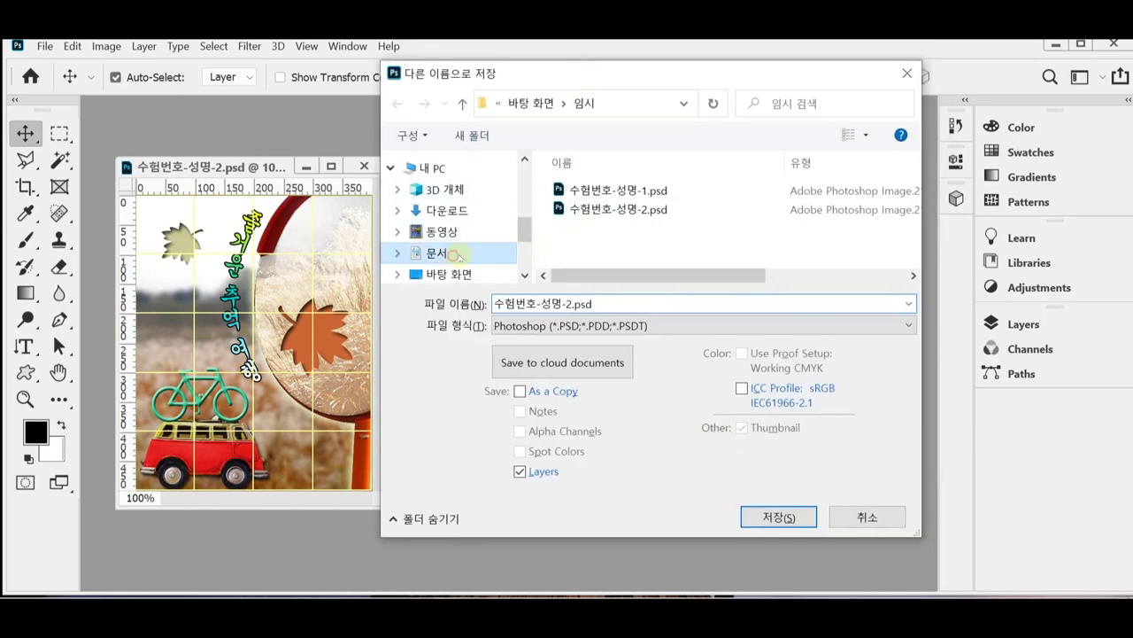
pyautogui.scroll(-5, 575, 257)
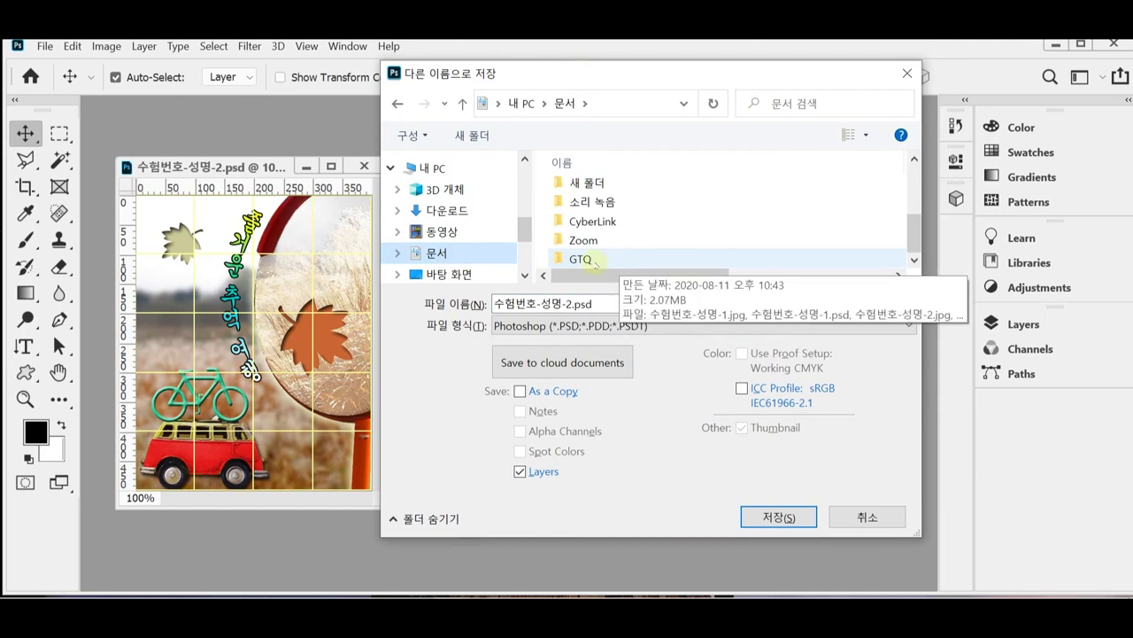
pyautogui.doubleClick(585, 258)
pyautogui.click(588, 326)
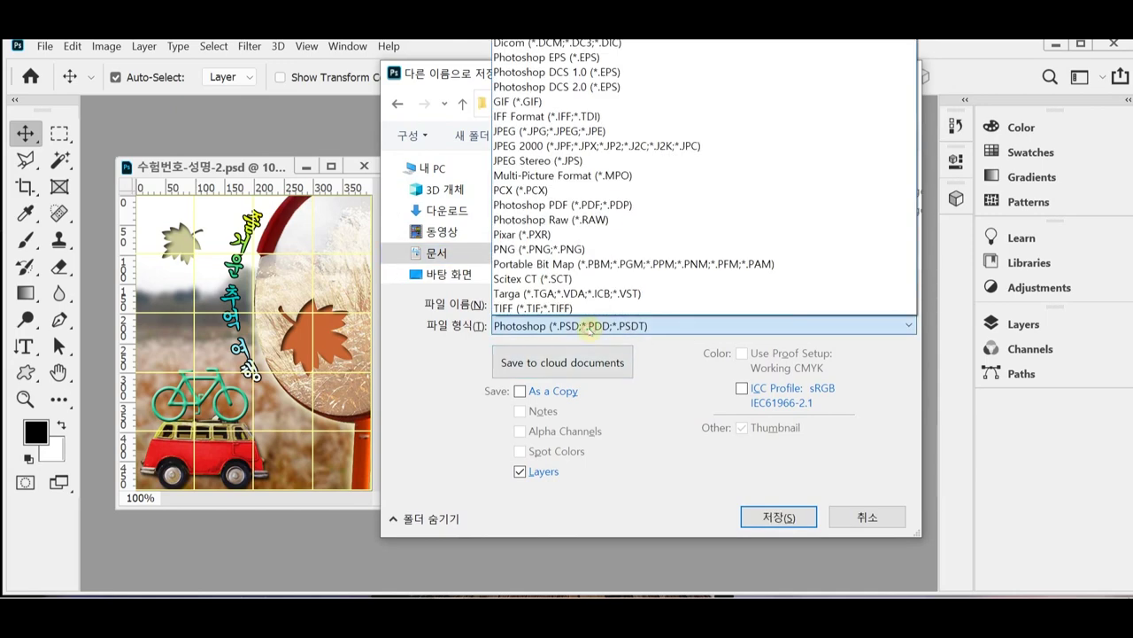
pyautogui.click(553, 131)
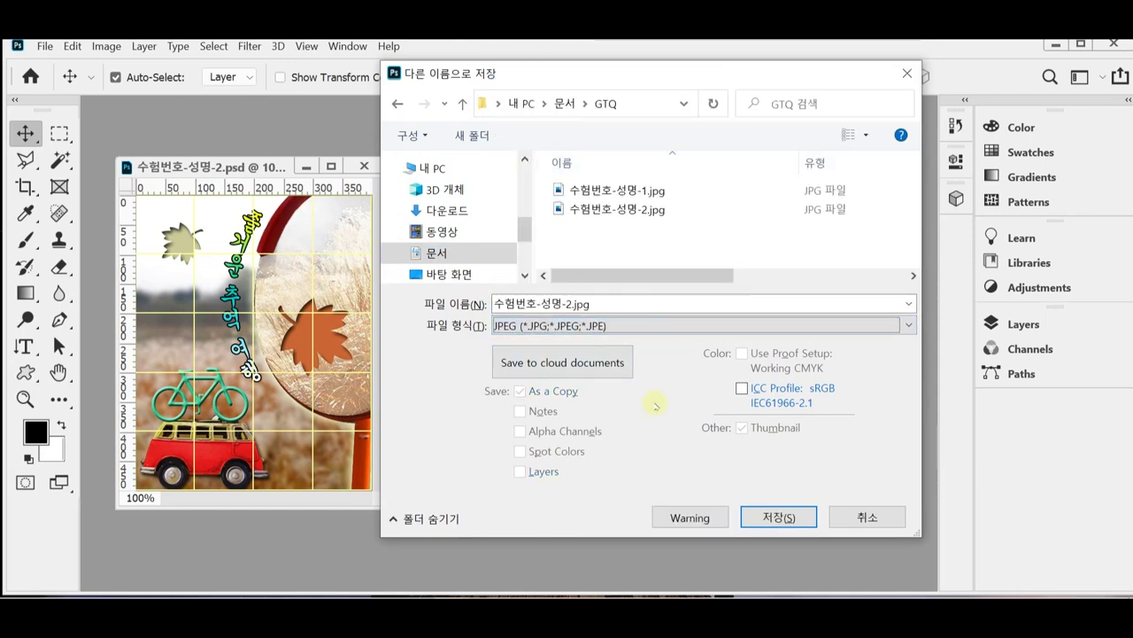
pyautogui.click(777, 517)
pyautogui.click(591, 292)
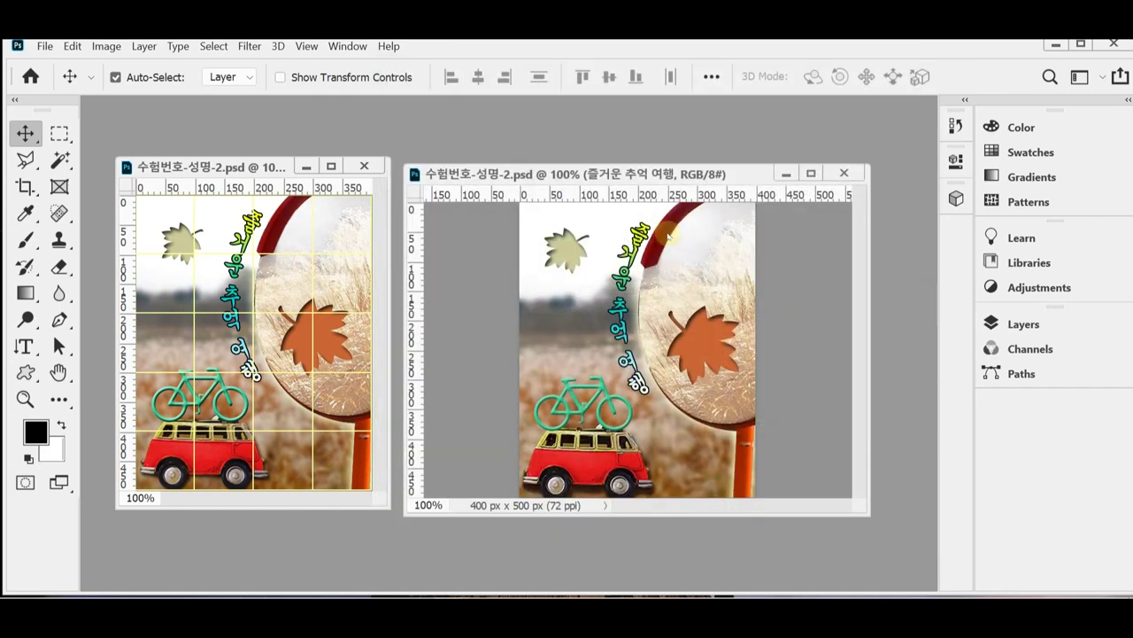
pyautogui.write('8')
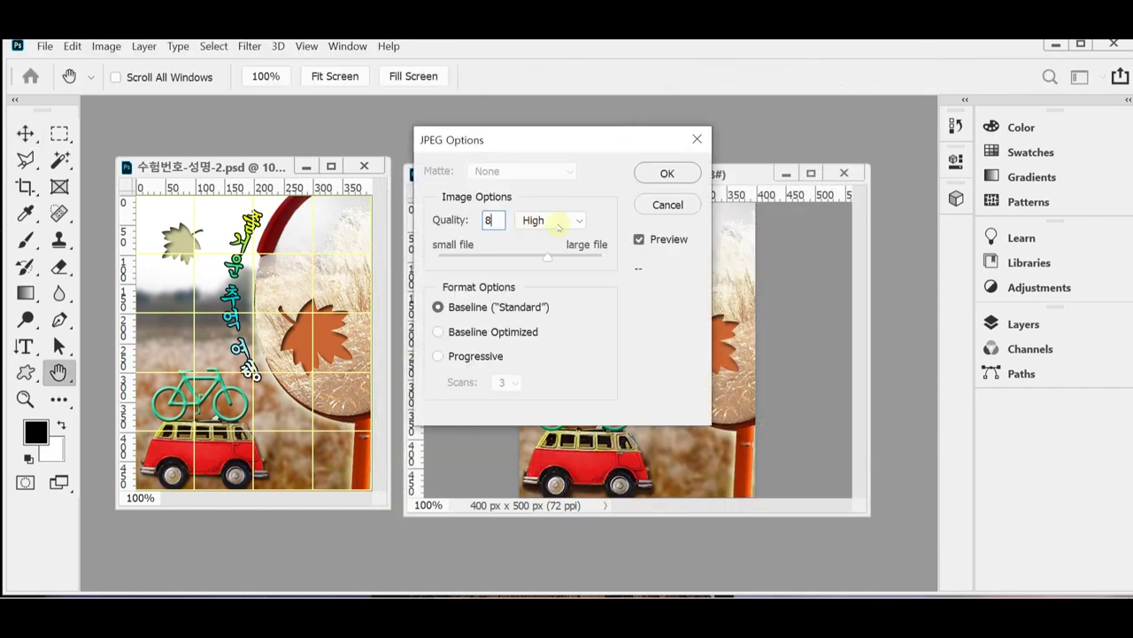
pyautogui.click(666, 174)
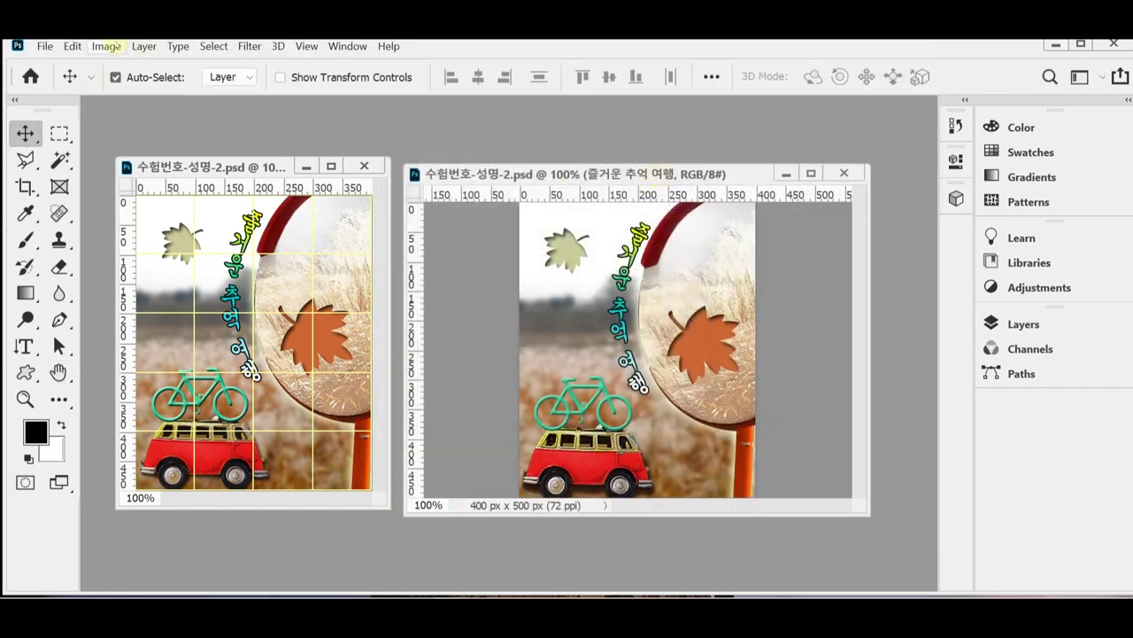
# - Resize the image to 40 px wide with proportions constrained
pyautogui.click(106, 46)
pyautogui.click(133, 167)
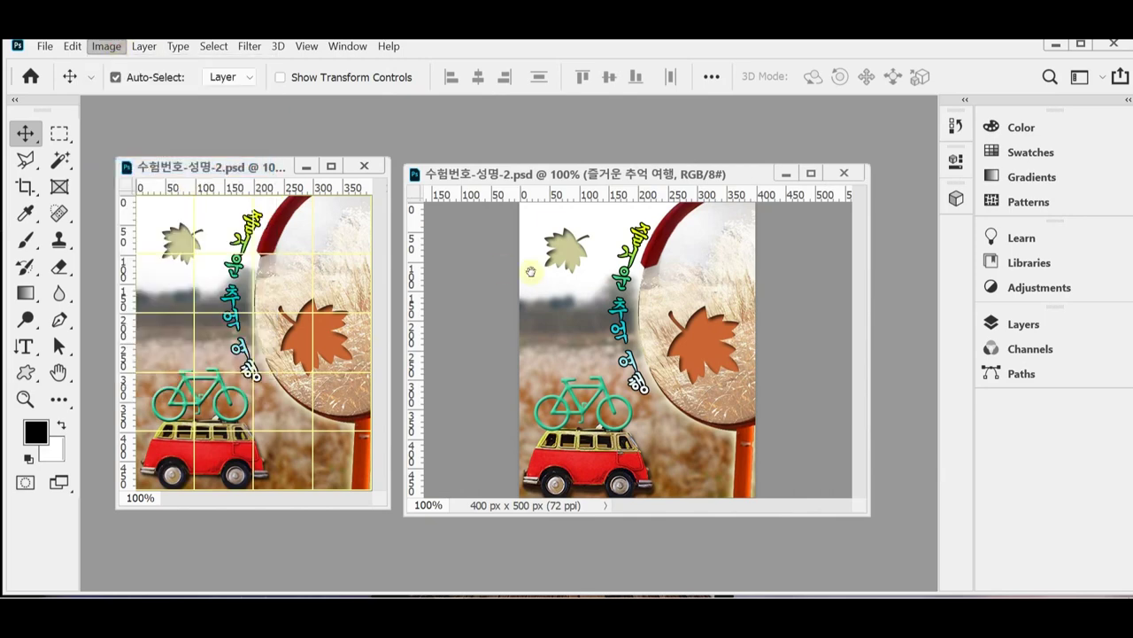
pyautogui.write('40')
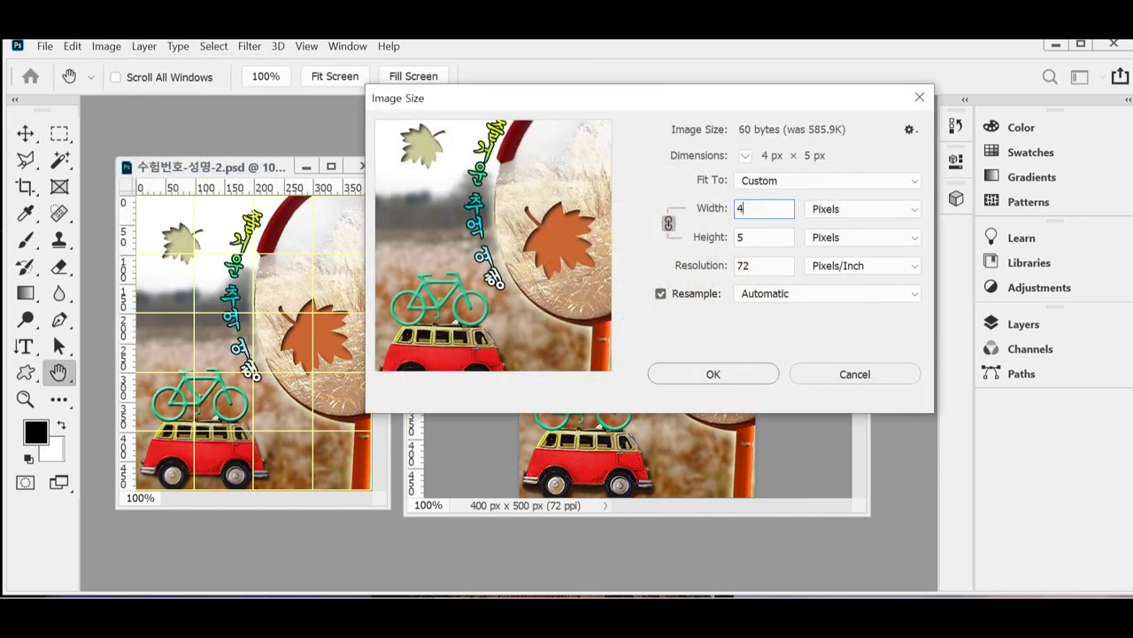
pyautogui.click(719, 371)
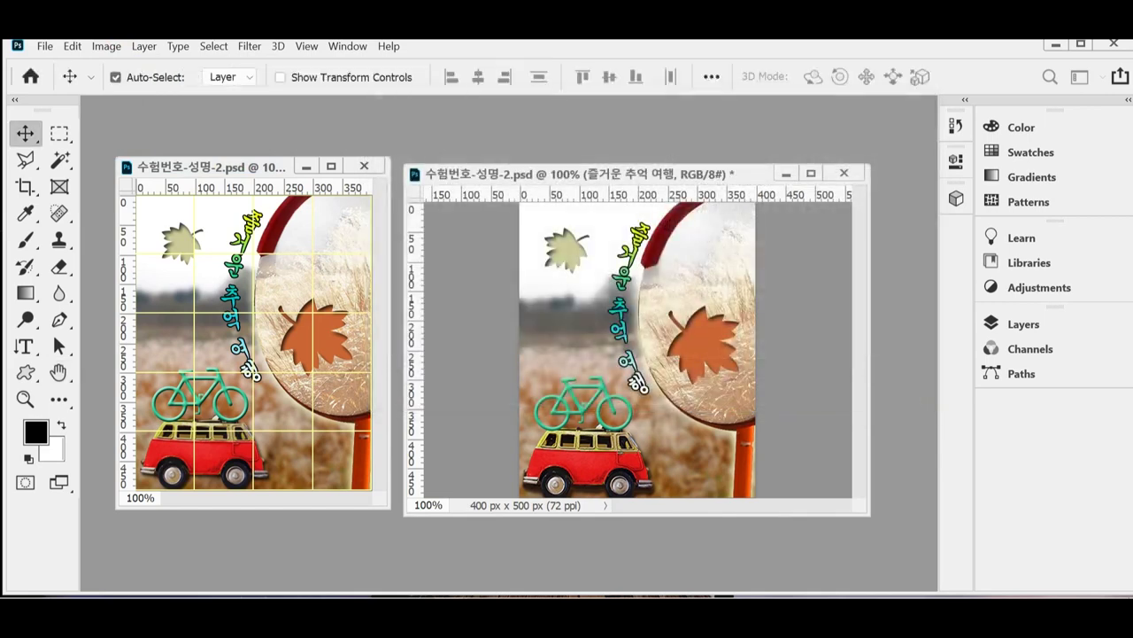
# - Save the reduced image as 수험번호-성명-2.psd in the Documents folder's GTQ subfolder, replacing the existing file
pyautogui.click(45, 47)
pyautogui.click(71, 253)
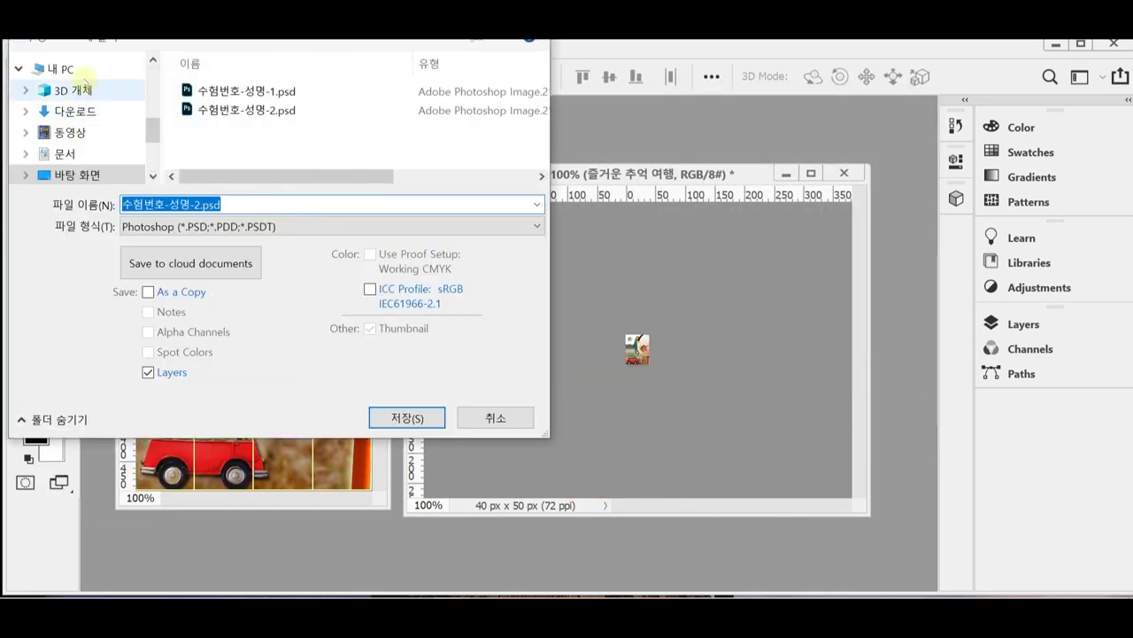
pyautogui.click(66, 153)
pyautogui.scroll(-2, 237, 166)
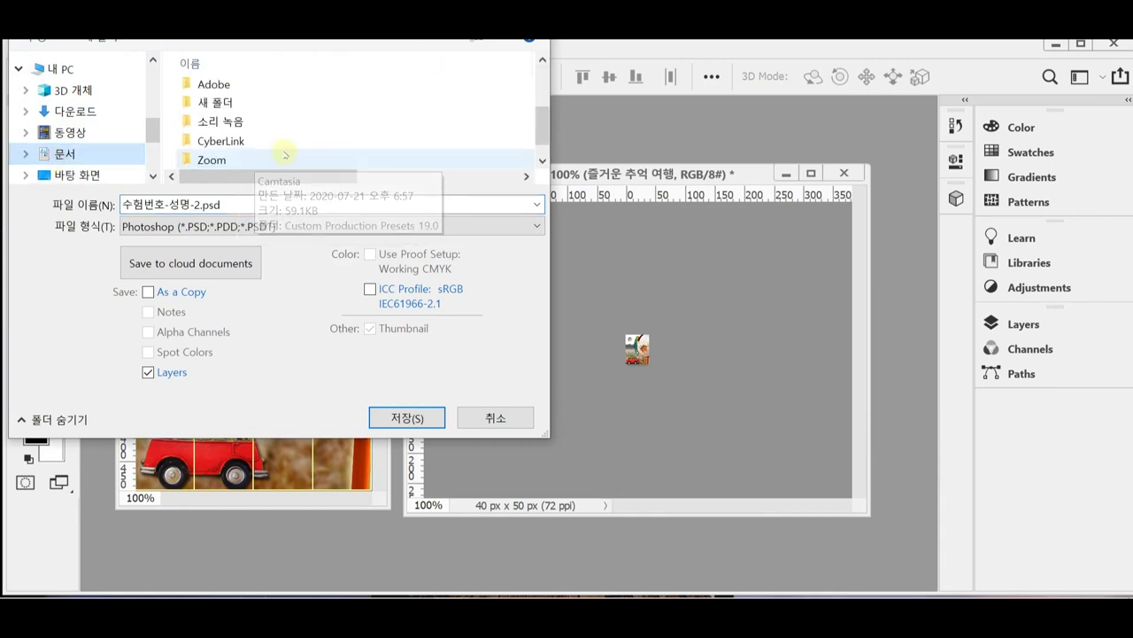
pyautogui.scroll(-1, 235, 164)
pyautogui.click(233, 160)
pyautogui.doubleClick(232, 160)
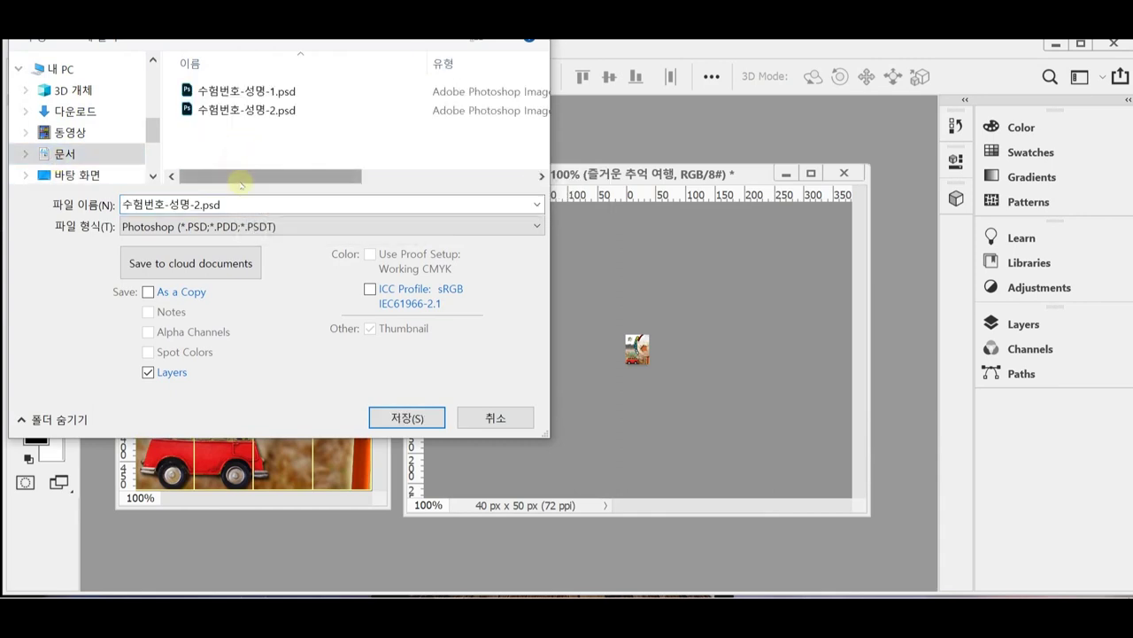
pyautogui.click(408, 417)
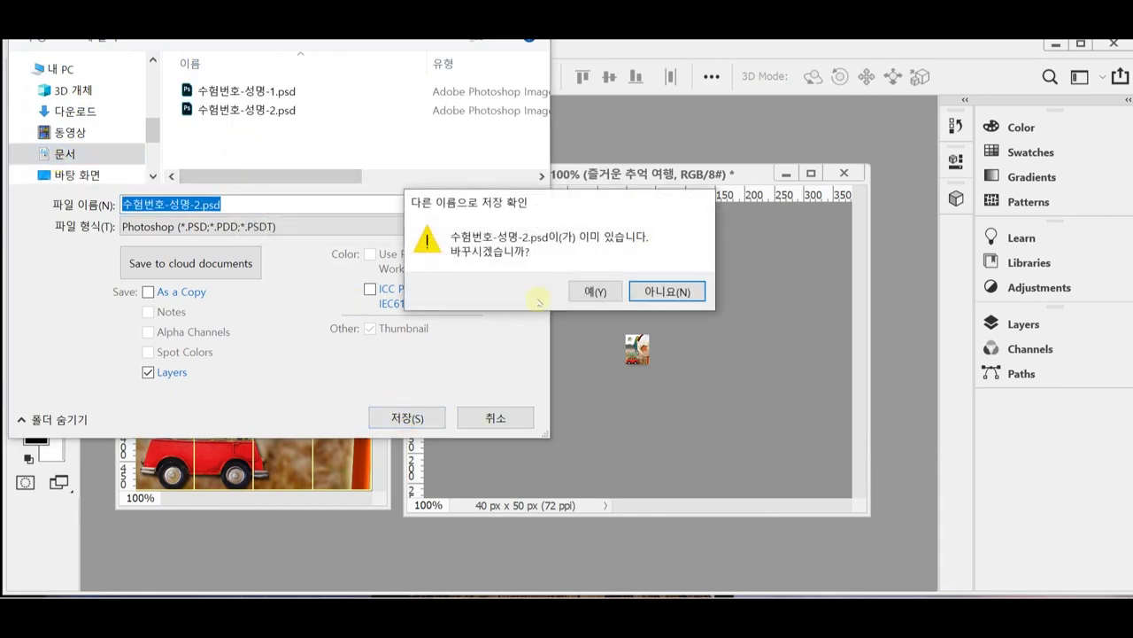
pyautogui.click(609, 295)
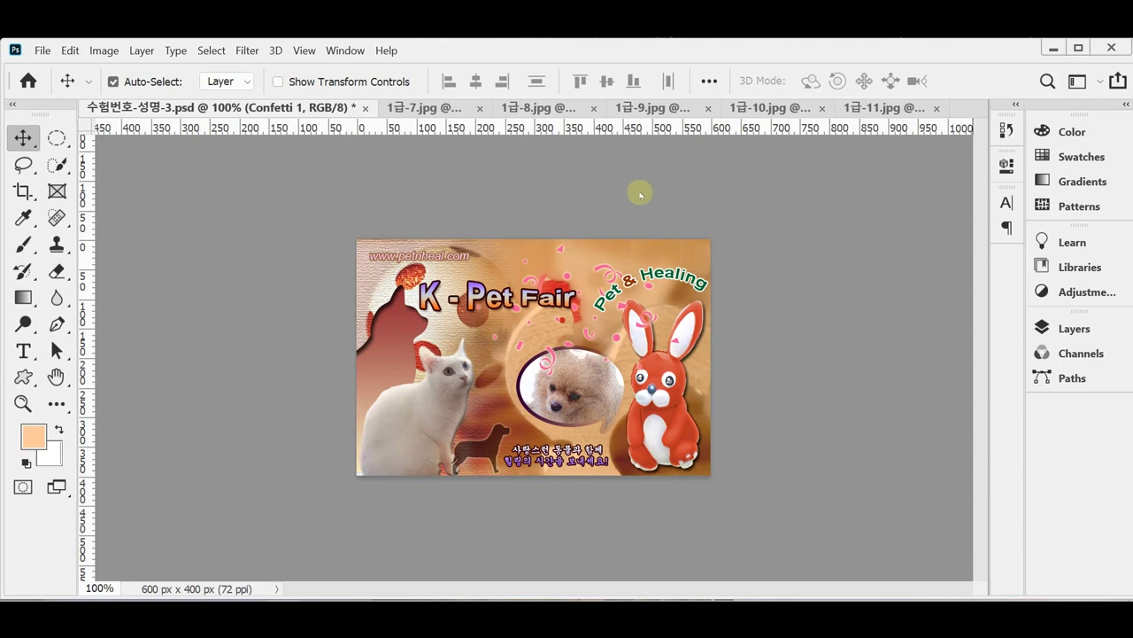
# - Create a new 600 x 400 px document at 72 pixels/inch in RGB Color with a White background
pyautogui.press('ctrl')
pyautogui.hotkey('ctrl', 'n')
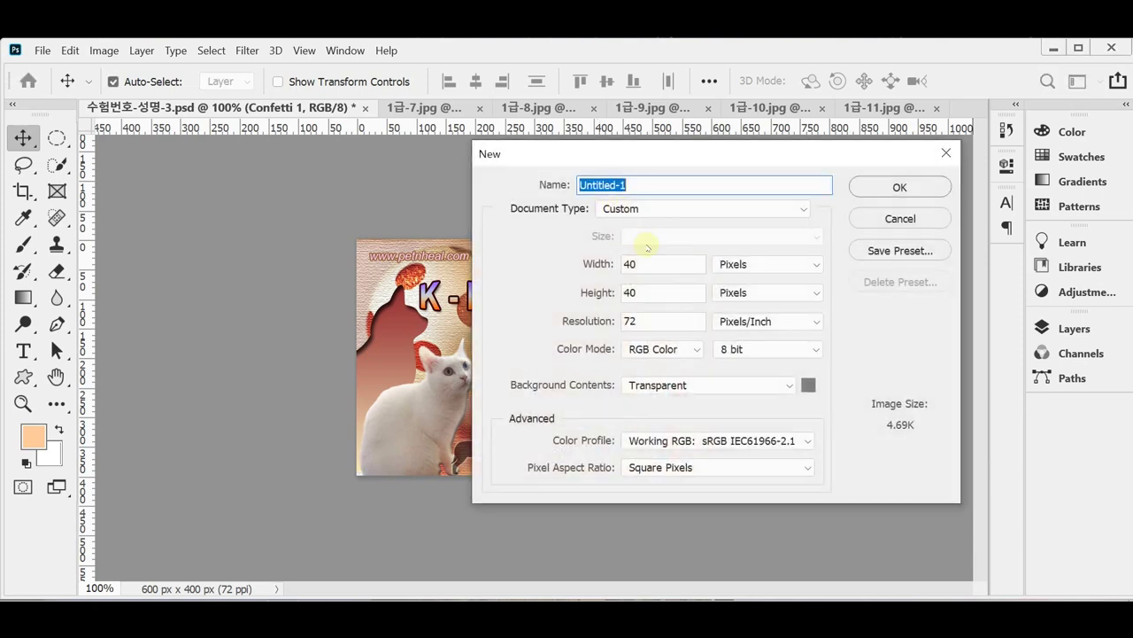
pyautogui.click(632, 265)
pyautogui.write('600')
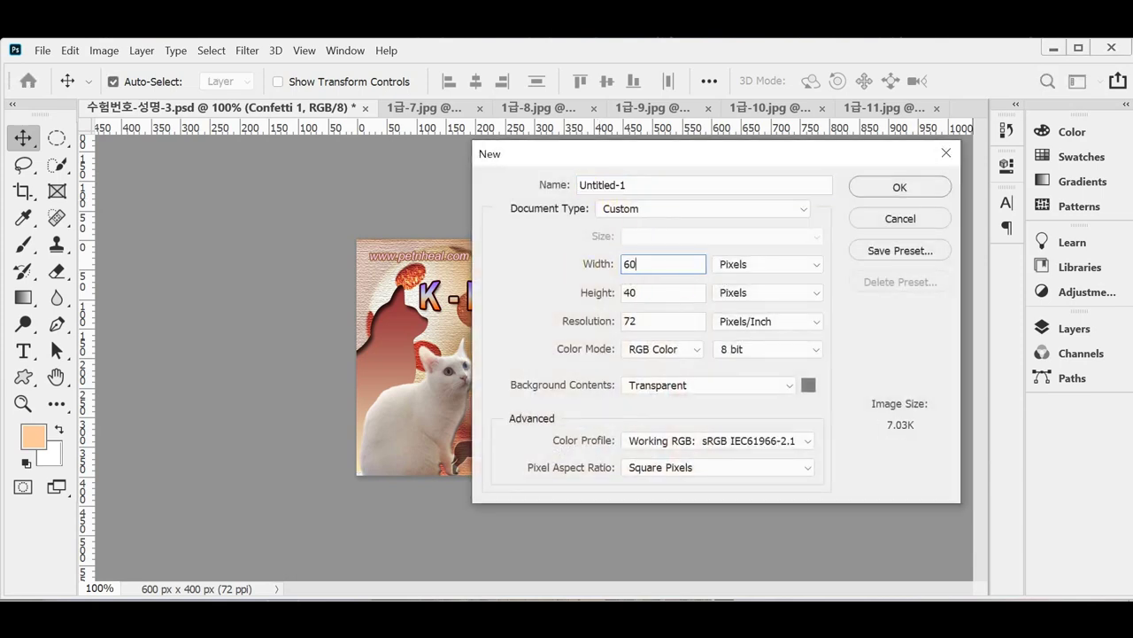
pyautogui.press('Tab')
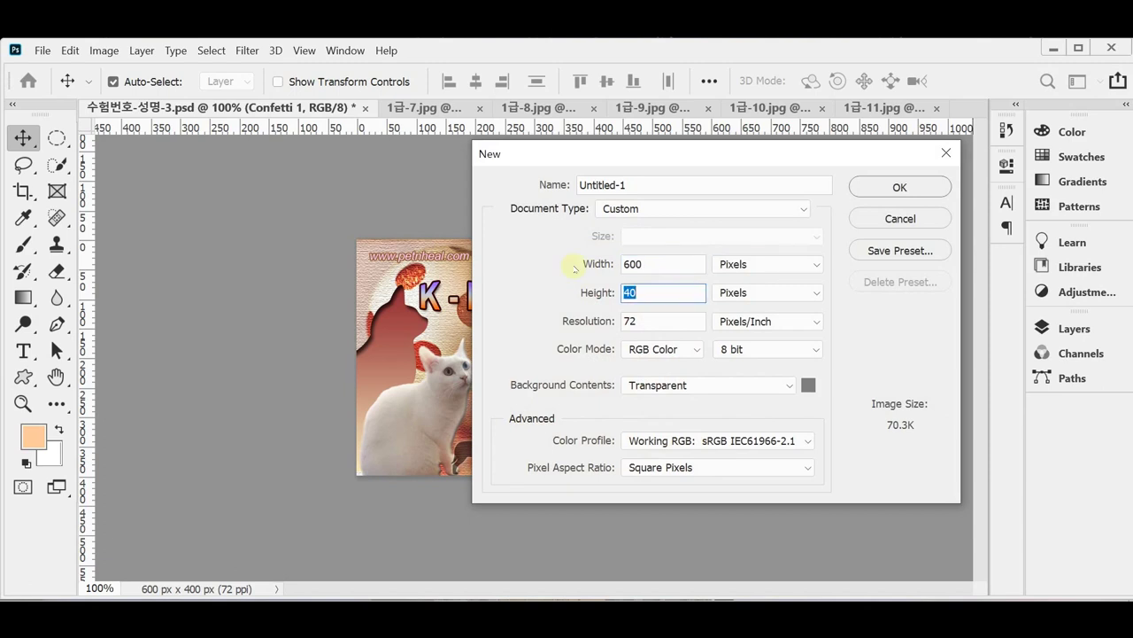
pyautogui.write('400')
pyautogui.press('Tab')
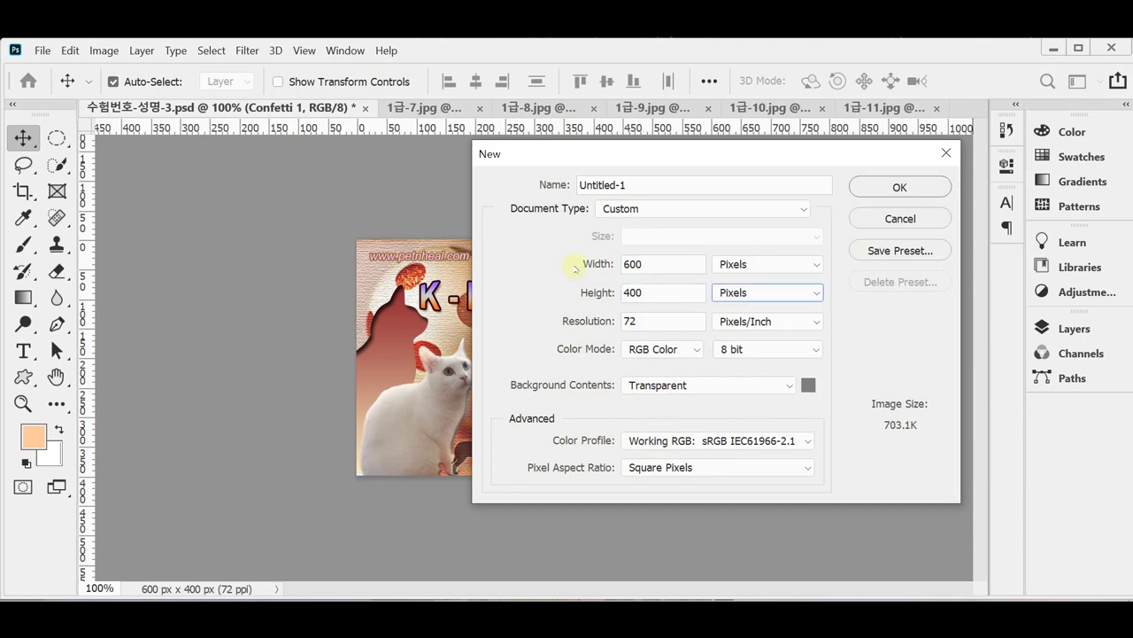
pyautogui.click(789, 387)
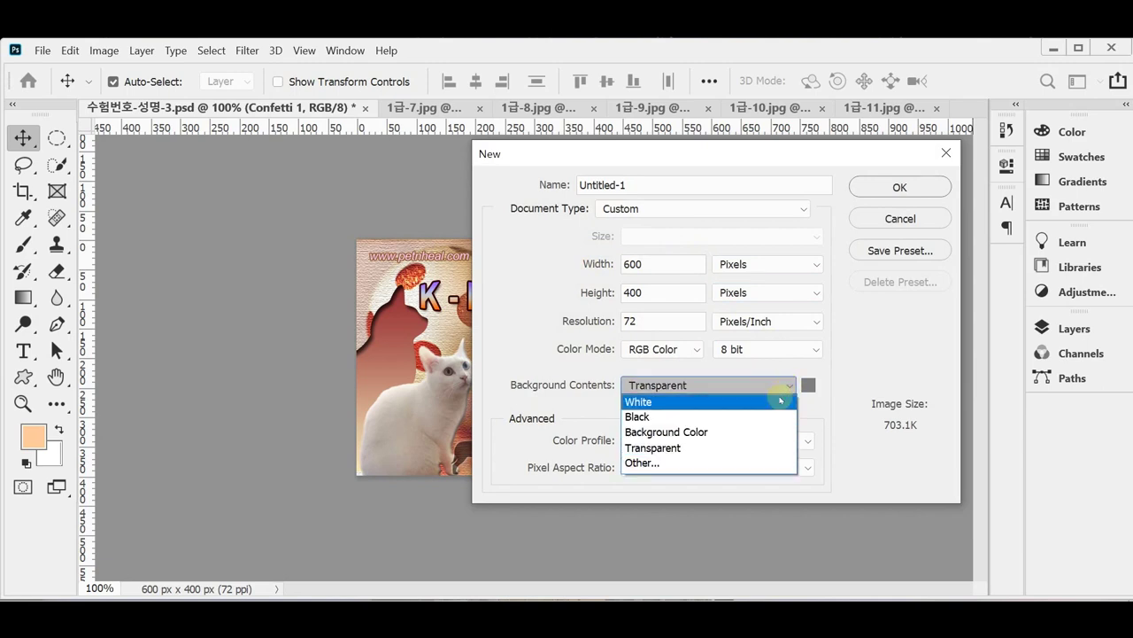
pyautogui.click(779, 401)
pyautogui.click(934, 185)
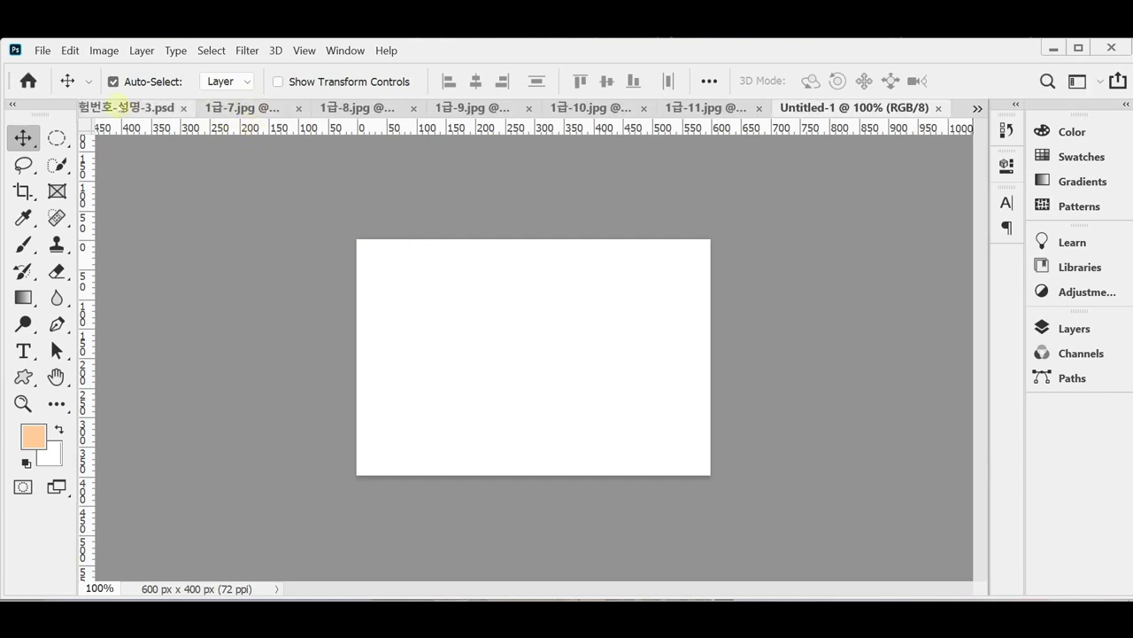
# - Set the foreground colour to #ffcc99
pyautogui.click(36, 437)
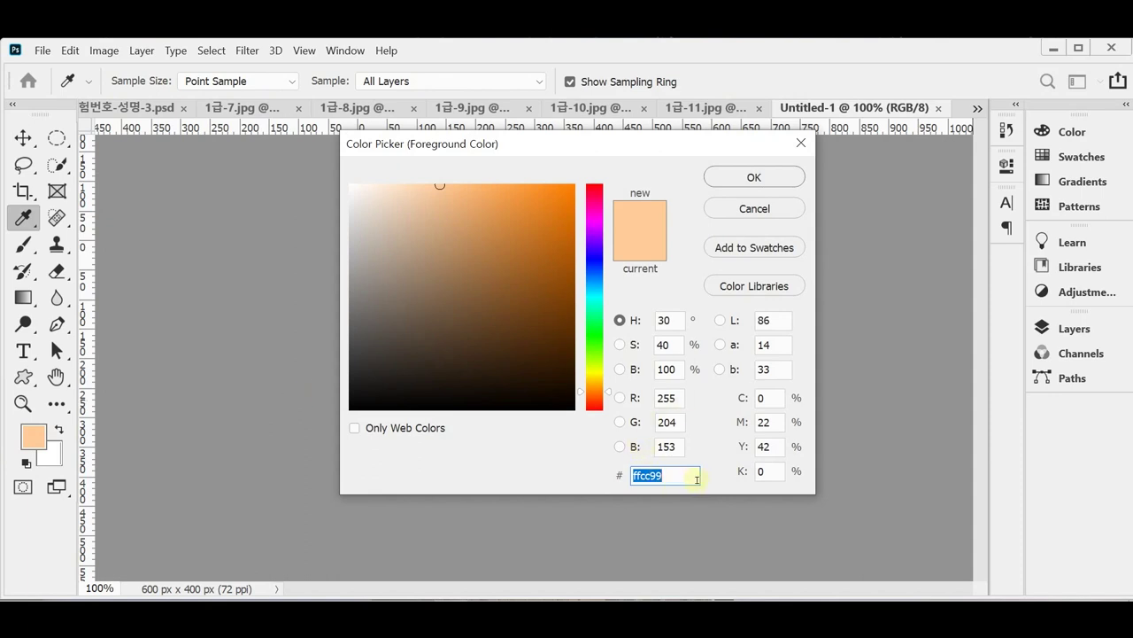
pyautogui.click(639, 476)
pyautogui.press('Return')
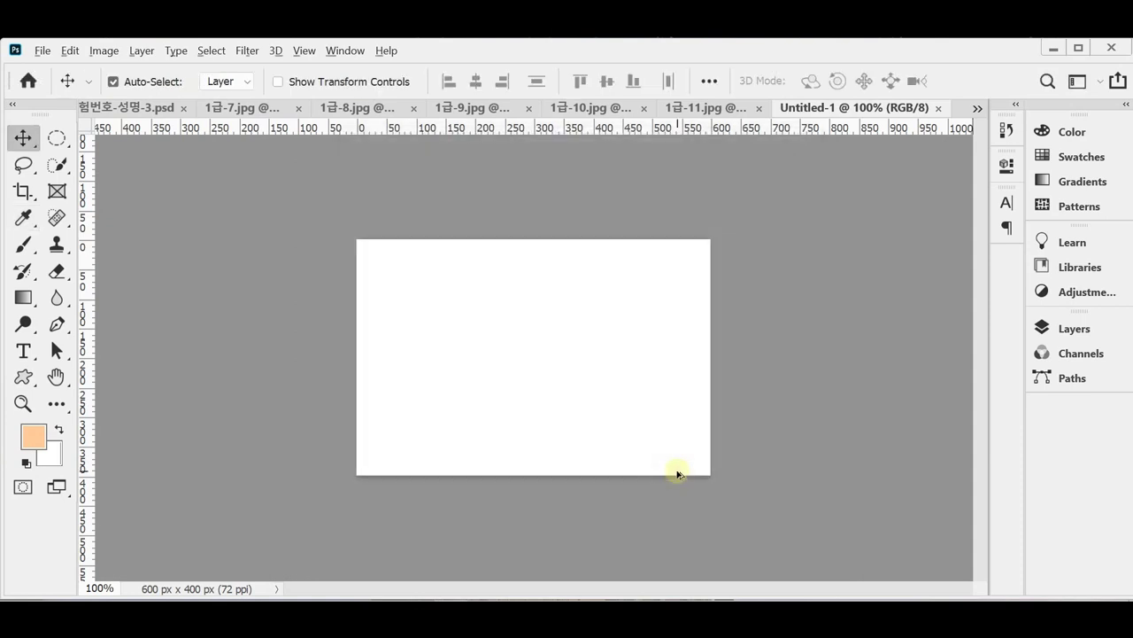
# - Fill the blank canvas with the foreground colour #ffcc99 and show the grid over it
pyautogui.hotkey('alt', 'BackSpace')
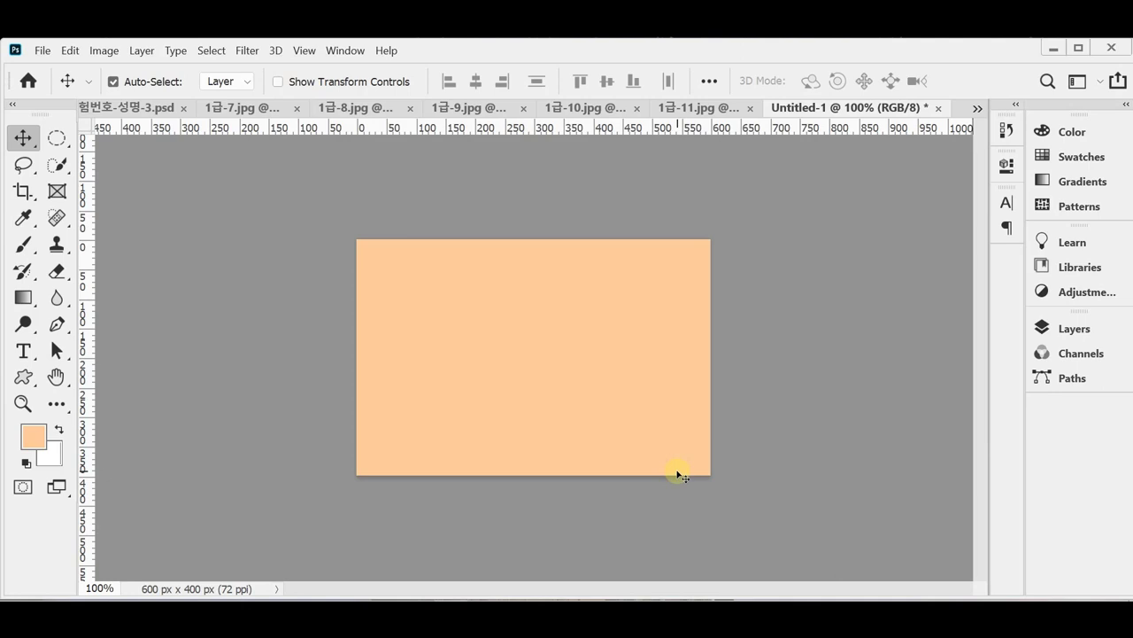
pyautogui.hotkey('ctrl', "'")
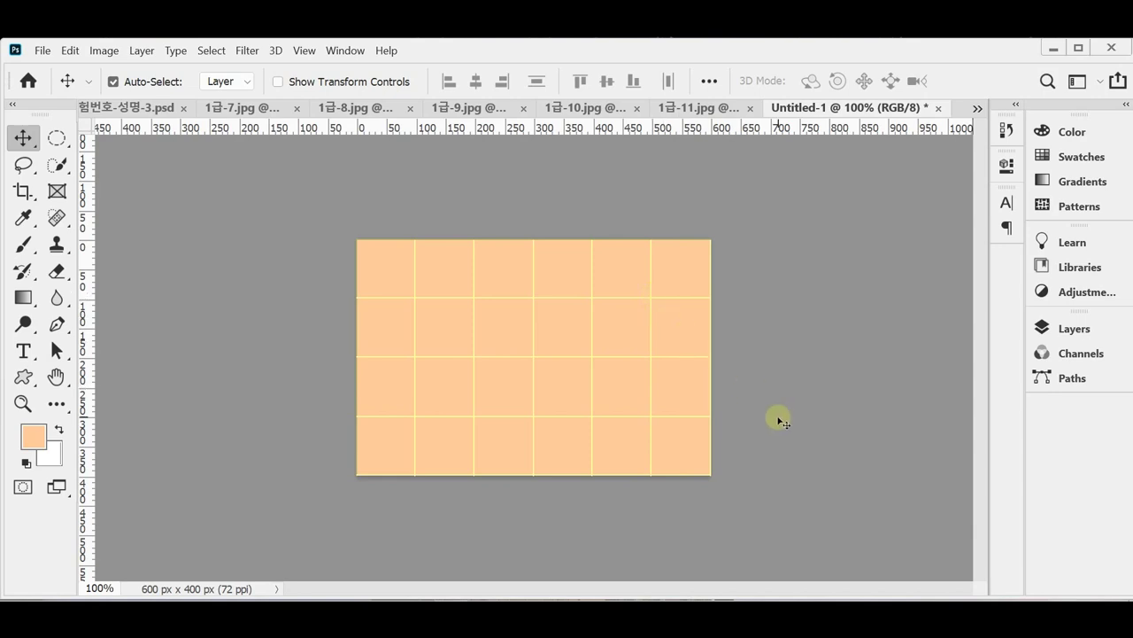
# - Float the K-Pet Fair reference and the new document as separate windows side by side
pyautogui.moveTo(783, 107); pyautogui.dragTo(573, 223)
pyautogui.moveTo(130, 118); pyautogui.dragTo(287, 222)
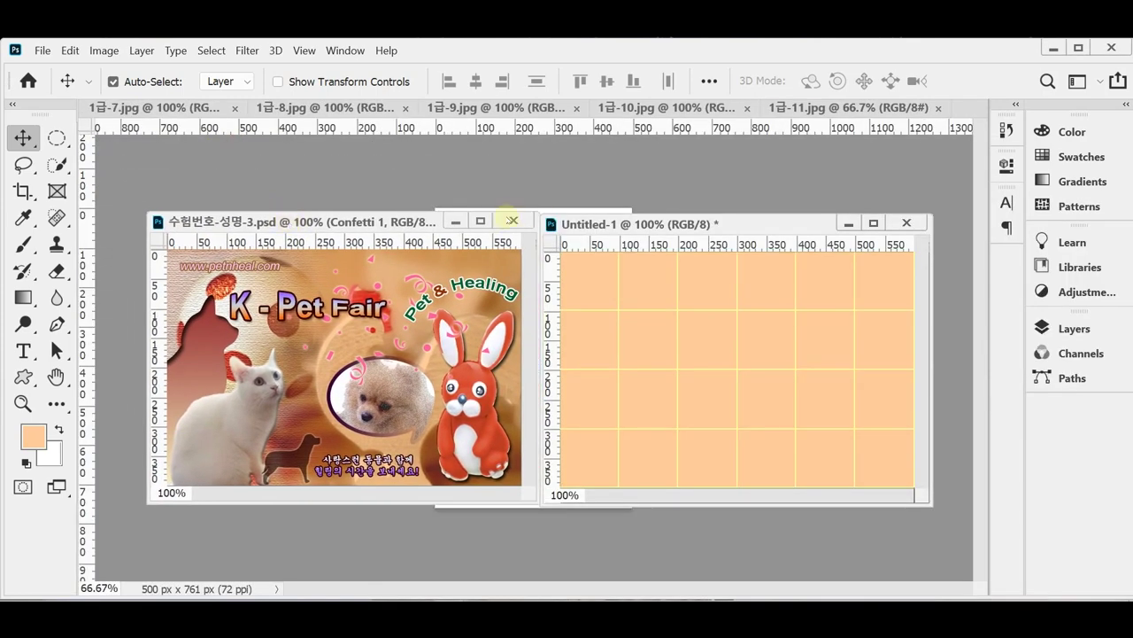
pyautogui.moveTo(640, 221); pyautogui.dragTo(644, 224)
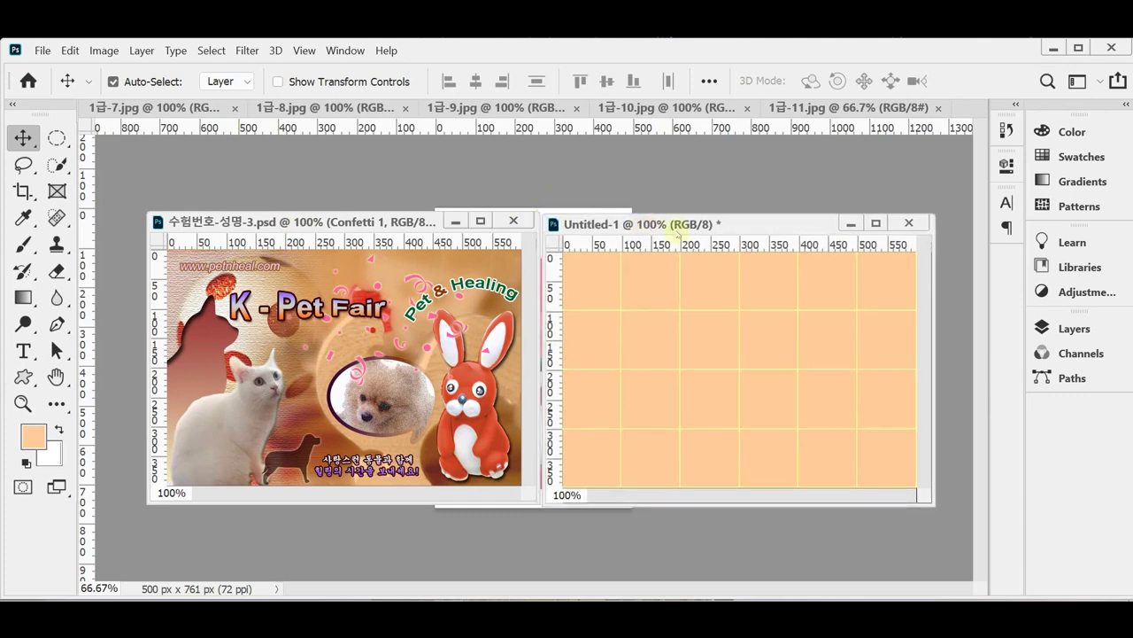
# - Save the new document as 수험번호-성명-3.psd in the Desktop's 임시 folder and show the grid on the reference composition
pyautogui.hotkey('ctrl', 'shift', 's')
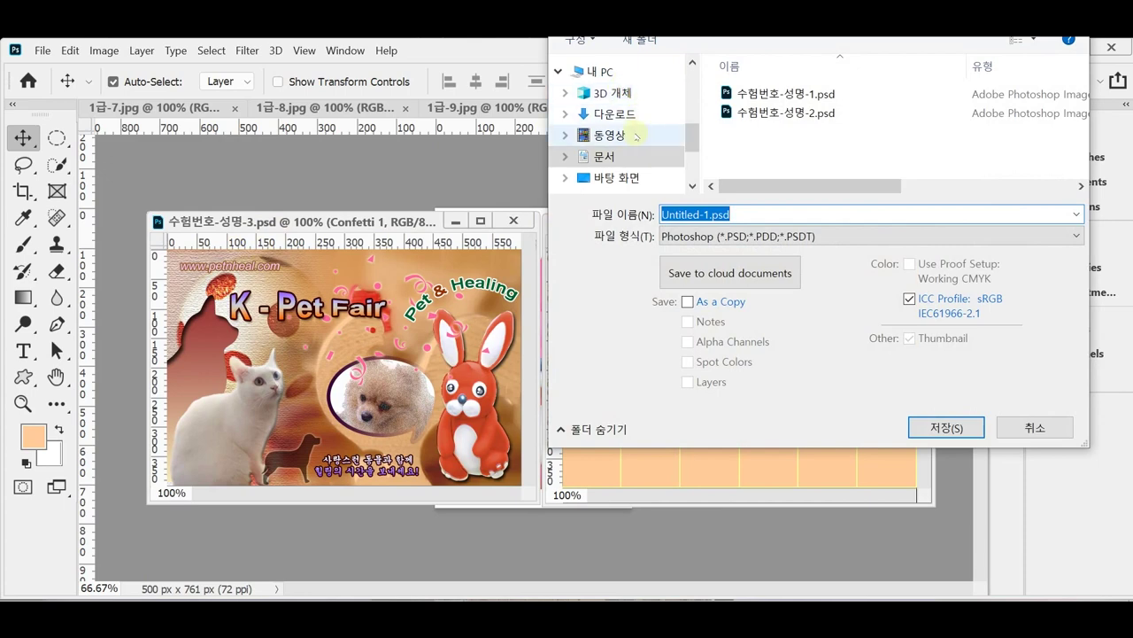
pyautogui.click(627, 178)
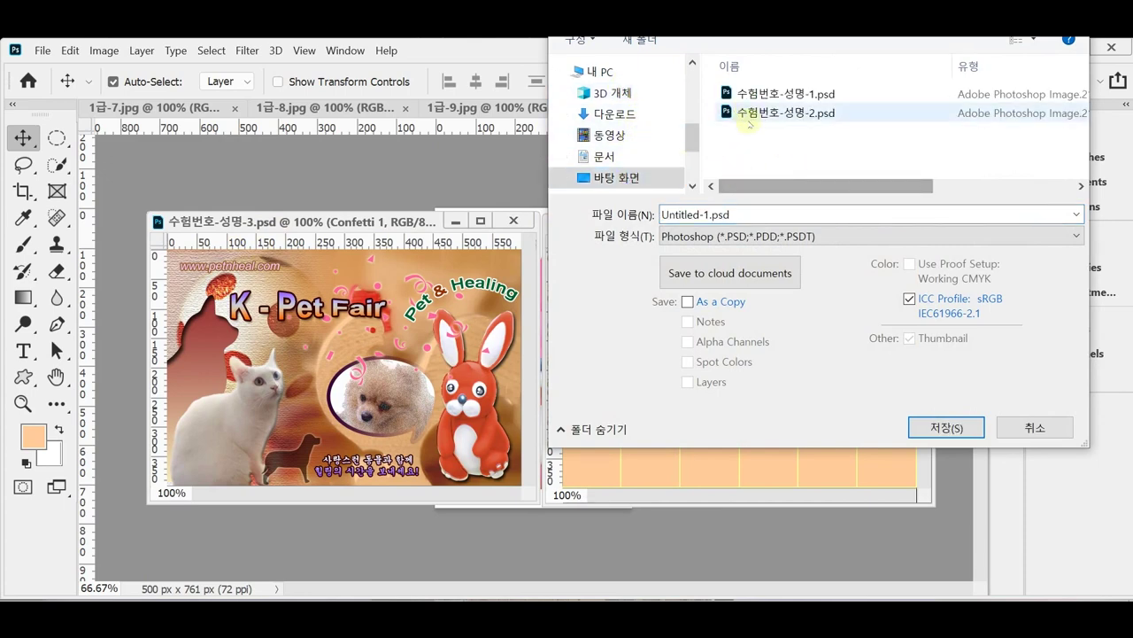
pyautogui.click(743, 113)
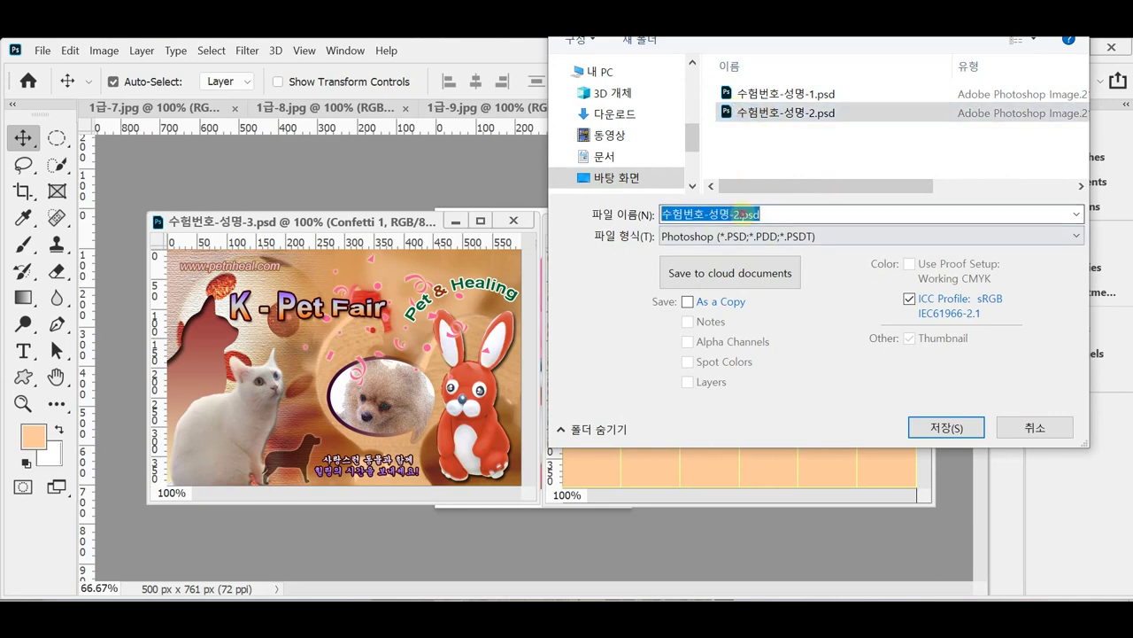
pyautogui.moveTo(733, 214); pyautogui.dragTo(842, 214)
pyautogui.write('3')
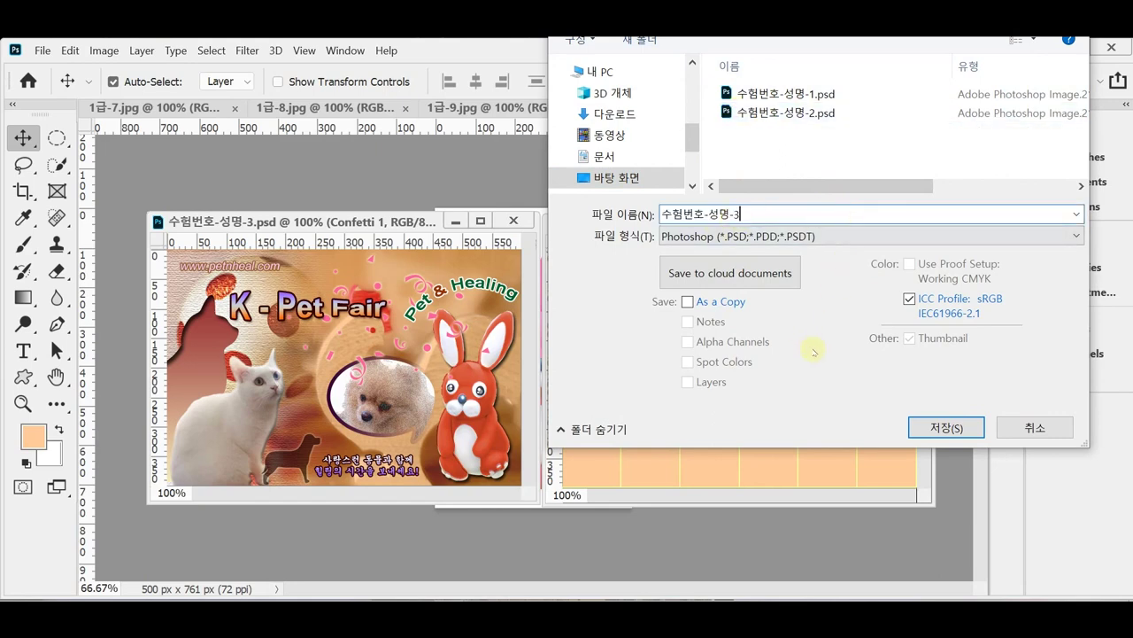
pyautogui.click(946, 429)
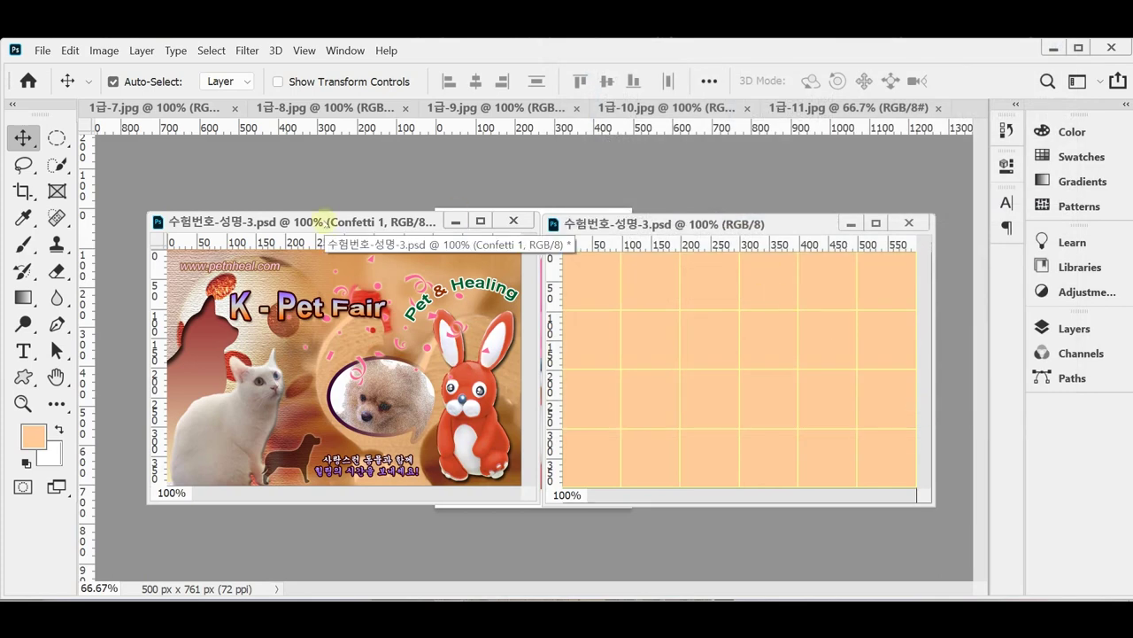
pyautogui.moveTo(237, 251); pyautogui.dragTo(255, 224)
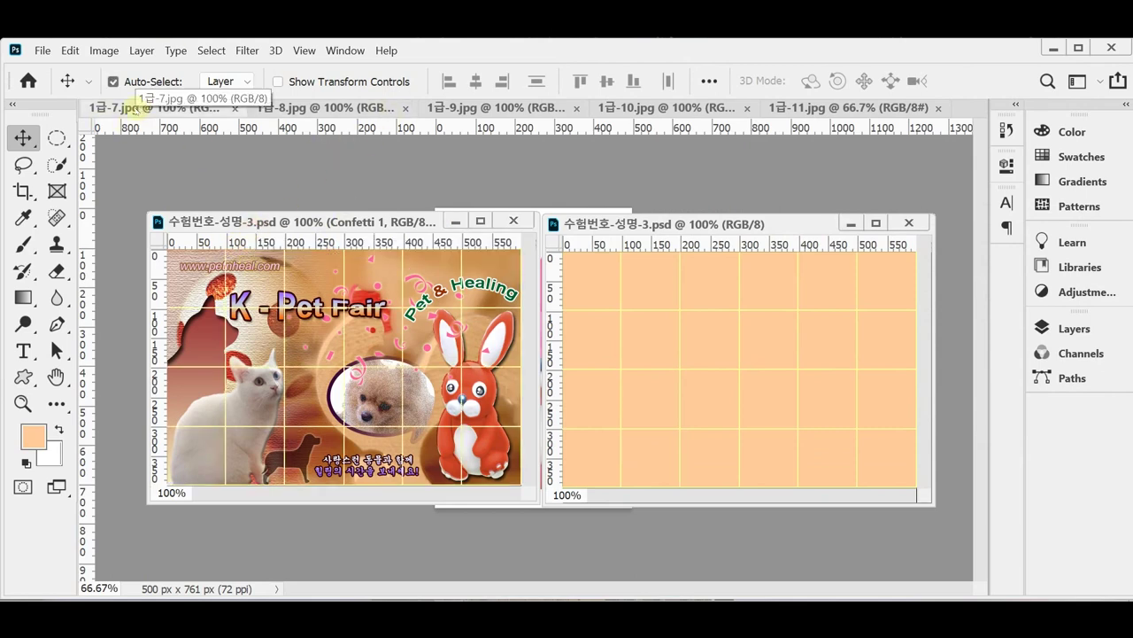
# - Copy the whole 1급-7.jpg image, close it, and paste it into the new 수험번호-성명-3.psd document
pyautogui.moveTo(133, 104); pyautogui.dragTo(295, 165)
pyautogui.hotkey('ctrl', 'a')
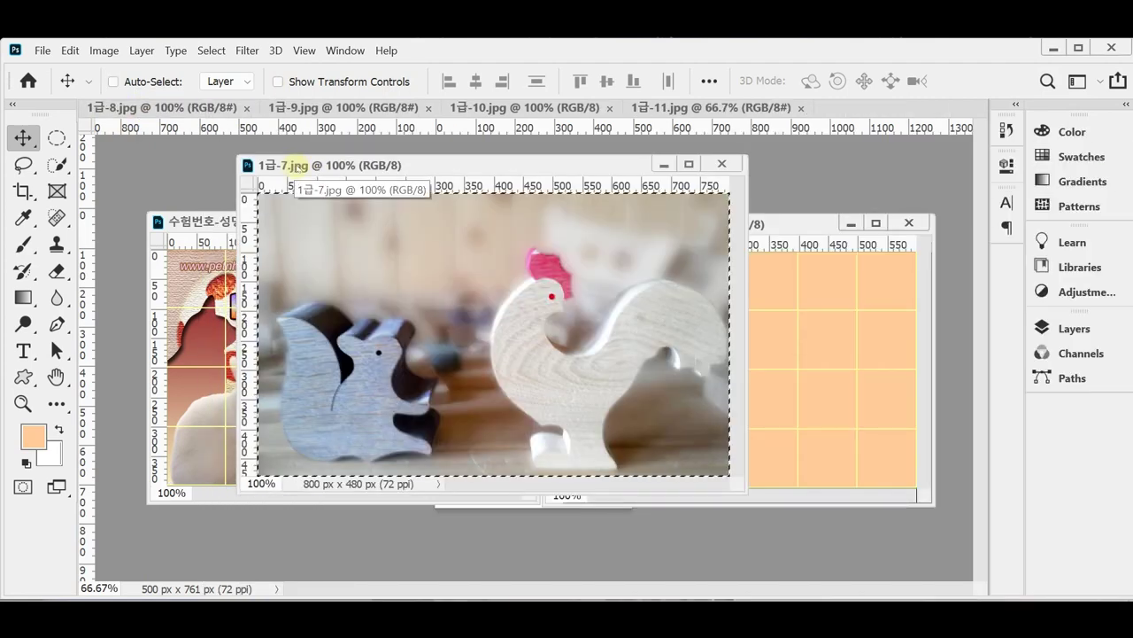
pyautogui.hotkey('ctrl', 'w')
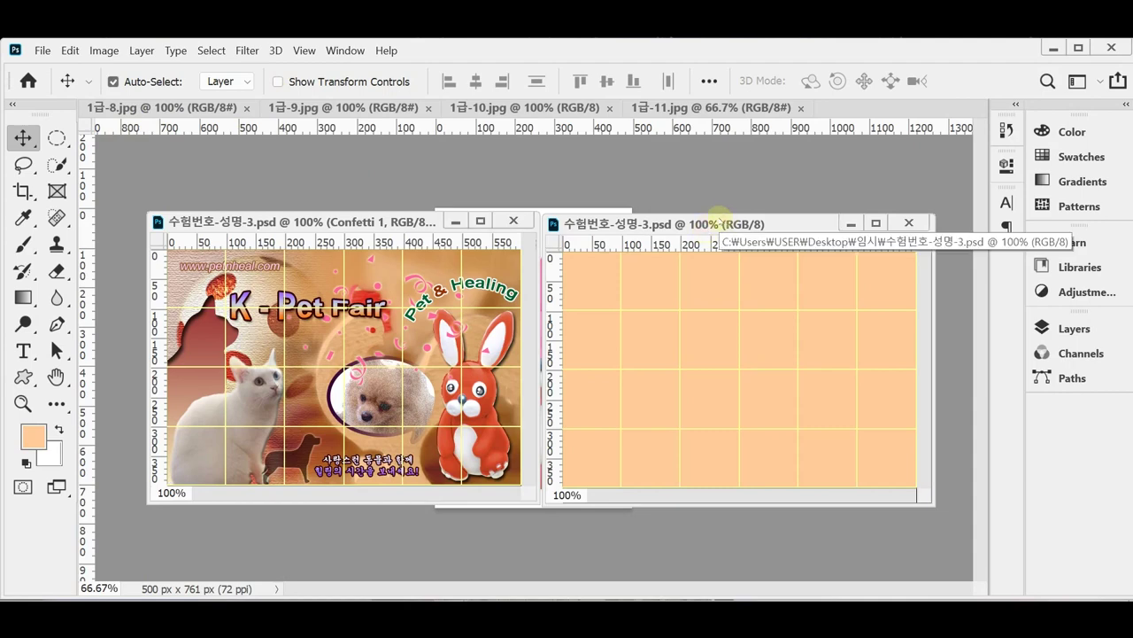
pyautogui.hotkey('ctrl', 'v')
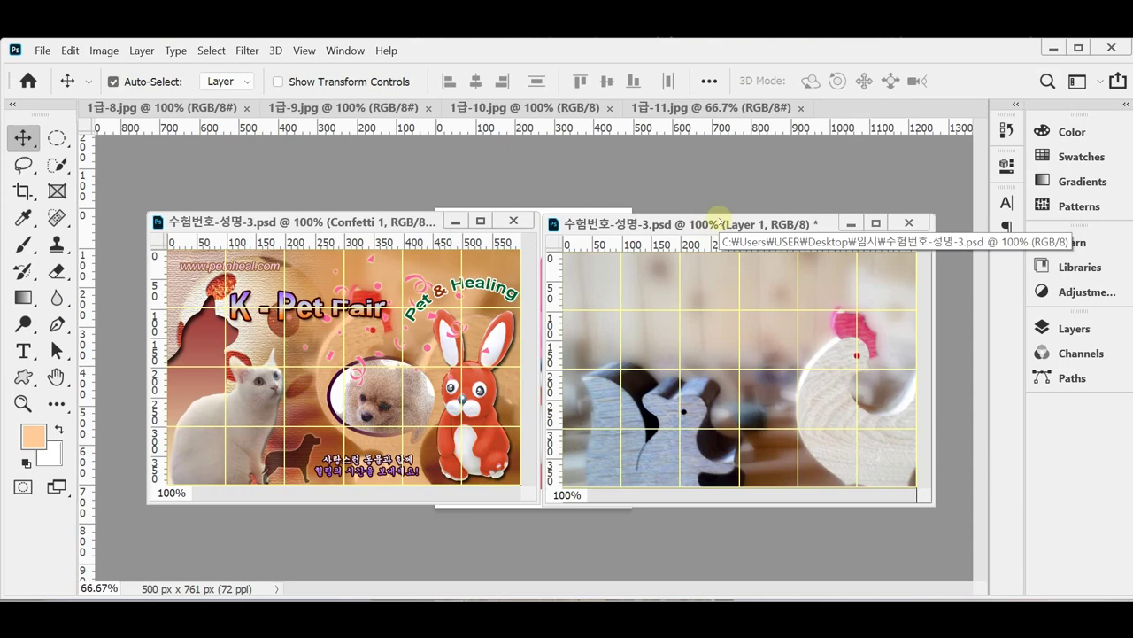
# - Scale the pasted wooden-animals photo proportionally to 93% and move it to about X 252 px, Y 183 px to match the reference
pyautogui.hotkey('ctrl', 't')
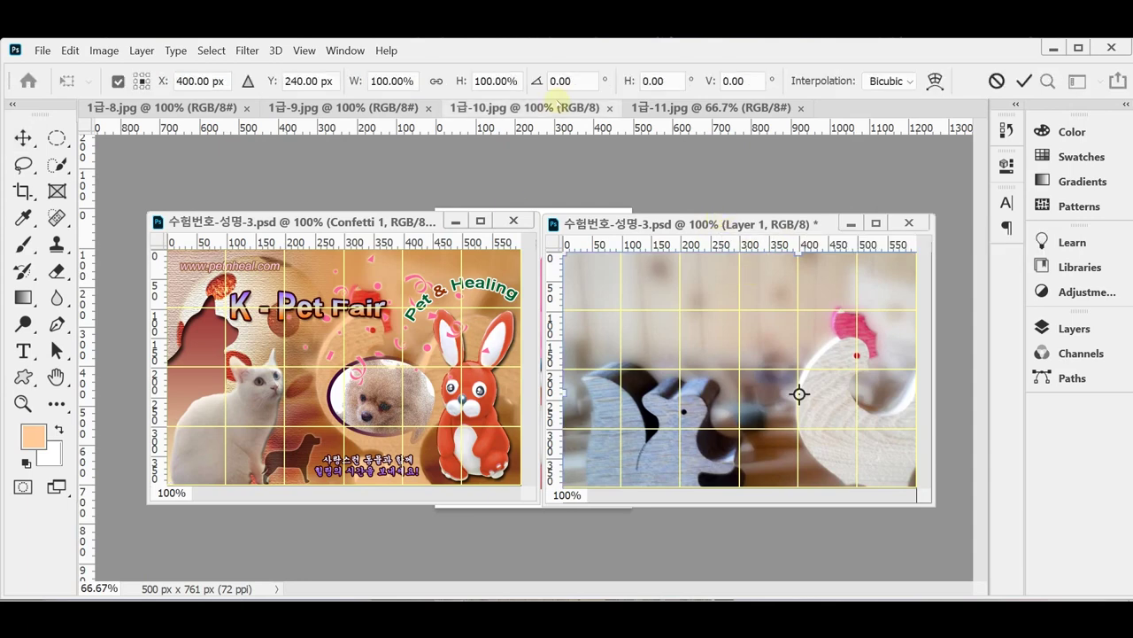
pyautogui.click(435, 81)
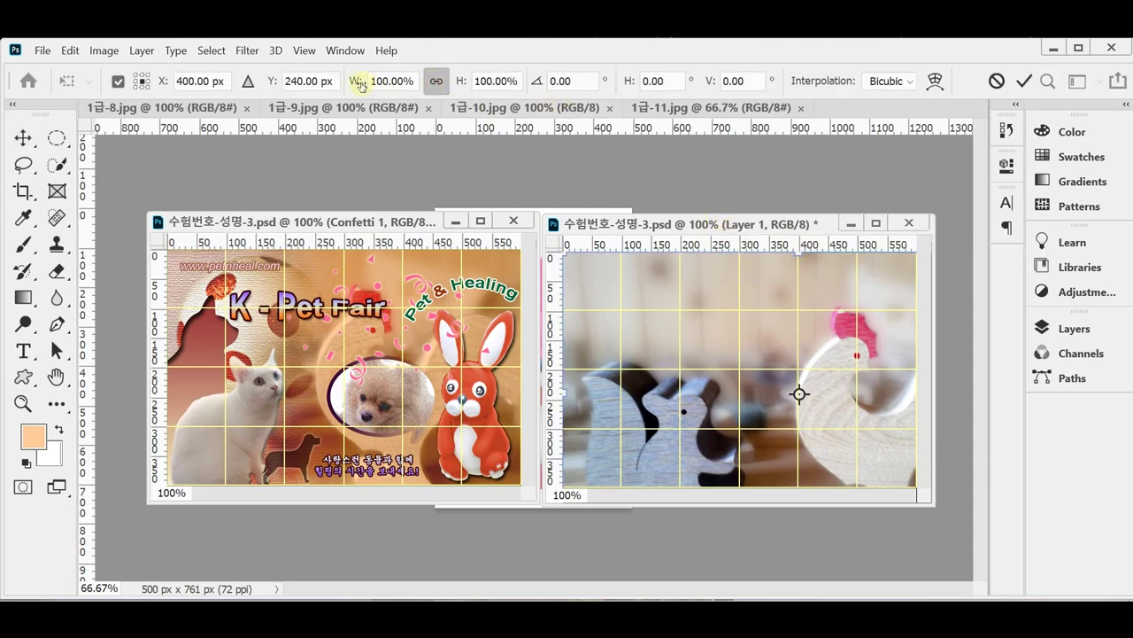
pyautogui.moveTo(360, 84); pyautogui.dragTo(355, 84)
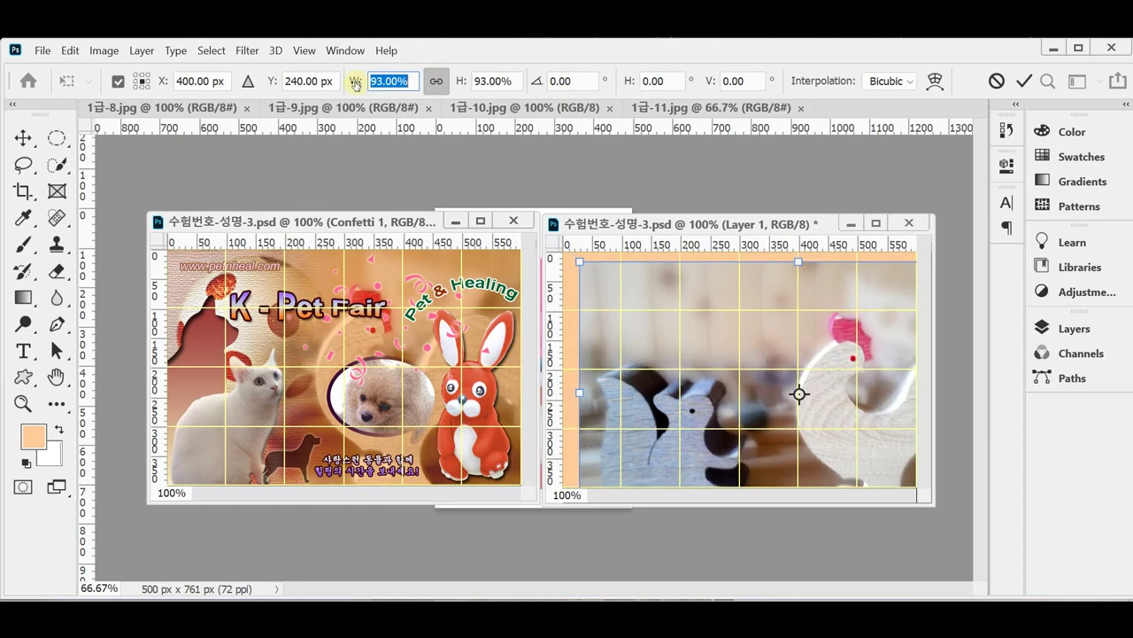
pyautogui.moveTo(749, 354); pyautogui.dragTo(692, 338)
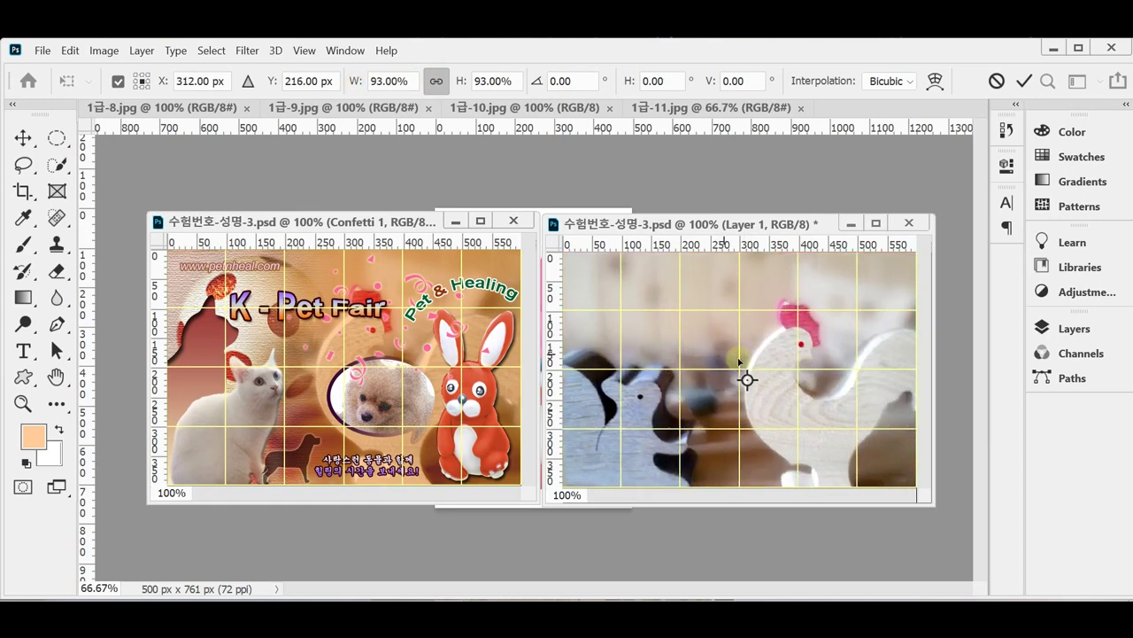
pyautogui.moveTo(783, 402); pyautogui.dragTo(741, 378)
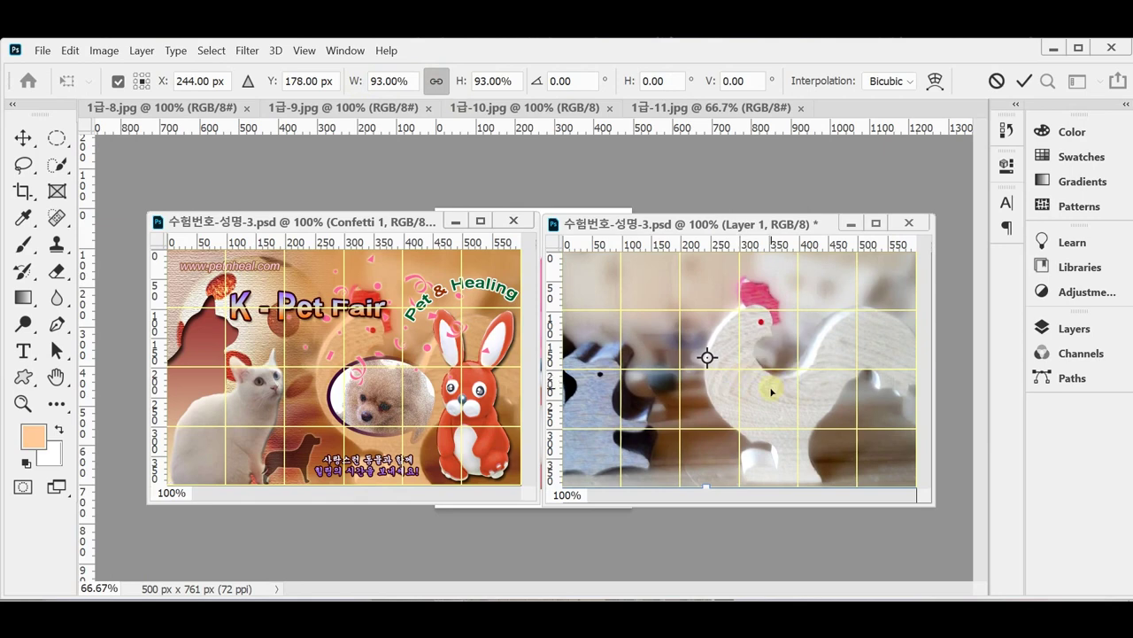
pyautogui.press('Down')
pyautogui.press('Down')
pyautogui.press('Down')
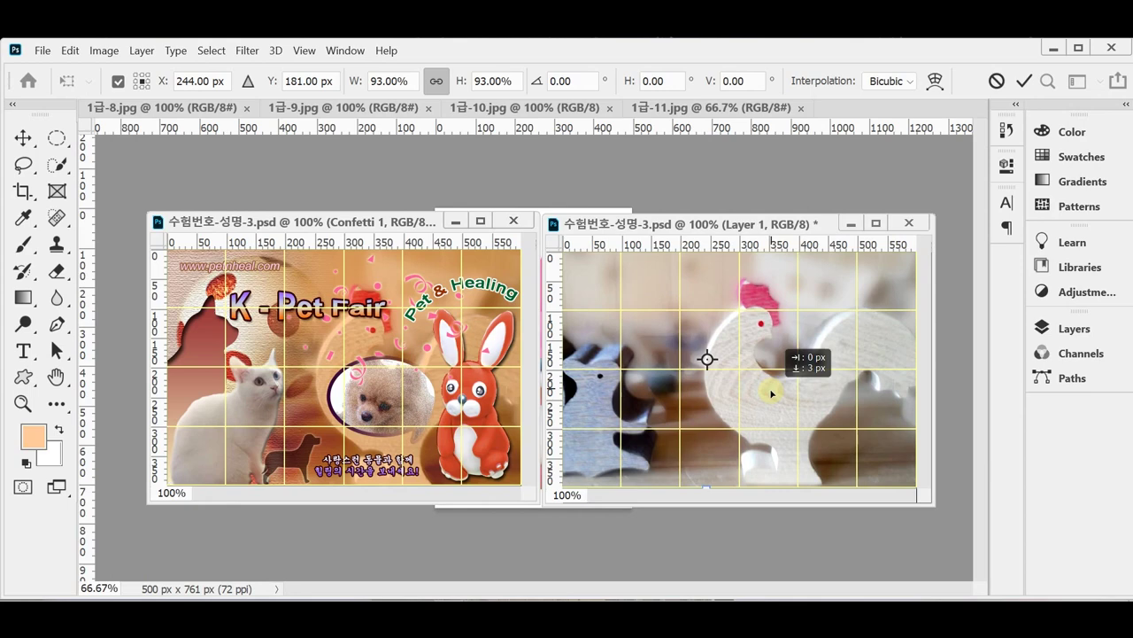
pyautogui.press('Left')
pyautogui.press('Left')
pyautogui.press('Up')
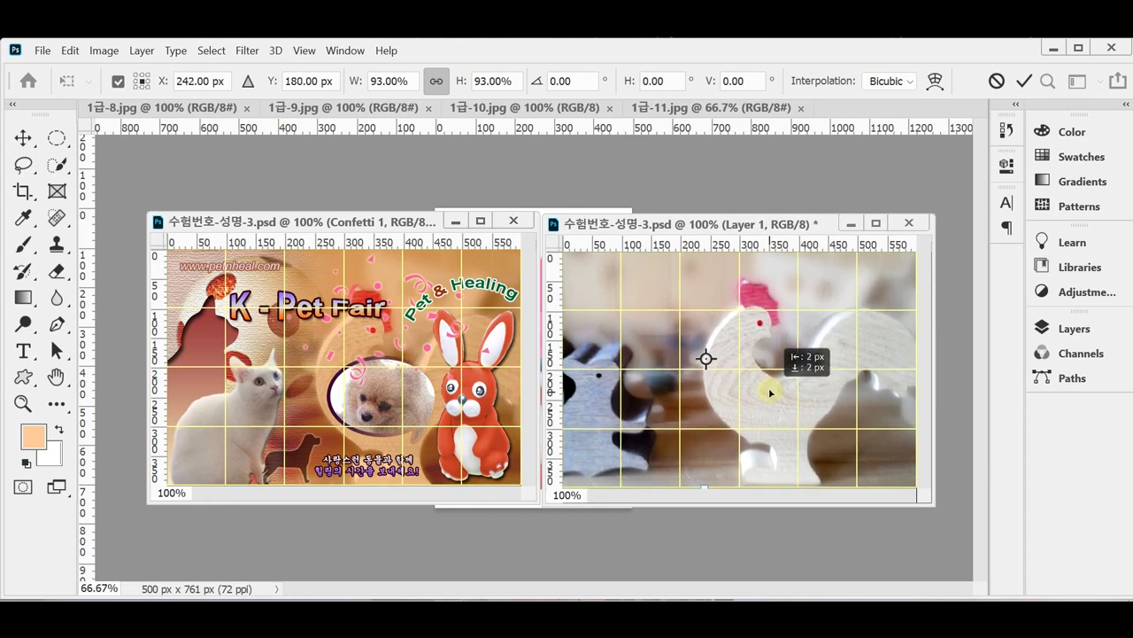
pyautogui.moveTo(771, 393); pyautogui.dragTo(776, 395)
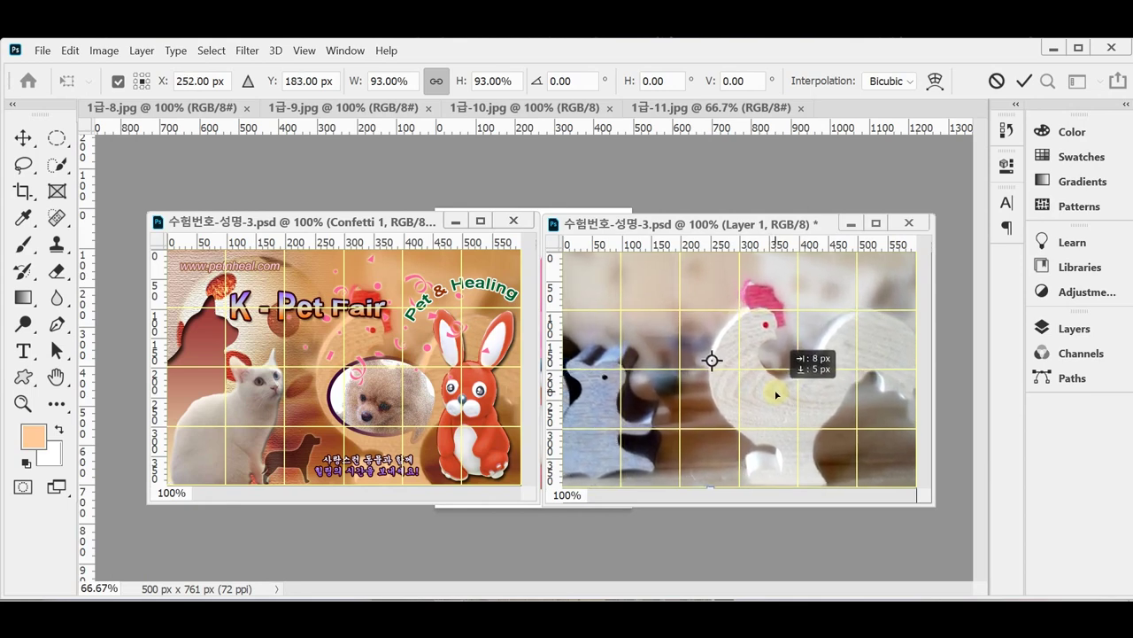
pyautogui.press('Escape')
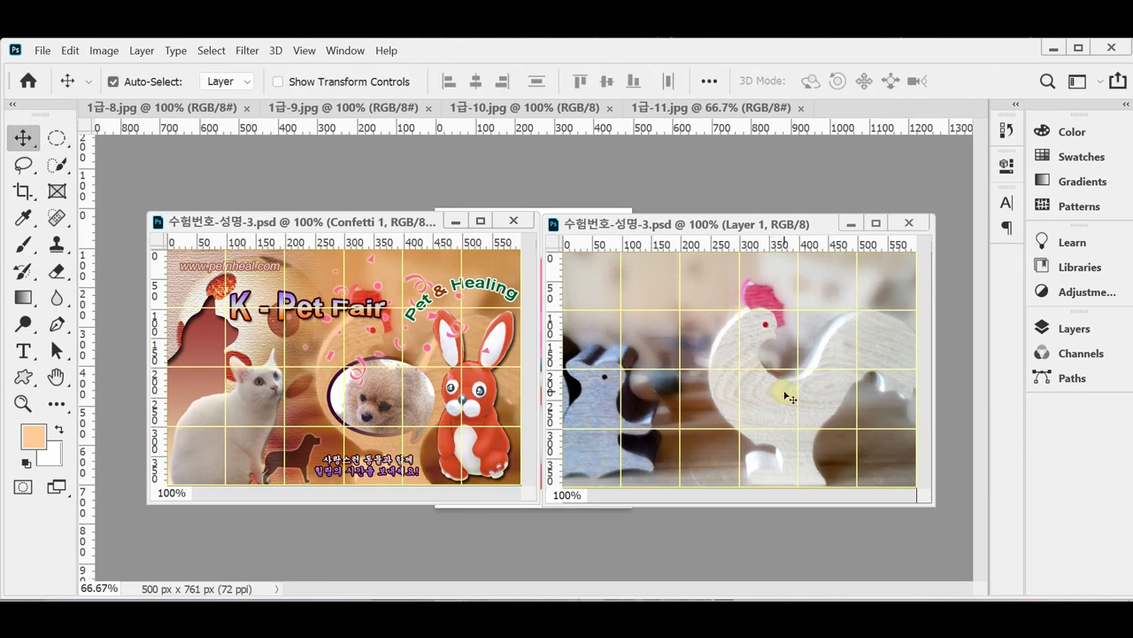
# - Set Layer 1's blending mode to Linear Burn at 80% opacity and save the document
pyautogui.click(1072, 327)
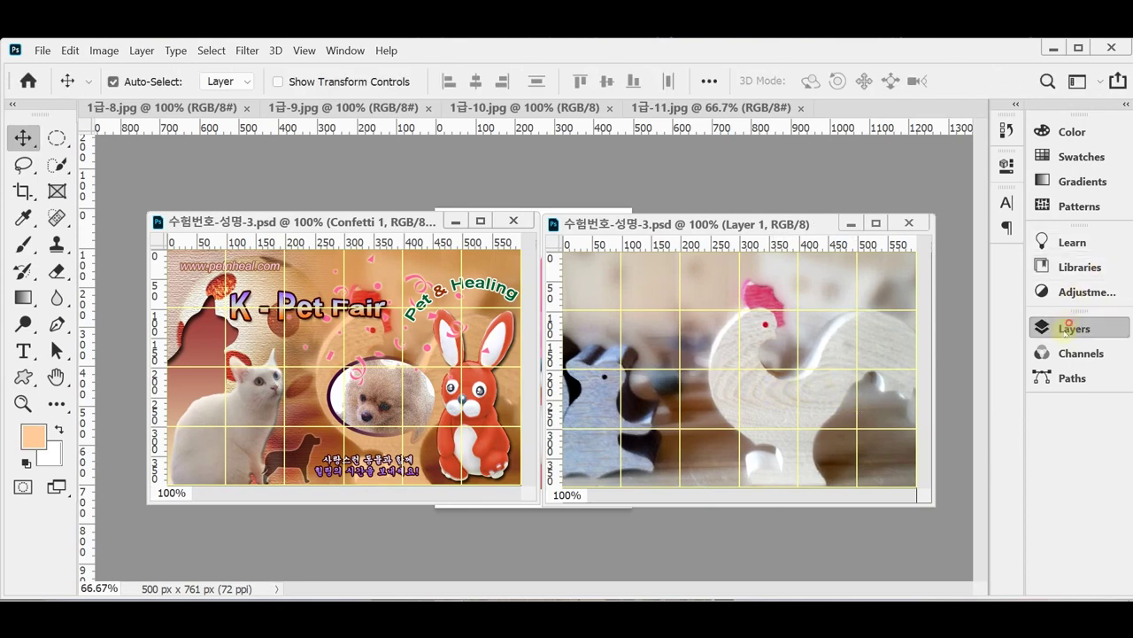
pyautogui.click(906, 367)
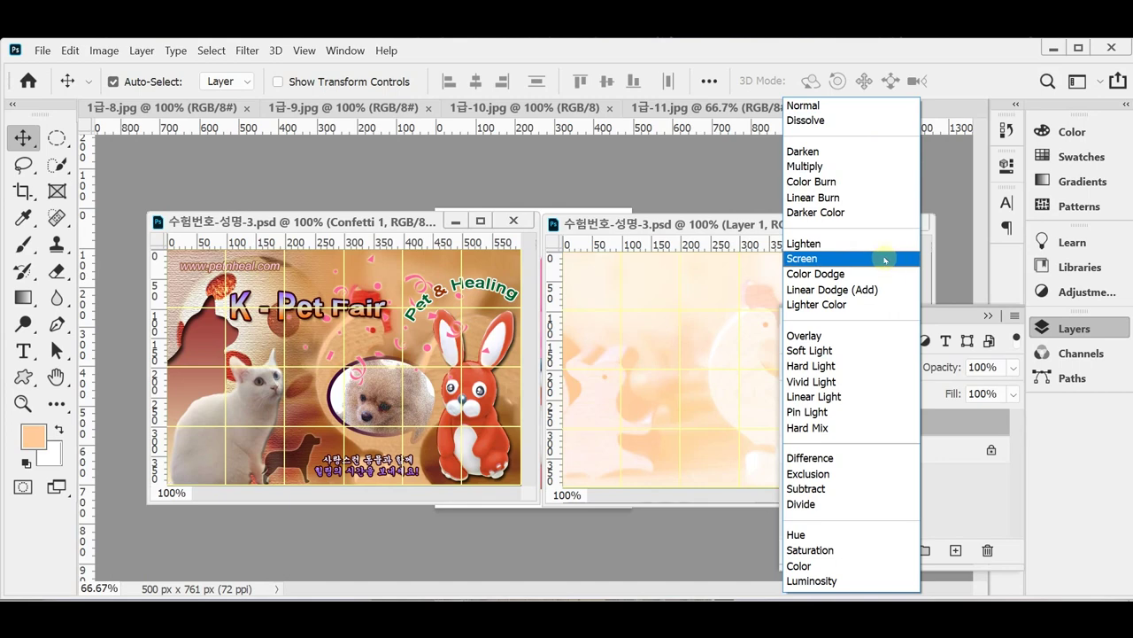
pyautogui.click(851, 199)
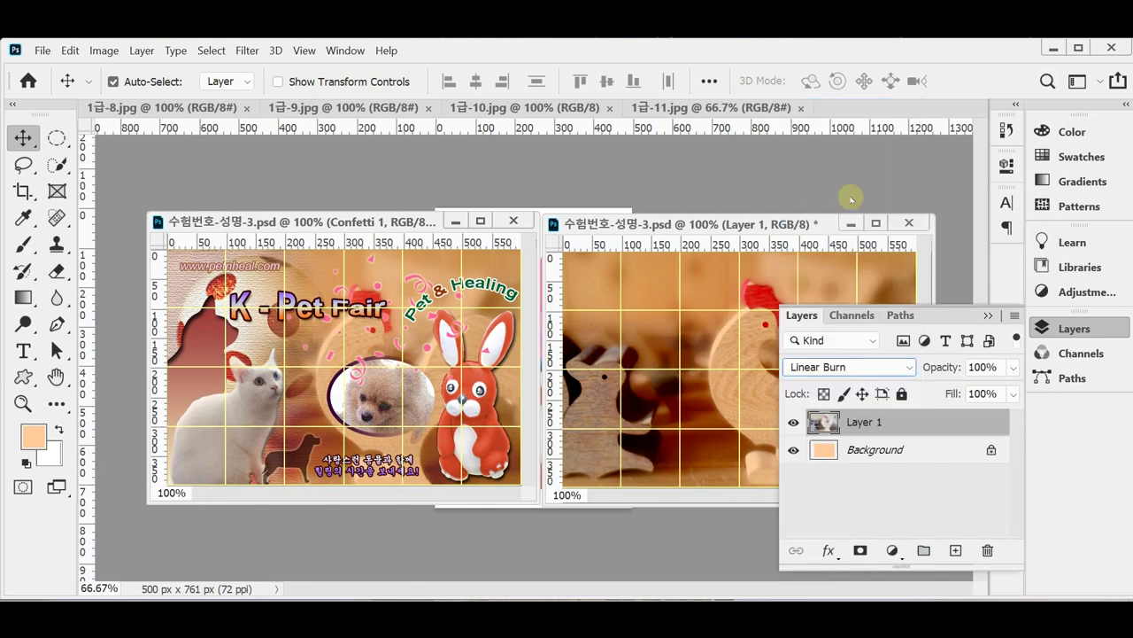
pyautogui.click(933, 368)
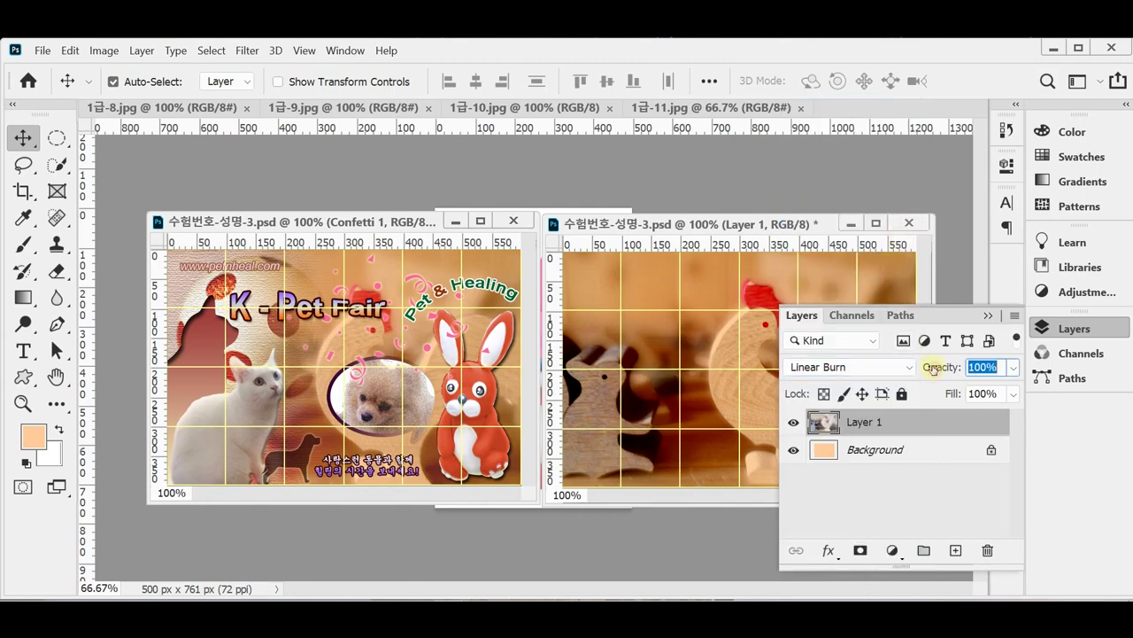
pyautogui.write('80')
pyautogui.press('Return')
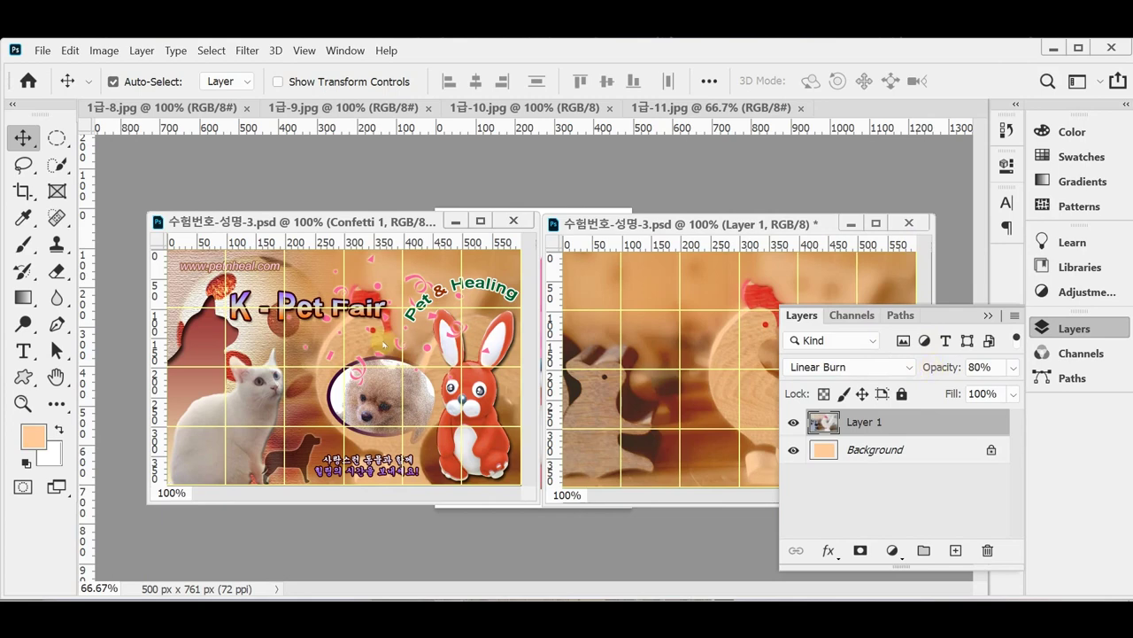
pyautogui.press('ctrl')
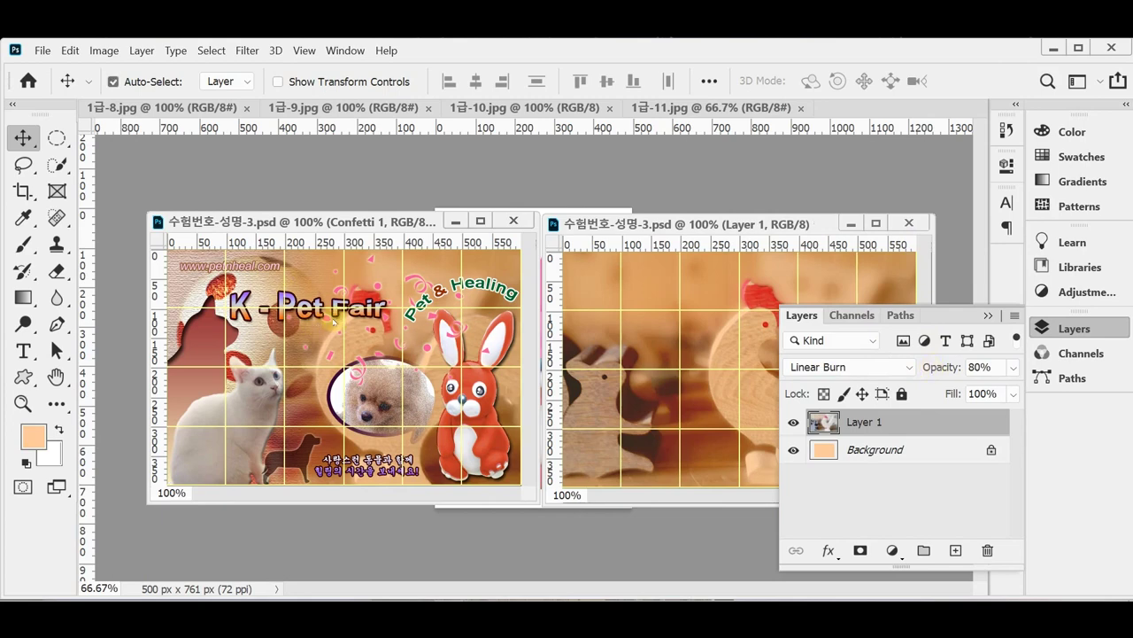
# - Copy the whole 1급-8.jpg image, close it, and paste it above the wooden-animals layer in the new document
pyautogui.click(160, 106)
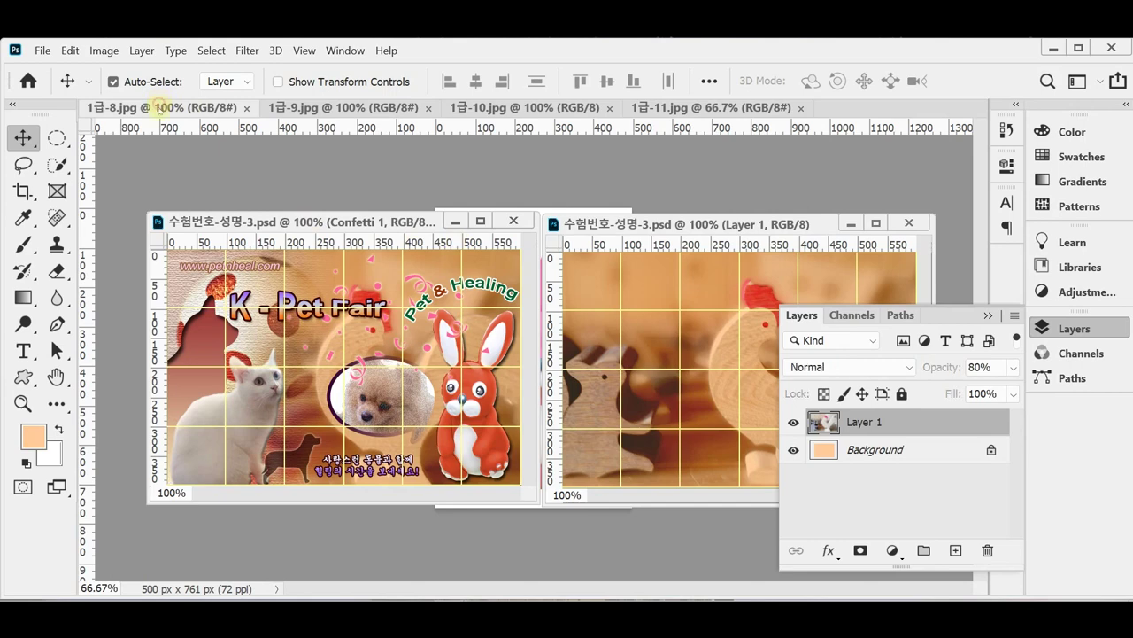
pyautogui.moveTo(160, 106); pyautogui.dragTo(266, 213)
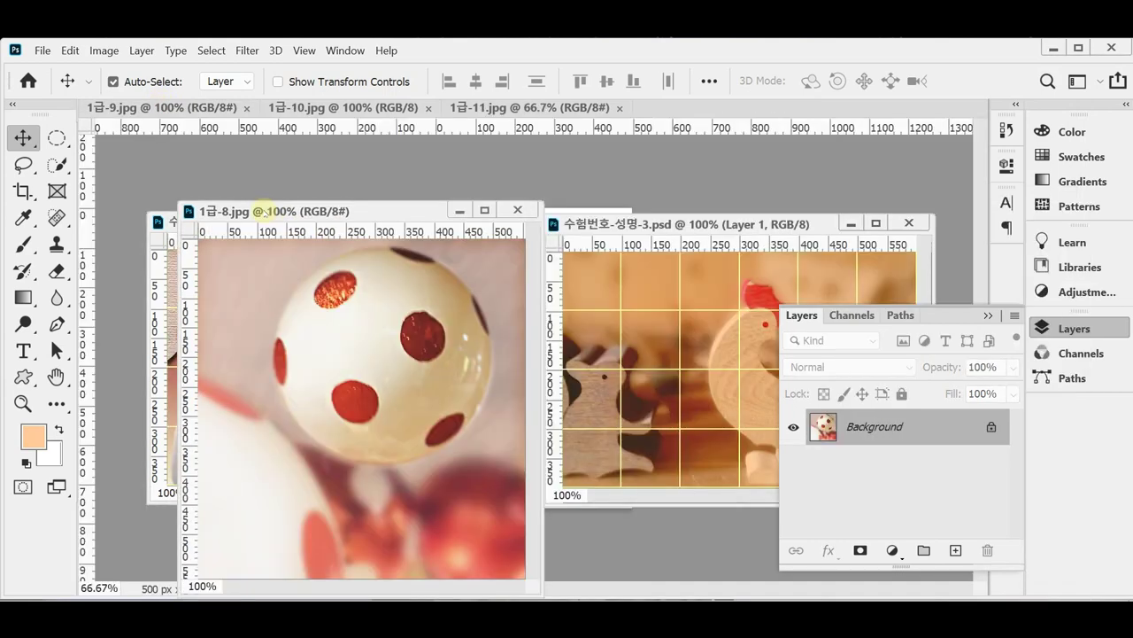
pyautogui.hotkey('ctrl', 'a')
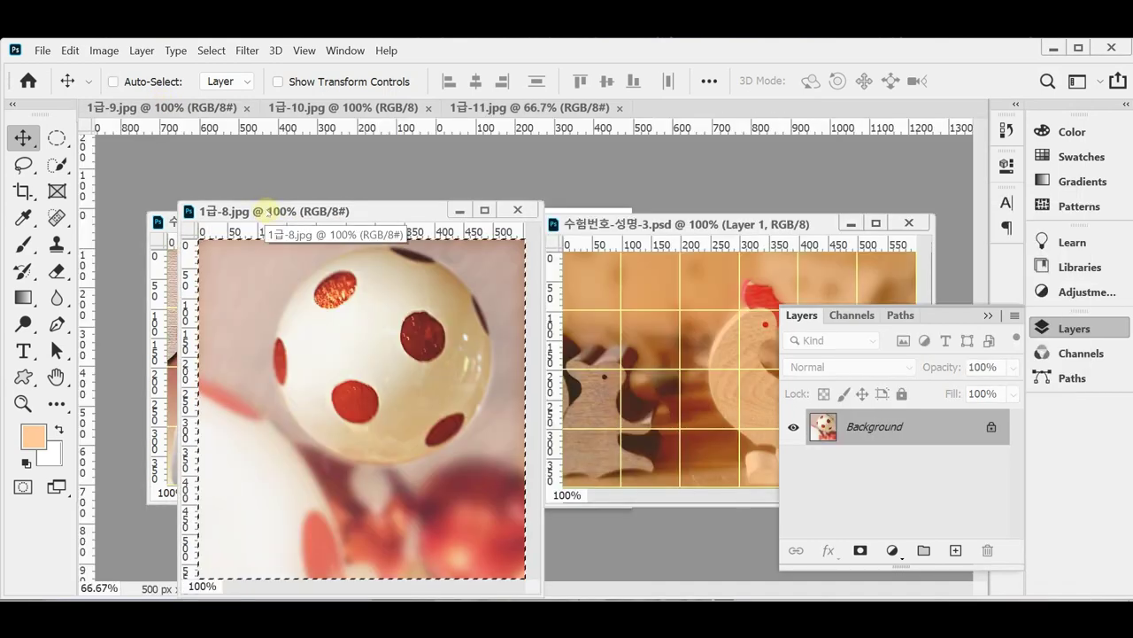
pyautogui.click(513, 213)
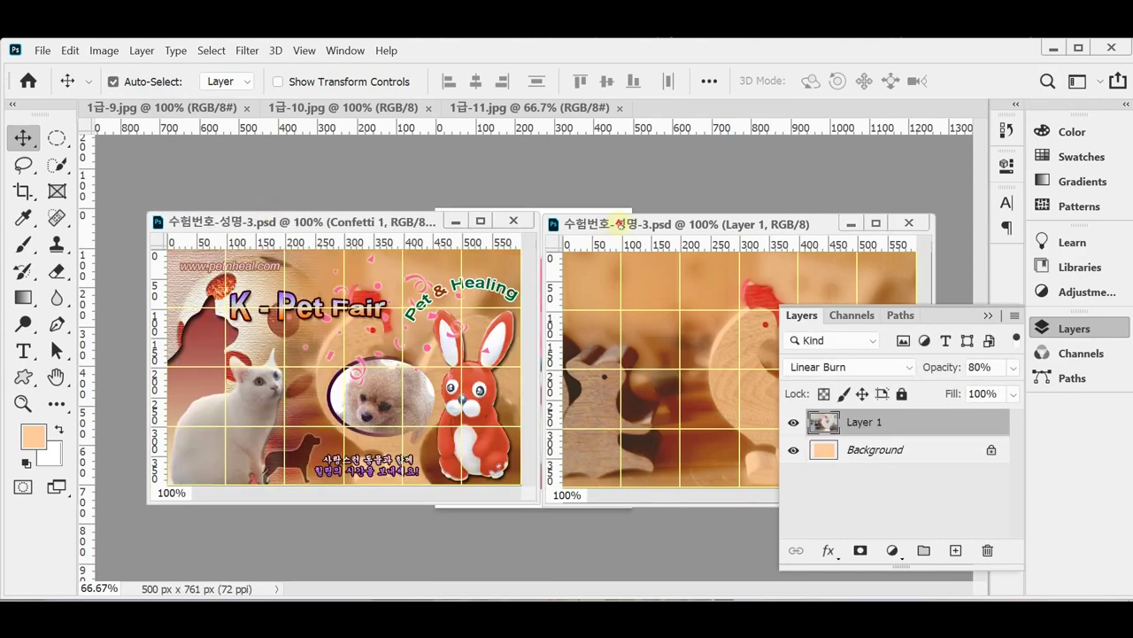
pyautogui.click(1075, 328)
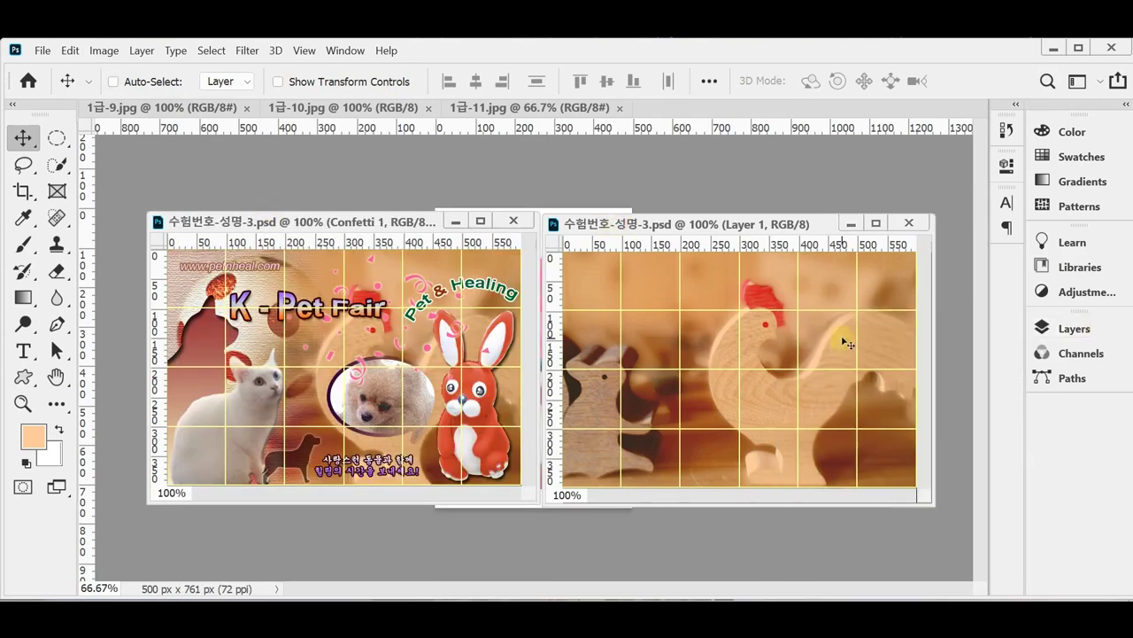
pyautogui.hotkey('ctrl', 'v')
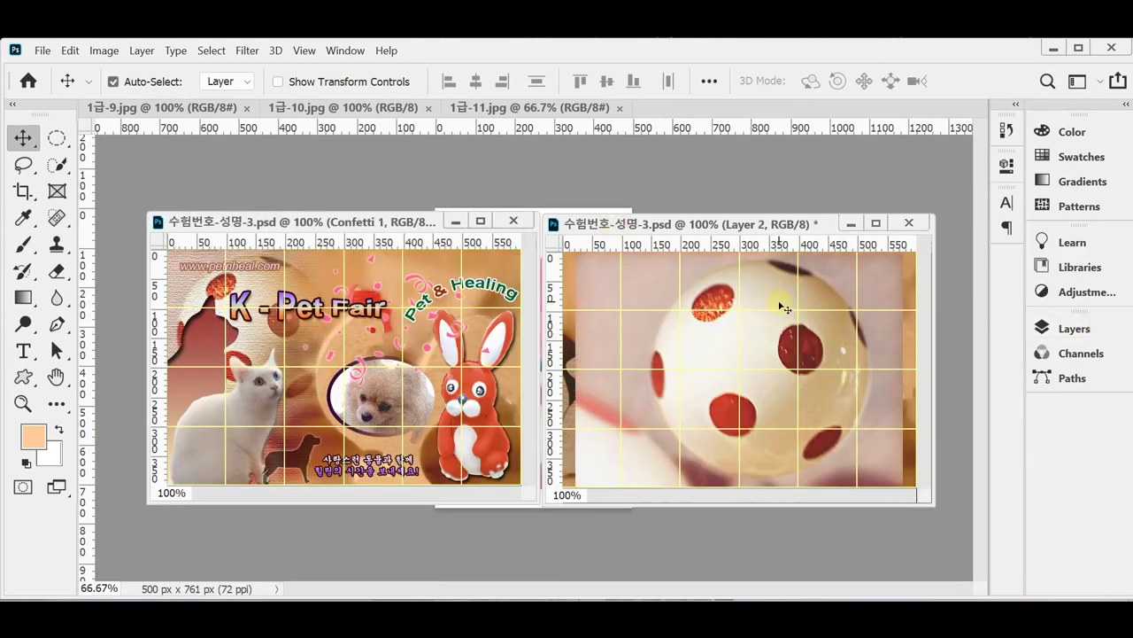
# - Scale the pasted spotted-ball photo proportionally to 71.5%
pyautogui.hotkey('ctrl', 't')
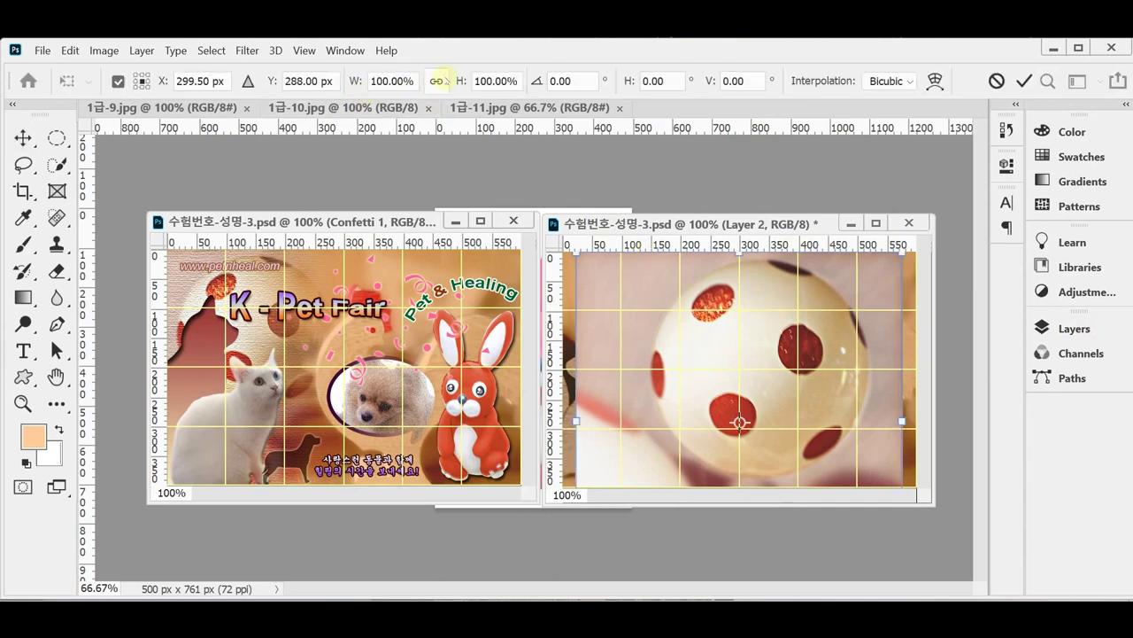
pyautogui.click(436, 81)
pyautogui.moveTo(355, 82); pyautogui.dragTo(329, 81)
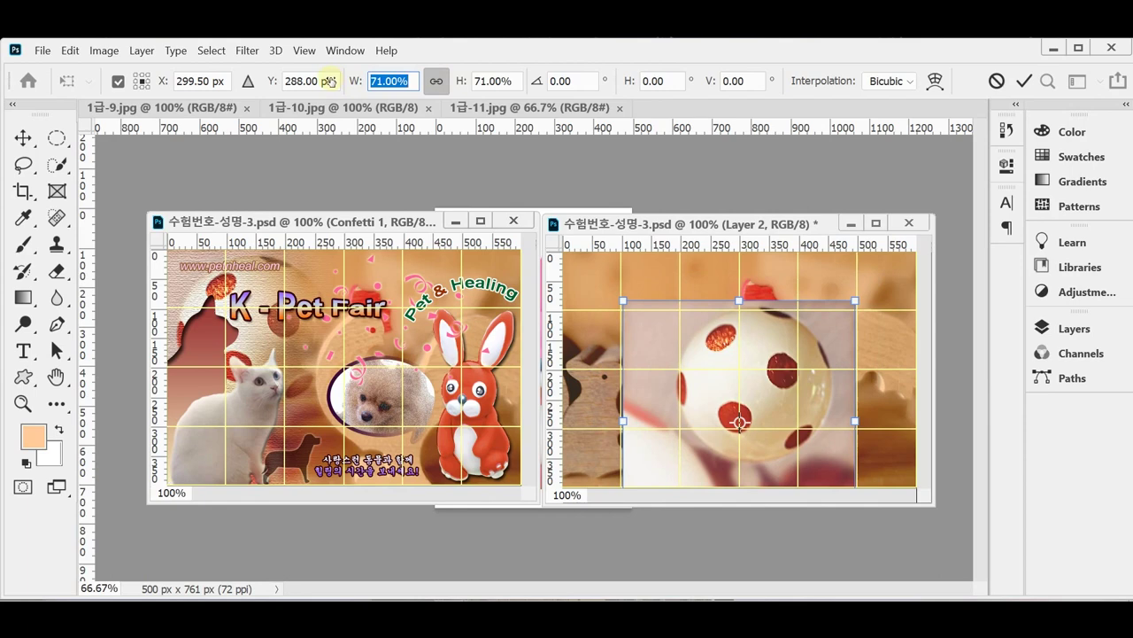
pyautogui.moveTo(330, 81); pyautogui.dragTo(475, 92)
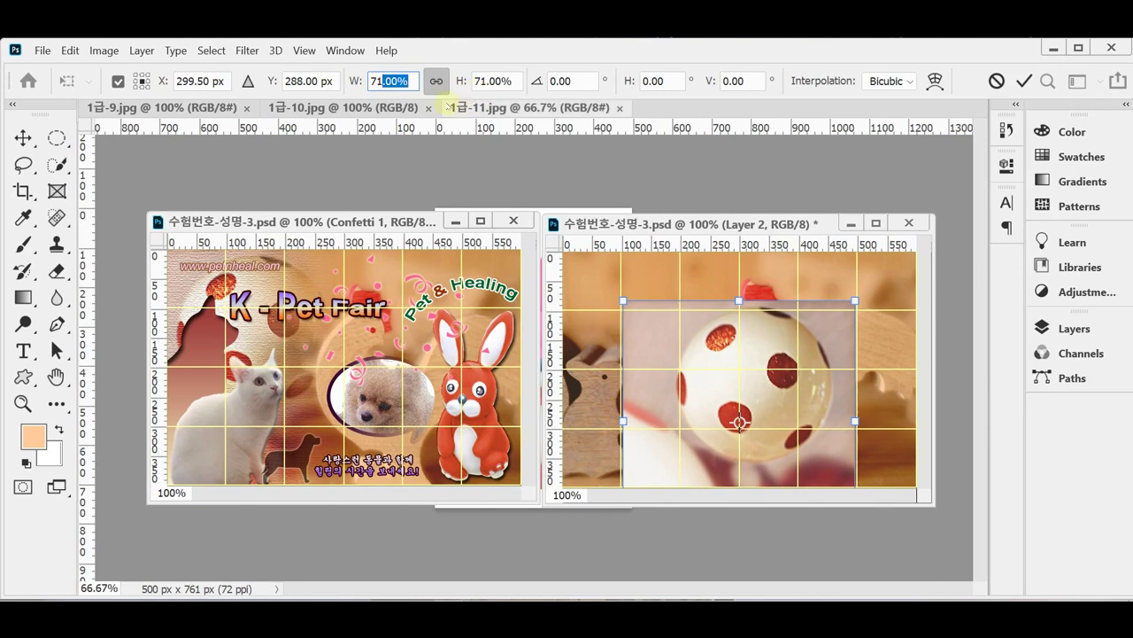
pyautogui.write('.5')
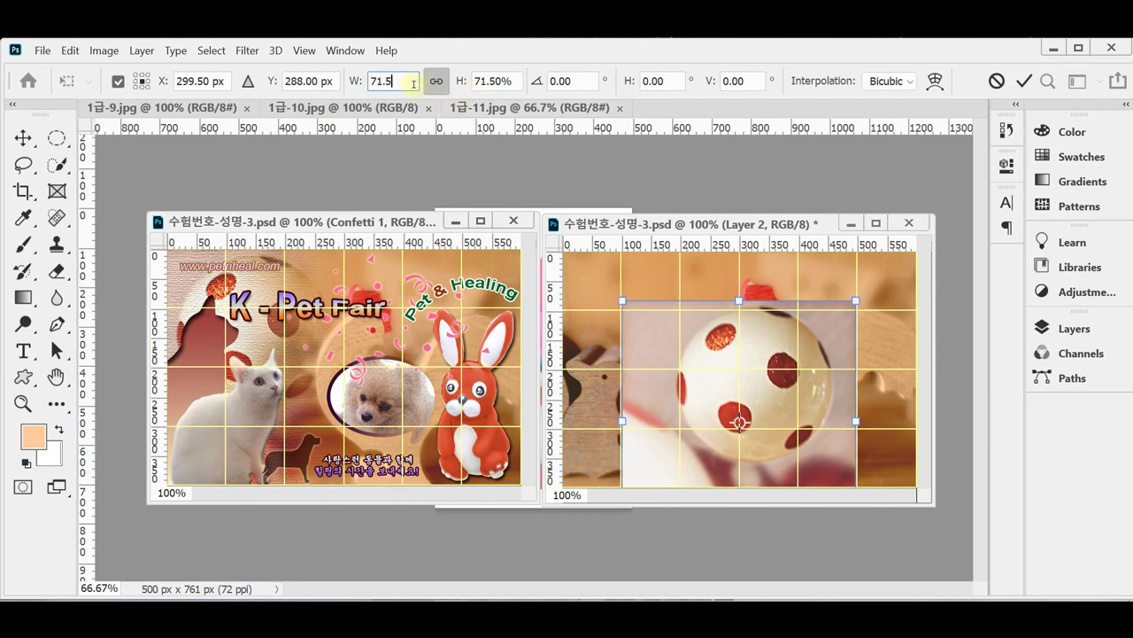
pyautogui.press('Return')
# - Move the spotted-ball photo to about X 124.5 px, Y 207 px to match the reference, apply the transform and save the document
pyautogui.moveTo(707, 386); pyautogui.dragTo(631, 321)
pyautogui.moveTo(720, 388); pyautogui.dragTo(681, 404)
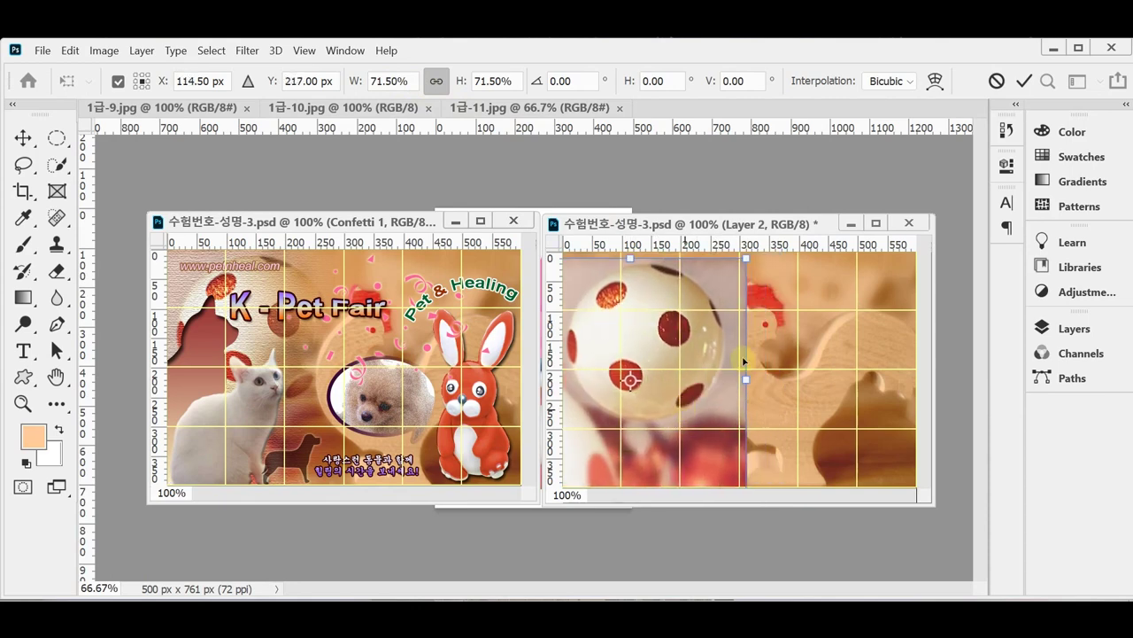
pyautogui.moveTo(743, 362)
pyautogui.mouseDown()
pyautogui.moveTo(721, 345)
pyautogui.moveTo(728, 356)
pyautogui.mouseUp()
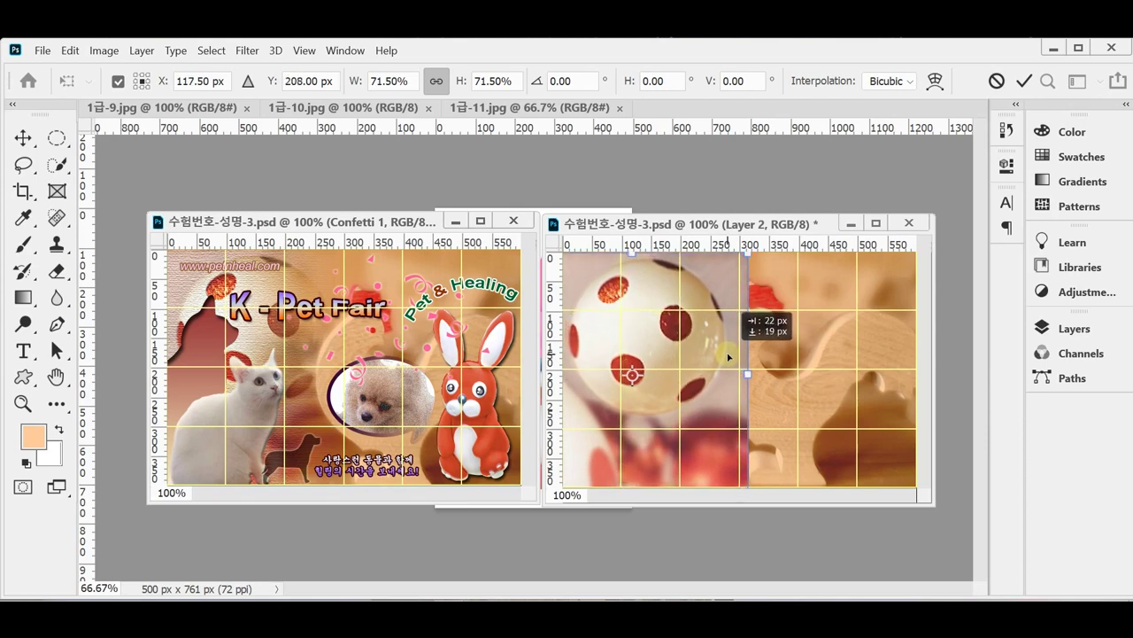
pyautogui.moveTo(728, 357); pyautogui.dragTo(725, 357)
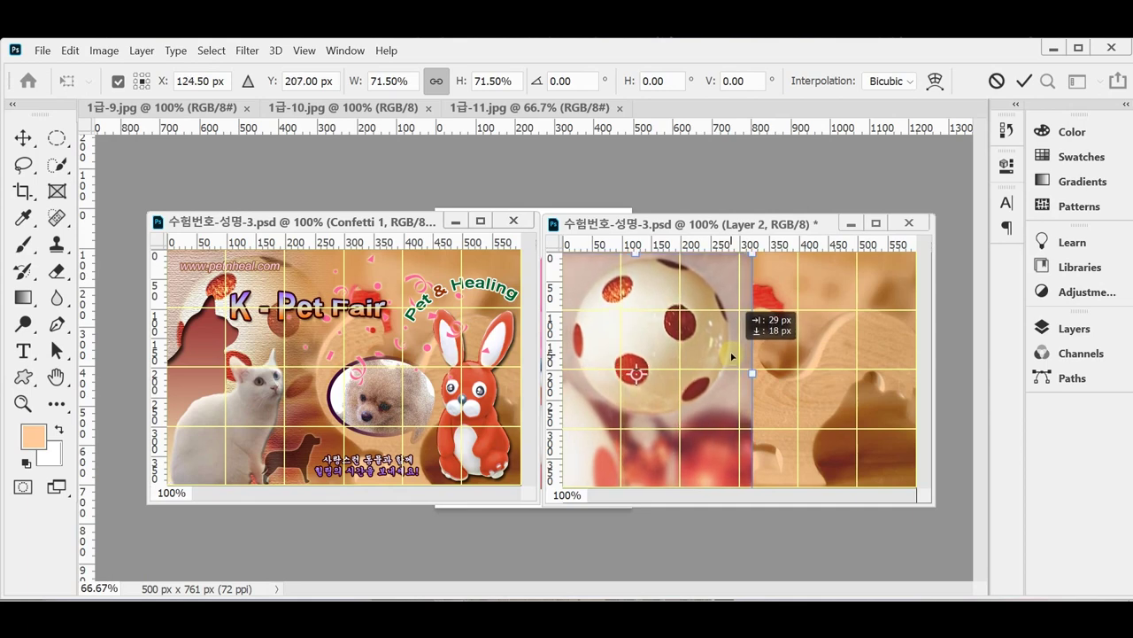
pyautogui.press('Return')
pyautogui.hotkey('ctrl', 's')
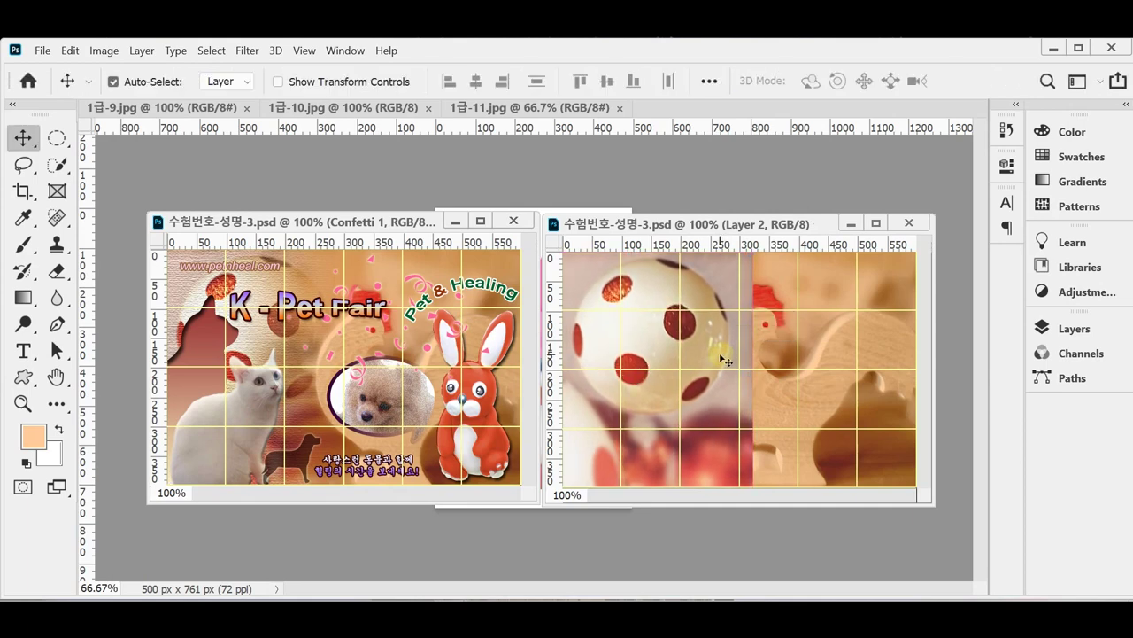
# - Apply the Texturizer filter to Layer 2 with Canvas texture, 100% scaling, relief 4 and light from Top
pyautogui.click(247, 50)
pyautogui.click(281, 113)
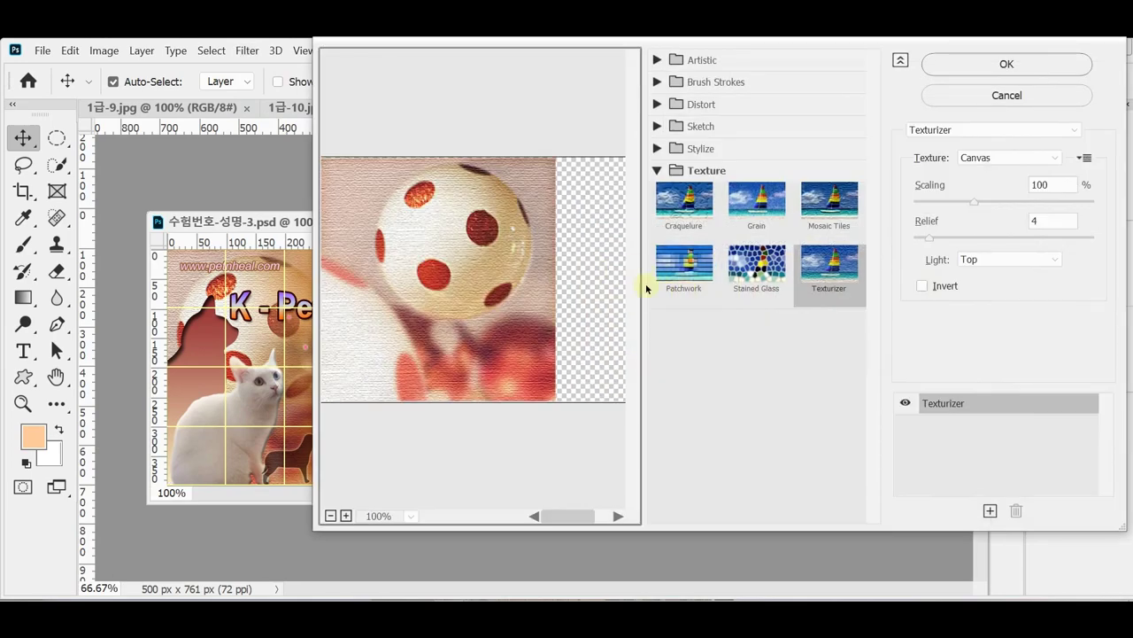
pyautogui.click(829, 270)
pyautogui.click(999, 66)
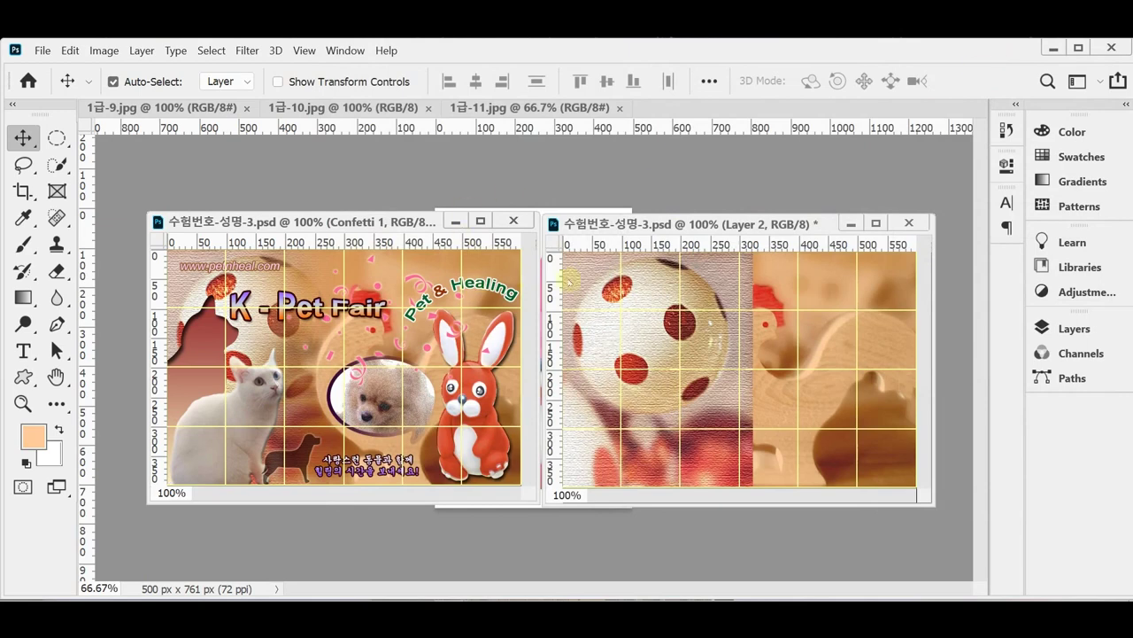
# - Add a layer mask to Layer 2 and fade its right side with a horizontal black-to-white linear gradient from about X 300 to X 100 px
pyautogui.click(1045, 327)
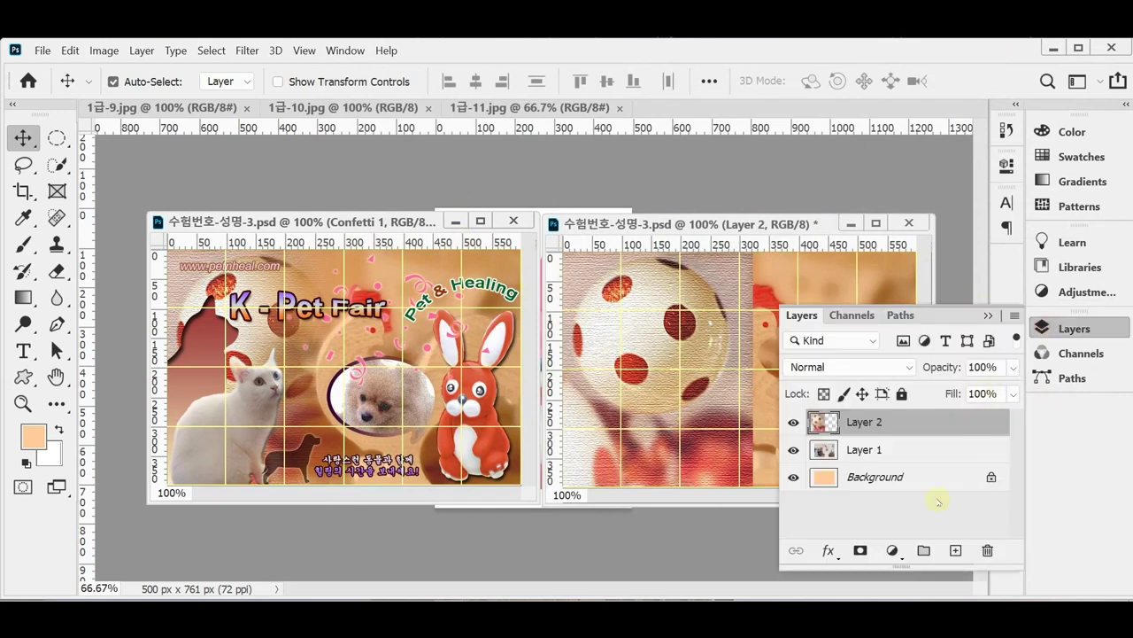
pyautogui.click(860, 553)
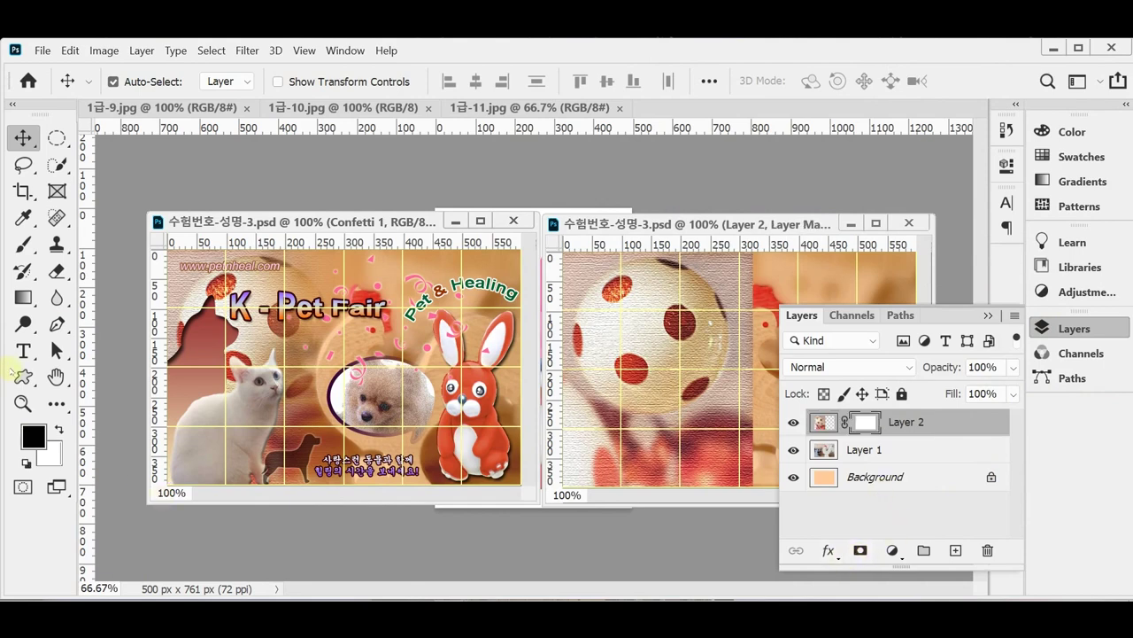
pyautogui.click(23, 297)
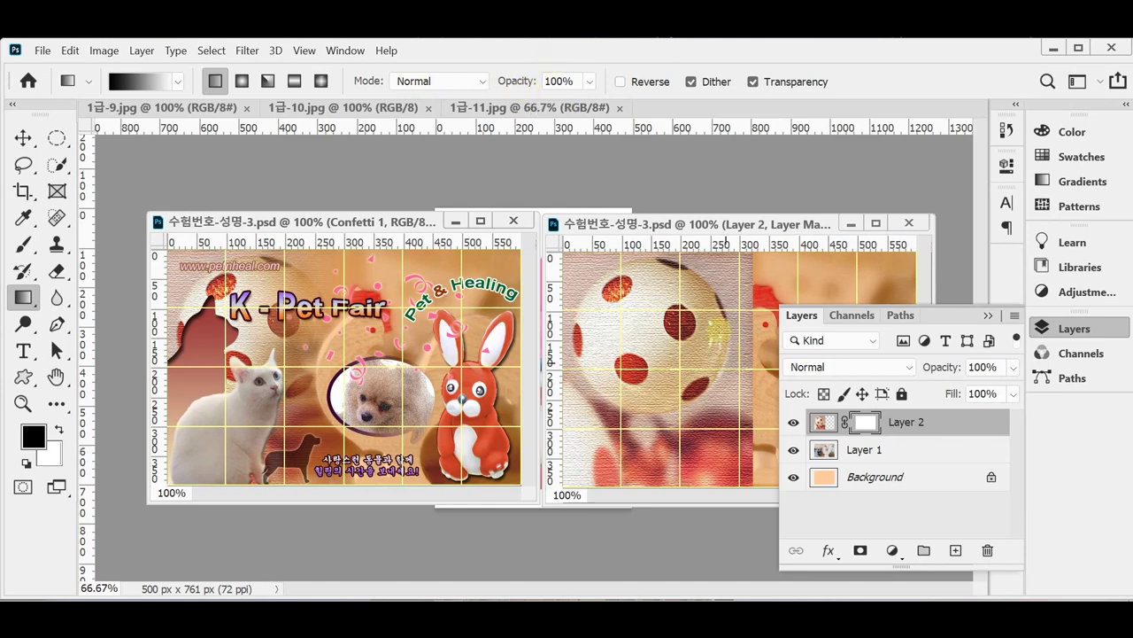
pyautogui.click(1074, 328)
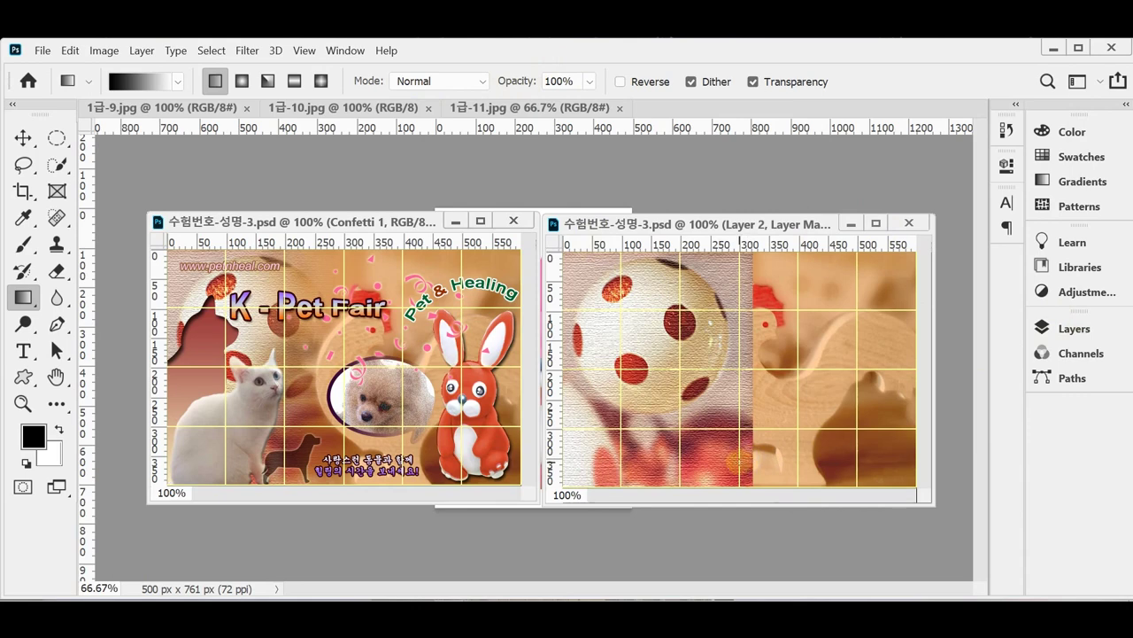
pyautogui.moveTo(738, 460); pyautogui.dragTo(621, 459)
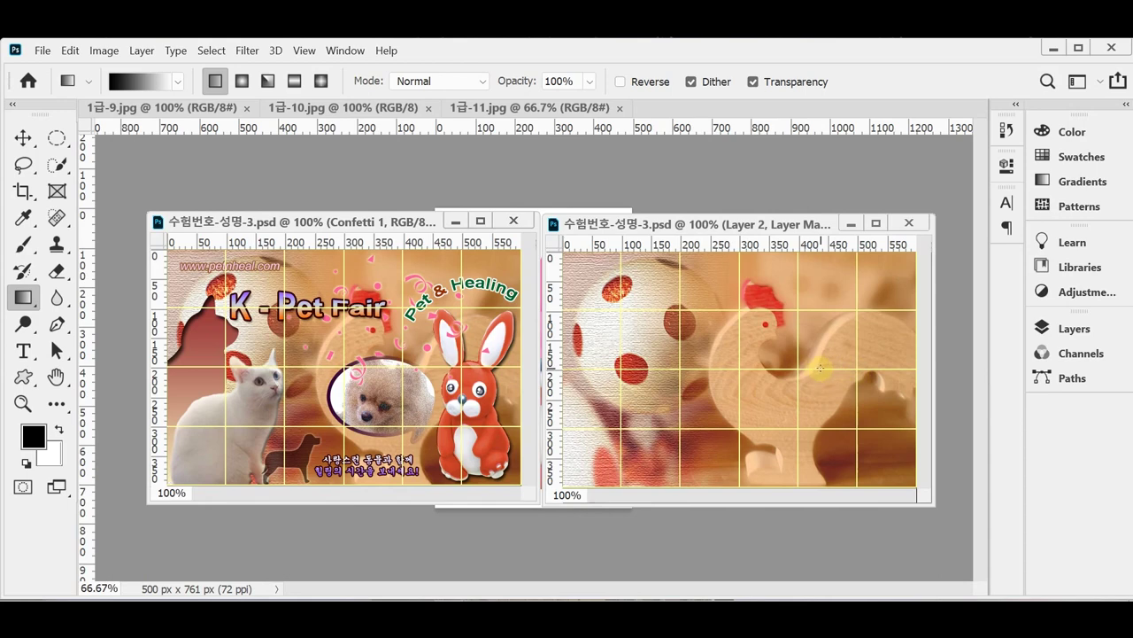
# - Float 1급-9.jpg in its own window, enlarged to 200% with the whole cat in view
pyautogui.moveTo(132, 106); pyautogui.dragTo(337, 204)
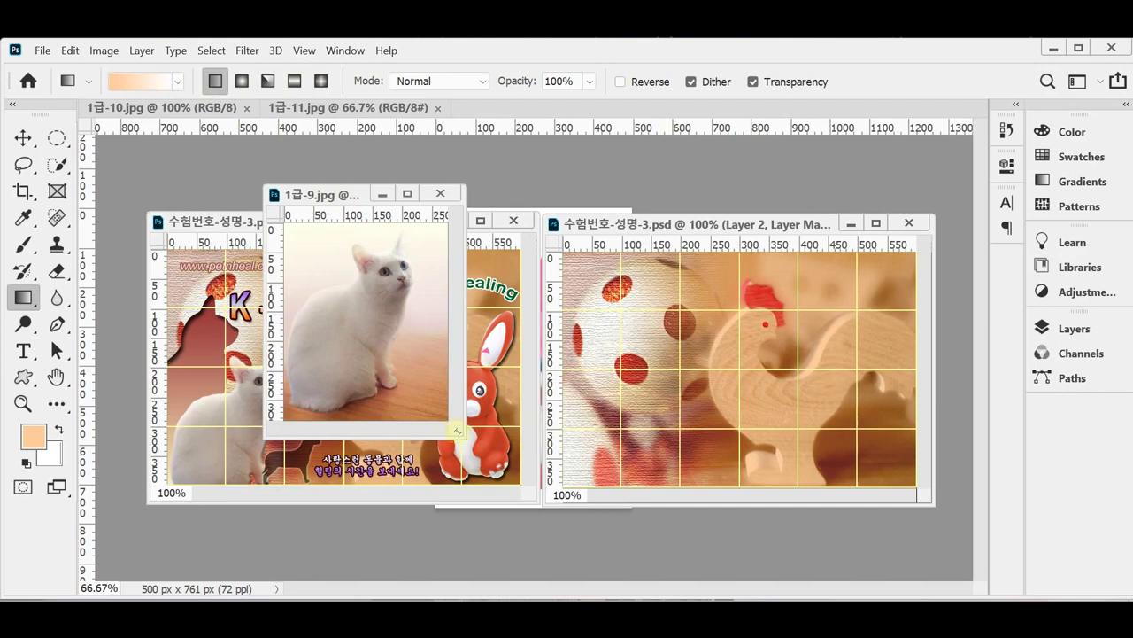
pyautogui.moveTo(466, 437); pyautogui.dragTo(535, 464)
pyautogui.hotkey('ctrl', '+')
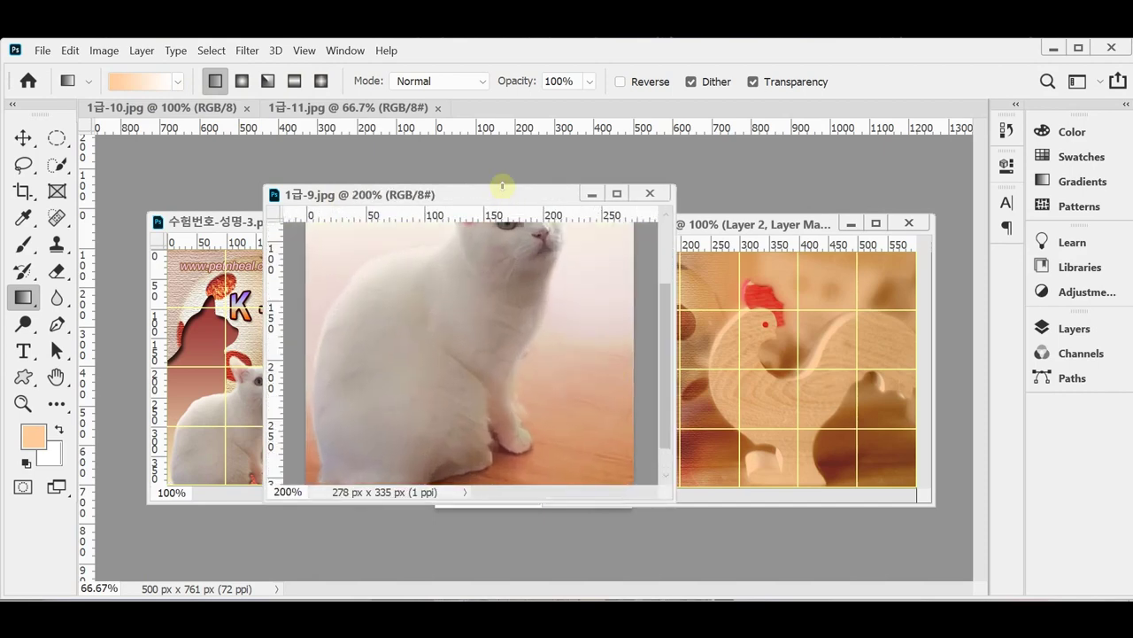
pyautogui.moveTo(505, 183); pyautogui.dragTo(510, 139)
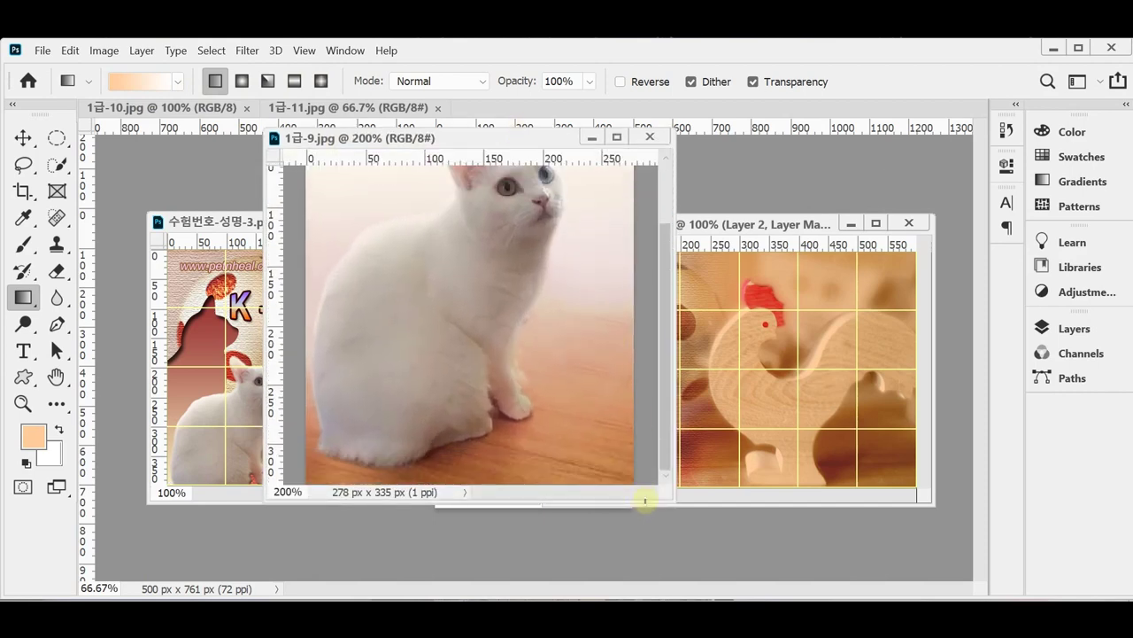
pyautogui.moveTo(647, 499); pyautogui.dragTo(670, 574)
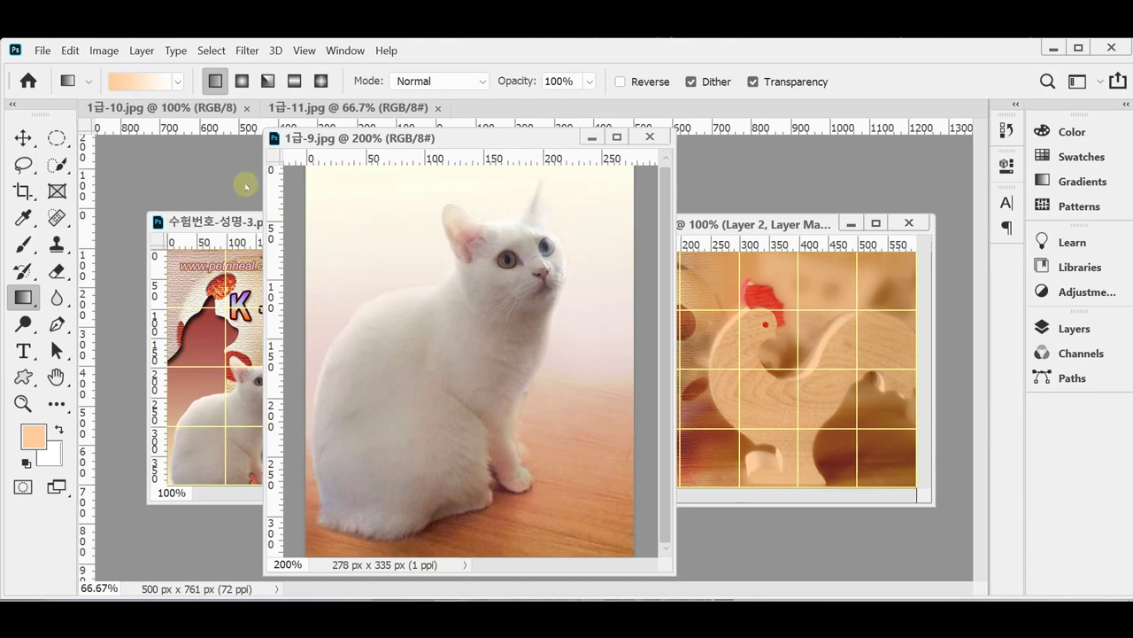
# - Select the white cat with the Object Selection tool in Rectangle mode
pyautogui.click(57, 137)
pyautogui.moveTo(53, 165); pyautogui.dragTo(108, 165)
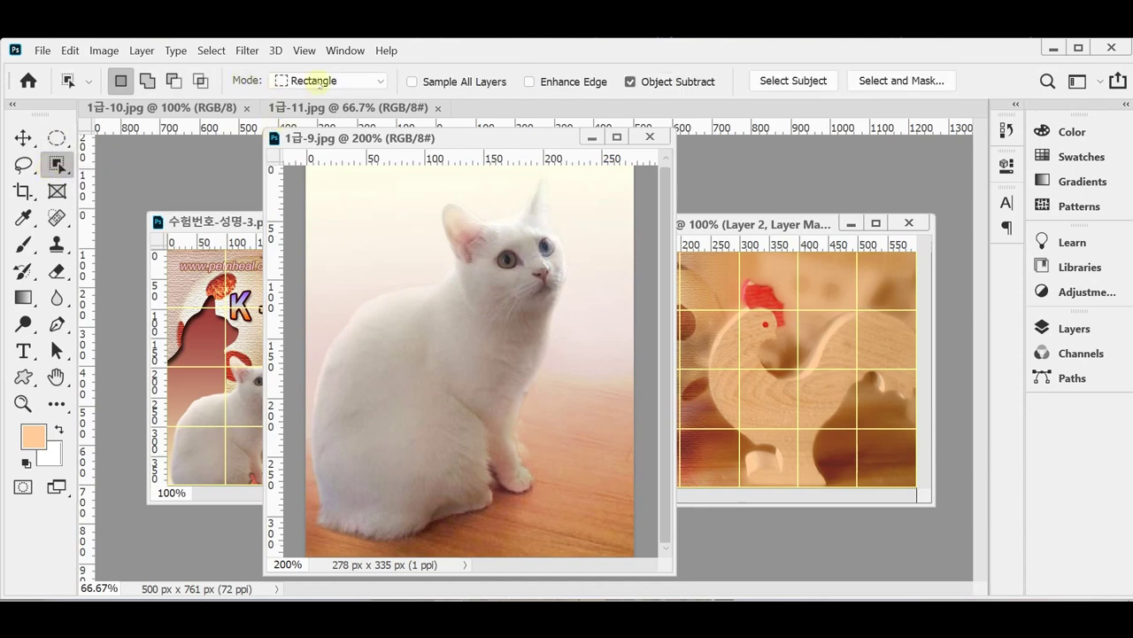
pyautogui.moveTo(307, 168); pyautogui.dragTo(610, 513)
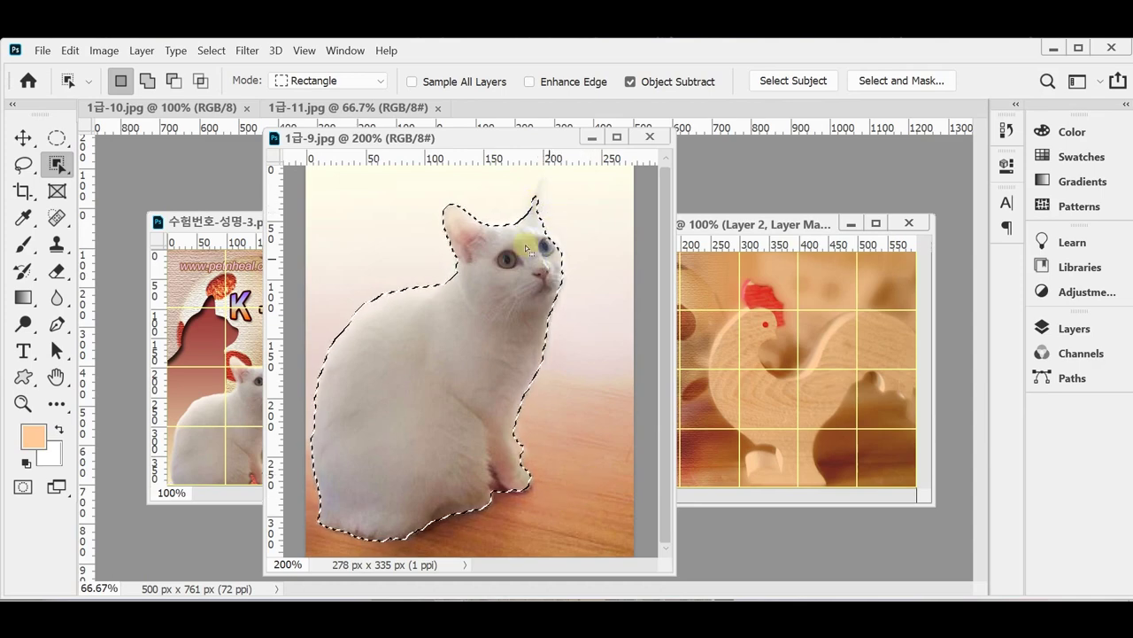
# - Extend the cat selection to the tip of its right-hand ear and clean up the face edge with the Quick Selection tool
pyautogui.rightClick(56, 165)
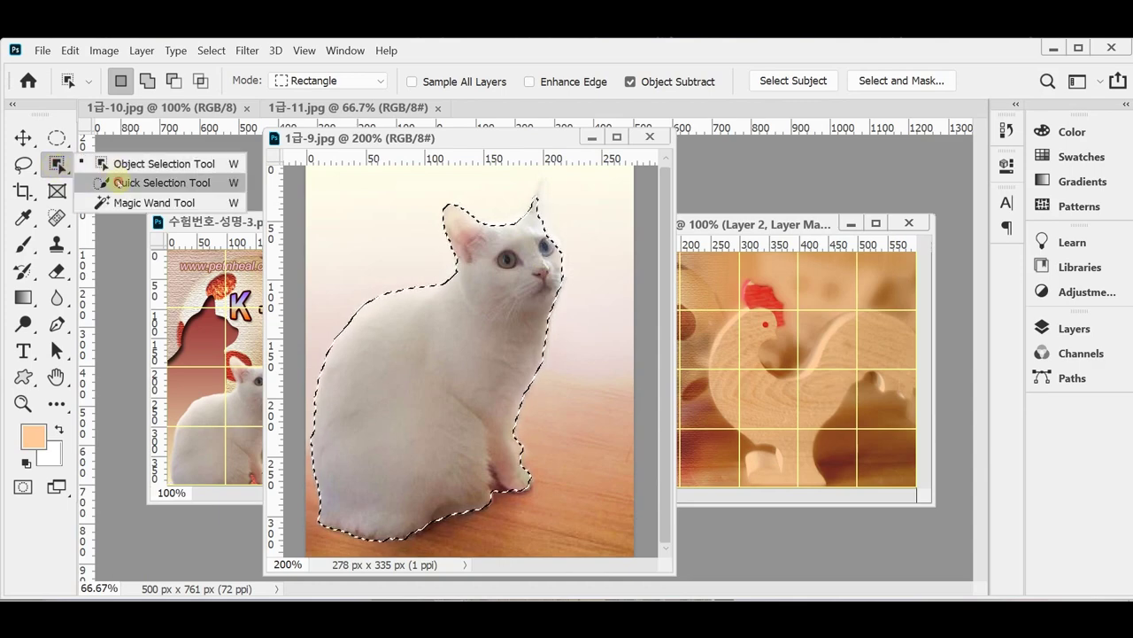
pyautogui.click(117, 183)
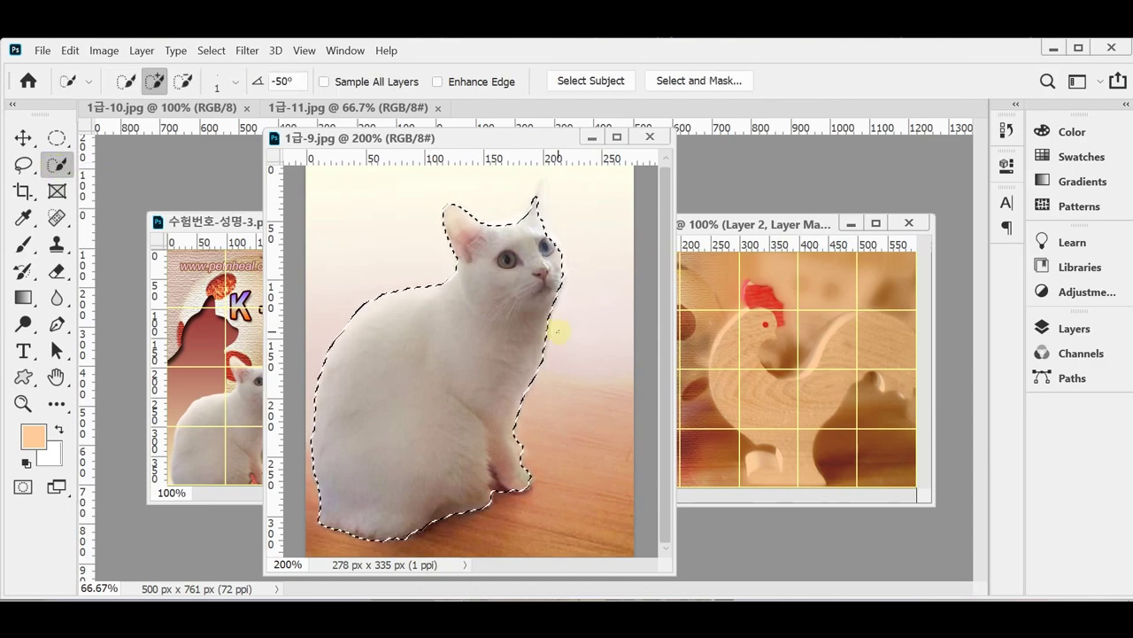
pyautogui.scroll(1, 535, 225)
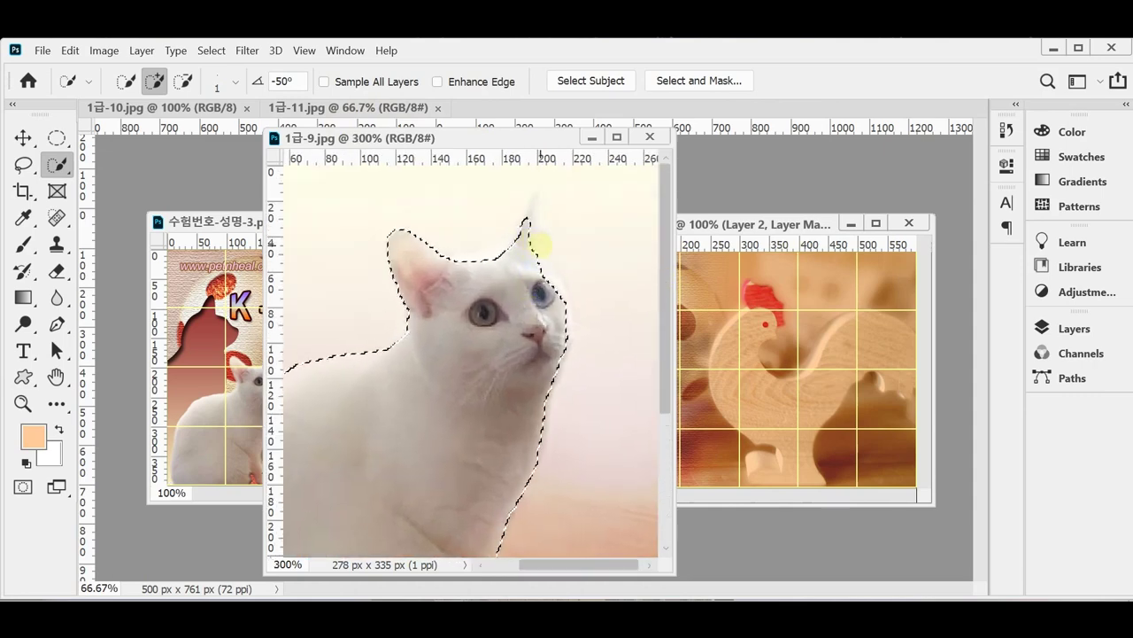
pyautogui.moveTo(531, 235); pyautogui.dragTo(531, 195)
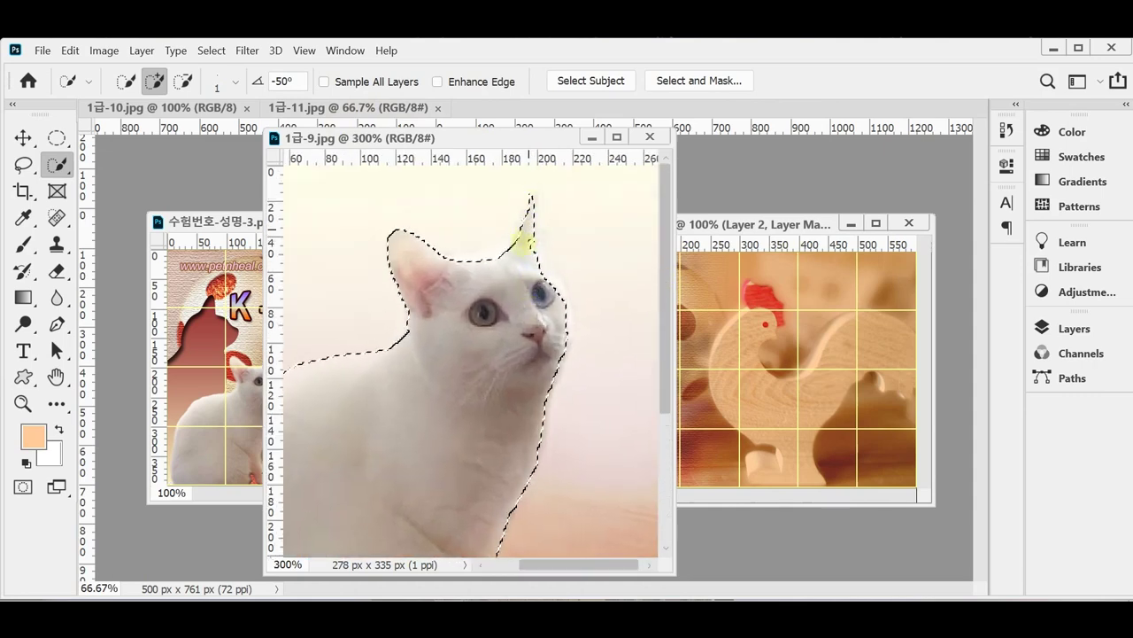
pyautogui.moveTo(523, 241)
pyautogui.mouseDown()
pyautogui.moveTo(445, 262)
pyautogui.moveTo(551, 278)
pyautogui.moveTo(574, 314)
pyautogui.mouseUp()
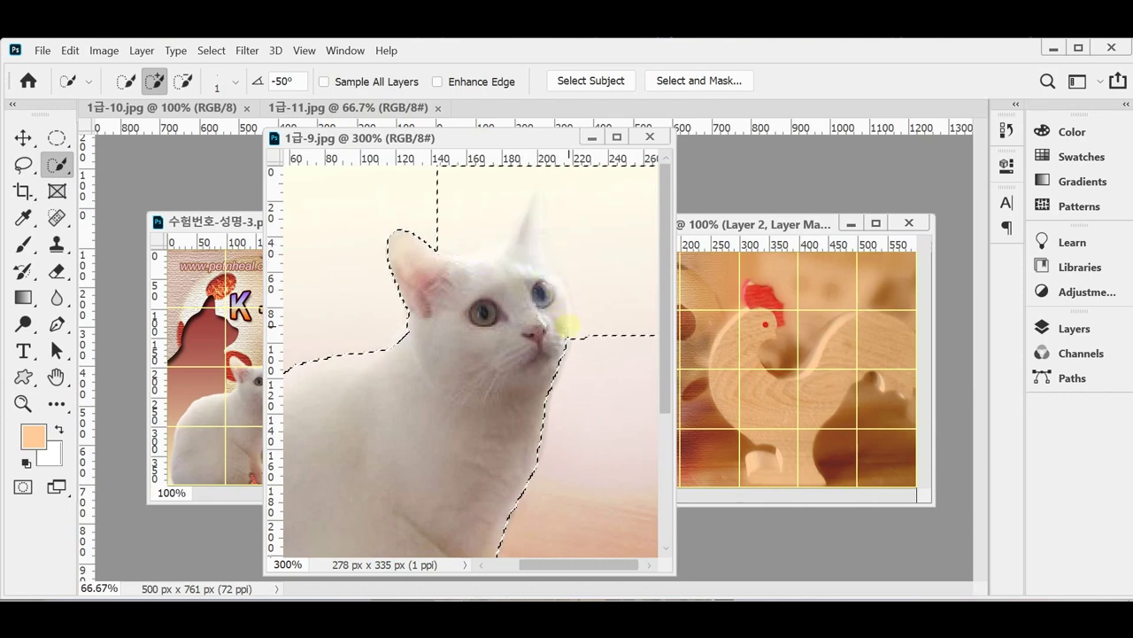
pyautogui.hotkey('ctrl', 'z')
pyautogui.moveTo(555, 290); pyautogui.dragTo(576, 321)
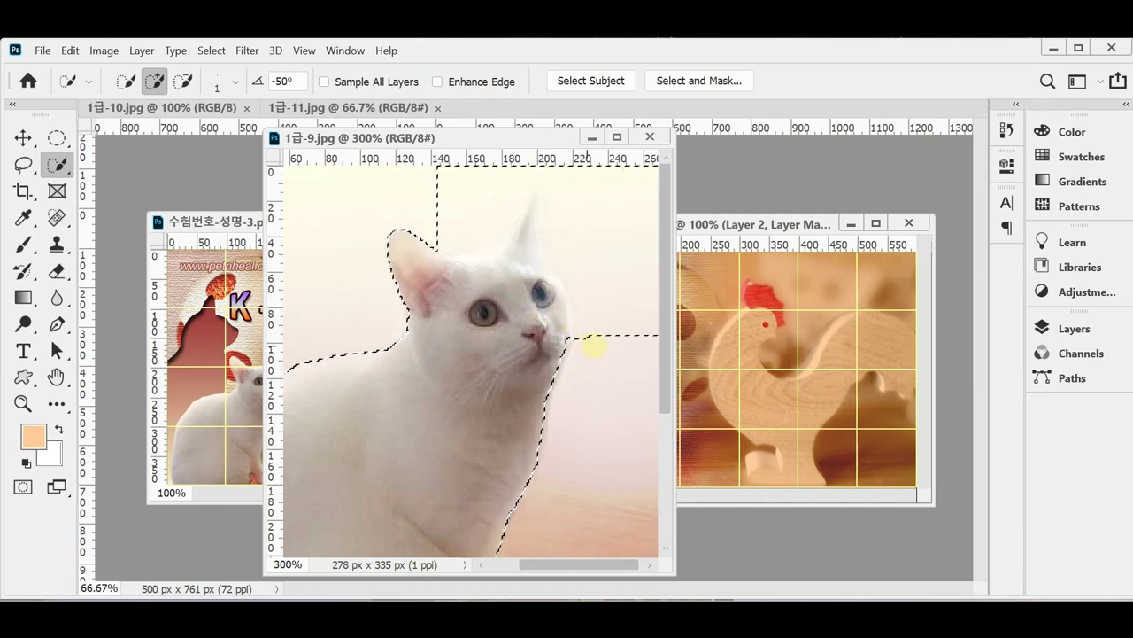
pyautogui.moveTo(585, 354)
pyautogui.mouseDown()
pyautogui.moveTo(587, 253)
pyautogui.moveTo(609, 207)
pyautogui.moveTo(449, 206)
pyautogui.moveTo(500, 207)
pyautogui.moveTo(501, 237)
pyautogui.moveTo(478, 241)
pyautogui.moveTo(516, 241)
pyautogui.moveTo(531, 207)
pyautogui.mouseUp()
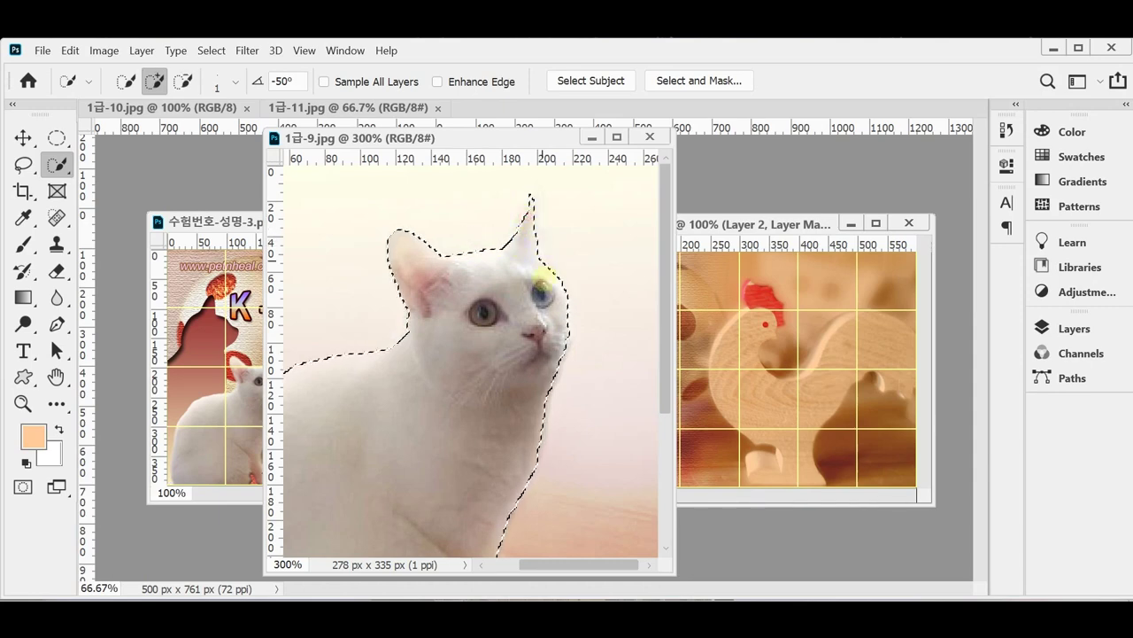
# - Subtract the bit of floor between the cat's front paw and body from the selection
pyautogui.scroll(-5, 426, 455)
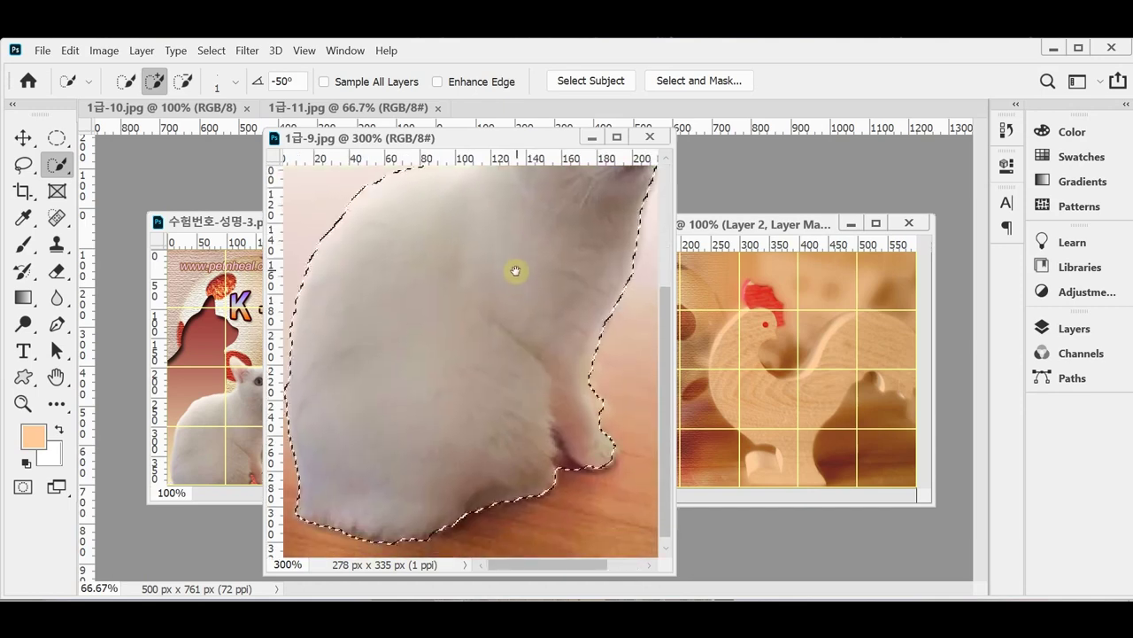
pyautogui.moveTo(537, 387); pyautogui.dragTo(577, 410)
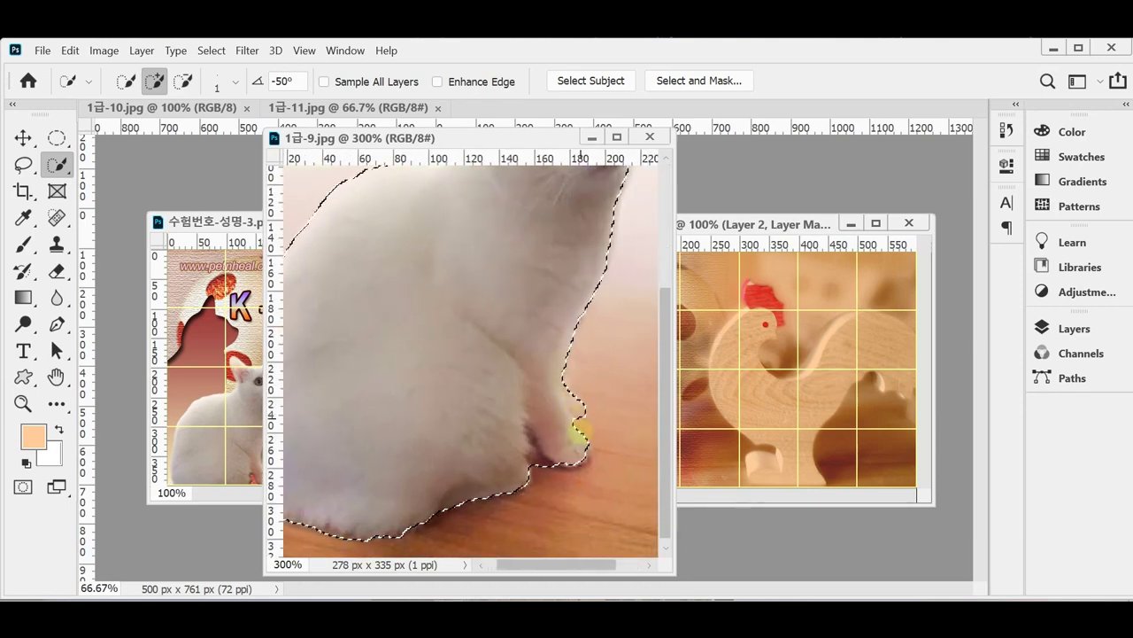
pyautogui.press('alt')
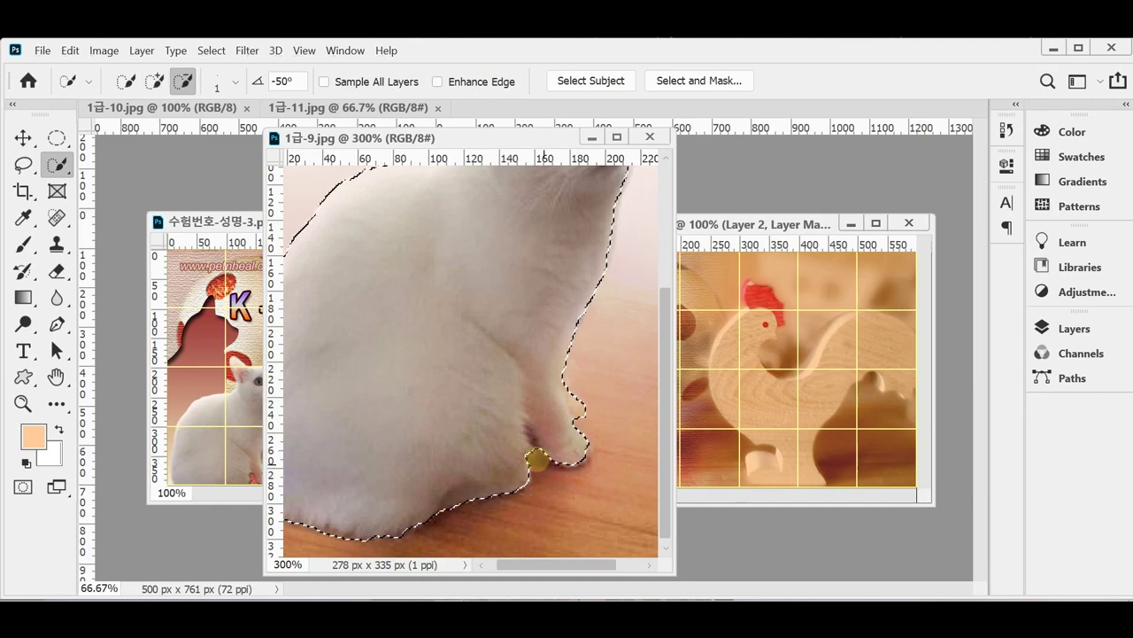
pyautogui.hotkey('ctrl', 'd')
pyautogui.moveTo(455, 478); pyautogui.dragTo(490, 472)
pyautogui.hotkey('ctrl', 'z')
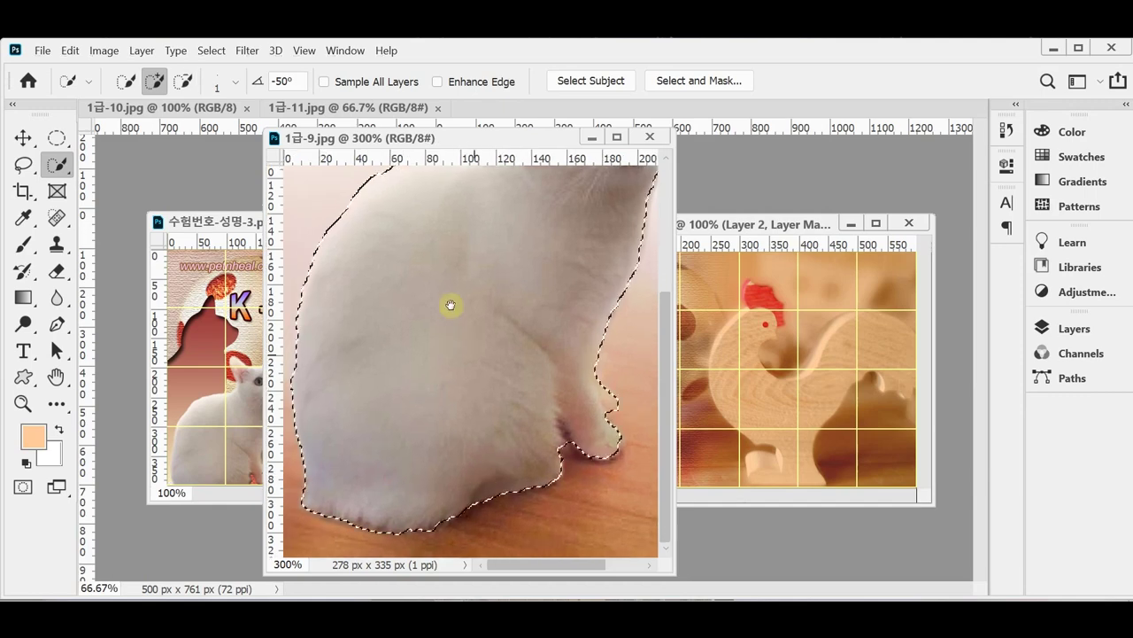
# - Refine the cat selection's edge in Select and Mask with an Edge Detection radius of 1 px
pyautogui.moveTo(450, 306); pyautogui.dragTo(422, 413)
pyautogui.moveTo(519, 274); pyautogui.dragTo(506, 286)
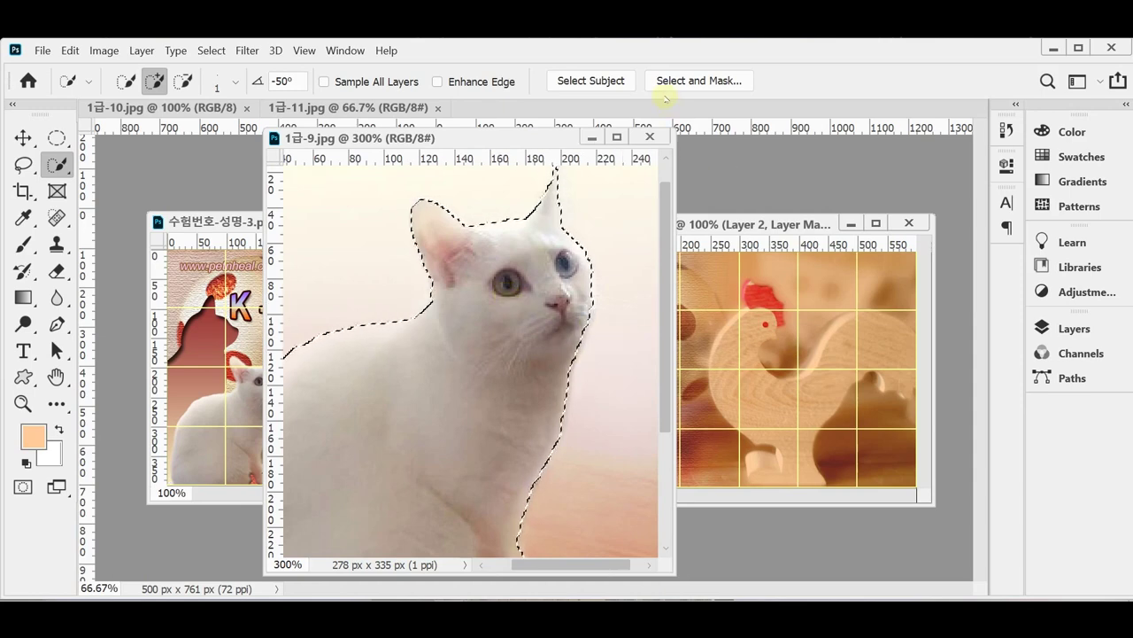
pyautogui.click(661, 81)
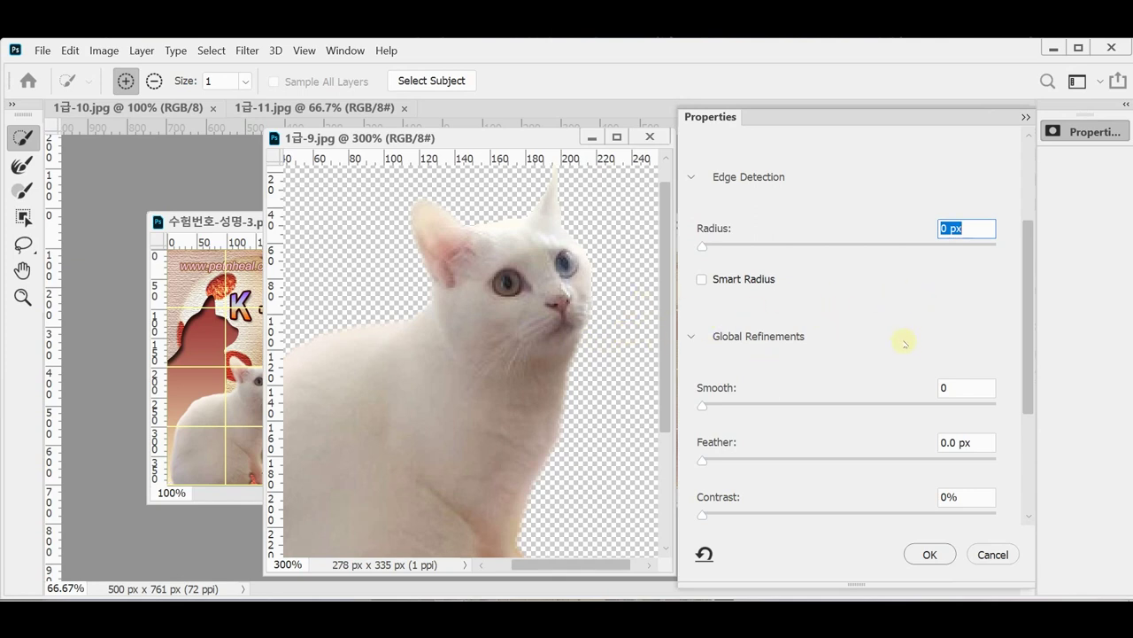
pyautogui.write('1')
pyautogui.press('Return')
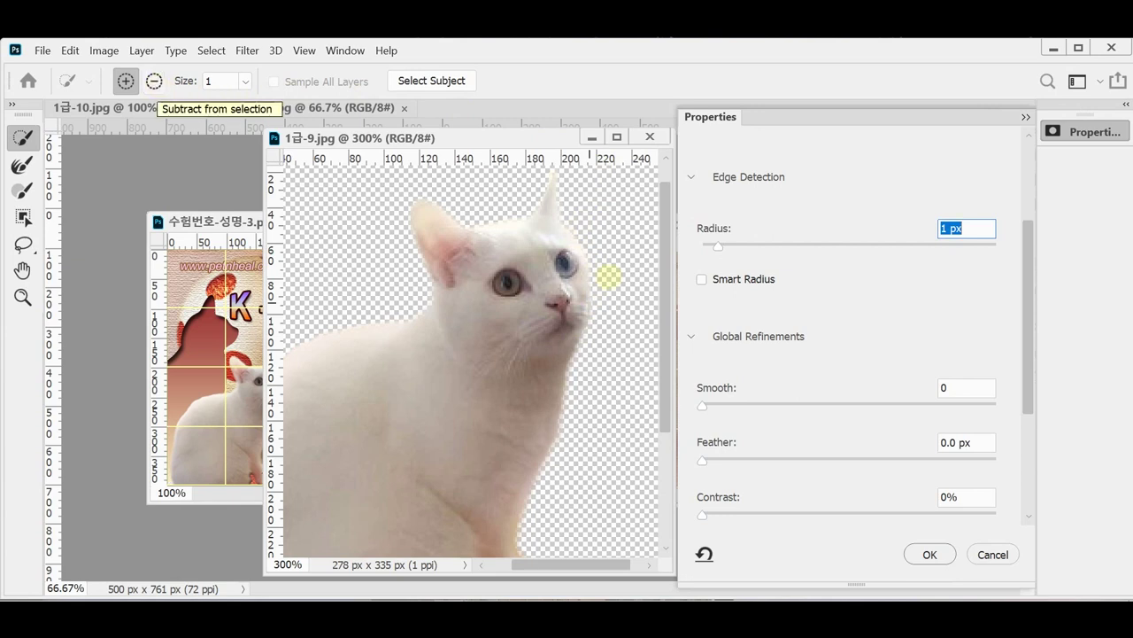
pyautogui.click(930, 554)
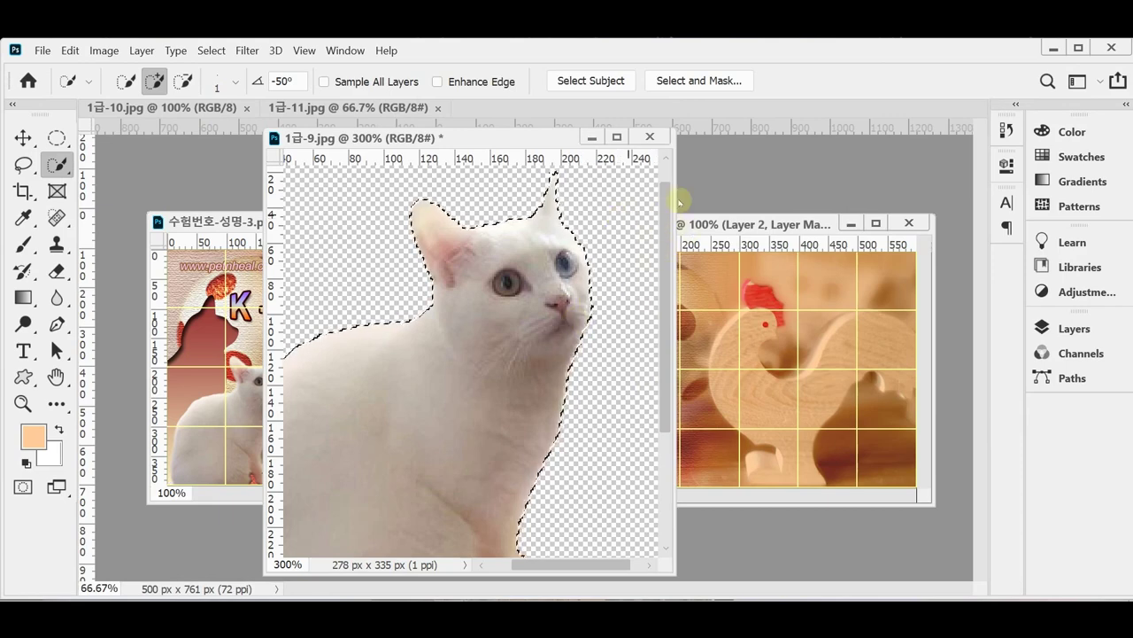
# - Close 1급-9.jpg without saving and paste the cut-out cat into 수험번호-성명-3.psd
pyautogui.click(650, 136)
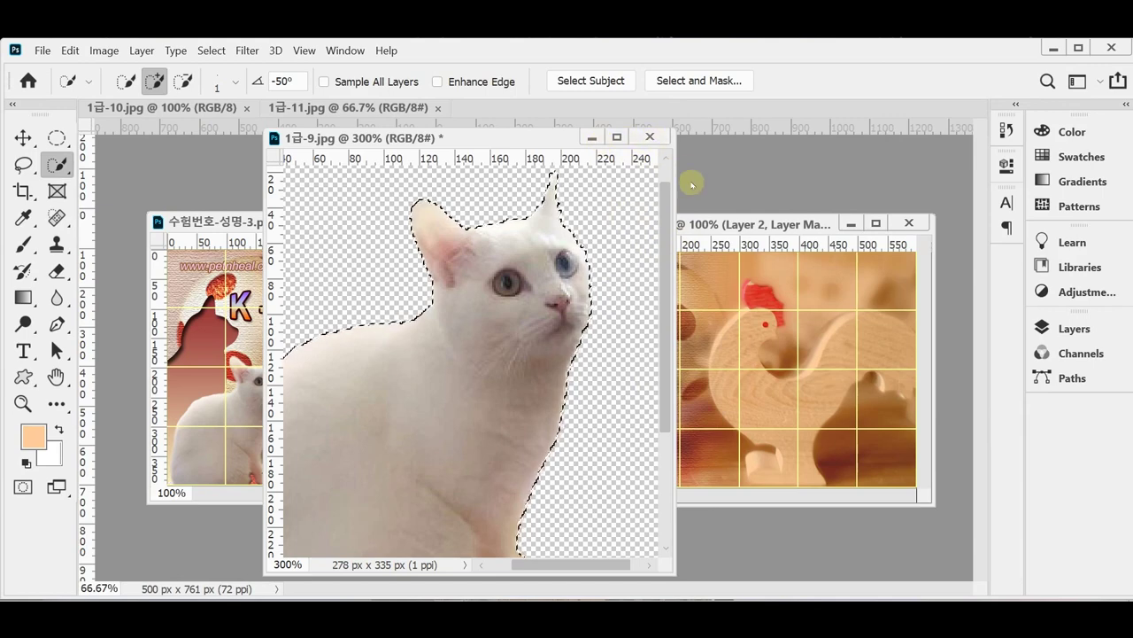
pyautogui.click(619, 281)
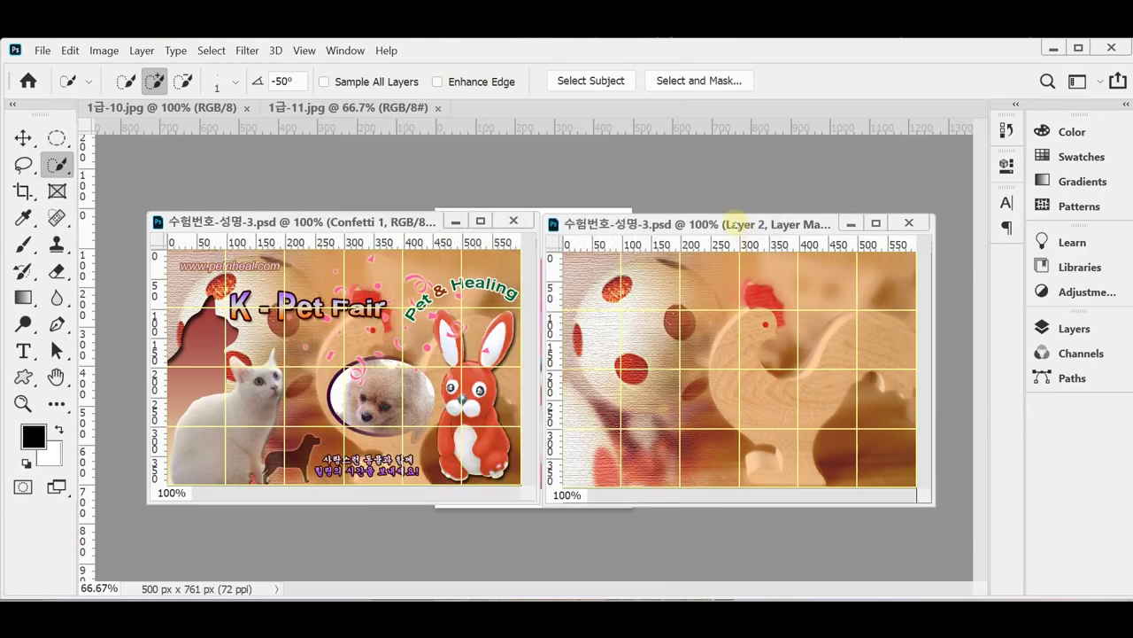
pyautogui.hotkey('ctrl', 'v')
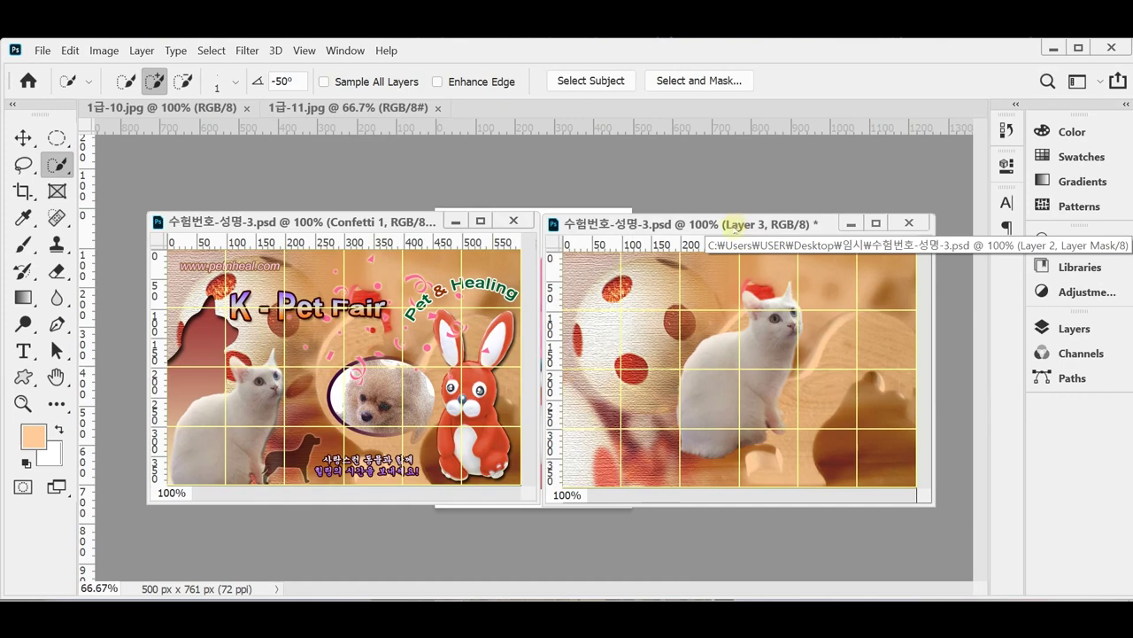
# - Scale the pasted cat to about 89% and move it to the lower-left corner of the canvas as in the reference
pyautogui.hotkey('ctrl', 't')
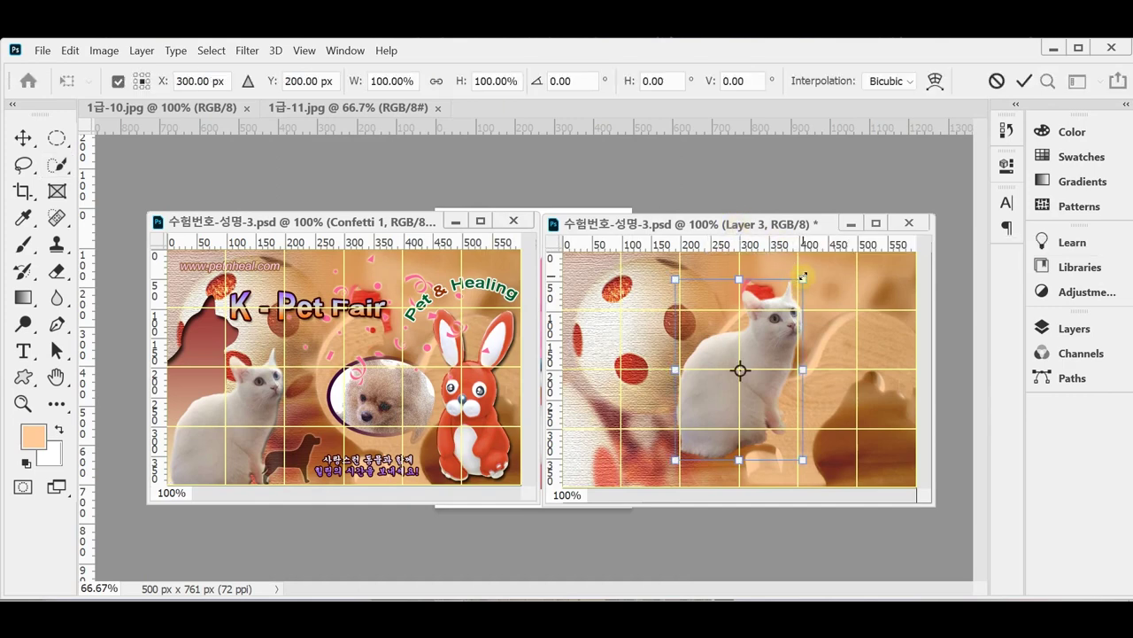
pyautogui.moveTo(802, 276); pyautogui.dragTo(783, 291)
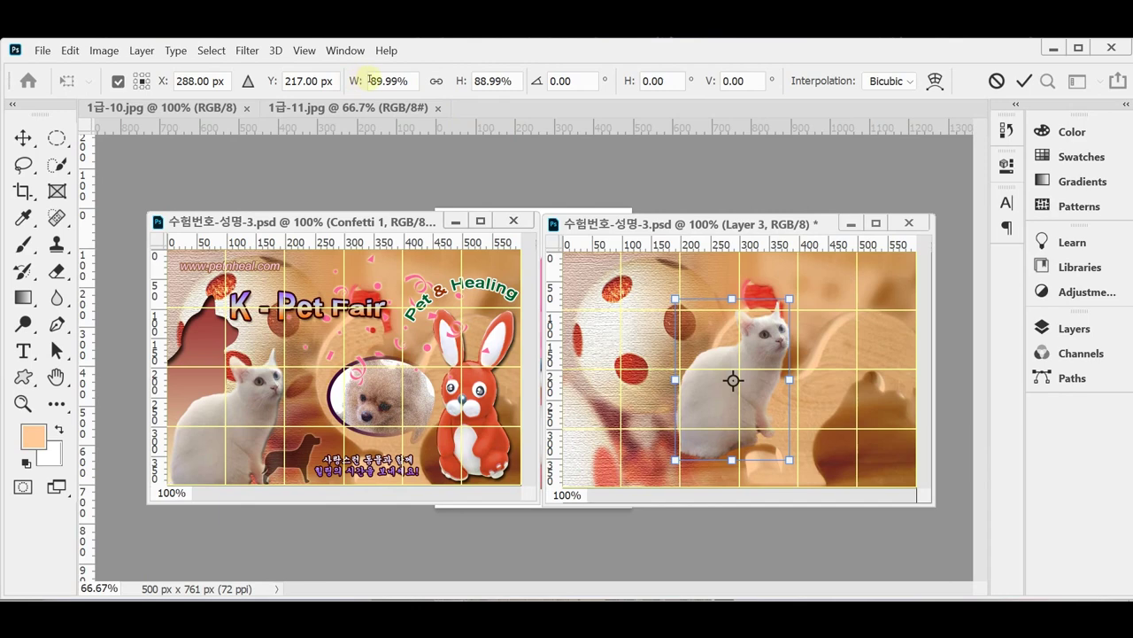
pyautogui.press('Return')
pyautogui.press('w')
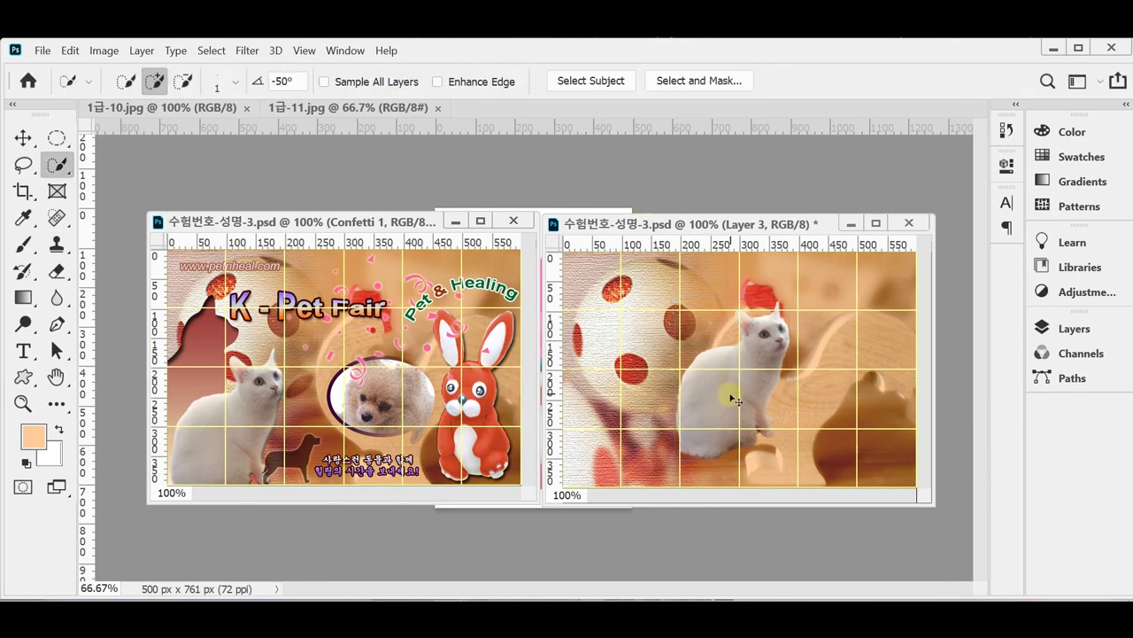
pyautogui.moveTo(734, 393)
pyautogui.mouseDown()
pyautogui.moveTo(586, 428)
pyautogui.moveTo(643, 416)
pyautogui.mouseUp()
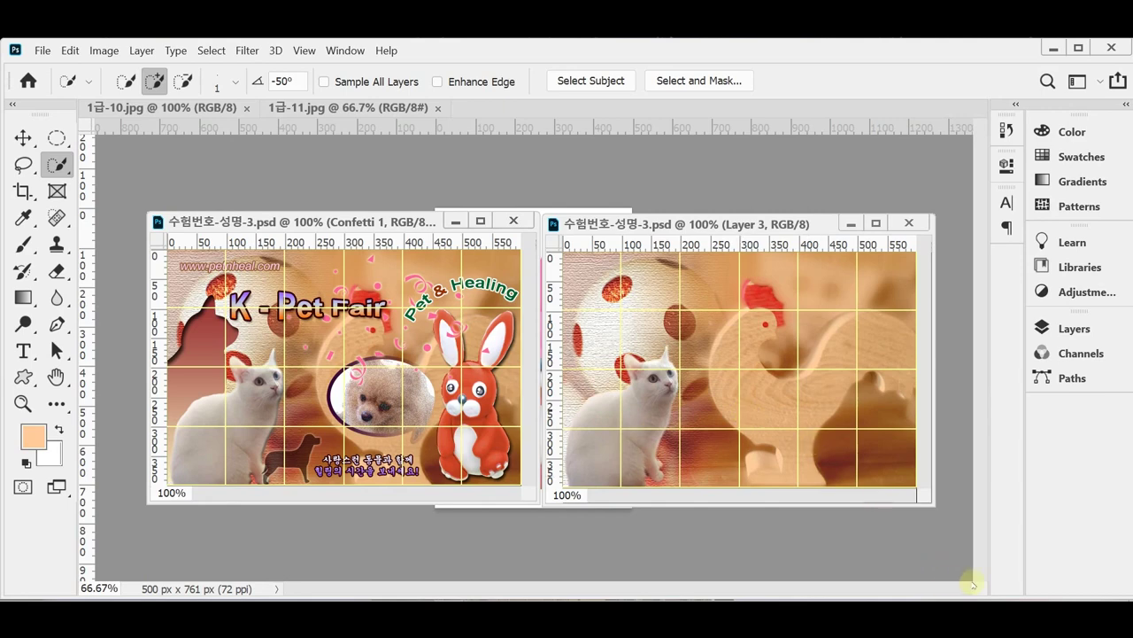
# - Add a Bevel & Emboss effect with a size of 5 px to the cat layer
pyautogui.click(1084, 332)
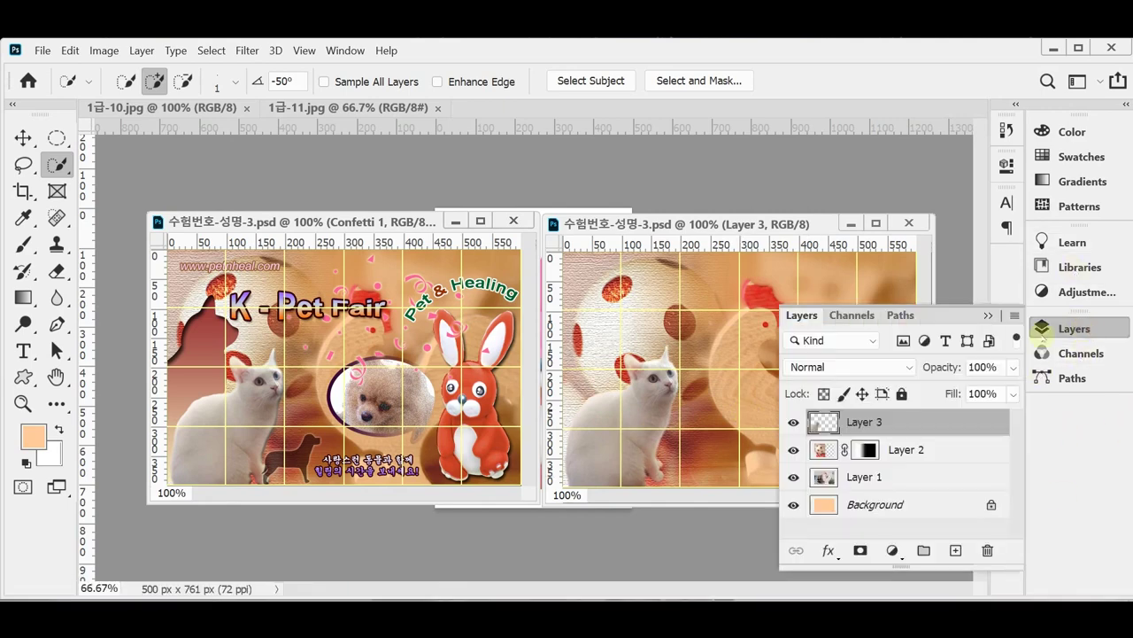
pyautogui.click(830, 552)
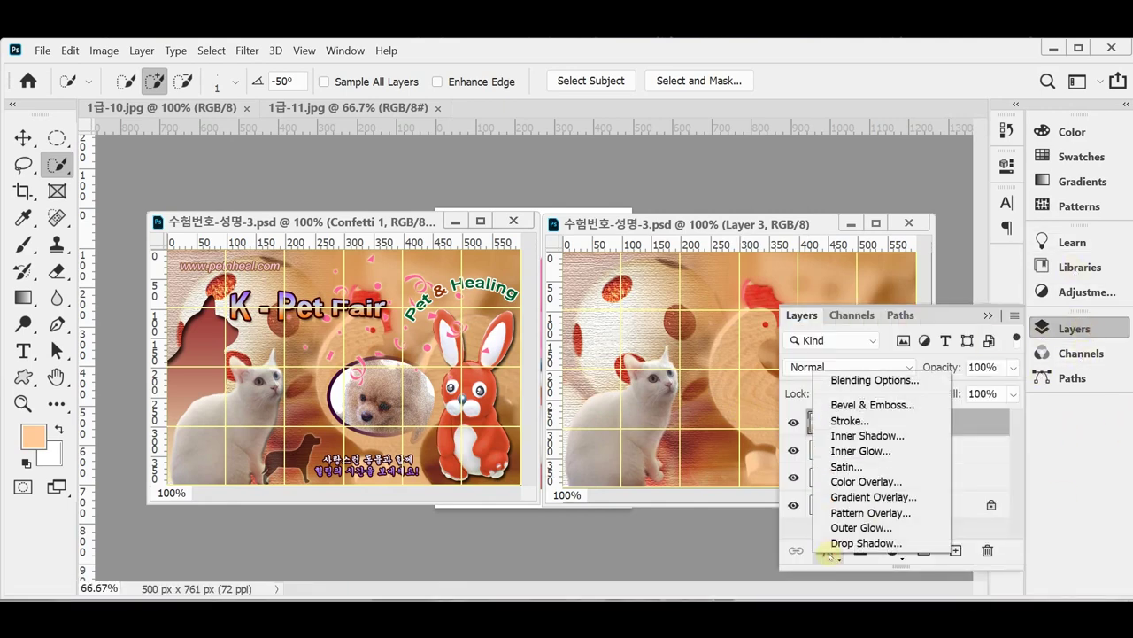
pyautogui.click(910, 407)
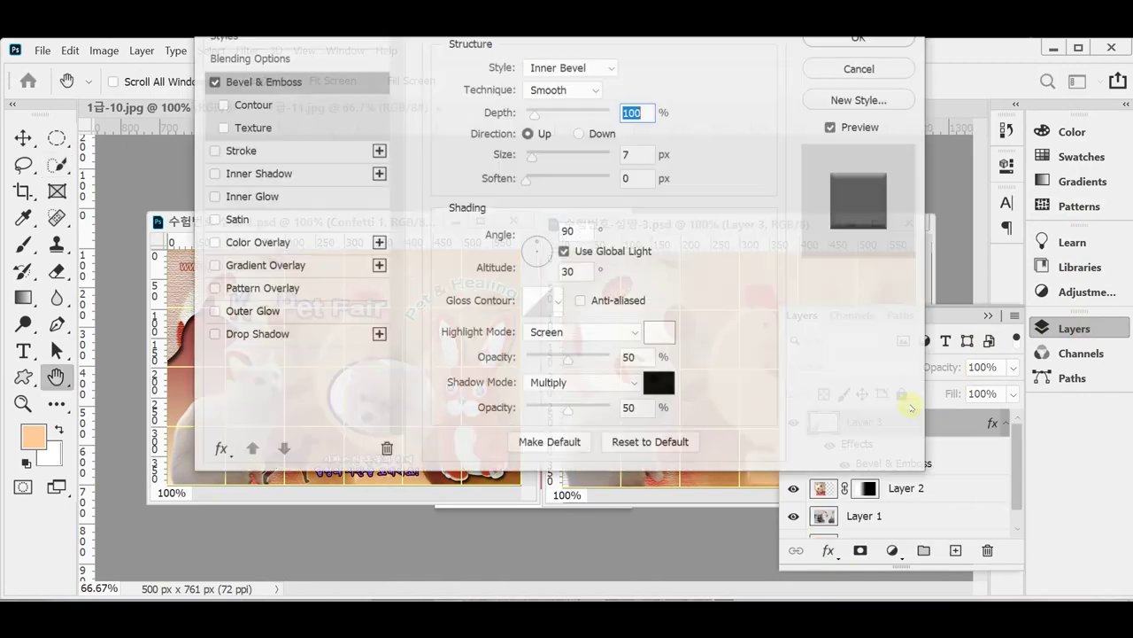
pyautogui.click(639, 155)
pyautogui.write('5')
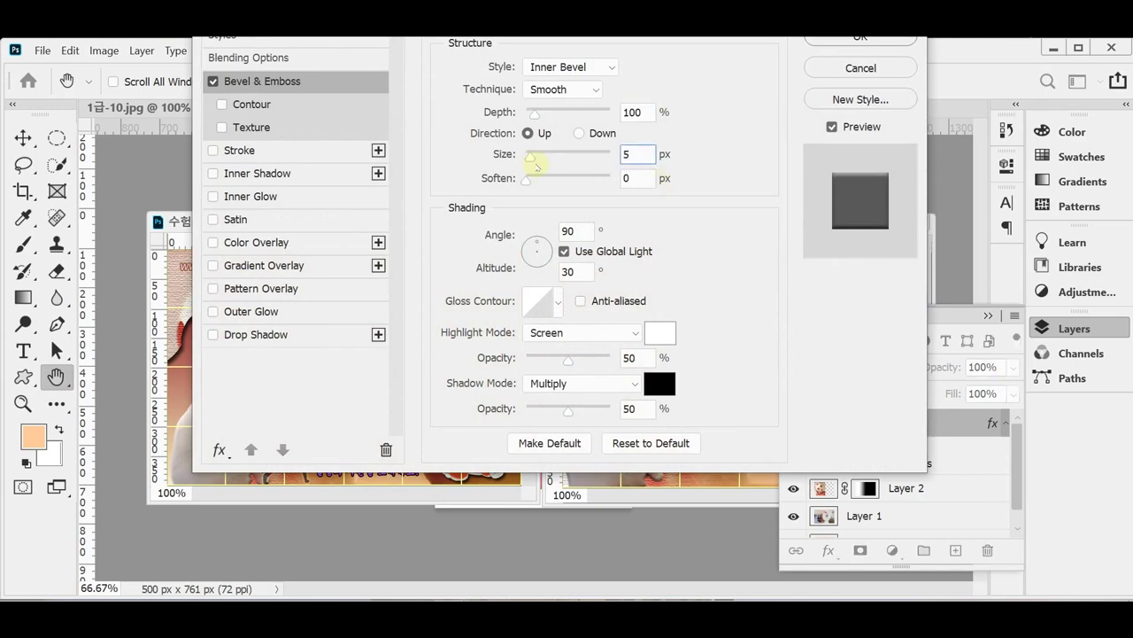
pyautogui.press('Return')
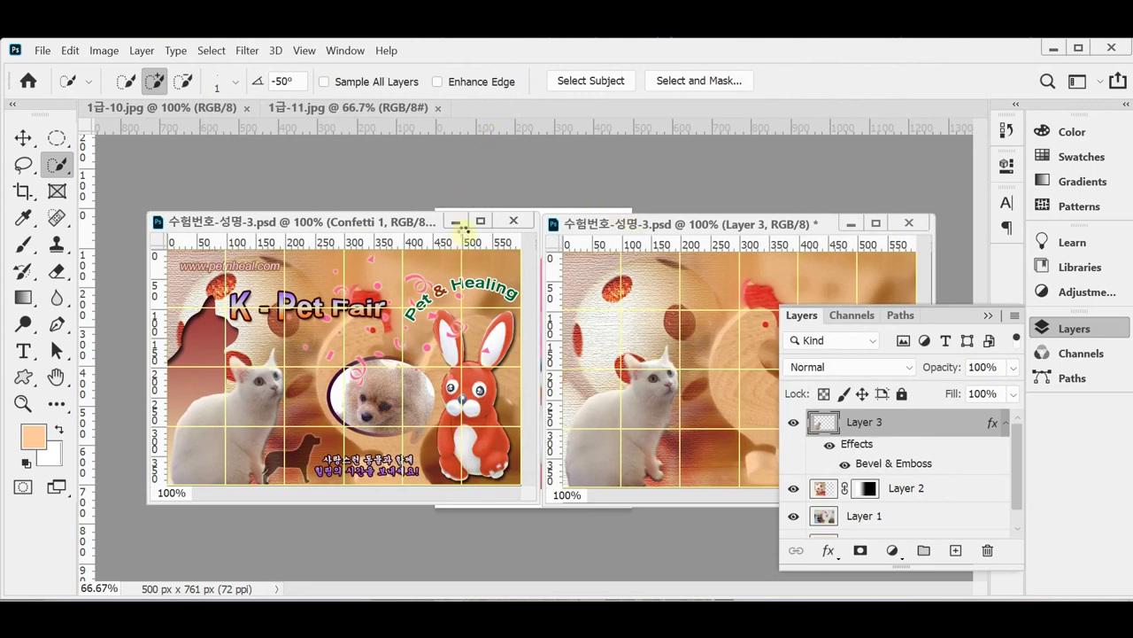
pyautogui.click(843, 263)
pyautogui.click(1074, 329)
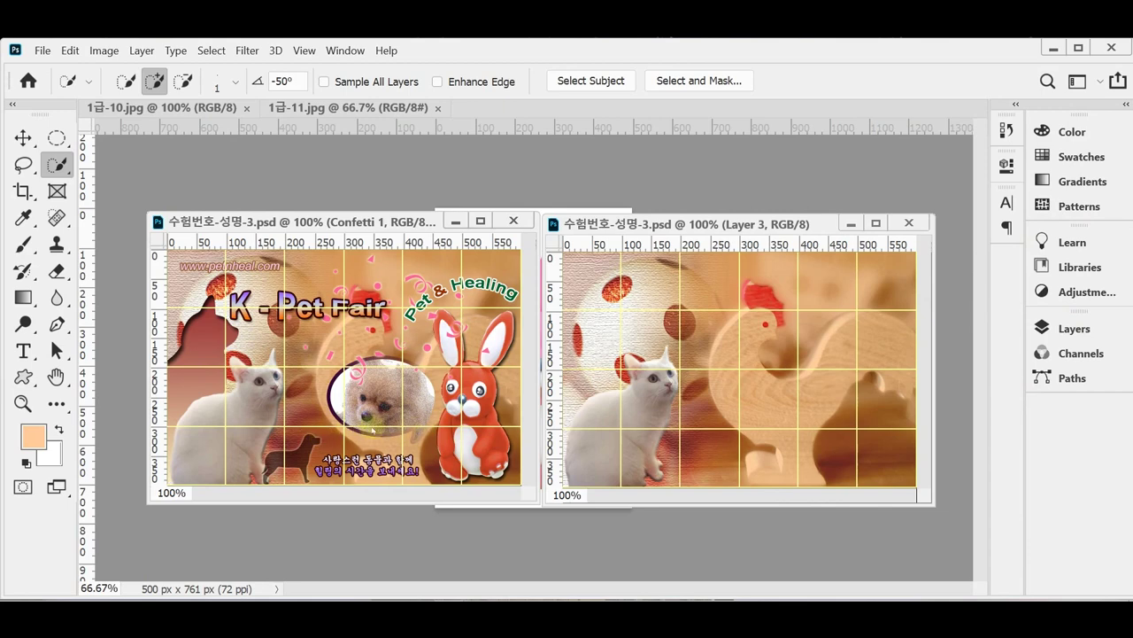
# - Choose the oval Talk 2 speech bubble from the Talk Bubbles set for the Custom Shape tool and save the document
pyautogui.click(402, 427)
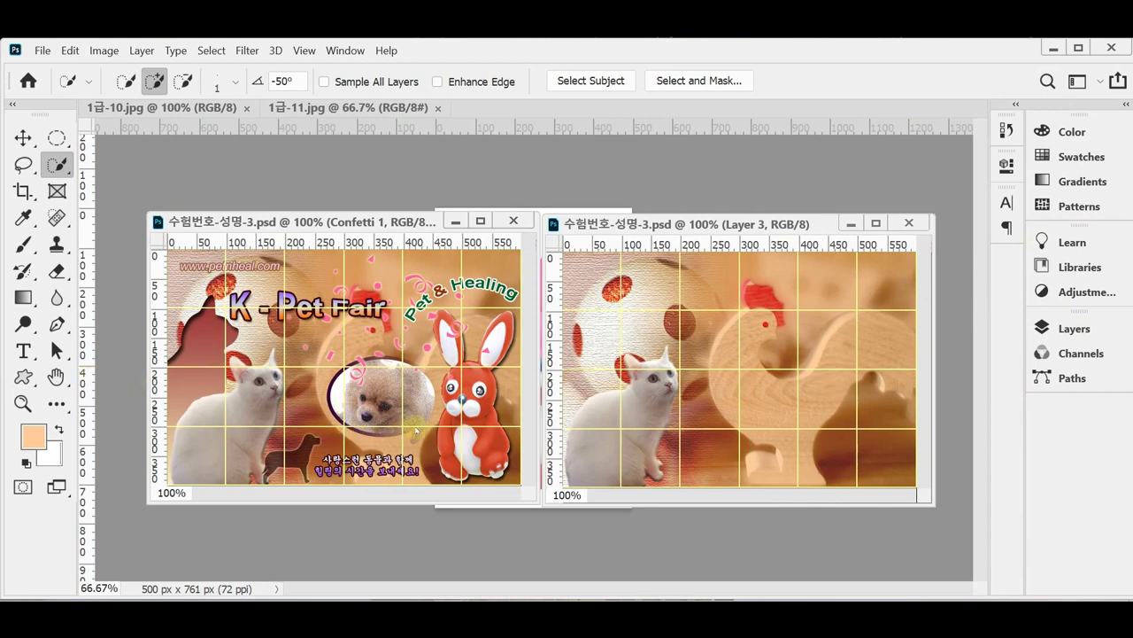
pyautogui.click(403, 402)
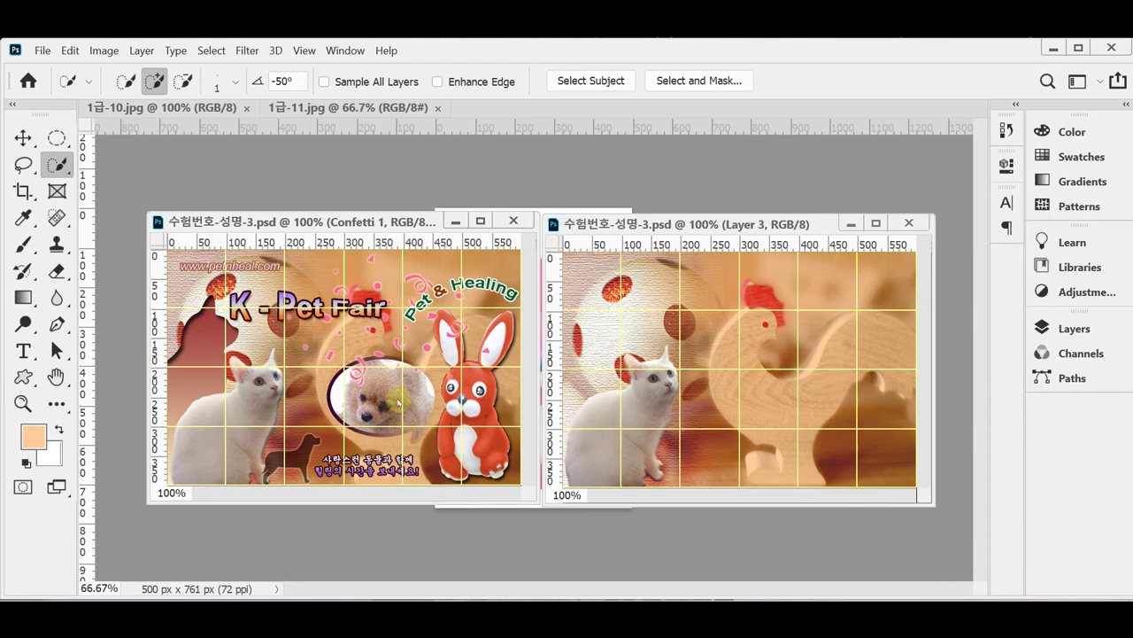
pyautogui.click(23, 376)
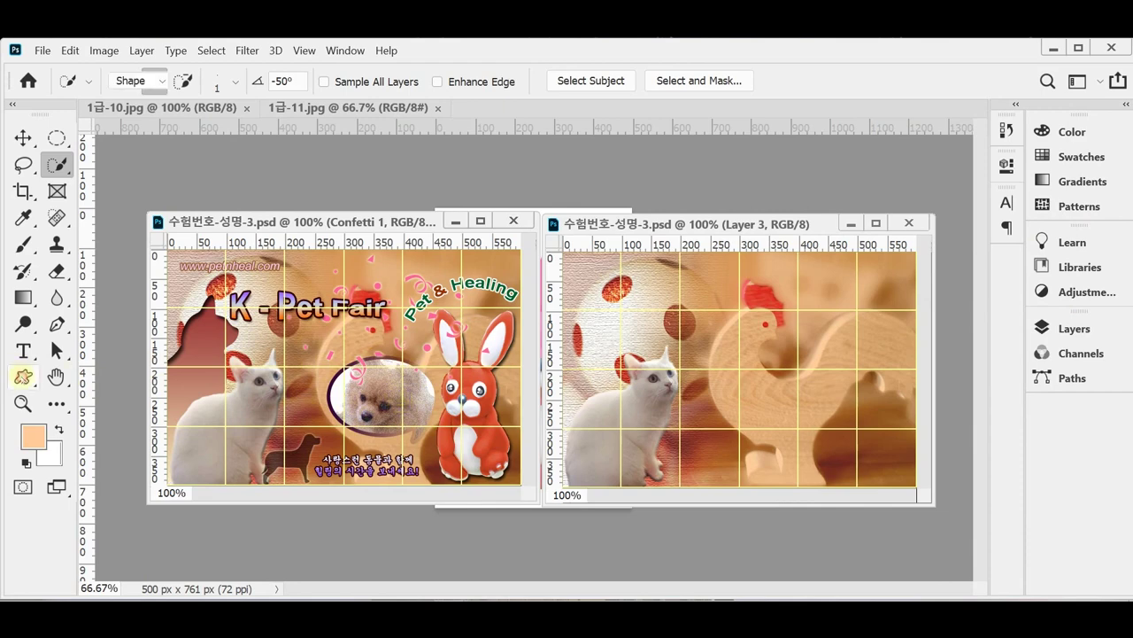
pyautogui.click(139, 474)
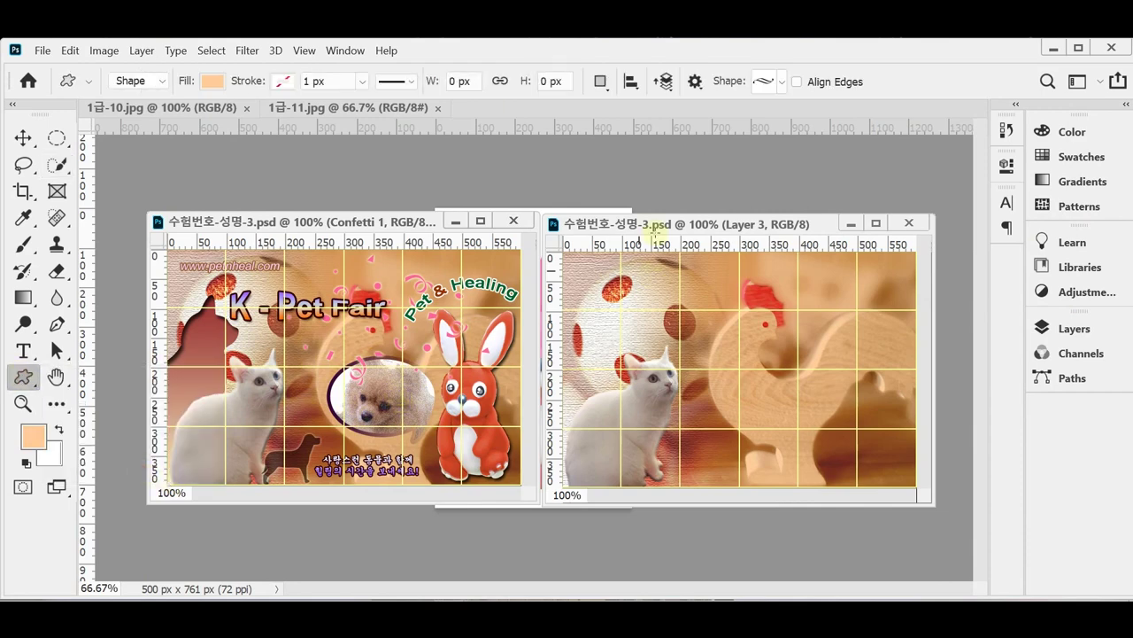
pyautogui.click(781, 81)
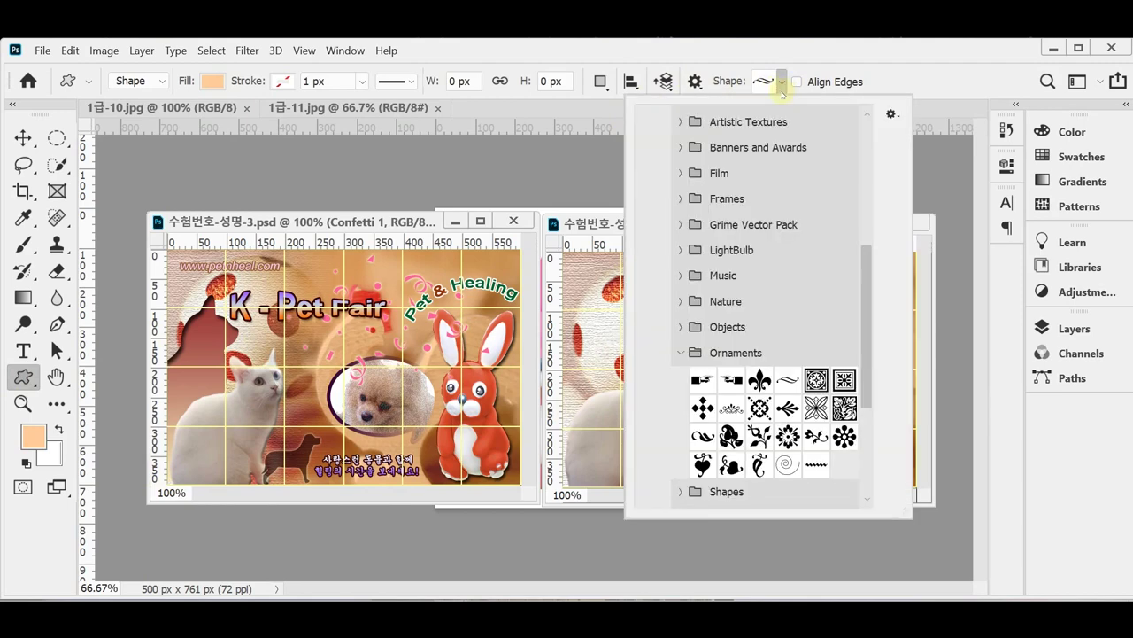
pyautogui.click(680, 352)
pyautogui.scroll(-2, 796, 361)
pyautogui.scroll(-3, 796, 360)
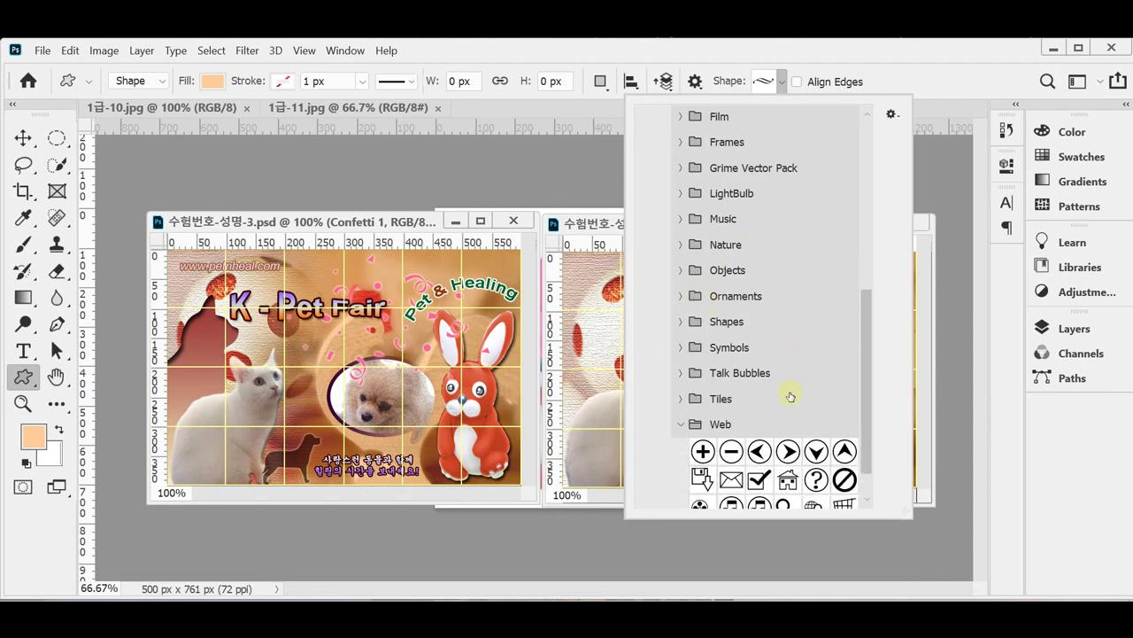
pyautogui.click(680, 358)
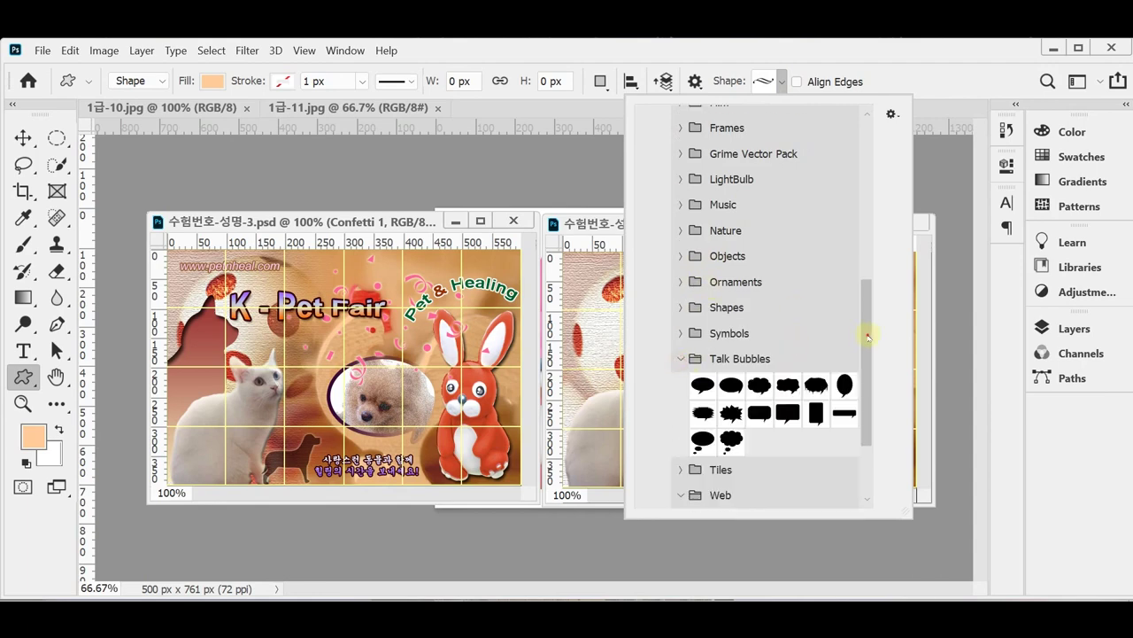
pyautogui.moveTo(868, 336); pyautogui.dragTo(870, 360)
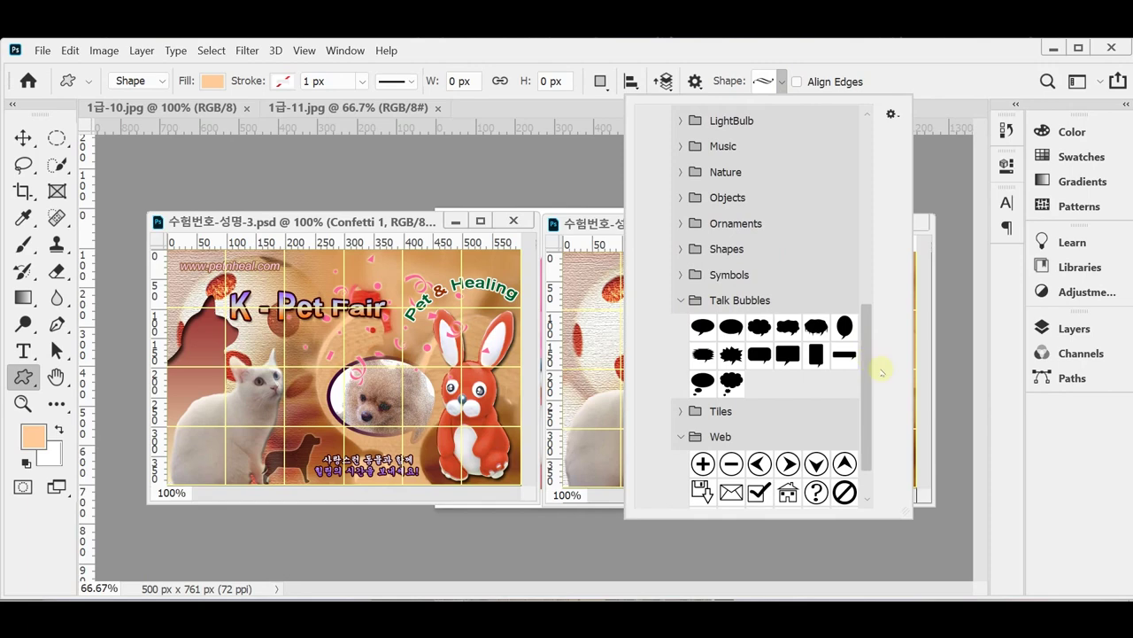
pyautogui.click(732, 339)
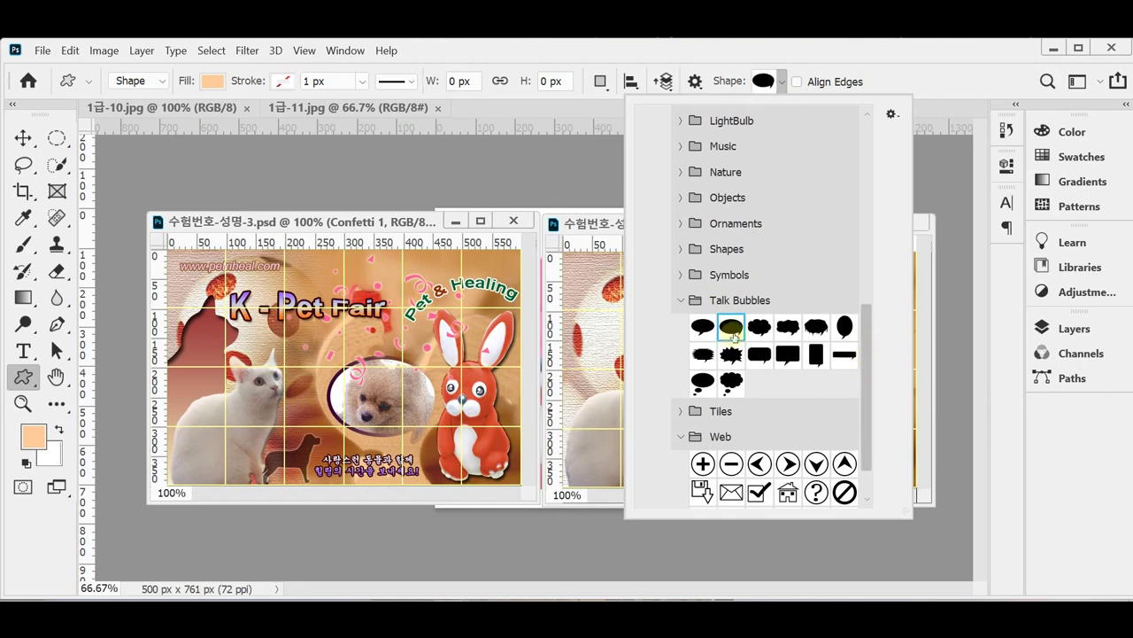
pyautogui.click(886, 59)
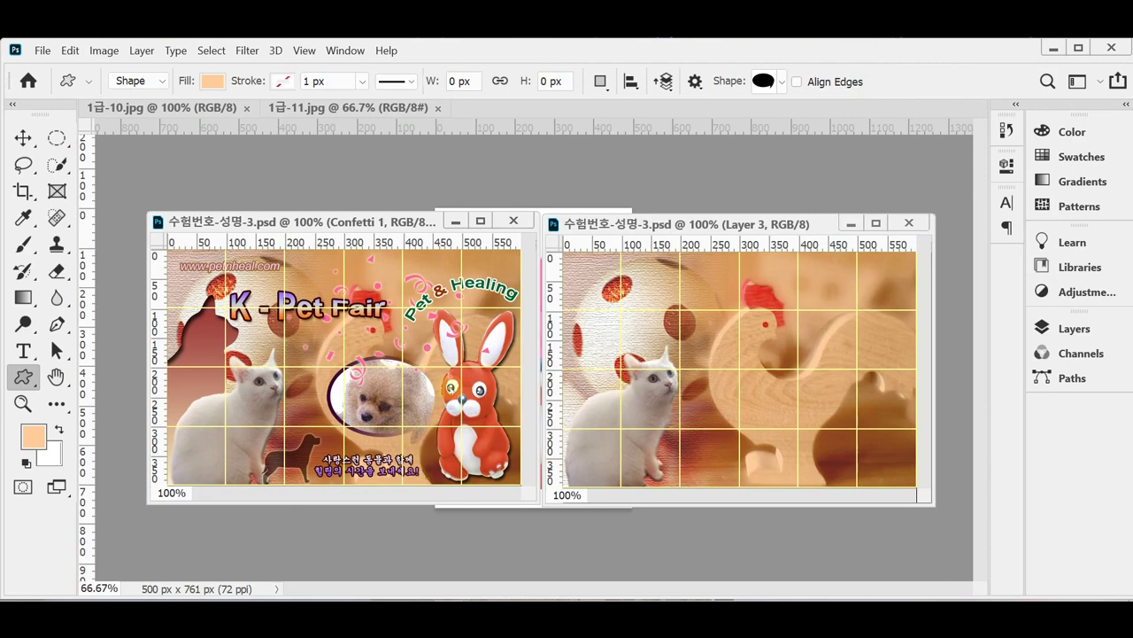
pyautogui.hotkey('ctrl', 's')
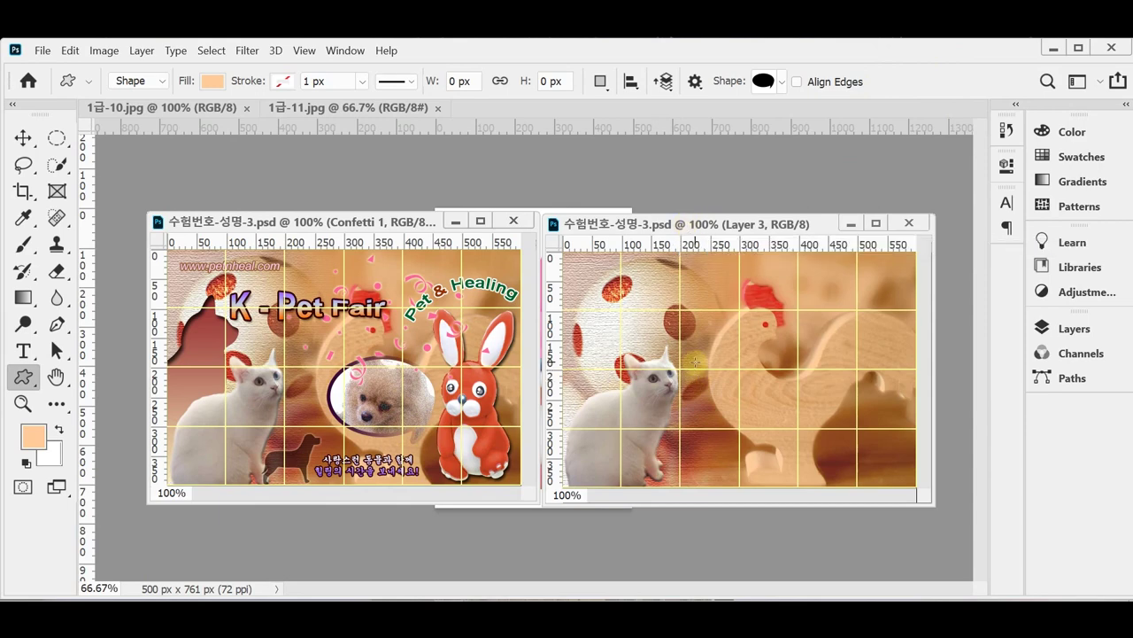
# - Draw the speech bubble to the right of the cat and transform it to 182 x 137 px, matching the reference position
pyautogui.moveTo(702, 358); pyautogui.dragTo(802, 438)
pyautogui.moveTo(803, 437); pyautogui.dragTo(821, 440)
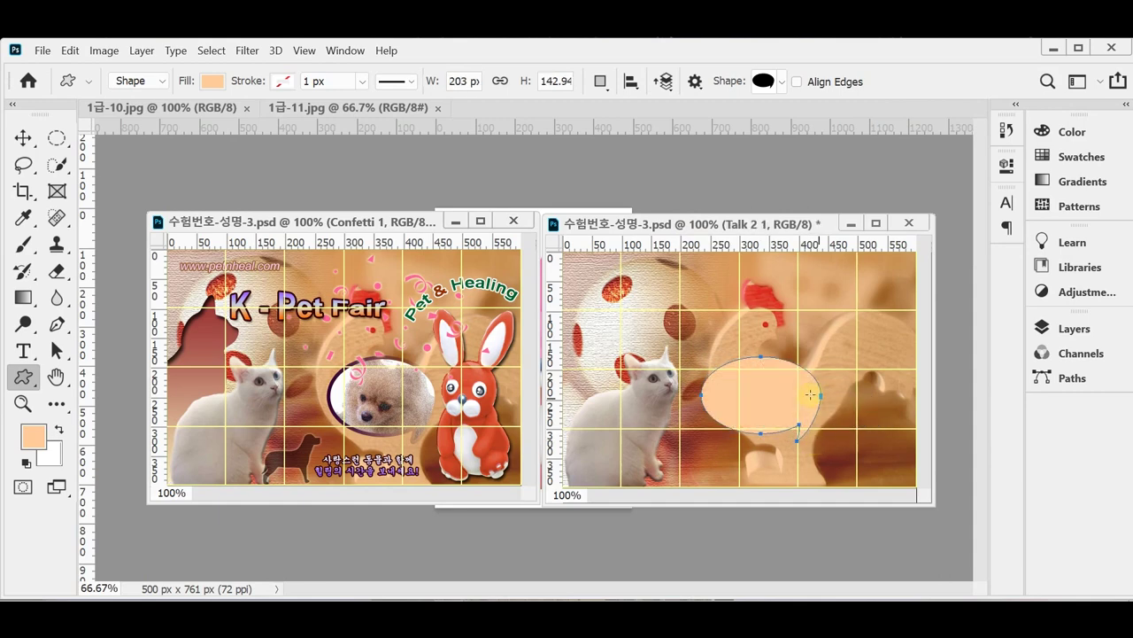
pyautogui.hotkey('ctrl', 't')
pyautogui.moveTo(699, 354); pyautogui.dragTo(707, 360)
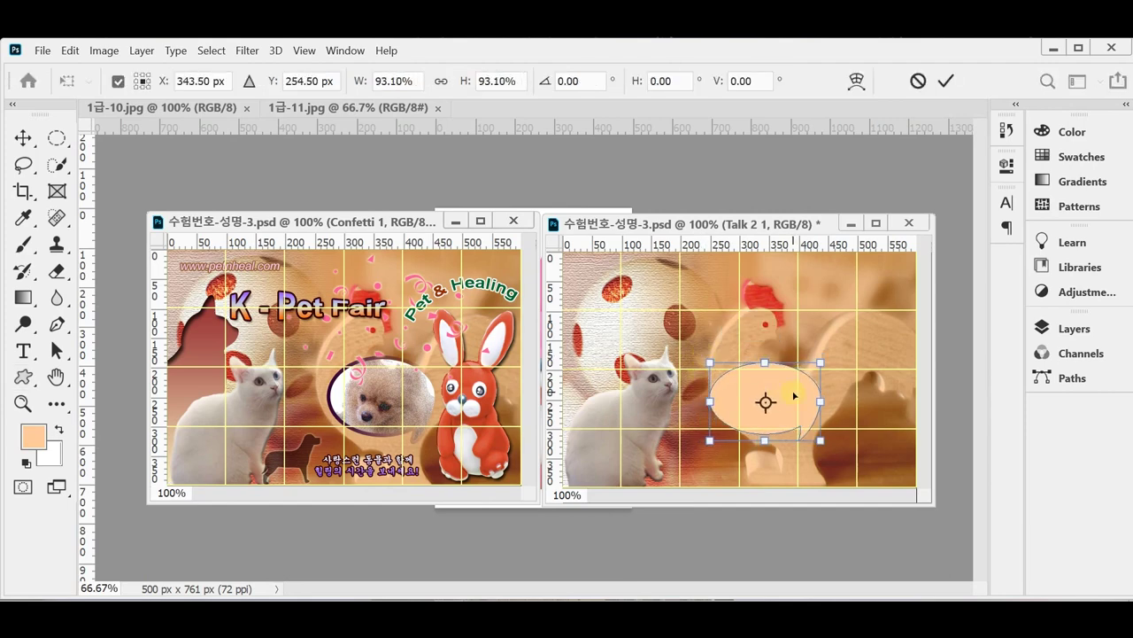
pyautogui.moveTo(795, 395); pyautogui.dragTo(805, 395)
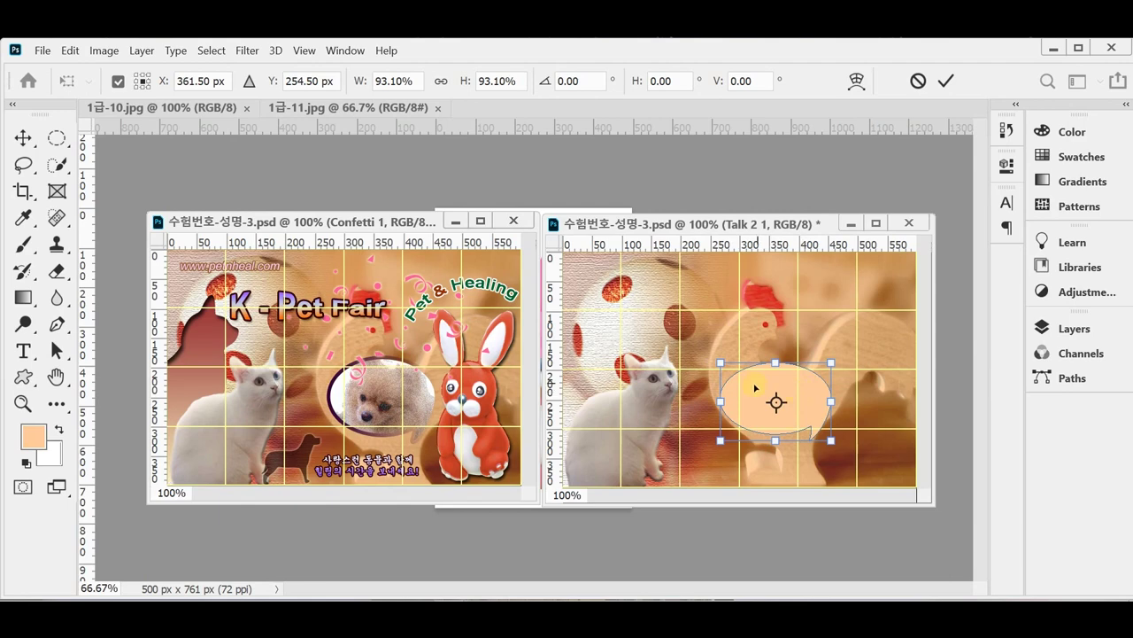
pyautogui.moveTo(720, 402); pyautogui.dragTo(724, 401)
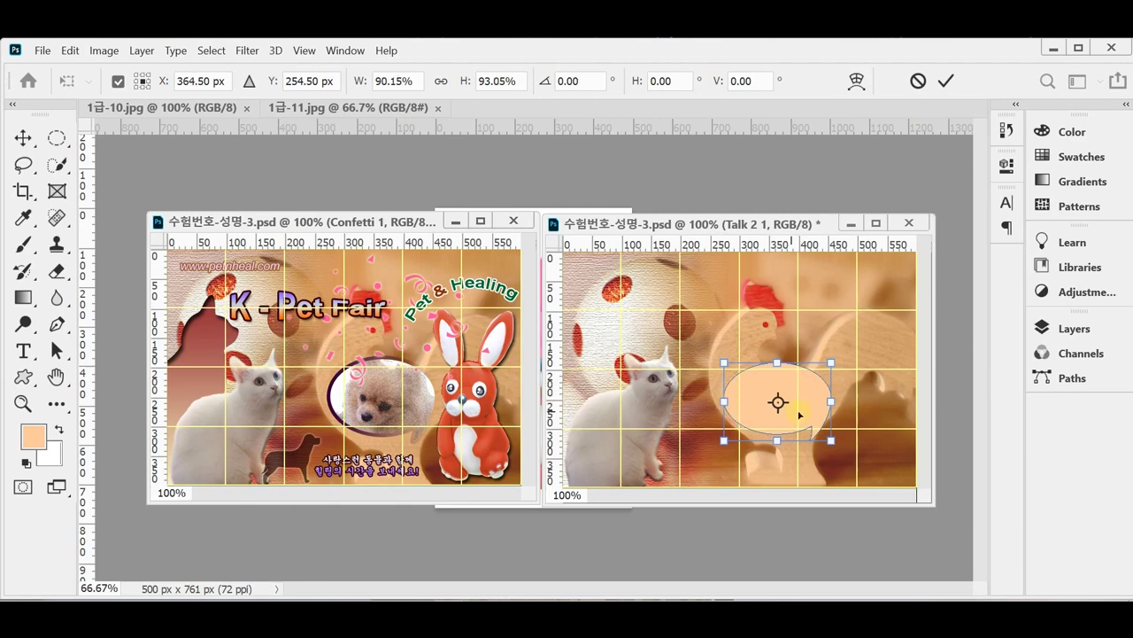
pyautogui.moveTo(778, 439); pyautogui.dragTo(778, 442)
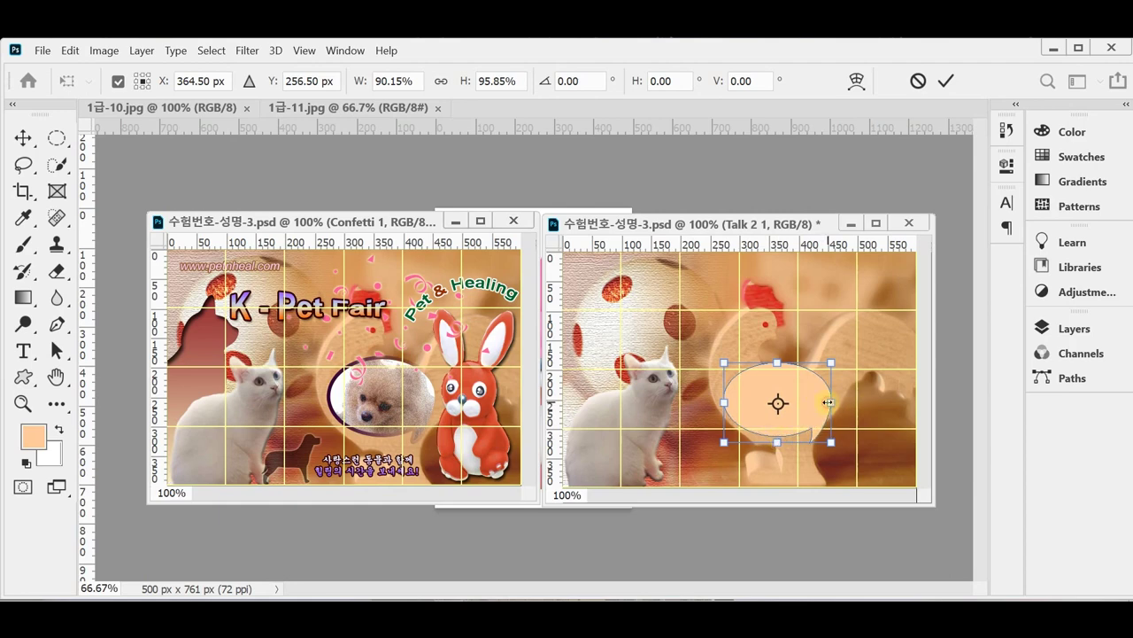
pyautogui.moveTo(832, 402); pyautogui.dragTo(830, 402)
pyautogui.press('Return')
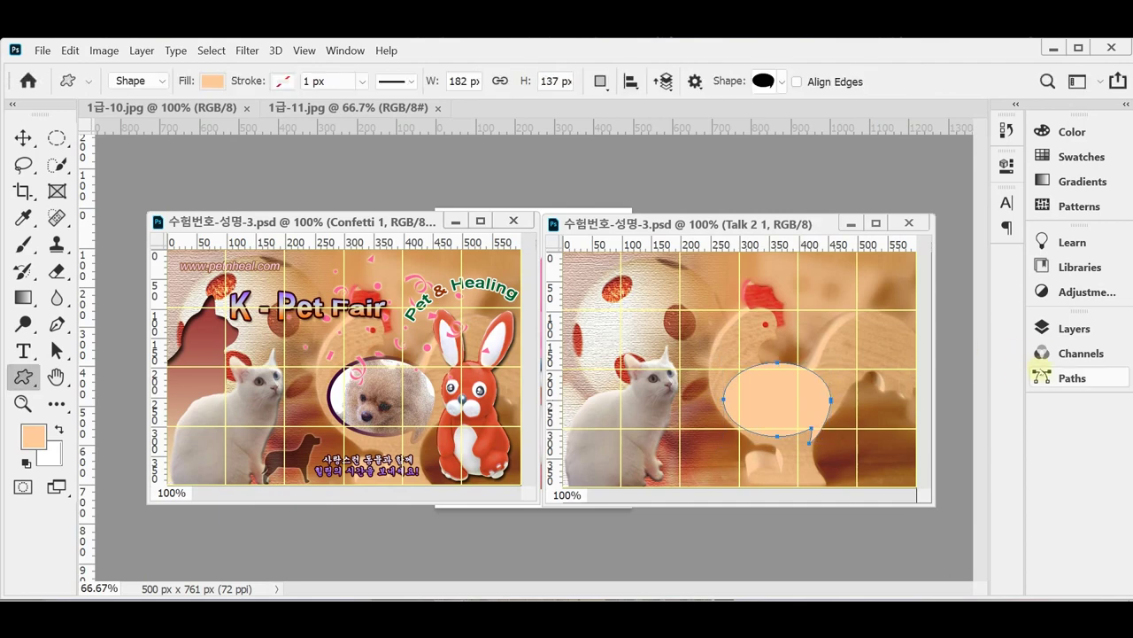
pyautogui.click(1089, 335)
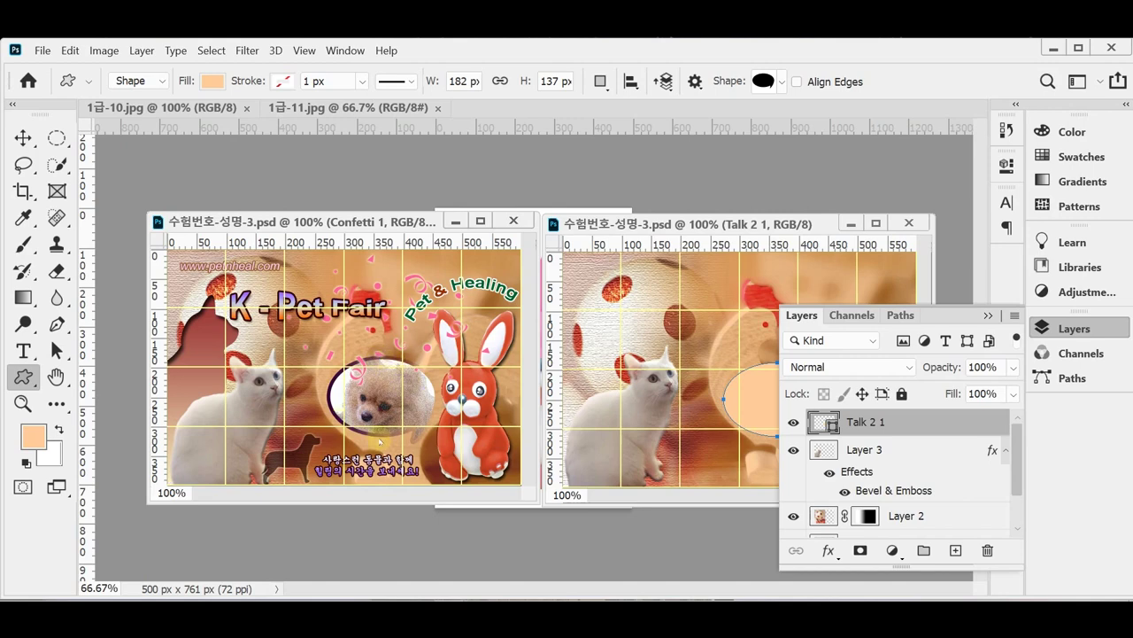
# - Set the foreground color to the dark purple #303
pyautogui.click(1065, 326)
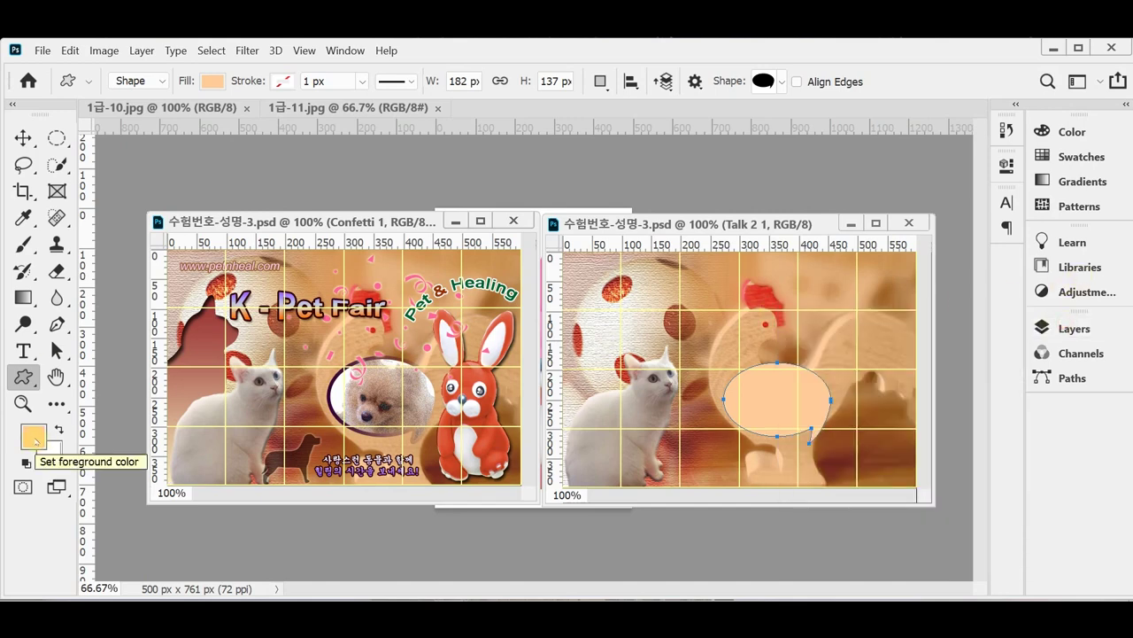
pyautogui.click(33, 435)
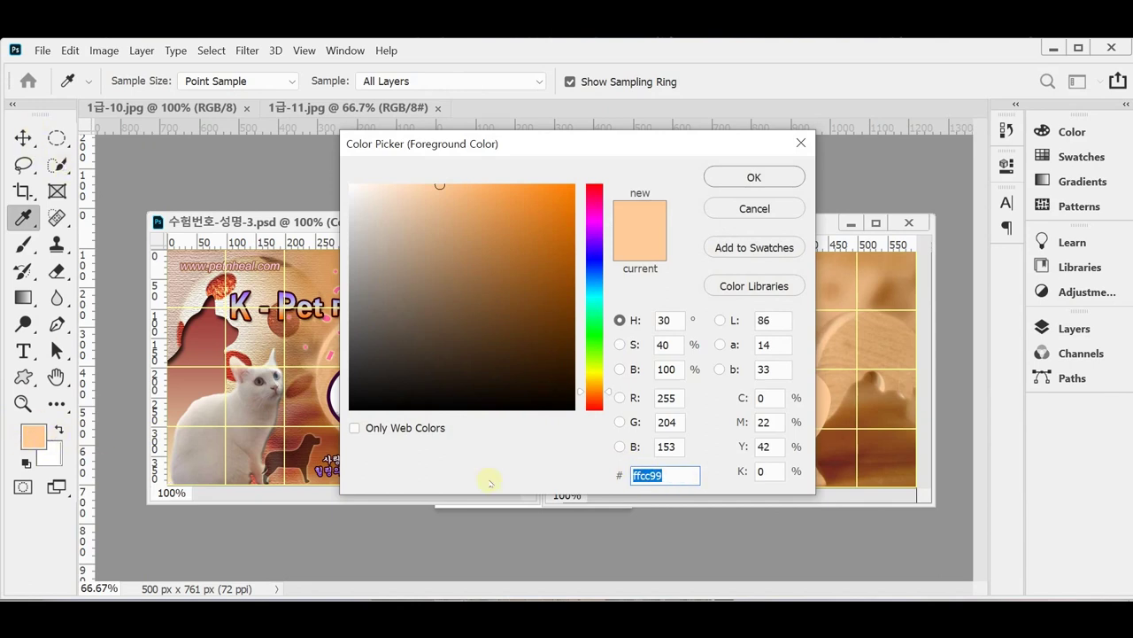
pyautogui.write('303')
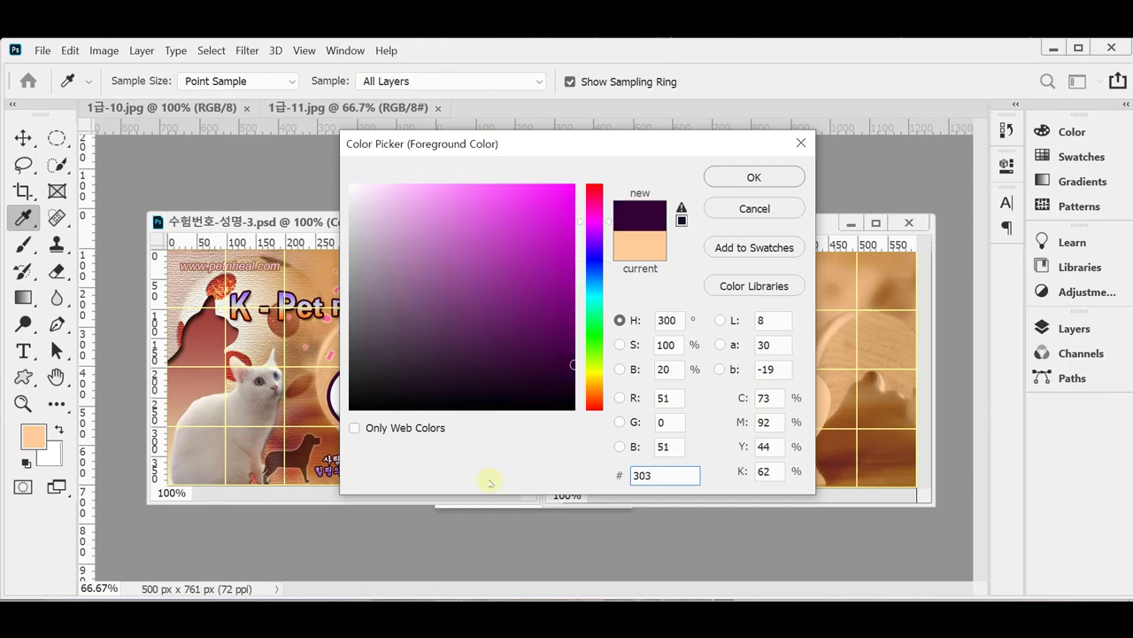
pyautogui.press('Return')
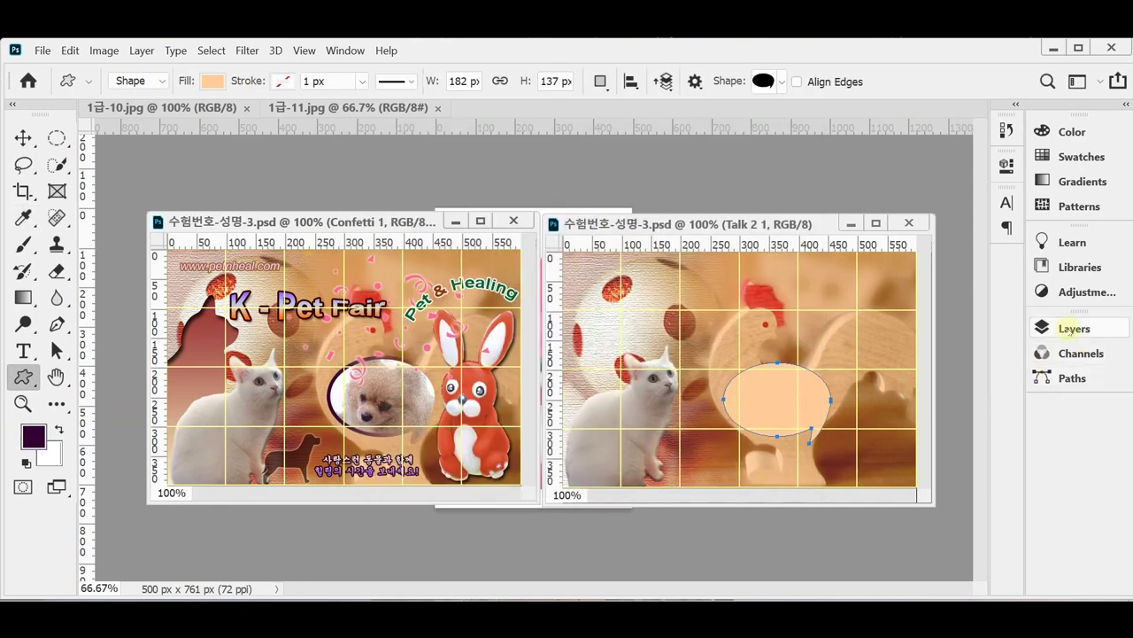
# - Add a Stroke effect to the speech bubble layer with a size of 6 px, outside position and gradient fill type
pyautogui.click(1074, 329)
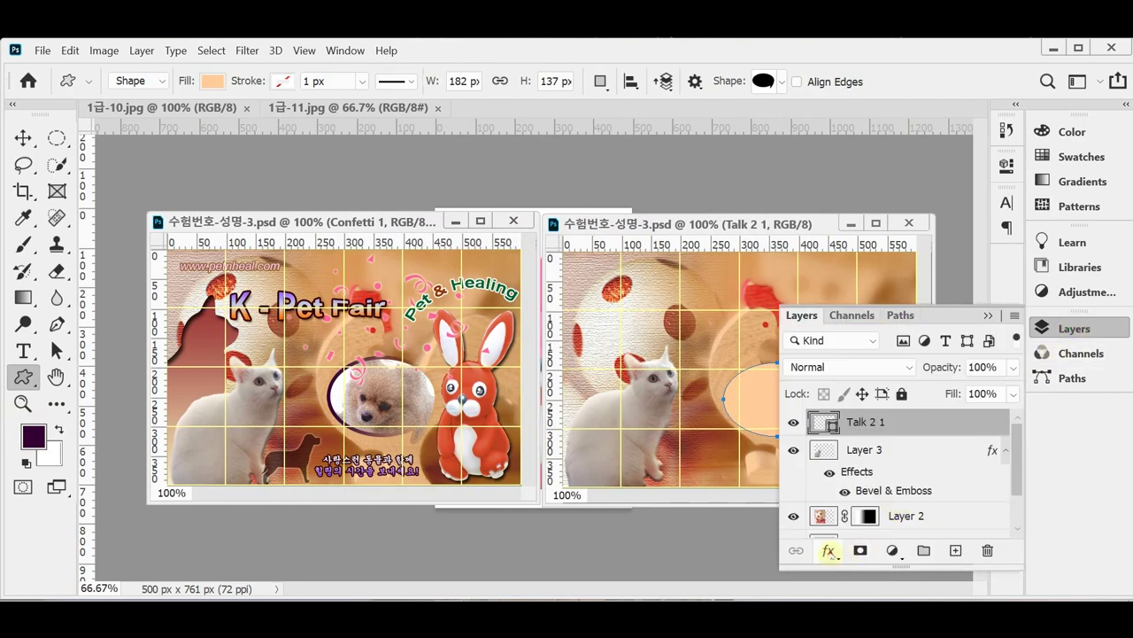
pyautogui.click(831, 551)
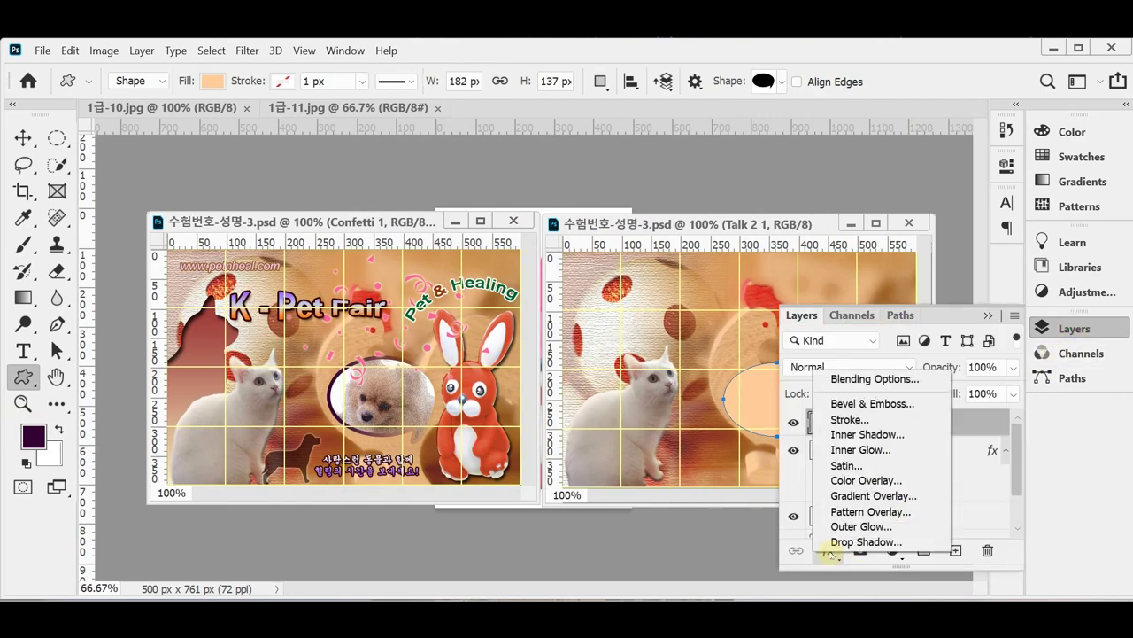
pyautogui.click(809, 381)
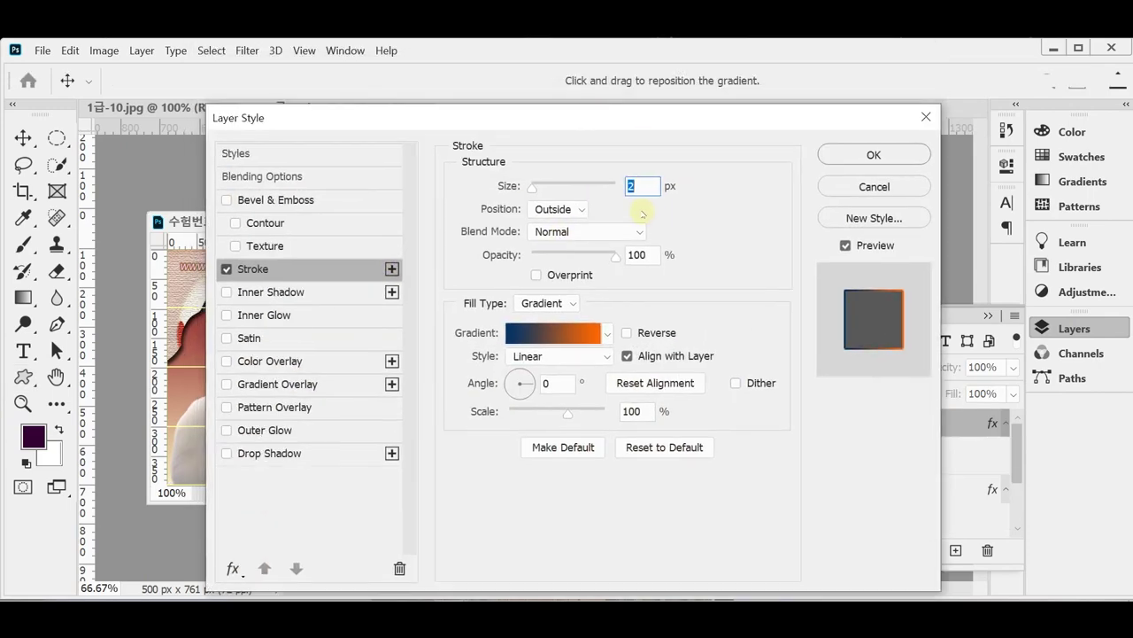
pyautogui.write('6')
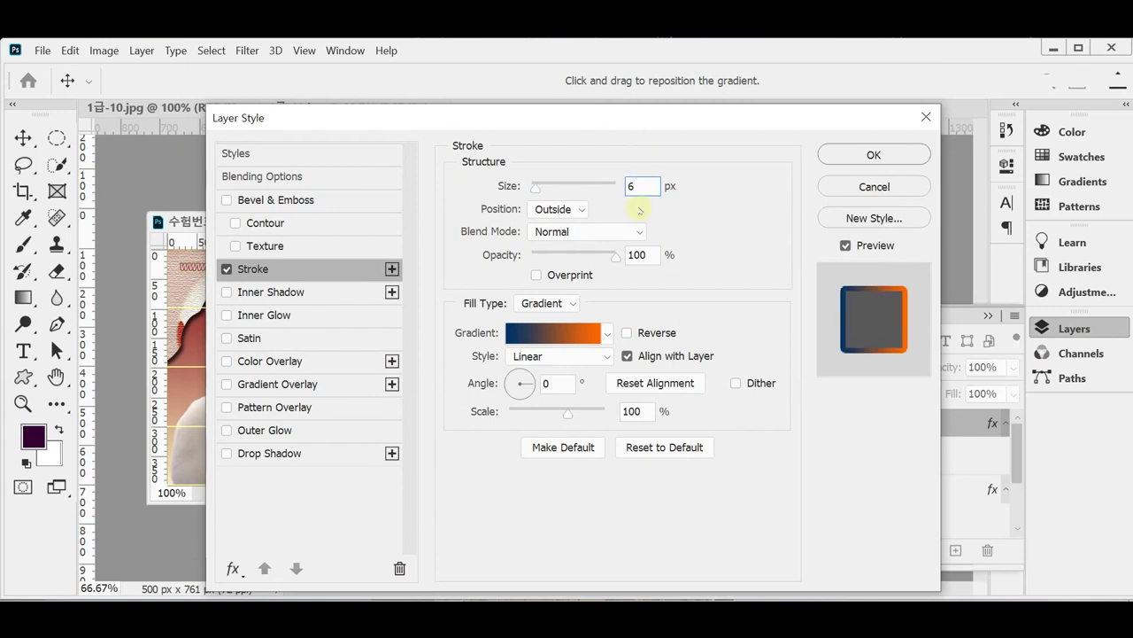
# - Give the speech bubble's stroke the Basics gradient from the foreground color to transparent, apply the style and save the document
pyautogui.click(607, 334)
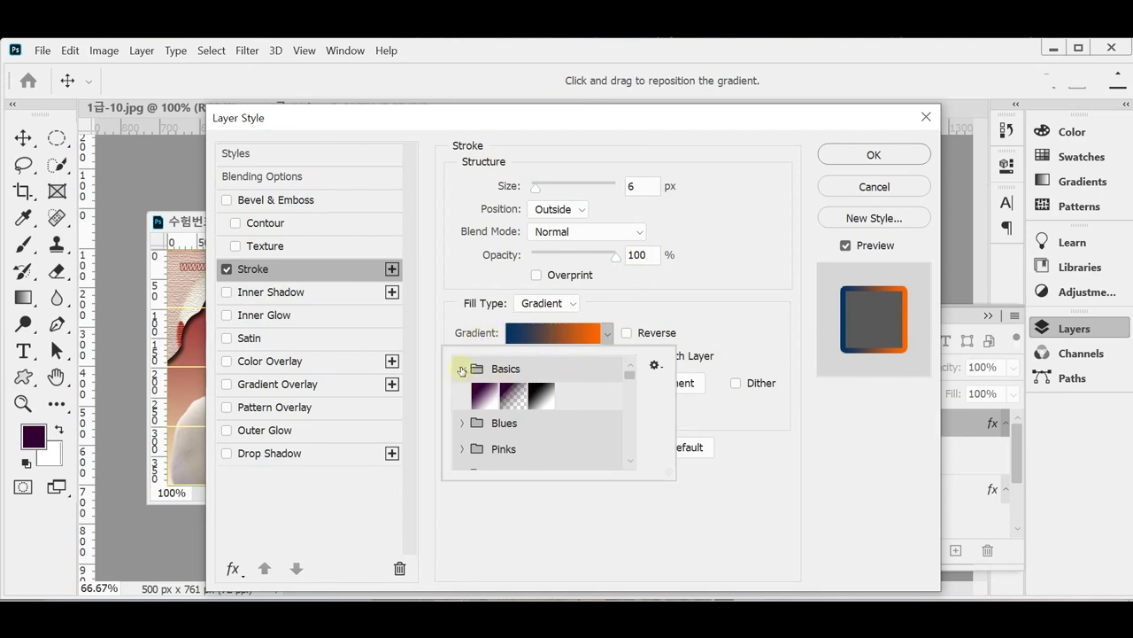
pyautogui.click(514, 400)
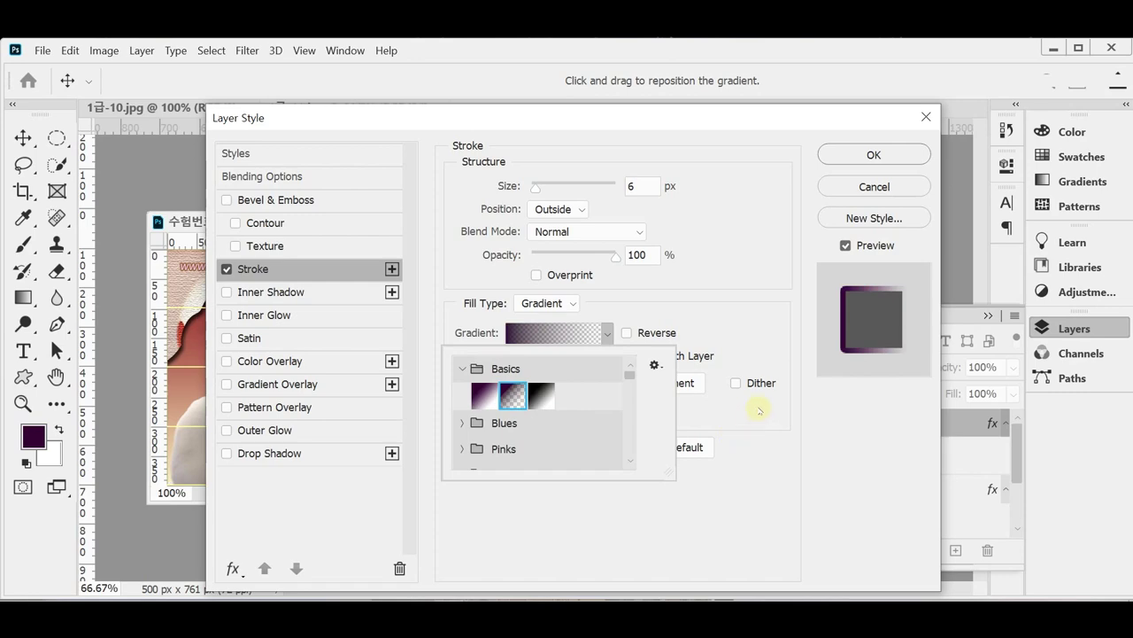
pyautogui.click(720, 292)
pyautogui.moveTo(428, 121); pyautogui.dragTo(620, 162)
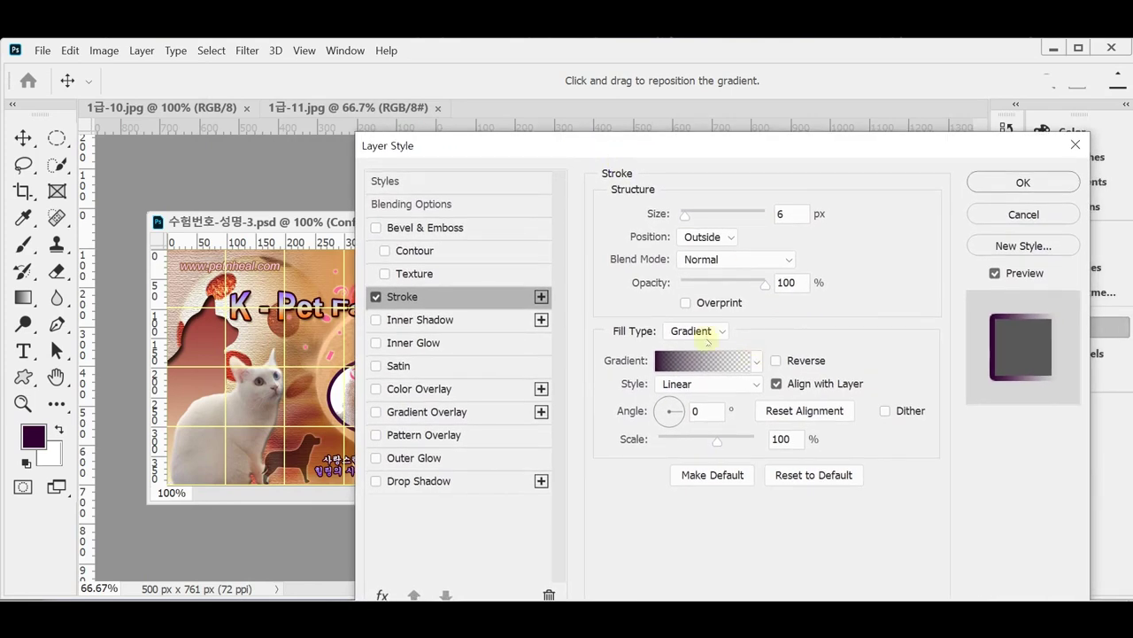
pyautogui.click(1006, 189)
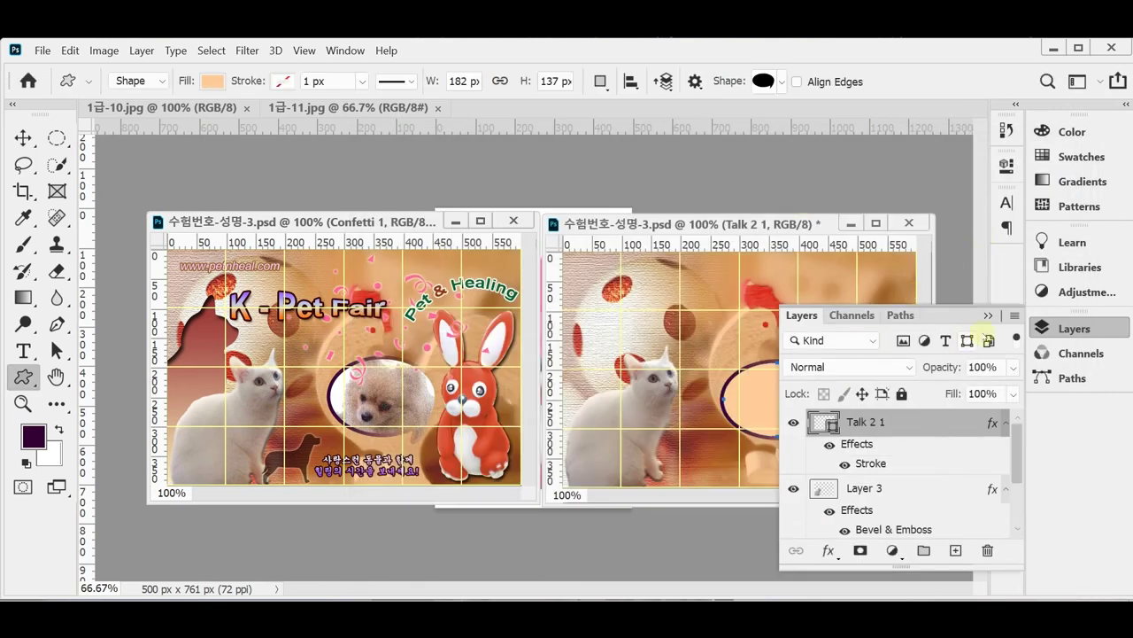
pyautogui.click(1056, 329)
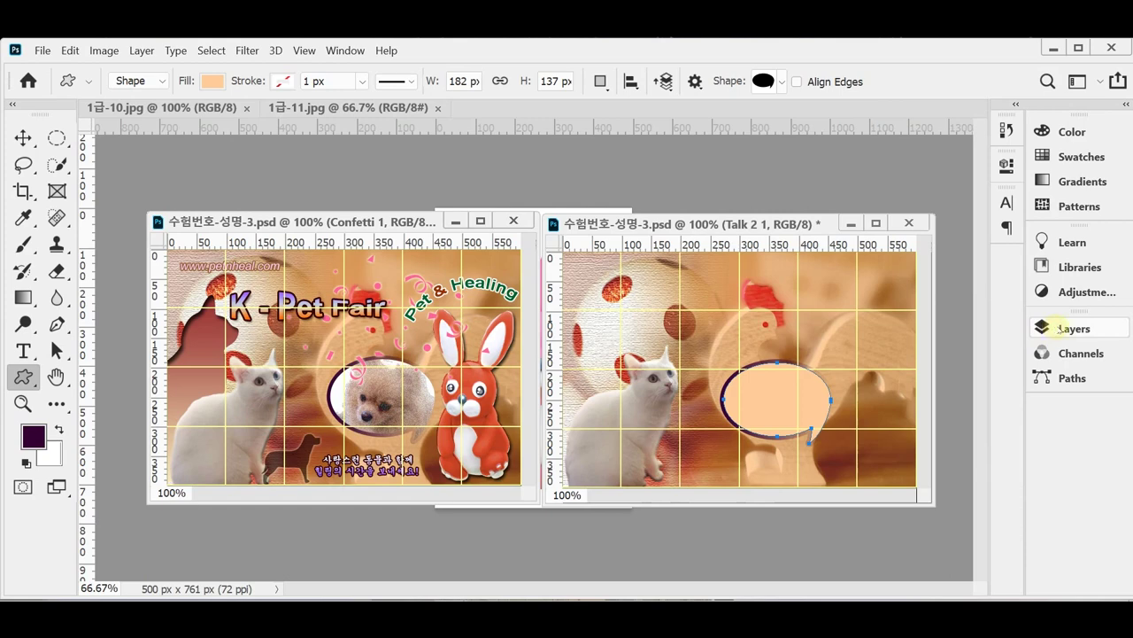
pyautogui.hotkey('ctrl', 's')
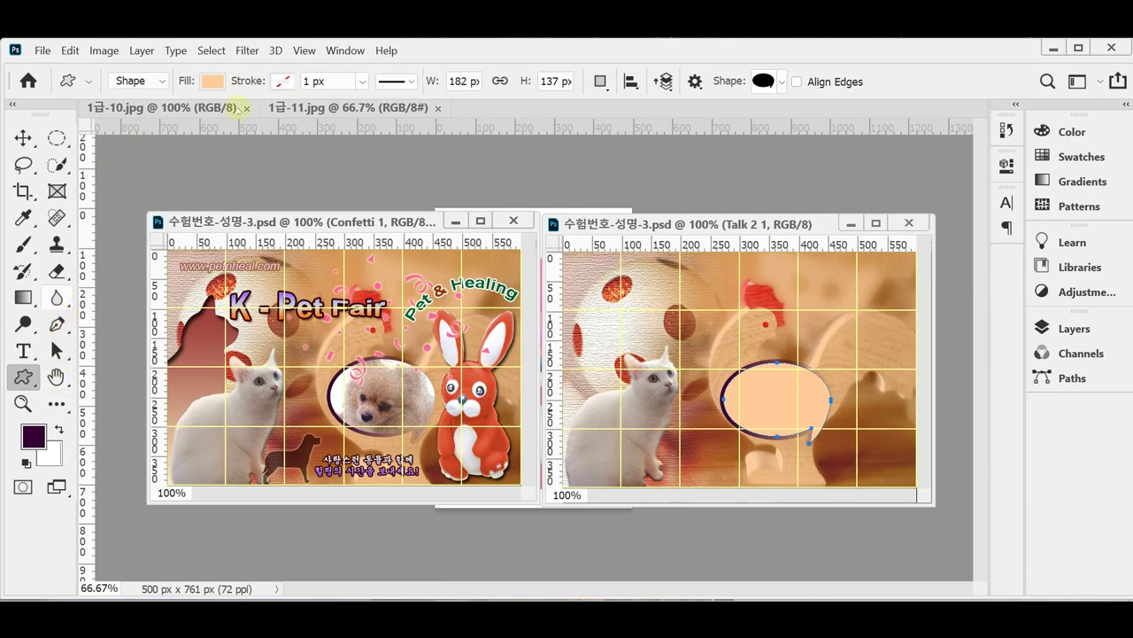
# - Copy the whole dog photo from 1급-10.jpg and paste it into 수험번호-성명-3.psd above the speech bubble
pyautogui.moveTo(151, 107); pyautogui.dragTo(228, 180)
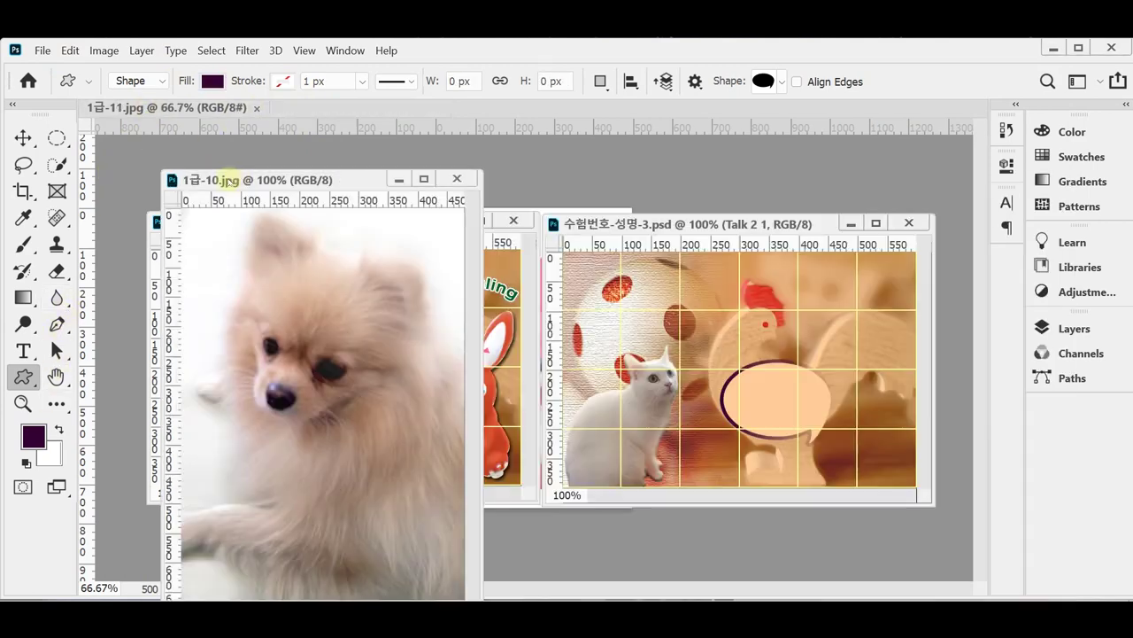
pyautogui.hotkey('ctrl', 'a')
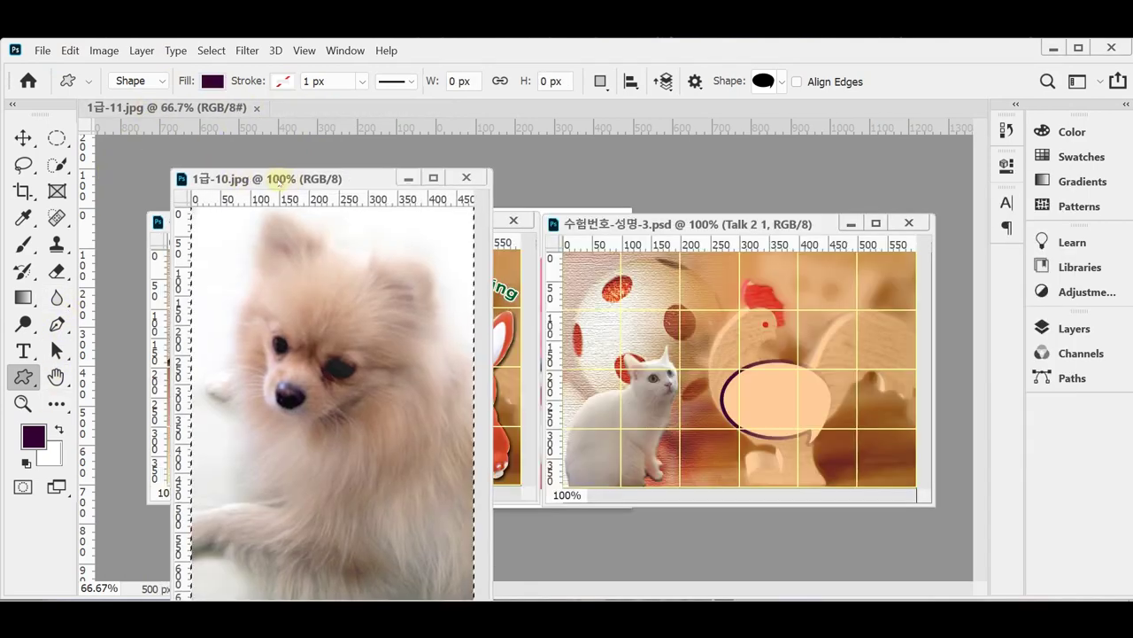
pyautogui.click(408, 178)
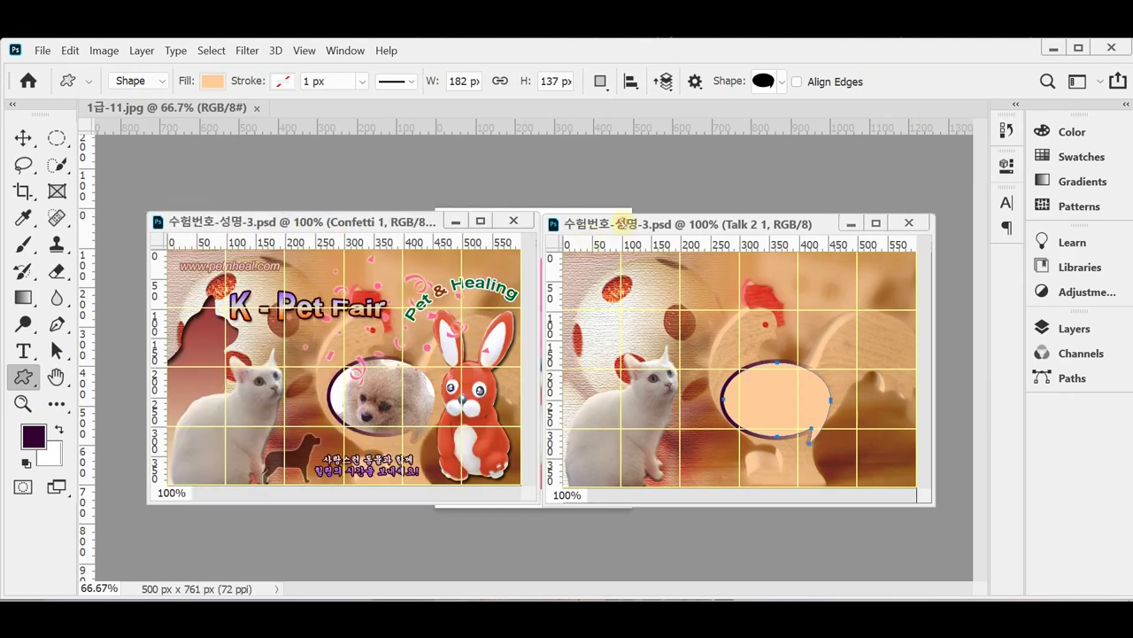
pyautogui.hotkey('ctrl', 'v')
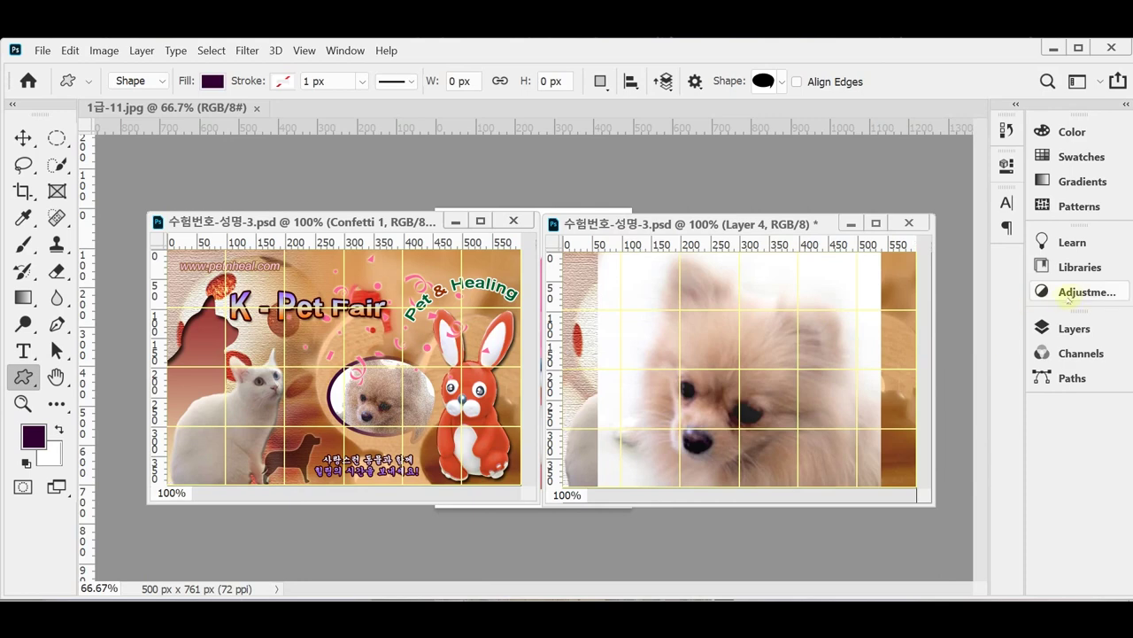
# - Clip the pasted dog layer to the Talk 2 1 speech bubble layer with a clipping mask
pyautogui.click(1072, 327)
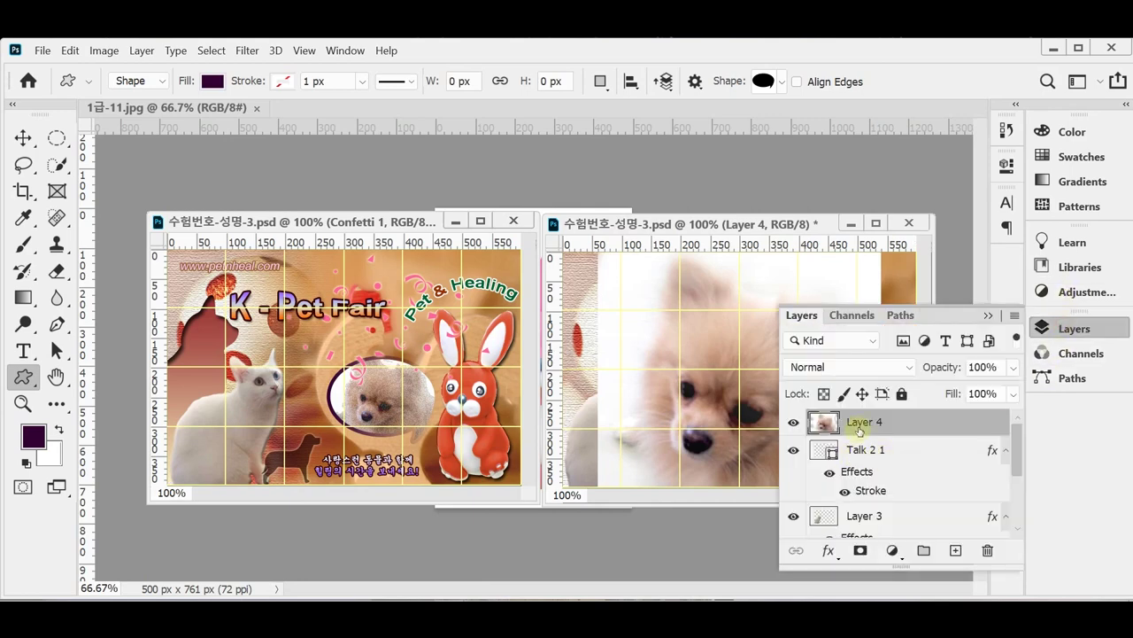
pyautogui.keyDown('alt'); pyautogui.click(907, 430); pyautogui.keyUp('alt')
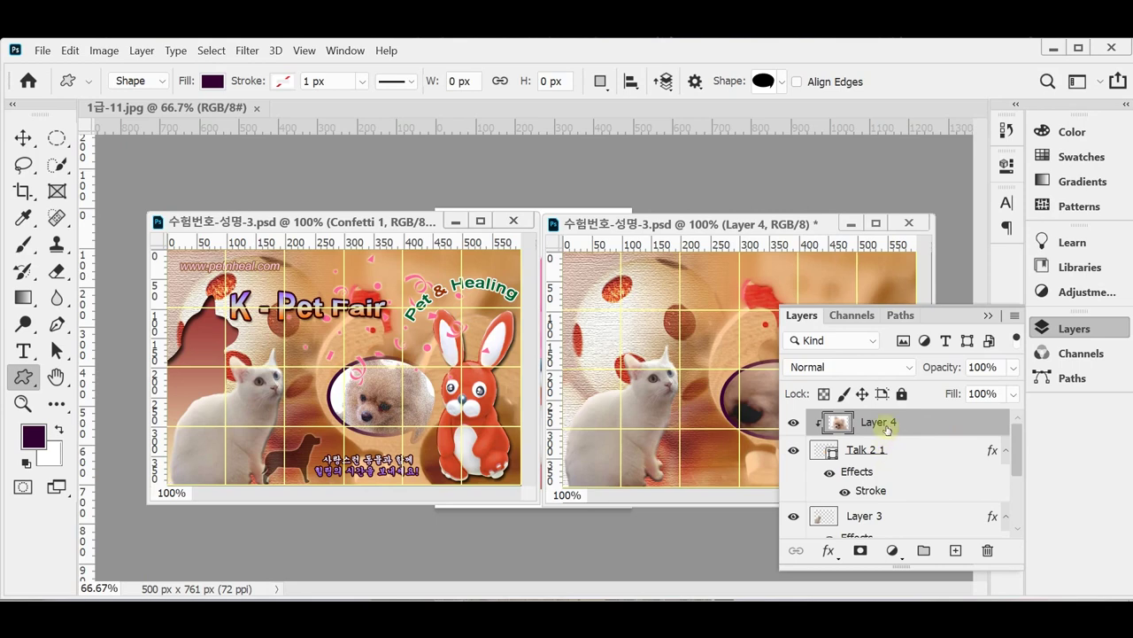
pyautogui.click(1059, 327)
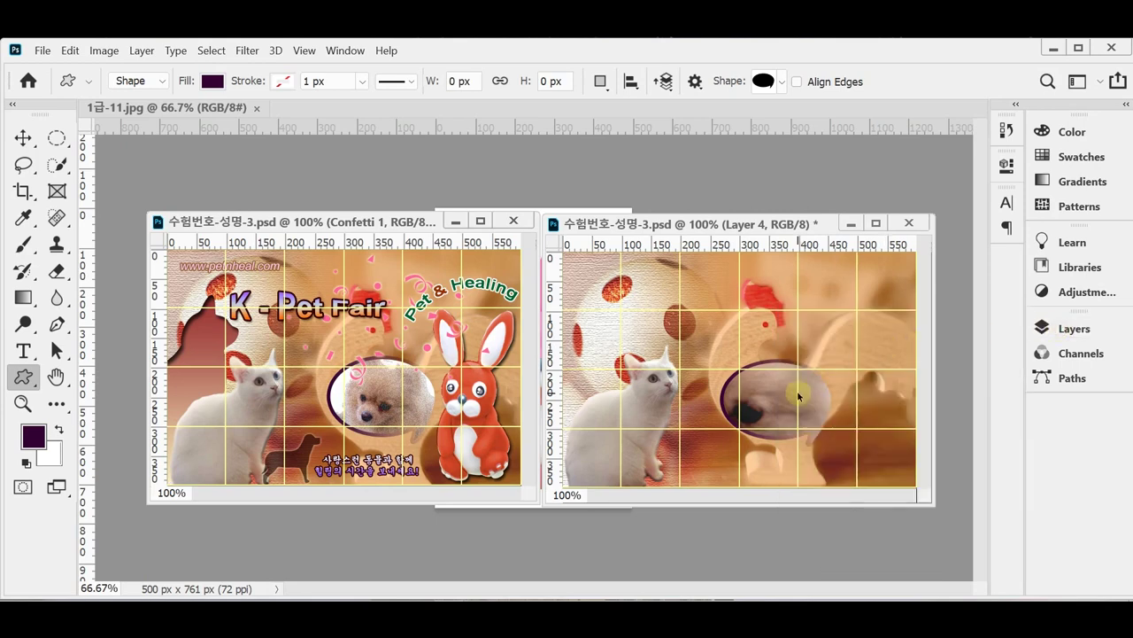
# - Scale the dog down proportionally and position its head inside the speech bubble to match the reference
pyautogui.hotkey('ctrl', 't')
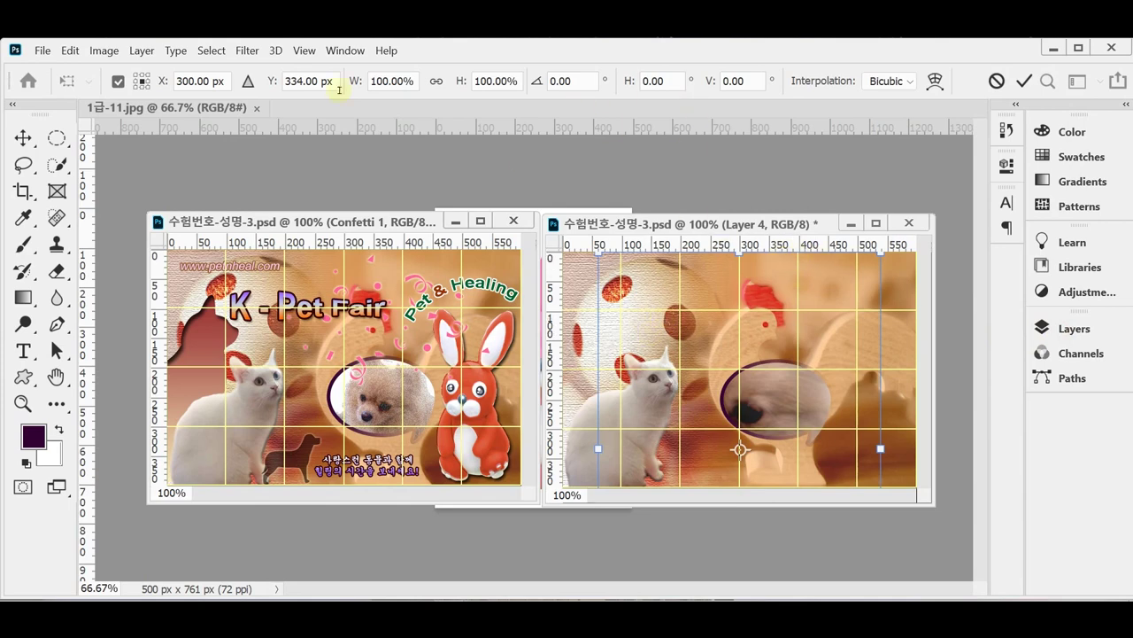
pyautogui.click(435, 80)
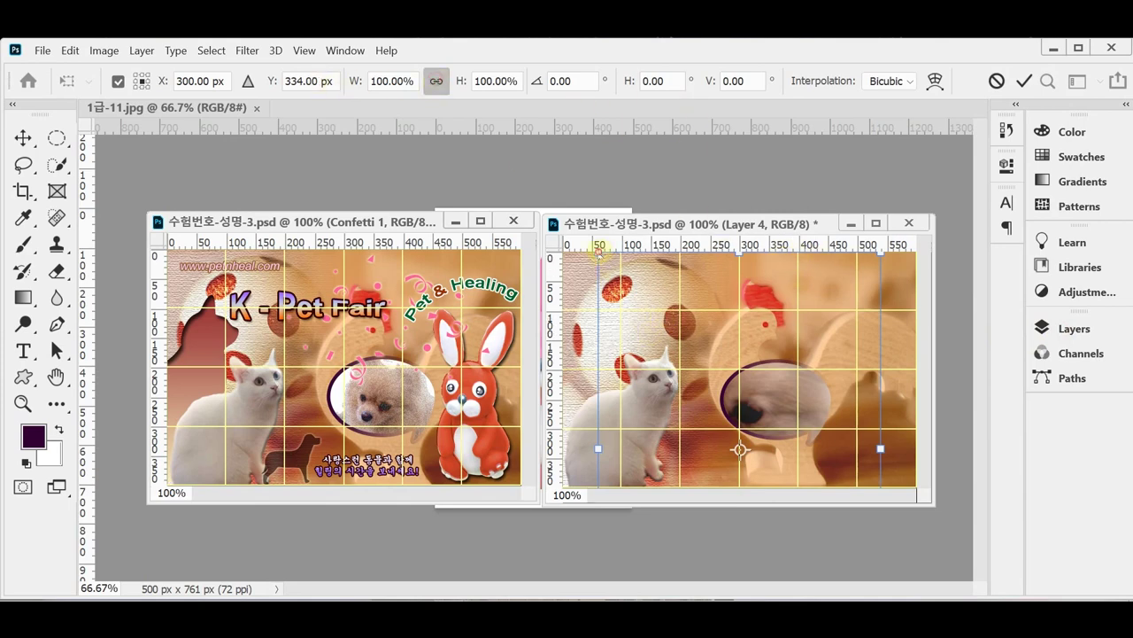
pyautogui.moveTo(598, 252); pyautogui.dragTo(778, 319)
pyautogui.moveTo(769, 427); pyautogui.dragTo(751, 320)
pyautogui.moveTo(678, 285); pyautogui.dragTo(800, 381)
pyautogui.moveTo(829, 454); pyautogui.dragTo(782, 391)
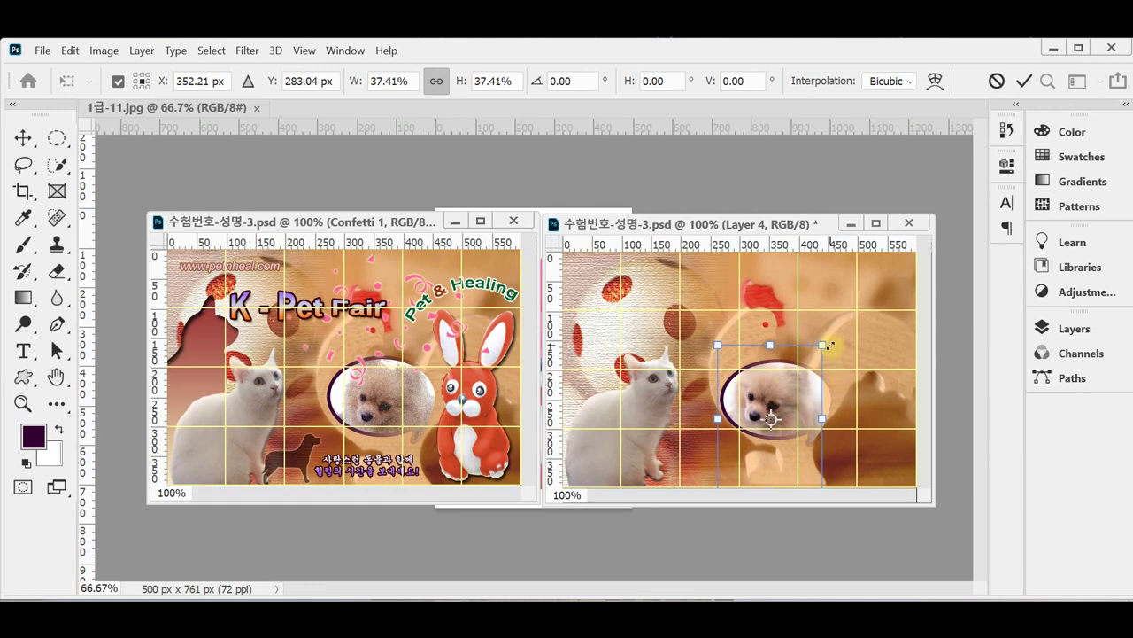
pyautogui.moveTo(830, 344); pyautogui.dragTo(827, 333)
pyautogui.moveTo(810, 381); pyautogui.dragTo(805, 404)
pyautogui.press('u')
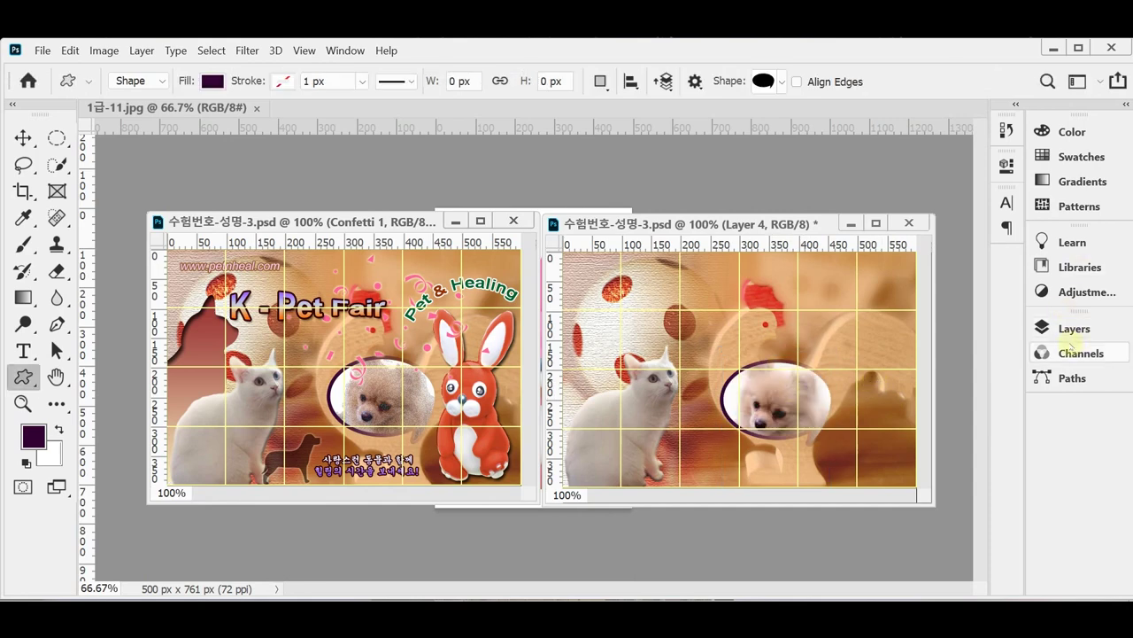
# - Narrow the speech bubble to 96.70% width, making it 176 px wide, and save the document
pyautogui.click(1067, 329)
pyautogui.click(894, 453)
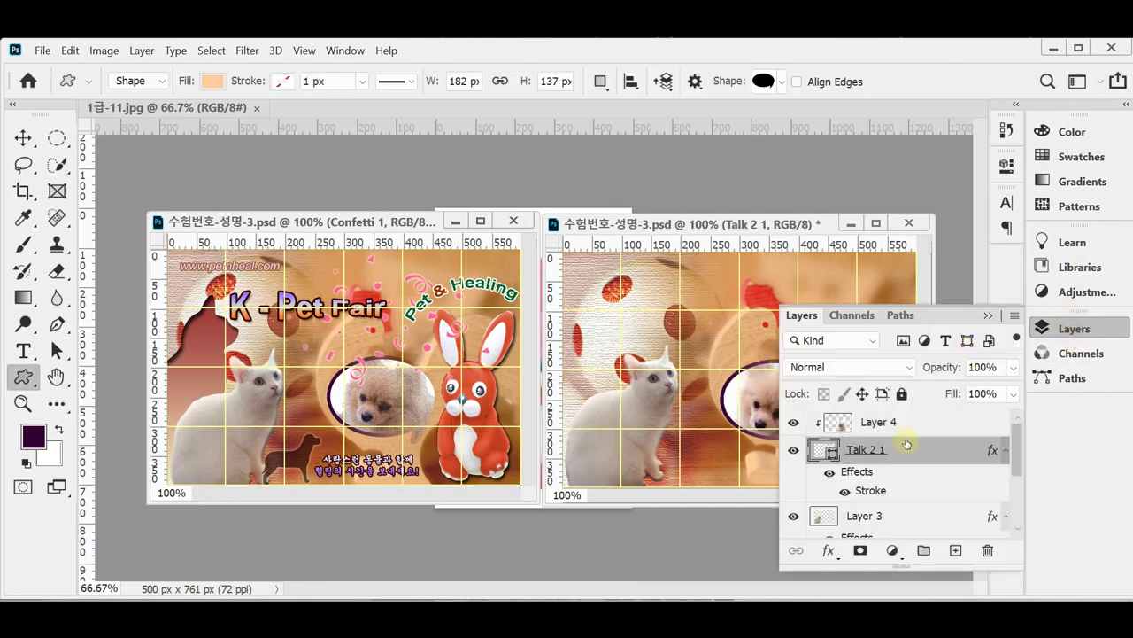
pyautogui.hotkey('ctrl', 't')
pyautogui.moveTo(724, 440); pyautogui.dragTo(728, 441)
pyautogui.press('Return')
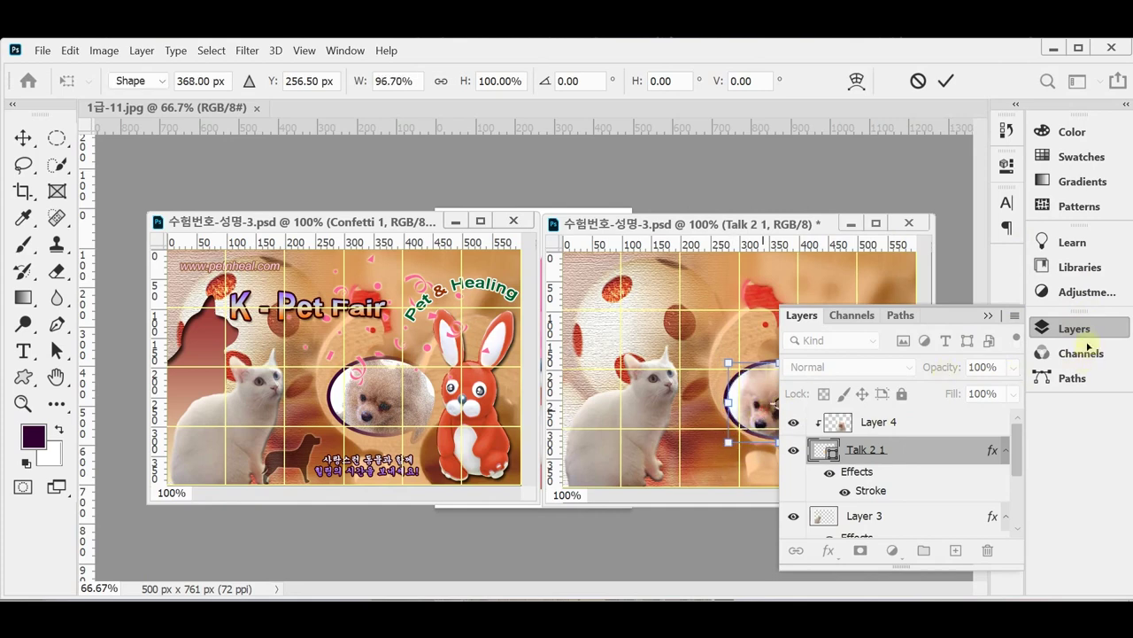
pyautogui.click(1080, 328)
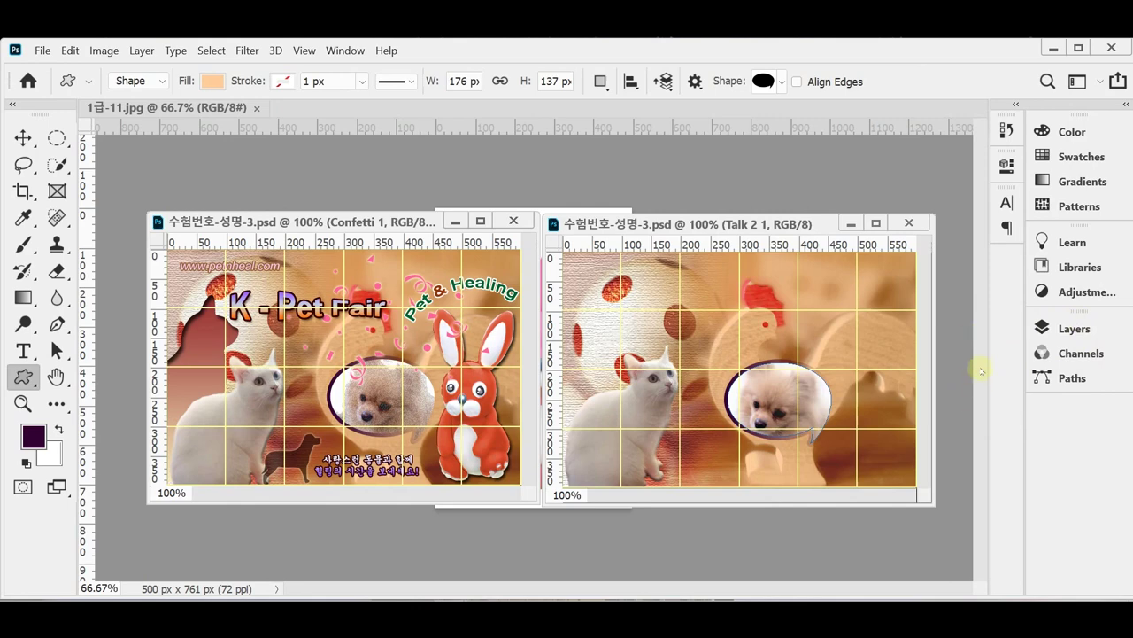
# - Apply the artistic Film Grain filter to the dog layer in the speech bubble
pyautogui.click(1067, 327)
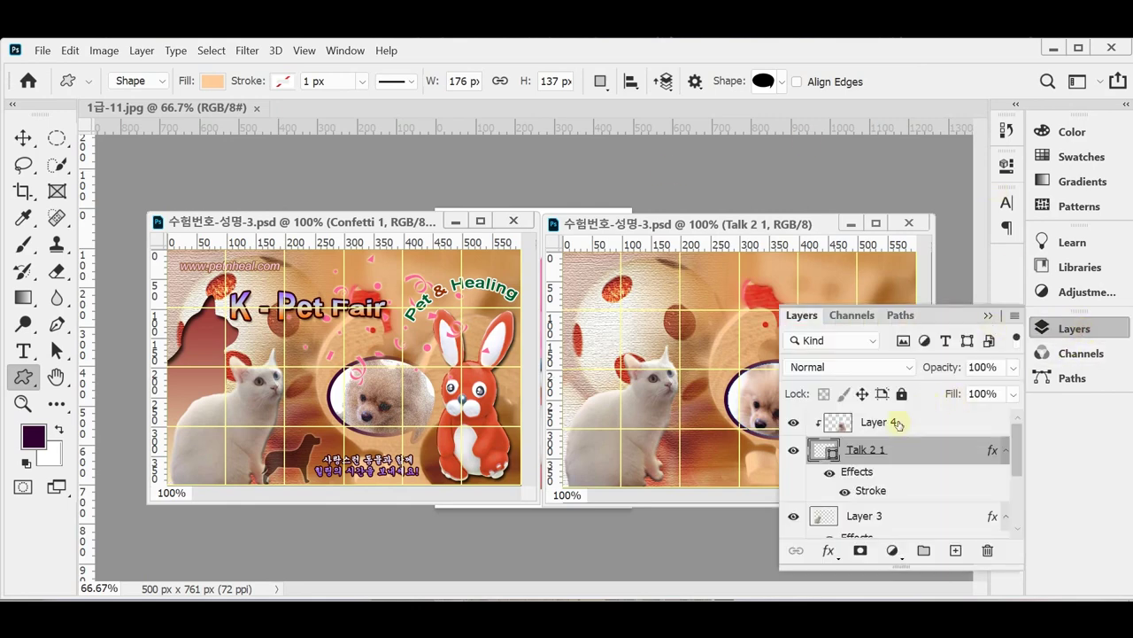
pyautogui.click(898, 423)
pyautogui.click(1040, 329)
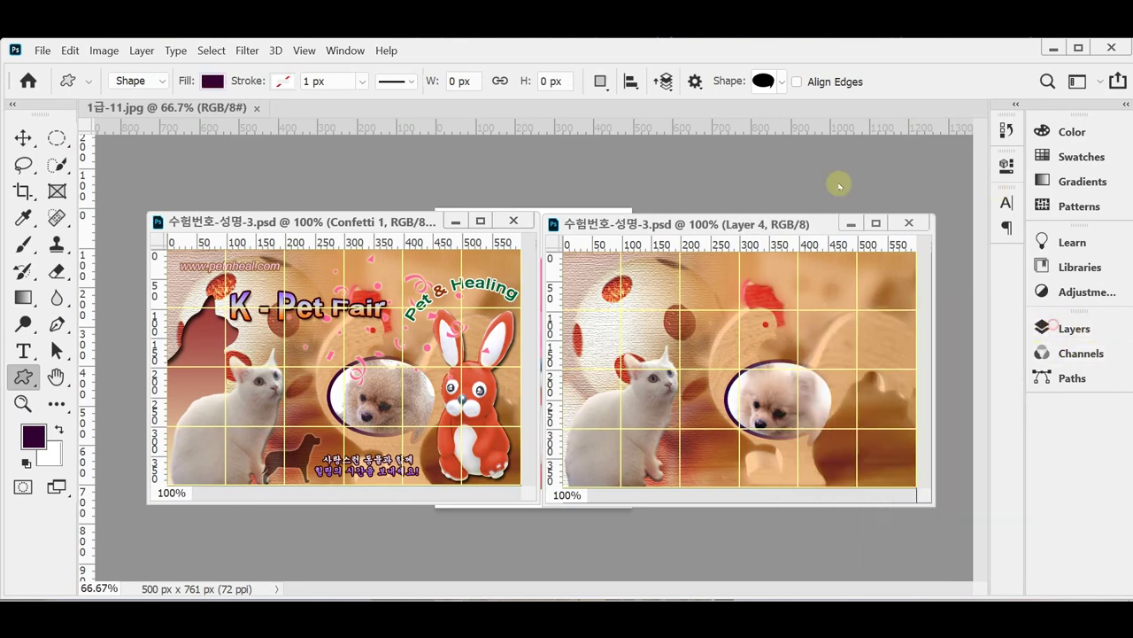
pyautogui.click(247, 51)
pyautogui.click(285, 115)
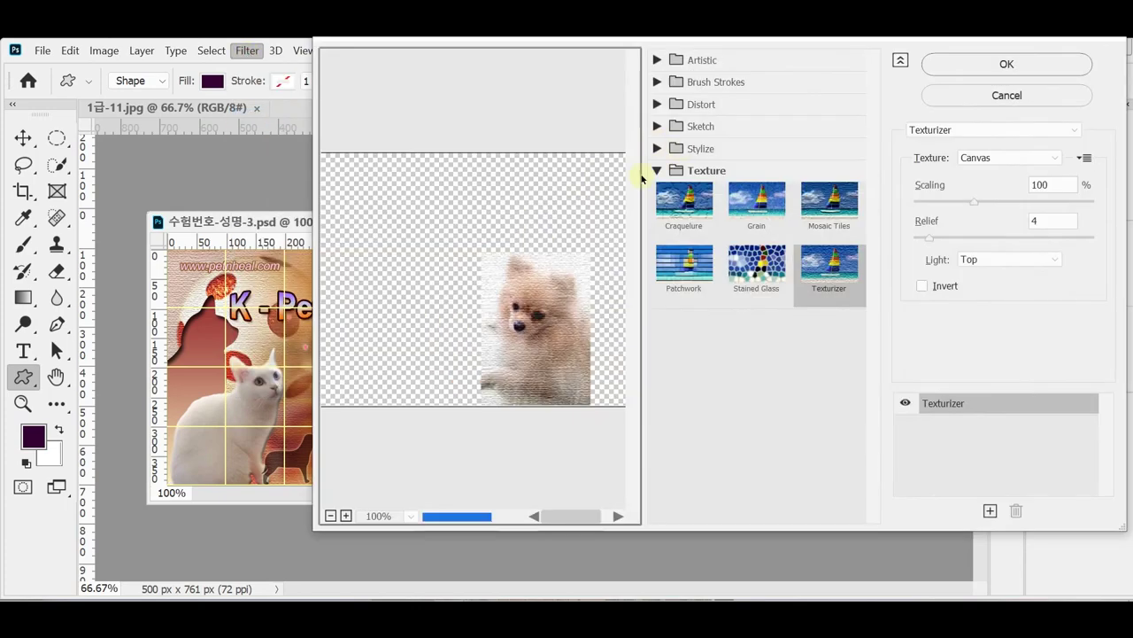
pyautogui.click(660, 60)
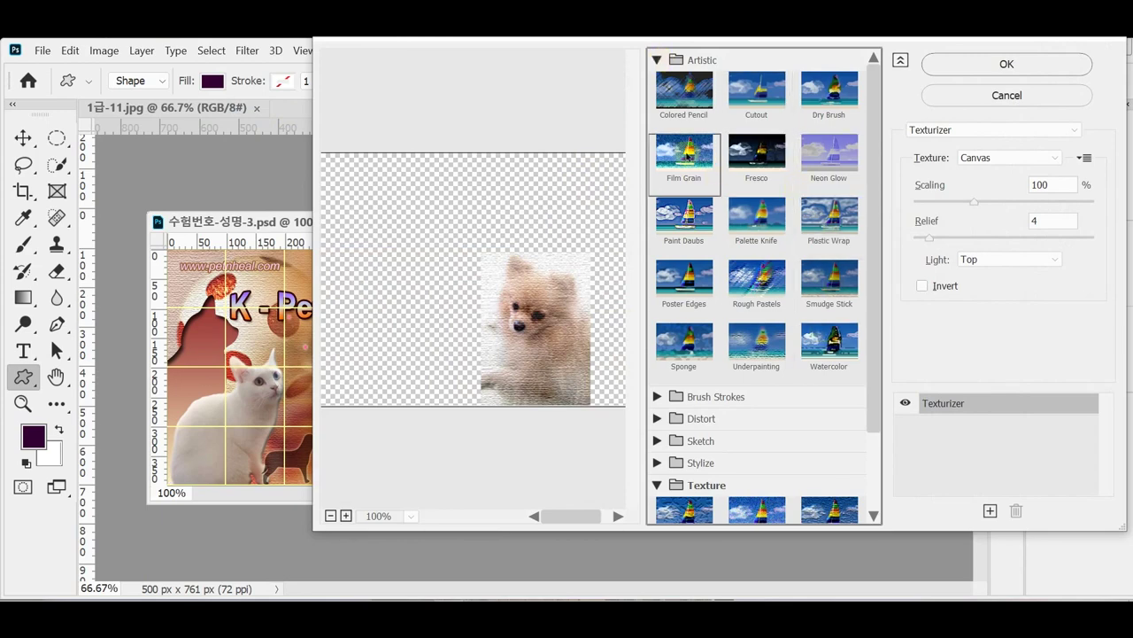
pyautogui.click(684, 155)
pyautogui.click(992, 64)
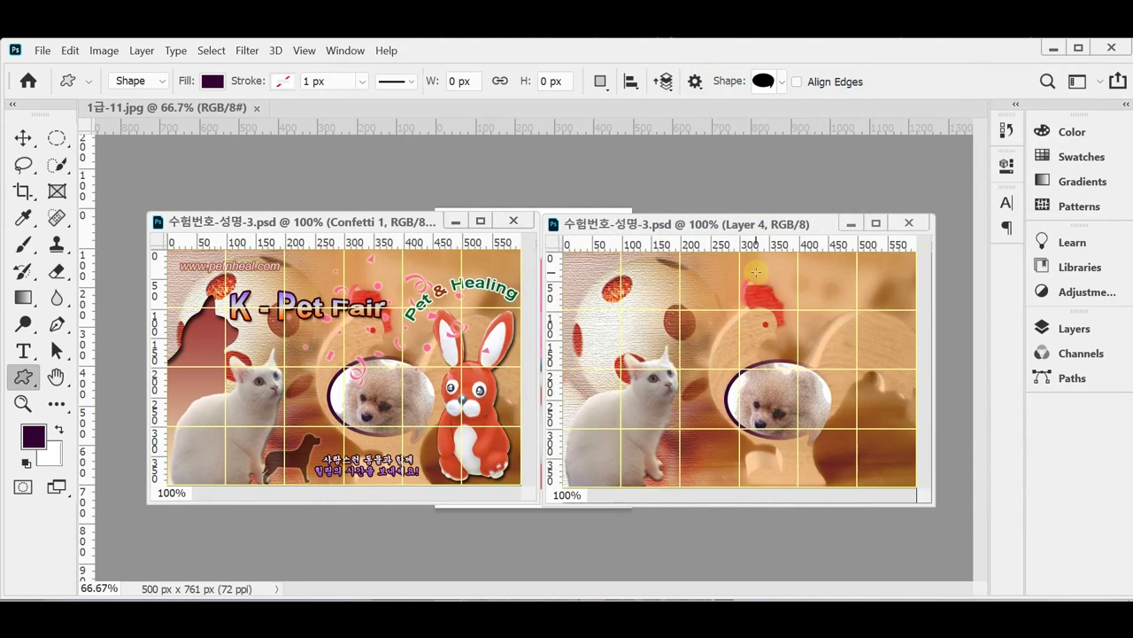
# - Float and enlarge the 1급-11.jpg window, and select the background around the rabbit with the Magic Wand
pyautogui.moveTo(132, 108); pyautogui.dragTo(279, 154)
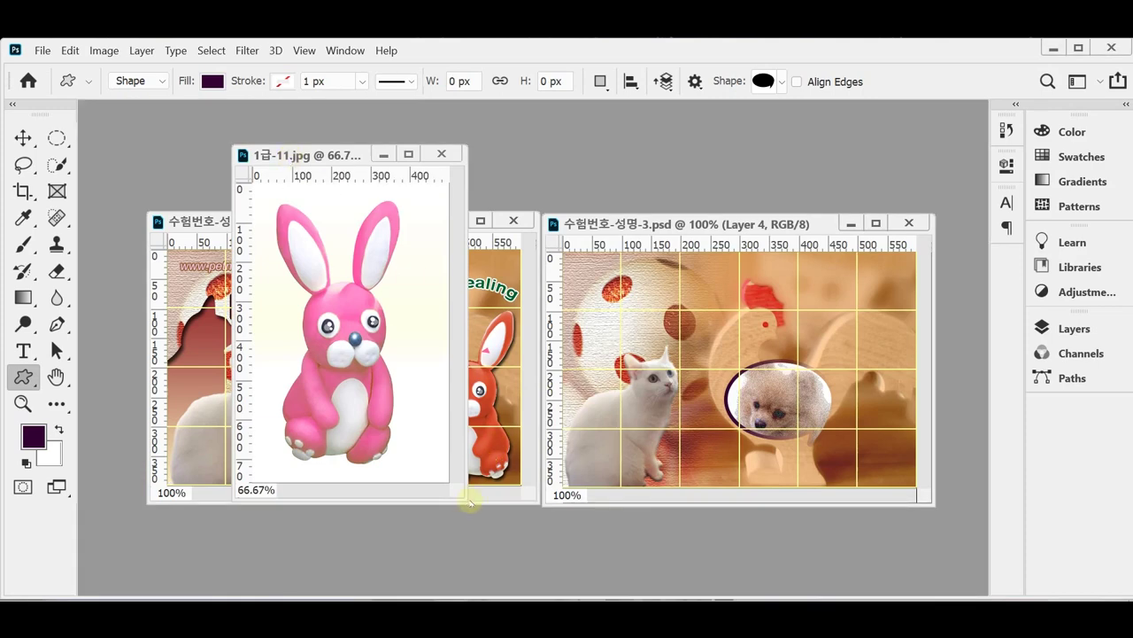
pyautogui.moveTo(470, 502); pyautogui.dragTo(571, 522)
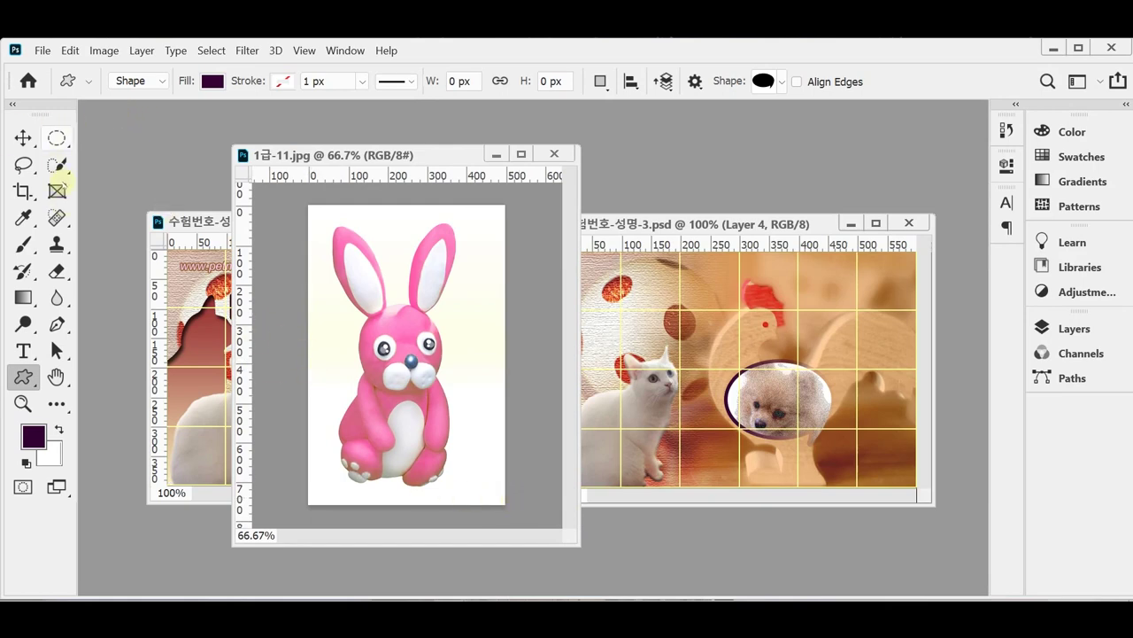
pyautogui.moveTo(57, 167)
pyautogui.mouseDown()
pyautogui.moveTo(101, 165)
pyautogui.moveTo(97, 204)
pyautogui.mouseUp()
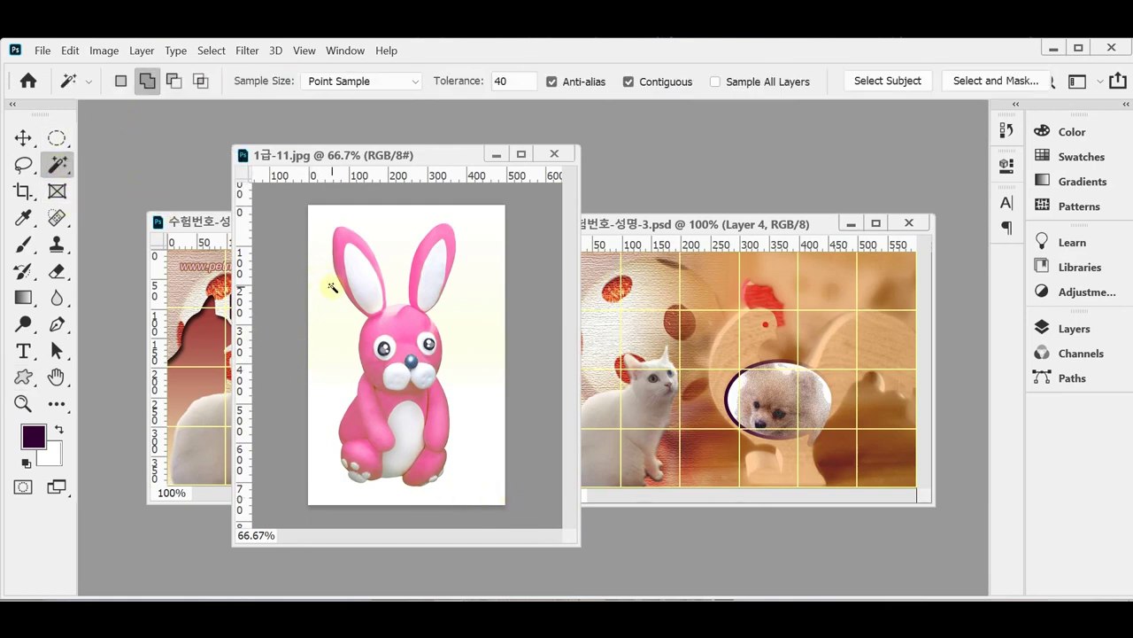
pyautogui.click(339, 305)
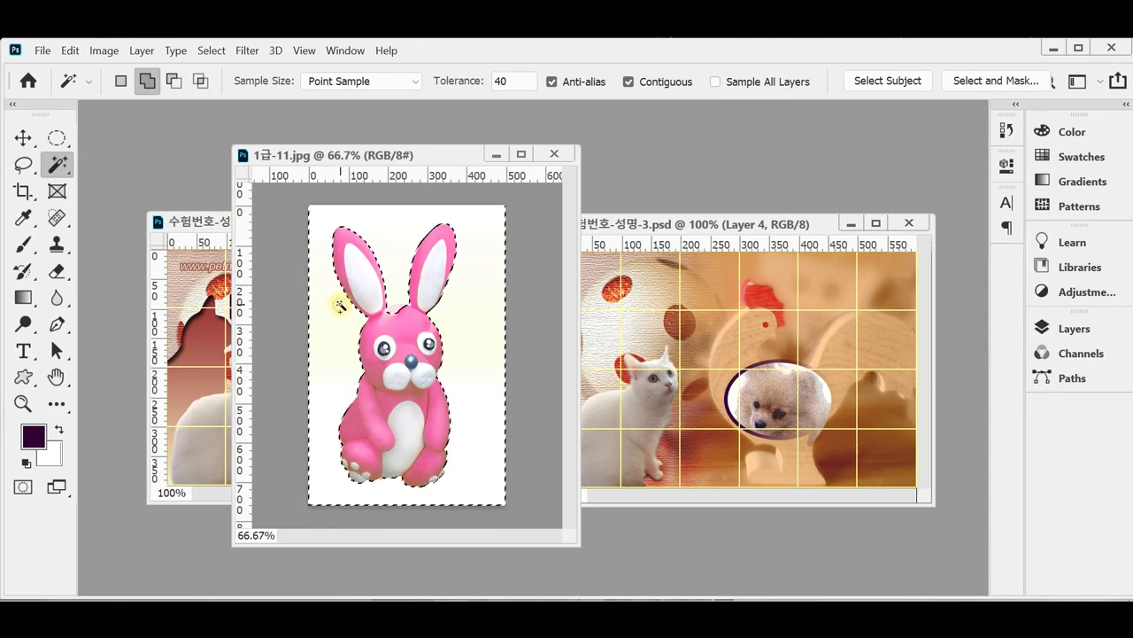
# - Set the Magic Wand tolerance to 20 and invert the background selection so that the rabbit is selected
pyautogui.click(454, 81)
pyautogui.write('20')
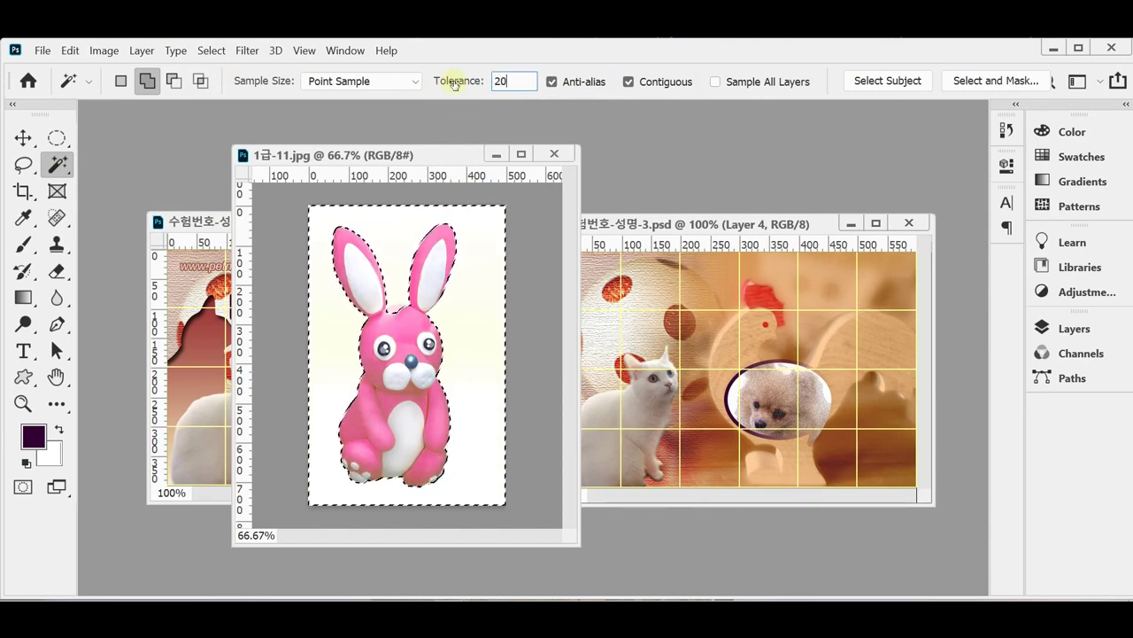
pyautogui.click(534, 293)
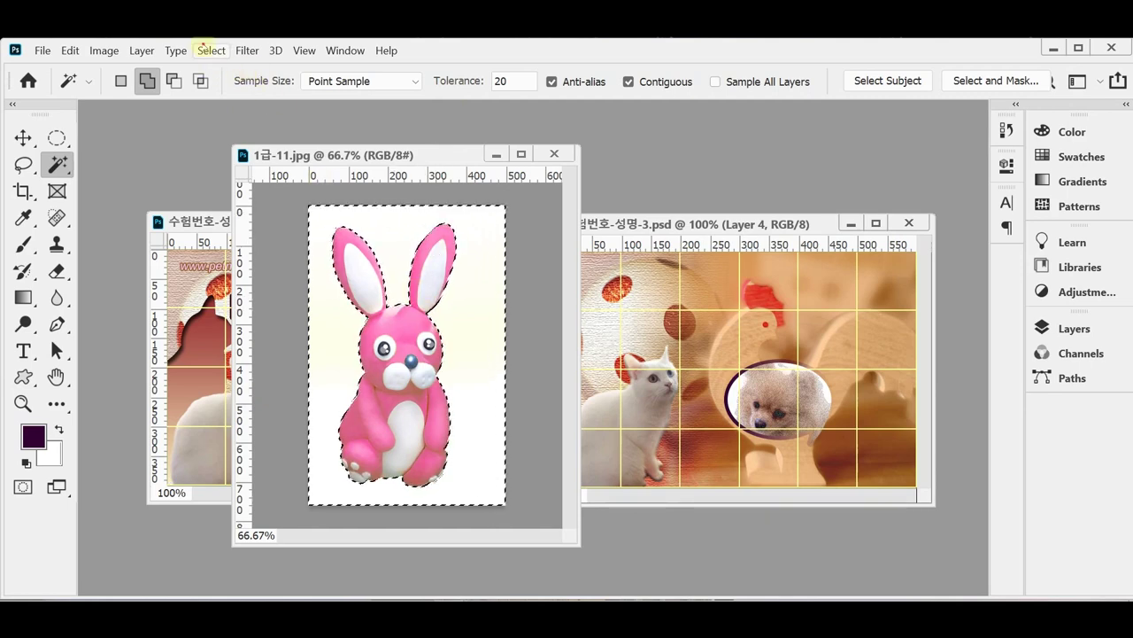
pyautogui.click(212, 50)
pyautogui.click(211, 118)
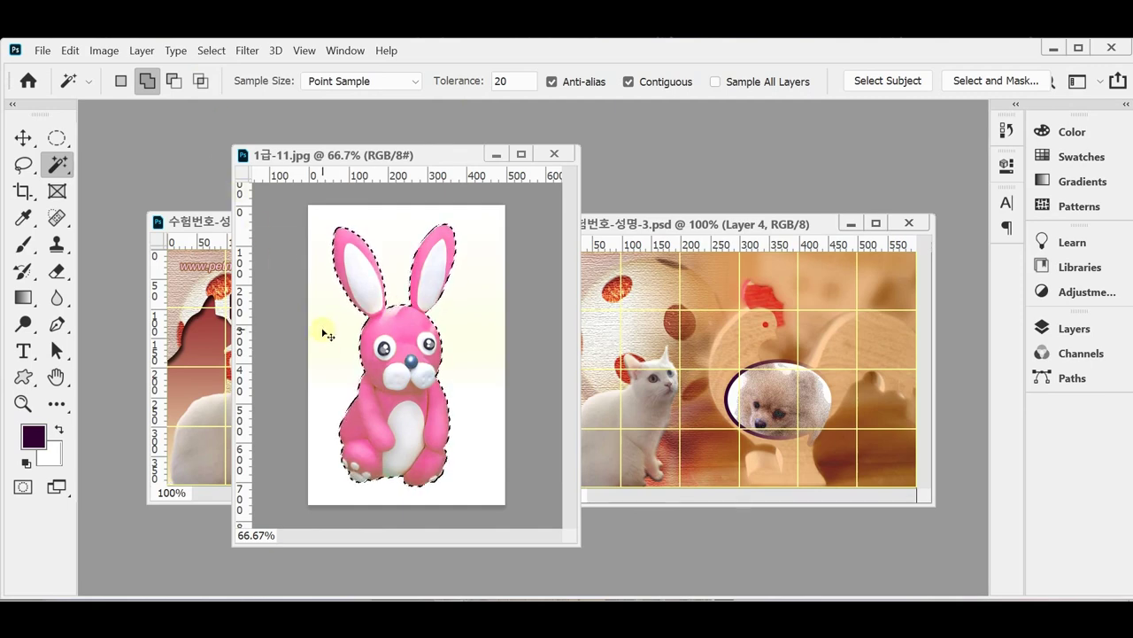
# - Copy the selected rabbit, close 1급-11.jpg and paste the rabbit into the working 수험번호-성명-3.psd document
pyautogui.hotkey('ctrl', 'w')
pyautogui.click(668, 225)
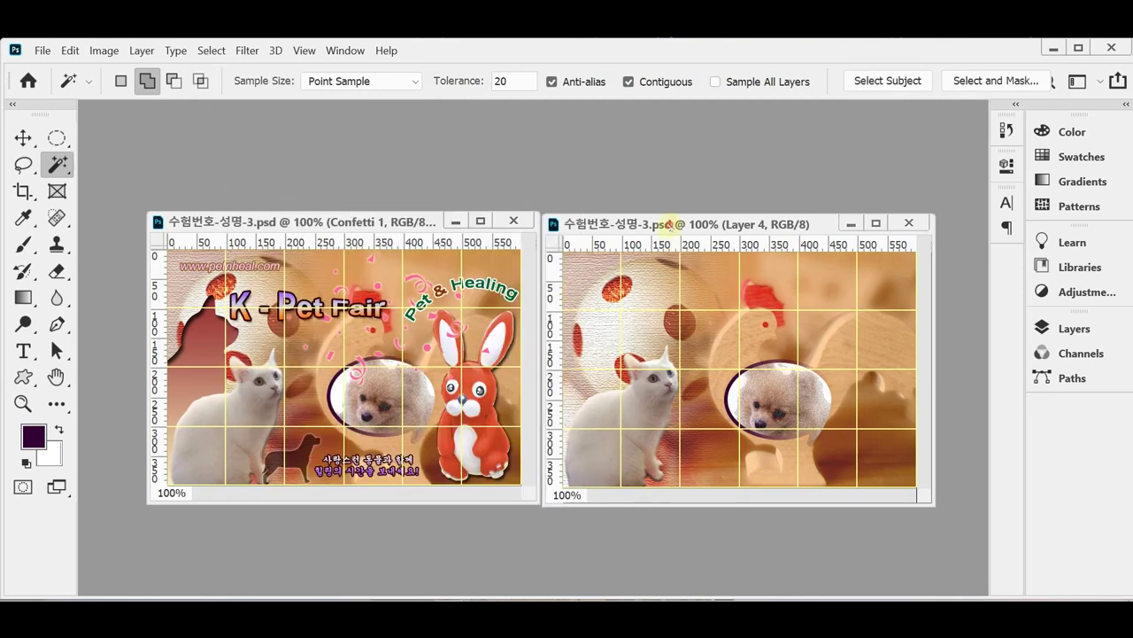
pyautogui.hotkey('ctrl', 'v')
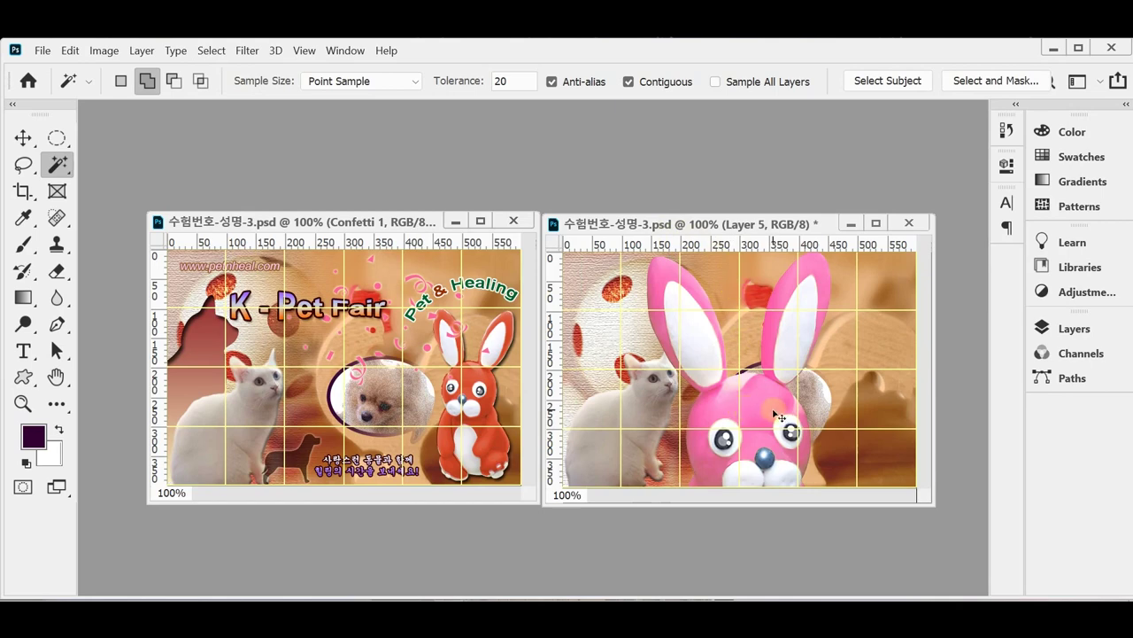
# - Flip the pasted rabbit horizontally and scale it proportionally to 43%
pyautogui.hotkey('ctrl', 't')
pyautogui.rightClick(708, 308)
pyautogui.click(761, 282)
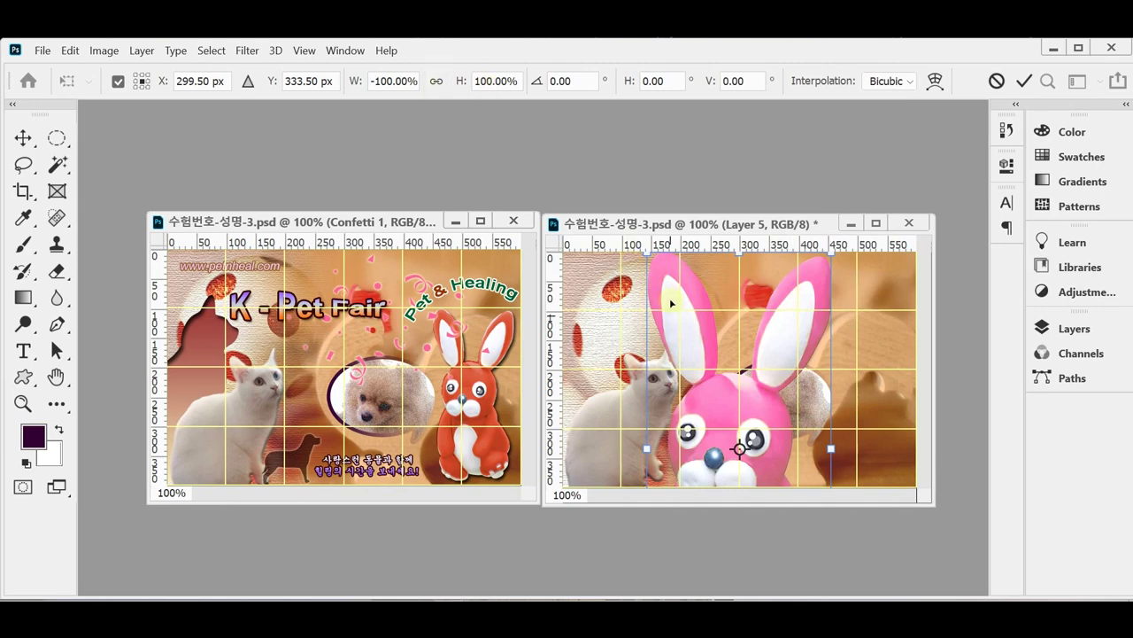
pyautogui.click(435, 81)
pyautogui.moveTo(353, 82); pyautogui.dragTo(407, 83)
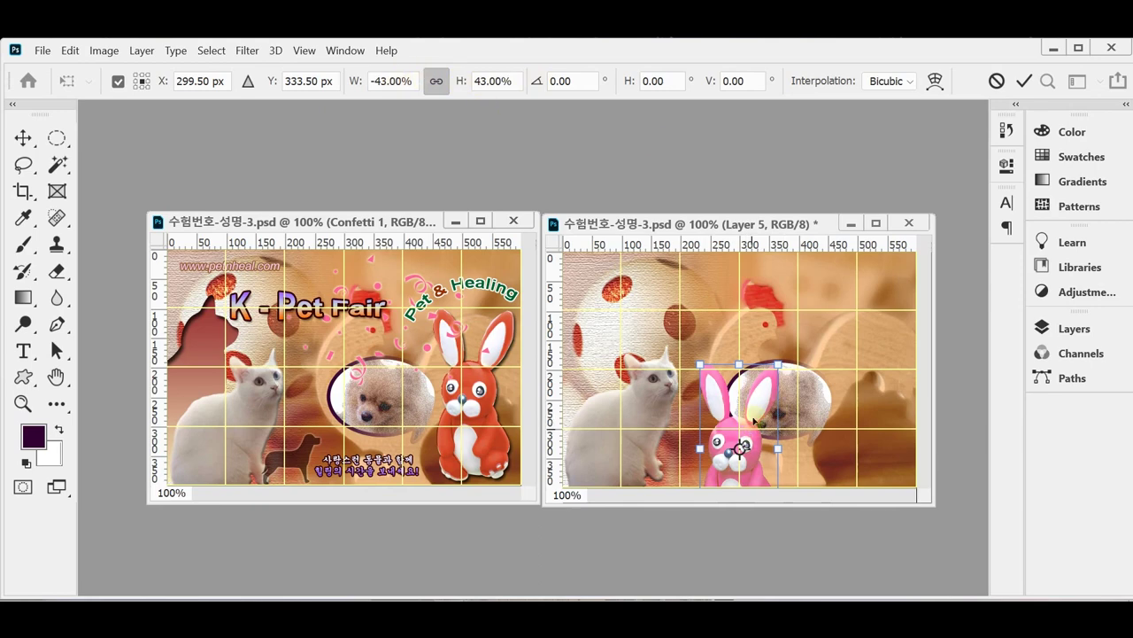
# - Position the rabbit along the right side of the canvas to match the reference, and save the document
pyautogui.moveTo(720, 435); pyautogui.dragTo(880, 357)
pyautogui.press('Return')
pyautogui.press('w')
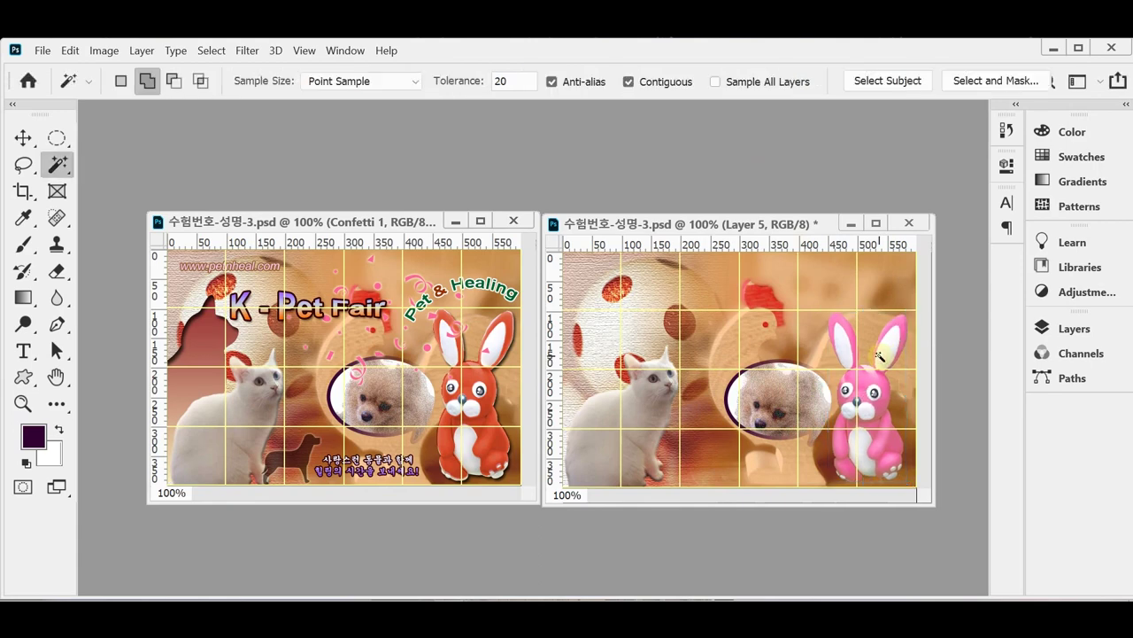
pyautogui.hotkey('ctrl', 's')
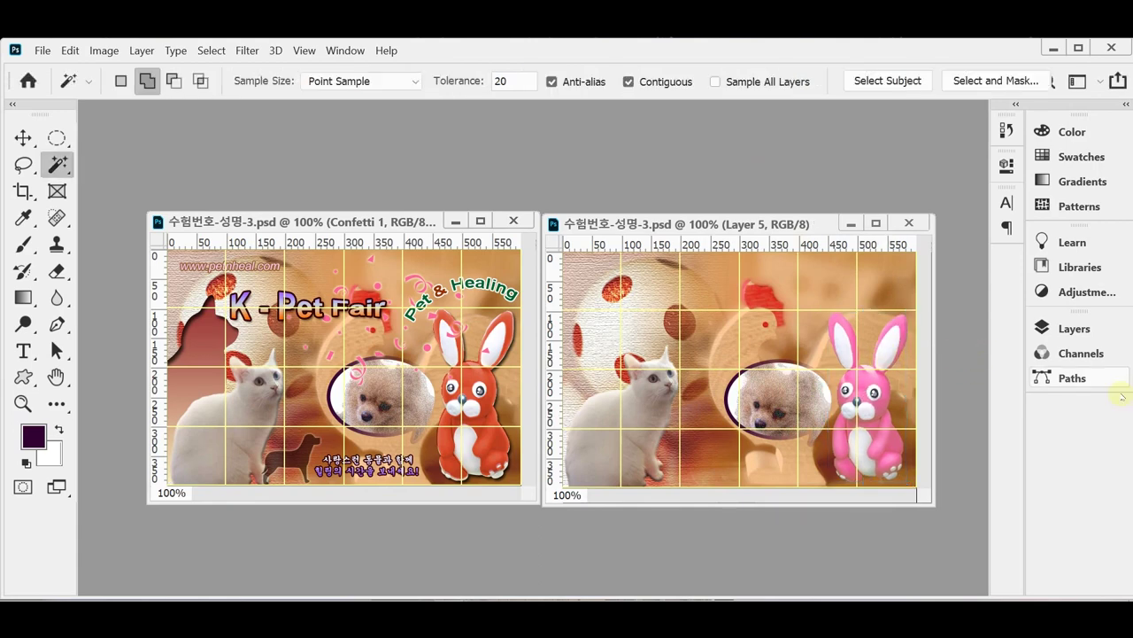
# - Add an Inner Glow effect to the rabbit layer, Layer 5
pyautogui.click(1074, 329)
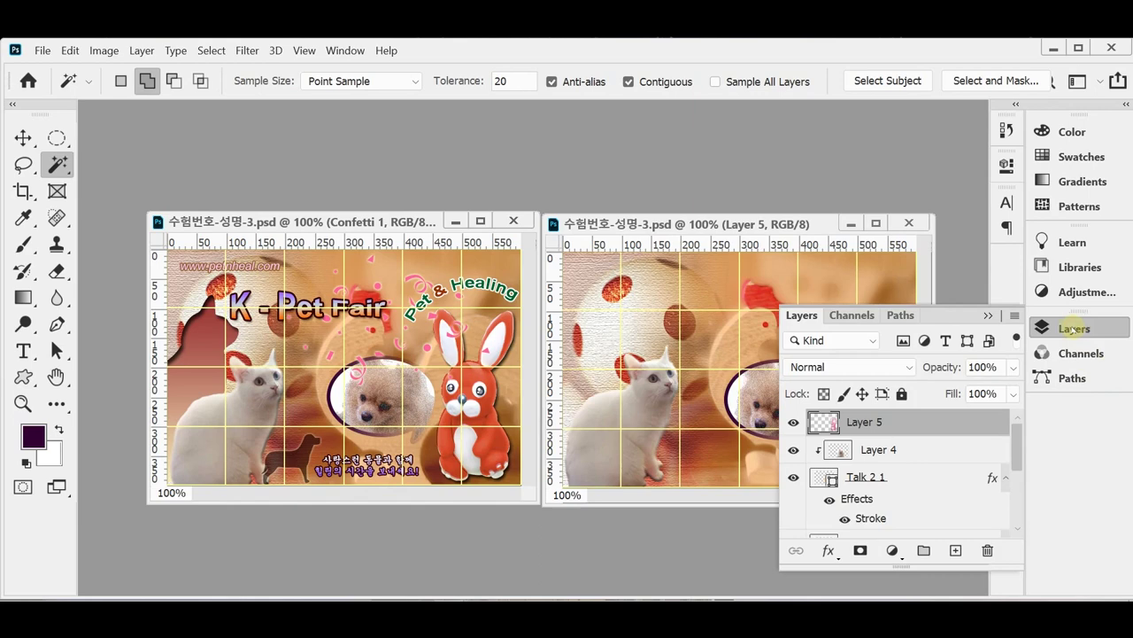
pyautogui.click(826, 551)
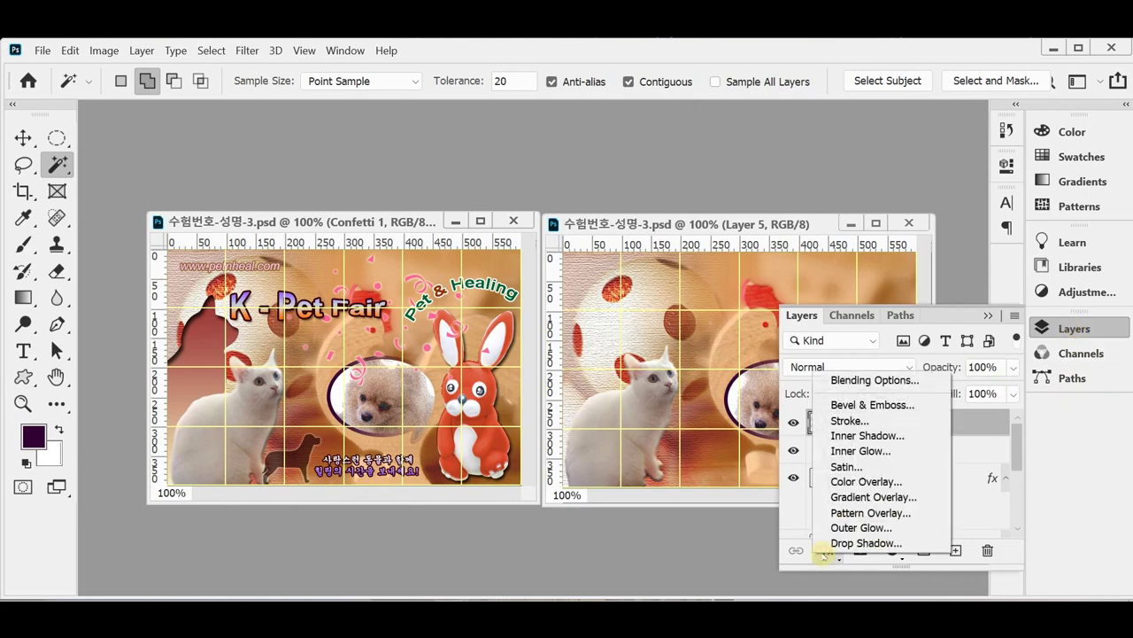
pyautogui.click(881, 451)
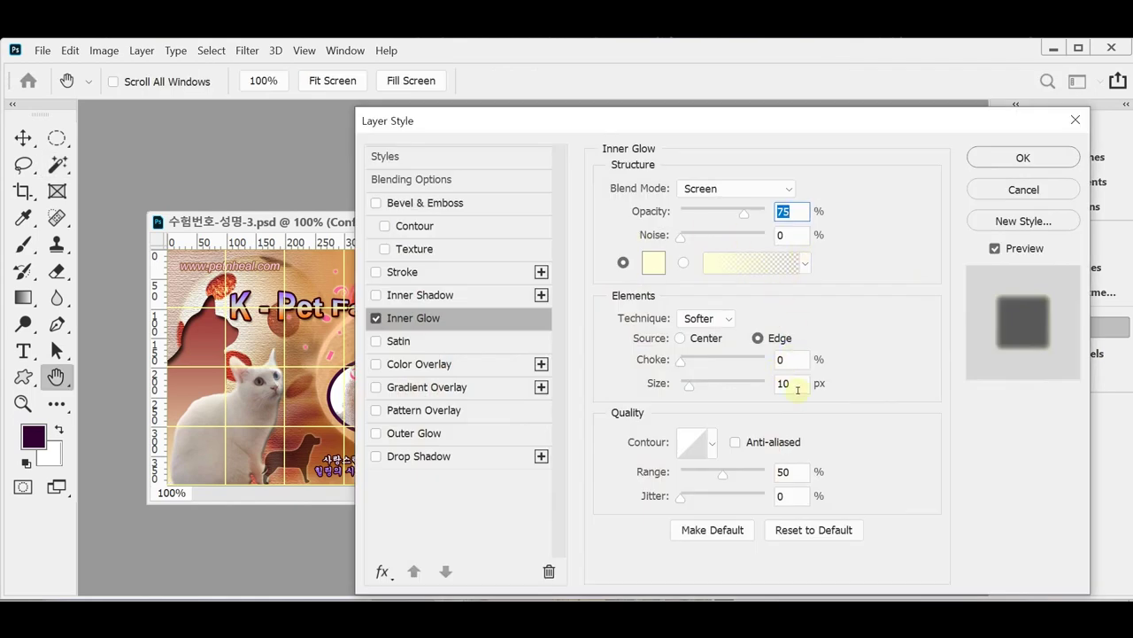
pyautogui.moveTo(519, 122); pyautogui.dragTo(612, 122)
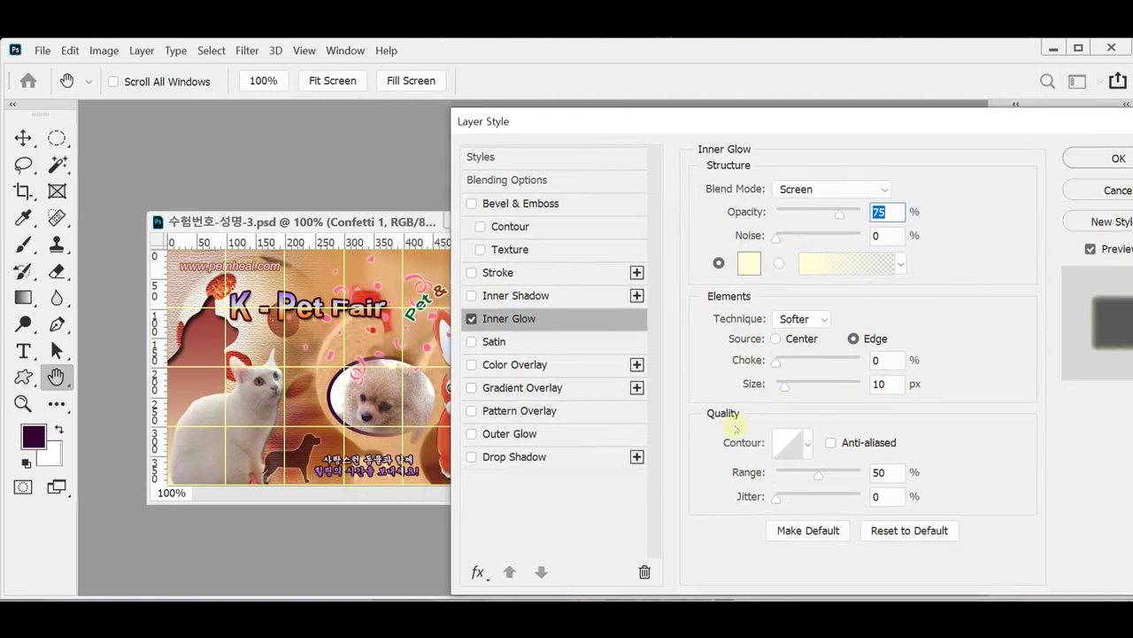
# - Add a Drop Shadow with a 120° angle to the rabbit layer and apply the layer style
pyautogui.click(525, 457)
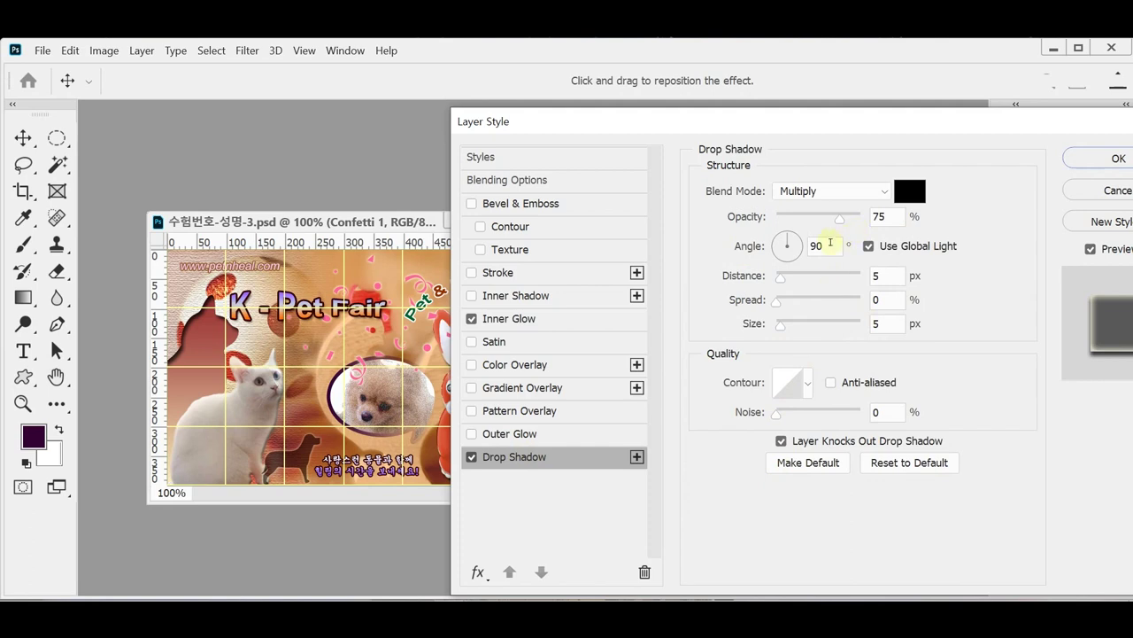
pyautogui.click(786, 247)
pyautogui.write('120')
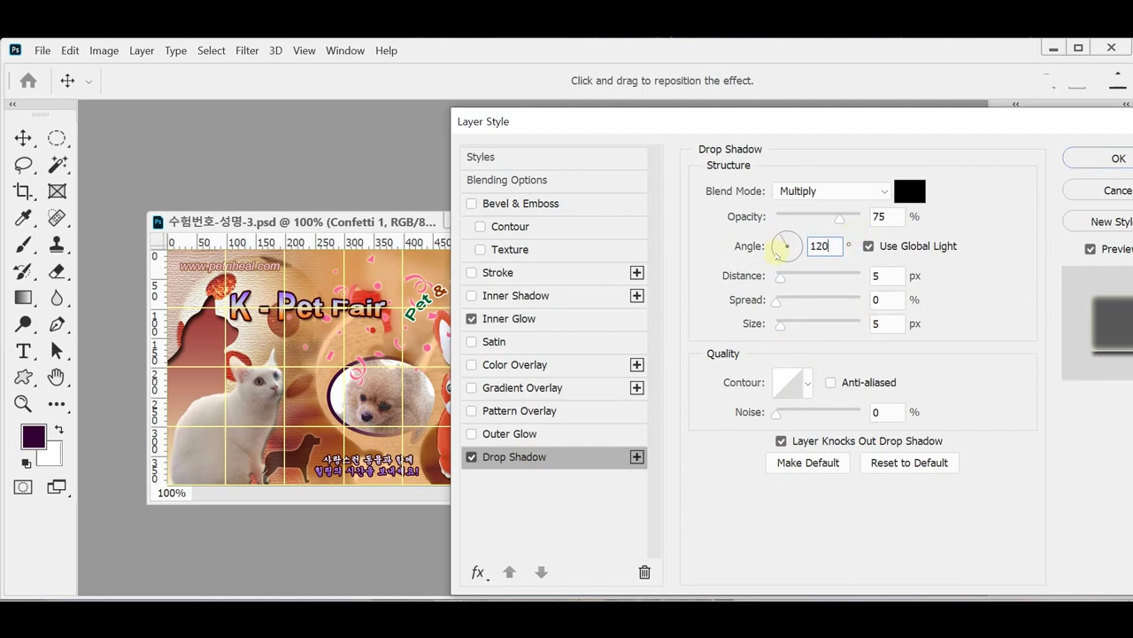
pyautogui.click(1087, 162)
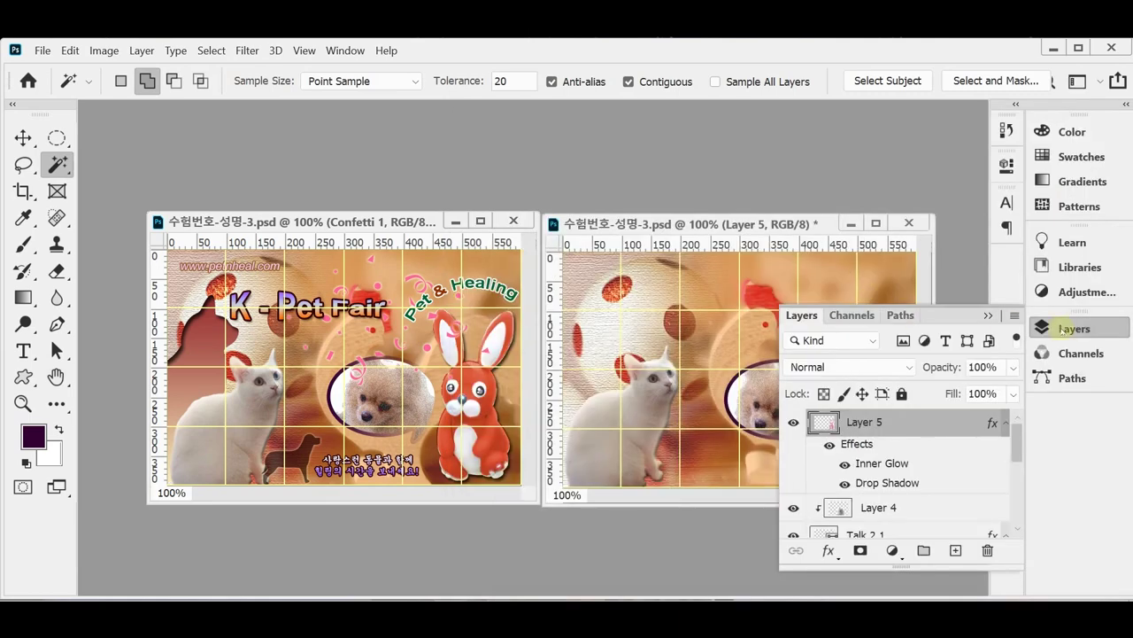
# - Save the document and arrange the reference and working document windows side by side without overlap
pyautogui.click(1062, 328)
pyautogui.moveTo(611, 226); pyautogui.dragTo(586, 215)
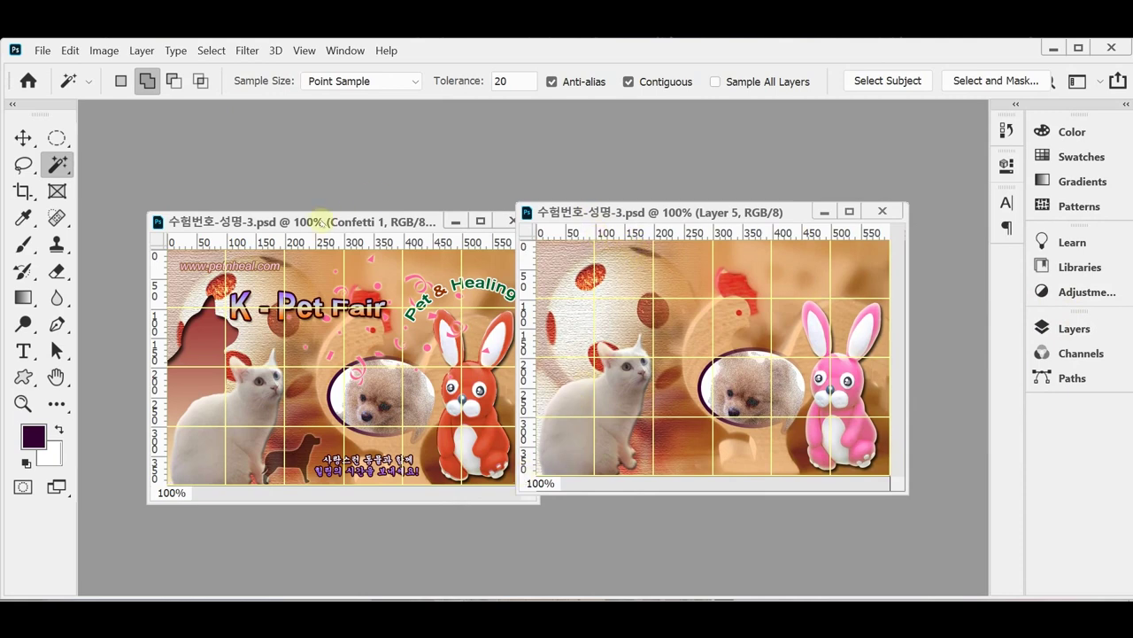
pyautogui.moveTo(313, 221); pyautogui.dragTo(265, 192)
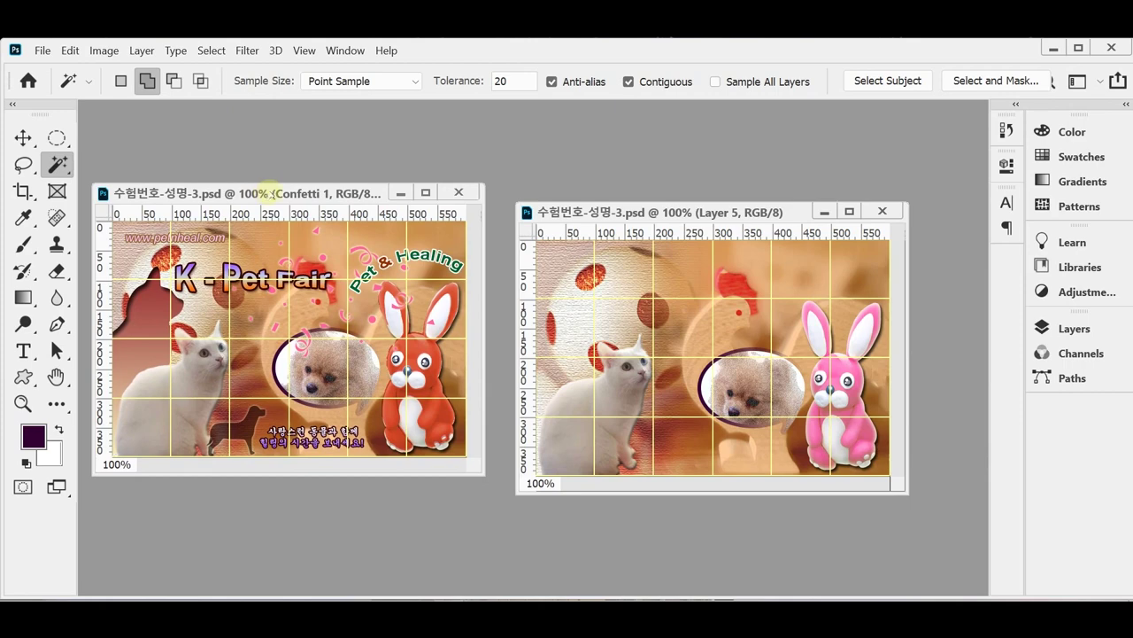
pyautogui.moveTo(576, 211); pyautogui.dragTo(545, 196)
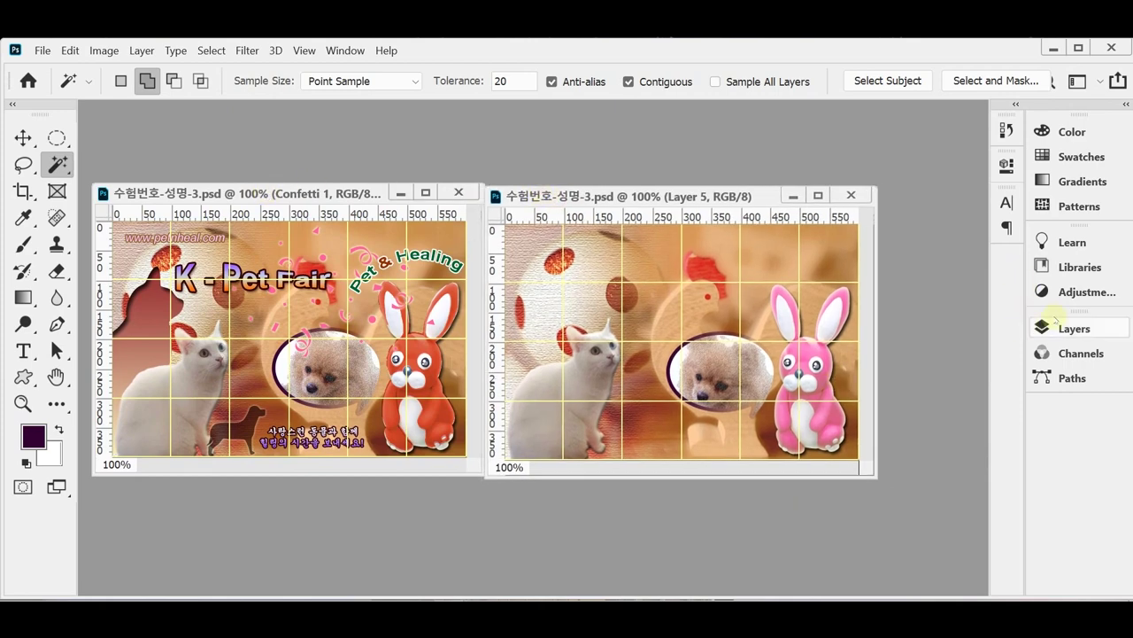
# - Load the rabbit layer's outline as a selection and set the Quick Selection tool to subtract from it
pyautogui.click(1065, 329)
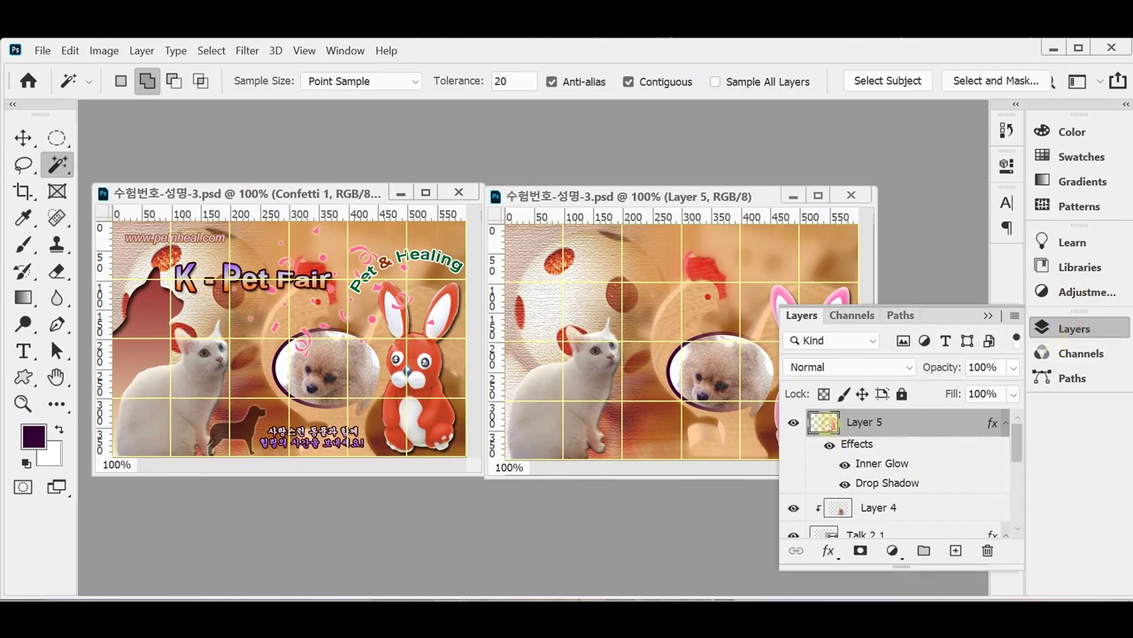
pyautogui.click(1065, 328)
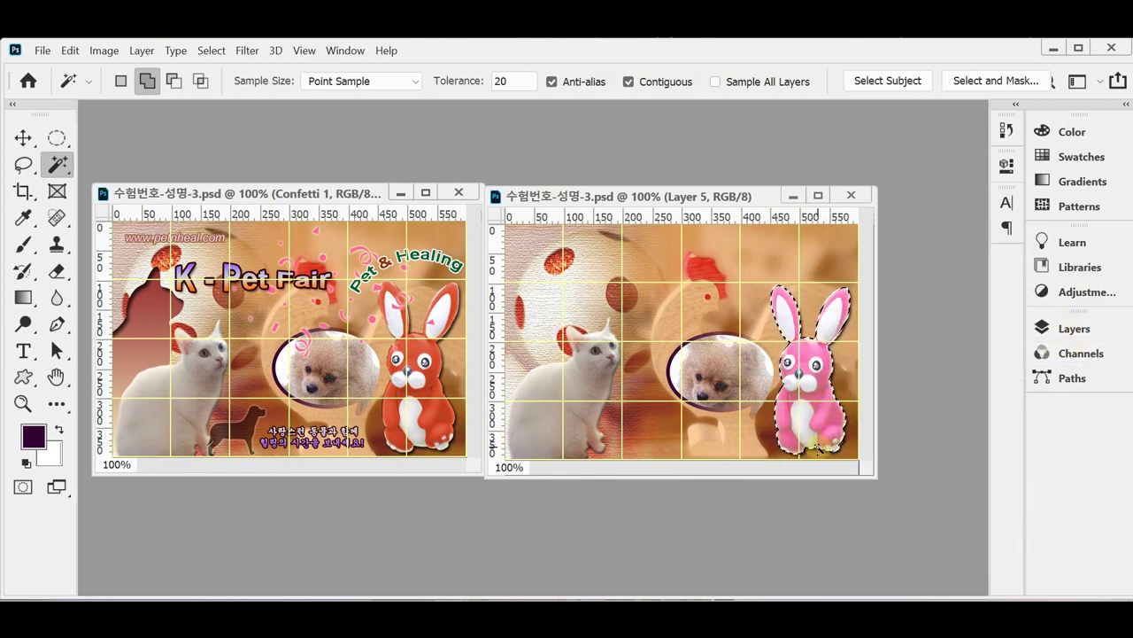
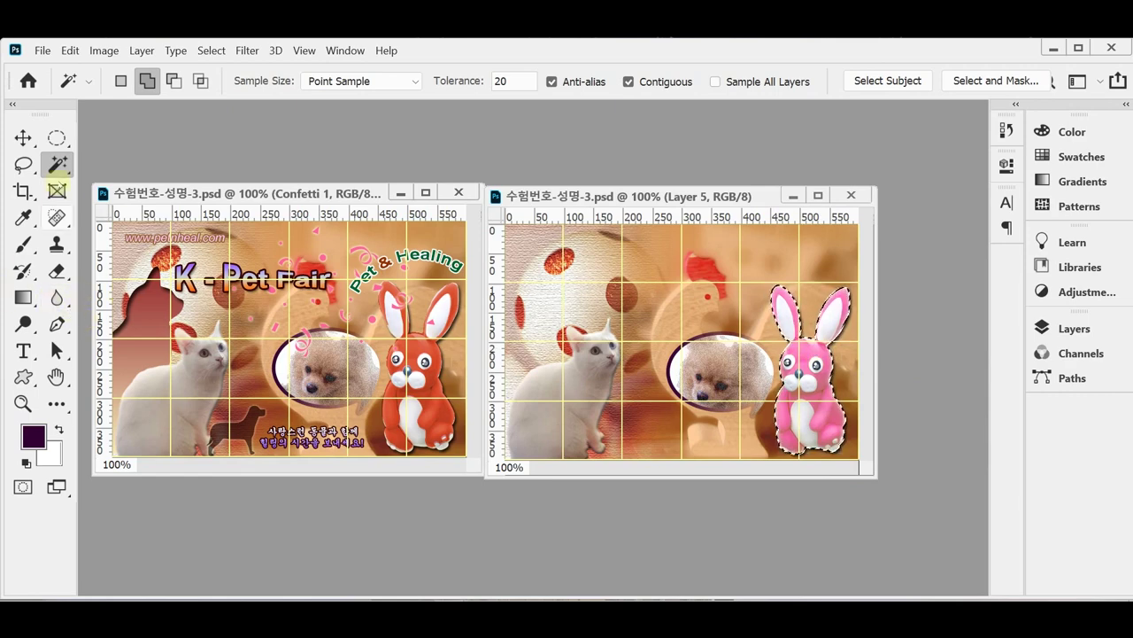
pyautogui.rightClick(57, 164)
pyautogui.click(112, 184)
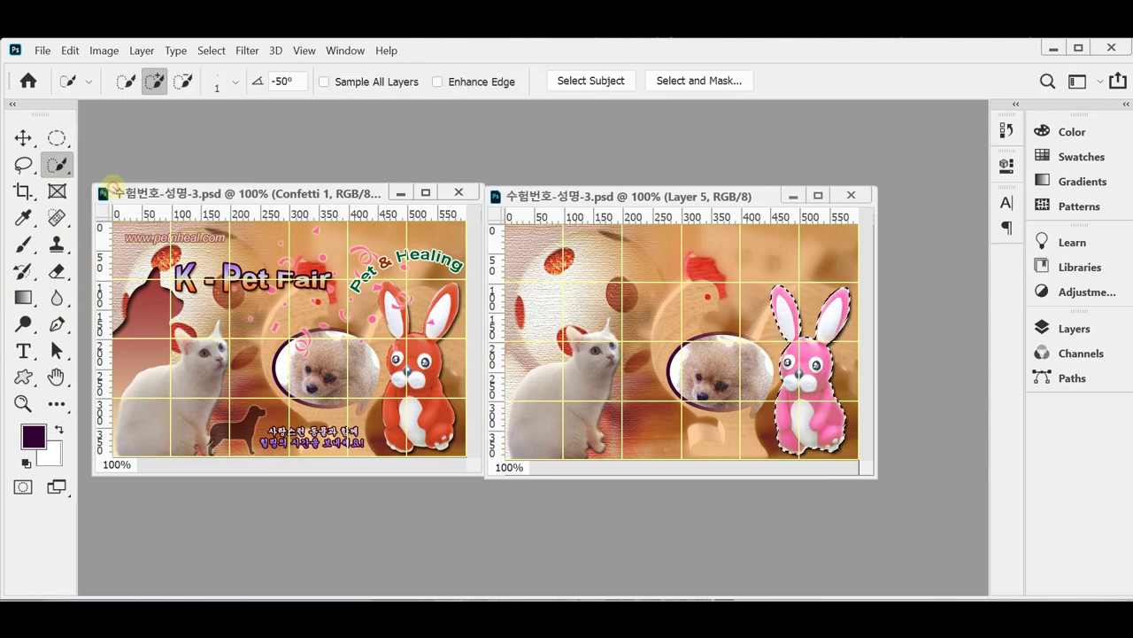
pyautogui.click(182, 82)
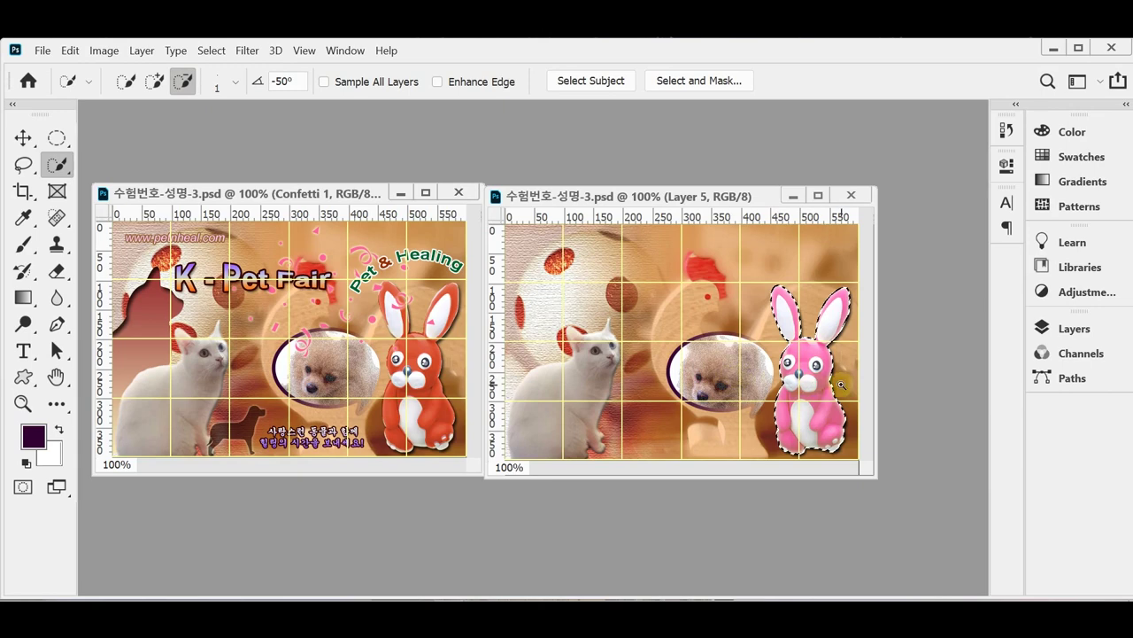
# - Subtract the white inner ears, the muzzle and both eyes from the rabbit selection
pyautogui.keyDown('ctrl'); pyautogui.click(844, 416); pyautogui.keyUp('ctrl')
pyautogui.moveTo(878, 478); pyautogui.dragTo(971, 574)
pyautogui.keyDown('alt'); pyautogui.click(811, 275); pyautogui.keyUp('alt')
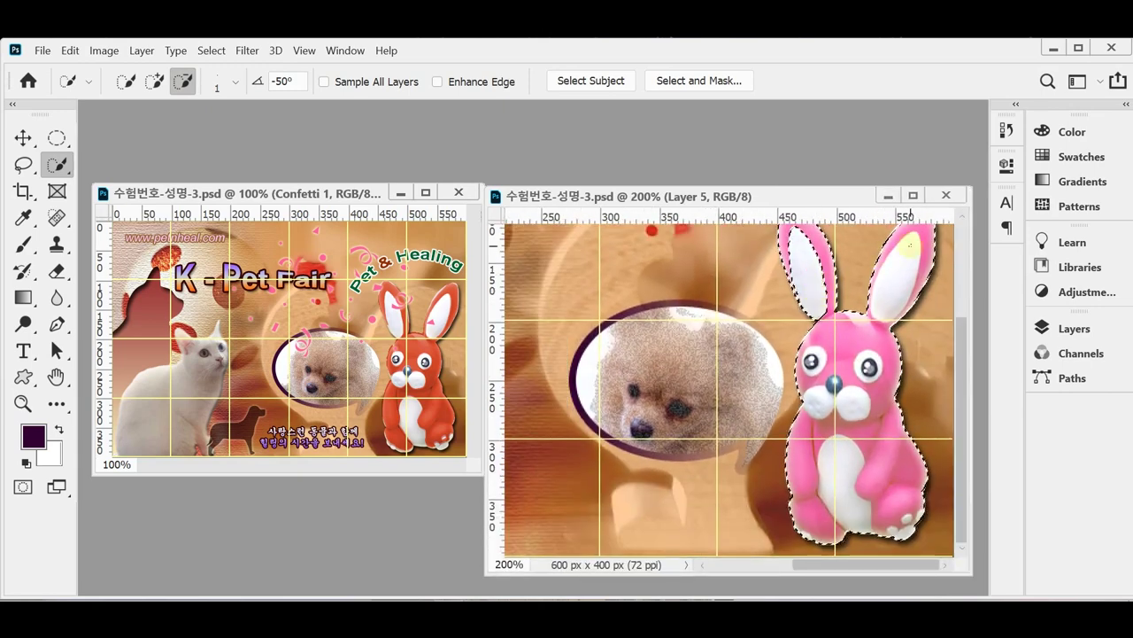
pyautogui.keyDown('ctrl'); pyautogui.click(859, 416); pyautogui.keyUp('ctrl')
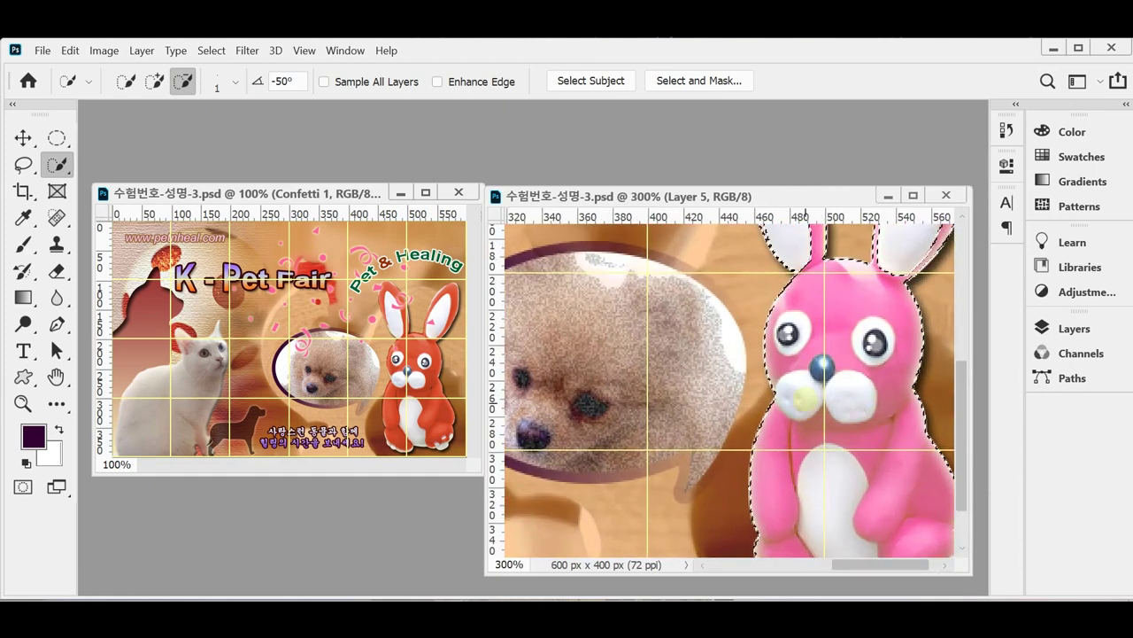
pyautogui.keyDown('alt'); pyautogui.click(835, 404); pyautogui.keyUp('alt')
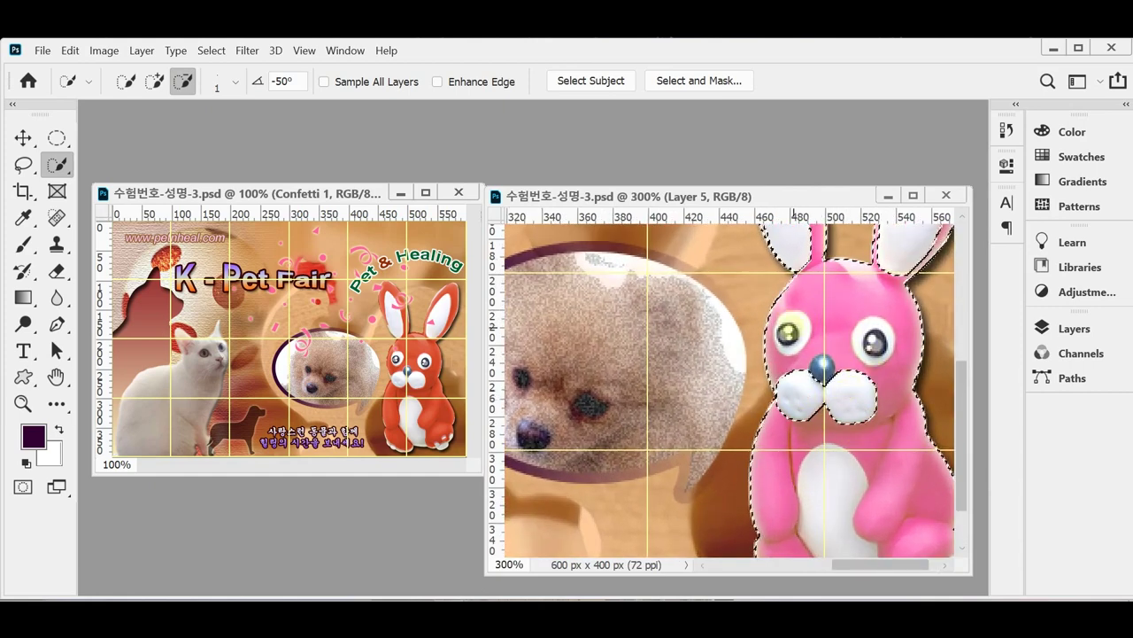
pyautogui.keyDown('alt'); pyautogui.click(787, 334); pyautogui.keyUp('alt')
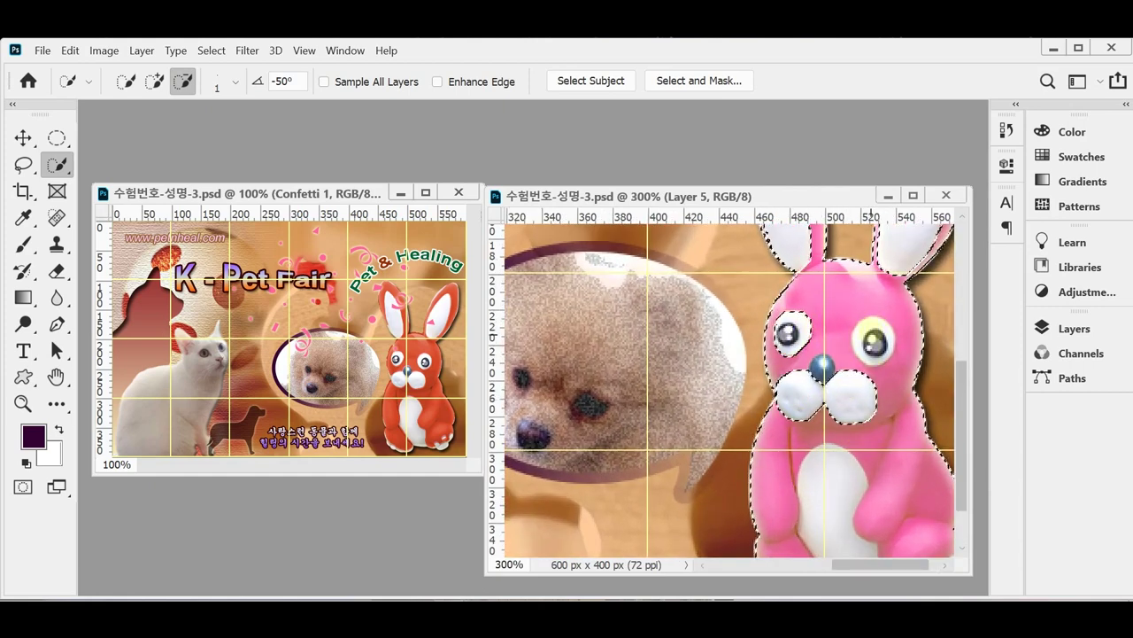
pyautogui.keyDown('alt'); pyautogui.click(875, 340); pyautogui.keyUp('alt')
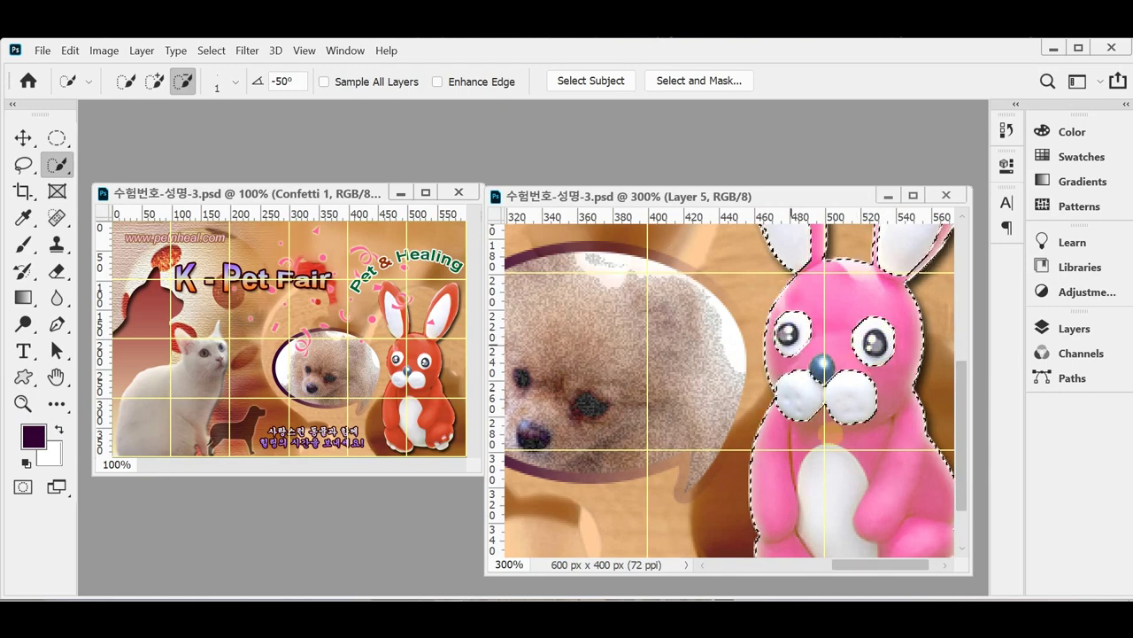
# - Subtract the white belly and the white toe patches on both feet from the rabbit selection
pyautogui.scroll(-2, 825, 470)
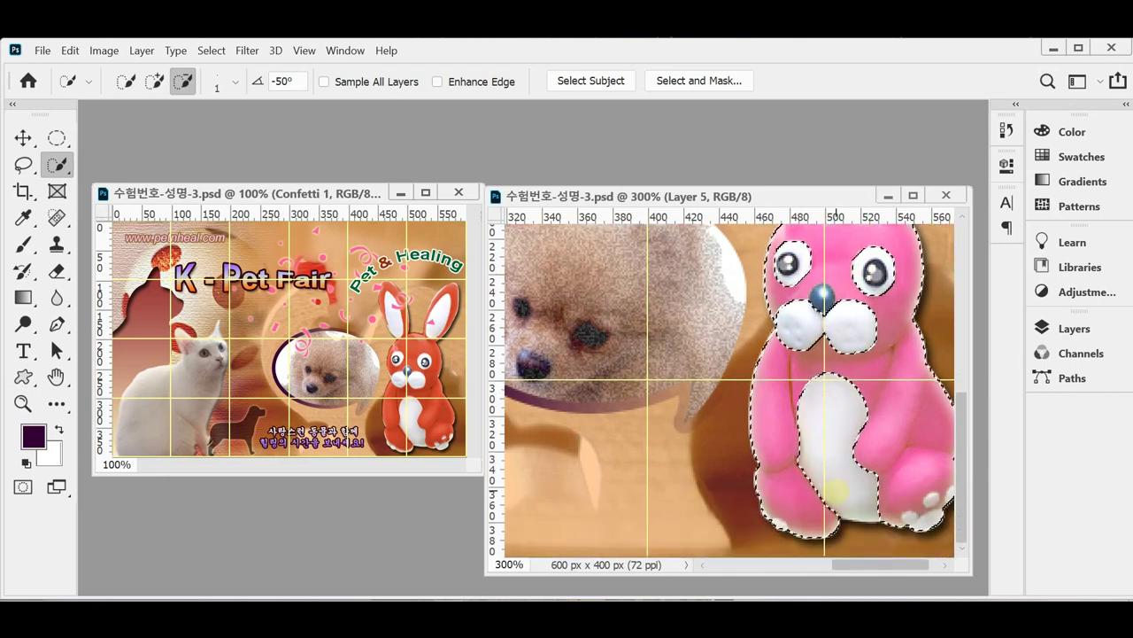
pyautogui.keyDown('alt'); pyautogui.click(843, 492); pyautogui.keyUp('alt')
pyautogui.keyDown('alt'); pyautogui.click(930, 504); pyautogui.keyUp('alt')
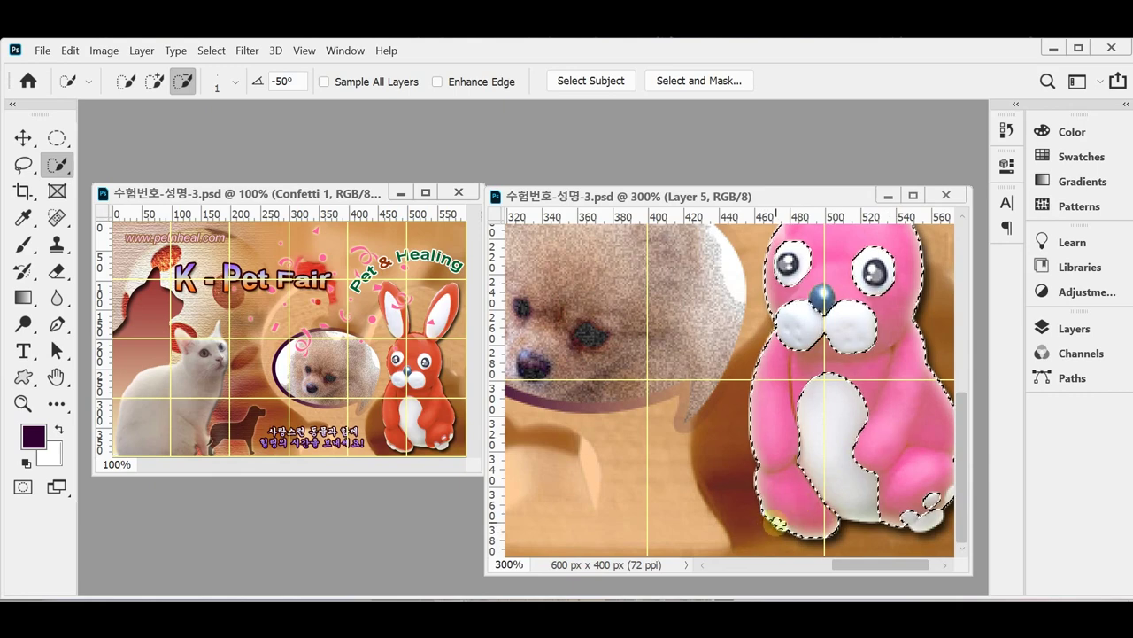
pyautogui.hscroll(2, 770, 435)
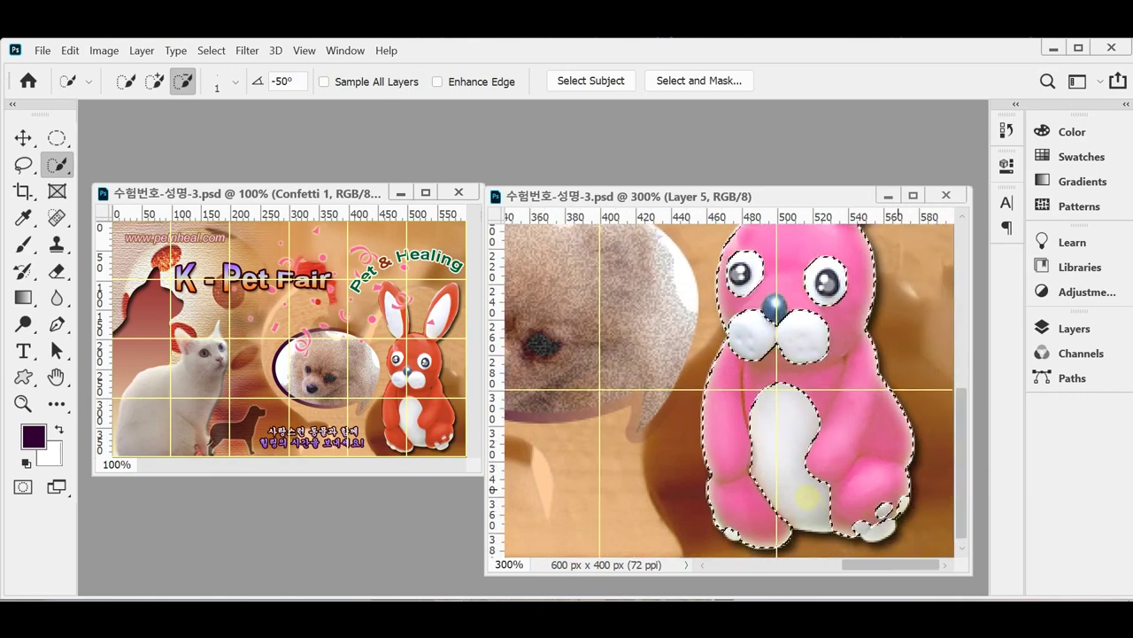
pyautogui.scroll(-1, 905, 501)
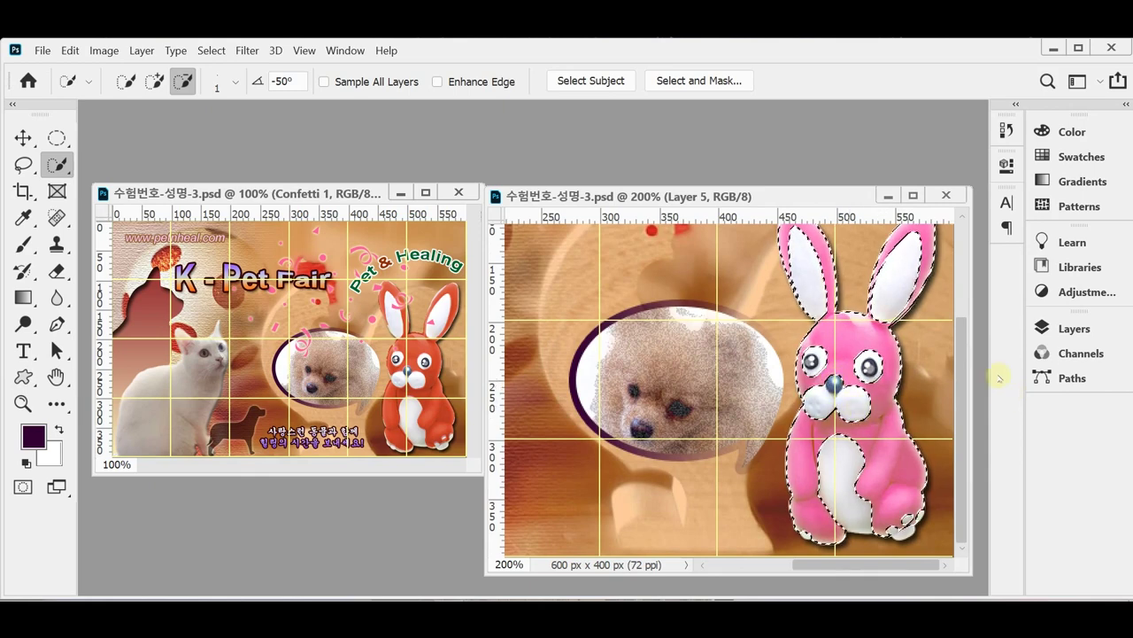
# - Add a Hue/Saturation adjustment layer for the selected rabbit areas with Colorize enabled, keeping the rabbit visible beside the settings
pyautogui.click(1070, 330)
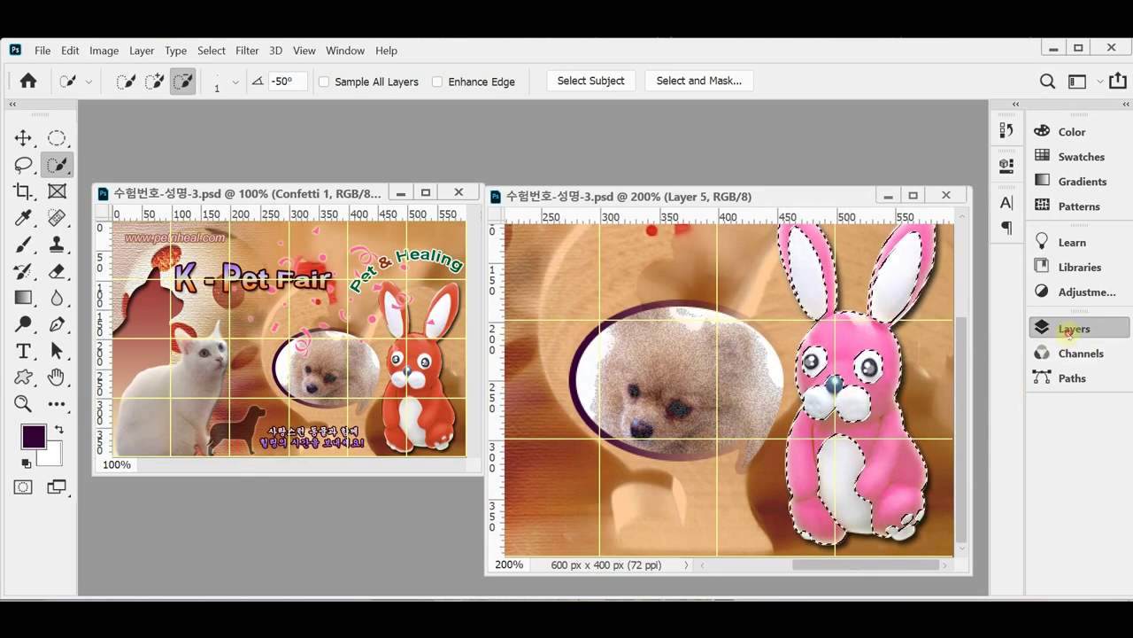
pyautogui.click(889, 553)
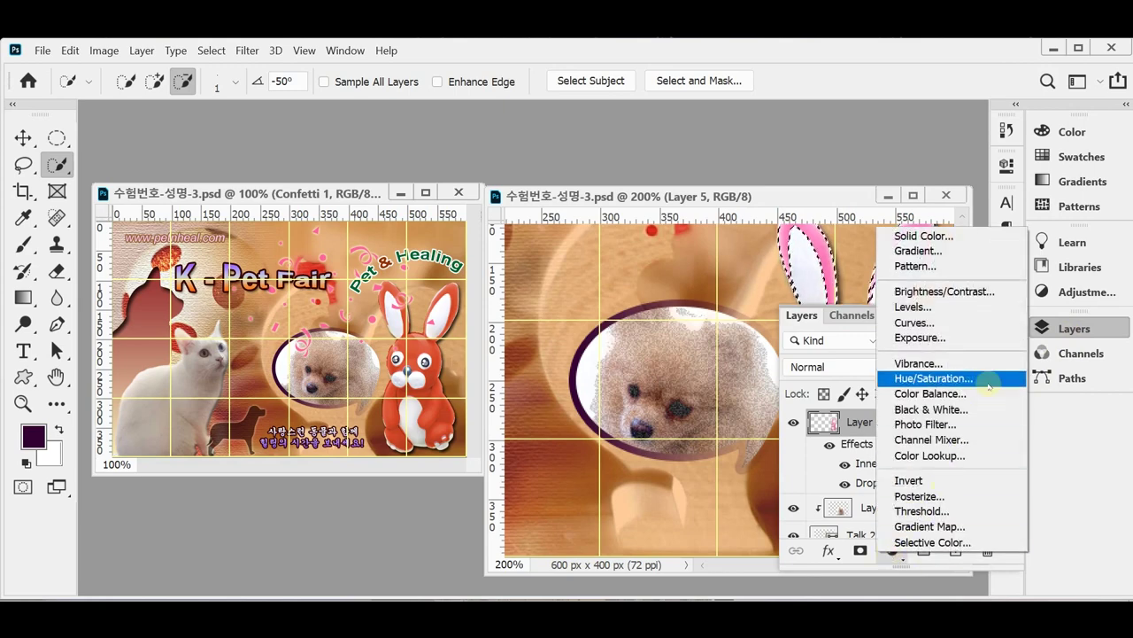
pyautogui.click(939, 378)
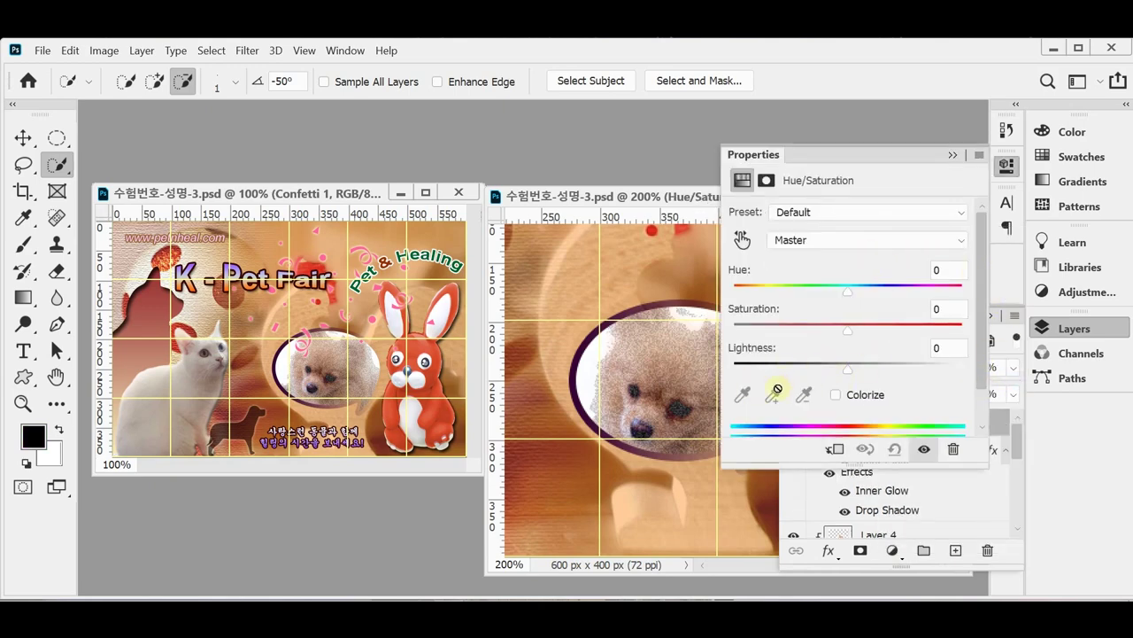
pyautogui.click(836, 394)
pyautogui.moveTo(578, 195); pyautogui.dragTo(363, 165)
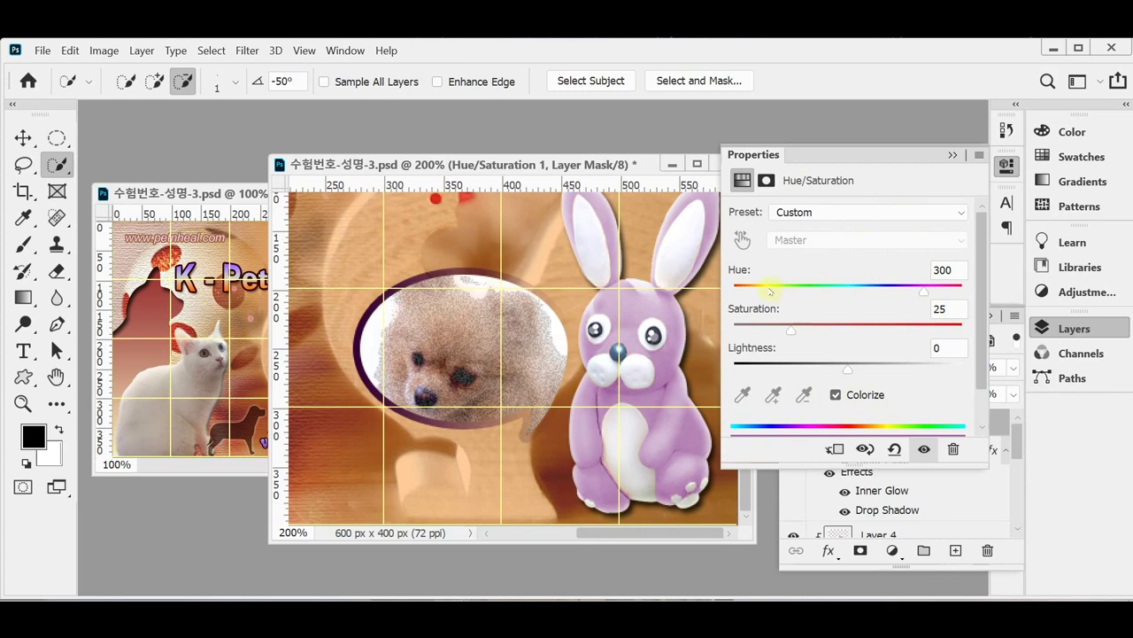
# - Set the rabbit's Hue/Saturation adjustment to Hue 10, Saturation 70 and Lightness -28
pyautogui.moveTo(770, 290); pyautogui.dragTo(742, 290)
pyautogui.doubleClick(959, 275)
pyautogui.write('10')
pyautogui.moveTo(803, 331); pyautogui.dragTo(904, 330)
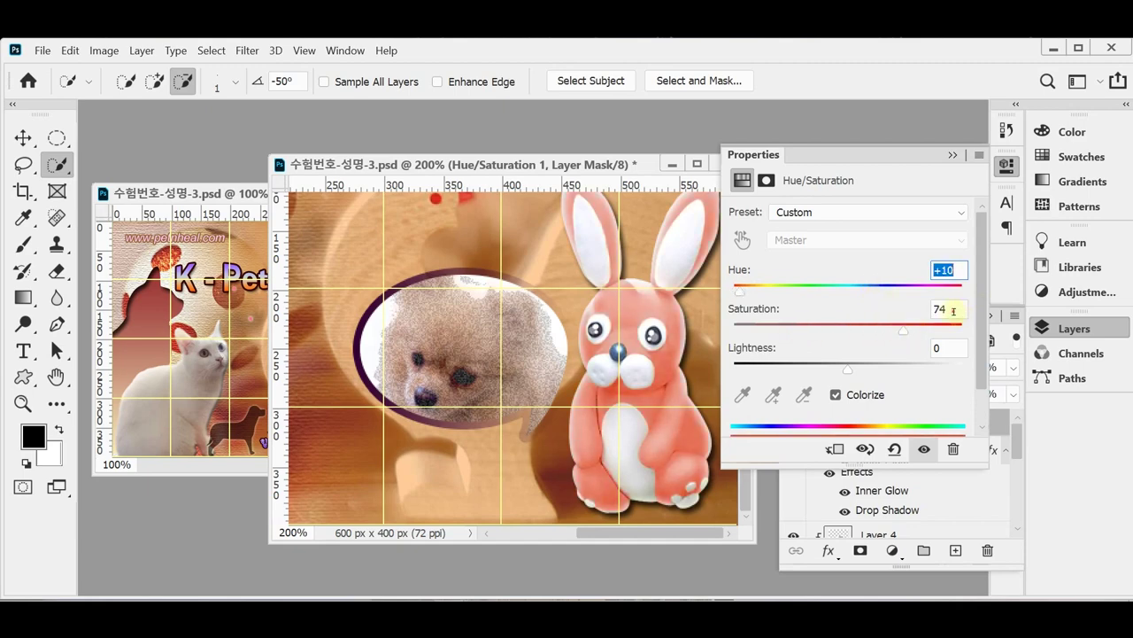
pyautogui.doubleClick(953, 310)
pyautogui.write('70')
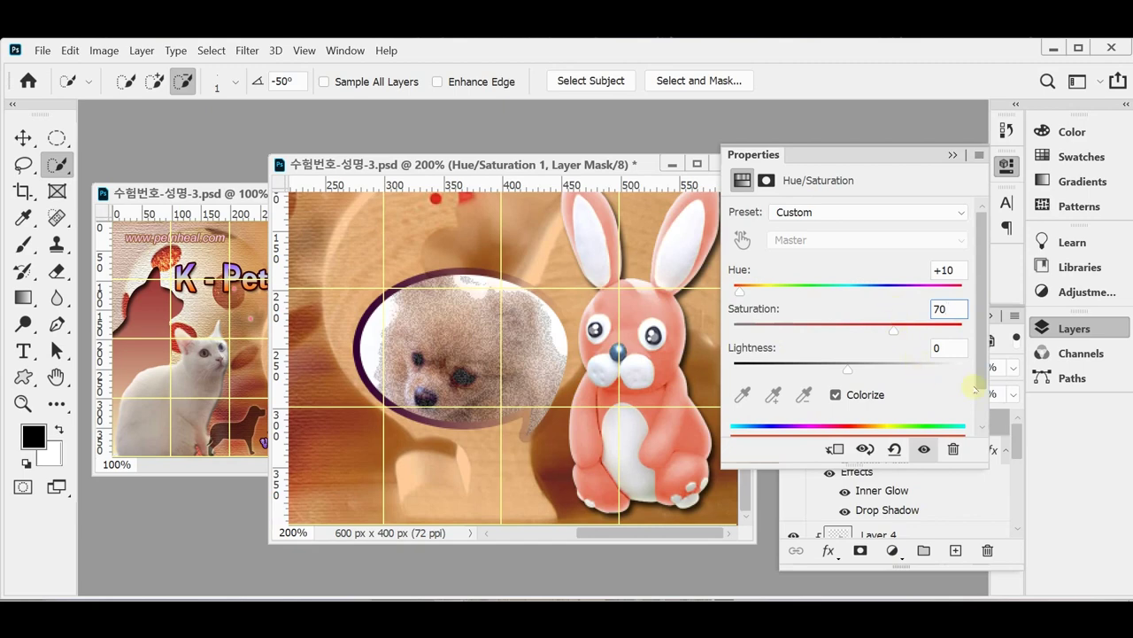
pyautogui.moveTo(830, 369); pyautogui.dragTo(823, 367)
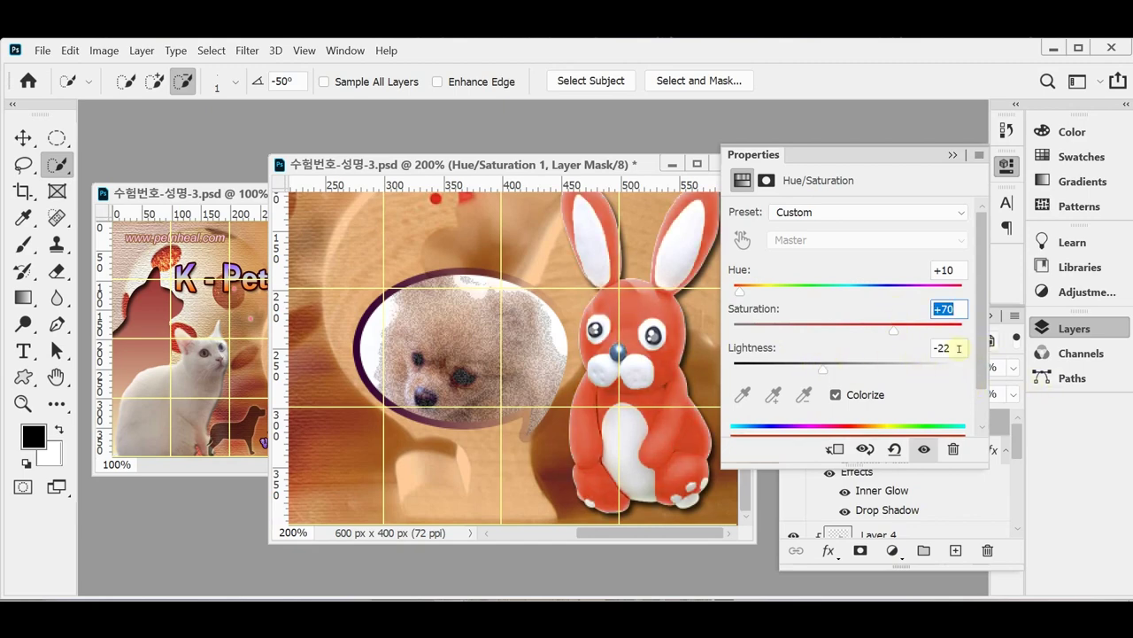
pyautogui.moveTo(942, 351); pyautogui.dragTo(965, 352)
pyautogui.write('8')
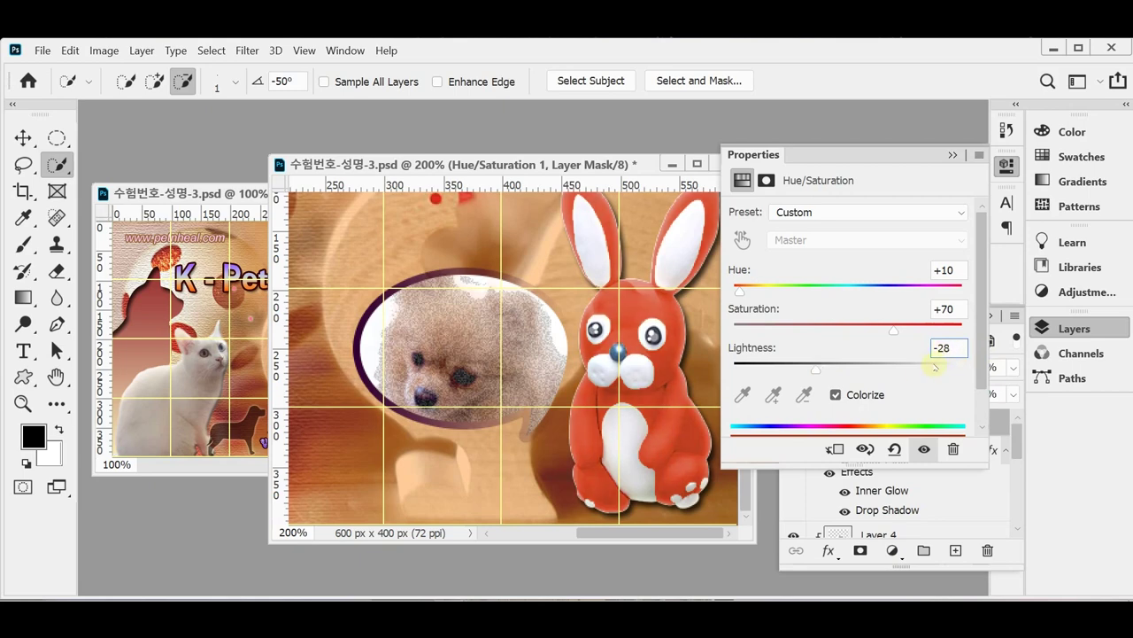
# - Collapse the adjustment settings and place the working document window beside the reference document
pyautogui.click(1054, 327)
pyautogui.click(1006, 168)
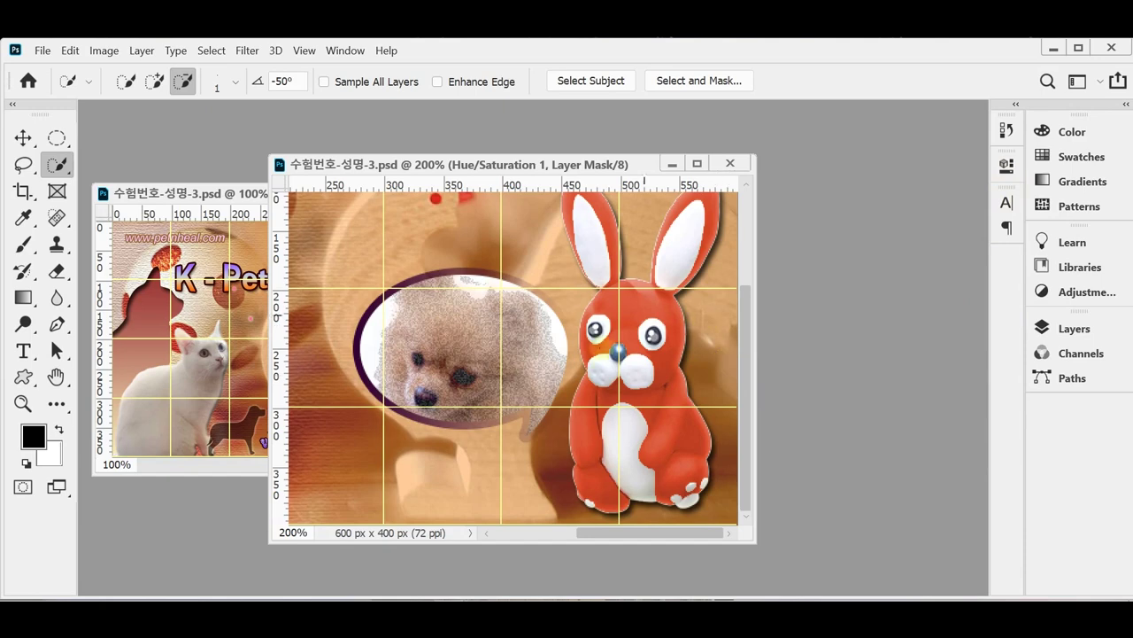
pyautogui.moveTo(416, 168); pyautogui.dragTo(626, 171)
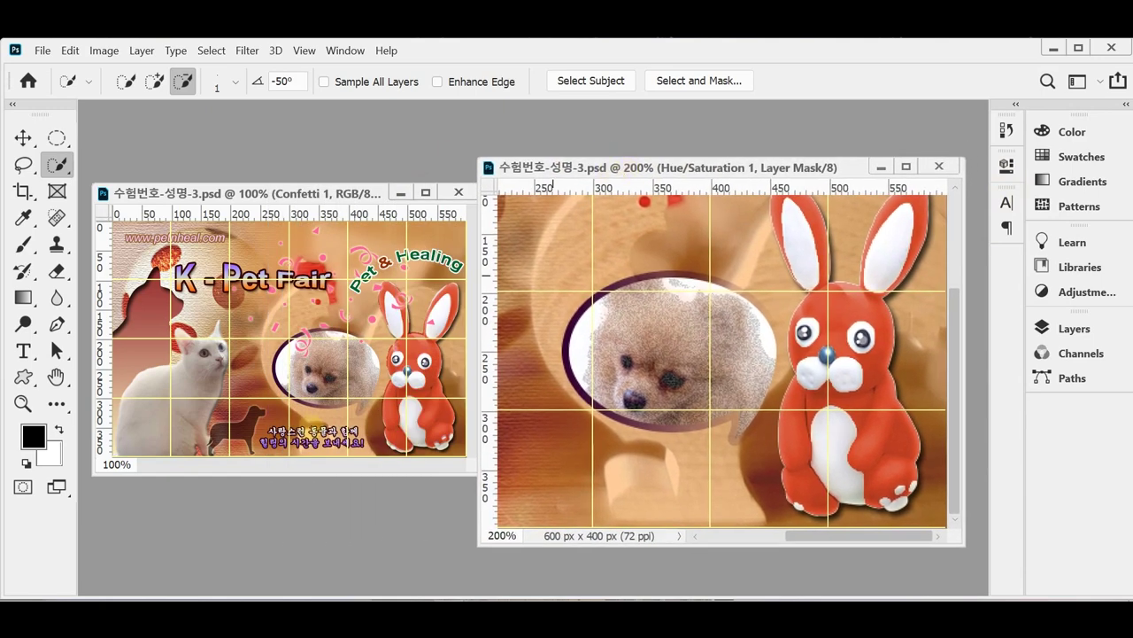
# - Activate the Custom Shape tool and pick the confetti shape from the Objects group
pyautogui.click(23, 379)
pyautogui.rightClick(23, 379)
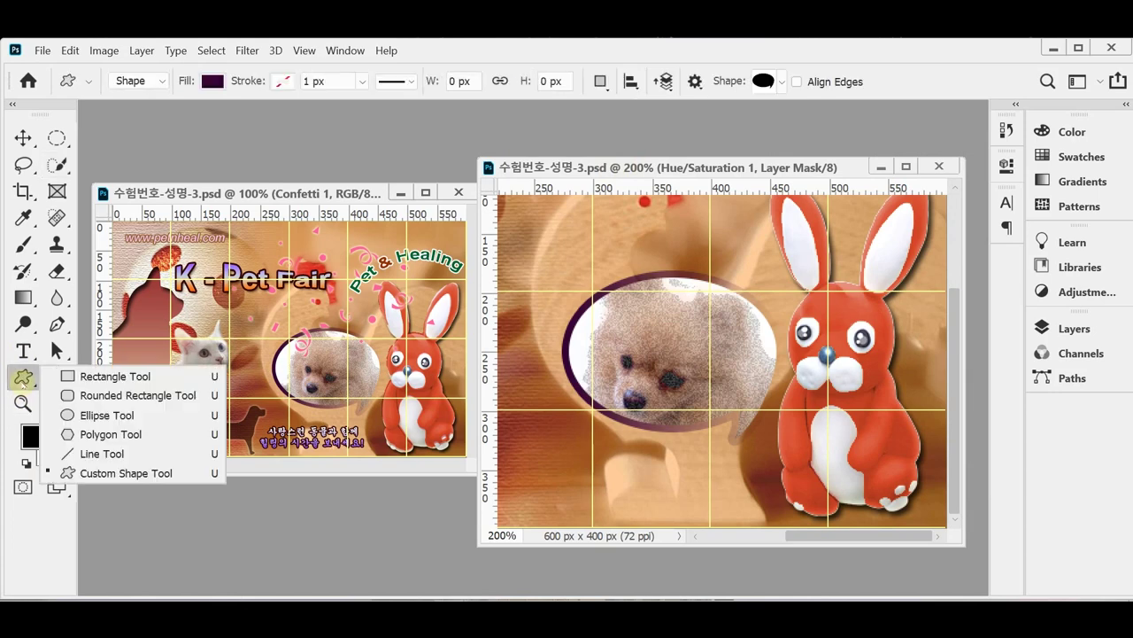
pyautogui.click(106, 470)
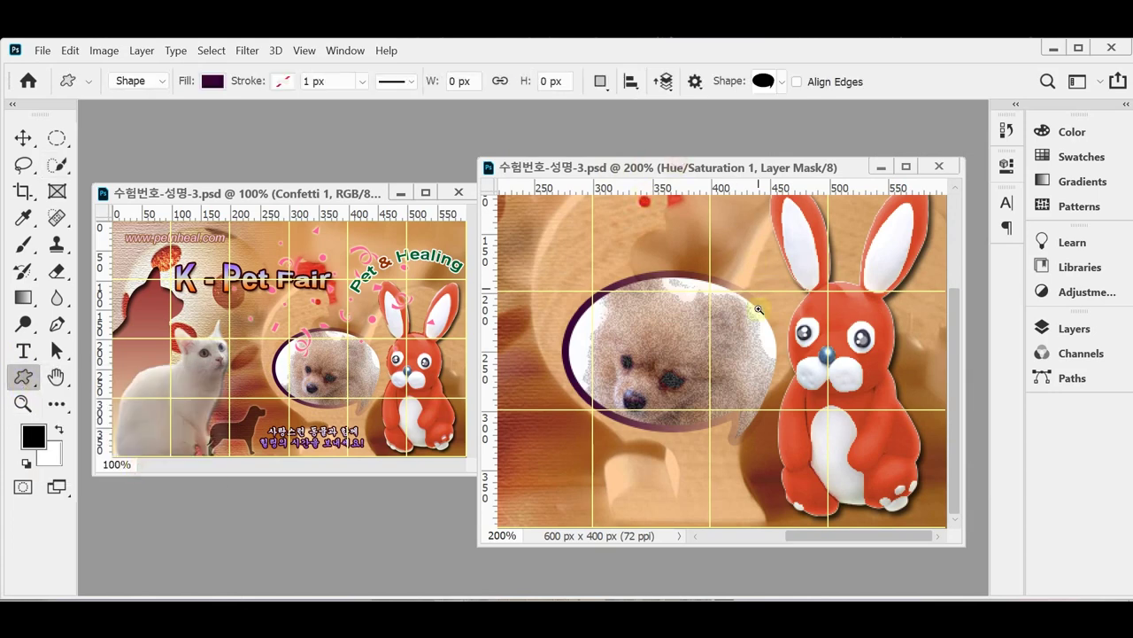
pyautogui.hotkey('ctrl', '-')
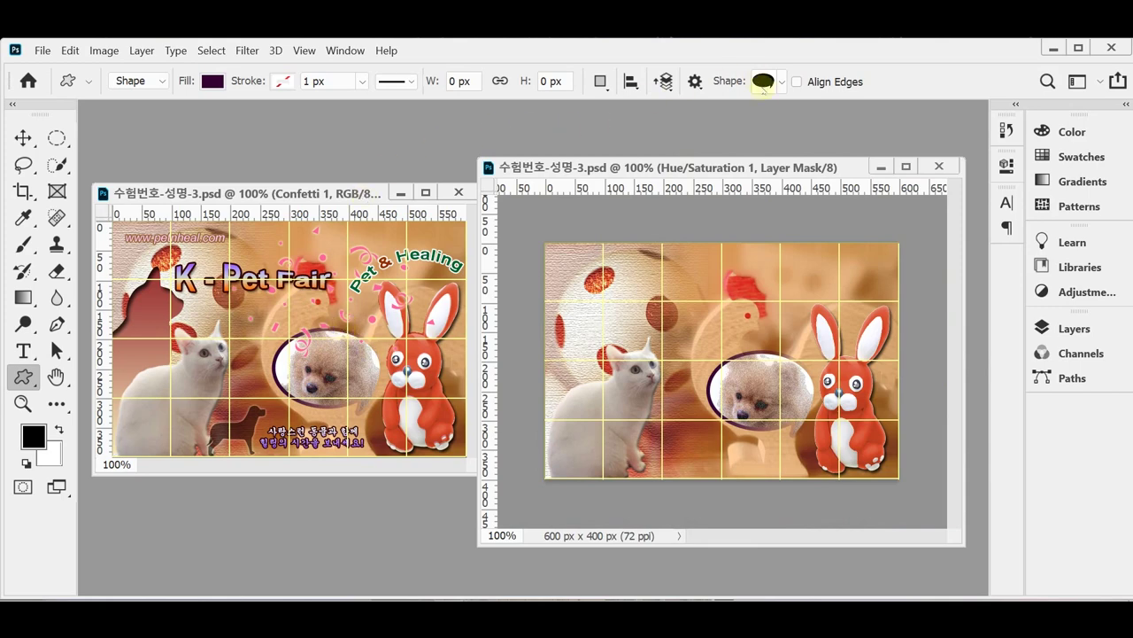
pyautogui.click(782, 84)
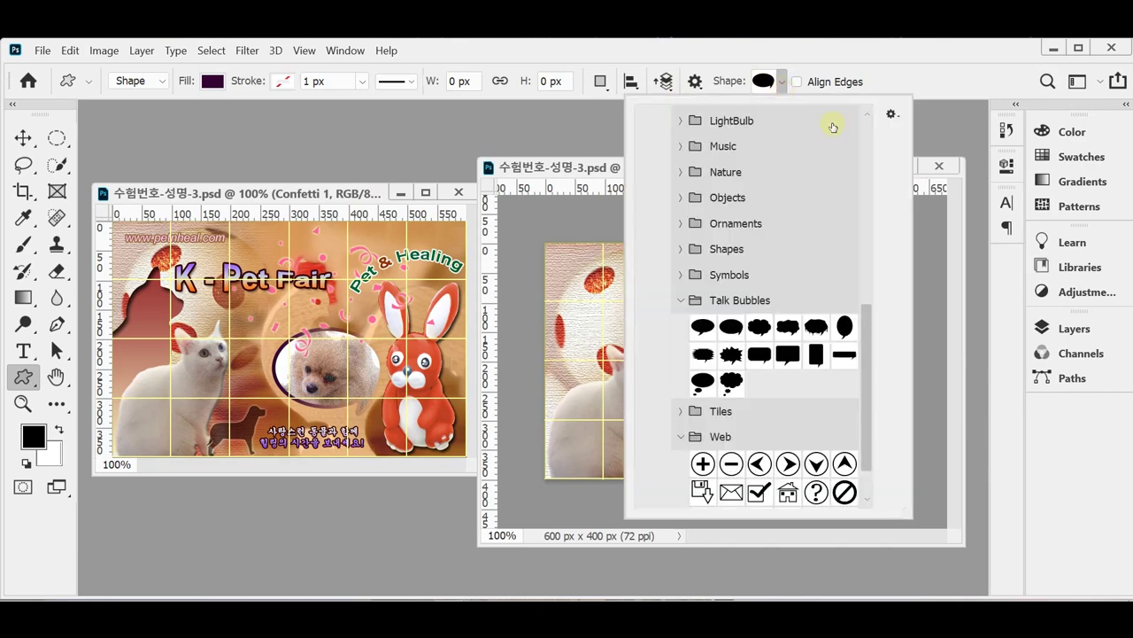
pyautogui.click(679, 301)
pyautogui.click(681, 228)
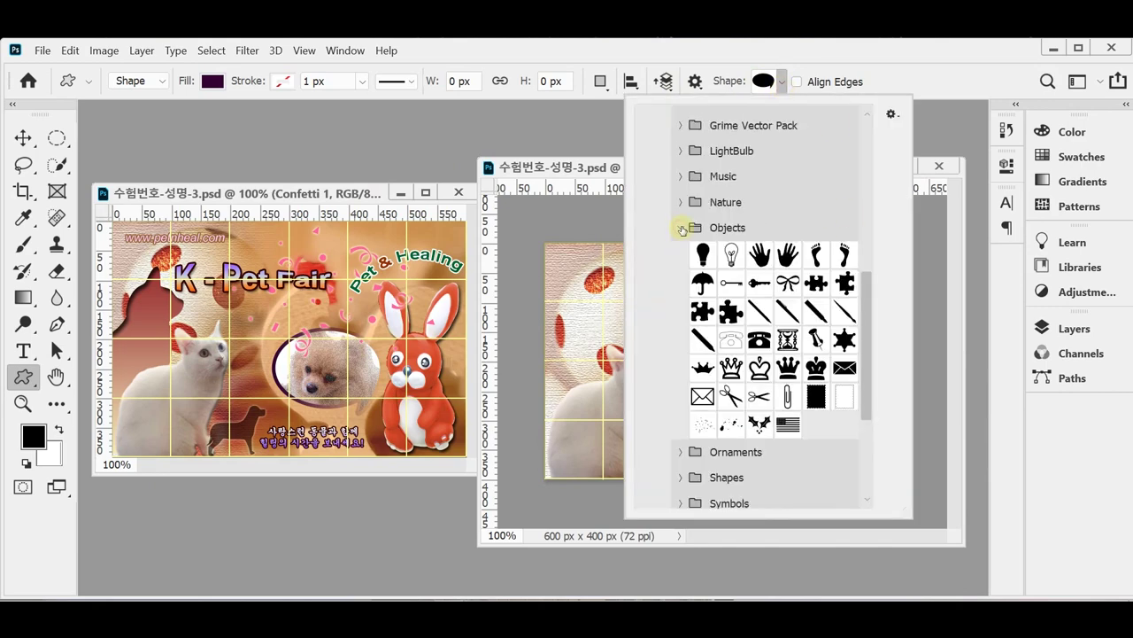
pyautogui.click(700, 426)
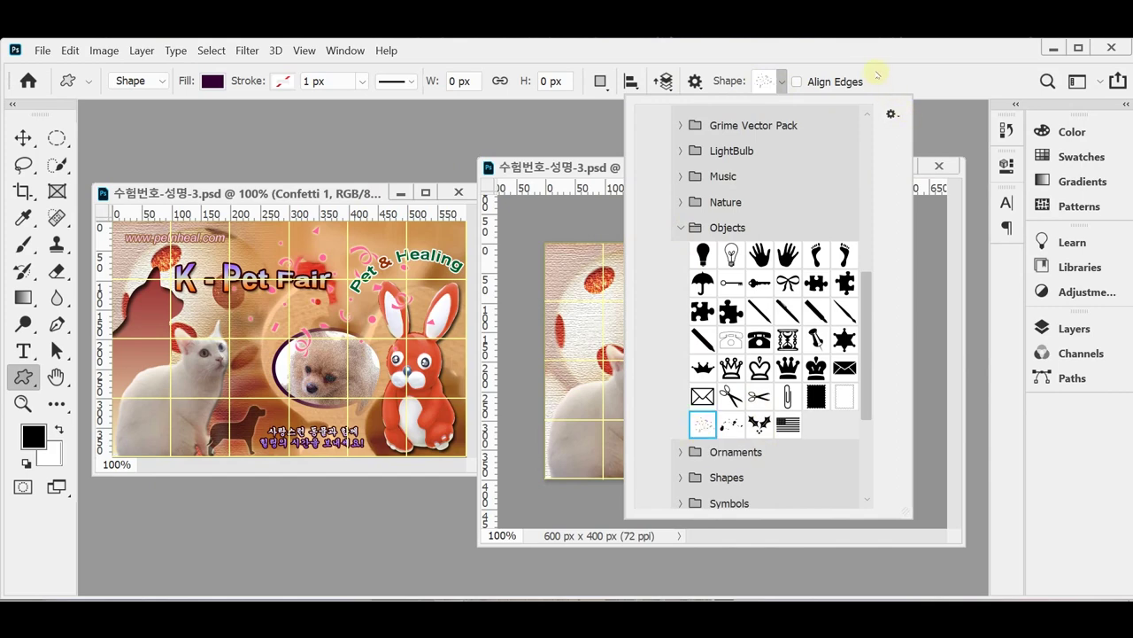
pyautogui.click(877, 74)
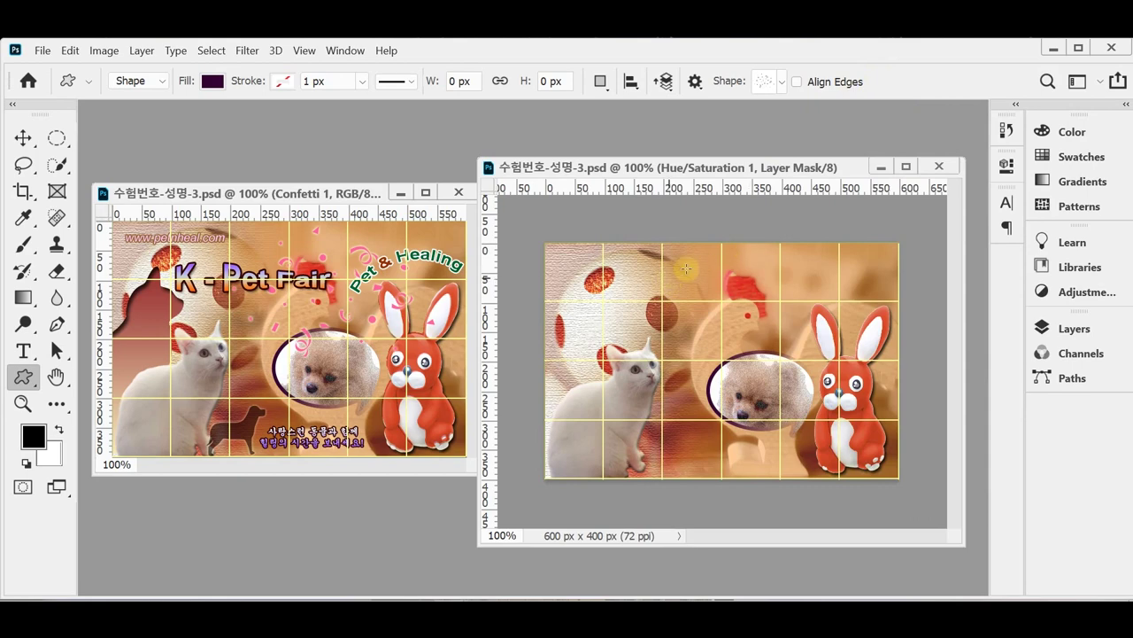
# - Draw a confetti shape about 290 x 229 px between the cat and the rabbit, and shift it up above the dog's bubble
pyautogui.moveTo(700, 262); pyautogui.dragTo(836, 401)
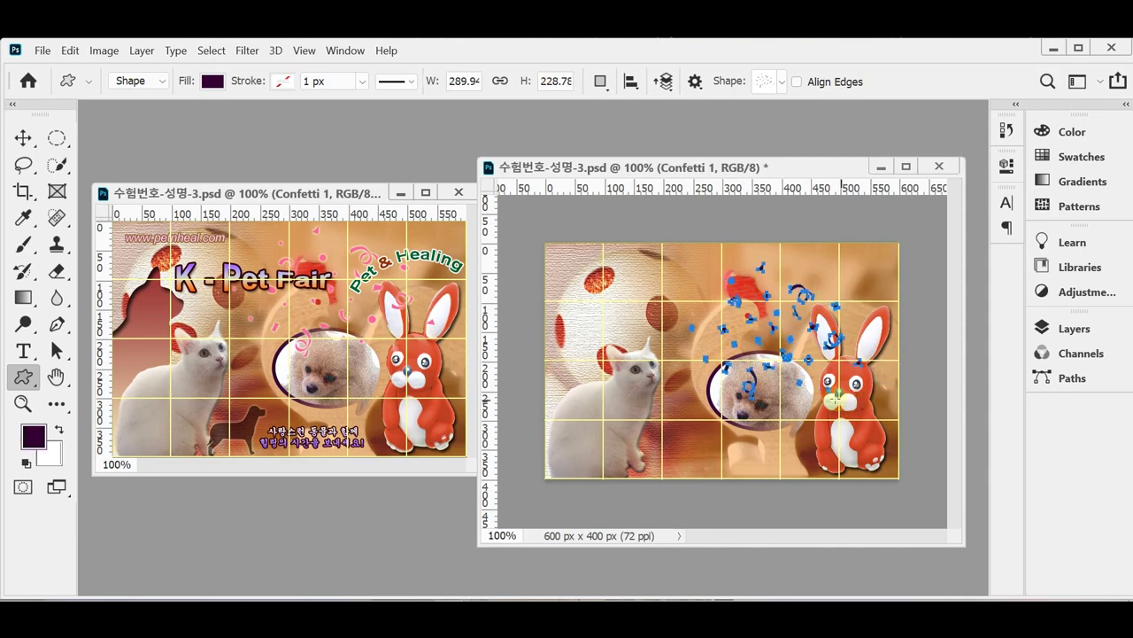
pyautogui.moveTo(764, 394); pyautogui.dragTo(726, 370)
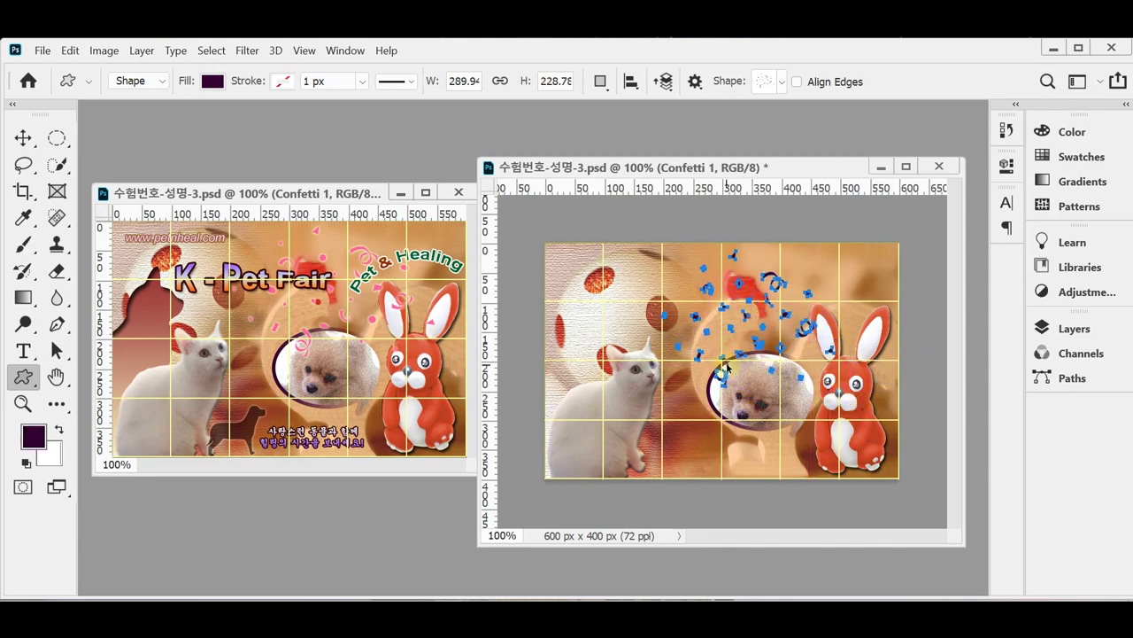
pyautogui.moveTo(726, 370); pyautogui.dragTo(737, 372)
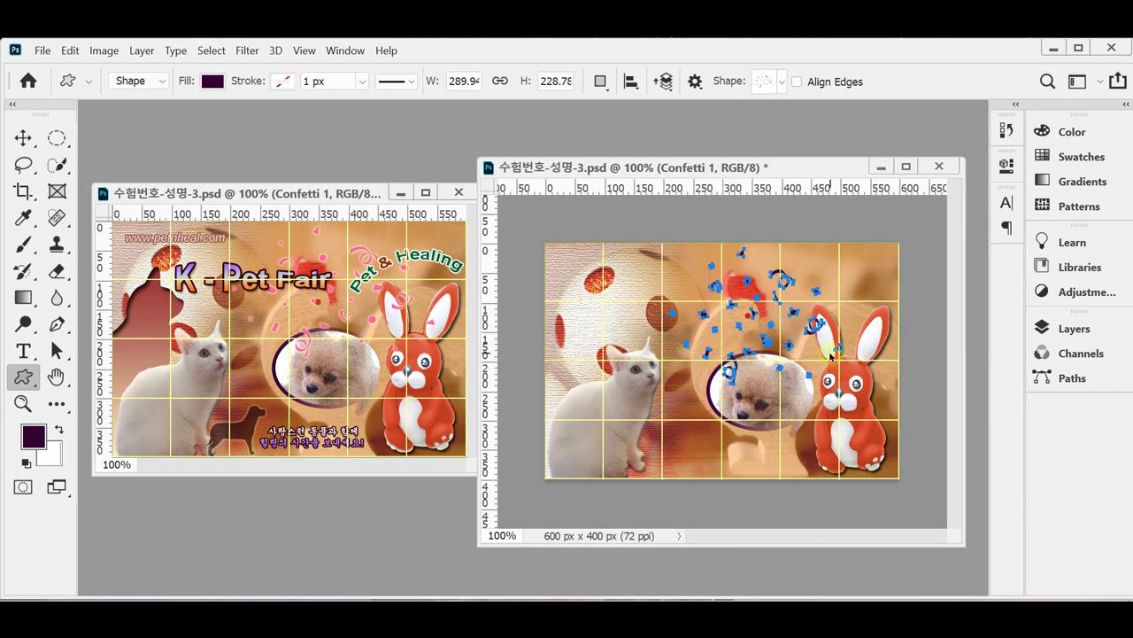
# - Free-transform the confetti to about 118% width and 105% height and reposition it to match the reference
pyautogui.hotkey('ctrl', 't')
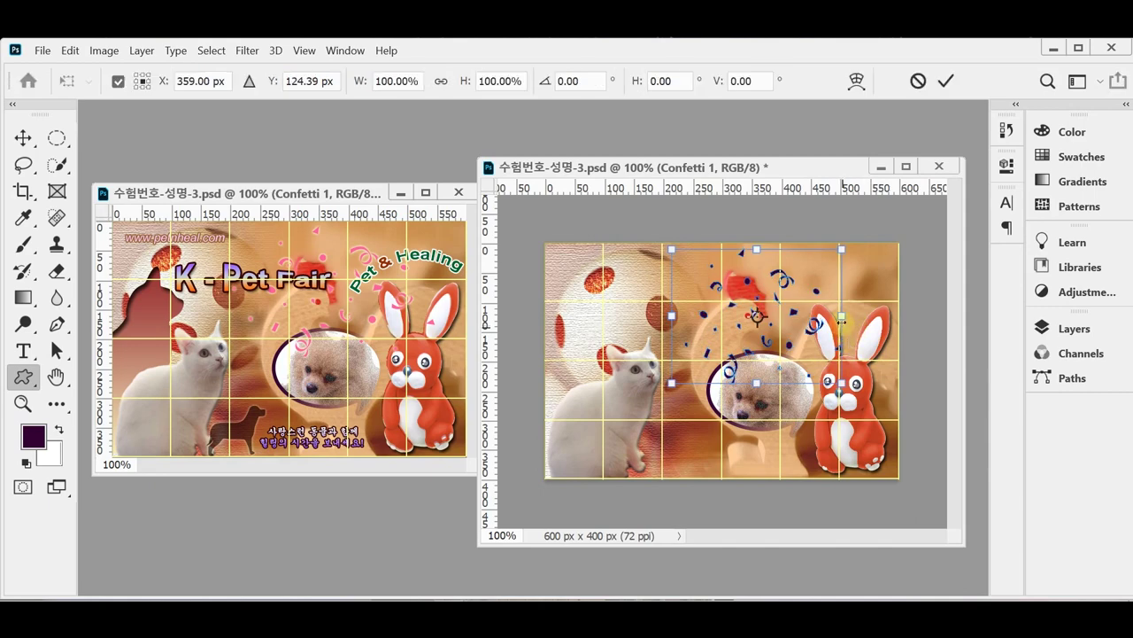
pyautogui.moveTo(843, 316)
pyautogui.mouseDown()
pyautogui.moveTo(854, 316)
pyautogui.moveTo(822, 327)
pyautogui.moveTo(859, 315)
pyautogui.moveTo(841, 339)
pyautogui.mouseUp()
pyautogui.moveTo(673, 379); pyautogui.dragTo(664, 384)
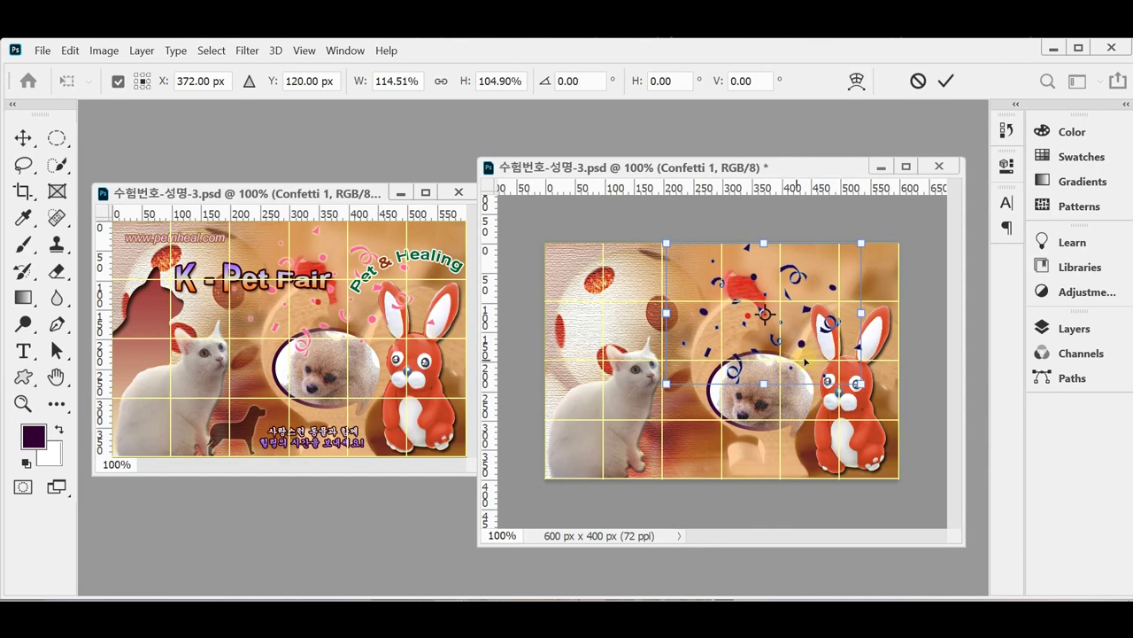
pyautogui.moveTo(842, 351); pyautogui.dragTo(844, 349)
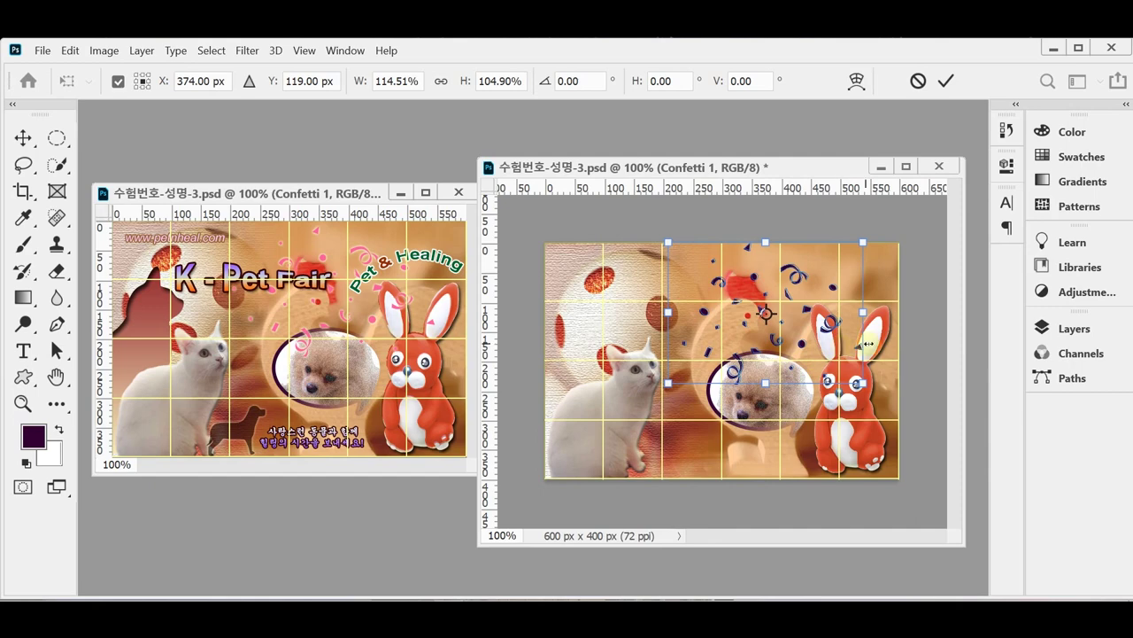
pyautogui.moveTo(864, 312); pyautogui.dragTo(870, 313)
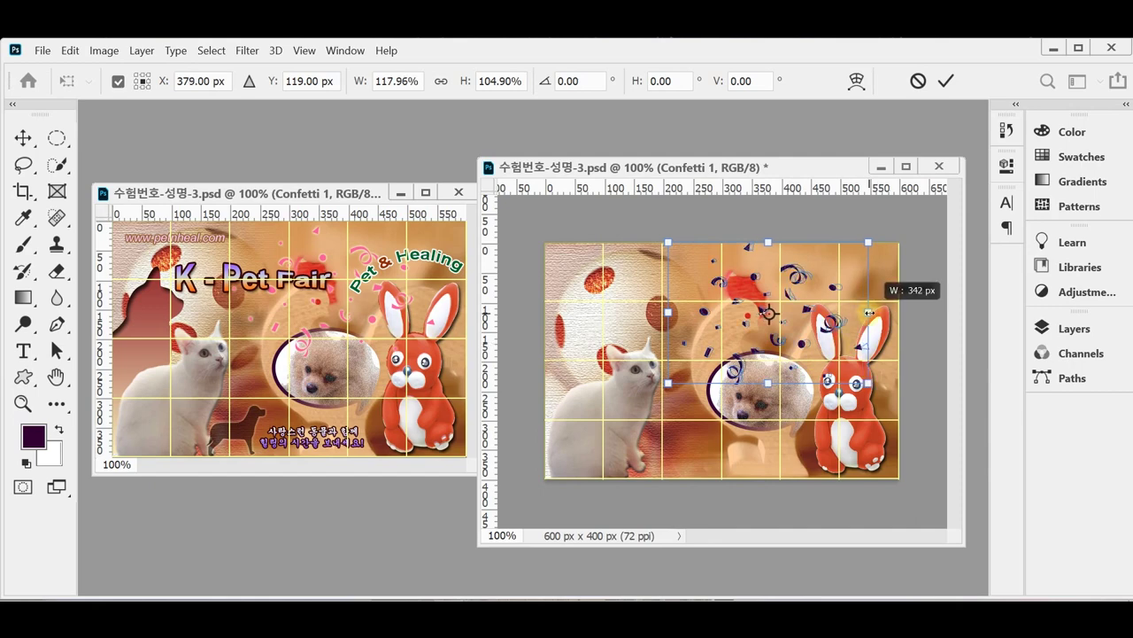
# - Finish resizing the confetti shape to about 342 px wide and set its fill color to ff6699
pyautogui.press('u')
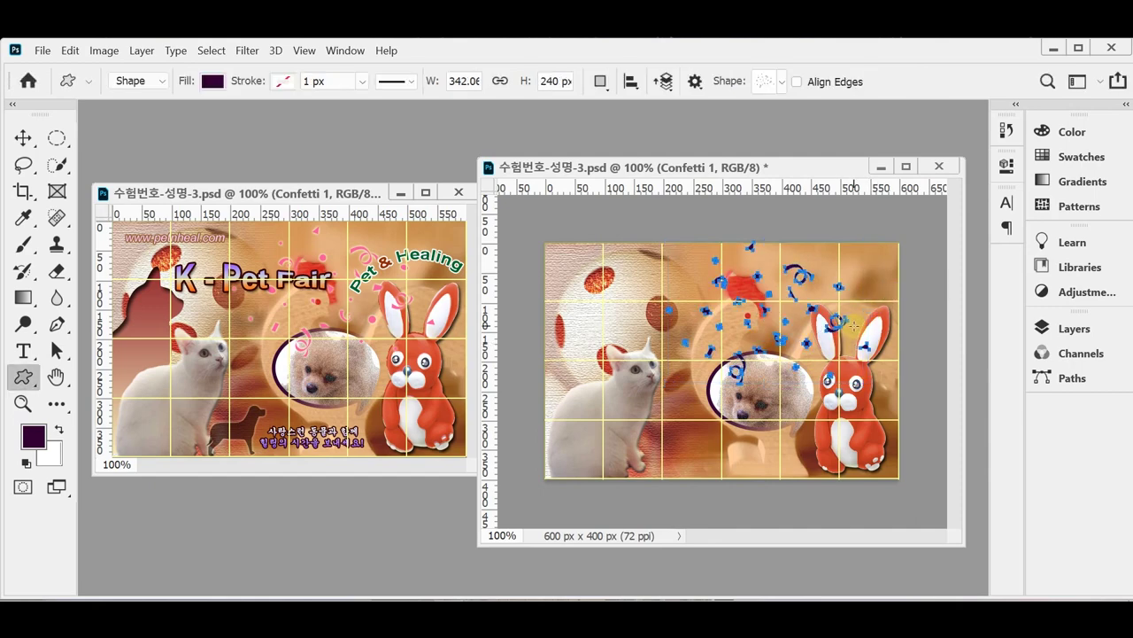
pyautogui.click(1098, 329)
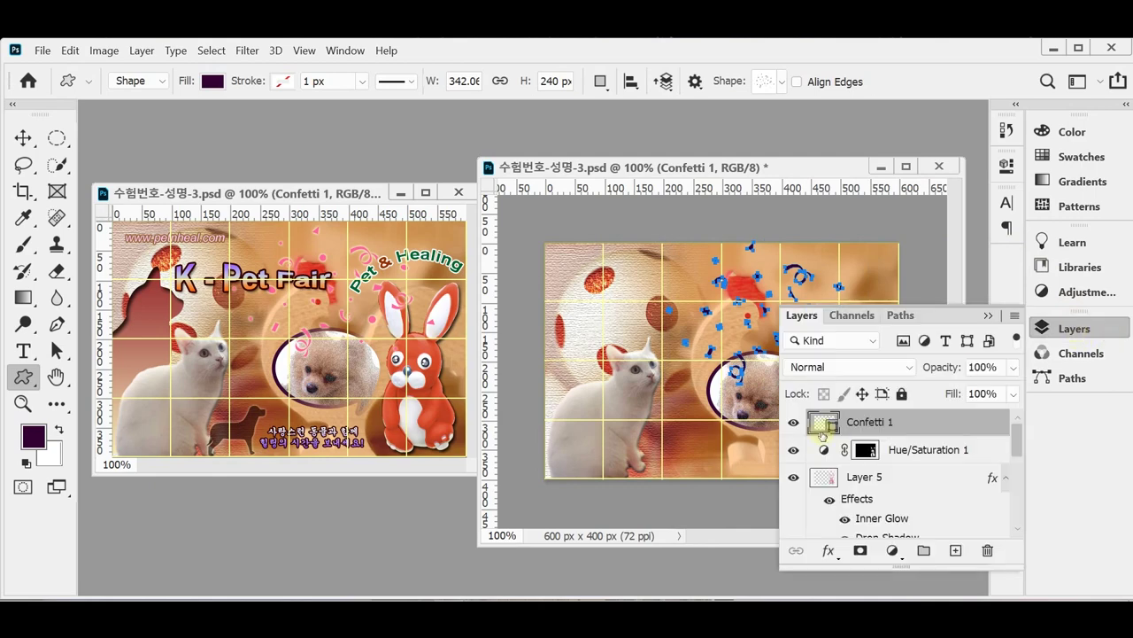
pyautogui.doubleClick(821, 434)
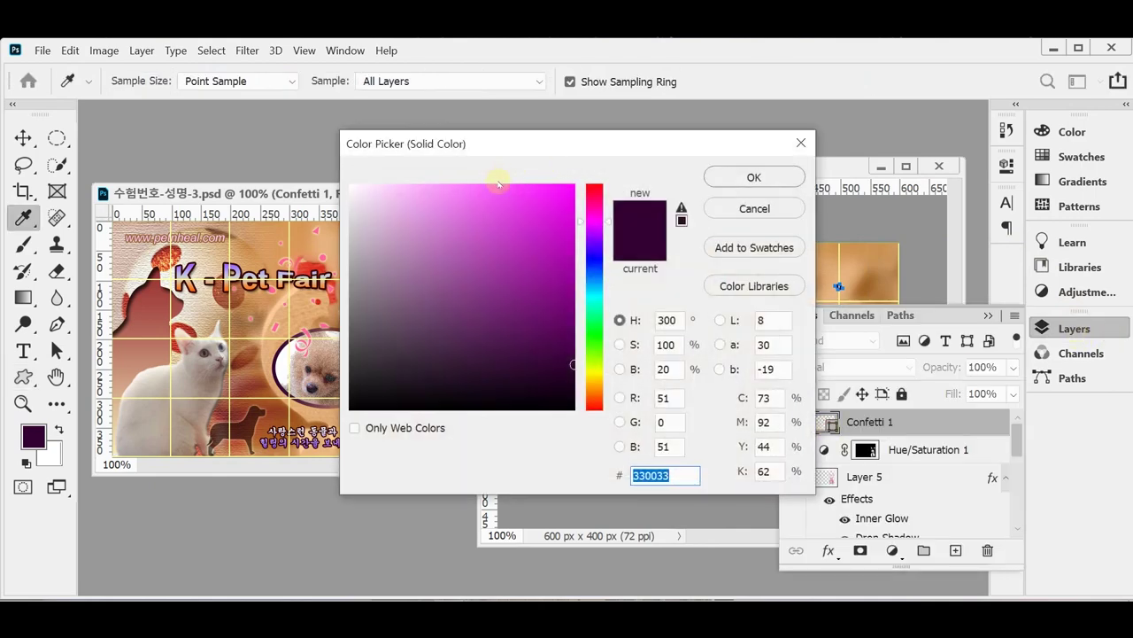
pyautogui.write('e')
pyautogui.write('9')
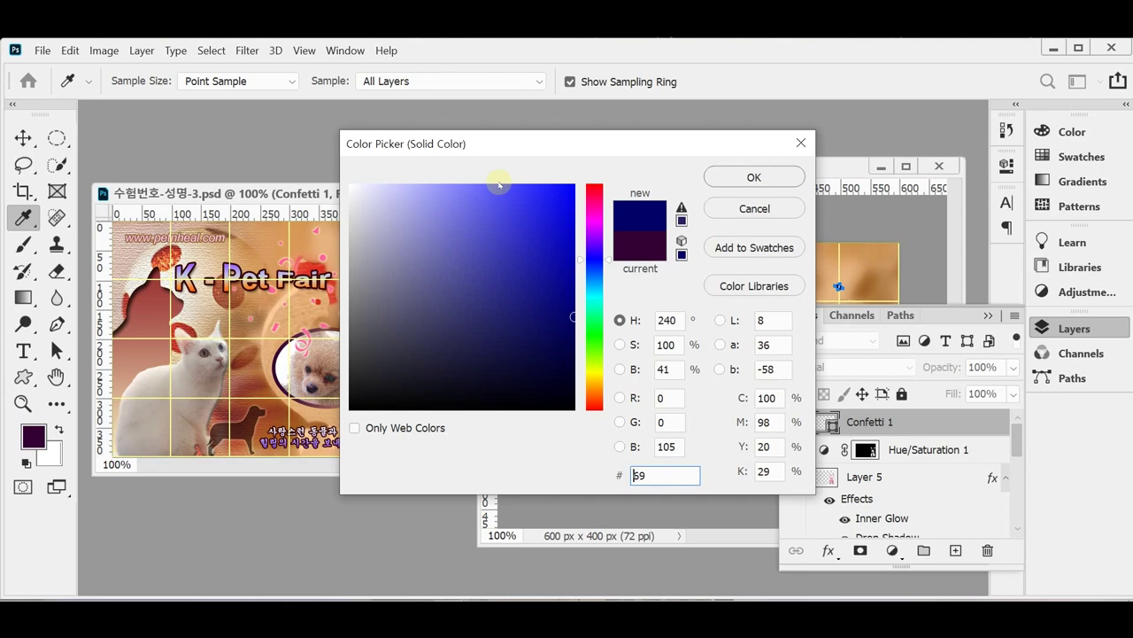
pyautogui.press('Home')
pyautogui.write('0')
pyautogui.write('f')
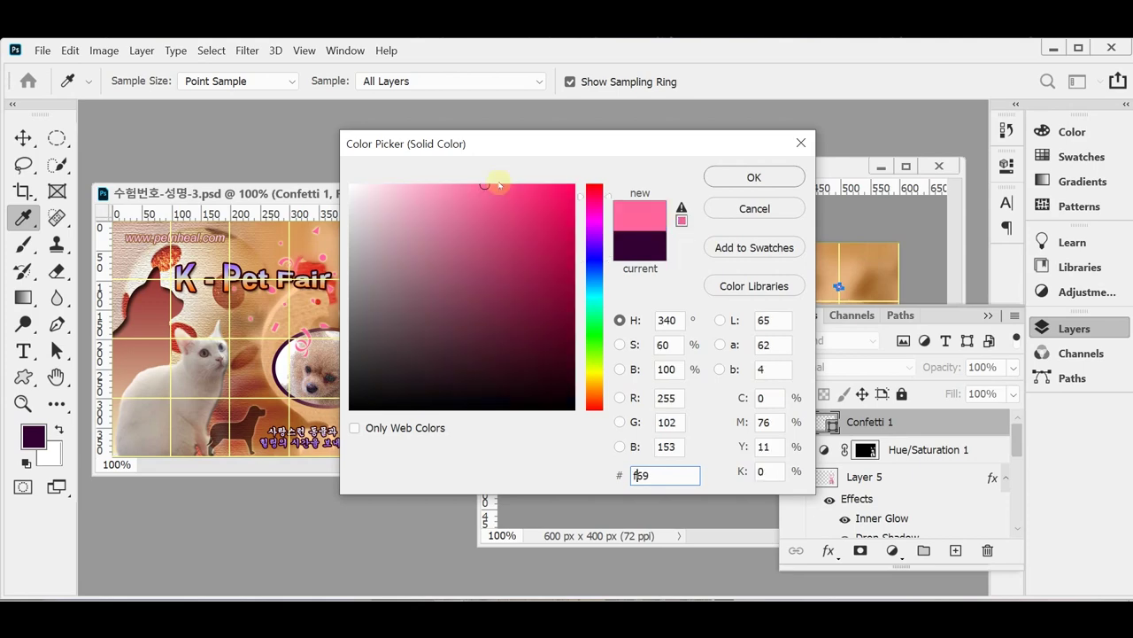
pyautogui.press('Return')
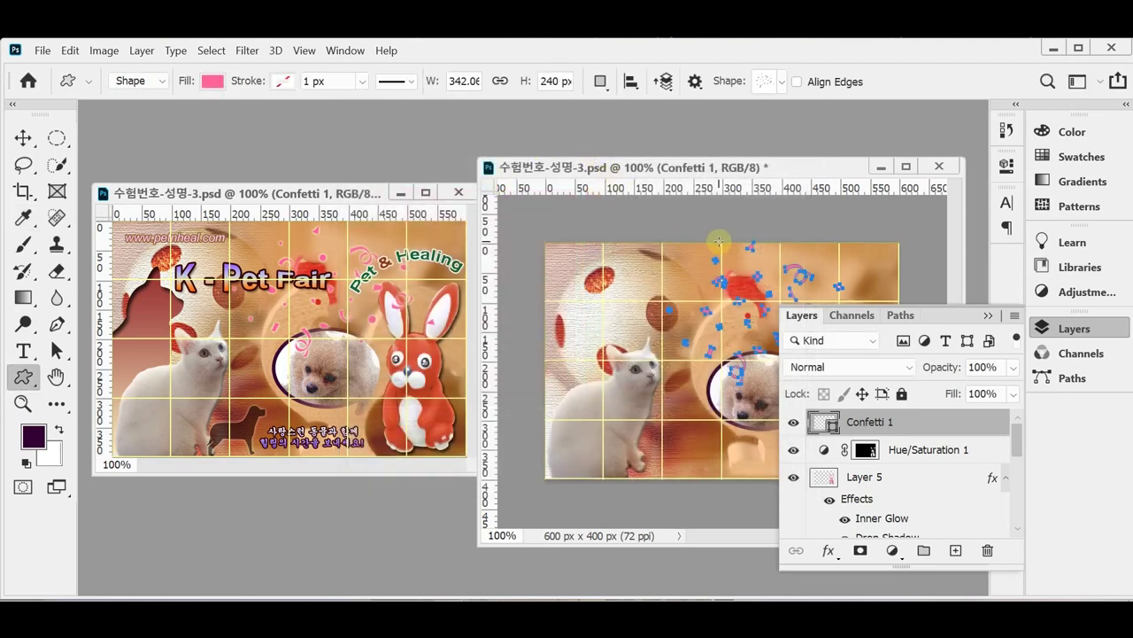
# - Add a pale yellow Outer Glow with 75% opacity to the confetti shape, adjusting its size, and save the document
pyautogui.click(830, 550)
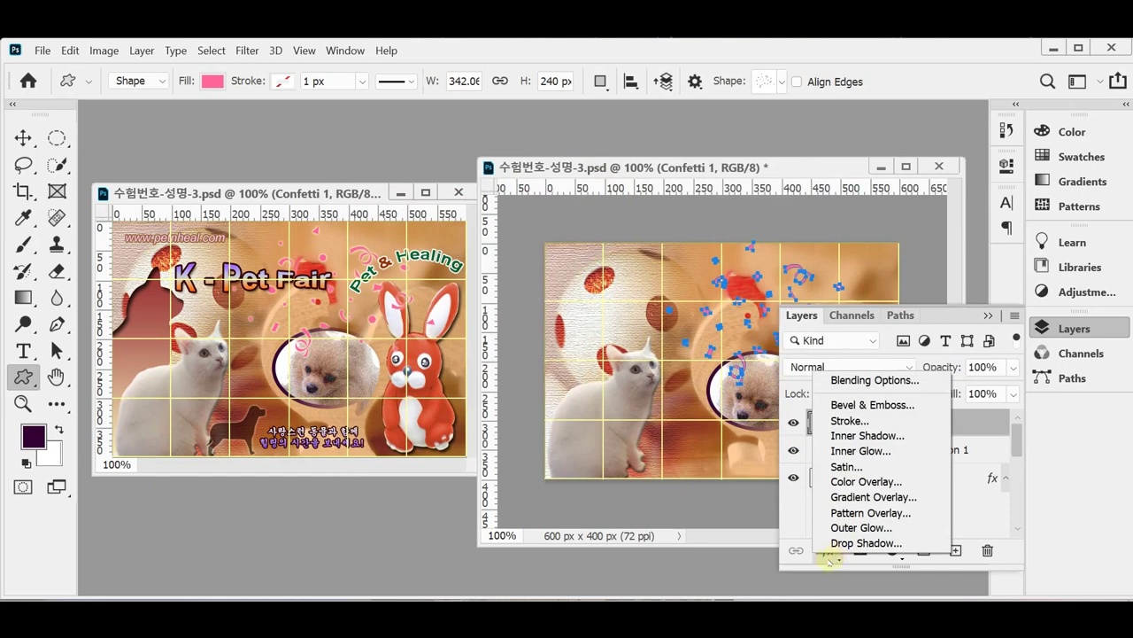
pyautogui.click(861, 527)
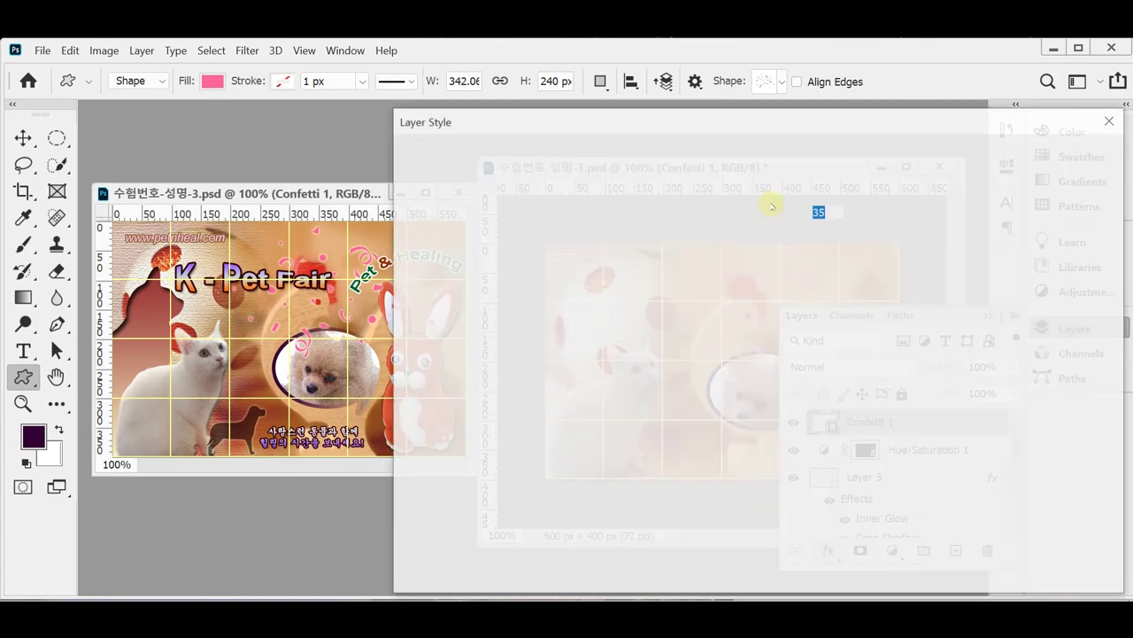
pyautogui.write('75')
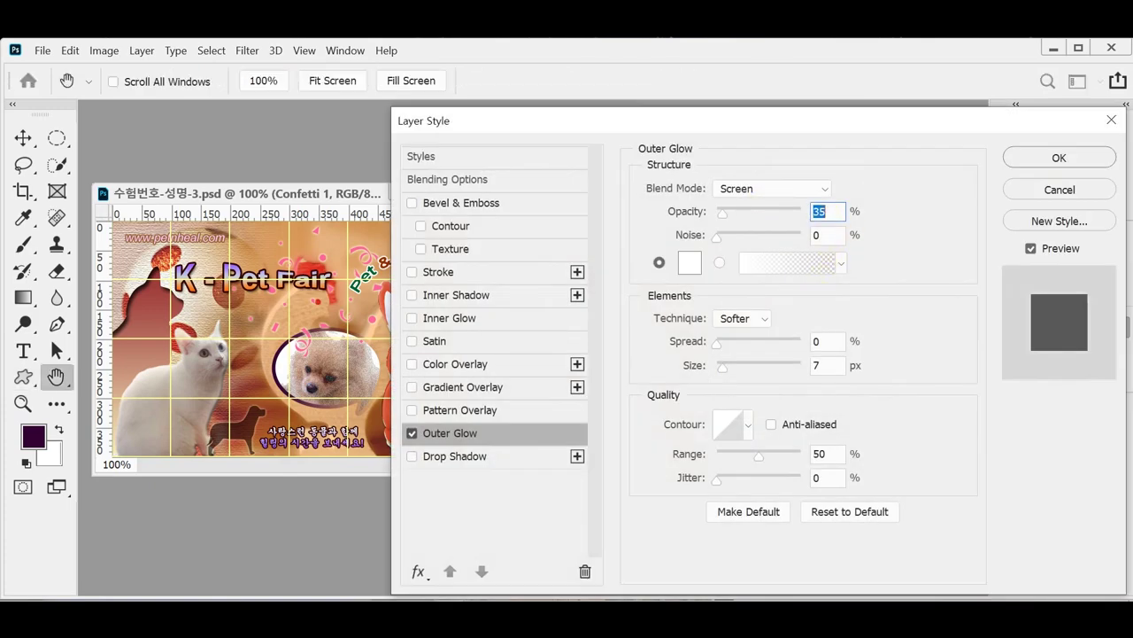
pyautogui.click(699, 262)
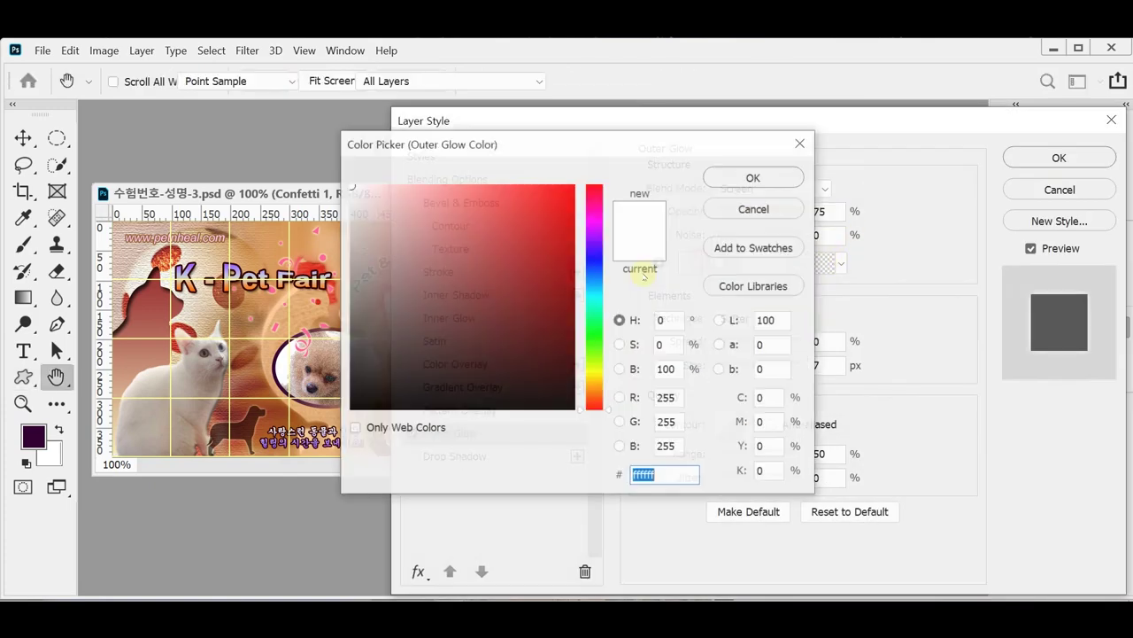
pyautogui.click(595, 374)
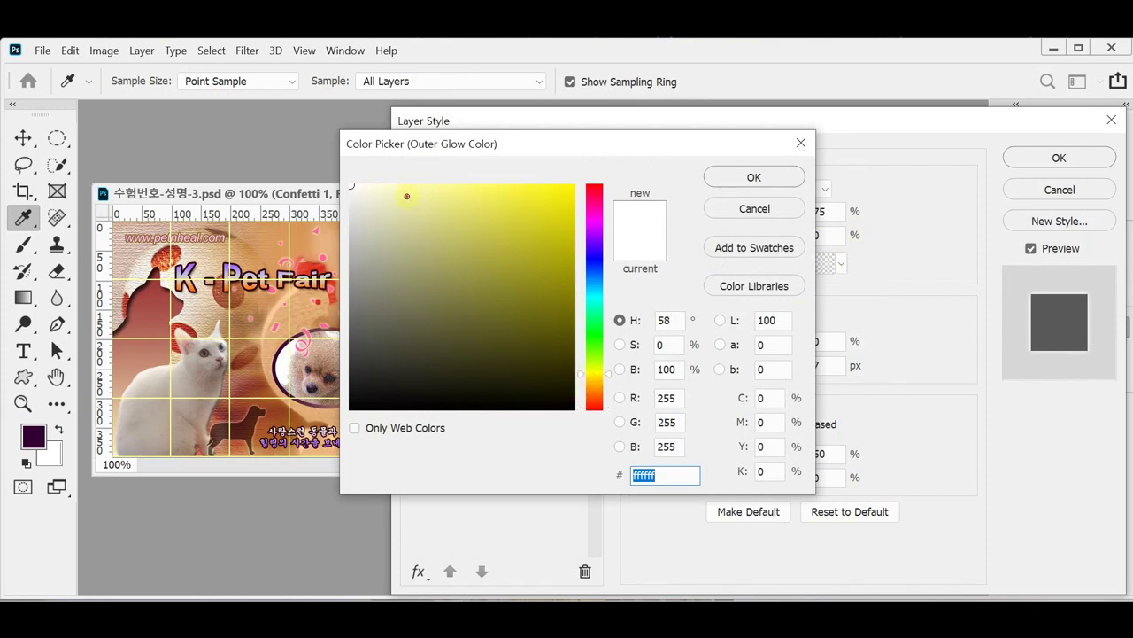
pyautogui.click(400, 189)
pyautogui.click(753, 177)
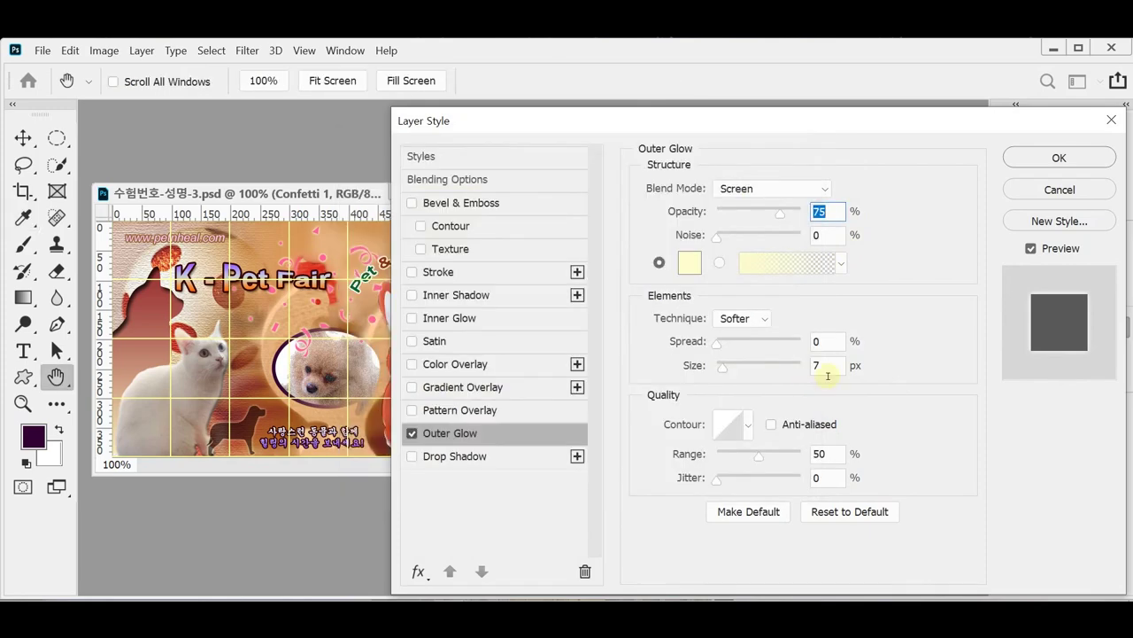
pyautogui.click(833, 375)
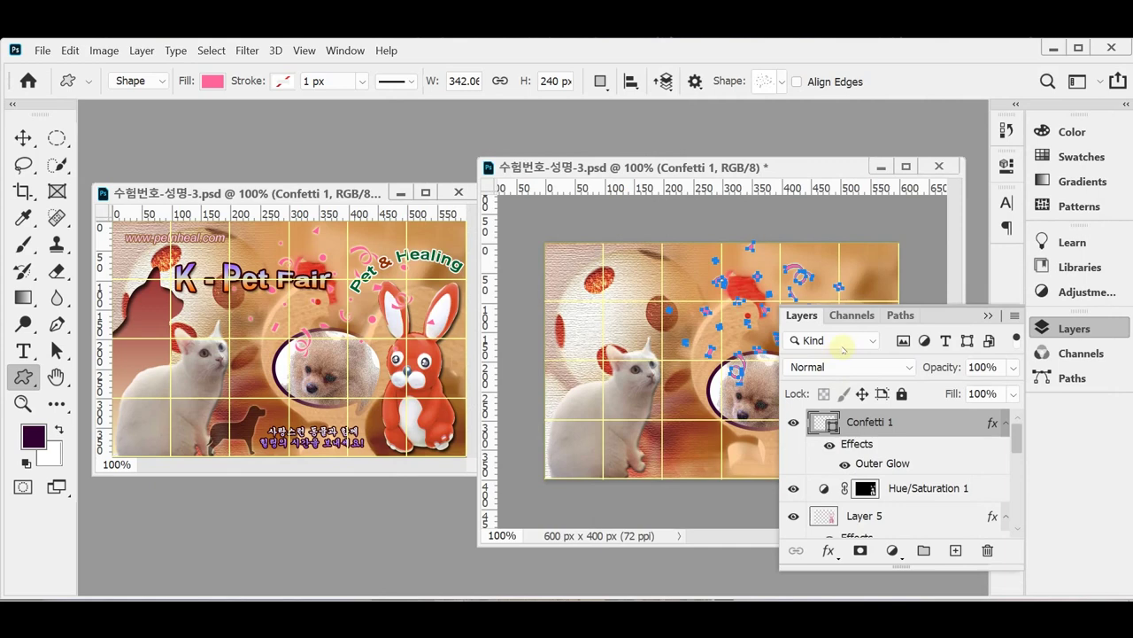
pyautogui.press('Return')
pyautogui.hotkey('ctrl', 's')
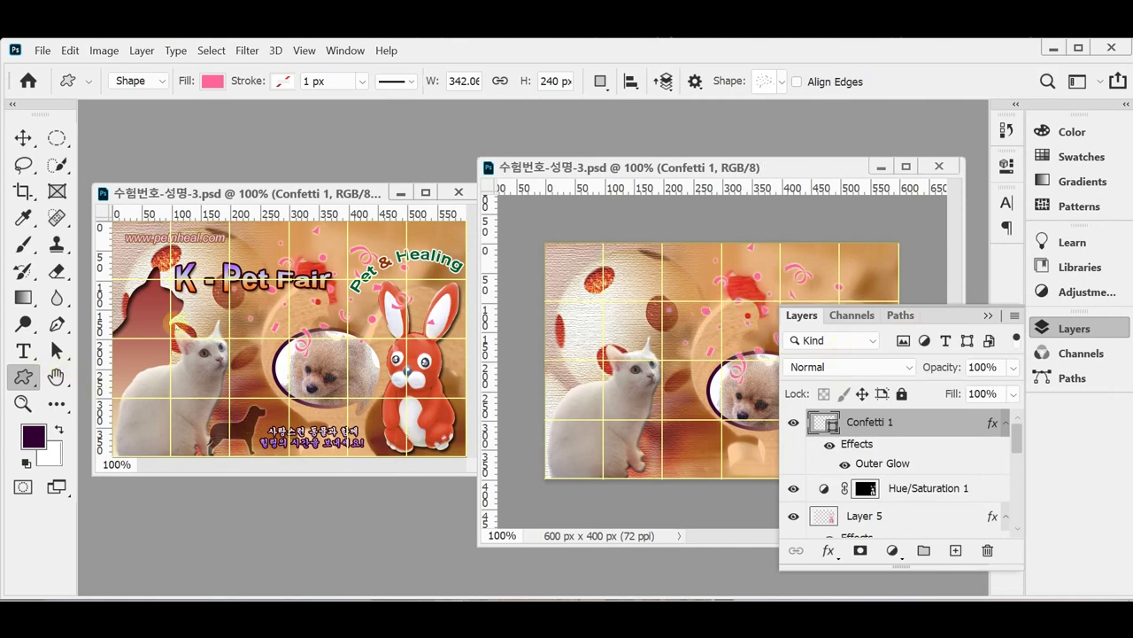
# - Draw the dog custom shape from the legacy Animals set beside the cat, about 103 × 88 px
pyautogui.click(1074, 328)
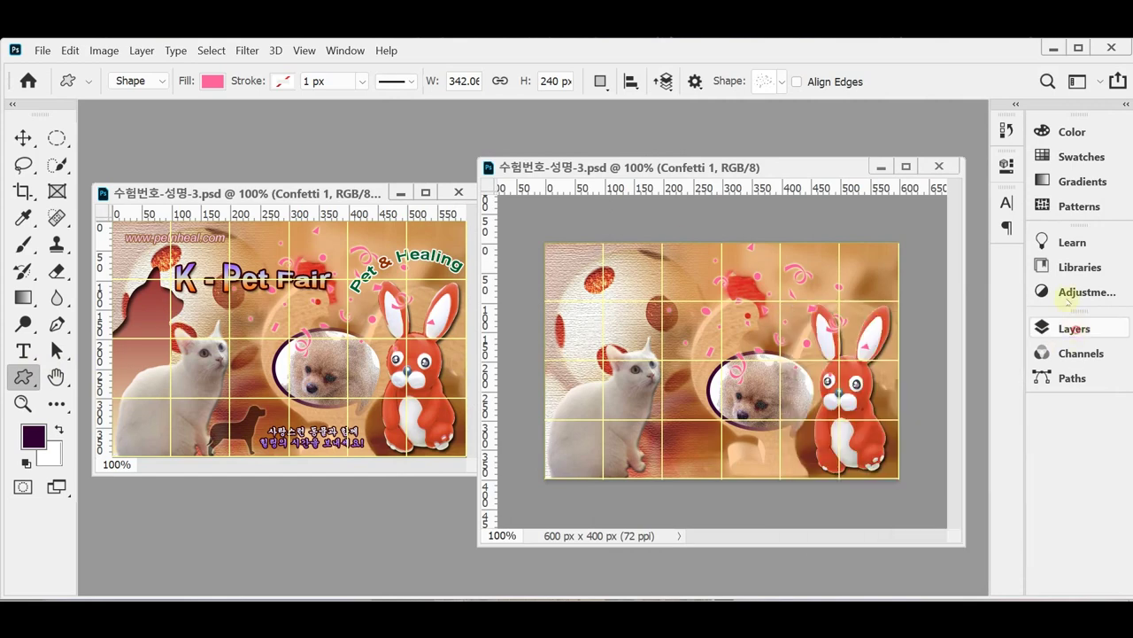
pyautogui.click(783, 81)
pyautogui.click(681, 228)
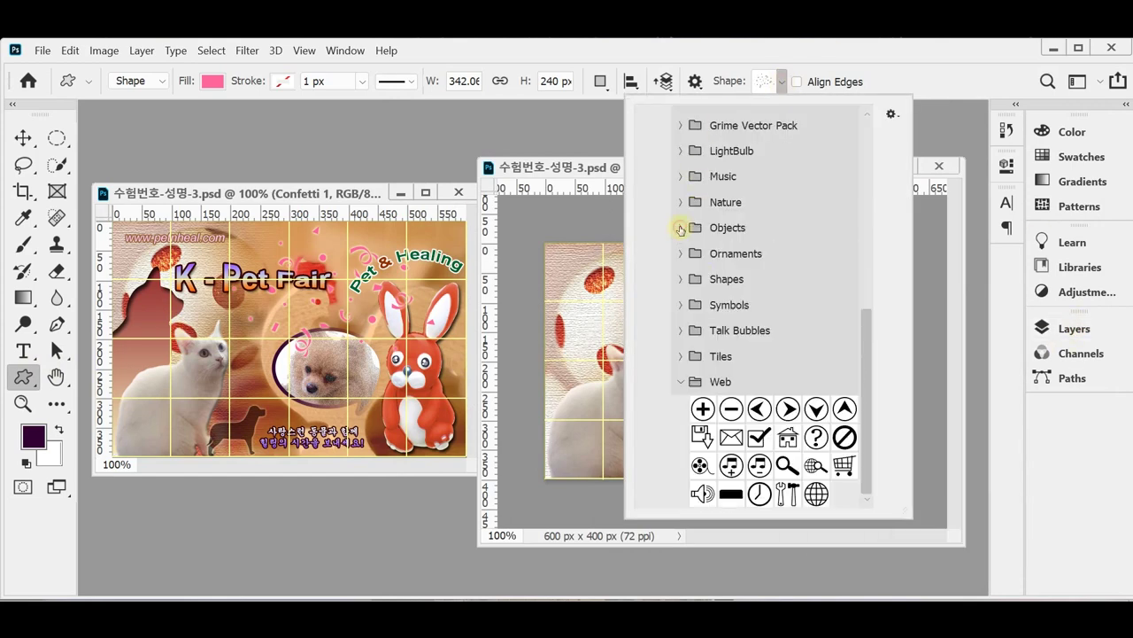
pyautogui.scroll(1, 781, 371)
pyautogui.scroll(3, 780, 371)
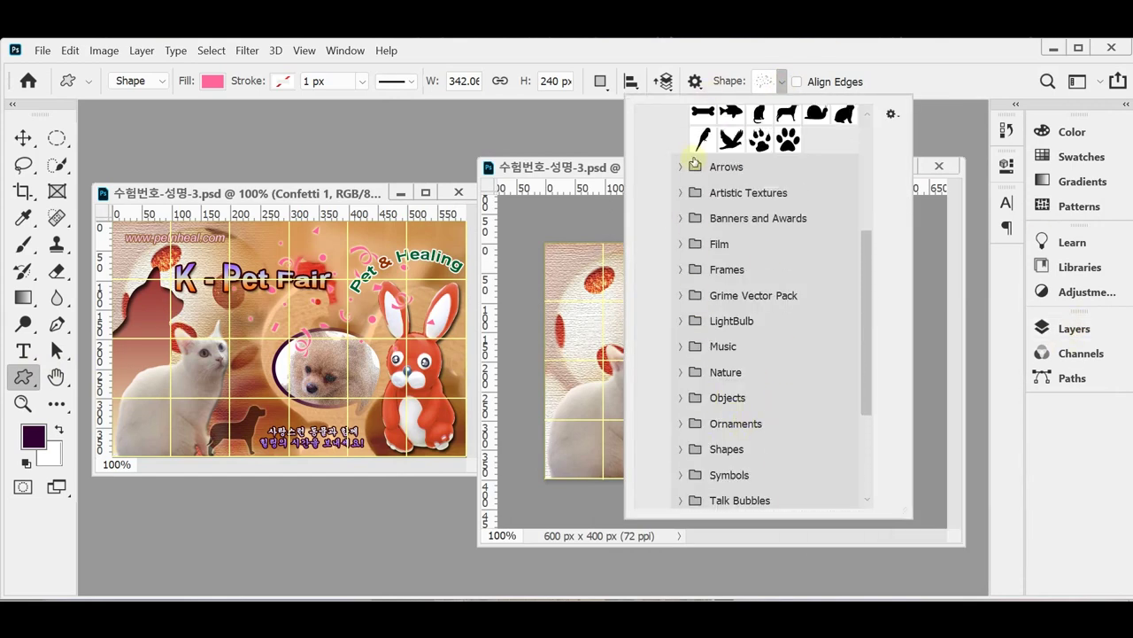
pyautogui.scroll(3, 739, 250)
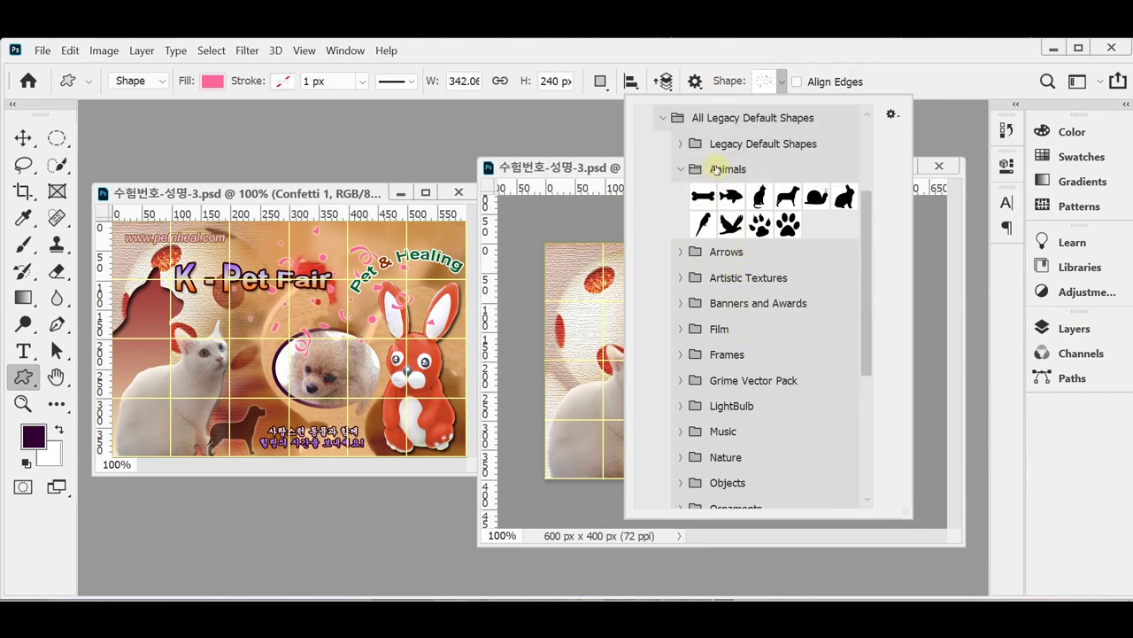
pyautogui.click(787, 197)
pyautogui.click(852, 57)
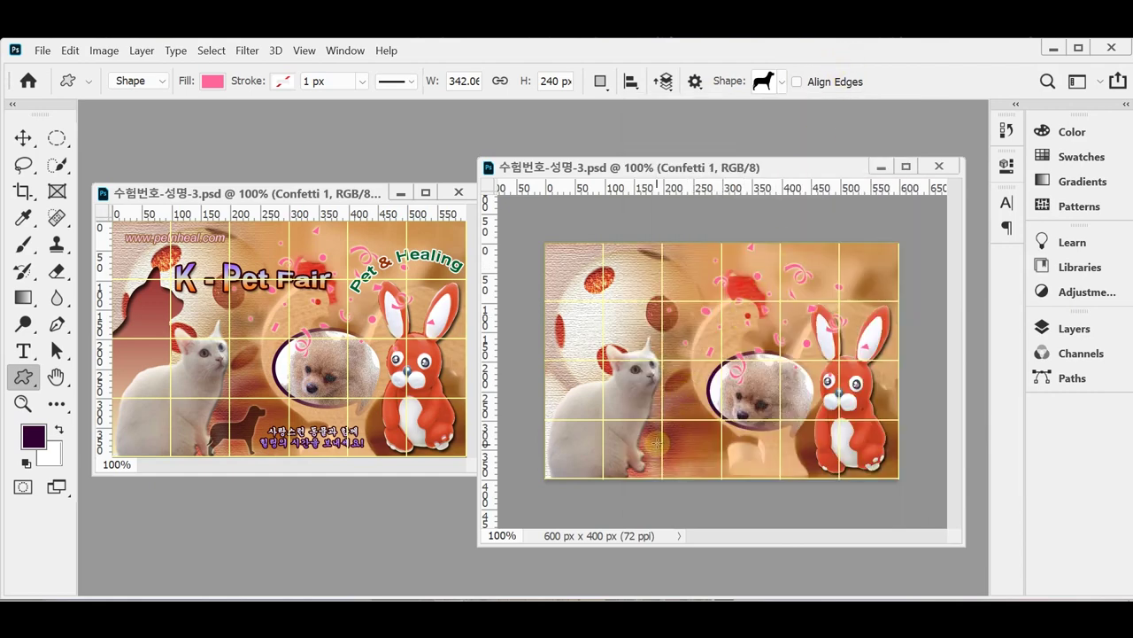
pyautogui.moveTo(656, 443); pyautogui.dragTo(684, 454)
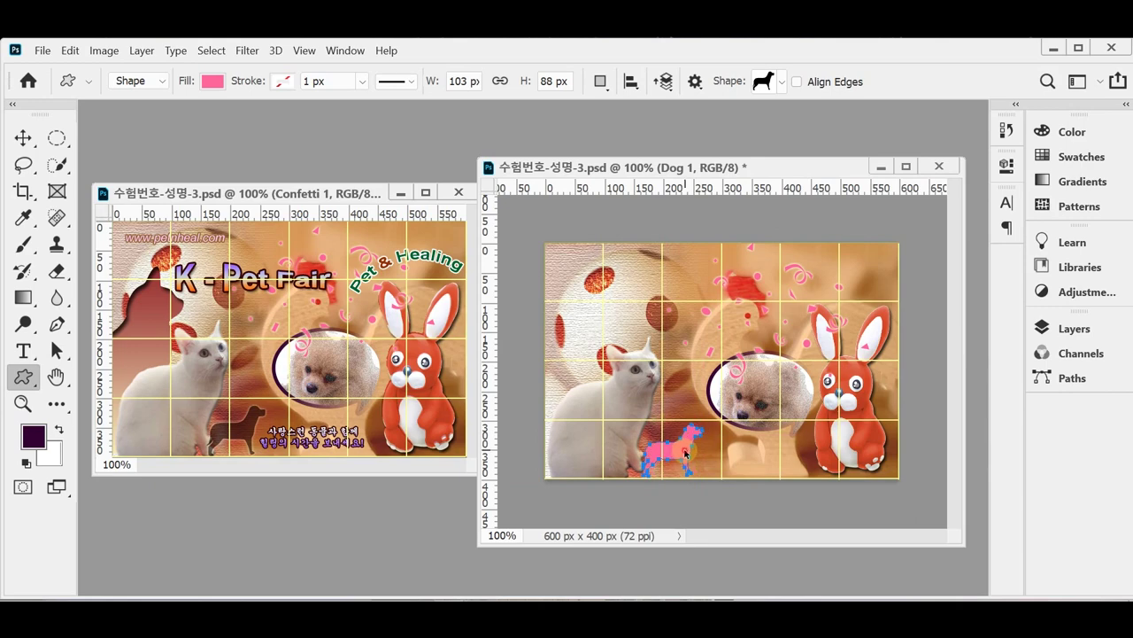
# - Scale the dog shape down to about 95 × 82 px
pyautogui.hotkey('ctrl', 't')
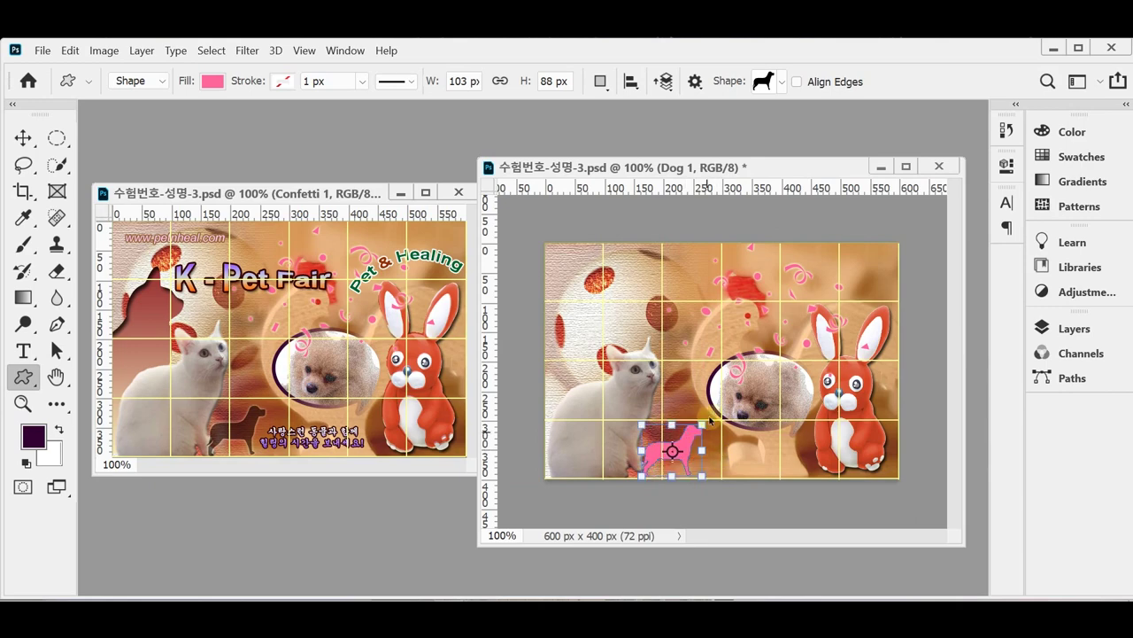
pyautogui.moveTo(703, 424); pyautogui.dragTo(697, 428)
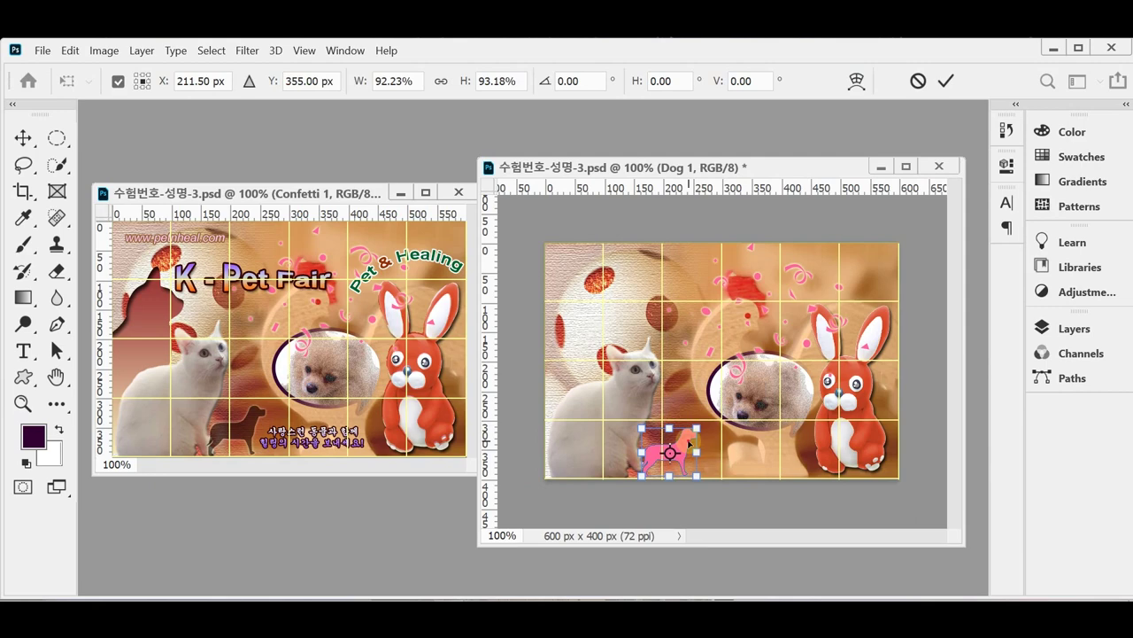
pyautogui.press('Return')
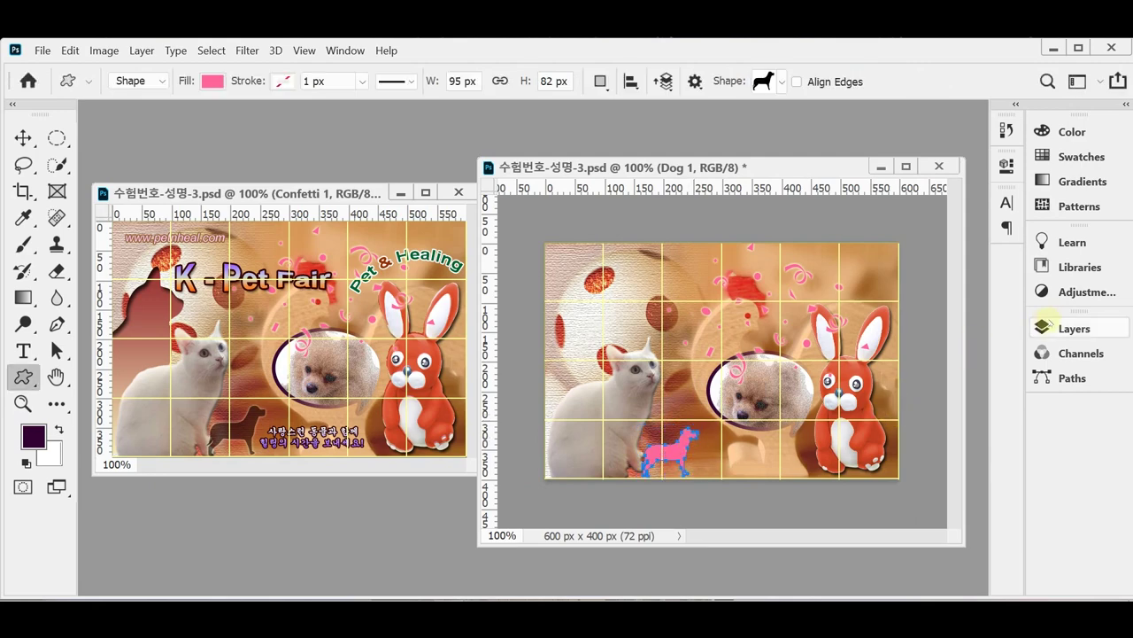
# - Change the dog shape's fill color to black, 000000
pyautogui.click(1046, 324)
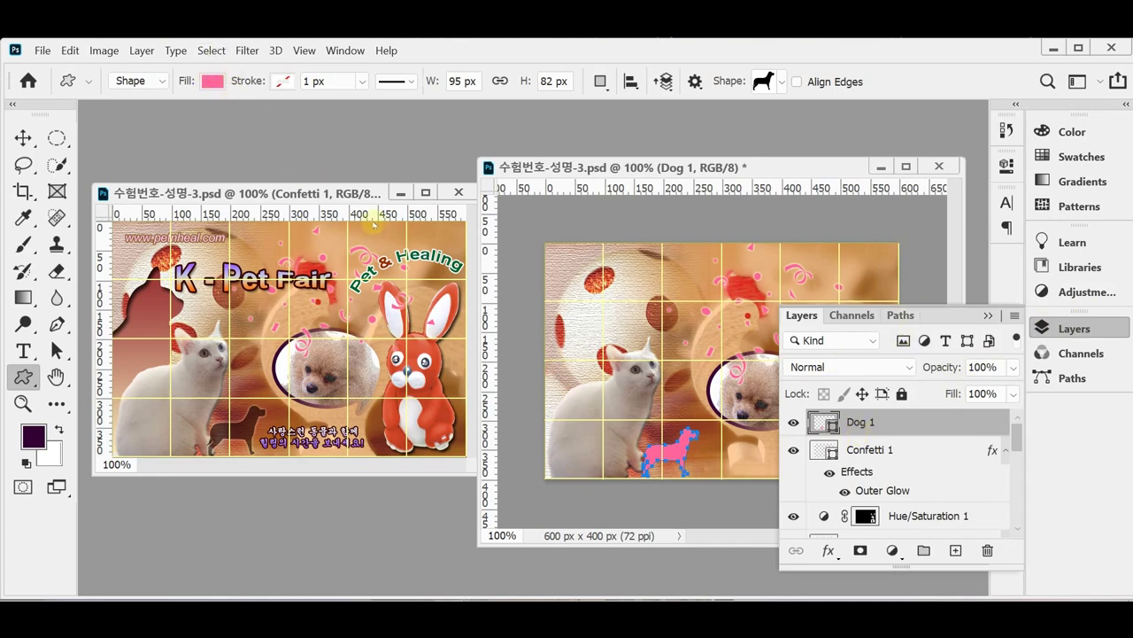
pyautogui.click(868, 453)
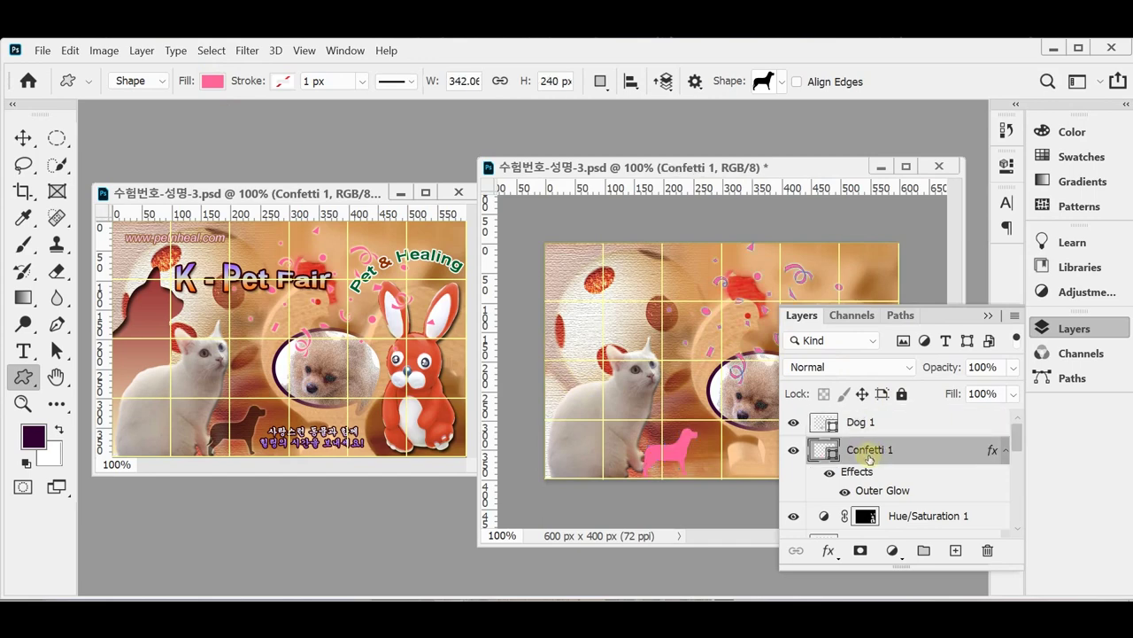
pyautogui.doubleClick(829, 422)
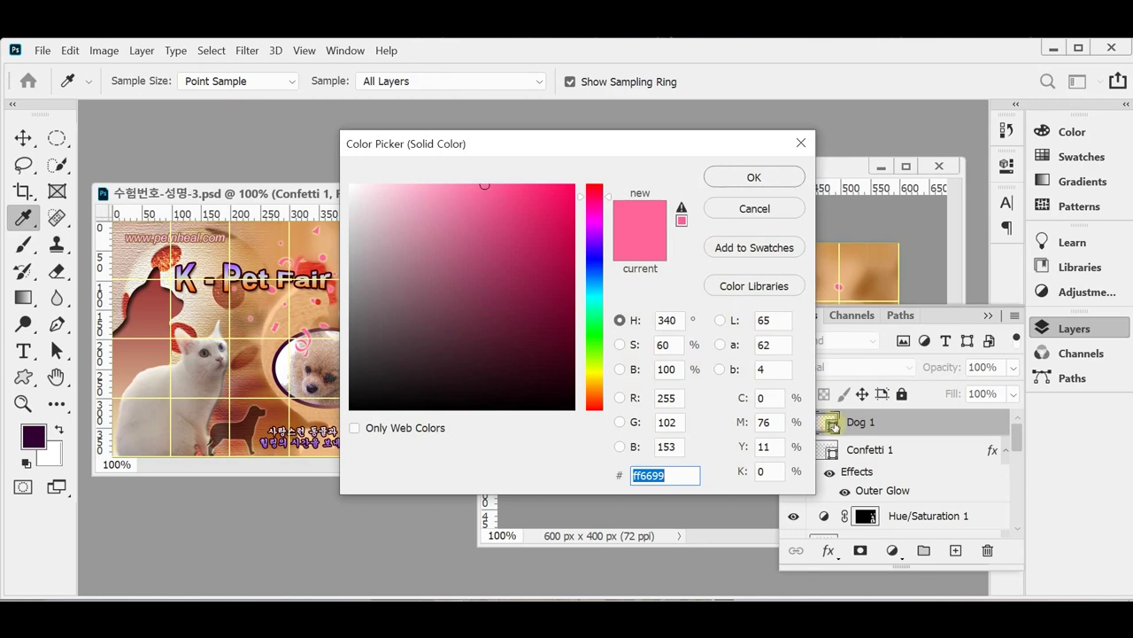
pyautogui.moveTo(509, 360); pyautogui.dragTo(351, 408)
pyautogui.click(739, 180)
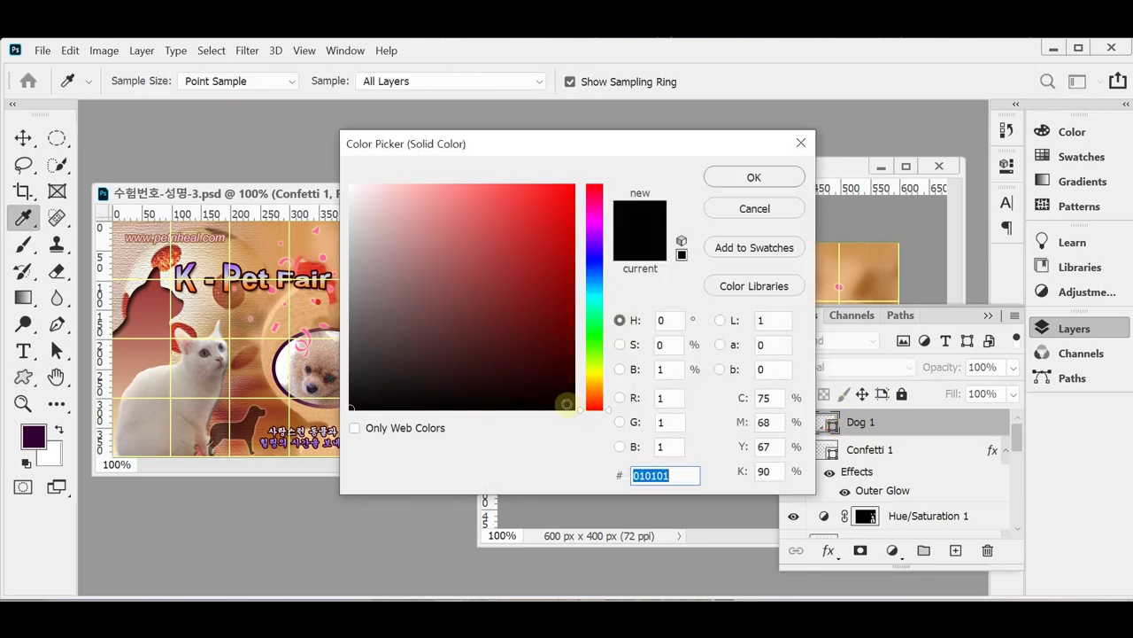
pyautogui.click(576, 410)
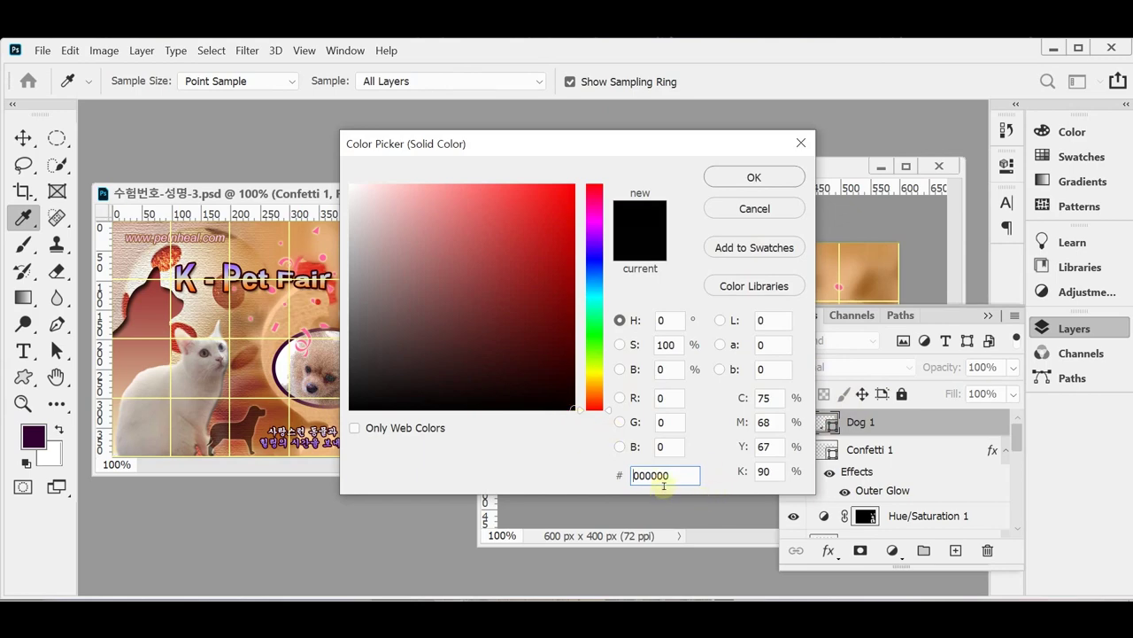
pyautogui.click(753, 176)
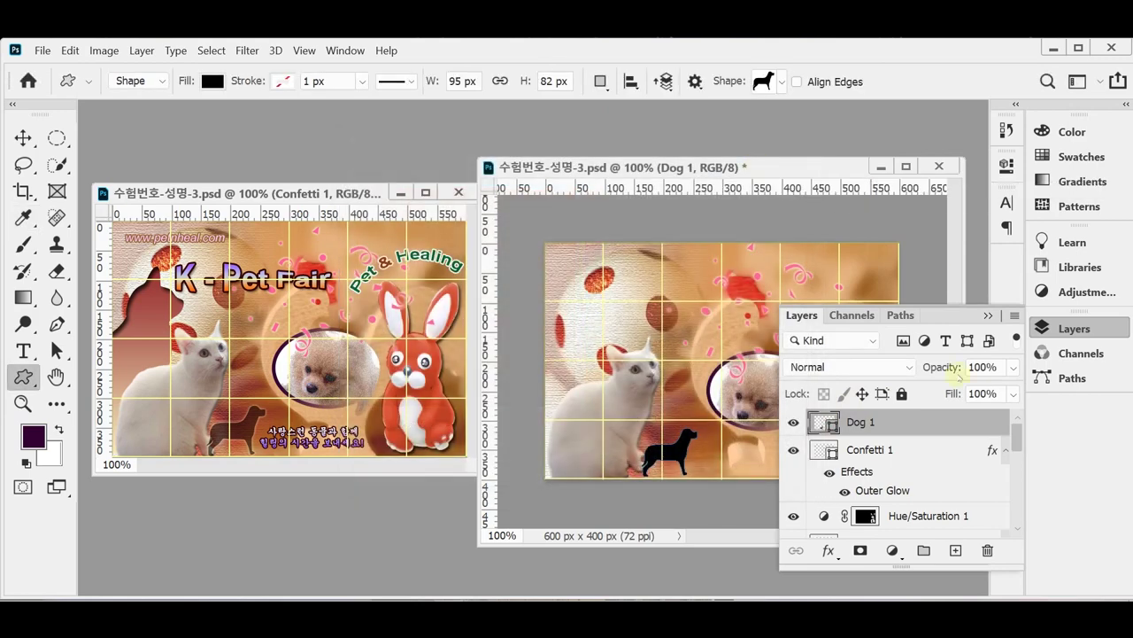
# - Add an Outer Glow at 75% opacity and 5 px size to the dog shape and set its layer opacity to 50%
pyautogui.click(833, 550)
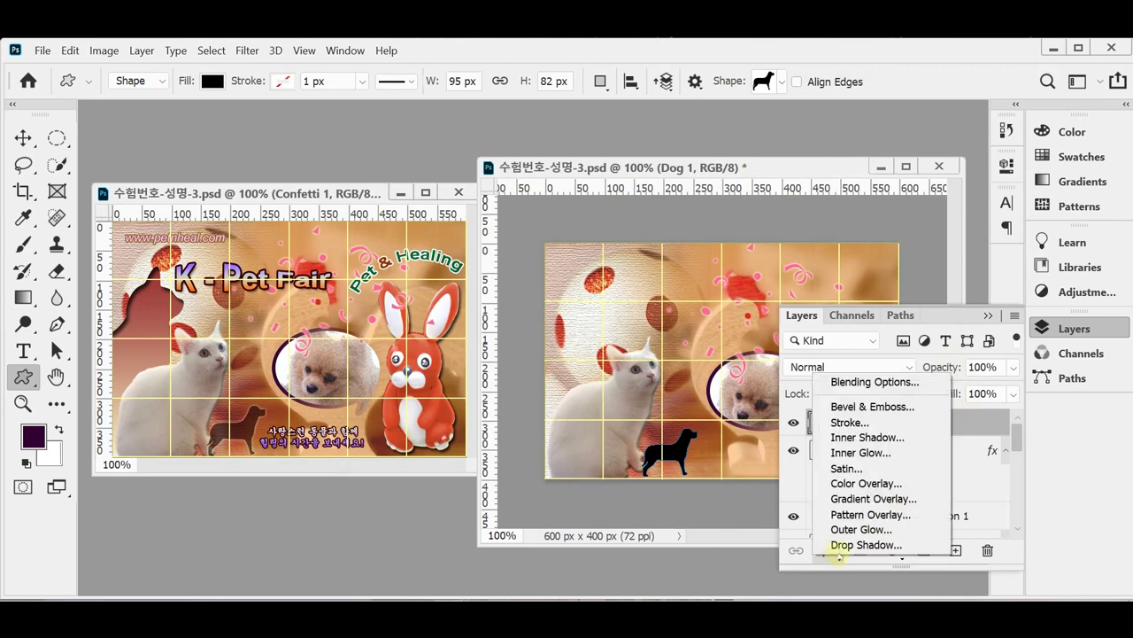
pyautogui.click(846, 529)
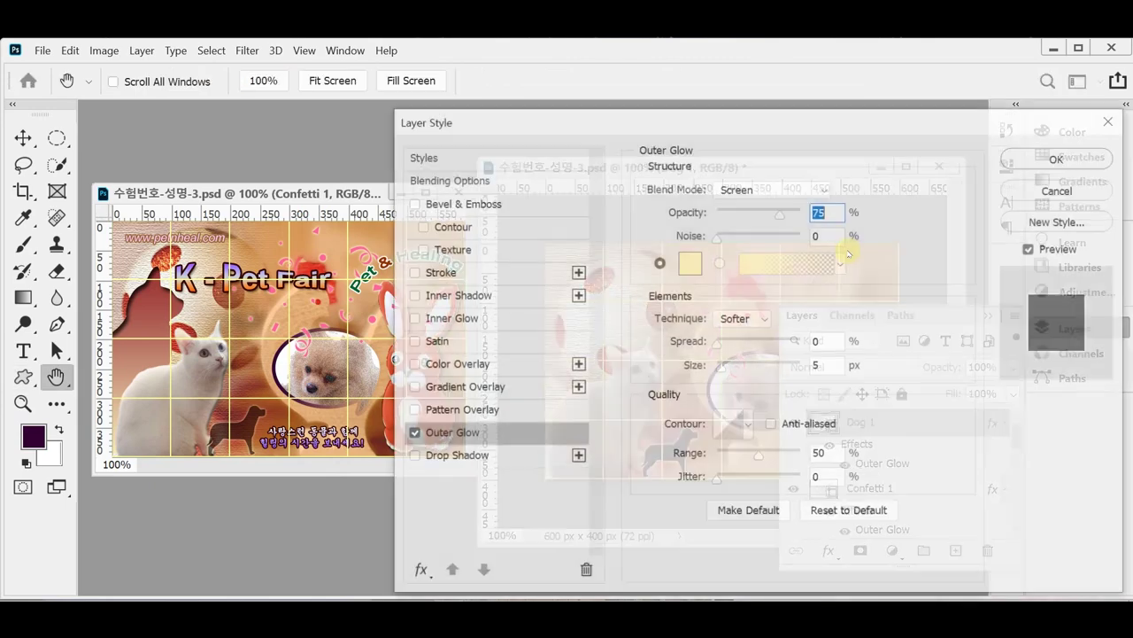
pyautogui.click(1038, 157)
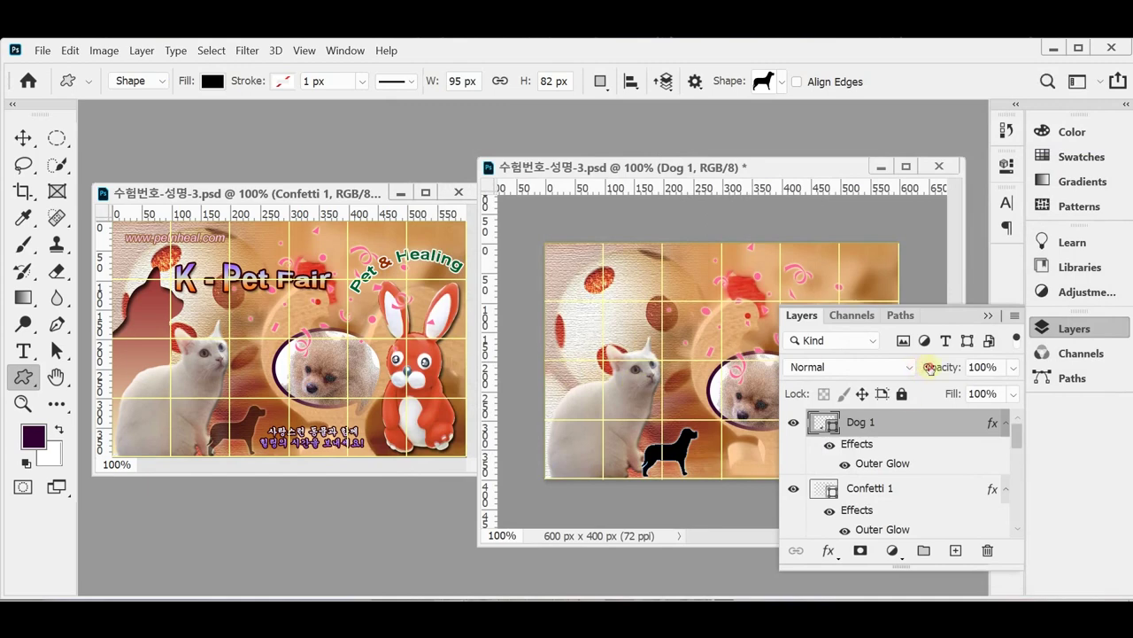
pyautogui.click(930, 368)
pyautogui.write('50')
pyautogui.press('Return')
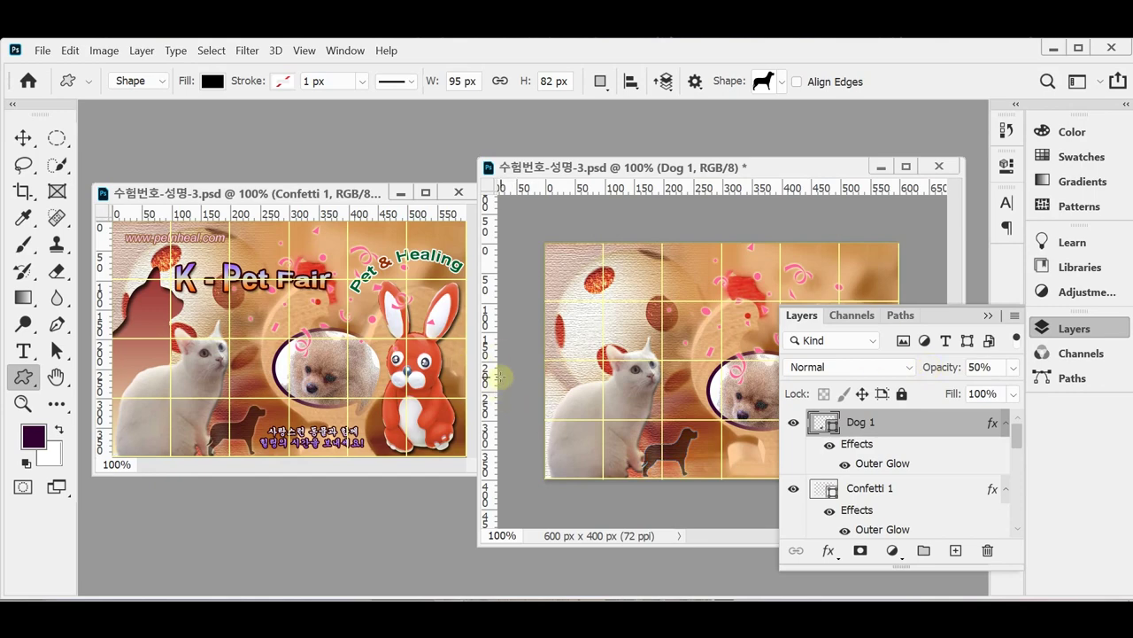
# - Make Layer 2, directly beneath the cat photo's layer, the active layer in the 600 × 400 px document
pyautogui.click(23, 137)
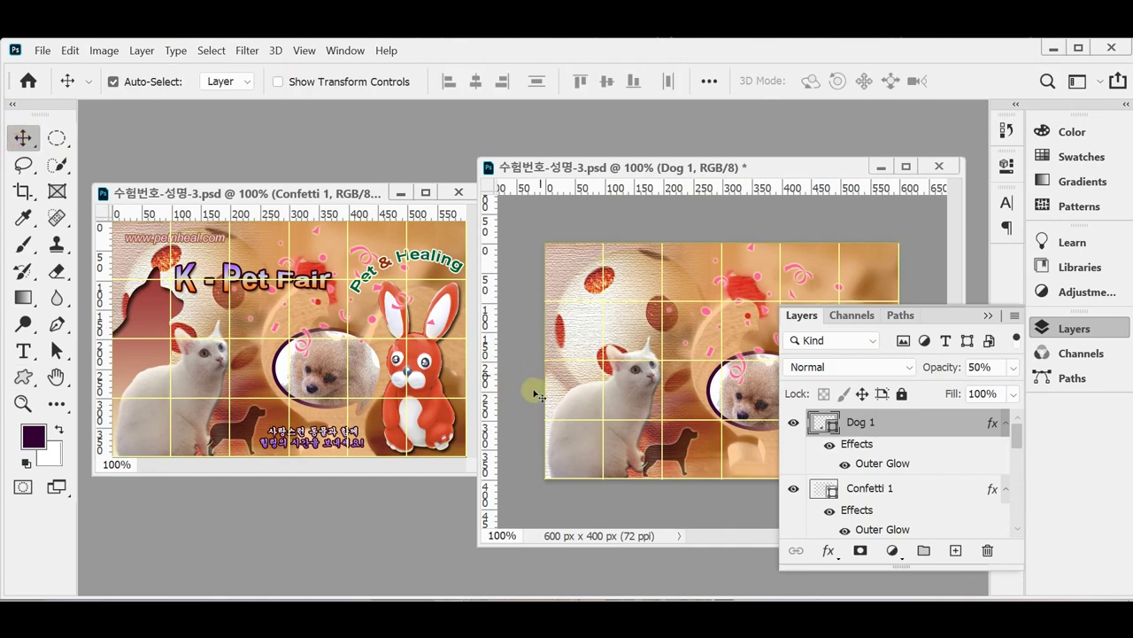
pyautogui.click(625, 401)
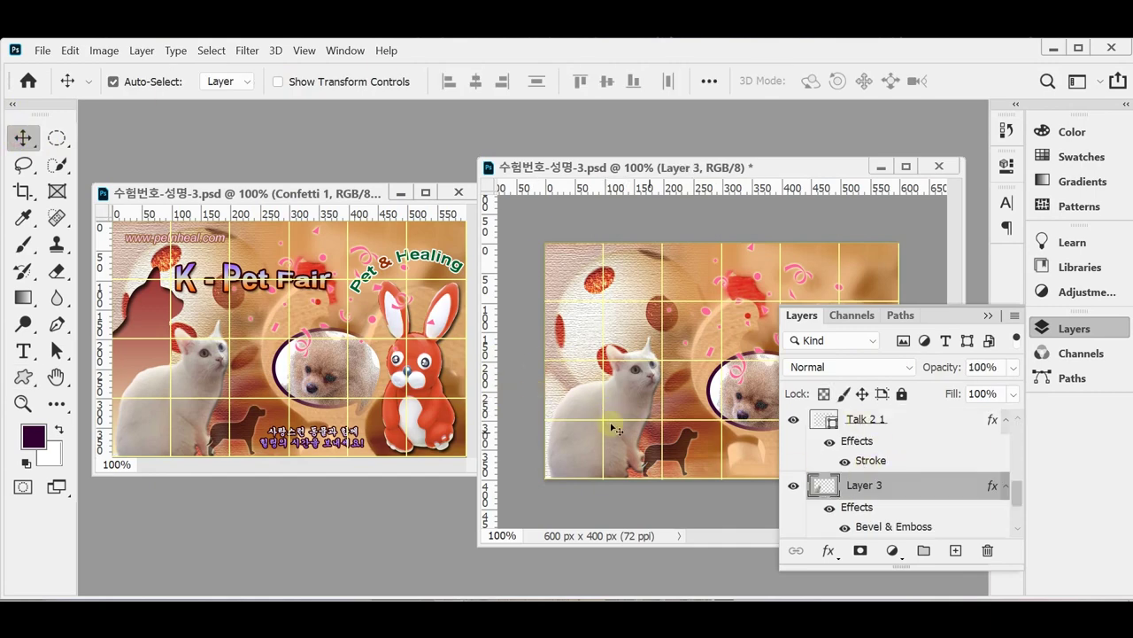
pyautogui.scroll(-1, 885, 484)
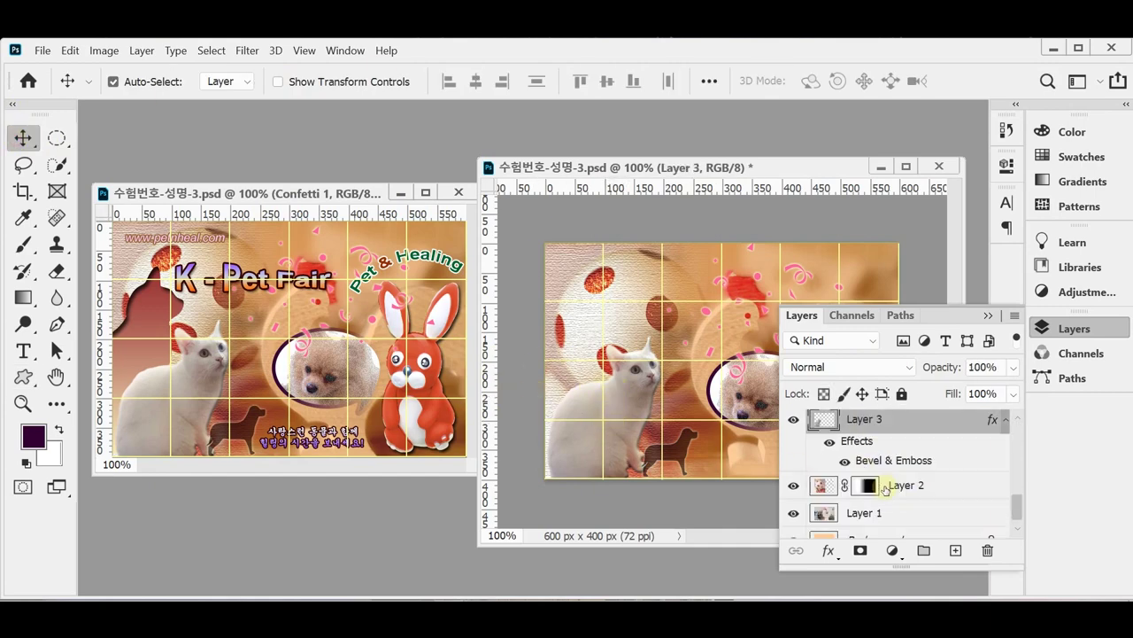
pyautogui.click(917, 488)
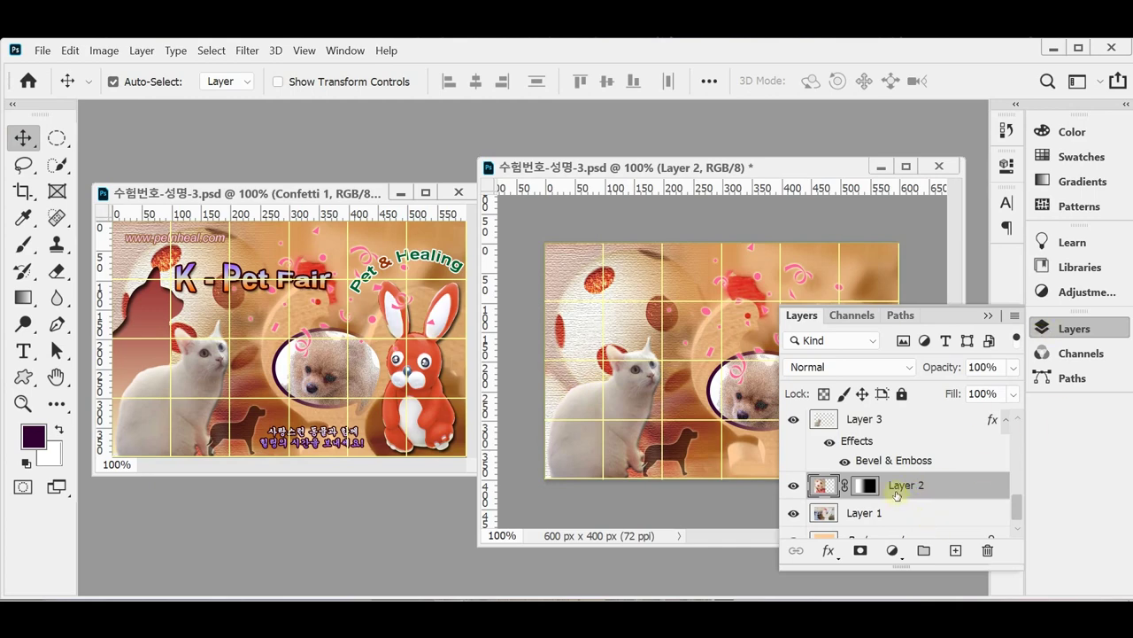
pyautogui.click(1043, 328)
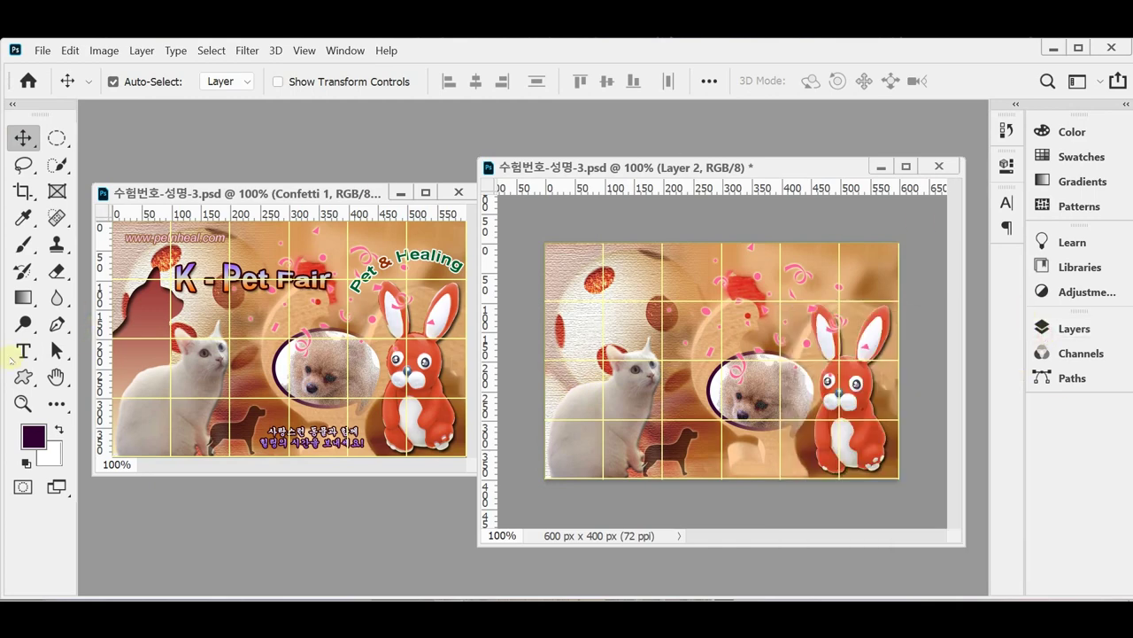
# - Draw the cat custom shape from the legacy Animals set behind the cat photo, about 198 × 370 px, extending past the canvas's left edge
pyautogui.press('u')
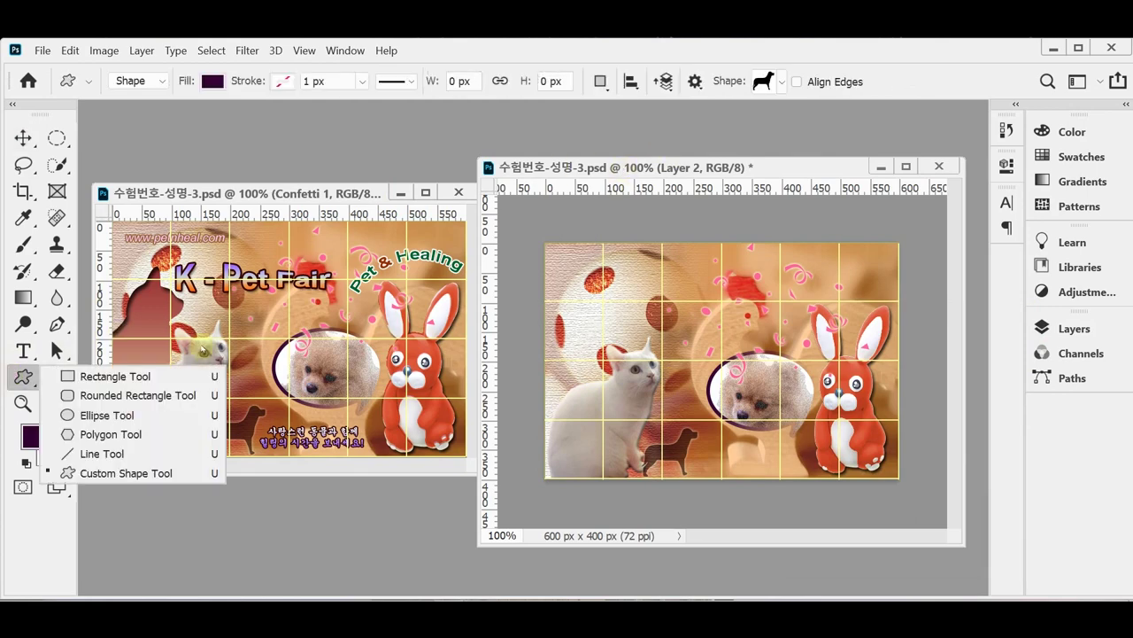
pyautogui.click(782, 82)
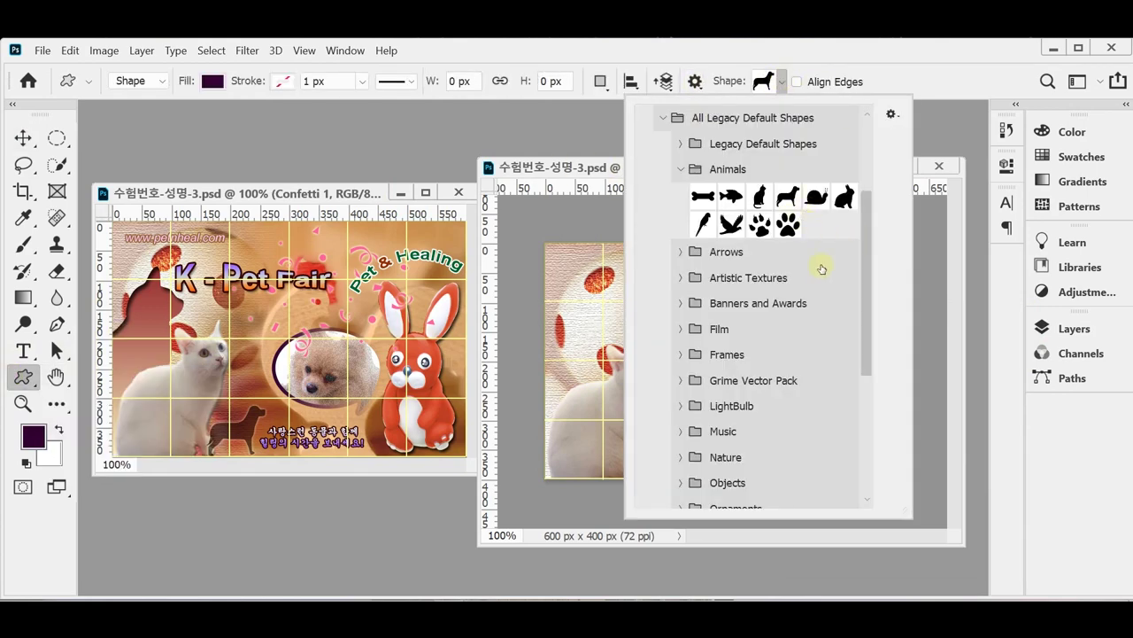
pyautogui.click(767, 193)
pyautogui.click(855, 53)
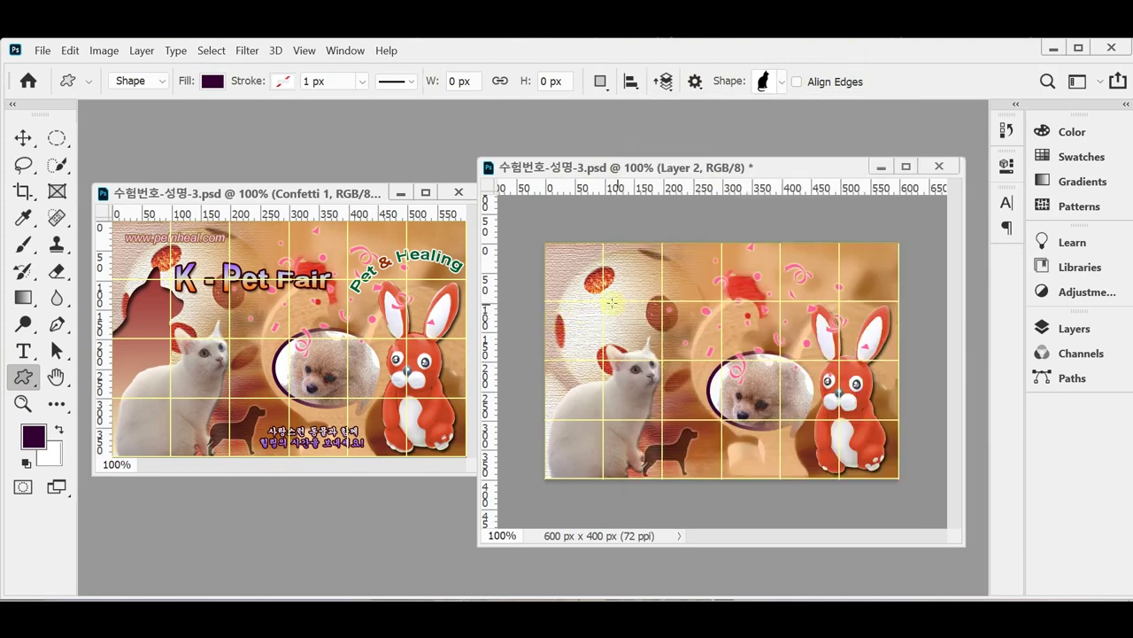
pyautogui.moveTo(563, 290); pyautogui.dragTo(713, 487)
pyautogui.moveTo(656, 330); pyautogui.dragTo(594, 316)
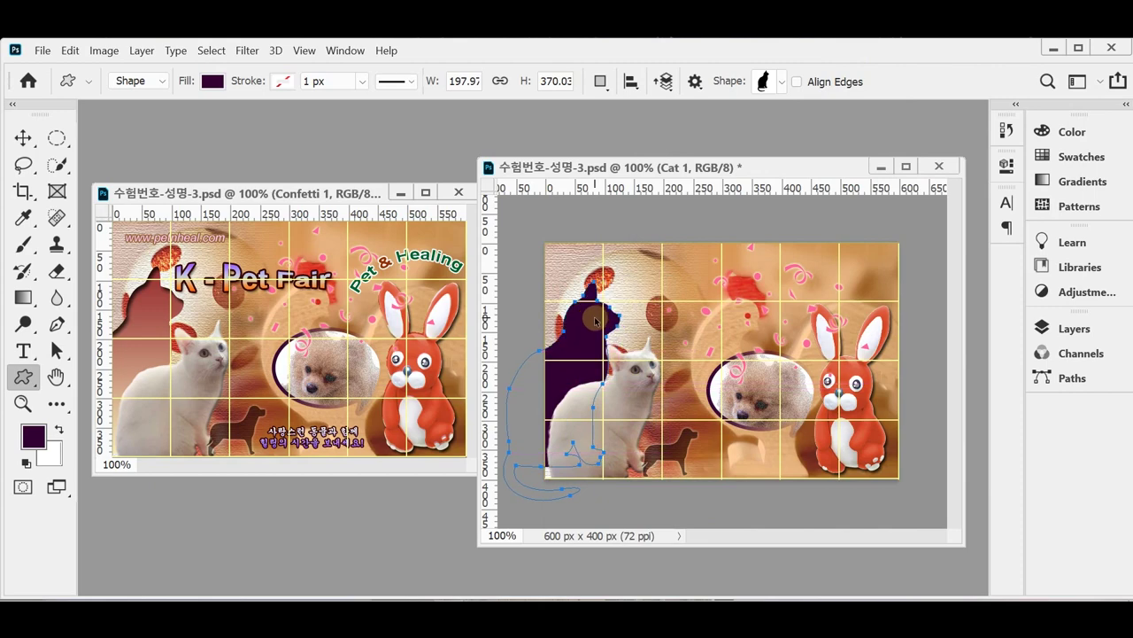
pyautogui.click(595, 317)
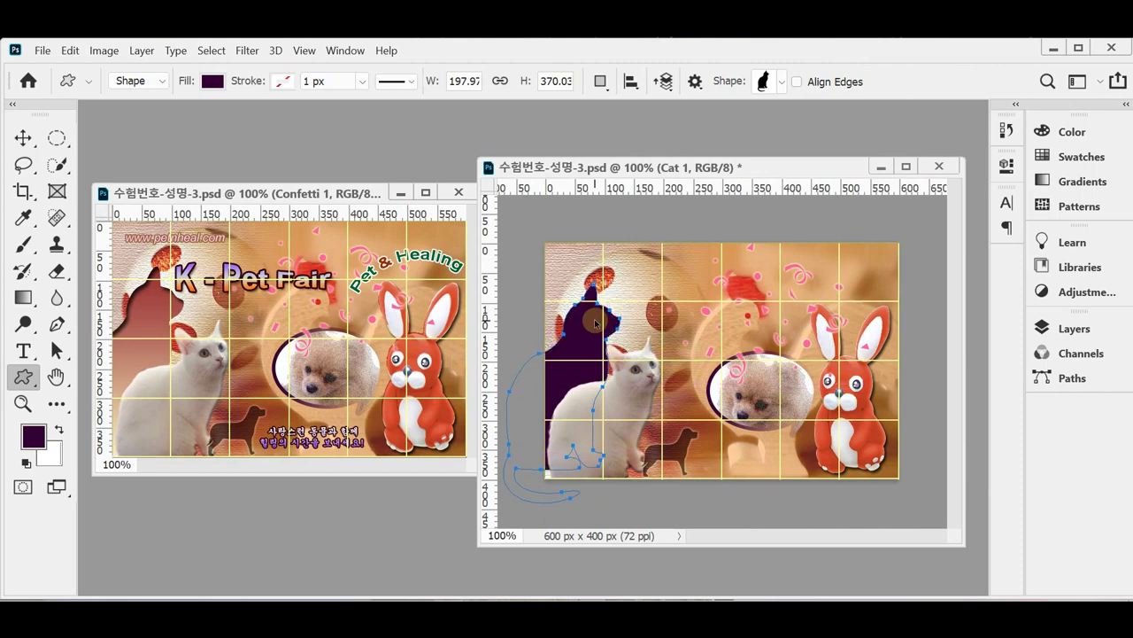
# - Add an Inner Shadow with 7 px distance and 7 px size to the cat shape, and enable its Gradient Overlay
pyautogui.click(1081, 329)
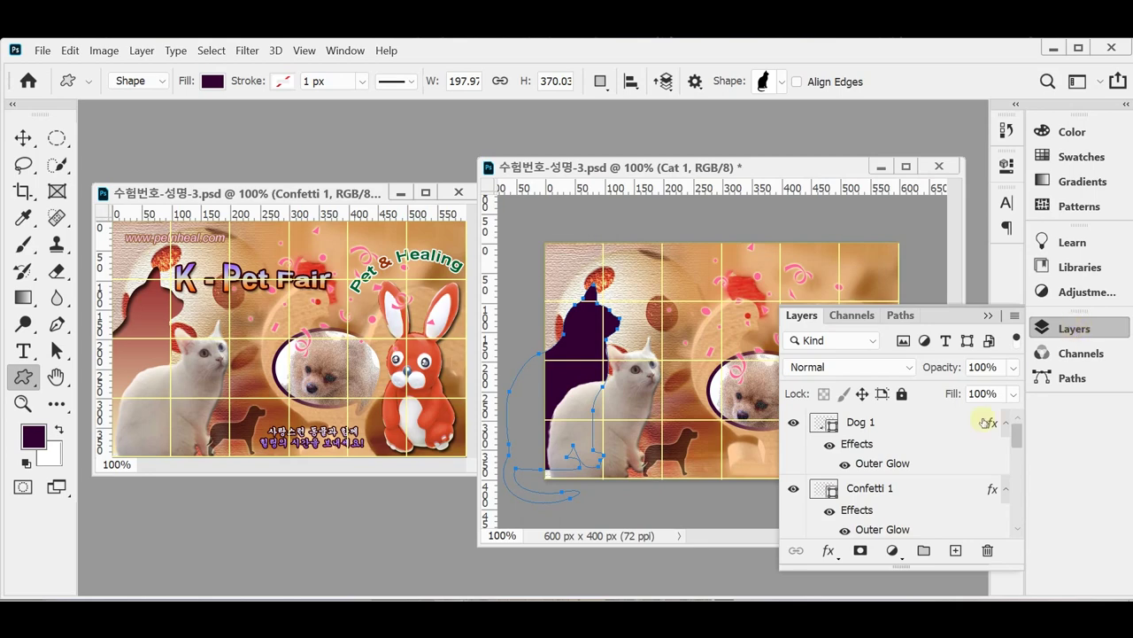
pyautogui.click(827, 551)
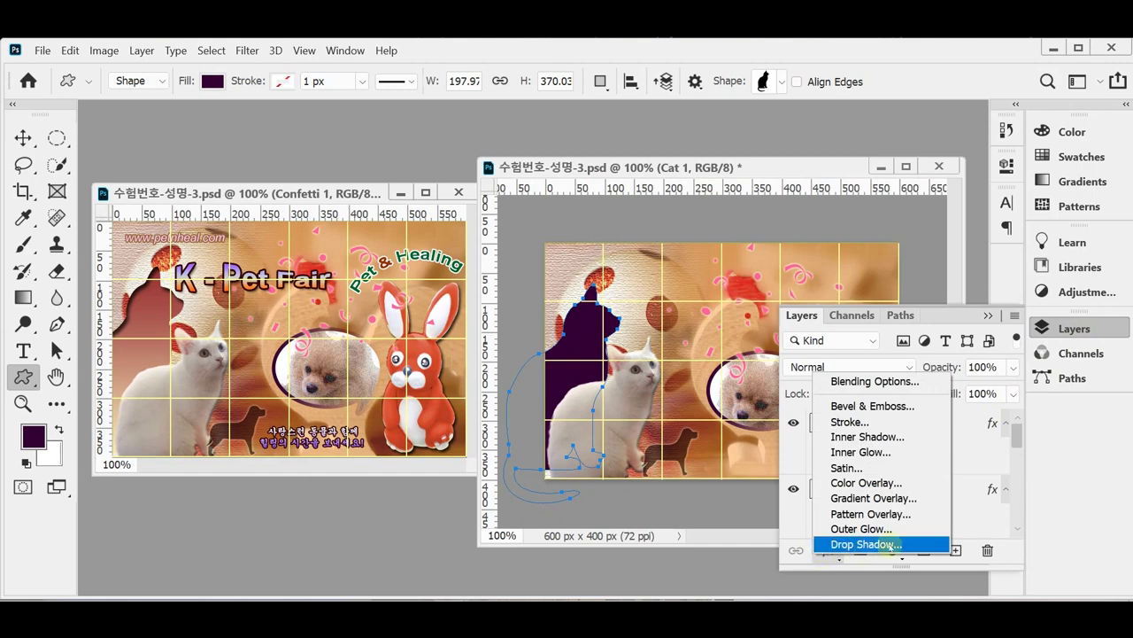
pyautogui.click(890, 437)
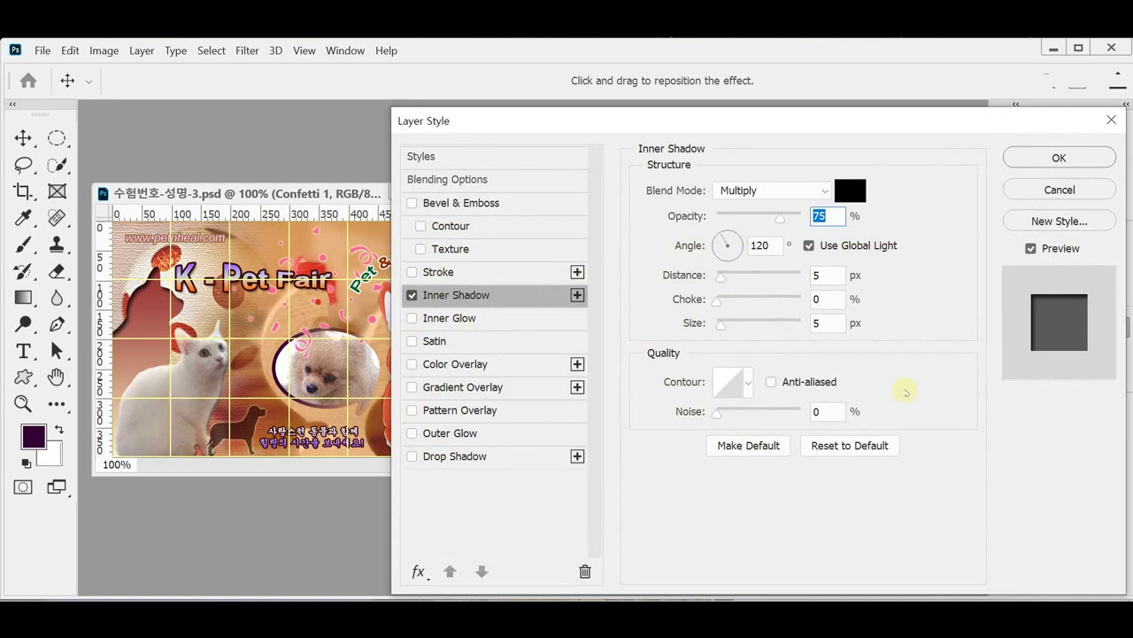
pyautogui.click(821, 277)
pyautogui.write('7')
pyautogui.click(822, 324)
pyautogui.write('7')
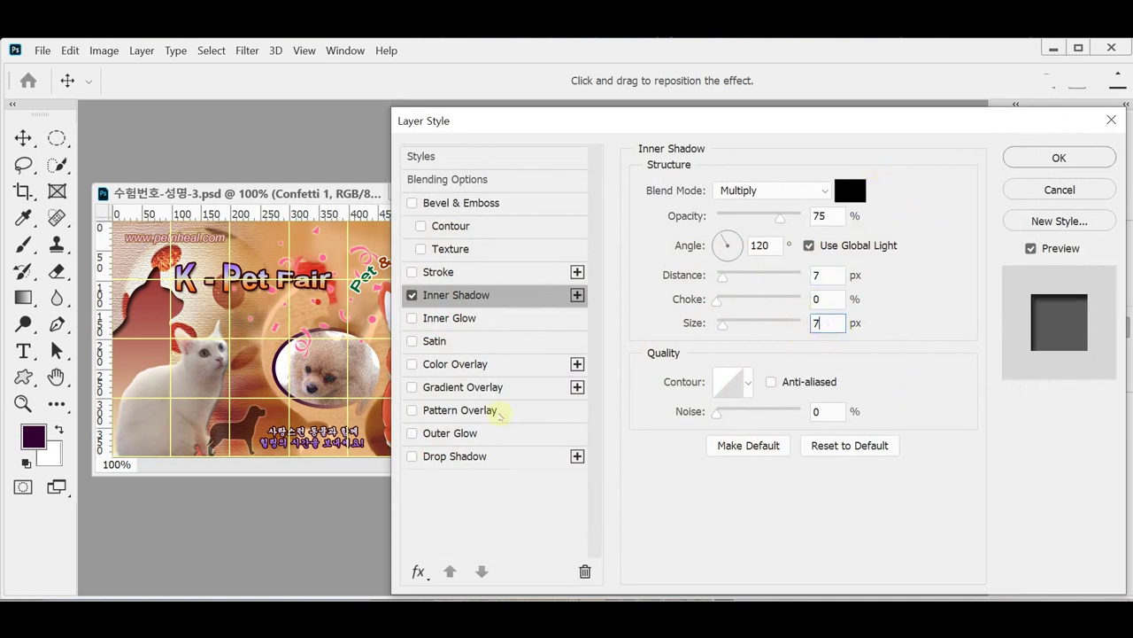
pyautogui.click(512, 389)
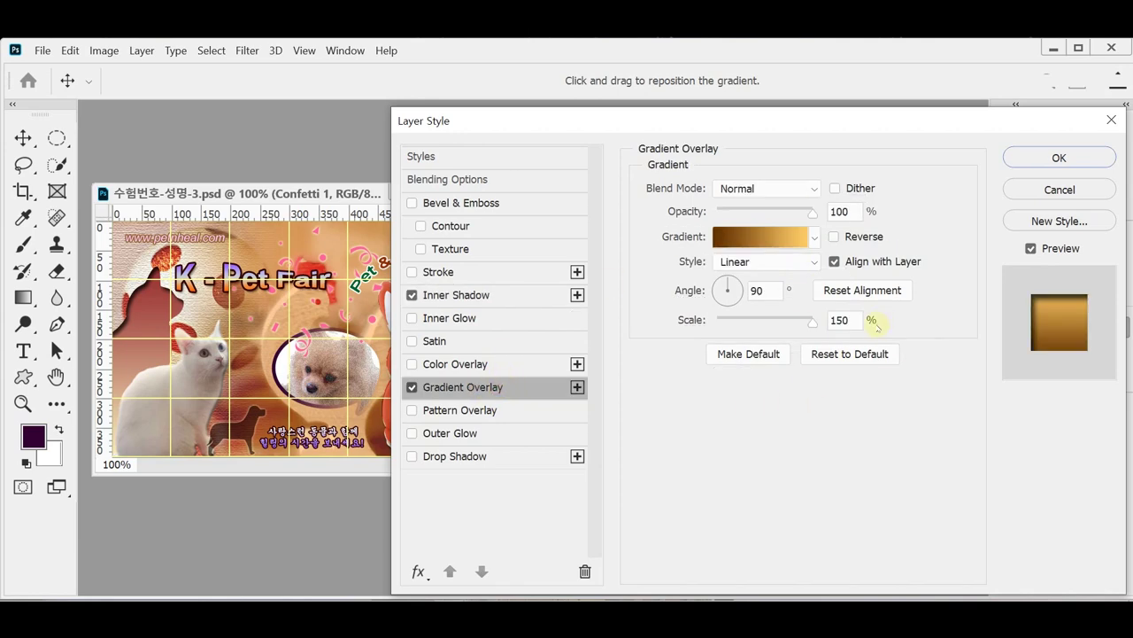
pyautogui.click(783, 239)
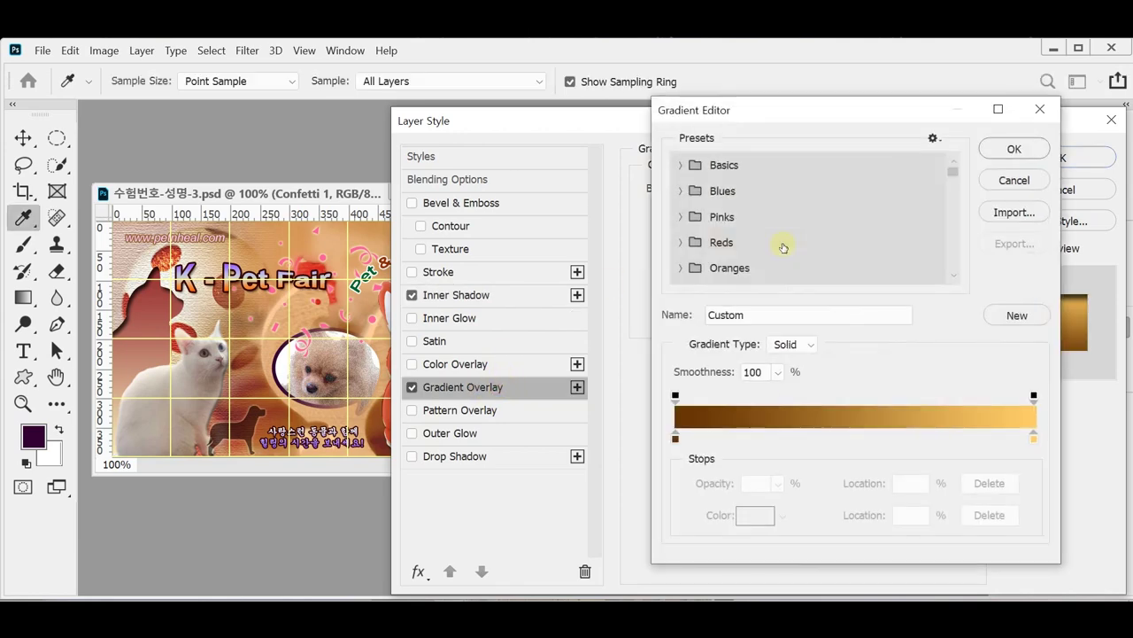
pyautogui.click(676, 437)
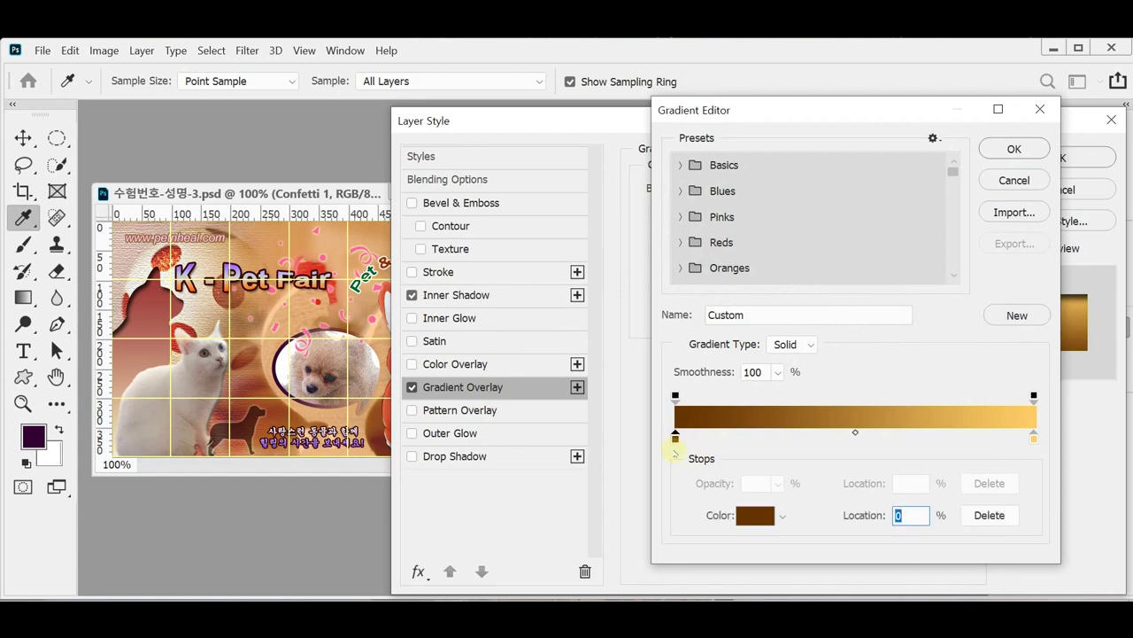
pyautogui.write('933')
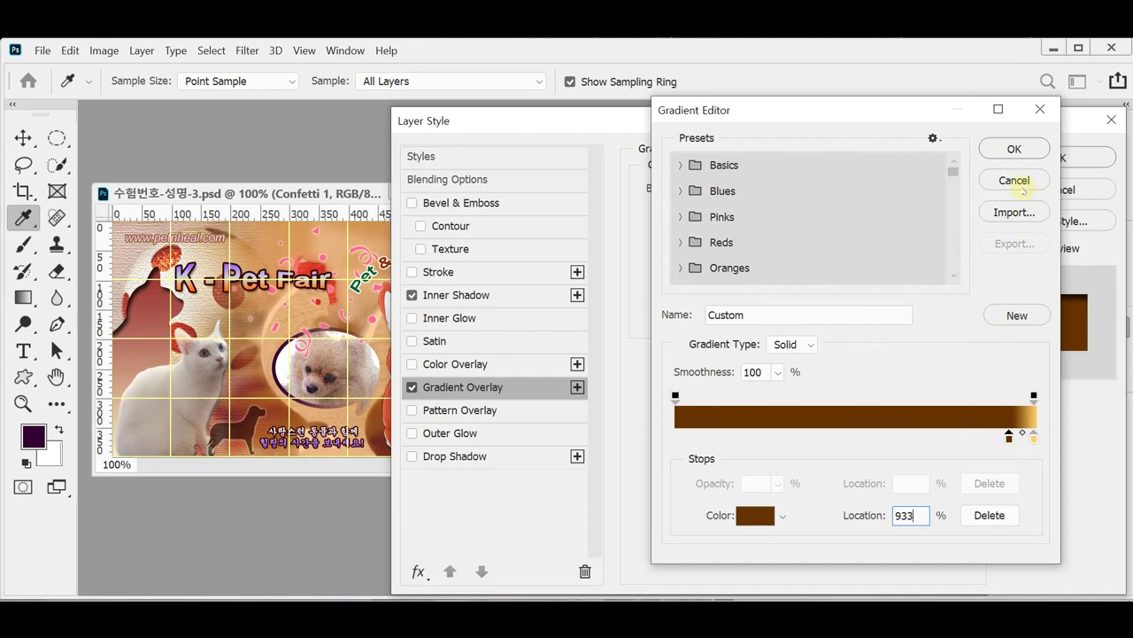
pyautogui.press('Return')
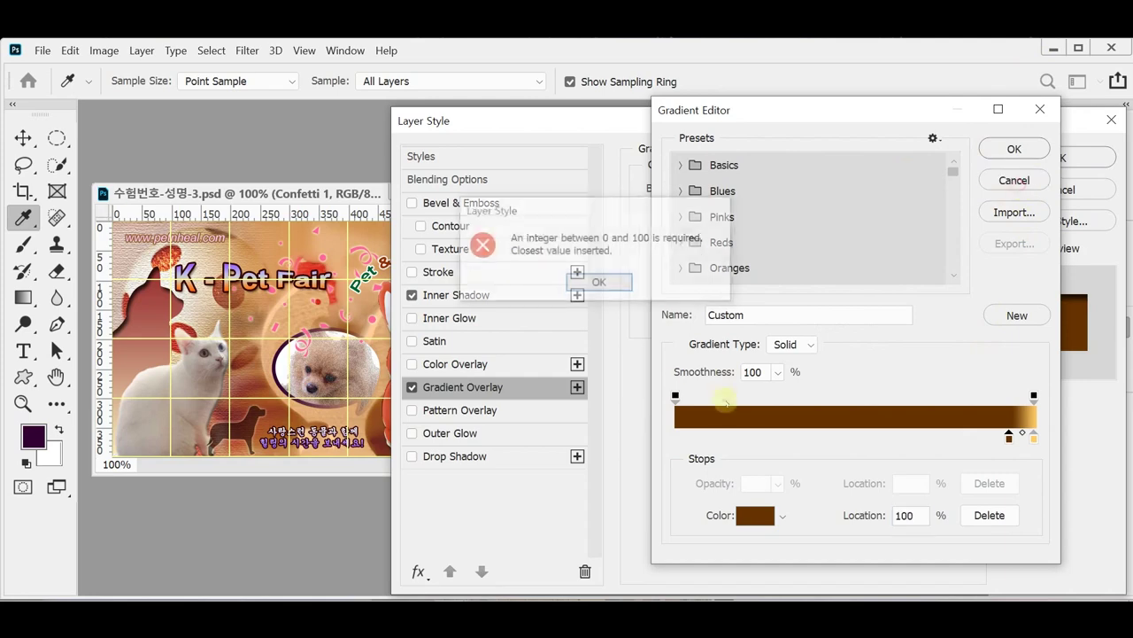
pyautogui.press('Escape')
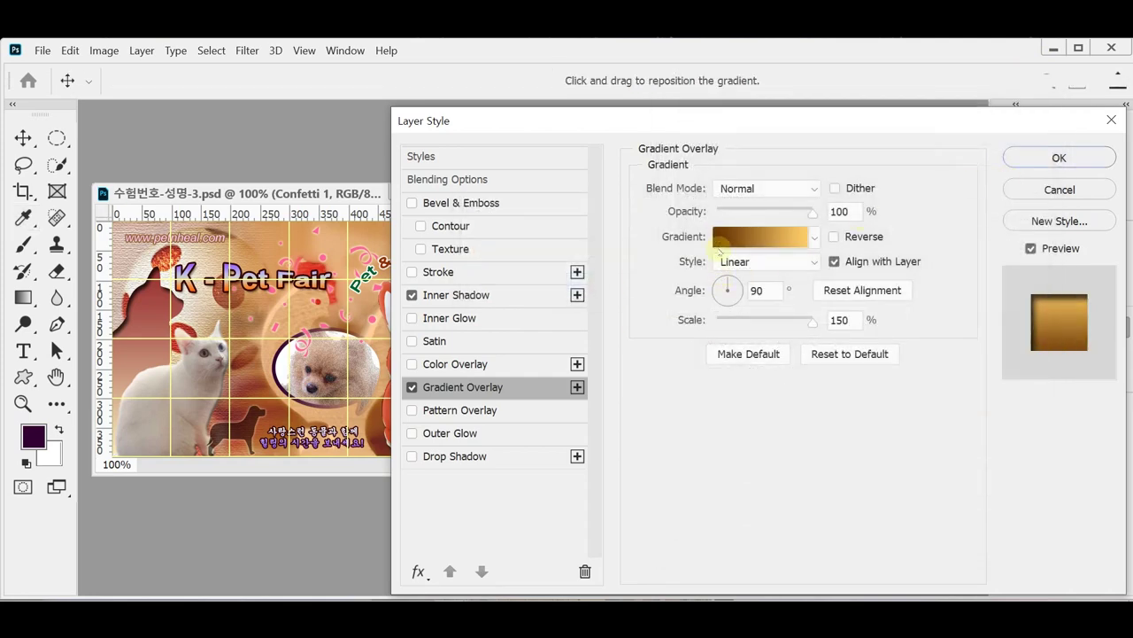
# - Set the cat shape's overlay gradient to run from 993333 to ffffcc
pyautogui.click(748, 233)
pyautogui.doubleClick(675, 437)
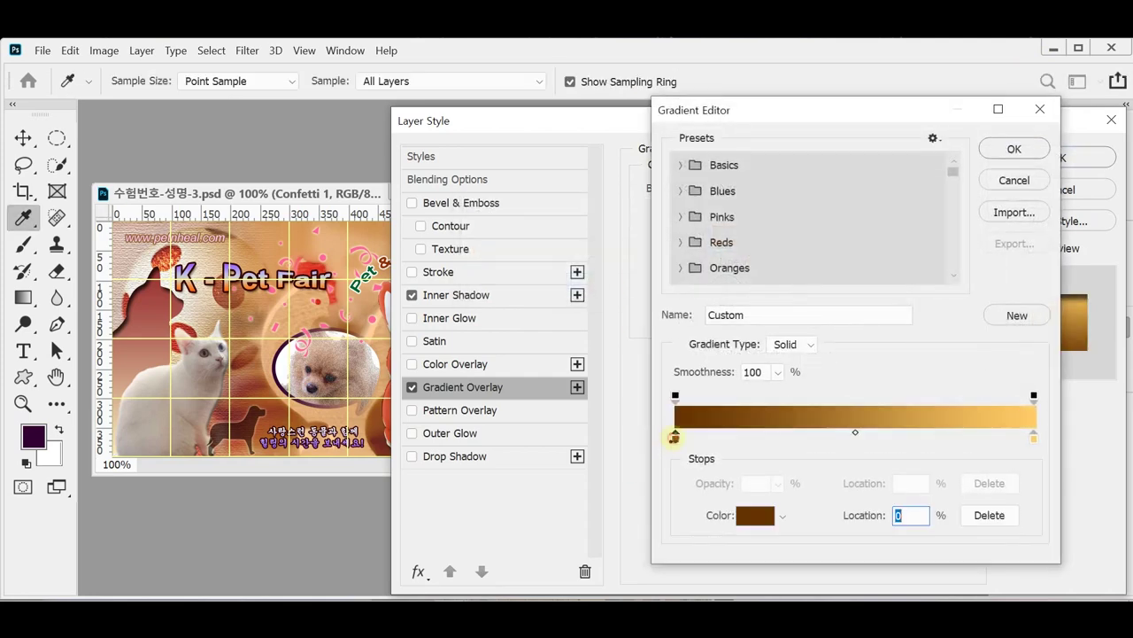
pyautogui.write('933')
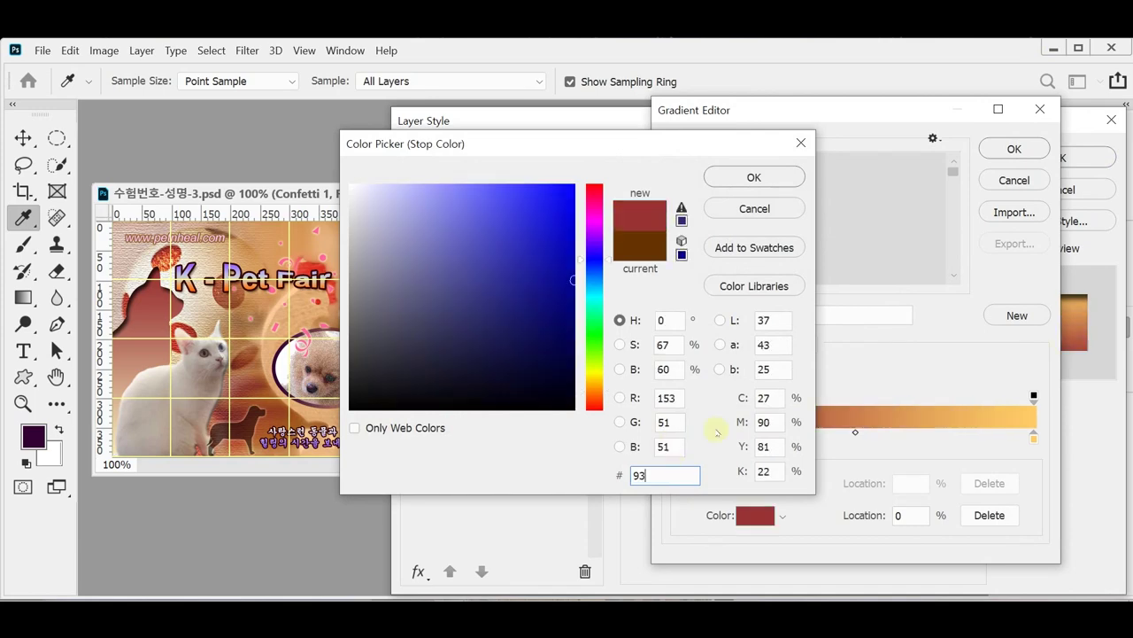
pyautogui.click(756, 177)
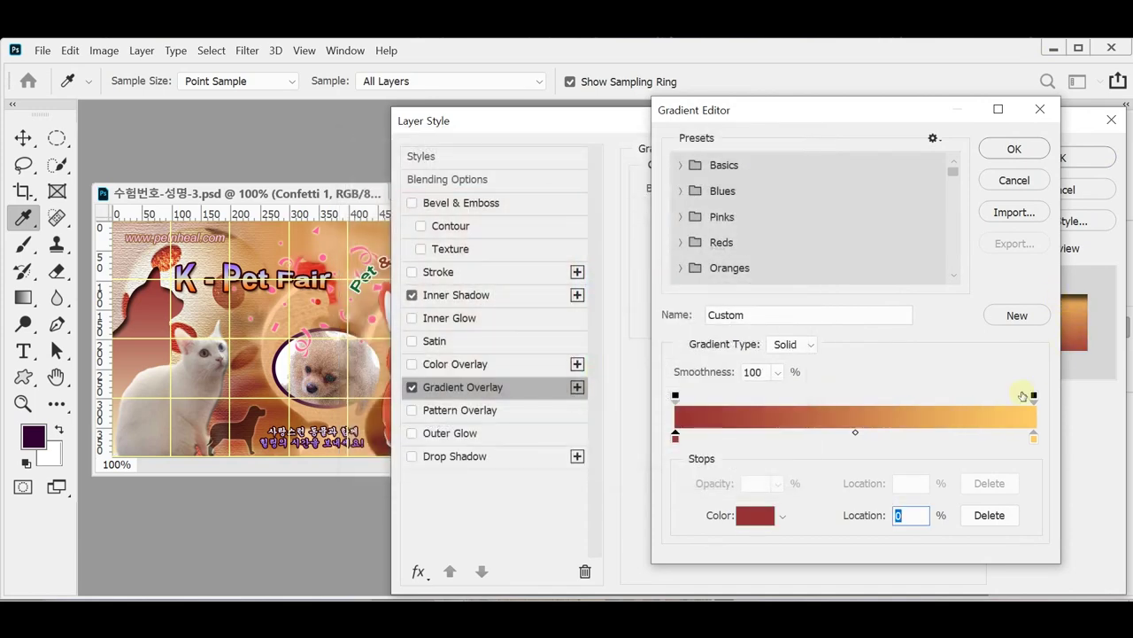
pyautogui.doubleClick(1034, 437)
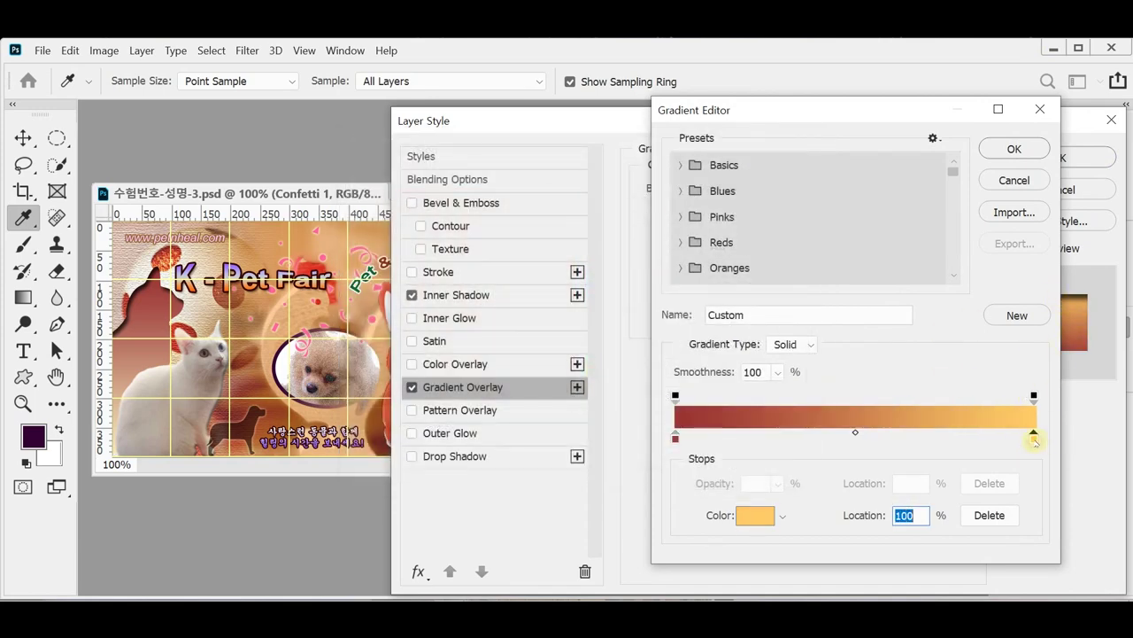
pyautogui.write('ffc')
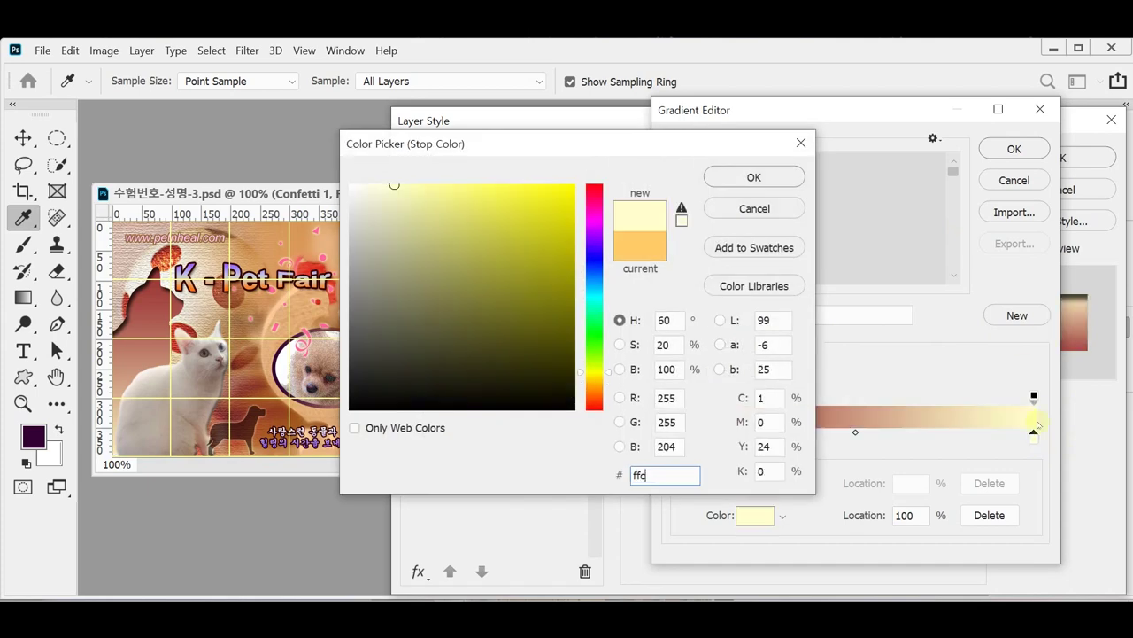
pyautogui.click(753, 177)
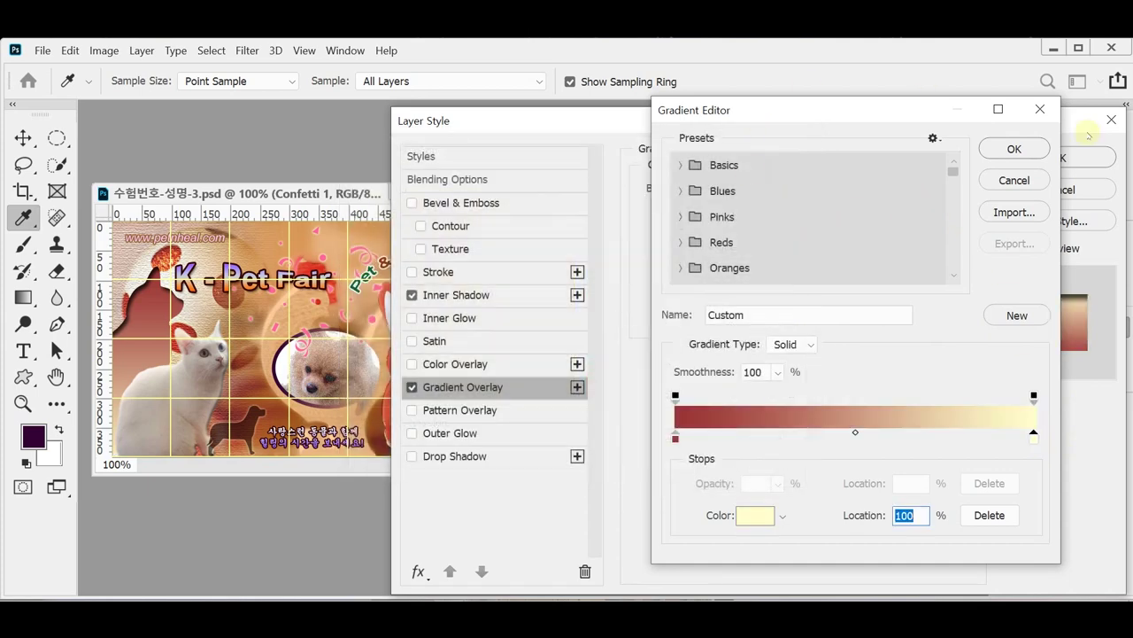
pyautogui.click(1014, 149)
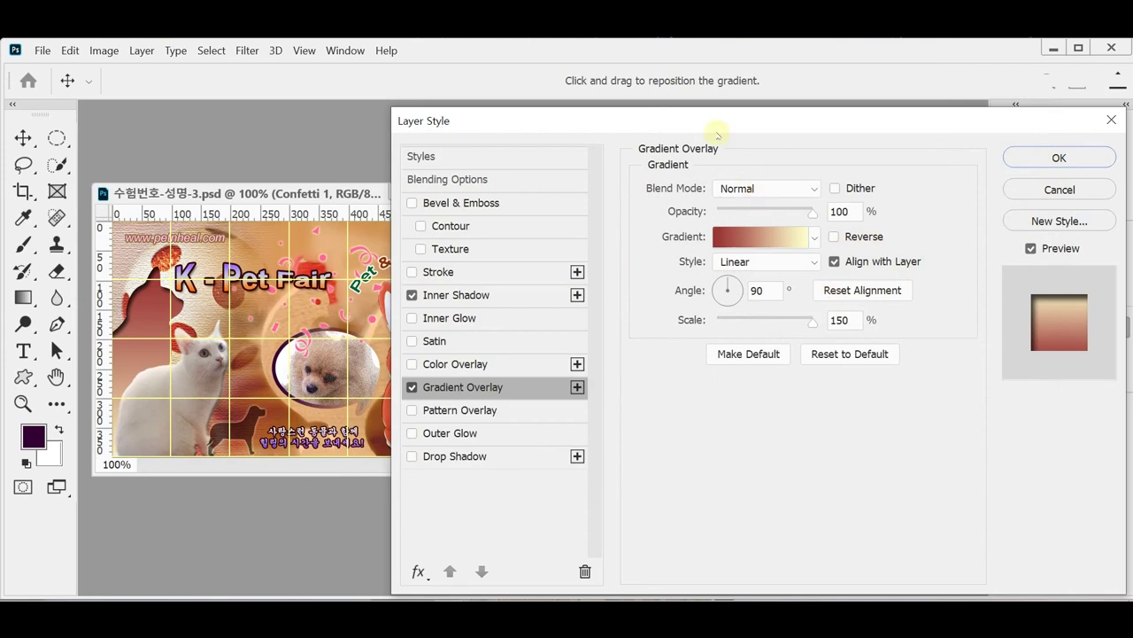
# - Set the Gradient Overlay's angle to -90° and apply the layer styles to the cat shape
pyautogui.moveTo(716, 123); pyautogui.dragTo(785, 235)
pyautogui.moveTo(756, 146); pyautogui.dragTo(755, 294)
pyautogui.click(746, 436)
pyautogui.write('-90')
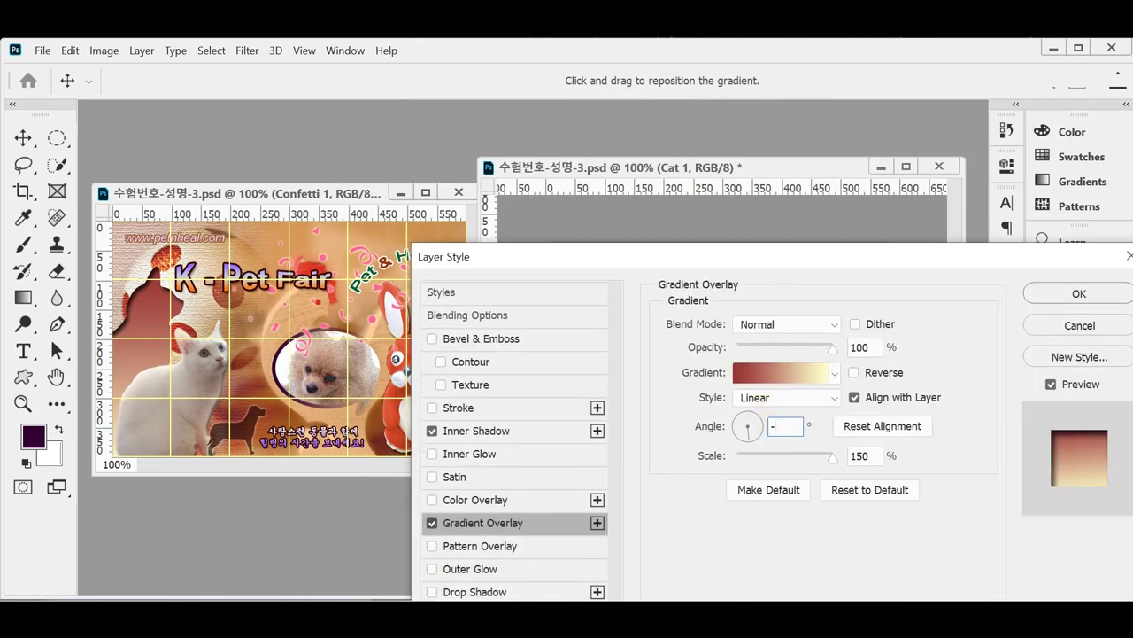
pyautogui.click(1076, 294)
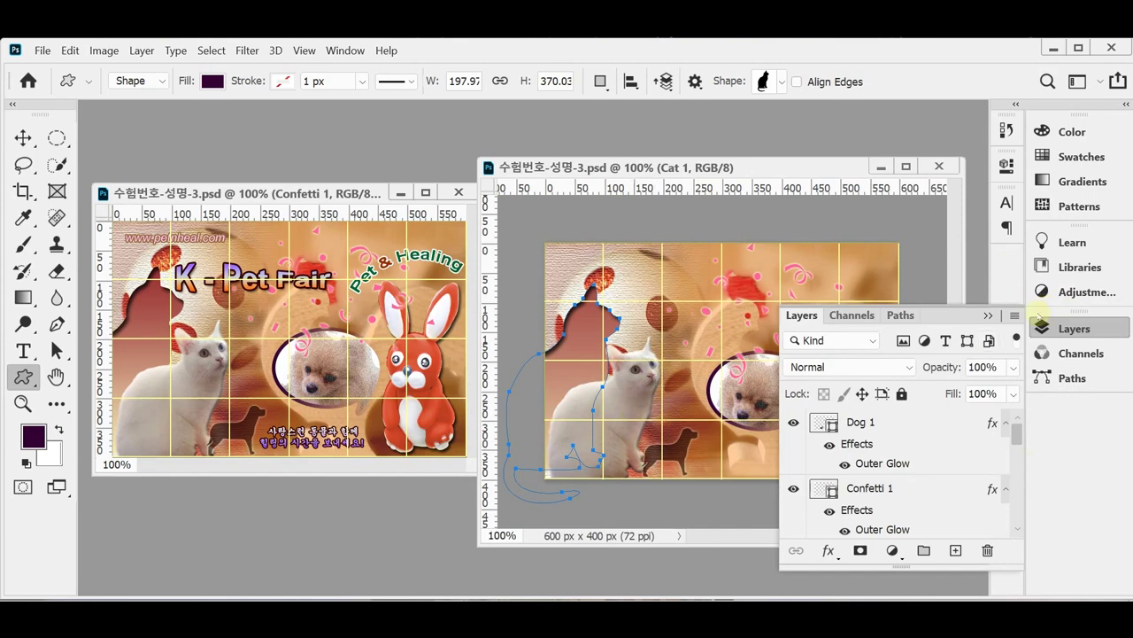
pyautogui.press('Escape')
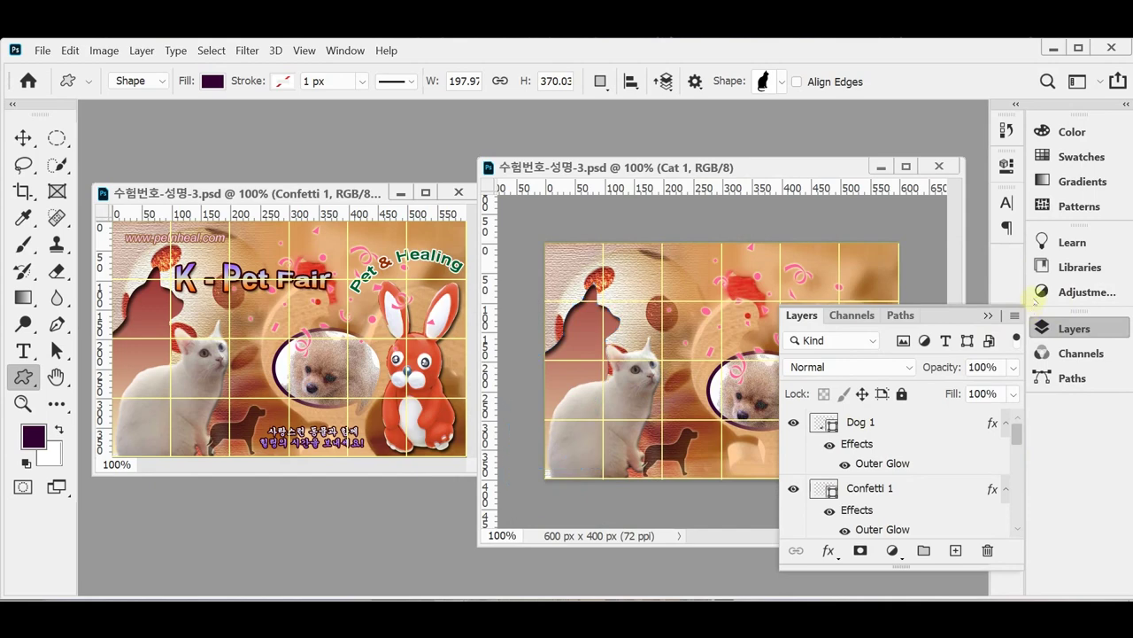
pyautogui.click(1068, 327)
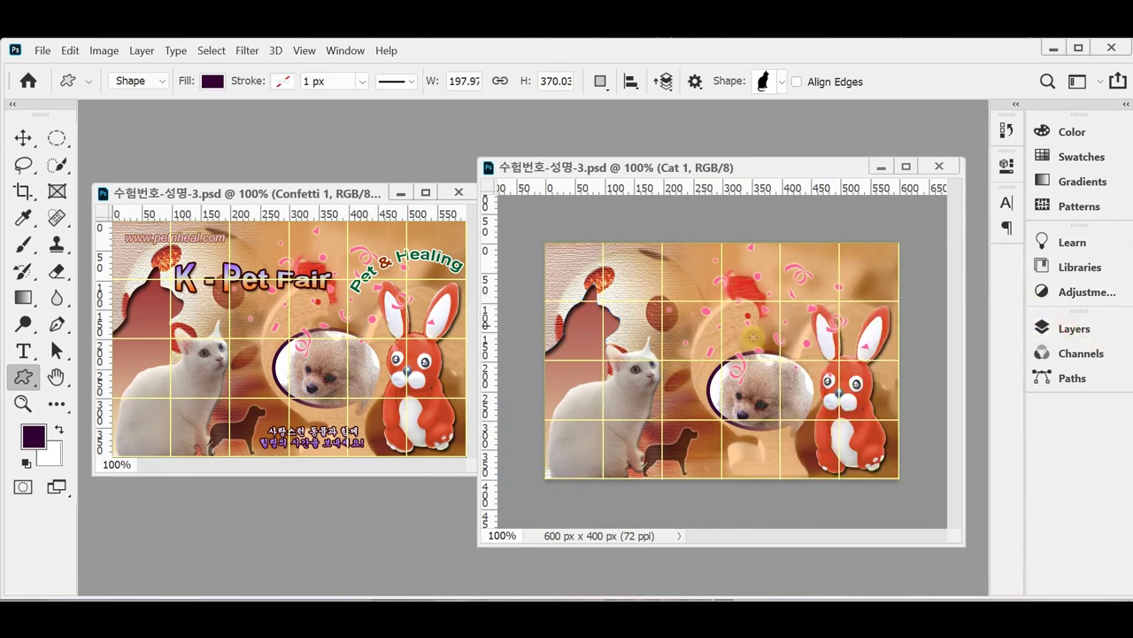
# - Move the working document's window clear of the reference document and select the reference's "K - Pet Fair" title layer
pyautogui.moveTo(527, 166); pyautogui.dragTo(540, 160)
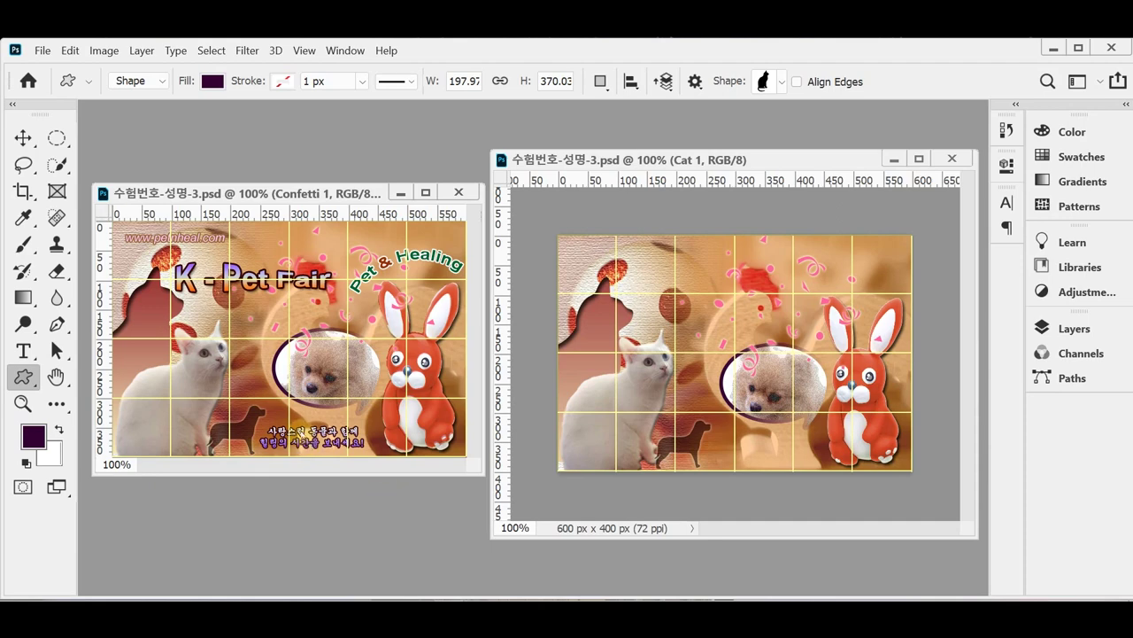
pyautogui.click(22, 138)
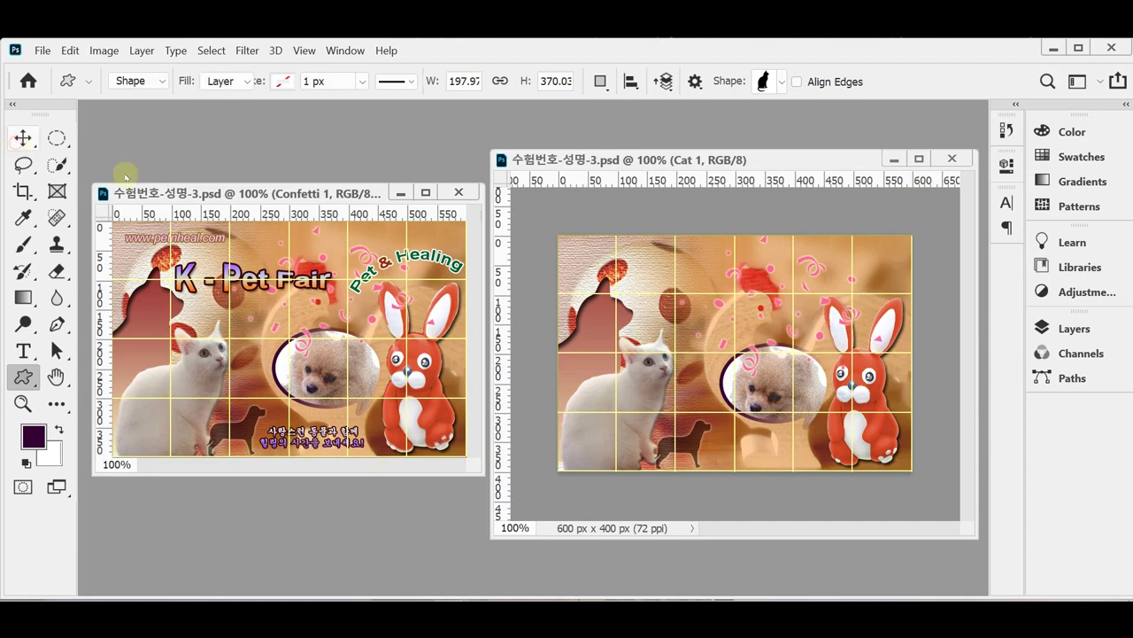
pyautogui.click(287, 282)
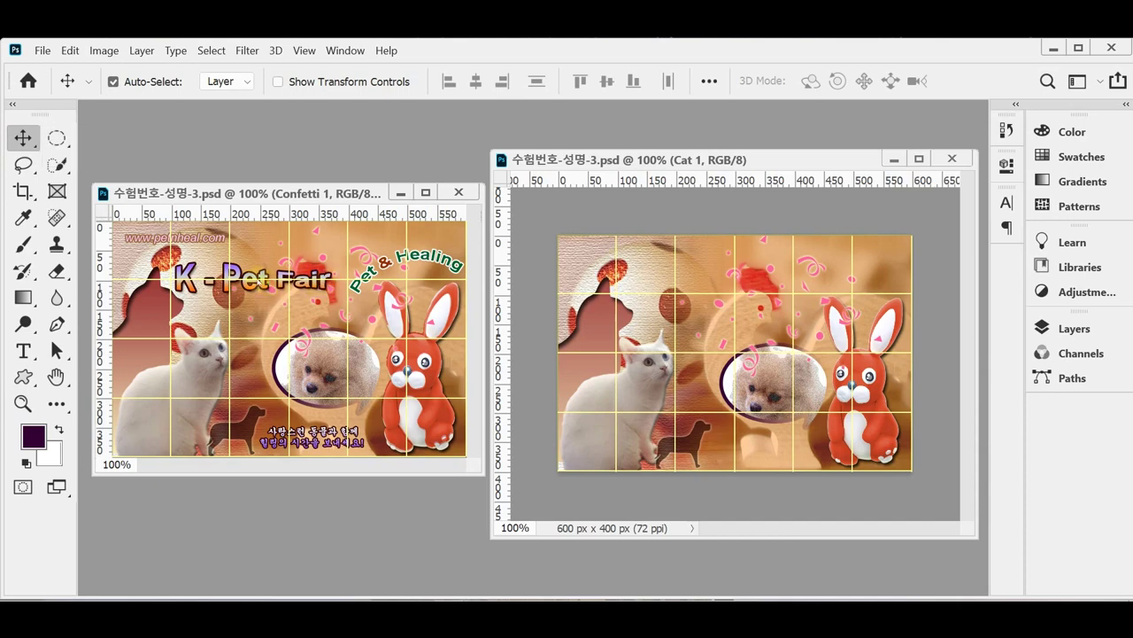
pyautogui.click(292, 286)
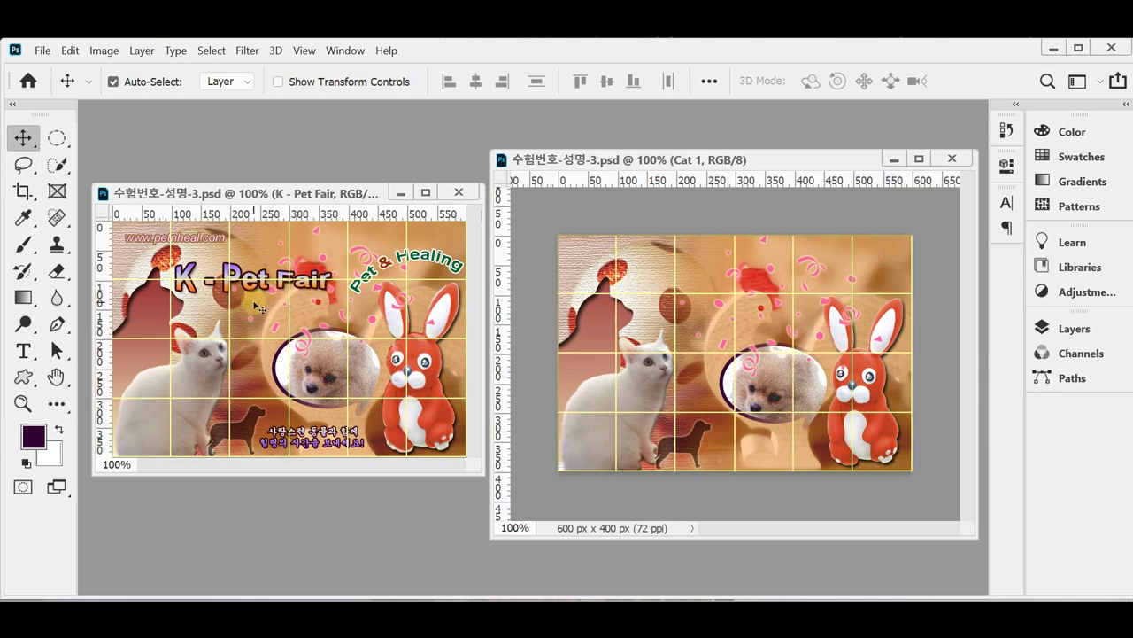
# - Examine the reference "K - Pet Fair" title's character settings and Warp Text options
pyautogui.doubleClick(237, 282)
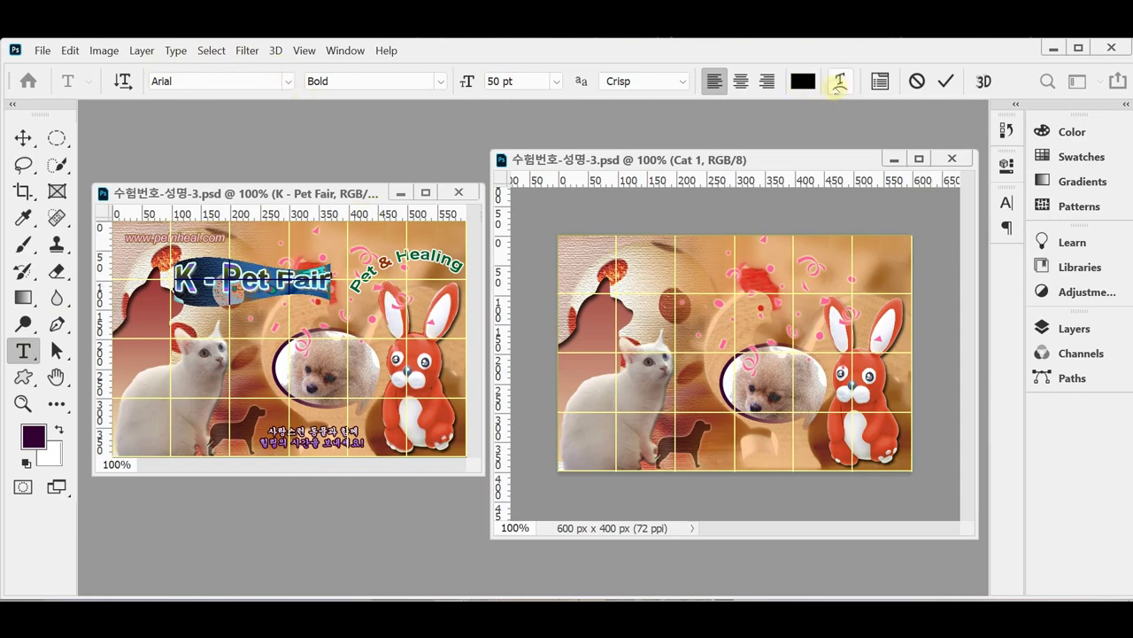
pyautogui.click(841, 81)
pyautogui.moveTo(809, 372); pyautogui.dragTo(657, 227)
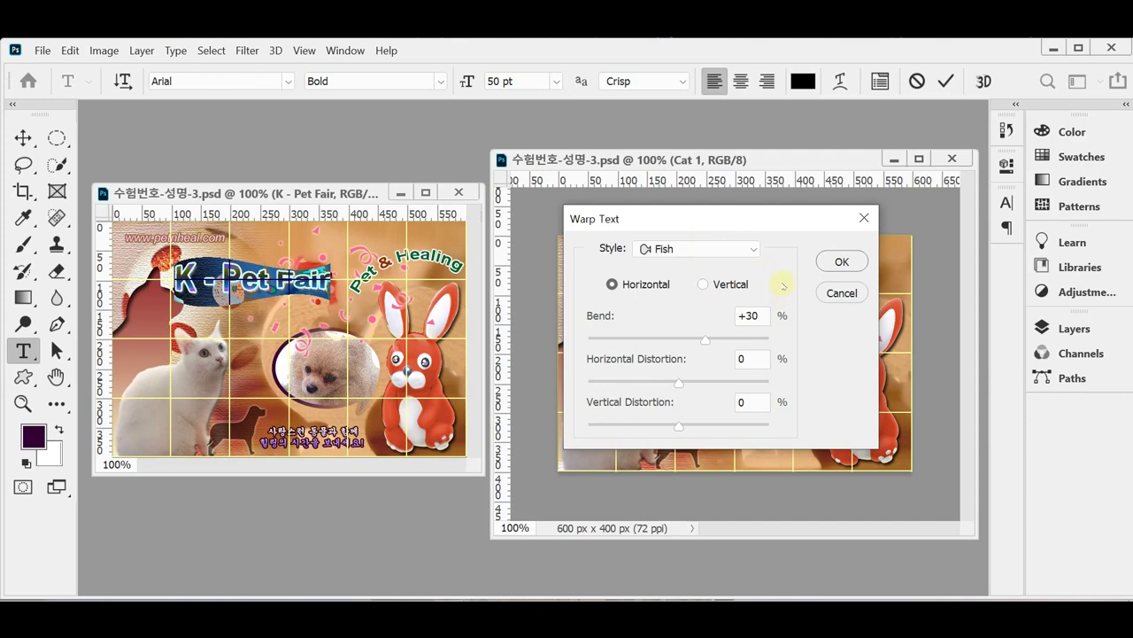
pyautogui.click(842, 262)
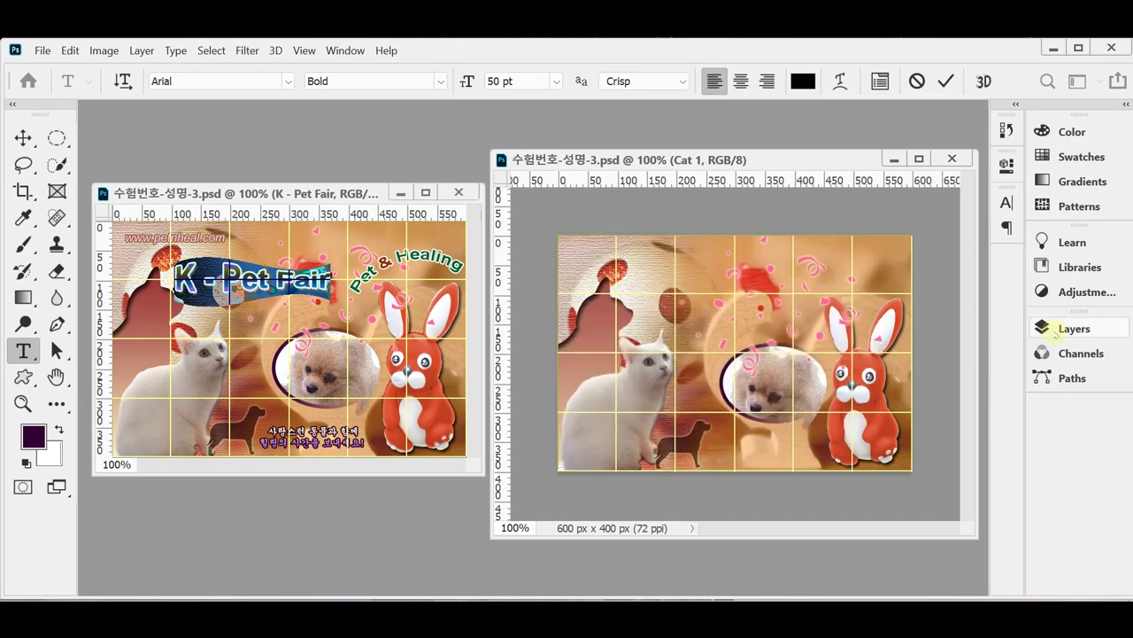
# - Review the layer effects applied to the reference's "K - Pet Fair" title layer
pyautogui.click(1044, 327)
pyautogui.scroll(-3, 943, 486)
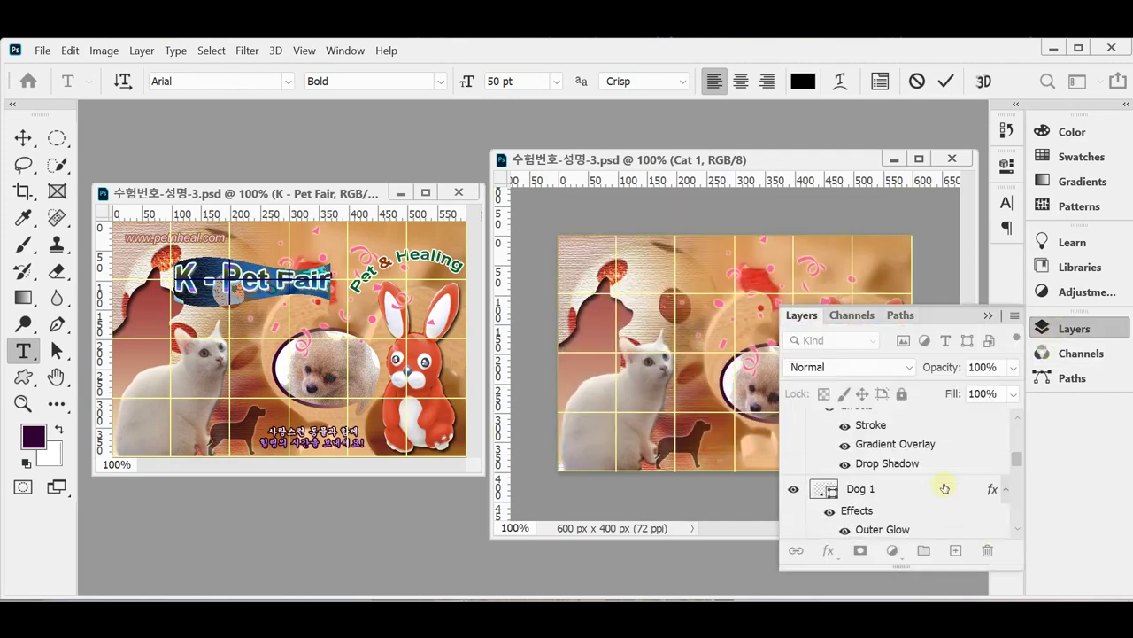
pyautogui.scroll(-2, 945, 488)
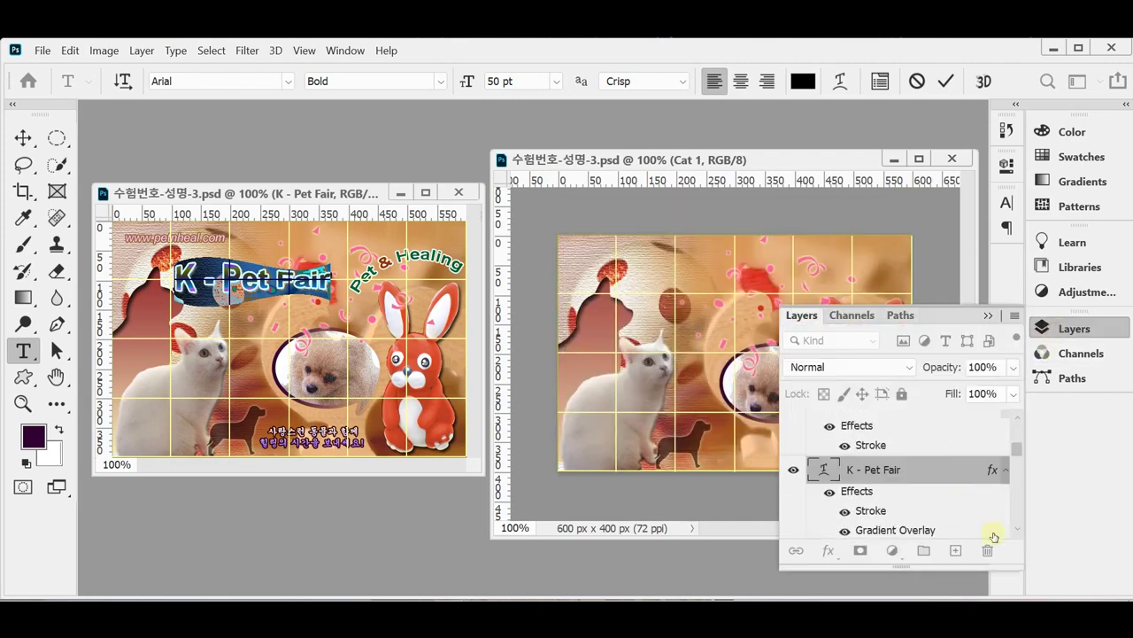
pyautogui.scroll(-3, 1018, 530)
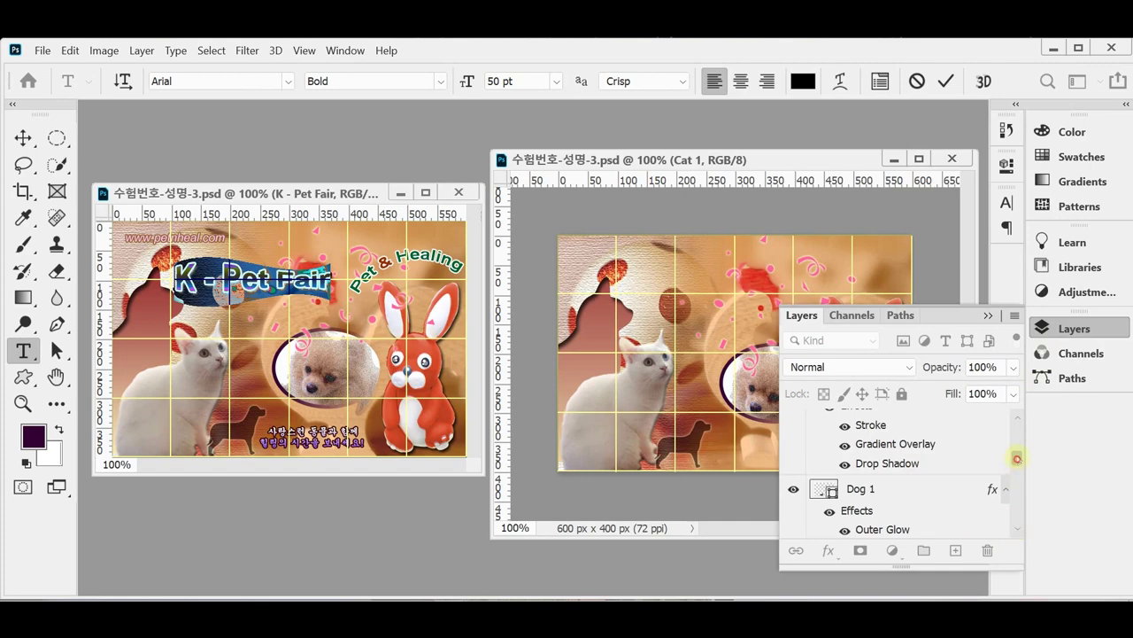
pyautogui.moveTo(1018, 458); pyautogui.dragTo(1018, 453)
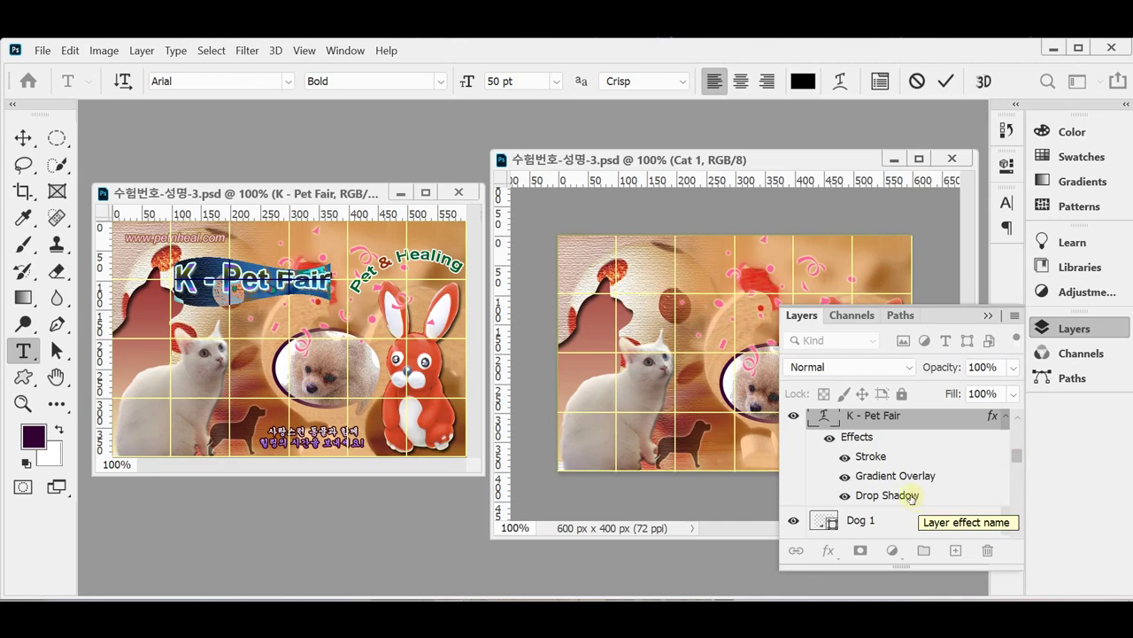
pyautogui.click(1074, 328)
pyautogui.click(228, 281)
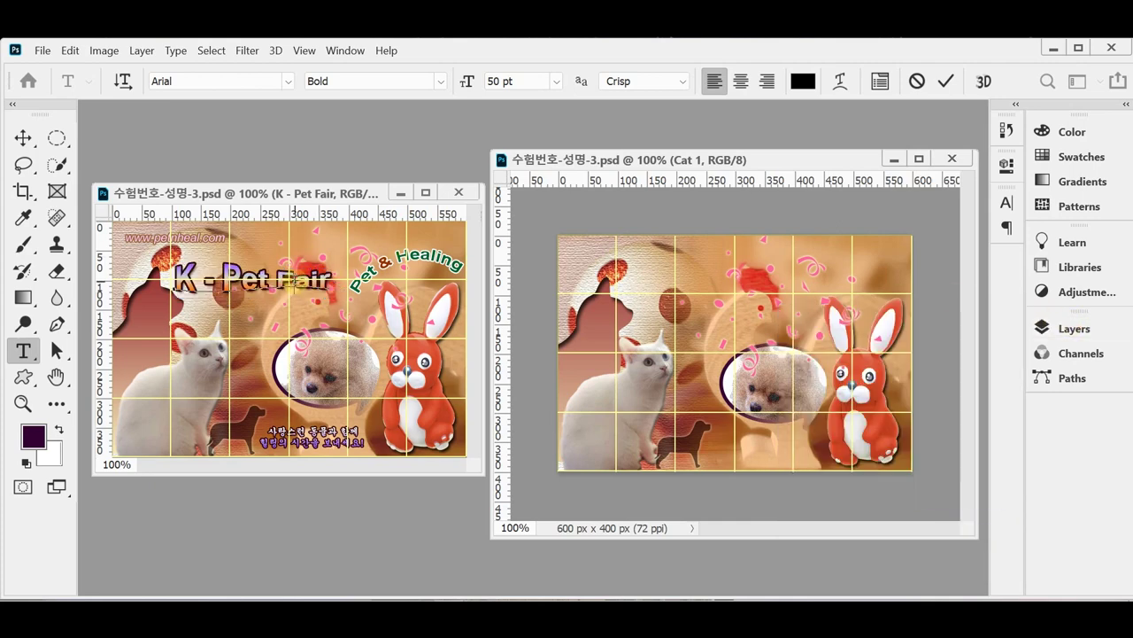
# - Copy the reference's "K - Pet Fair" title into the working document, starting at the 100 px guide above the cat, and reselect the Cat 1 layer
pyautogui.click(947, 81)
pyautogui.press('v')
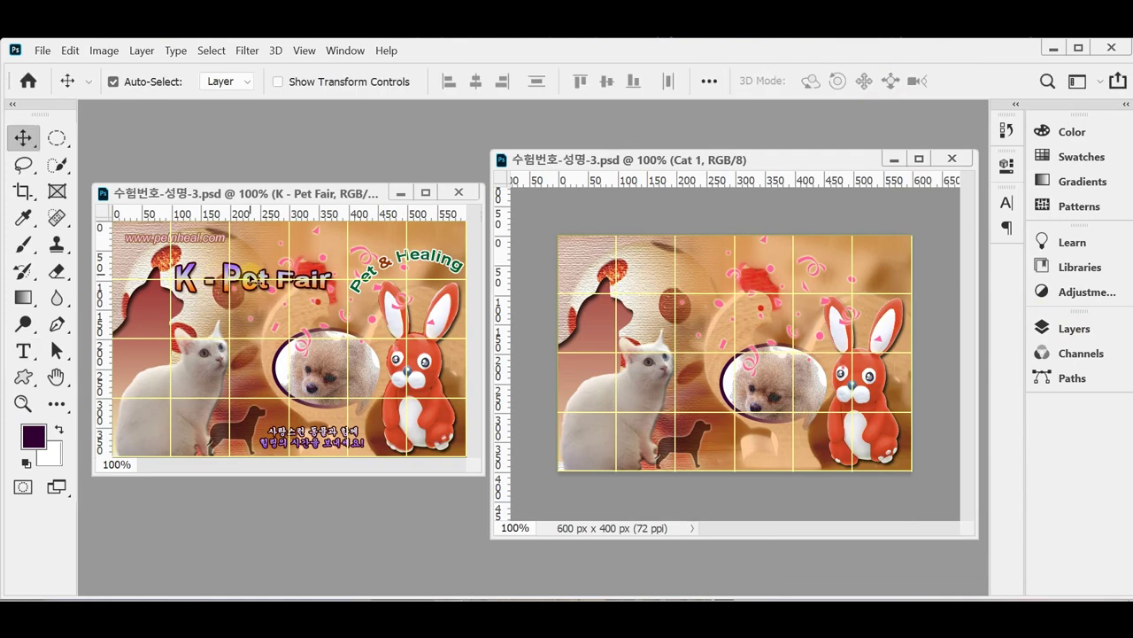
pyautogui.moveTo(223, 282); pyautogui.dragTo(671, 296)
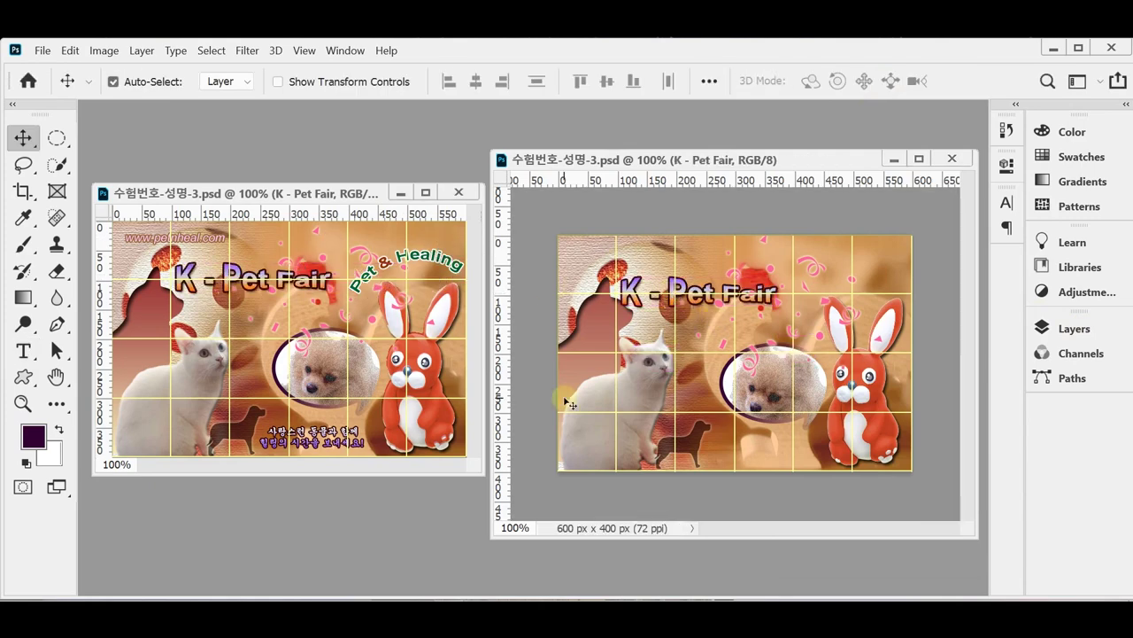
pyautogui.moveTo(589, 328); pyautogui.dragTo(598, 333)
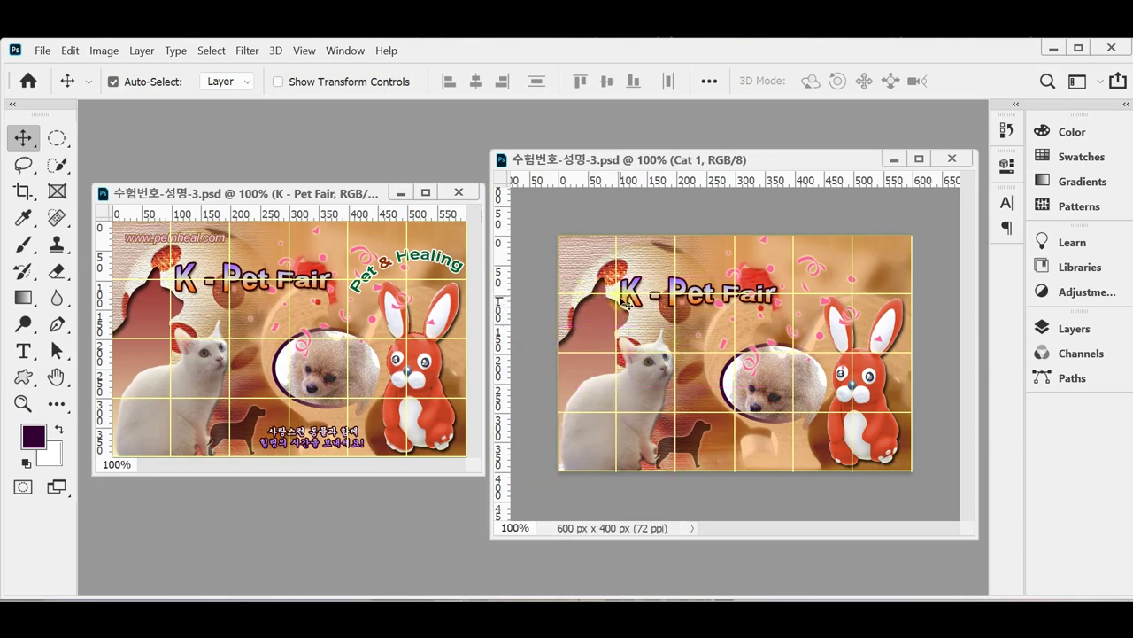
# - Inspect the font, size and text colours of the reference's "Pet & Healing" text, including its "&" character
pyautogui.click(387, 267)
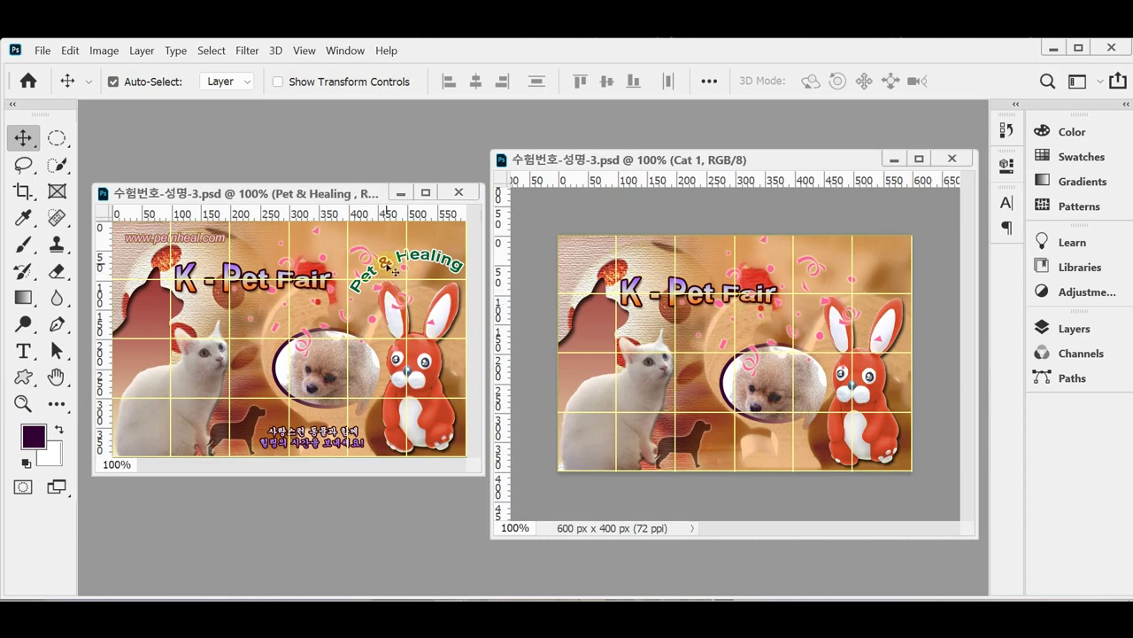
pyautogui.doubleClick(388, 267)
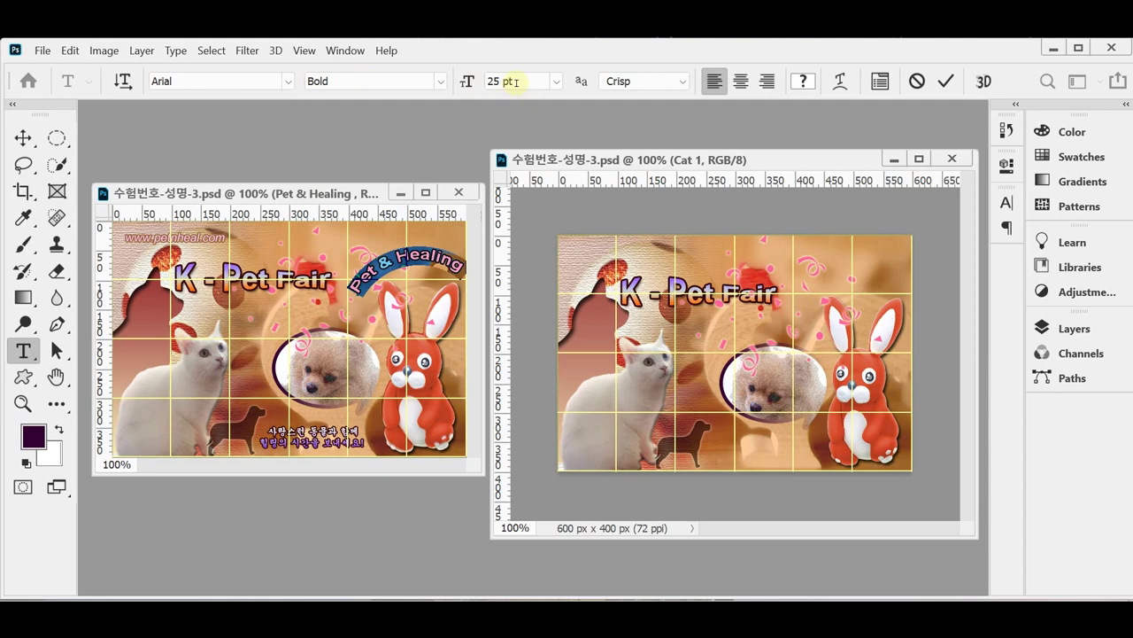
pyautogui.click(379, 261)
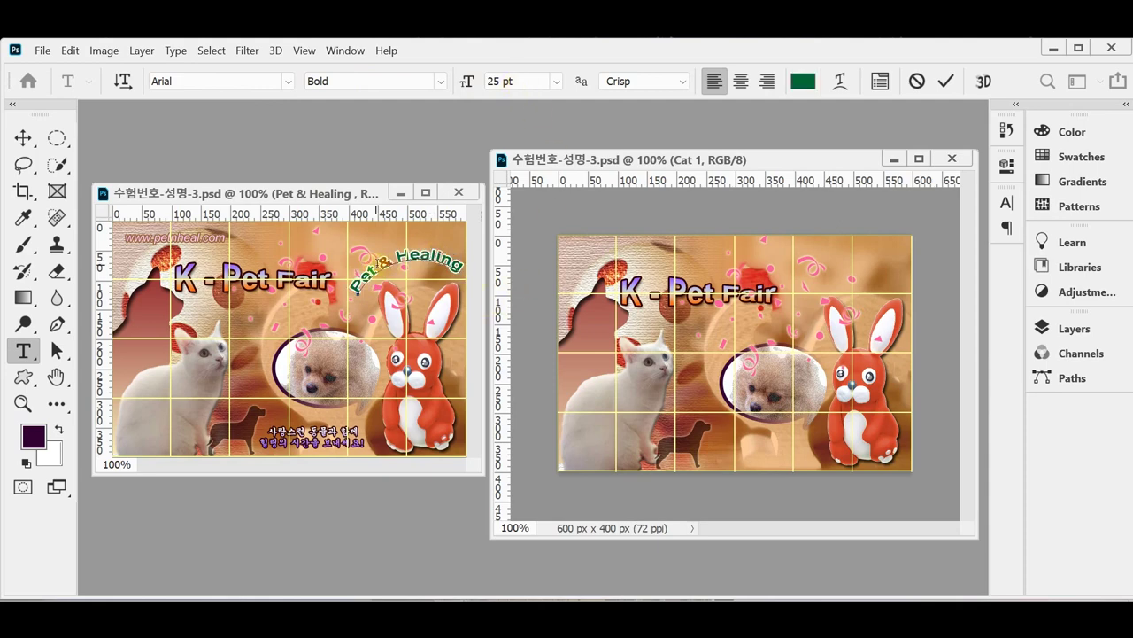
pyautogui.moveTo(382, 264); pyautogui.dragTo(389, 264)
pyautogui.hotkey('ctrl', 'z')
pyautogui.click(804, 82)
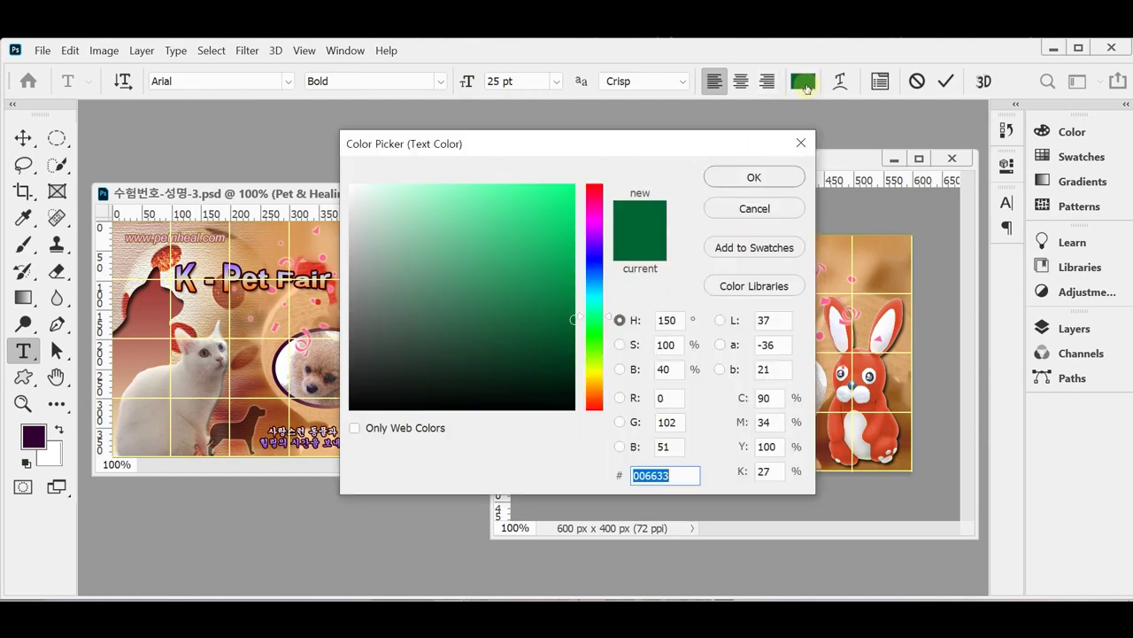
pyautogui.click(751, 177)
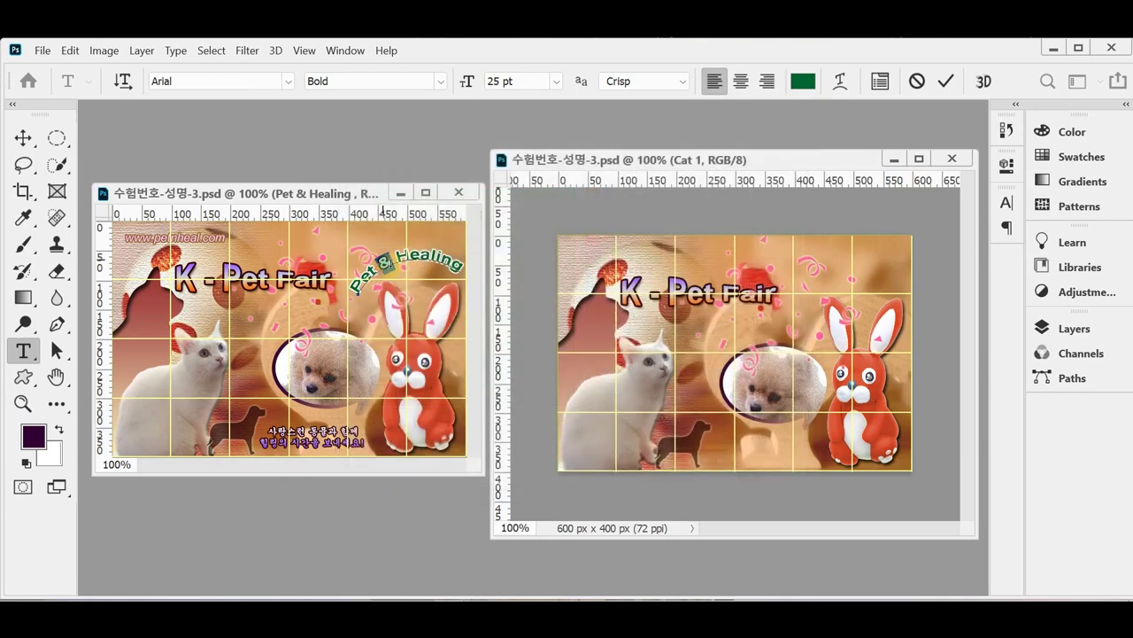
pyautogui.click(804, 80)
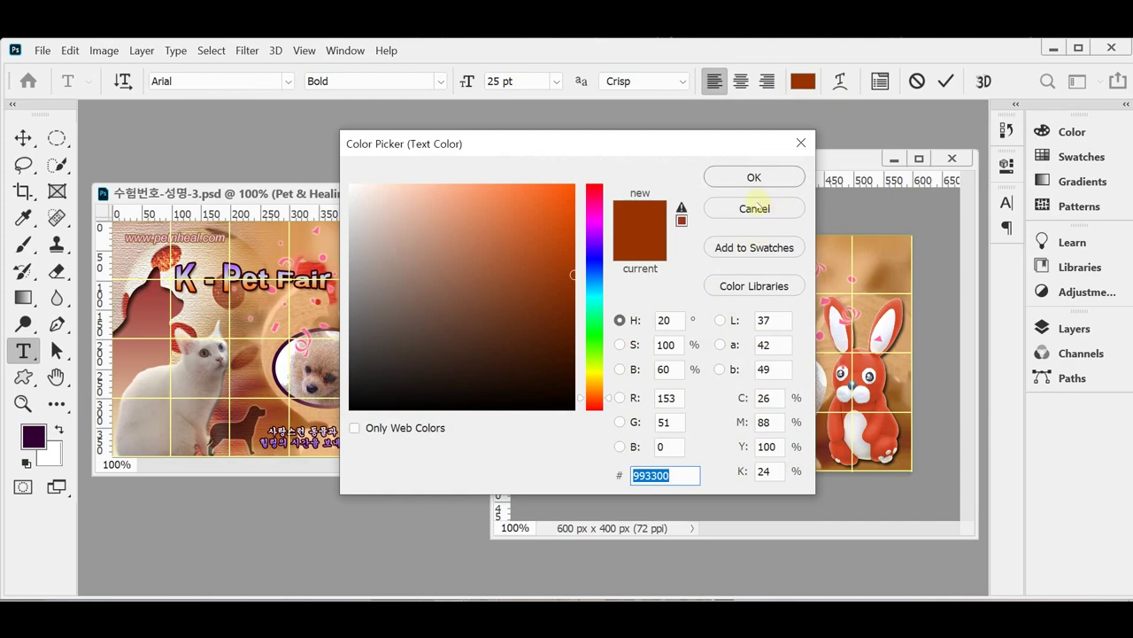
pyautogui.click(754, 209)
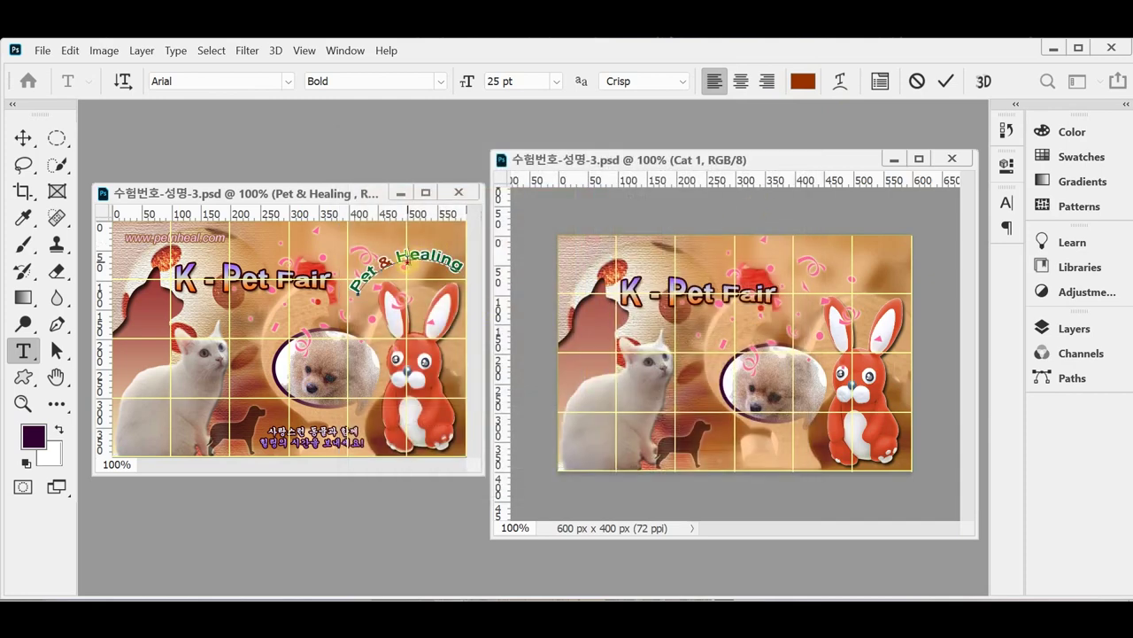
# - Copy the reference's "Pet & Healing" text and paste it as new text above the rabbit in the working document, with the "&" coloured 993300
pyautogui.hotkey('ctrl', 'a')
pyautogui.hotkey('ctrl', 'c')
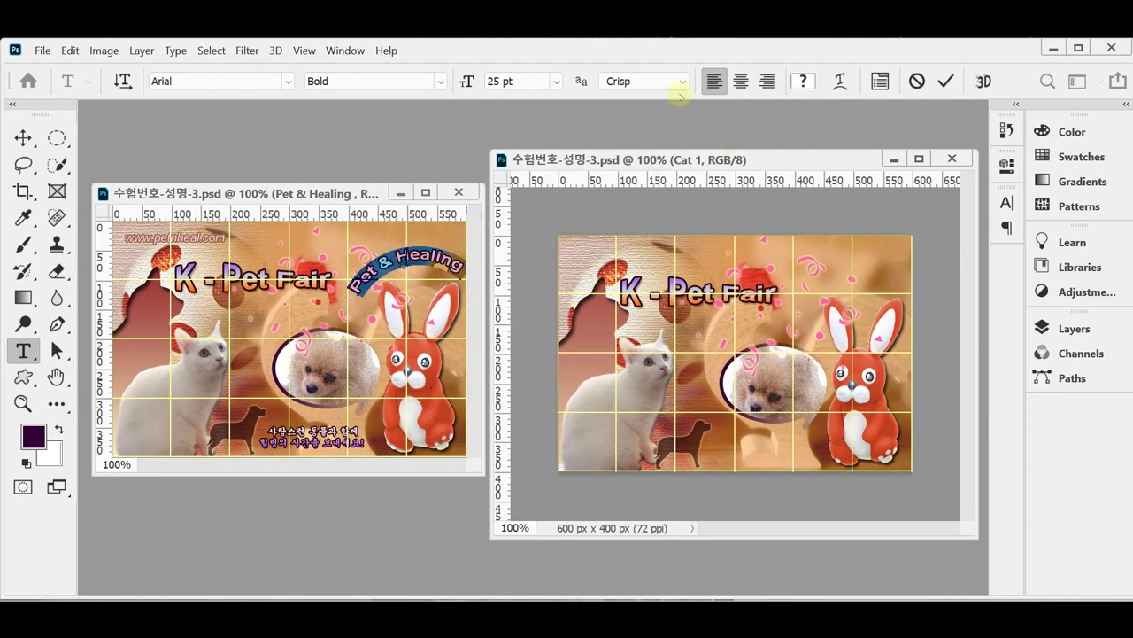
pyautogui.click(944, 81)
pyautogui.press('v')
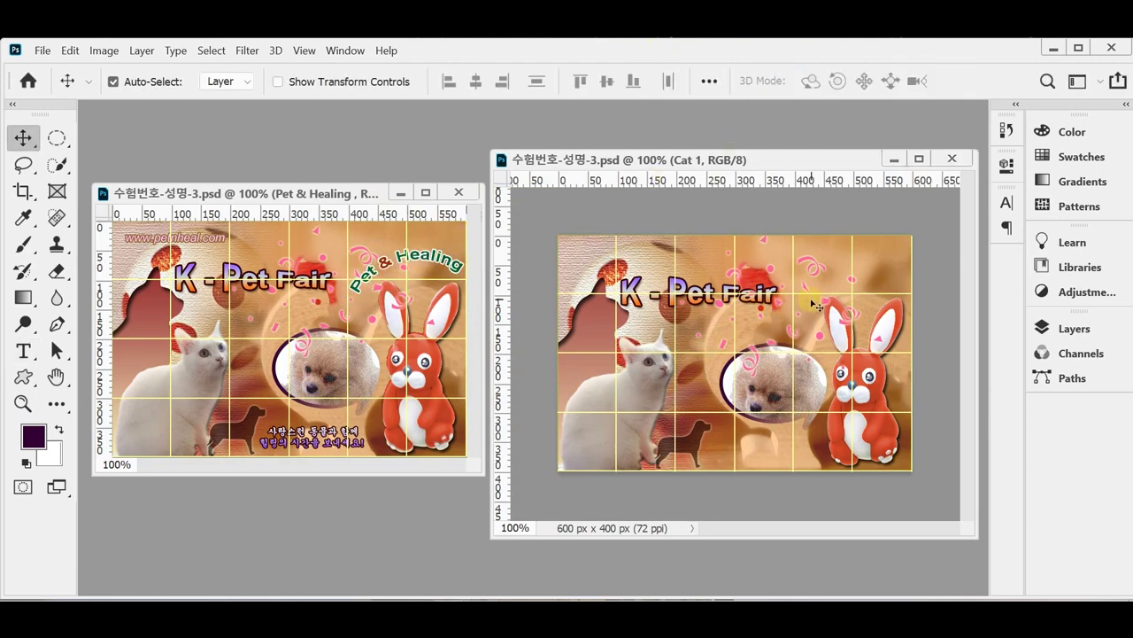
pyautogui.press('t')
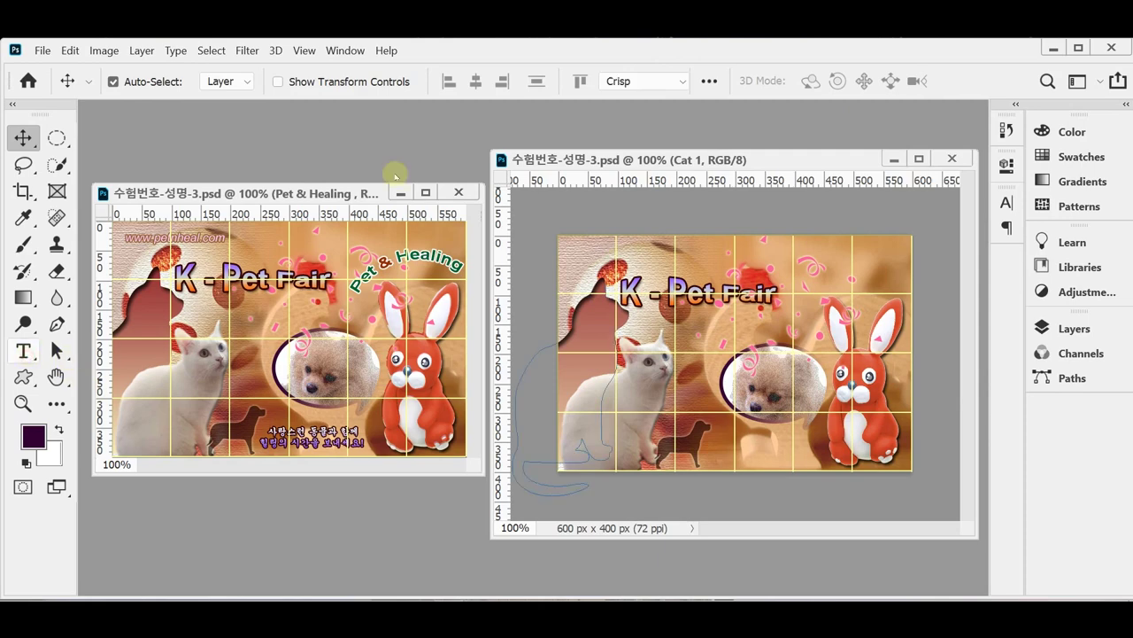
pyautogui.click(792, 290)
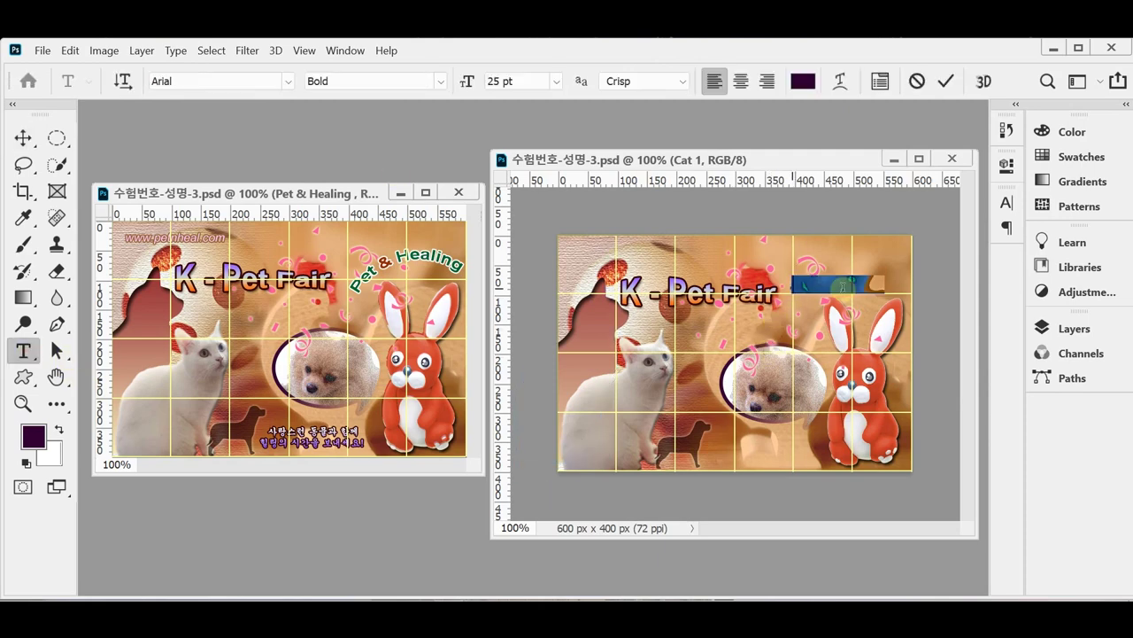
pyautogui.hotkey('ctrl', 'v')
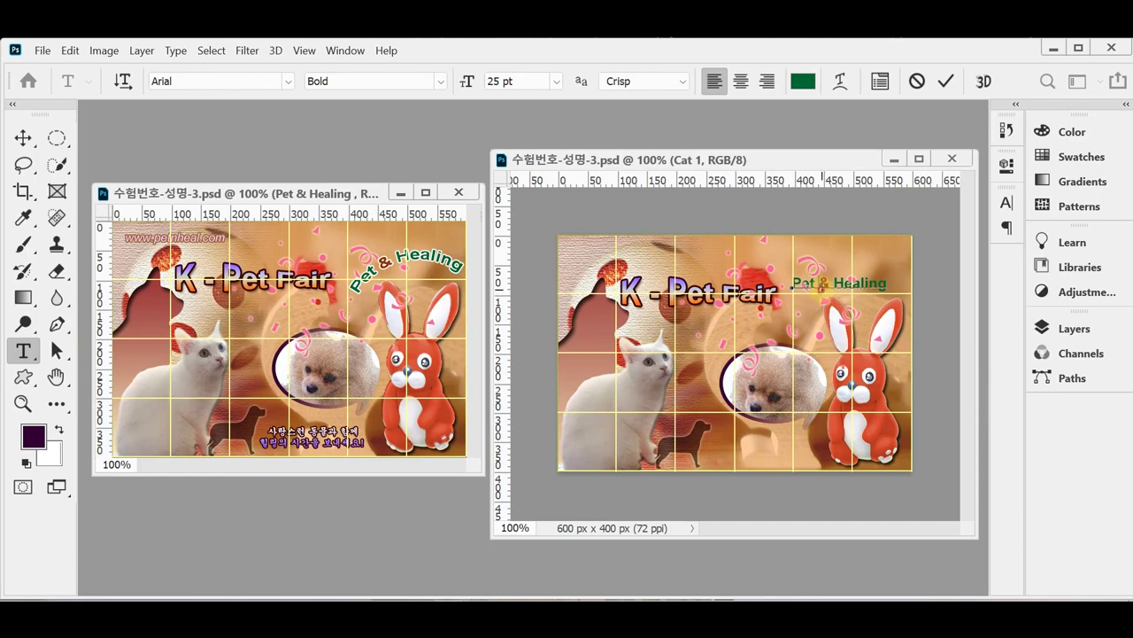
pyautogui.click(805, 85)
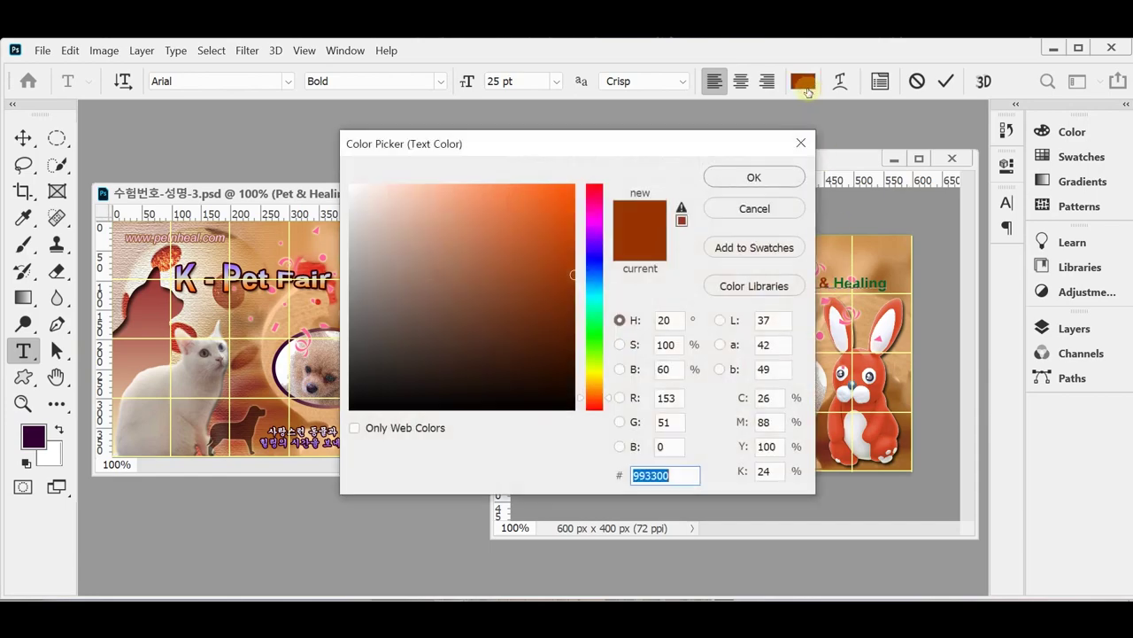
pyautogui.click(776, 178)
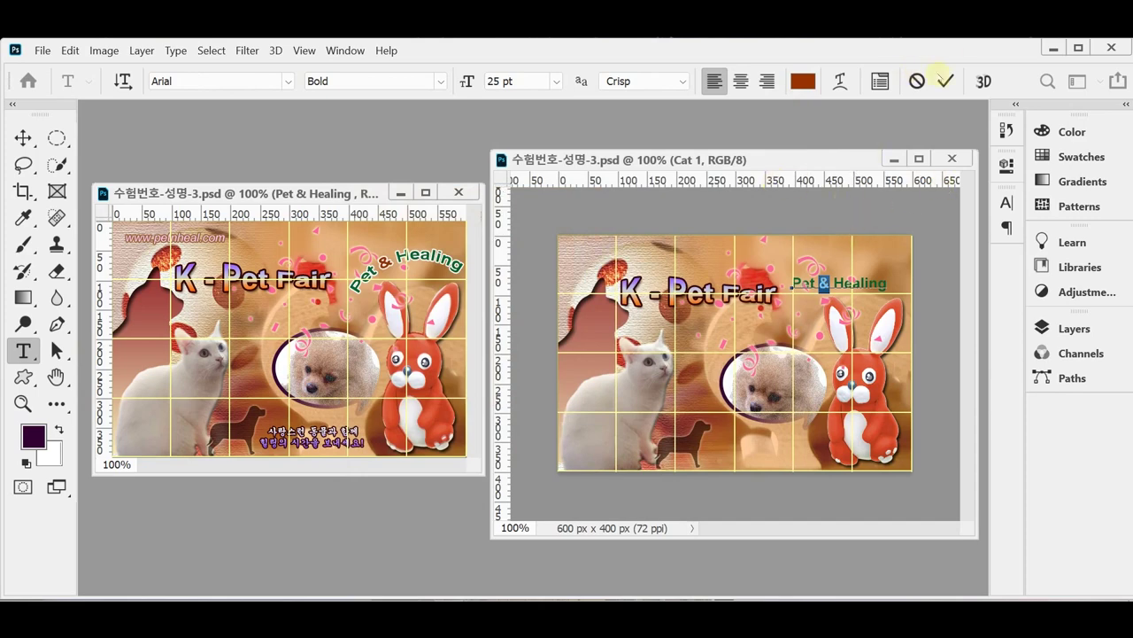
# - Warp the "Pet & Healing" text with the horizontal Arc style at a +55% bend
pyautogui.click(840, 81)
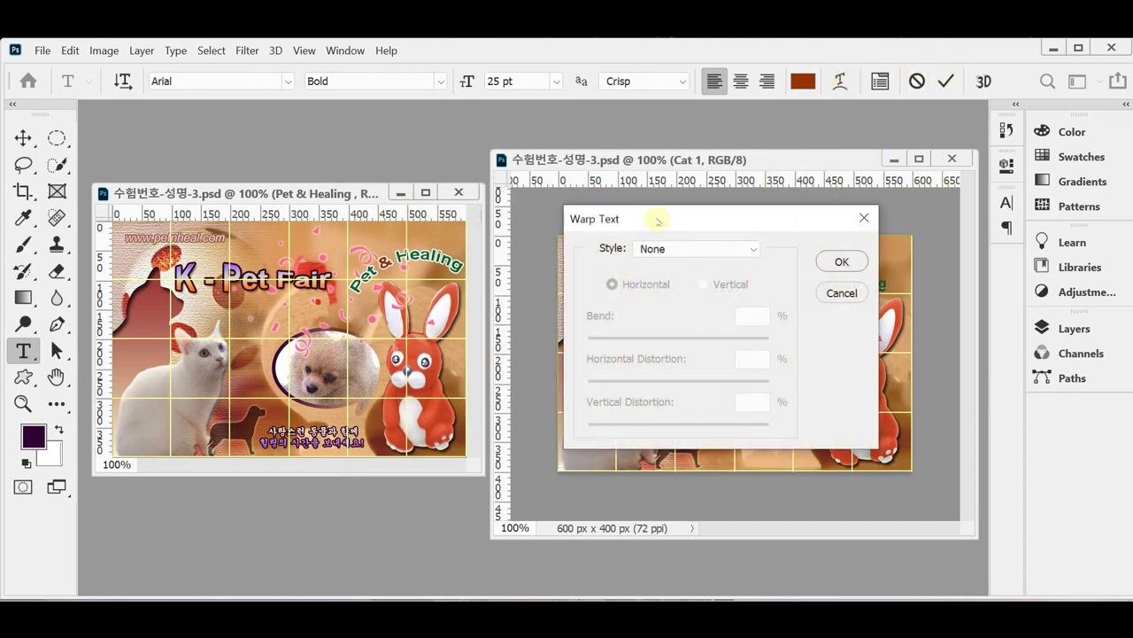
pyautogui.moveTo(657, 220); pyautogui.dragTo(480, 220)
pyautogui.click(517, 249)
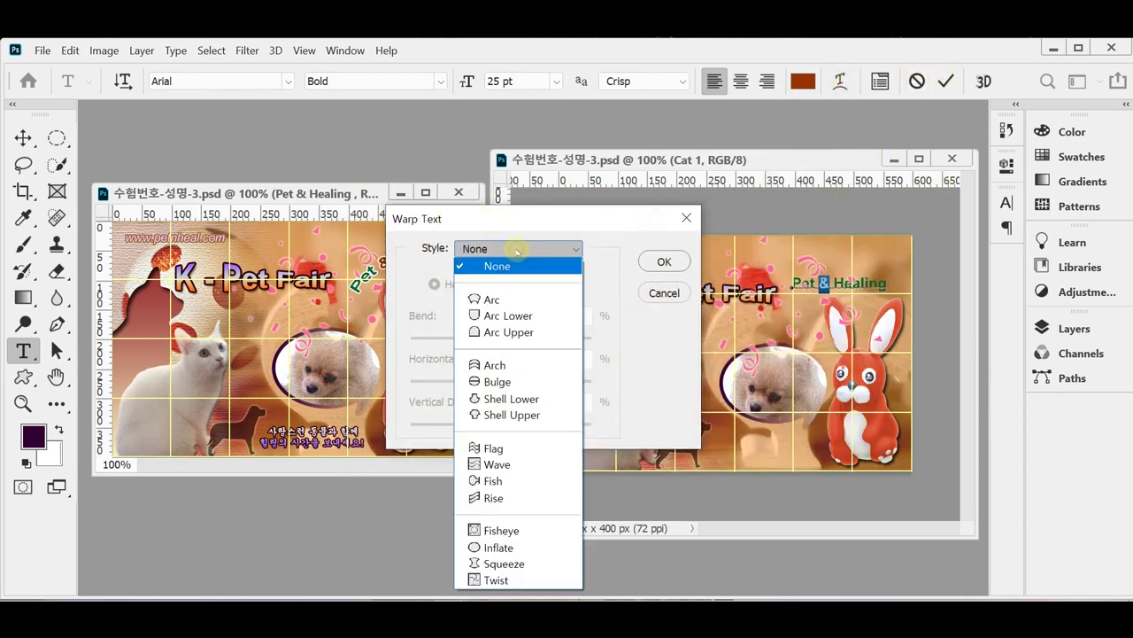
pyautogui.click(506, 300)
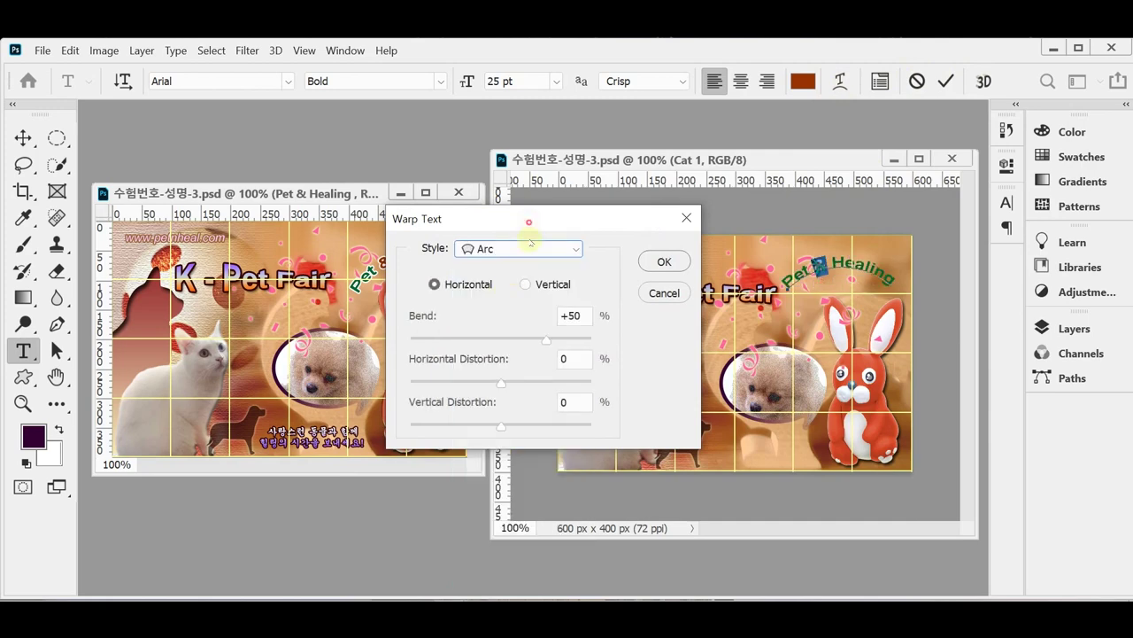
pyautogui.moveTo(528, 222); pyautogui.dragTo(533, 323)
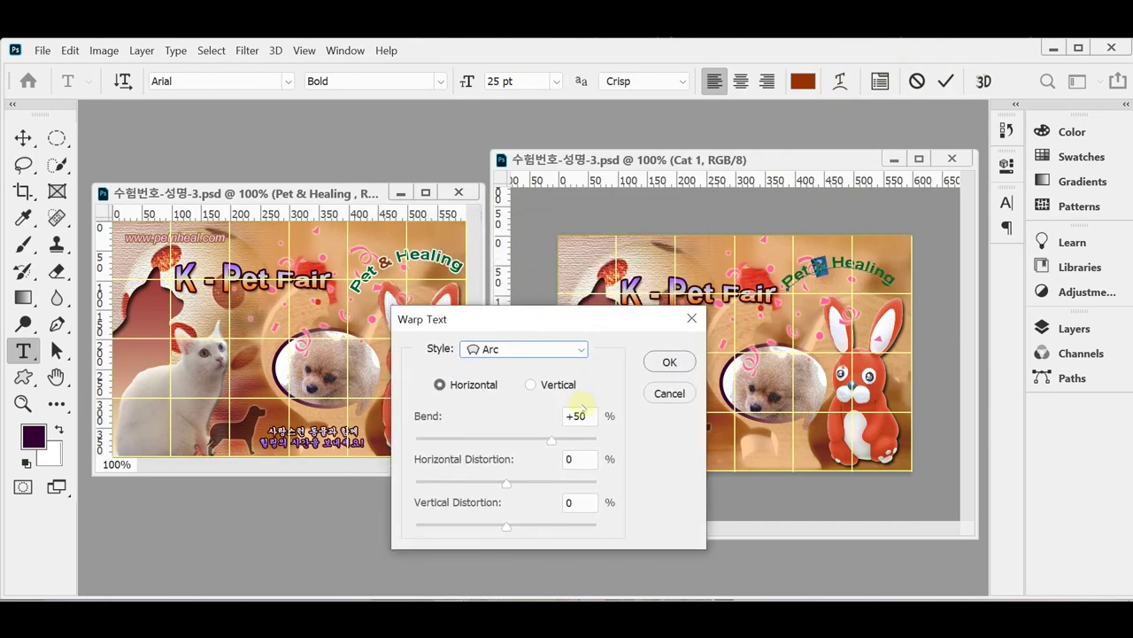
pyautogui.click(577, 415)
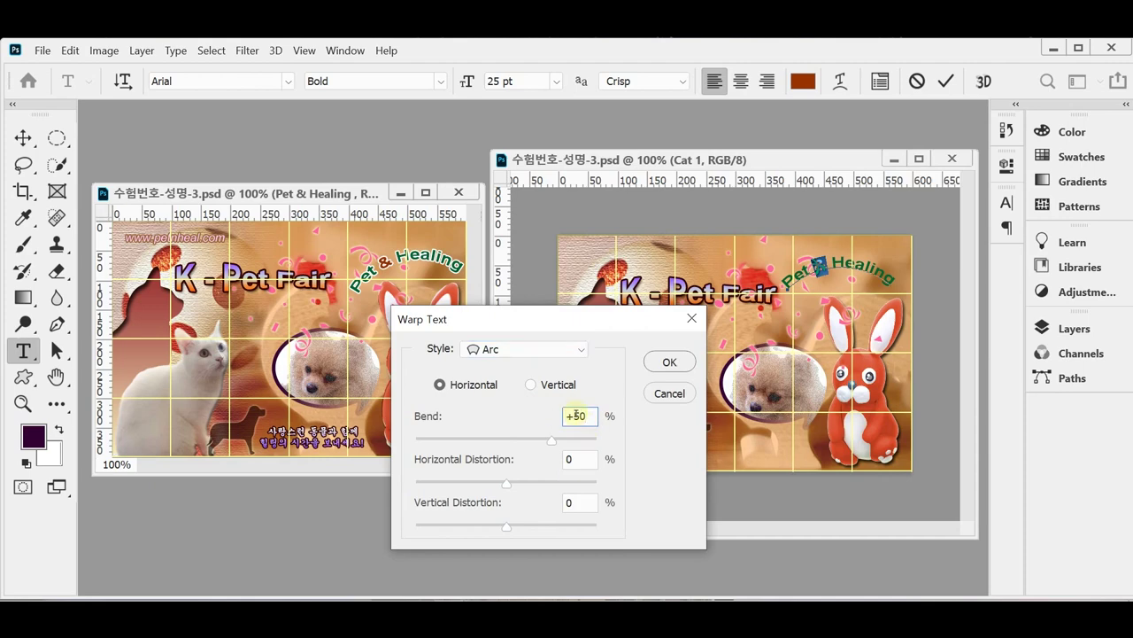
pyautogui.press('BackSpace')
pyautogui.write('5')
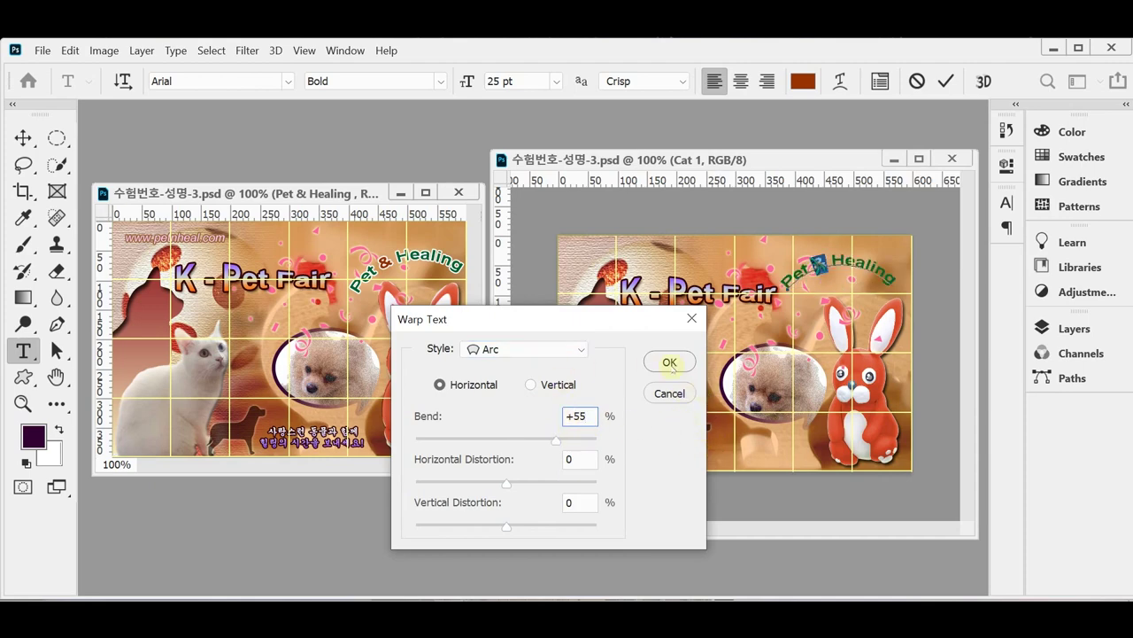
pyautogui.click(670, 362)
# - Add a 2 px outside stroke with the solid colour ffffff to the "Pet & Healing" text layer
pyautogui.click(1073, 328)
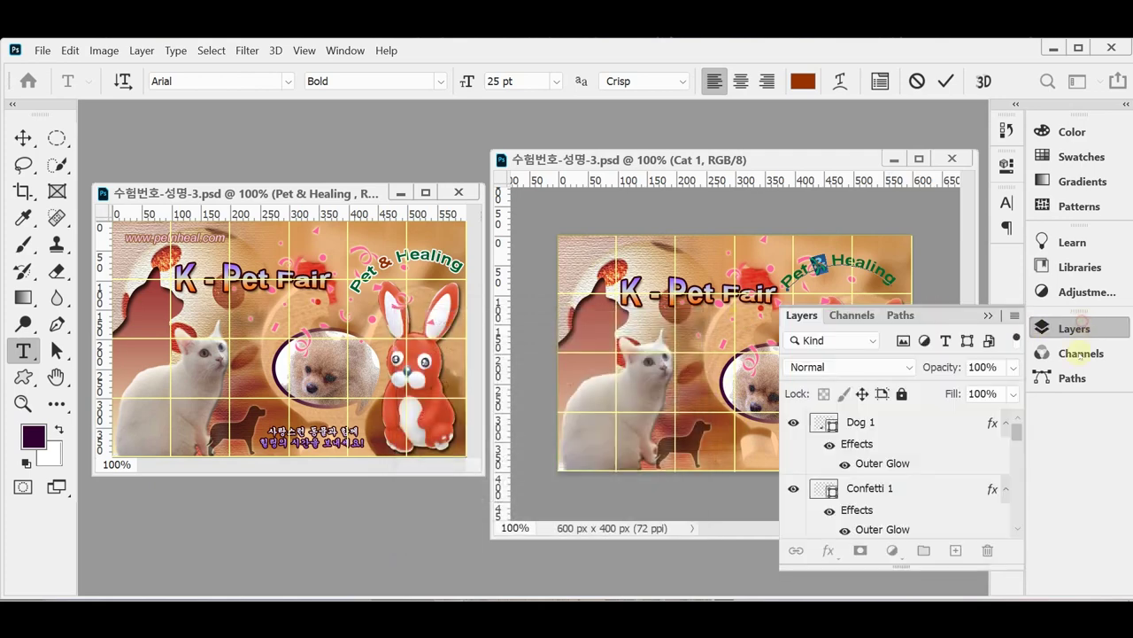
pyautogui.click(830, 552)
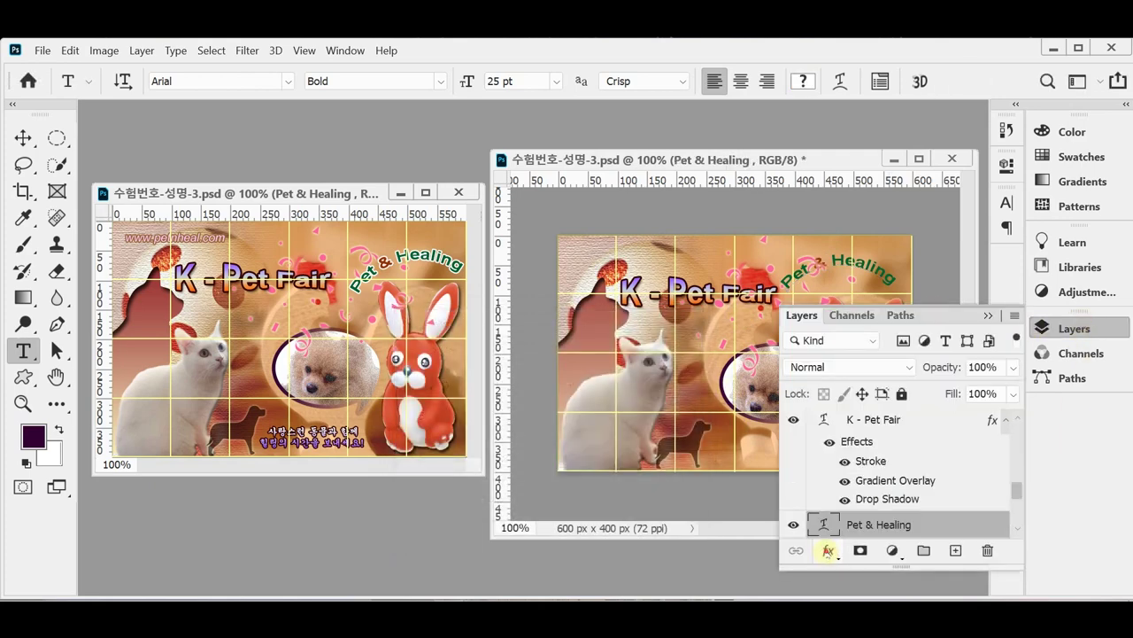
pyautogui.click(828, 552)
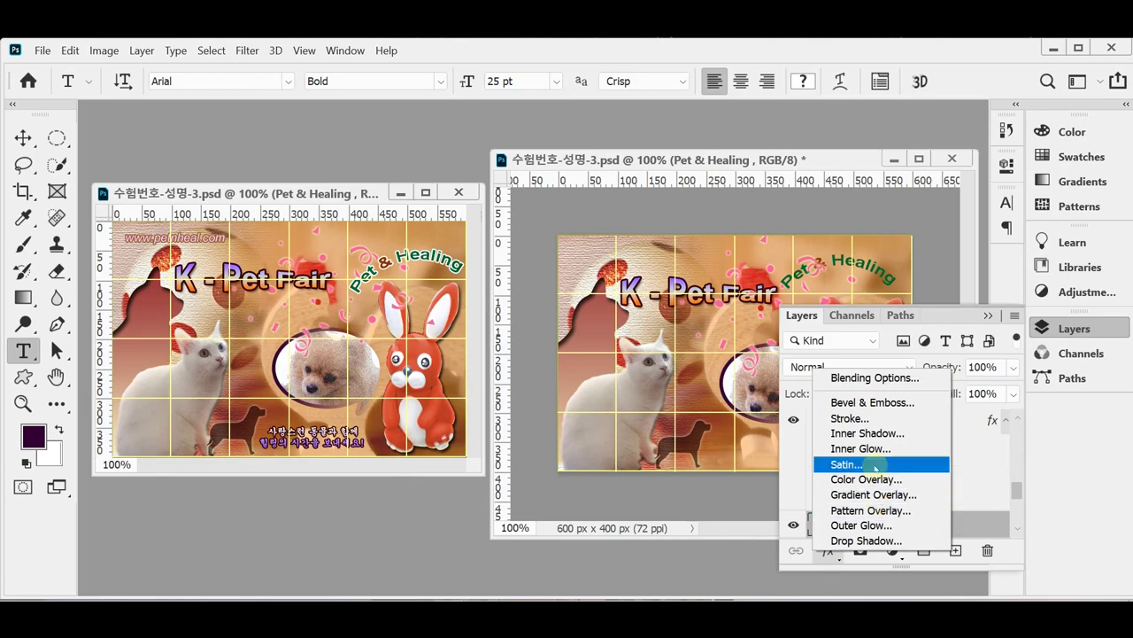
pyautogui.click(864, 419)
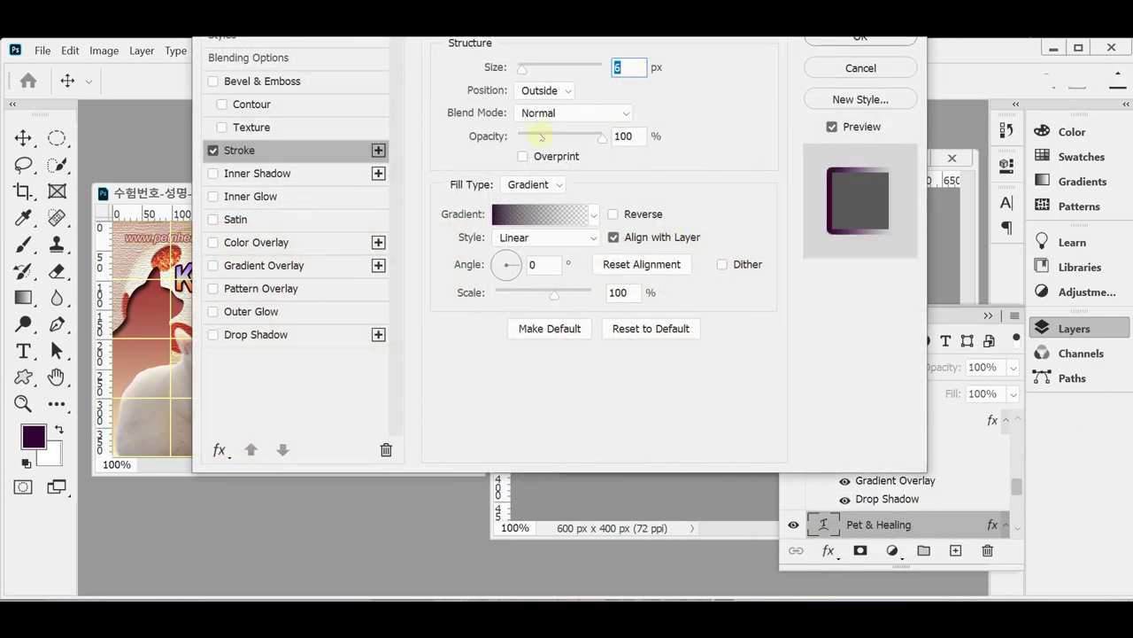
pyautogui.write('2')
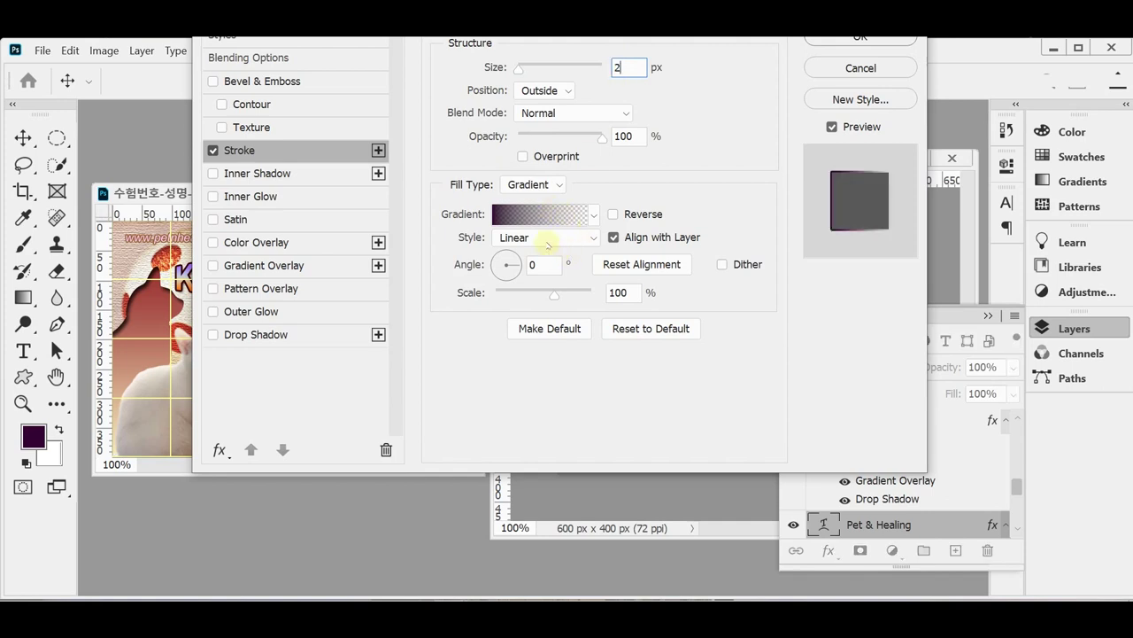
pyautogui.click(537, 185)
pyautogui.click(523, 198)
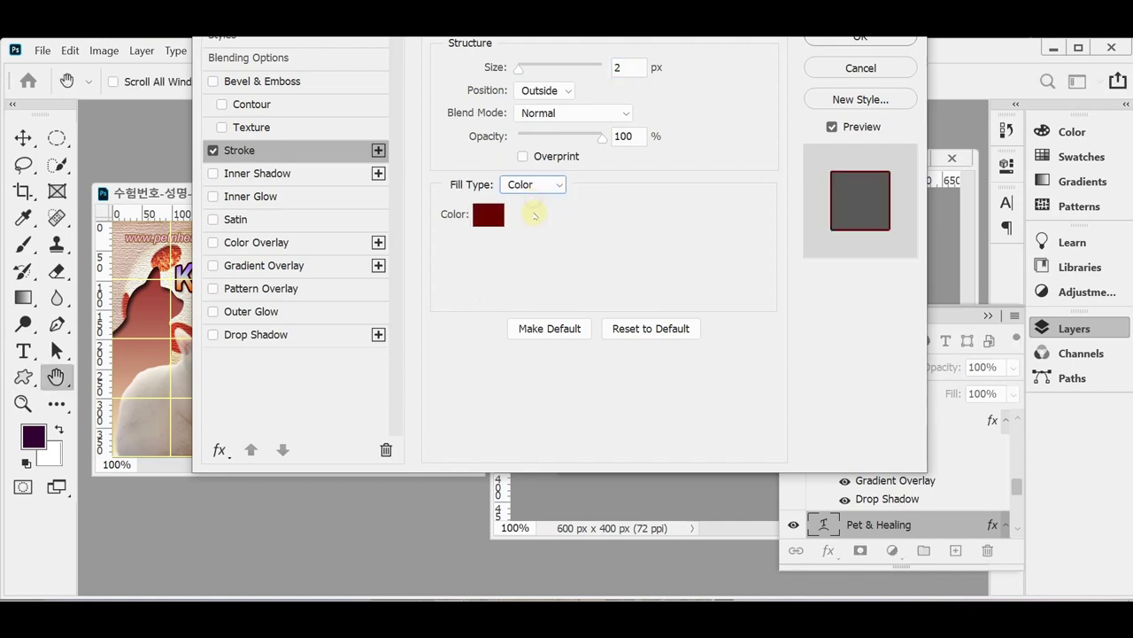
pyautogui.click(483, 214)
pyautogui.moveTo(387, 221); pyautogui.dragTo(329, 182)
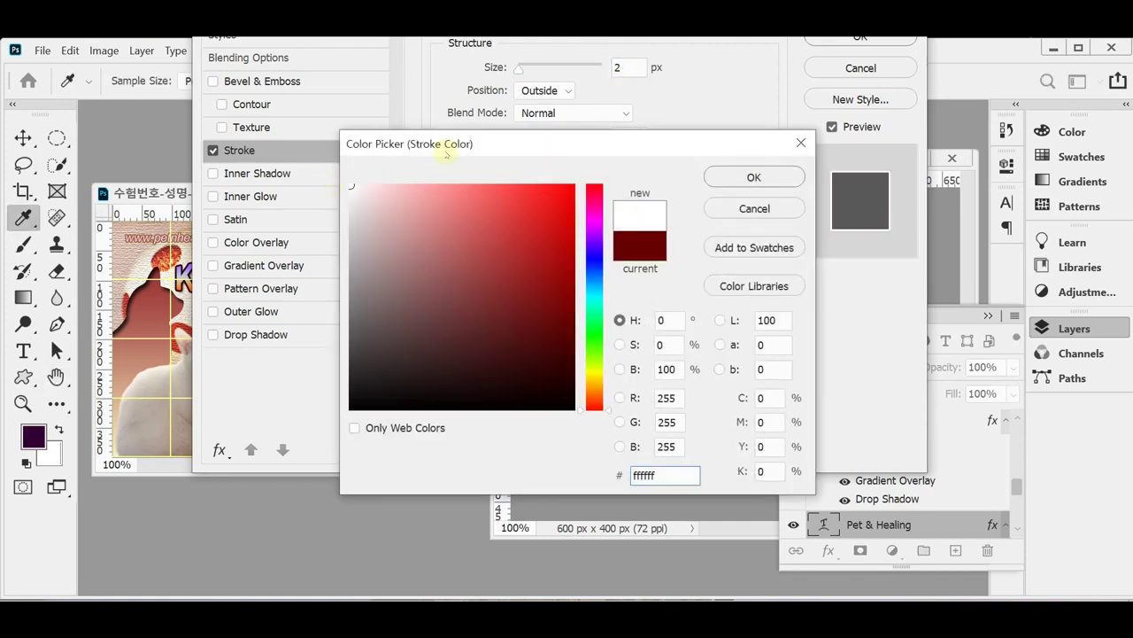
pyautogui.click(753, 178)
pyautogui.click(860, 39)
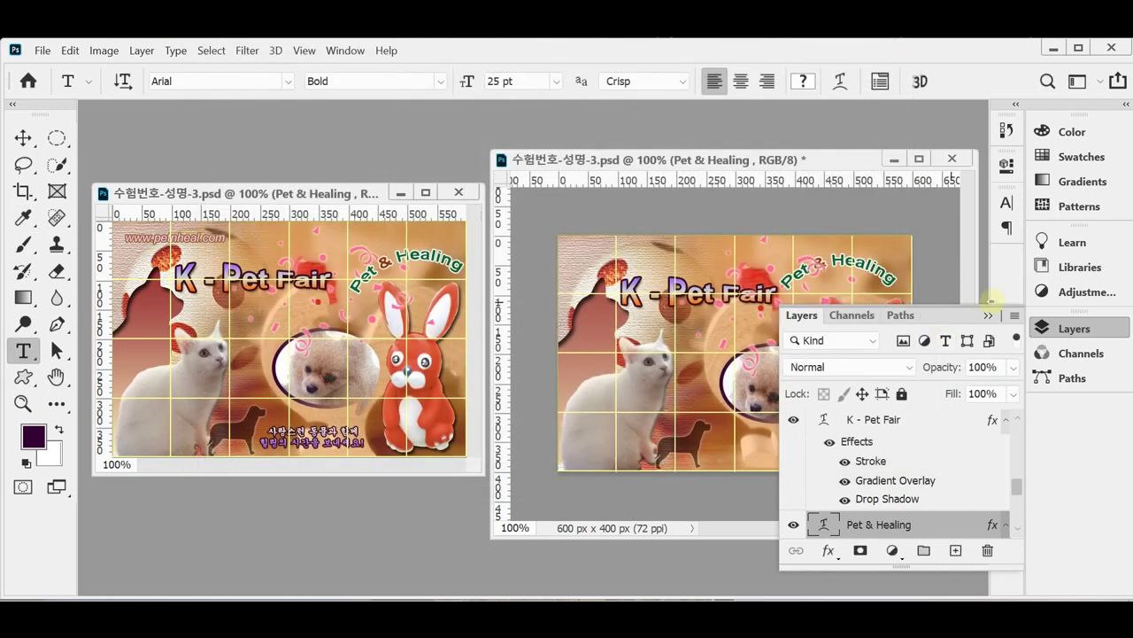
pyautogui.click(1043, 326)
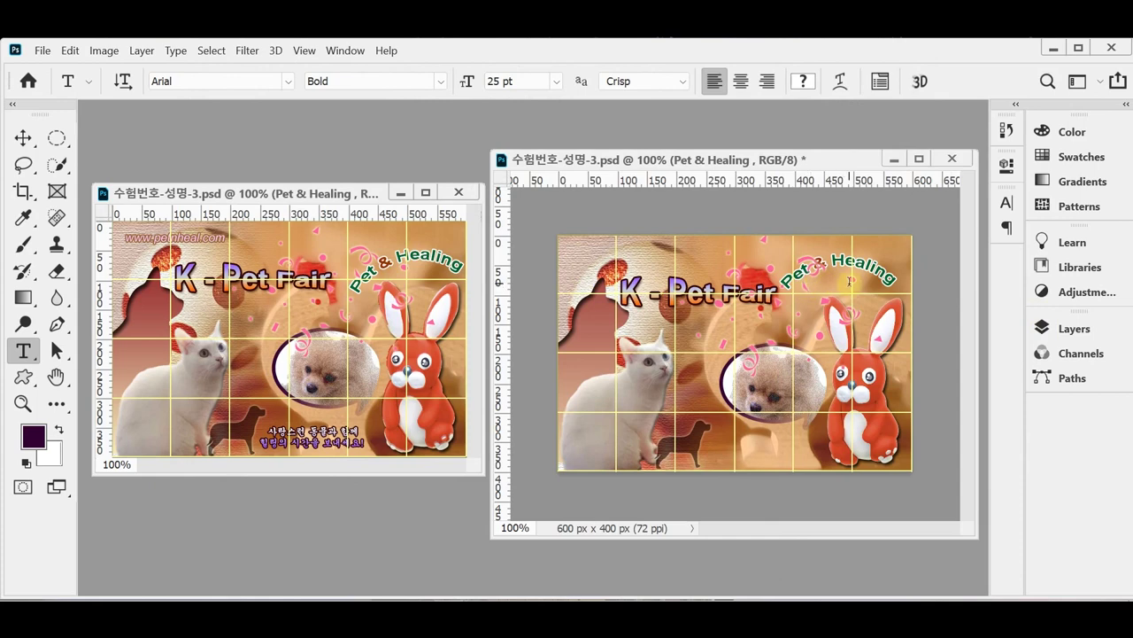
pyautogui.click(902, 277)
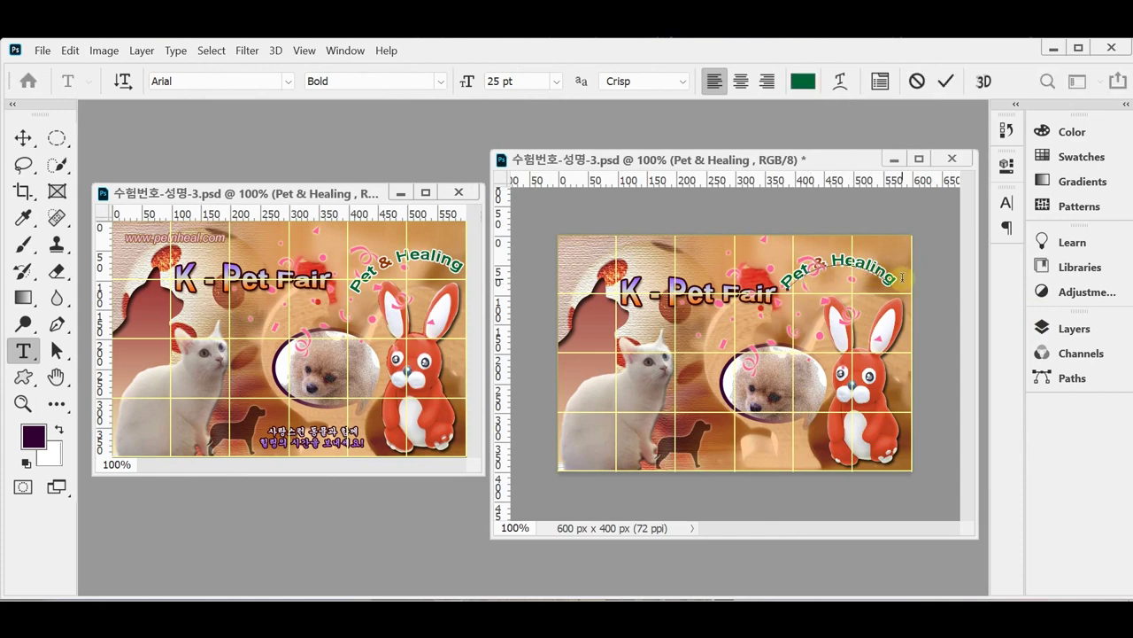
pyautogui.hotkey('ctrl', 't')
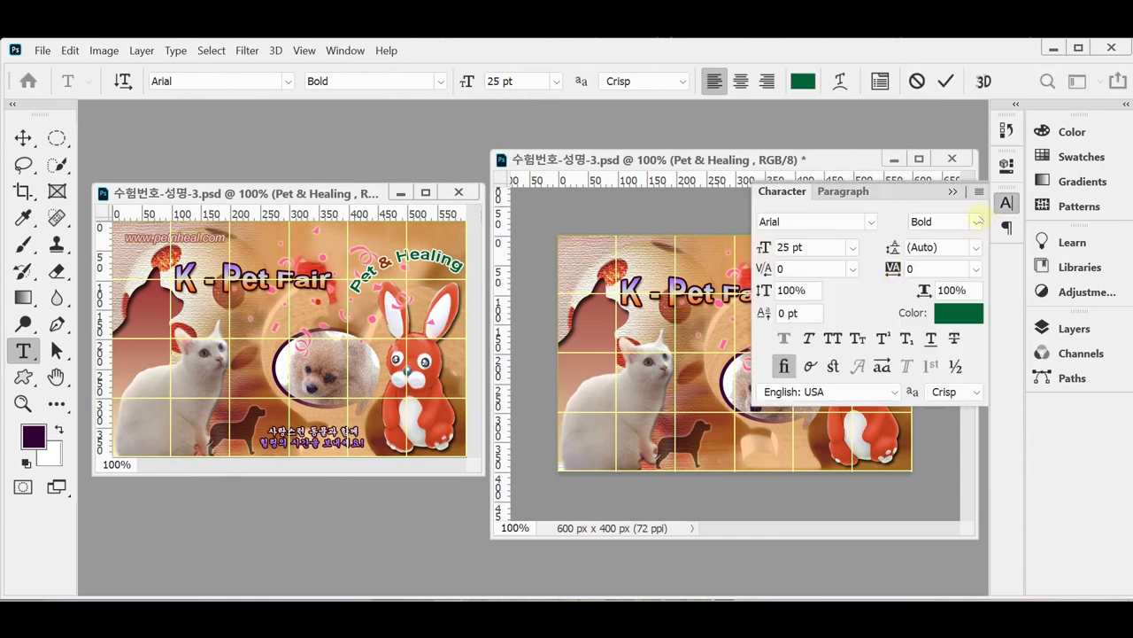
pyautogui.click(1007, 203)
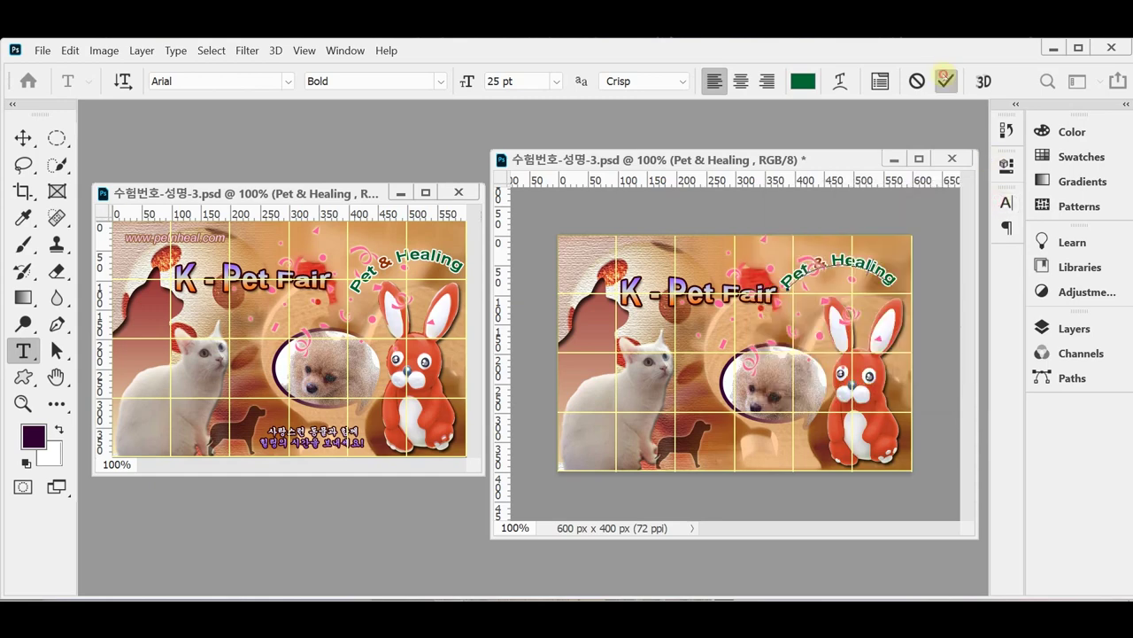
pyautogui.click(946, 81)
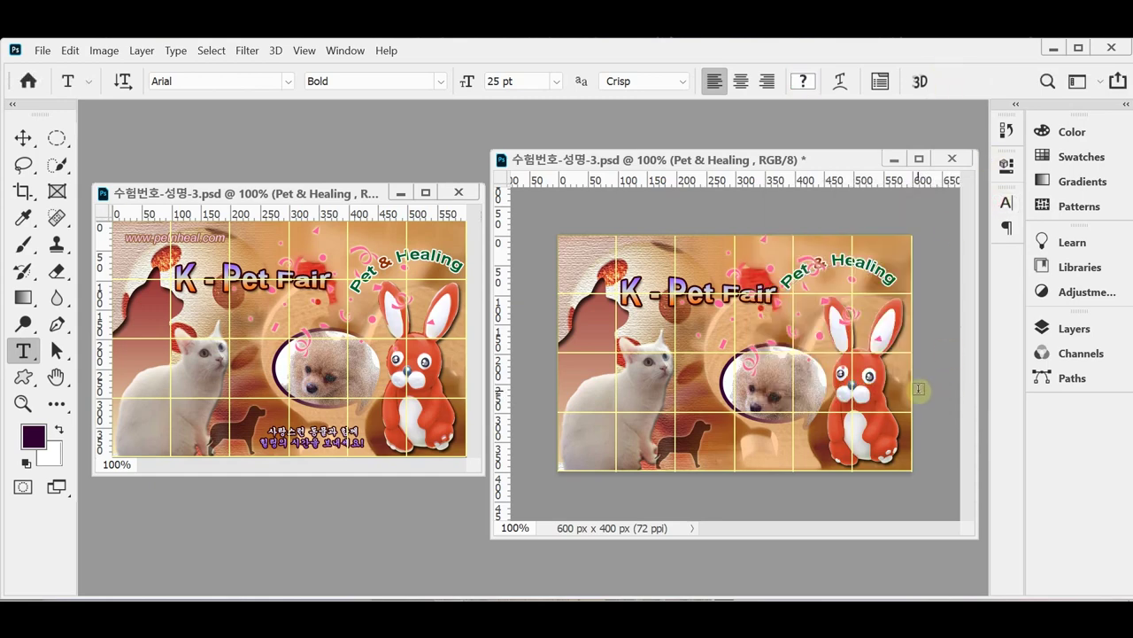
# - Rotate the "Pet & Healing" text by -10° and move it above the rabbit's ears, centred at about X 497 px, Y 74 px
pyautogui.hotkey('ctrl', 't')
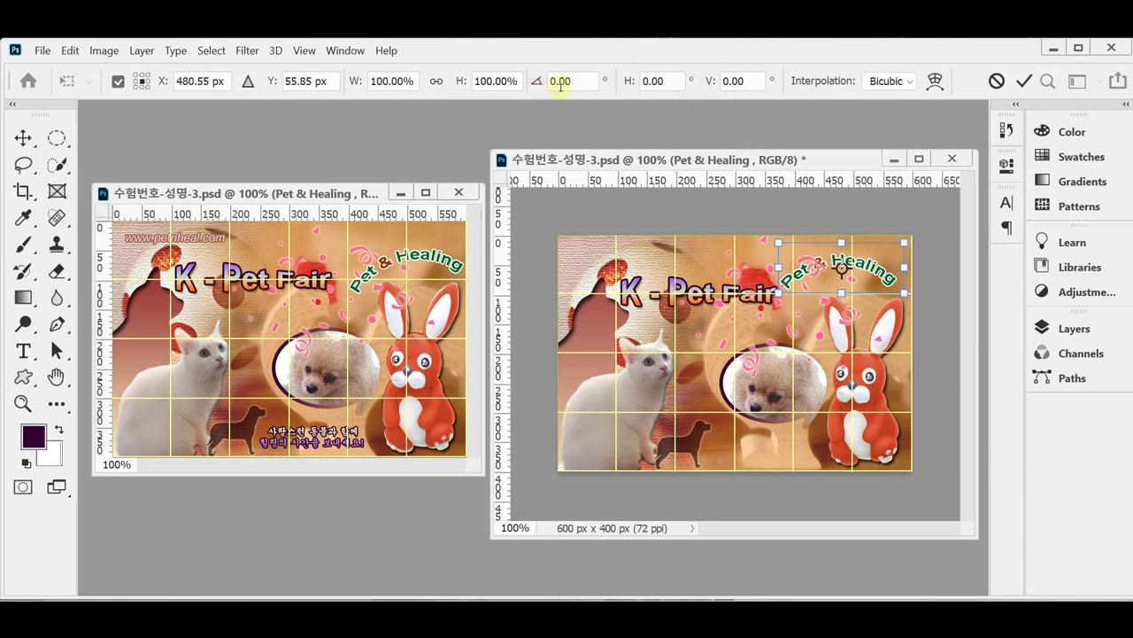
pyautogui.click(577, 86)
pyautogui.write('-10')
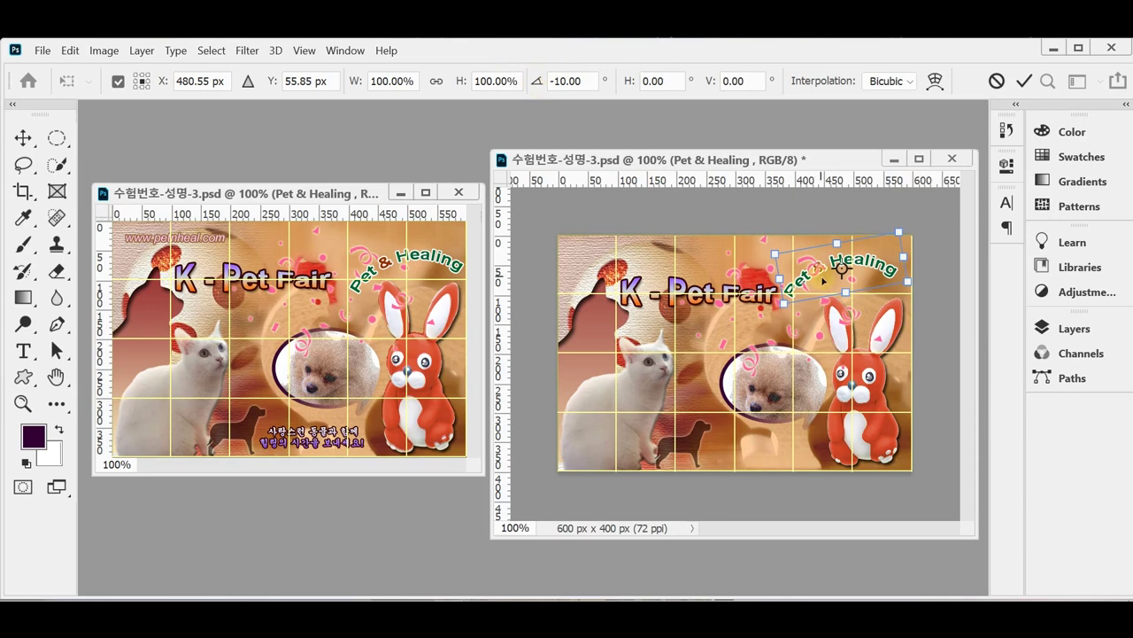
pyautogui.moveTo(810, 272); pyautogui.dragTo(824, 288)
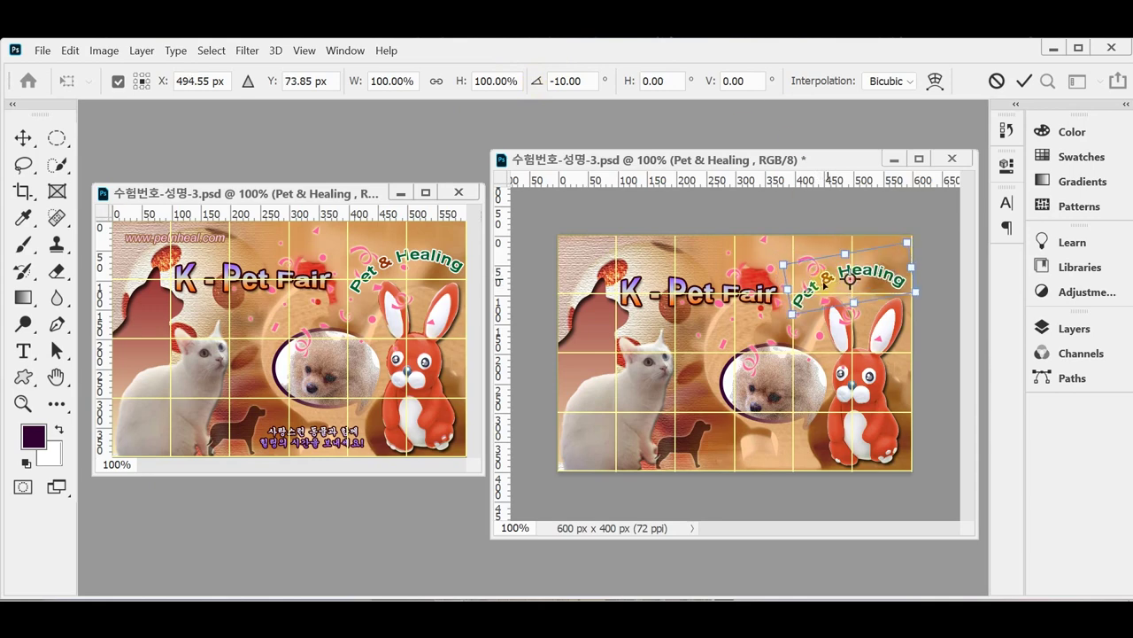
pyautogui.press('Right')
pyautogui.press('Right')
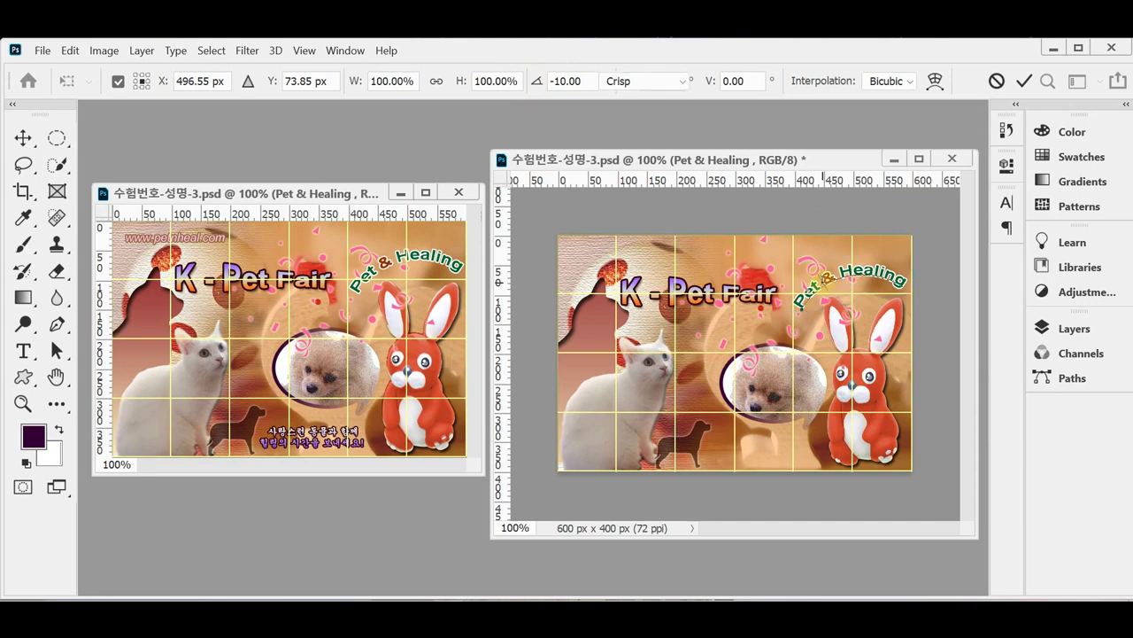
pyautogui.press('Return')
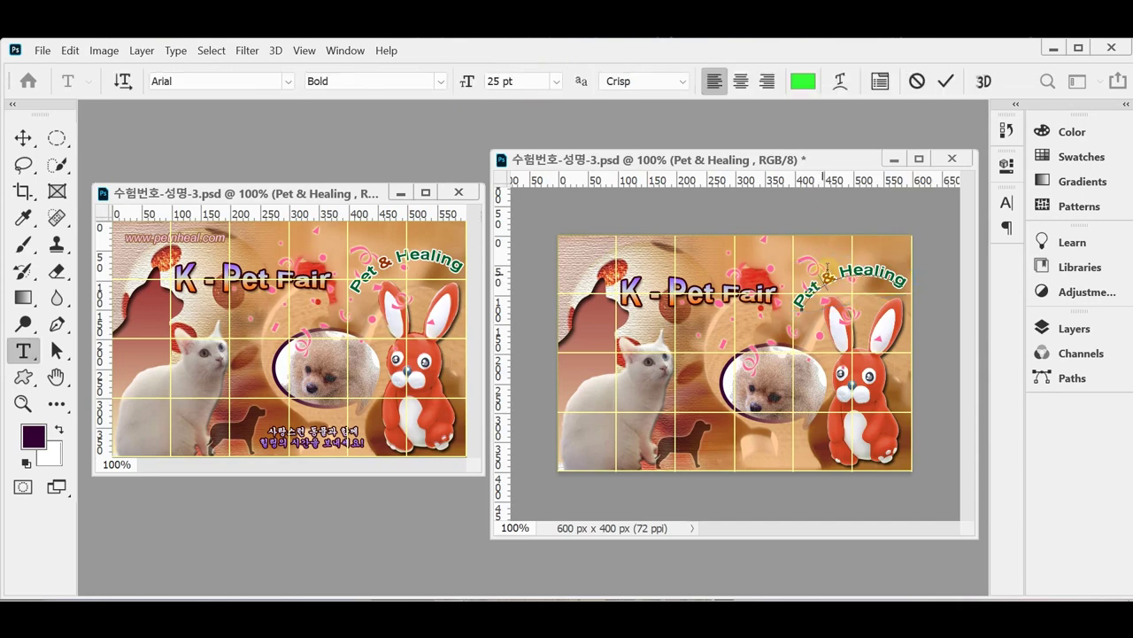
# - Inspect the font, size, alignment and layer effects of the reference's two-line Korean slogan
pyautogui.click(312, 467)
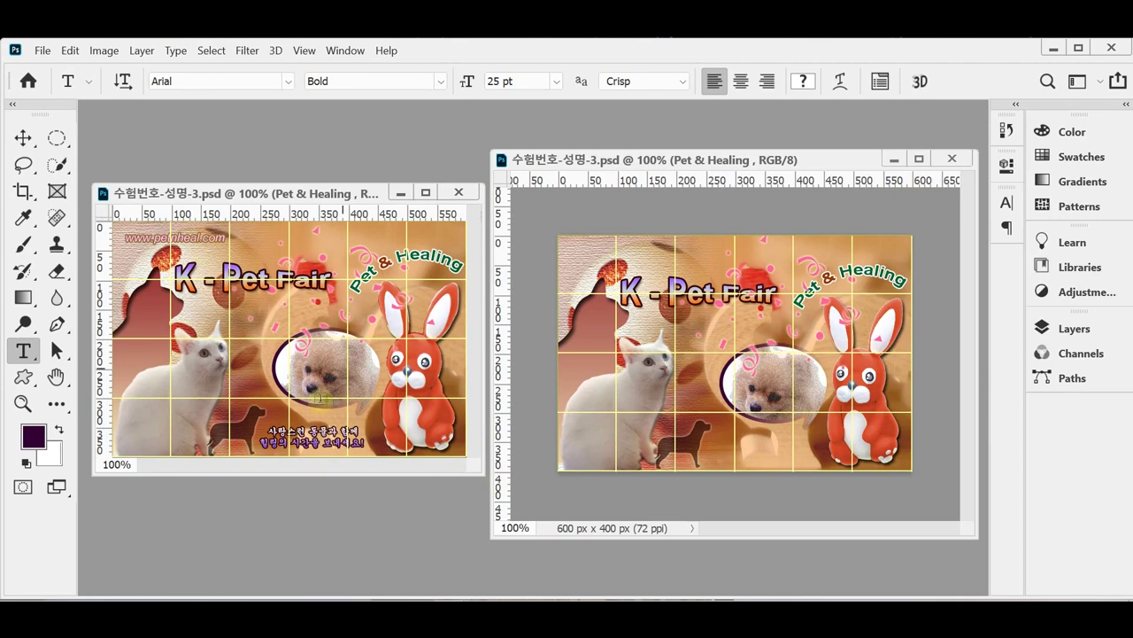
pyautogui.click(310, 440)
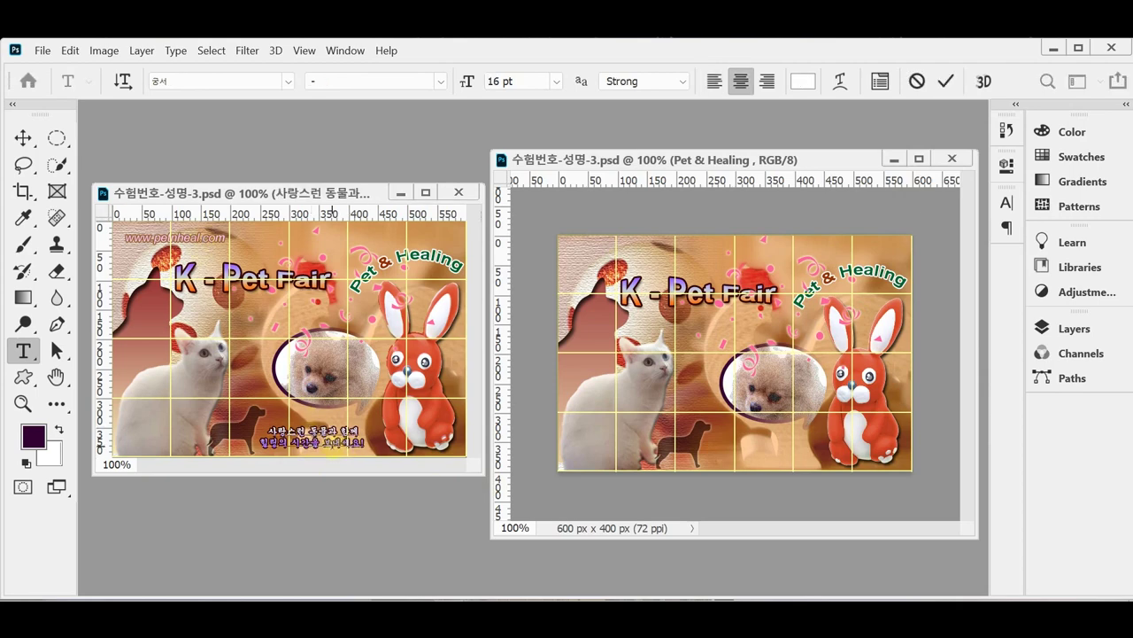
pyautogui.hotkey('ctrl', '+')
pyautogui.hotkey('ctrl', '+')
pyautogui.scroll(-1, 271, 389)
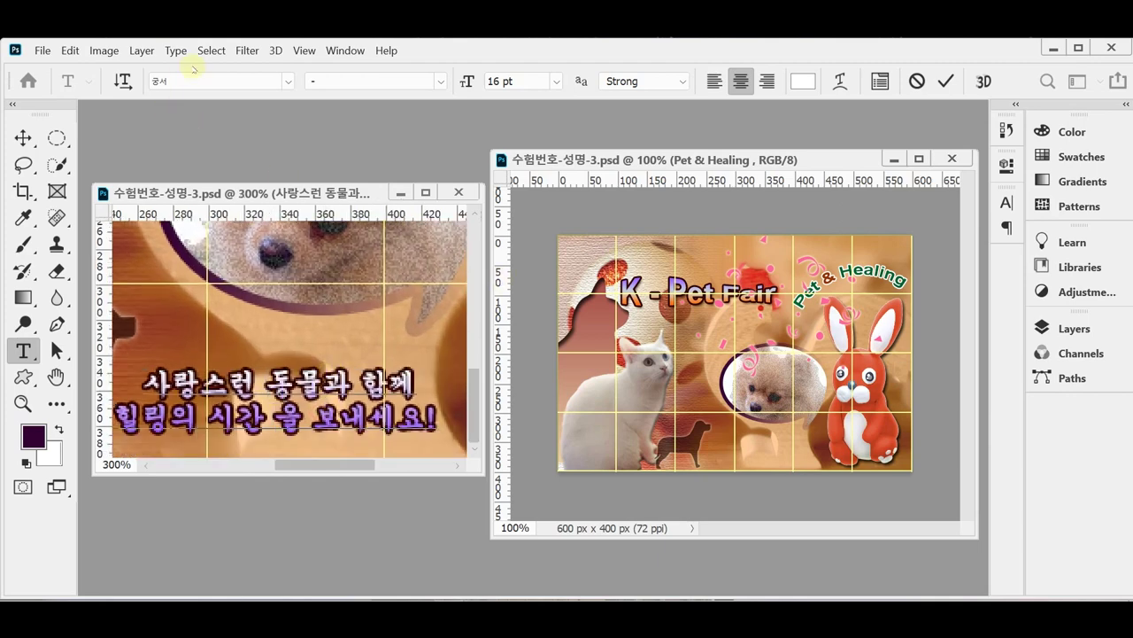
pyautogui.doubleClick(258, 384)
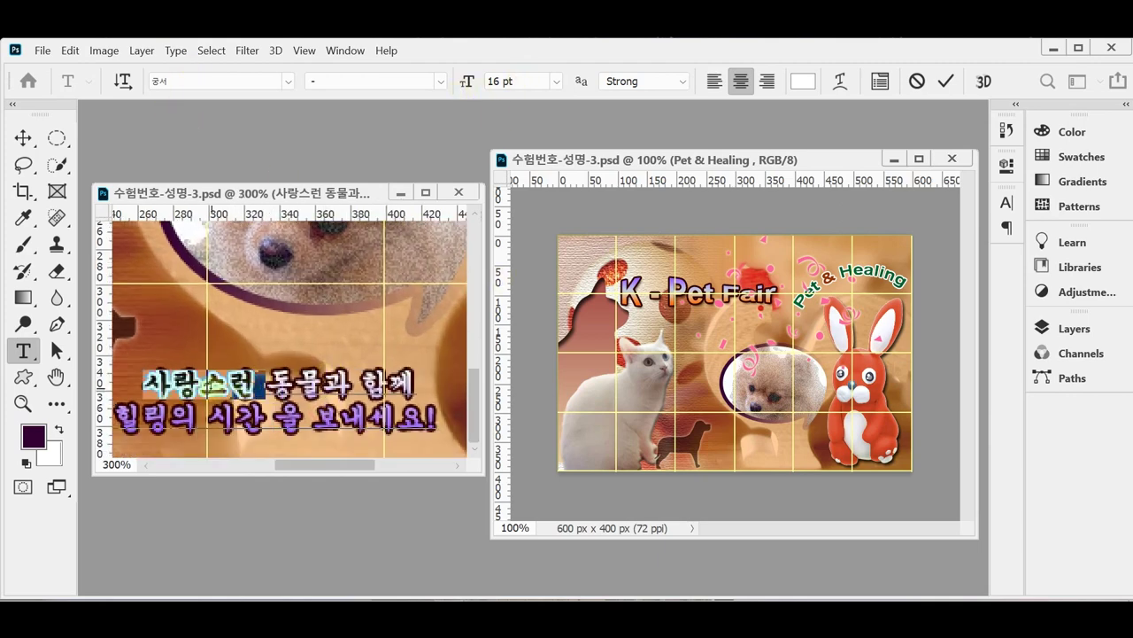
pyautogui.moveTo(202, 386); pyautogui.dragTo(435, 423)
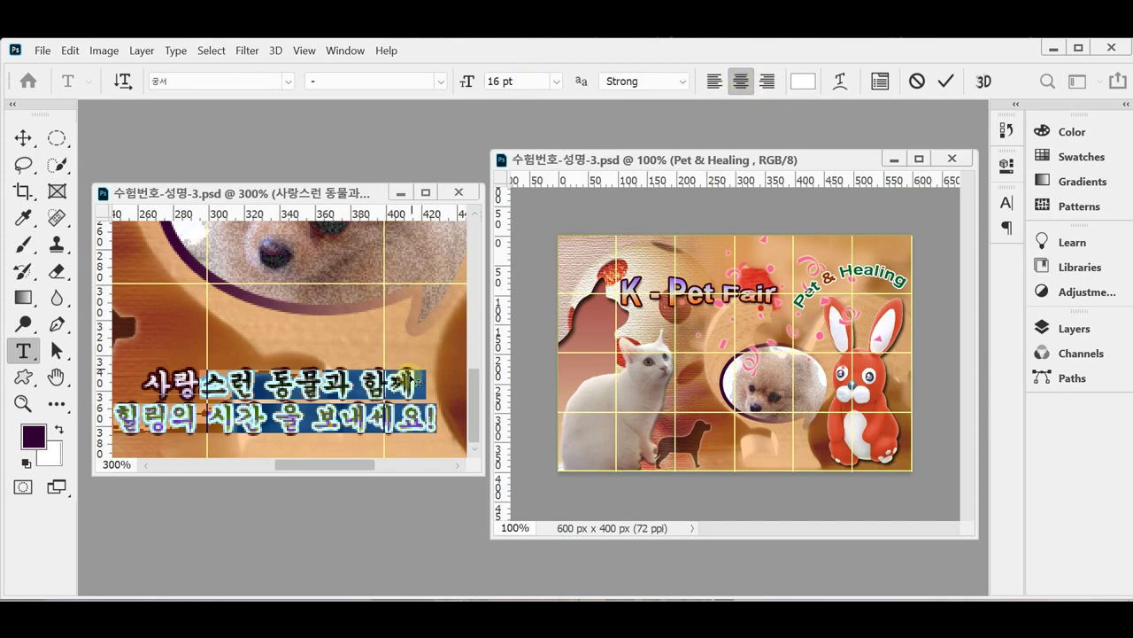
pyautogui.click(408, 382)
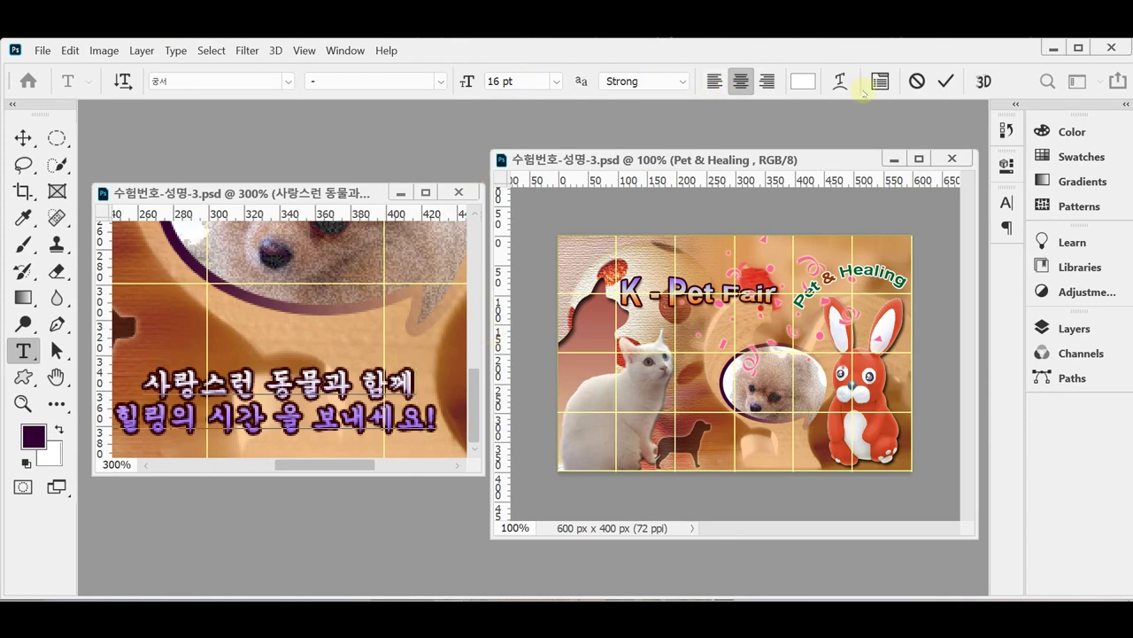
pyautogui.click(1073, 328)
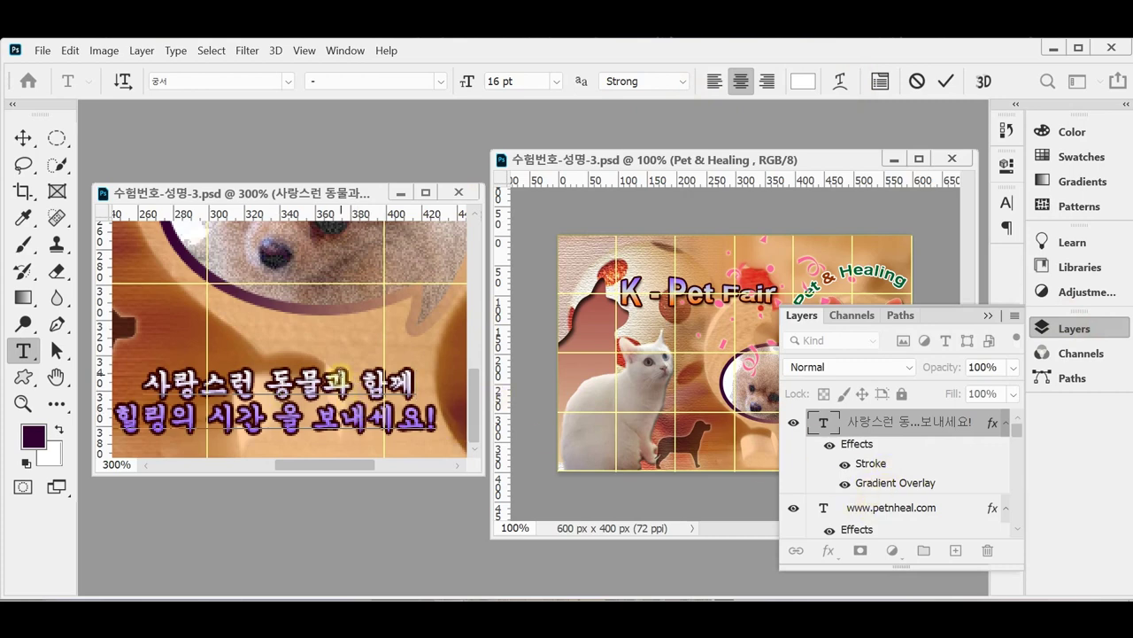
pyautogui.click(1043, 327)
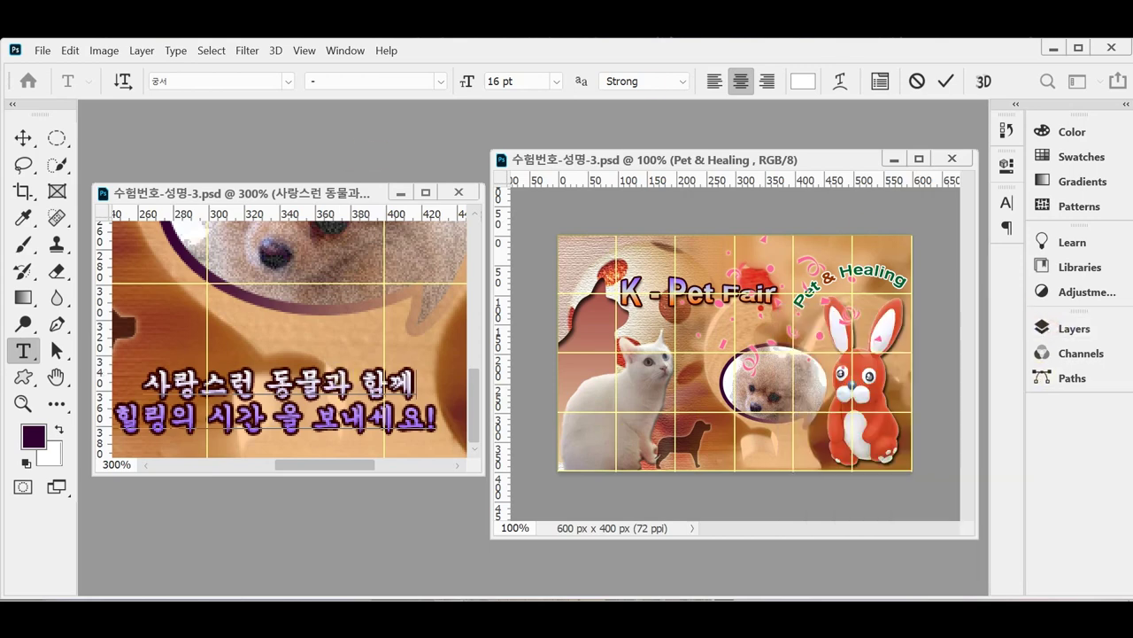
pyautogui.click(944, 82)
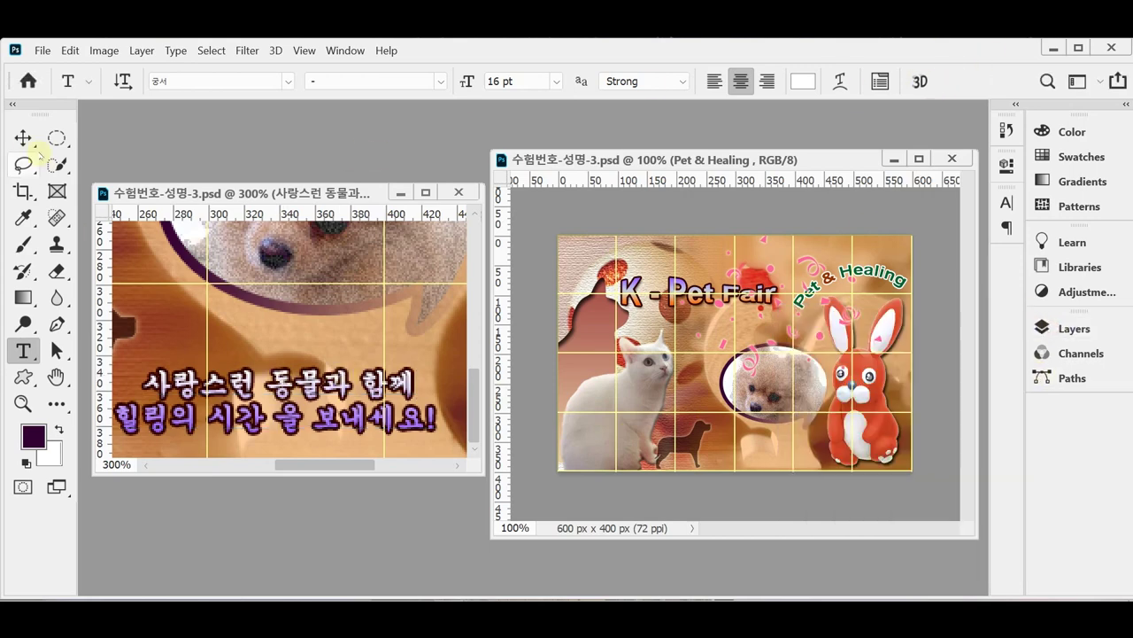
# - Copy the reference's two-line Korean slogan into the working document, placing it below the puppy's oval at the banner's lower edge
pyautogui.click(23, 137)
pyautogui.moveTo(339, 368); pyautogui.dragTo(861, 463)
pyautogui.click(152, 256)
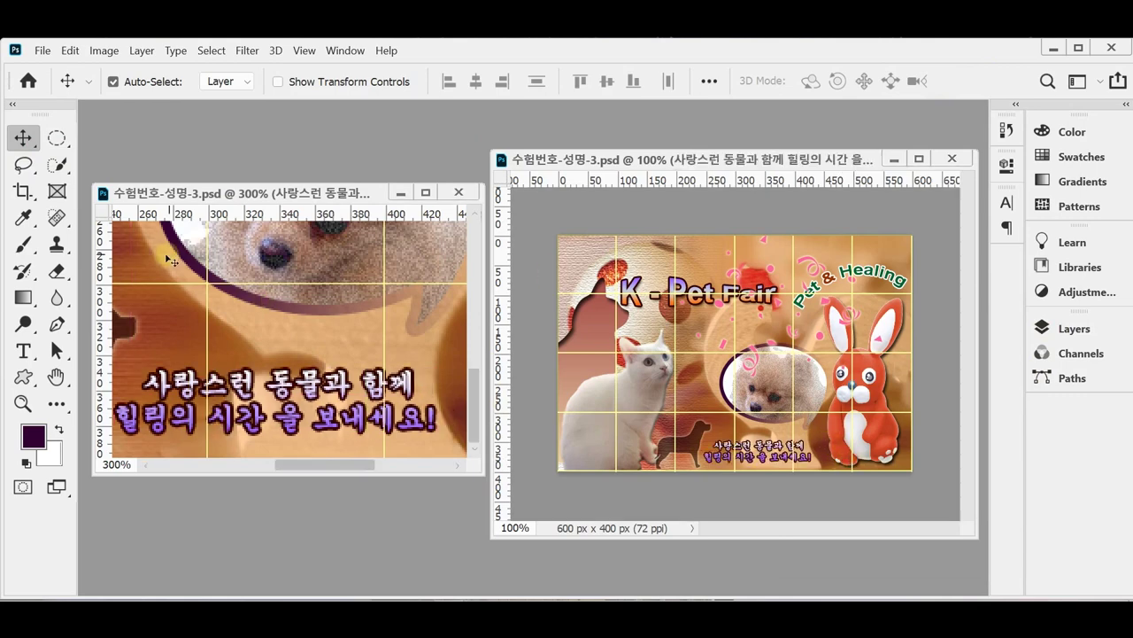
pyautogui.hscroll(-10, 152, 255)
pyautogui.scroll(10, 222, 266)
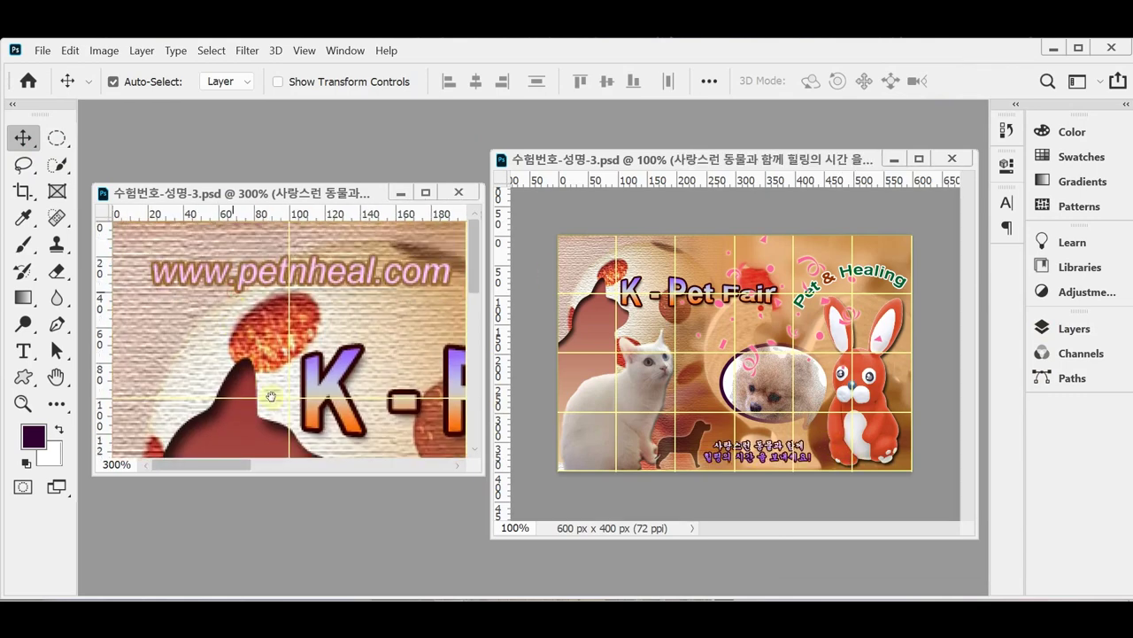
pyautogui.click(323, 279)
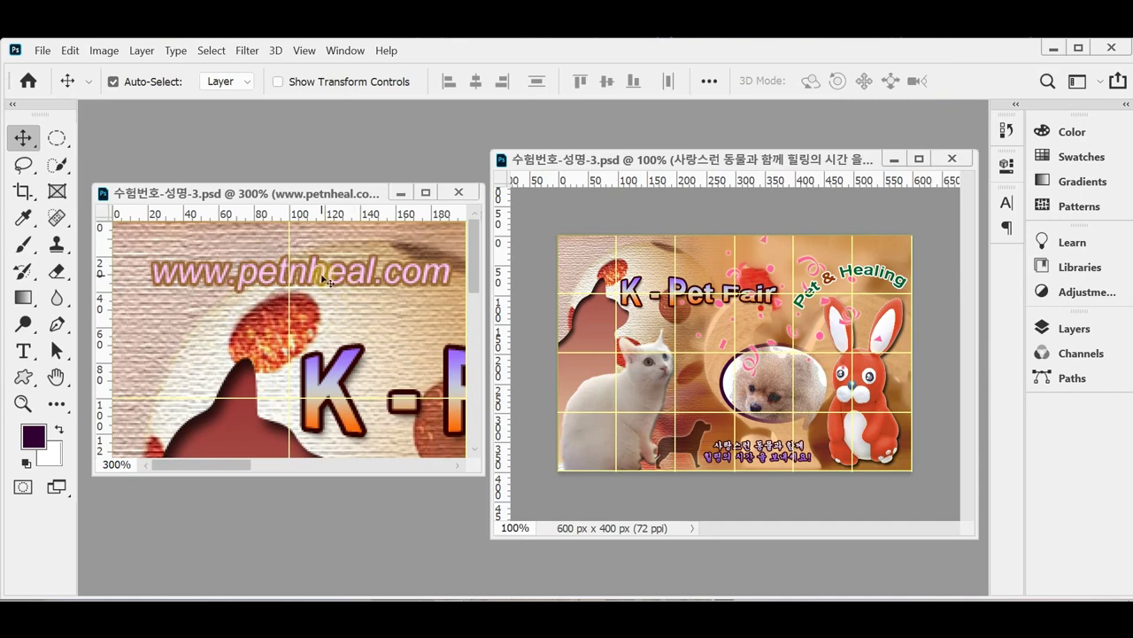
pyautogui.moveTo(325, 279); pyautogui.dragTo(644, 249)
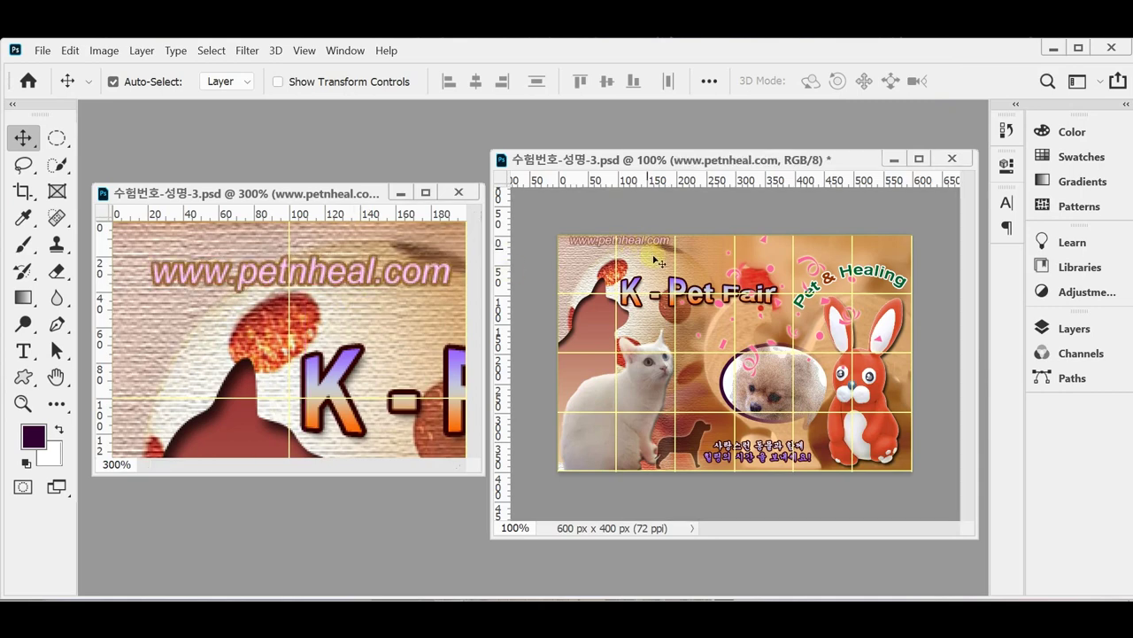
pyautogui.click(317, 279)
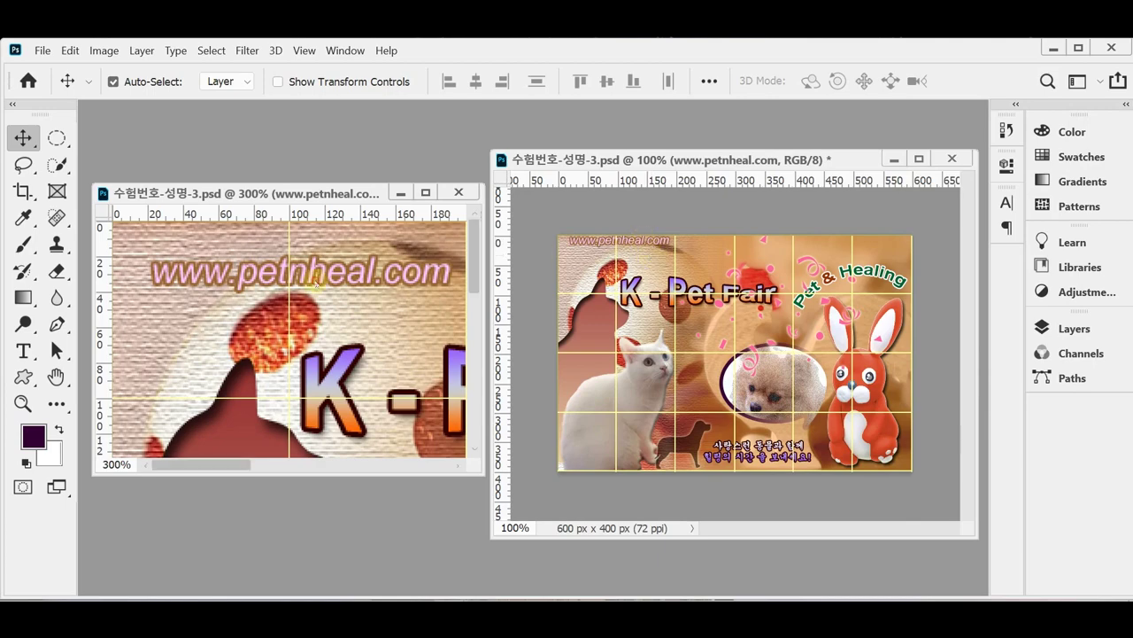
pyautogui.hotkey('ctrl', 'space')
pyautogui.hotkey('ctrl', '1')
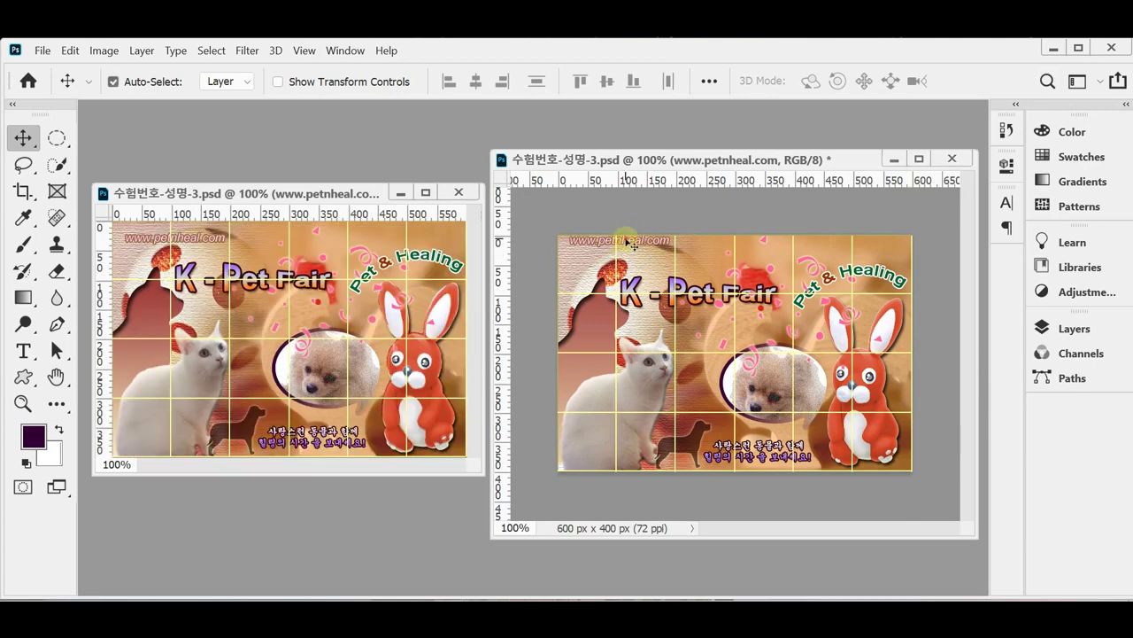
pyautogui.moveTo(623, 242); pyautogui.dragTo(624, 250)
# - Save the finished banner document and hide its grid overlay
pyautogui.hotkey('ctrl', '+')
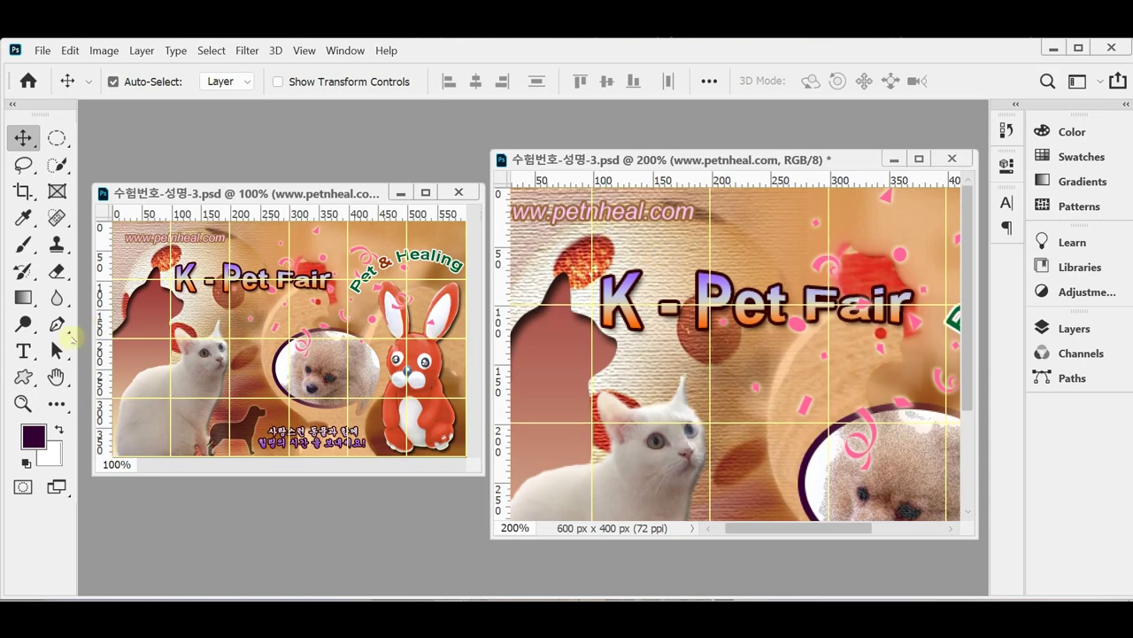
pyautogui.click(23, 351)
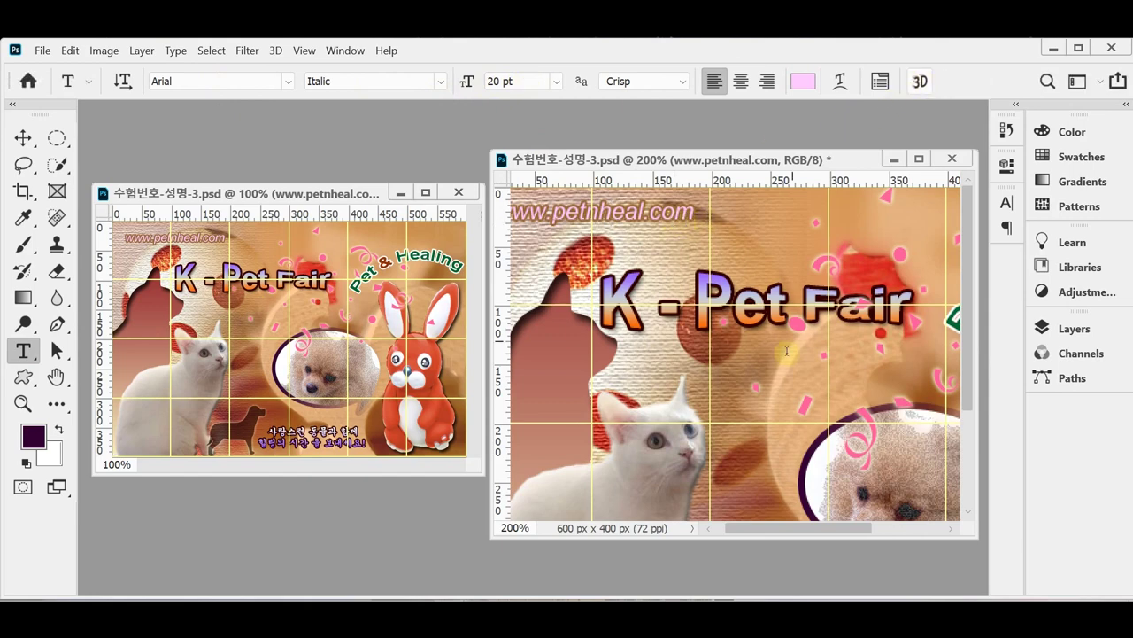
pyautogui.press('Escape')
pyautogui.hotkey('ctrl', '1')
pyautogui.hotkey('ctrl', '-')
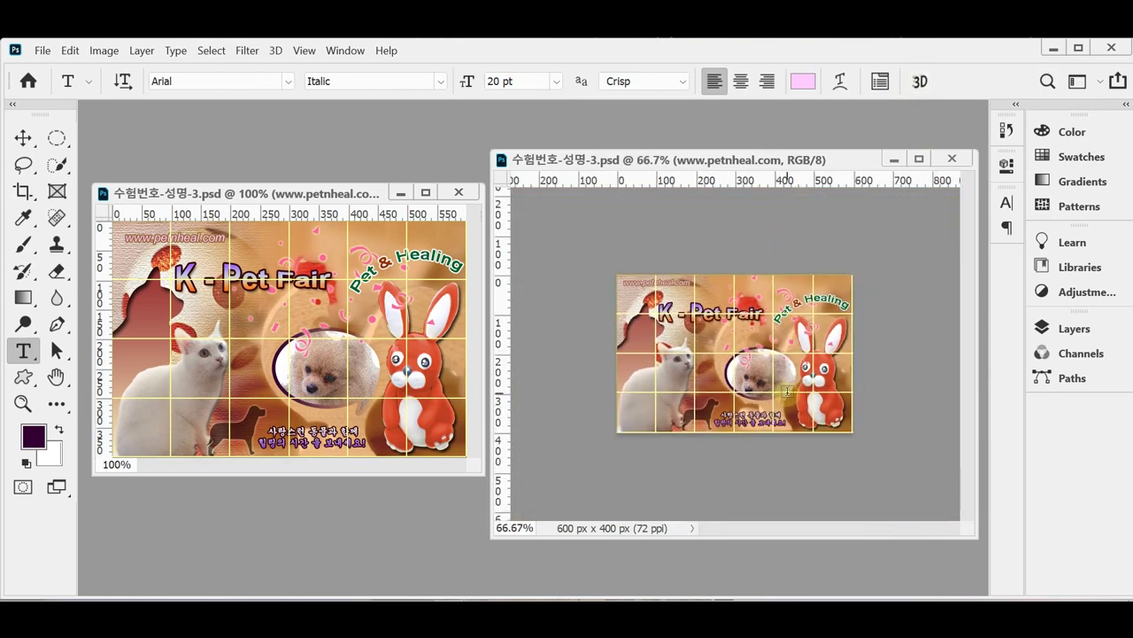
pyautogui.hotkey('ctrl', "'")
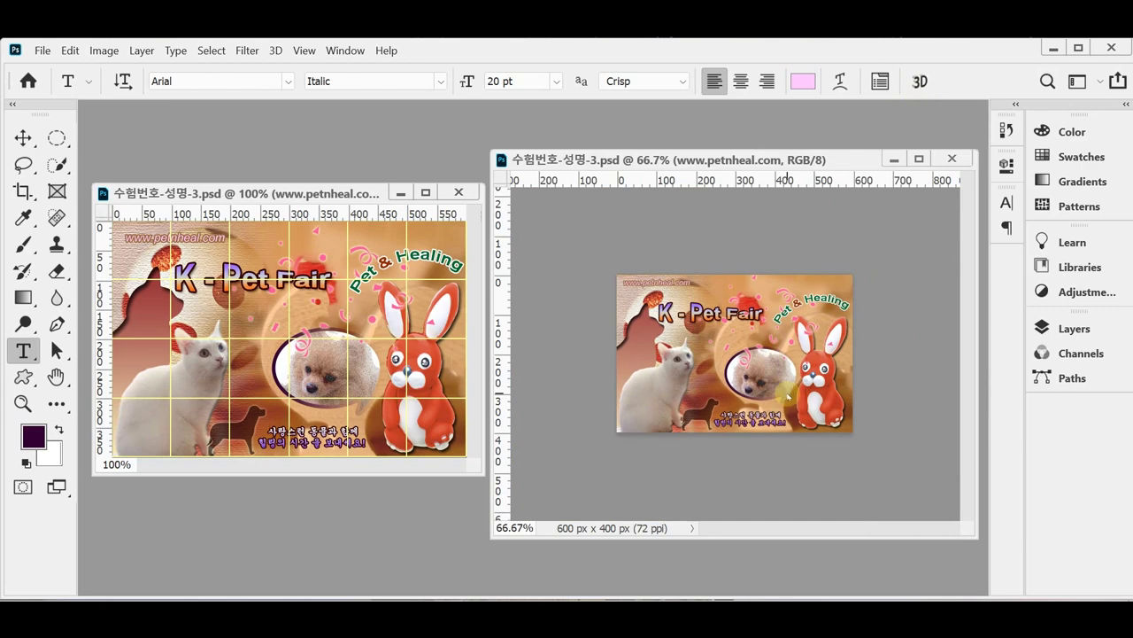
# - Save a JPEG copy of the banner as 수험번호-성명-3.jpg in the GTQ folder under Documents, with quality 8
pyautogui.hotkey('ctrl', 'shift', 's')
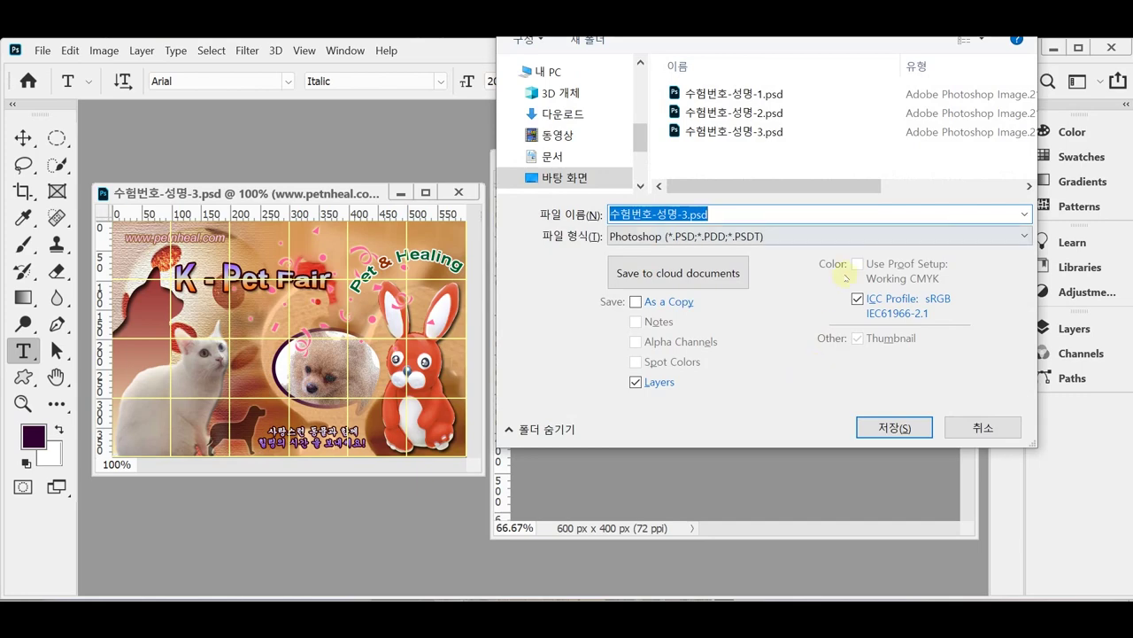
pyautogui.moveTo(780, 41); pyautogui.dragTo(703, 119)
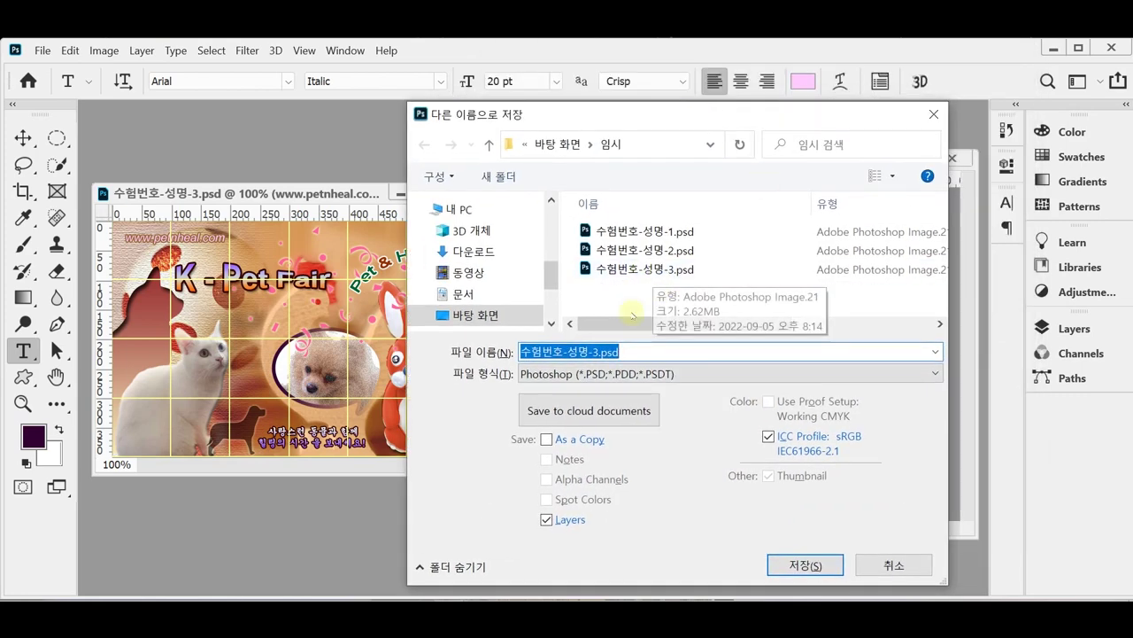
pyautogui.click(448, 210)
pyautogui.click(463, 293)
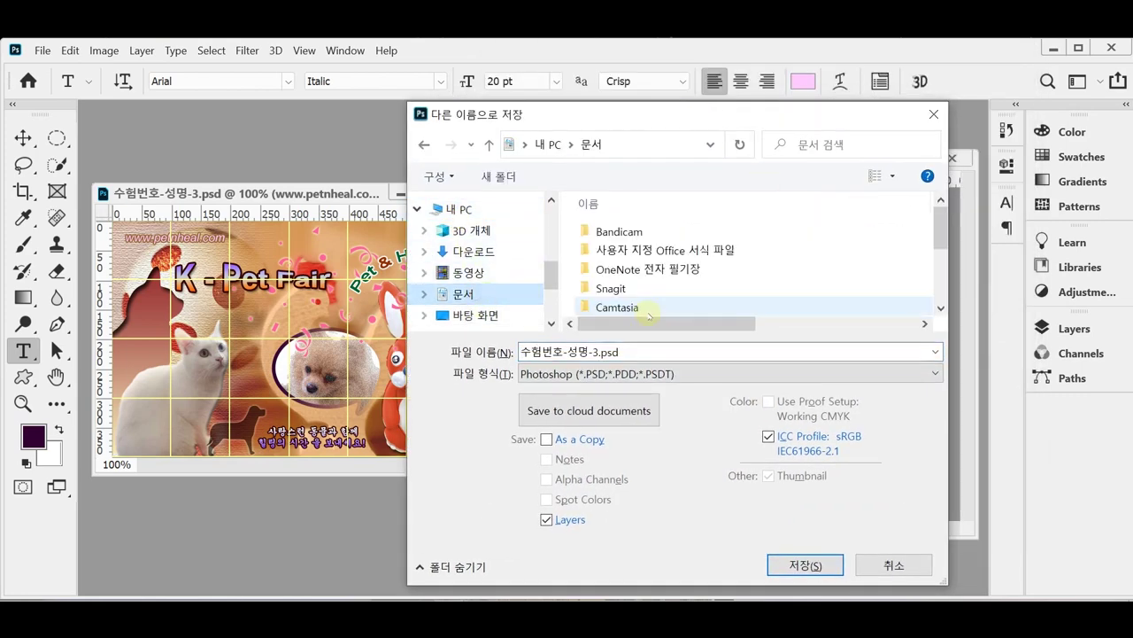
pyautogui.scroll(-3, 651, 312)
pyautogui.doubleClick(651, 310)
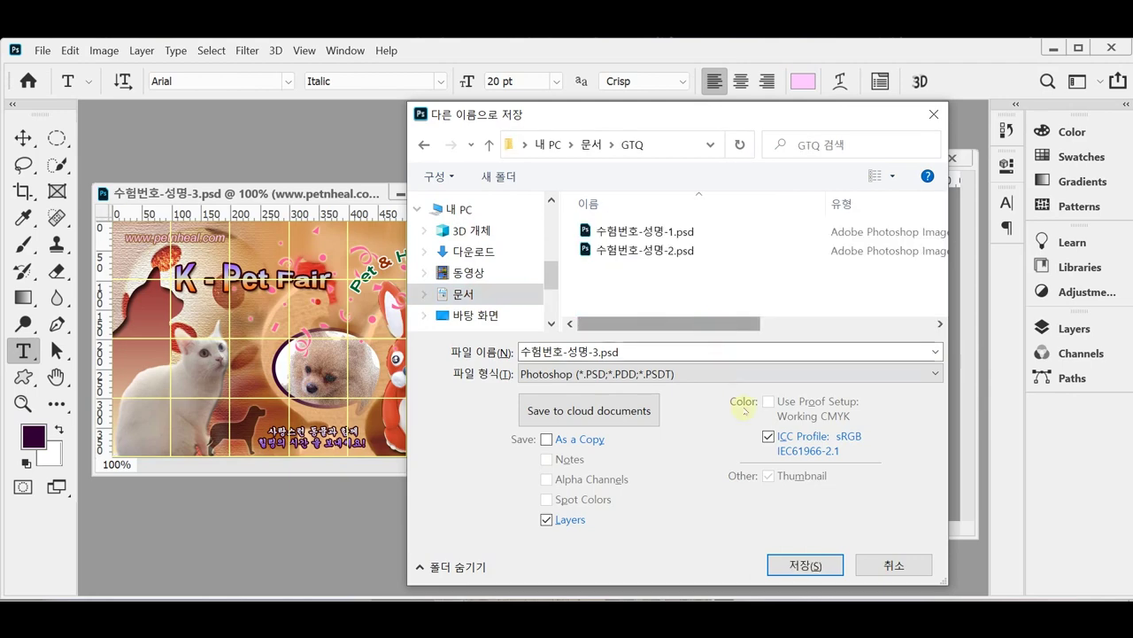
pyautogui.click(706, 374)
pyautogui.click(601, 179)
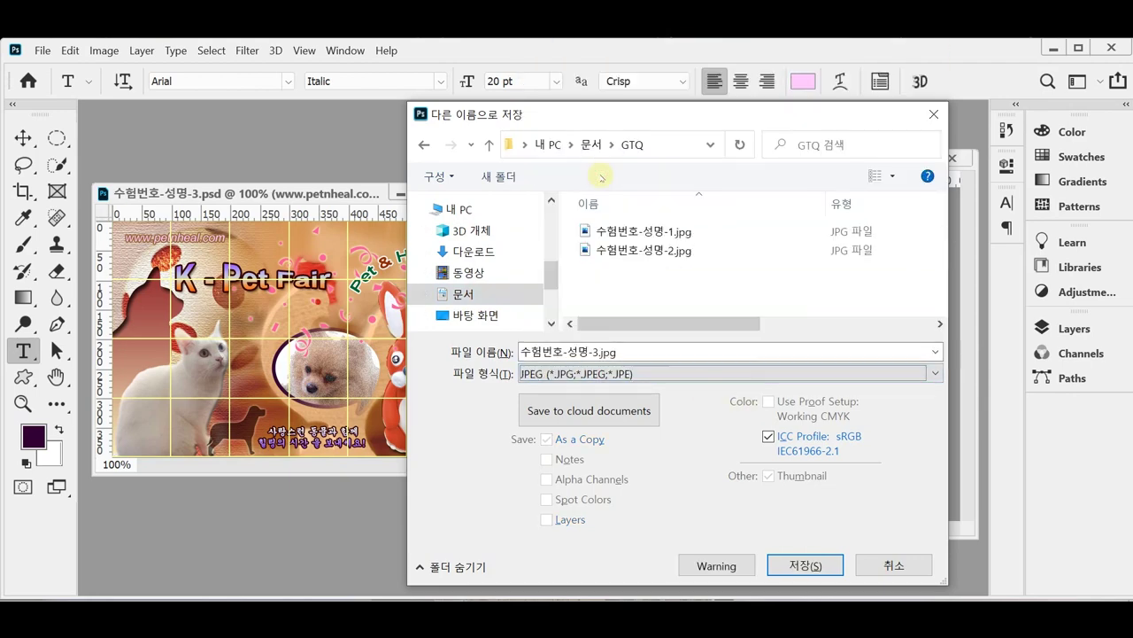
pyautogui.click(803, 565)
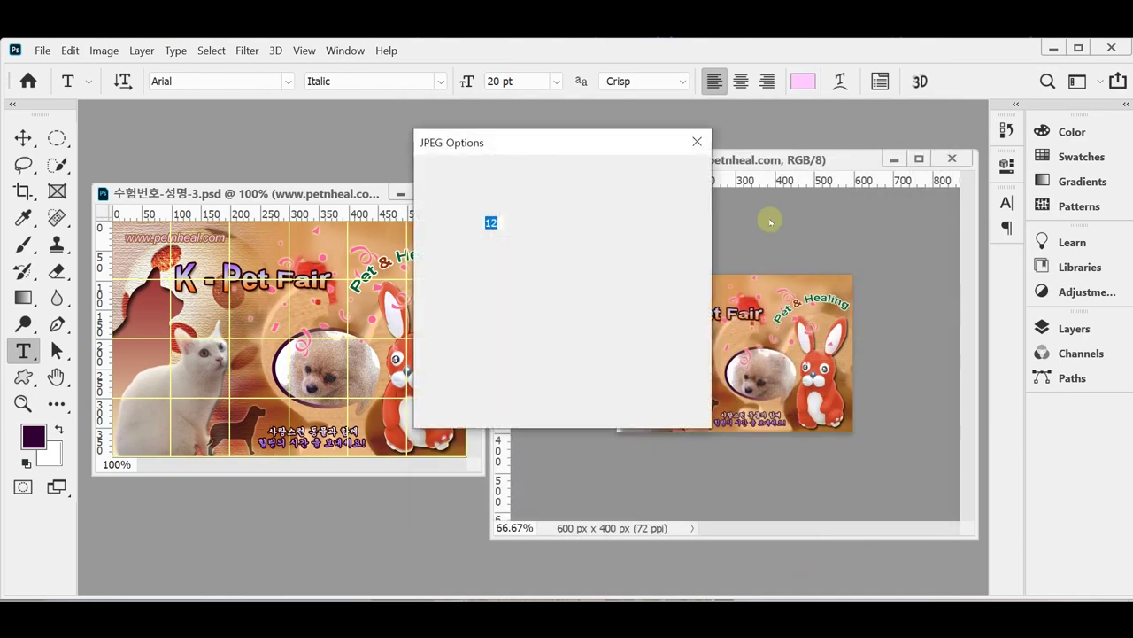
pyautogui.write('8')
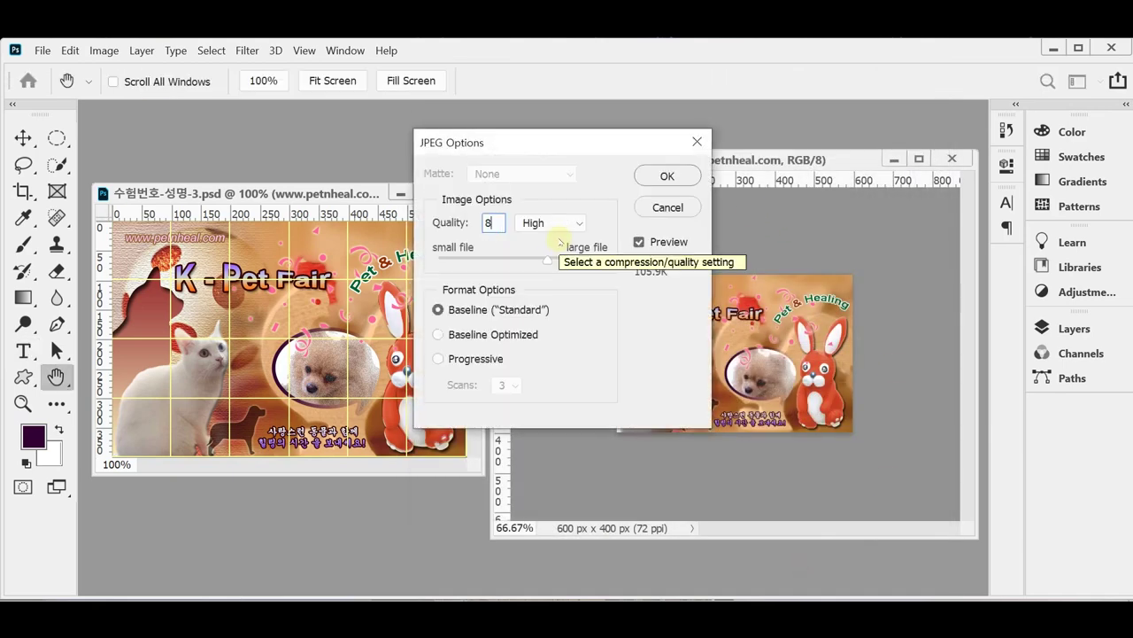
pyautogui.press('Return')
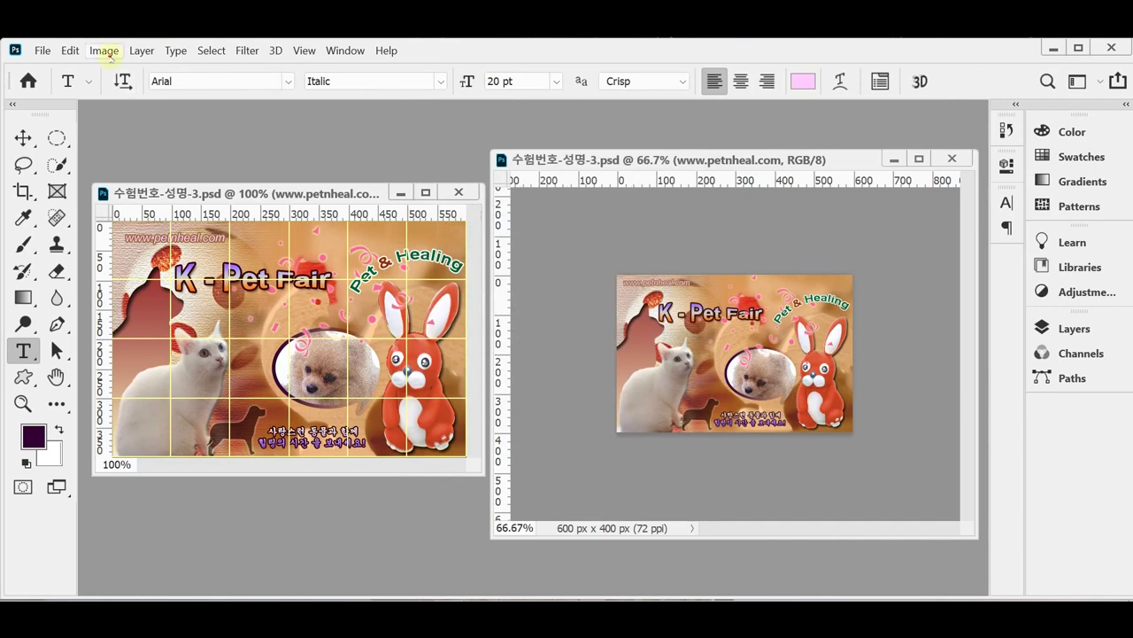
# - Reduce the banner's image size to 60 × 40 px
pyautogui.click(105, 51)
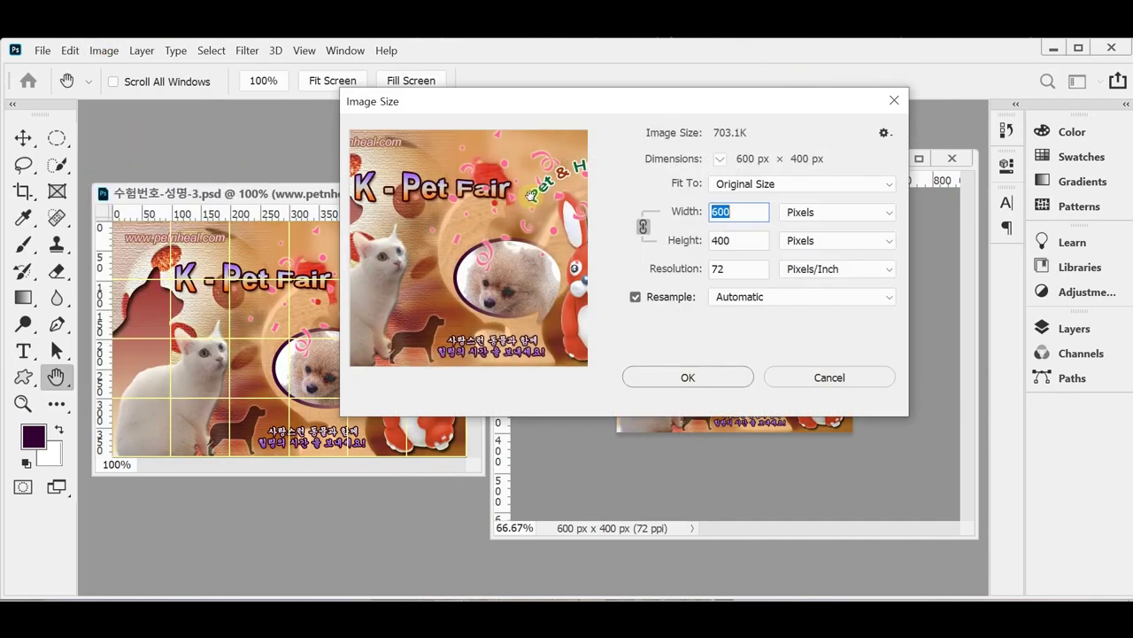
pyautogui.write('60')
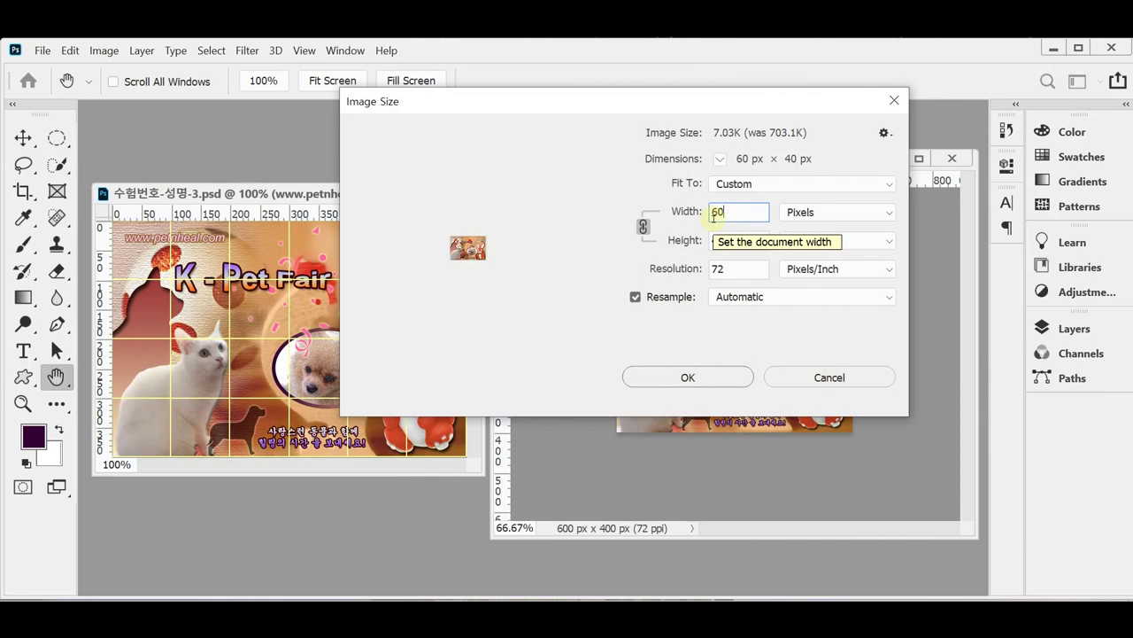
pyautogui.press('Return')
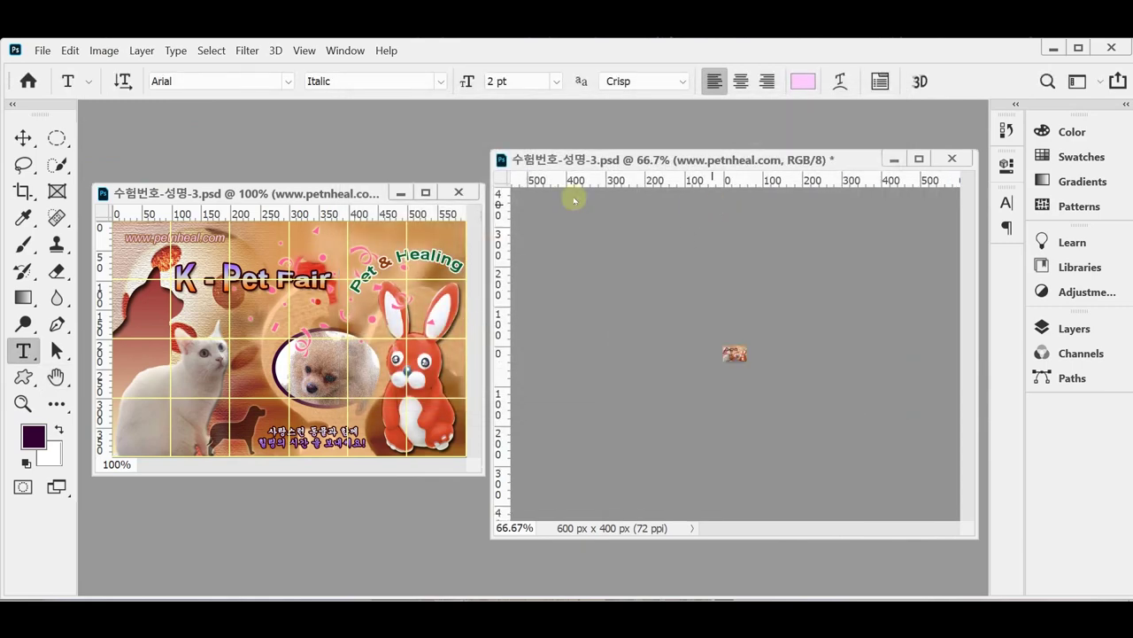
# - Save the reduced banner as 수험번호-성명-3.psd in the GTQ folder under Documents
pyautogui.hotkey('ctrl', 'shift', 's')
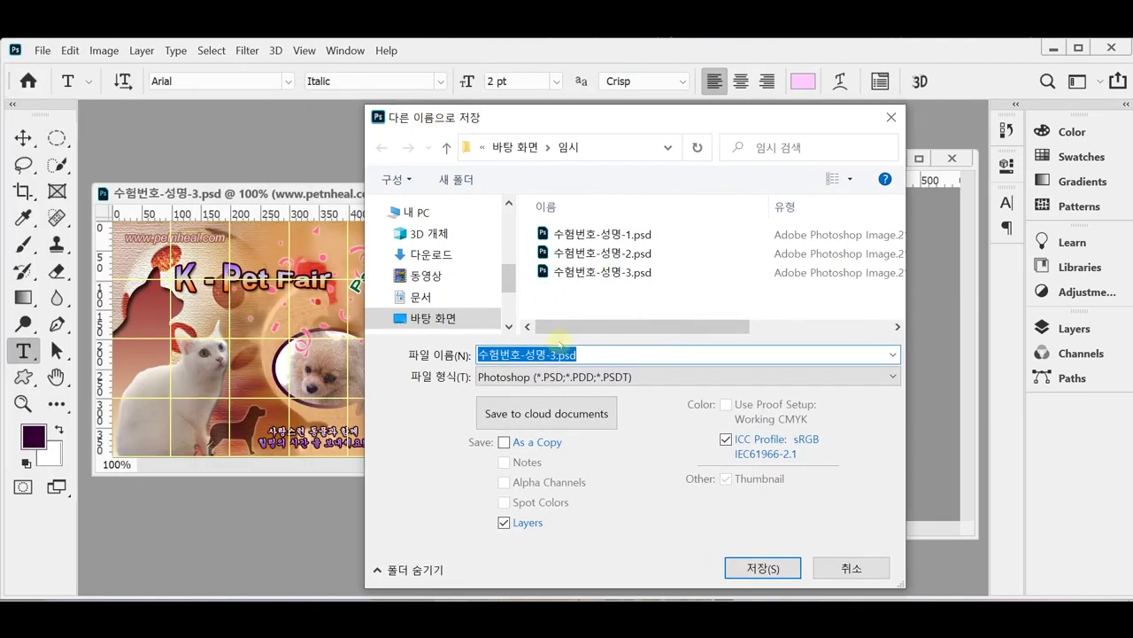
pyautogui.click(441, 217)
pyautogui.click(422, 297)
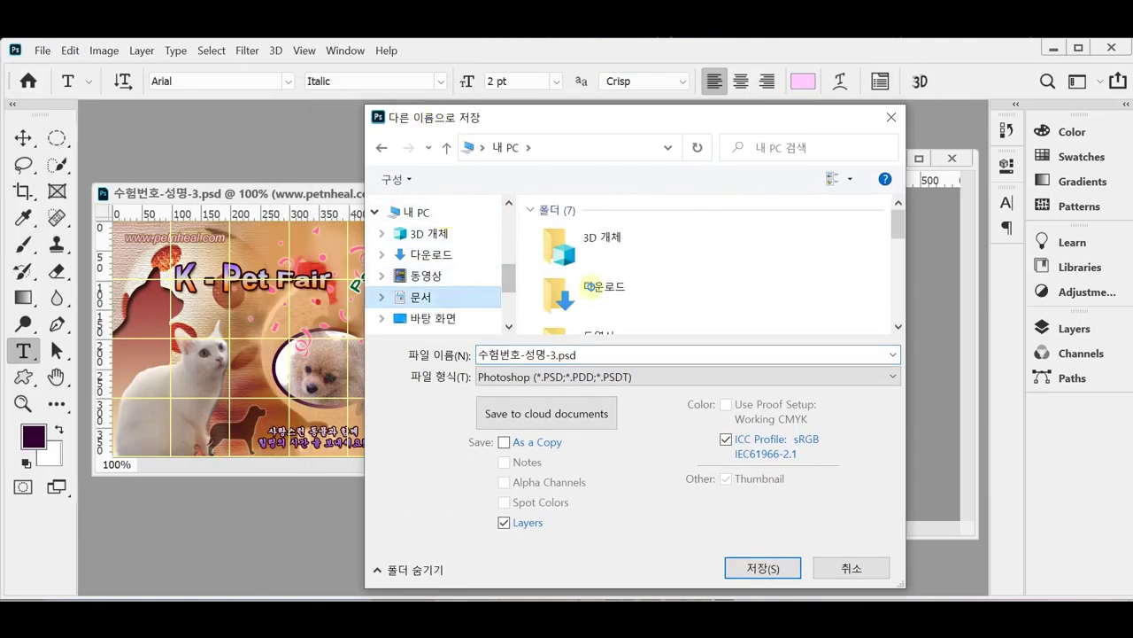
pyautogui.click(607, 310)
pyautogui.doubleClick(608, 310)
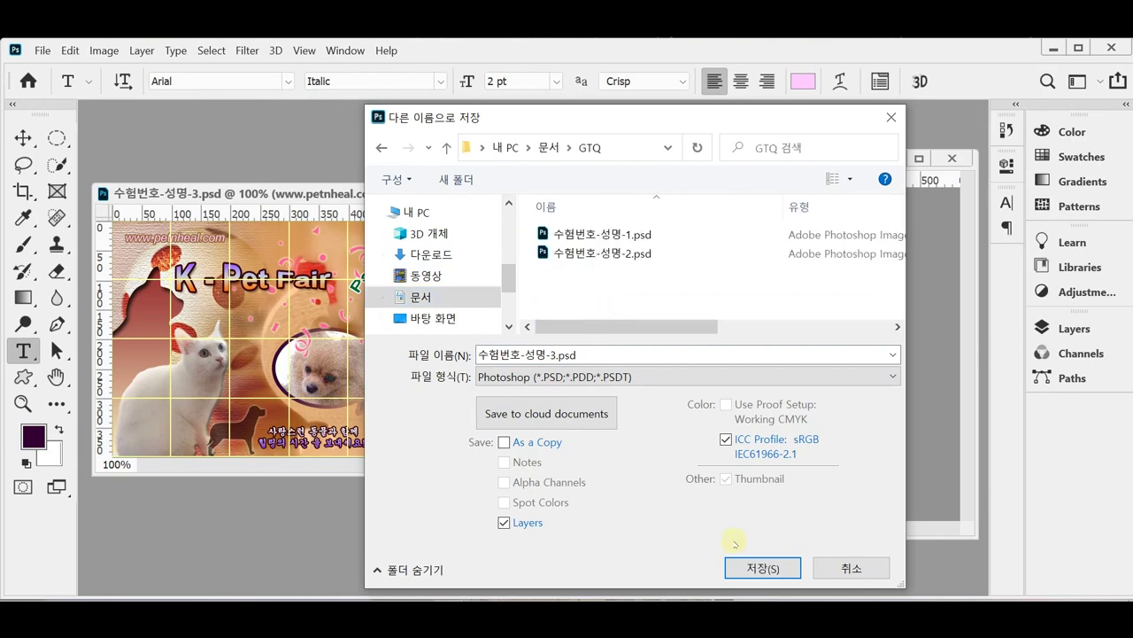
pyautogui.click(754, 568)
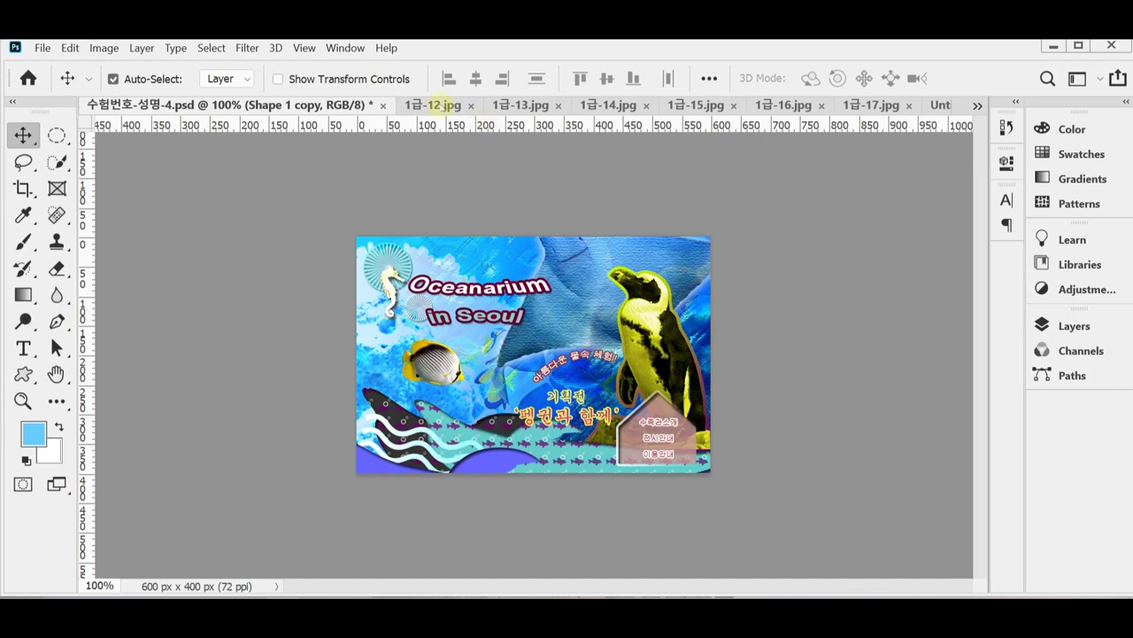
# - Create a new 600 × 400 px document at 72 pixels/inch in RGB Color with a white background
pyautogui.click(438, 105)
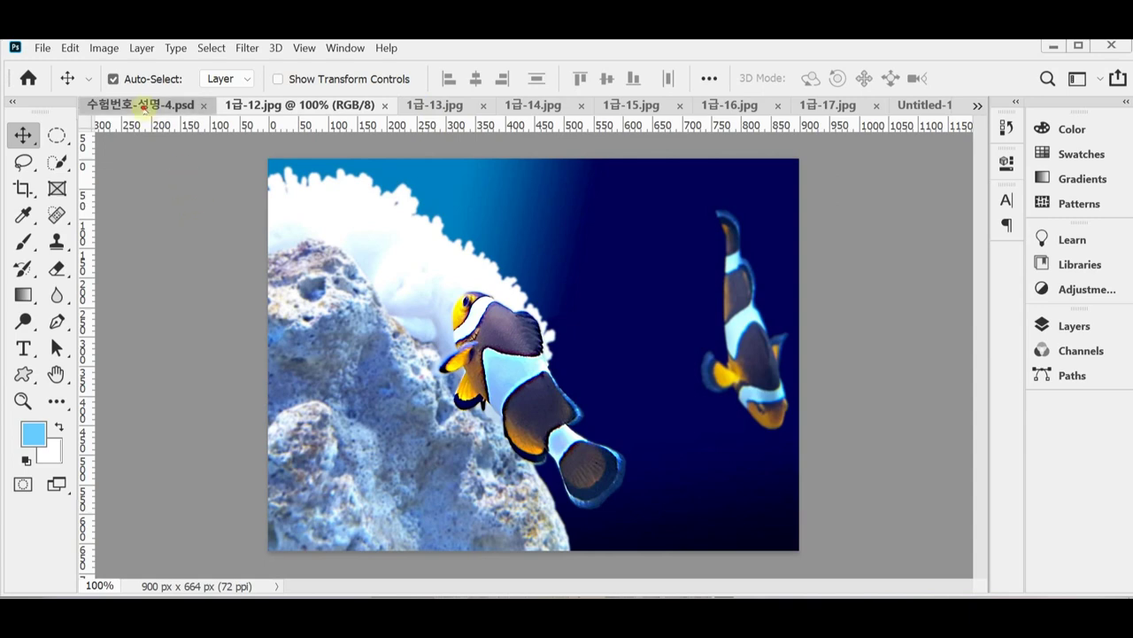
pyautogui.click(141, 104)
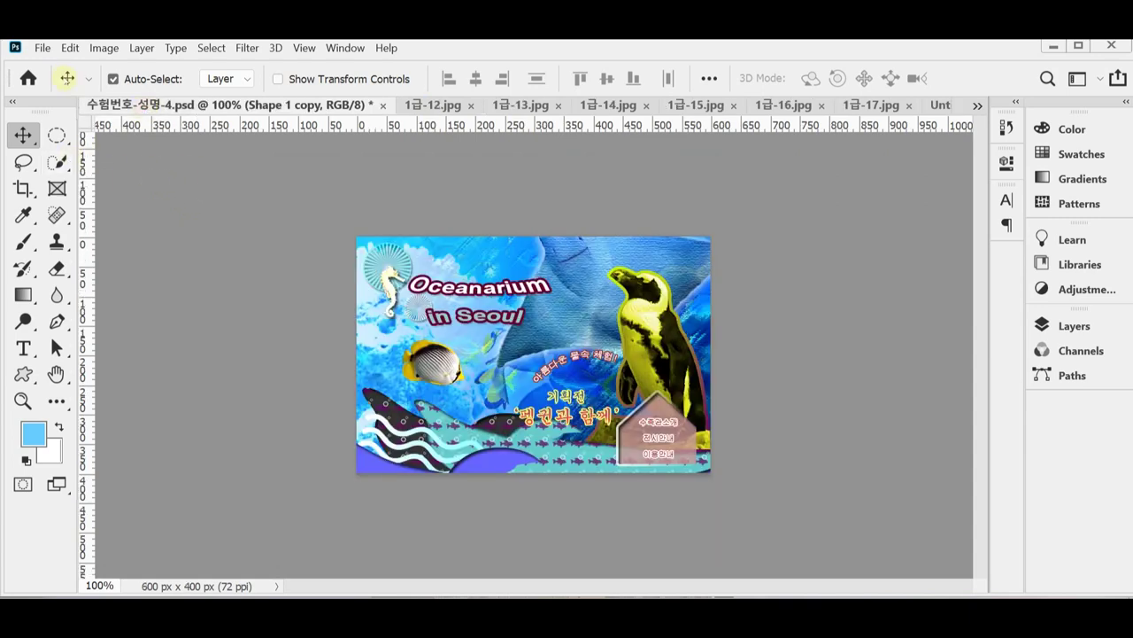
pyautogui.click(42, 47)
pyautogui.click(59, 66)
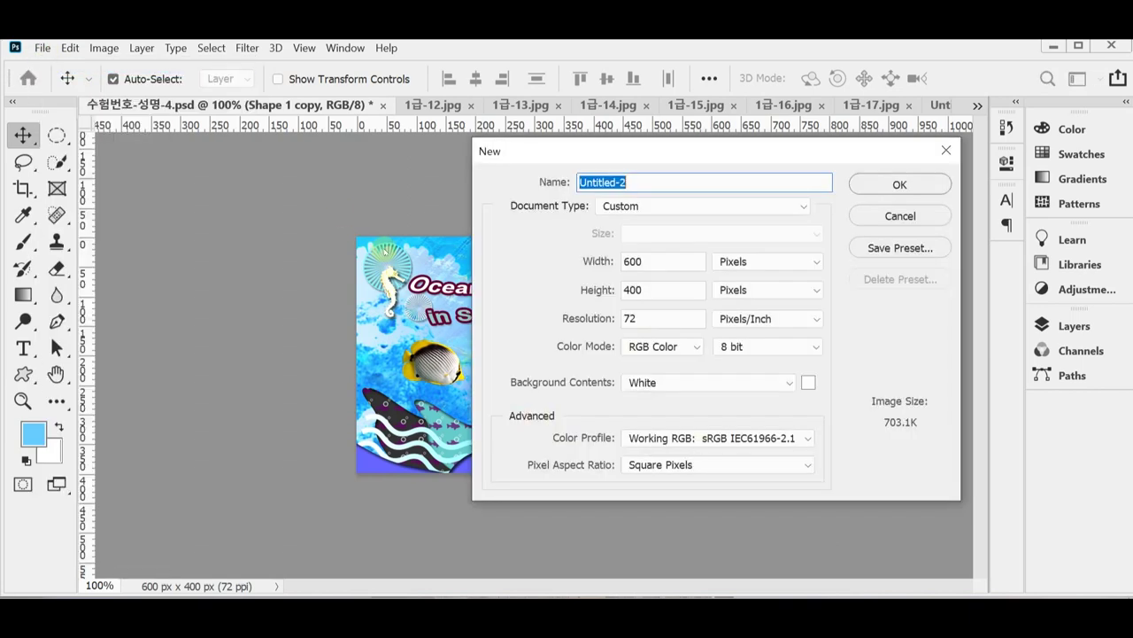
pyautogui.doubleClick(659, 262)
pyautogui.doubleClick(638, 289)
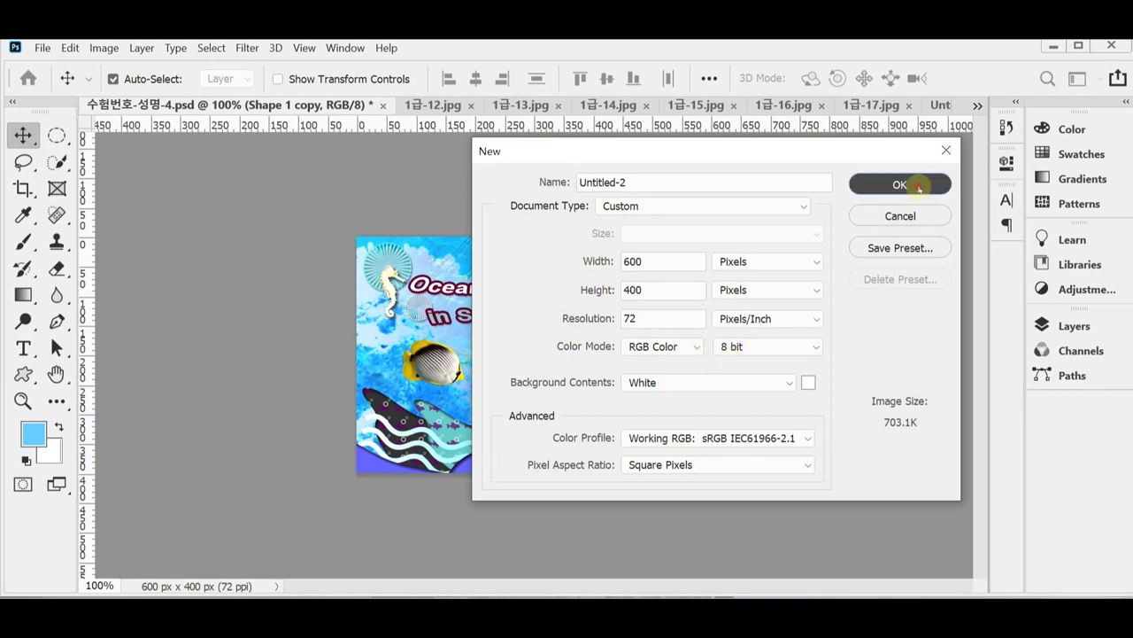
pyautogui.click(890, 185)
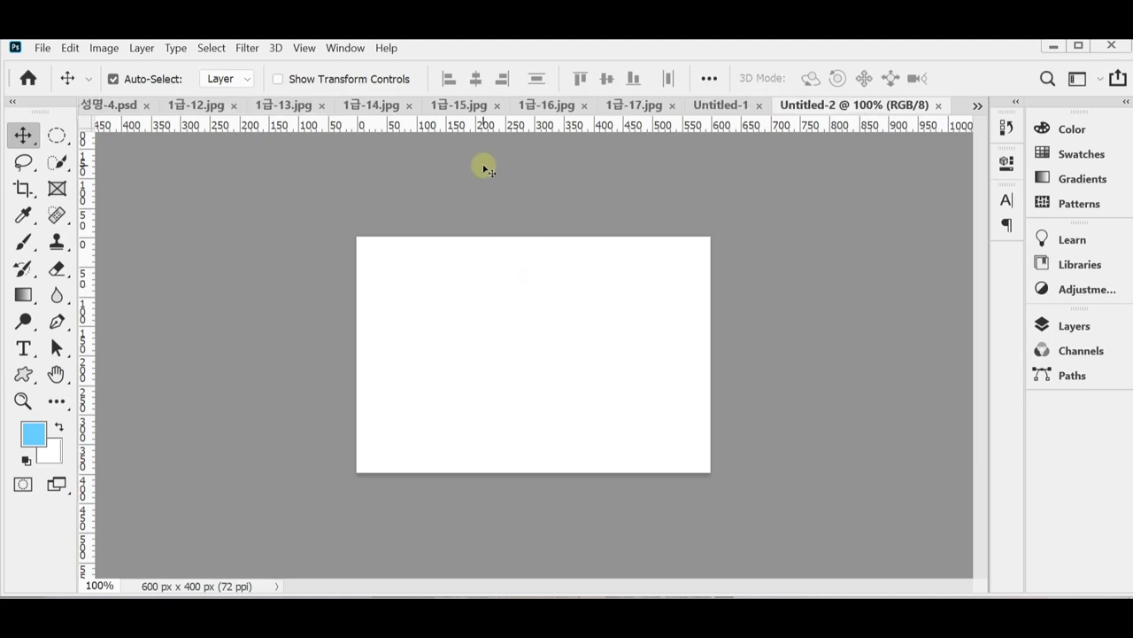
# - Float the Oceanarium reference and the blank document as enlarged side-by-side windows, and show the grid on the blank one
pyautogui.moveTo(835, 106); pyautogui.dragTo(784, 190)
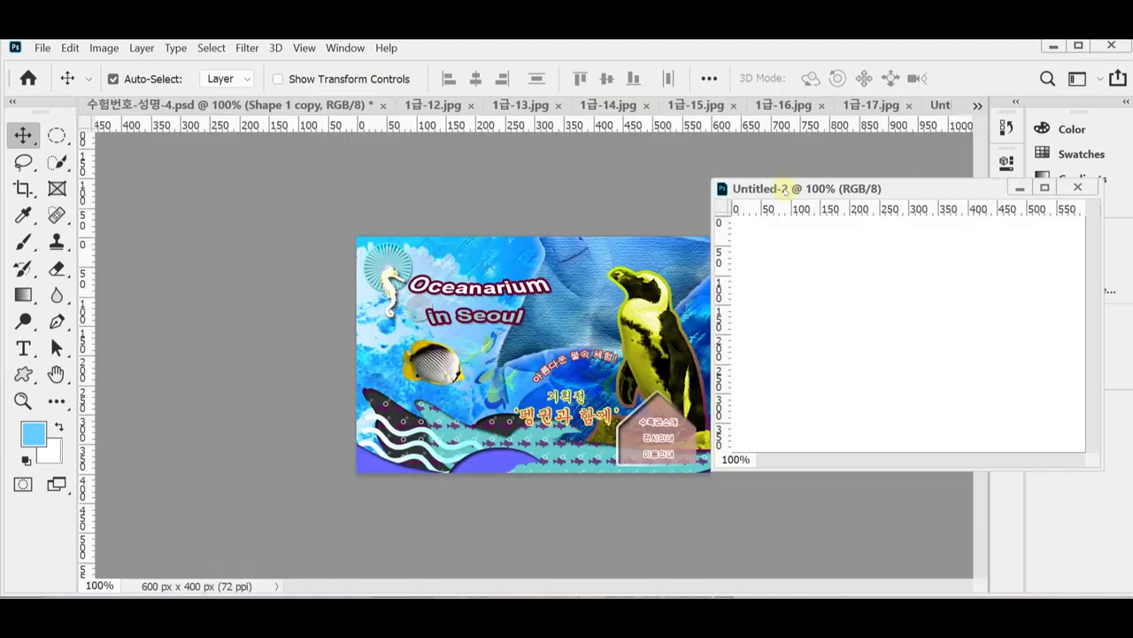
pyautogui.hotkey('ctrl', "'")
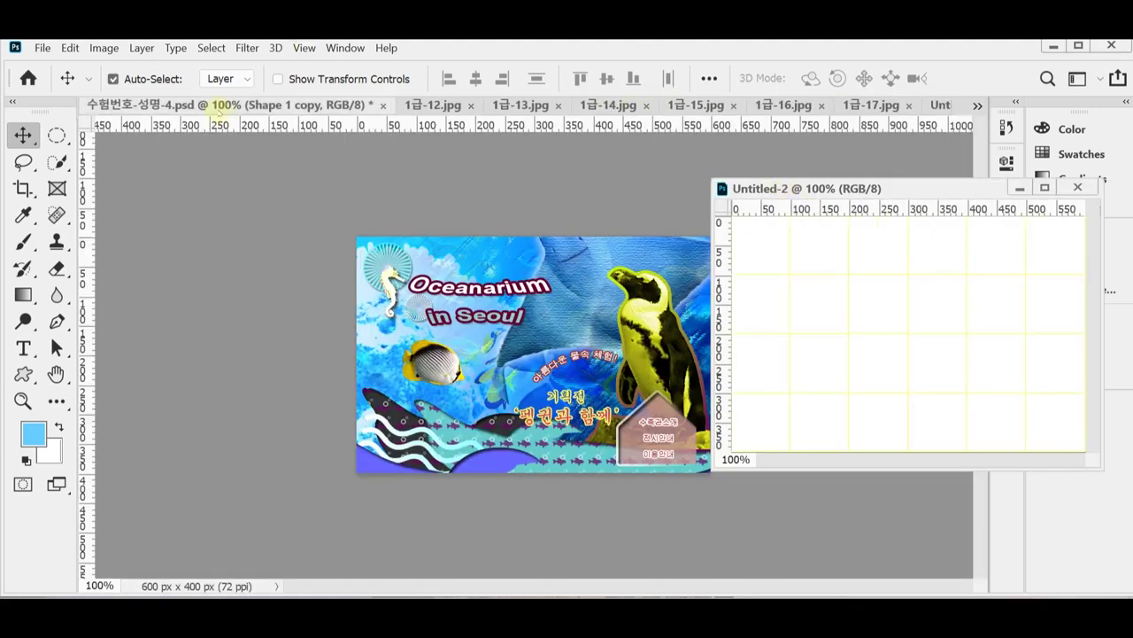
pyautogui.moveTo(217, 108); pyautogui.dragTo(358, 166)
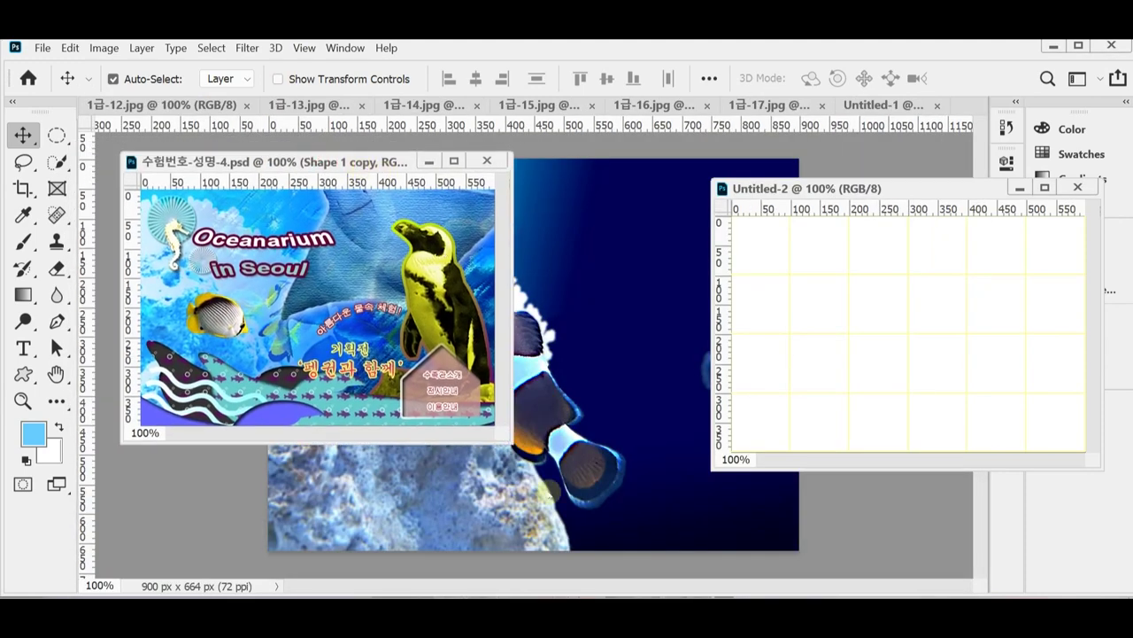
pyautogui.moveTo(511, 443); pyautogui.dragTo(567, 488)
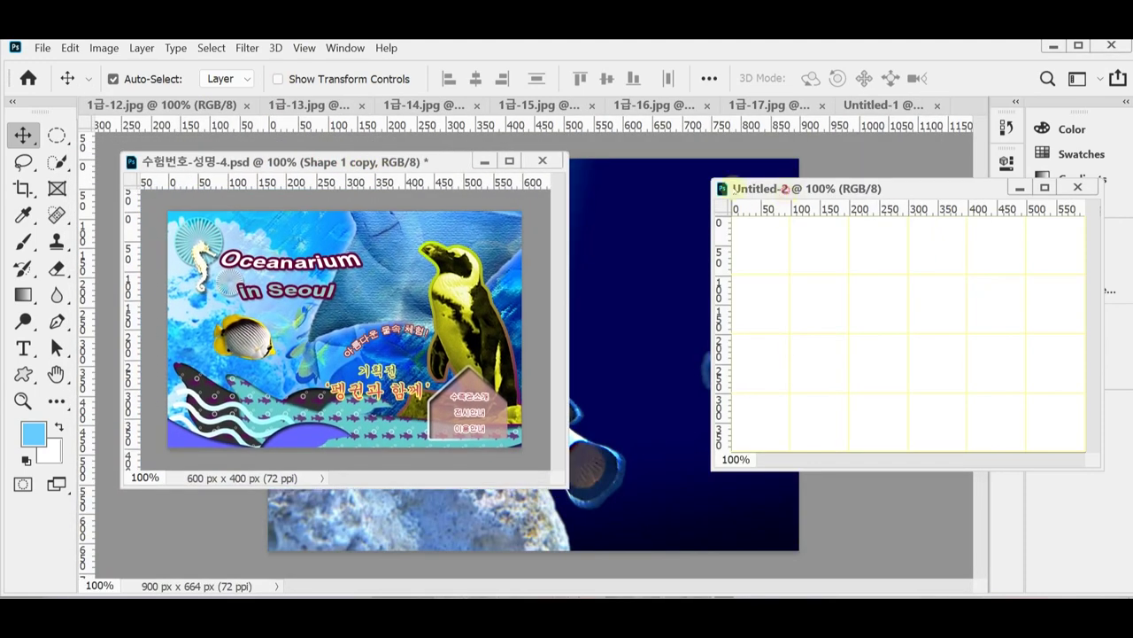
pyautogui.moveTo(735, 189); pyautogui.dragTo(650, 169)
pyautogui.click(958, 450)
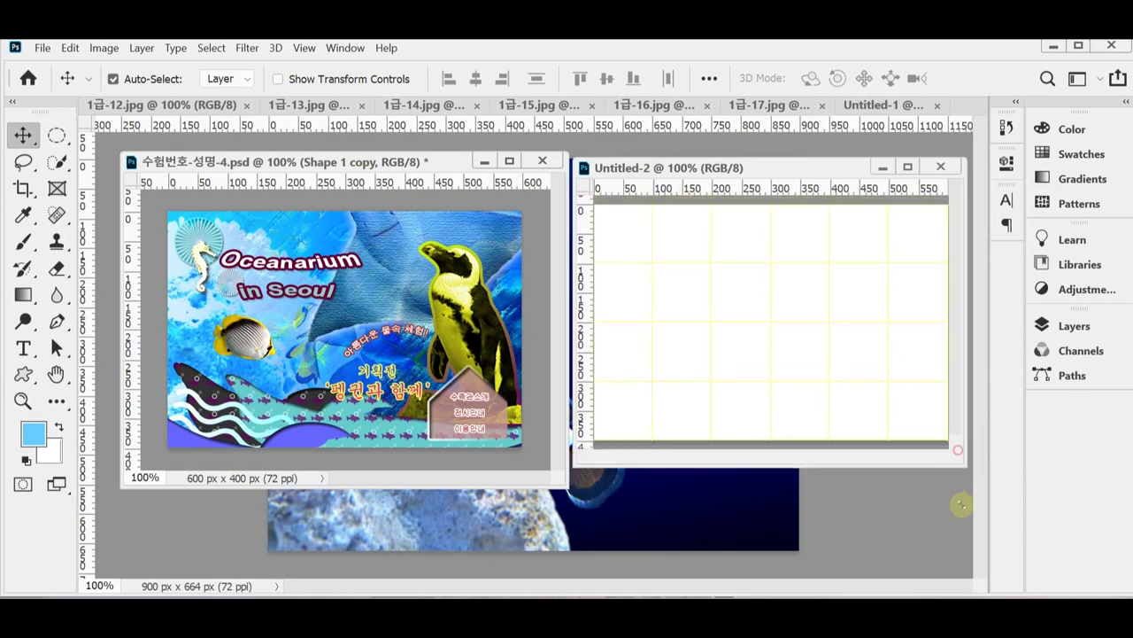
pyautogui.moveTo(961, 505); pyautogui.dragTo(967, 521)
pyautogui.moveTo(709, 167); pyautogui.dragTo(708, 131)
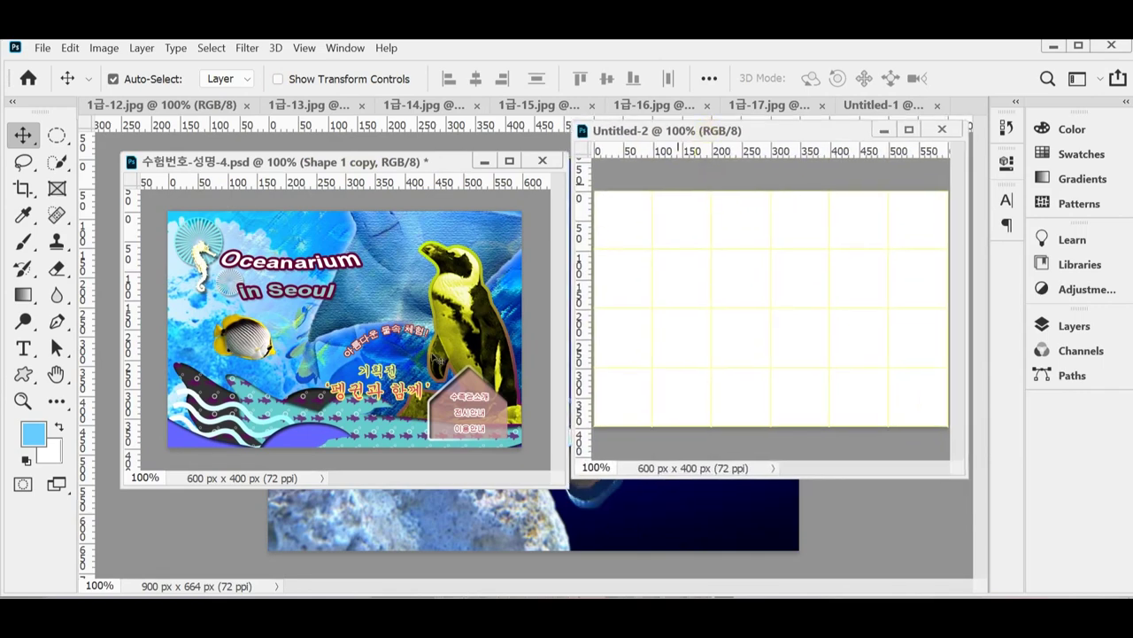
# - Fill the blank document's background with the foreground colour #66ccff
pyautogui.click(32, 433)
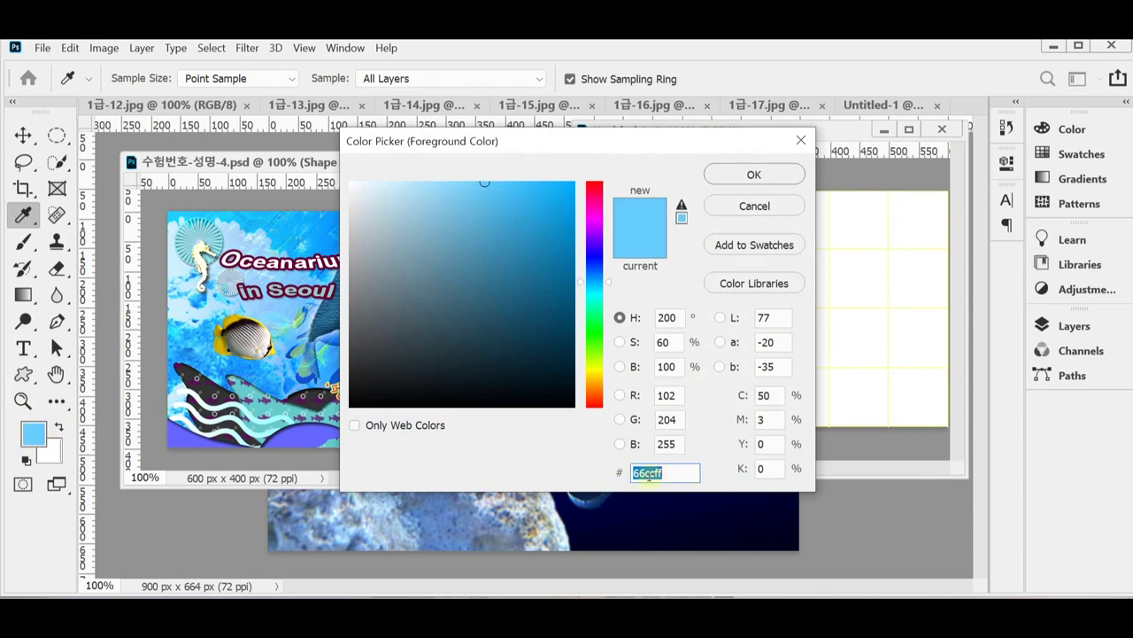
pyautogui.click(647, 475)
pyautogui.click(669, 475)
pyautogui.press('Return')
pyautogui.press('v')
pyautogui.hotkey('alt', 'BackSpace')
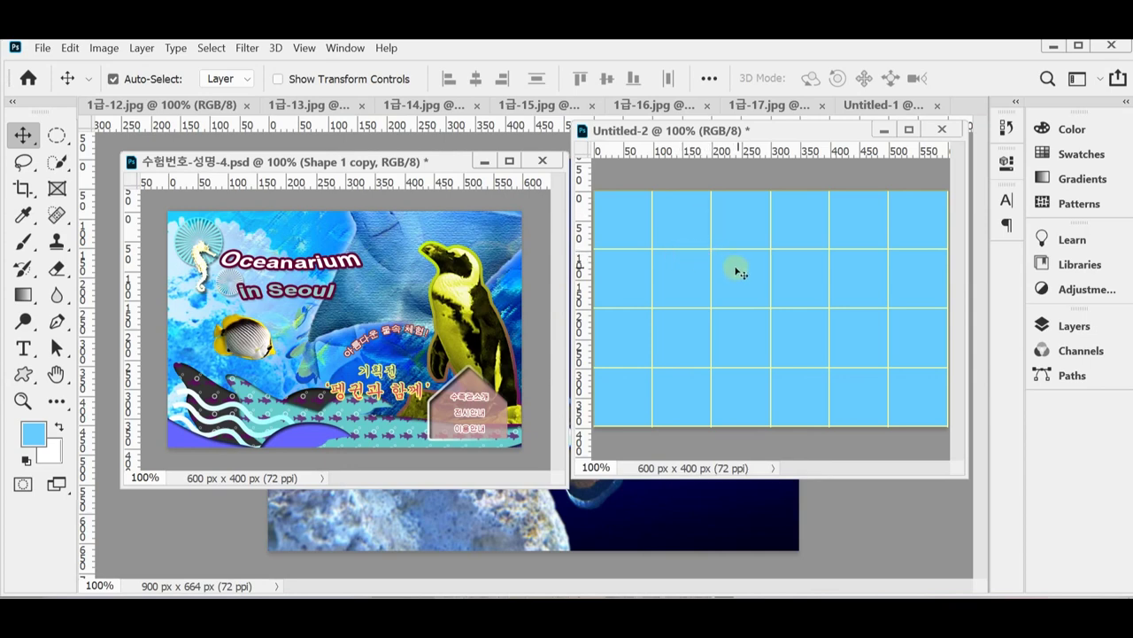
# - Save the blue document as 수험번호-성명-4 in Photoshop format in the 임시 folder on the desktop
pyautogui.press('ctrl')
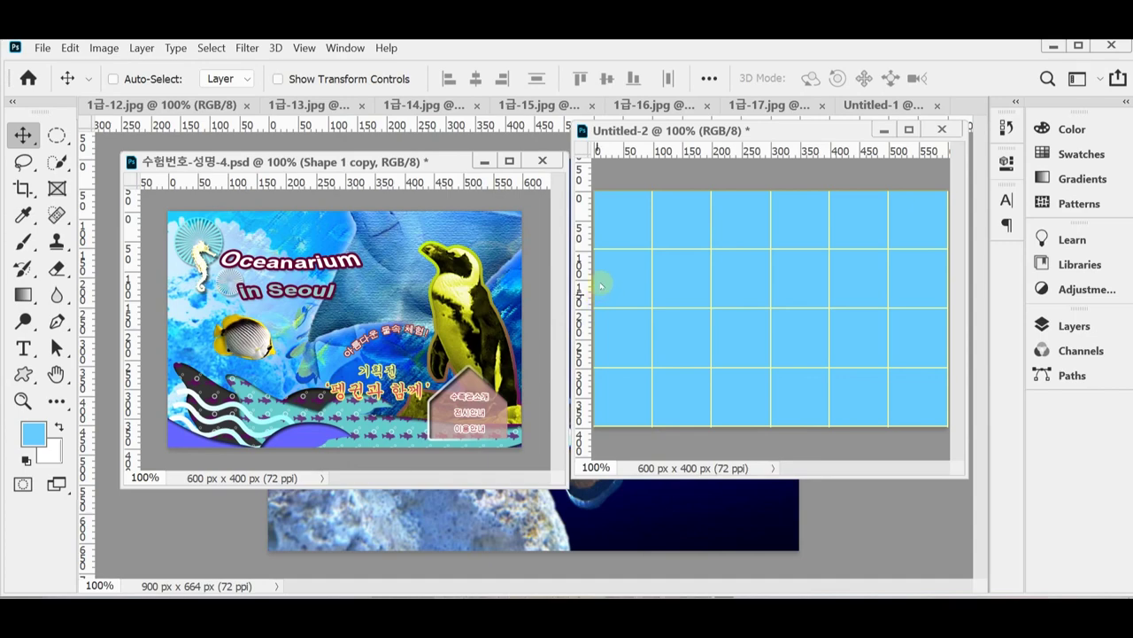
pyautogui.hotkey('ctrl', 's')
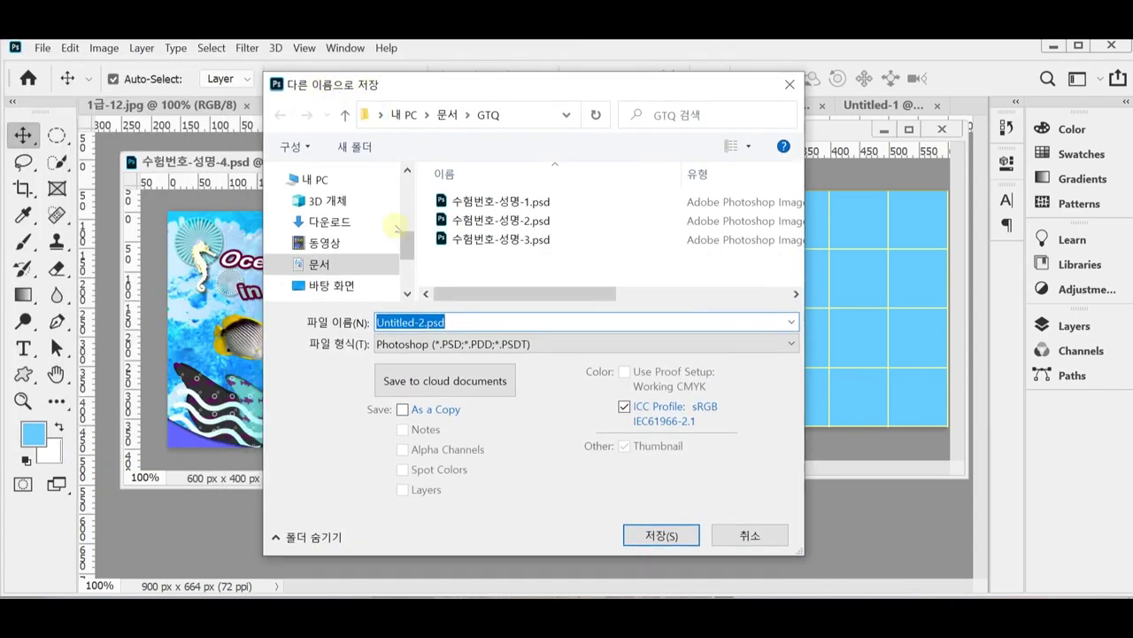
pyautogui.click(341, 283)
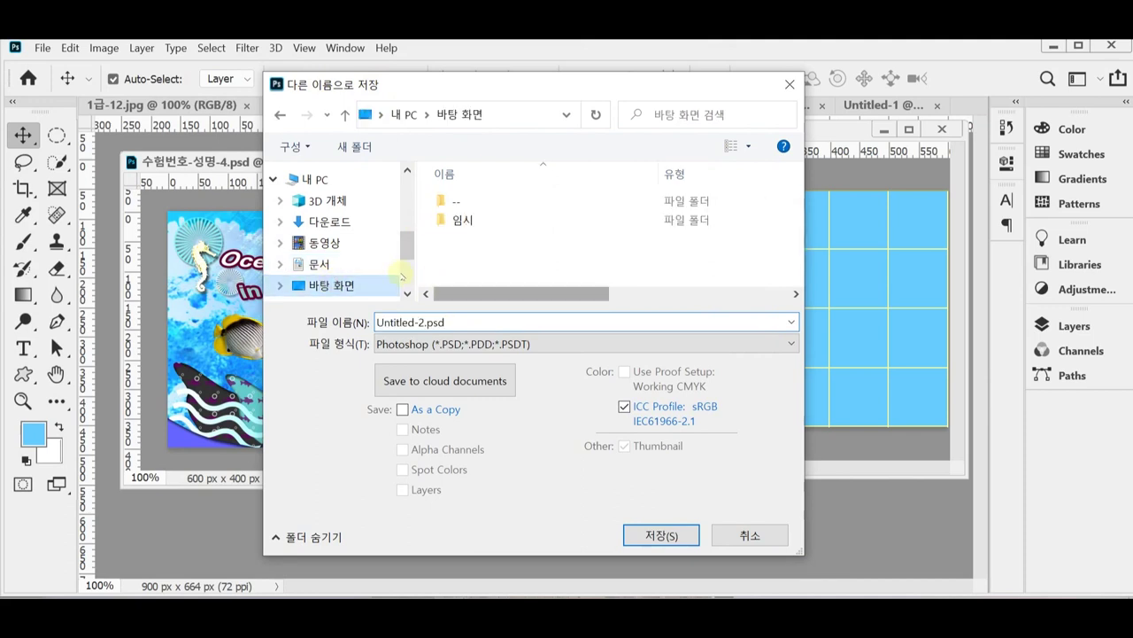
pyautogui.click(443, 220)
pyautogui.doubleClick(437, 219)
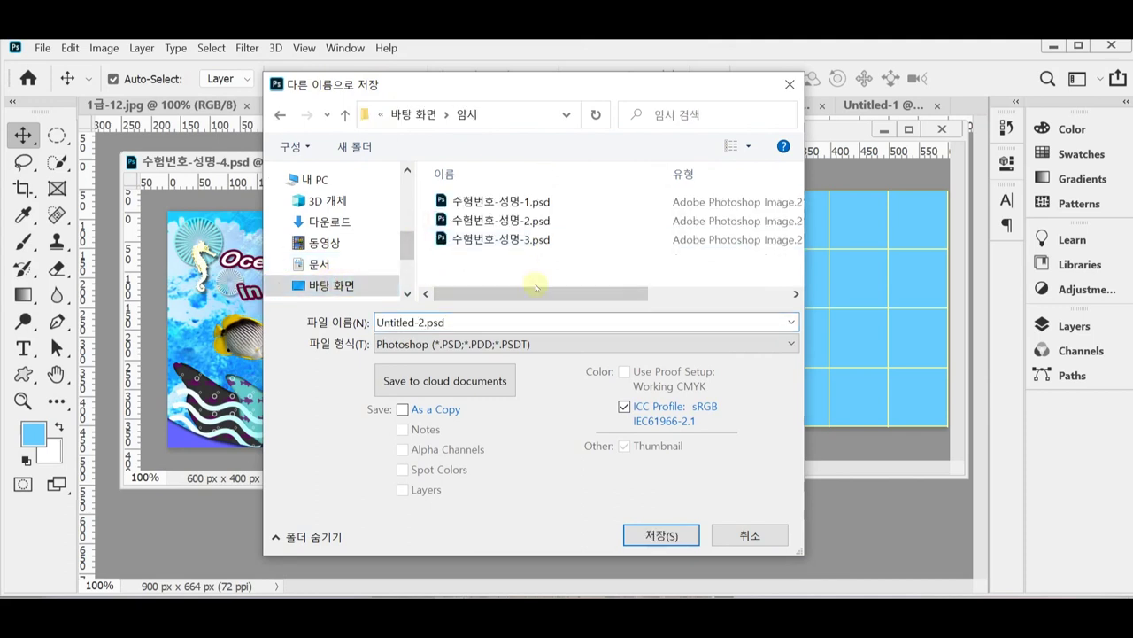
pyautogui.click(520, 239)
pyautogui.click(443, 322)
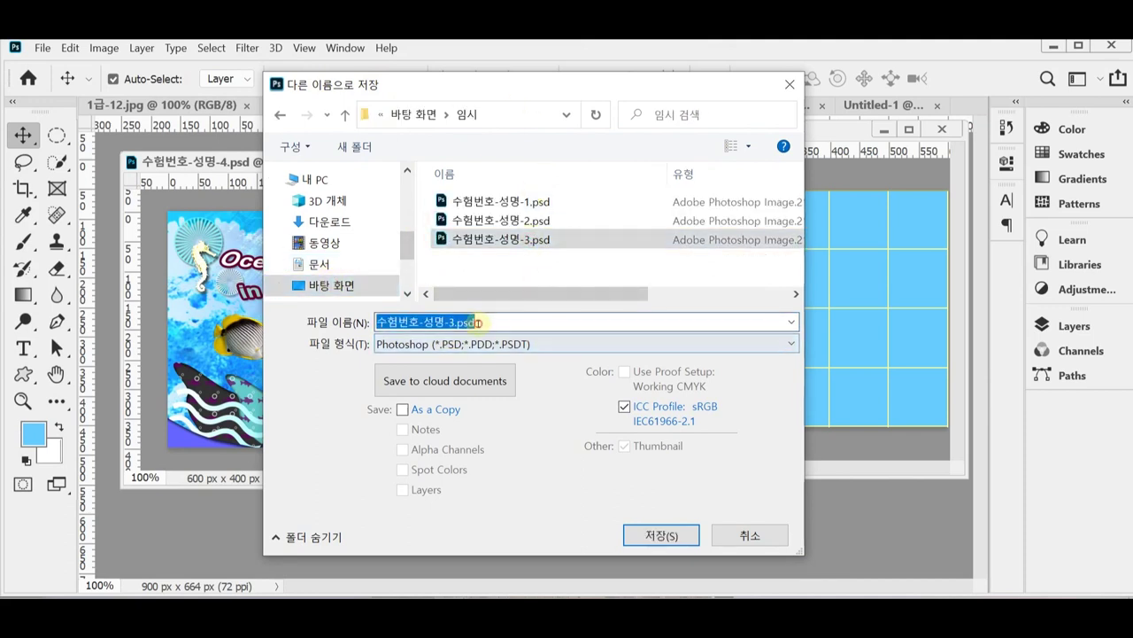
pyautogui.moveTo(448, 324); pyautogui.dragTo(498, 329)
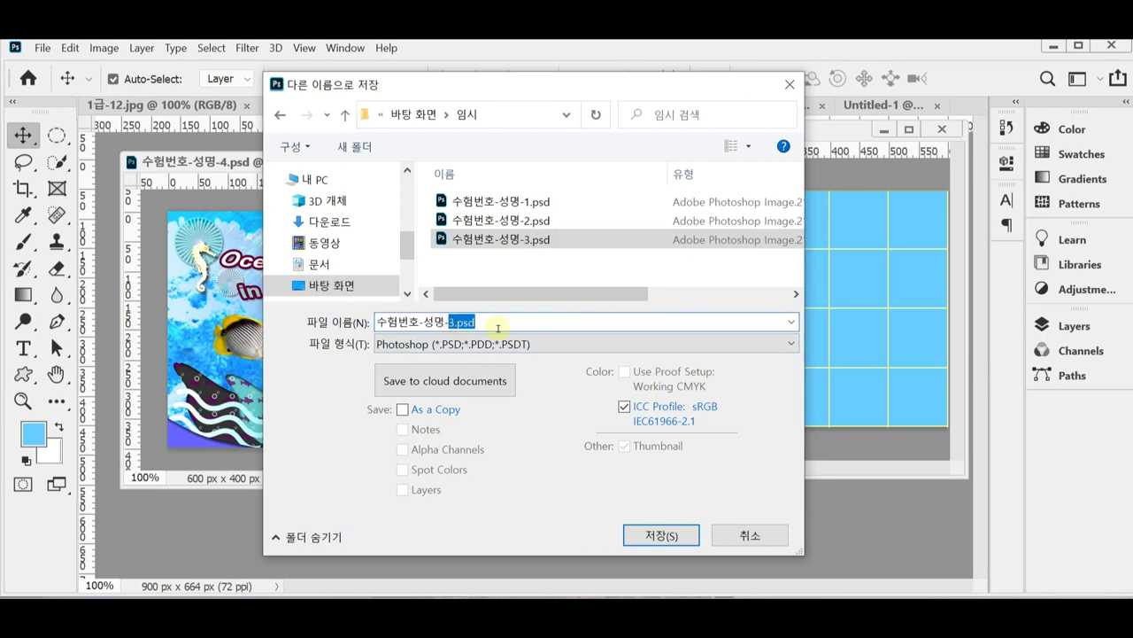
pyautogui.write('4')
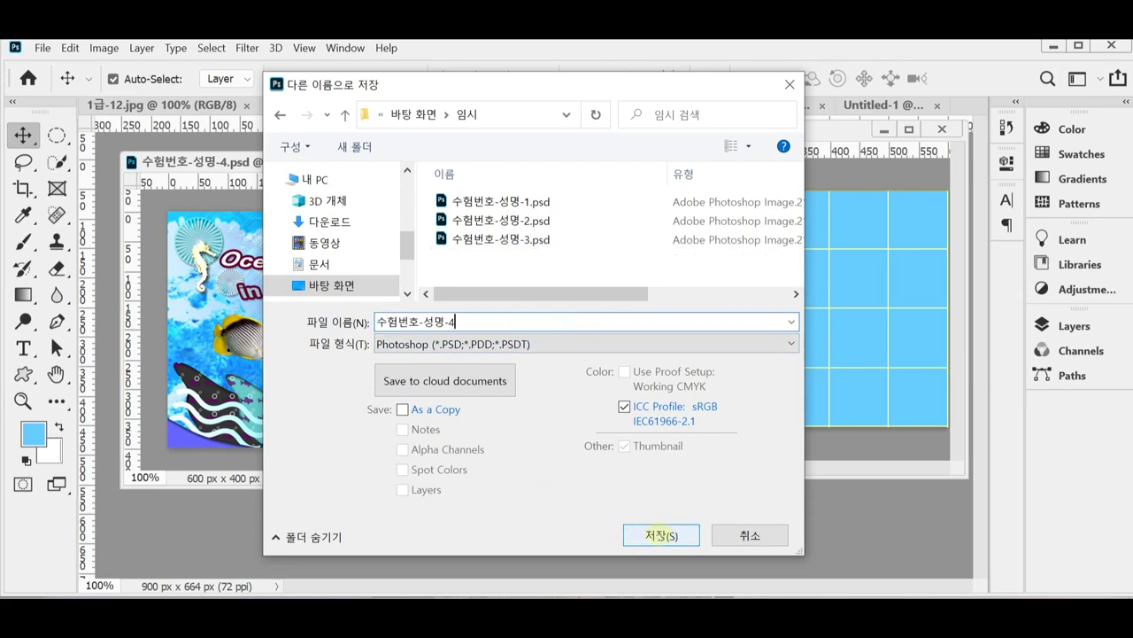
pyautogui.click(661, 535)
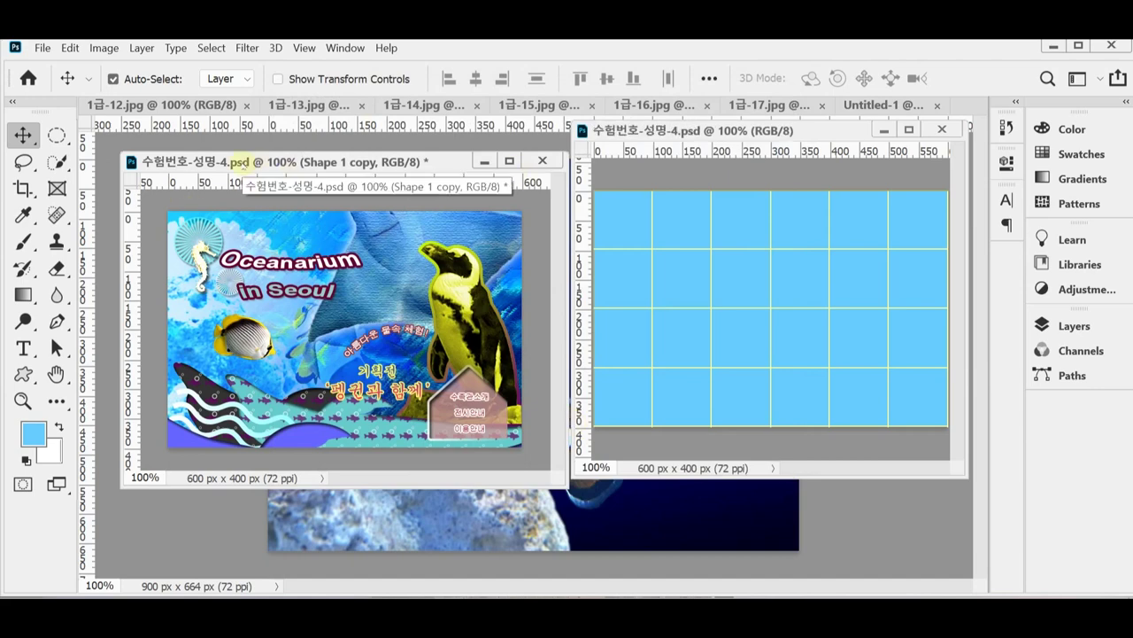
# - Copy the whole 1급-12.jpg clownfish image, close its file, and paste it into the gridded document
pyautogui.moveTo(164, 105); pyautogui.dragTo(216, 142)
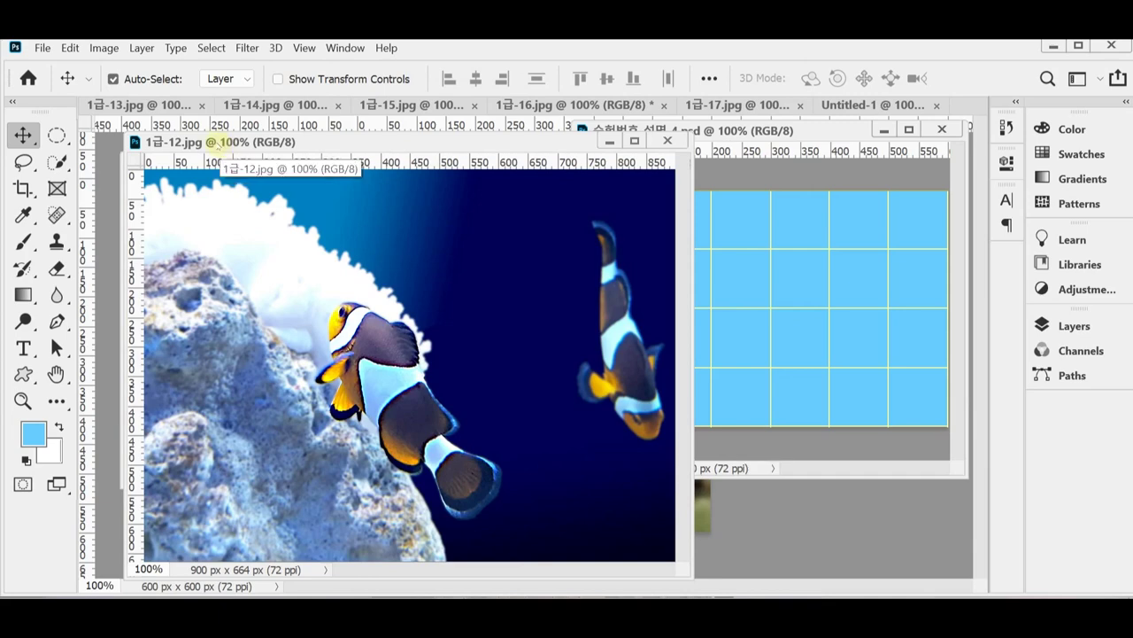
pyautogui.hotkey('ctrl', 'a')
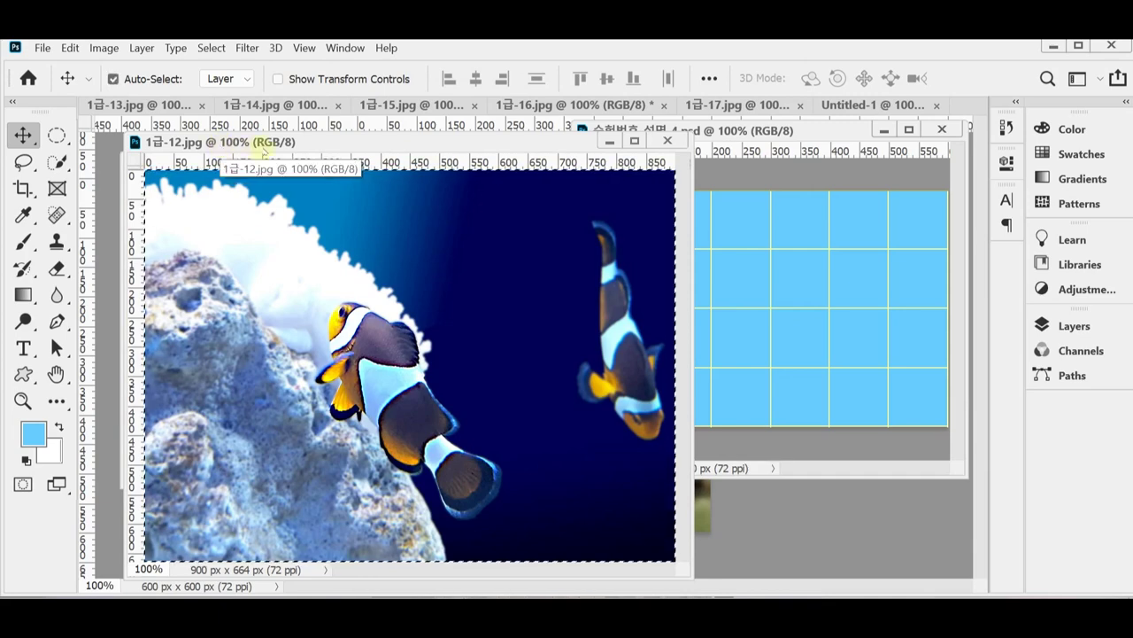
pyautogui.press('ctrl')
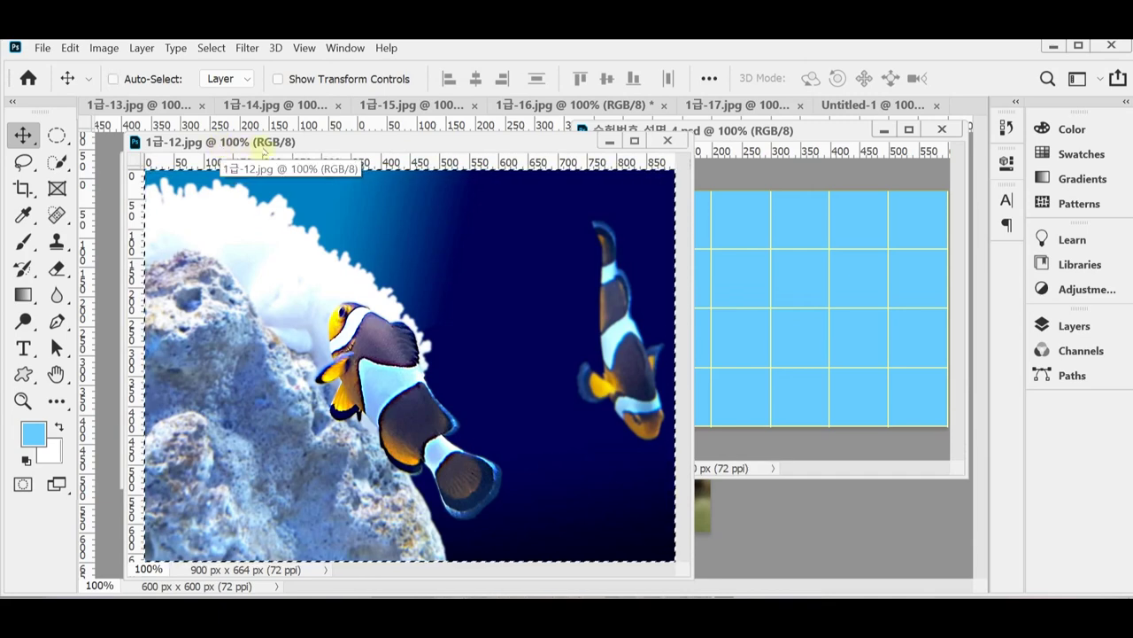
pyautogui.hotkey('ctrl', 'c')
pyautogui.hotkey('ctrl', 'w')
pyautogui.hotkey('ctrl', 'v')
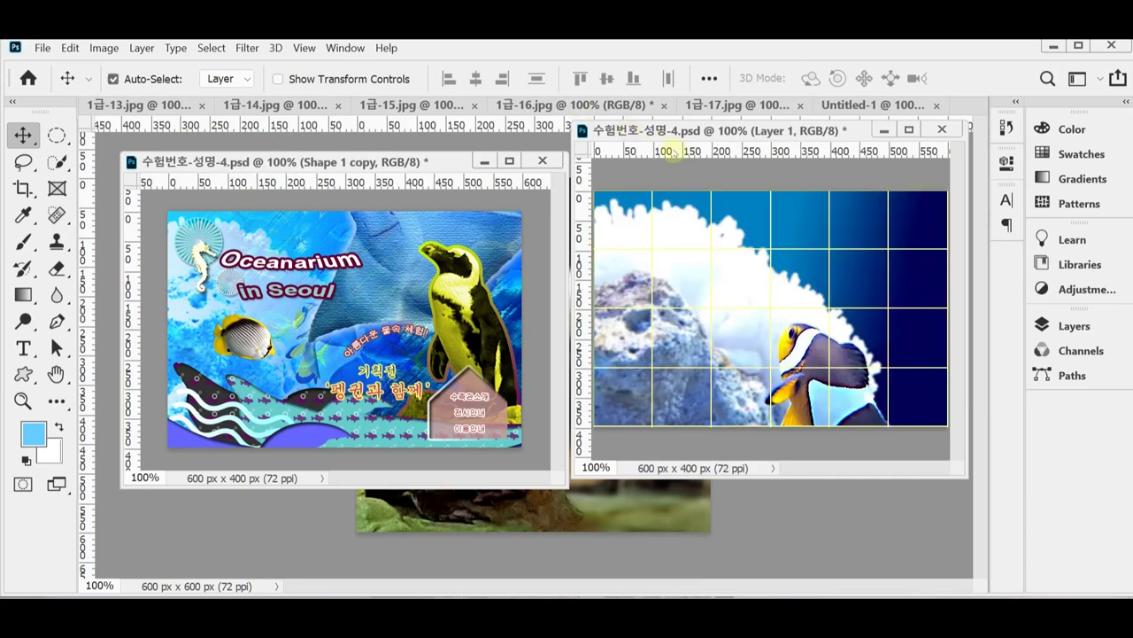
# - Scale the pasted clownfish image proportionally to 69%, position its centre at about X 310 px, Y 222 px, and save the document
pyautogui.moveTo(674, 130); pyautogui.dragTo(649, 141)
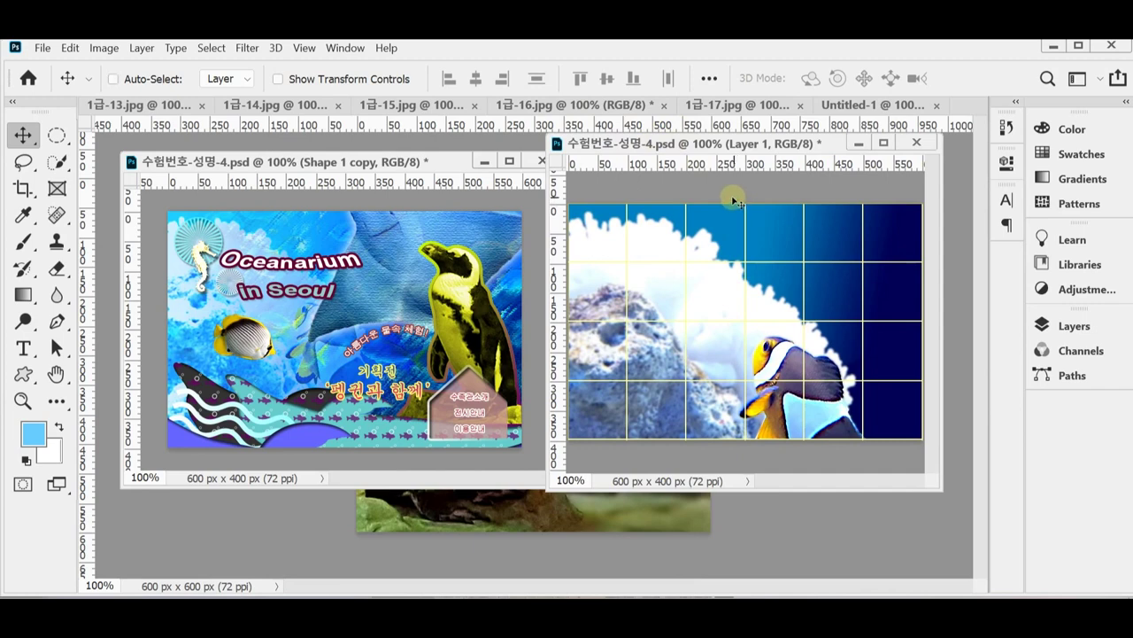
pyautogui.hotkey('ctrl', 't')
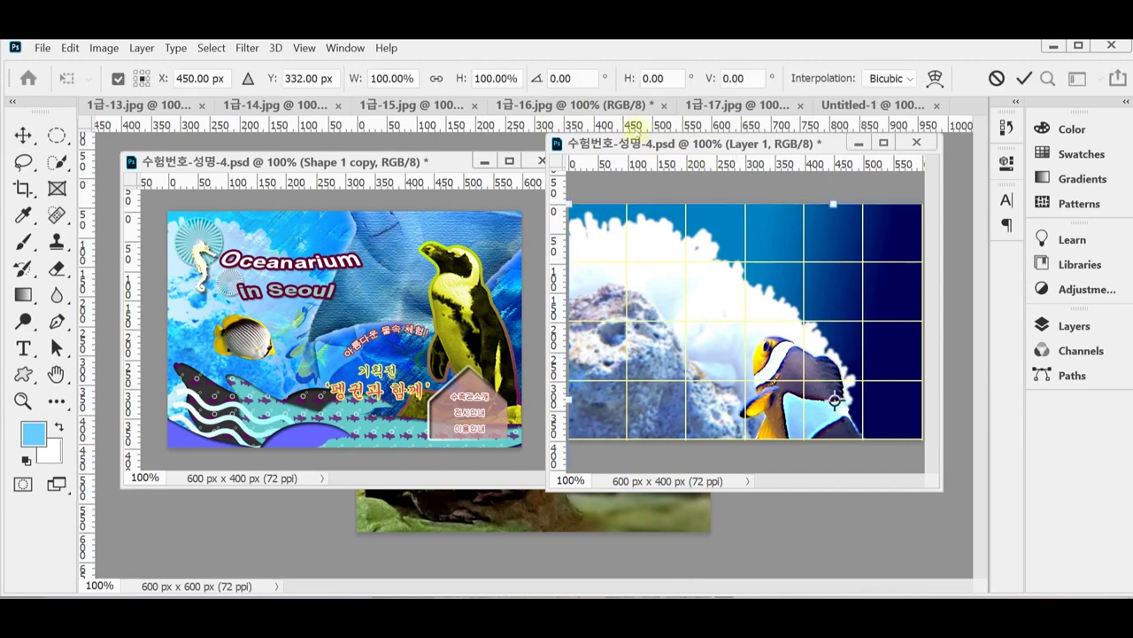
pyautogui.click(436, 78)
pyautogui.moveTo(353, 82); pyautogui.dragTo(332, 83)
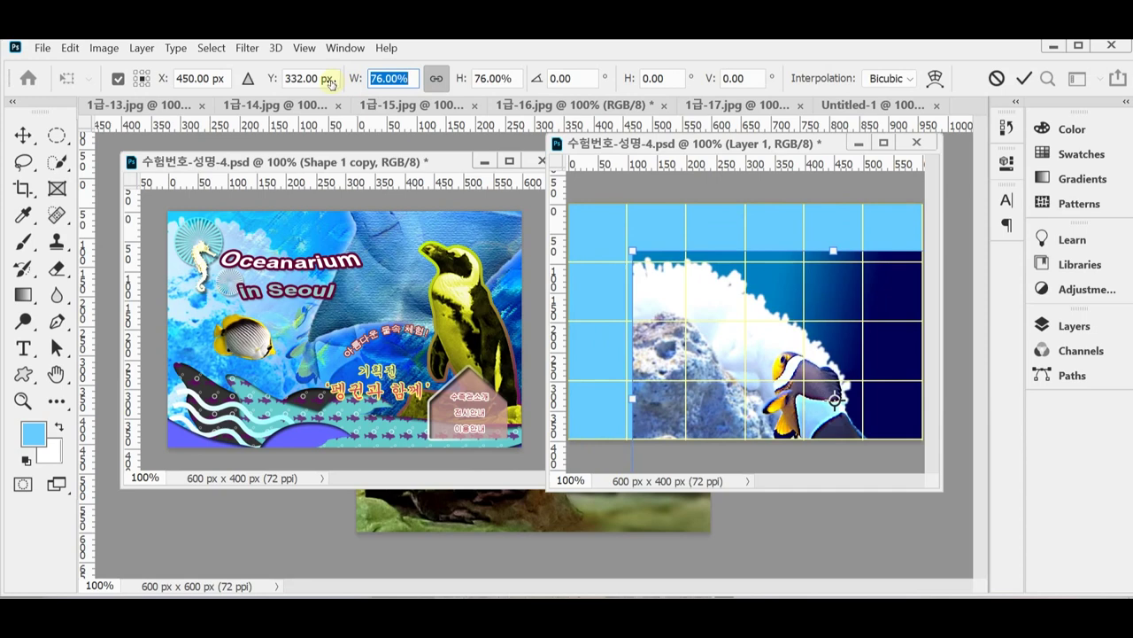
pyautogui.moveTo(328, 83); pyautogui.dragTo(325, 83)
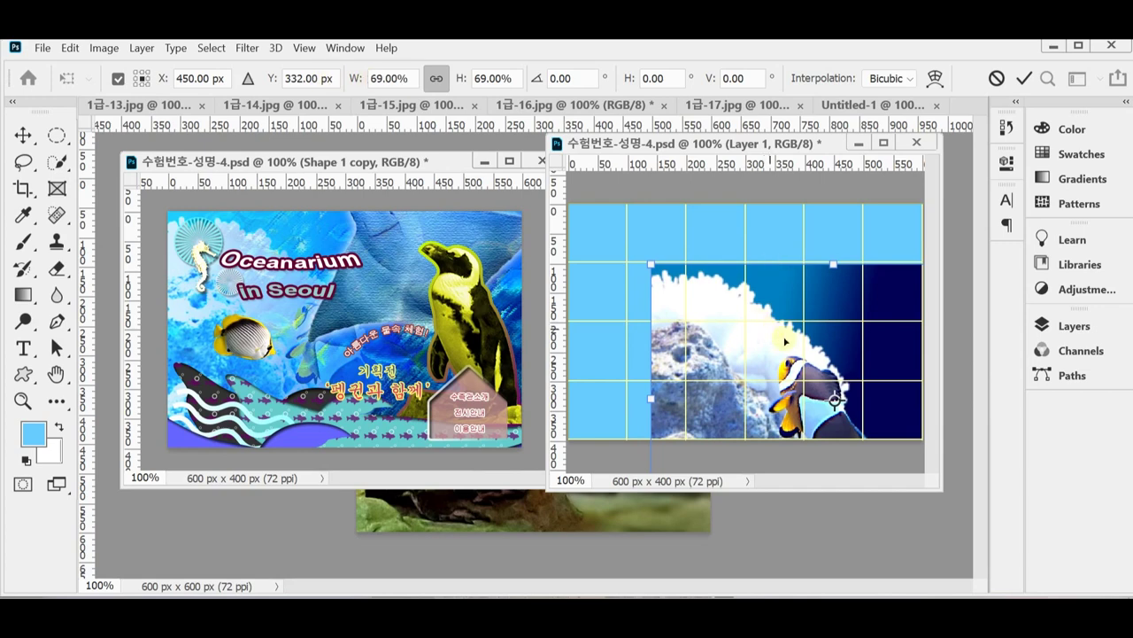
pyautogui.moveTo(821, 354); pyautogui.dragTo(726, 284)
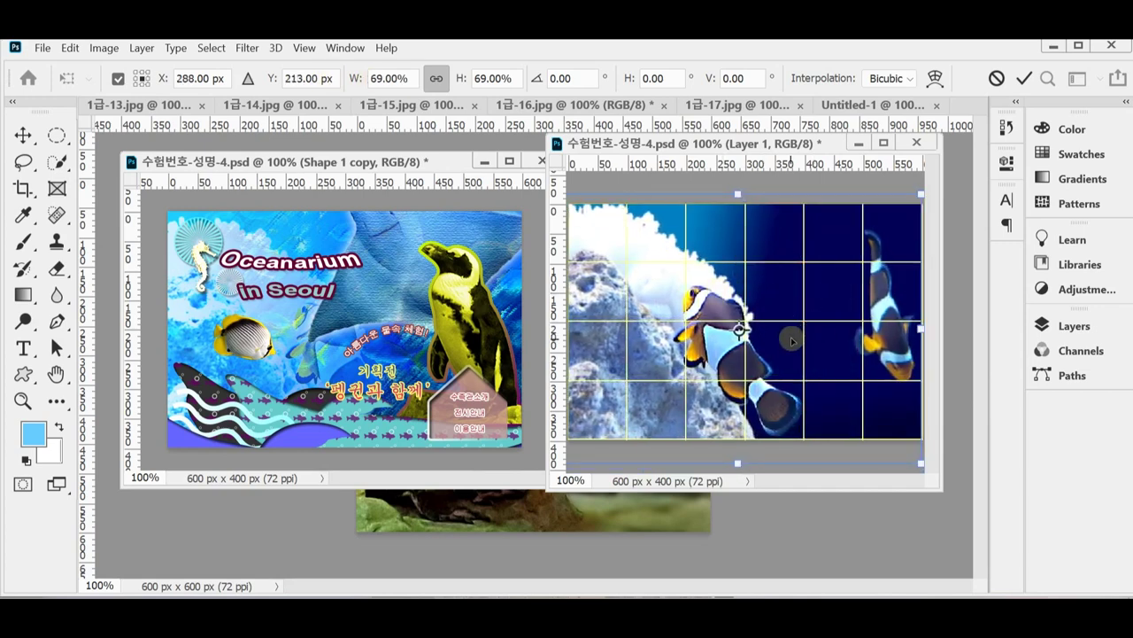
pyautogui.moveTo(789, 335); pyautogui.dragTo(812, 324)
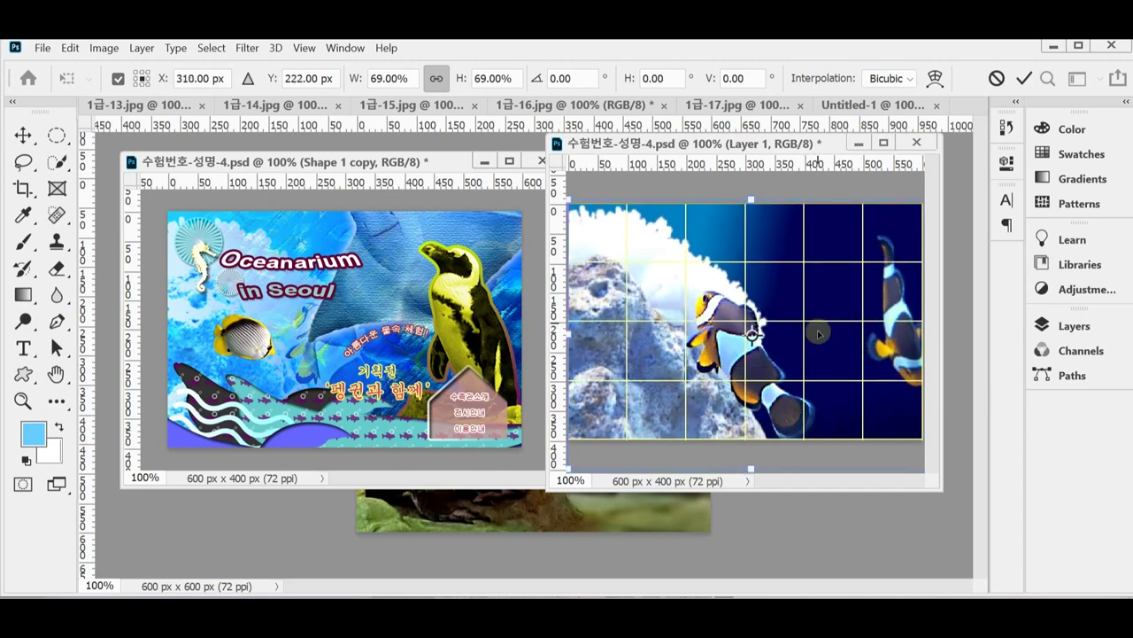
pyautogui.press('Return')
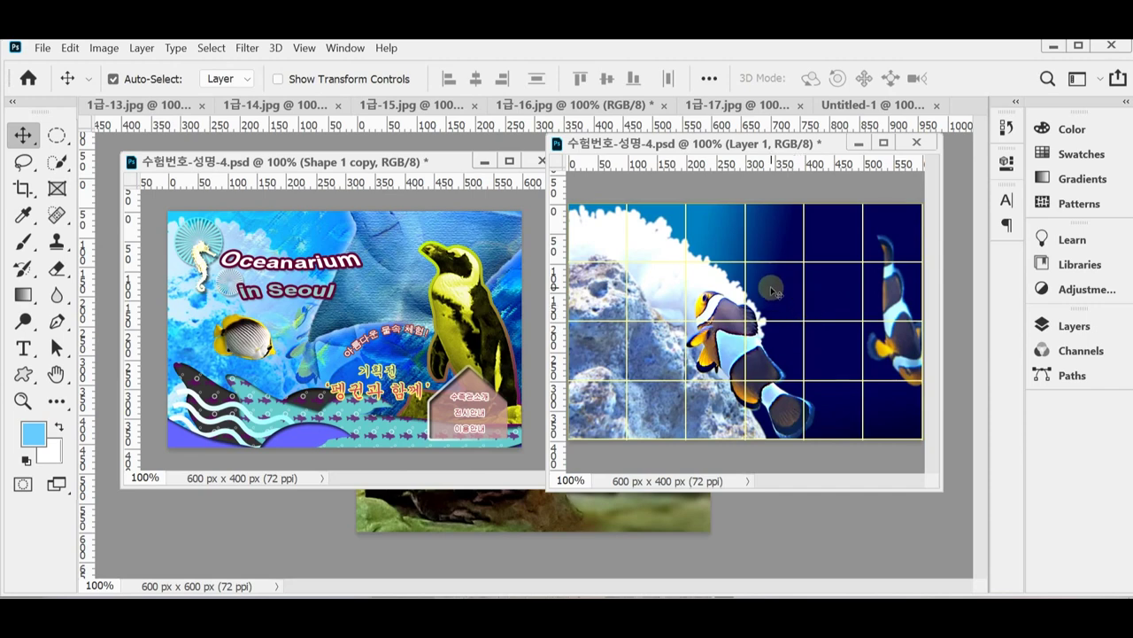
pyautogui.hotkey('ctrl', 's')
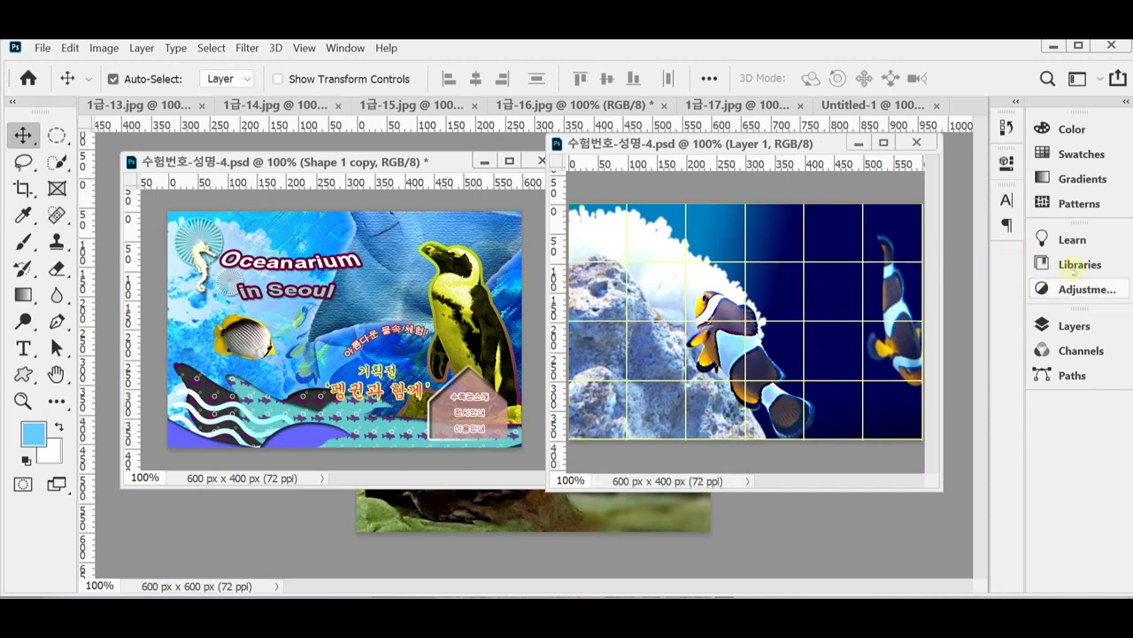
# - Set the clownfish layer's blending mode to Linear Light with 70% opacity, and save the document
pyautogui.click(1071, 326)
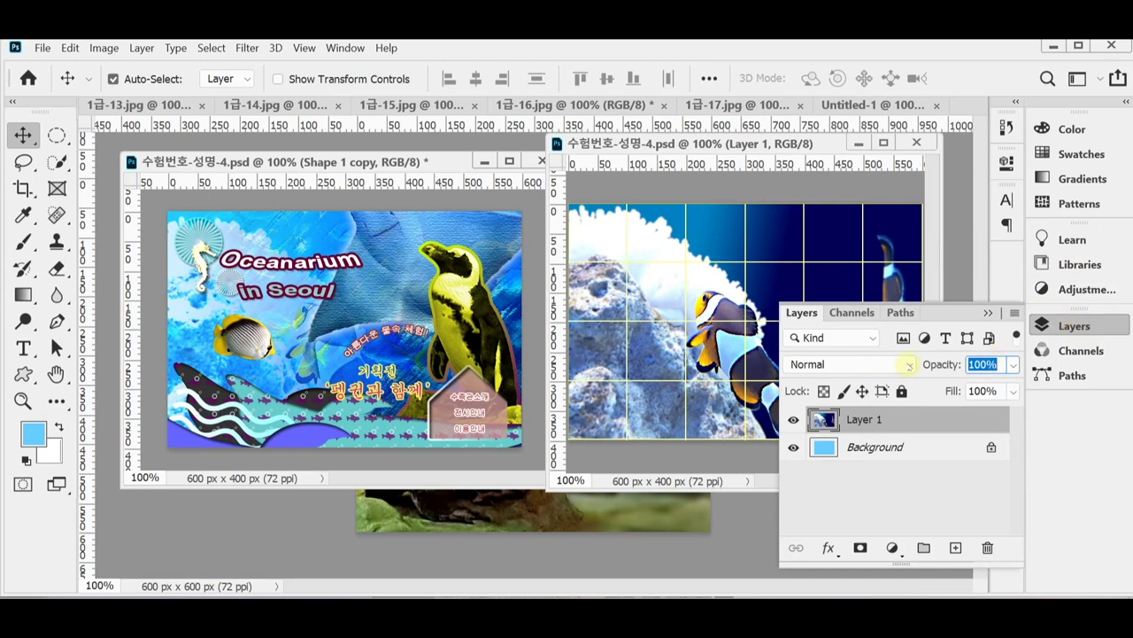
pyautogui.click(907, 364)
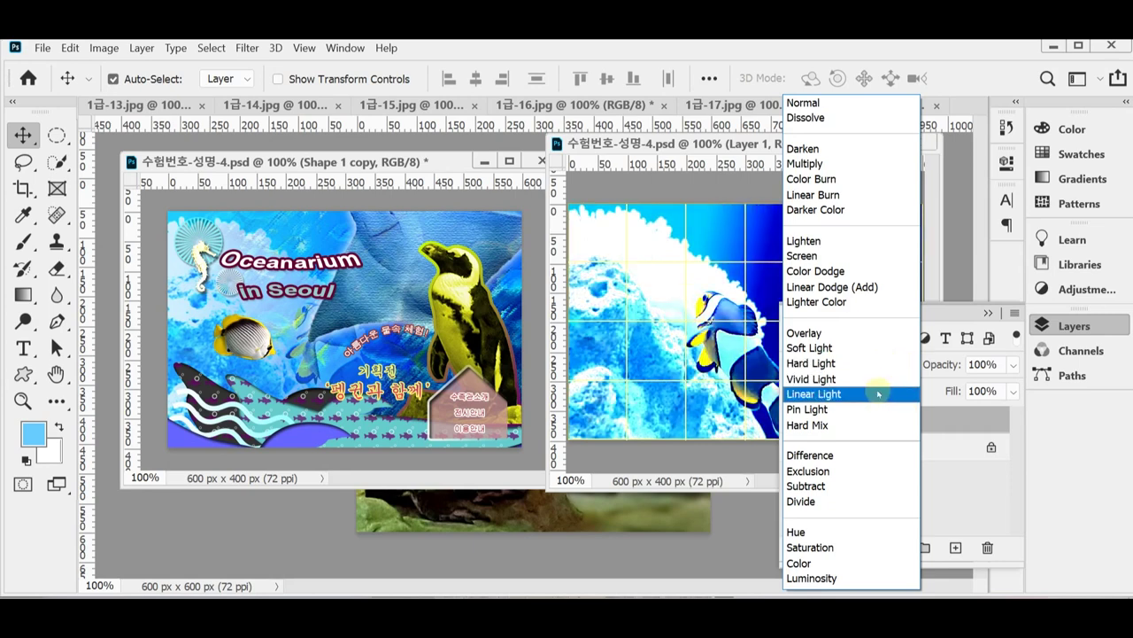
pyautogui.click(878, 393)
pyautogui.click(936, 367)
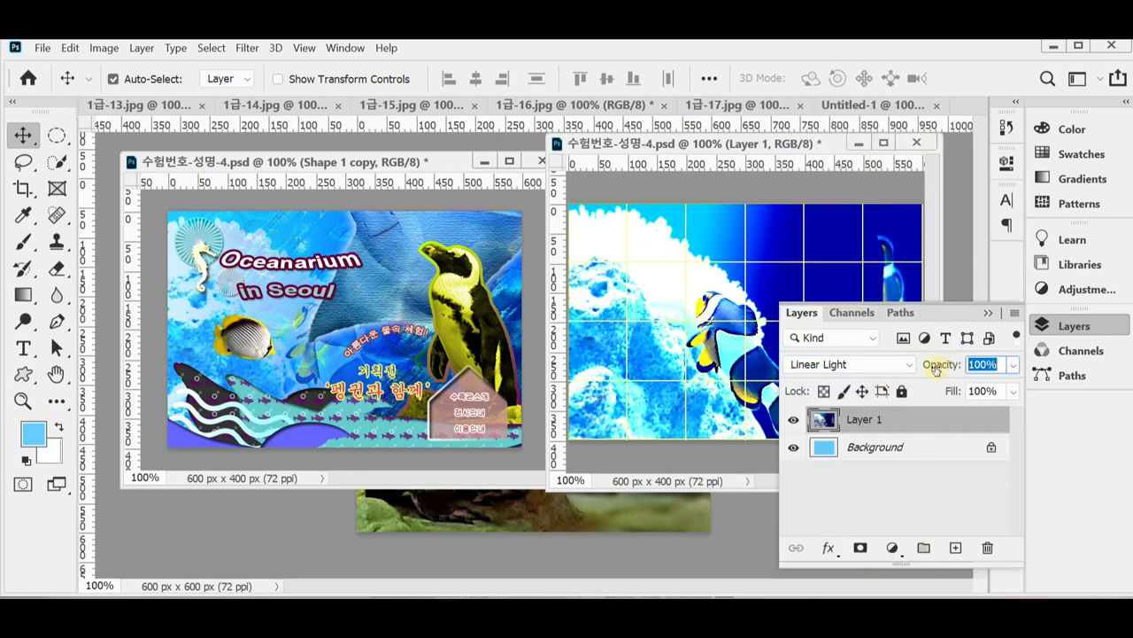
pyautogui.write('70')
pyautogui.press('Return')
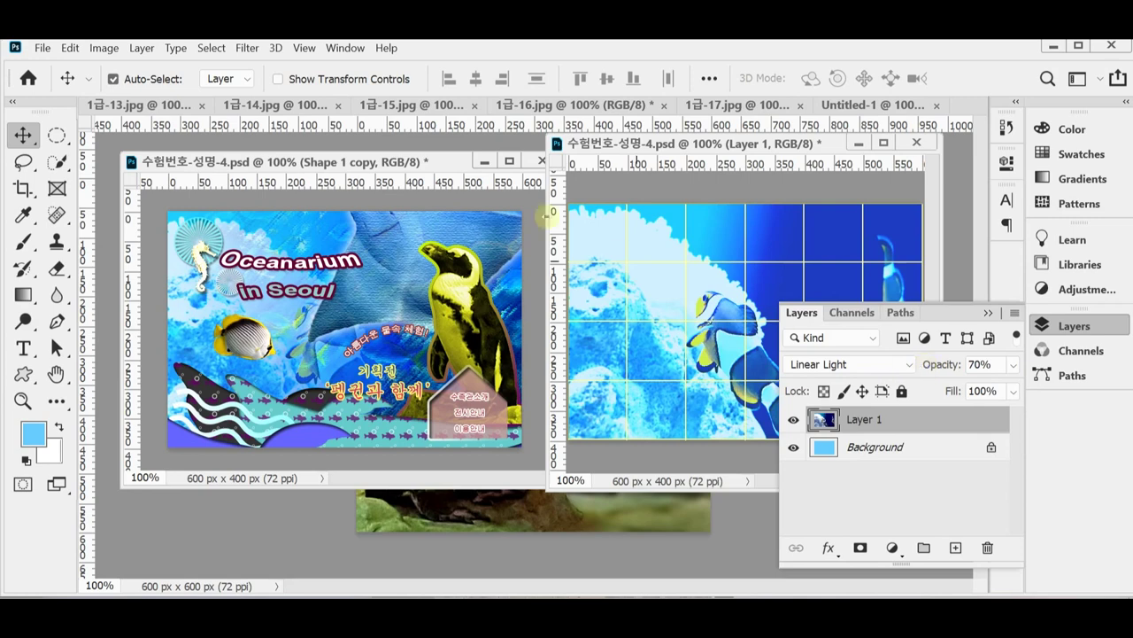
pyautogui.click(1058, 326)
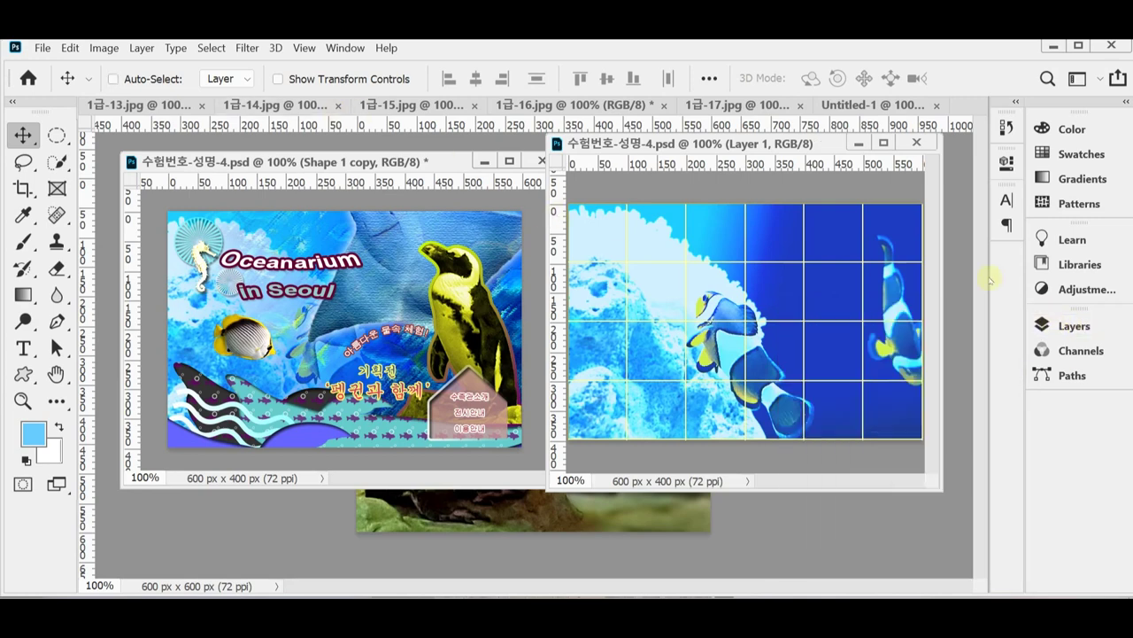
pyautogui.hotkey('ctrl', 's')
# - Copy the whole 1급-13.jpg fish-school image, close its file, and paste it as a new layer in the gridded document
pyautogui.moveTo(268, 189); pyautogui.dragTo(381, 240)
pyautogui.press('ctrl')
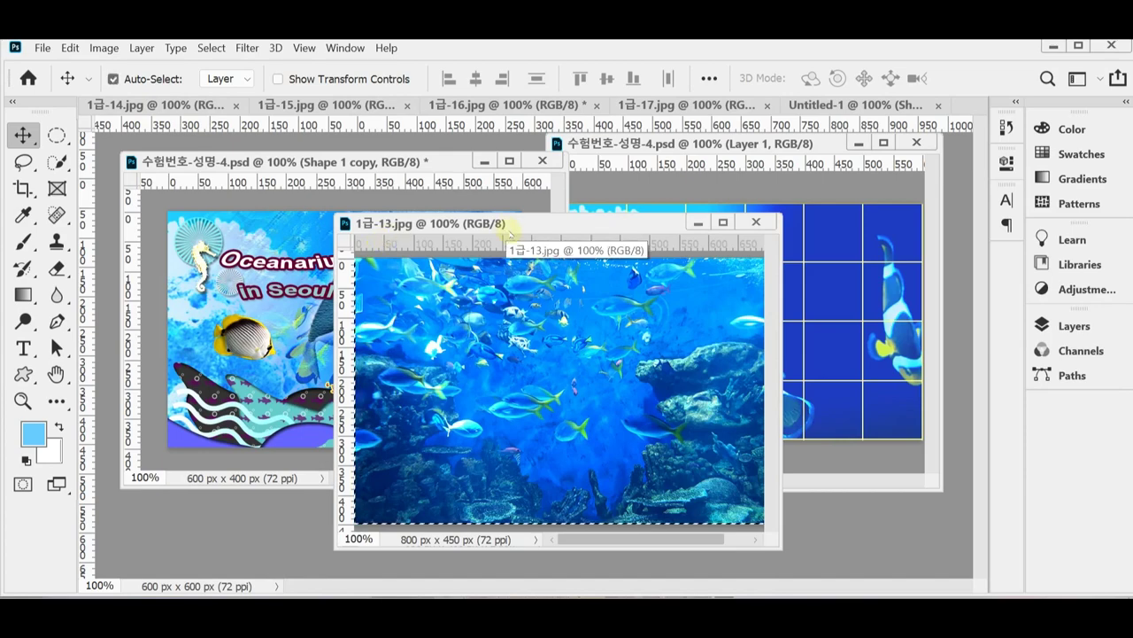
pyautogui.moveTo(509, 222); pyautogui.dragTo(618, 156)
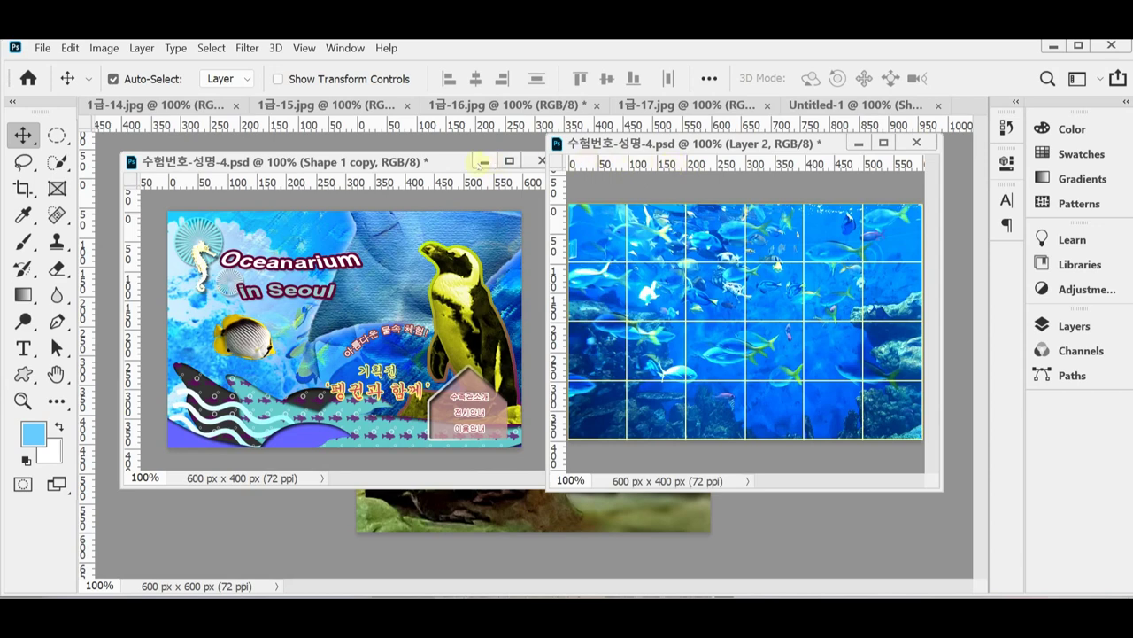
# - Show the grid on the Oceanarium reference, shift the pasted fish-school image left and slightly up, and save the document
pyautogui.moveTo(446, 164); pyautogui.dragTo(430, 165)
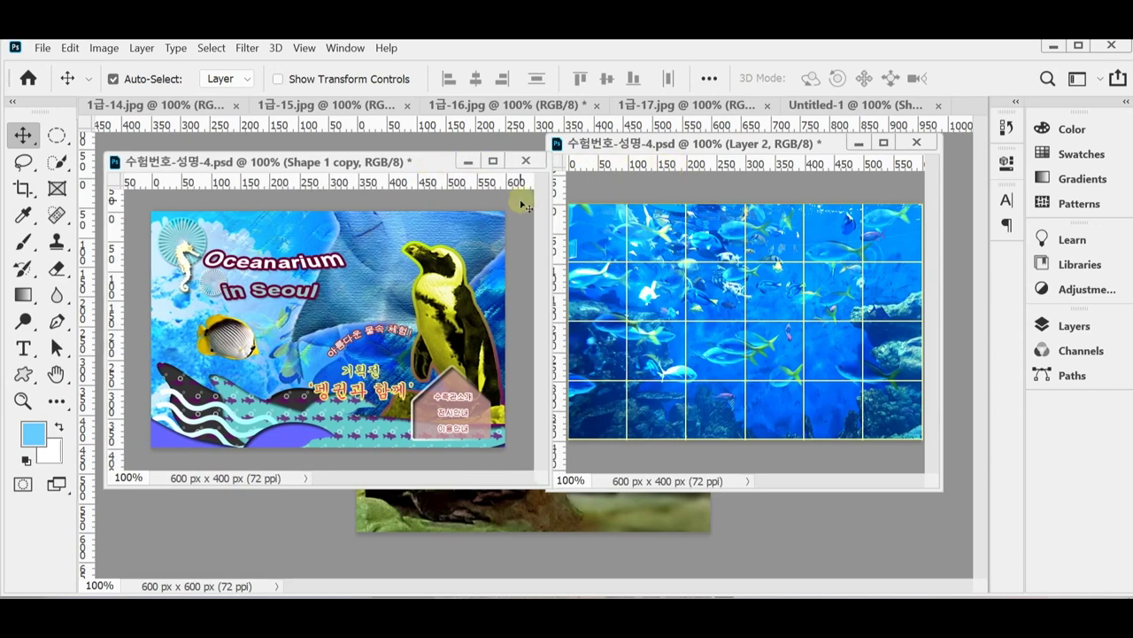
pyautogui.moveTo(668, 143); pyautogui.dragTo(671, 148)
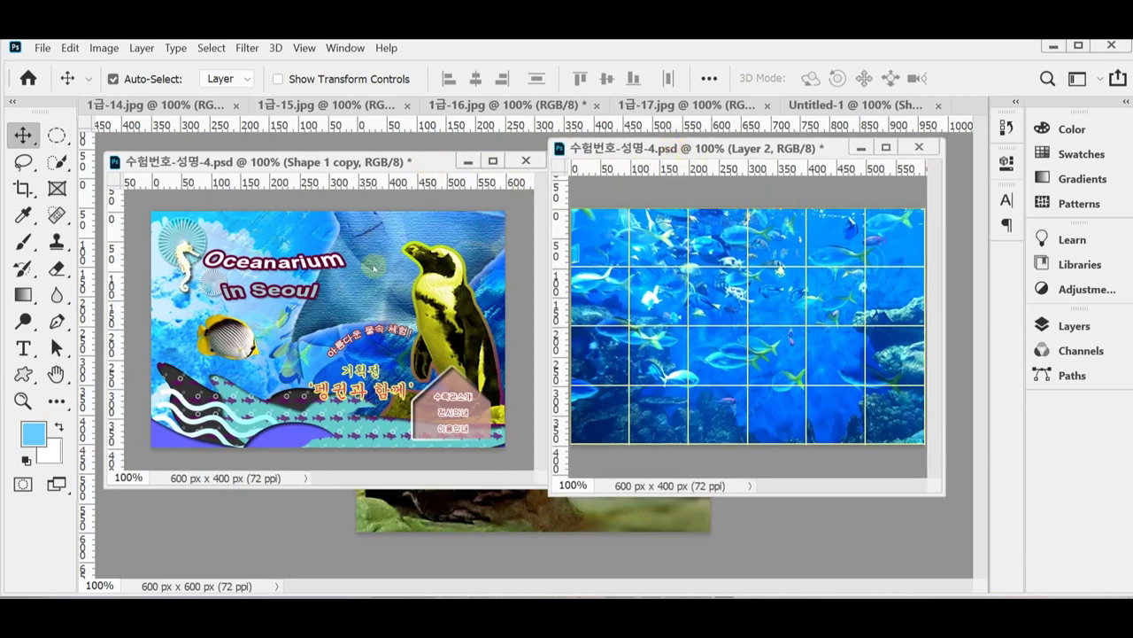
pyautogui.press('ctrl')
pyautogui.moveTo(395, 278); pyautogui.dragTo(397, 279)
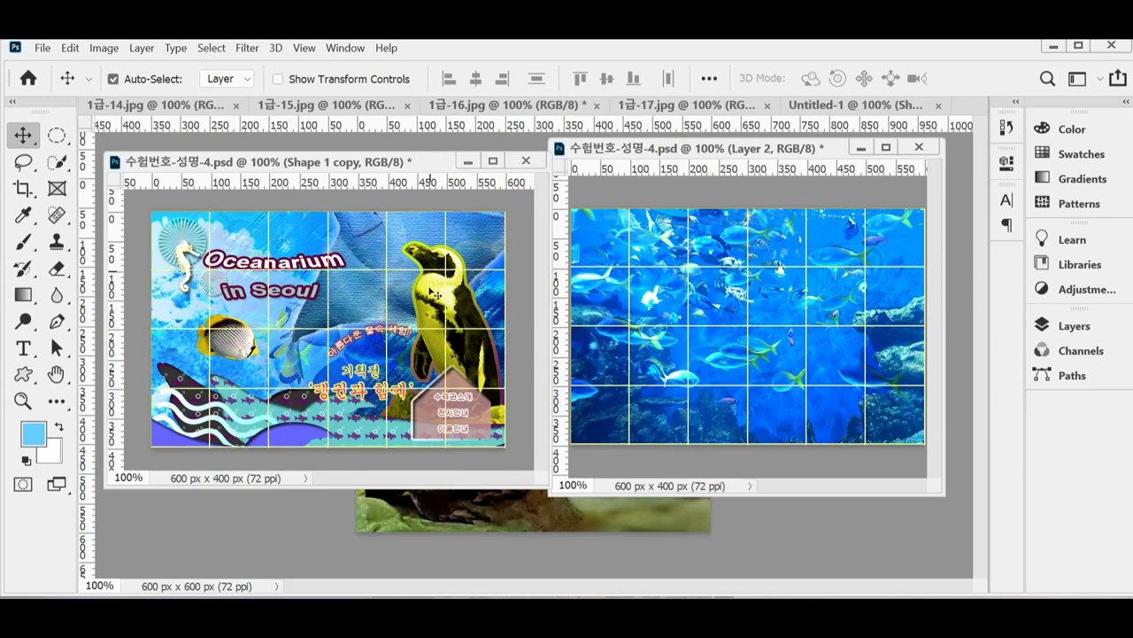
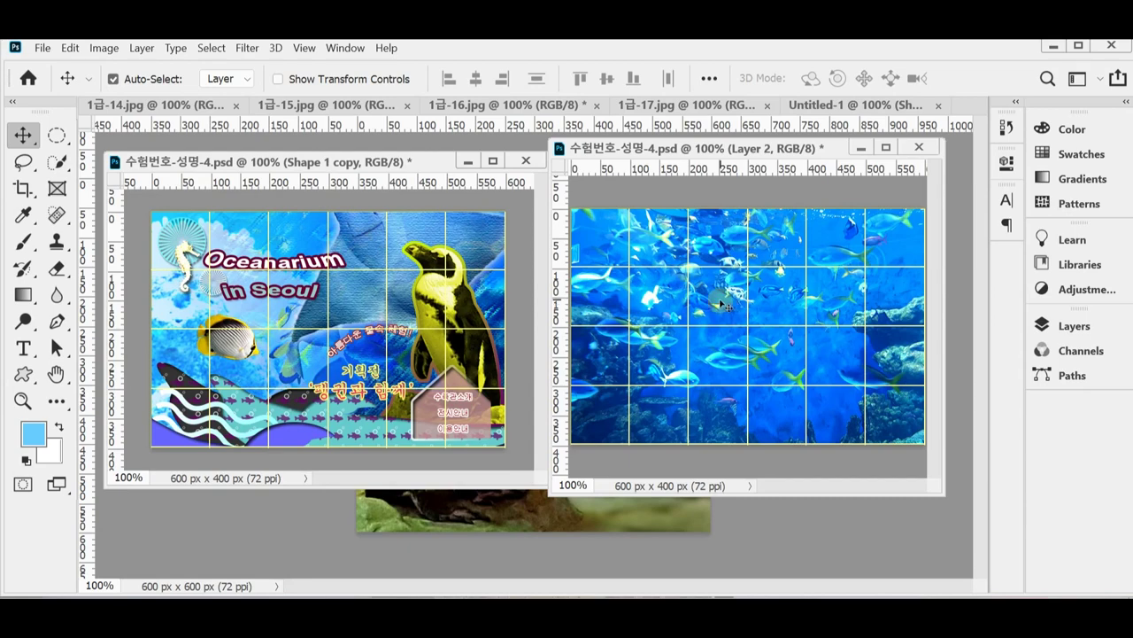
pyautogui.moveTo(722, 304); pyautogui.dragTo(861, 302)
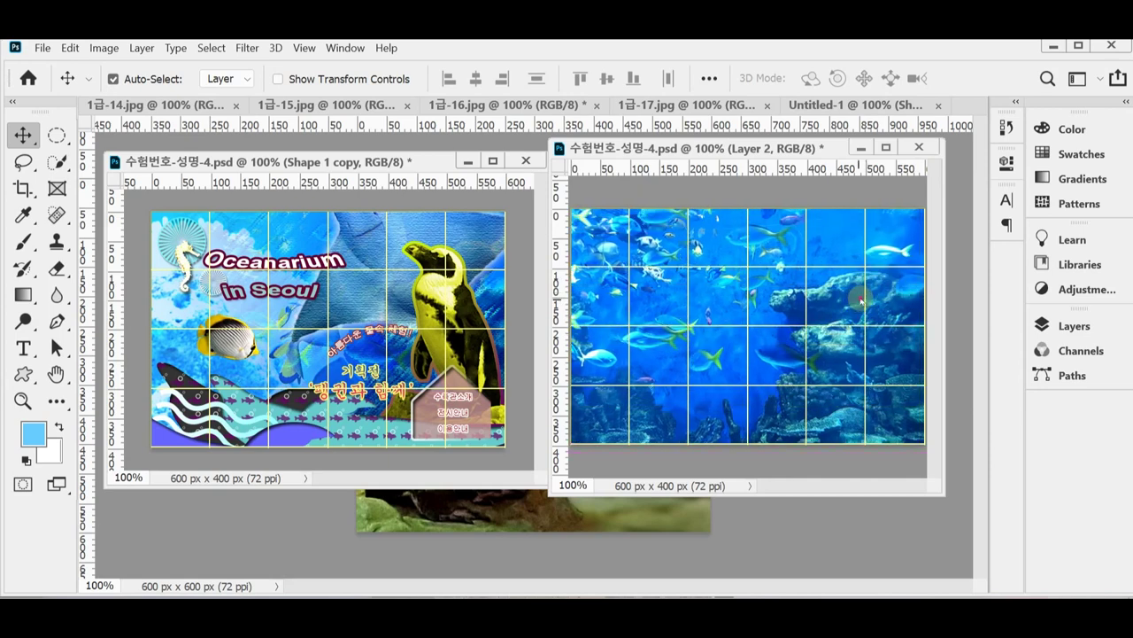
pyautogui.hotkey('ctrl', 's')
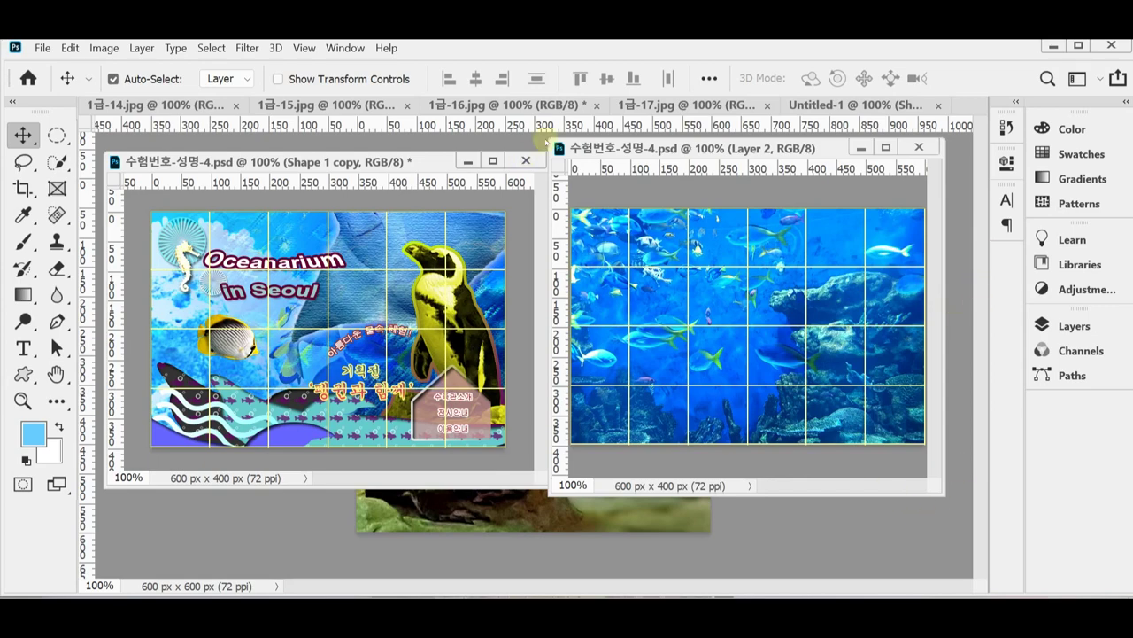
# - Apply the Rough Pastels filter from the Filter Gallery to the fish-school layer, and save the document
pyautogui.click(251, 48)
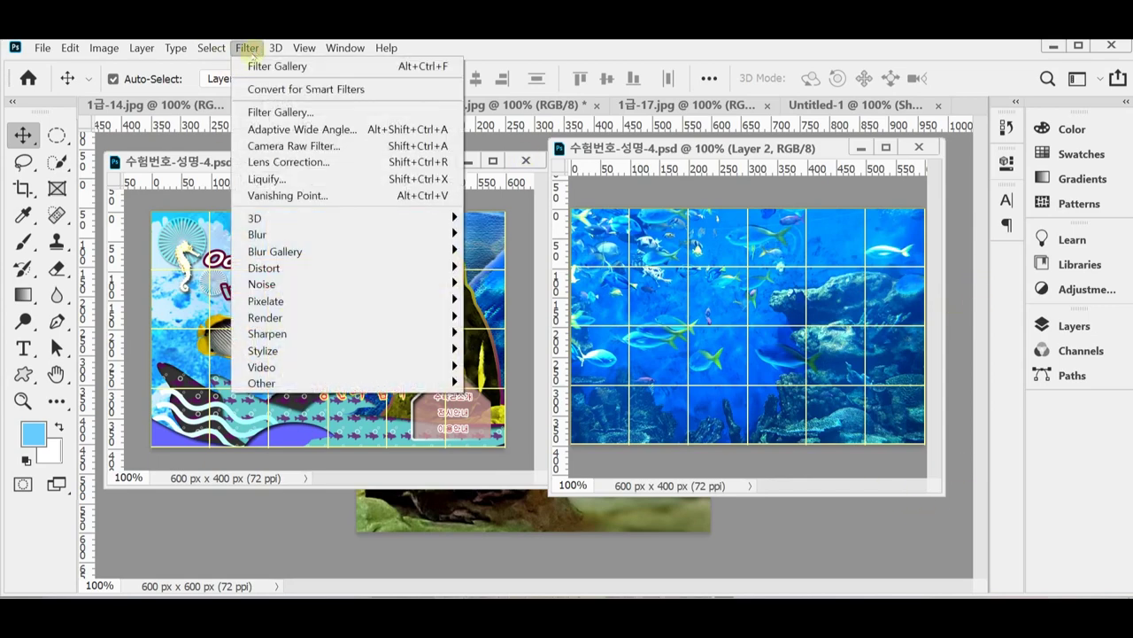
pyautogui.click(269, 113)
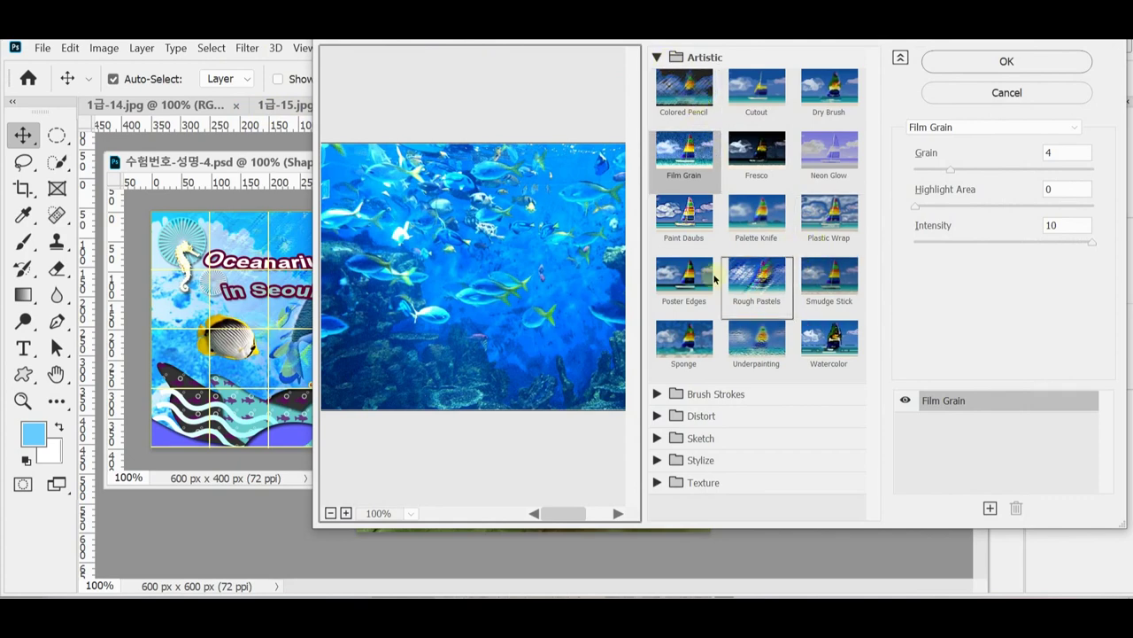
pyautogui.click(779, 291)
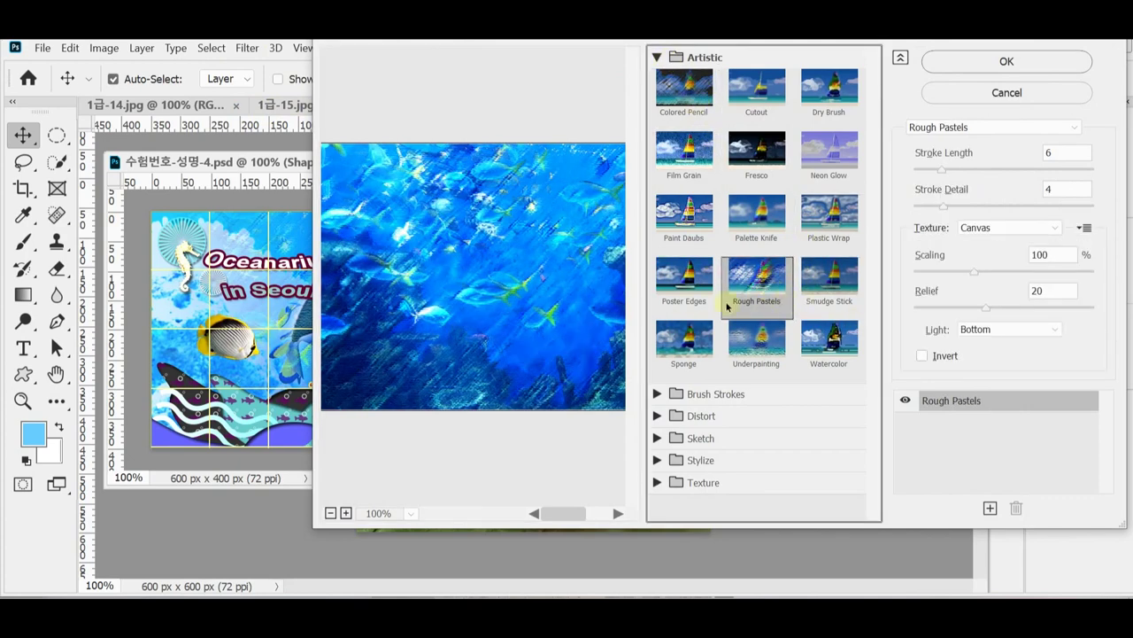
pyautogui.click(952, 60)
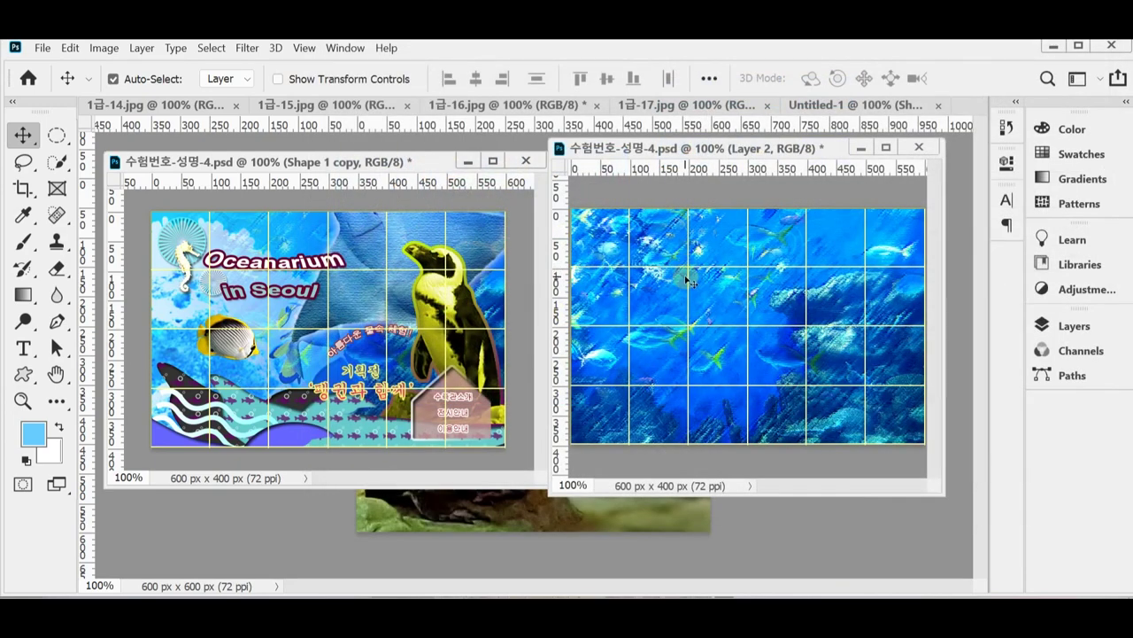
pyautogui.hotkey('ctrl', 's')
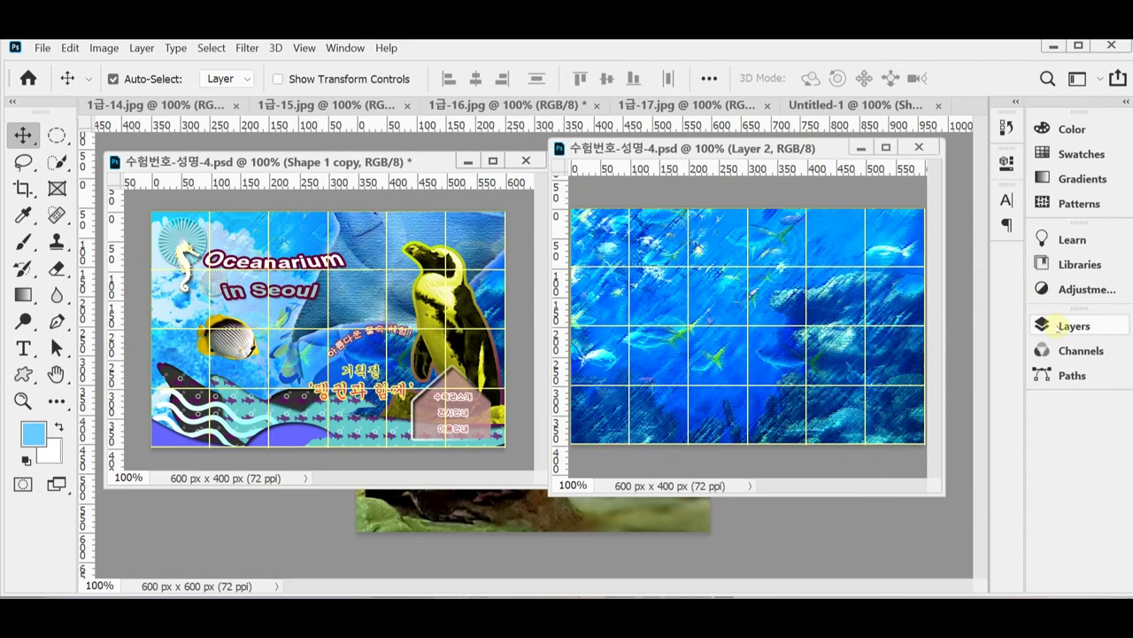
# - Add a layer mask to the fish-school layer and fade it horizontally with a black-to-white linear gradient, hiding its left side
pyautogui.click(1058, 328)
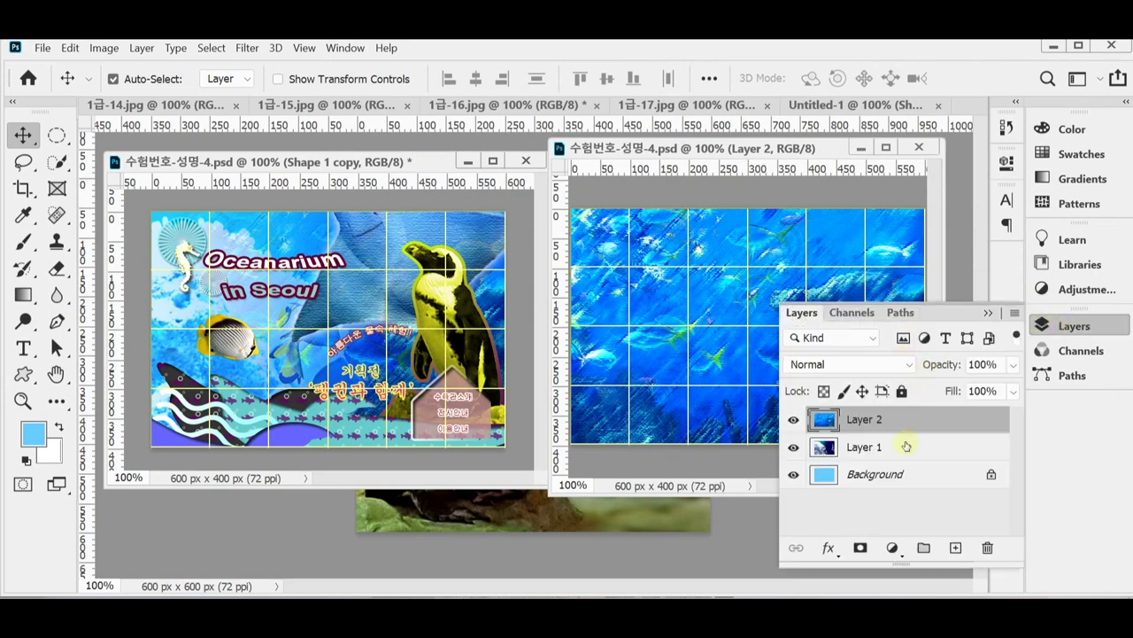
pyautogui.click(860, 549)
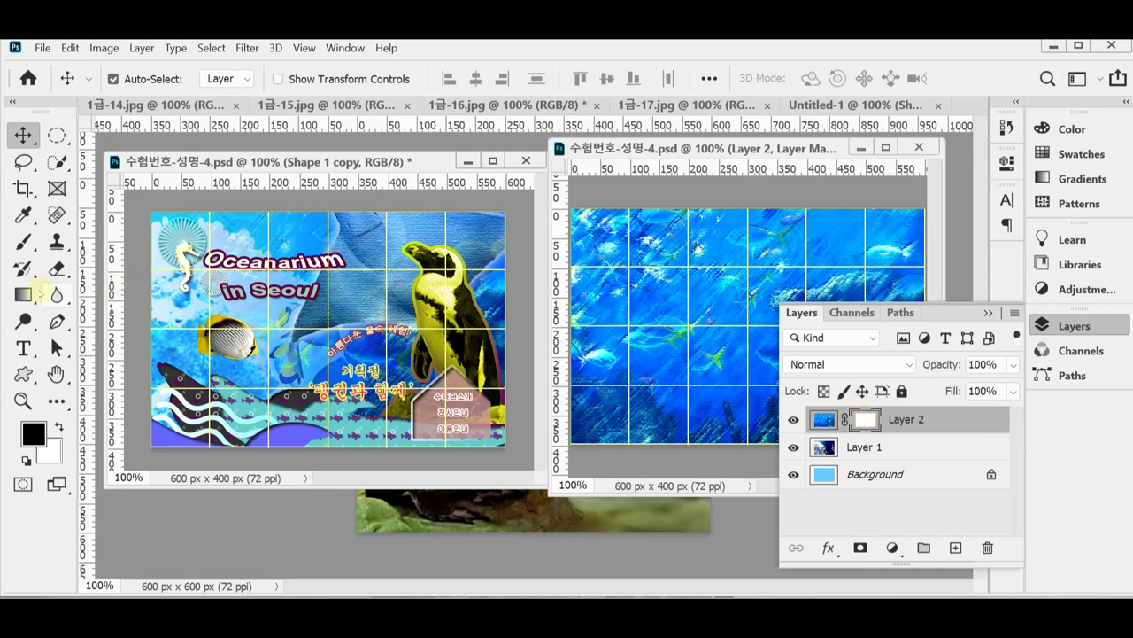
pyautogui.click(24, 297)
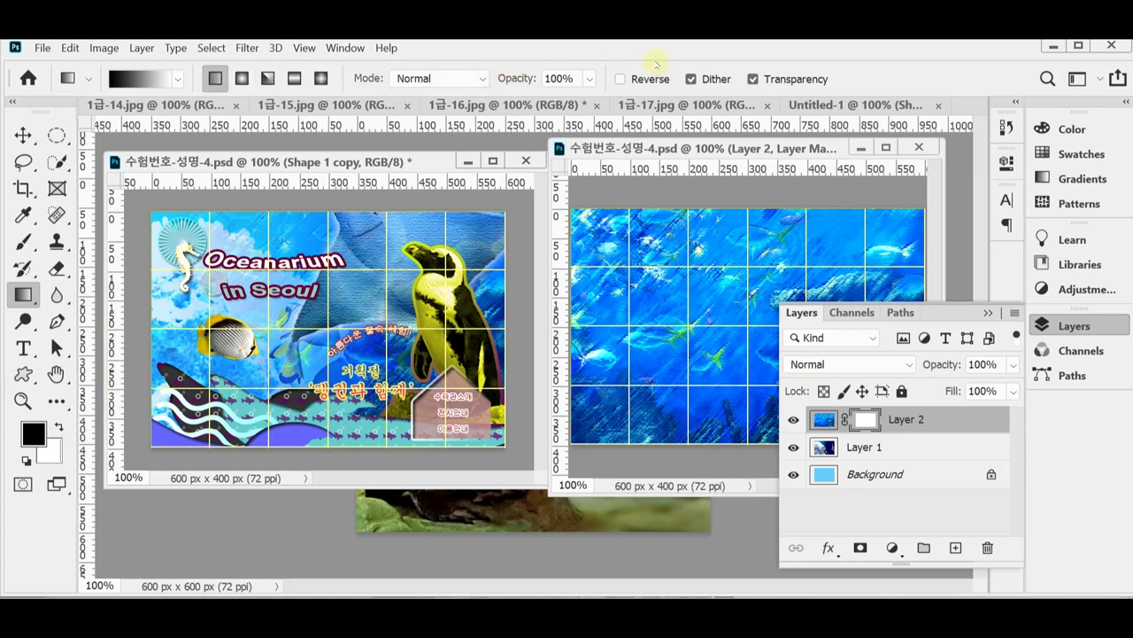
pyautogui.click(1043, 326)
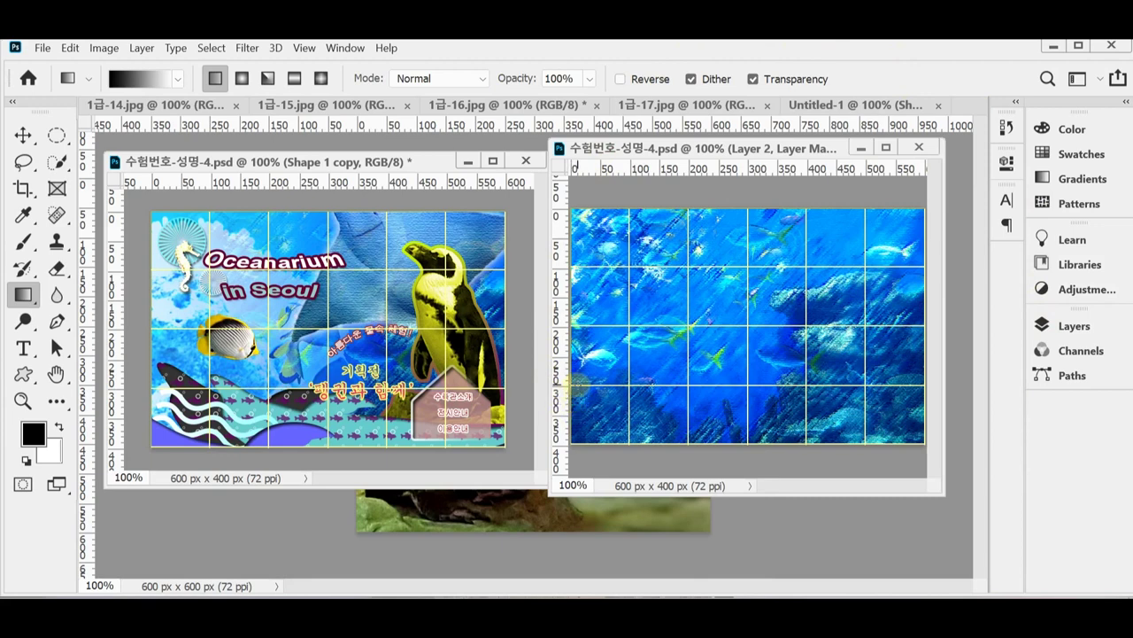
pyautogui.moveTo(576, 385); pyautogui.dragTo(864, 383)
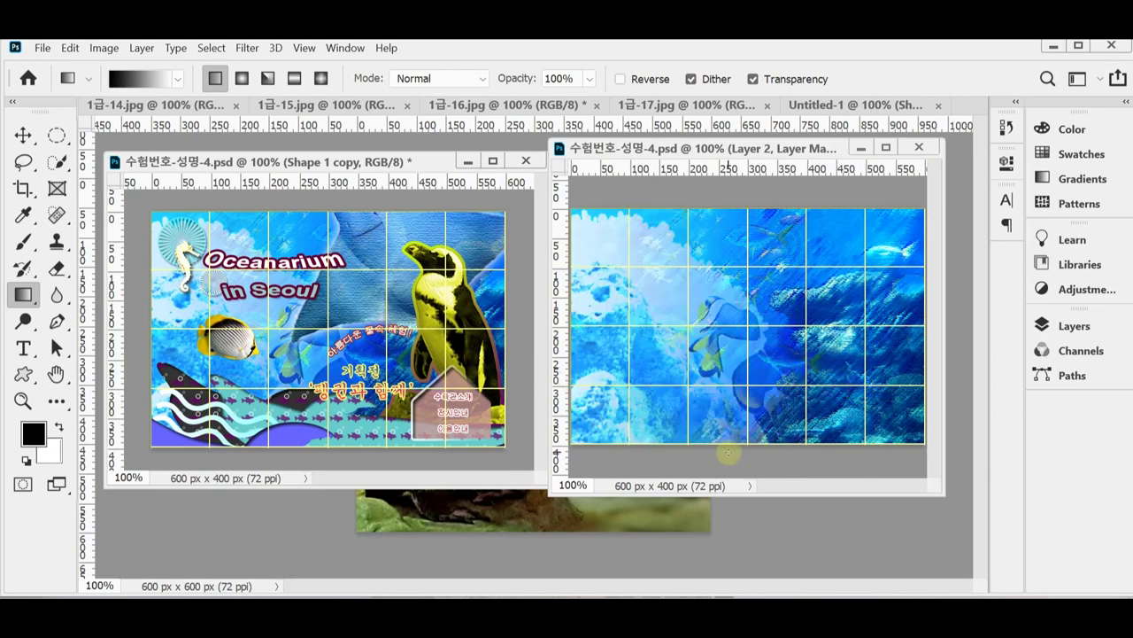
pyautogui.click(1067, 325)
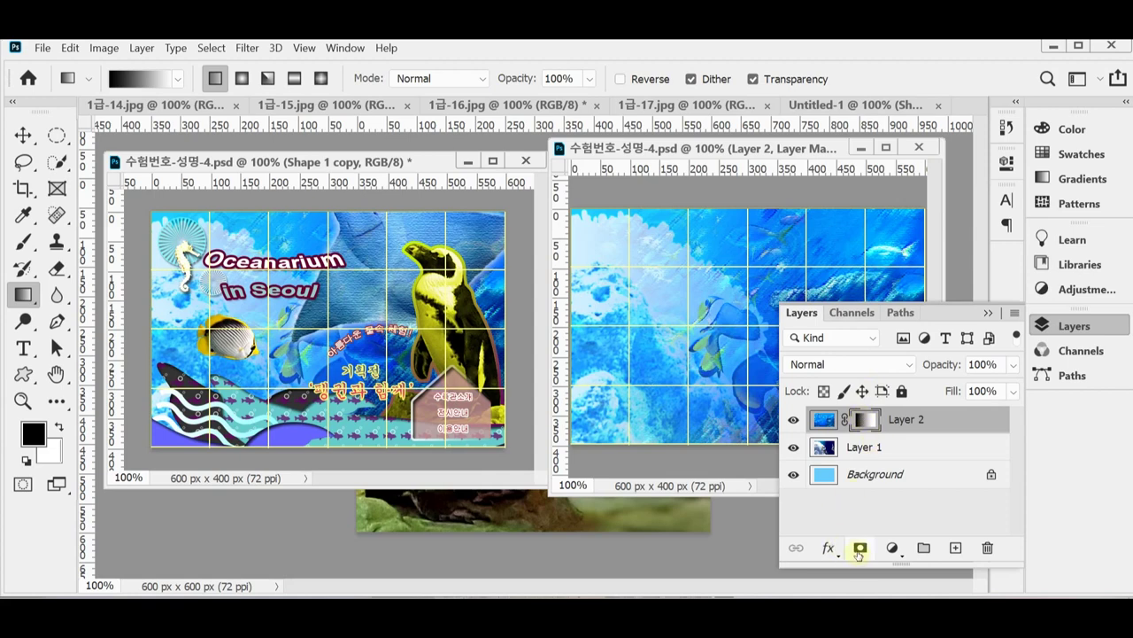
pyautogui.click(823, 420)
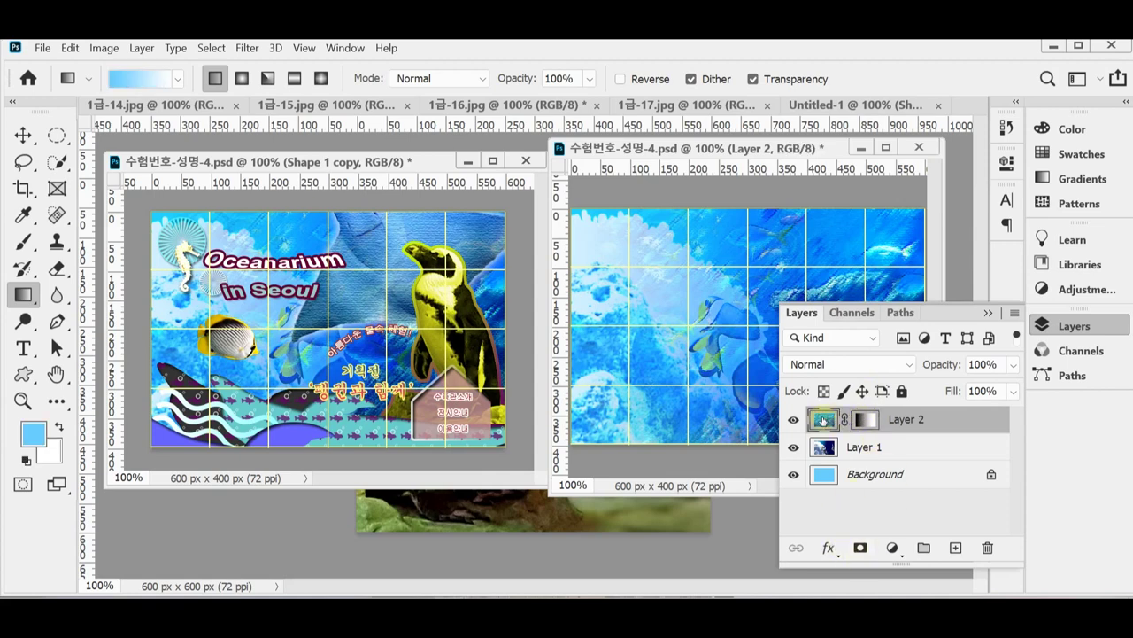
pyautogui.click(864, 420)
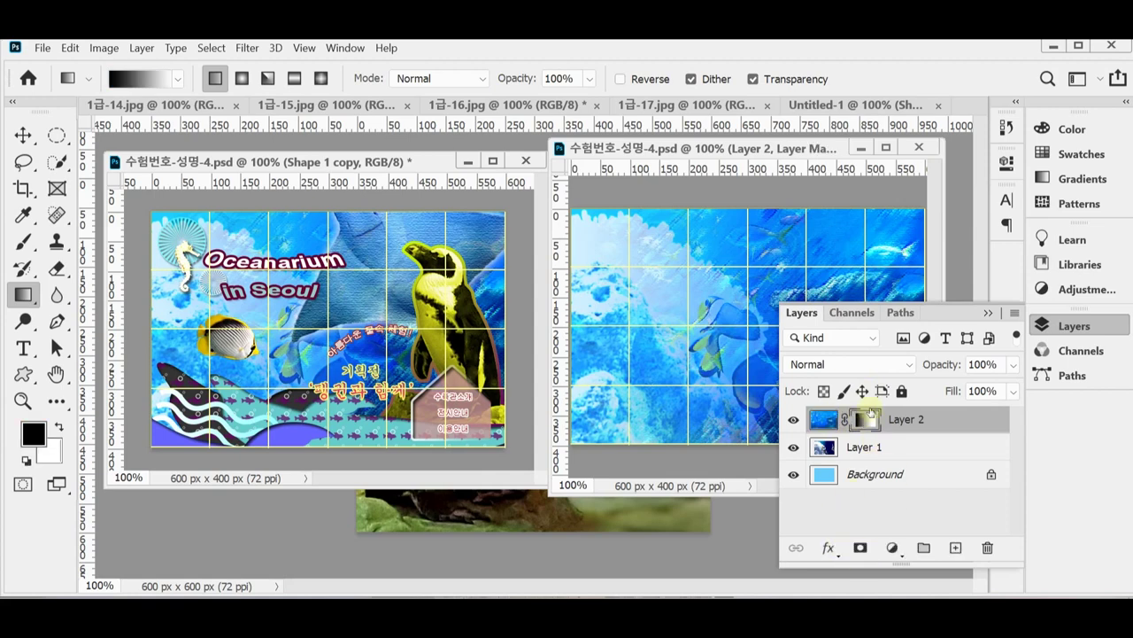
pyautogui.click(1045, 324)
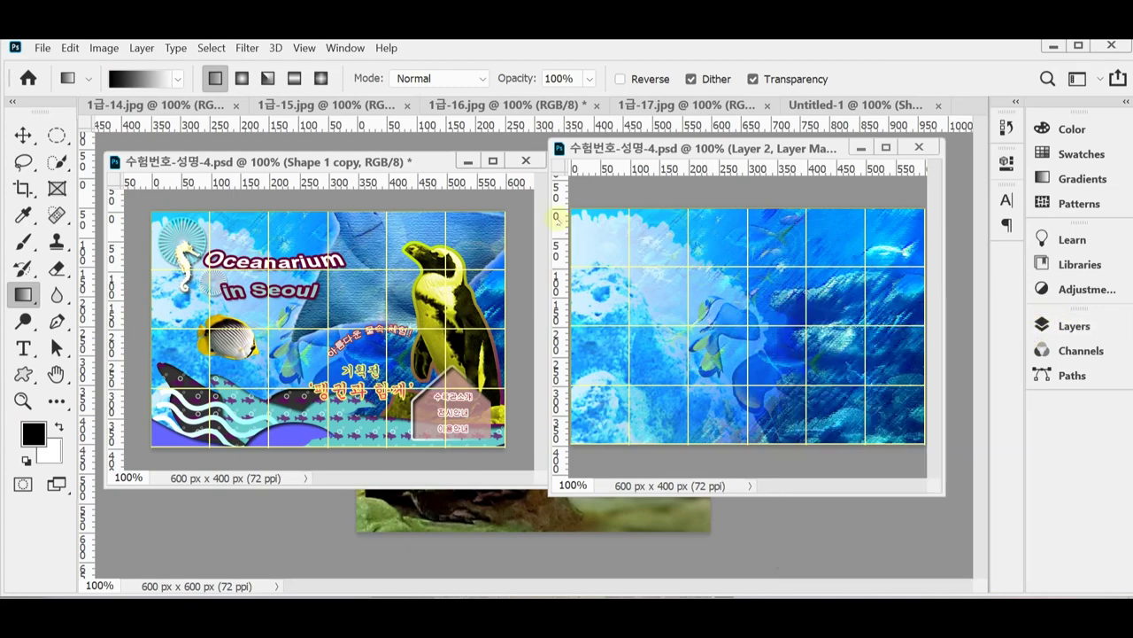
# - Float 1급-14.jpg in its own window and select the darkest upper part of its blue background with the Magic Wand
pyautogui.moveTo(190, 106); pyautogui.dragTo(293, 119)
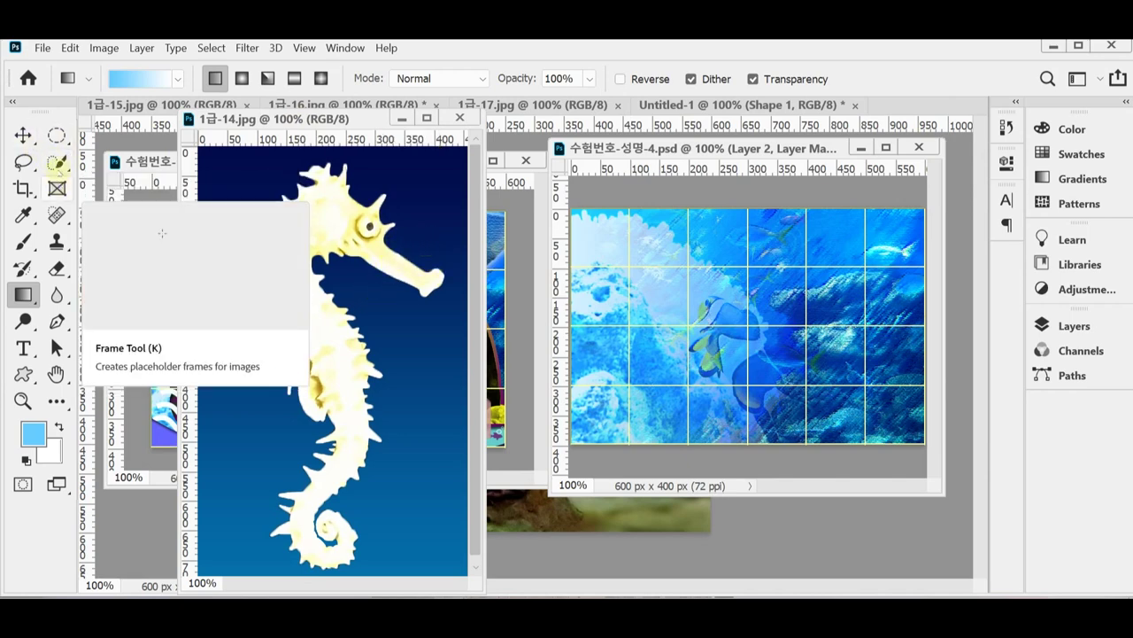
pyautogui.click(56, 162)
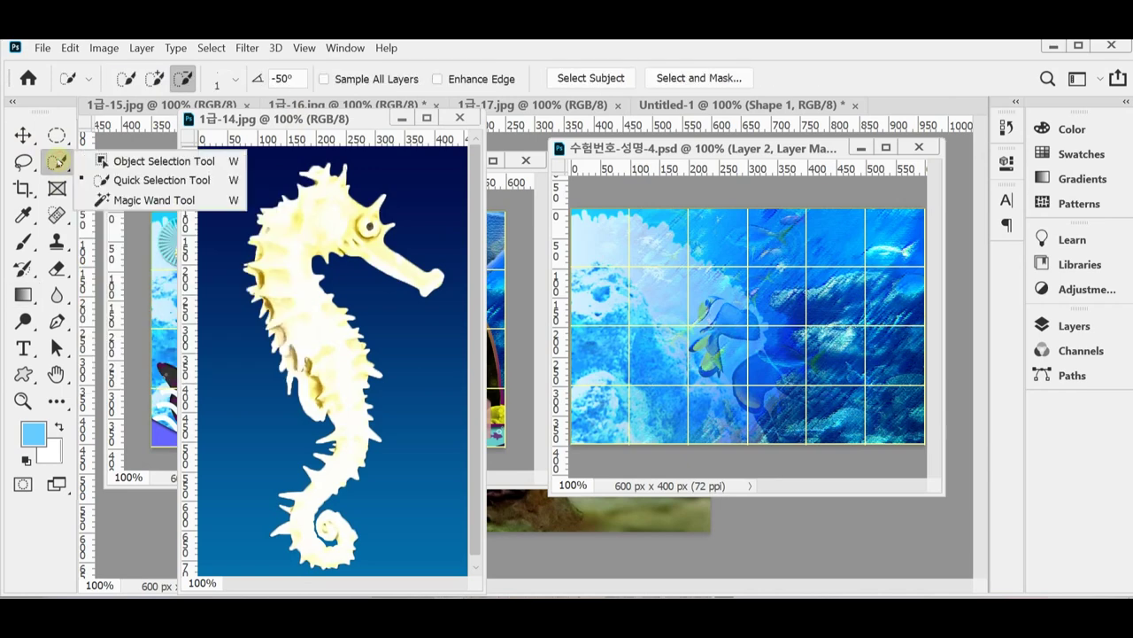
pyautogui.click(147, 200)
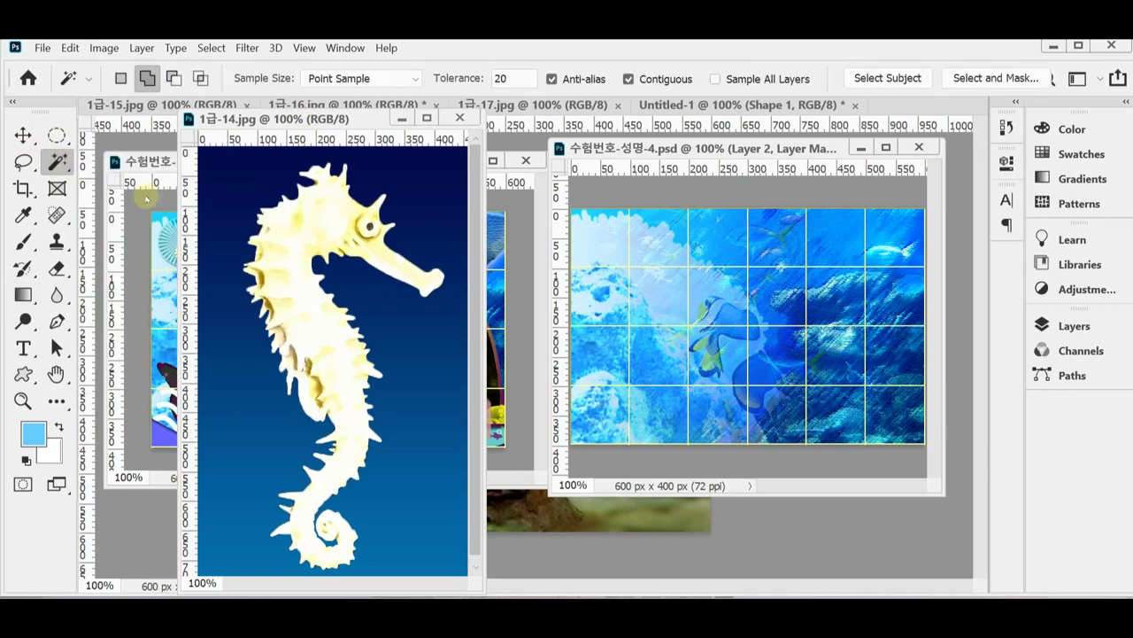
pyautogui.click(235, 180)
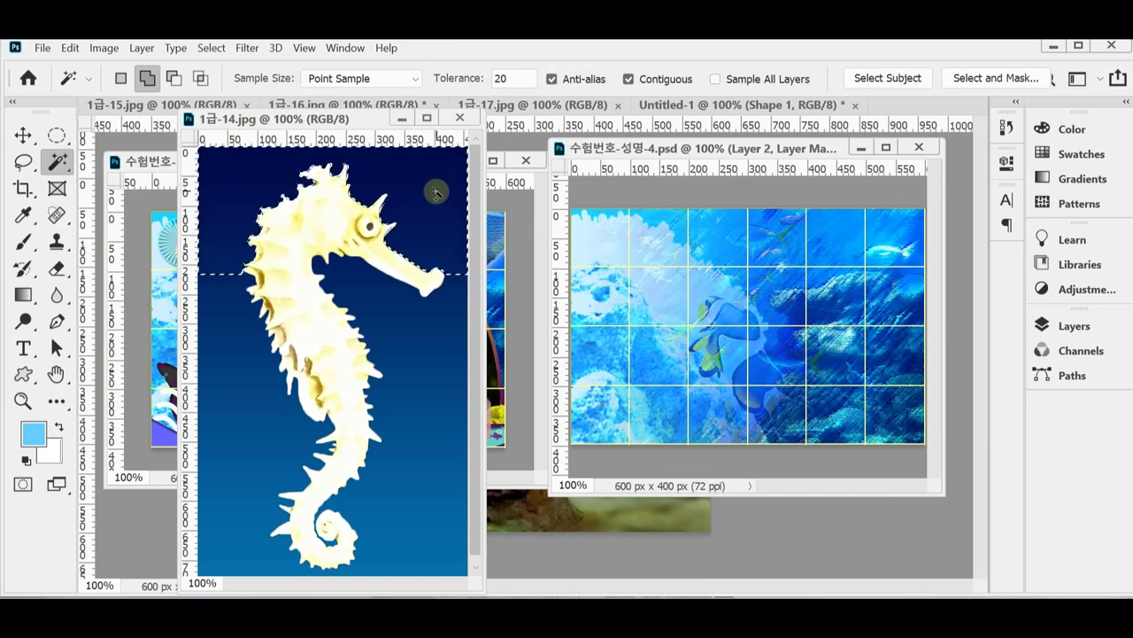
# - Set the Magic Wand tolerance to 40 and add the rest of the blue background around the seahorse to the selection
pyautogui.click(454, 80)
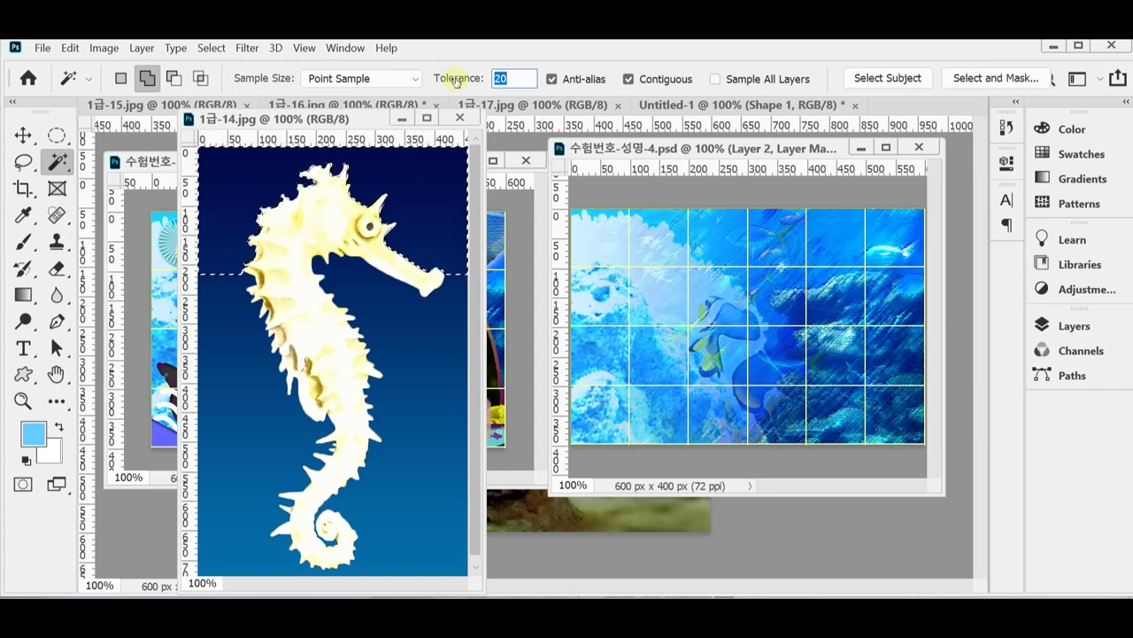
pyautogui.write('40')
pyautogui.press('Return')
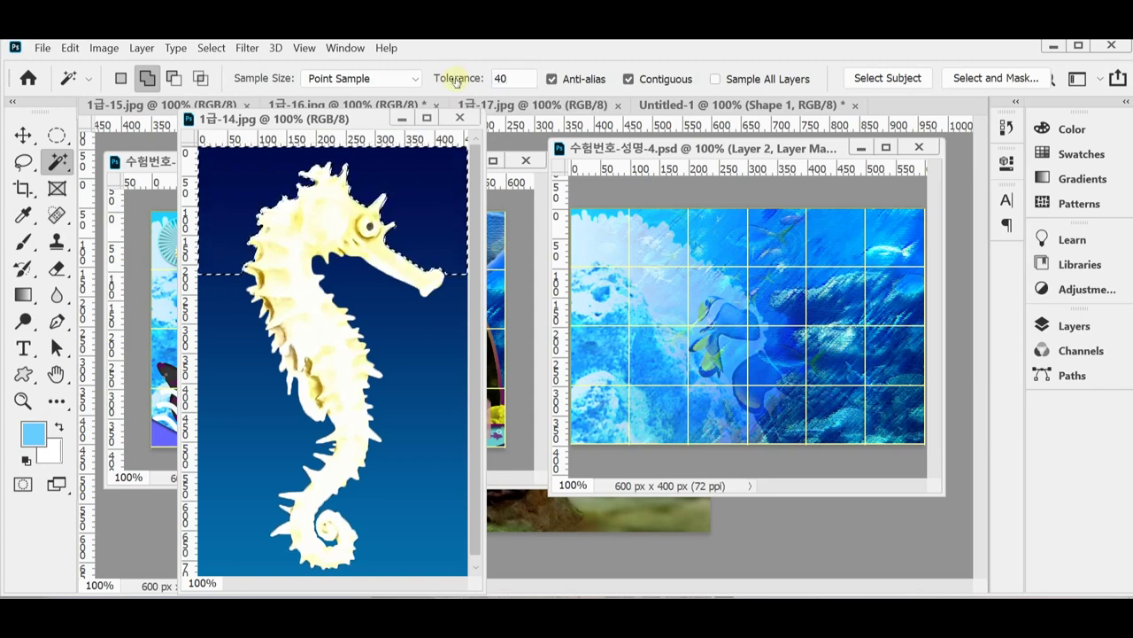
pyautogui.click(435, 185)
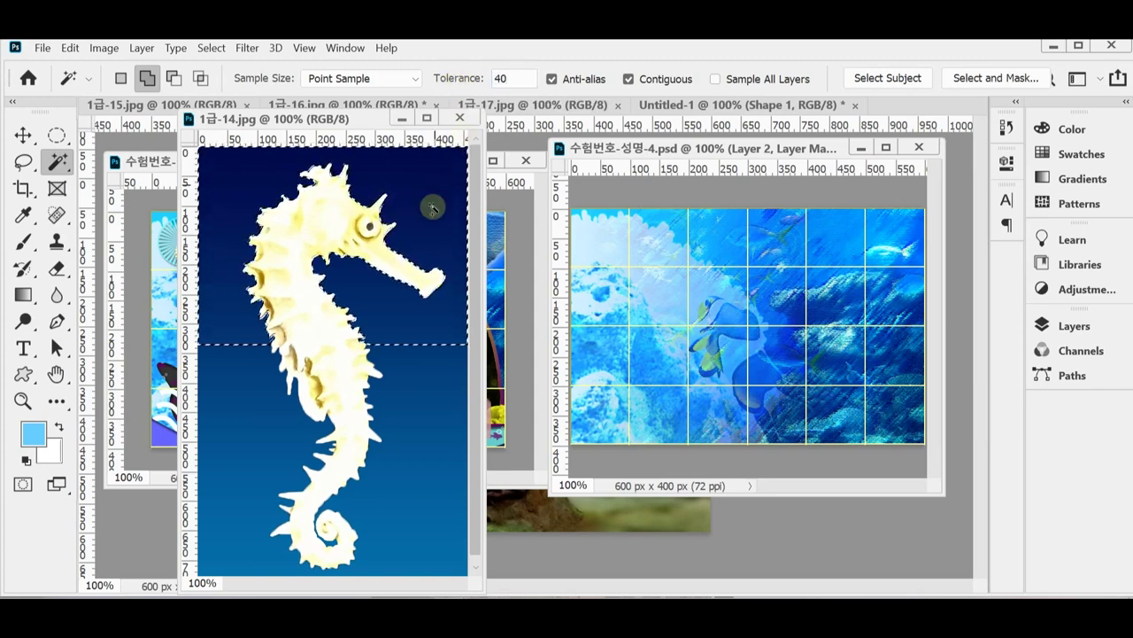
pyautogui.click(435, 365)
pyautogui.click(251, 464)
pyautogui.click(410, 533)
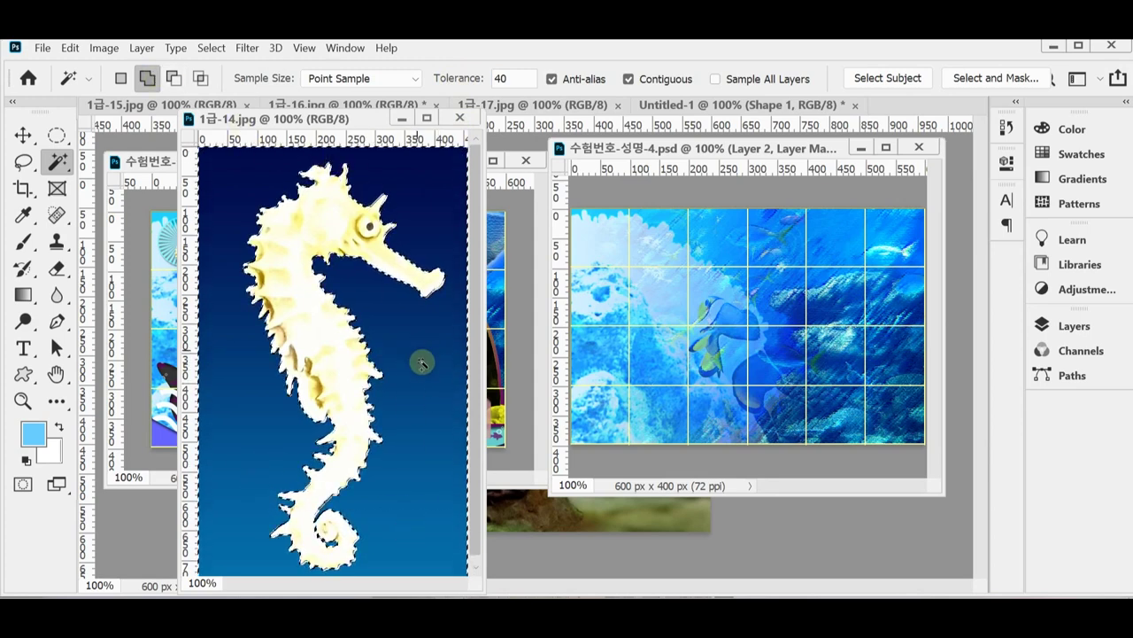
pyautogui.scroll(-1, 399, 509)
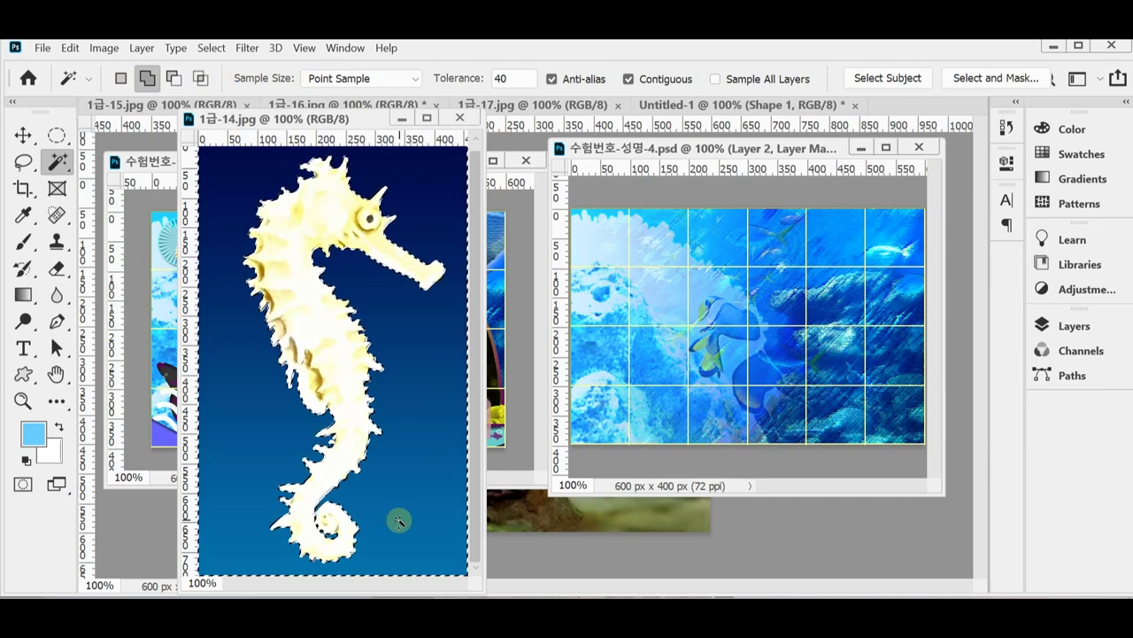
# - Invert the selection, copy the seahorse, close 1급-14.jpg, and paste it as a new layer in the masked sea document
pyautogui.click(211, 48)
pyautogui.click(227, 116)
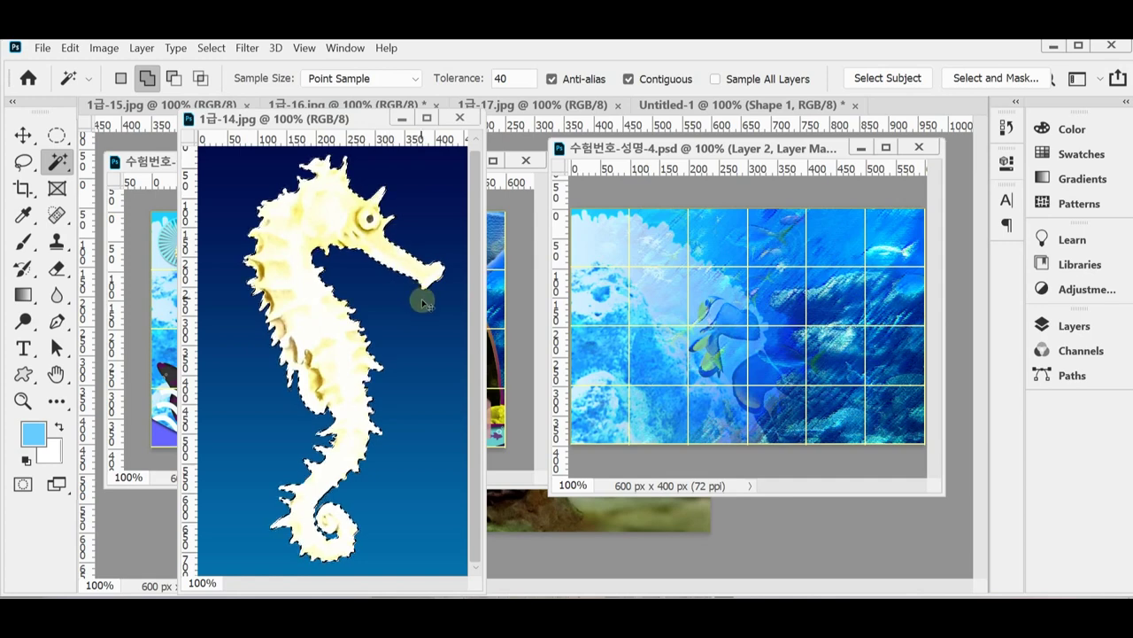
pyautogui.hotkey('ctrl', 'w')
pyautogui.press('d')
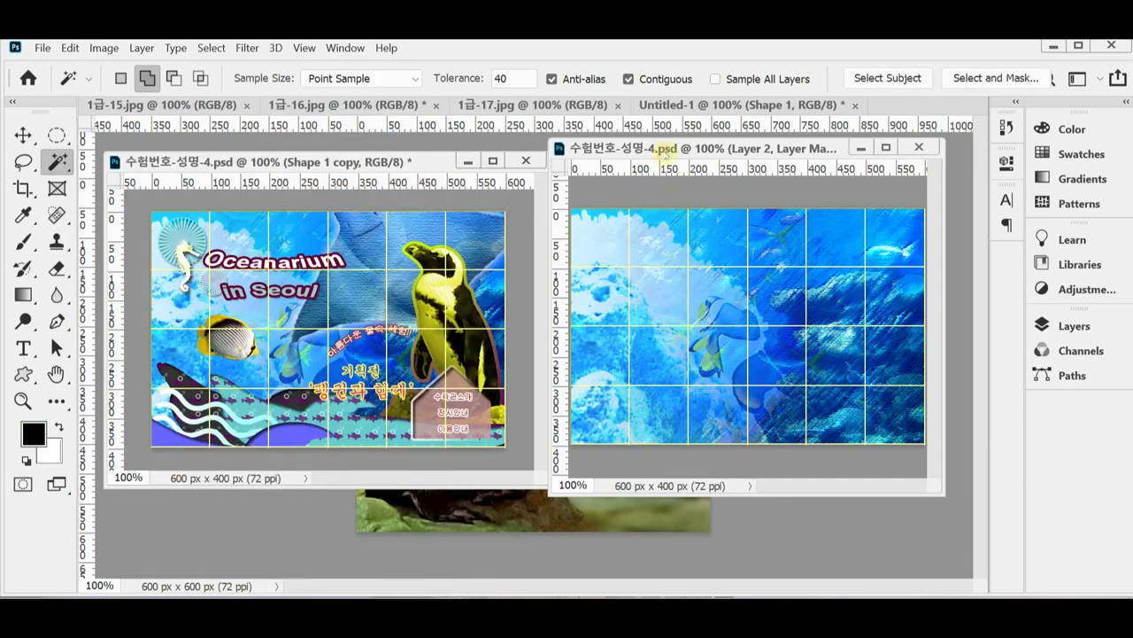
pyautogui.hotkey('ctrl', 'v')
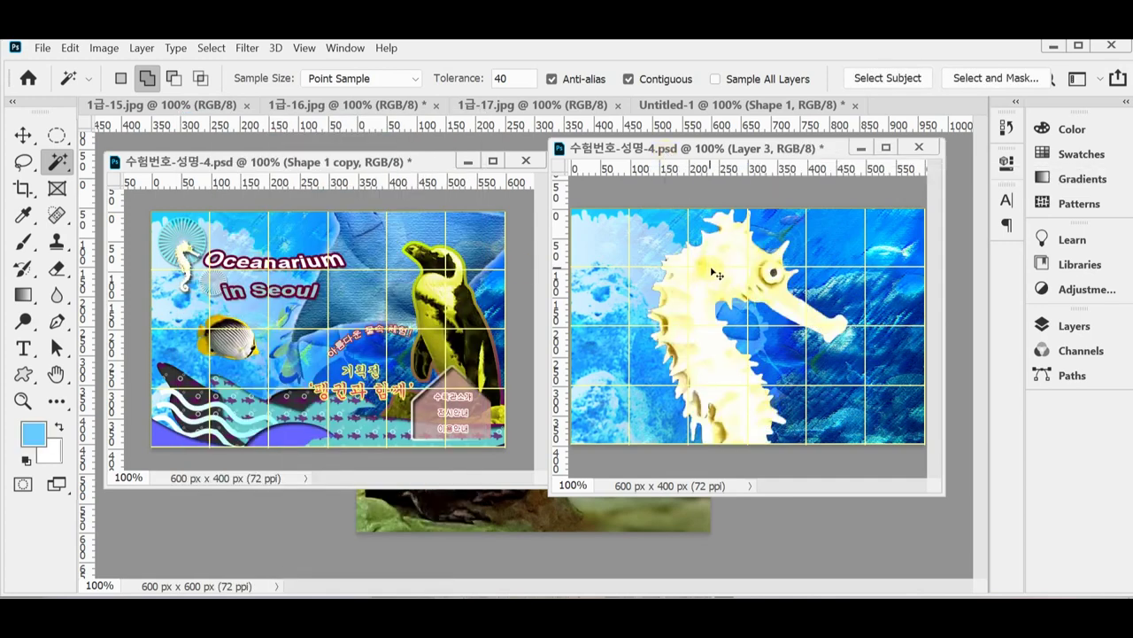
# - Scale the pasted seahorse proportionally to about 12.57% and position its centre at about X 71.5 px, Y 113.5 px
pyautogui.hotkey('ctrl', 't')
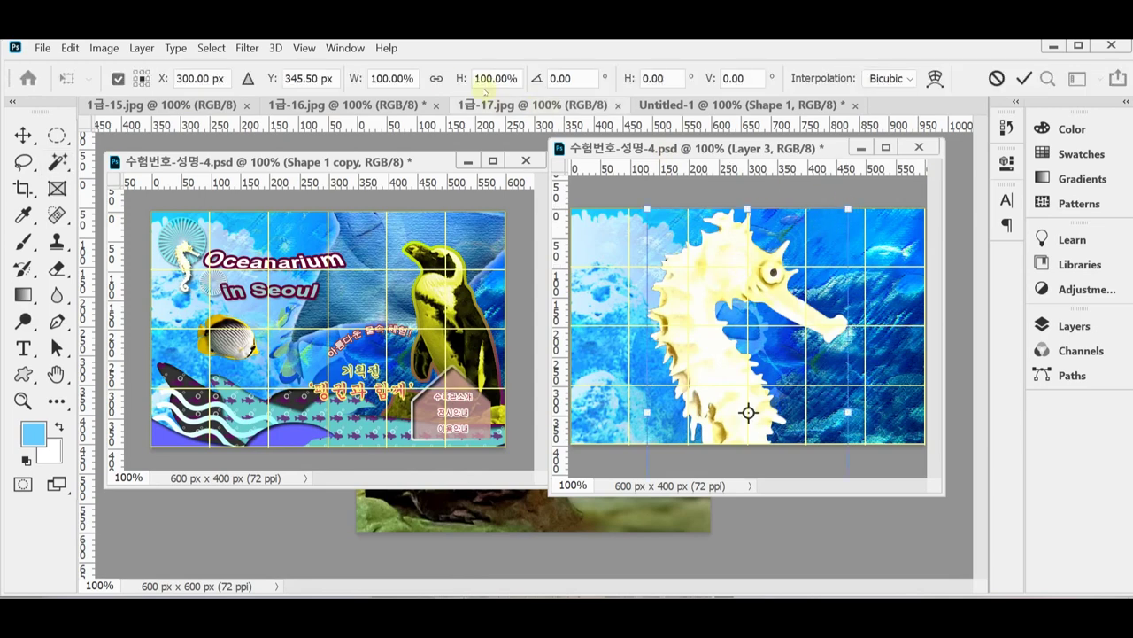
pyautogui.moveTo(848, 209); pyautogui.dragTo(615, 345)
pyautogui.moveTo(614, 393); pyautogui.dragTo(625, 247)
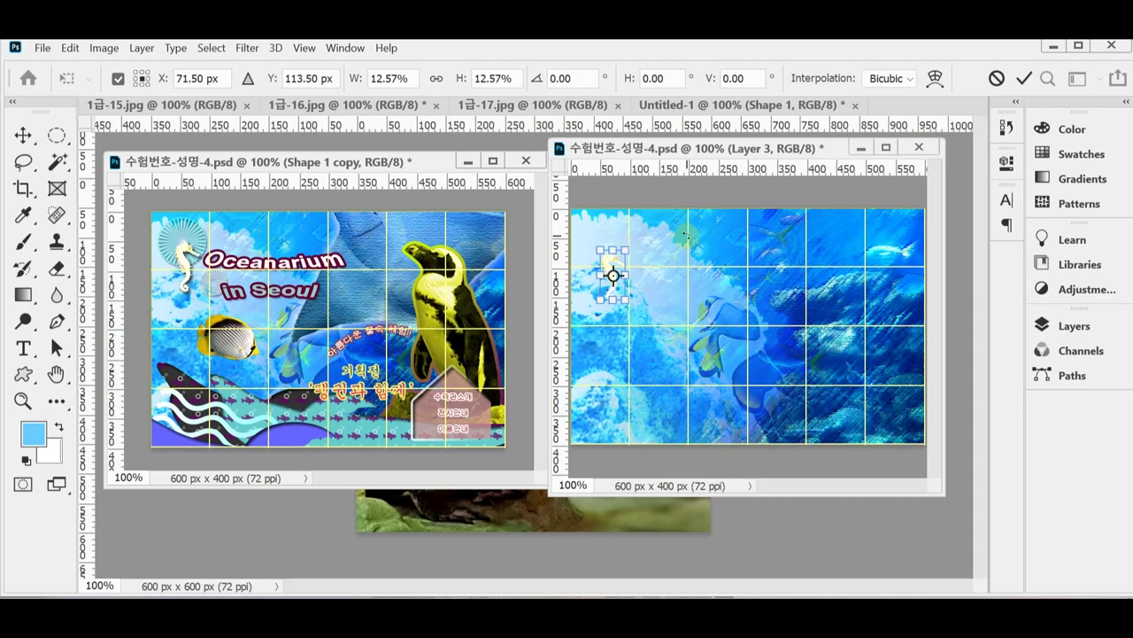
pyautogui.press('Return')
pyautogui.press('w')
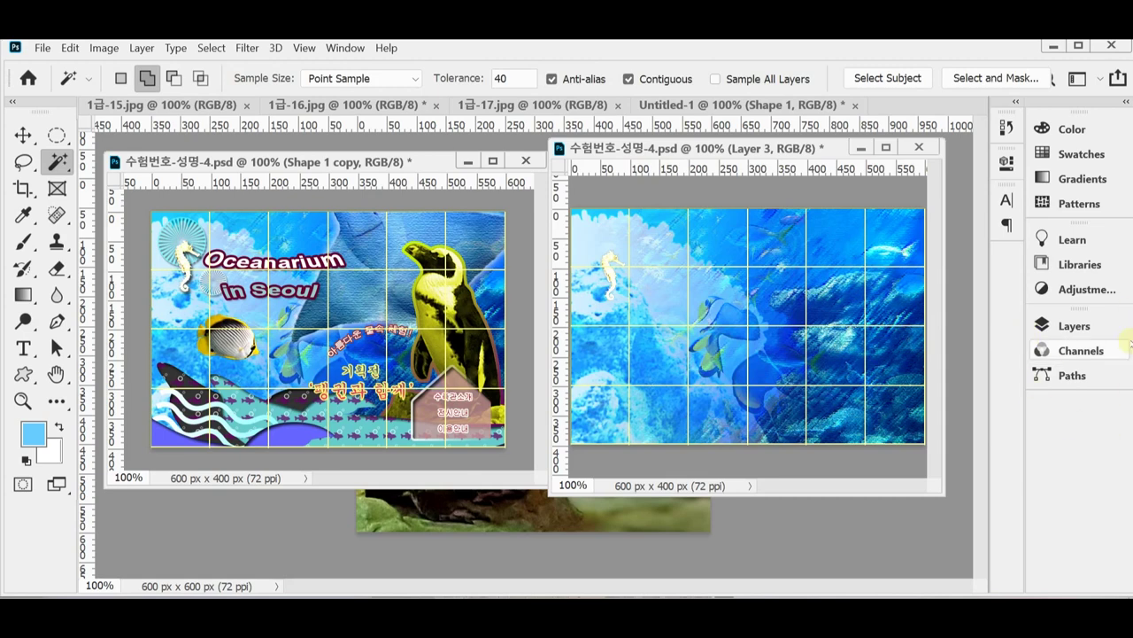
# - Add a drop shadow with a 120° angle to the seahorse layer
pyautogui.click(1071, 326)
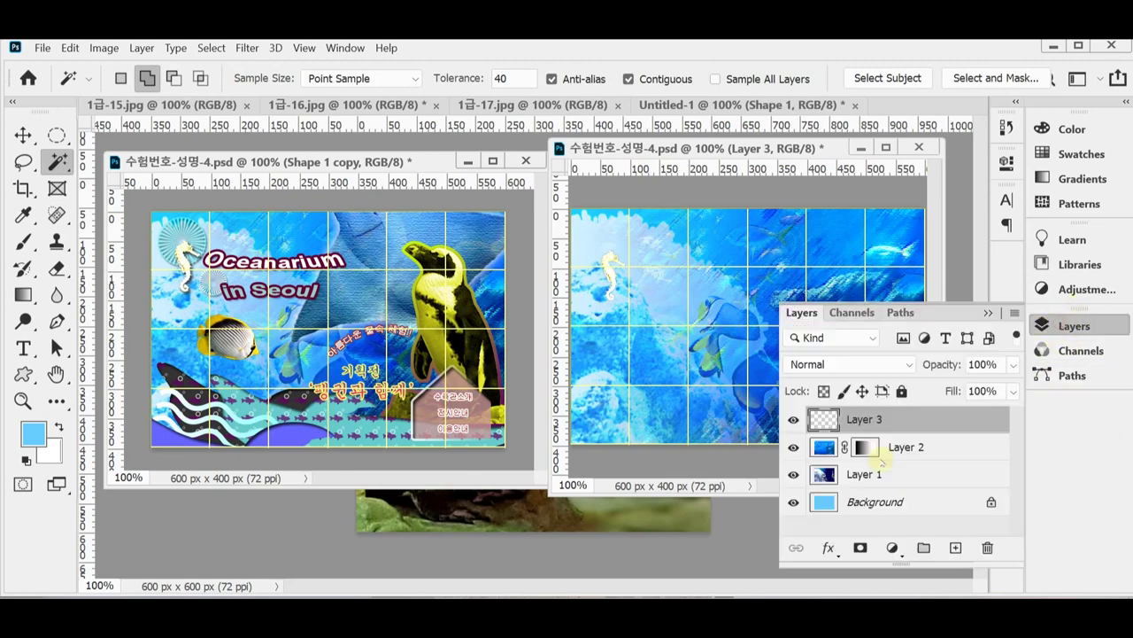
pyautogui.click(829, 549)
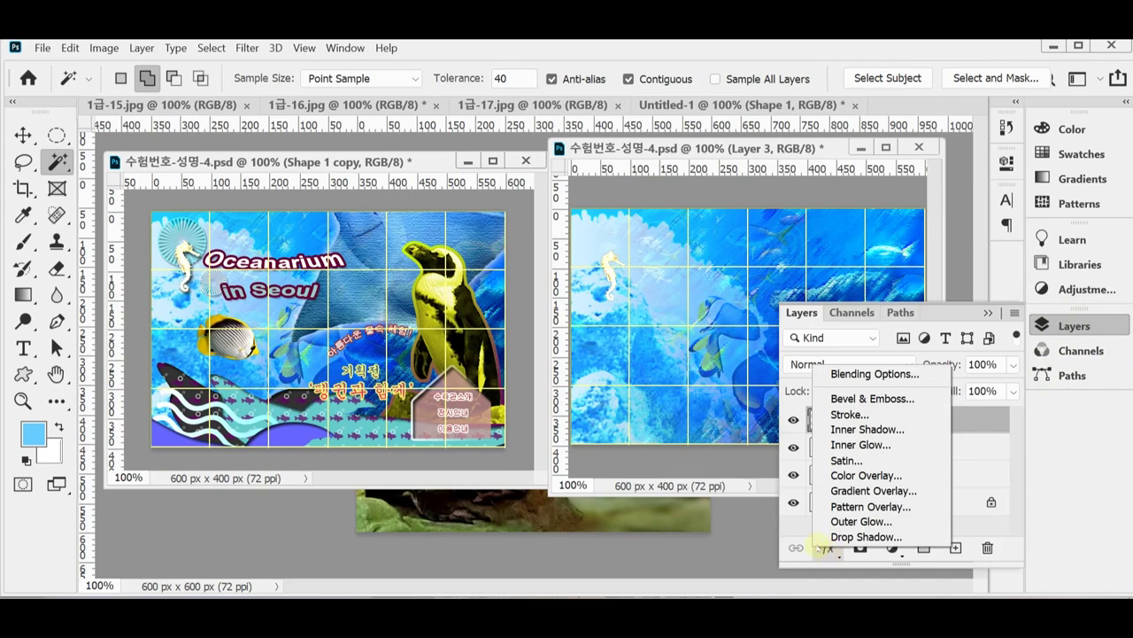
pyautogui.click(827, 537)
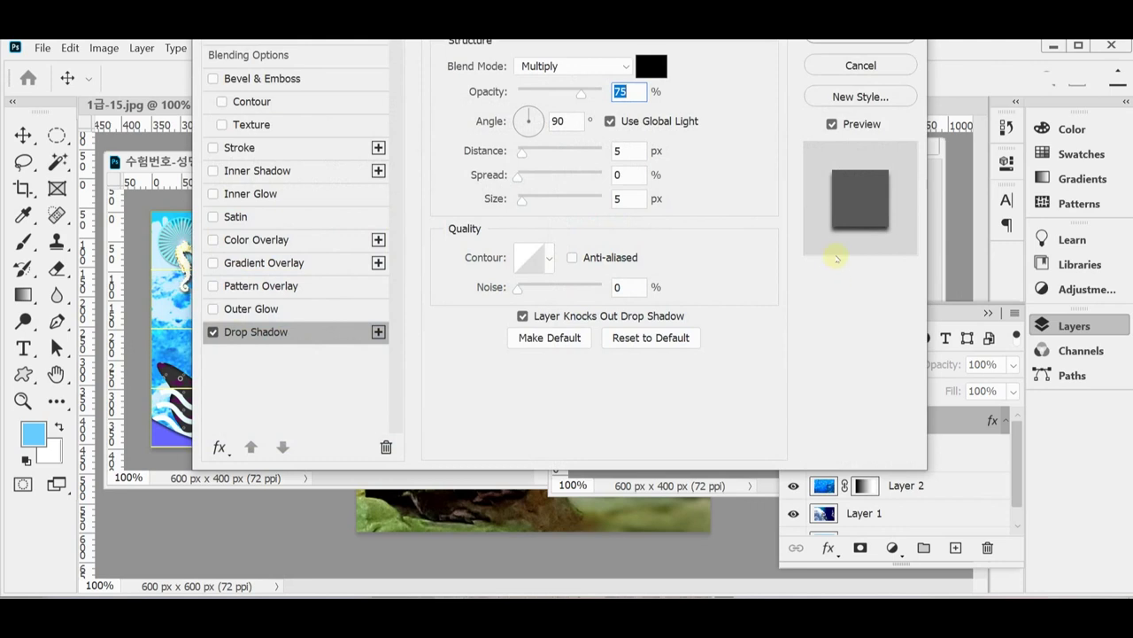
pyautogui.click(572, 120)
pyautogui.write('120')
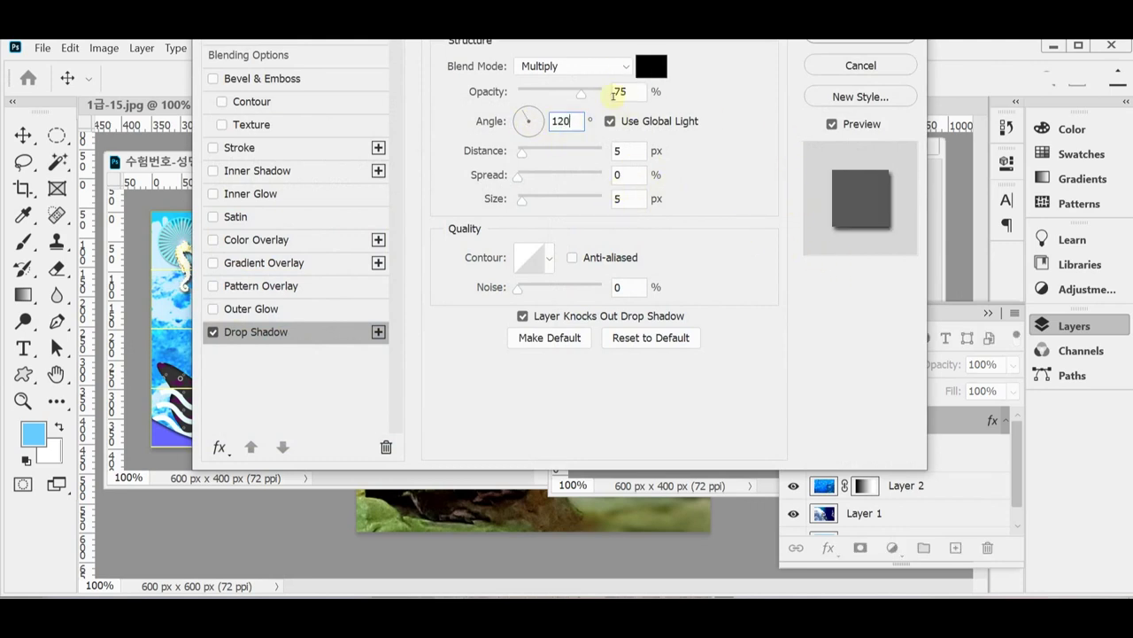
pyautogui.press('Return')
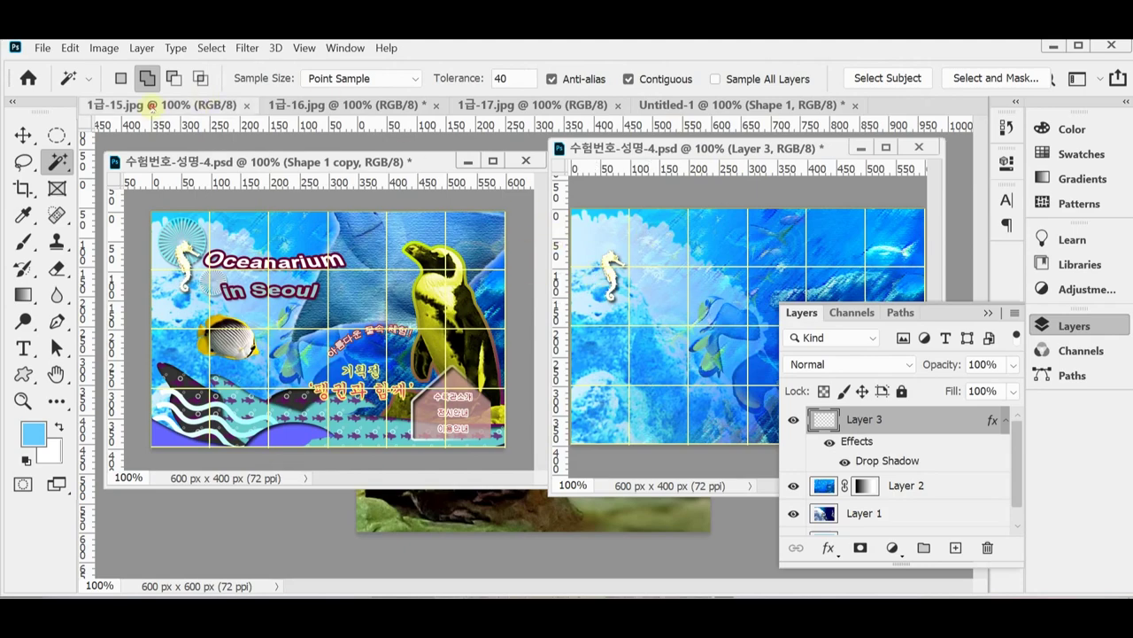
# - Undock 1급-15.jpg into its own enlarged window and switch to the Quick Selection tool
pyautogui.moveTo(150, 105); pyautogui.dragTo(266, 174)
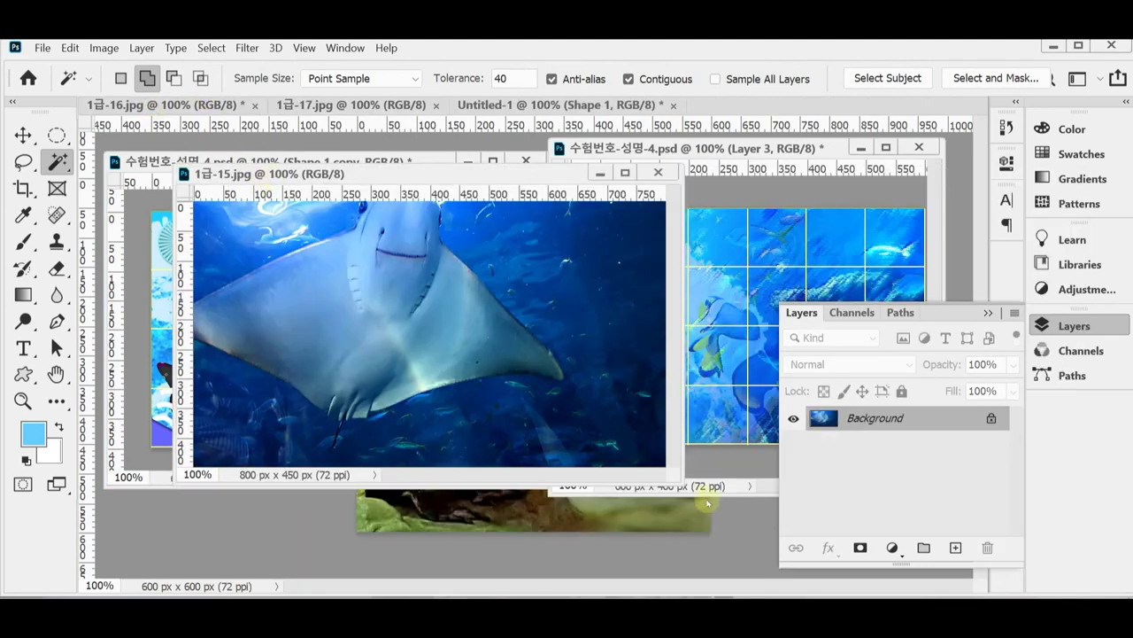
pyautogui.moveTo(683, 483); pyautogui.dragTo(717, 522)
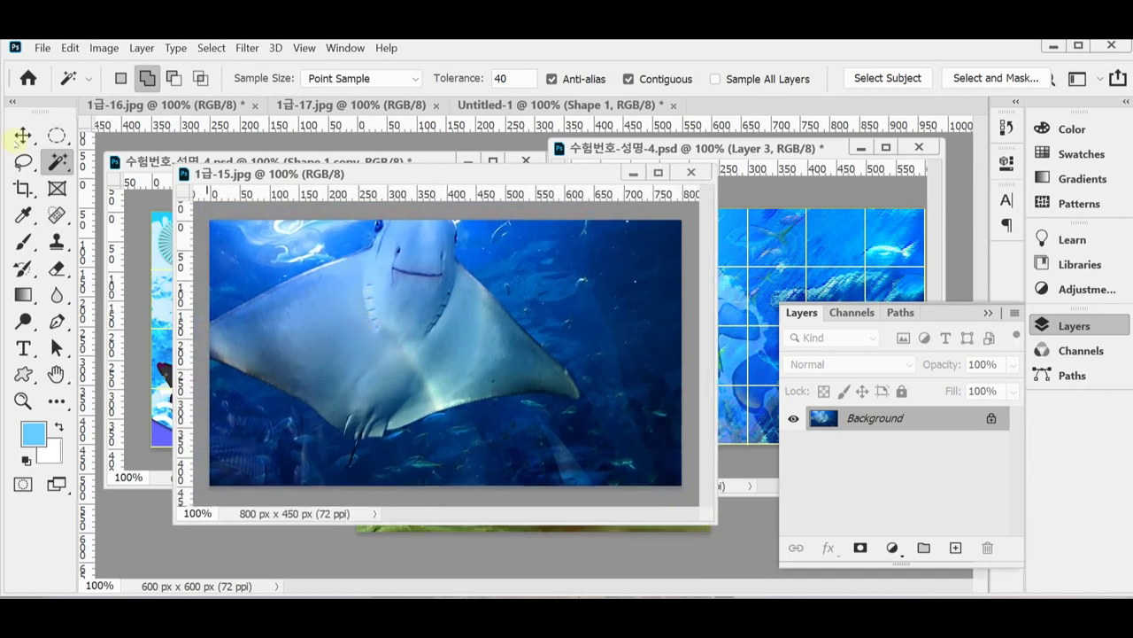
pyautogui.rightClick(55, 160)
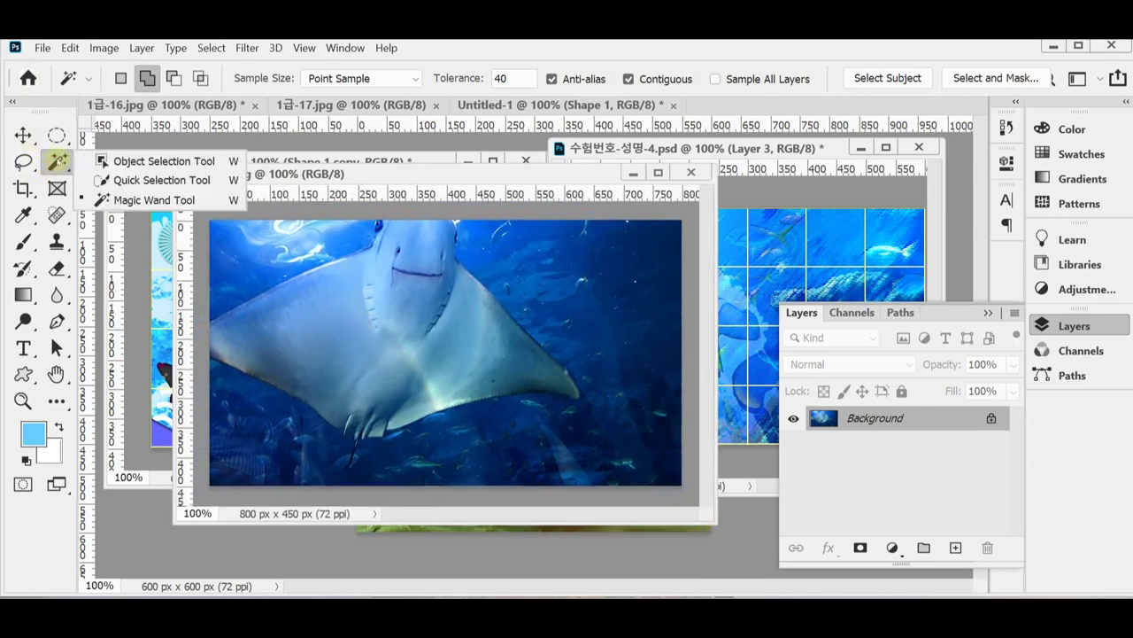
pyautogui.click(133, 180)
# - Select the body of the manta ray with a 45 px Quick Selection brush in add mode
pyautogui.moveTo(378, 270); pyautogui.dragTo(255, 333)
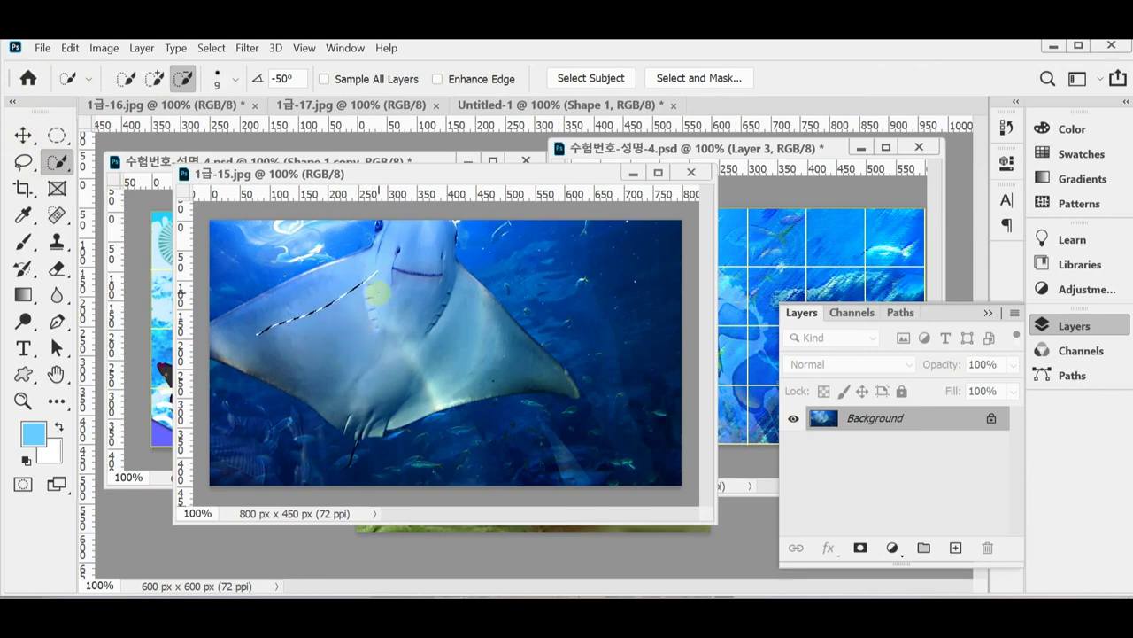
pyautogui.press(']')
pyautogui.press(']')
pyautogui.press(']')
pyautogui.press(']')
pyautogui.press(']')
pyautogui.press(']')
pyautogui.press(']')
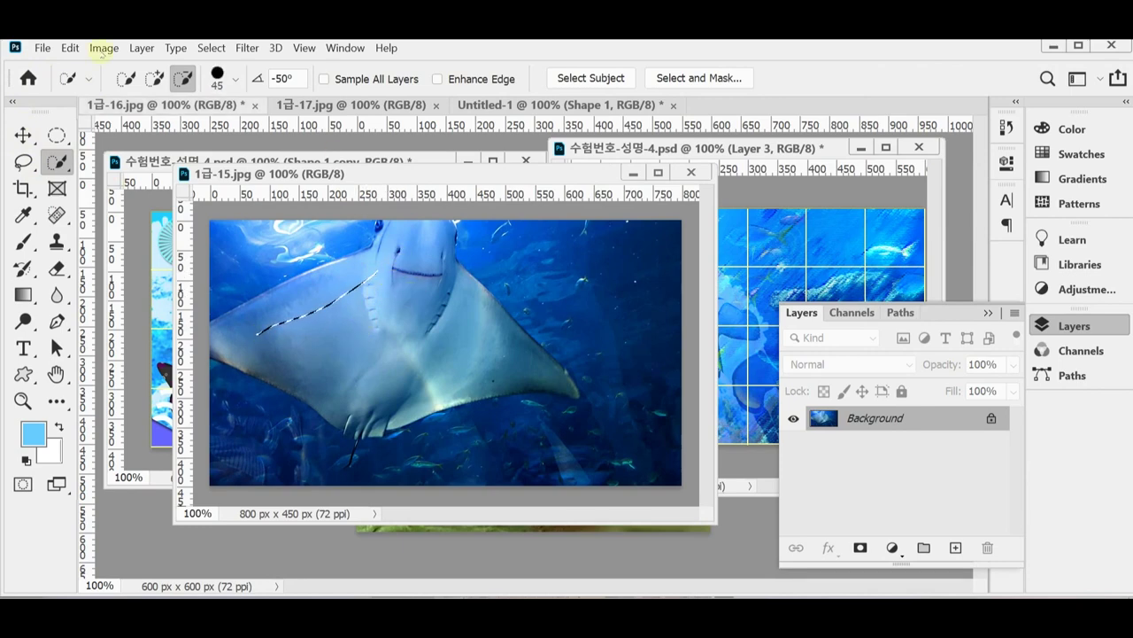
pyautogui.click(154, 79)
pyautogui.moveTo(410, 249)
pyautogui.mouseDown()
pyautogui.moveTo(398, 335)
pyautogui.moveTo(433, 324)
pyautogui.moveTo(469, 337)
pyautogui.moveTo(399, 224)
pyautogui.mouseUp()
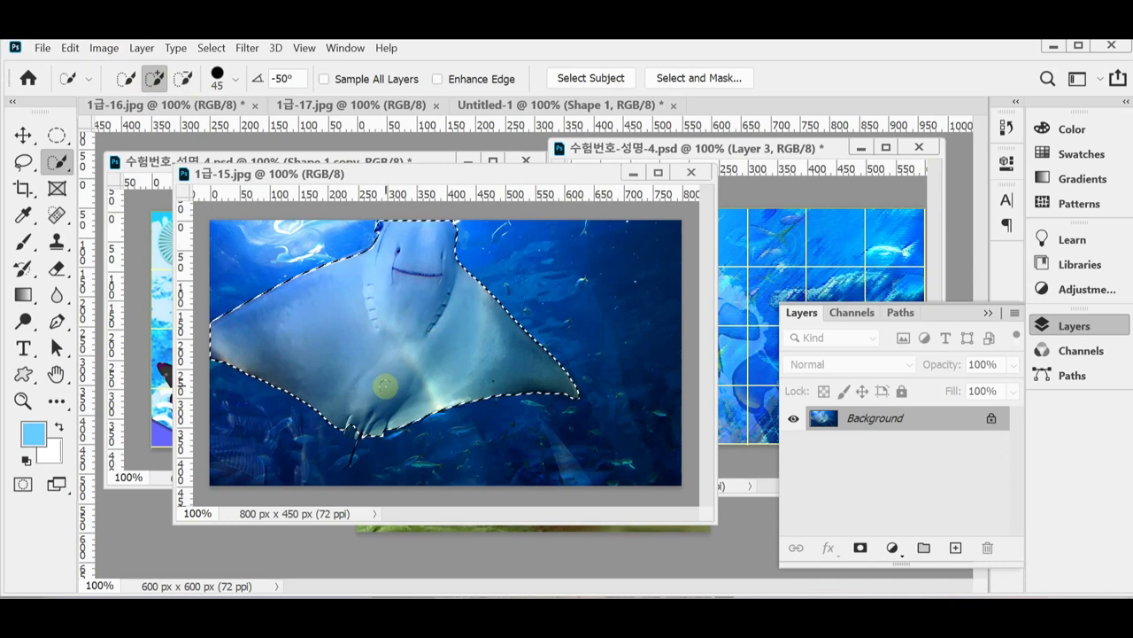
# - Try to add the ray's thin tail to the selection with a 3 px brush
pyautogui.scroll(4, 370, 418)
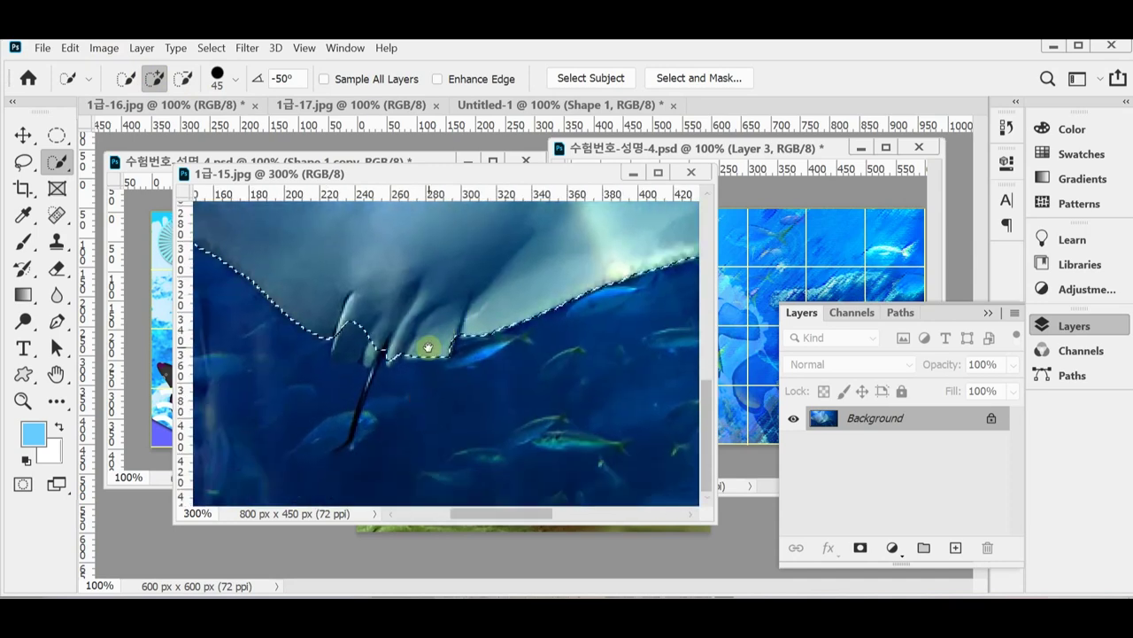
pyautogui.press('[')
pyautogui.press('[')
pyautogui.press('[')
pyautogui.press('[')
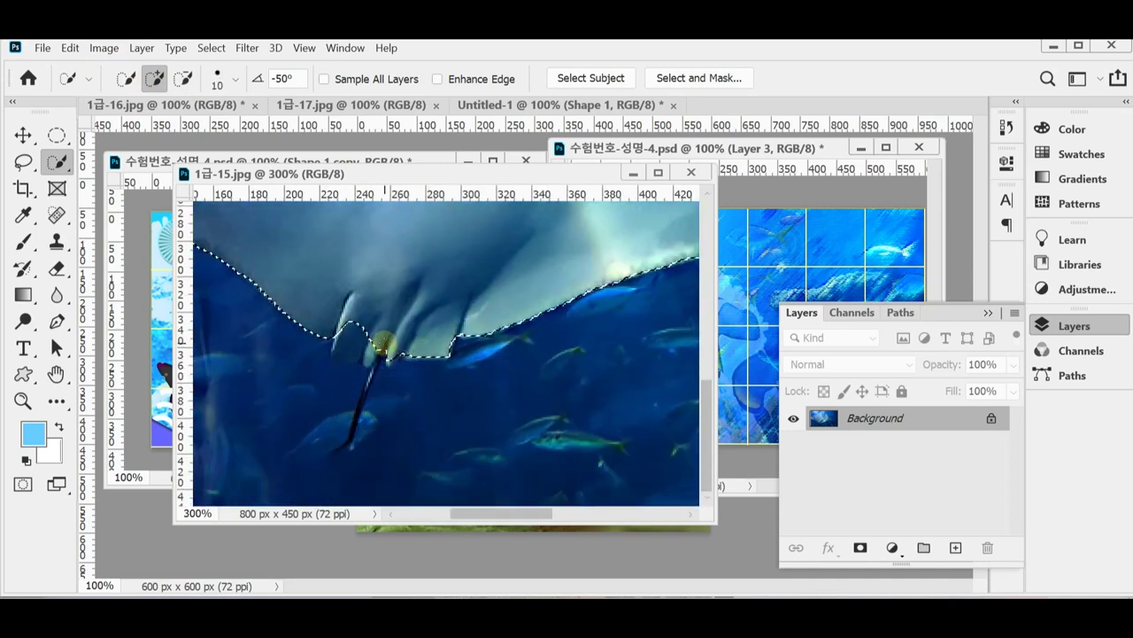
pyautogui.press('[')
pyautogui.press('[')
pyautogui.press('[')
pyautogui.press('[')
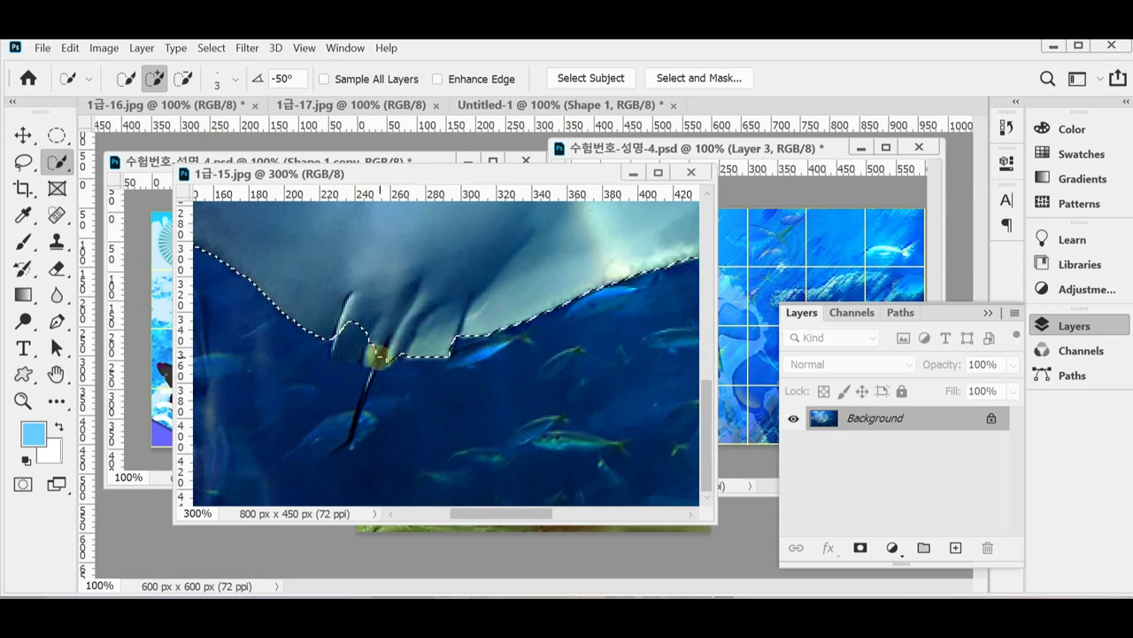
pyautogui.moveTo(379, 356)
pyautogui.mouseDown()
pyautogui.moveTo(372, 337)
pyautogui.moveTo(348, 333)
pyautogui.moveTo(361, 375)
pyautogui.moveTo(371, 373)
pyautogui.moveTo(363, 360)
pyautogui.moveTo(354, 430)
pyautogui.mouseUp()
# - Refine the selection with a 1 px brush to include the small fins at the base of the ray's tail
pyautogui.press('[')
pyautogui.press('[')
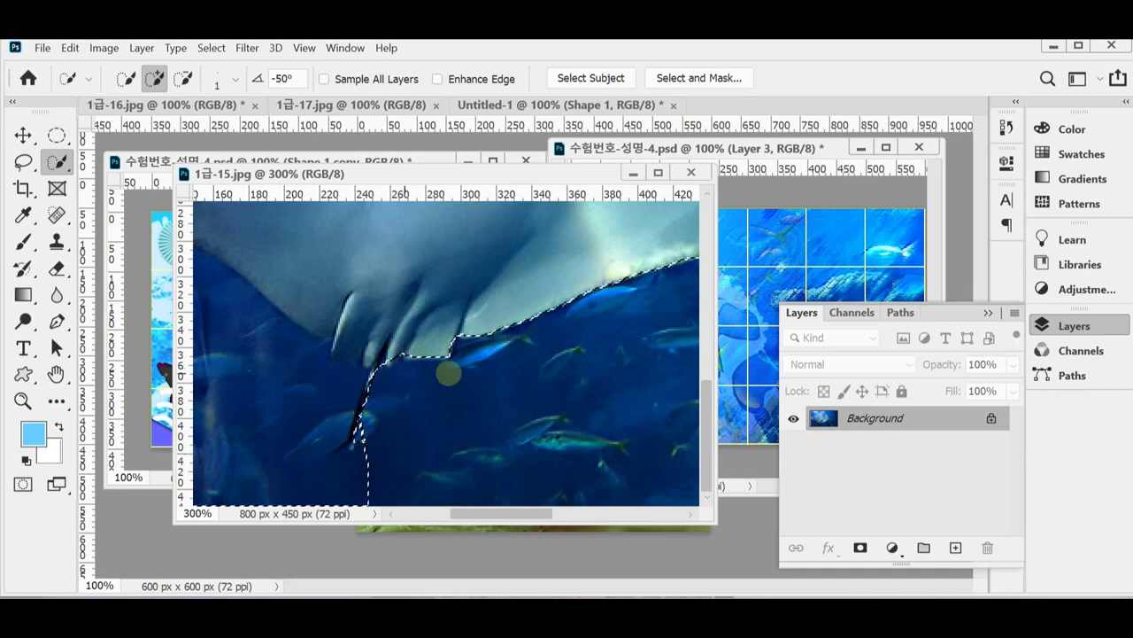
pyautogui.moveTo(416, 410)
pyautogui.mouseDown()
pyautogui.moveTo(390, 316)
pyautogui.moveTo(341, 347)
pyautogui.mouseUp()
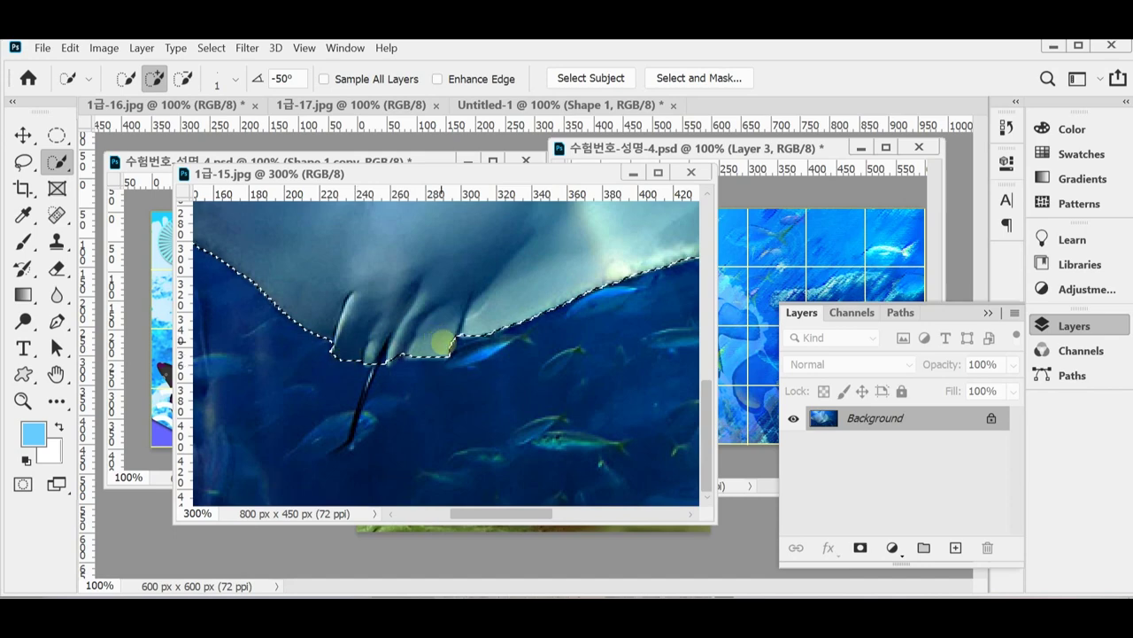
pyautogui.scroll(-1, 499, 377)
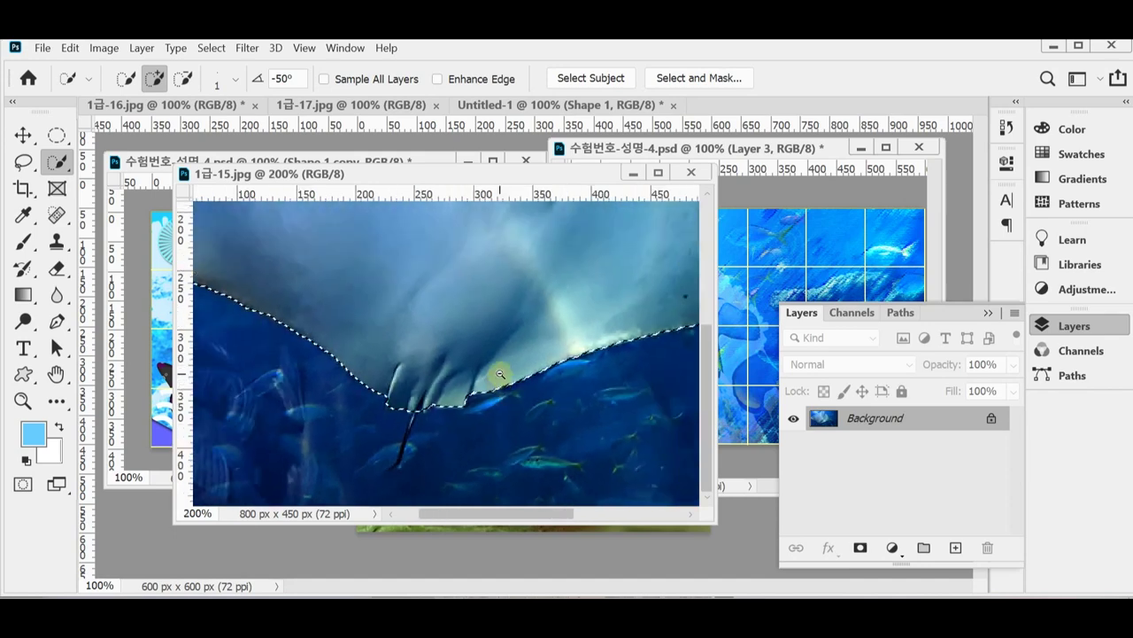
pyautogui.scroll(-1, 499, 376)
pyautogui.moveTo(528, 357)
pyautogui.mouseDown()
pyautogui.moveTo(539, 326)
pyautogui.moveTo(589, 372)
pyautogui.mouseUp()
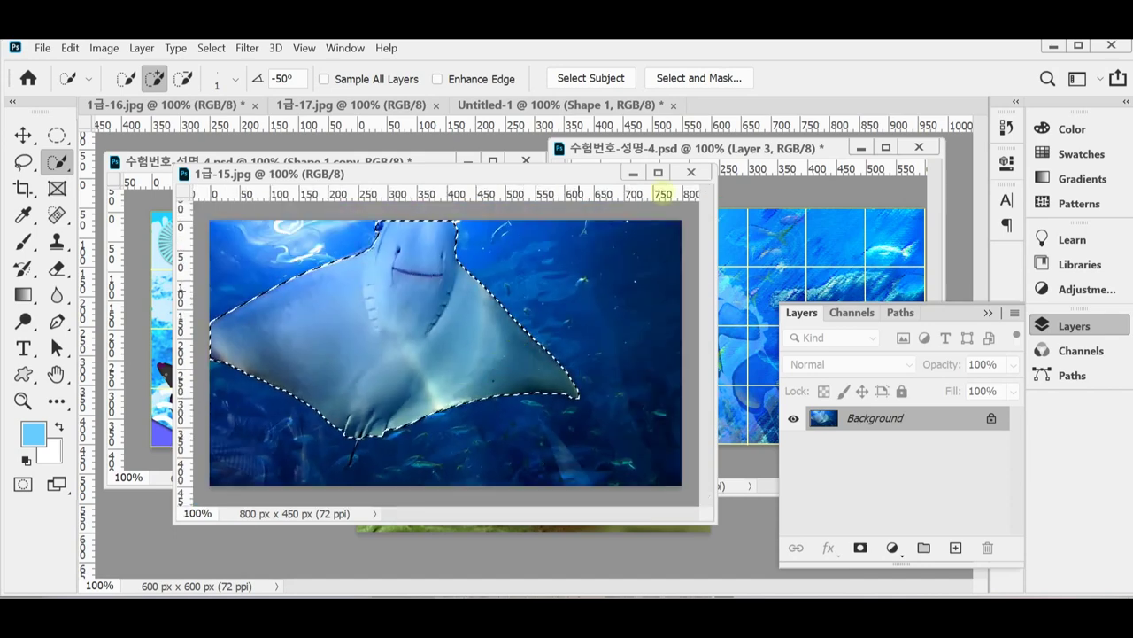
# - Copy the selected manta ray, minimize 1급-15.jpg, and paste the ray as a new layer in the masked sea document
pyautogui.moveTo(619, 172); pyautogui.dragTo(652, 245)
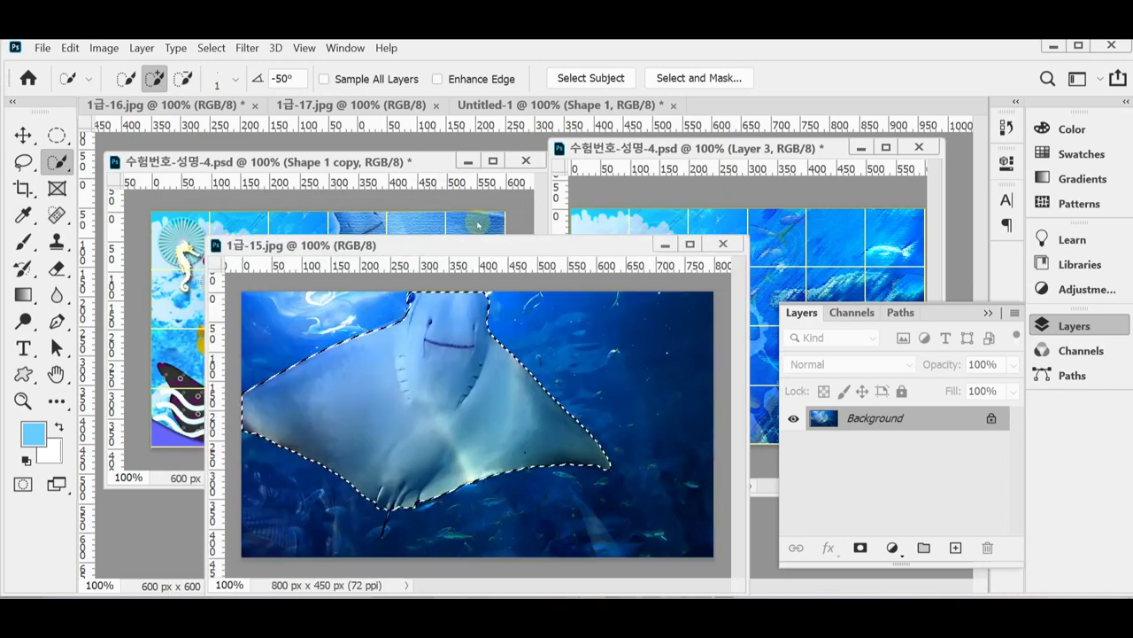
pyautogui.moveTo(494, 244); pyautogui.dragTo(423, 211)
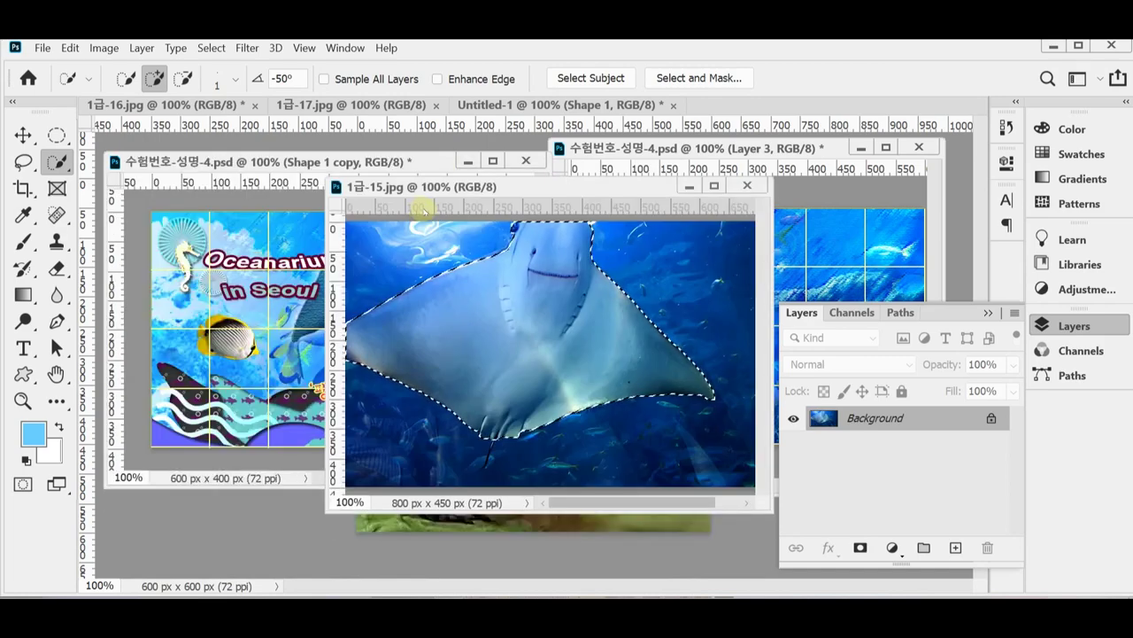
pyautogui.click(689, 186)
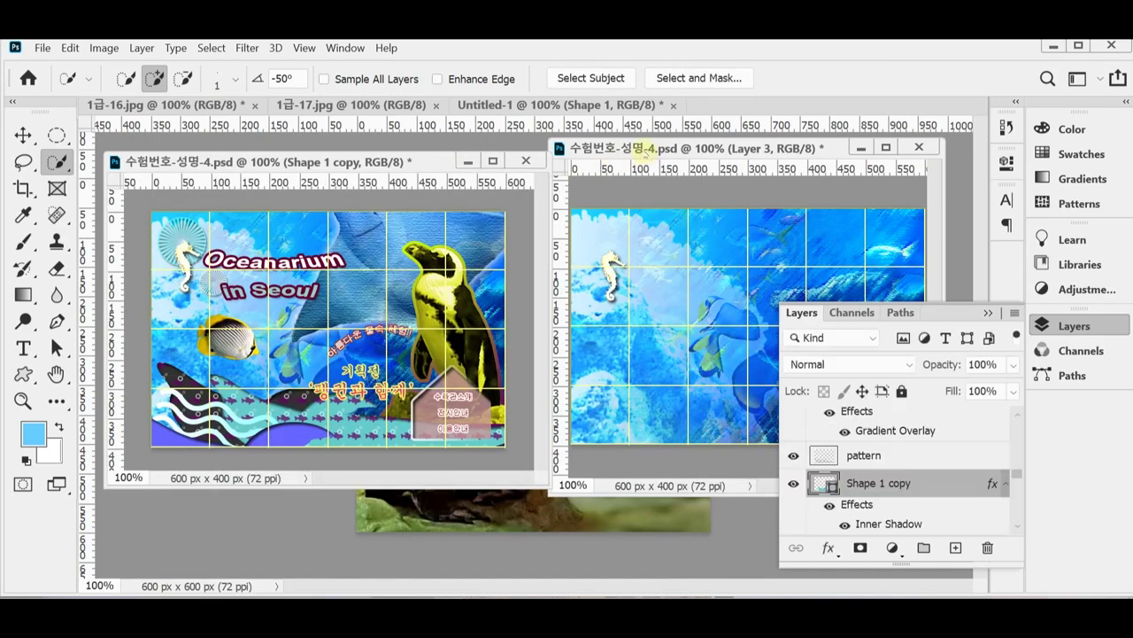
pyautogui.click(1063, 326)
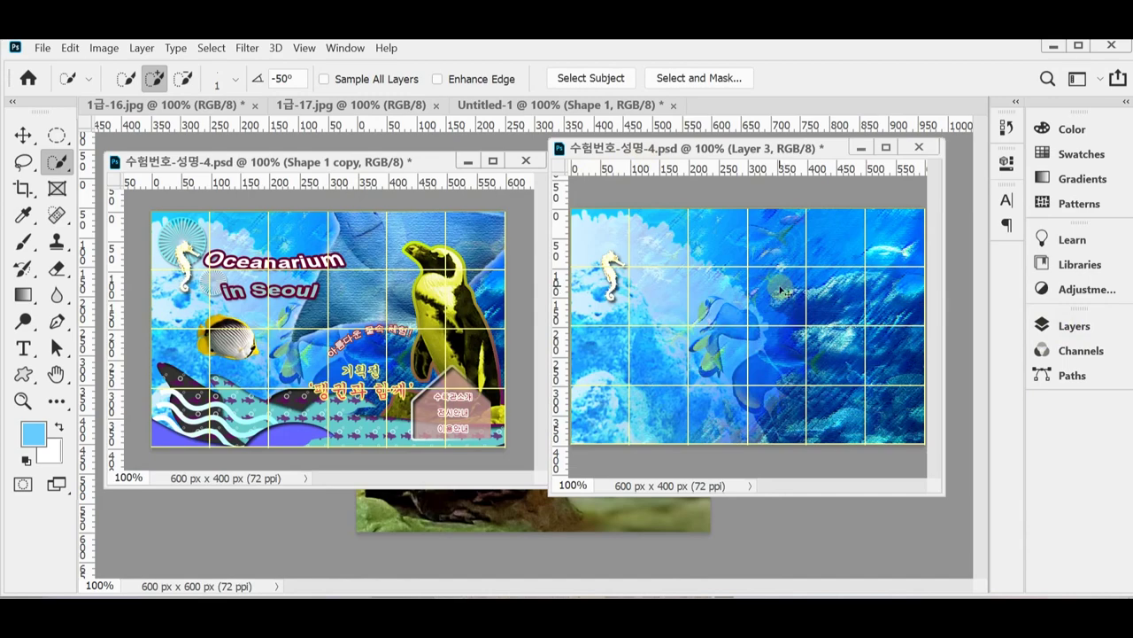
pyautogui.hotkey('ctrl', 'v')
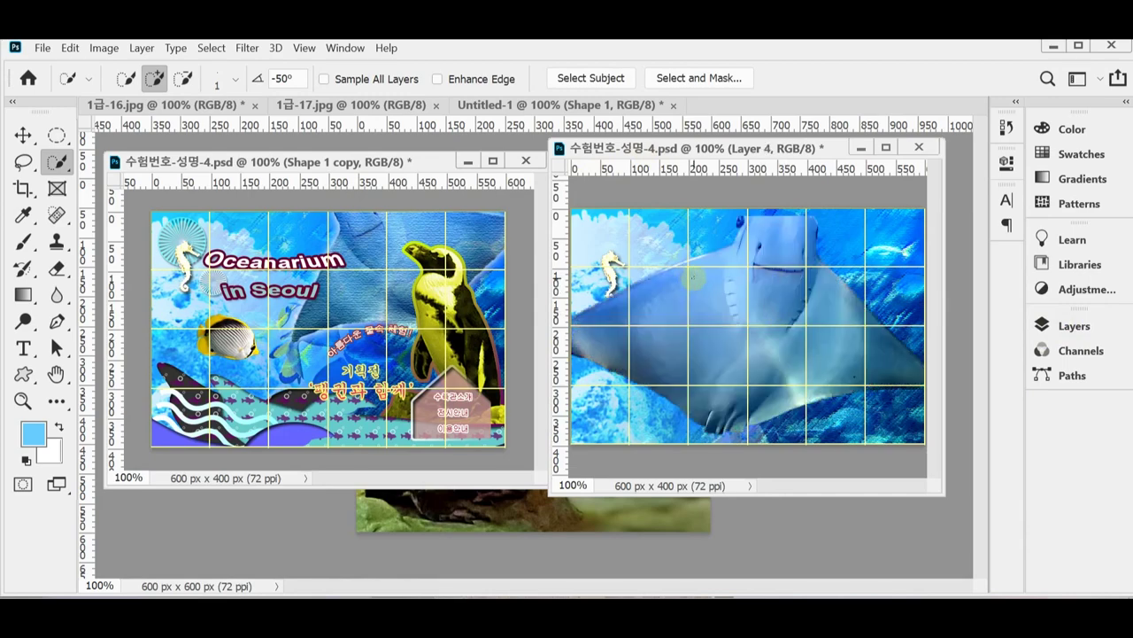
# - Flip the pasted ray horizontally and scale it proportionally to about 65.7%
pyautogui.hotkey('ctrl', 't')
pyautogui.rightClick(760, 267)
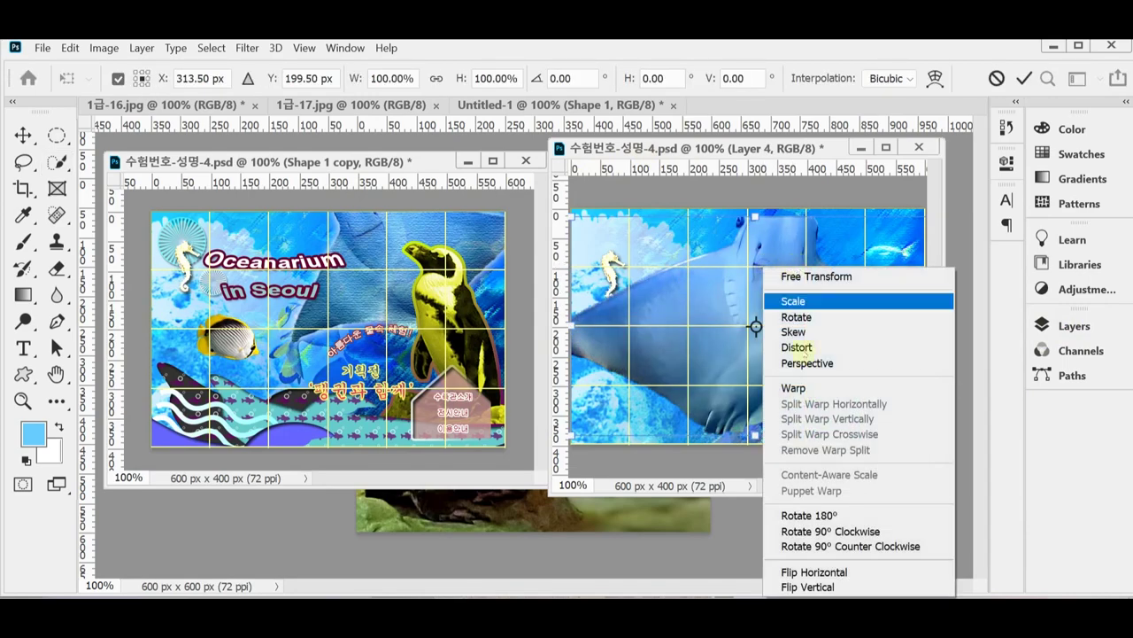
pyautogui.click(819, 571)
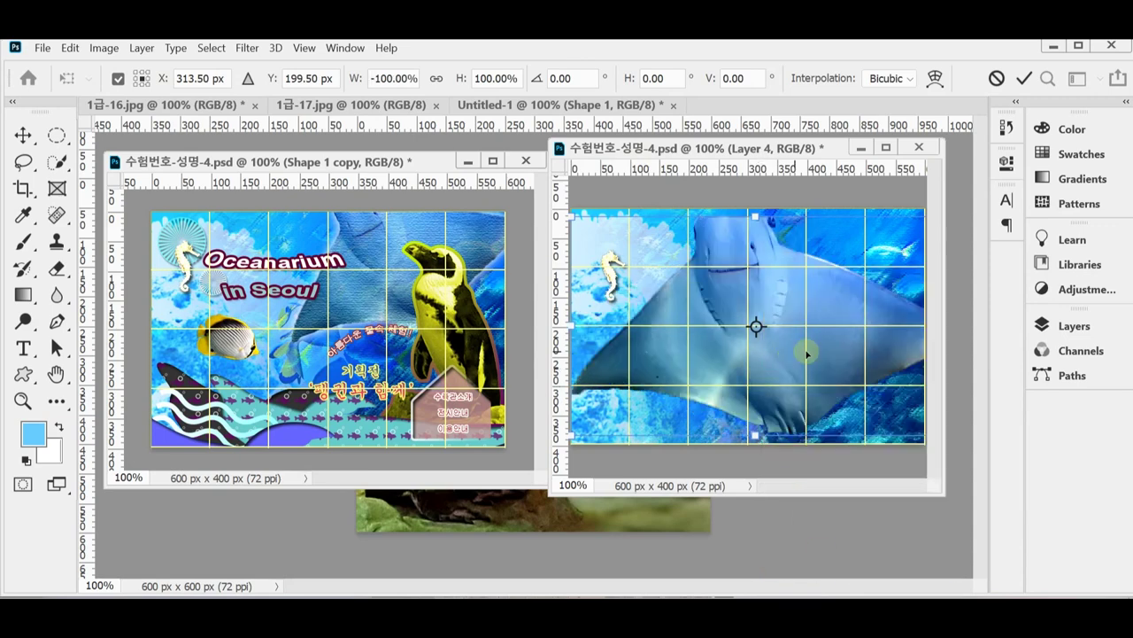
pyautogui.moveTo(863, 350); pyautogui.dragTo(891, 308)
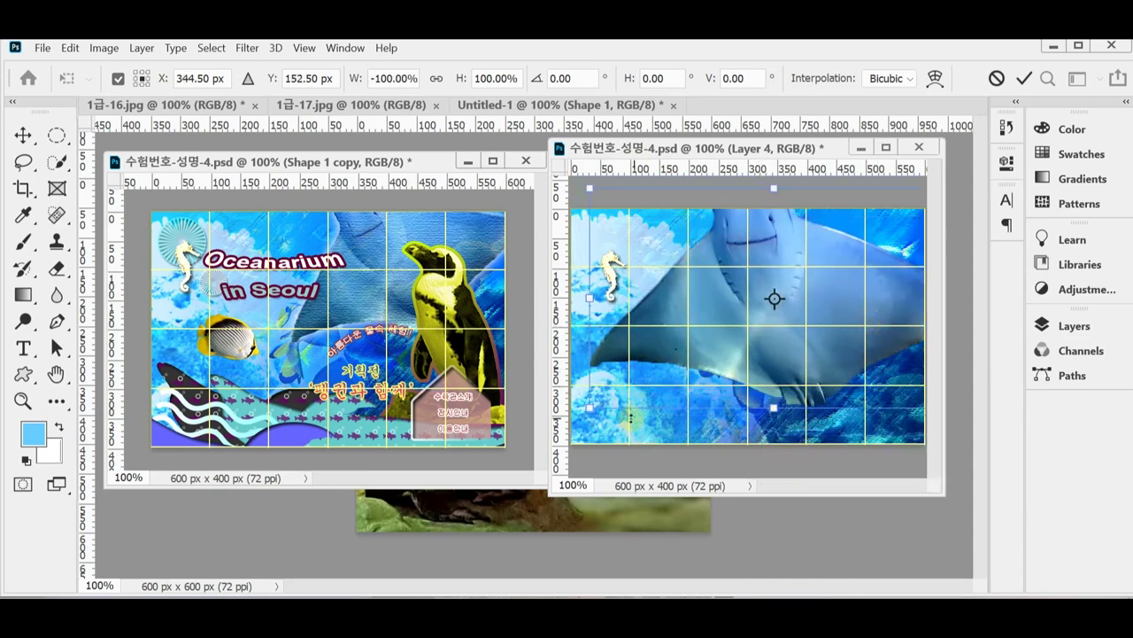
pyautogui.click(435, 80)
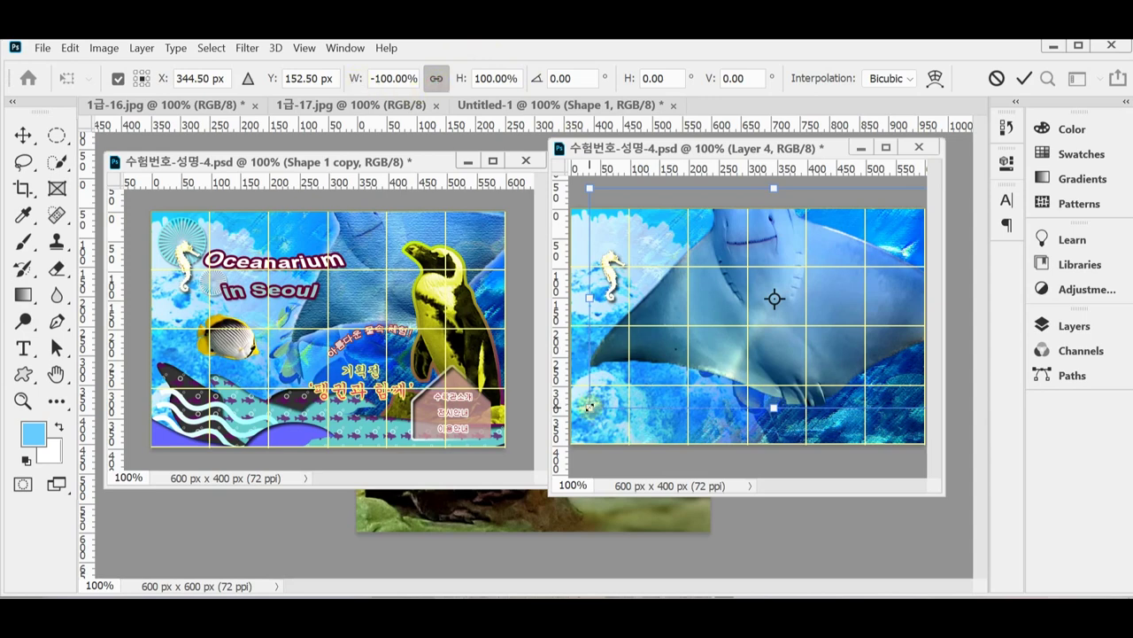
pyautogui.moveTo(588, 408); pyautogui.dragTo(716, 336)
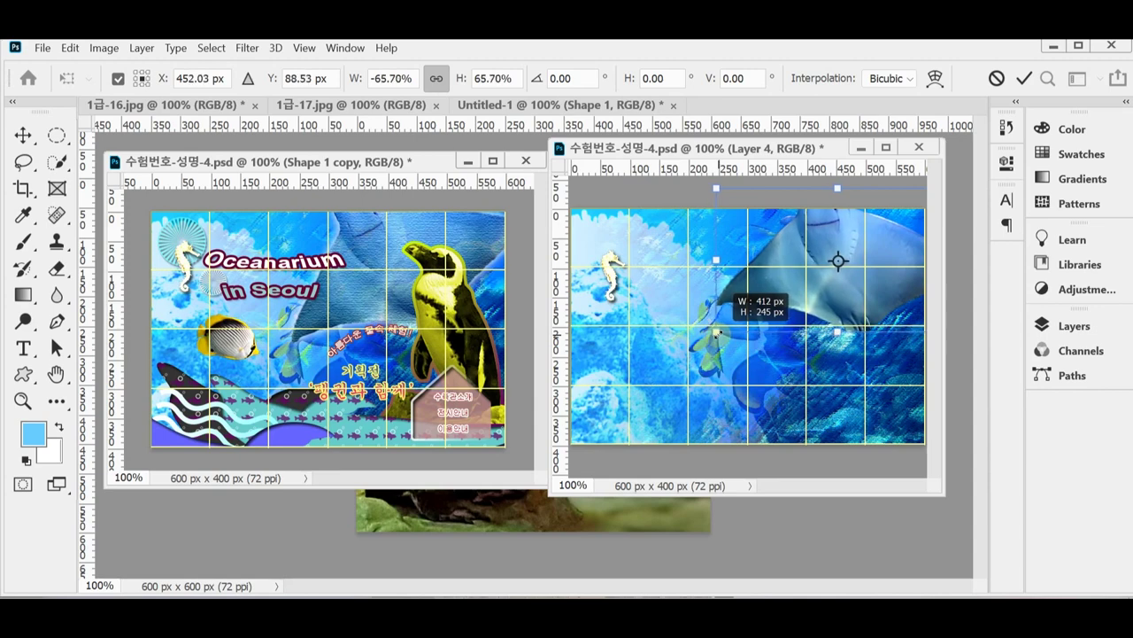
# - Tilt the ray, position it in the canvas's upper-right area as in the reference, apply the transform, and save the document
pyautogui.moveTo(870, 294); pyautogui.dragTo(848, 316)
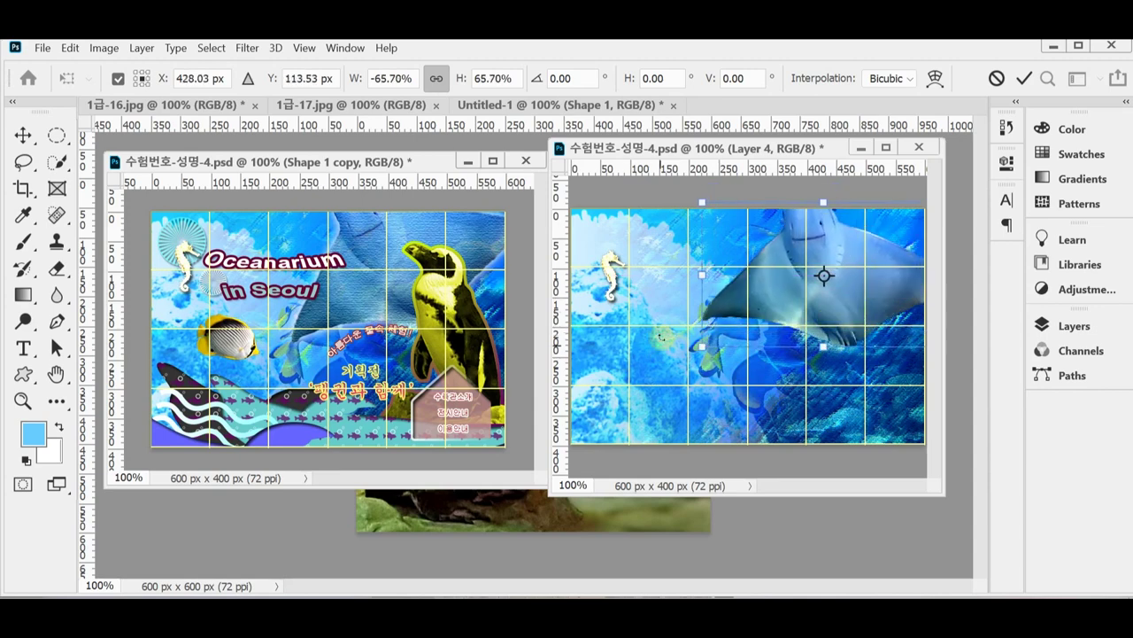
pyautogui.moveTo(661, 324); pyautogui.dragTo(708, 305)
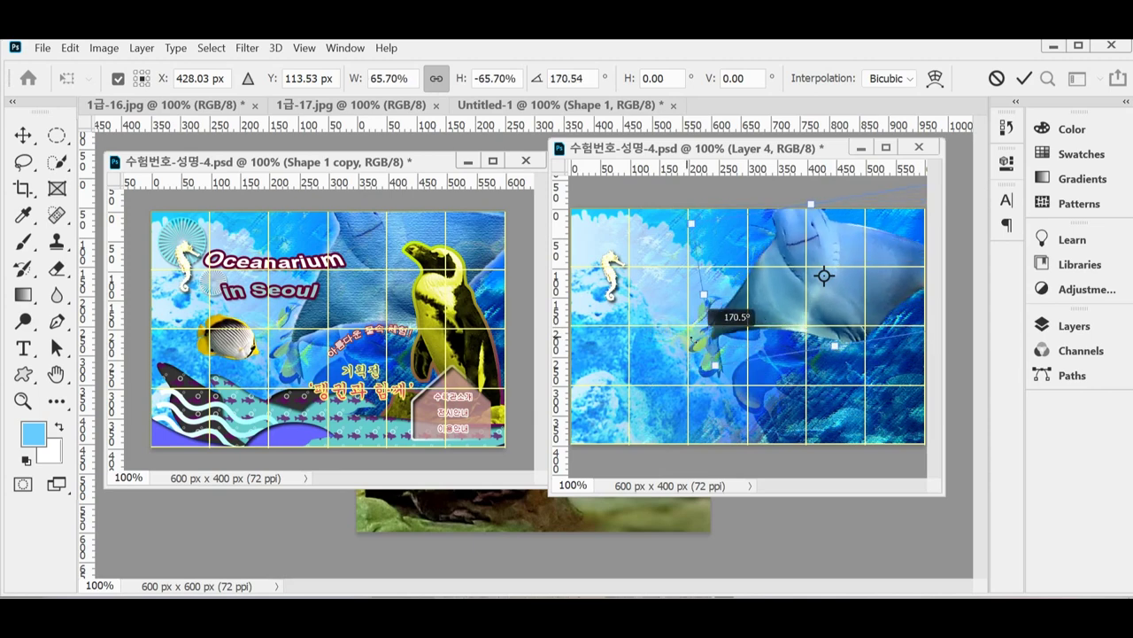
pyautogui.moveTo(709, 306); pyautogui.dragTo(717, 351)
pyautogui.moveTo(855, 322)
pyautogui.mouseDown()
pyautogui.moveTo(873, 304)
pyautogui.moveTo(848, 302)
pyautogui.mouseUp()
pyautogui.press('Return')
pyautogui.press('w')
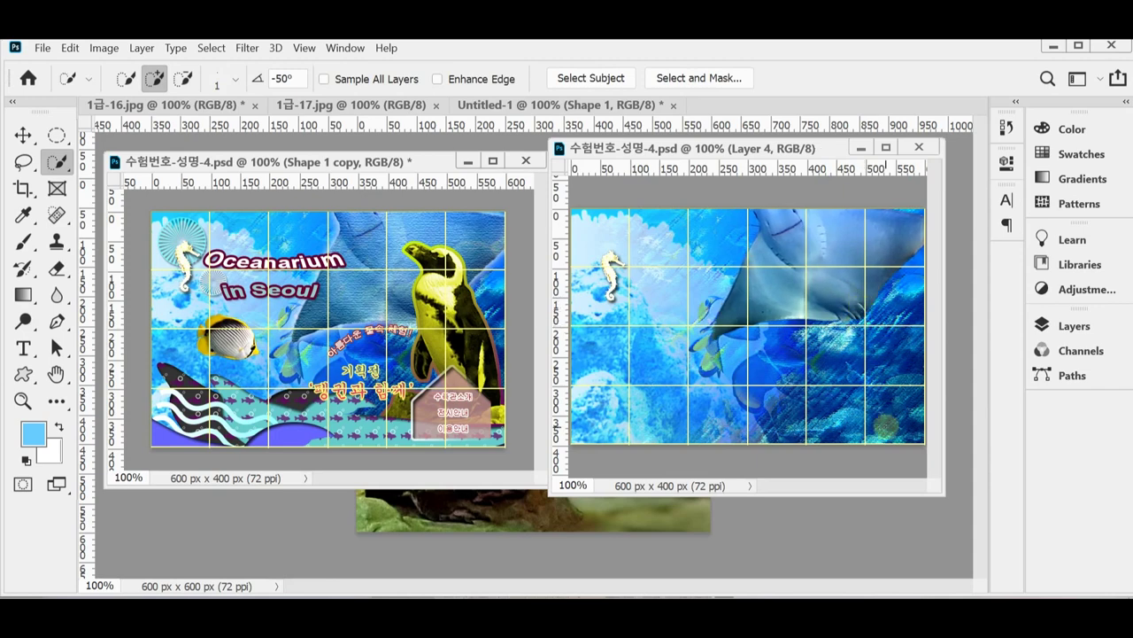
pyautogui.hotkey('ctrl', 's')
# - Apply the Texturizer filter from the Filter Gallery's Texture group to the ray layer
pyautogui.click(254, 48)
pyautogui.press('Escape')
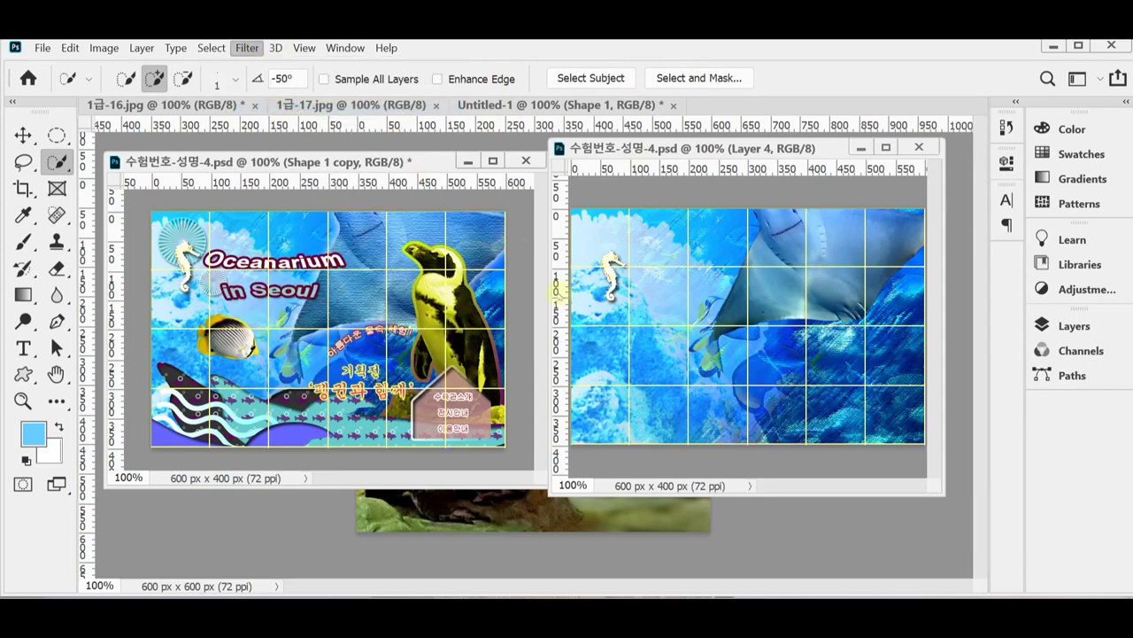
pyautogui.hotkey('ctrl', 'alt', 'f')
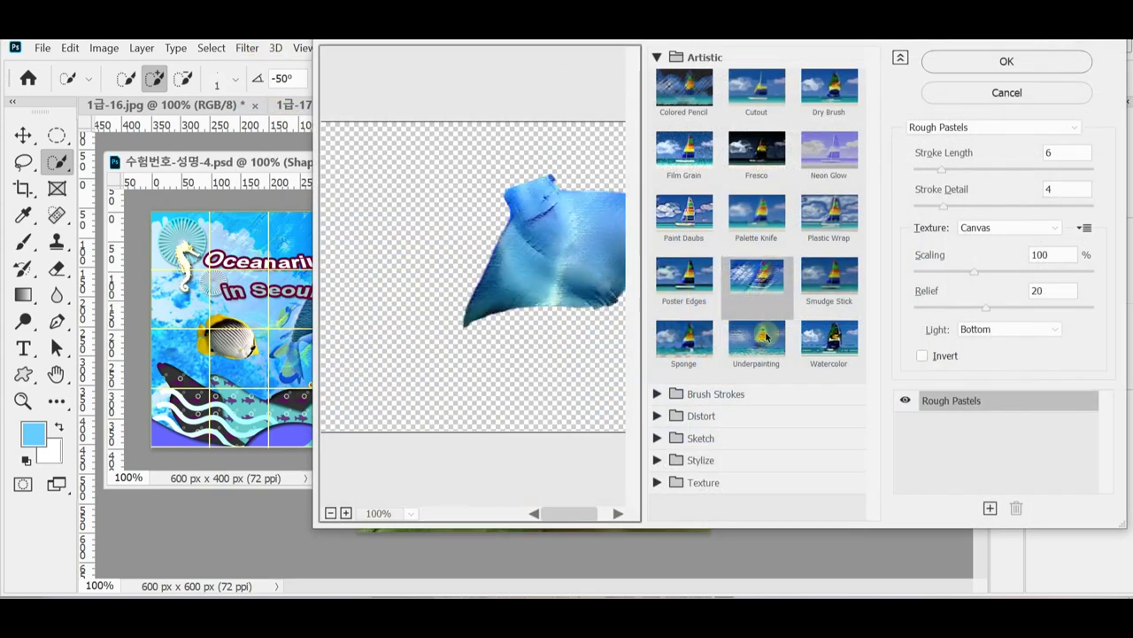
pyautogui.click(655, 56)
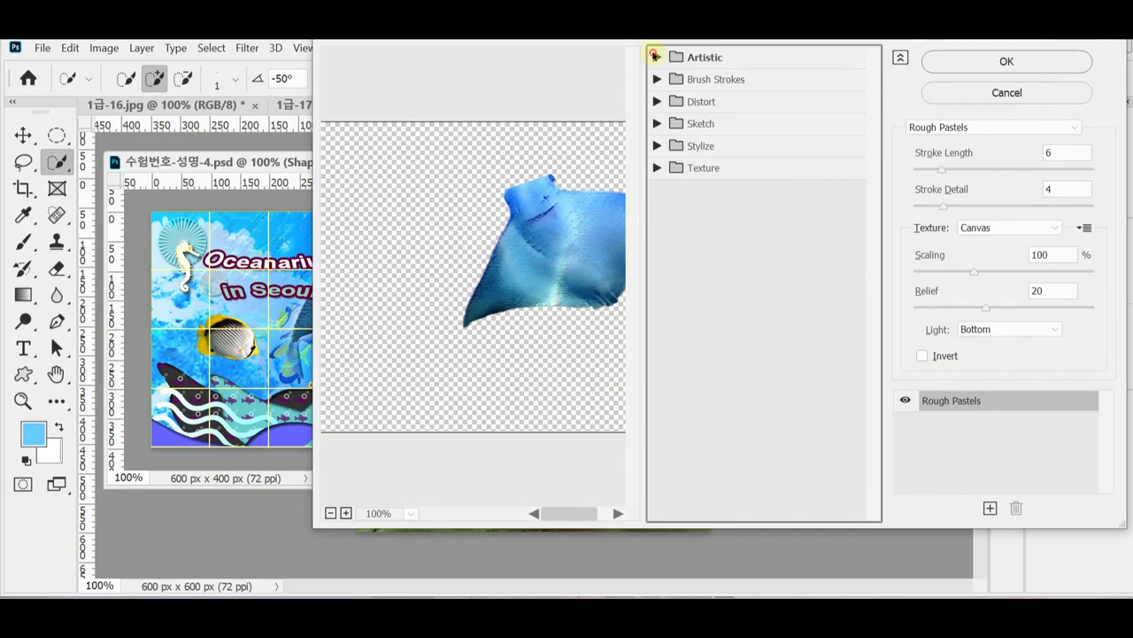
pyautogui.click(674, 169)
pyautogui.click(828, 262)
pyautogui.click(989, 68)
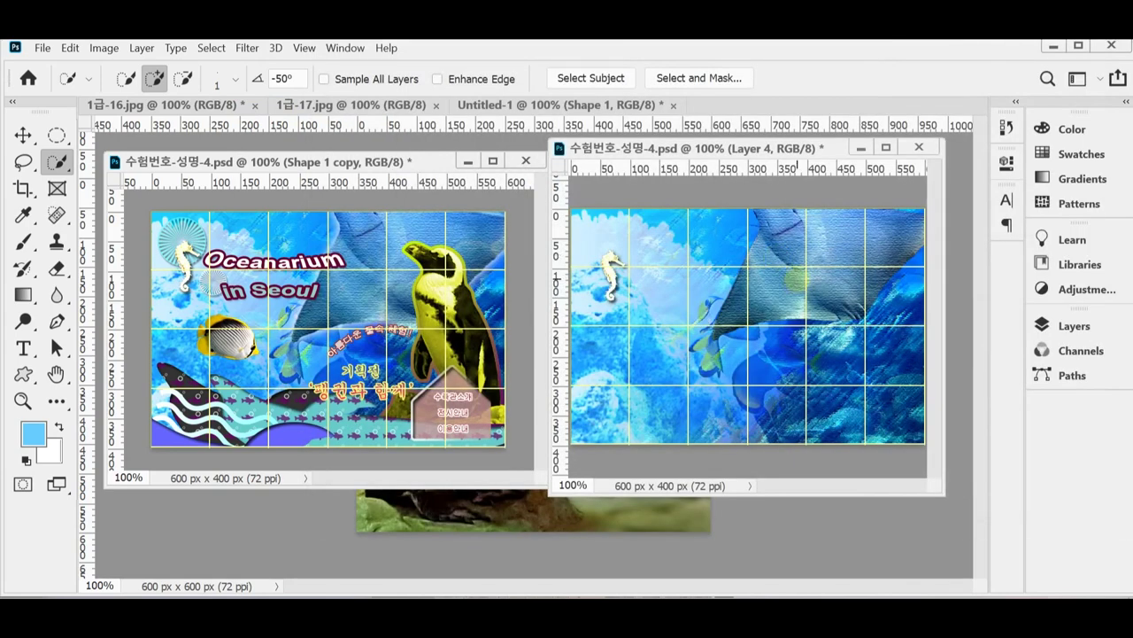
# - Add an outer glow with a size of 20 px to the ray layer
pyautogui.click(1072, 325)
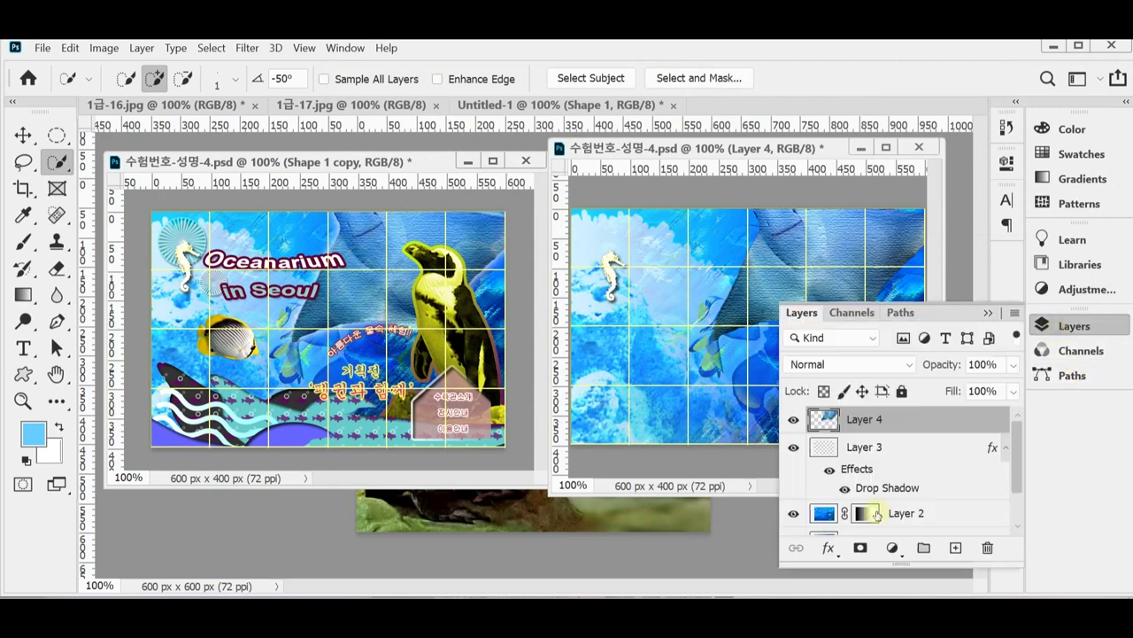
pyautogui.click(826, 548)
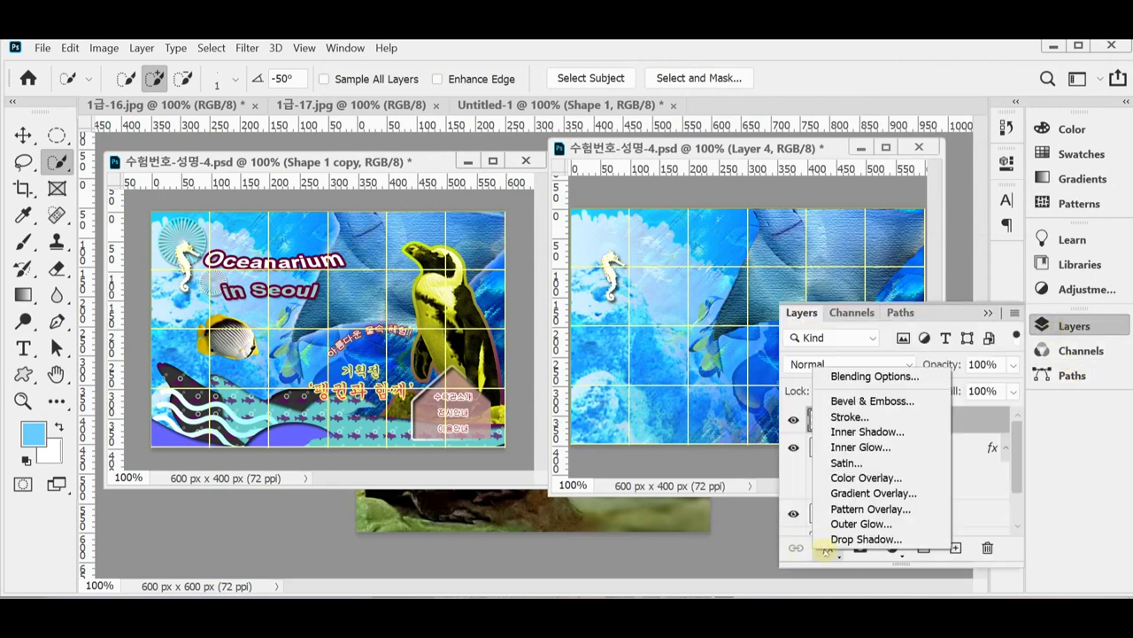
pyautogui.click(859, 538)
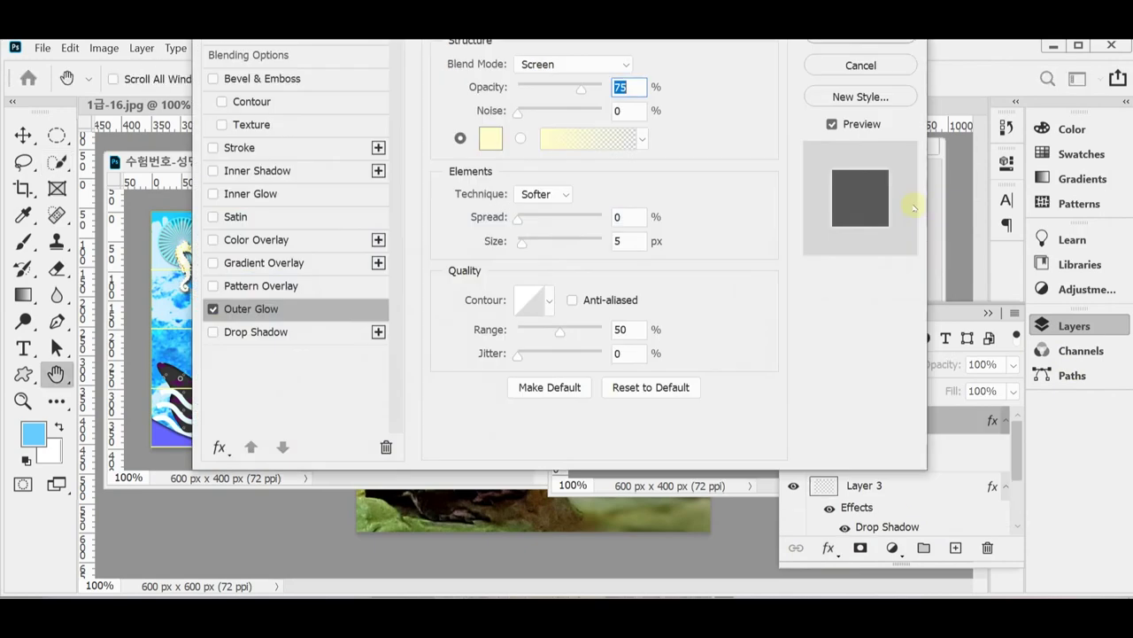
pyautogui.doubleClick(622, 241)
pyautogui.write('20')
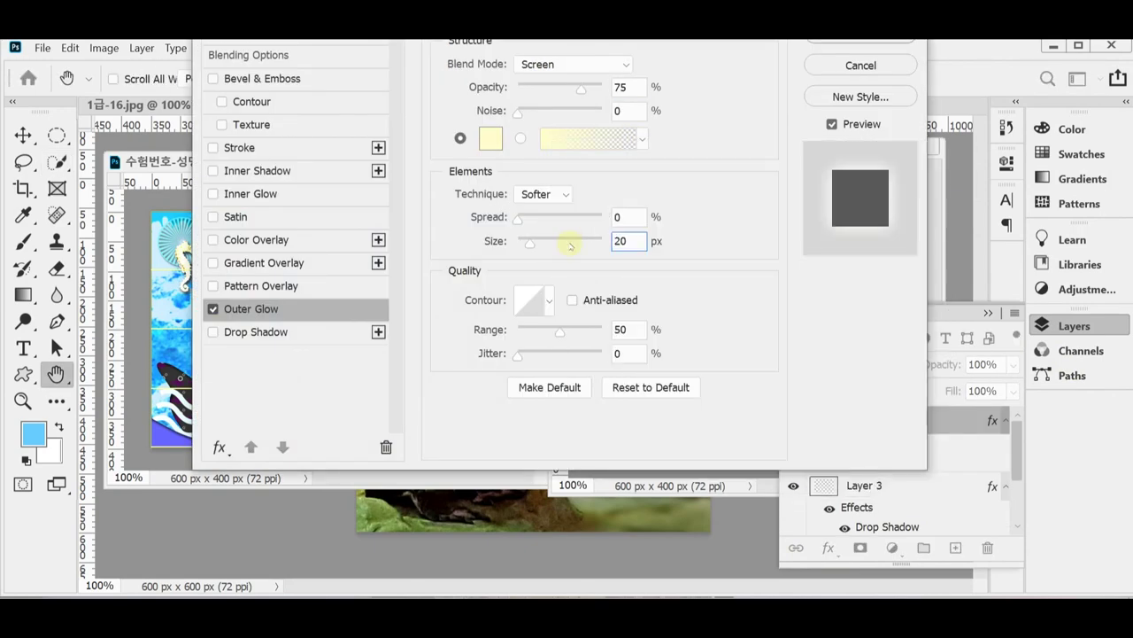
pyautogui.press('Return')
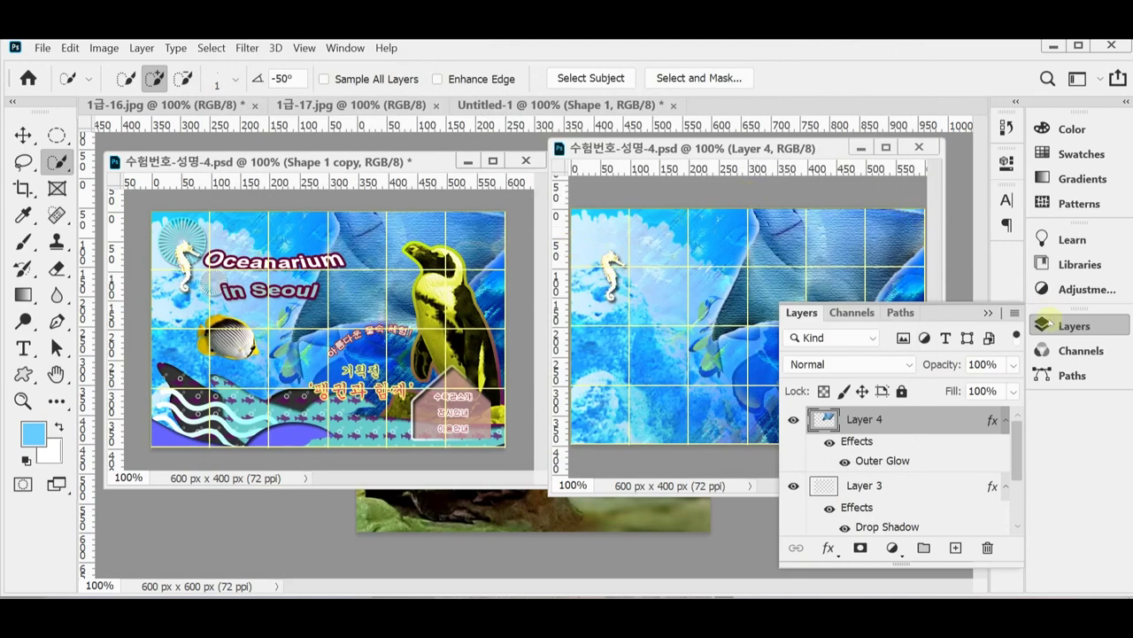
# - Float the penguin image 1급-16.jpg in its own window and enlarge the window to show the whole picture
pyautogui.click(1047, 322)
pyautogui.moveTo(180, 100); pyautogui.dragTo(341, 139)
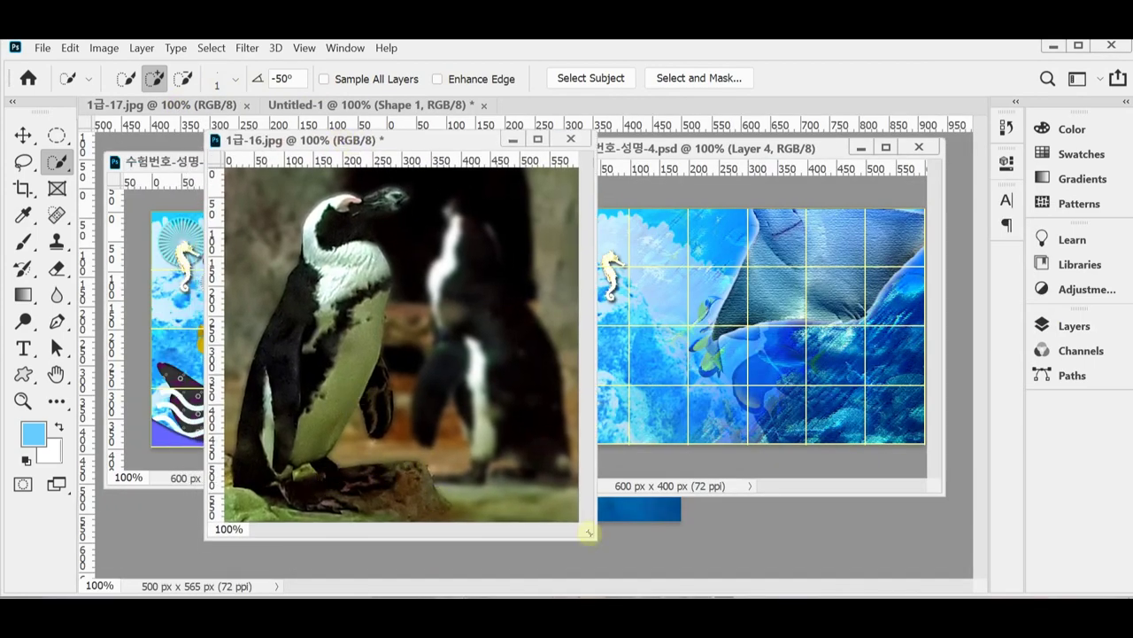
pyautogui.moveTo(592, 541); pyautogui.dragTo(630, 556)
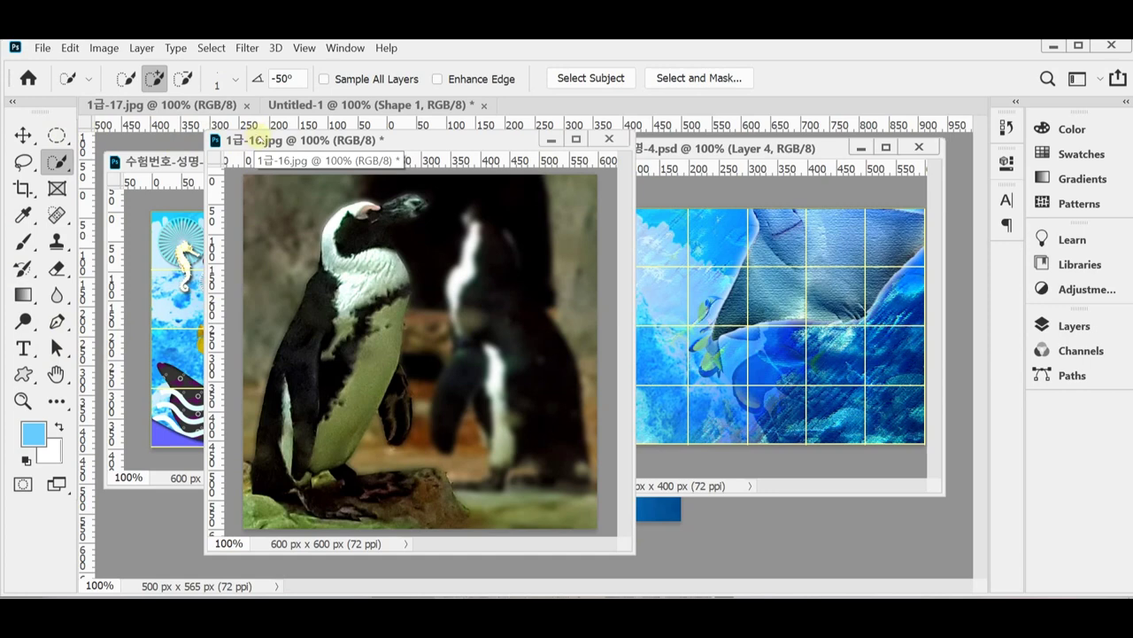
# - Reset the Pen Tool to its defaults so it draws in Path mode with Exclude Overlapping Shapes
pyautogui.click(56, 321)
pyautogui.rightClick(55, 323)
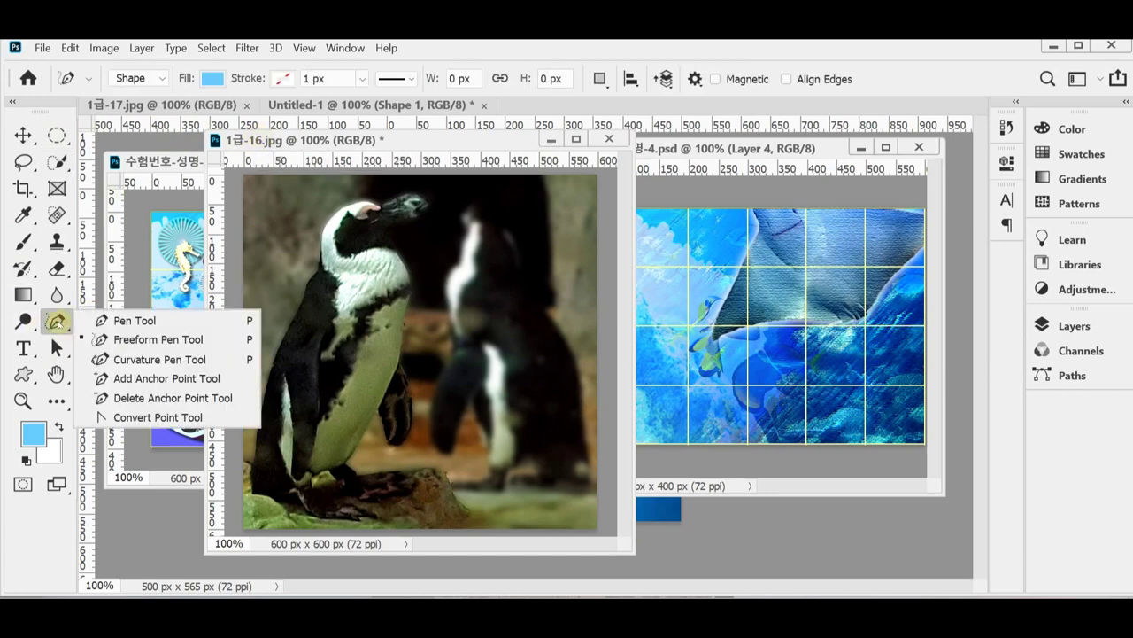
pyautogui.click(133, 324)
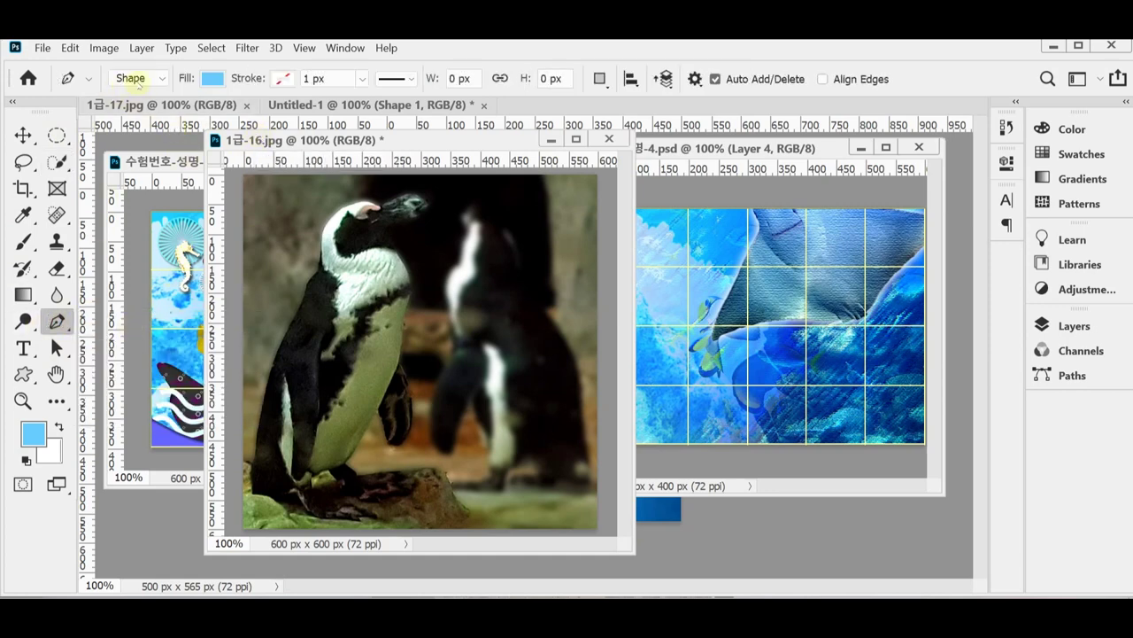
pyautogui.rightClick(66, 78)
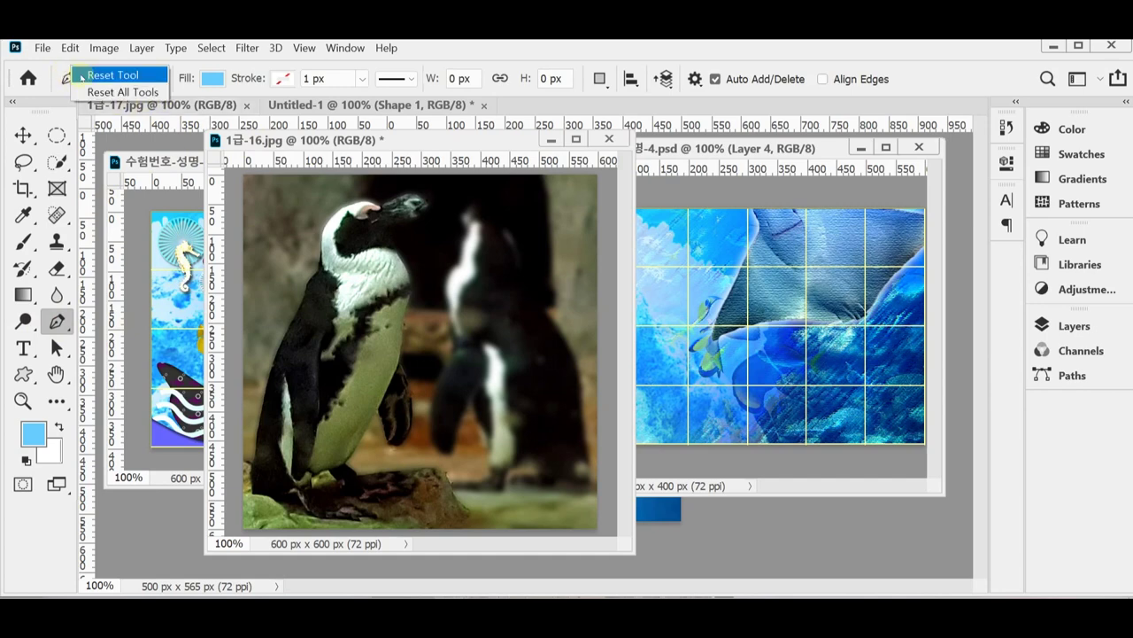
pyautogui.click(81, 76)
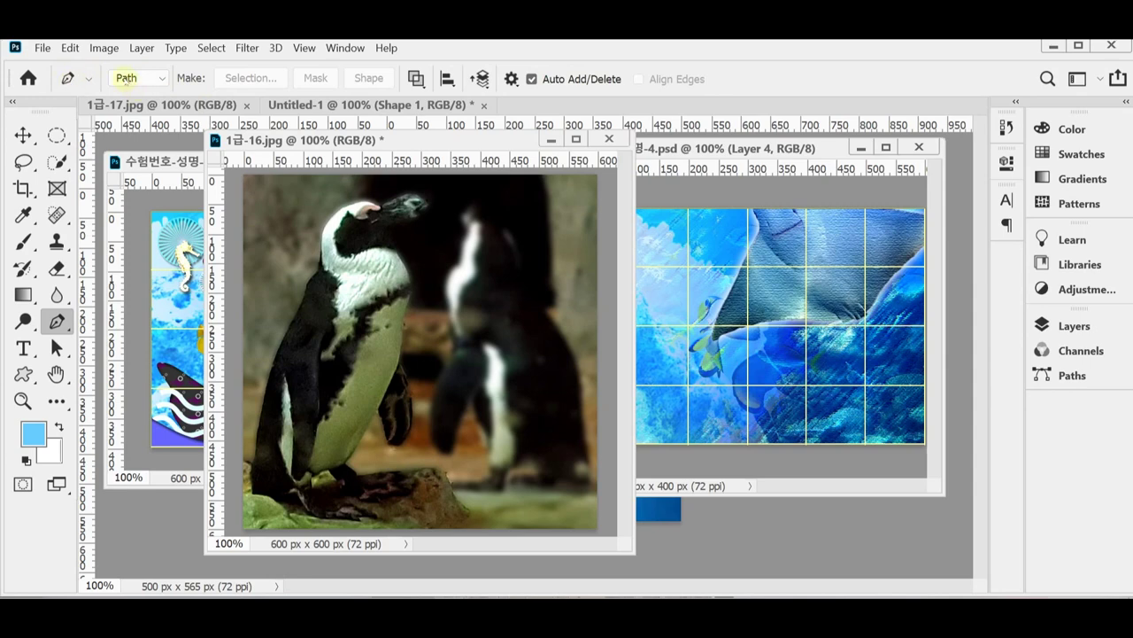
pyautogui.click(418, 79)
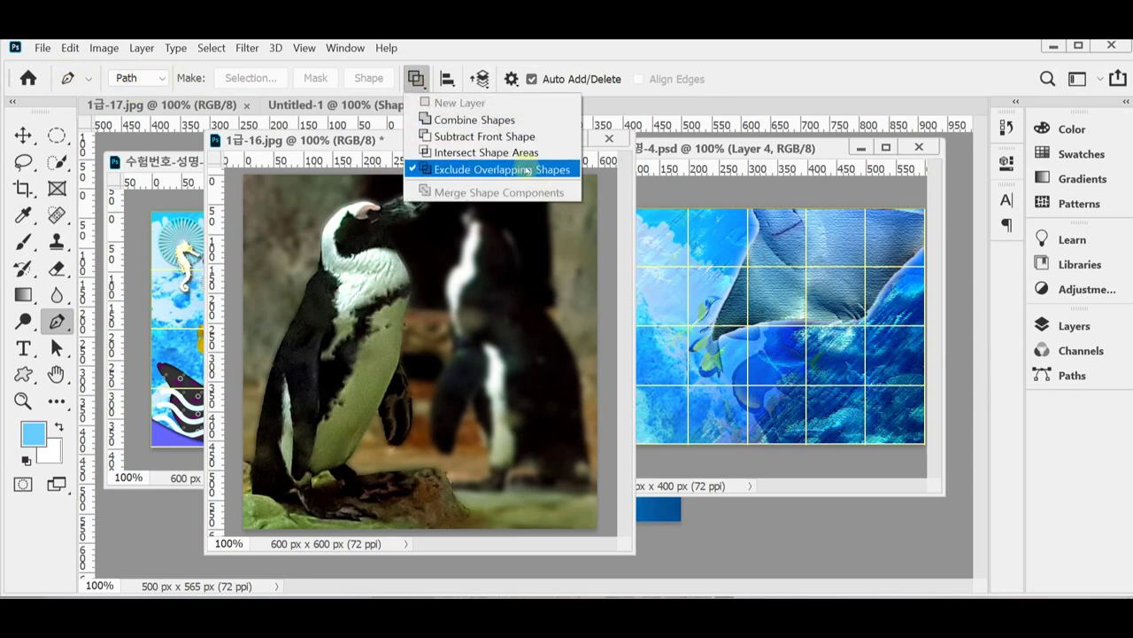
pyautogui.click(537, 53)
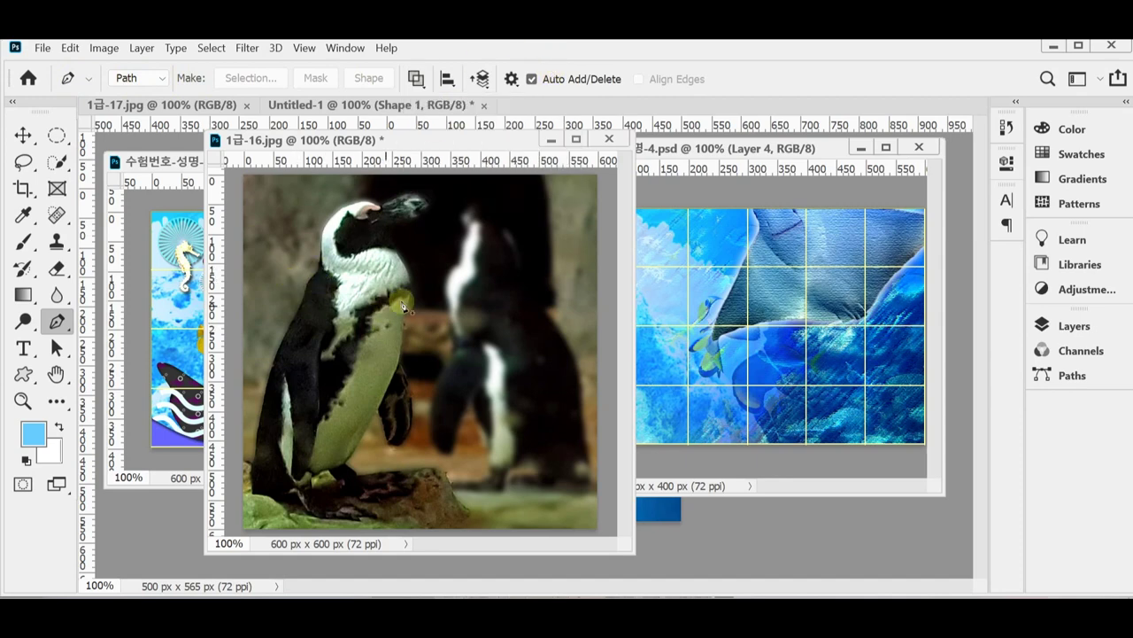
# - Trace a pen path from the front penguin's lower tail side up along the outer edge of its back
pyautogui.scroll(2, 389, 367)
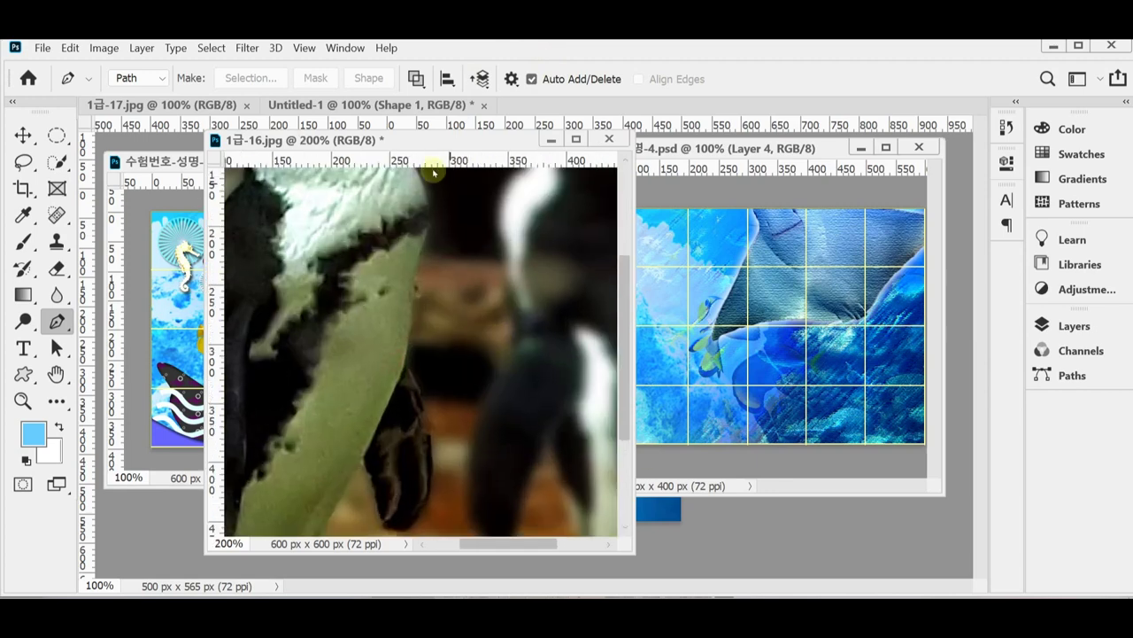
pyautogui.moveTo(486, 135); pyautogui.dragTo(485, 69)
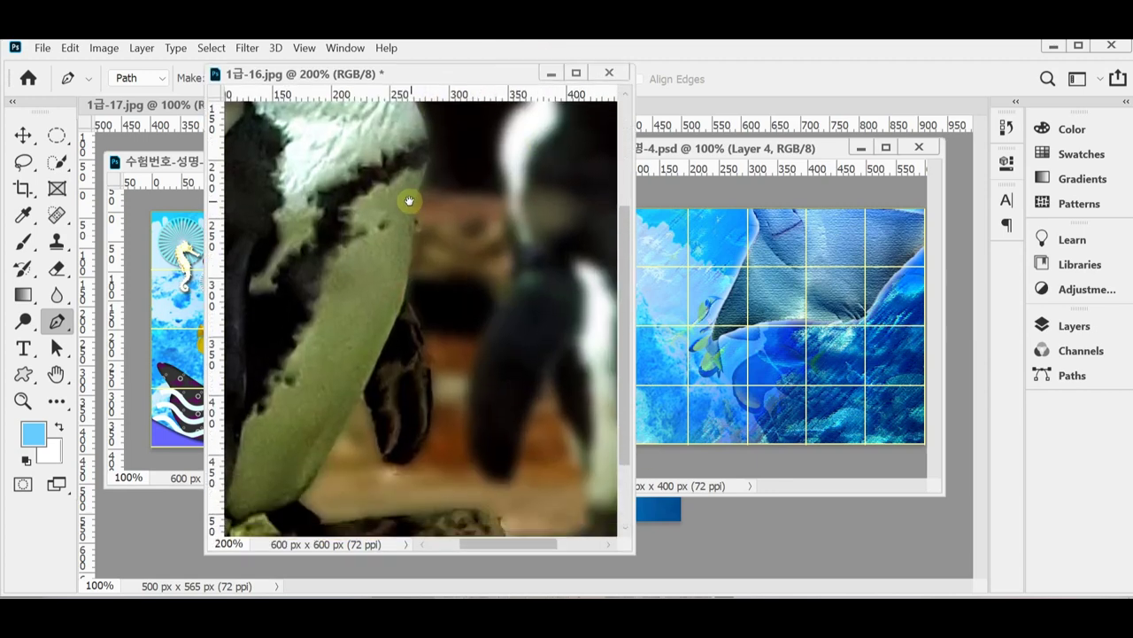
pyautogui.moveTo(405, 197); pyautogui.dragTo(413, 330)
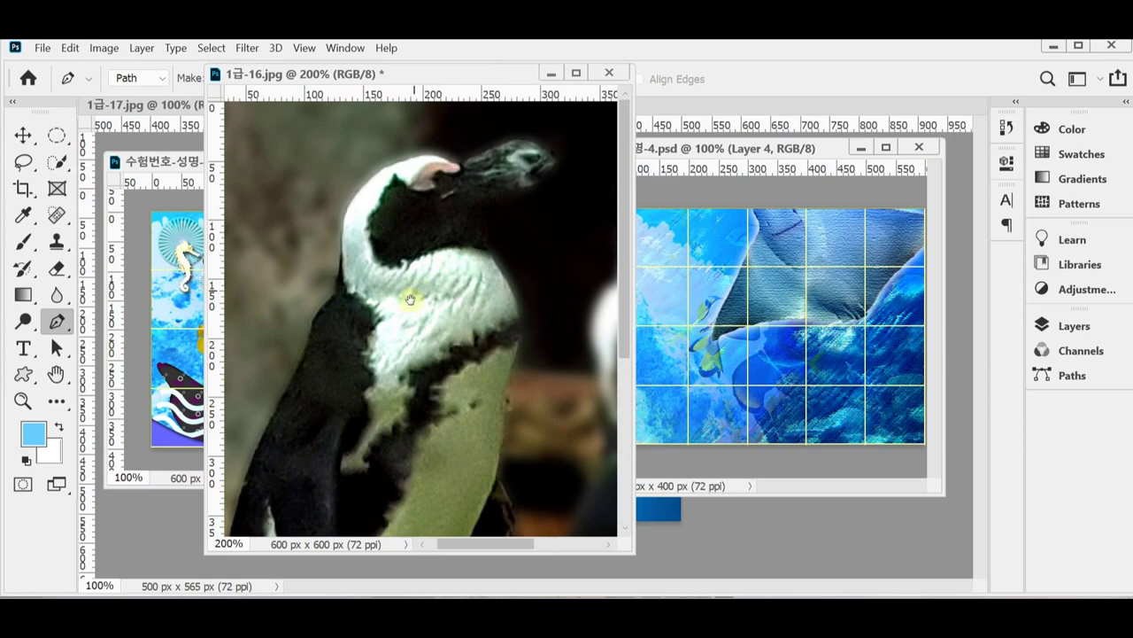
pyautogui.moveTo(357, 371); pyautogui.dragTo(363, 151)
pyautogui.moveTo(303, 417); pyautogui.dragTo(357, 356)
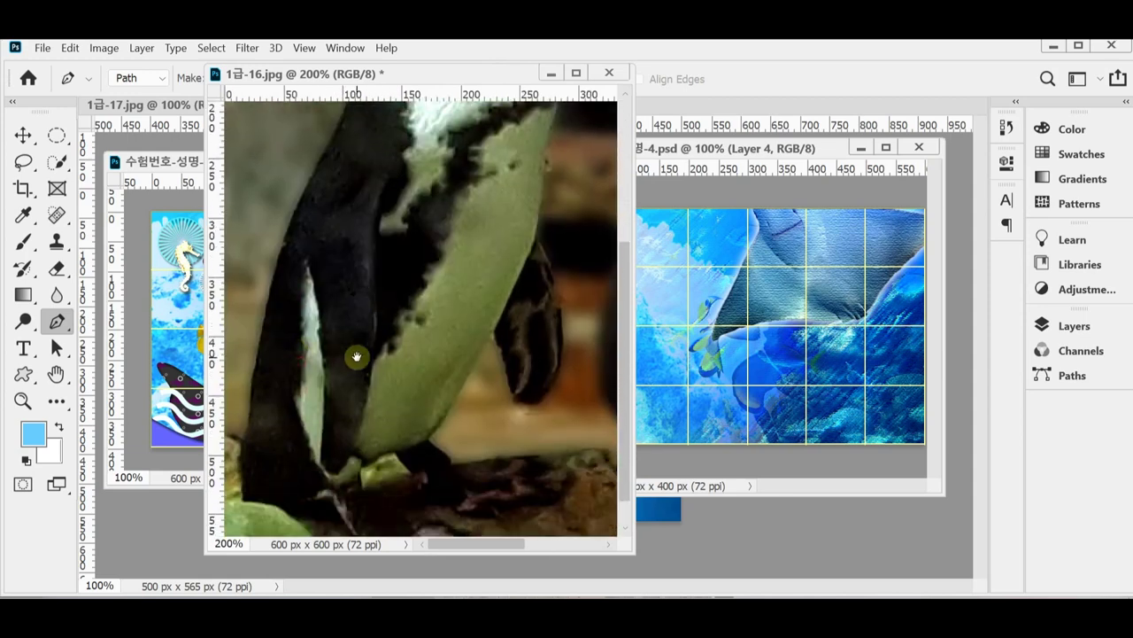
pyautogui.moveTo(228, 440); pyautogui.dragTo(240, 447)
pyautogui.click(251, 390)
pyautogui.click(257, 360)
pyautogui.scroll(2, 303, 211)
pyautogui.moveTo(308, 250); pyautogui.dragTo(349, 185)
pyautogui.click(350, 184)
pyautogui.scroll(3, 398, 264)
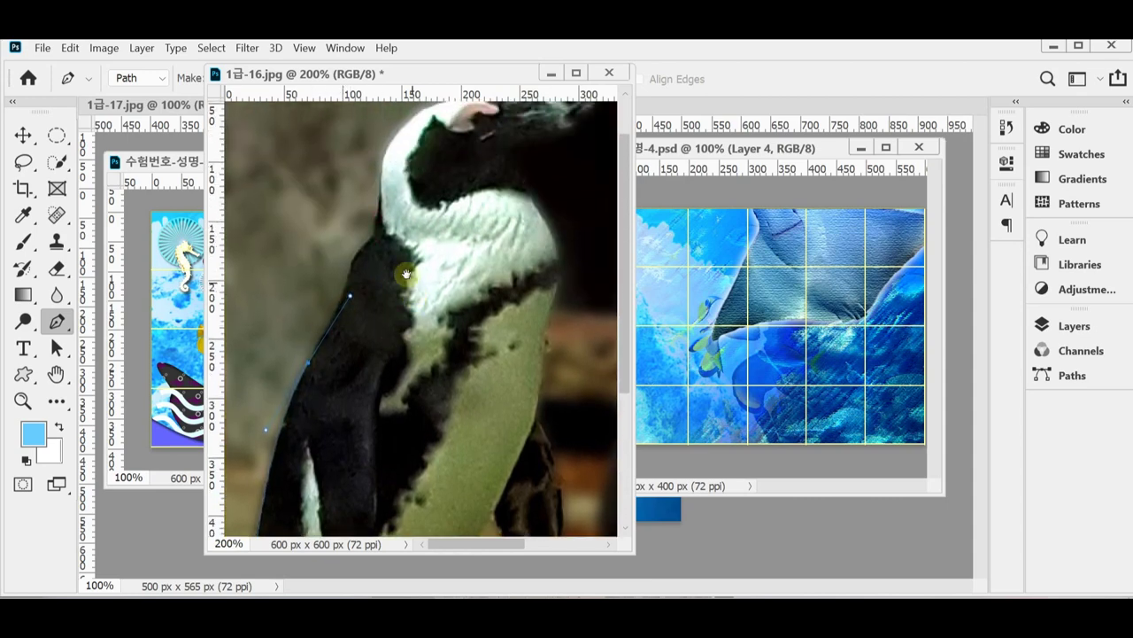
# - Redo the last anchor point and continue the path over the penguin's shoulder, neck and crown, leaving it open
pyautogui.hotkey('ctrl', 'z')
pyautogui.moveTo(346, 286); pyautogui.dragTo(351, 271)
pyautogui.moveTo(375, 236); pyautogui.dragTo(399, 221)
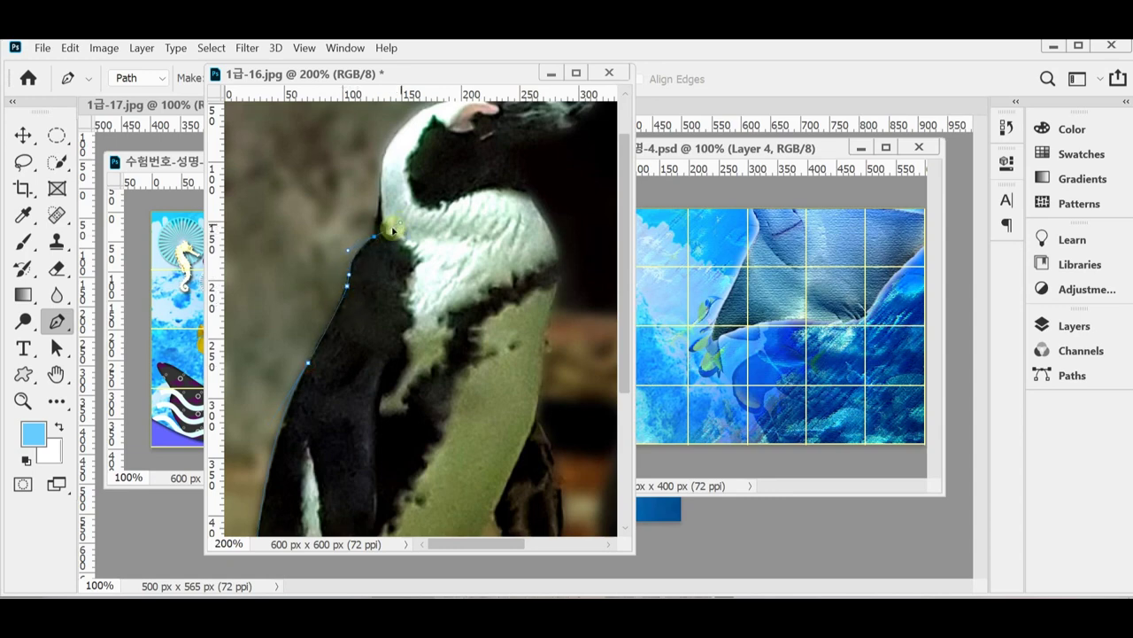
pyautogui.click(382, 184)
pyautogui.scroll(3, 382, 180)
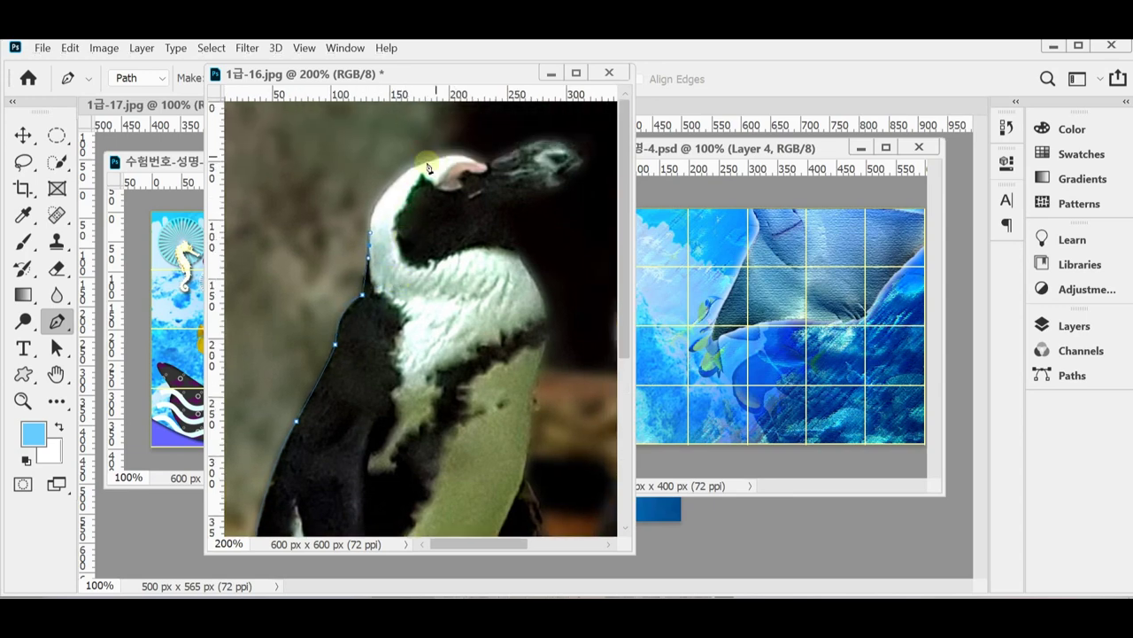
pyautogui.moveTo(416, 165); pyautogui.dragTo(463, 142)
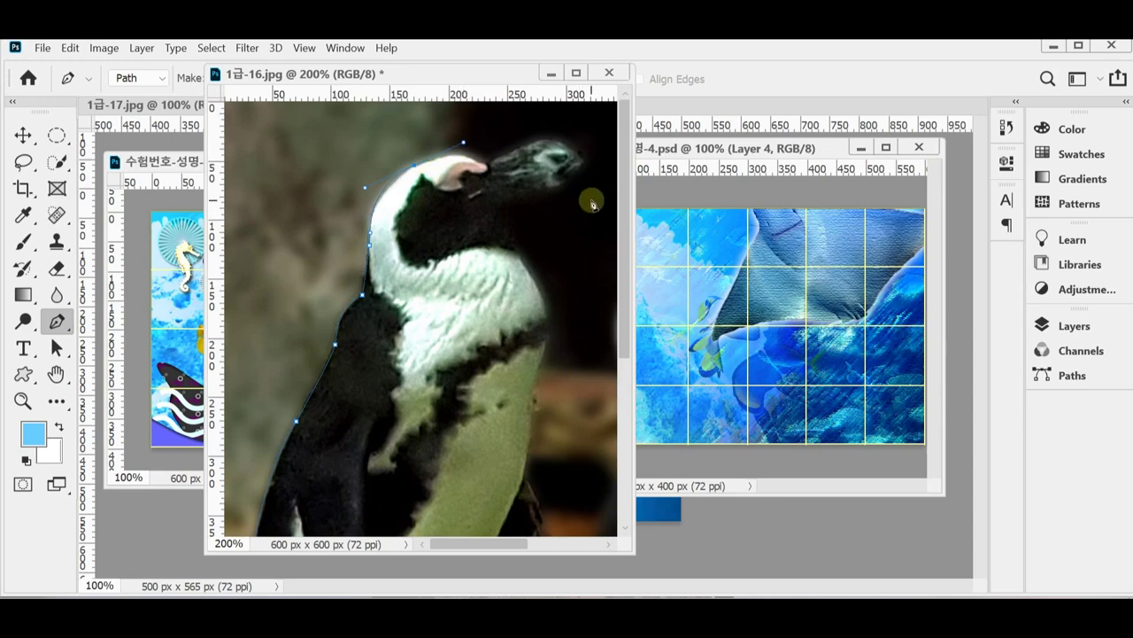
pyautogui.press('Return')
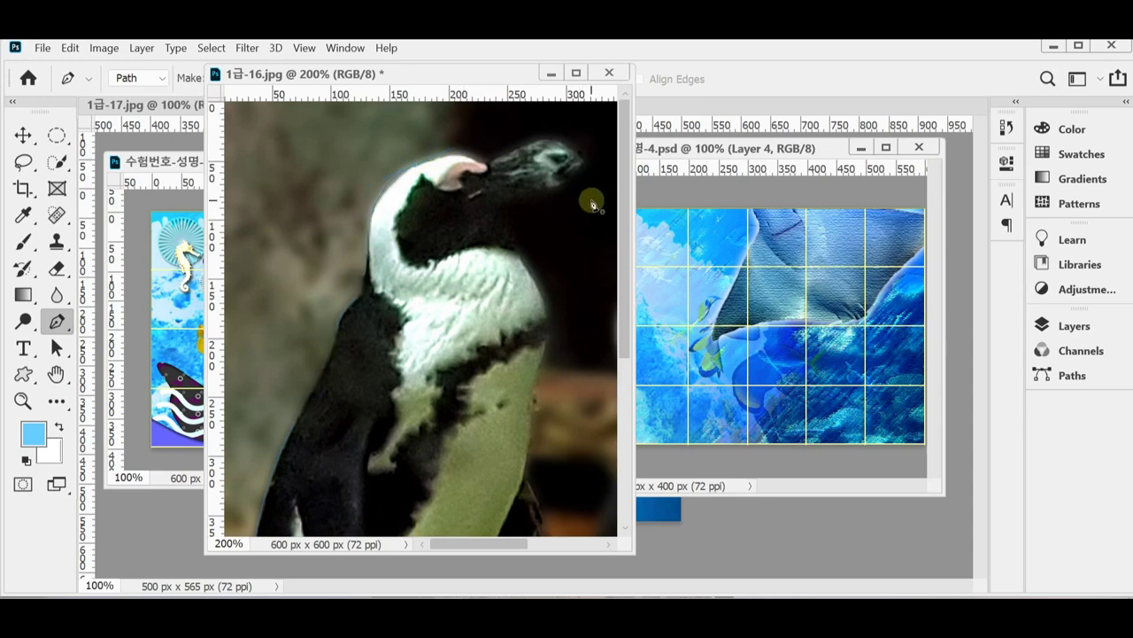
# - Activate the saved Path 1 outlining the penguin and rock, and load it as a selection
pyautogui.click(1065, 374)
pyautogui.click(837, 364)
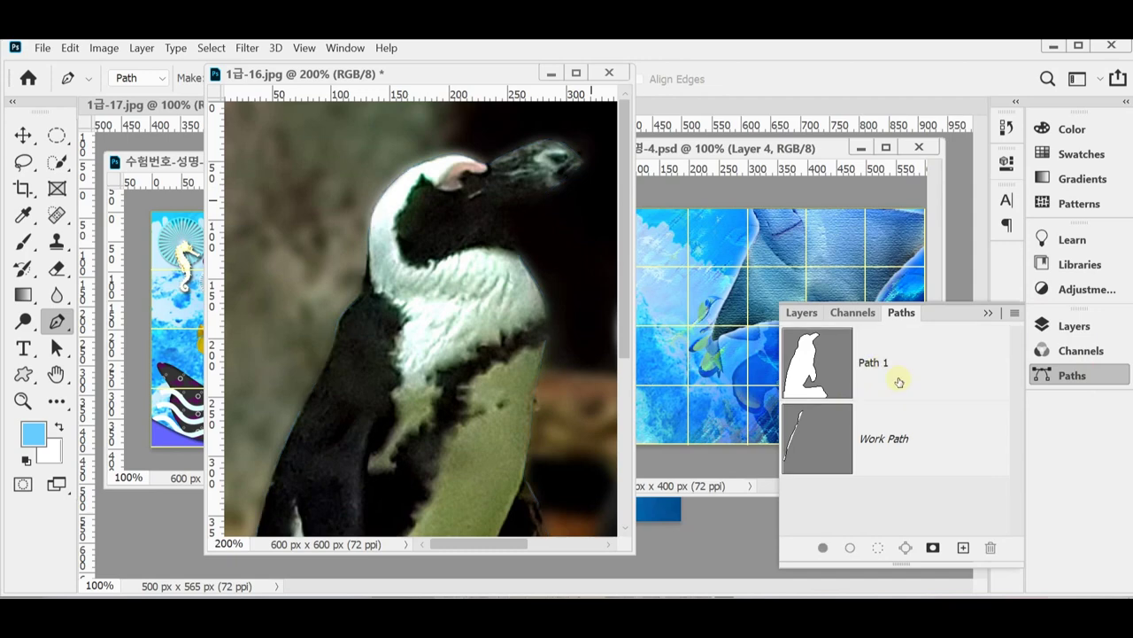
pyautogui.click(842, 370)
pyautogui.hotkey('ctrl', '-')
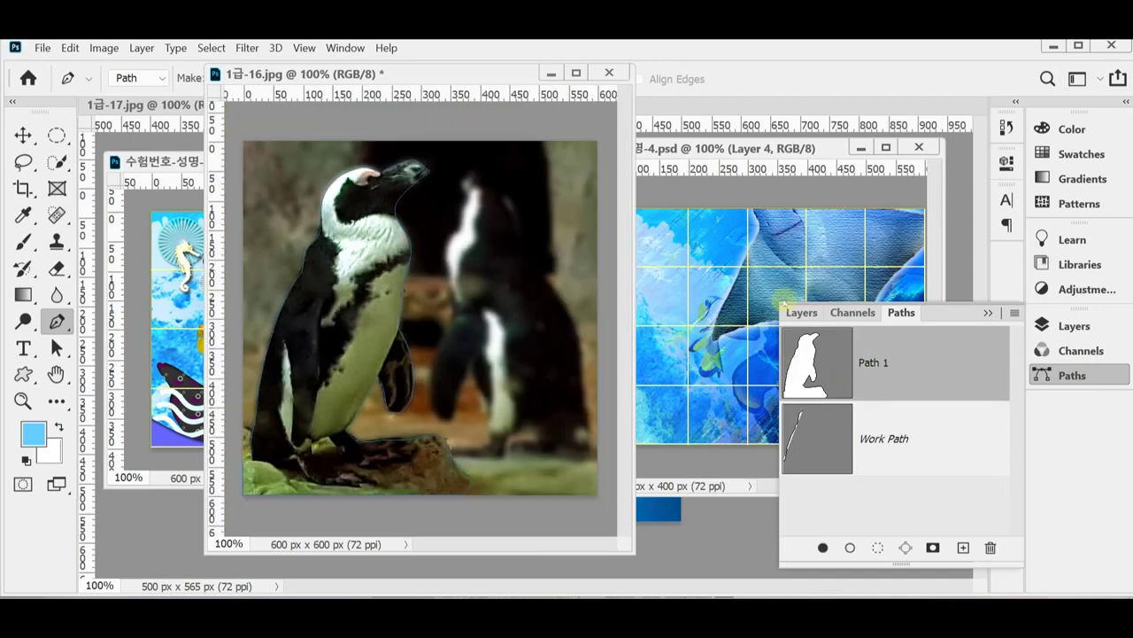
pyautogui.click(1067, 376)
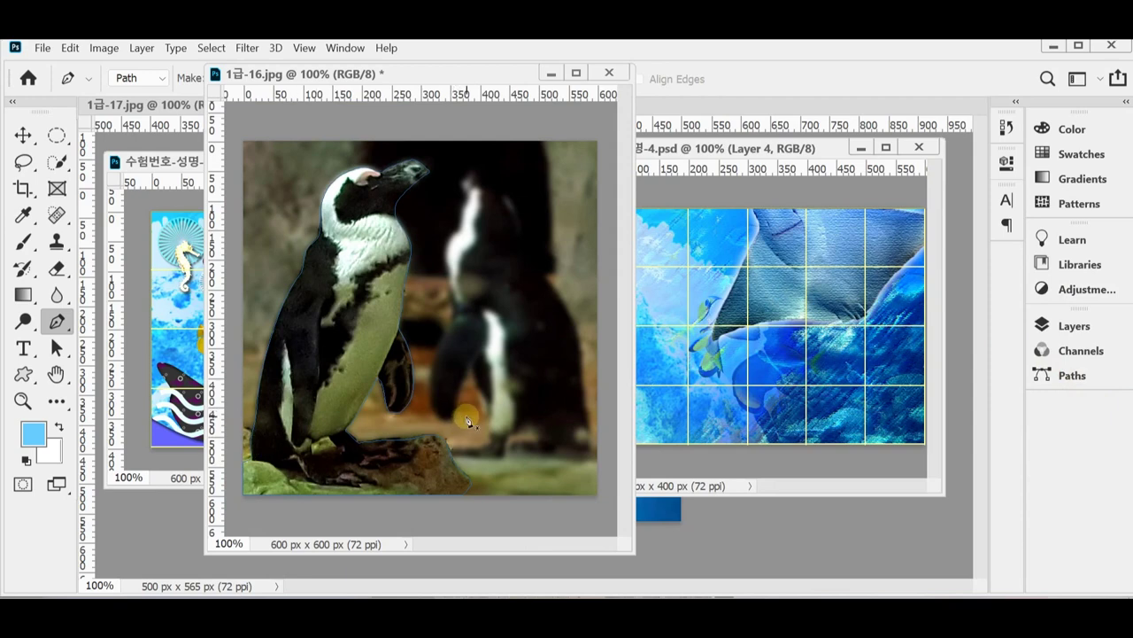
pyautogui.hotkey('ctrl', 'Return')
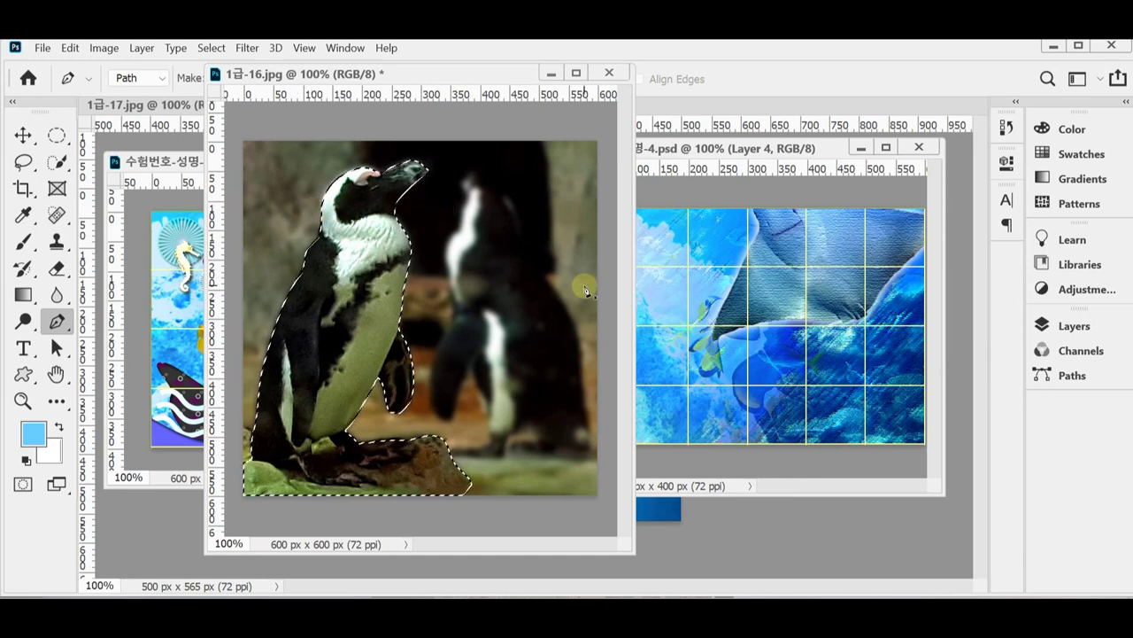
# - Close 1급-16.jpg without saving and paste the copied penguin into 수험번호-성명-4.psd
pyautogui.hotkey('ctrl', 'w')
pyautogui.press('n')
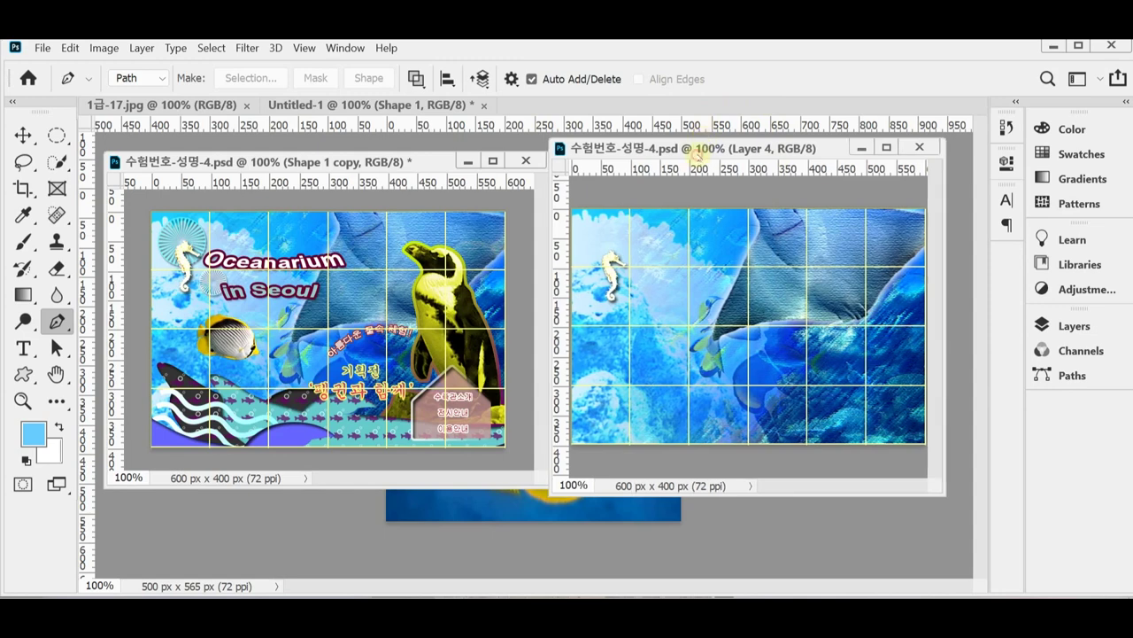
pyautogui.hotkey('ctrl', 'v')
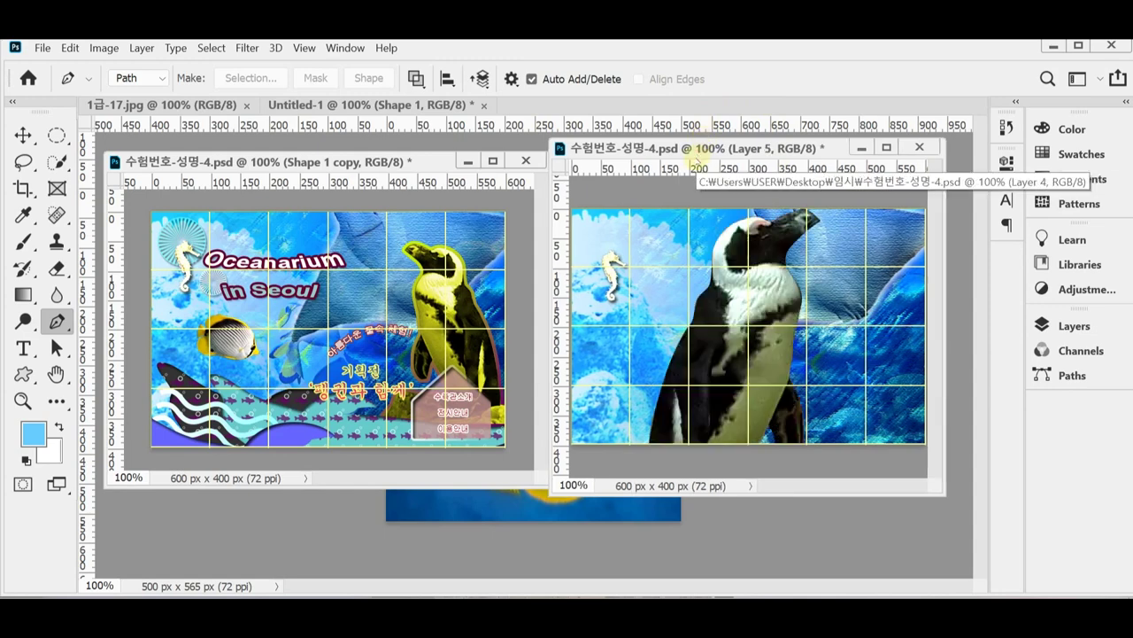
# - Flip the pasted penguin horizontally and scale it down proportionally to about 54%
pyautogui.hotkey('ctrl', 't')
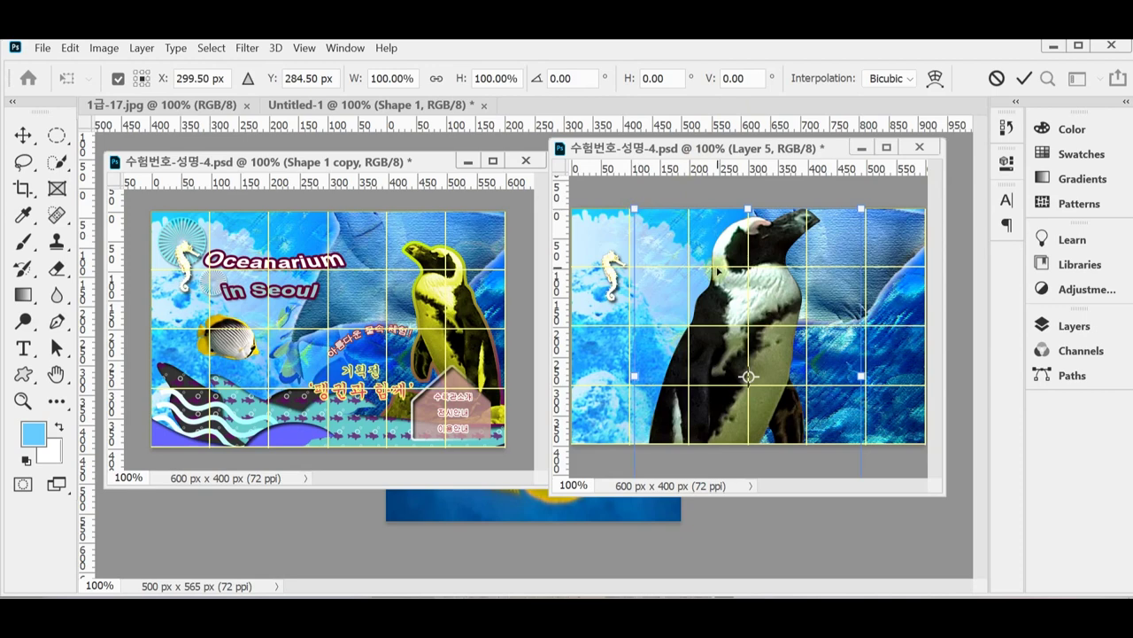
pyautogui.rightClick(757, 268)
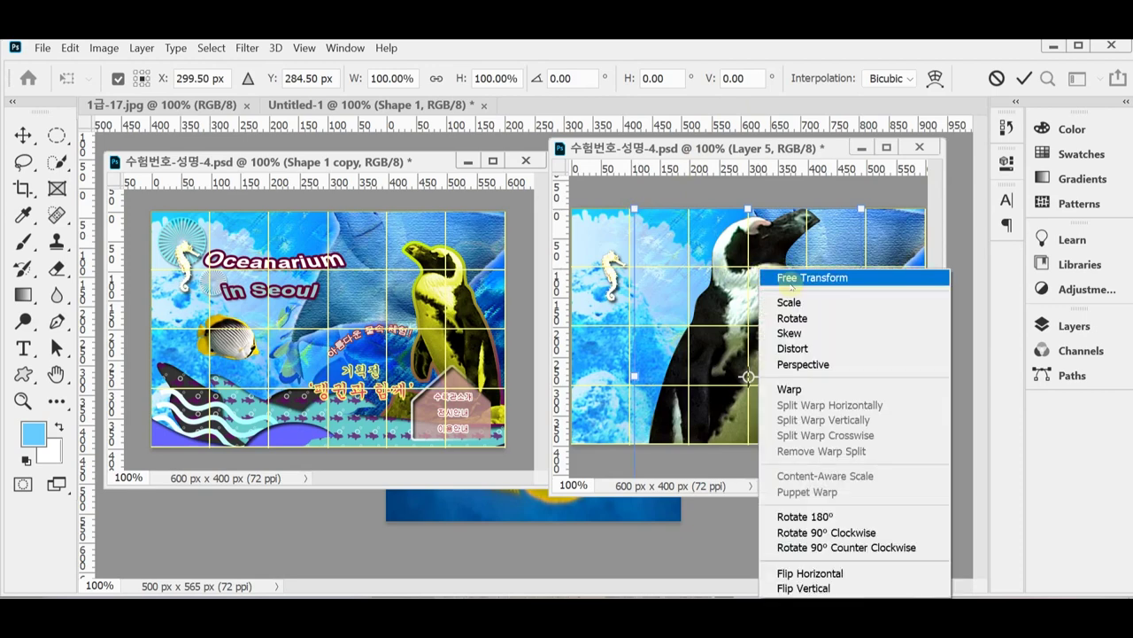
pyautogui.click(844, 575)
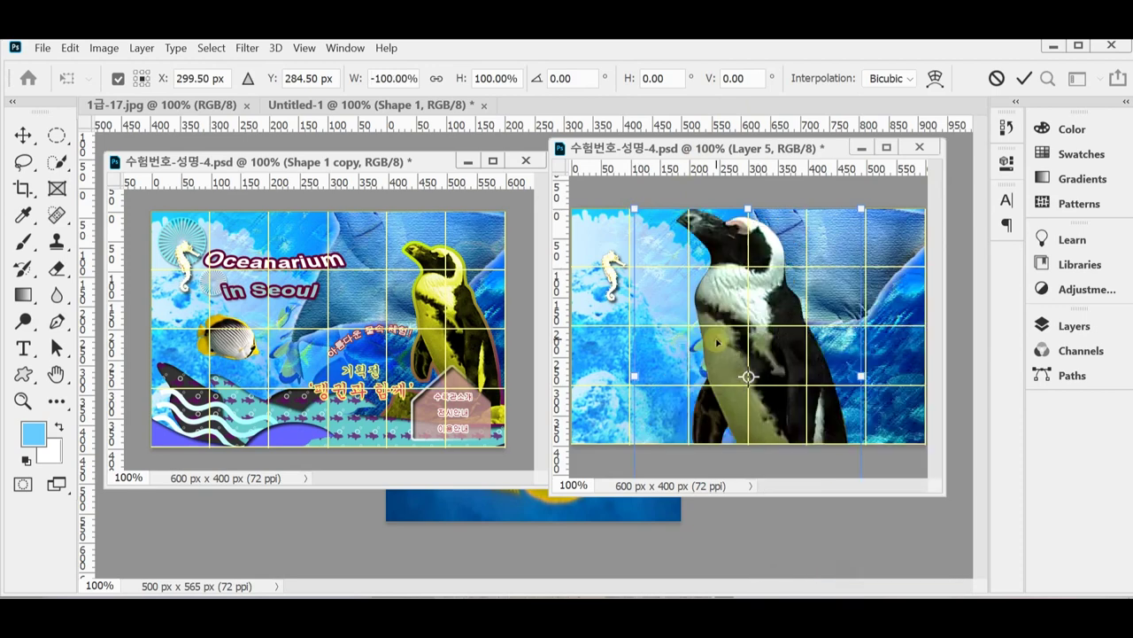
pyautogui.click(436, 77)
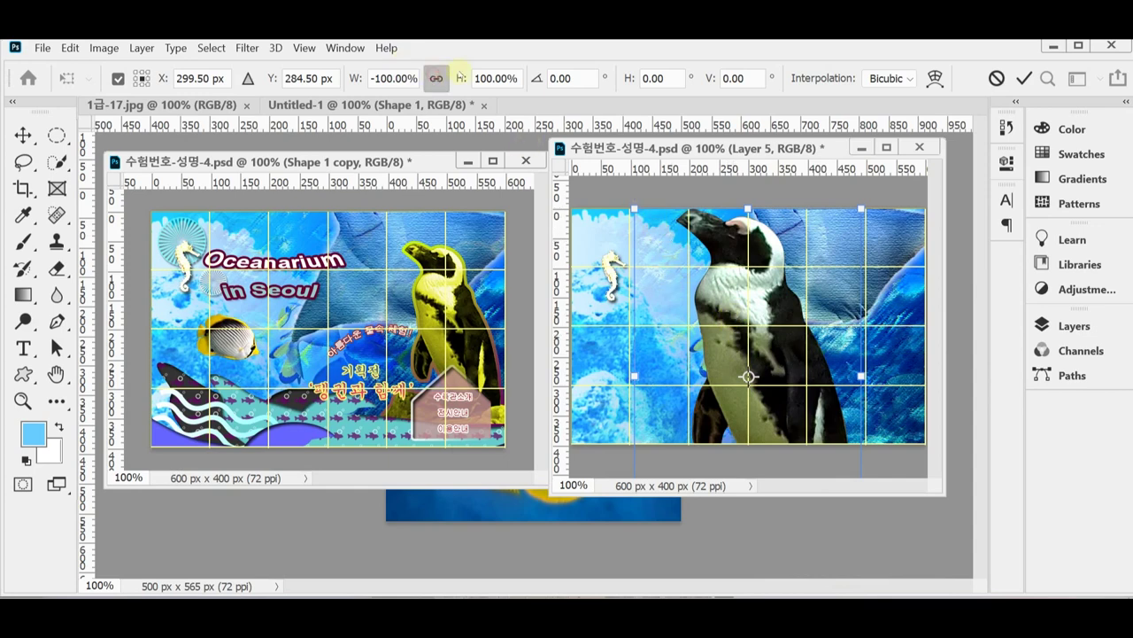
pyautogui.moveTo(636, 213); pyautogui.dragTo(772, 347)
# - Position the penguin near the canvas's right edge at about 53.4% scale as in the reference, apply the transform, and save the document
pyautogui.moveTo(817, 430); pyautogui.dragTo(889, 311)
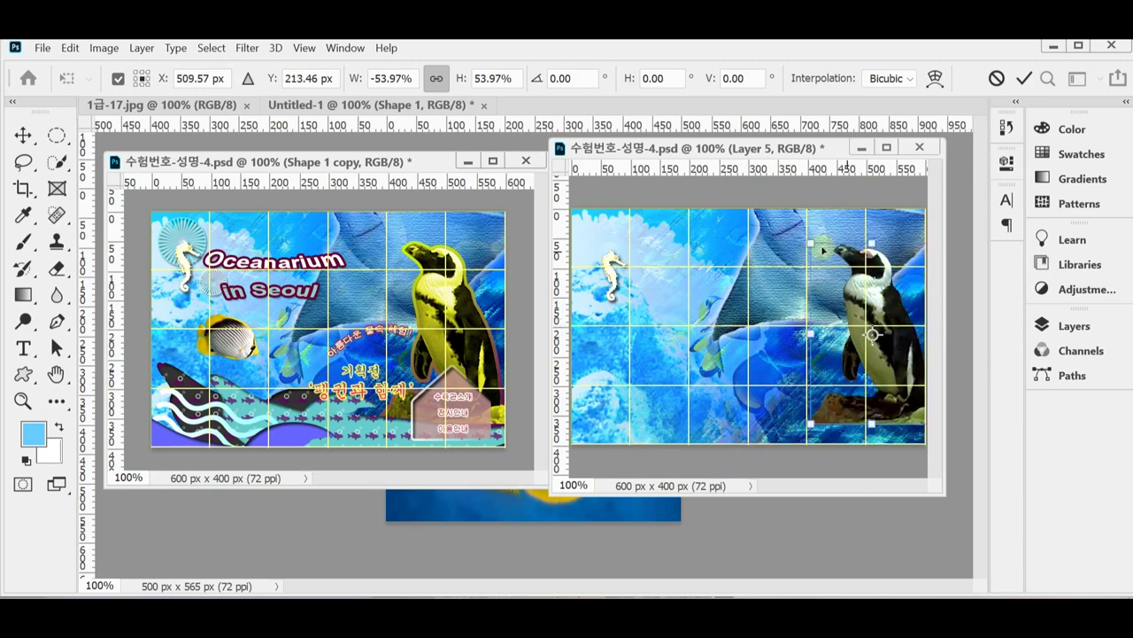
pyautogui.moveTo(811, 242); pyautogui.dragTo(812, 244)
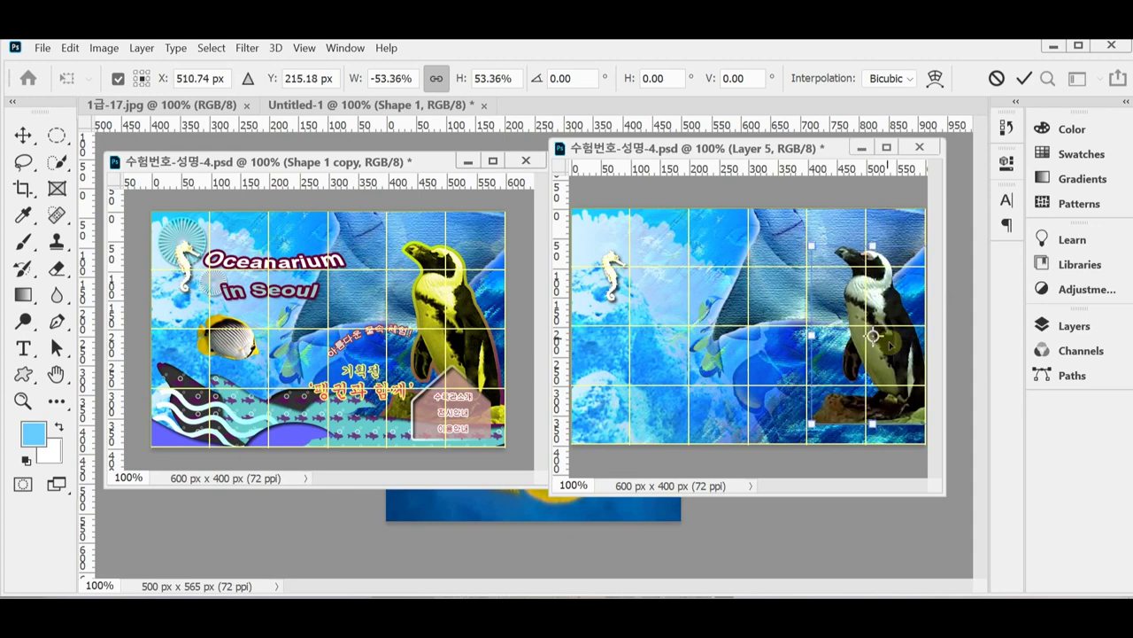
pyautogui.moveTo(897, 363); pyautogui.dragTo(889, 362)
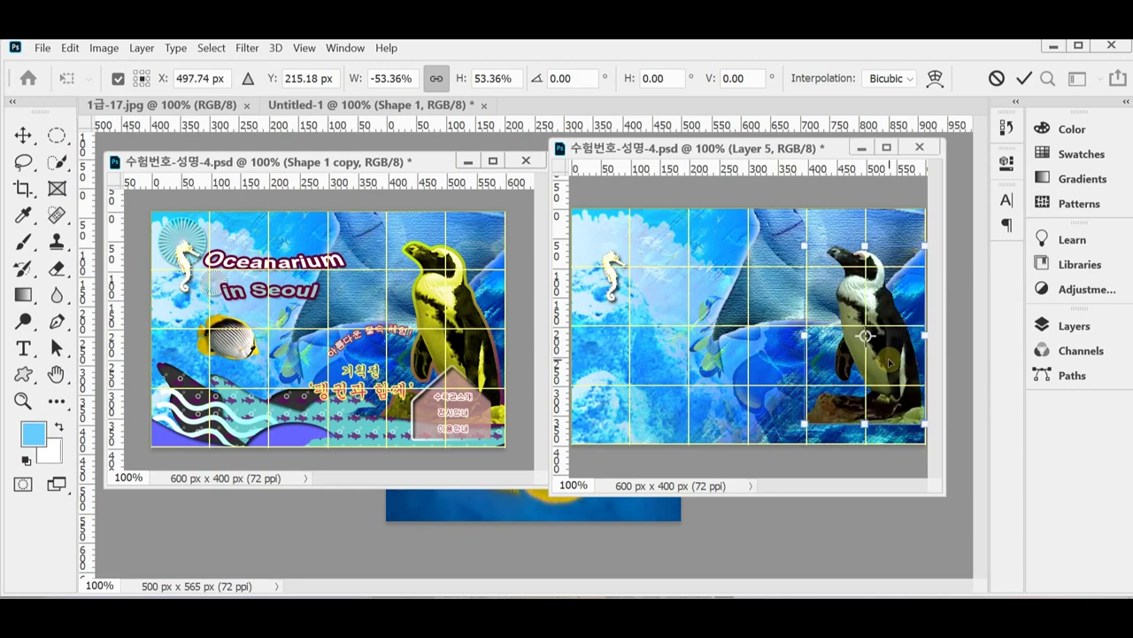
pyautogui.press('Escape')
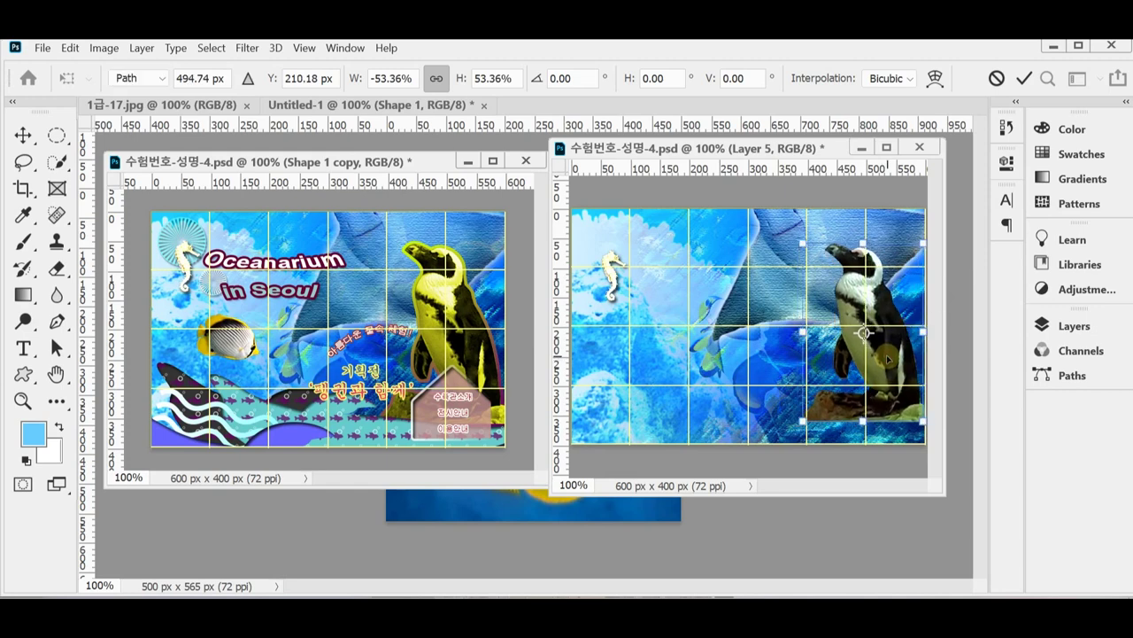
pyautogui.press('Return')
pyautogui.press('p')
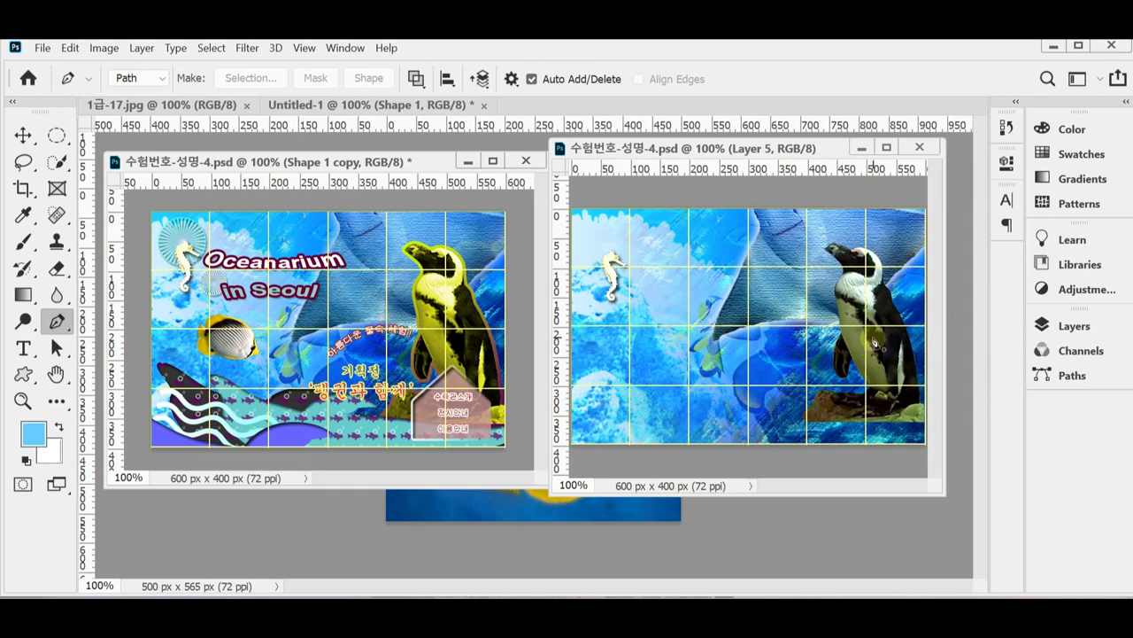
# - Add a 5 px outside Stroke to the penguin layer, Layer 5, with the fill type set to Gradient
pyautogui.click(1082, 325)
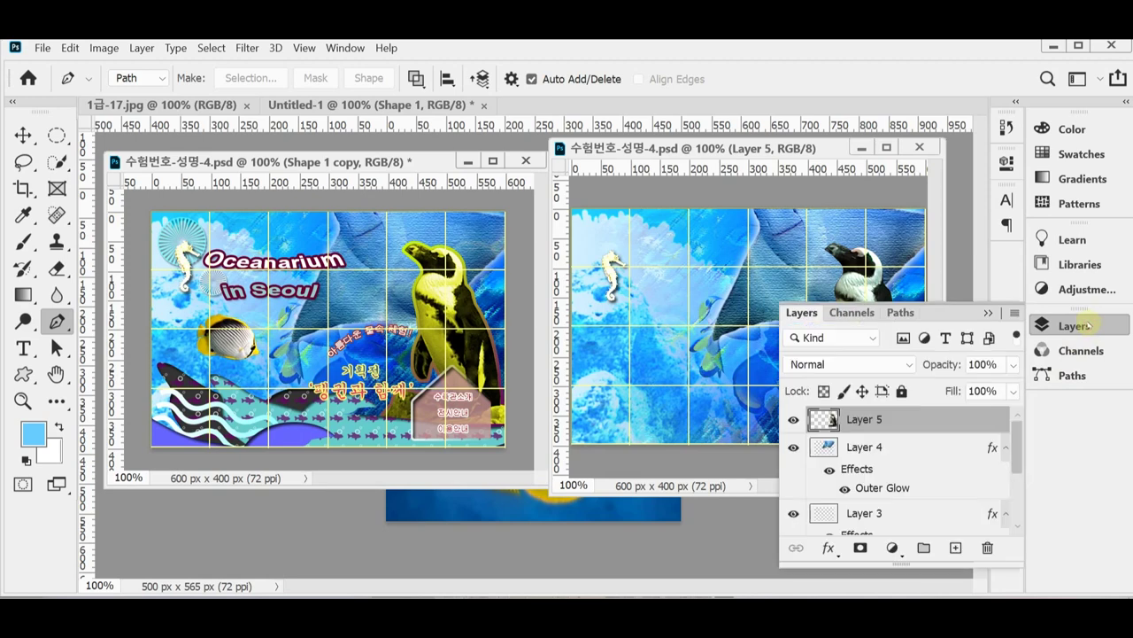
pyautogui.click(829, 549)
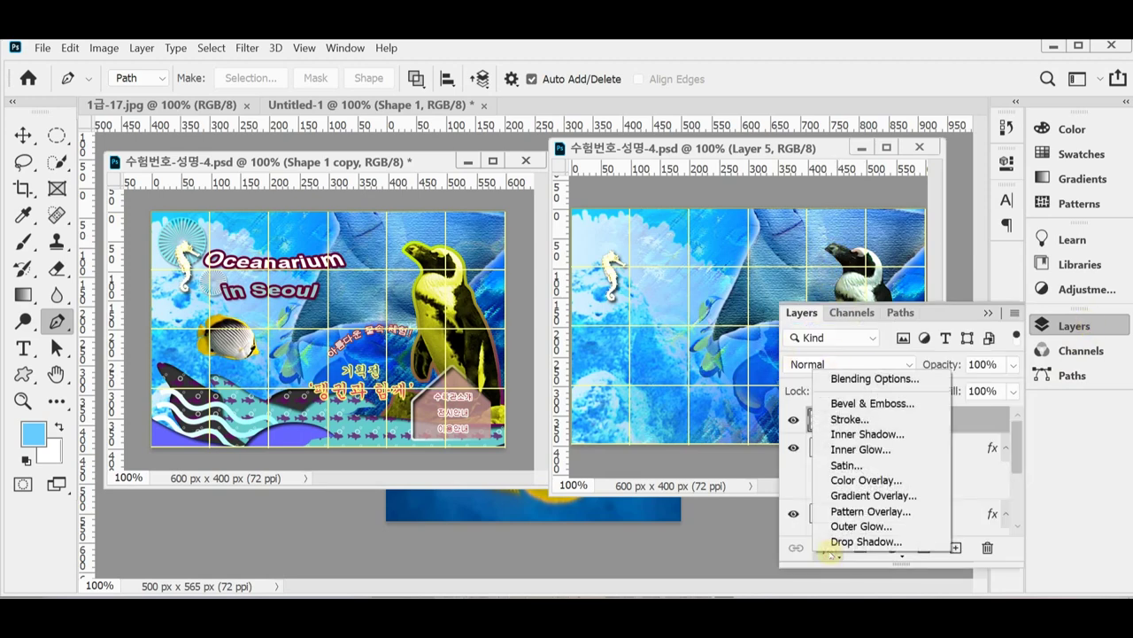
pyautogui.click(885, 420)
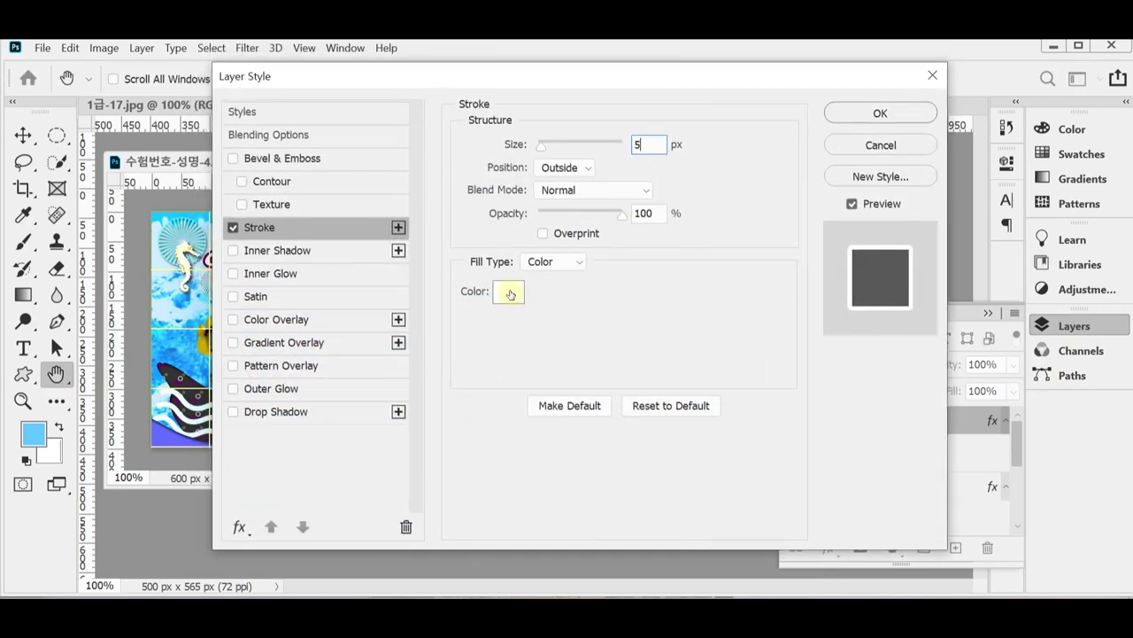
pyautogui.click(542, 262)
pyautogui.click(547, 293)
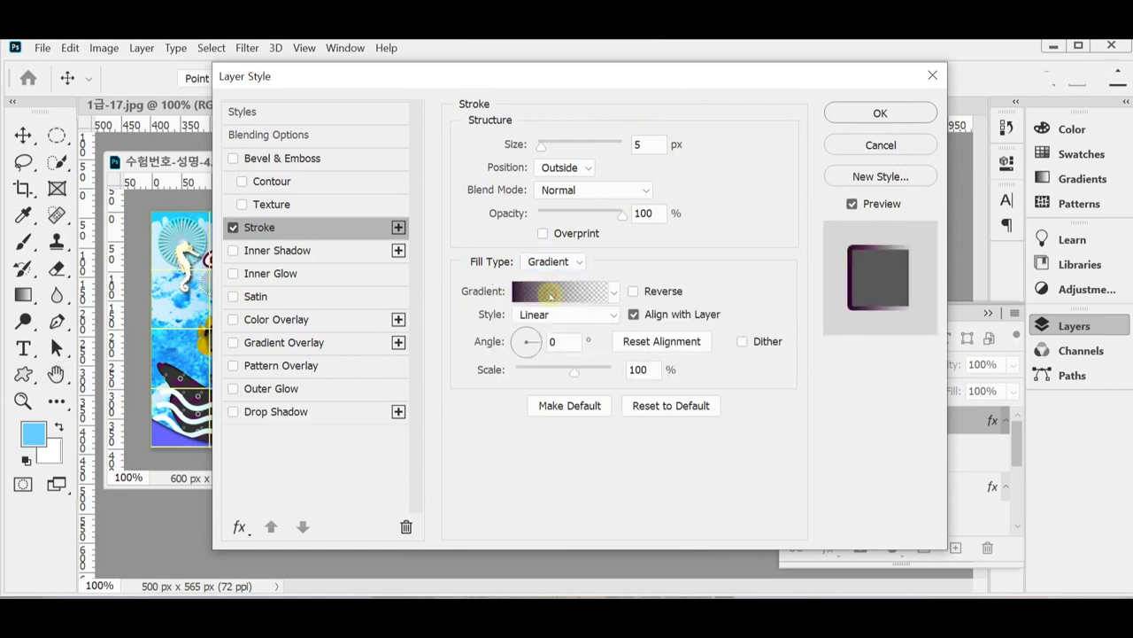
# - Open the stroke gradient for editing and choose the Foreground to Background preset from the Basics group
pyautogui.click(550, 292)
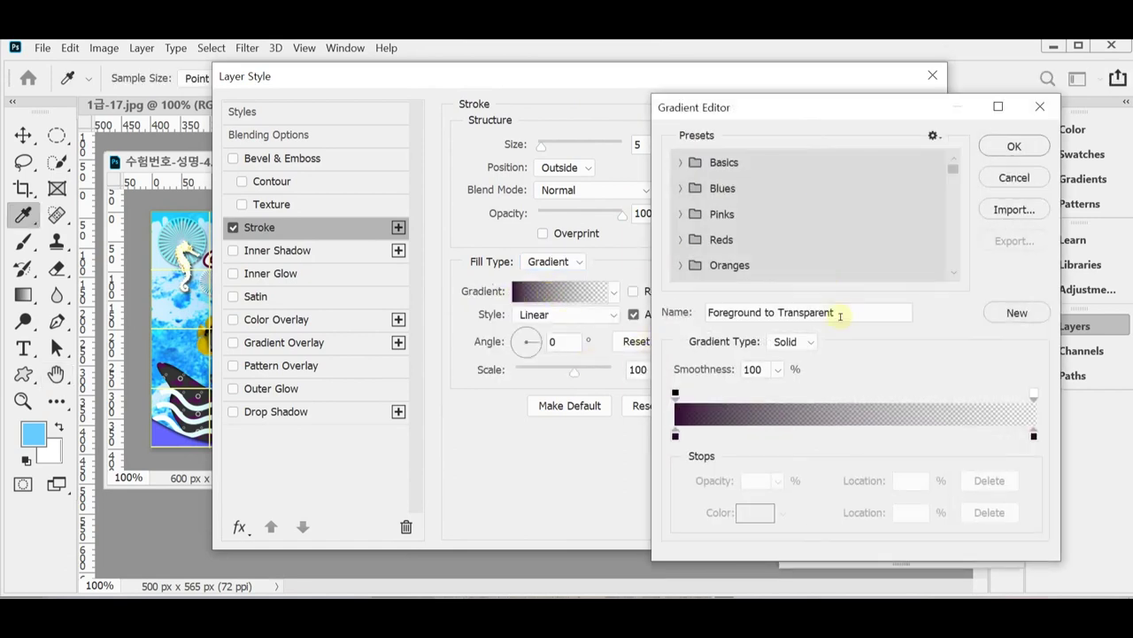
pyautogui.click(708, 164)
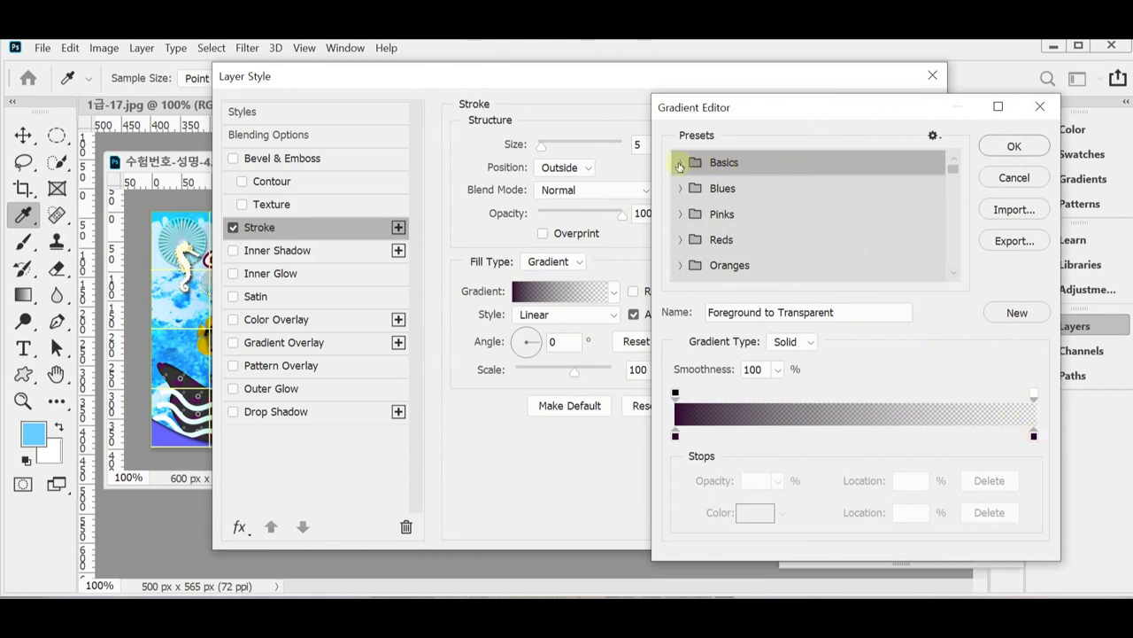
pyautogui.doubleClick(750, 163)
pyautogui.click(704, 189)
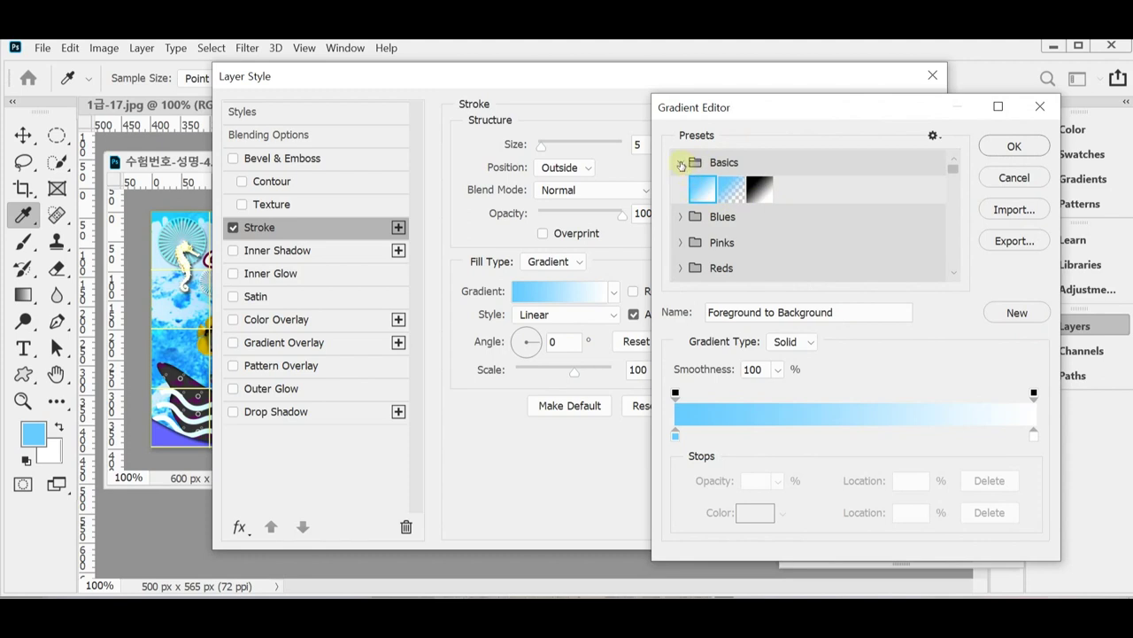
pyautogui.click(681, 164)
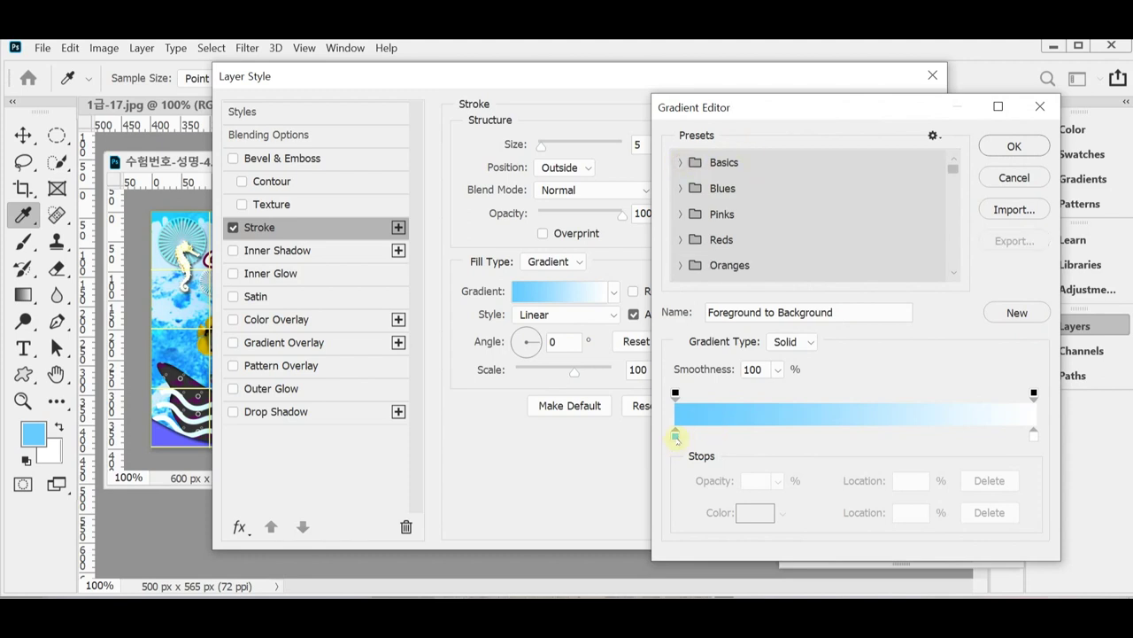
# - Set the stroke gradient's start colour to 660066 and its end colour to ccff00, and accept the gradient
pyautogui.doubleClick(675, 436)
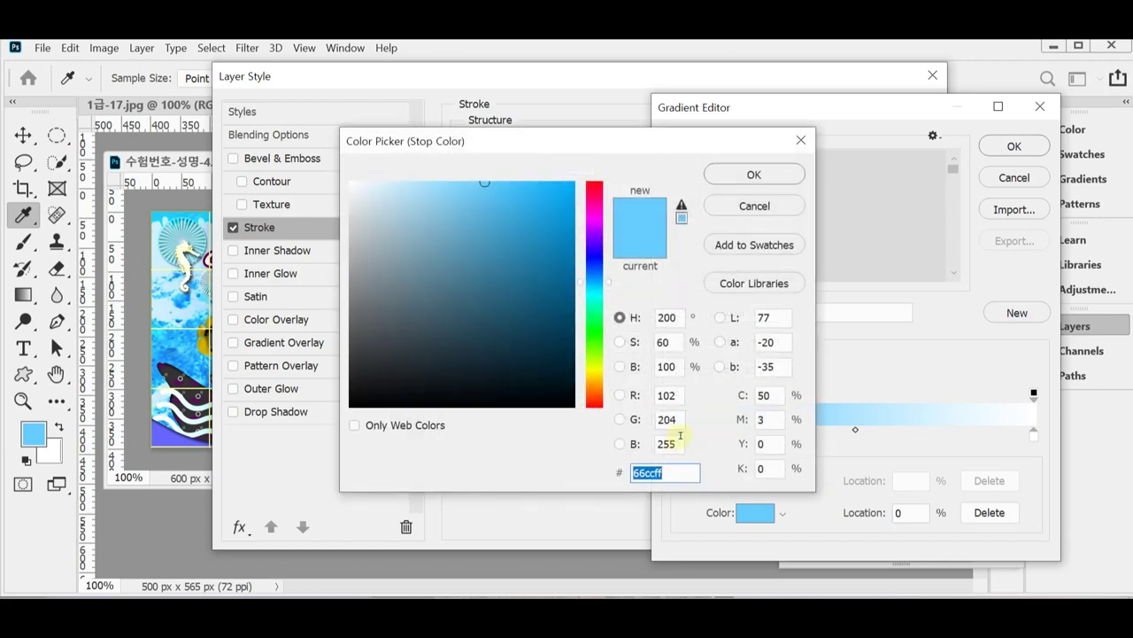
pyautogui.write('660066')
pyautogui.press('Return')
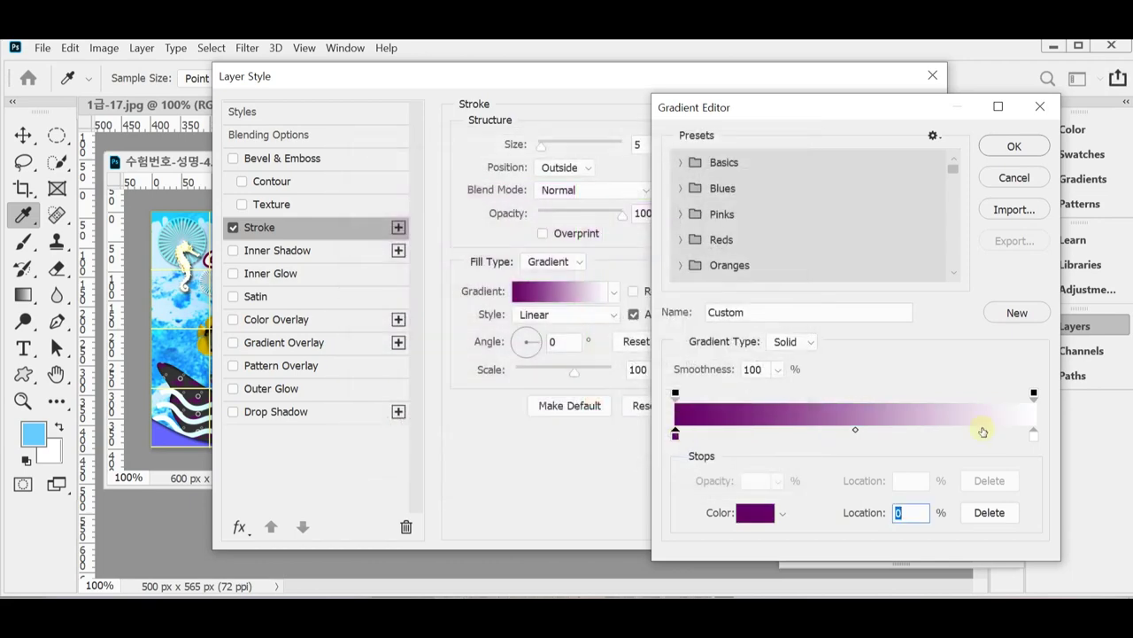
pyautogui.doubleClick(1034, 434)
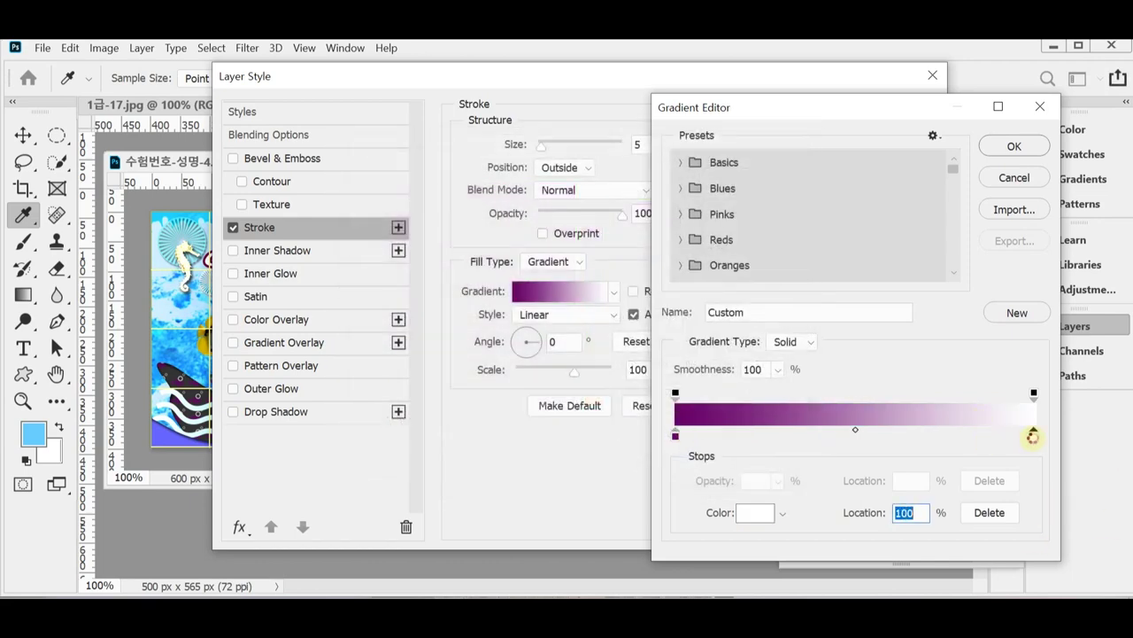
pyautogui.write('cf0')
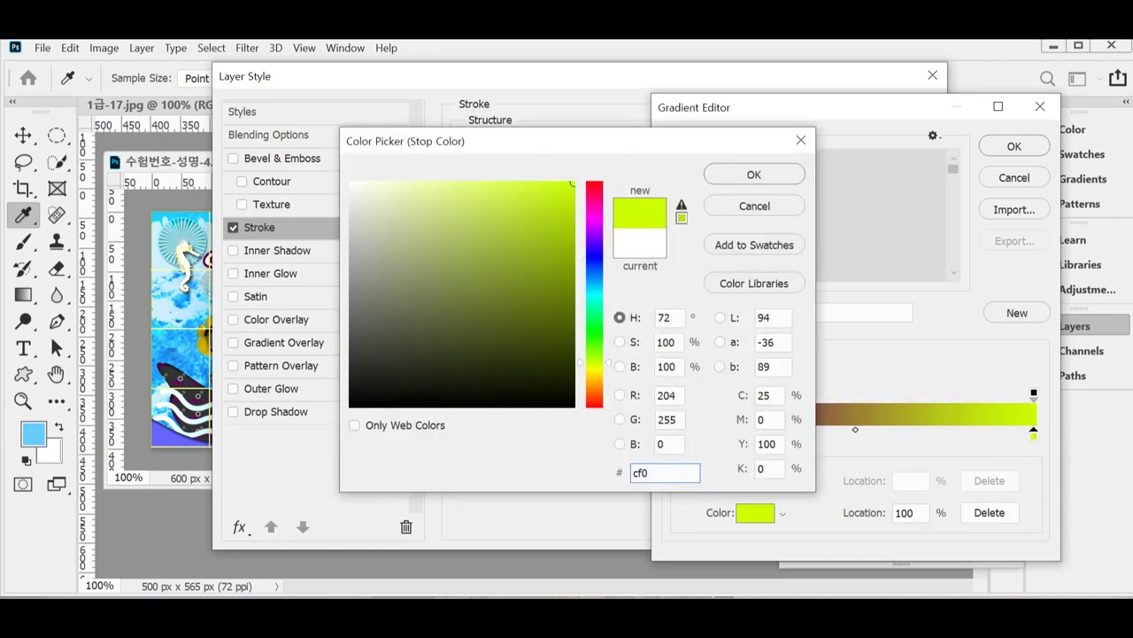
pyautogui.press('Return')
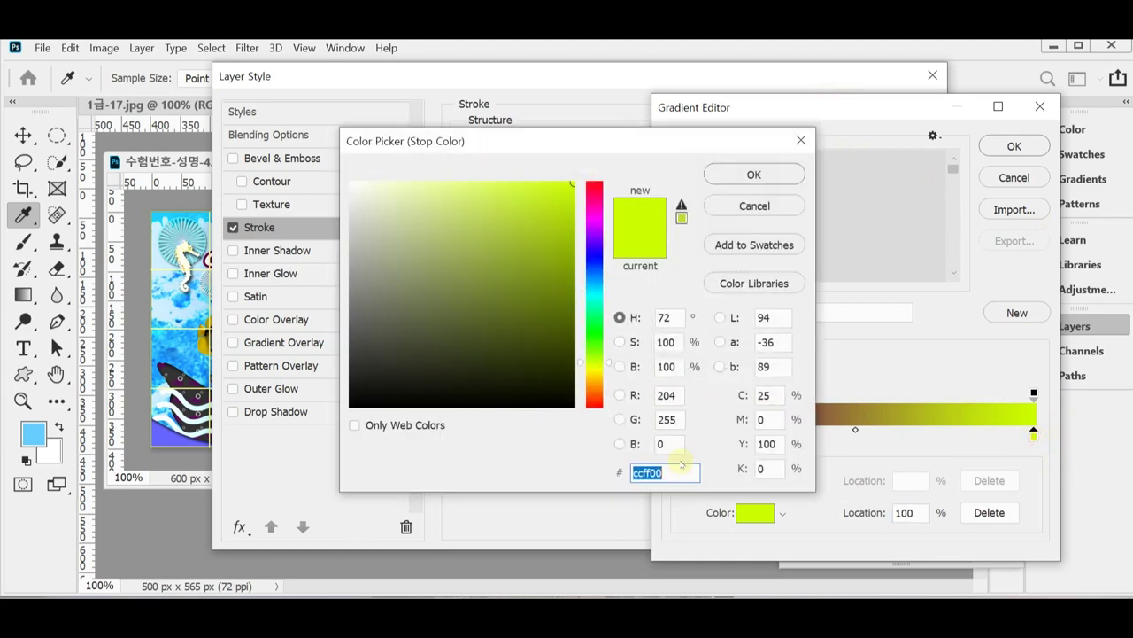
pyautogui.click(753, 175)
pyautogui.click(1014, 145)
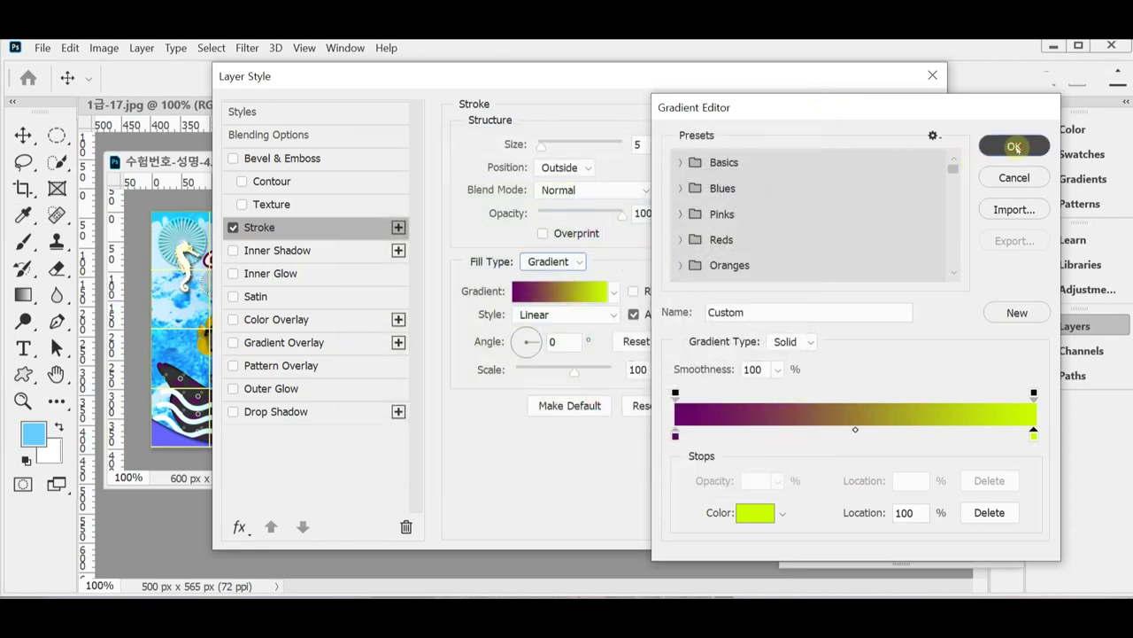
# - Compare the stroke with the reference image, set its gradient angle to 120°, and apply the layer style
pyautogui.moveTo(659, 70); pyautogui.dragTo(688, 392)
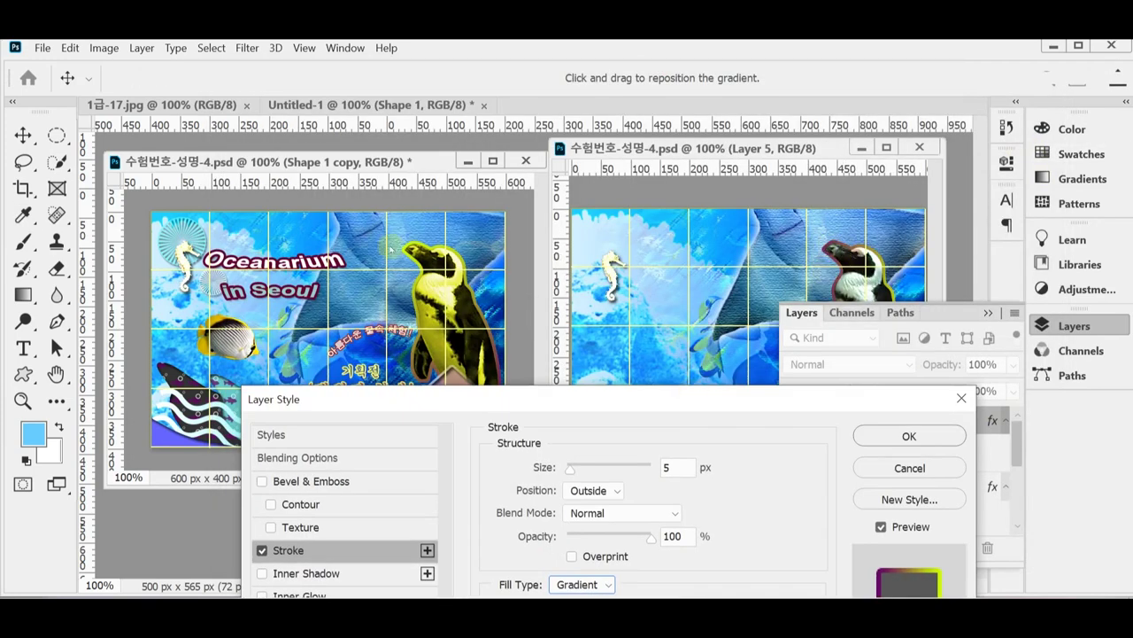
pyautogui.moveTo(592, 401); pyautogui.dragTo(526, 179)
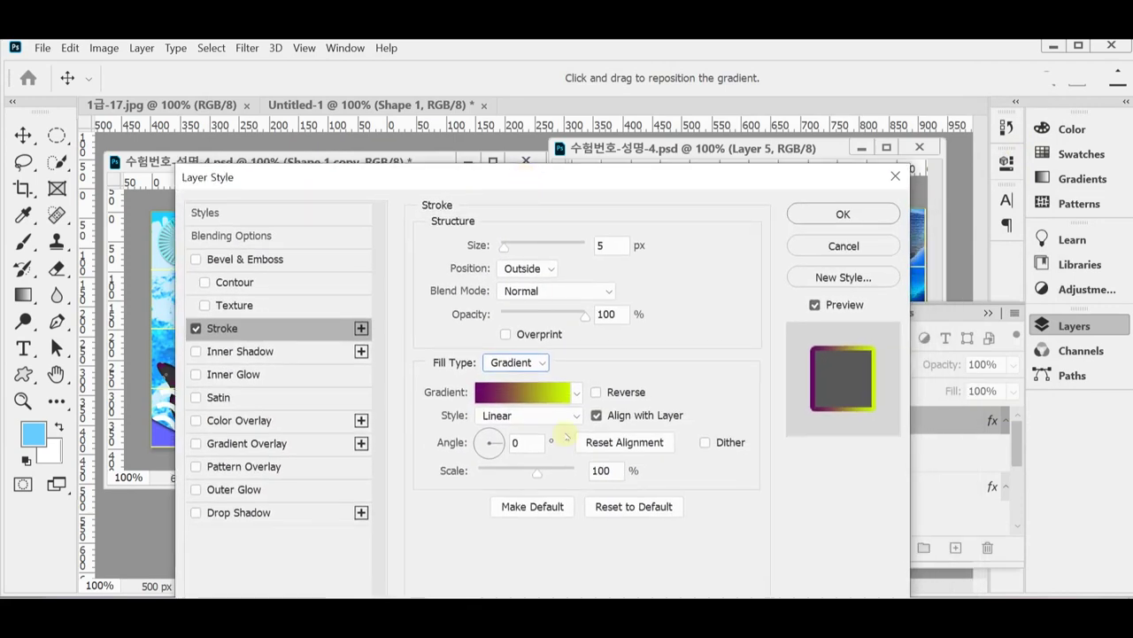
pyautogui.click(488, 442)
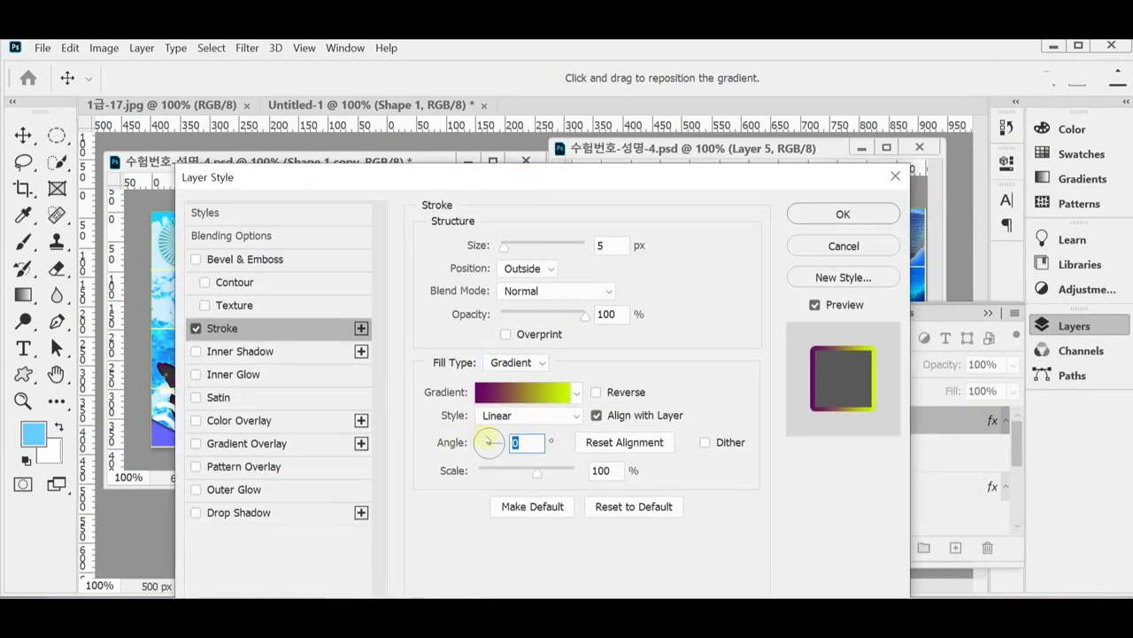
pyautogui.write('120')
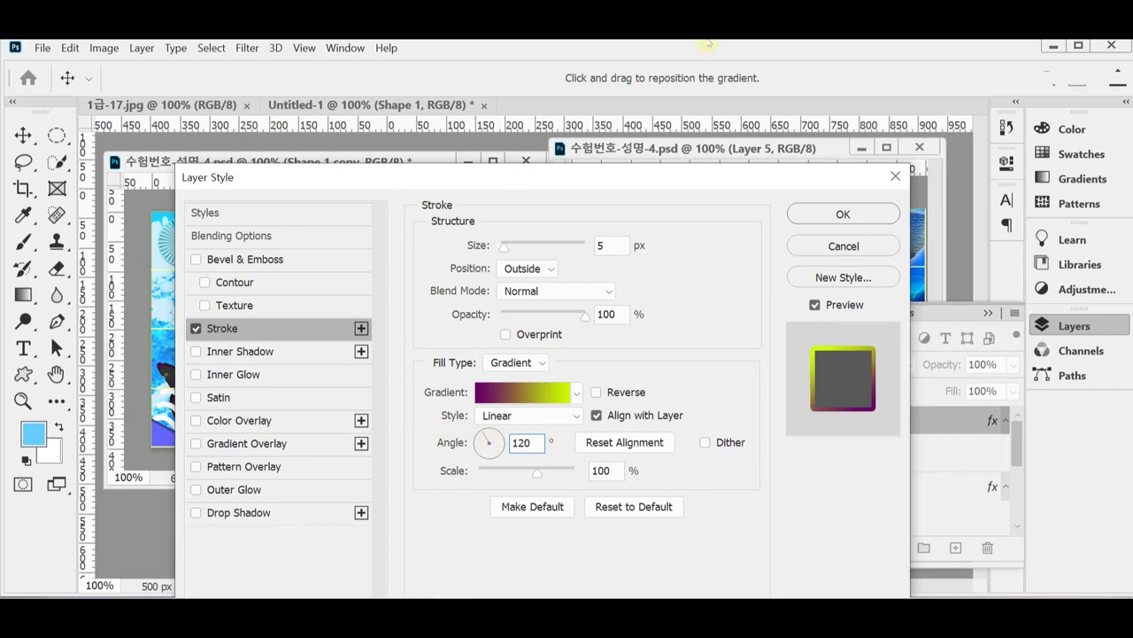
pyautogui.moveTo(610, 169); pyautogui.dragTo(601, 363)
pyautogui.moveTo(696, 367); pyautogui.dragTo(670, 286)
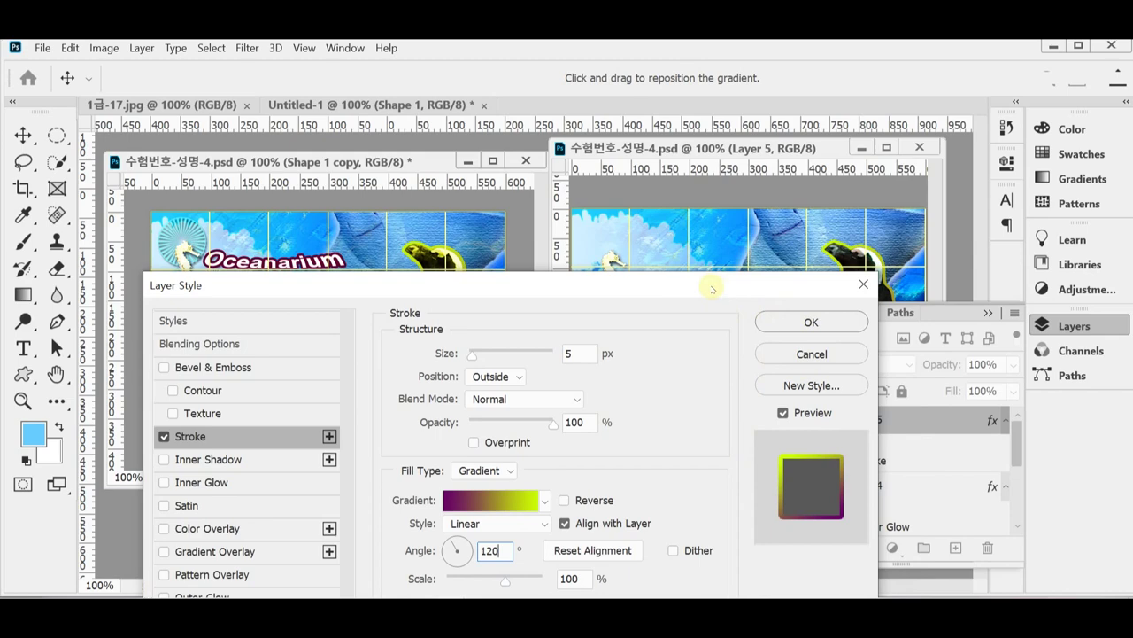
pyautogui.click(852, 322)
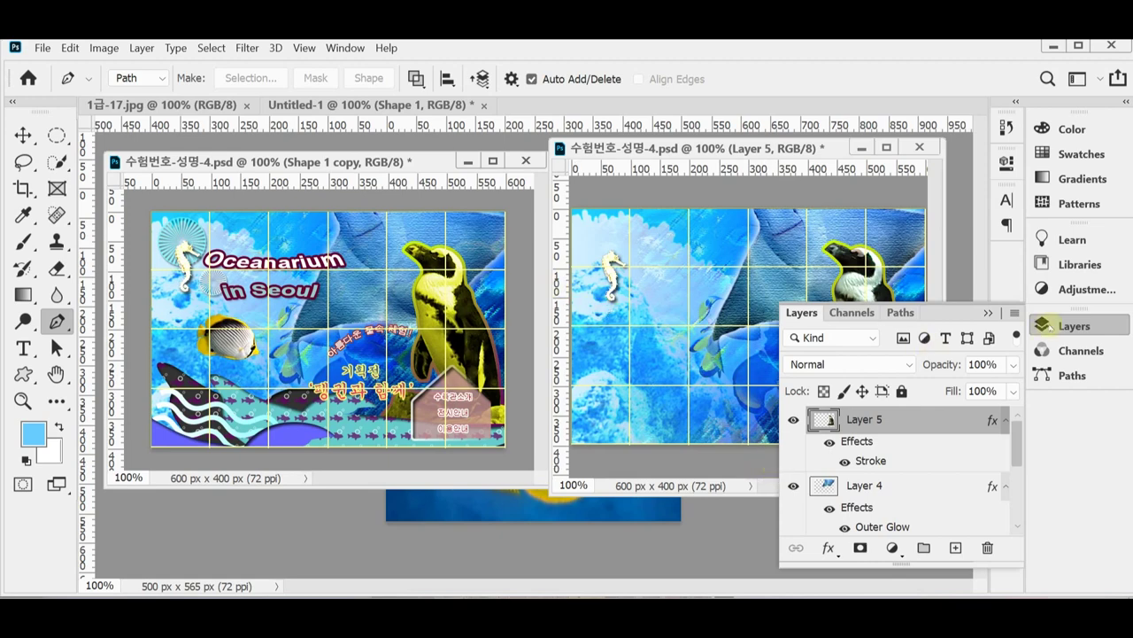
# - Load the outline of the penguin layer, Layer 5, as a selection
pyautogui.click(1071, 325)
pyautogui.click(1038, 321)
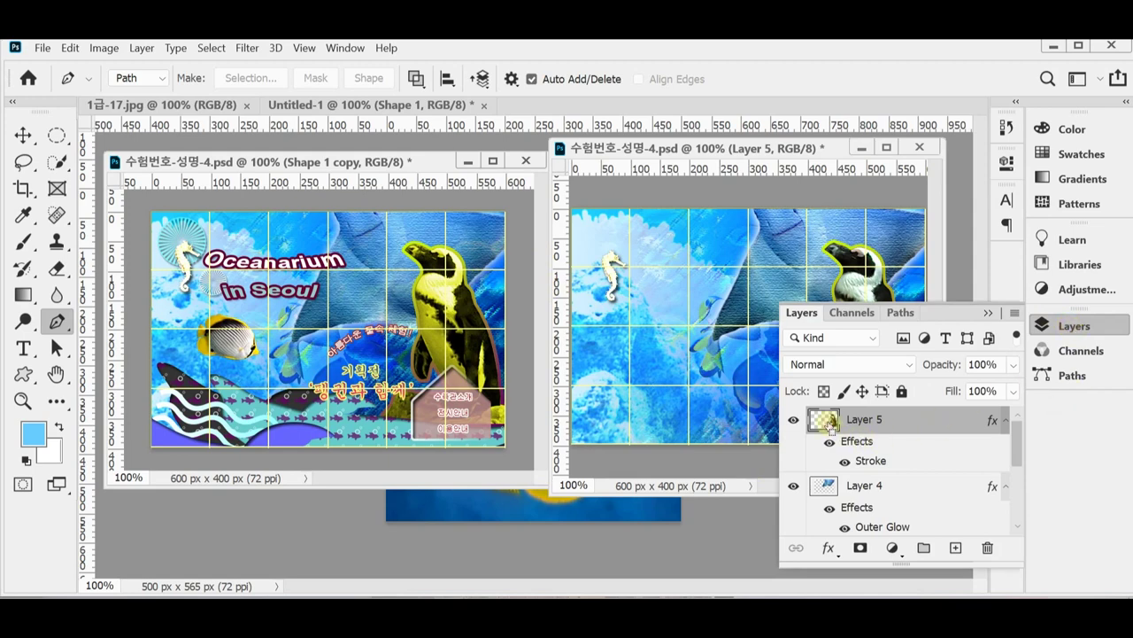
pyautogui.keyDown('ctrl'); pyautogui.click(831, 424); pyautogui.keyUp('ctrl')
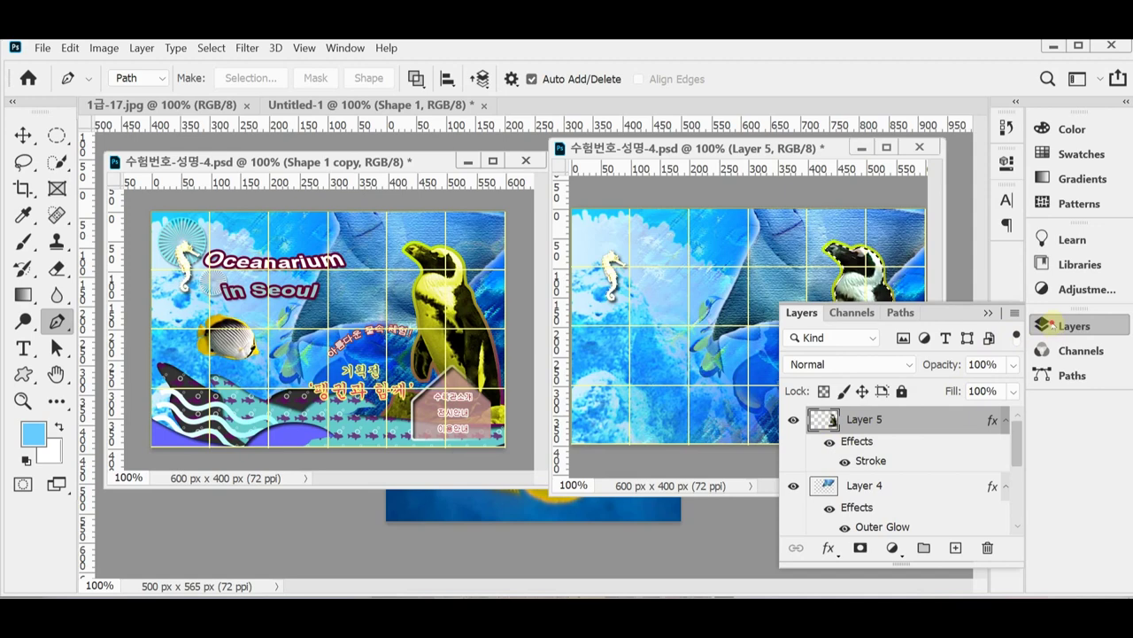
pyautogui.click(1045, 324)
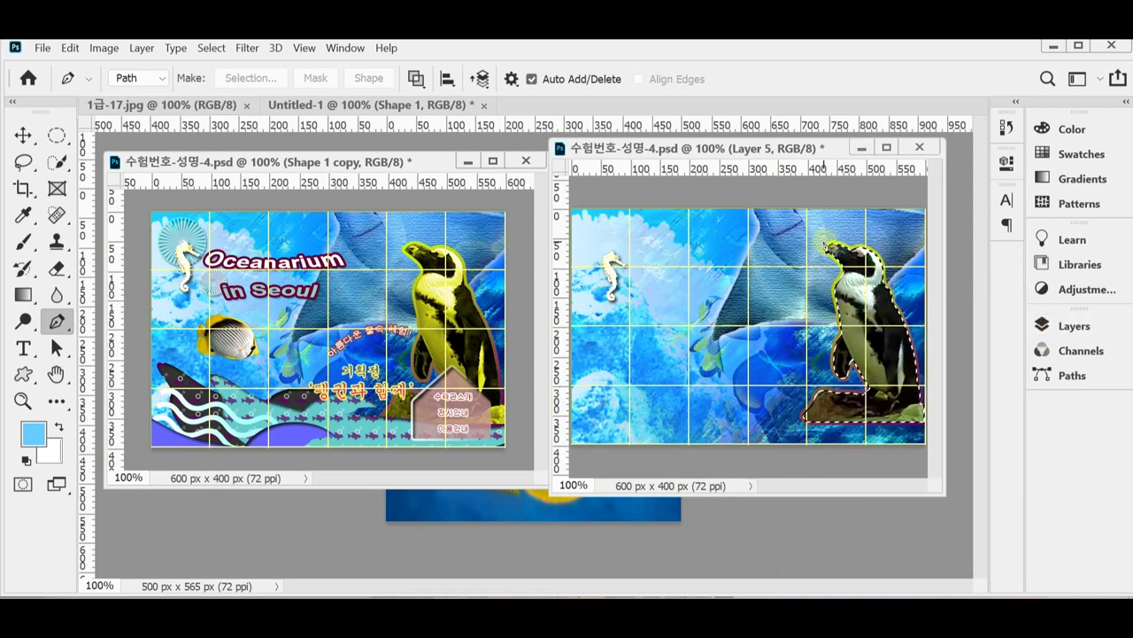
# - Add a Hue/Saturation adjustment layer masked to the penguin selection and turn on Colorize
pyautogui.click(1073, 325)
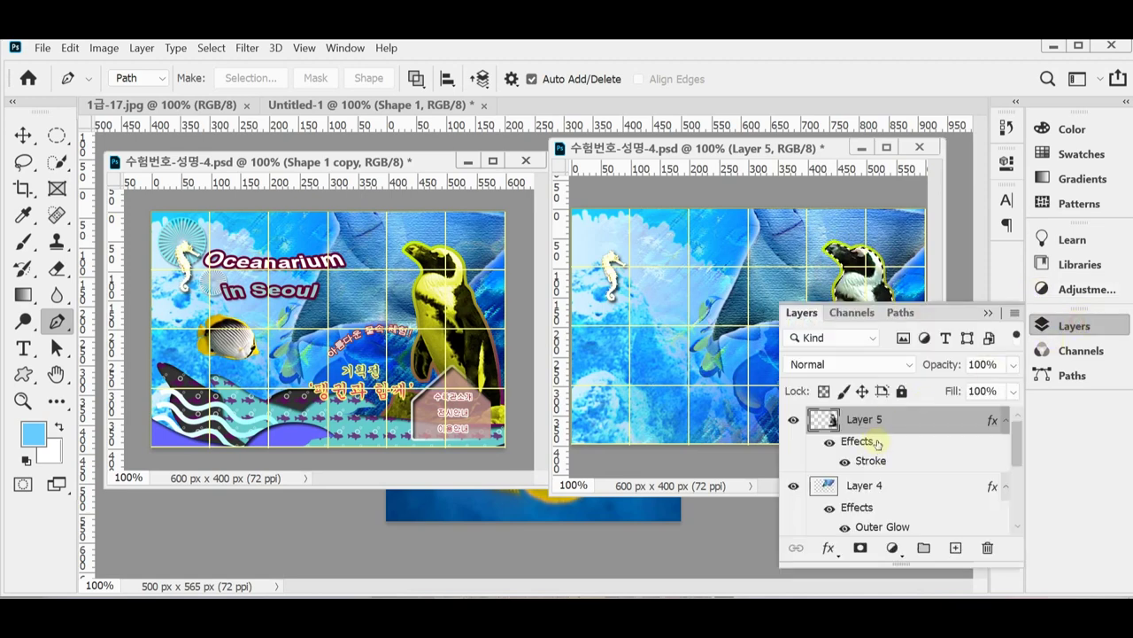
pyautogui.click(892, 548)
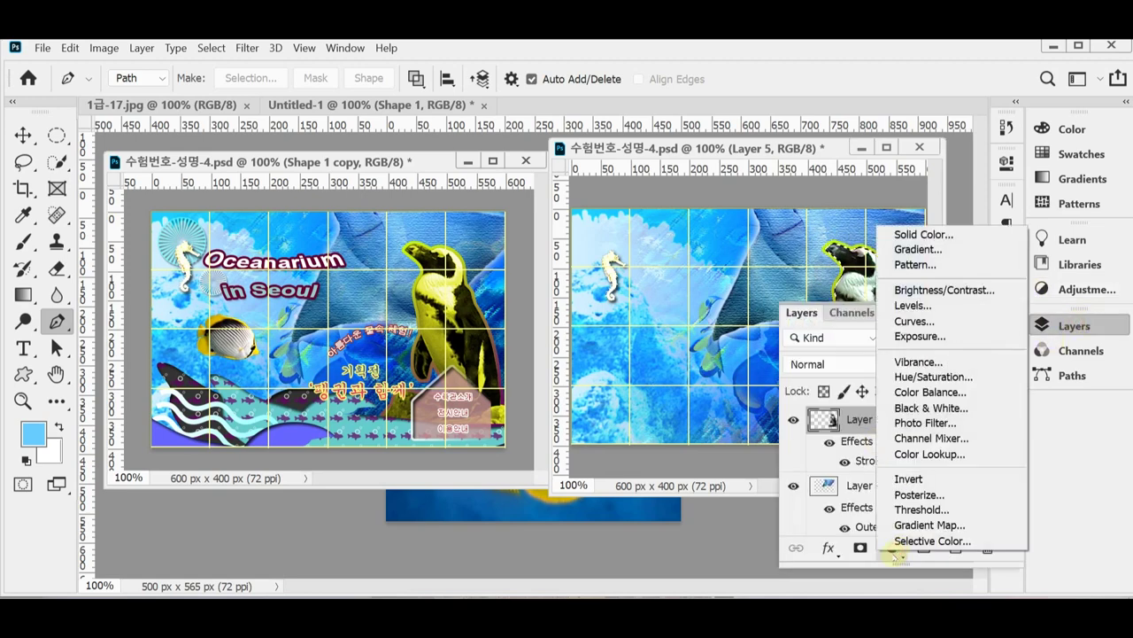
pyautogui.click(971, 378)
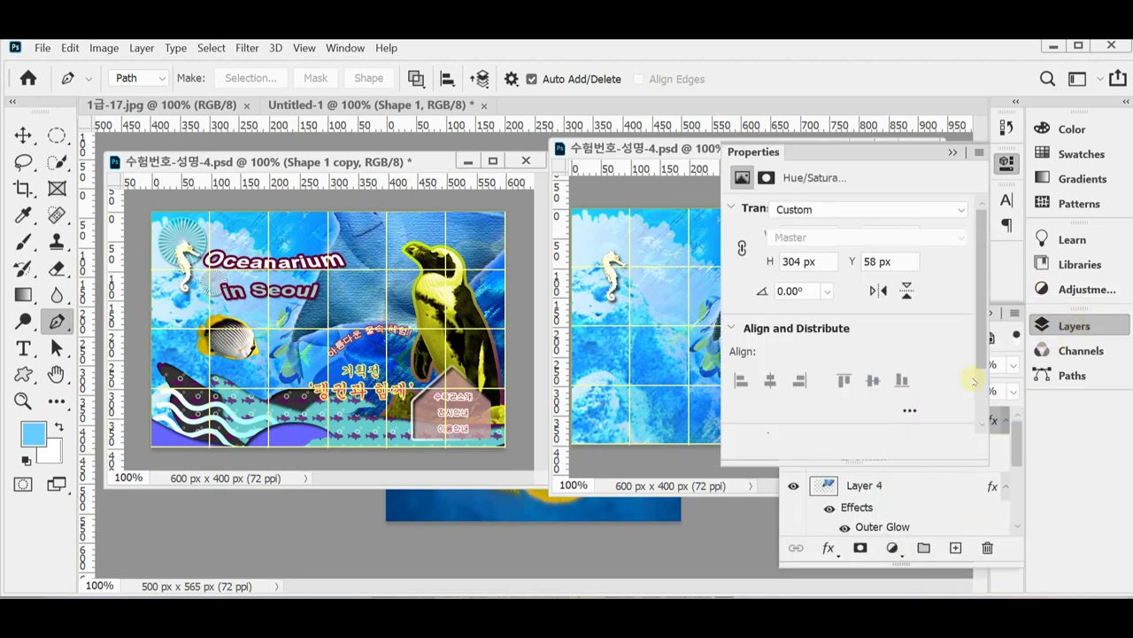
pyautogui.click(835, 392)
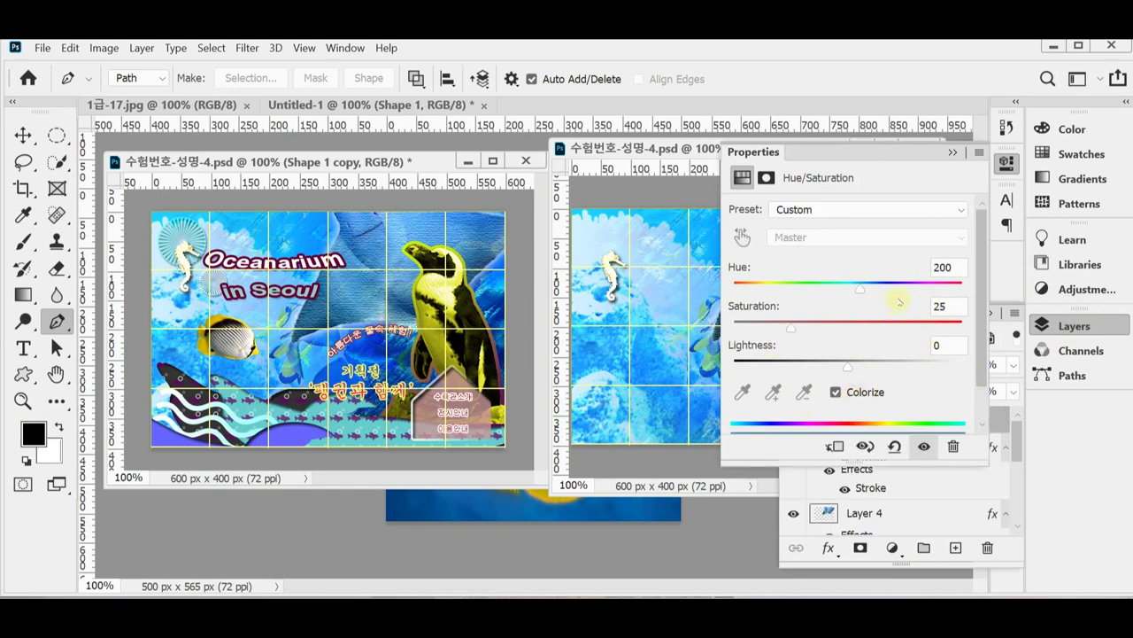
# - Set the penguin's Hue/Saturation adjustment to Hue 60, Saturation 80 and Lightness -10
pyautogui.moveTo(786, 289); pyautogui.dragTo(771, 287)
pyautogui.click(947, 267)
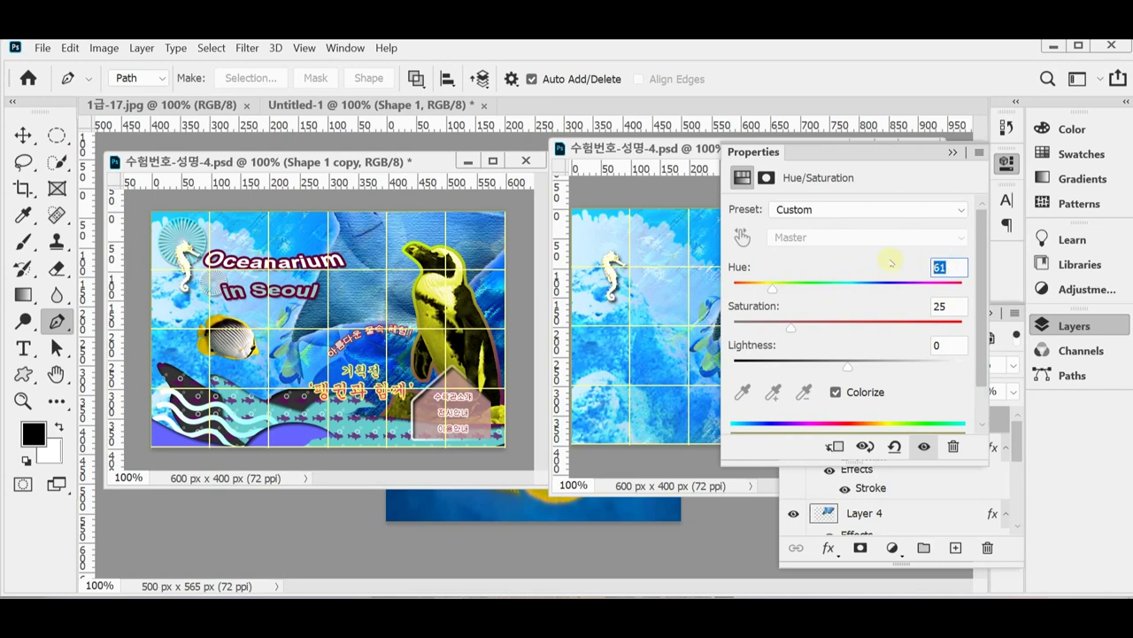
pyautogui.write('60')
pyautogui.press('Tab')
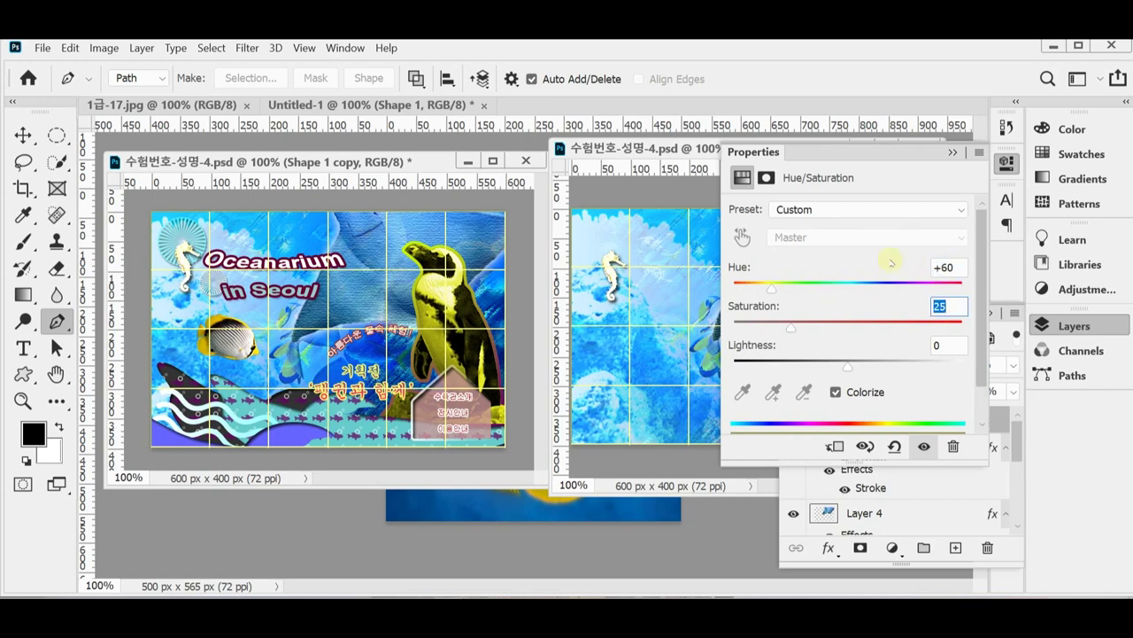
pyautogui.write('80')
pyautogui.press('Tab')
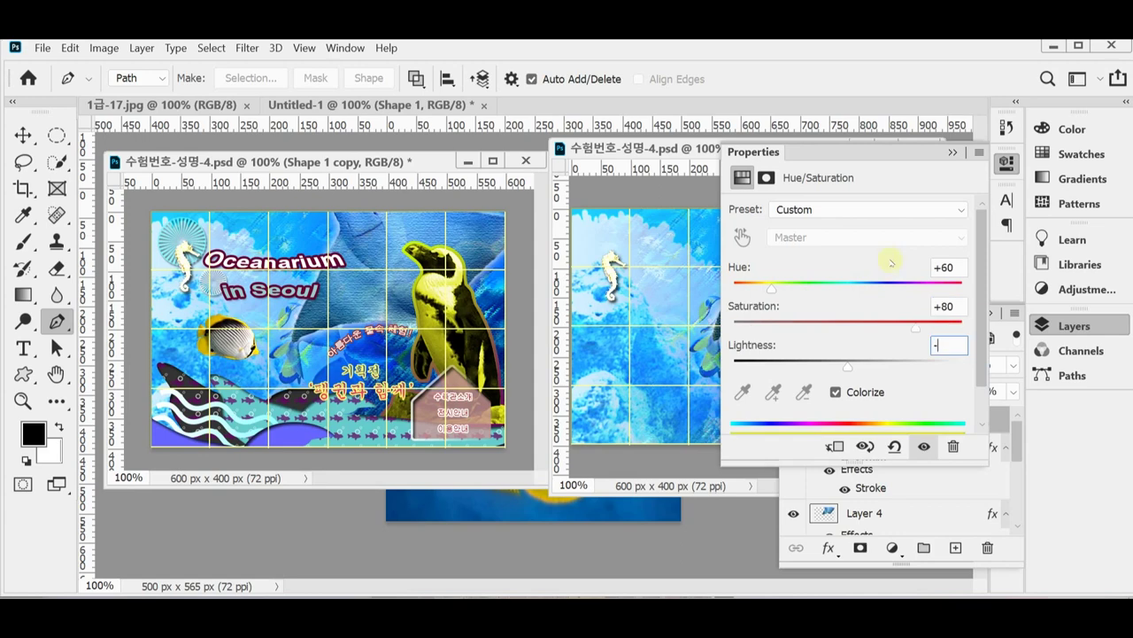
pyautogui.write('-10')
pyautogui.press('Return')
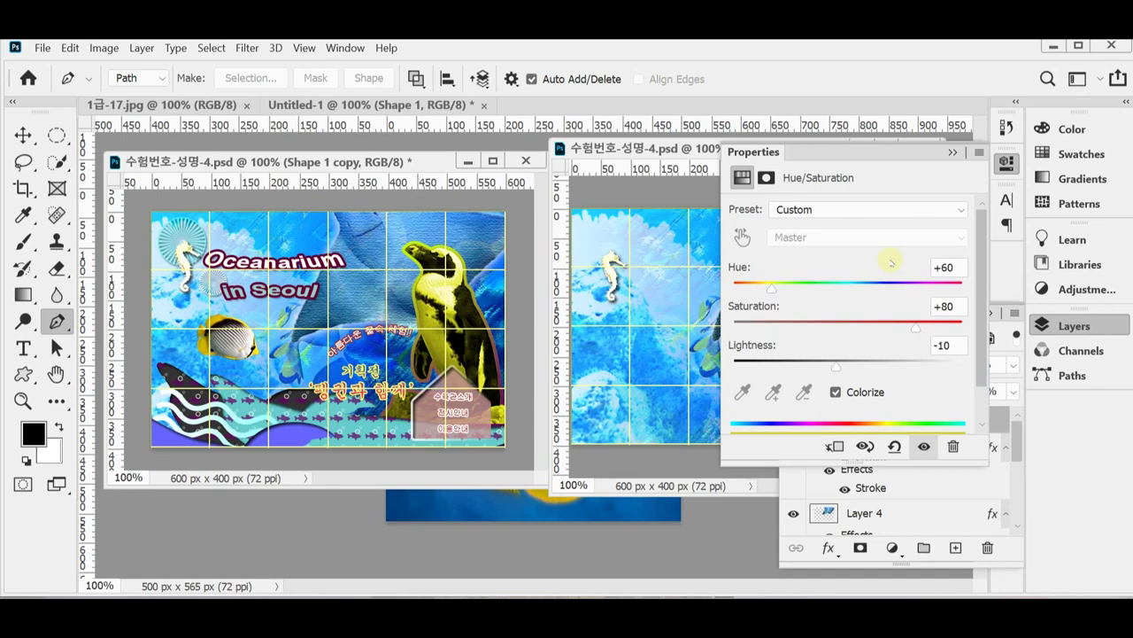
# - Compare the colorized penguin with the reference image and reopen the Hue/Saturation 1 adjustment's settings
pyautogui.click(1072, 325)
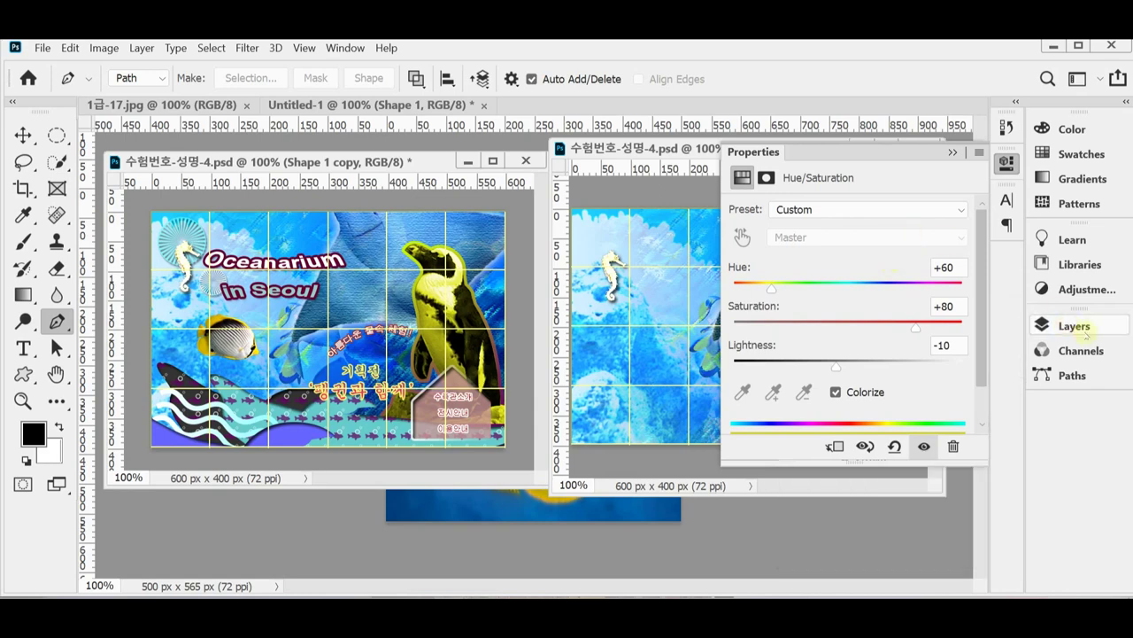
pyautogui.click(1007, 167)
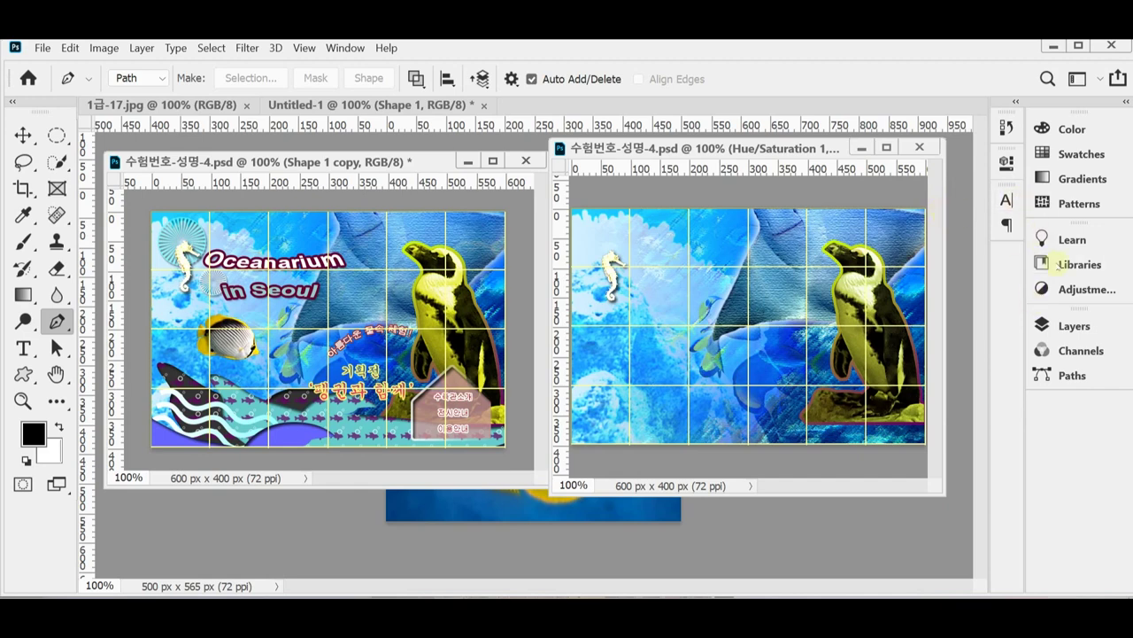
pyautogui.click(1067, 325)
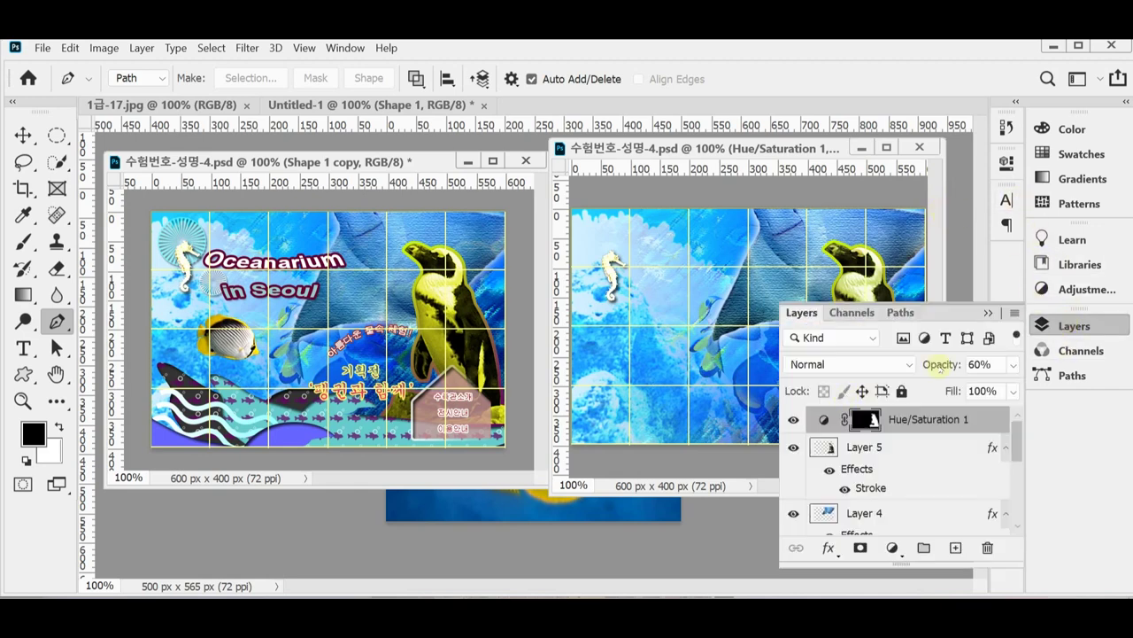
pyautogui.doubleClick(825, 418)
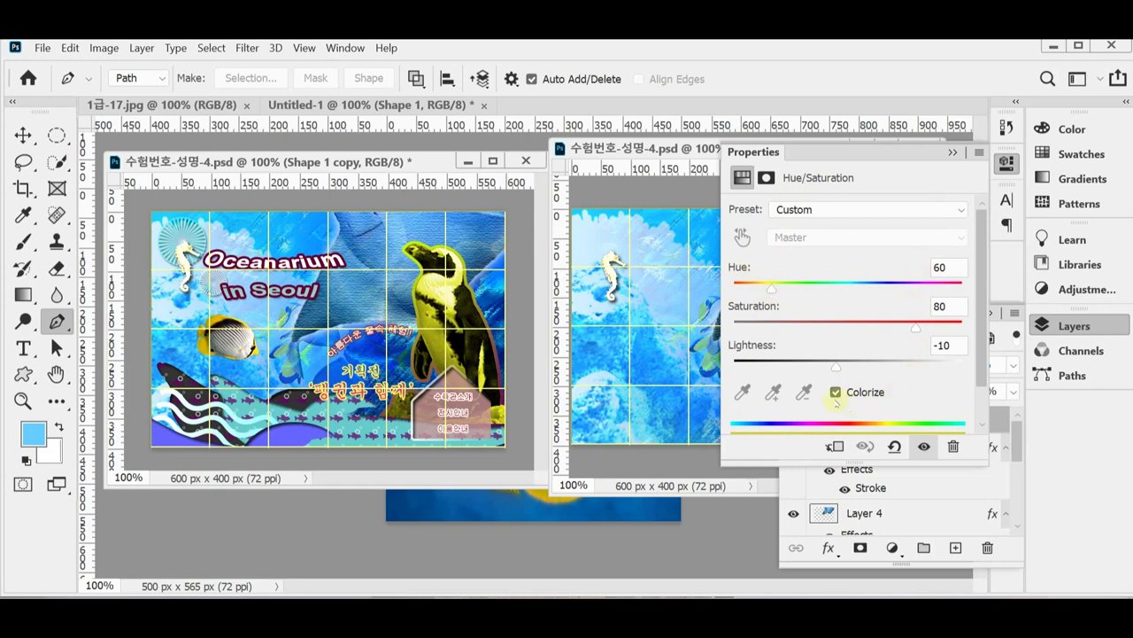
# - Collapse the adjustment properties and layer list, and float the fish image 1급-17.jpg in its own window between the two compositions
pyautogui.click(1007, 162)
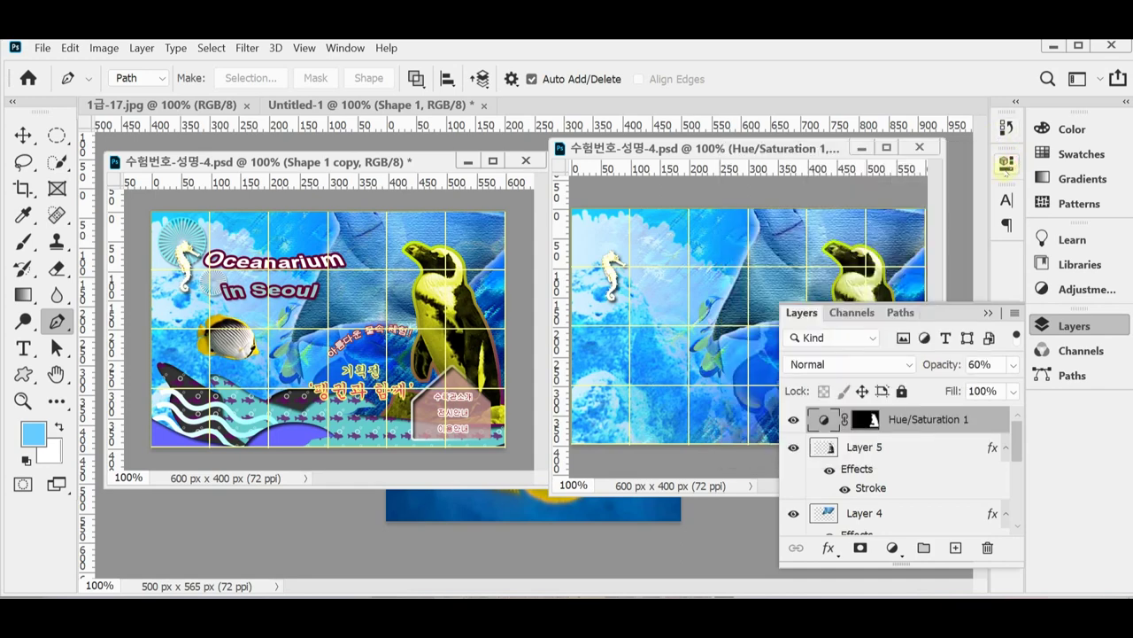
pyautogui.click(1074, 327)
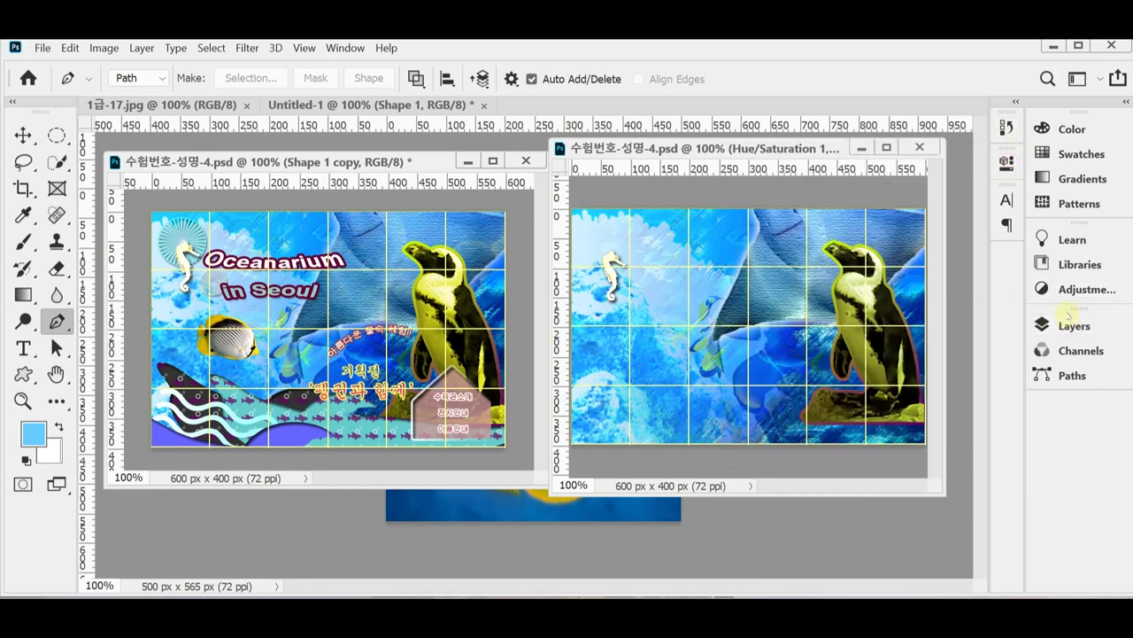
pyautogui.moveTo(210, 106); pyautogui.dragTo(262, 184)
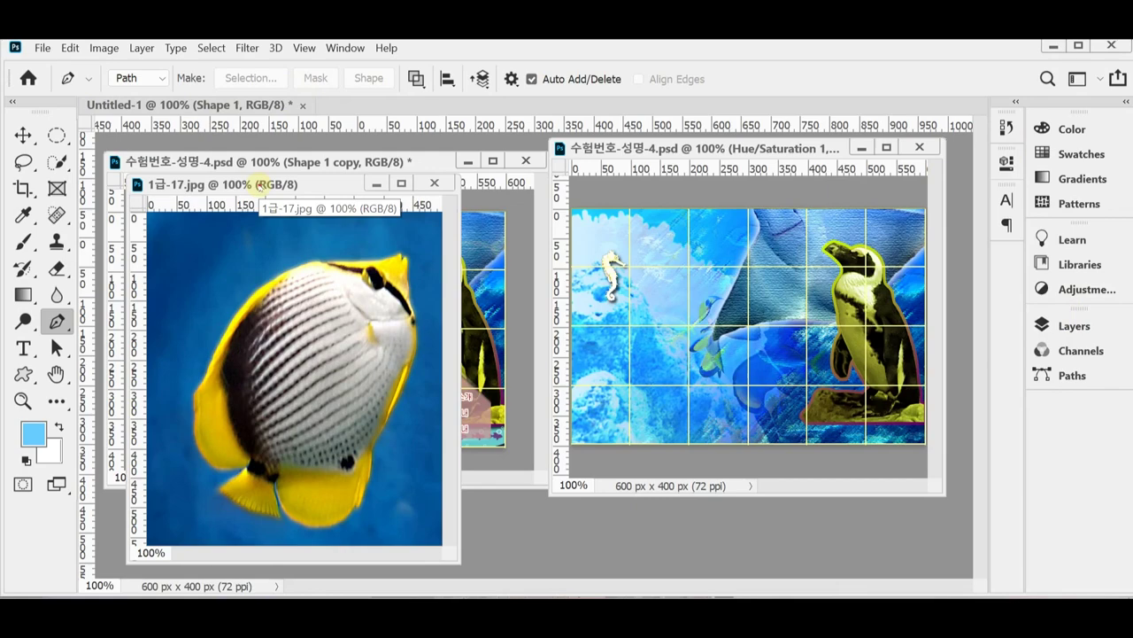
pyautogui.moveTo(262, 184); pyautogui.dragTo(387, 216)
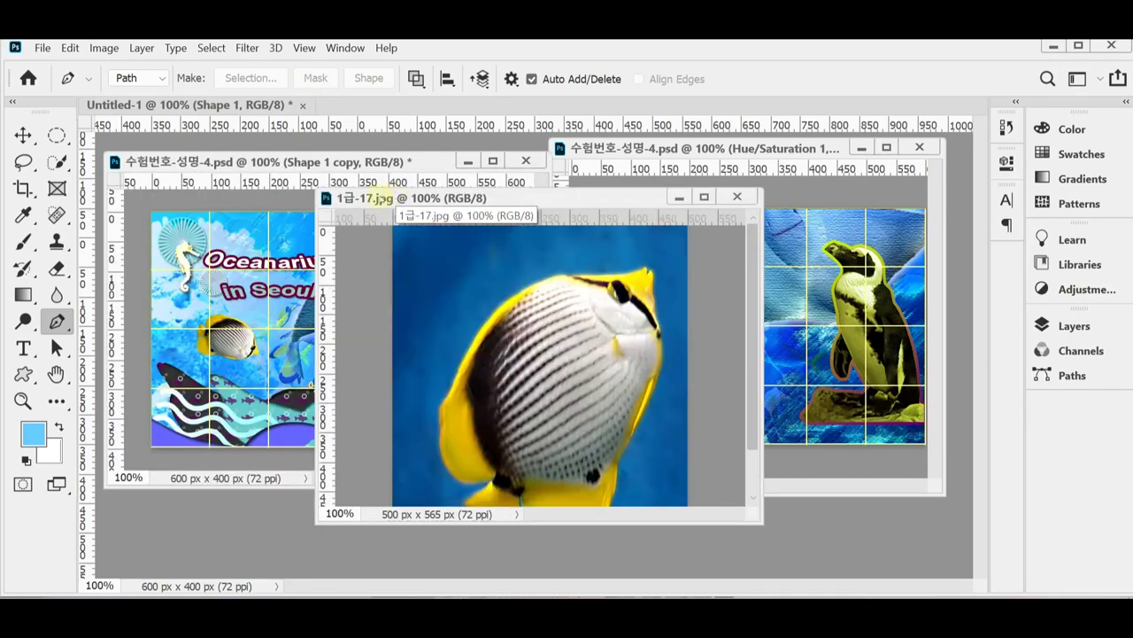
# - Select the whole fish in 1급-17.jpg with the Quick Selection tool, enlarging the brush up to 50 px
pyautogui.click(57, 162)
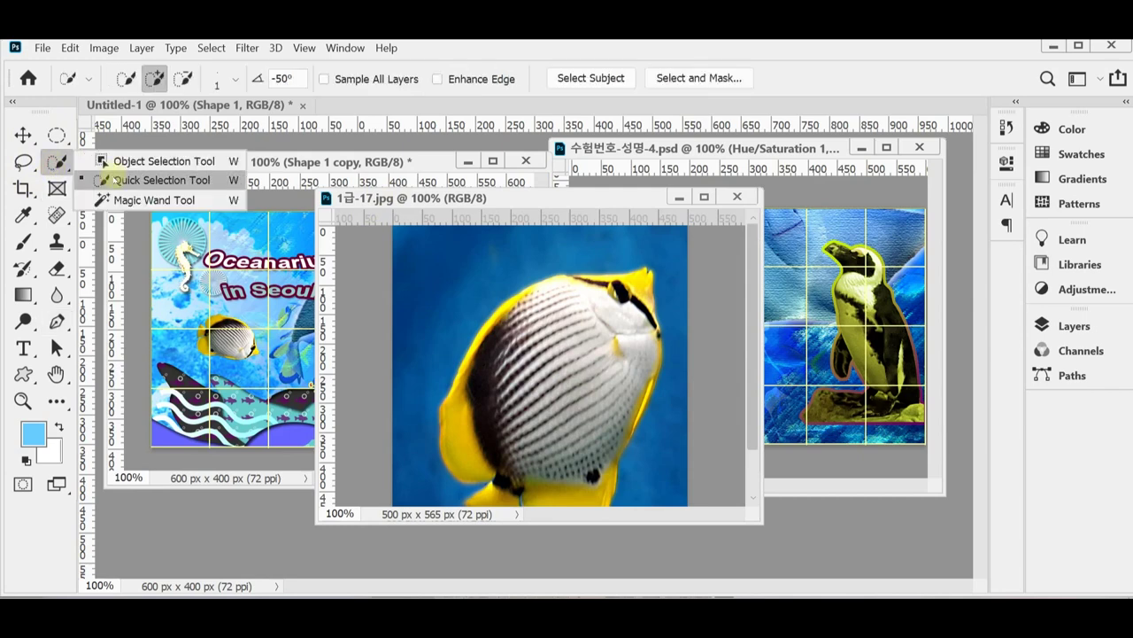
pyautogui.click(107, 180)
pyautogui.moveTo(575, 374)
pyautogui.mouseDown()
pyautogui.moveTo(498, 384)
pyautogui.moveTo(569, 363)
pyautogui.moveTo(527, 390)
pyautogui.moveTo(567, 354)
pyautogui.mouseUp()
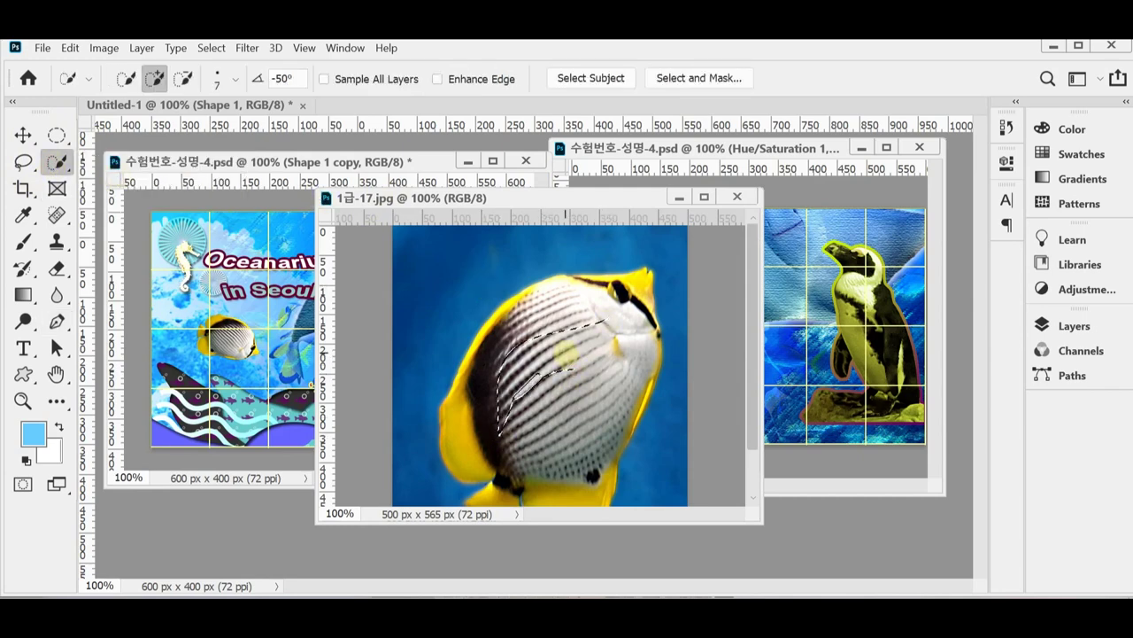
pyautogui.press(']')
pyautogui.press(']')
pyautogui.press(']')
pyautogui.press(']')
pyautogui.press(']')
pyautogui.press(']')
pyautogui.press(']')
pyautogui.press(']')
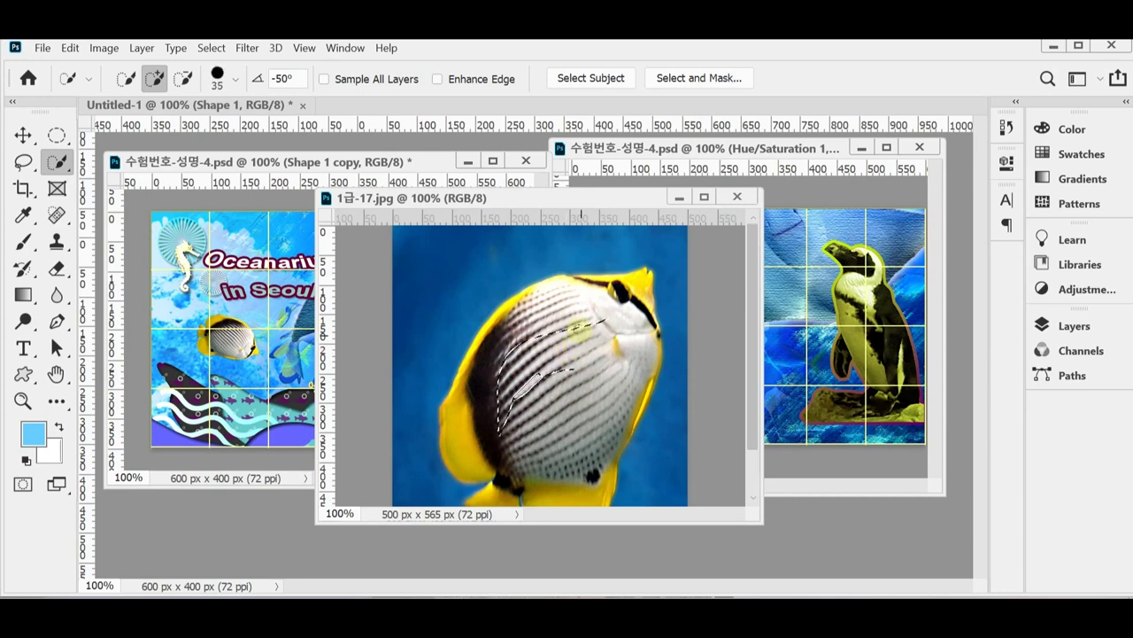
pyautogui.moveTo(592, 314)
pyautogui.mouseDown()
pyautogui.moveTo(543, 386)
pyautogui.moveTo(541, 339)
pyautogui.moveTo(514, 429)
pyautogui.moveTo(603, 324)
pyautogui.moveTo(578, 468)
pyautogui.moveTo(559, 426)
pyautogui.moveTo(515, 431)
pyautogui.mouseUp()
pyautogui.scroll(2, 553, 368)
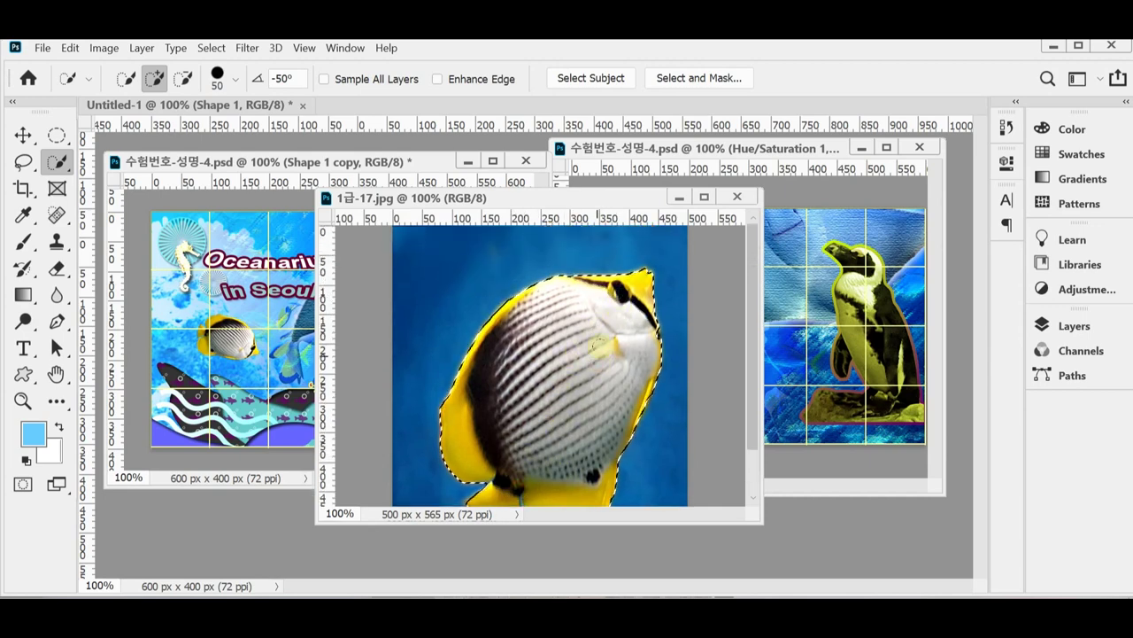
# - Subtract the narrow blue gap between the fish's tail and lower fin from the selection with a 1 px brush
pyautogui.scroll(-2, 575, 363)
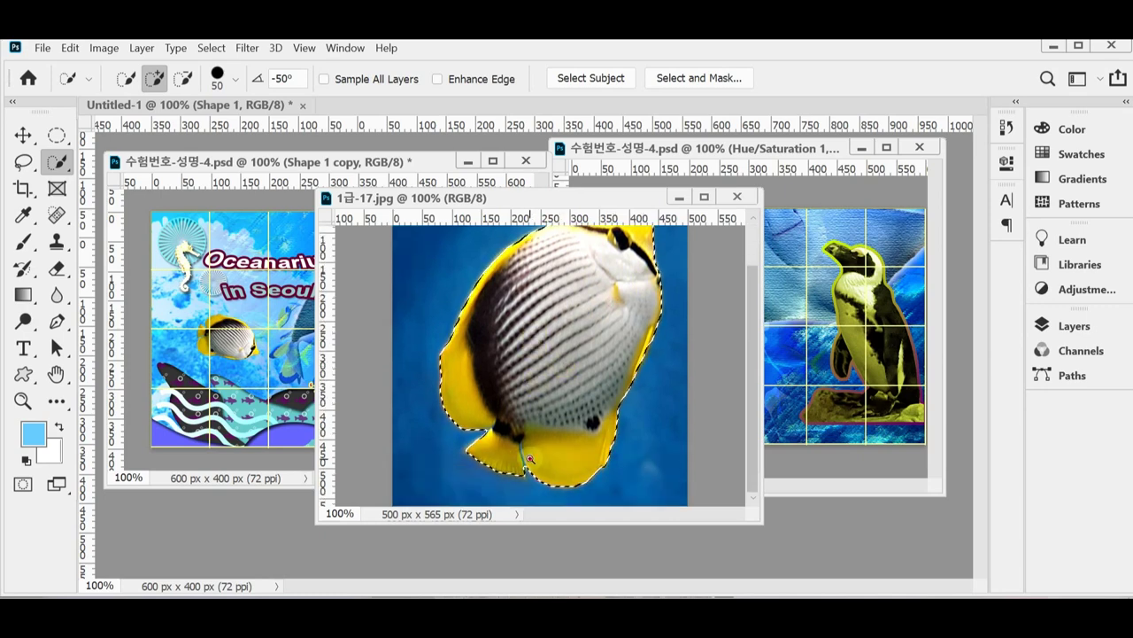
pyautogui.scroll(2, 531, 458)
pyautogui.scroll(-1, 541, 434)
pyautogui.press('[')
pyautogui.press('[')
pyautogui.press('[')
pyautogui.press('[')
pyautogui.press('[')
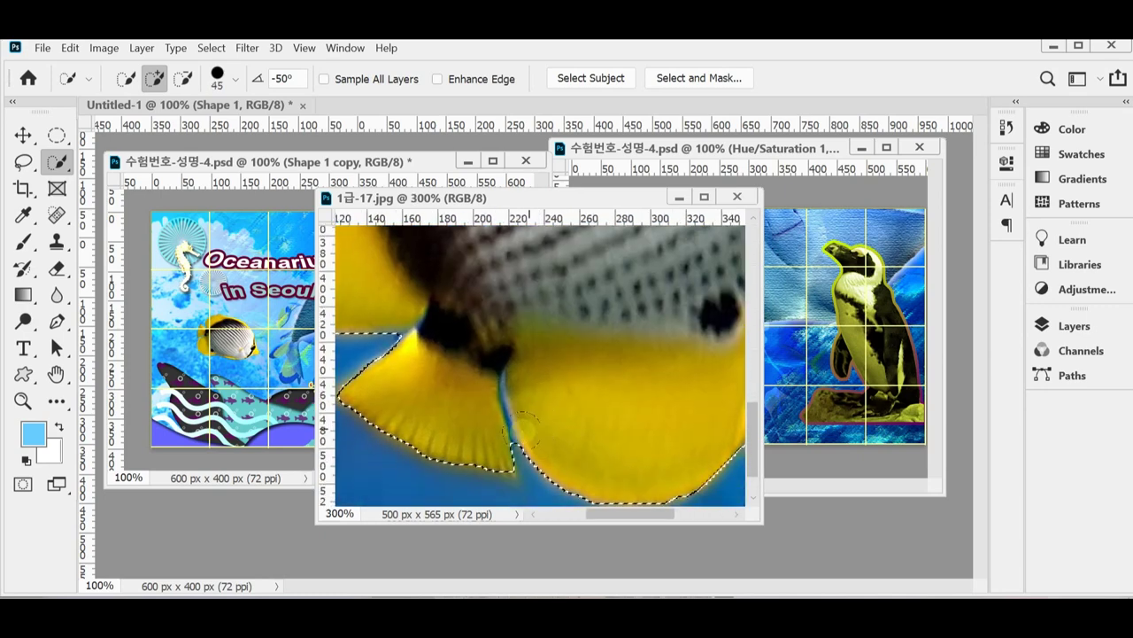
pyautogui.press('[')
pyautogui.press('[')
pyautogui.press('[')
pyautogui.press('[')
pyautogui.press('[')
pyautogui.press('[')
pyautogui.press('[')
pyautogui.press('[')
pyautogui.press('[')
pyautogui.press('[')
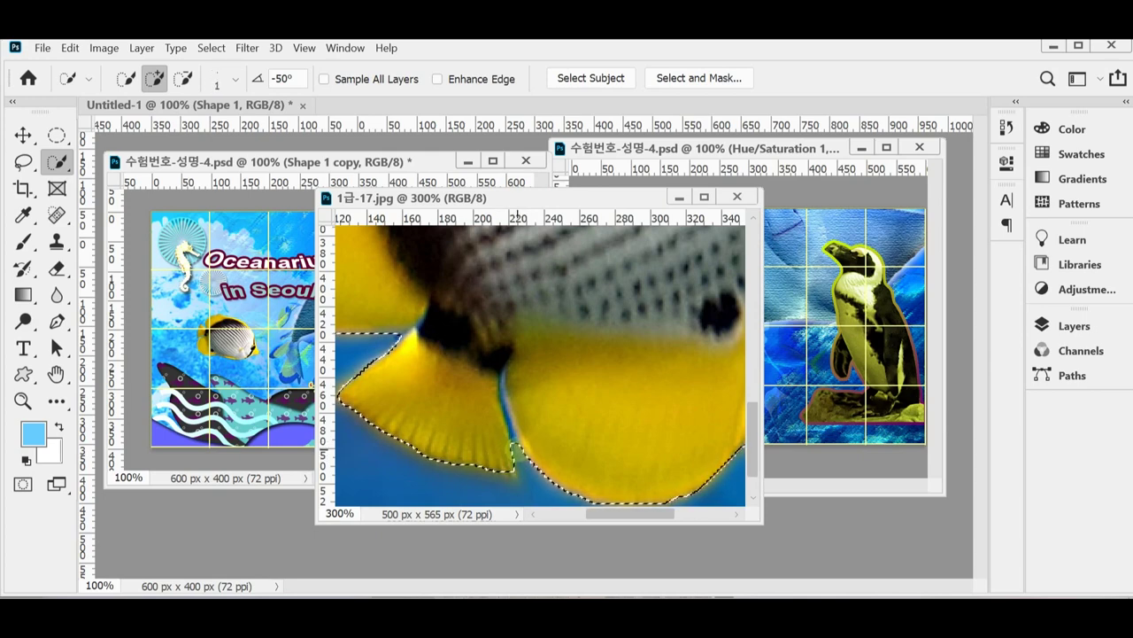
pyautogui.press('[')
pyautogui.press('[')
pyautogui.press('alt')
pyautogui.moveTo(516, 447); pyautogui.dragTo(499, 396)
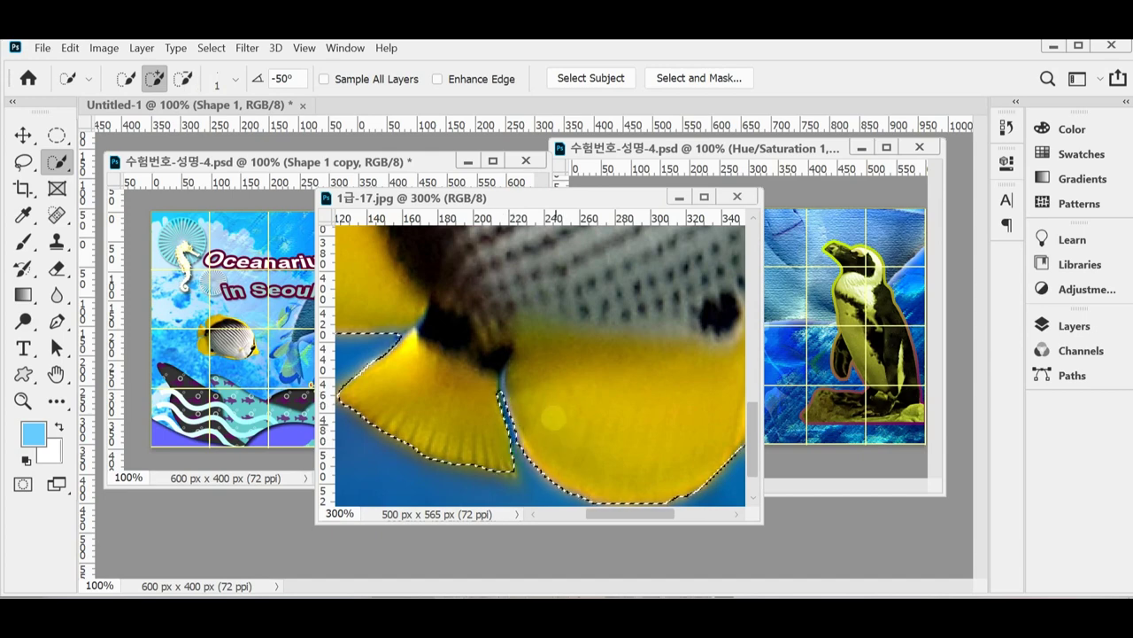
# - Copy the selected fish, close 1급-17.jpg and paste the fish into the working 수험번호-성명-4.psd
pyautogui.scroll(-3, 673, 368)
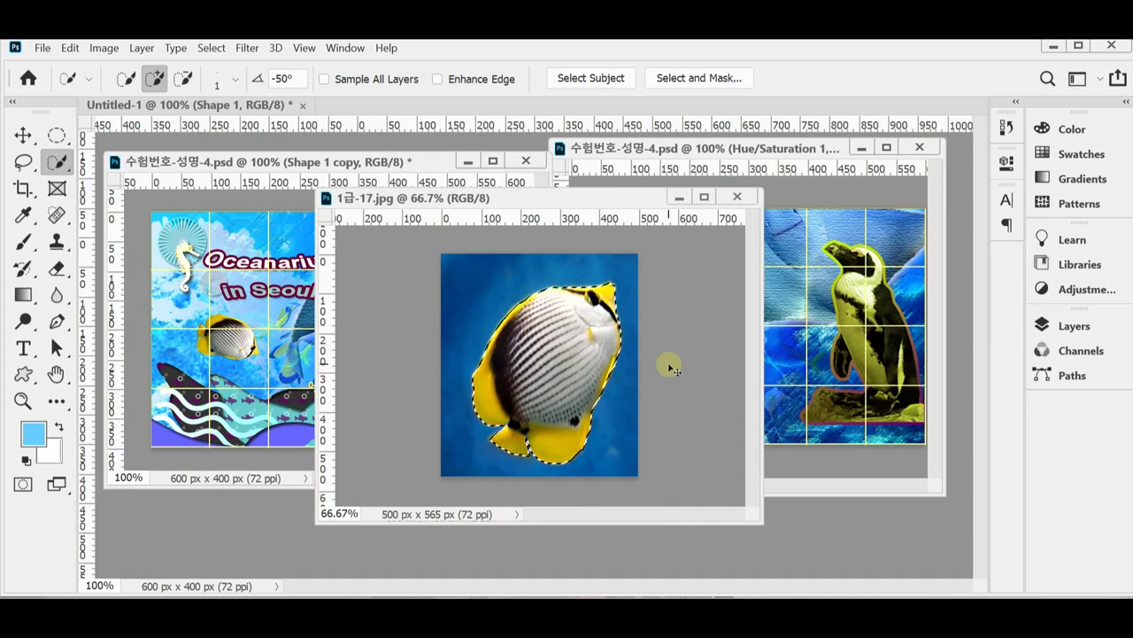
pyautogui.click(736, 195)
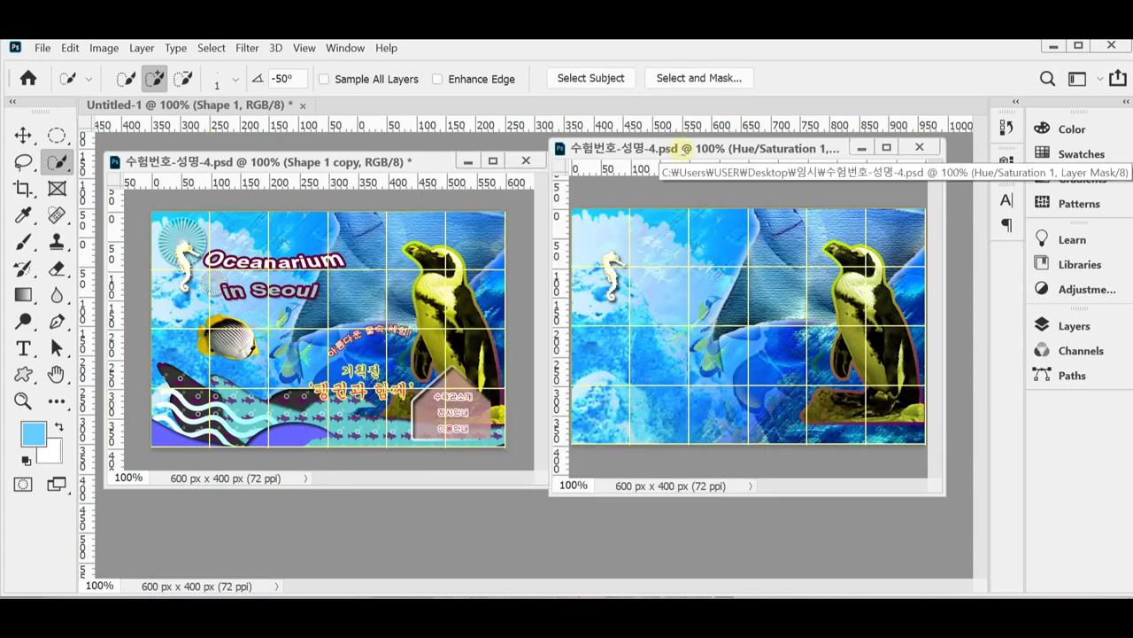
pyautogui.hotkey('ctrl', 'v')
# - Scale the fish proportionally to about 22%, rotate it to about 77°, place it below the seahorse as in the reference, and save
pyautogui.hotkey('ctrl', 't')
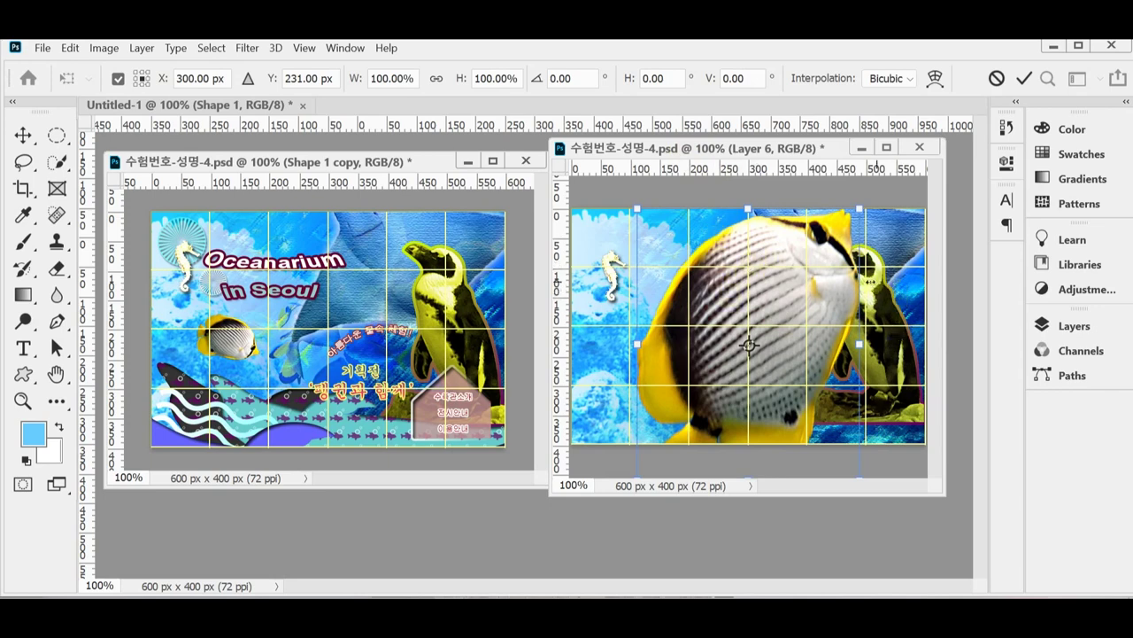
pyautogui.click(437, 78)
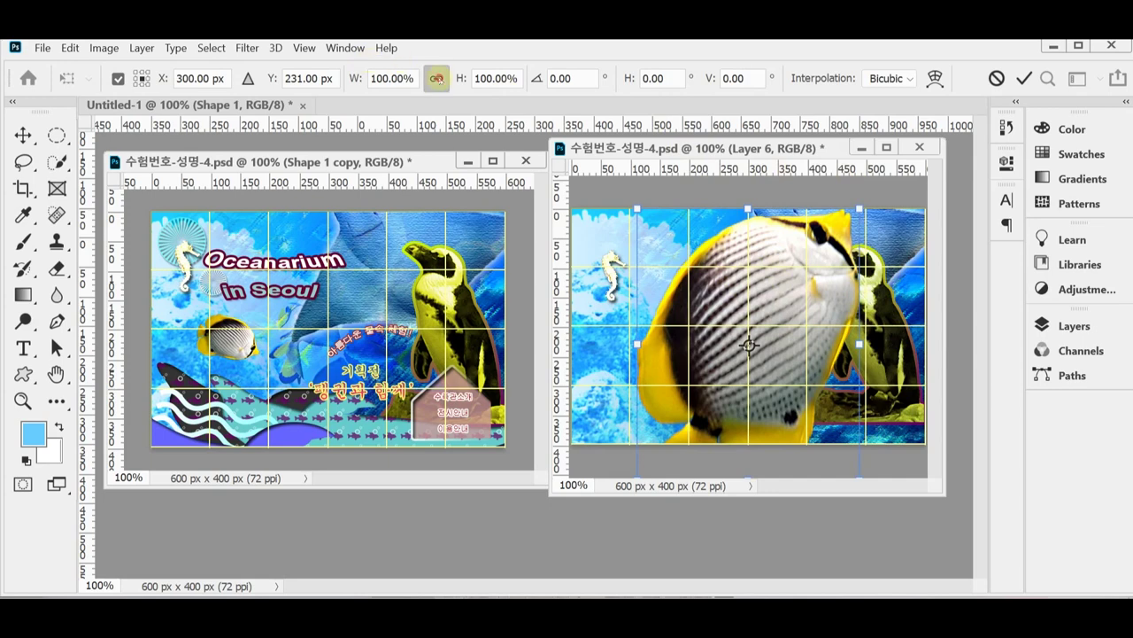
pyautogui.moveTo(861, 209); pyautogui.dragTo(714, 362)
pyautogui.moveTo(682, 406); pyautogui.dragTo(715, 391)
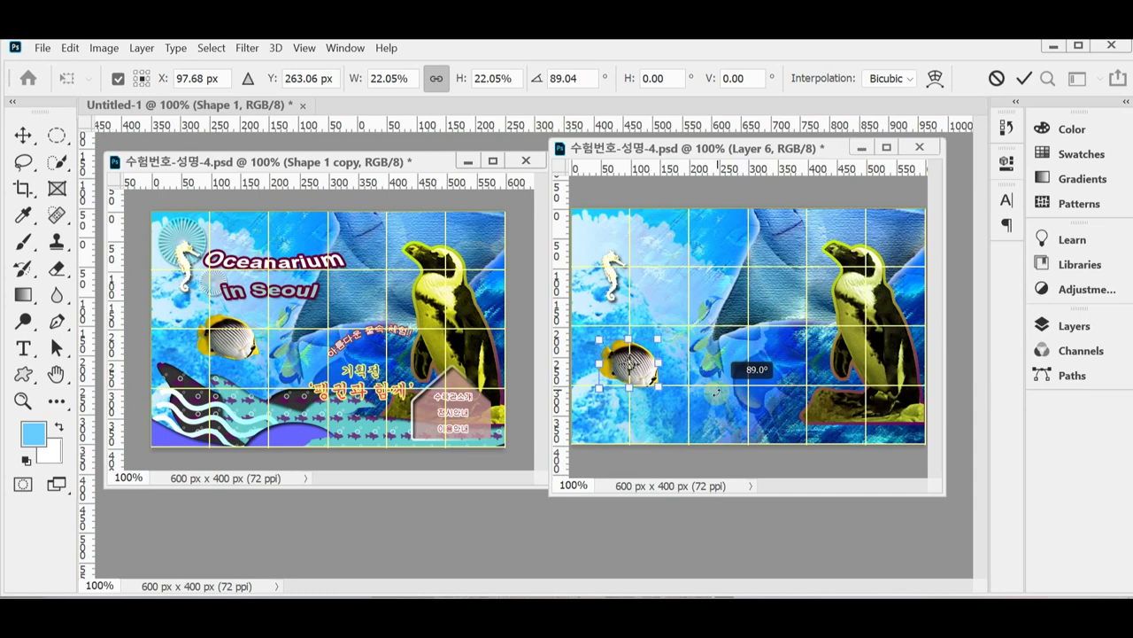
pyautogui.moveTo(715, 391); pyautogui.dragTo(718, 373)
pyautogui.moveTo(637, 389); pyautogui.dragTo(662, 347)
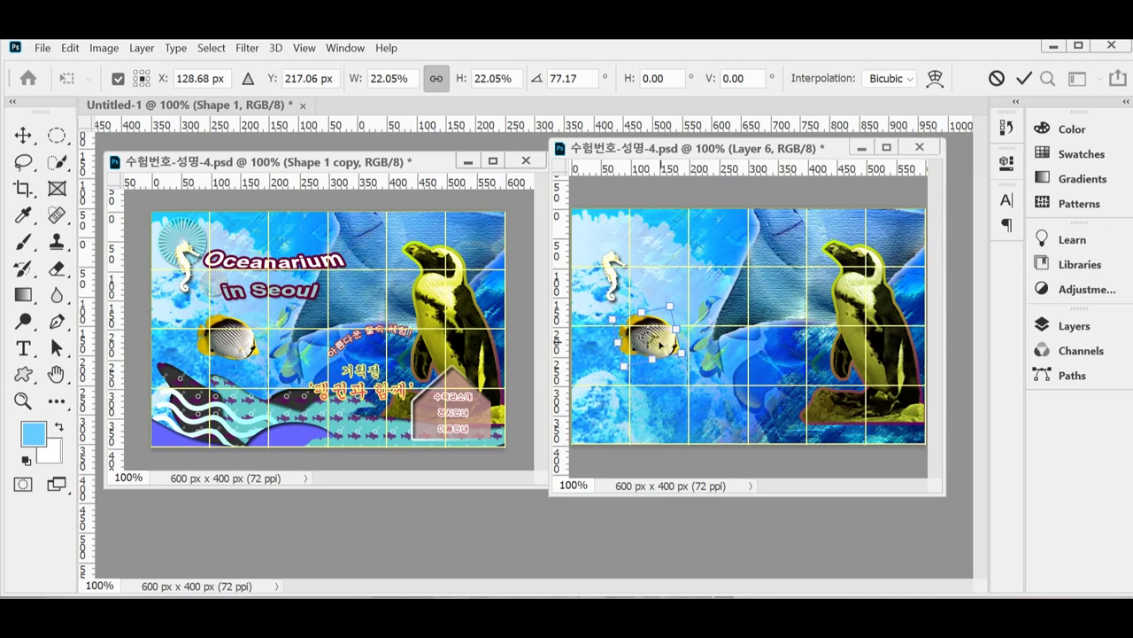
pyautogui.press('Return')
pyautogui.press('w')
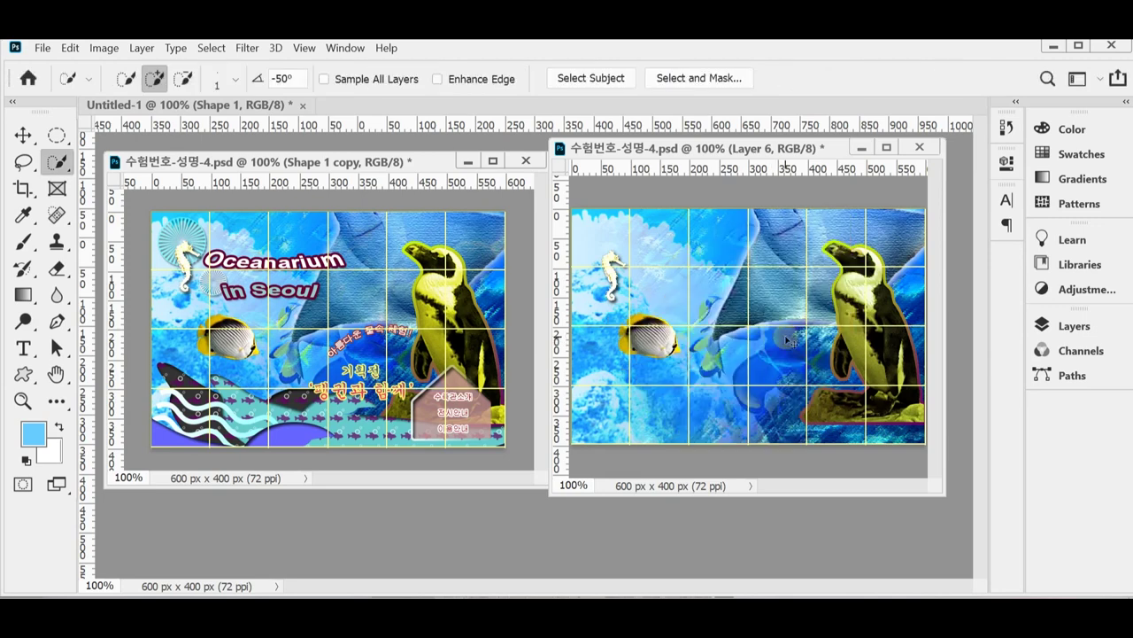
pyautogui.hotkey('ctrl', 's')
# - Set the Custom Shape tool to the radial striped circle from the Symbols group of the legacy default shapes
pyautogui.scroll(1, 620, 279)
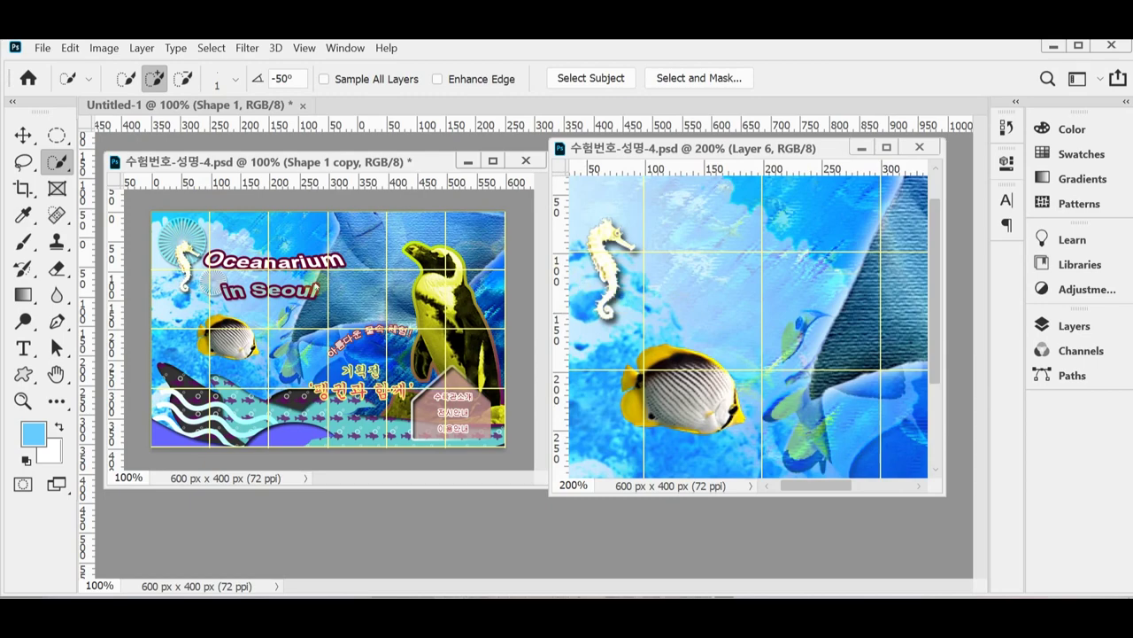
pyautogui.scroll(2, 225, 276)
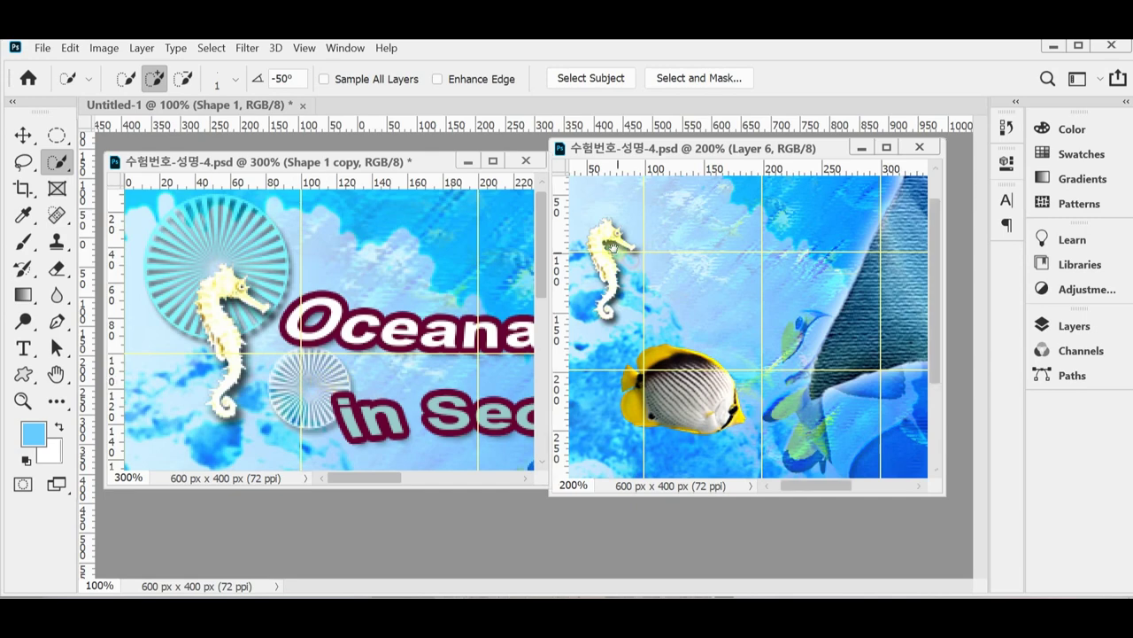
pyautogui.moveTo(632, 263); pyautogui.dragTo(704, 318)
pyautogui.scroll(2, 704, 318)
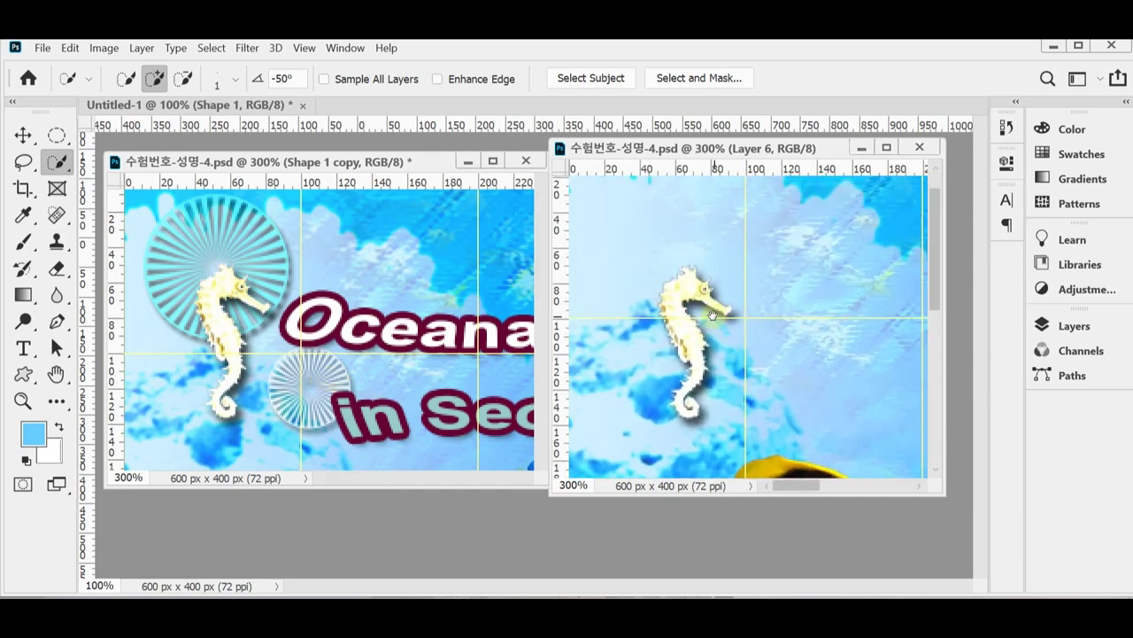
pyautogui.click(23, 374)
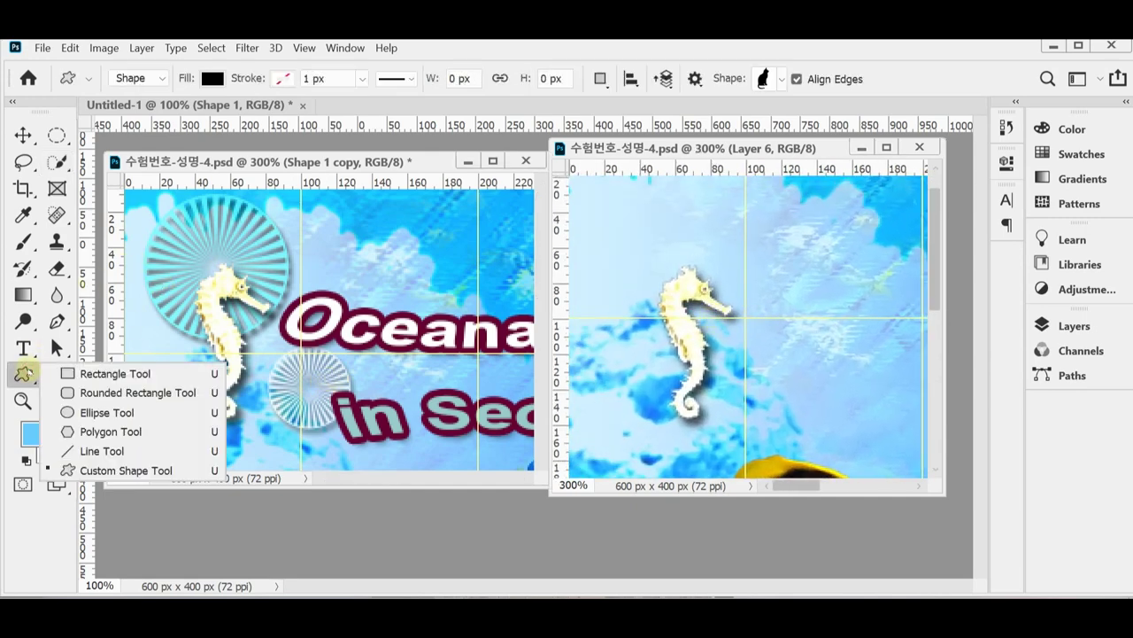
pyautogui.click(154, 470)
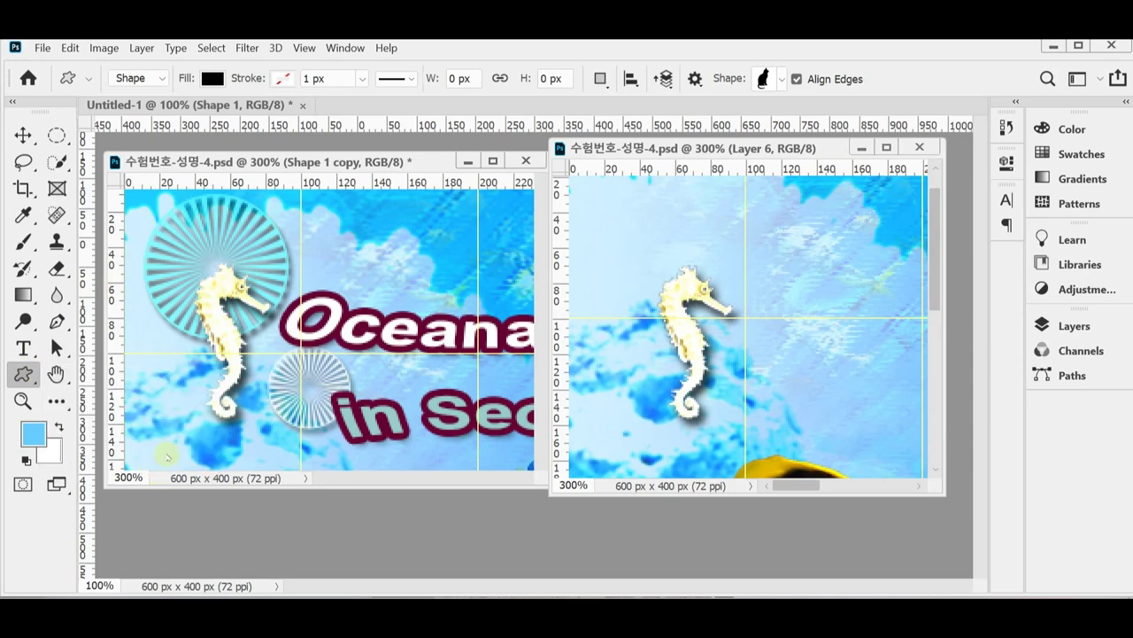
pyautogui.click(783, 80)
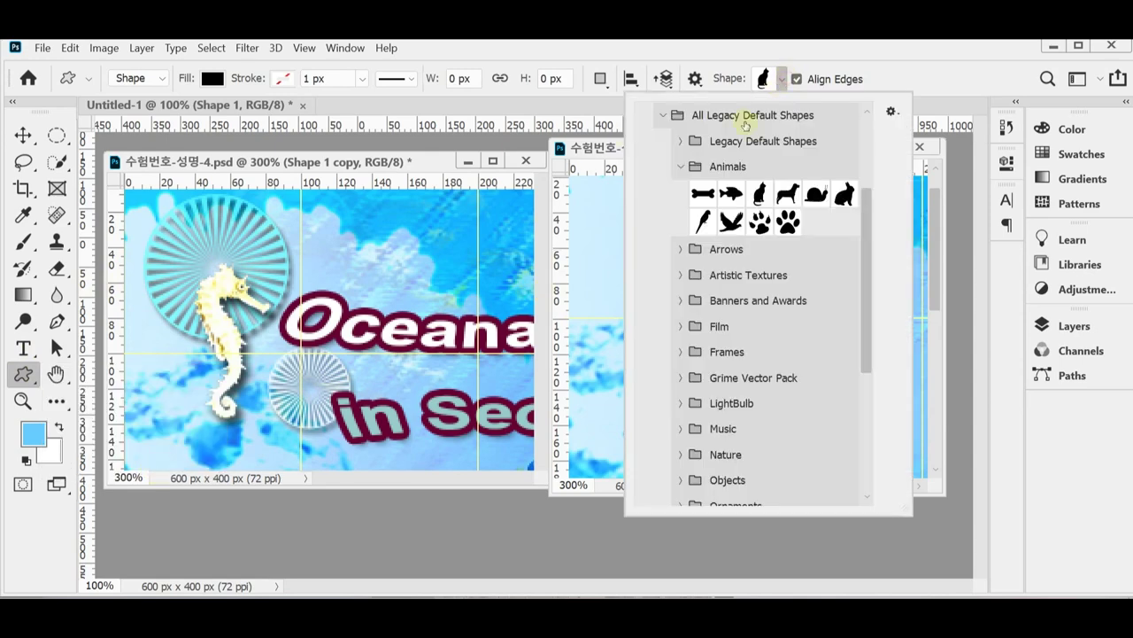
pyautogui.click(683, 168)
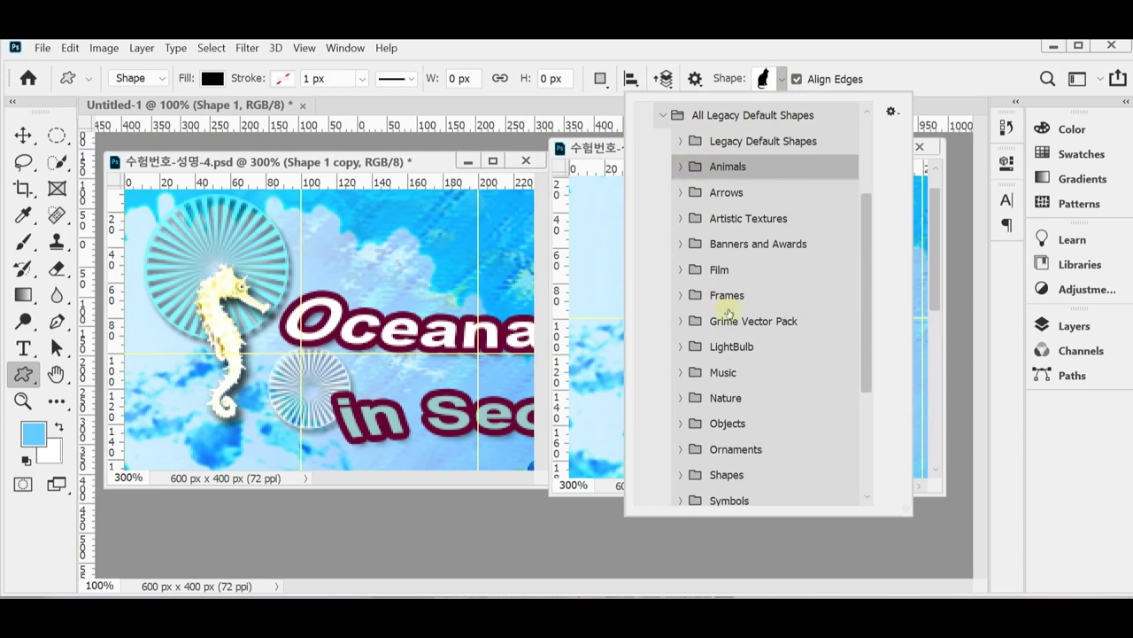
pyautogui.scroll(-5, 724, 328)
pyautogui.scroll(-1, 724, 366)
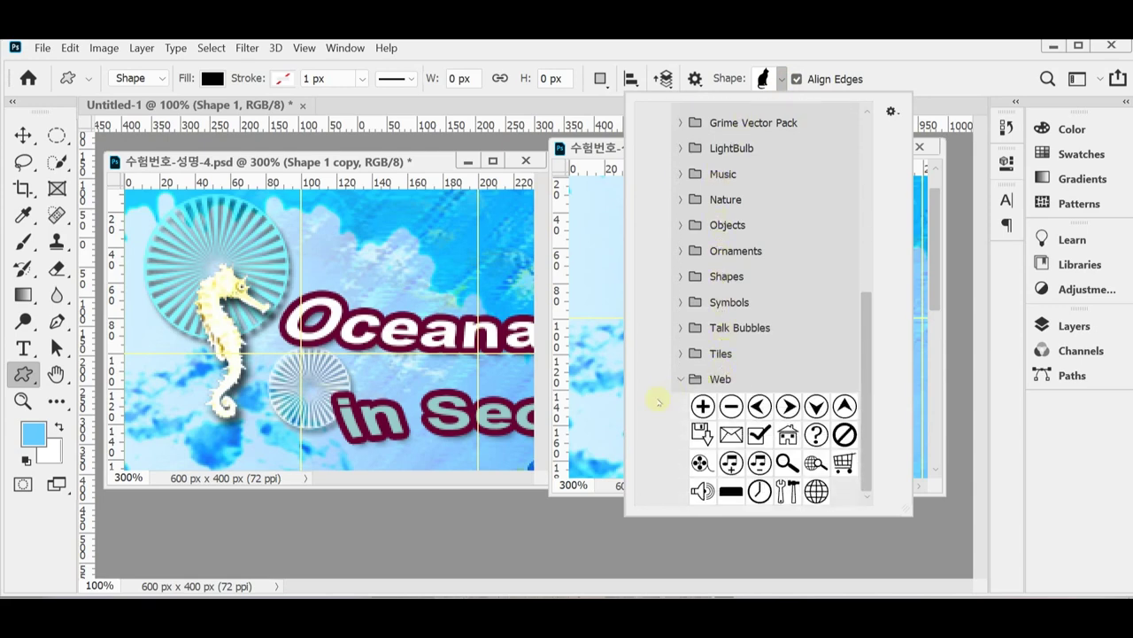
pyautogui.click(679, 303)
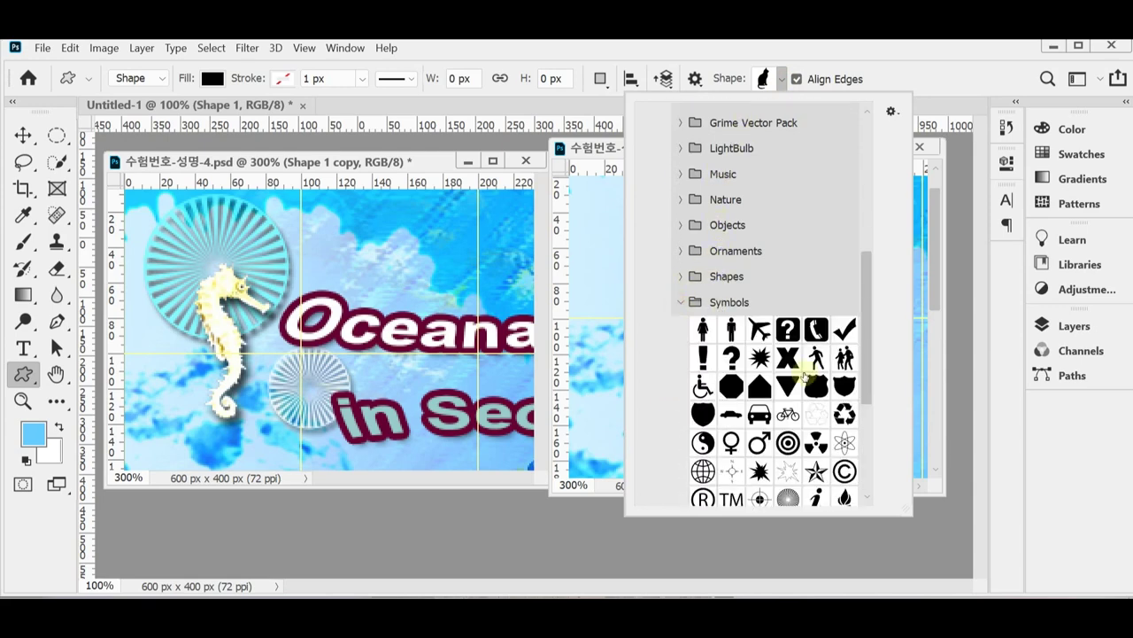
pyautogui.scroll(-4, 800, 374)
pyautogui.scroll(-1, 802, 371)
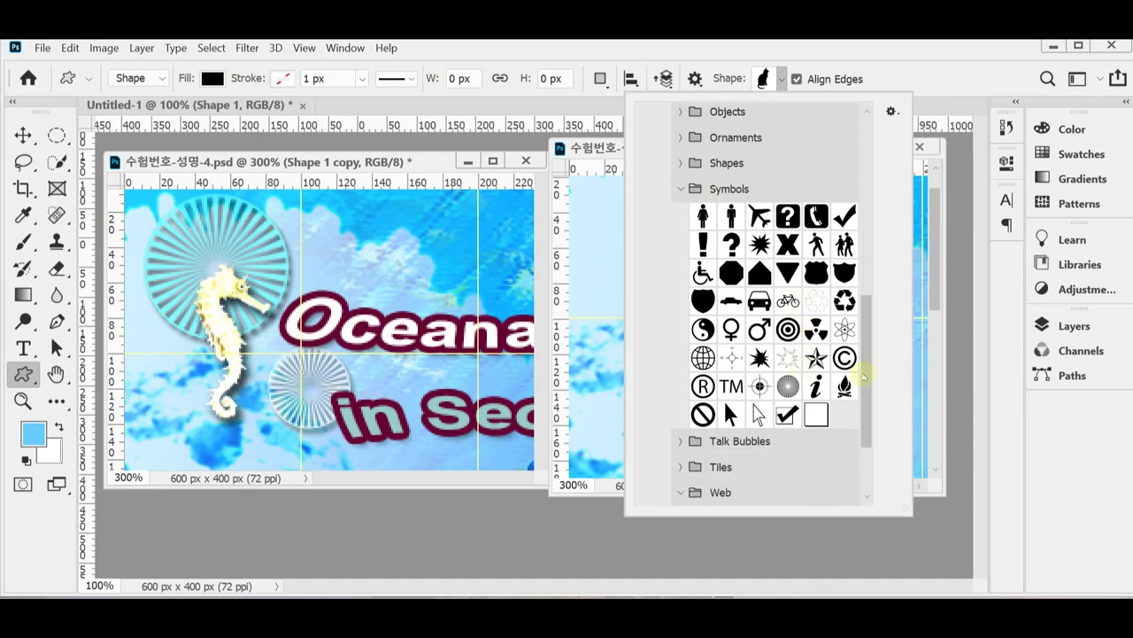
pyautogui.click(786, 388)
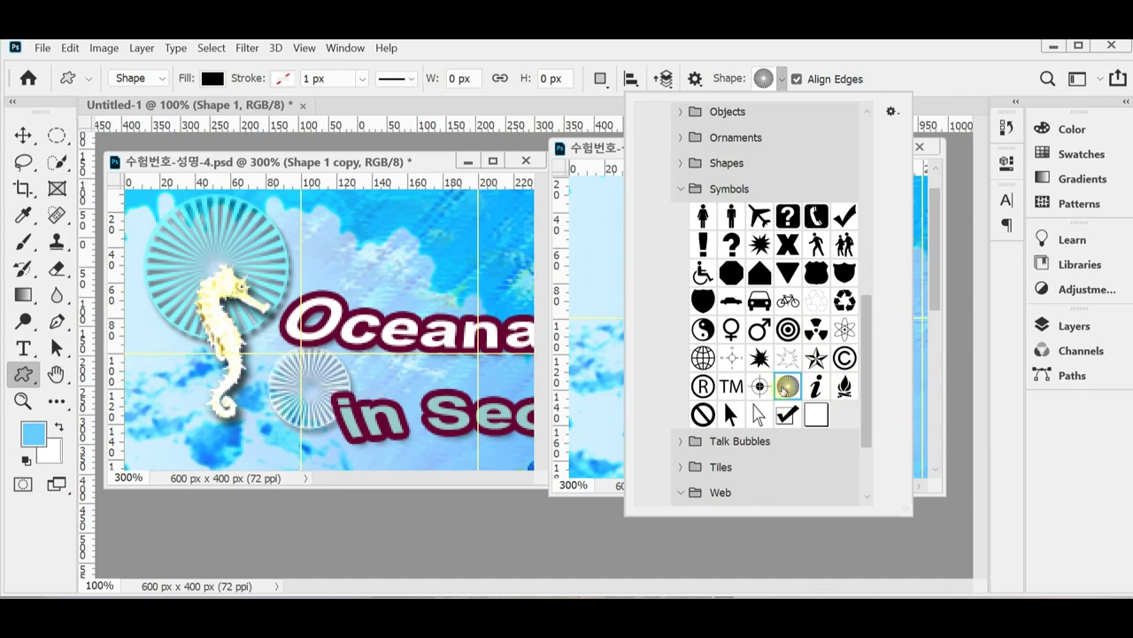
pyautogui.click(741, 44)
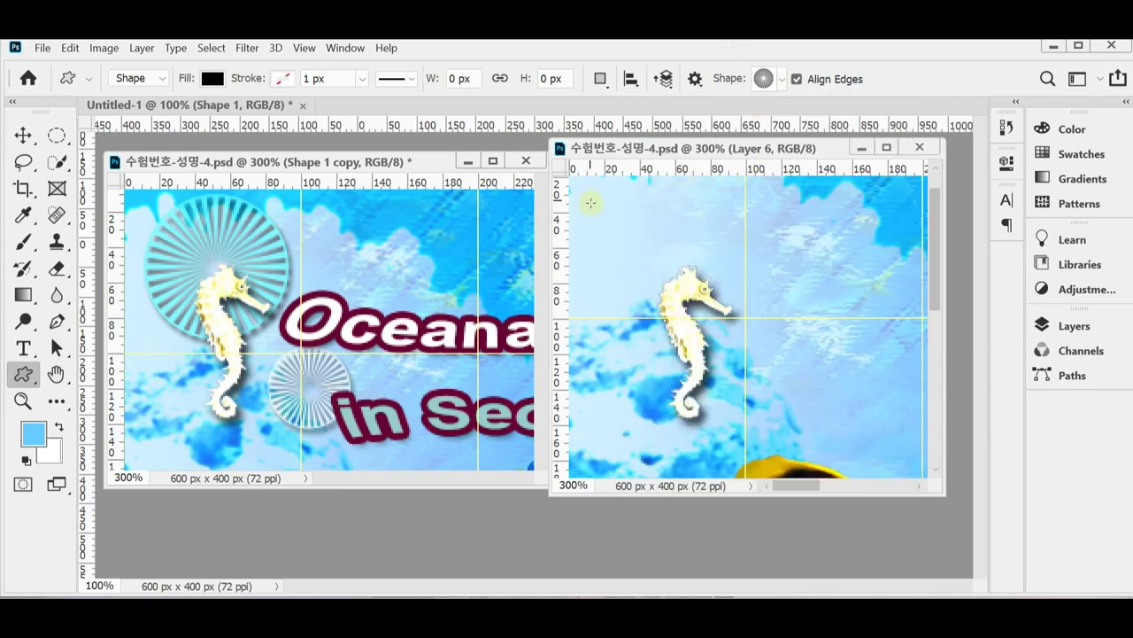
# - Draw a Registration Target 2 custom shape about 96 px wide over the seahorse and send it behind the seahorse layer
pyautogui.moveTo(591, 205); pyautogui.dragTo(758, 375)
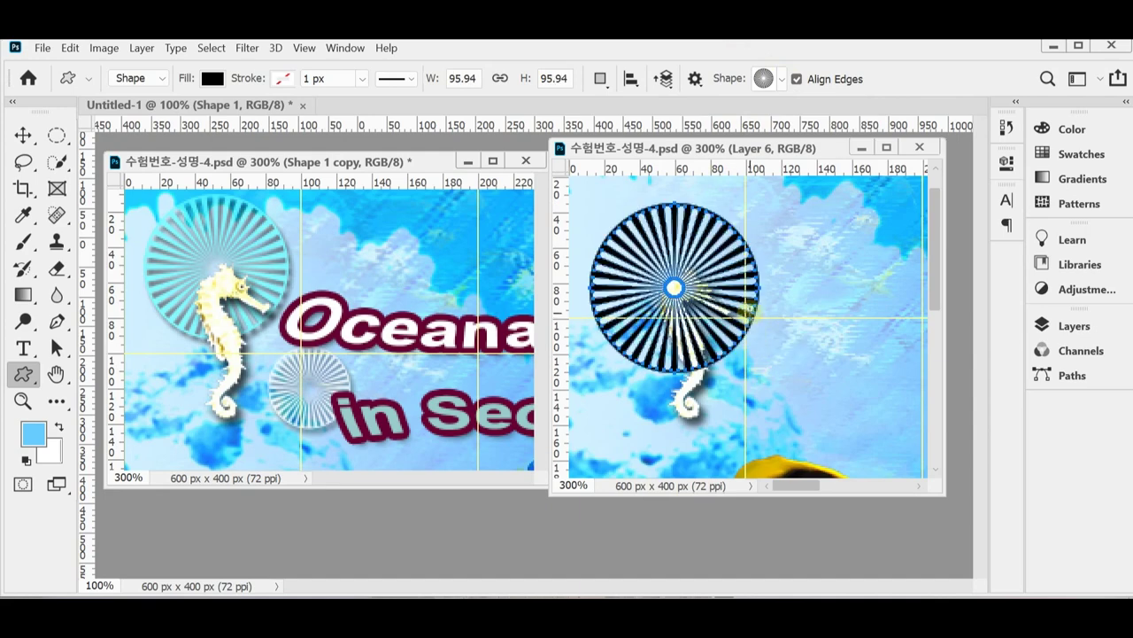
pyautogui.moveTo(706, 262); pyautogui.dragTo(685, 249)
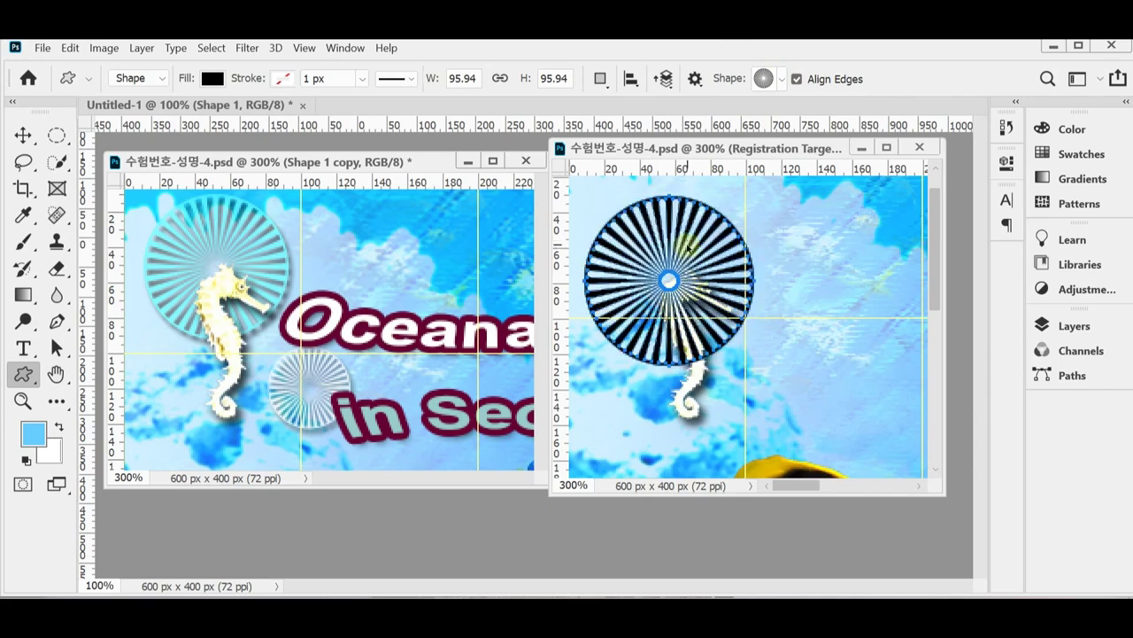
pyautogui.hotkey('ctrl', '[')
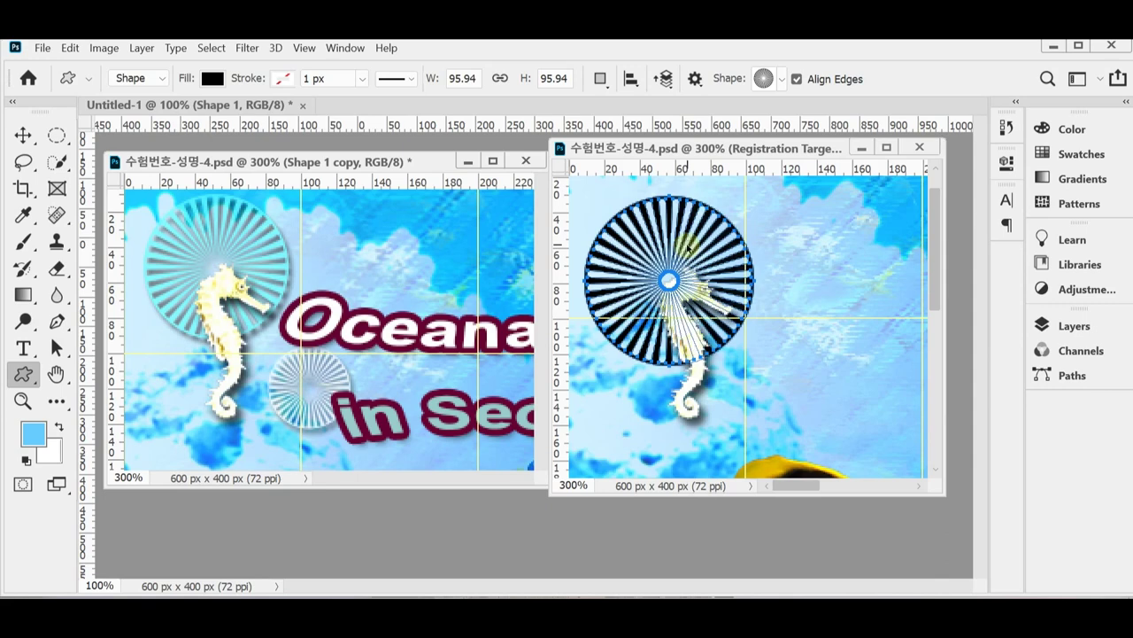
pyautogui.press('Escape')
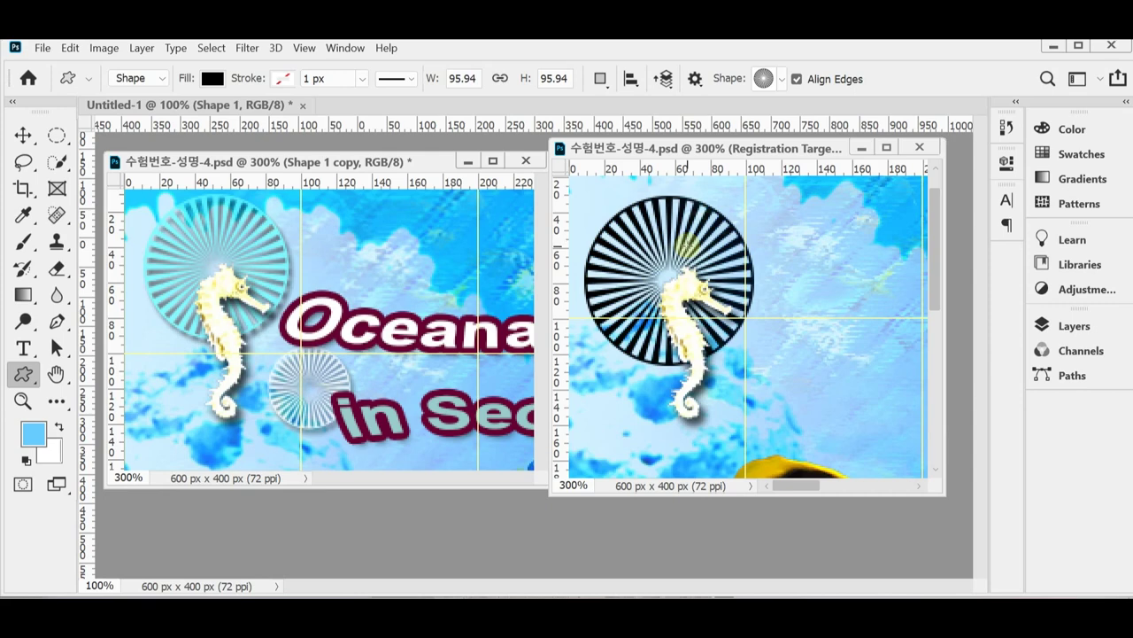
# - Scale the radial circle to about 78% and position its centre at about X 56.5, Y 60.5 px
pyautogui.hotkey('ctrl', 't')
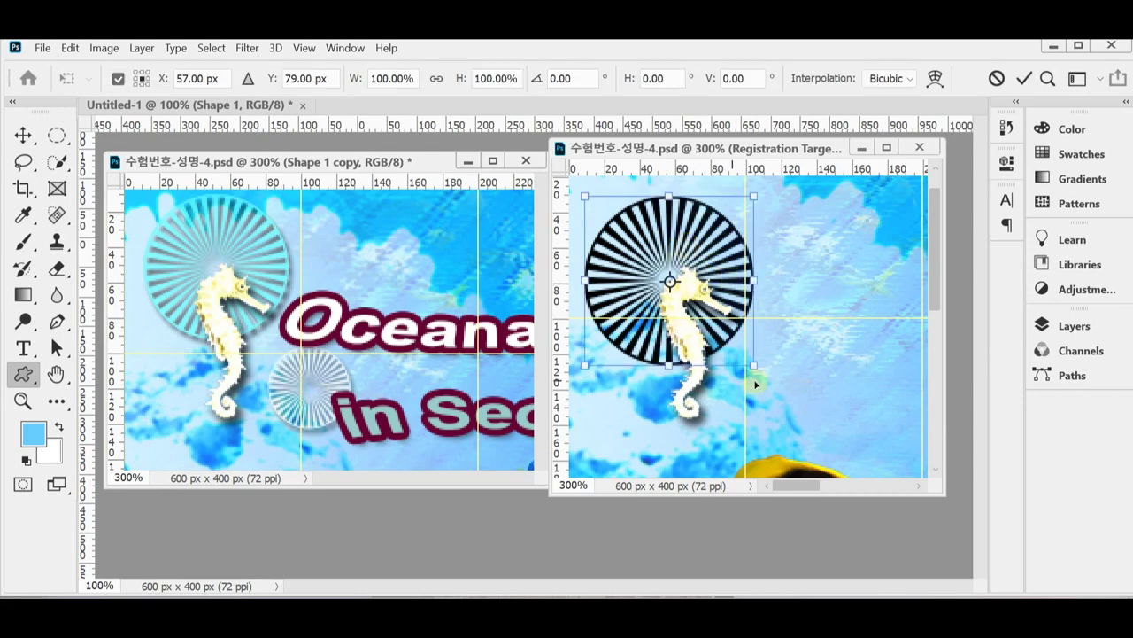
pyautogui.moveTo(753, 365); pyautogui.dragTo(735, 344)
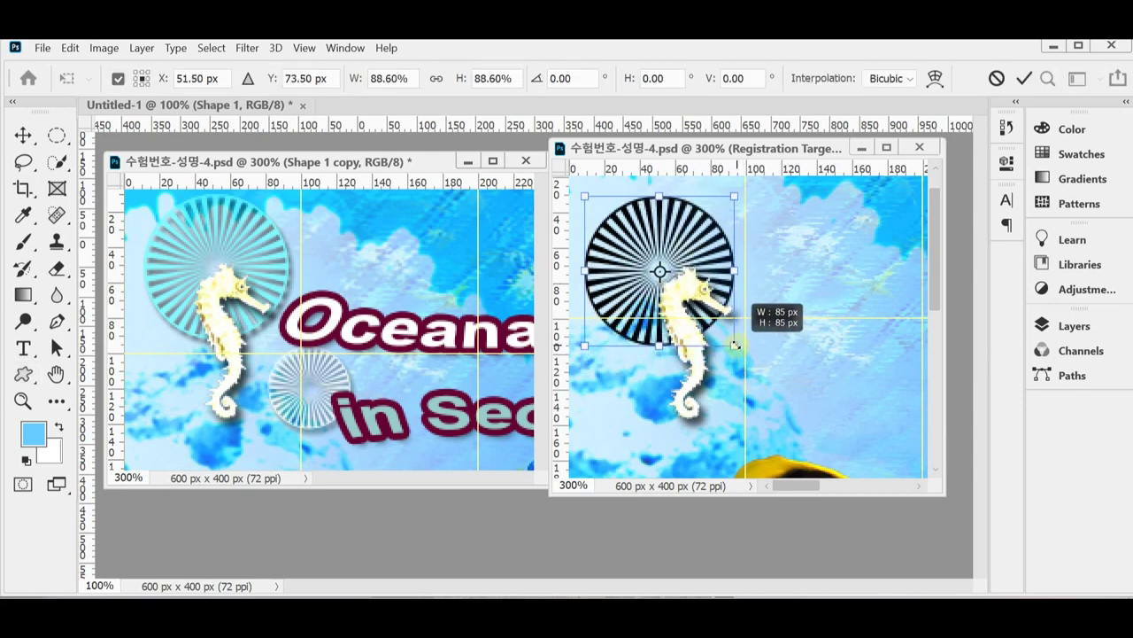
pyautogui.moveTo(717, 255); pyautogui.dragTo(717, 240)
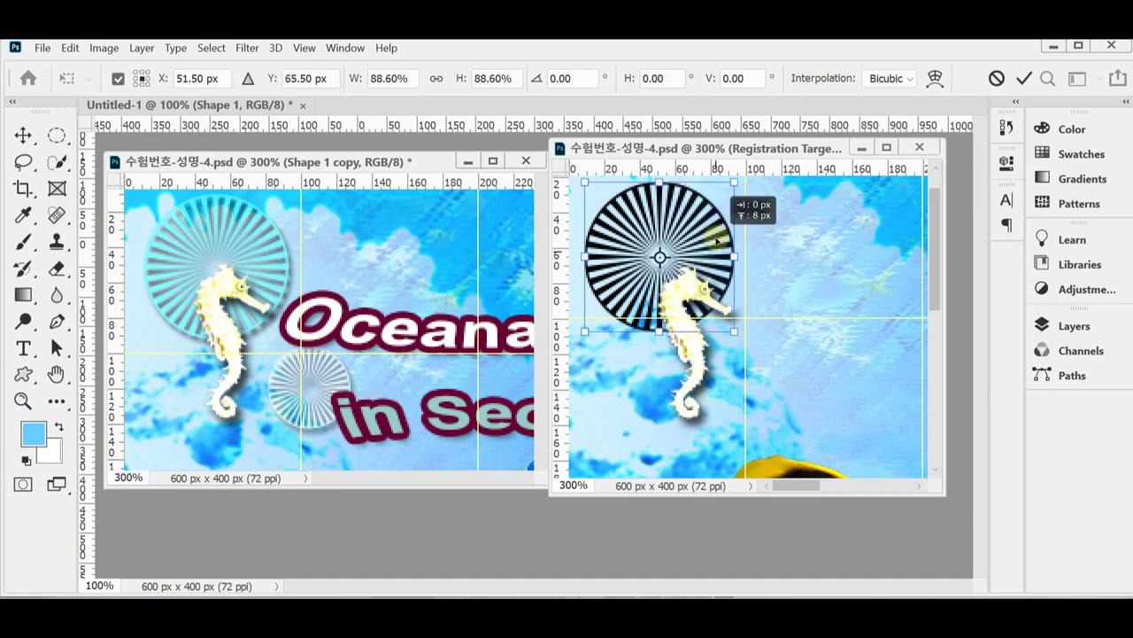
pyautogui.moveTo(585, 332); pyautogui.dragTo(602, 312)
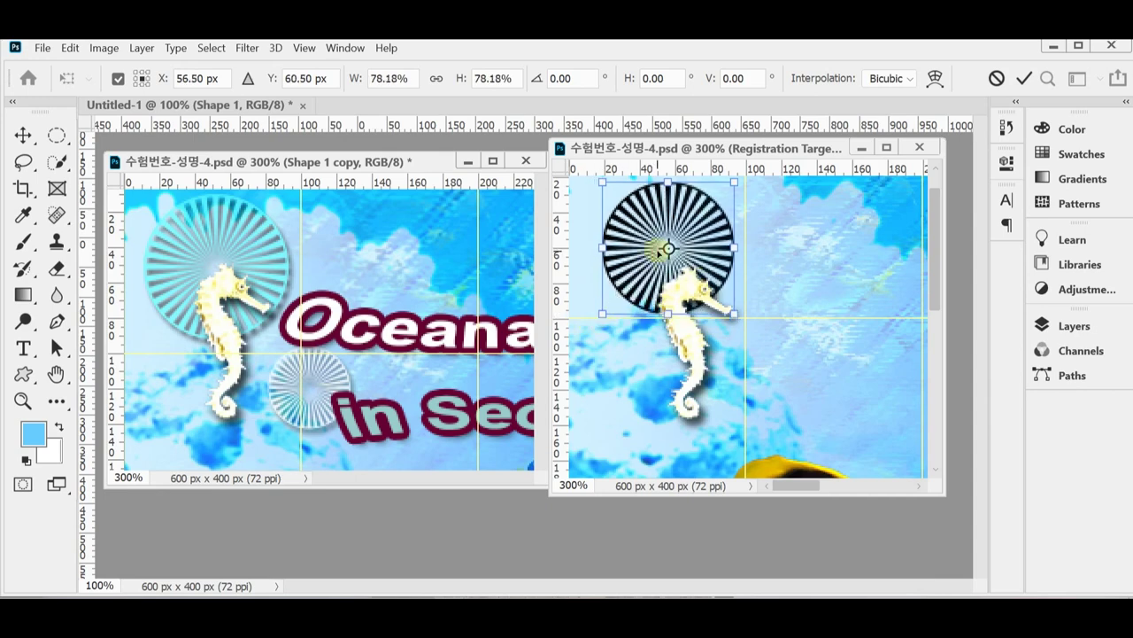
pyautogui.press('Return')
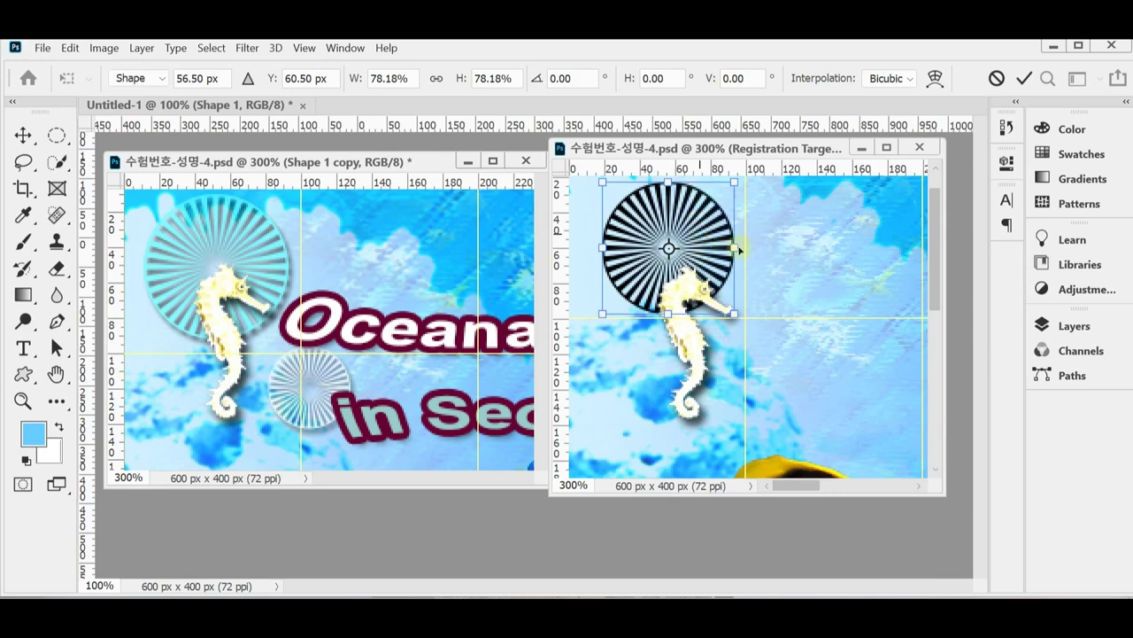
# - Move the seahorse up and slightly left over the radial circle, then reselect the circle's layer
pyautogui.press('v')
pyautogui.moveTo(697, 347); pyautogui.dragTo(682, 307)
pyautogui.click(686, 201)
pyautogui.click(689, 199)
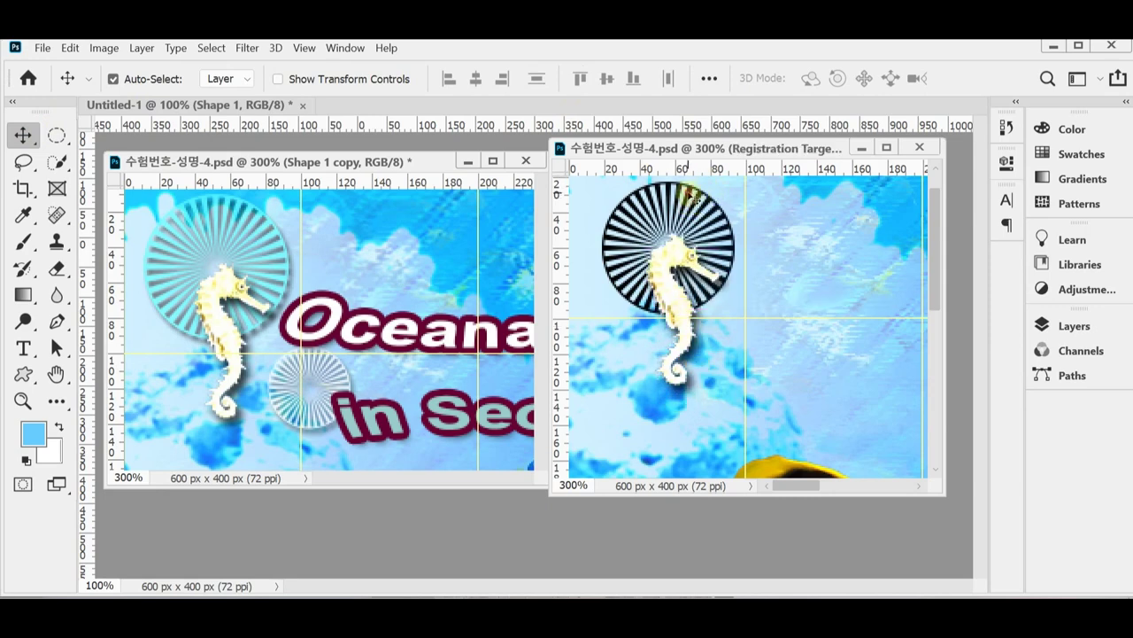
# - Set the fill colour of the Registration Target 2 1 shape layer to #66ffff
pyautogui.click(1079, 326)
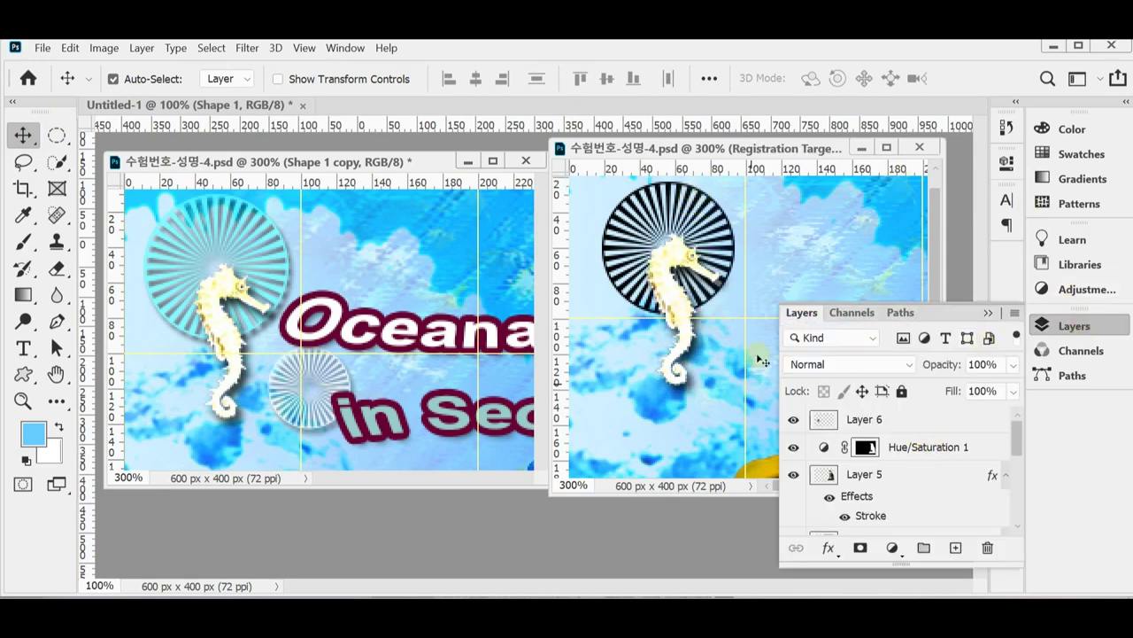
pyautogui.scroll(-4, 931, 469)
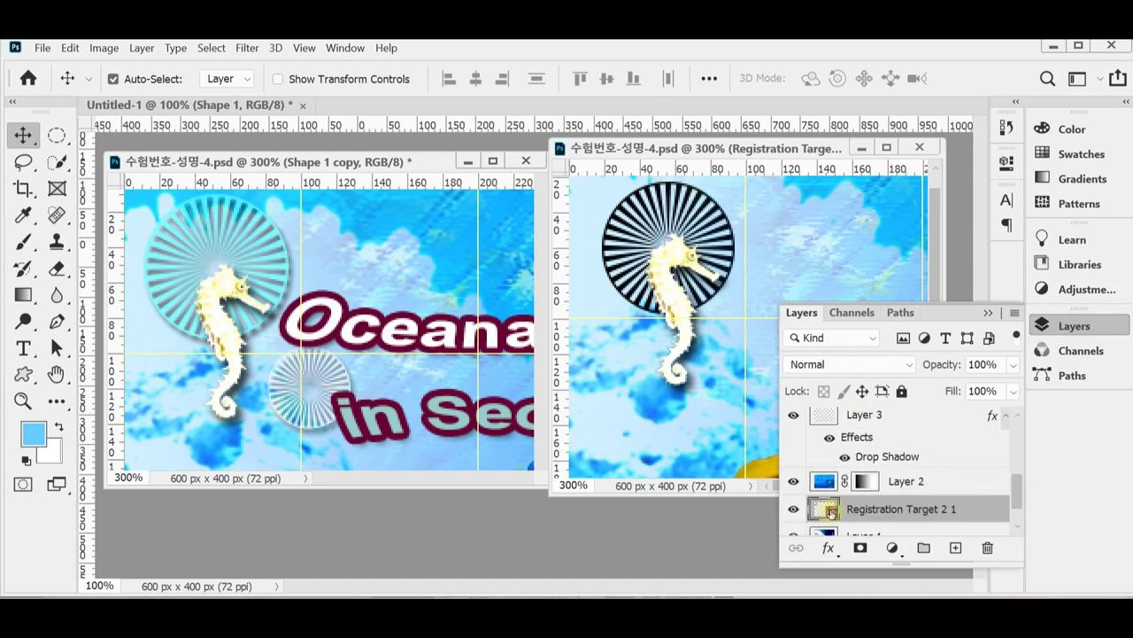
pyautogui.doubleClick(830, 511)
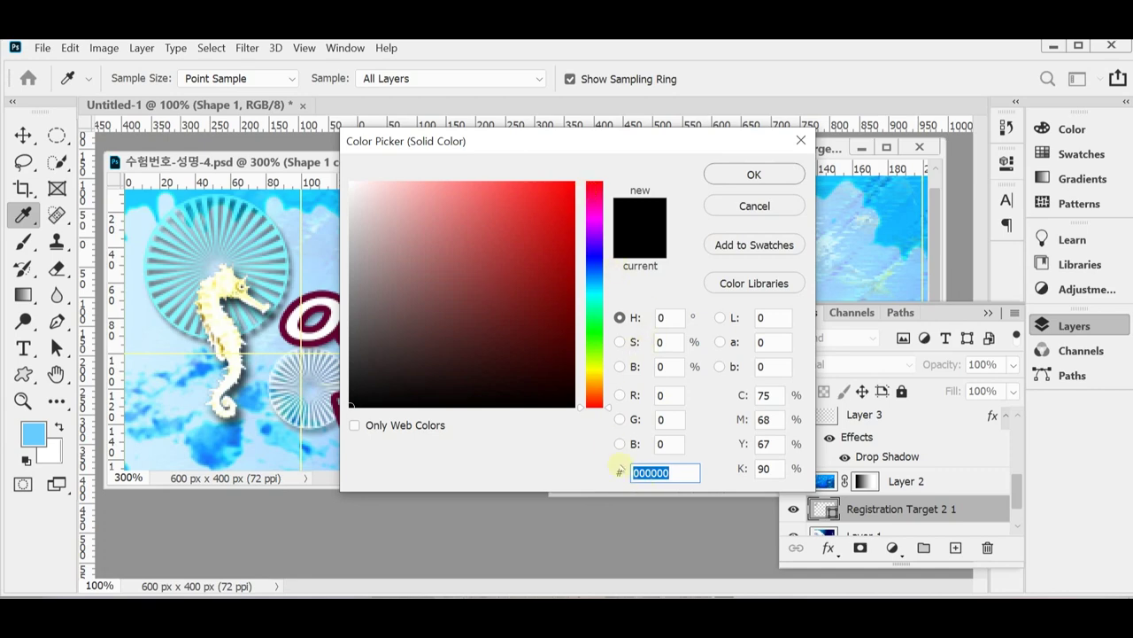
pyautogui.write('6ff')
pyautogui.press('Escape')
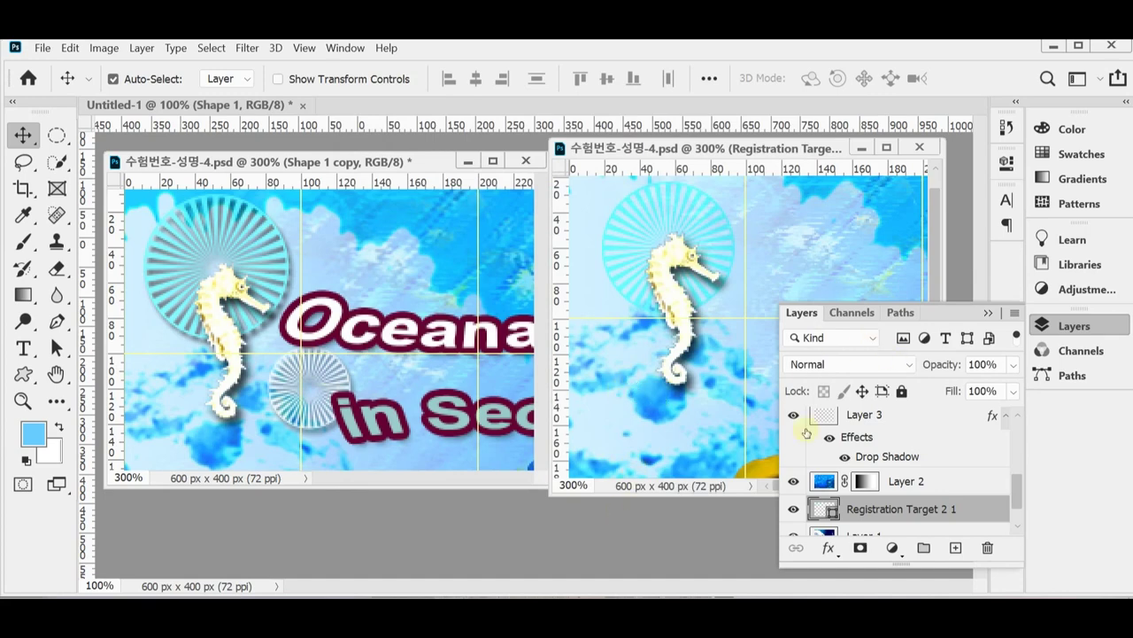
# - Add a Drop Shadow layer effect to the cyan radial circle
pyautogui.click(827, 548)
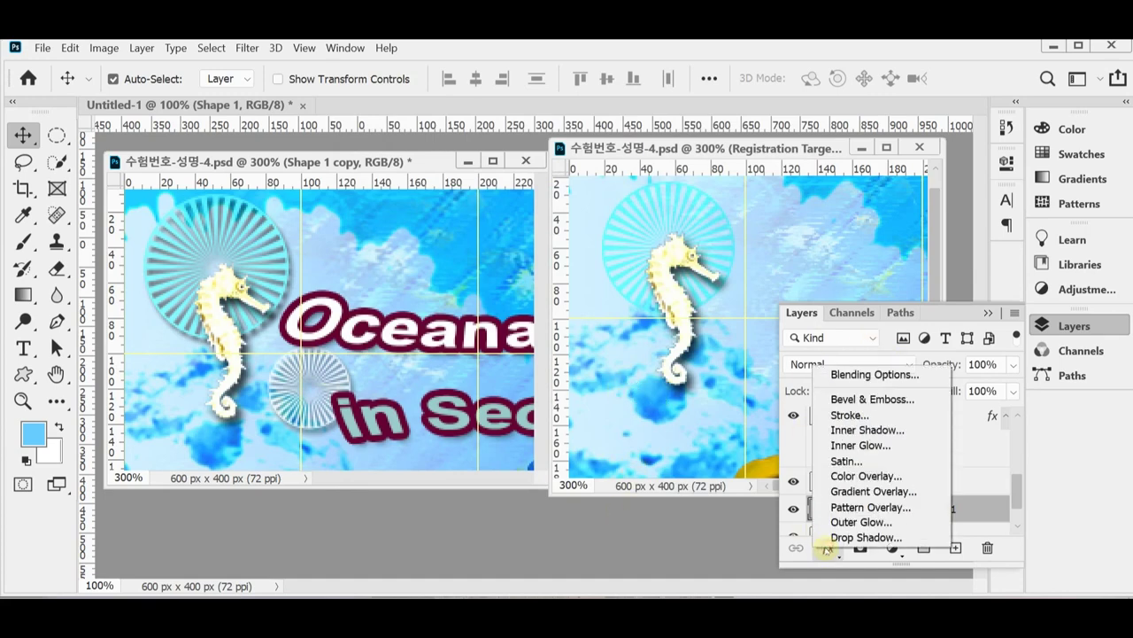
pyautogui.click(864, 537)
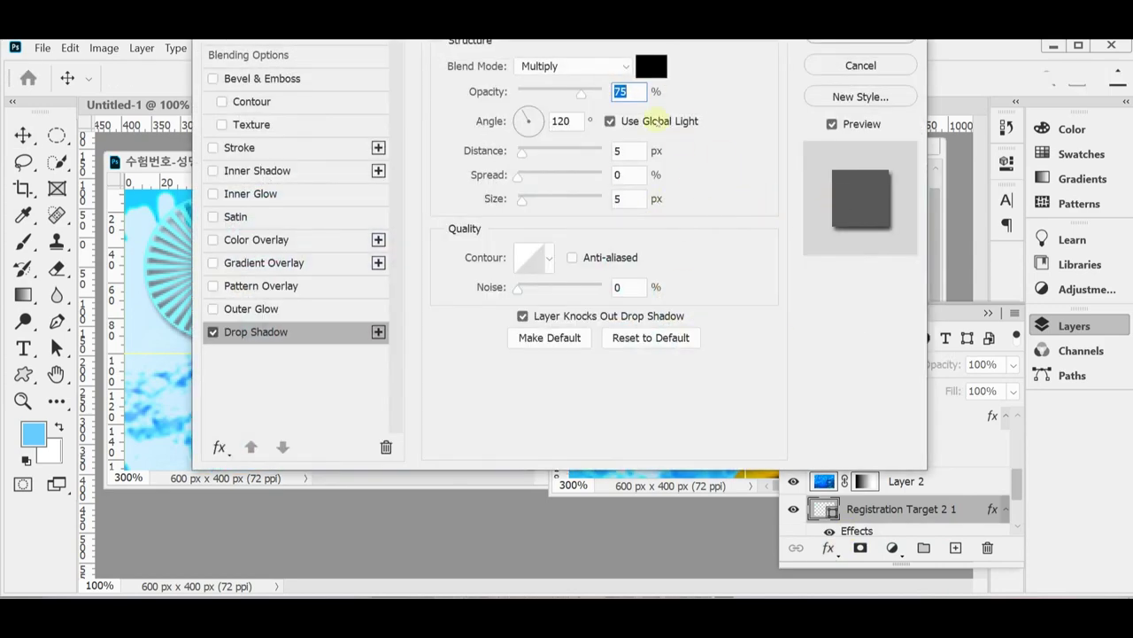
pyautogui.click(619, 151)
pyautogui.click(859, 40)
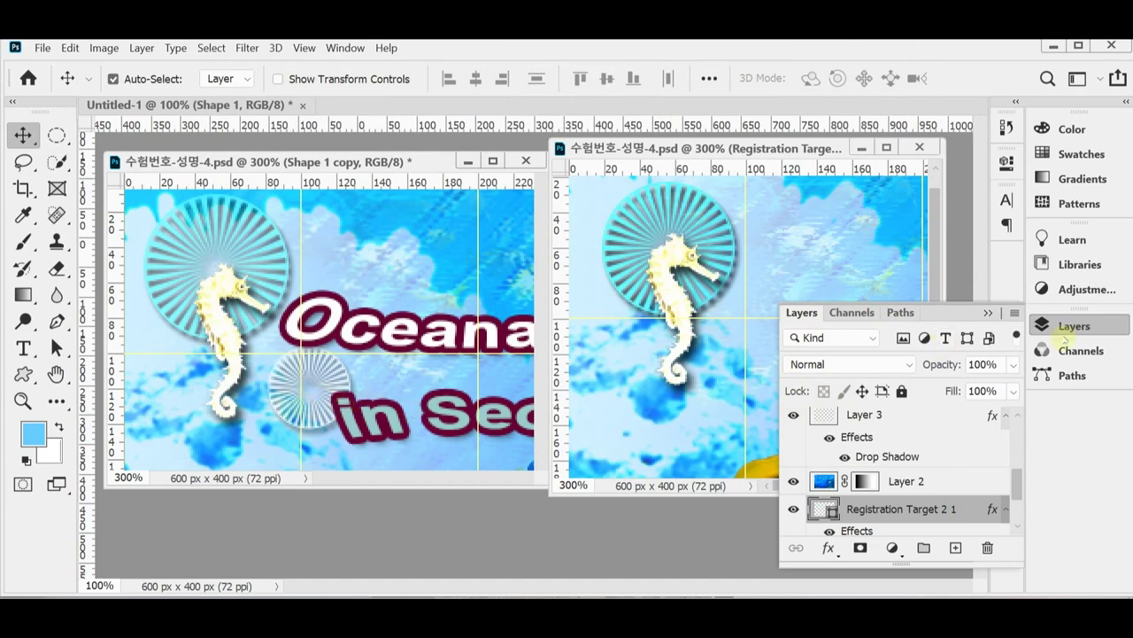
pyautogui.click(1074, 324)
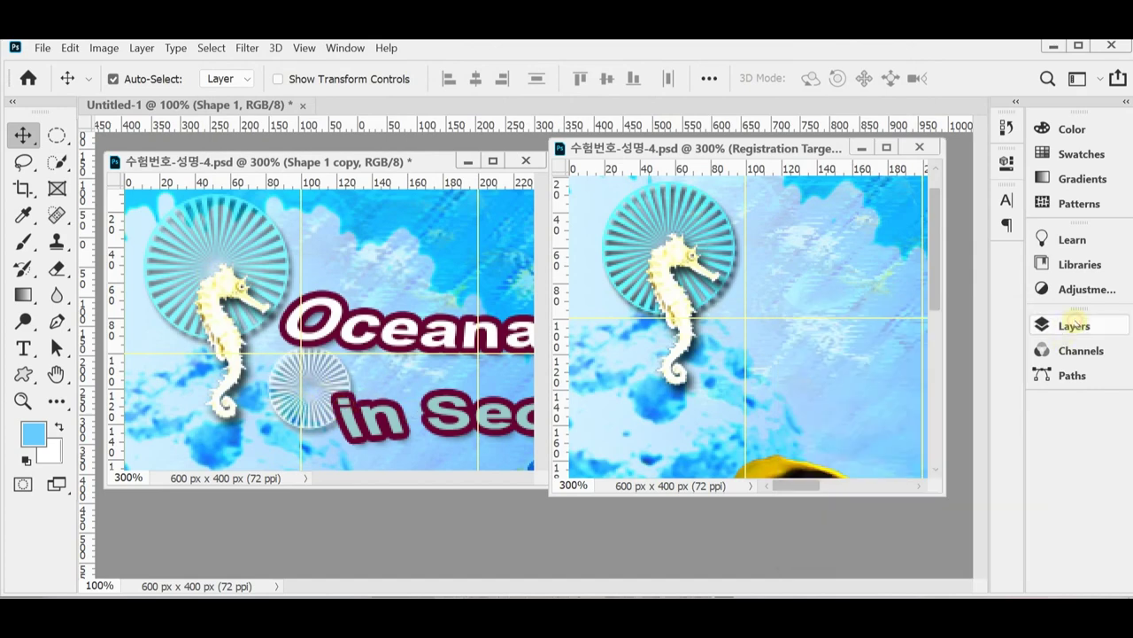
# - Duplicate the cyan radial circle, scale the copy to 64% and place it below the original's lower right at about X 111, Y 120 px
pyautogui.press('0')
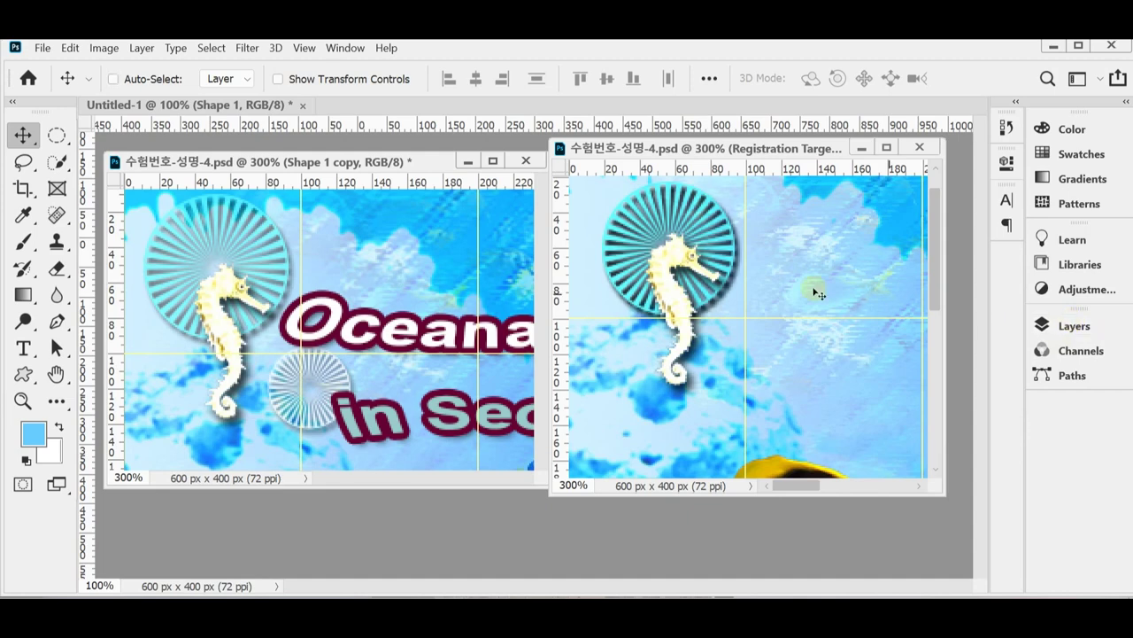
pyautogui.hotkey('ctrl', 'alt', 't')
pyautogui.moveTo(708, 229); pyautogui.dragTo(837, 360)
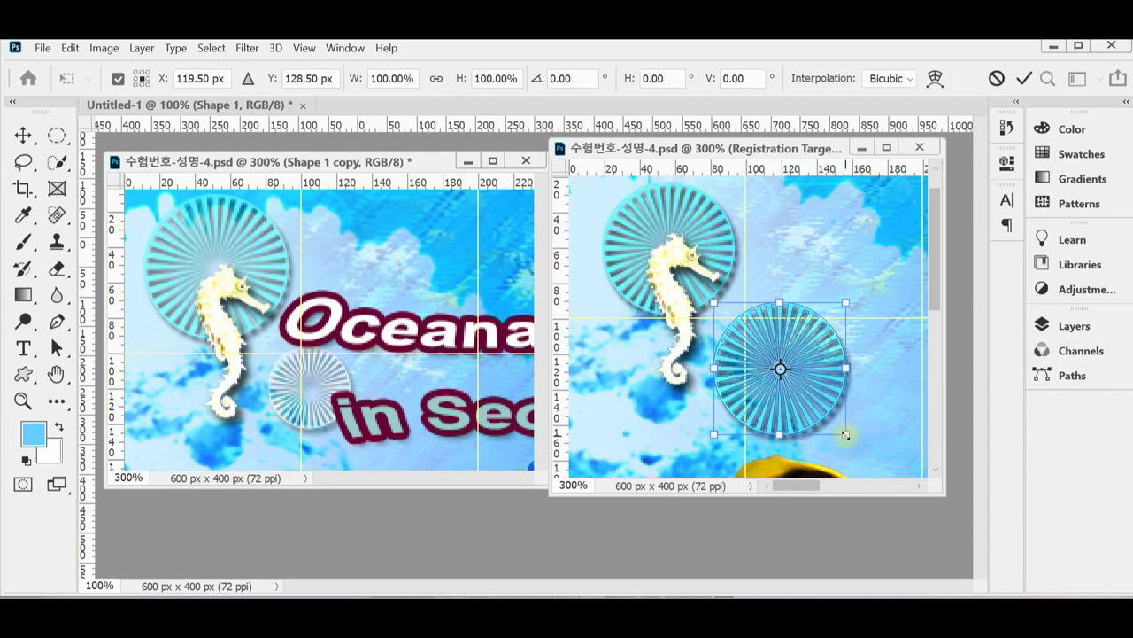
pyautogui.moveTo(846, 435); pyautogui.dragTo(793, 375)
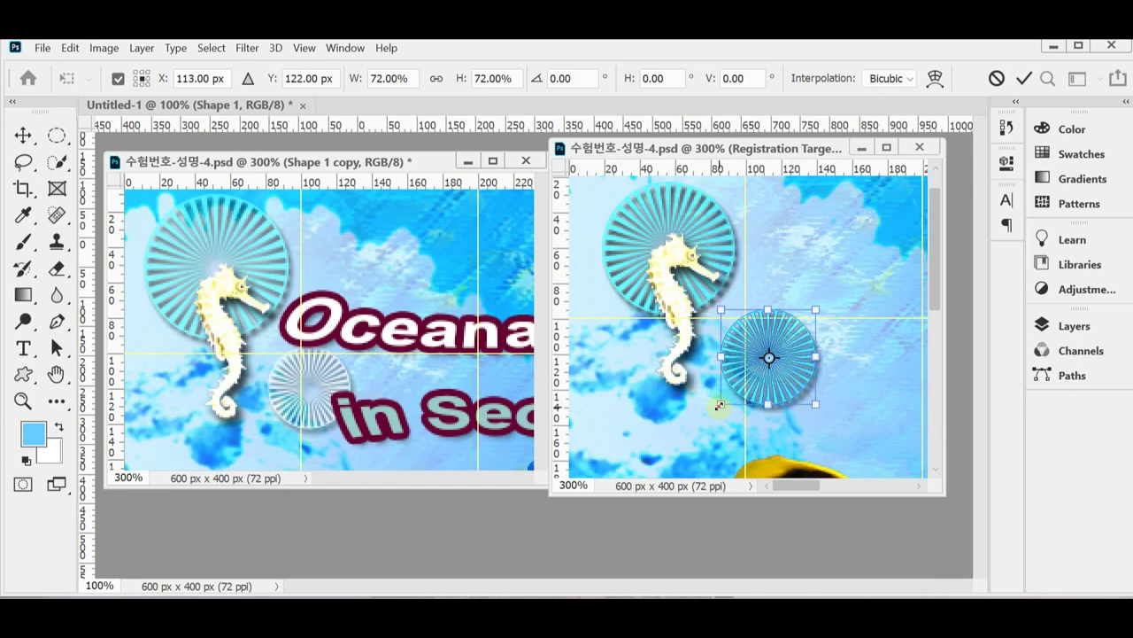
pyautogui.moveTo(720, 405); pyautogui.dragTo(731, 393)
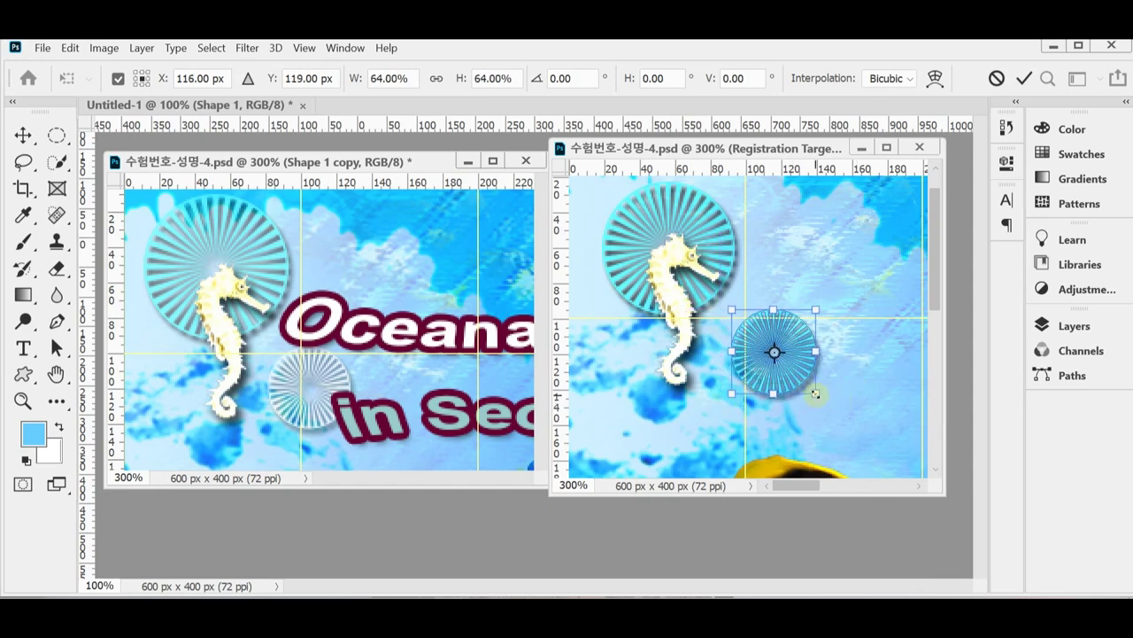
pyautogui.moveTo(795, 372); pyautogui.dragTo(782, 375)
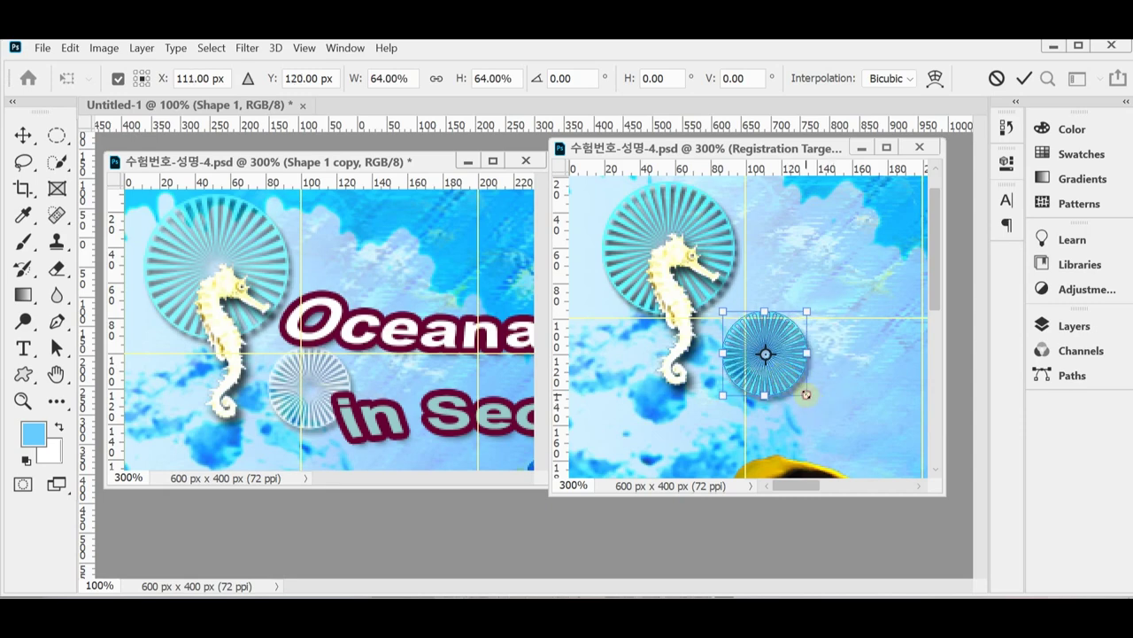
pyautogui.press('Return')
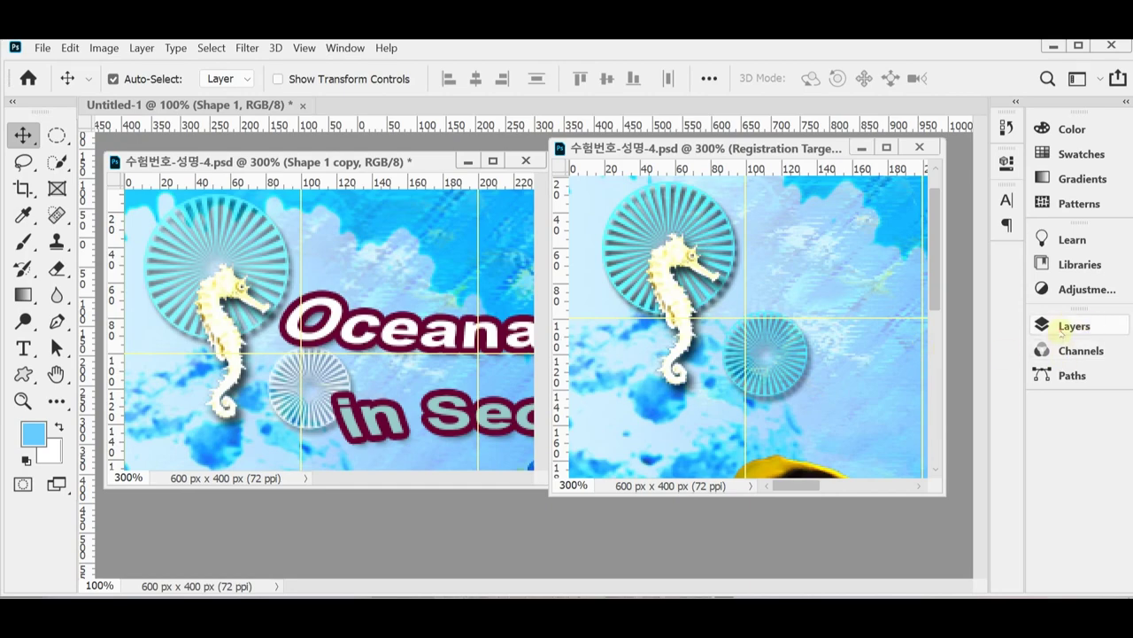
# - Set the smaller radial circle's fill colour to white (#ffffff) and save the document
pyautogui.click(1063, 330)
pyautogui.scroll(-4, 925, 480)
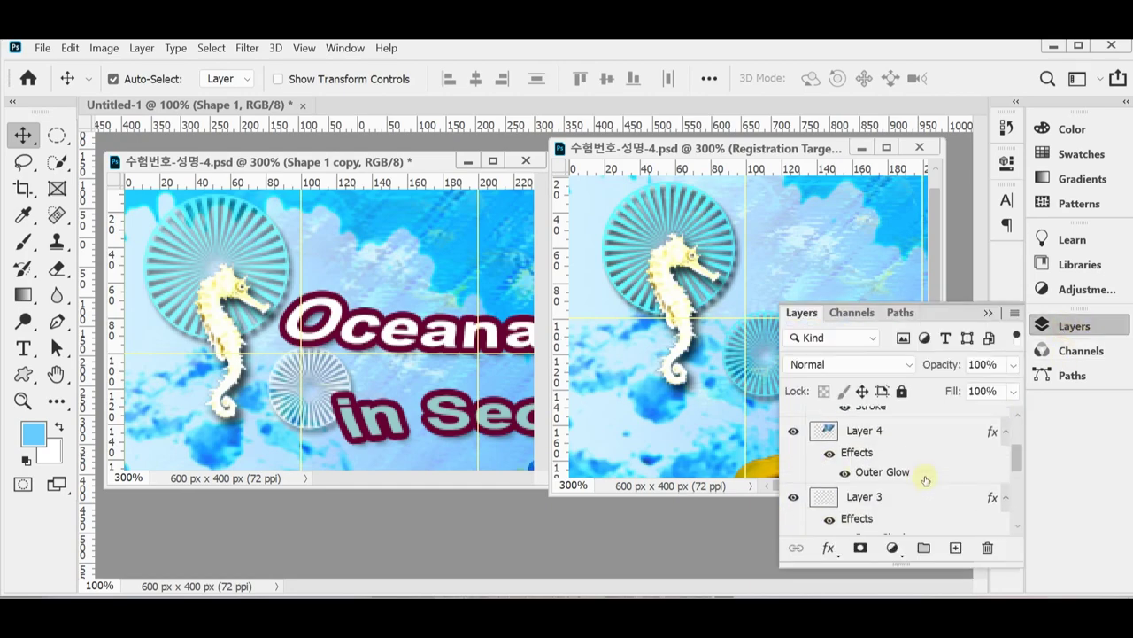
pyautogui.scroll(-2, 926, 480)
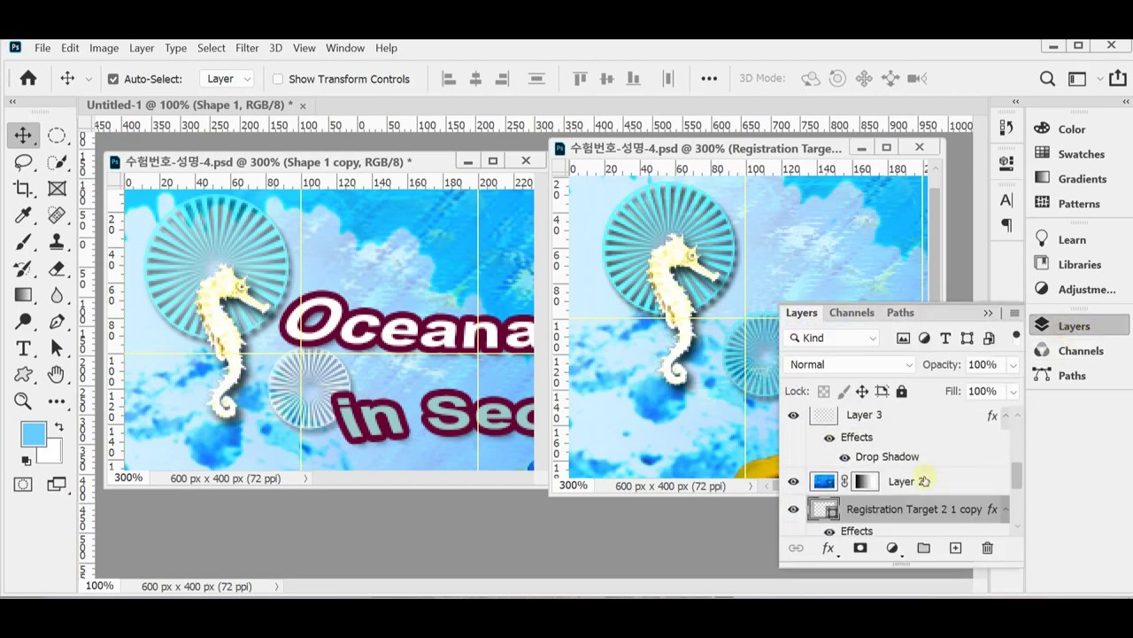
pyautogui.doubleClick(831, 512)
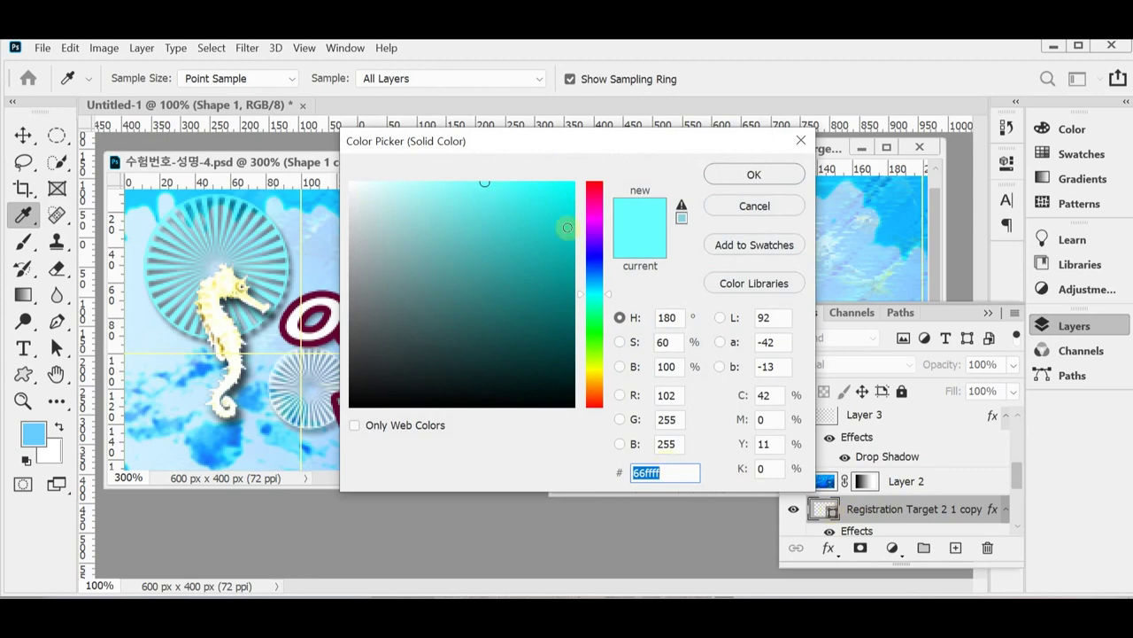
pyautogui.moveTo(386, 213); pyautogui.dragTo(333, 170)
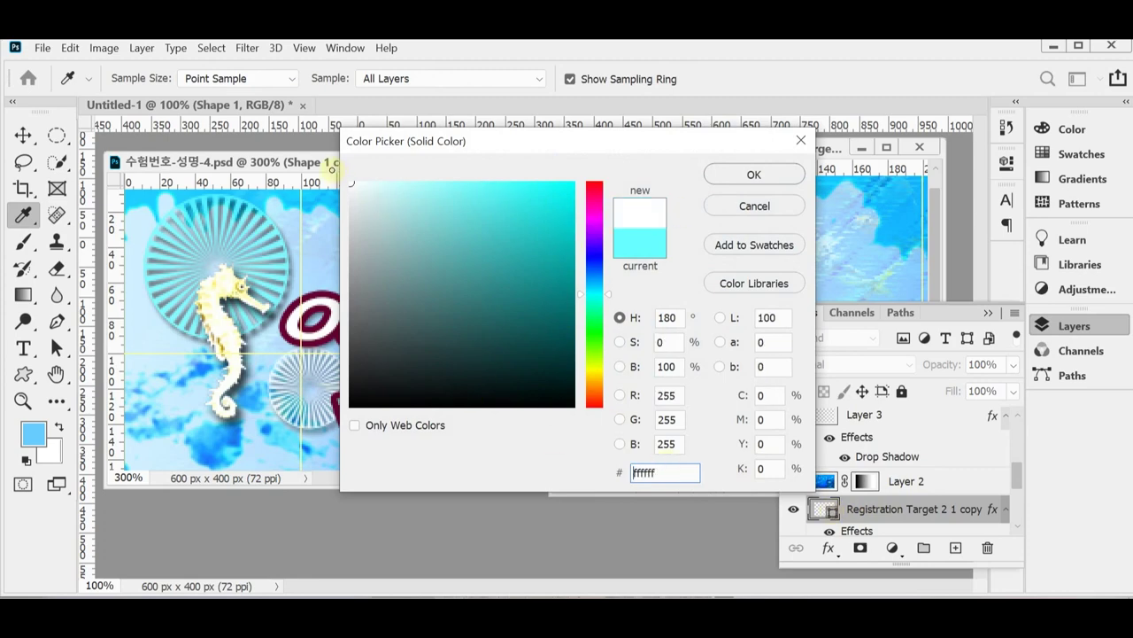
pyautogui.click(755, 175)
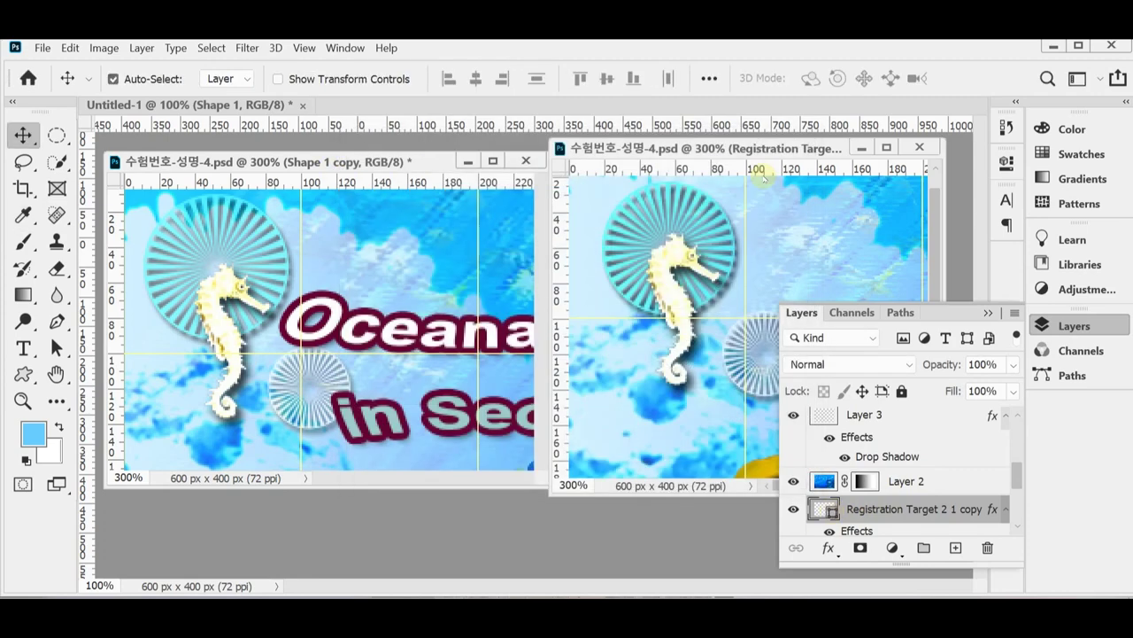
pyautogui.hotkey('ctrl', 's')
pyautogui.click(1071, 326)
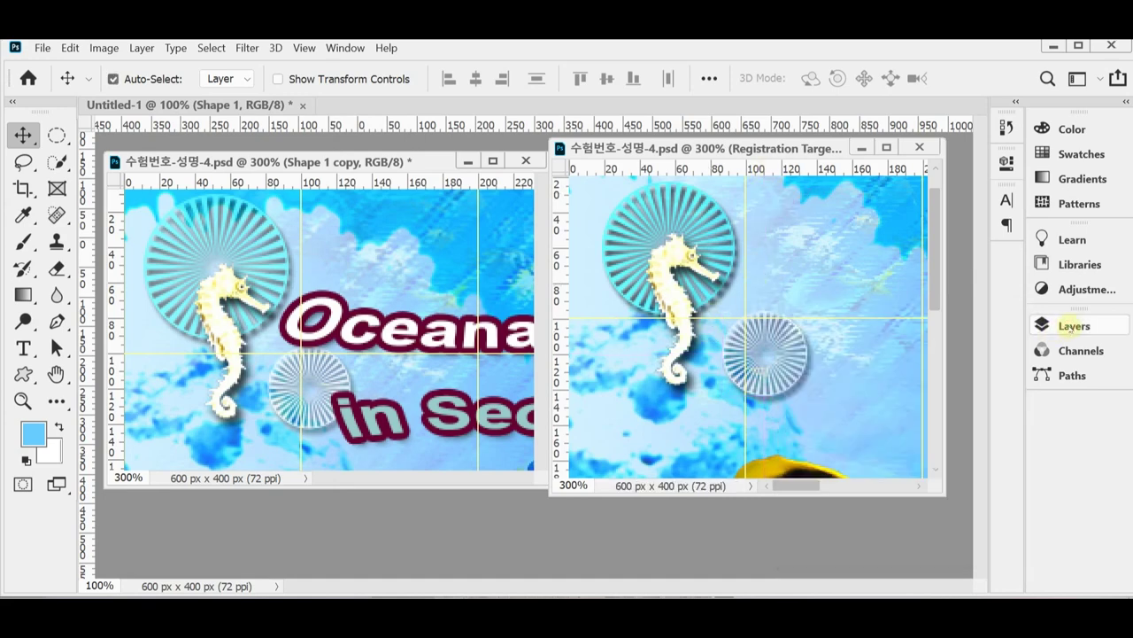
# - Choose the house-shaped pentagon from the Symbols group as the custom shape to draw
pyautogui.scroll(-2, 863, 394)
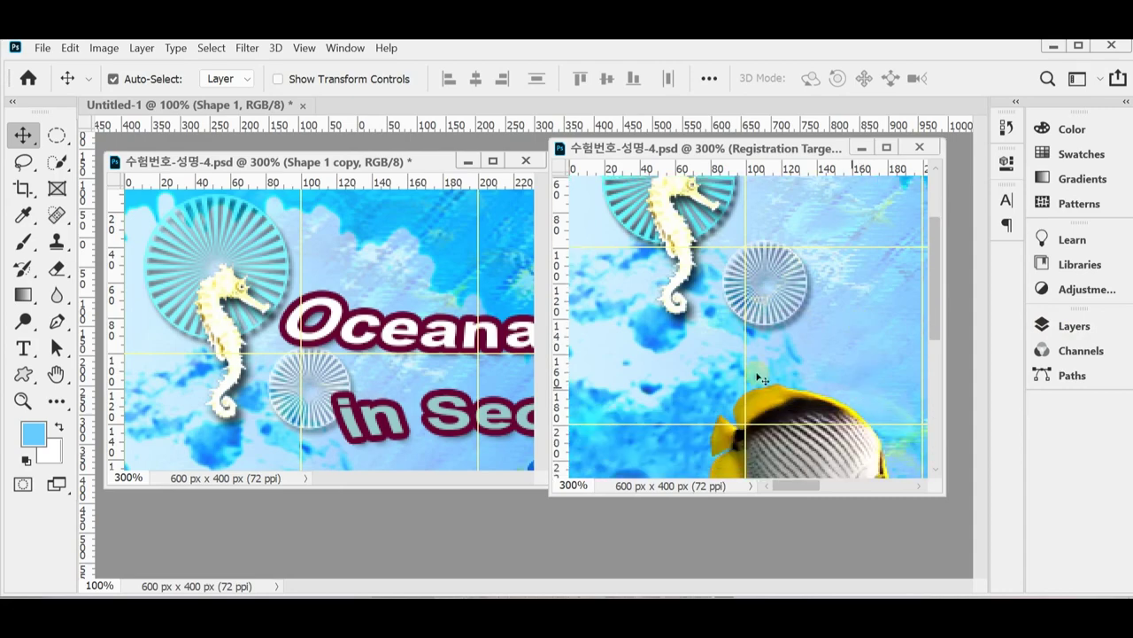
pyautogui.hotkey('ctrl', '1')
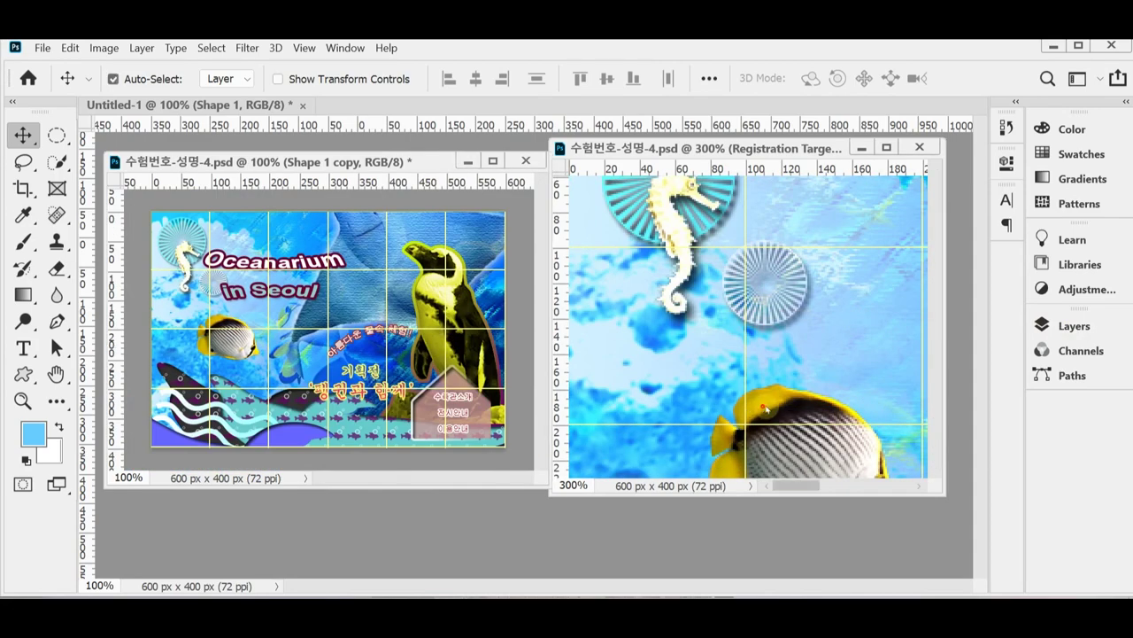
pyautogui.hotkey('ctrl', '1')
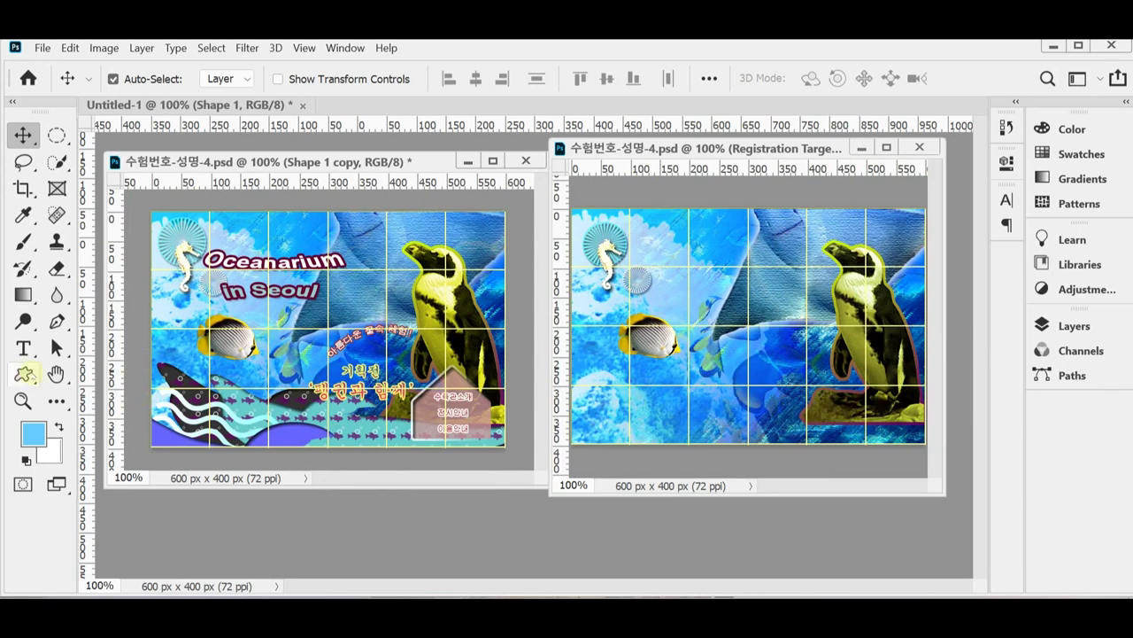
pyautogui.click(24, 374)
pyautogui.click(769, 79)
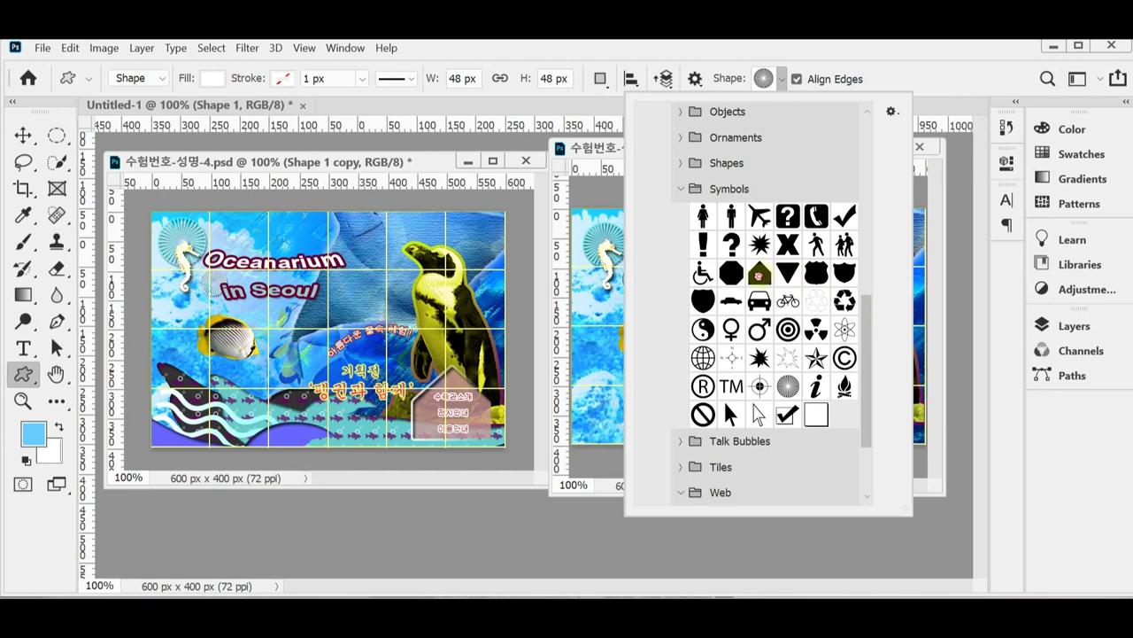
pyautogui.click(759, 278)
pyautogui.click(724, 51)
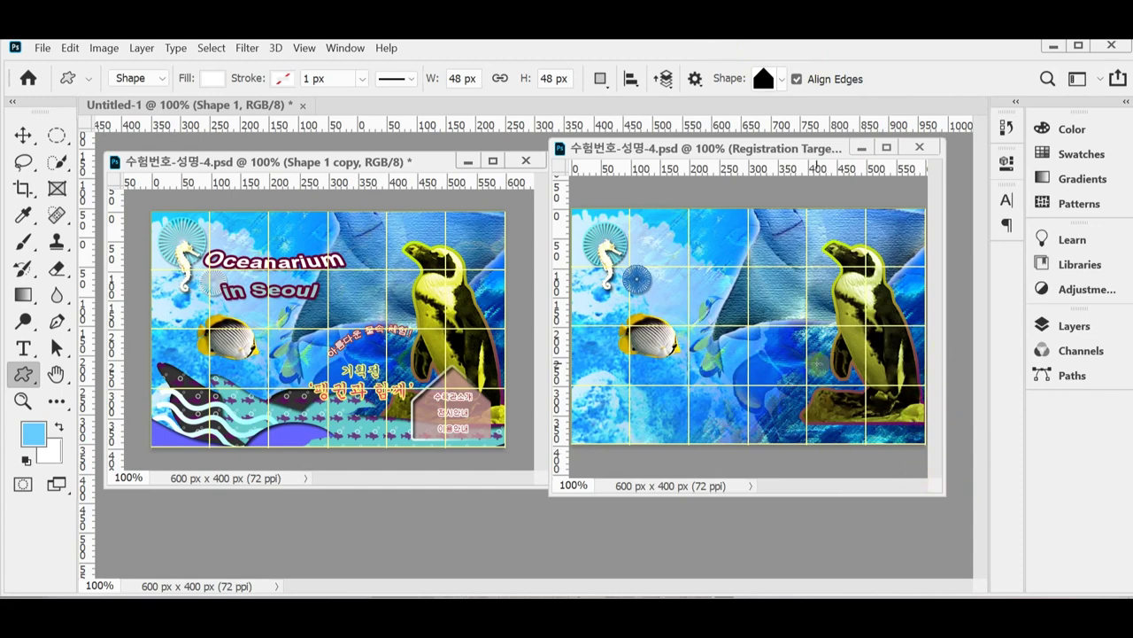
# - Draw the house-shaped pentagon about 137 × 125 px near the penguin's base and move it to about X 510, Y 320 px
pyautogui.moveTo(829, 364); pyautogui.dragTo(910, 438)
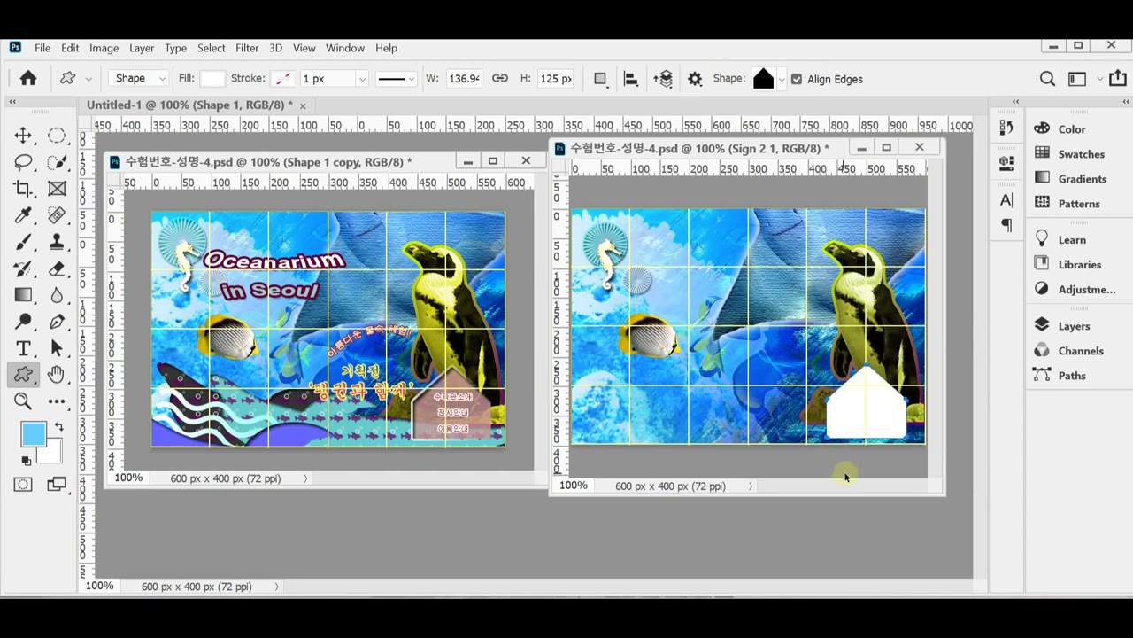
pyautogui.click(855, 417)
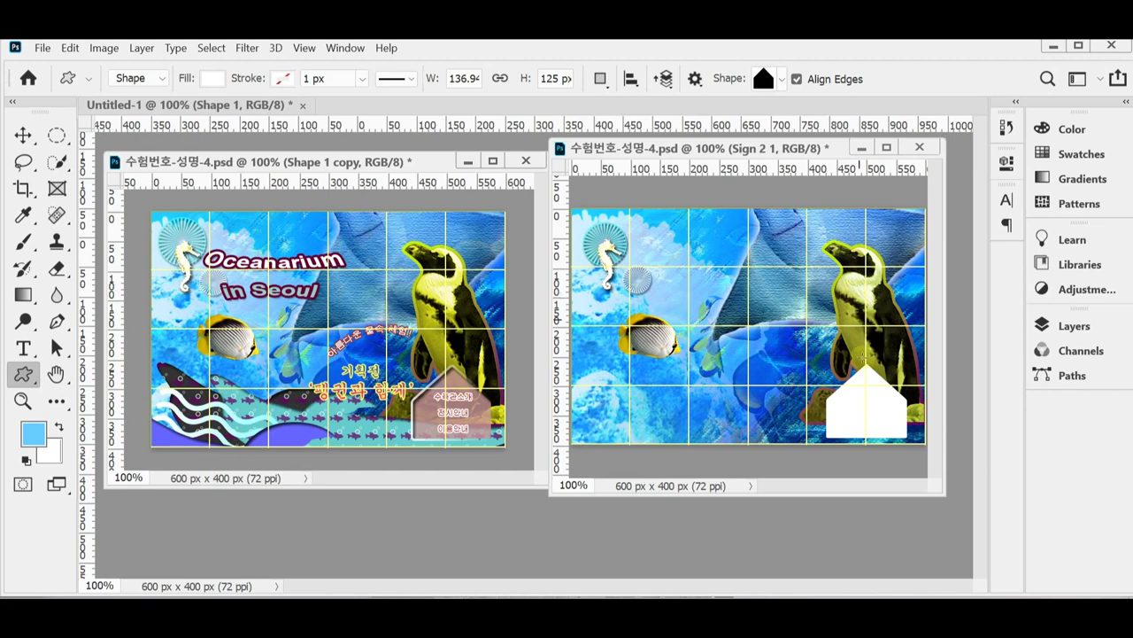
pyautogui.hotkey('ctrl', 't')
pyautogui.moveTo(887, 431); pyautogui.dragTo(895, 426)
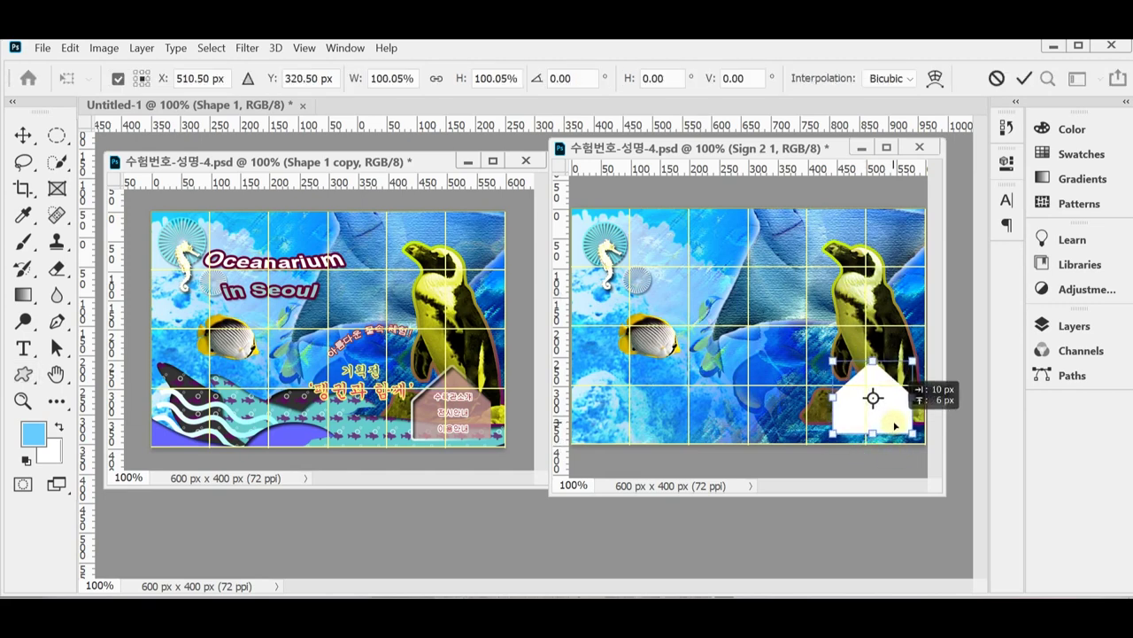
pyautogui.press('u')
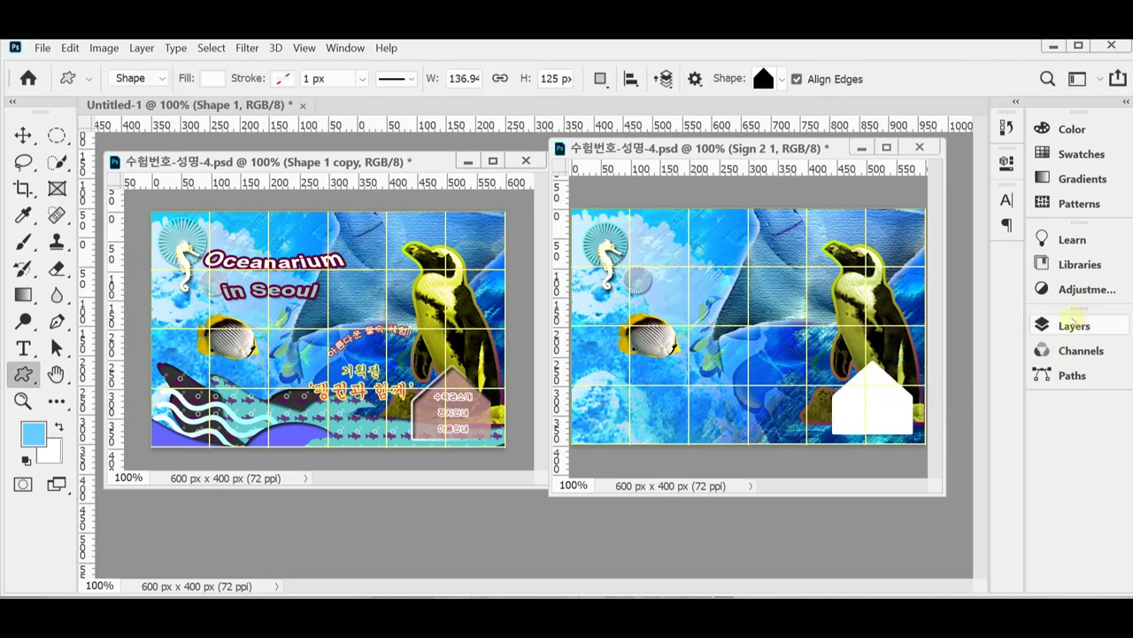
# - Set the house-shaped pentagon's fill colour to dusty pink (#cc9999)
pyautogui.click(1073, 326)
pyautogui.doubleClick(816, 421)
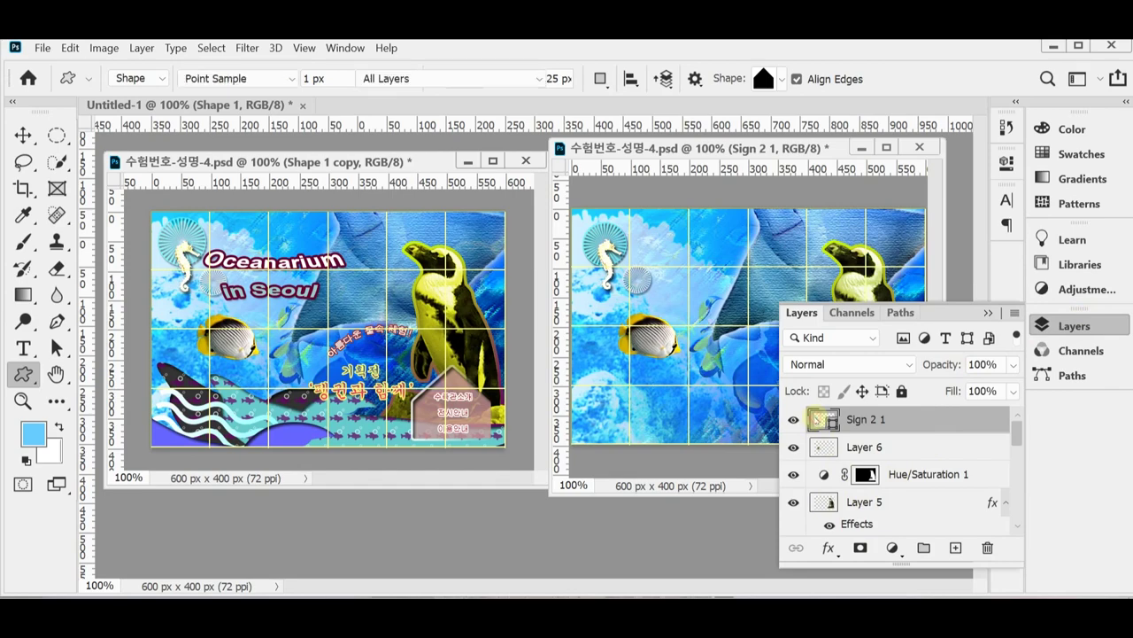
pyautogui.write('c')
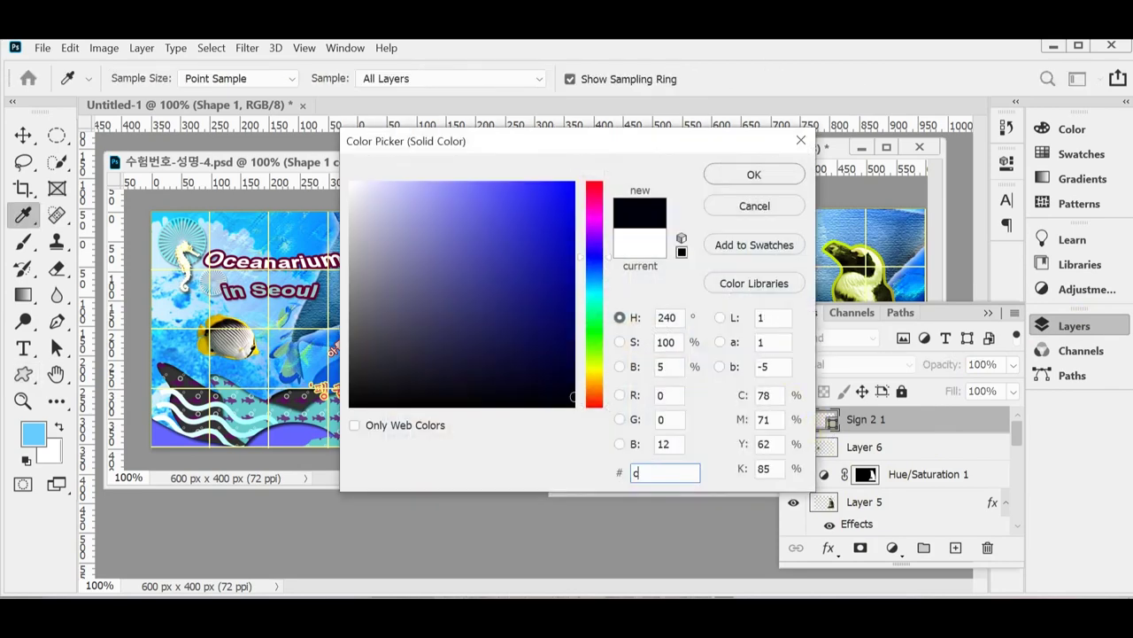
pyautogui.write('99c9999')
pyautogui.press('Return')
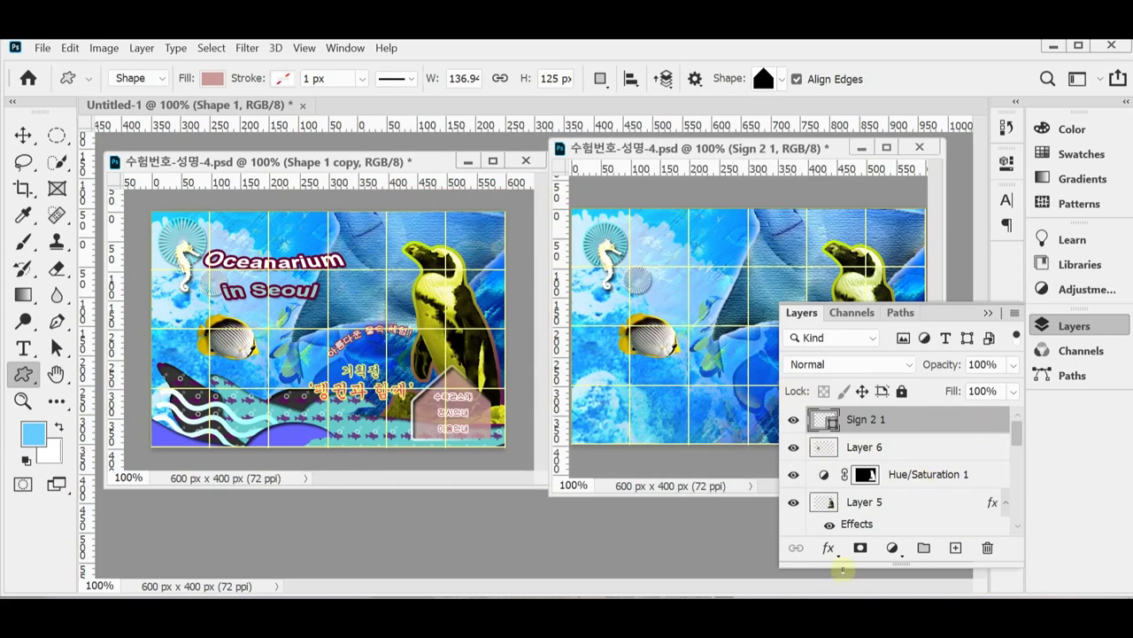
# - Add an Inner Shadow effect to the pink pentagon with a distance of 5 px and a size of 5 px
pyautogui.click(828, 549)
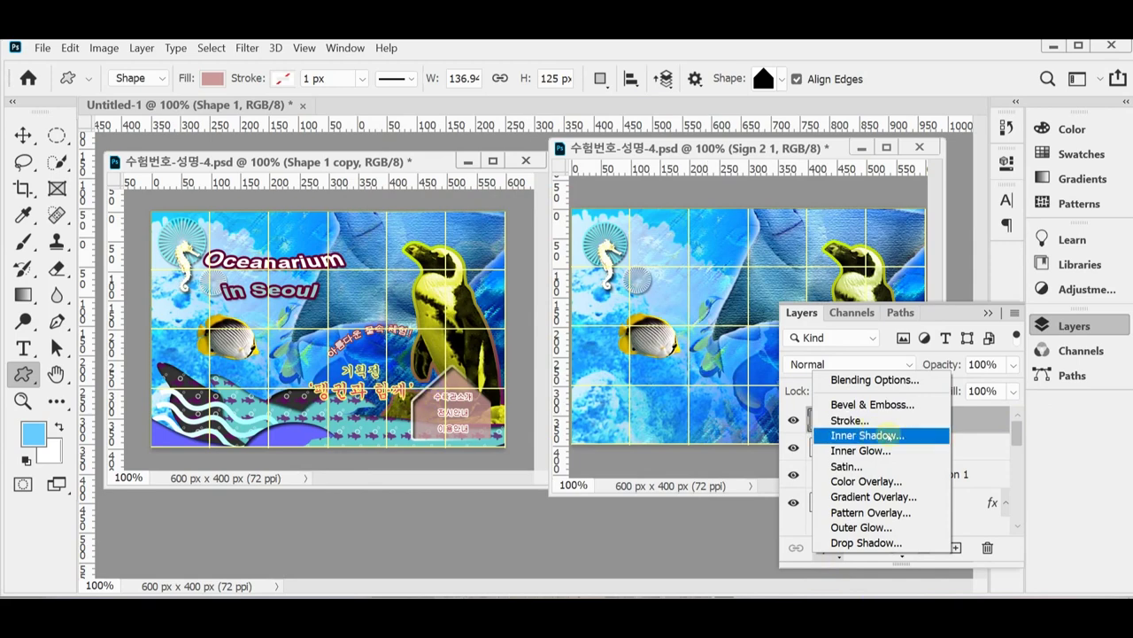
pyautogui.click(890, 436)
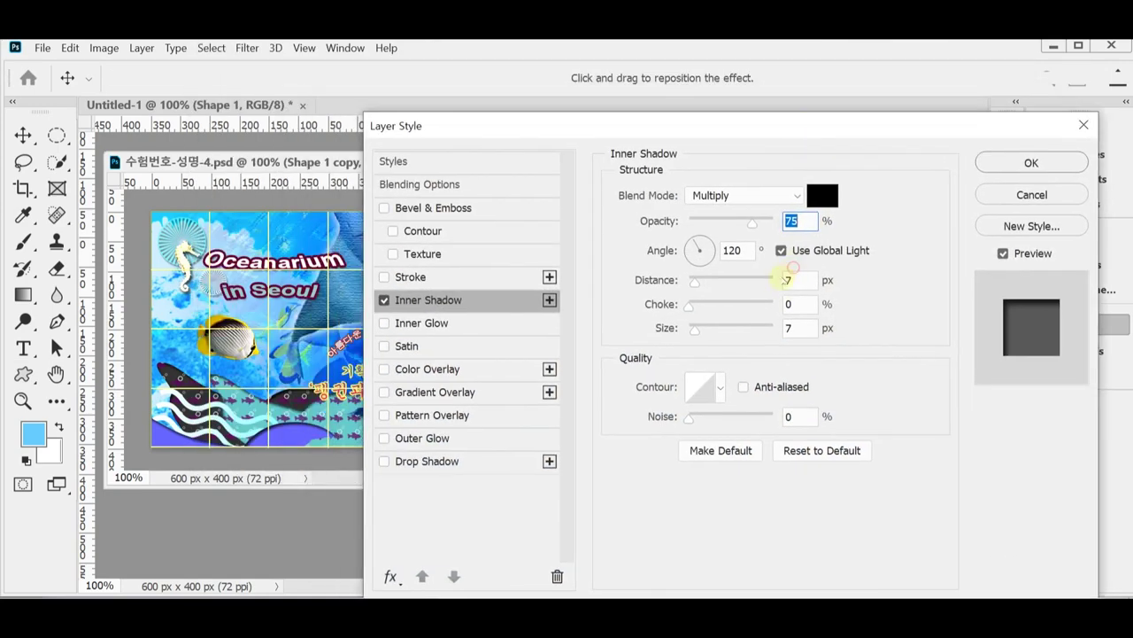
pyautogui.click(788, 280)
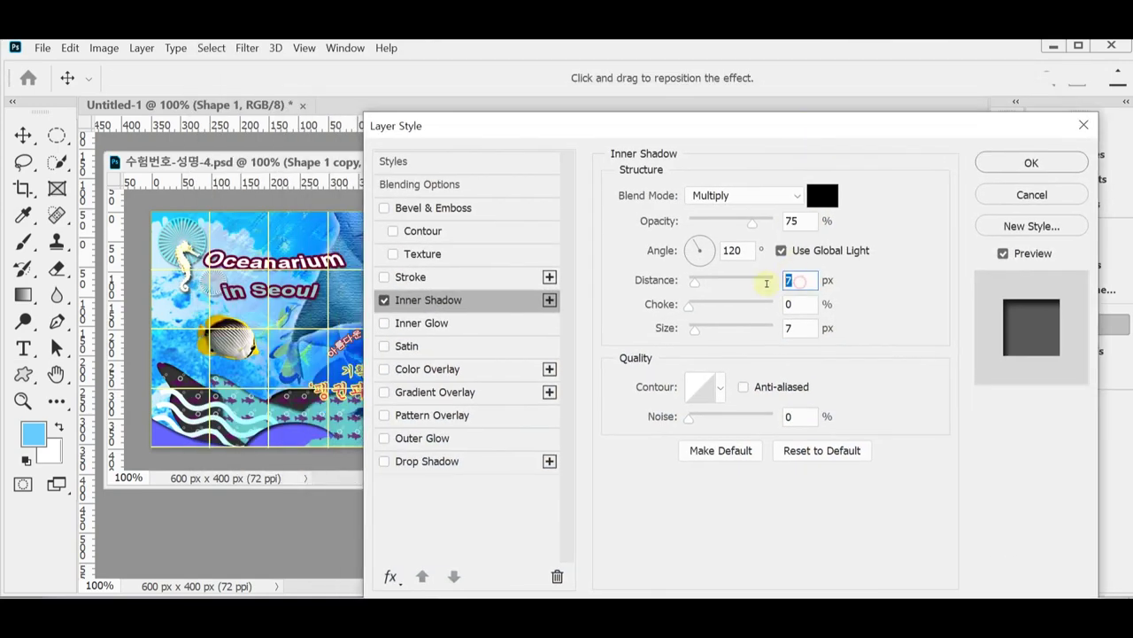
pyautogui.write('5')
pyautogui.click(792, 328)
pyautogui.write('5')
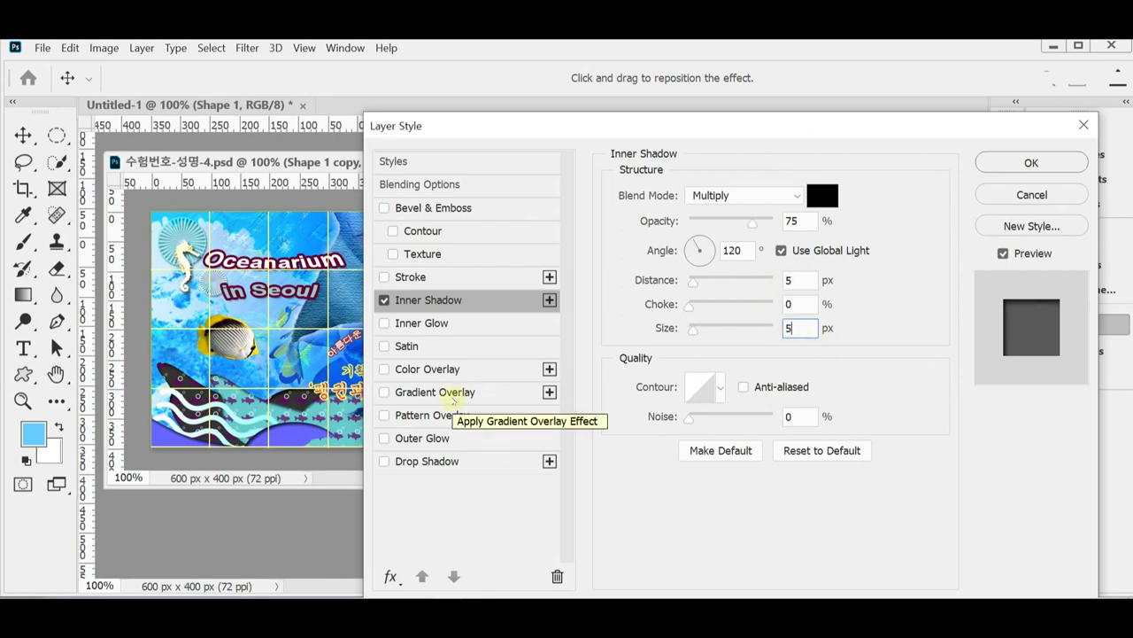
# - Add a 4 px gradient Stroke to the pentagon using the Foreground to Transparent preset from the Basics group
pyautogui.click(462, 278)
pyautogui.moveTo(577, 126)
pyautogui.mouseDown()
pyautogui.moveTo(801, 118)
pyautogui.moveTo(655, 127)
pyautogui.mouseUp()
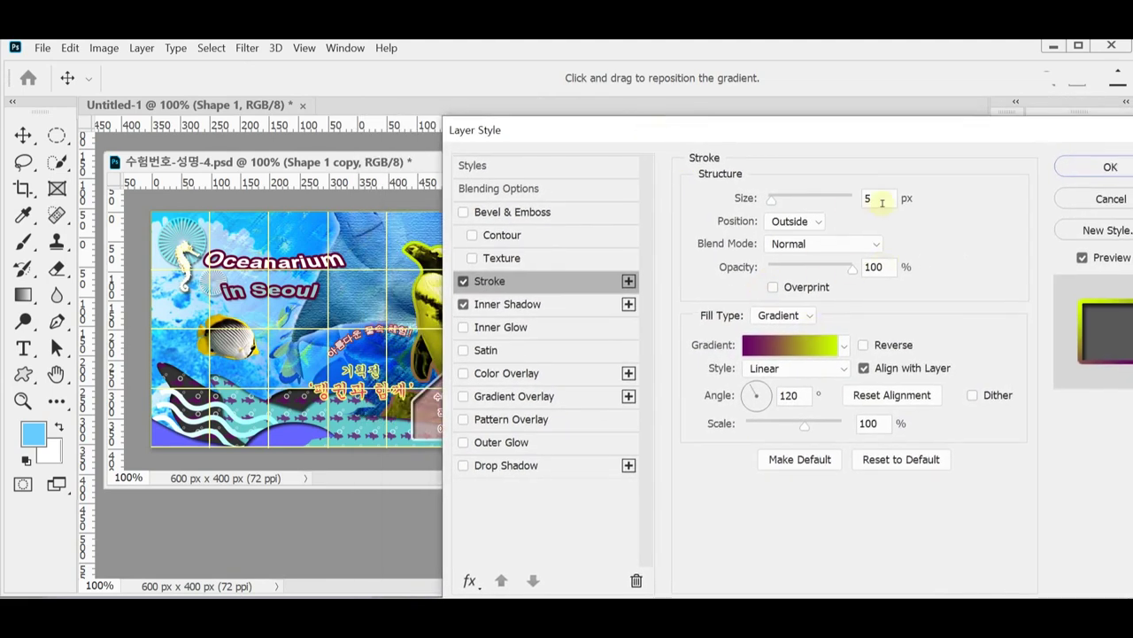
pyautogui.doubleClick(882, 203)
pyautogui.write('4')
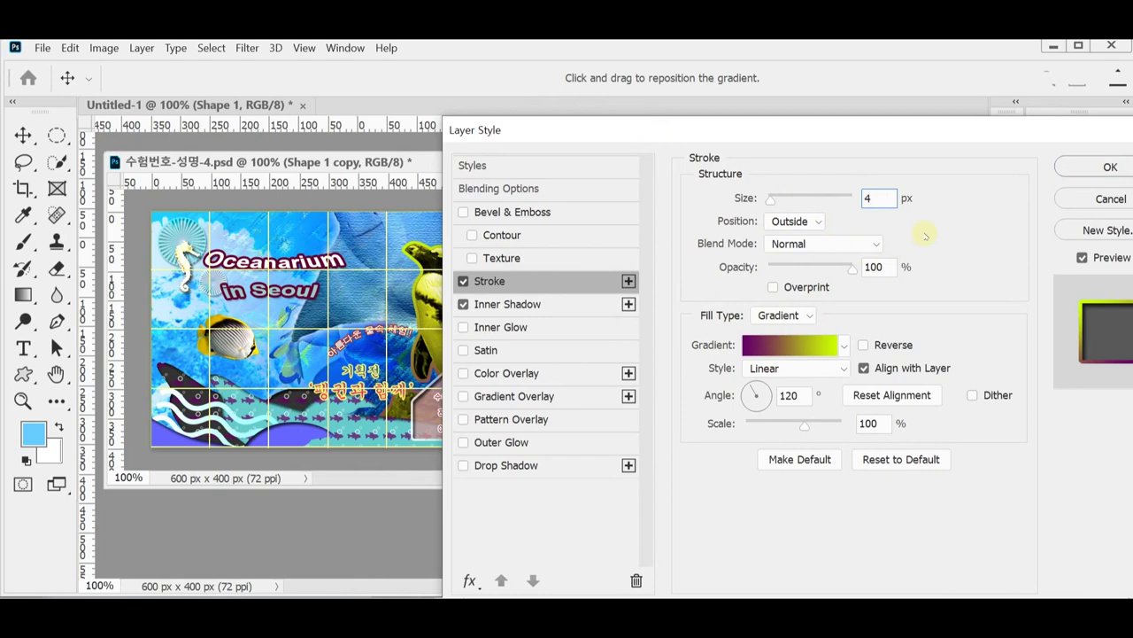
pyautogui.click(793, 318)
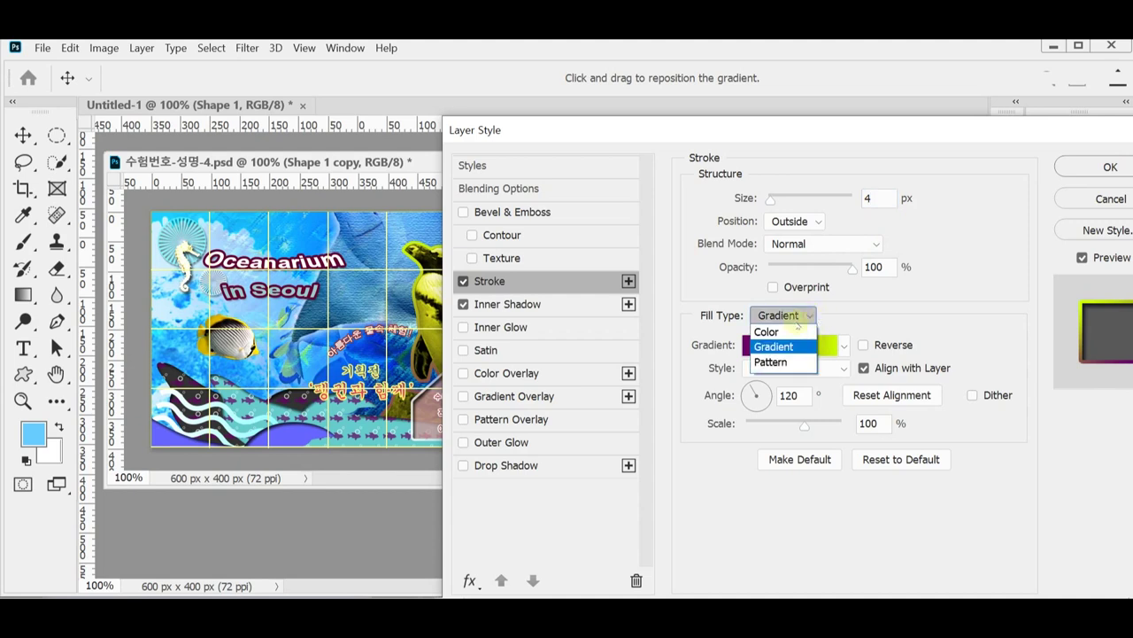
pyautogui.click(789, 346)
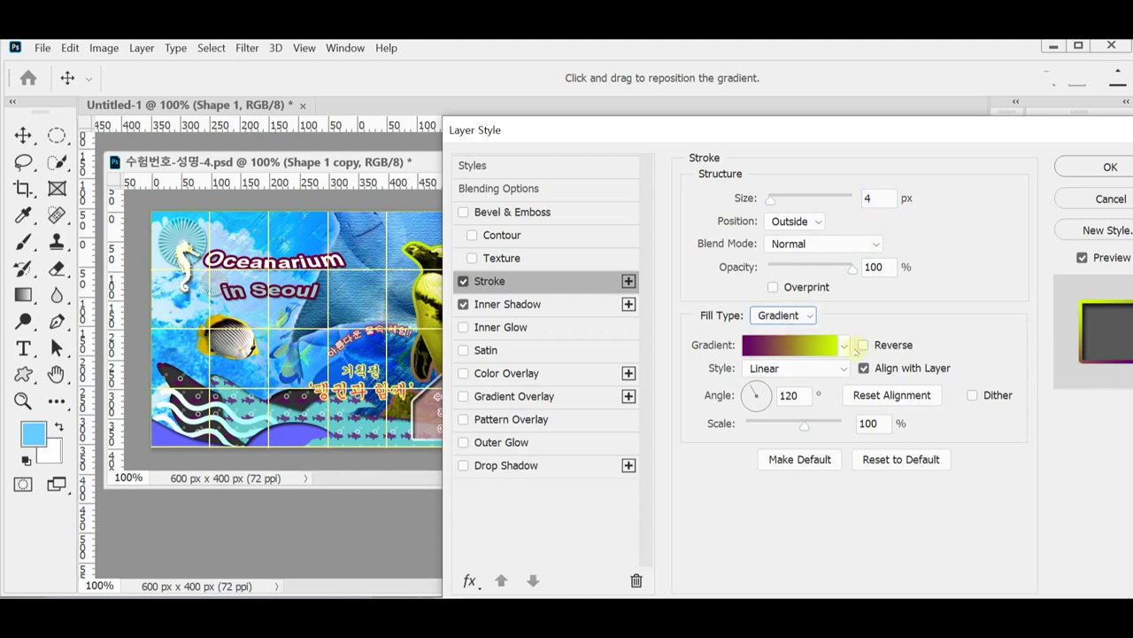
pyautogui.click(845, 346)
pyautogui.click(743, 411)
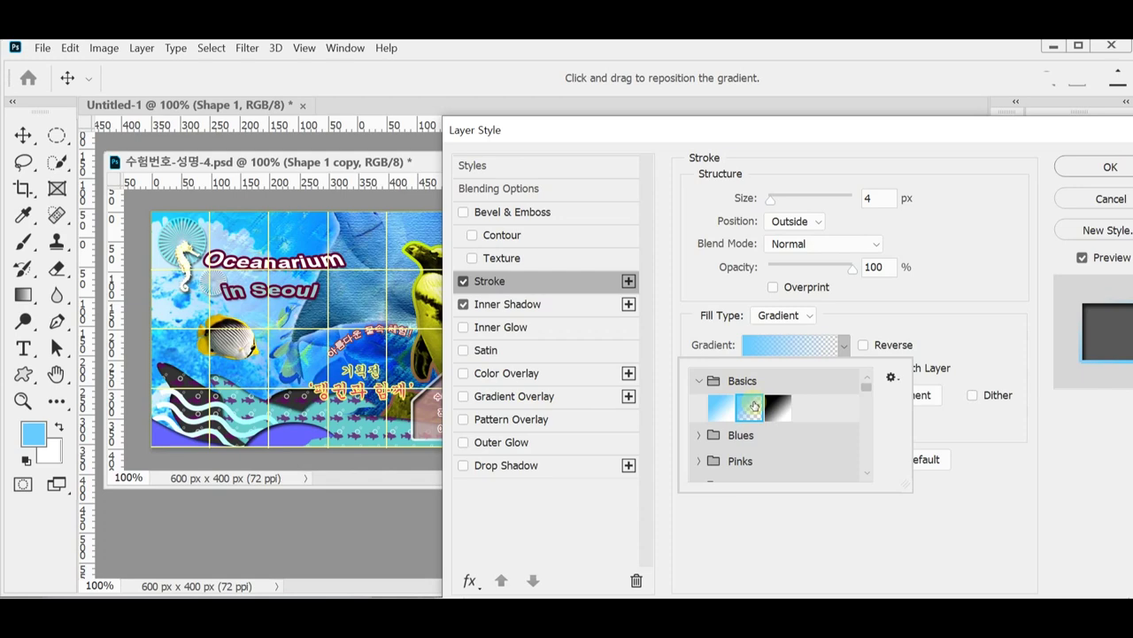
pyautogui.doubleClick(753, 407)
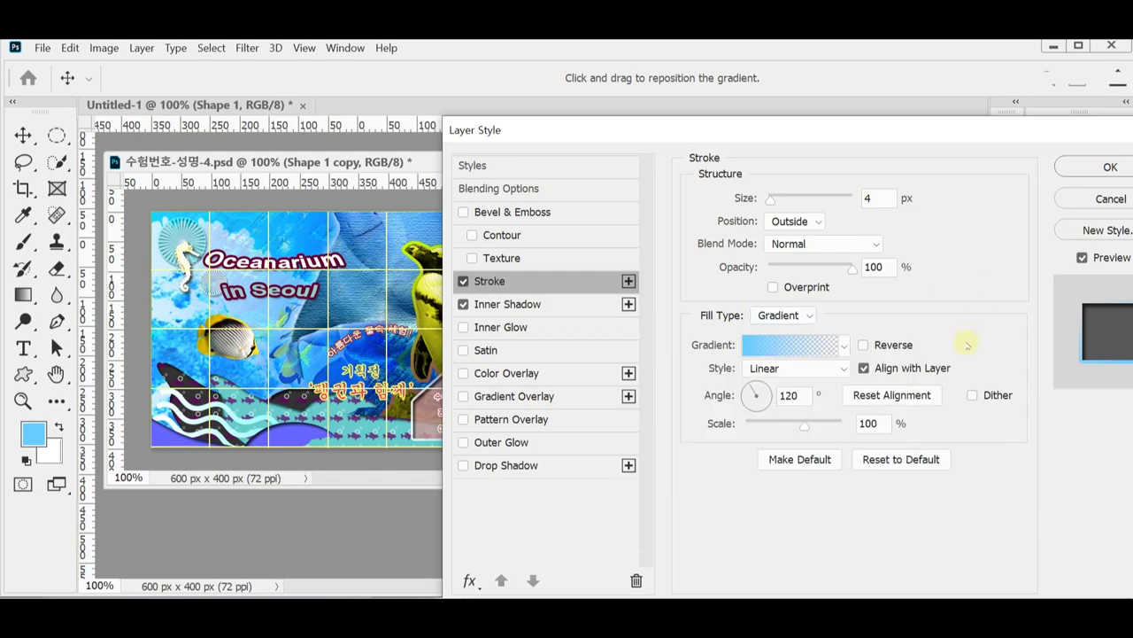
# - Set the starting colour stop of the stroke's gradient to white (#ffffff) and confirm the gradient
pyautogui.click(768, 348)
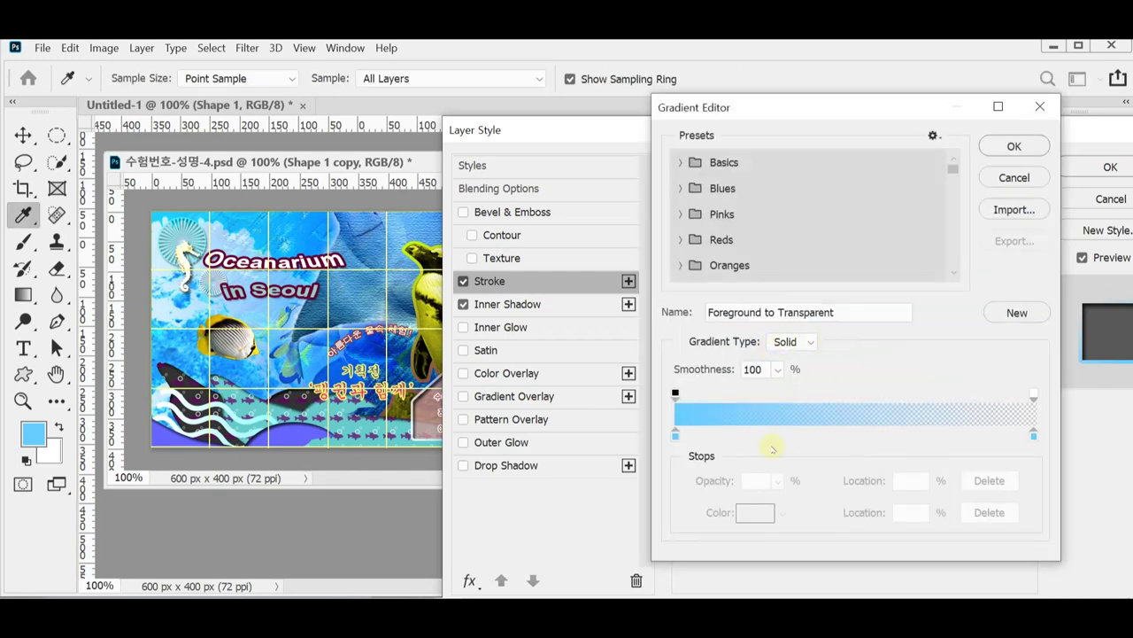
pyautogui.click(675, 434)
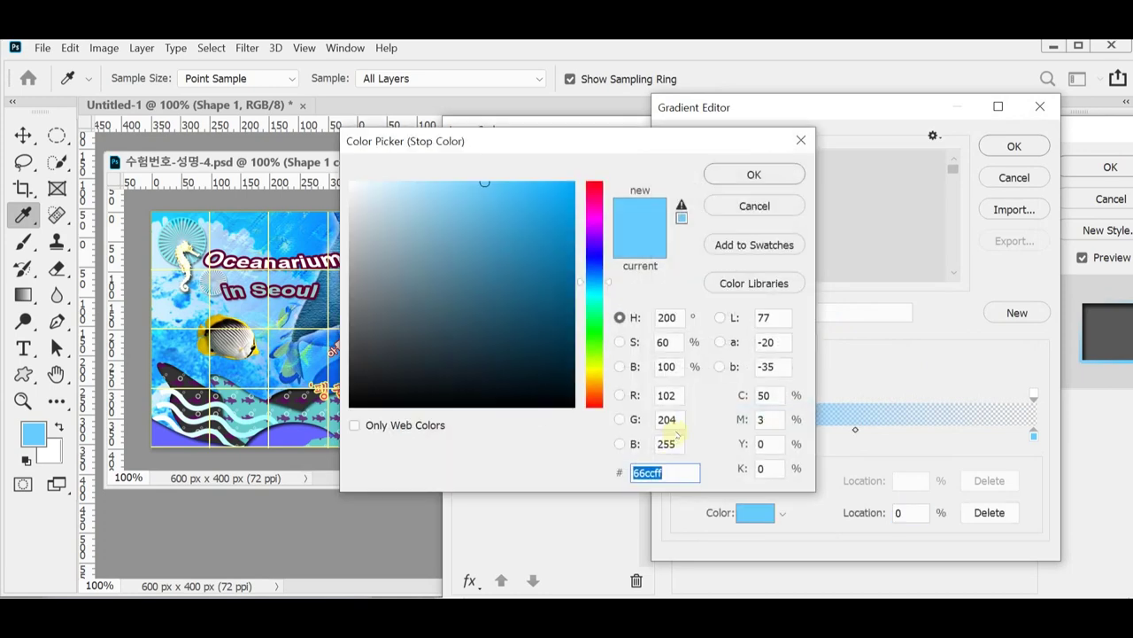
pyautogui.moveTo(499, 138); pyautogui.dragTo(659, 123)
pyautogui.click(493, 171)
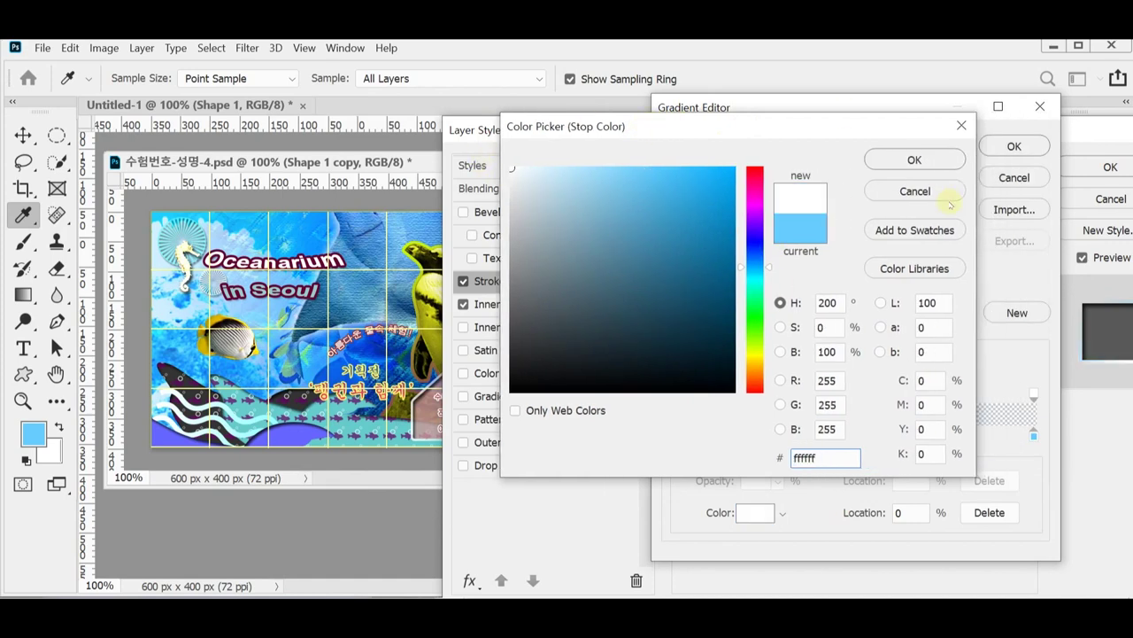
pyautogui.click(915, 160)
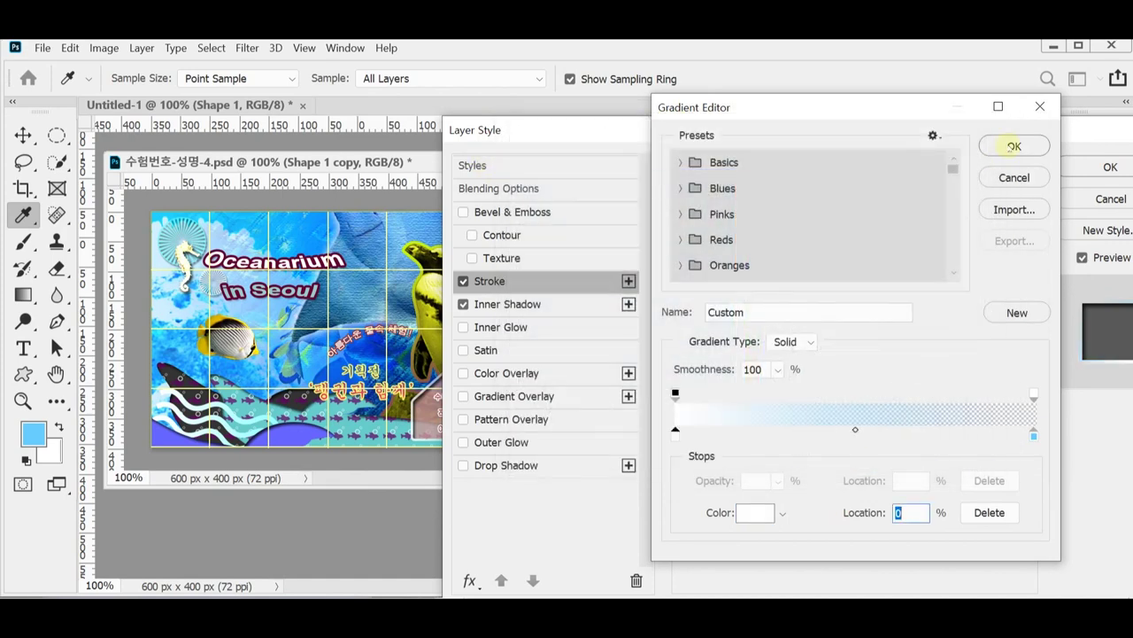
pyautogui.click(1014, 146)
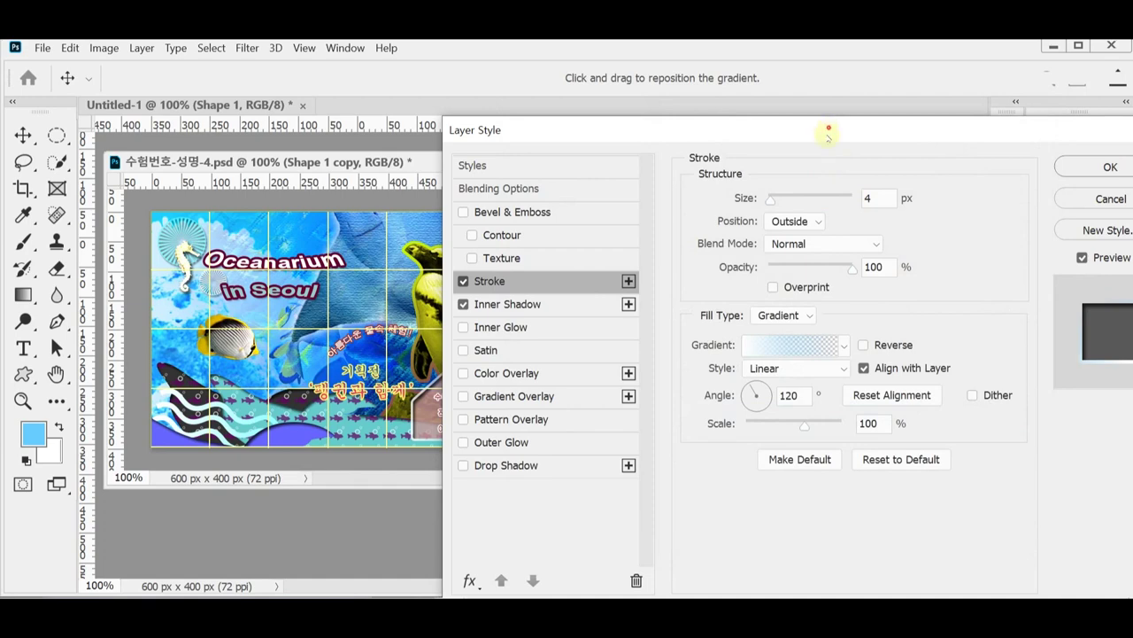
# - Reopen the stroke's gradient and set its ending colour stop to white (#ffffff)
pyautogui.moveTo(827, 132); pyautogui.dragTo(750, 158)
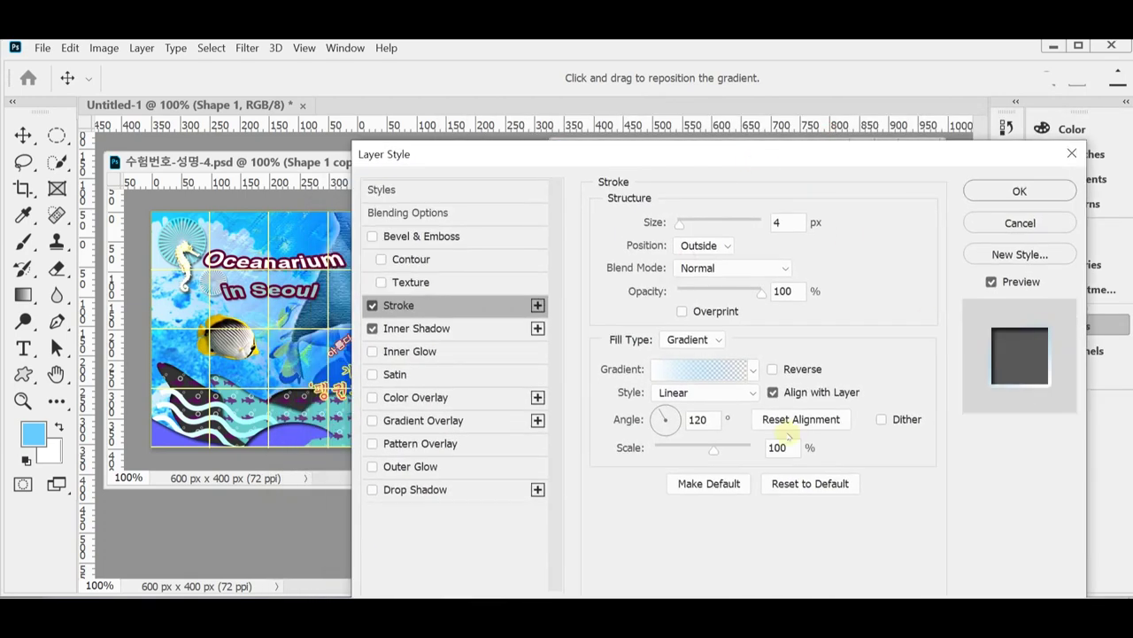
pyautogui.click(699, 369)
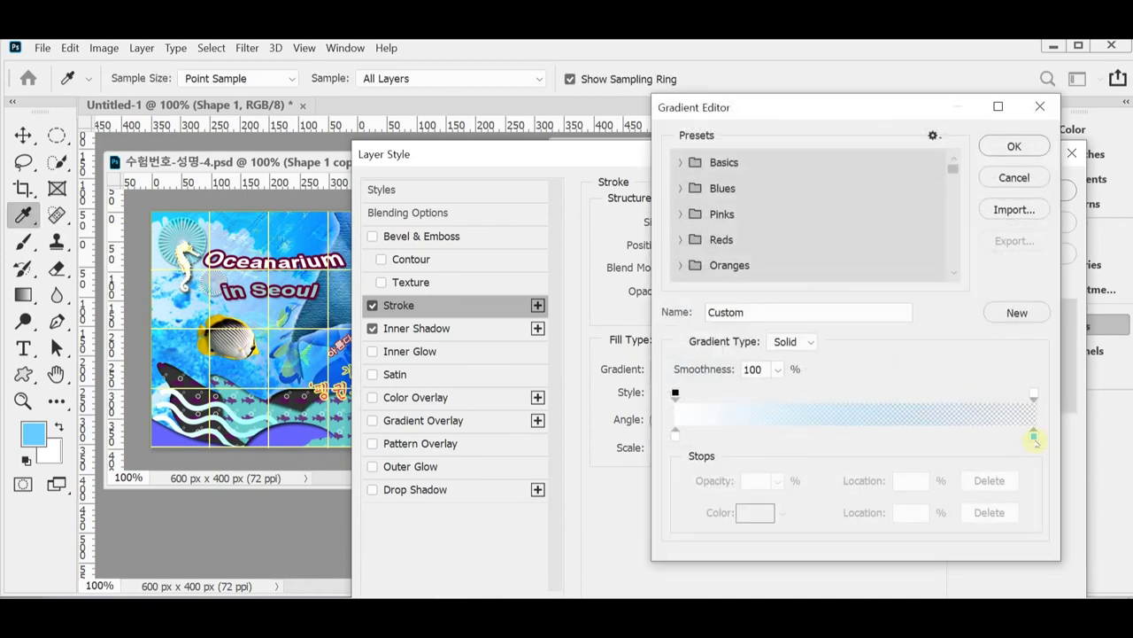
pyautogui.click(1034, 433)
pyautogui.doubleClick(1034, 436)
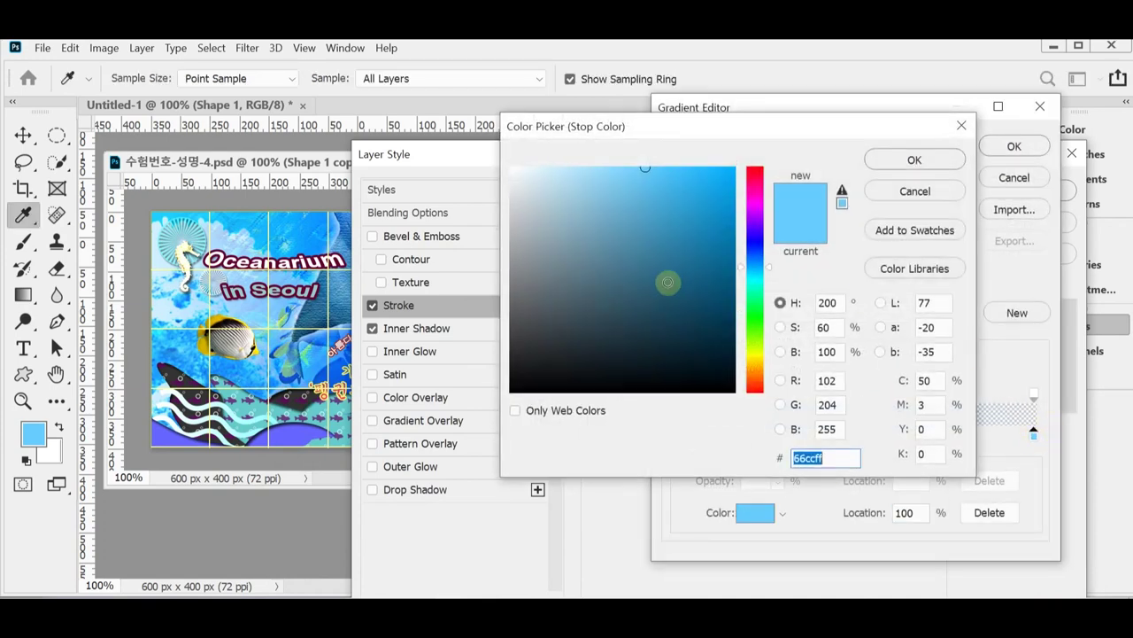
pyautogui.write('ffffff')
pyautogui.click(895, 160)
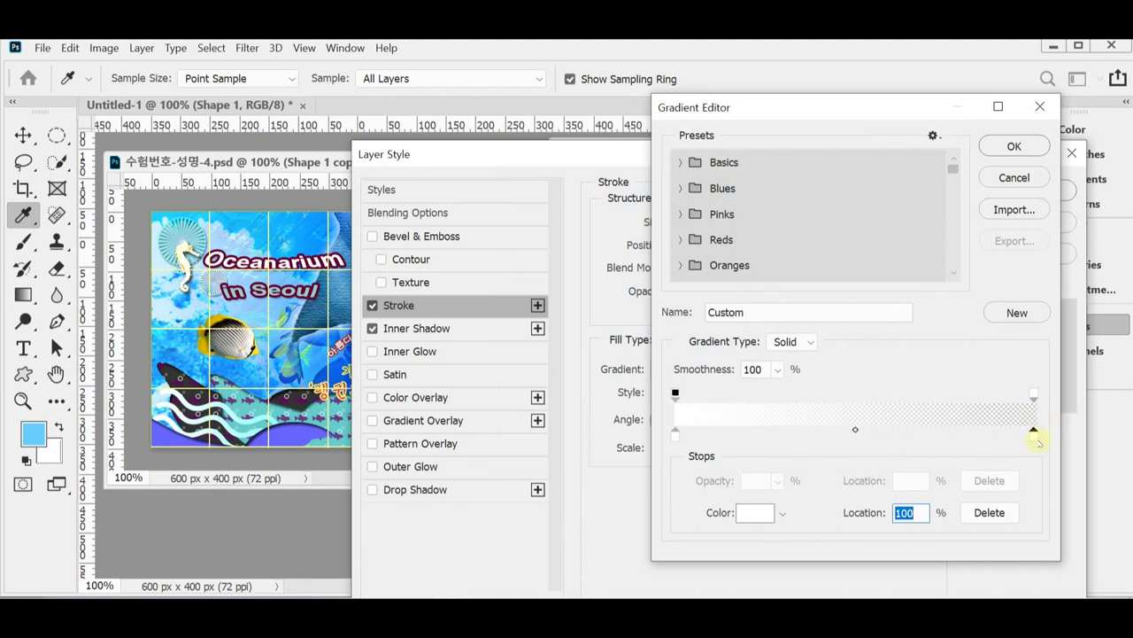
# - Vary the gradient's opacity stops, leaving 100% opacity at the start and 0% at the end
pyautogui.click(1034, 395)
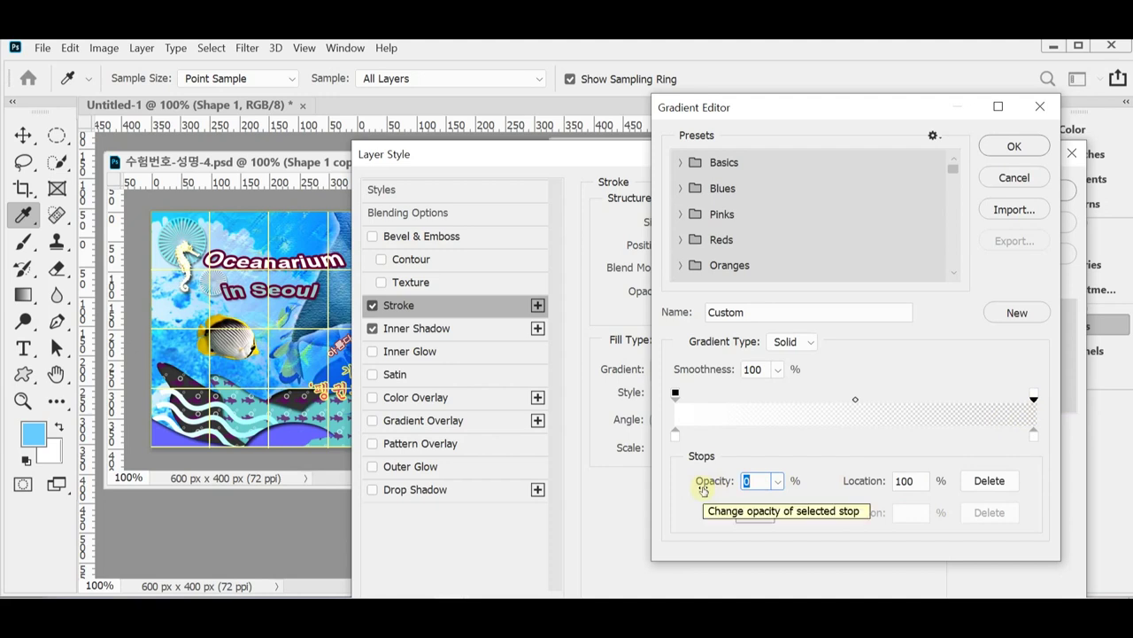
pyautogui.click(673, 394)
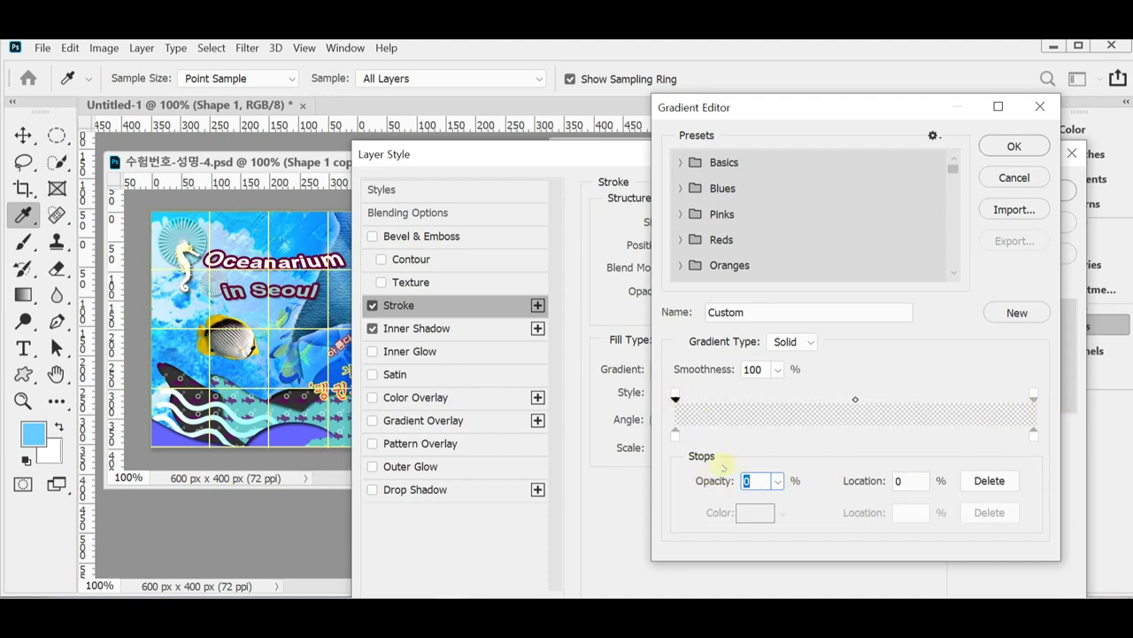
pyautogui.click(778, 480)
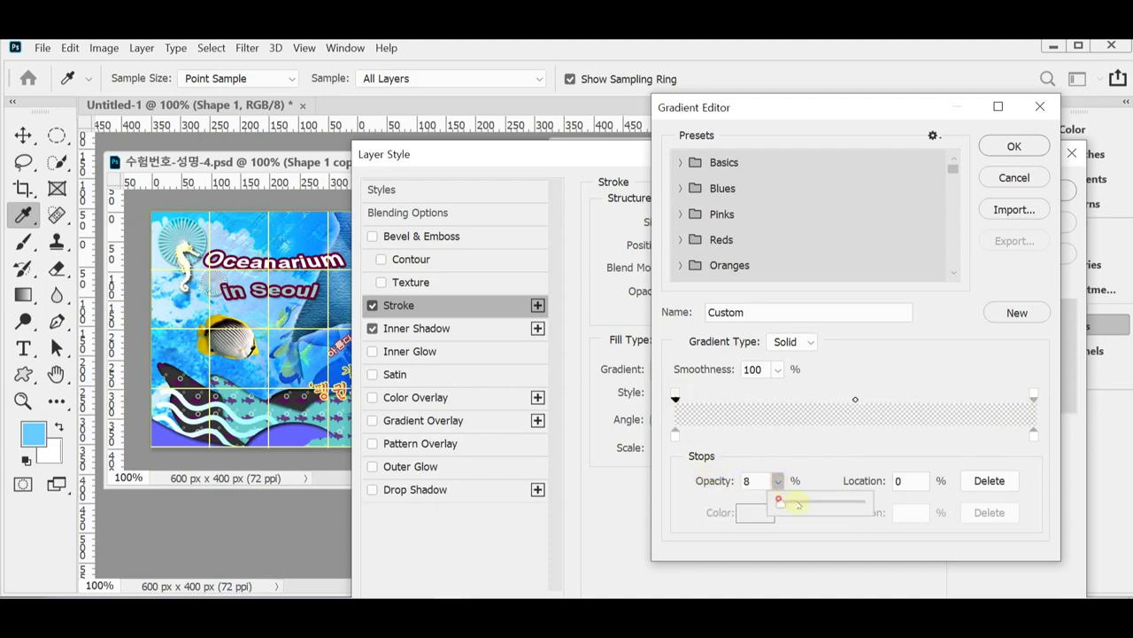
pyautogui.moveTo(797, 503); pyautogui.dragTo(850, 480)
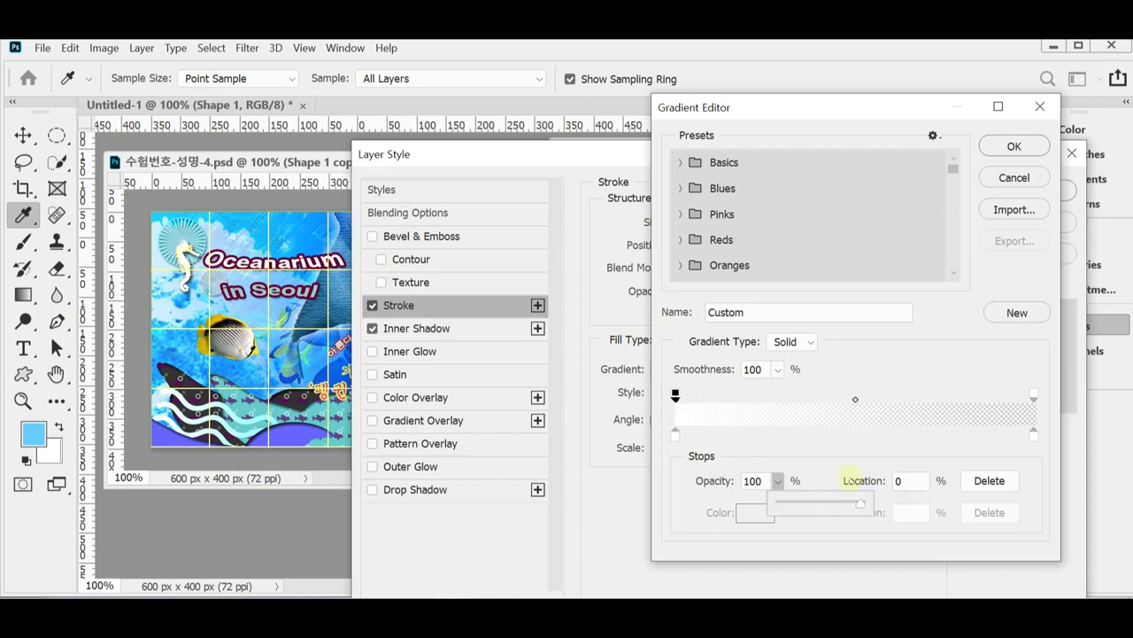
pyautogui.click(1033, 394)
pyautogui.click(778, 480)
pyautogui.moveTo(809, 503); pyautogui.dragTo(823, 506)
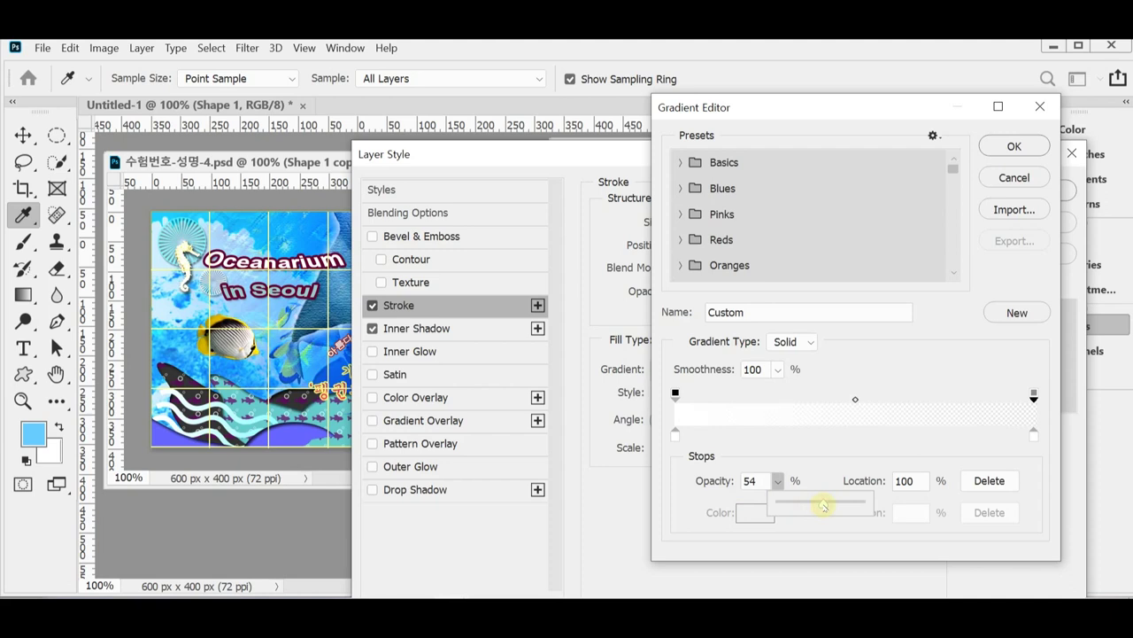
pyautogui.moveTo(824, 506); pyautogui.dragTo(775, 509)
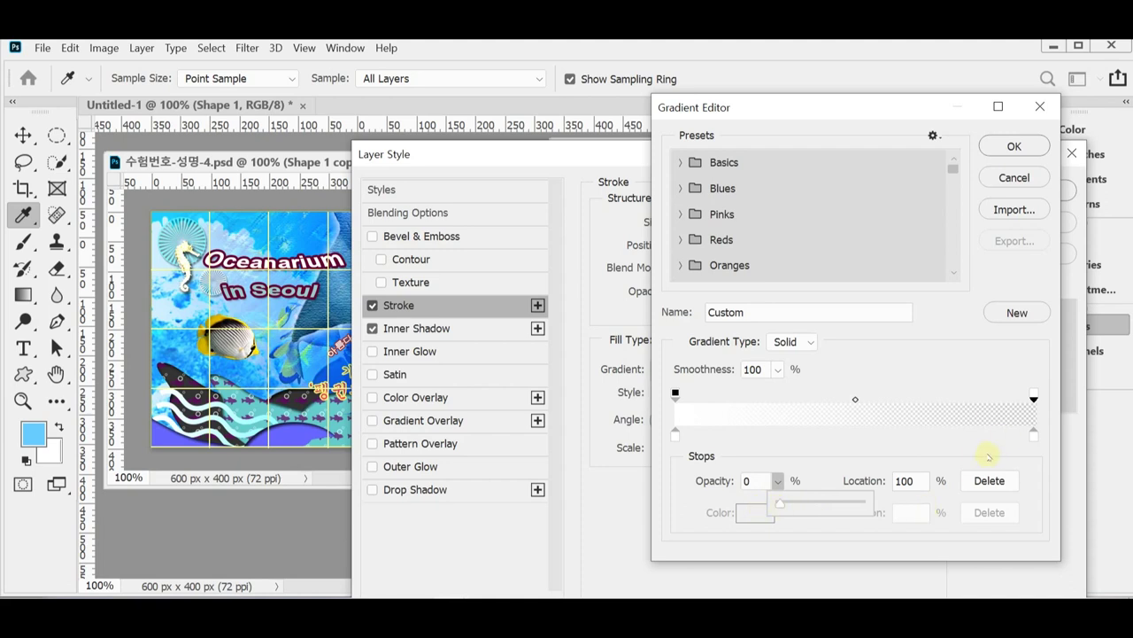
# - Confirm the white-to-transparent gradient, set its angle to 0° and apply the layer style to the pentagon
pyautogui.click(1012, 146)
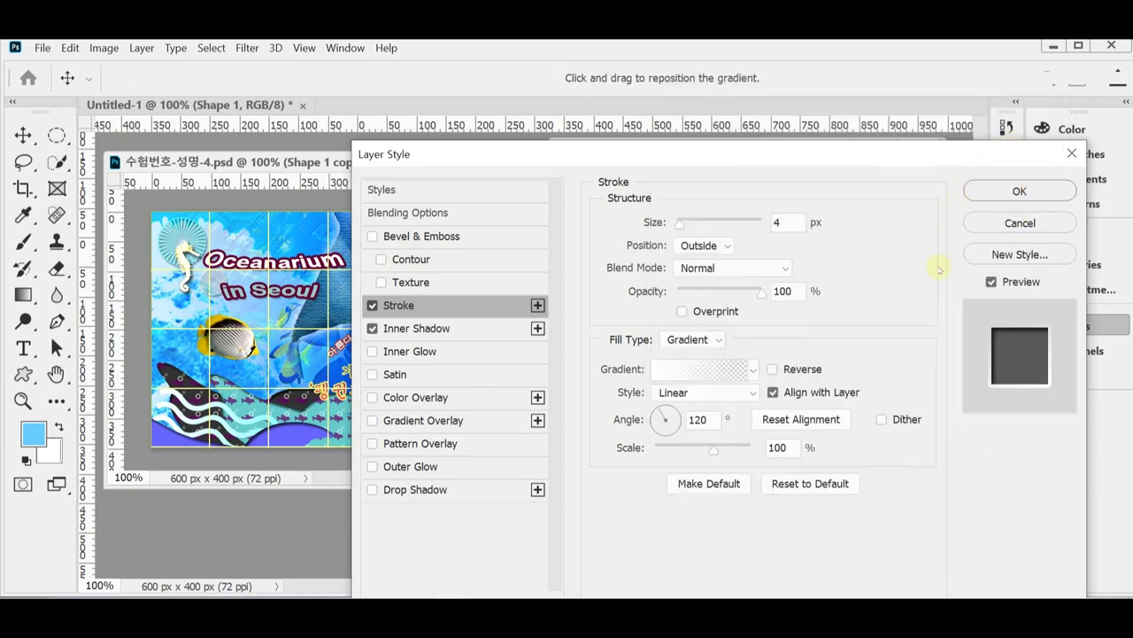
pyautogui.click(709, 421)
pyautogui.write('0')
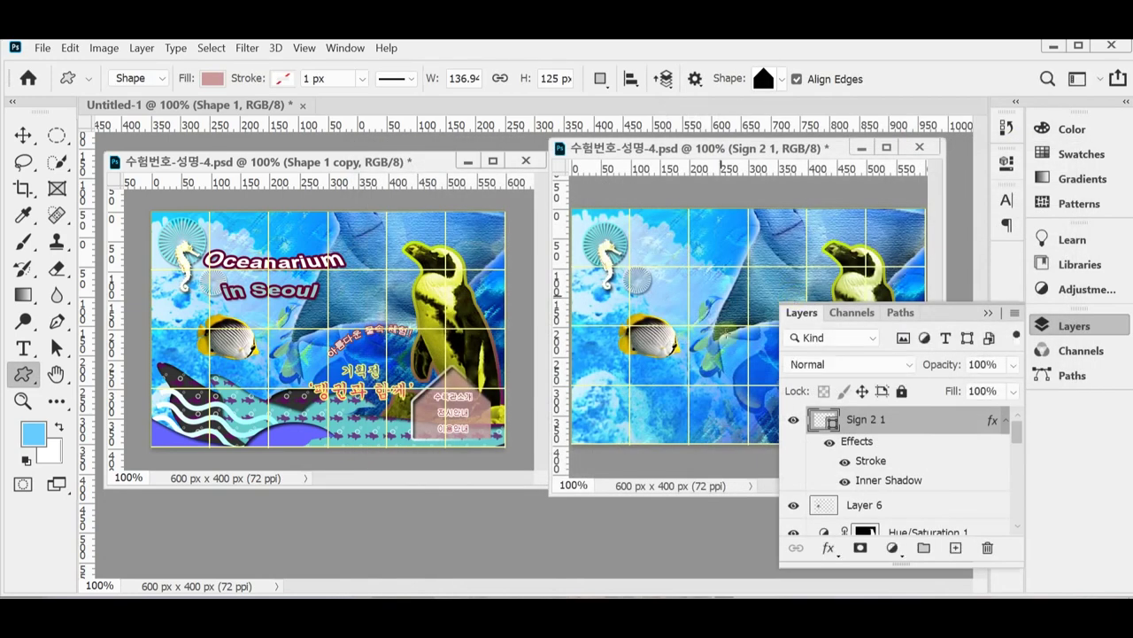
pyautogui.click(1074, 326)
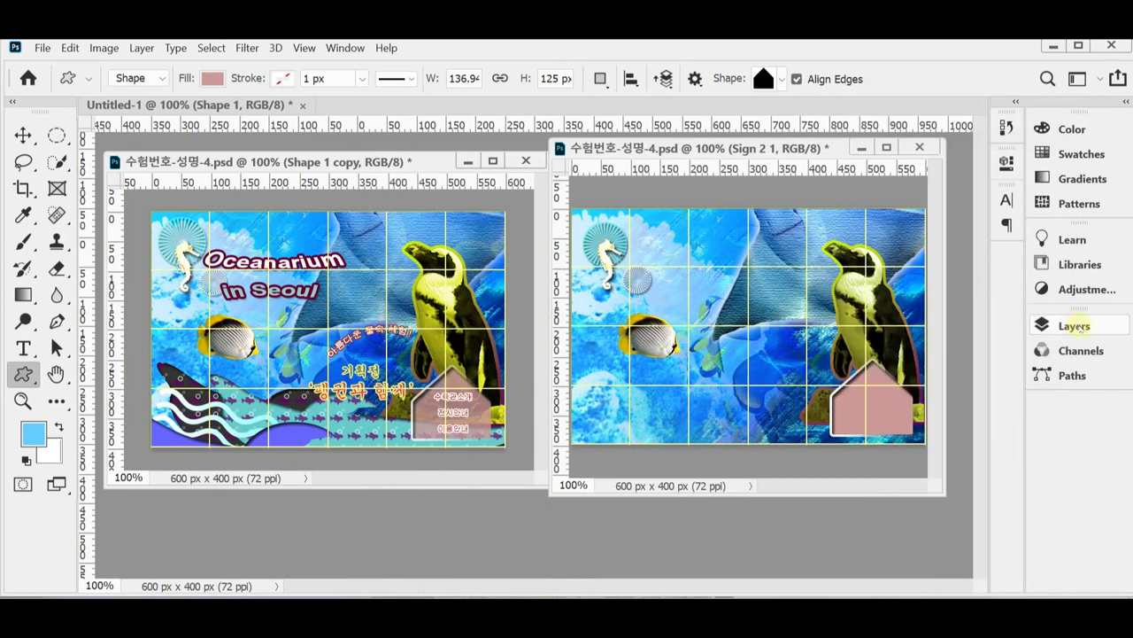
# - Lower the pentagon sign shape's layer opacity to 80%
pyautogui.click(1074, 326)
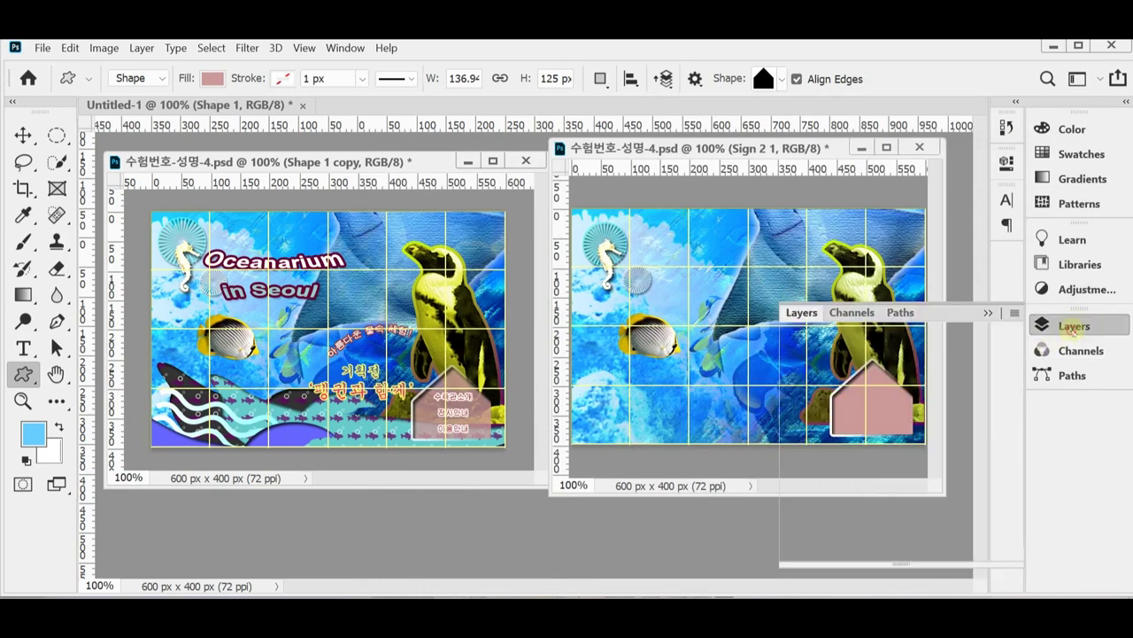
pyautogui.click(934, 368)
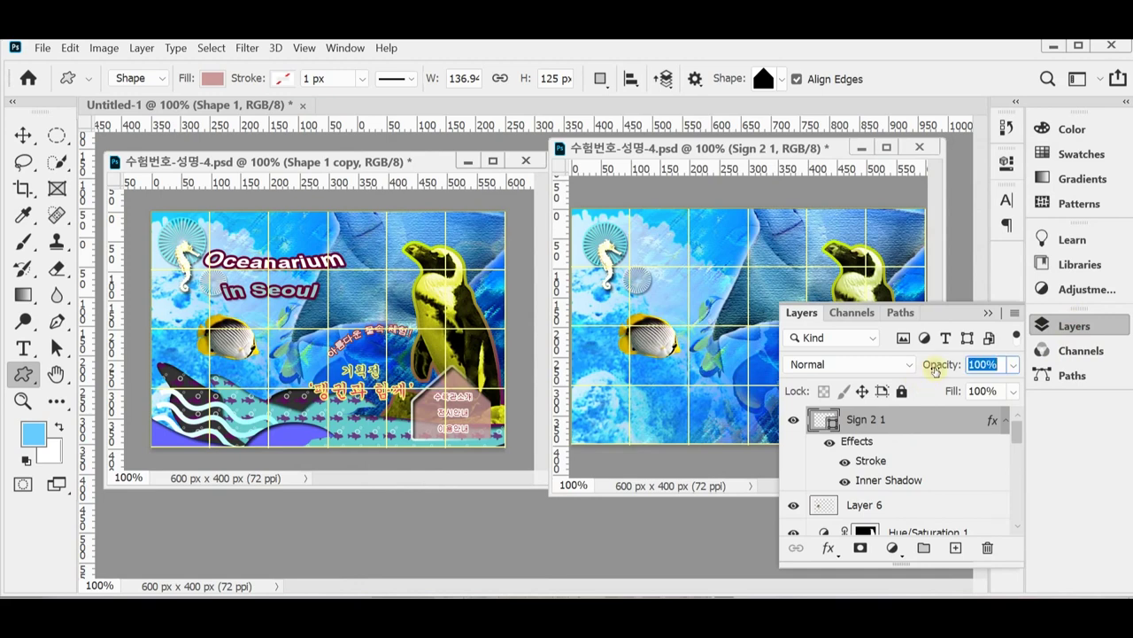
pyautogui.write('80')
pyautogui.press('Return')
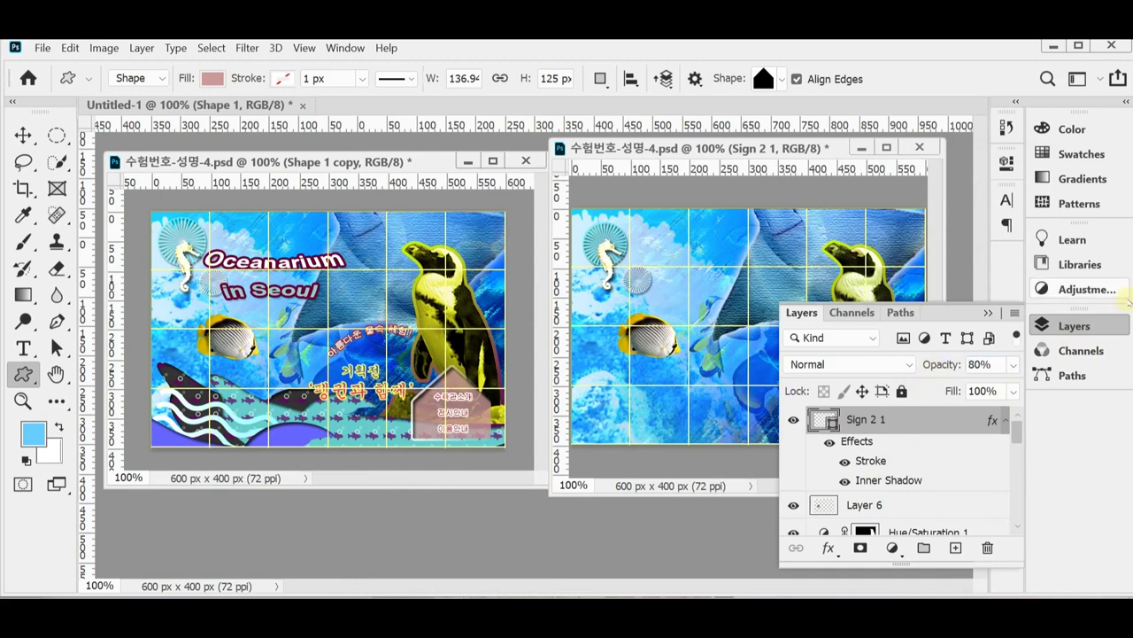
pyautogui.click(1109, 325)
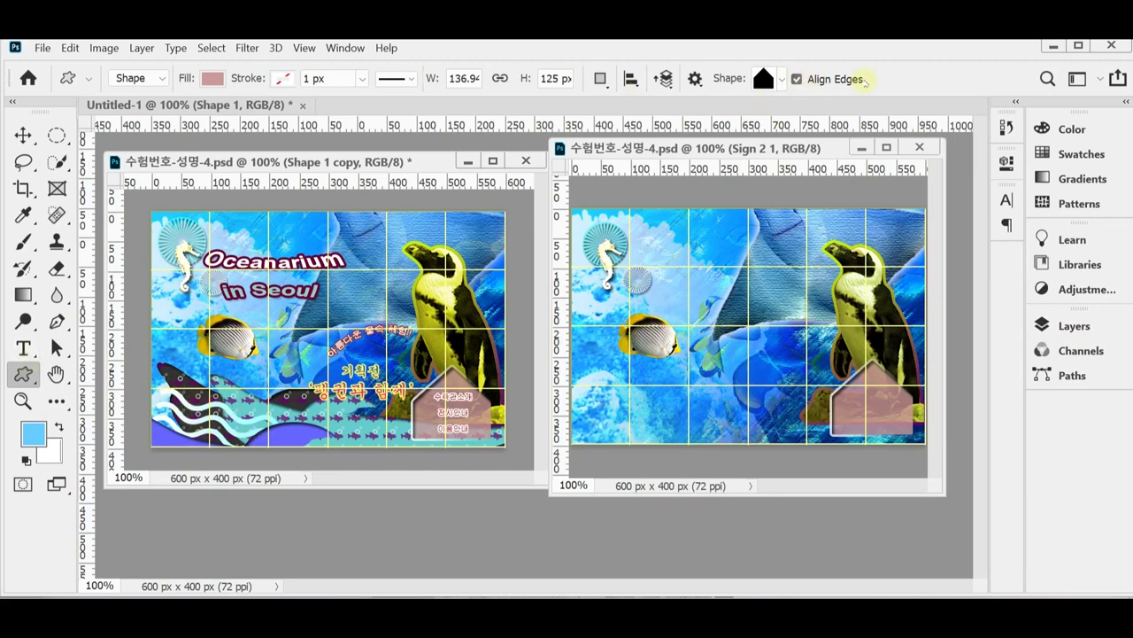
# - Draw the Waves custom shape from the Nature set, about 244 by 72 px, in the lower-left corner of the picture
pyautogui.click(783, 80)
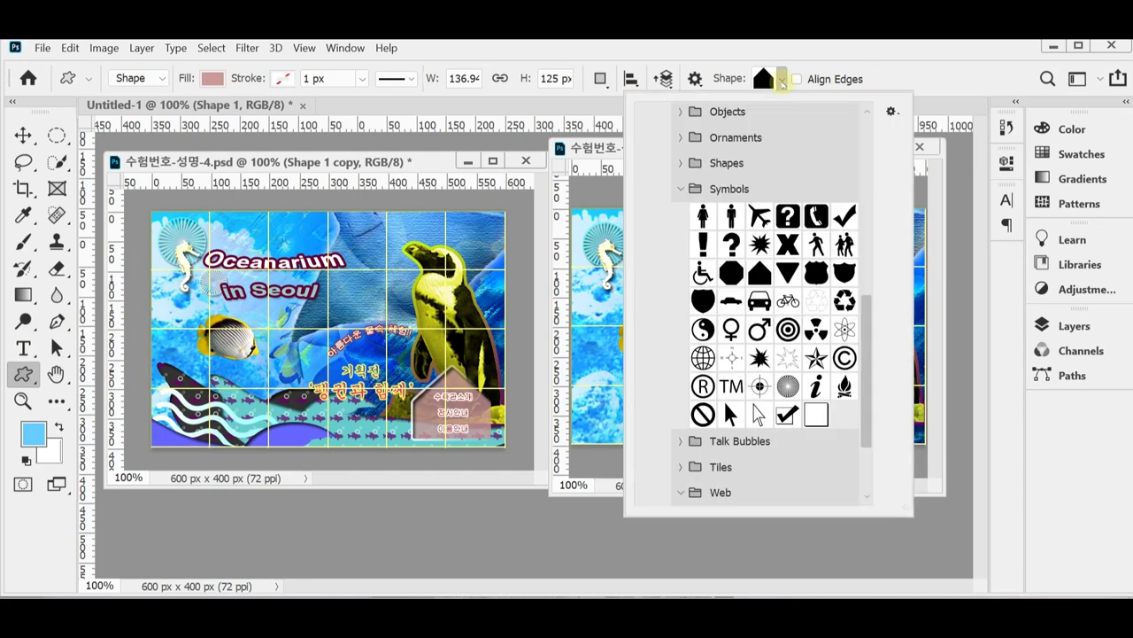
pyautogui.click(690, 189)
pyautogui.scroll(4, 691, 277)
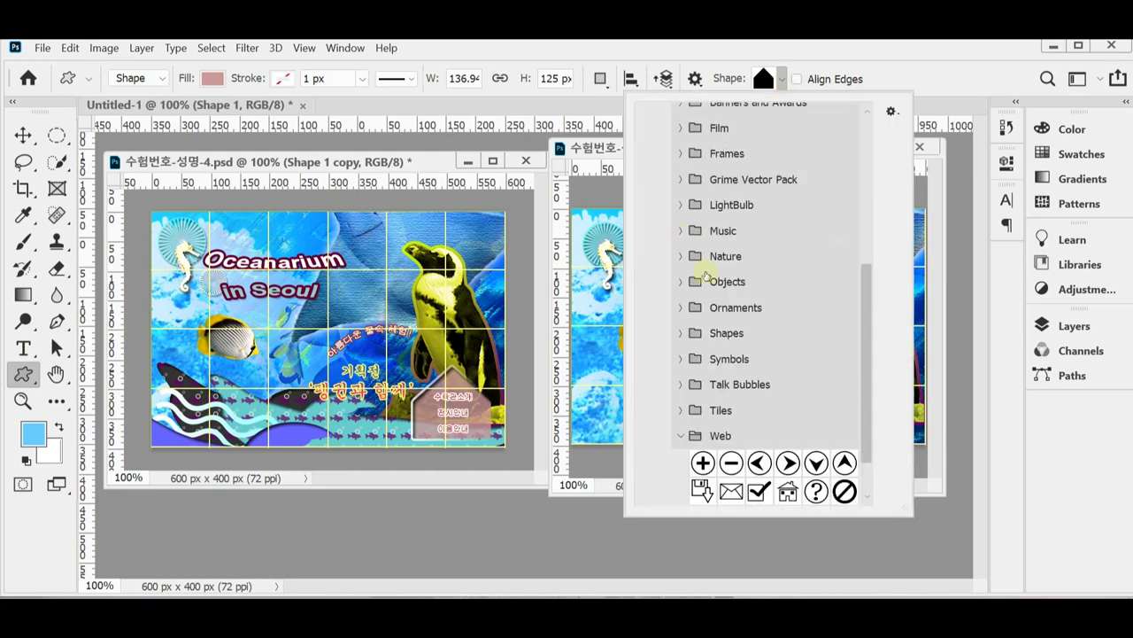
pyautogui.scroll(2, 690, 288)
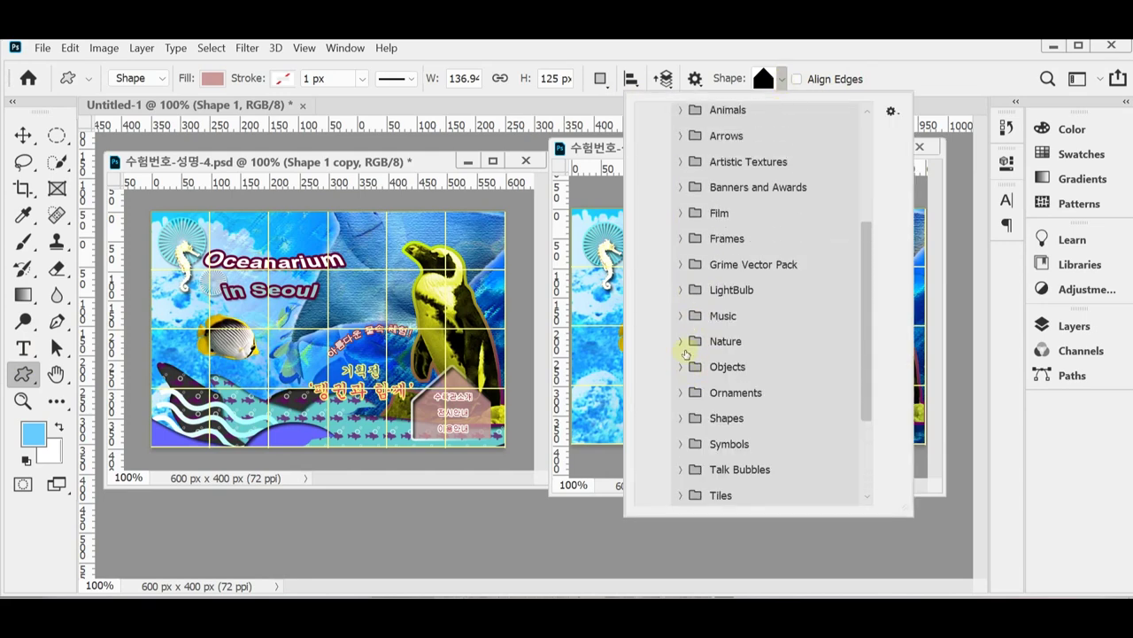
pyautogui.click(680, 341)
pyautogui.scroll(-4, 705, 358)
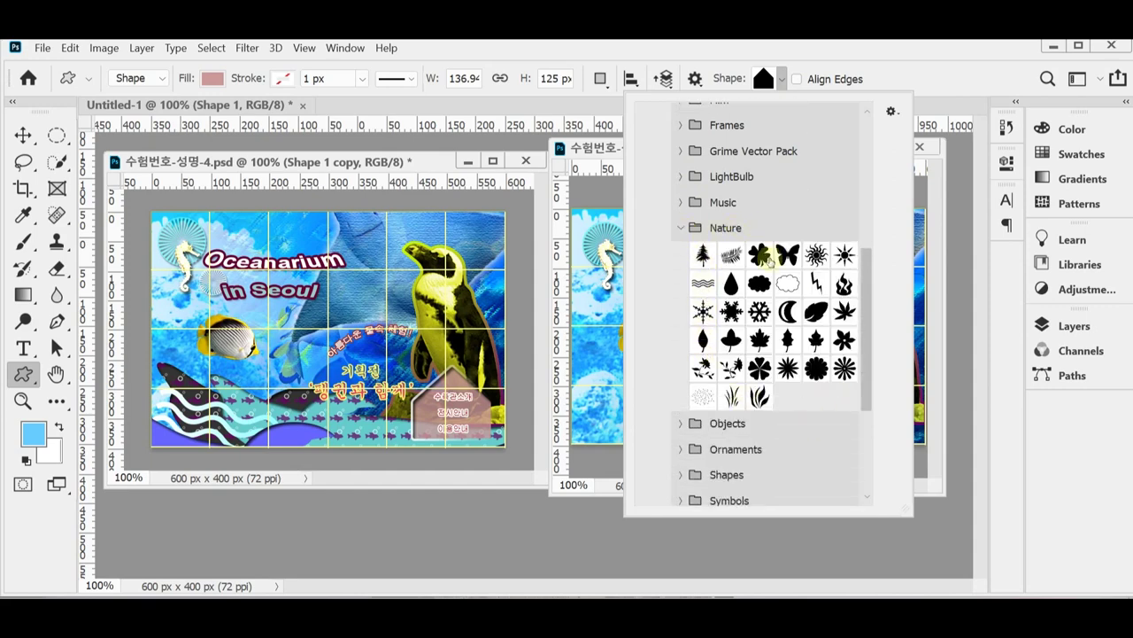
pyautogui.click(702, 285)
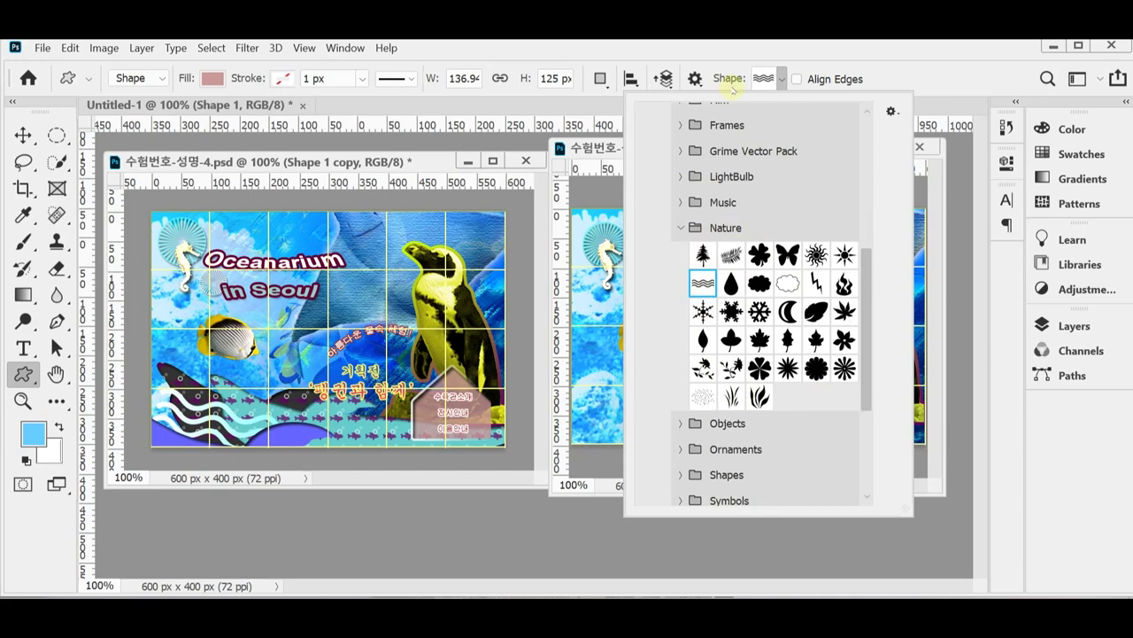
pyautogui.click(673, 51)
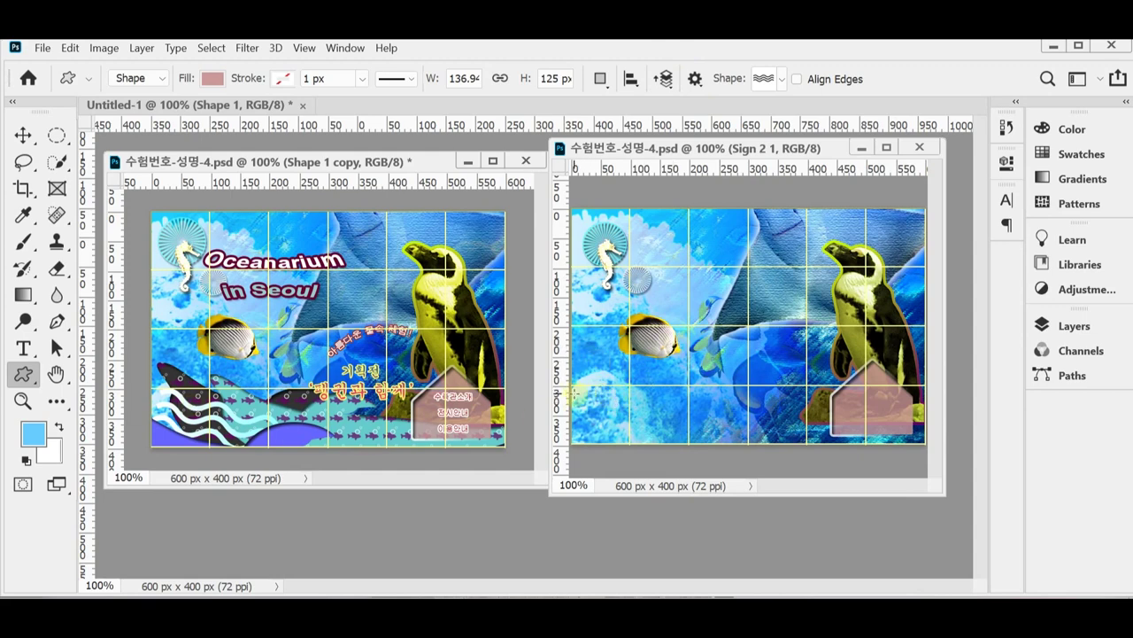
pyautogui.moveTo(568, 388); pyautogui.dragTo(711, 431)
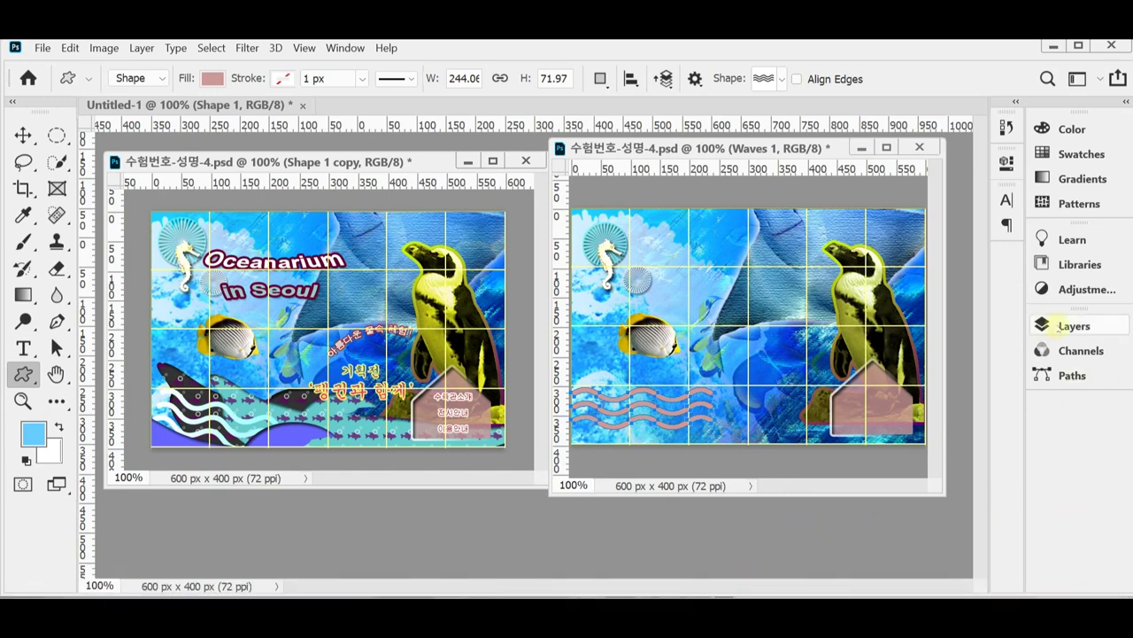
# - Add a gradient overlay to the waves shape and set its gradient's starting colour stop to #99ffff
pyautogui.click(1072, 326)
pyautogui.click(822, 549)
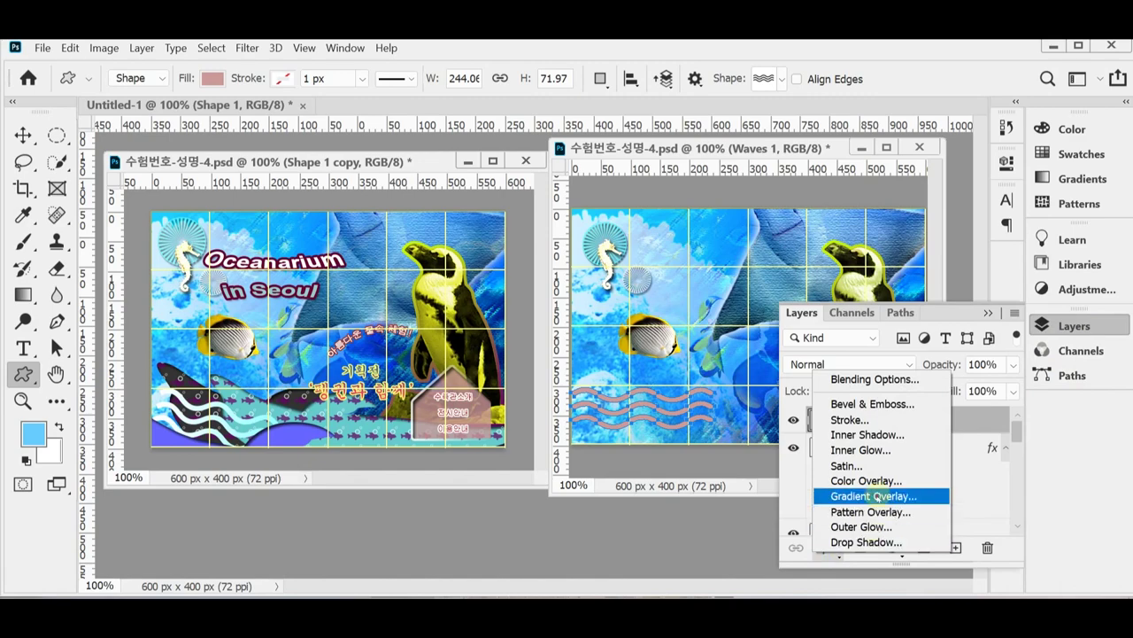
pyautogui.press('Escape')
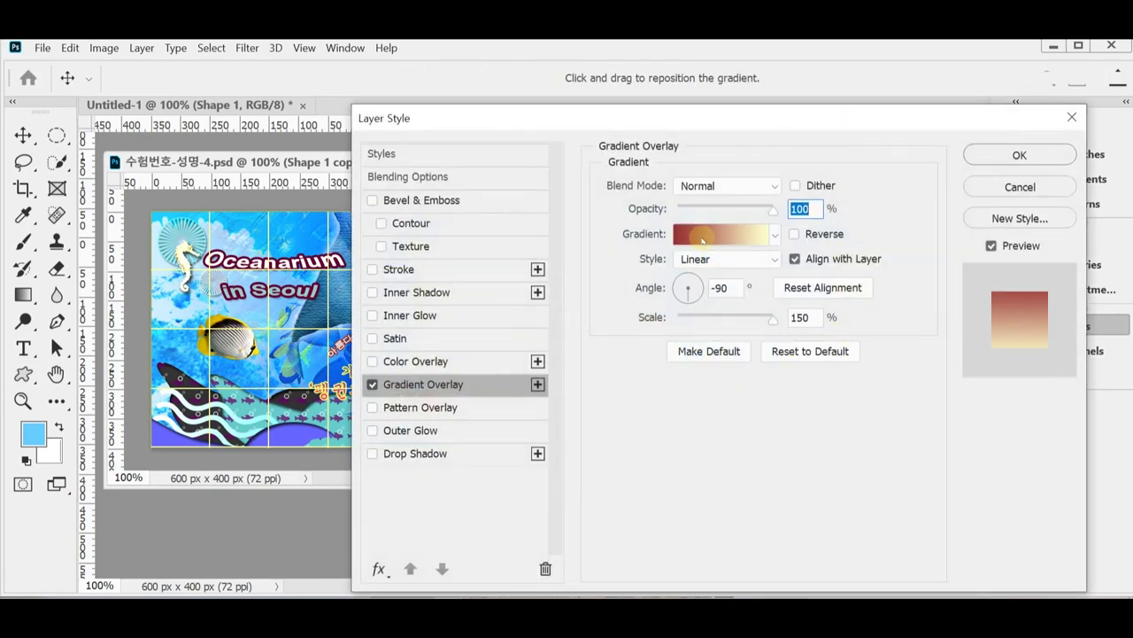
pyautogui.click(709, 235)
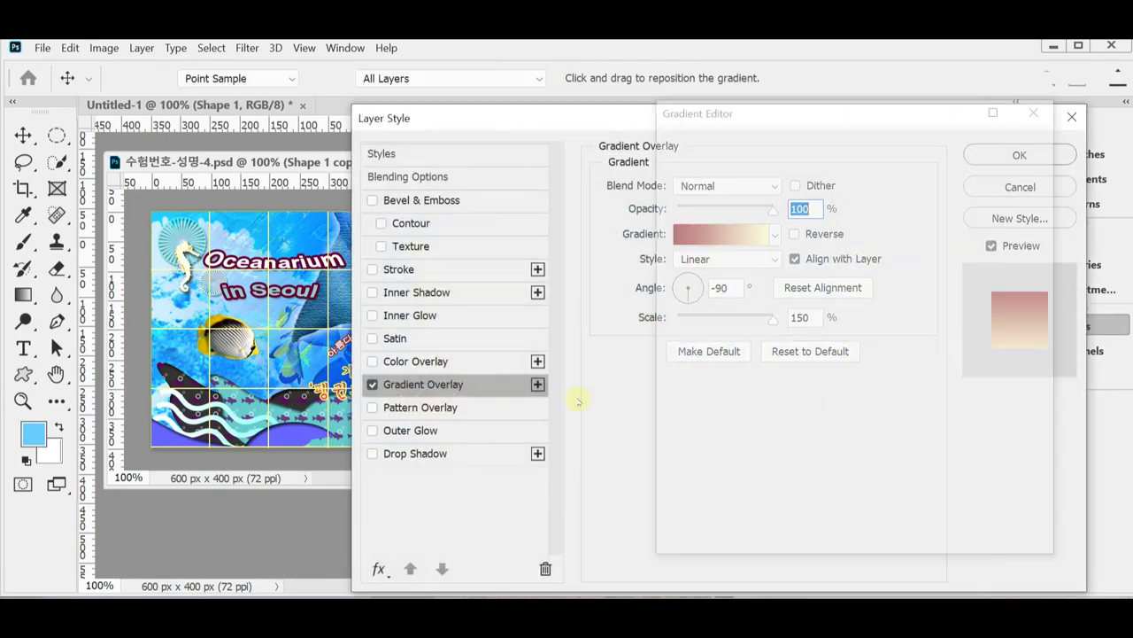
pyautogui.click(675, 433)
pyautogui.doubleClick(675, 434)
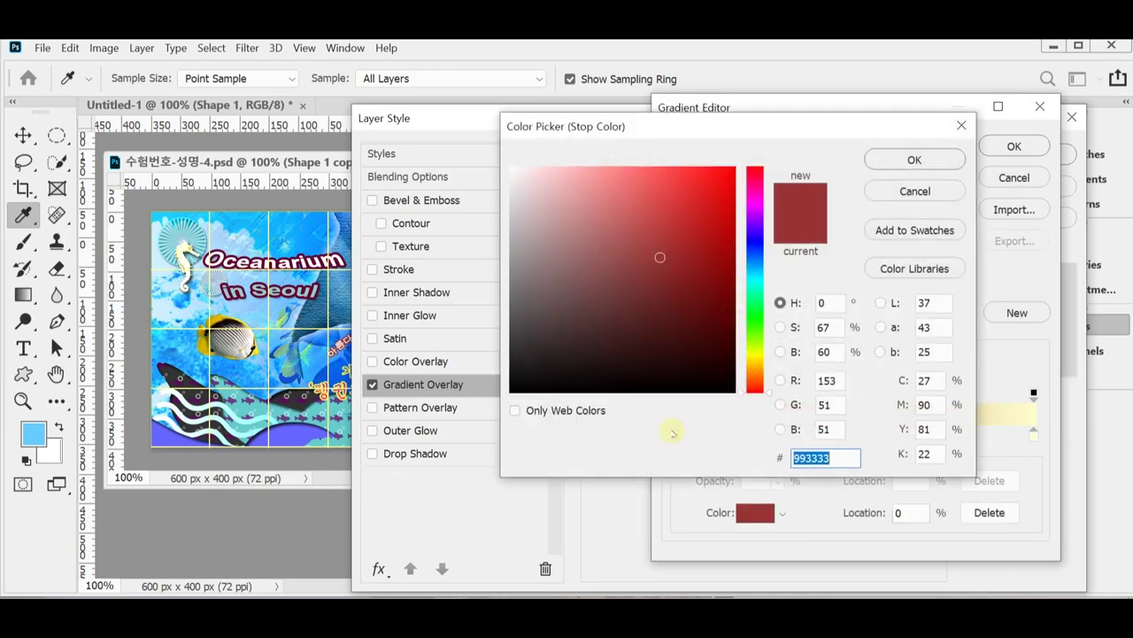
pyautogui.write('99ffff')
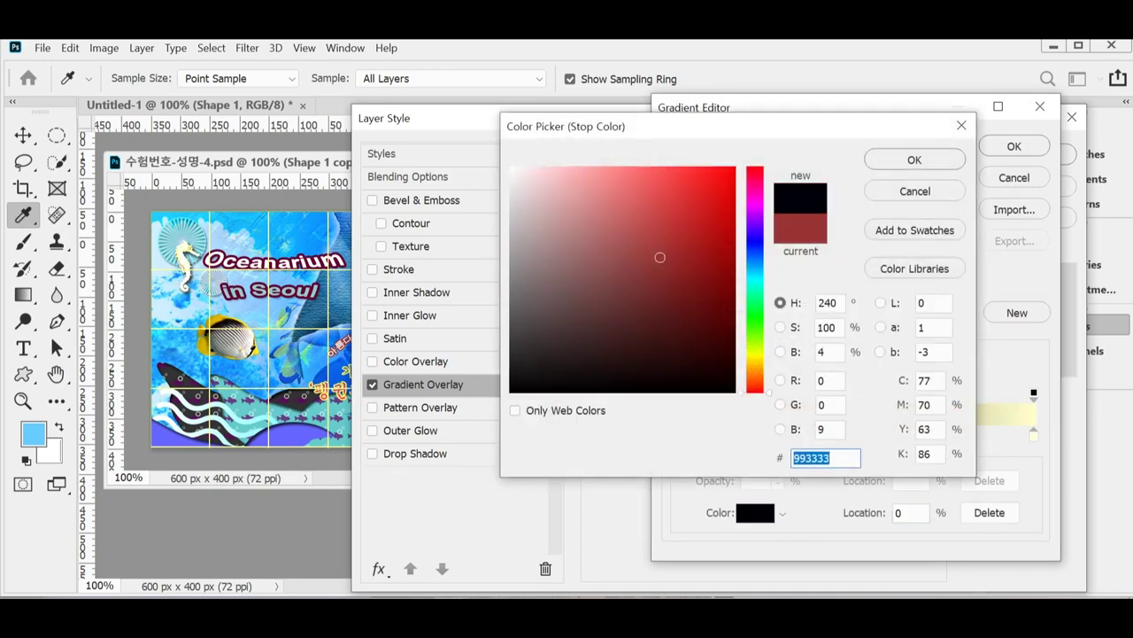
pyautogui.press('Return')
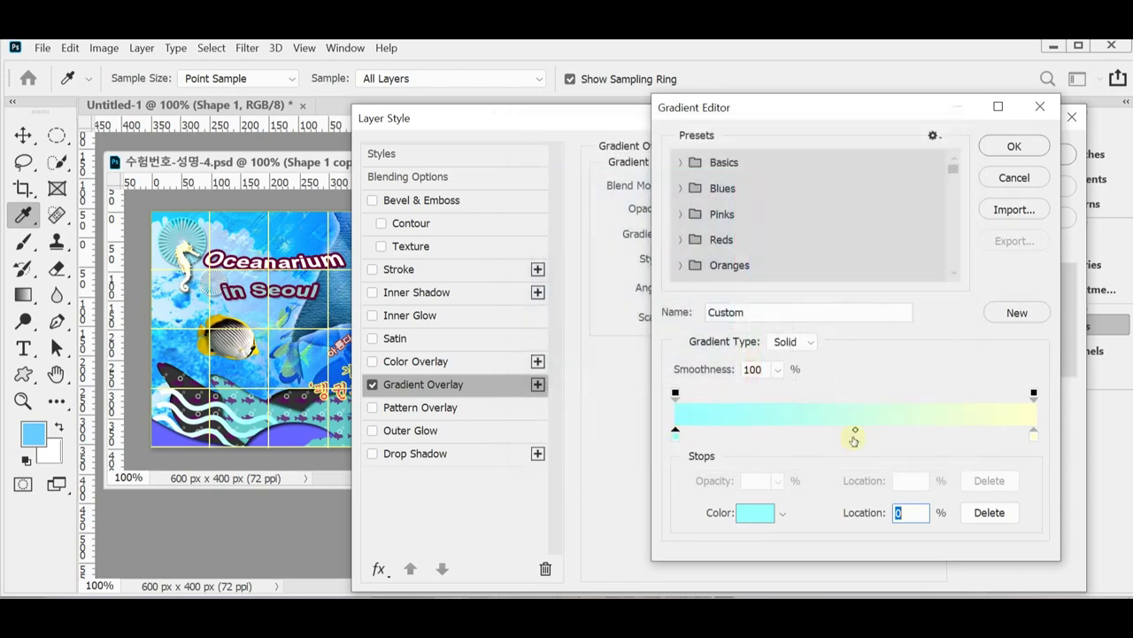
# - Set the gradient's ending colour stop to white (#ffffff) and confirm the gradient
pyautogui.click(1034, 432)
pyautogui.doubleClick(1033, 432)
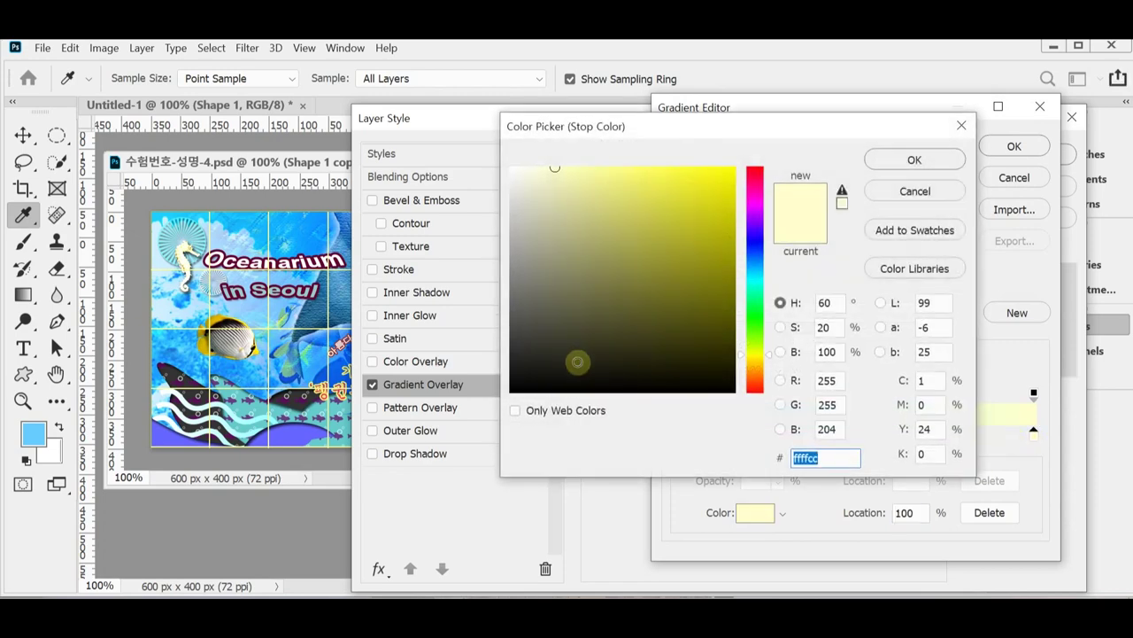
pyautogui.write('ffffff')
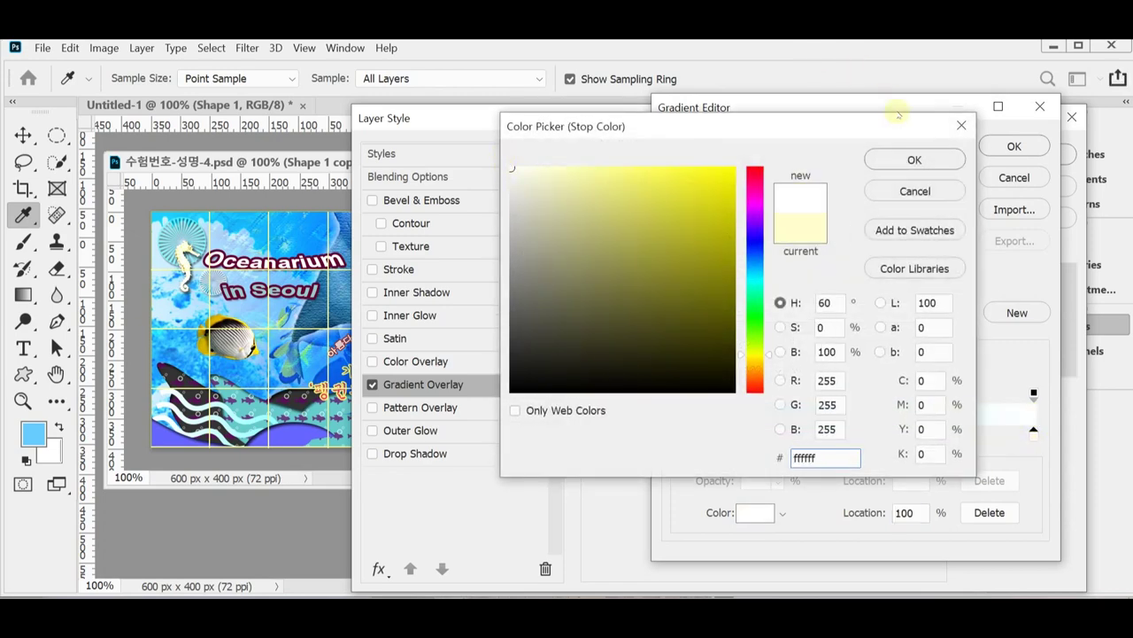
pyautogui.click(901, 161)
pyautogui.click(1014, 146)
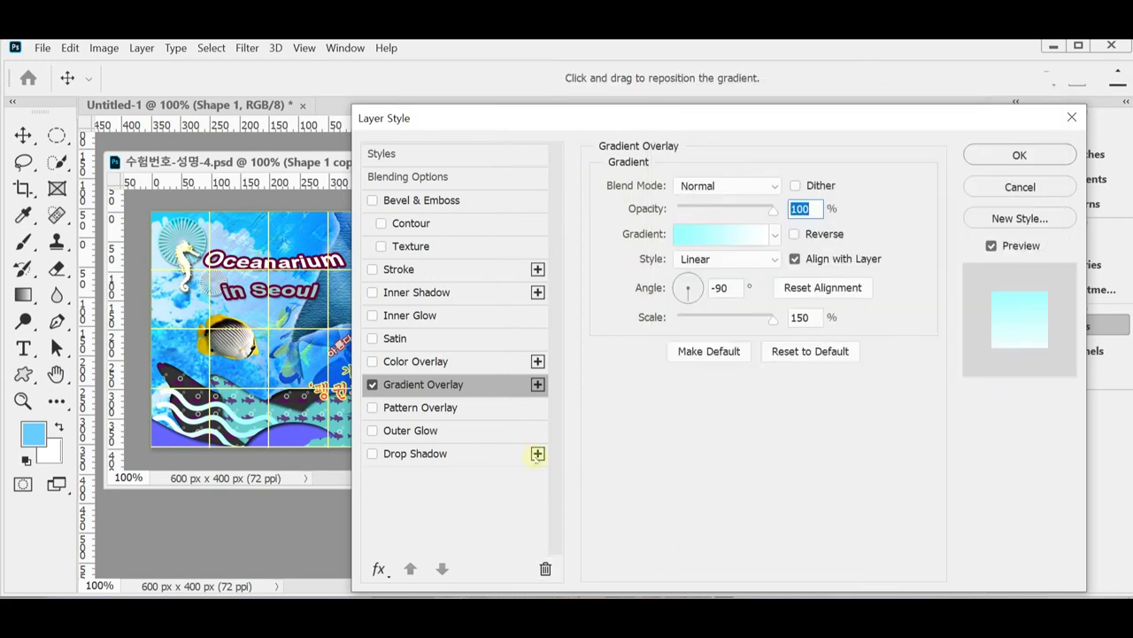
# - Set the gradient overlay's angle to 180° and apply the layer style to the waves
pyautogui.click(649, 287)
pyautogui.write('180')
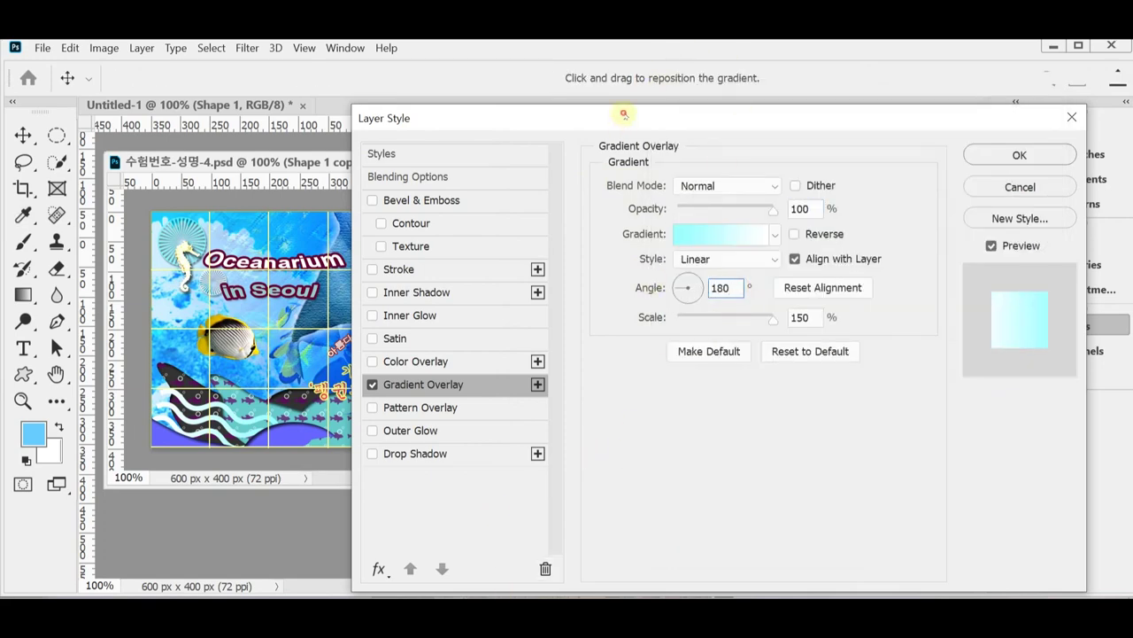
pyautogui.moveTo(620, 111); pyautogui.dragTo(624, 221)
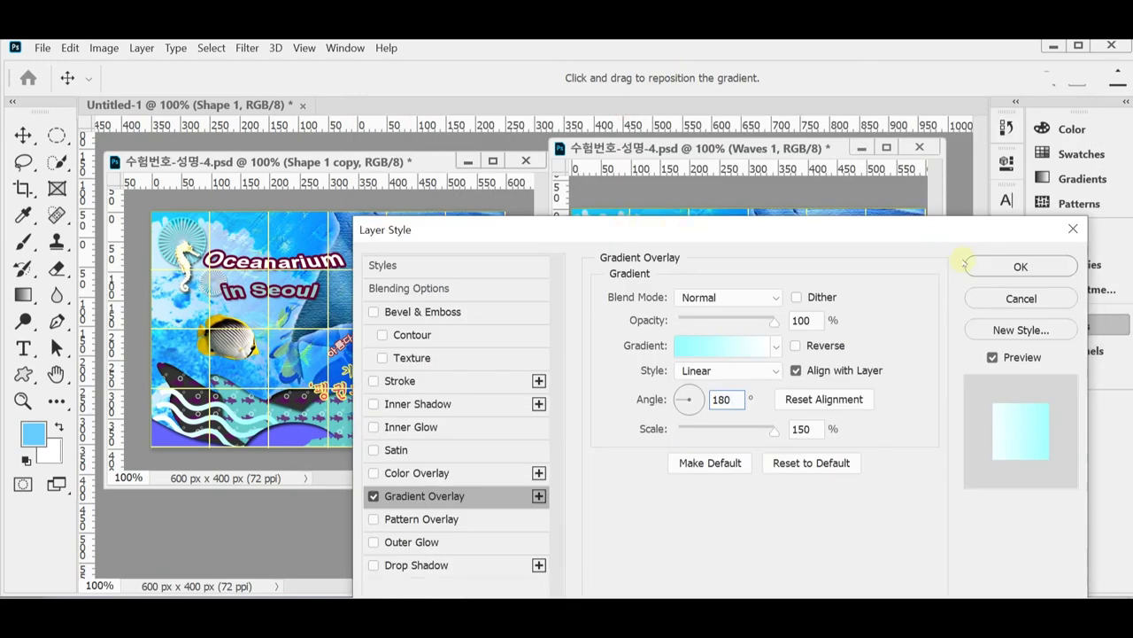
pyautogui.click(1018, 267)
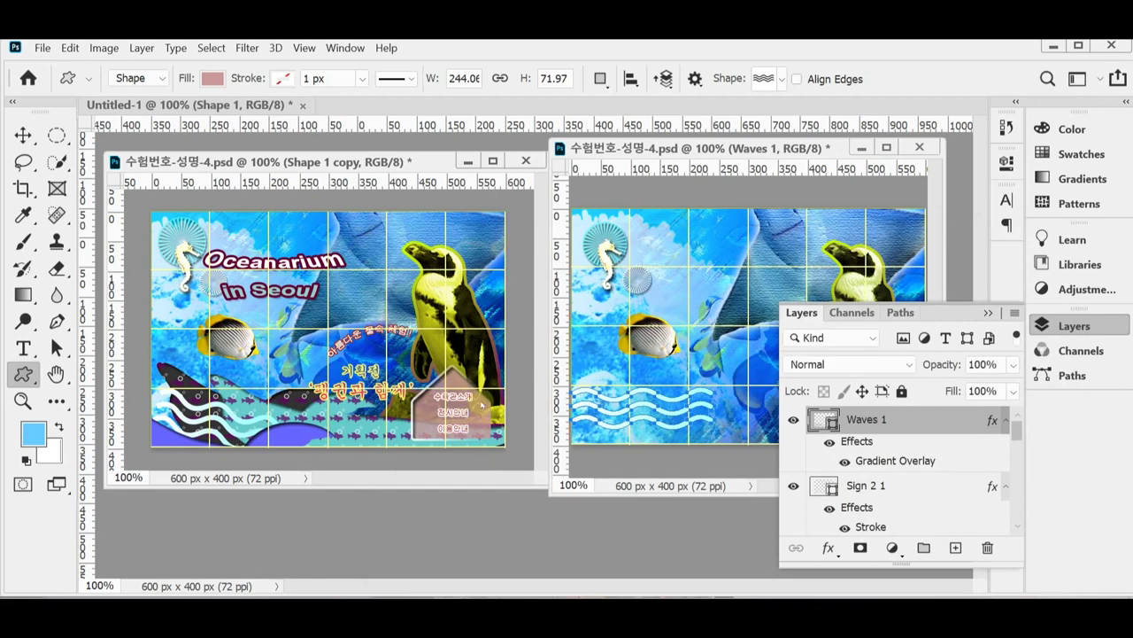
# - Transform the waves with a rotation of about 13.6° and a width of about 98%, moving them to match the reference's lower-left corner
pyautogui.hotkey('ctrl', 't')
pyautogui.moveTo(730, 371); pyautogui.dragTo(744, 409)
pyautogui.moveTo(623, 388); pyautogui.dragTo(606, 398)
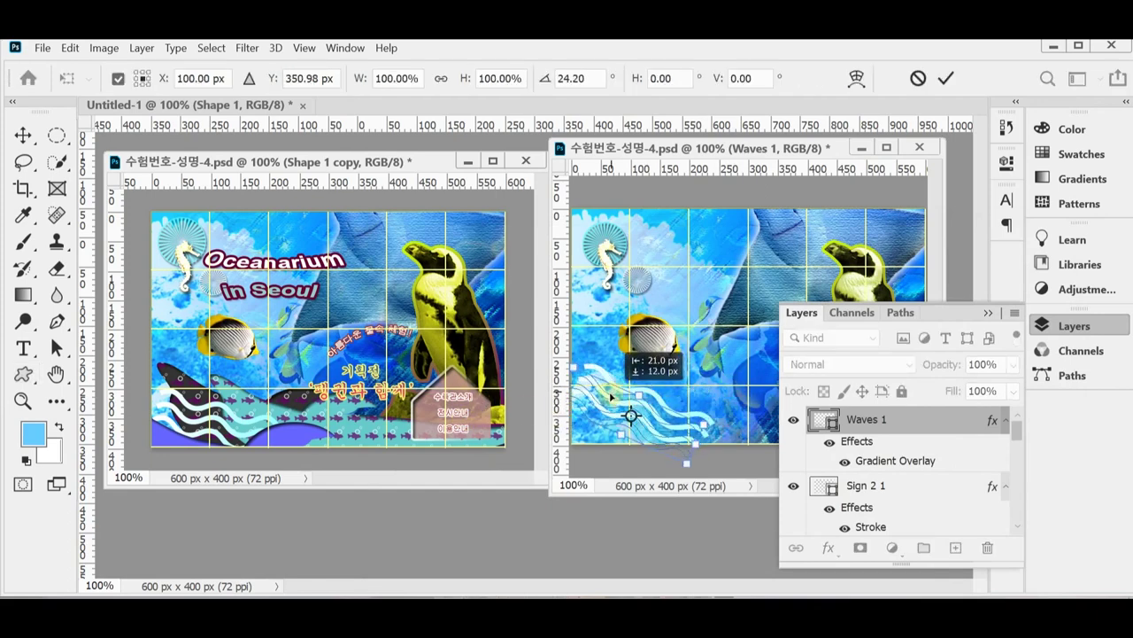
pyautogui.moveTo(744, 406); pyautogui.dragTo(751, 383)
pyautogui.moveTo(646, 412); pyautogui.dragTo(667, 413)
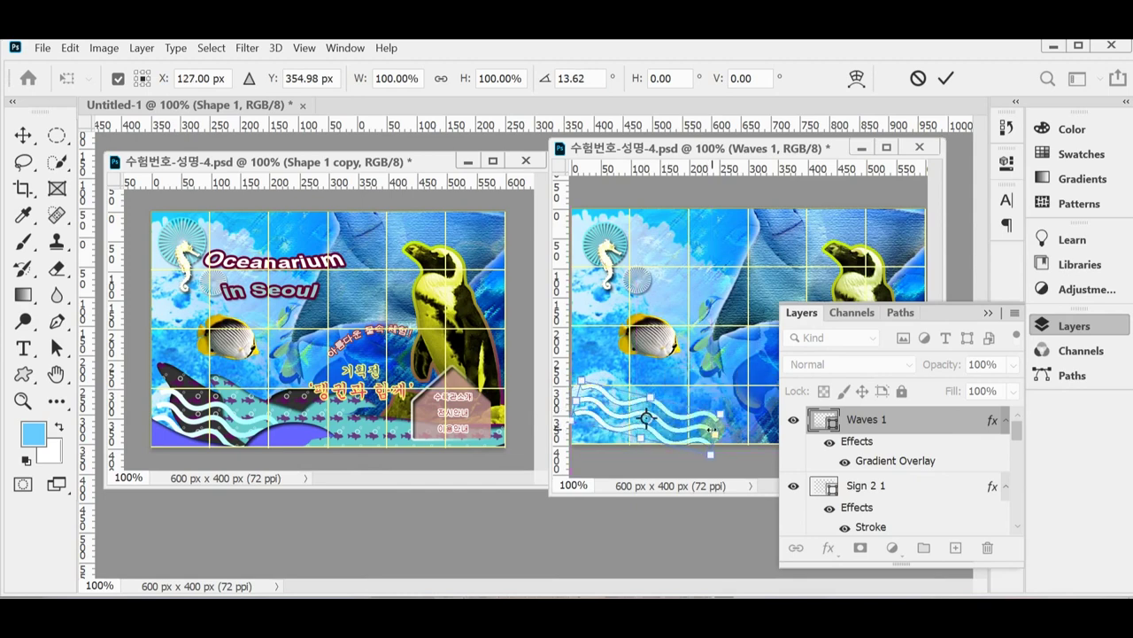
pyautogui.moveTo(712, 431); pyautogui.dragTo(711, 434)
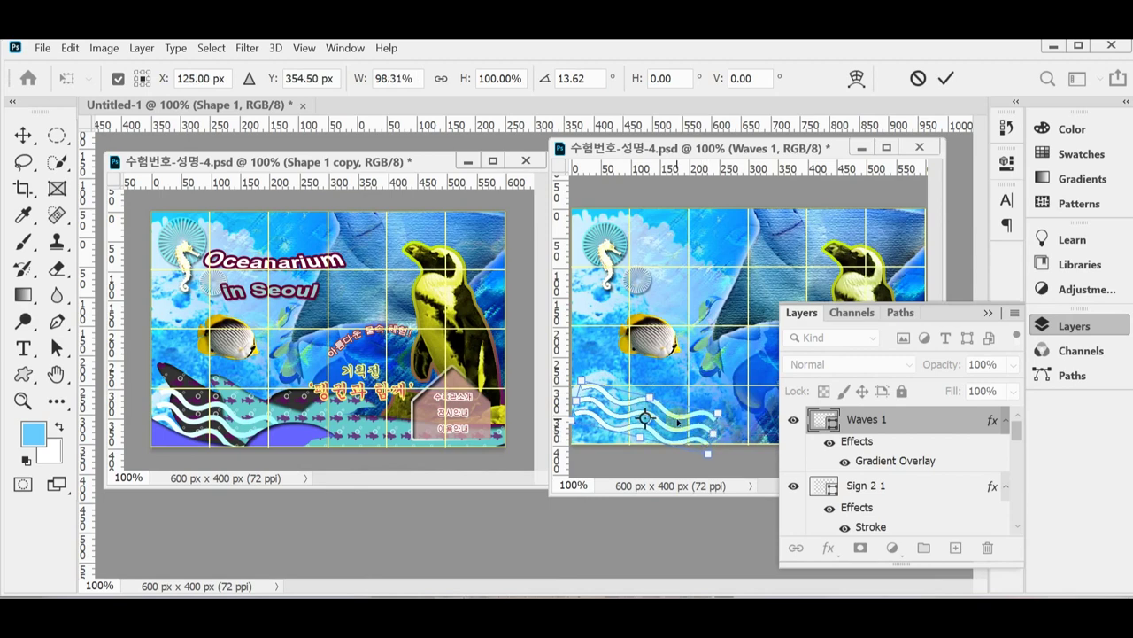
pyautogui.press('Return')
pyautogui.press('u')
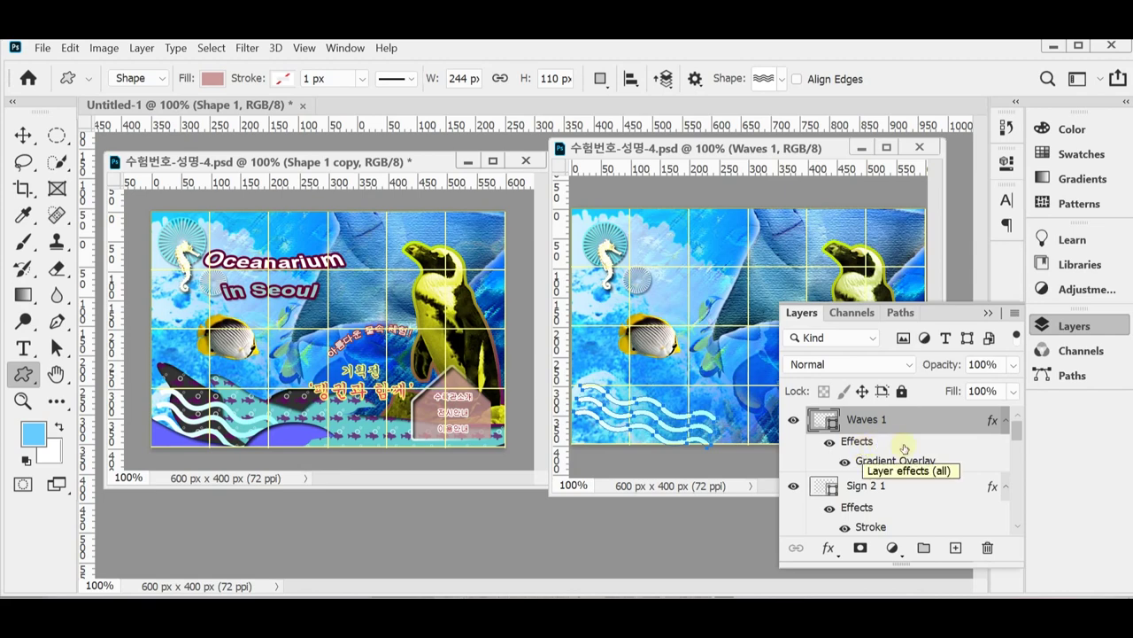
pyautogui.click(1053, 326)
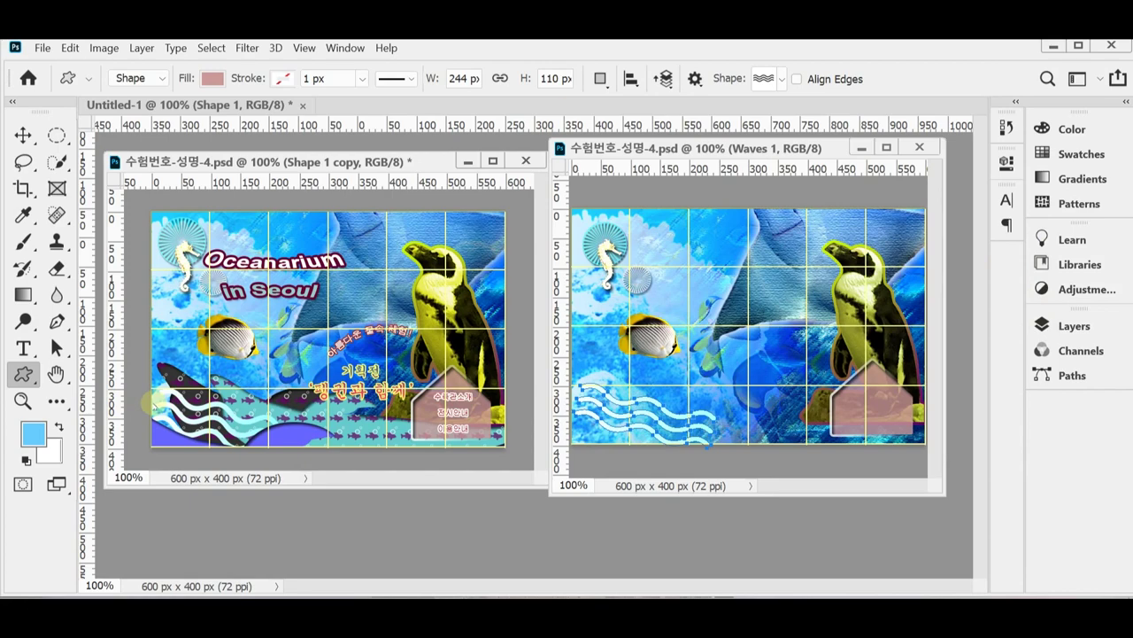
# - Examine the layered wave-like shapes along the lower edge of the reference page up close
pyautogui.moveTo(238, 400); pyautogui.dragTo(285, 416)
pyautogui.hotkey('ctrl', '+')
pyautogui.moveTo(150, 354); pyautogui.dragTo(254, 343)
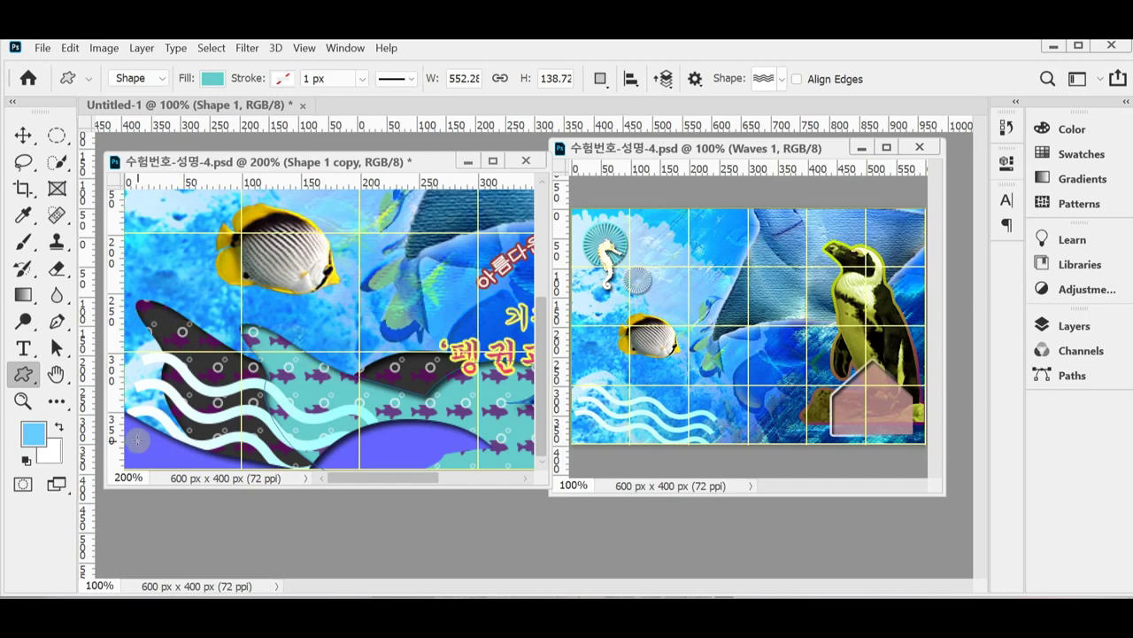
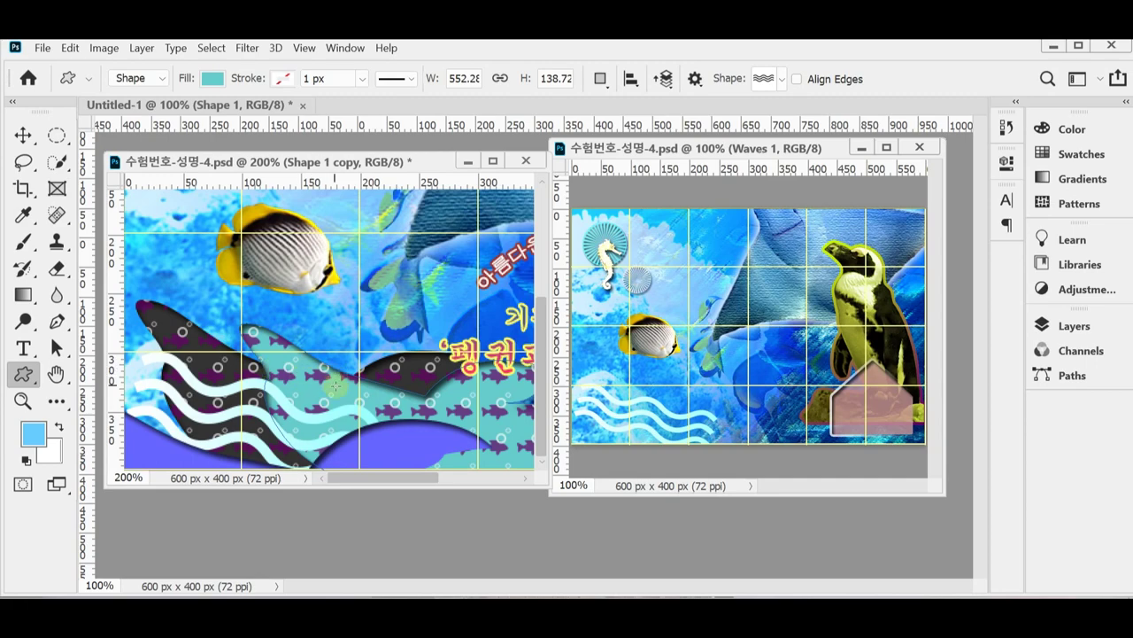
pyautogui.scroll(-1, 383, 413)
pyautogui.scroll(-2, 383, 413)
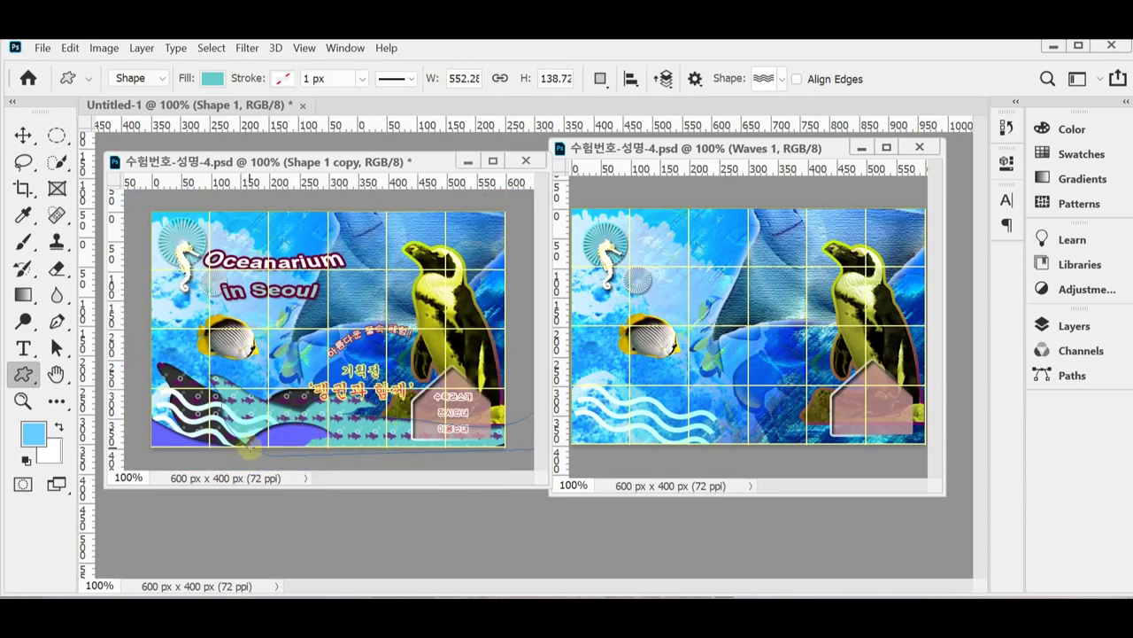
# - Float the Untitled-1 document in its own window, inspect its dark wave shape and activate the Pen tool
pyautogui.click(202, 105)
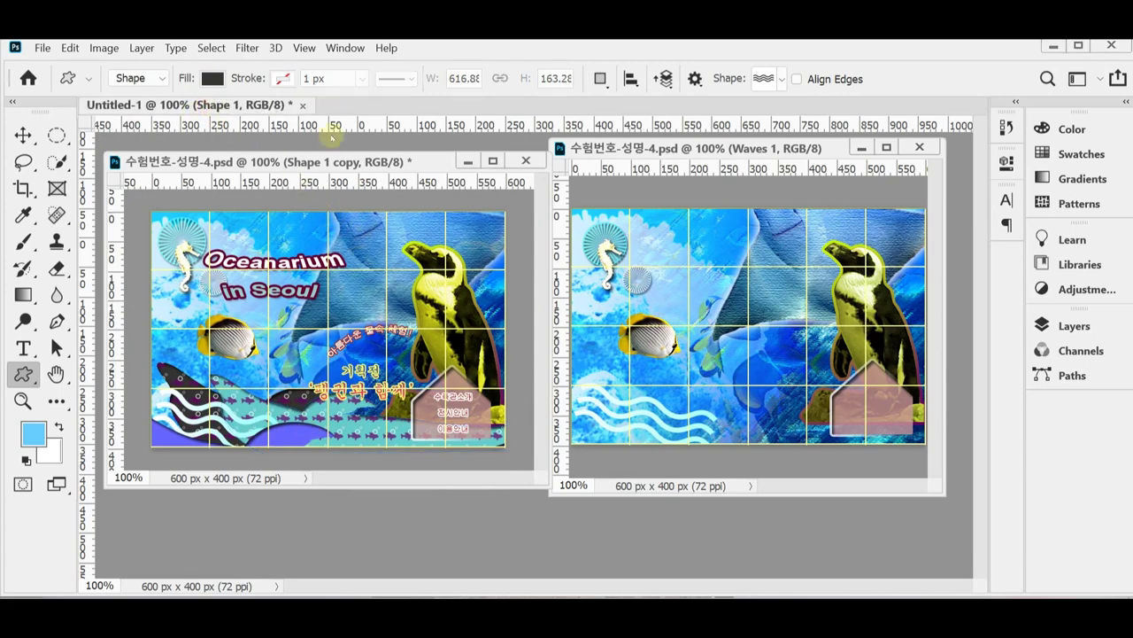
pyautogui.moveTo(340, 404); pyautogui.dragTo(342, 169)
pyautogui.moveTo(212, 105); pyautogui.dragTo(334, 135)
pyautogui.hotkey('ctrl', '+')
pyautogui.moveTo(529, 421); pyautogui.dragTo(575, 327)
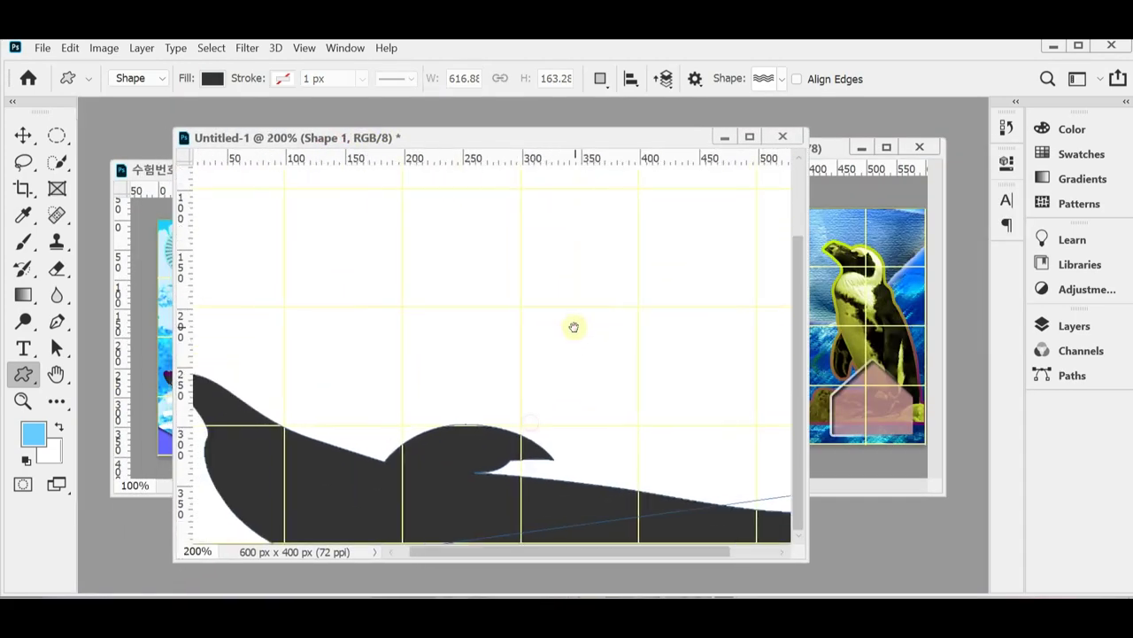
pyautogui.hotkey('ctrl', '-')
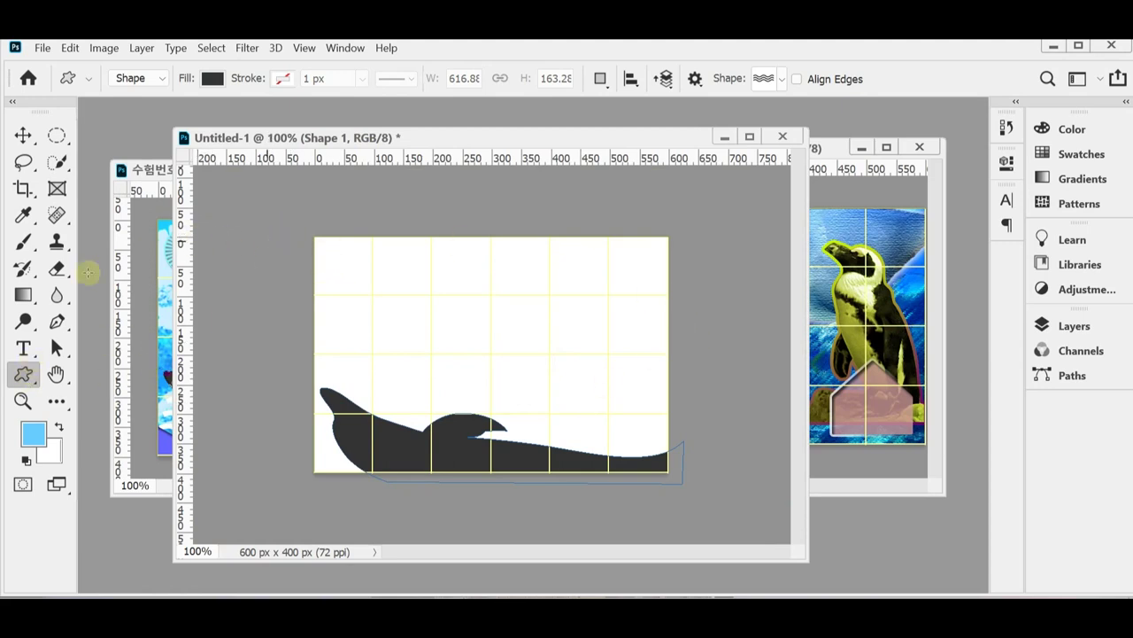
pyautogui.moveTo(54, 324); pyautogui.dragTo(112, 318)
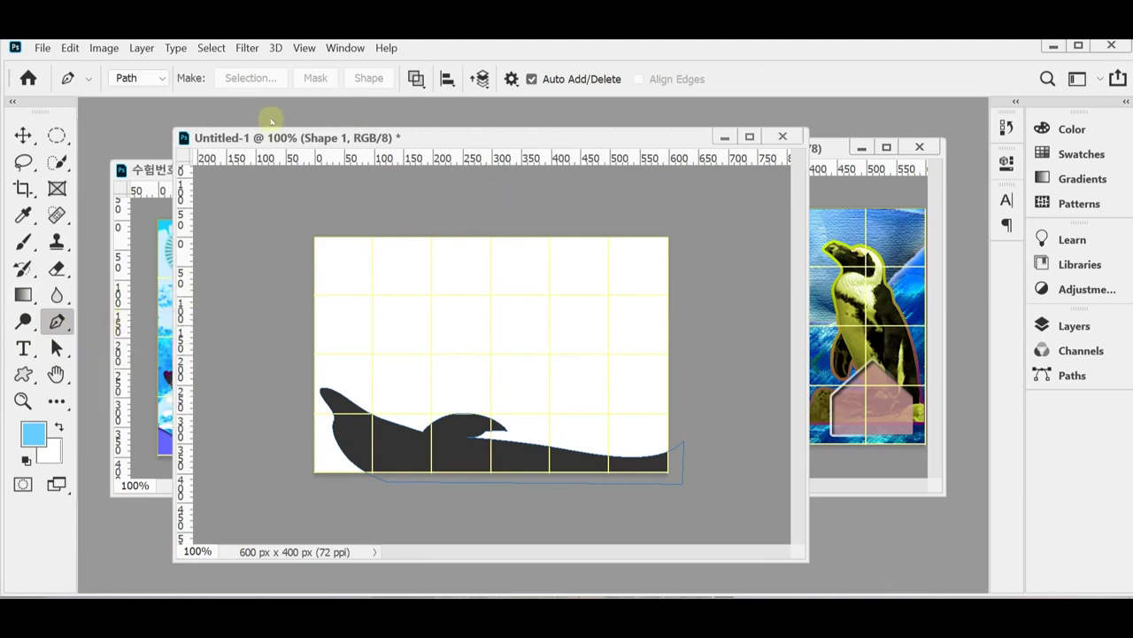
# - Set the Pen tool to Shape mode and start a new shape below the dark silhouette with a curved segment up its lower-left edge
pyautogui.click(151, 79)
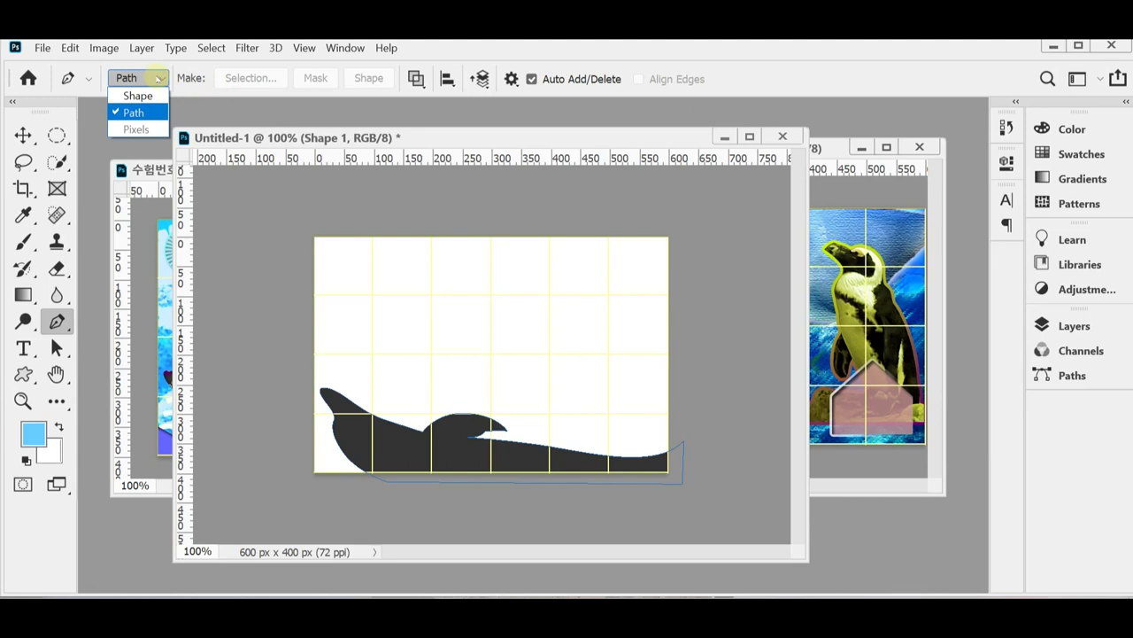
pyautogui.click(160, 78)
pyautogui.click(158, 78)
pyautogui.click(151, 97)
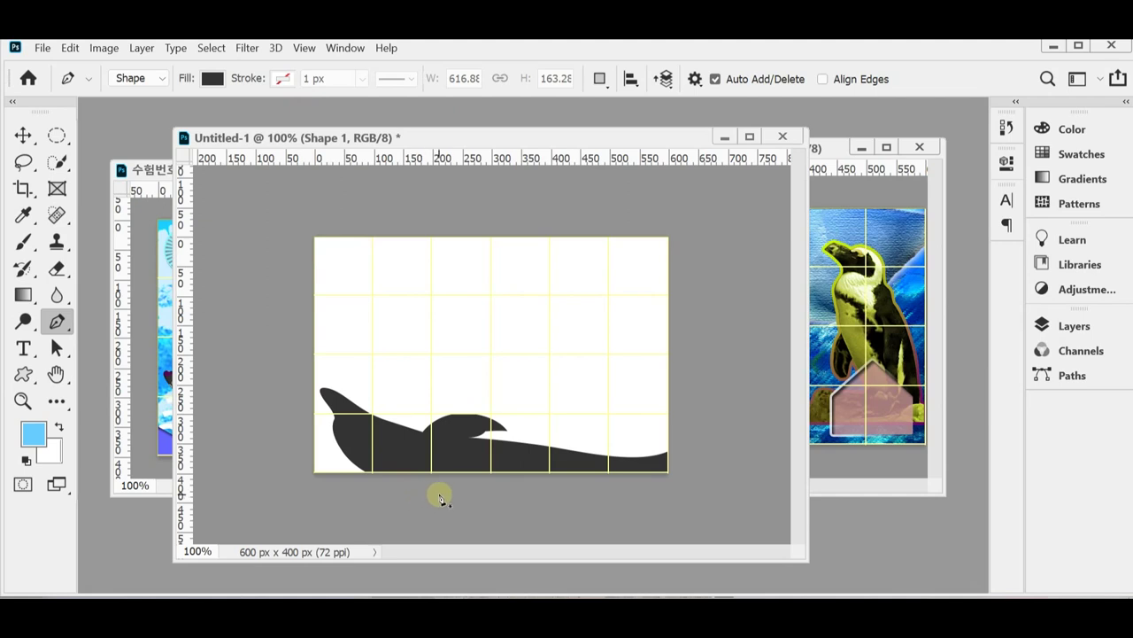
pyautogui.moveTo(392, 136); pyautogui.dragTo(390, 129)
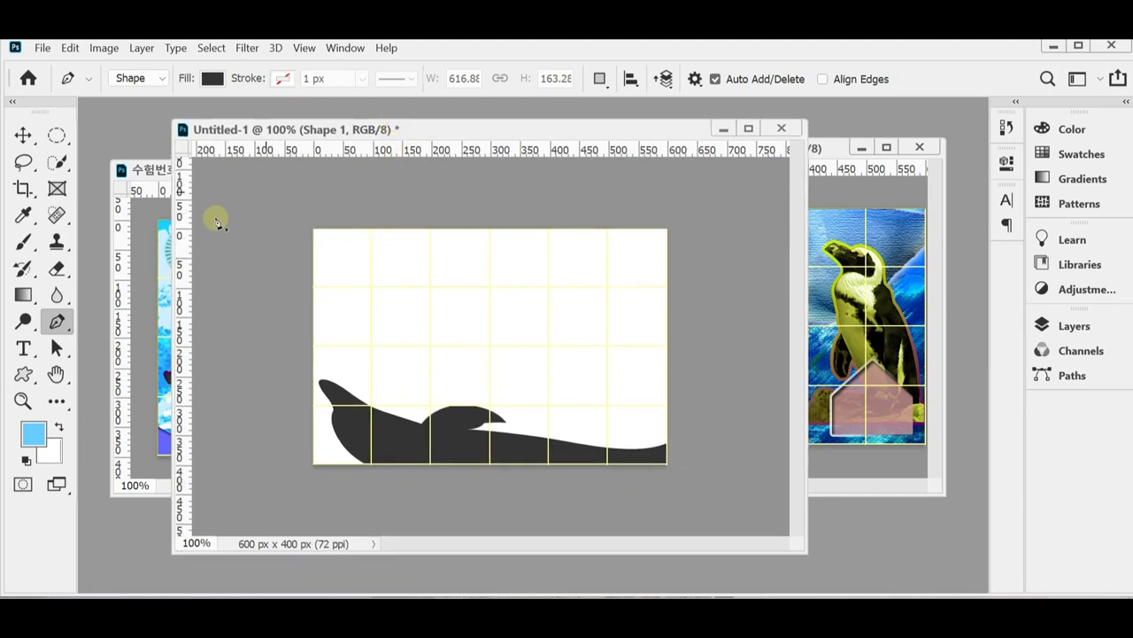
pyautogui.click(376, 473)
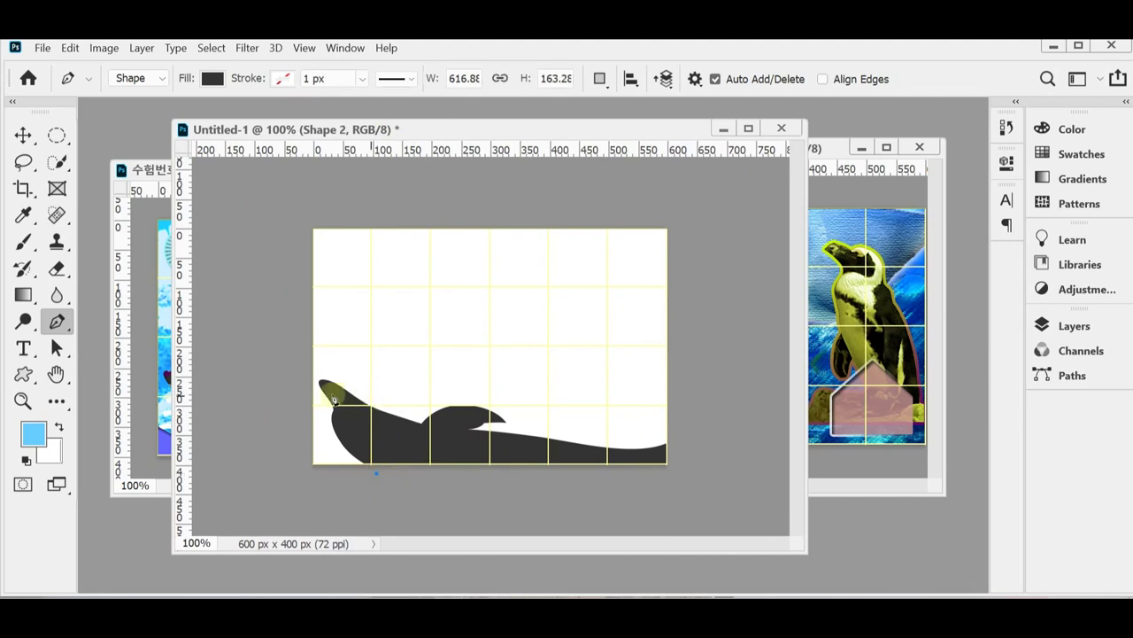
pyautogui.moveTo(333, 415); pyautogui.dragTo(334, 389)
pyautogui.hotkey('ctrl', '+')
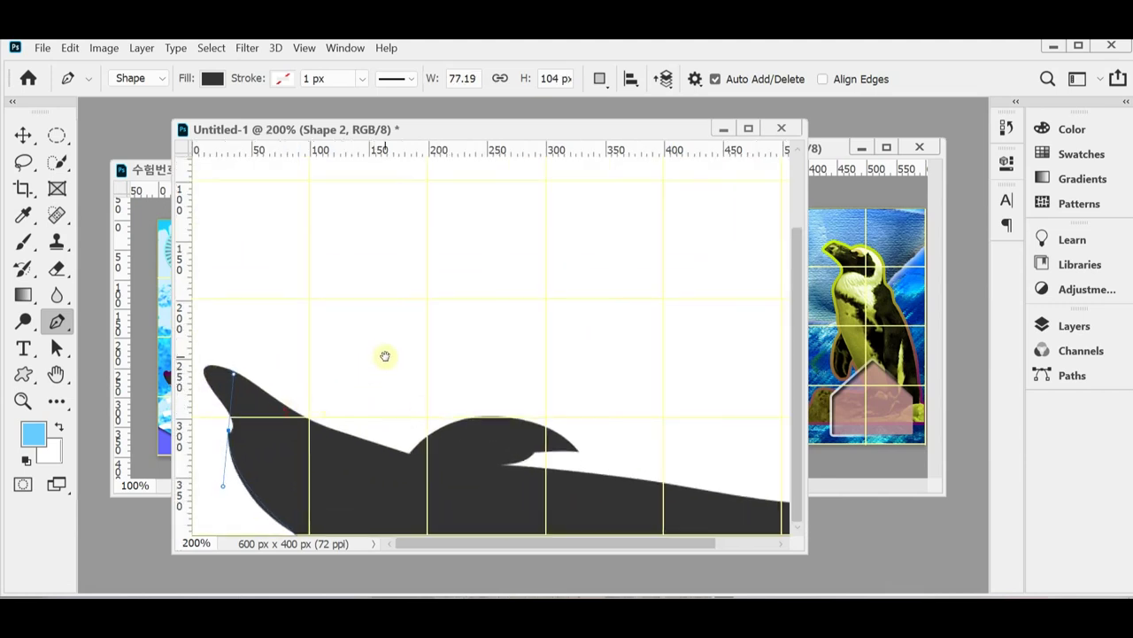
# - Change the fill colour of the Shape 2 layer to light pink
pyautogui.click(1053, 326)
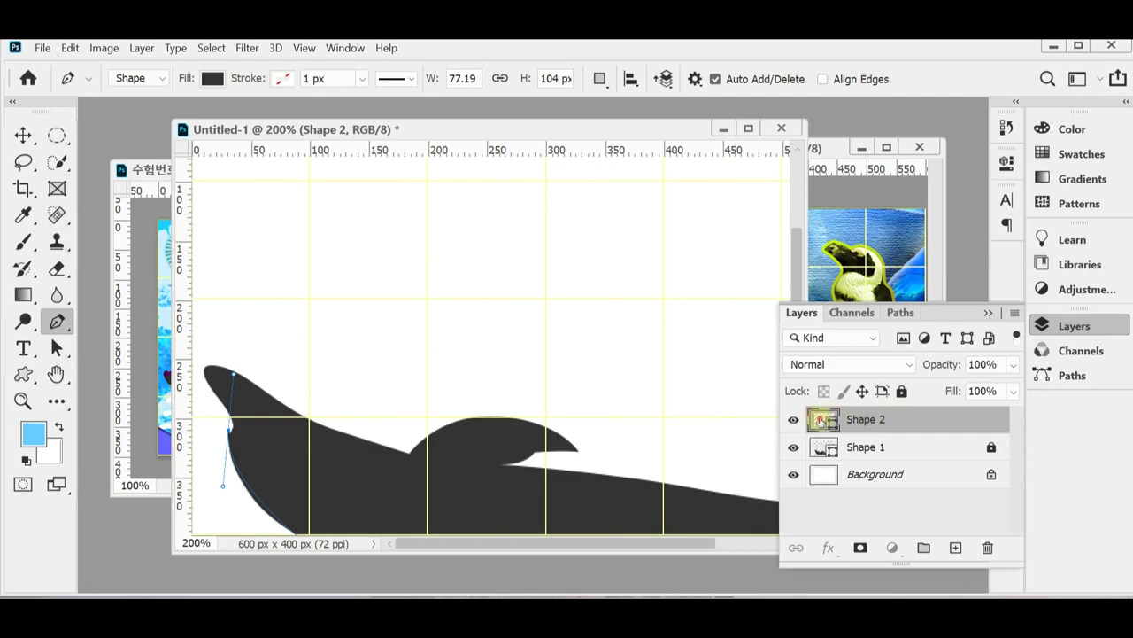
pyautogui.doubleClick(834, 418)
pyautogui.click(535, 199)
pyautogui.click(558, 183)
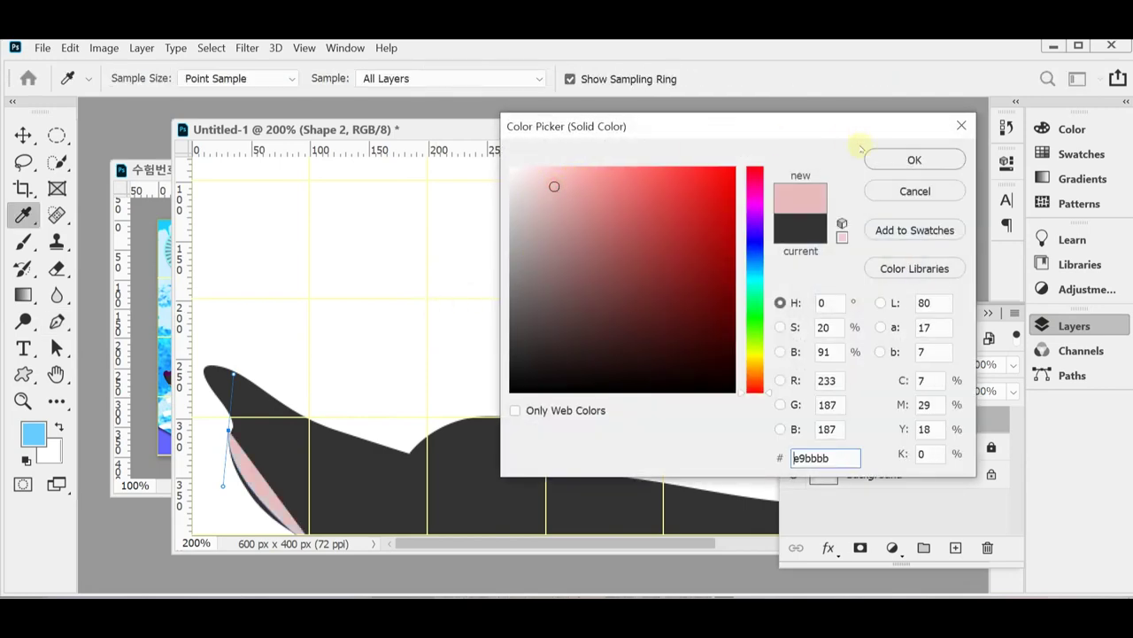
pyautogui.click(568, 180)
pyautogui.click(914, 158)
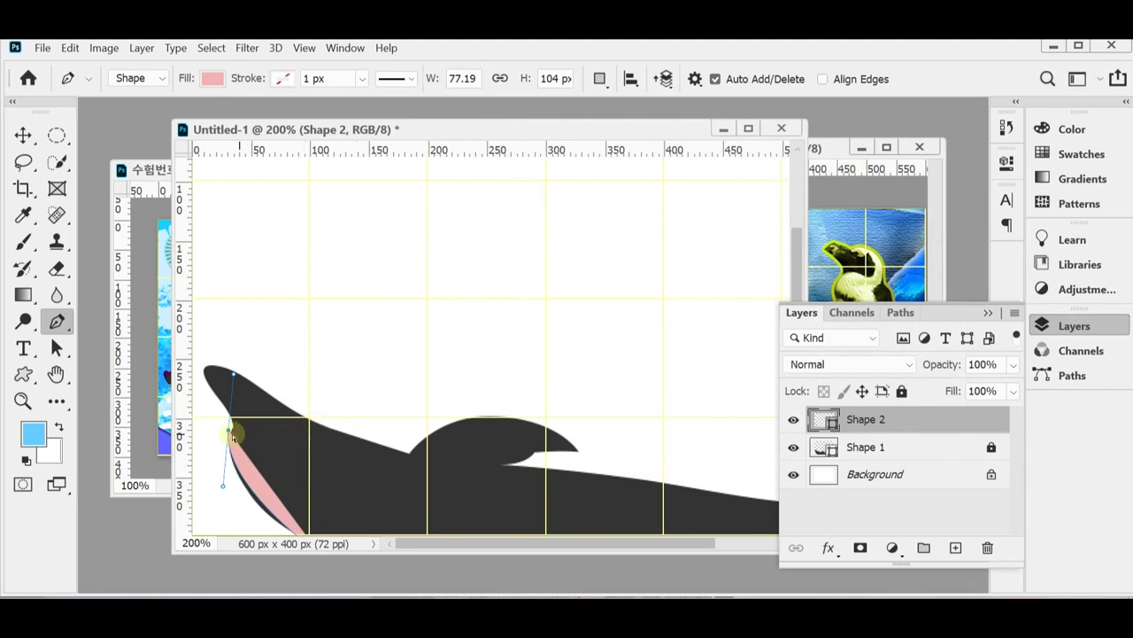
# - Adjust the pink shape's upper anchor and handles to fit the silhouette's lower-left curve, keeping that anchor selected for continued drawing
pyautogui.moveTo(230, 431); pyautogui.dragTo(212, 495)
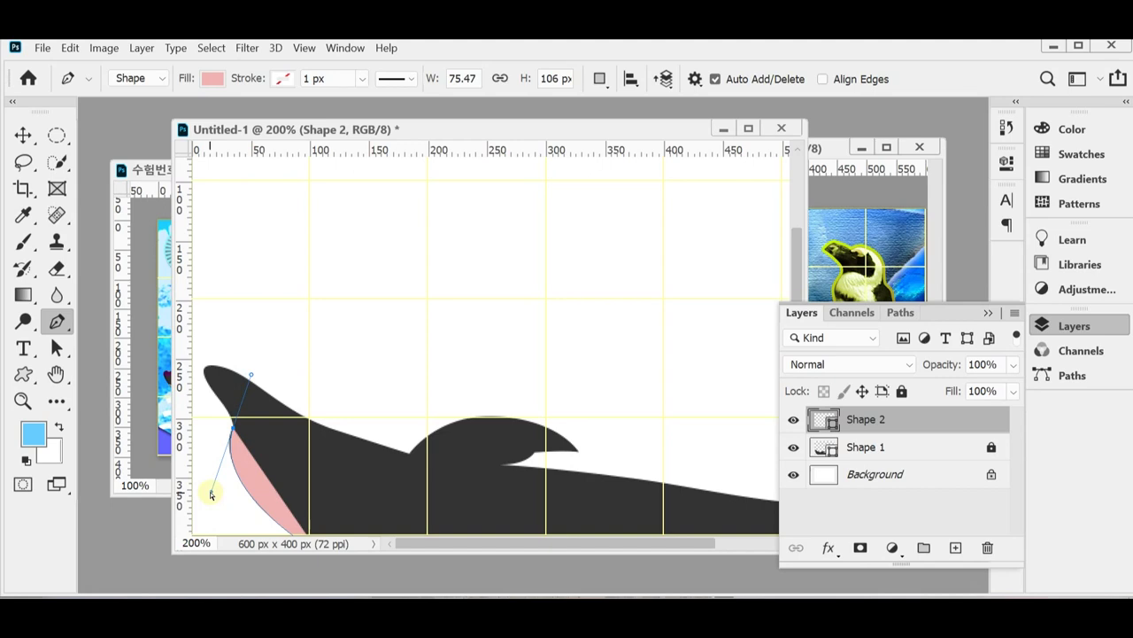
pyautogui.click(56, 348)
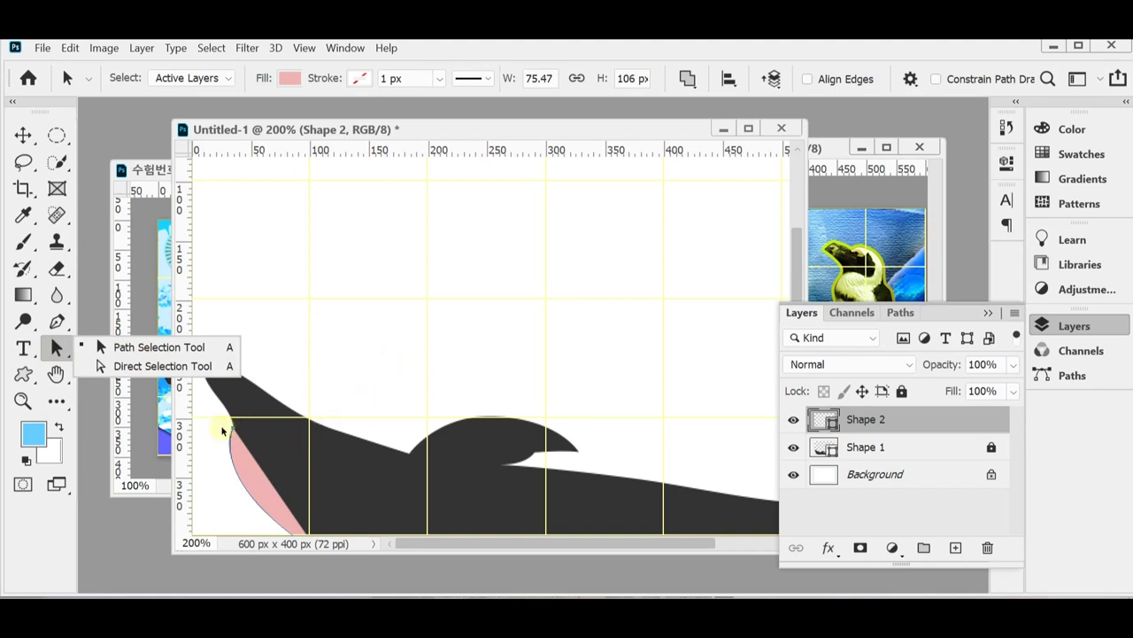
pyautogui.click(56, 322)
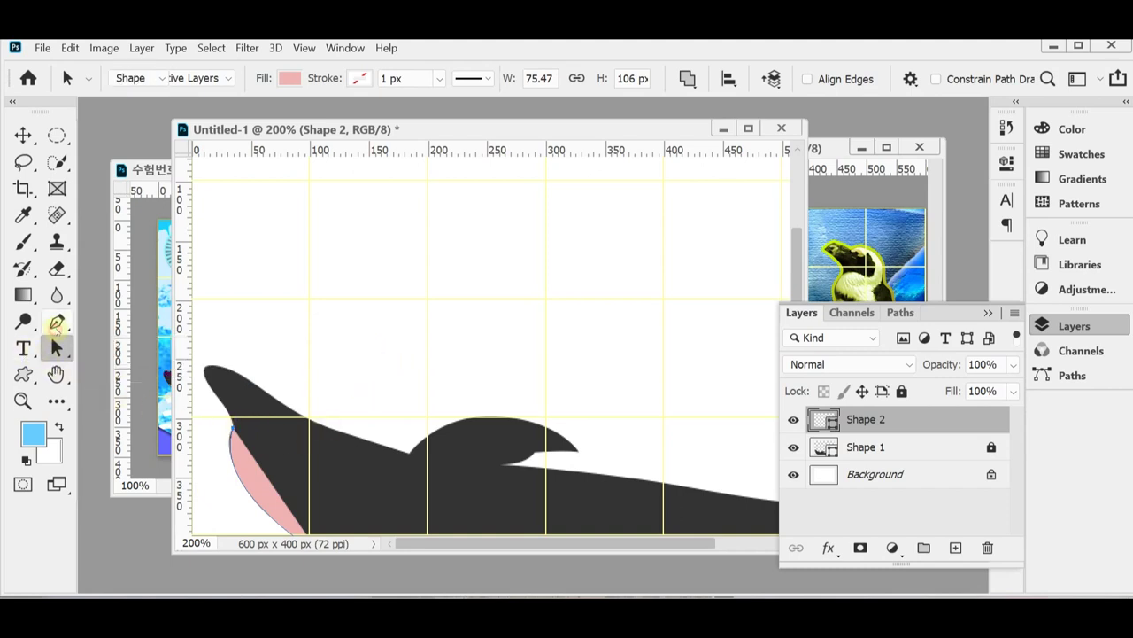
pyautogui.rightClick(56, 322)
pyautogui.click(56, 321)
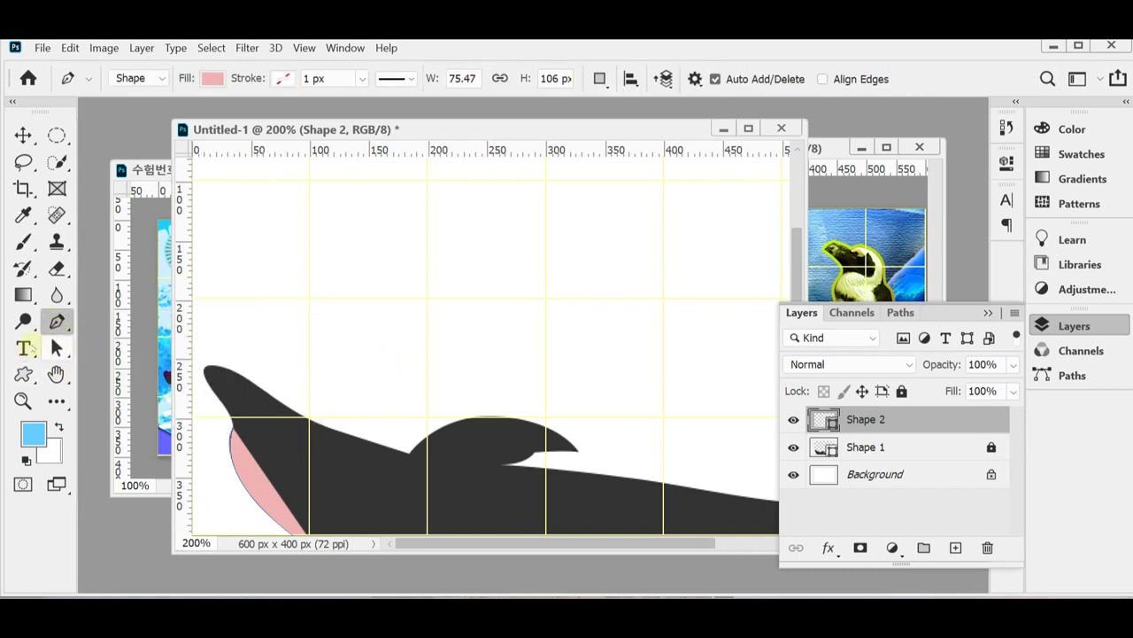
pyautogui.keyDown('ctrl'); pyautogui.click(236, 432); pyautogui.keyUp('ctrl')
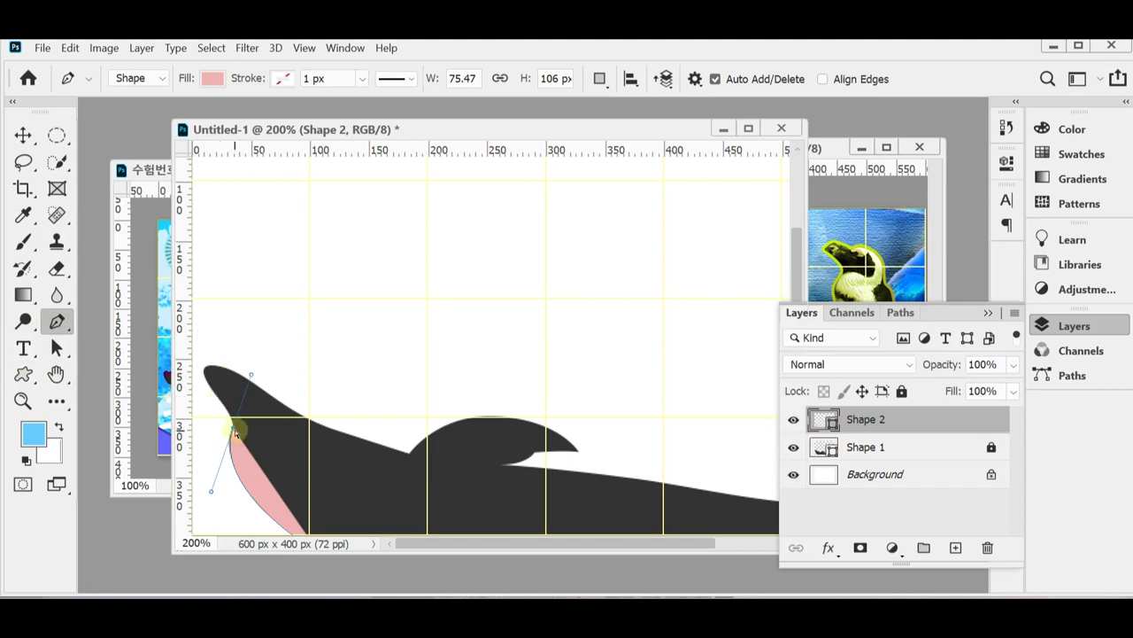
# - Make the current anchor a corner and trace the silhouette's concave left edge up to its rounded upper-left tip
pyautogui.scroll(2, 233, 430)
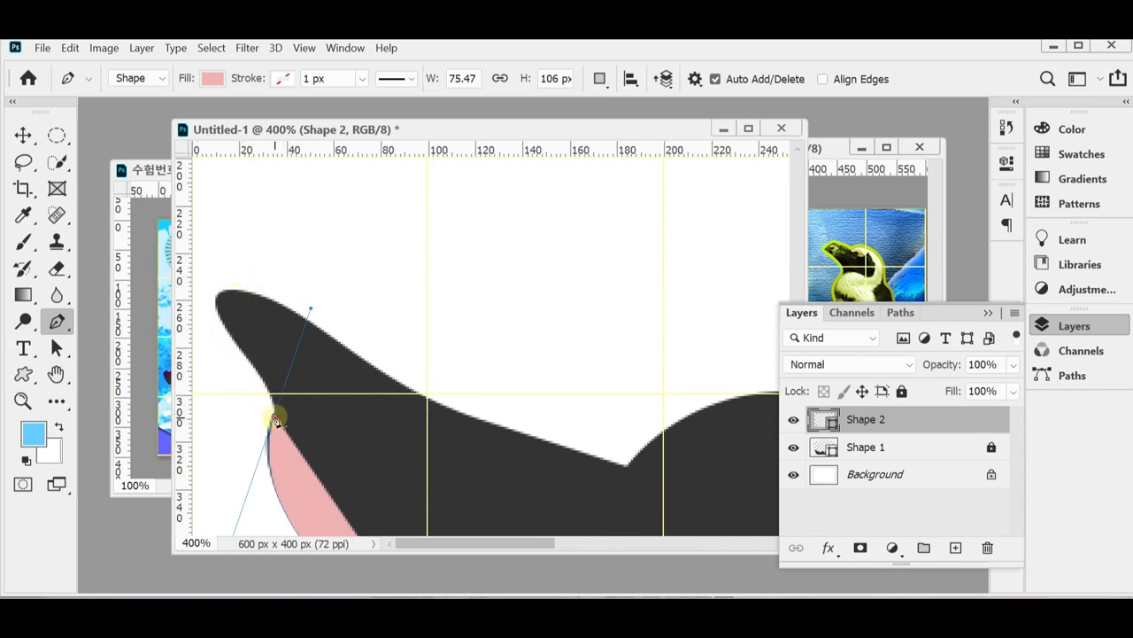
pyautogui.click(228, 326)
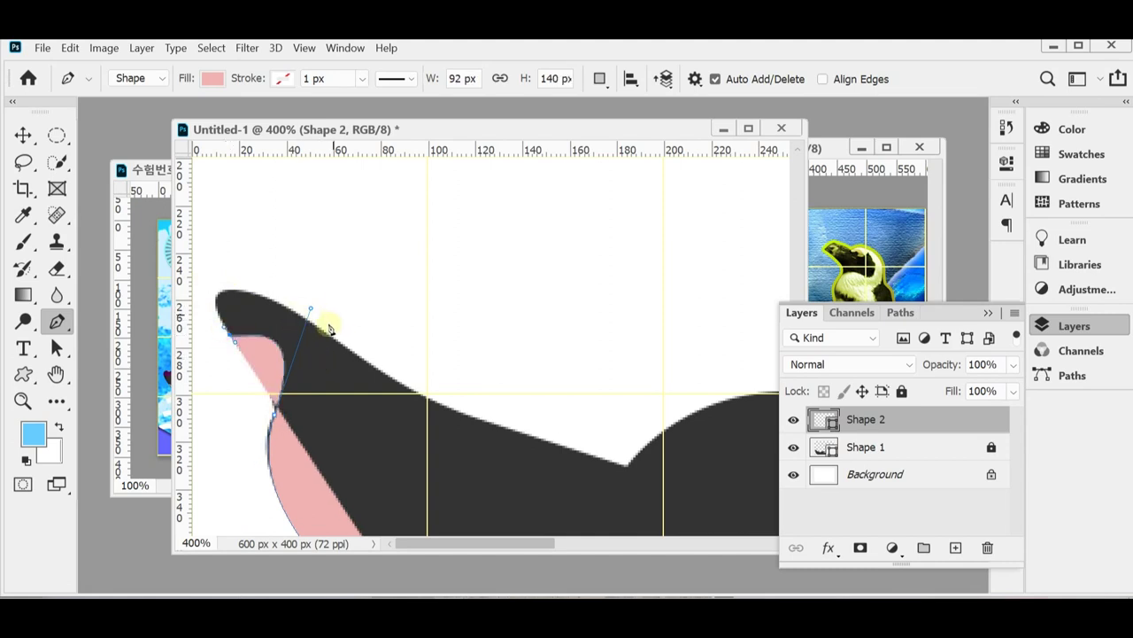
pyautogui.hotkey('ctrl', 'z')
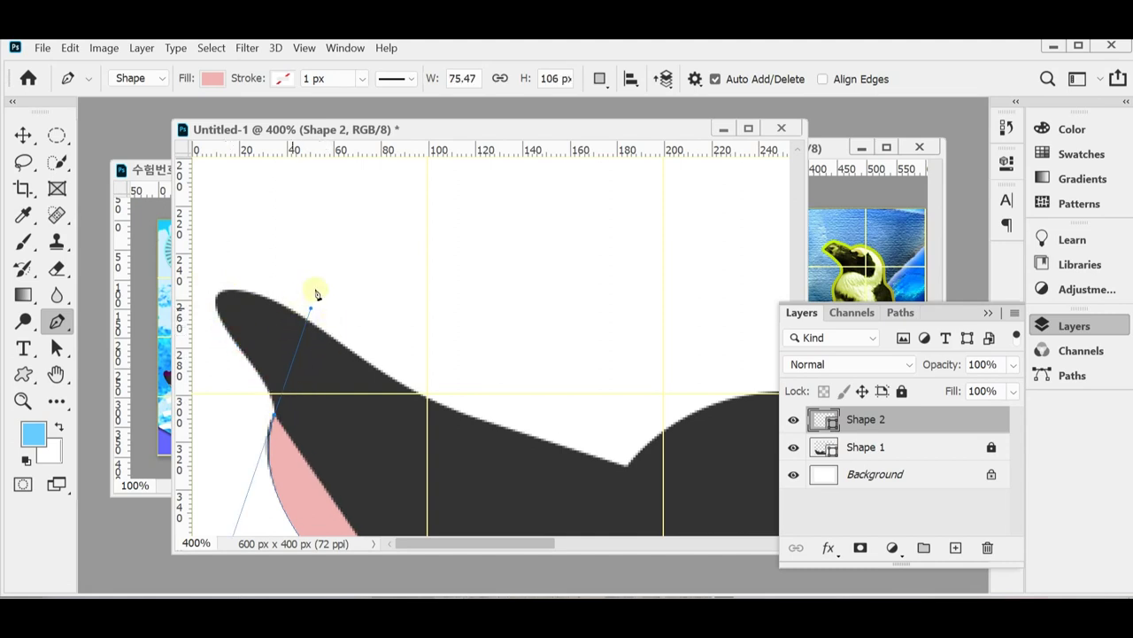
pyautogui.click(275, 417)
pyautogui.click(253, 365)
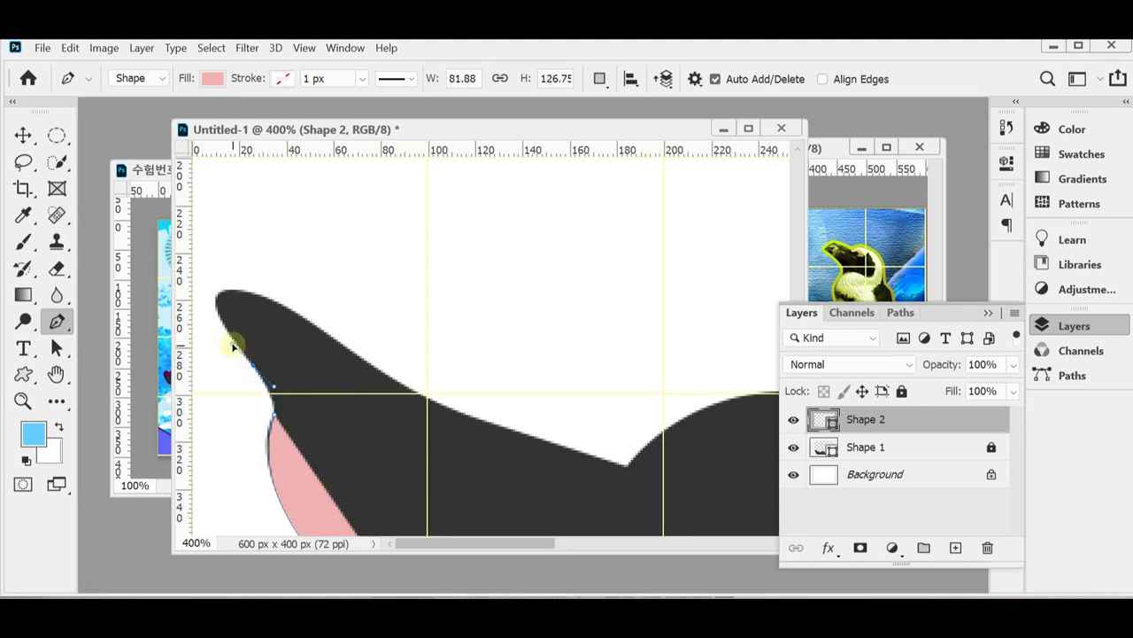
pyautogui.click(231, 343)
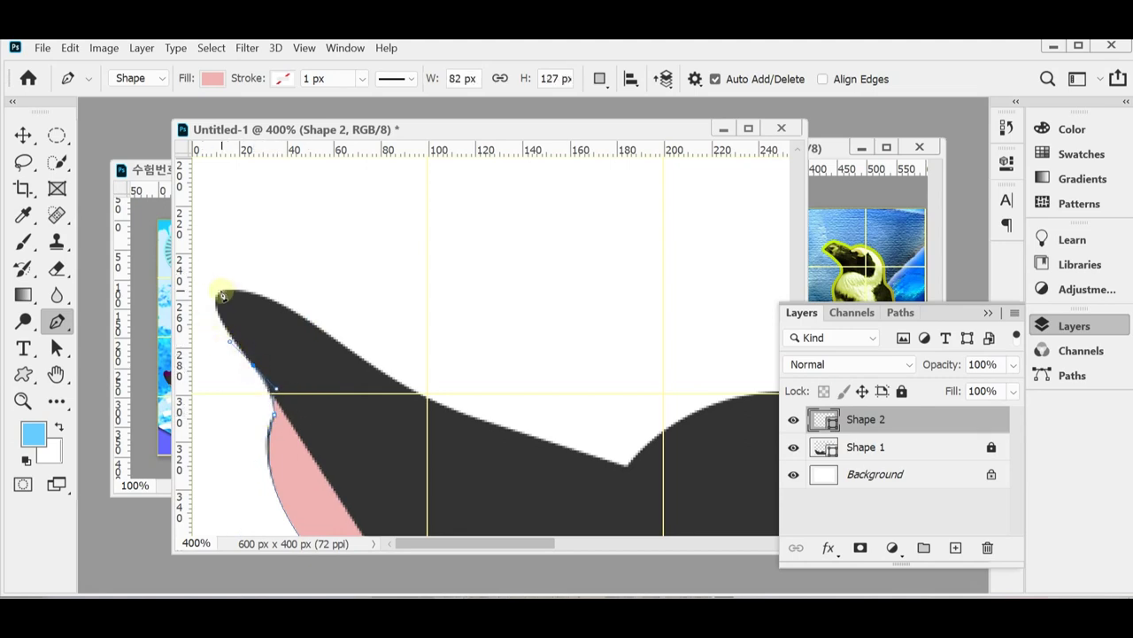
pyautogui.moveTo(222, 296); pyautogui.dragTo(238, 283)
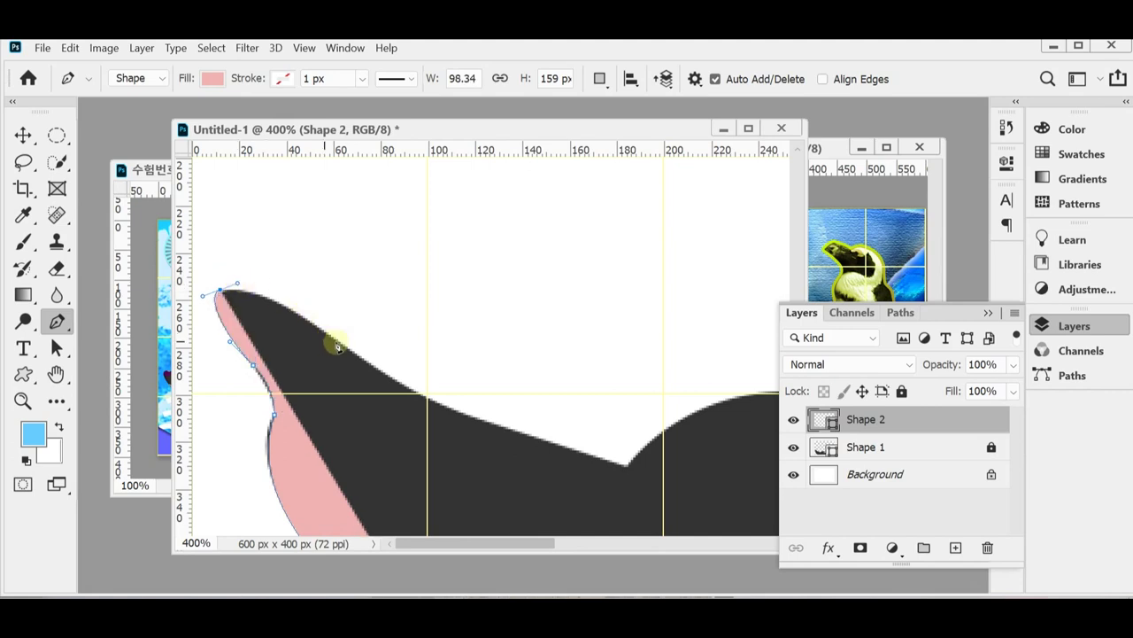
# - Trace the silhouette's sloping upper edge from the rounded tip down to the notch before the hump
pyautogui.moveTo(333, 342); pyautogui.dragTo(379, 377)
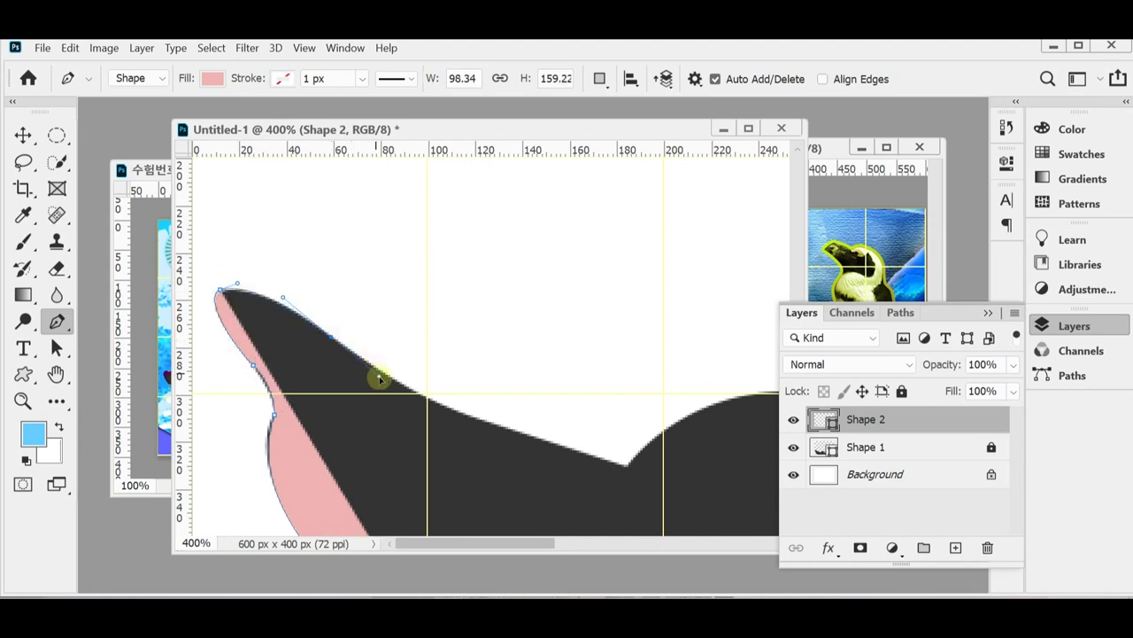
pyautogui.moveTo(497, 427); pyautogui.dragTo(535, 436)
pyautogui.moveTo(599, 469); pyautogui.dragTo(475, 398)
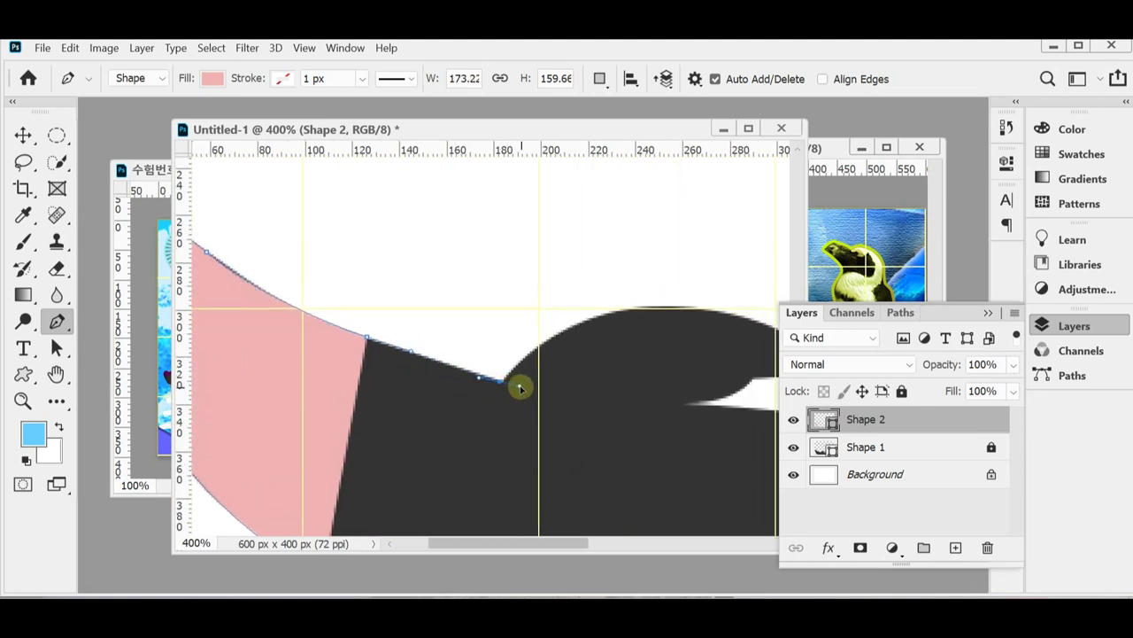
pyautogui.click(520, 387)
pyautogui.hscroll(5, 557, 405)
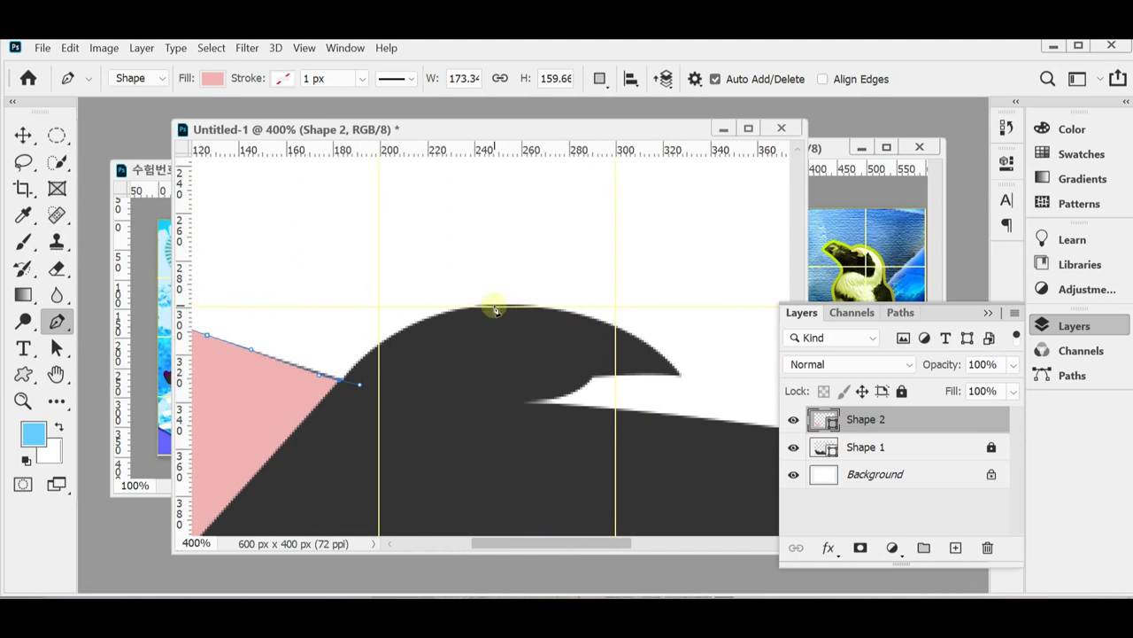
# - Trace the hump from the notch over its crest to its pointed right end with smooth curves
pyautogui.moveTo(499, 307); pyautogui.dragTo(592, 305)
pyautogui.hotkey('ctrl', 'z')
pyautogui.moveTo(506, 307); pyautogui.dragTo(600, 306)
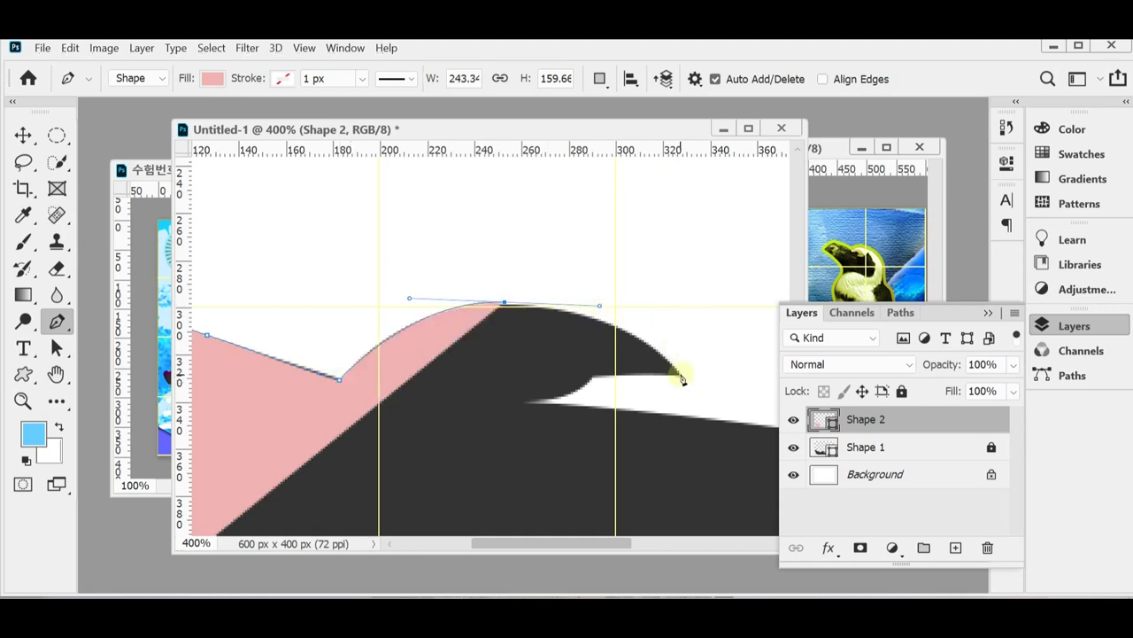
pyautogui.moveTo(680, 372); pyautogui.dragTo(704, 405)
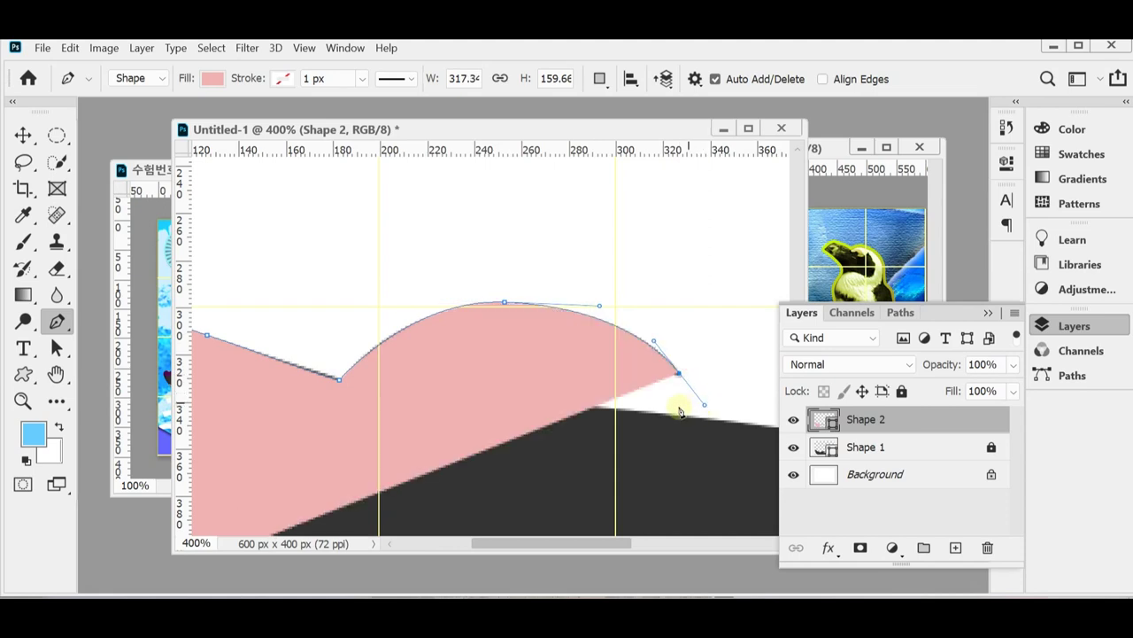
# - Lower the pink shape layer's opacity and trace the underside of the hump's point back to the inner notch
pyautogui.moveTo(949, 368); pyautogui.dragTo(930, 372)
pyautogui.click(1042, 325)
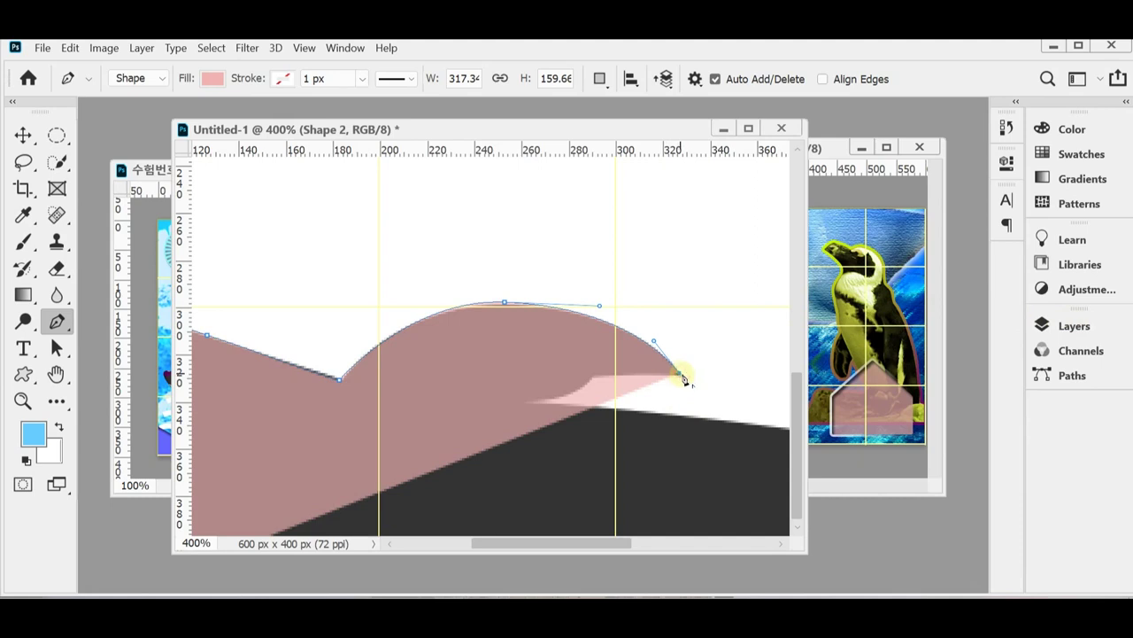
pyautogui.click(589, 373)
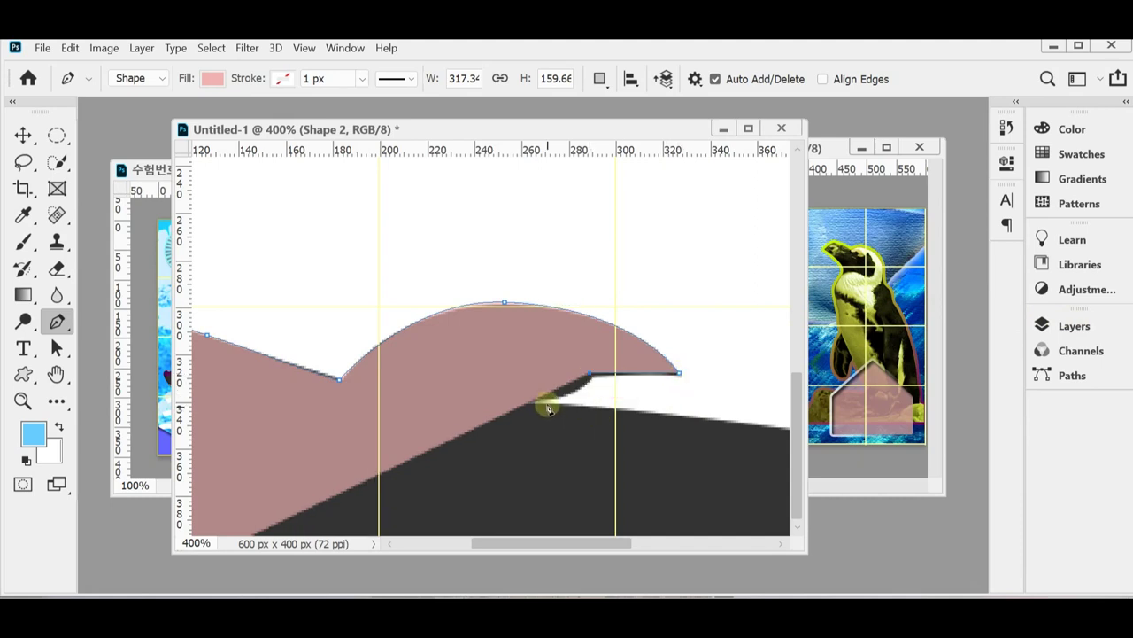
pyautogui.moveTo(518, 402); pyautogui.dragTo(441, 406)
pyautogui.keyDown('alt'); pyautogui.click(517, 402); pyautogui.keyUp('alt')
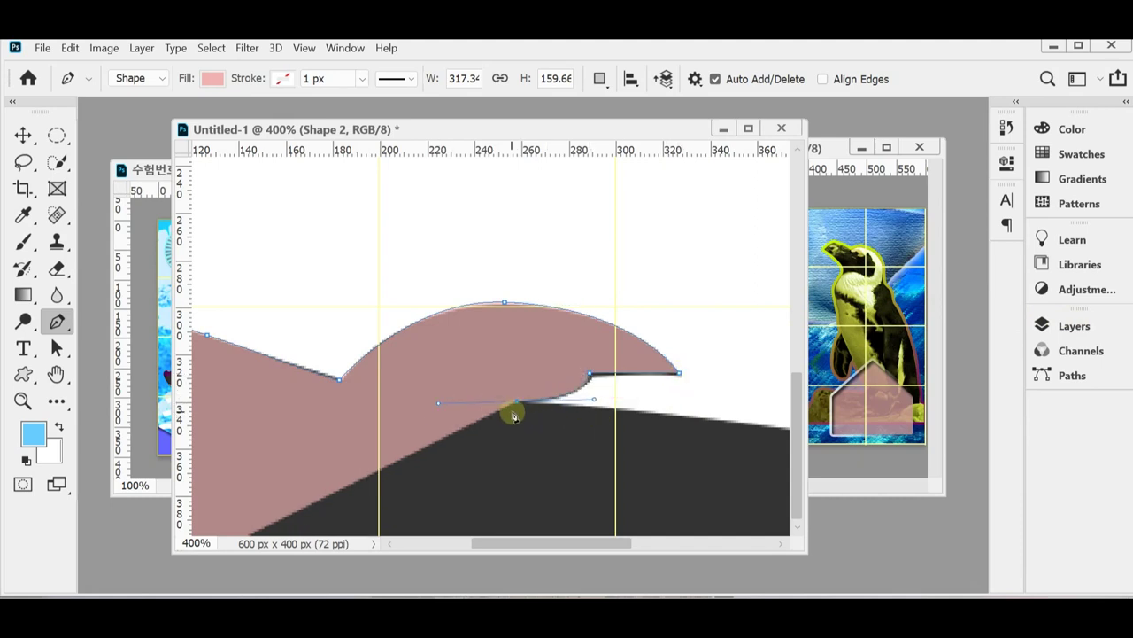
# - Trace the remaining upper edge past the canvas's right side and close the path below the canvas, making the shape about 614 × 160 px
pyautogui.moveTo(593, 433); pyautogui.dragTo(448, 365)
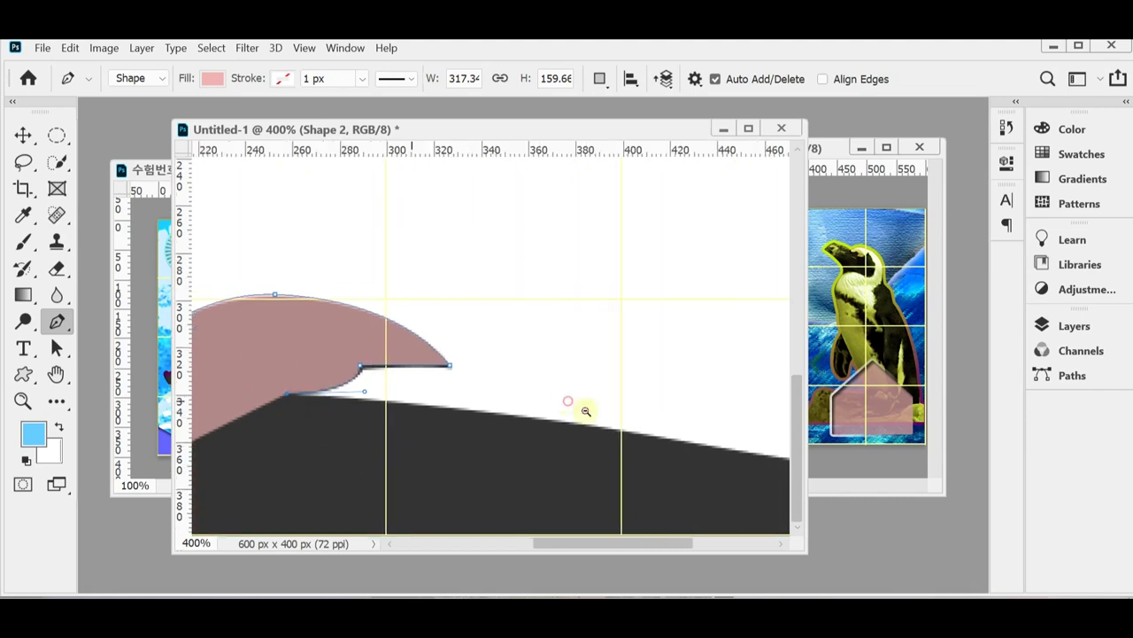
pyautogui.scroll(-3, 656, 464)
pyautogui.scroll(-2, 666, 468)
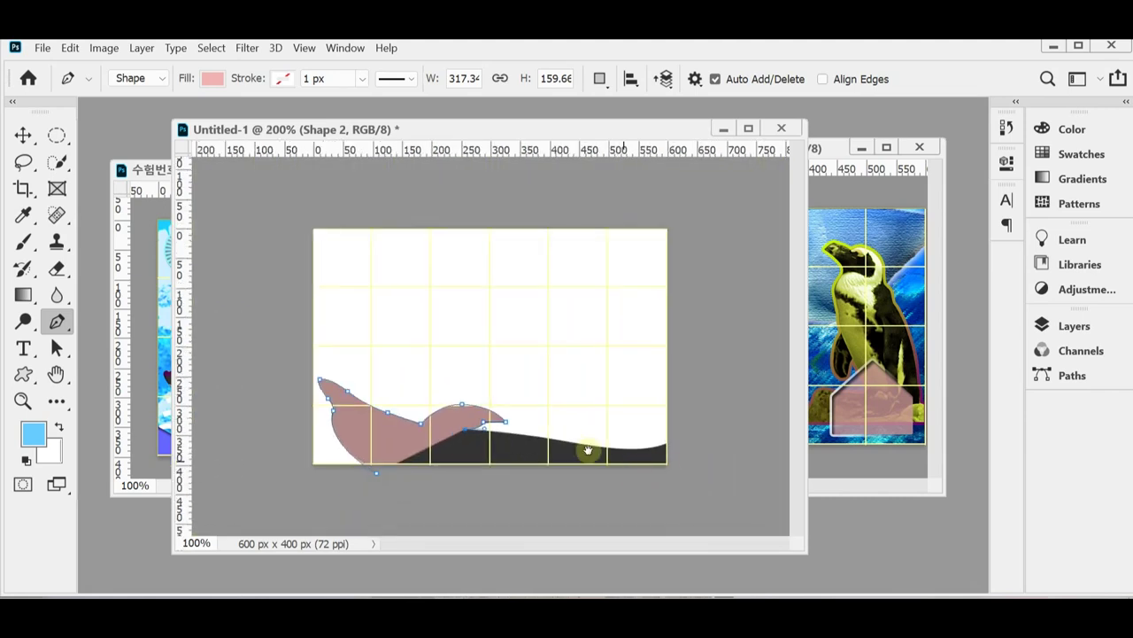
pyautogui.moveTo(550, 437); pyautogui.dragTo(700, 423)
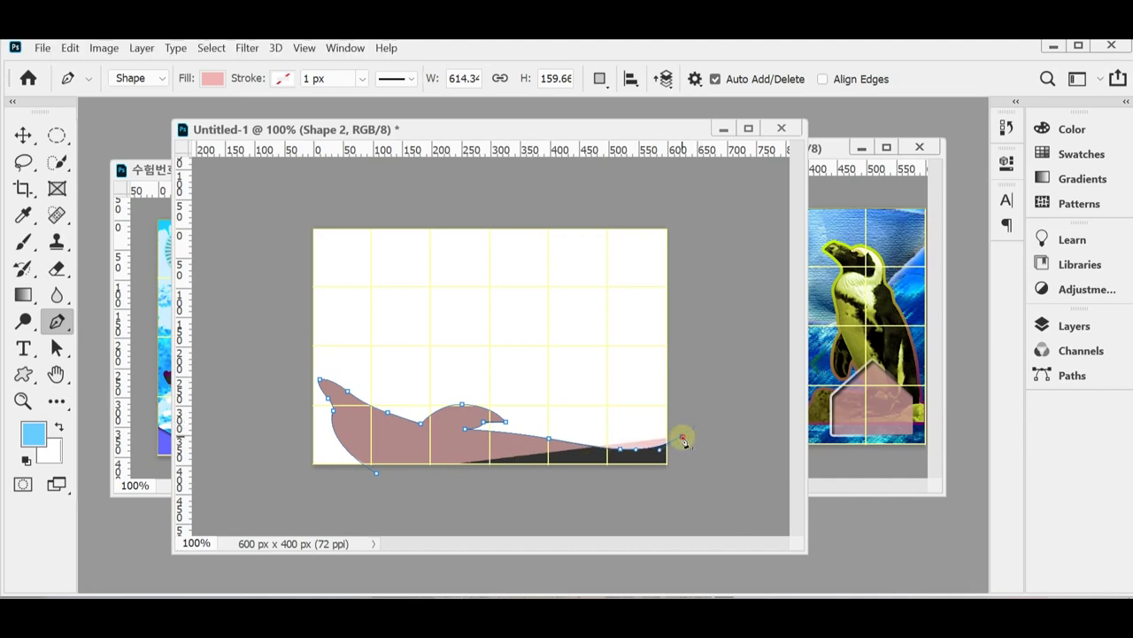
pyautogui.click(681, 437)
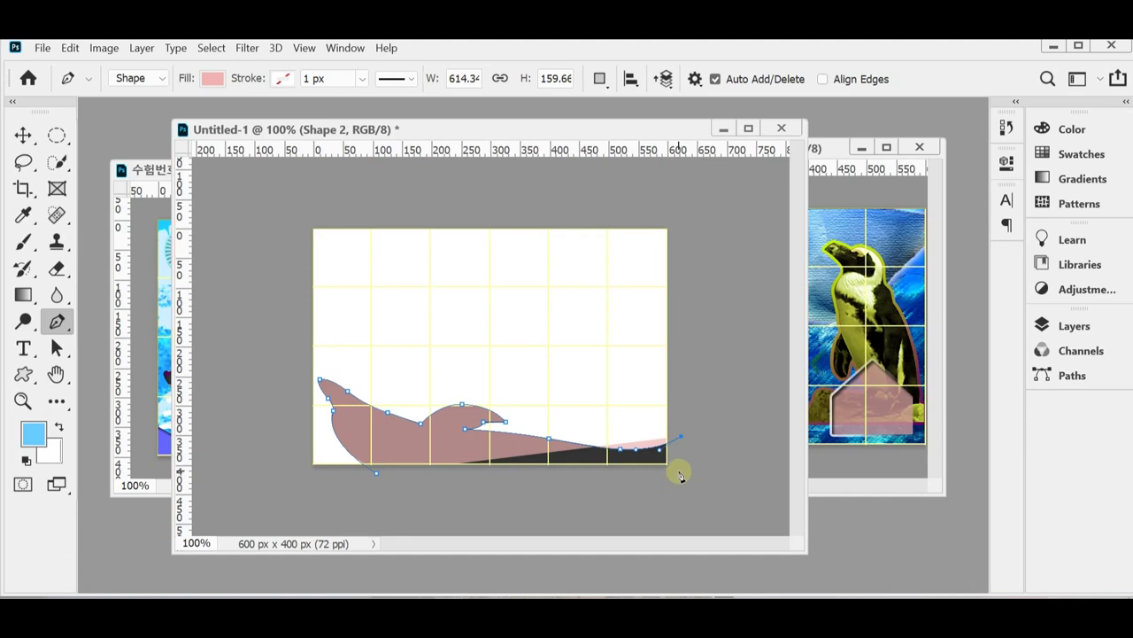
pyautogui.moveTo(680, 474)
pyautogui.mouseDown()
pyautogui.moveTo(670, 481)
pyautogui.moveTo(682, 478)
pyautogui.mouseUp()
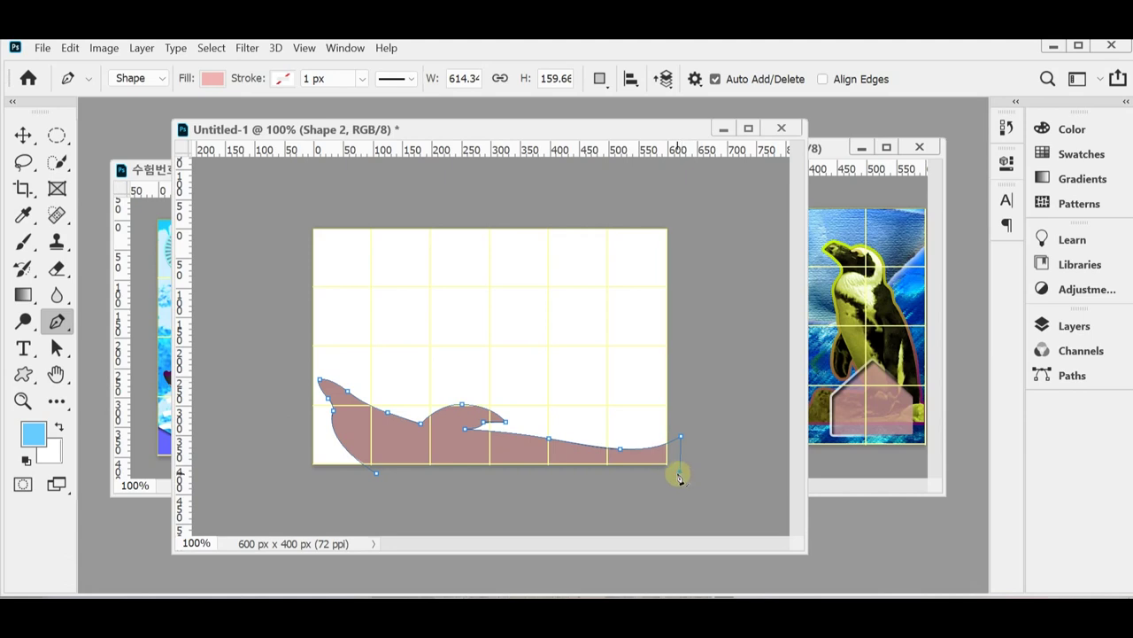
pyautogui.moveTo(679, 477); pyautogui.dragTo(689, 485)
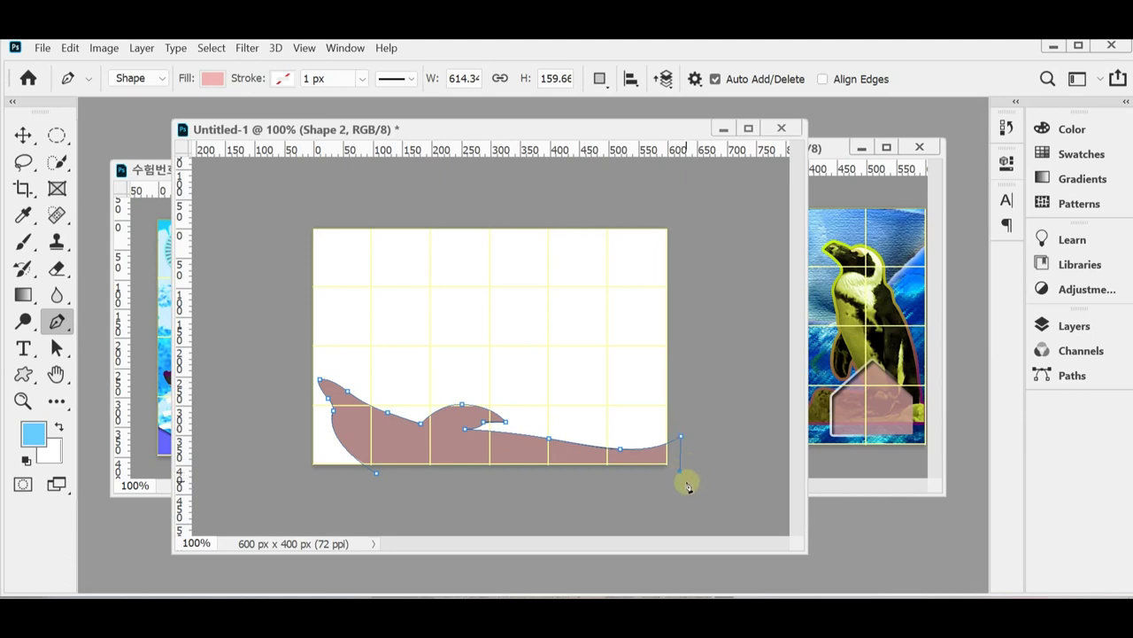
pyautogui.click(376, 474)
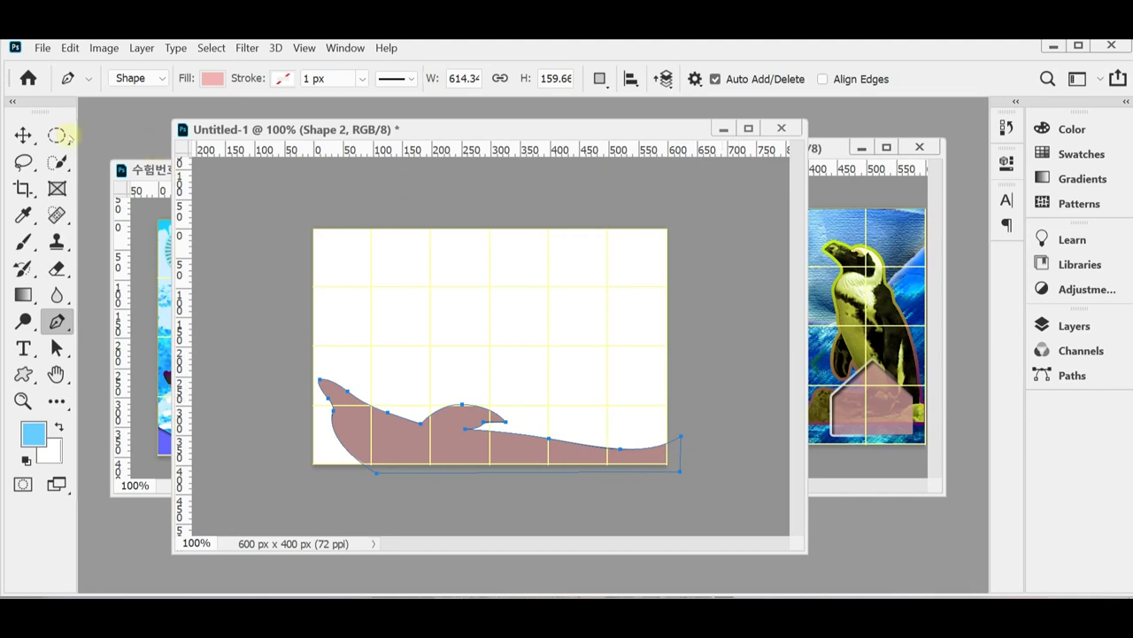
# - Copy the pink shape from Untitled-1 into 수험번호-성명-4.psd, placing it over the lower-right area with the Move tool
pyautogui.click(23, 135)
pyautogui.moveTo(282, 133); pyautogui.dragTo(271, 183)
pyautogui.moveTo(432, 480); pyautogui.dragTo(878, 434)
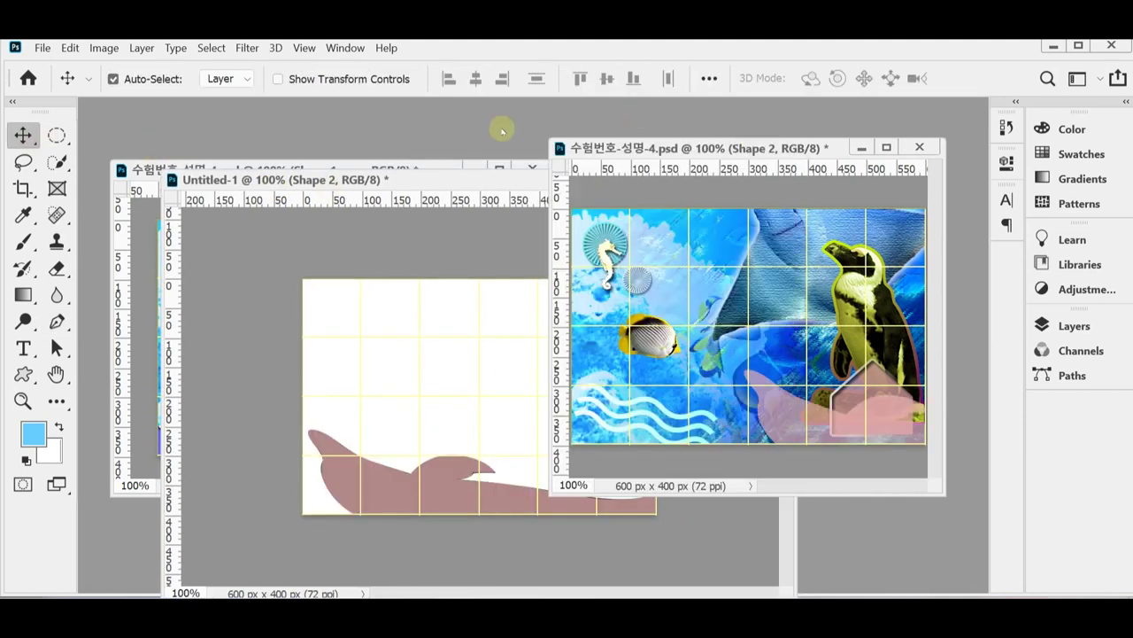
# - Minimize the Untitled-1 document and move the pink shape to the left edge of the 수험번호-성명-4.psd canvas
pyautogui.click(508, 181)
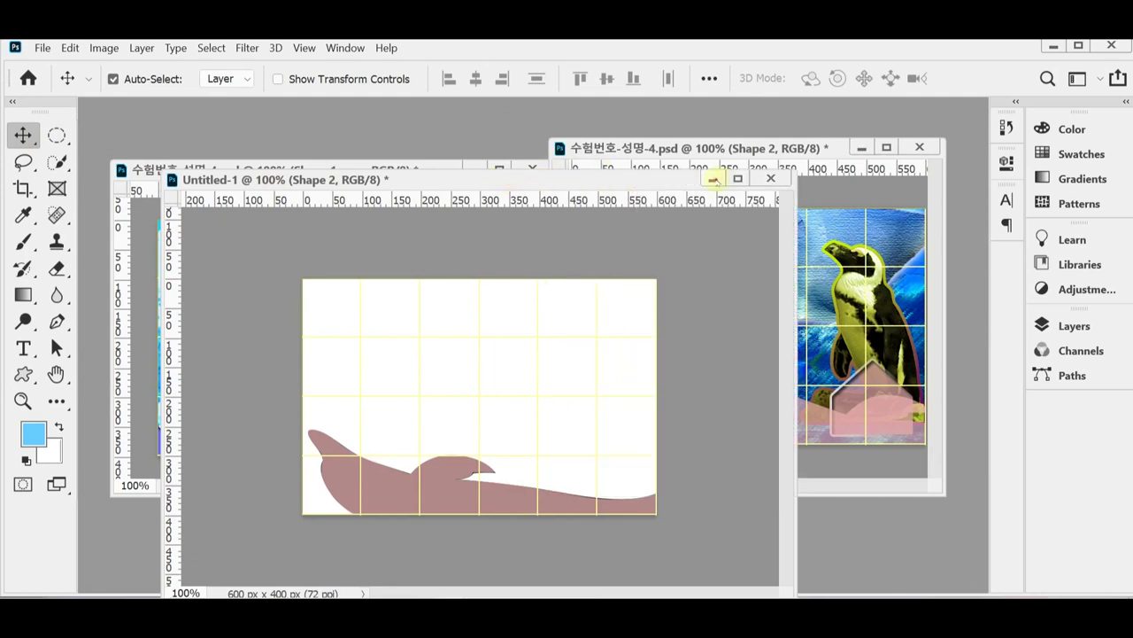
pyautogui.click(714, 178)
pyautogui.moveTo(782, 403); pyautogui.dragTo(614, 409)
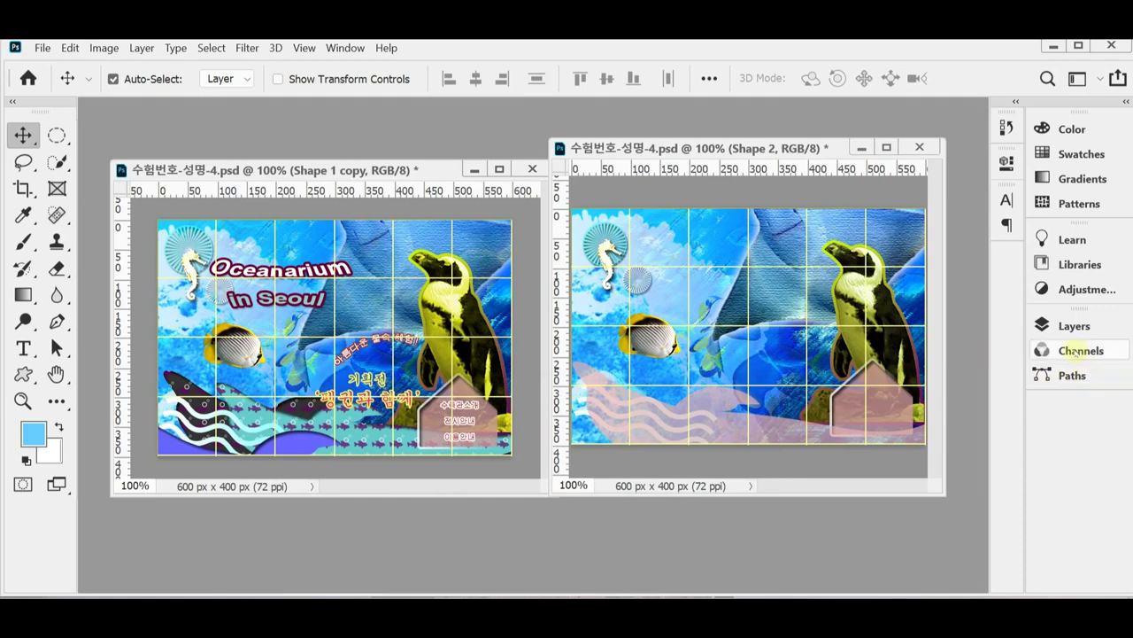
# - Change the fill colour of the Shape 2 layer to #333333
pyautogui.click(1073, 325)
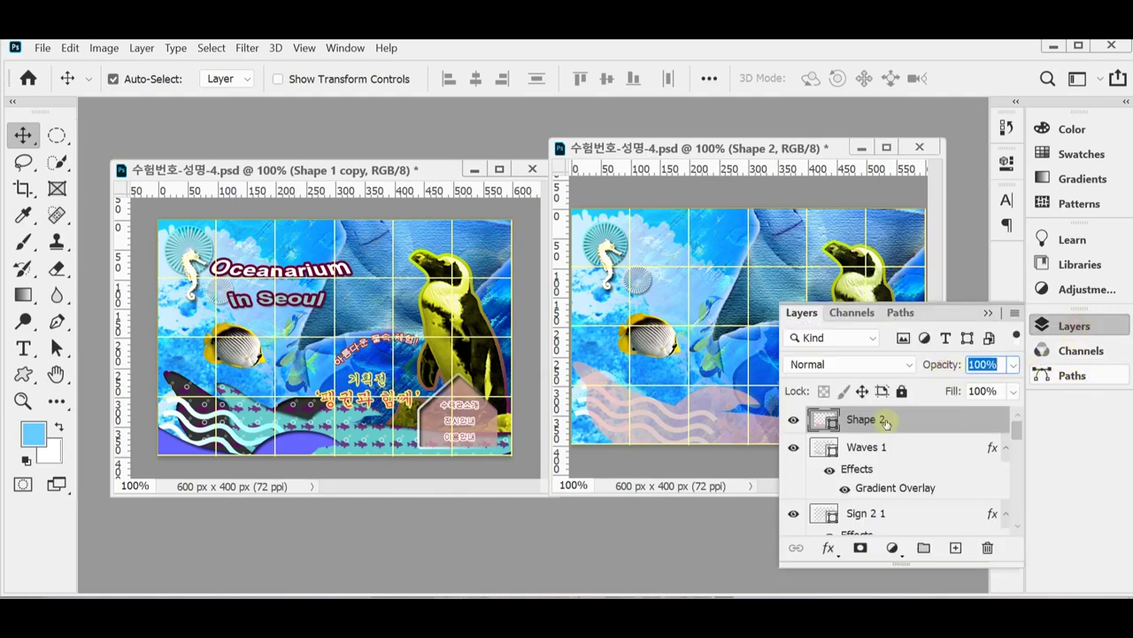
pyautogui.doubleClick(825, 420)
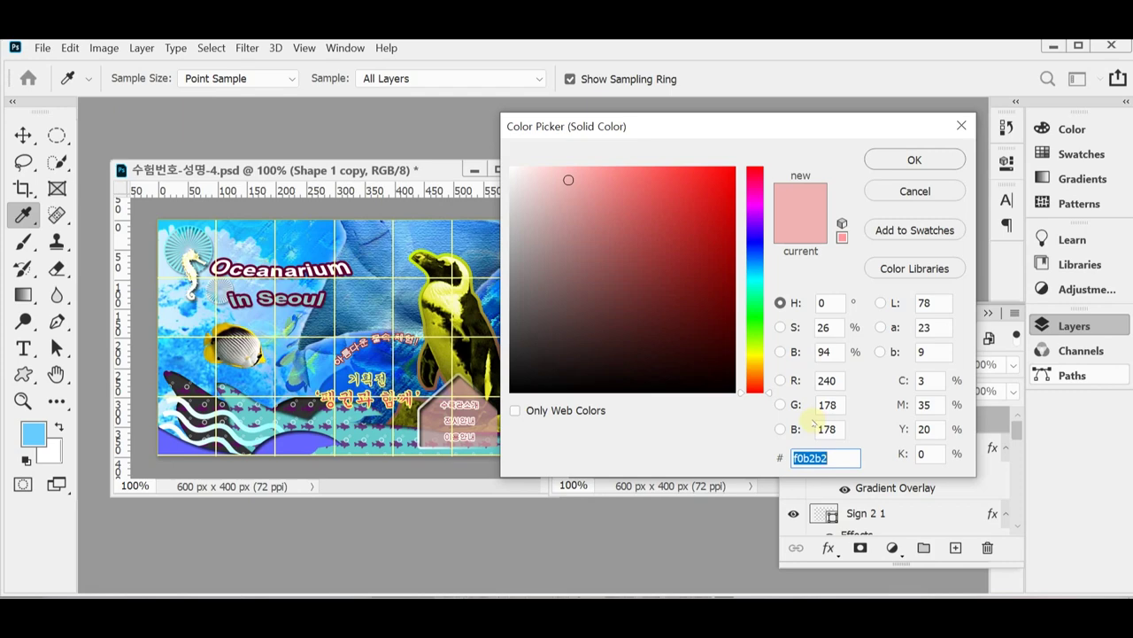
pyautogui.write('333333')
pyautogui.press('Return')
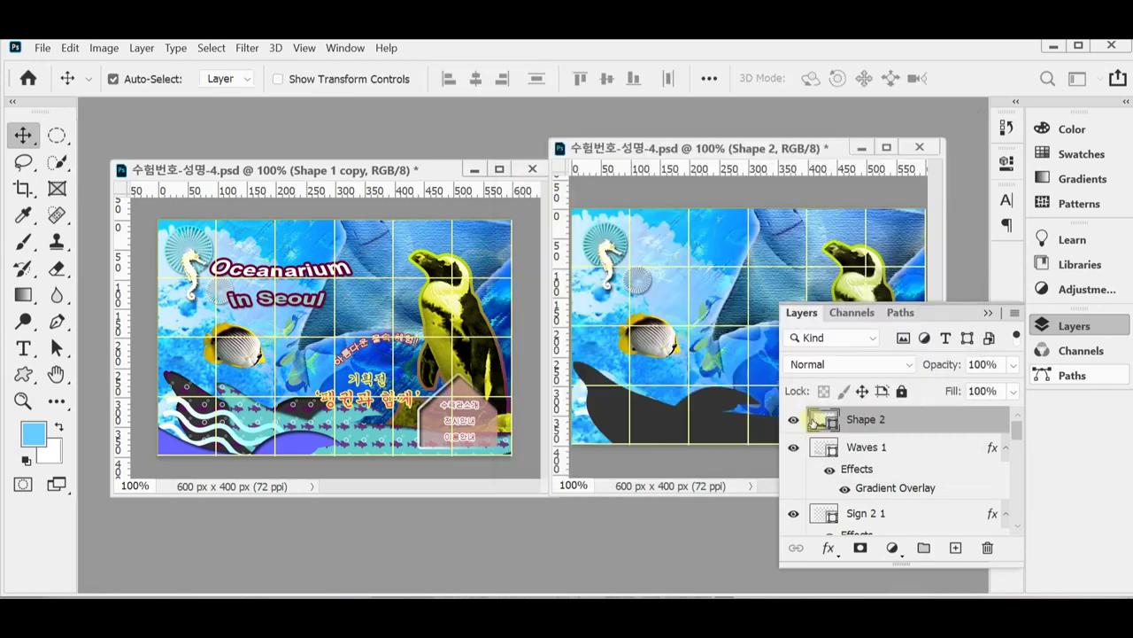
pyautogui.click(1089, 327)
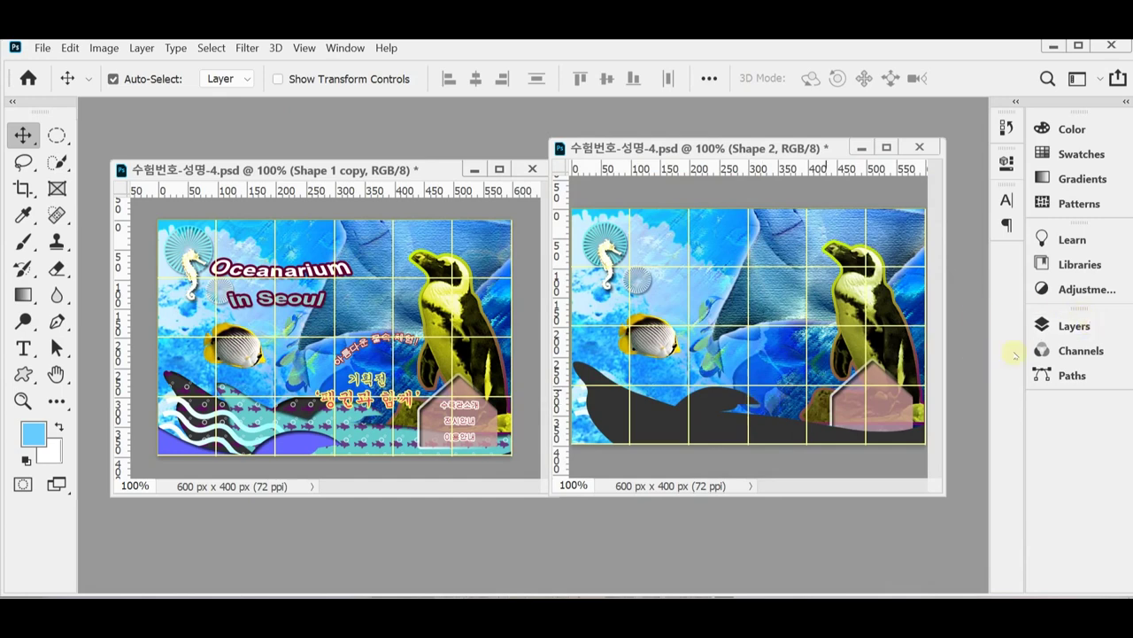
# - Add an Inner Shadow with the default settings to the dark Shape 2 layer and save the document
pyautogui.click(1071, 326)
pyautogui.click(827, 549)
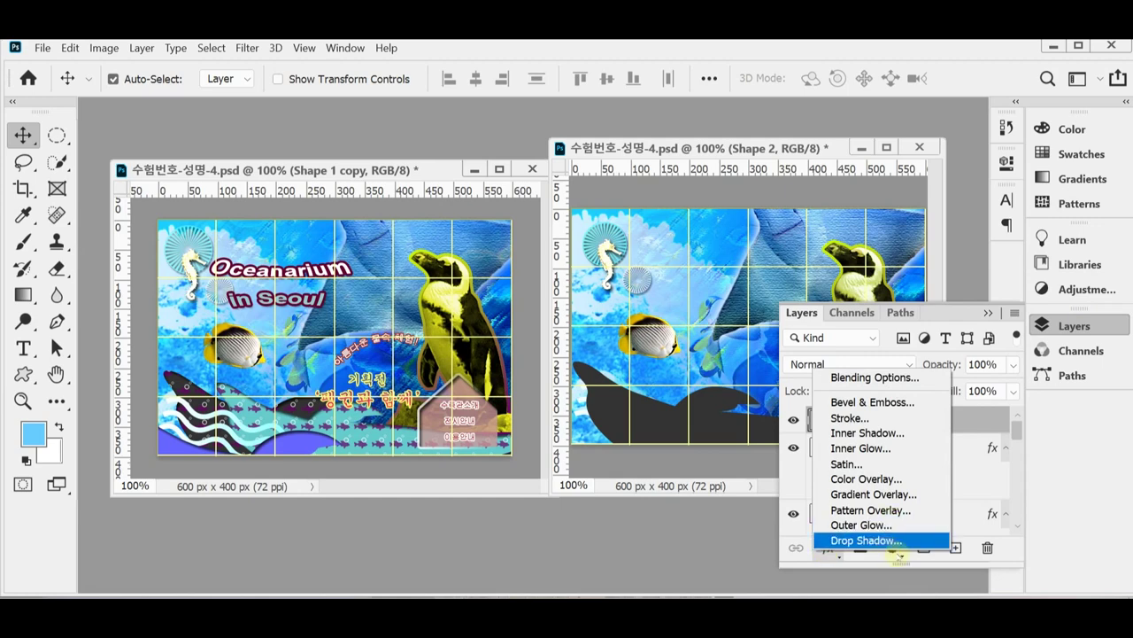
pyautogui.click(912, 432)
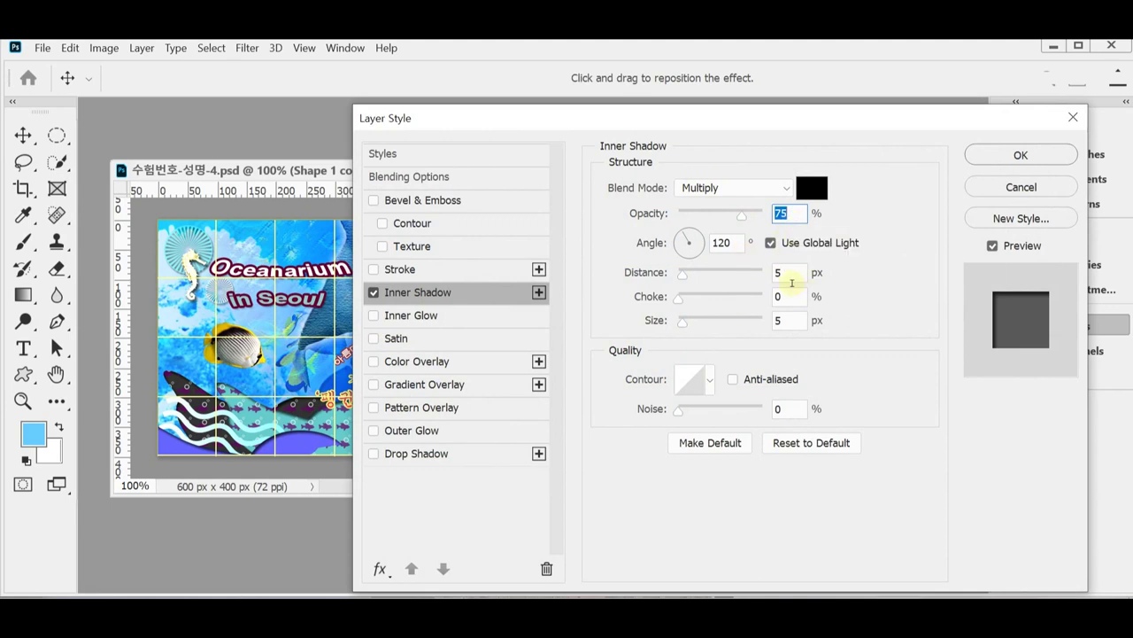
pyautogui.click(1018, 156)
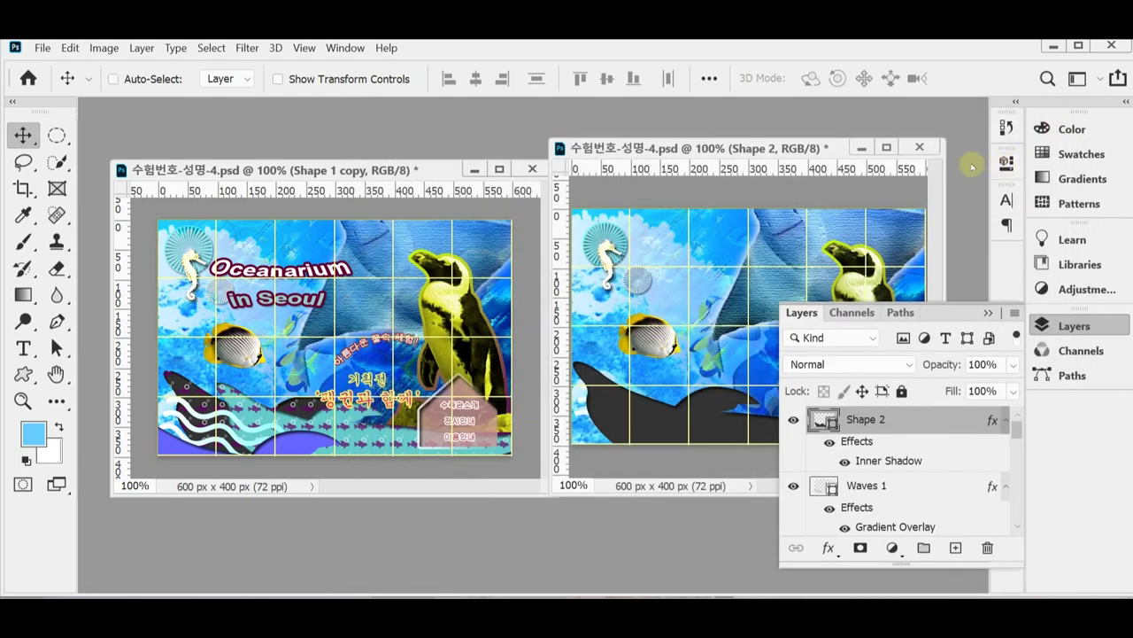
pyautogui.hotkey('ctrl', 's')
pyautogui.click(1055, 324)
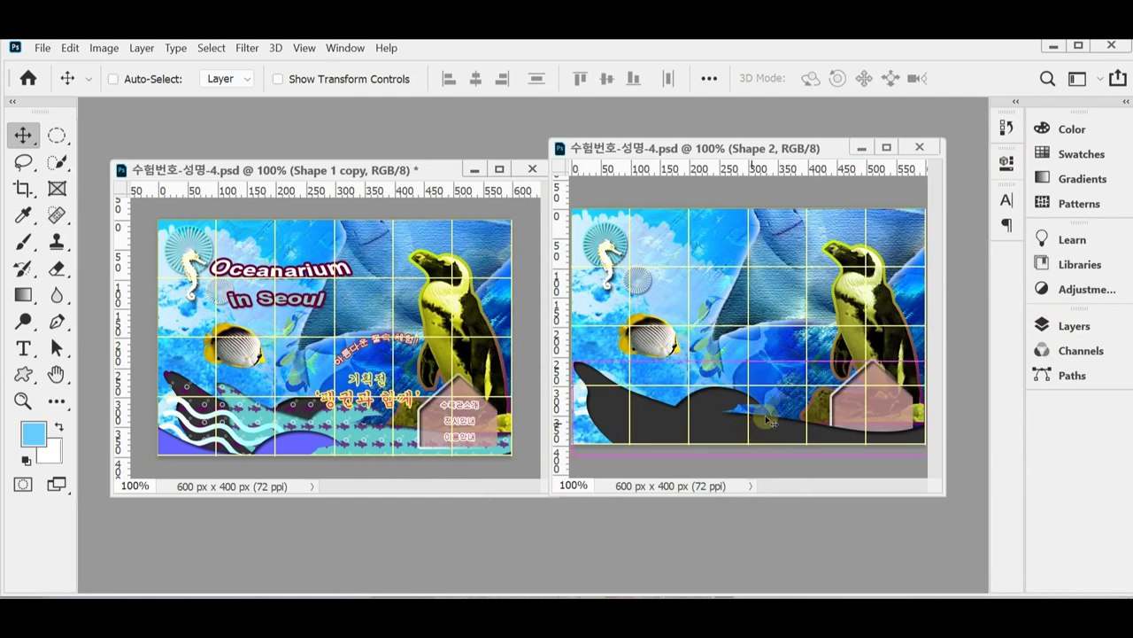
# - Duplicate the dark shape, shift the copy right and down, and rotate it about 3.4°
pyautogui.hotkey('ctrl', 'j')
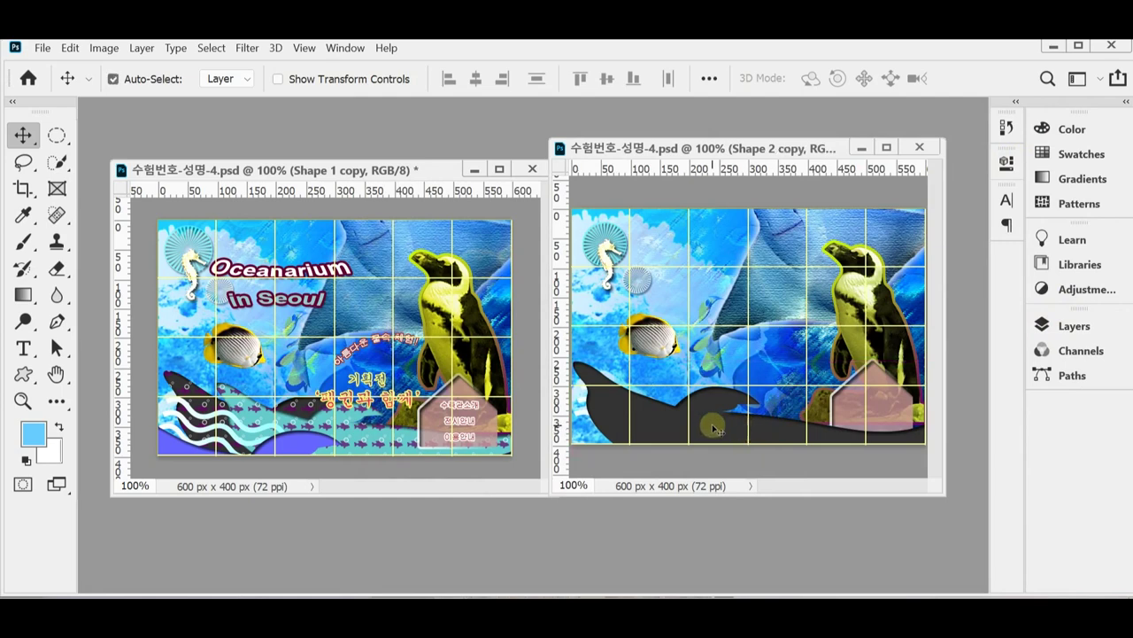
pyautogui.moveTo(698, 432); pyautogui.dragTo(771, 425)
pyautogui.hotkey('ctrl', 't')
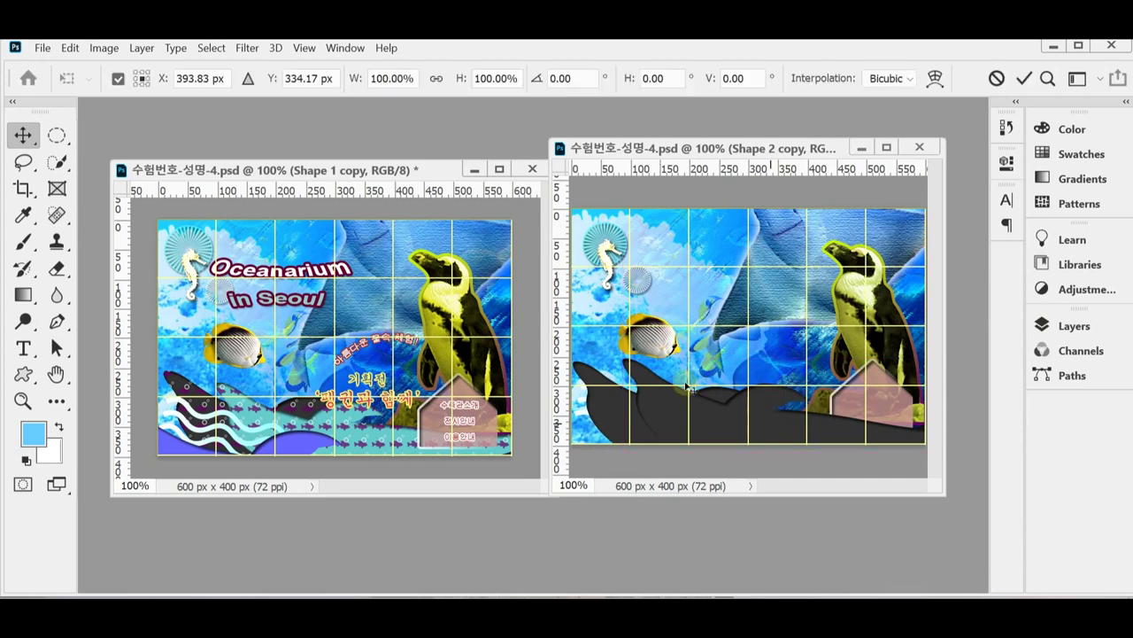
pyautogui.moveTo(617, 339); pyautogui.dragTo(624, 324)
pyautogui.moveTo(726, 421); pyautogui.dragTo(724, 440)
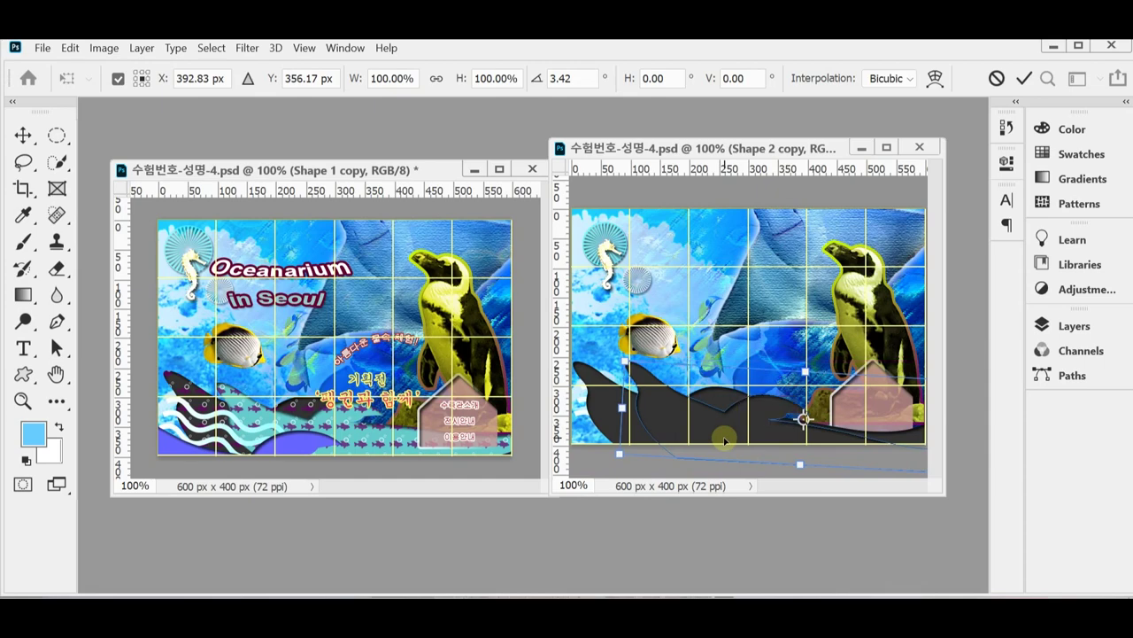
pyautogui.press('Return')
# - Change the fill colour of the Shape 2 copy layer to #66cccc
pyautogui.click(1054, 325)
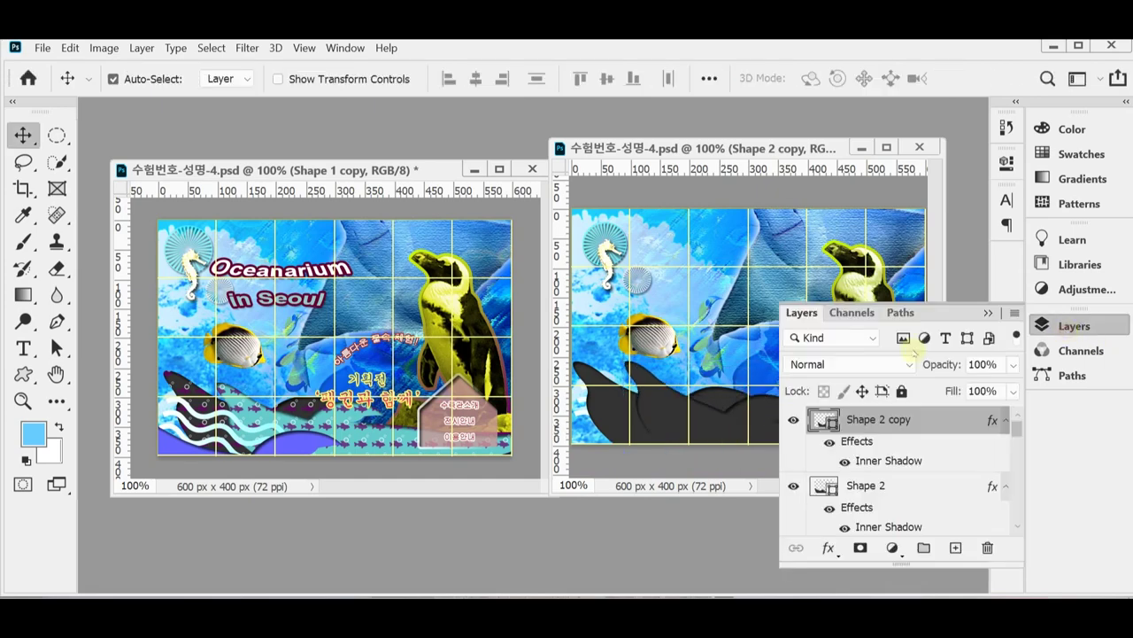
pyautogui.doubleClick(823, 423)
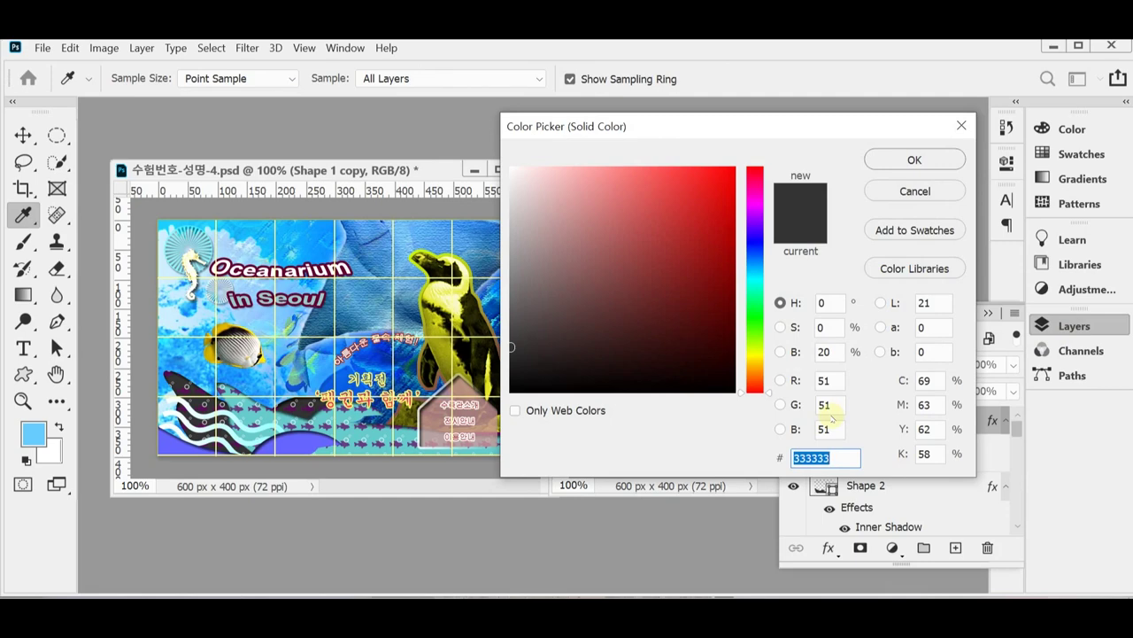
pyautogui.write('6cc')
pyautogui.press('Return')
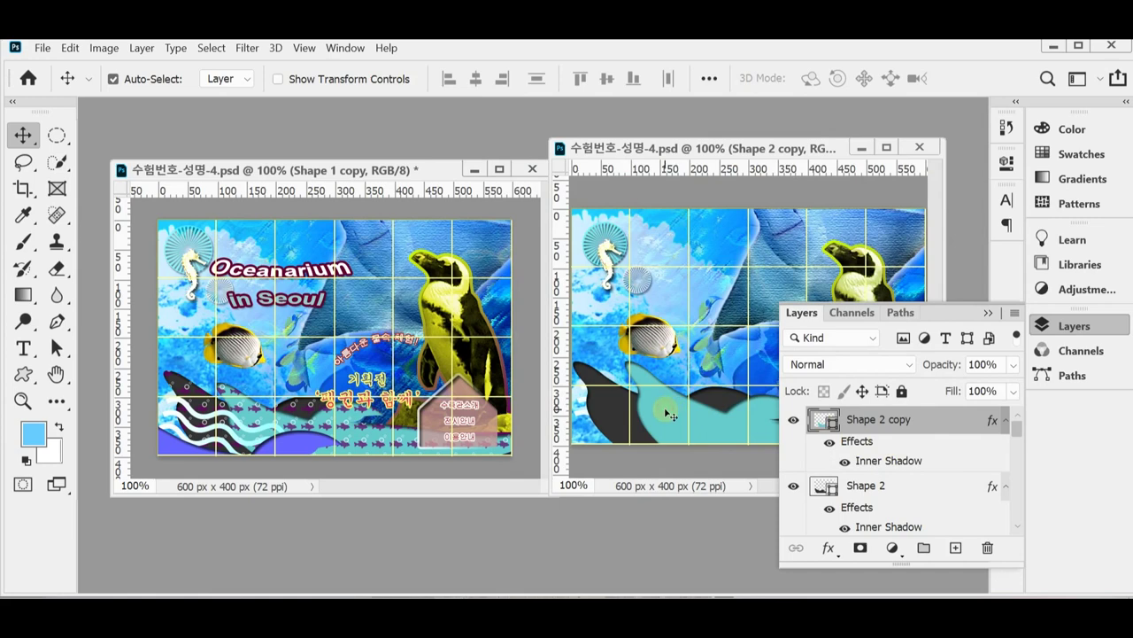
# - Scale the teal copy to about 97%, rotate it about -4°, and reposition it over the dark shape to match the reference
pyautogui.moveTo(670, 415); pyautogui.dragTo(670, 416)
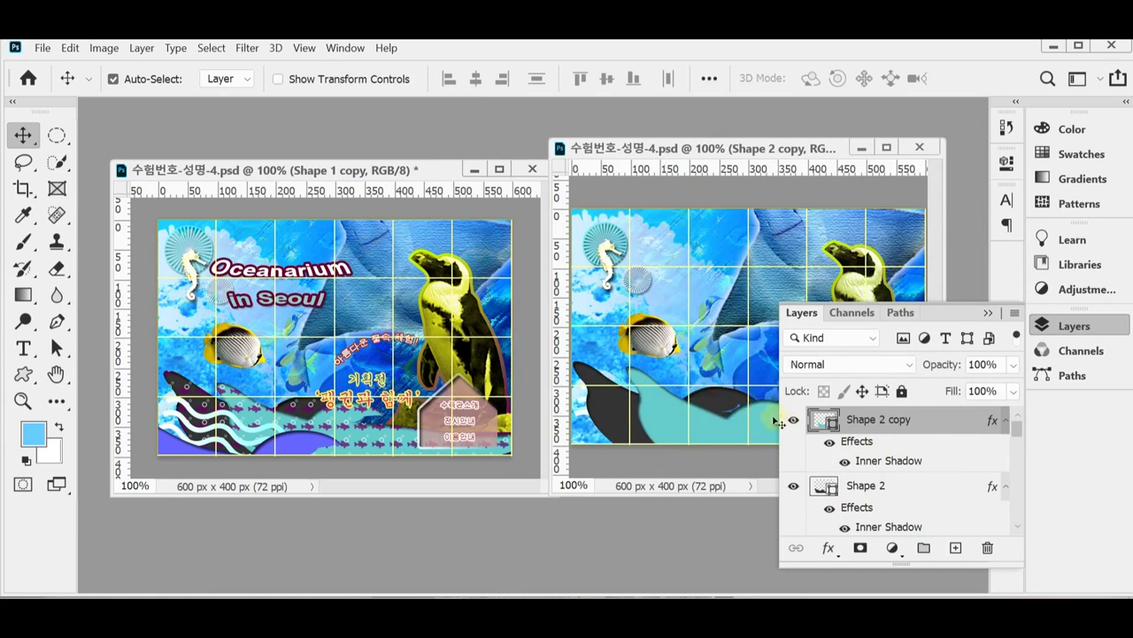
pyautogui.click(1071, 325)
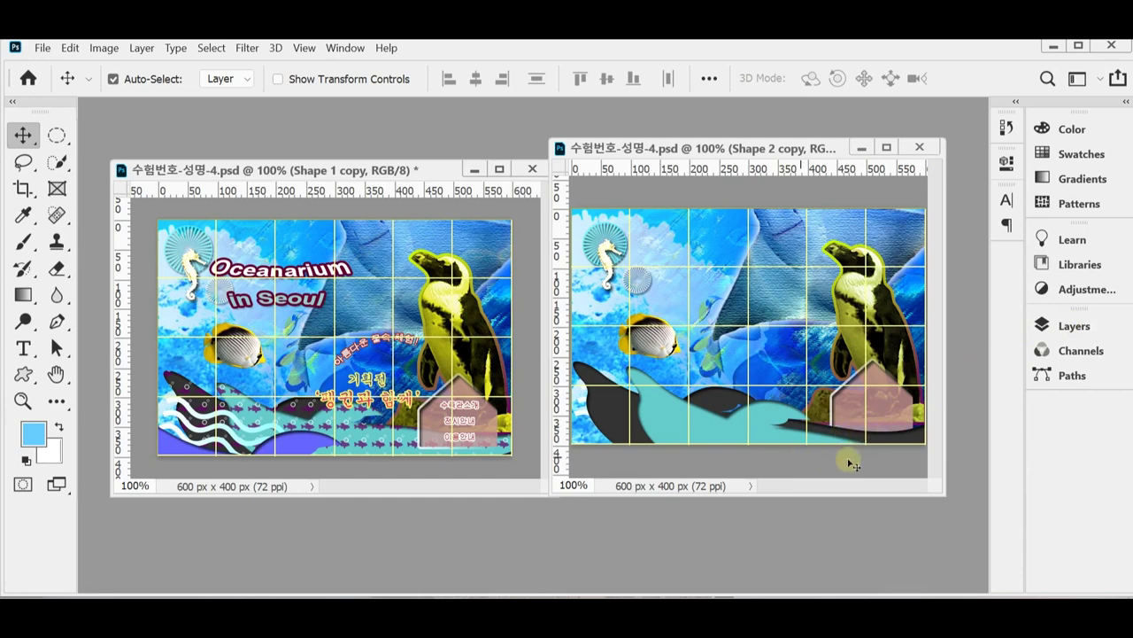
pyautogui.hotkey('ctrl', 't')
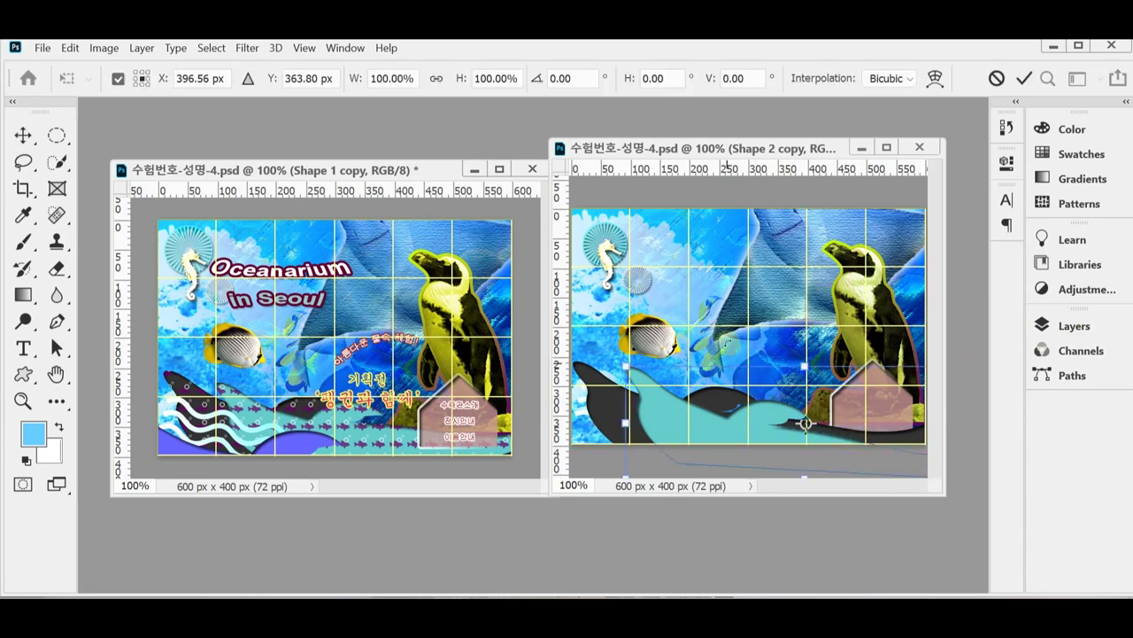
pyautogui.moveTo(728, 341); pyautogui.dragTo(722, 313)
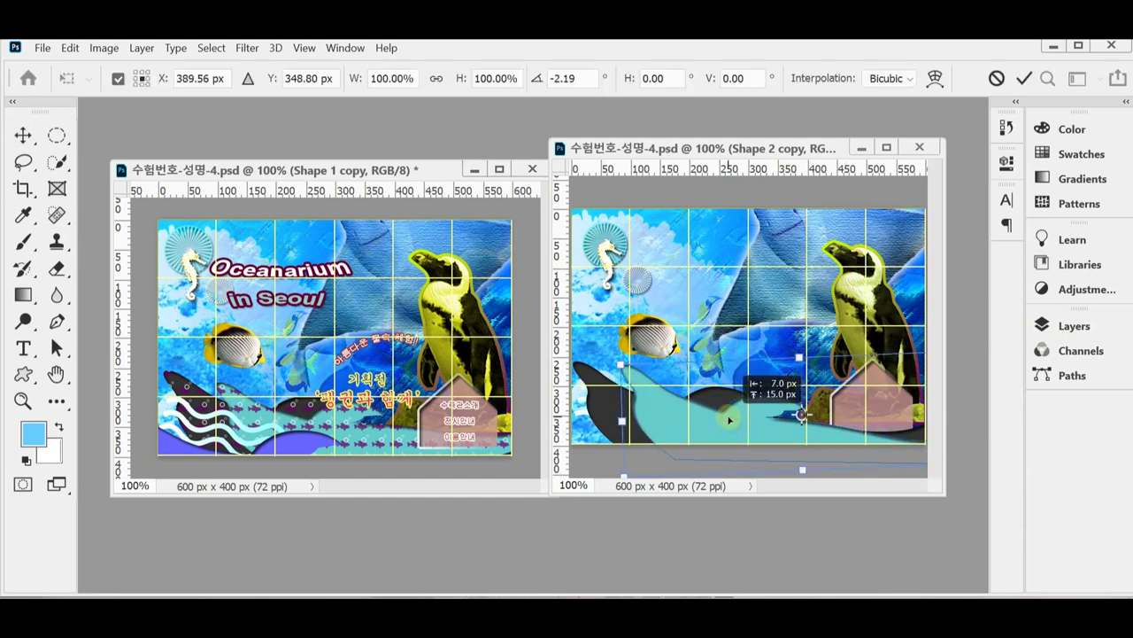
pyautogui.moveTo(620, 363); pyautogui.dragTo(627, 368)
pyautogui.moveTo(698, 430); pyautogui.dragTo(687, 422)
pyautogui.moveTo(589, 467); pyautogui.dragTo(625, 453)
pyautogui.moveTo(682, 430); pyautogui.dragTo(687, 435)
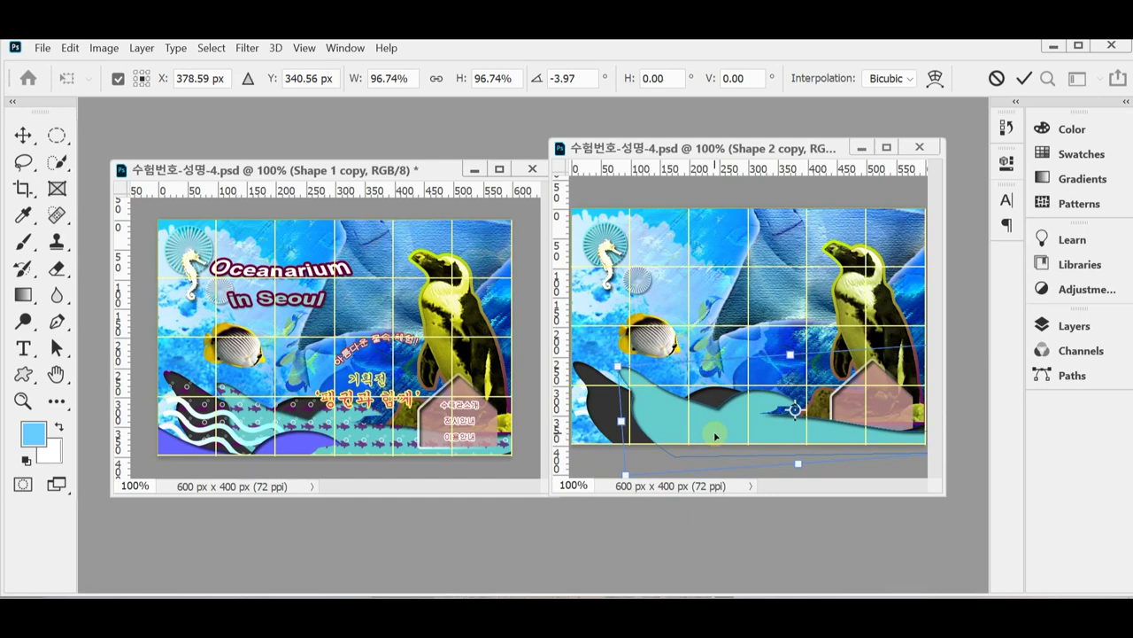
pyautogui.press('Return')
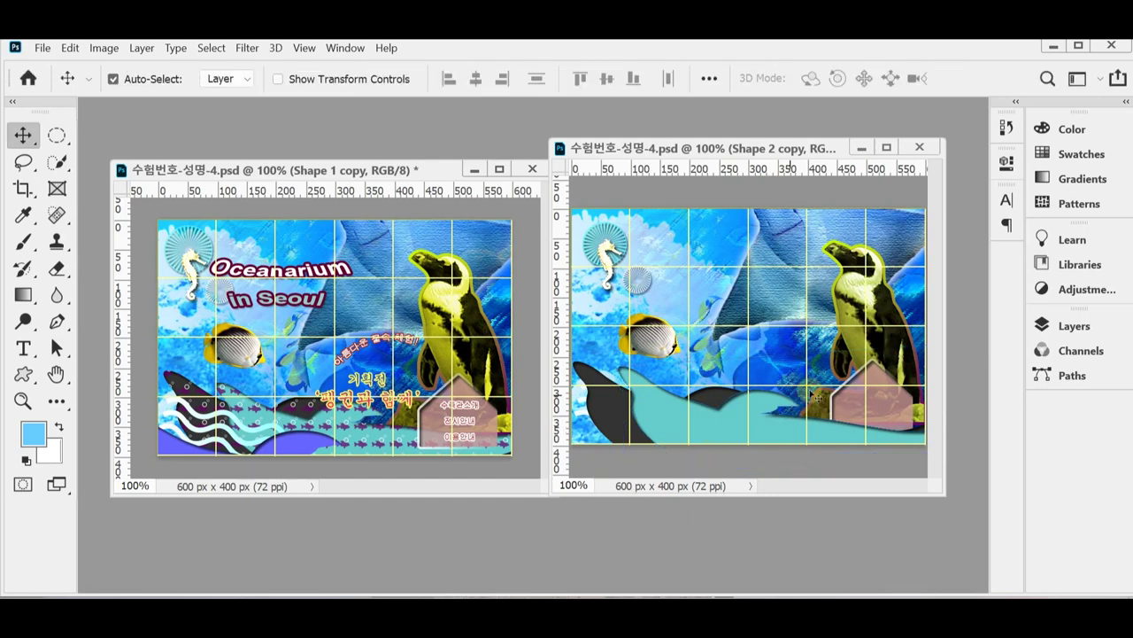
pyautogui.press('ctrl')
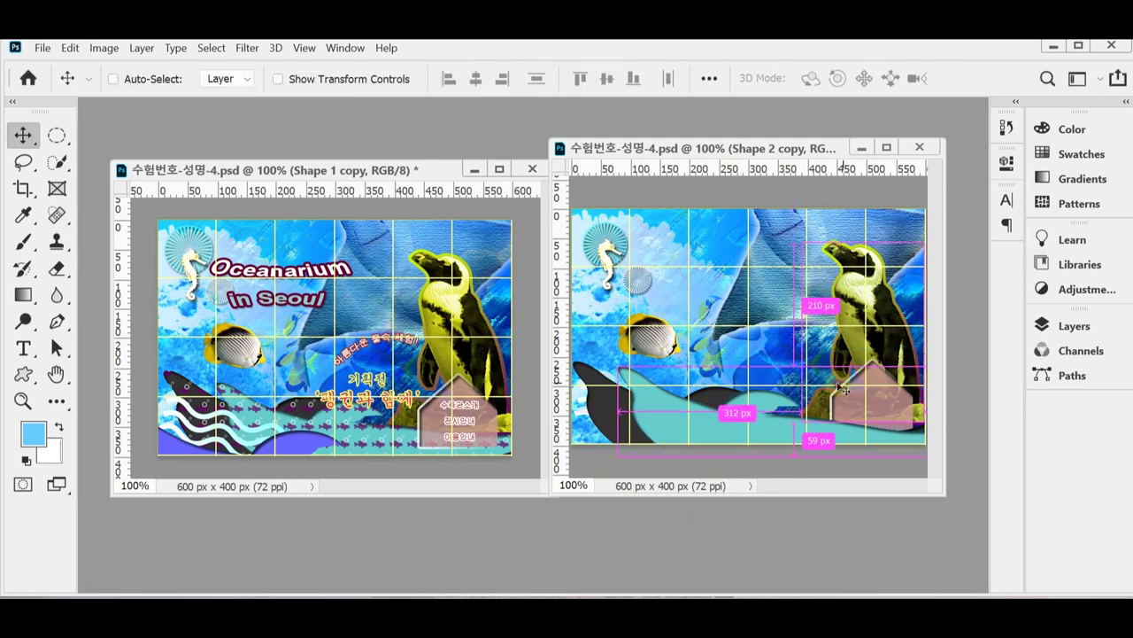
pyautogui.hotkey('ctrl', 't')
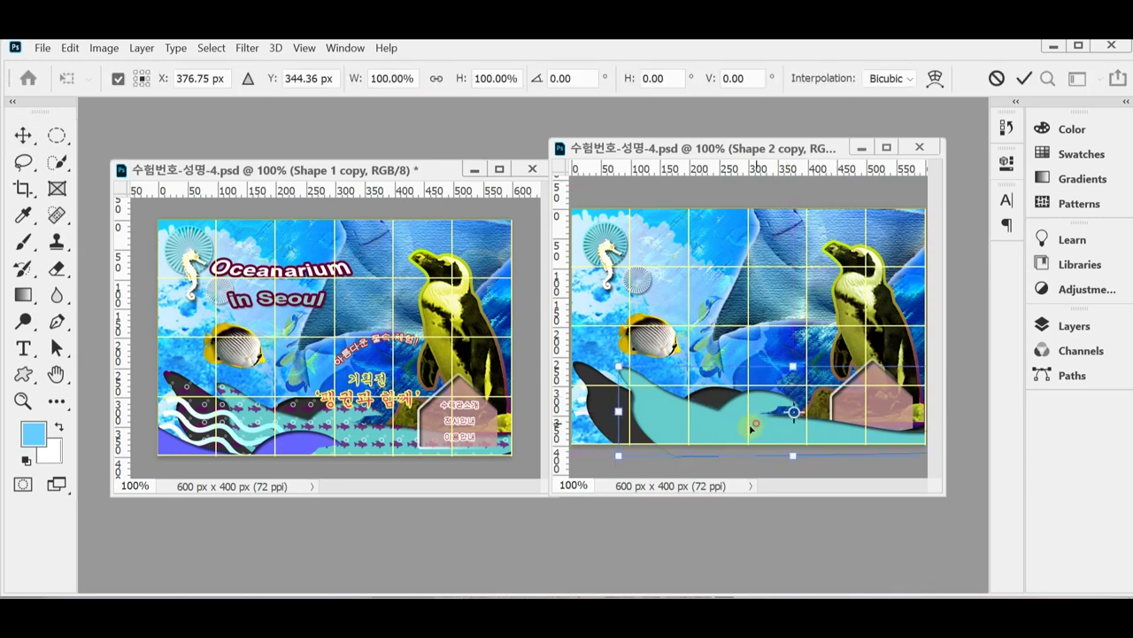
pyautogui.moveTo(751, 428); pyautogui.dragTo(657, 452)
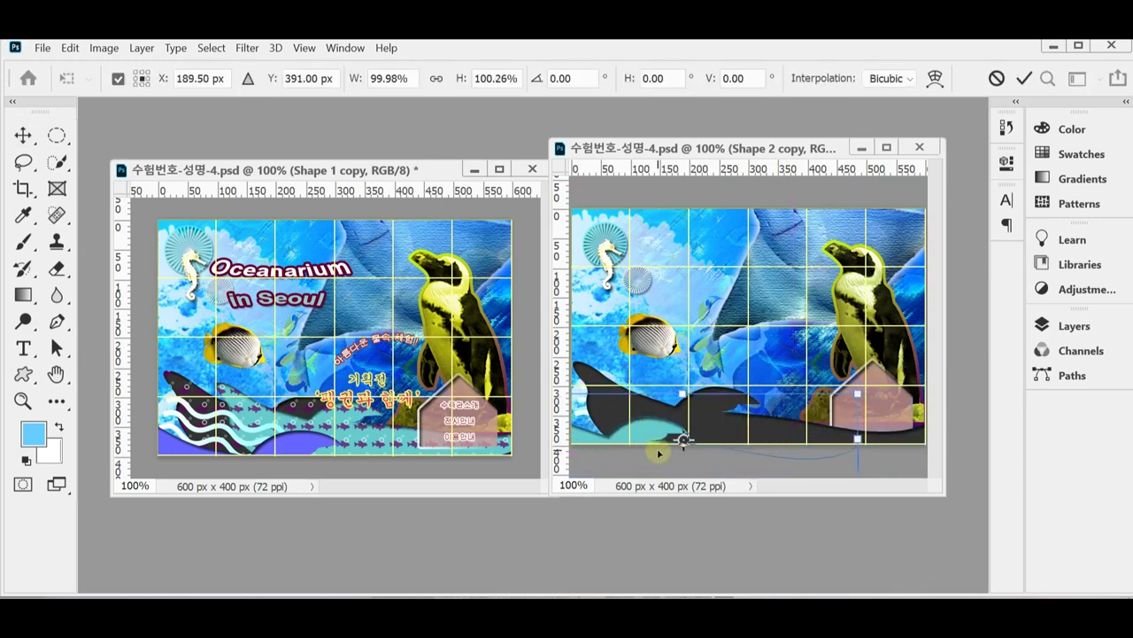
pyautogui.press('Return')
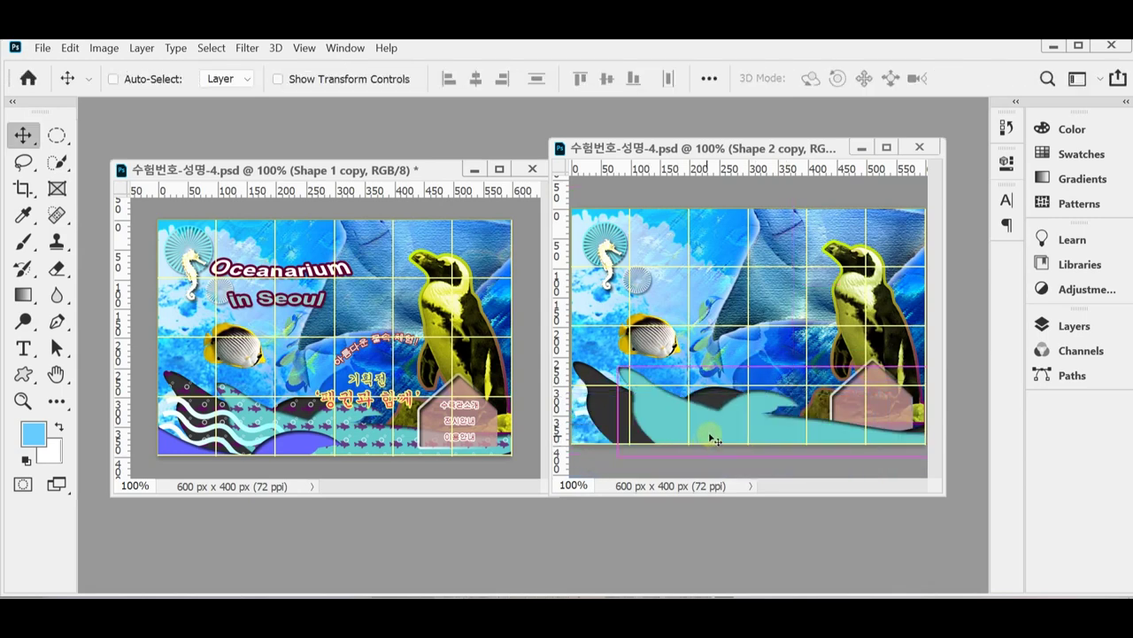
# - Duplicate the teal shape, move the copy toward the canvas's lower-left corner, and widen the document window
pyautogui.hotkey('ctrl', 'j')
pyautogui.hotkey('ctrl', 't')
pyautogui.moveTo(713, 438); pyautogui.dragTo(624, 461)
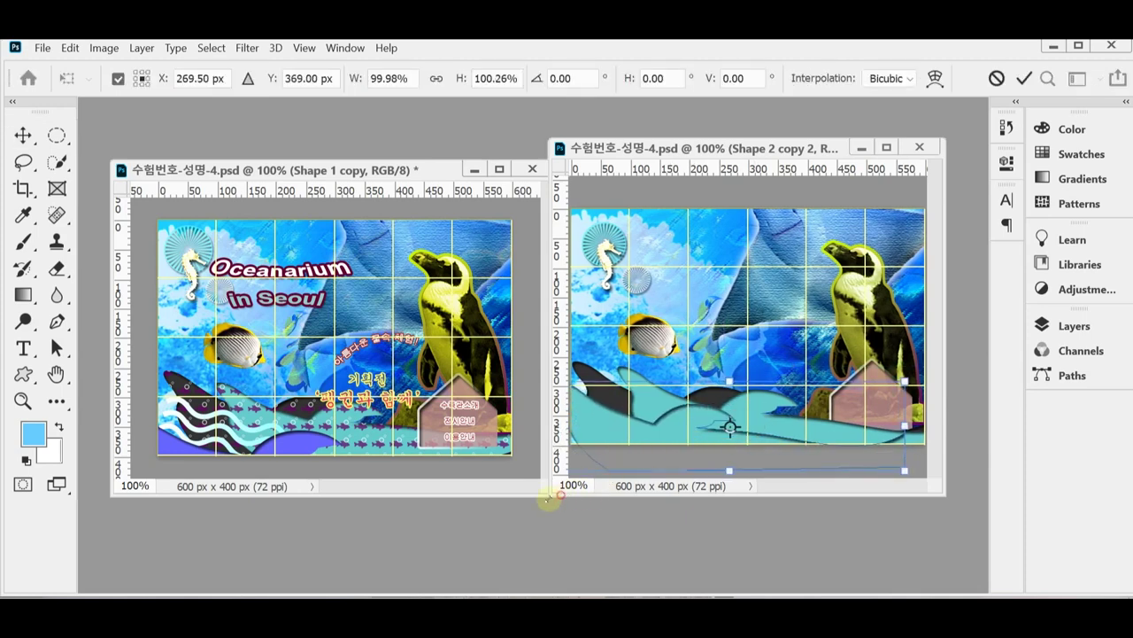
pyautogui.moveTo(550, 497); pyautogui.dragTo(501, 507)
pyautogui.moveTo(688, 458); pyautogui.dragTo(657, 461)
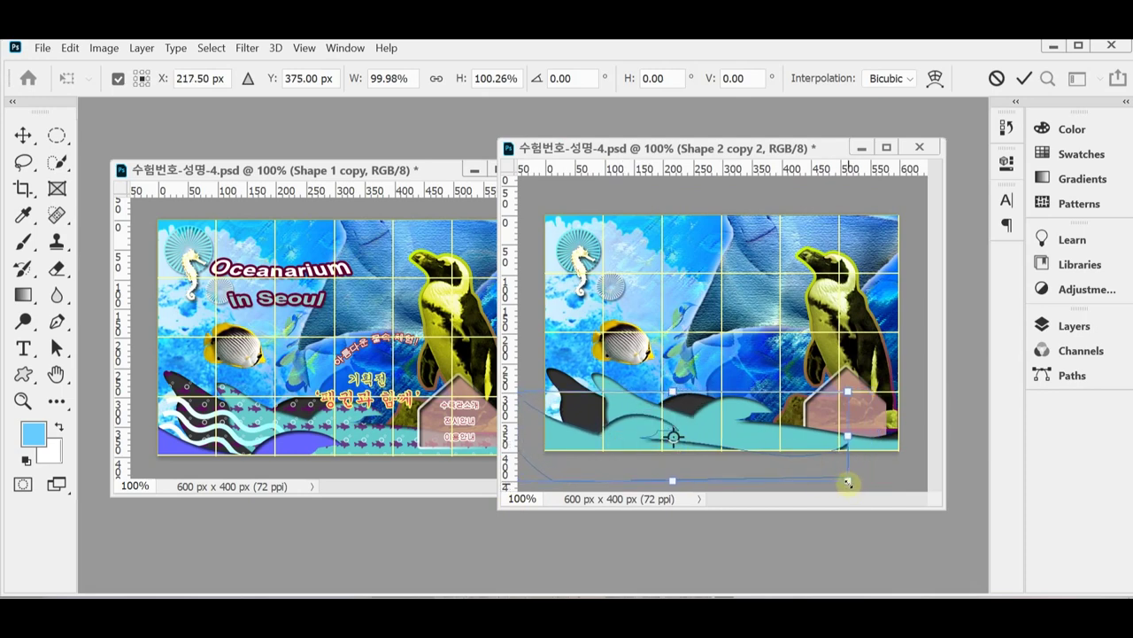
# - Scale the second copy to about 112.6%, rotate it about 5.5°, and shift it down below the teal shape's hump
pyautogui.moveTo(847, 482); pyautogui.dragTo(891, 501)
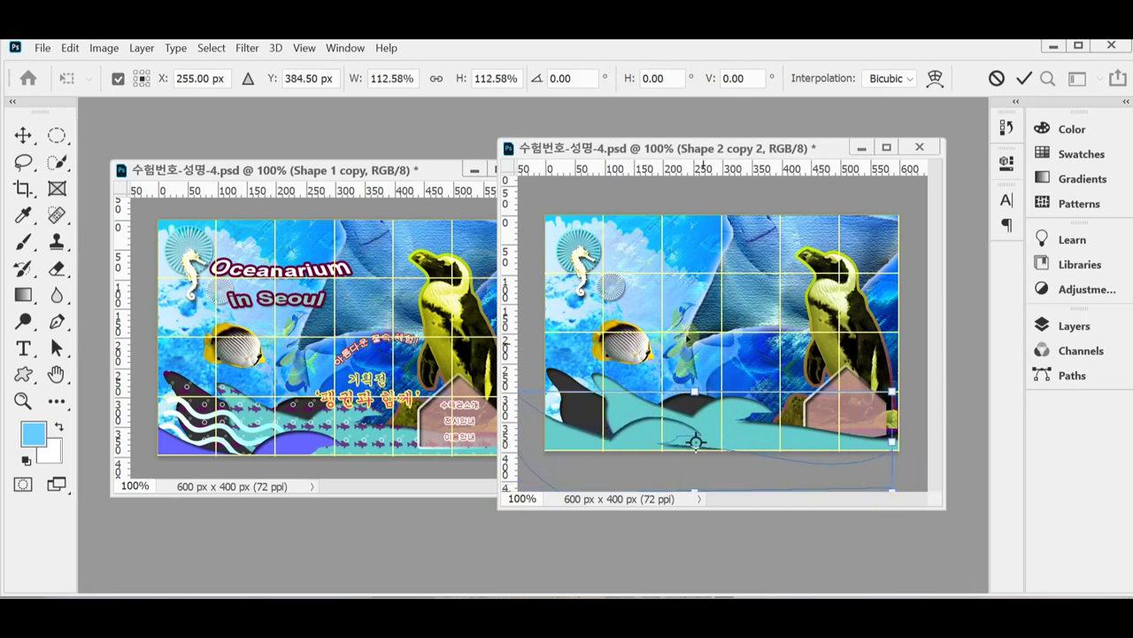
pyautogui.moveTo(689, 328); pyautogui.dragTo(713, 314)
pyautogui.moveTo(659, 426); pyautogui.dragTo(669, 455)
pyautogui.moveTo(926, 396); pyautogui.dragTo(919, 381)
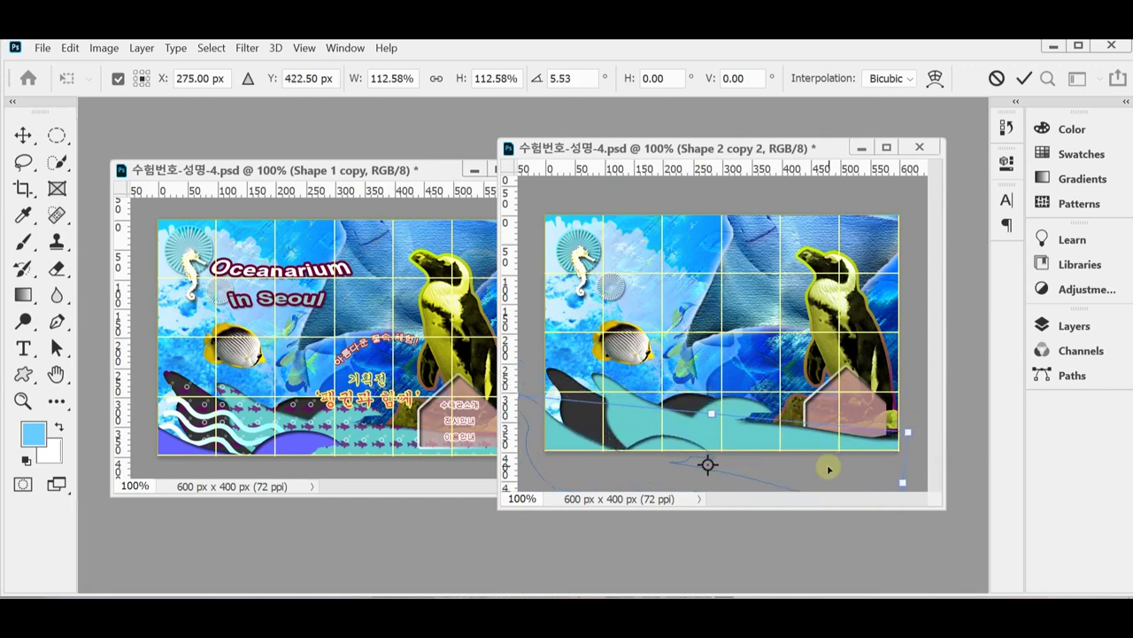
# - Nudge the enlarged second copy 6 px right and 30 px up and apply the transform
pyautogui.press('Right')
pyautogui.press('Right')
pyautogui.press('Right')
pyautogui.press('Right')
pyautogui.press('Right')
pyautogui.press('Right')
pyautogui.hotkey('shift', 'Up')
pyautogui.hotkey('shift', 'Up')
pyautogui.hotkey('shift', 'Up')
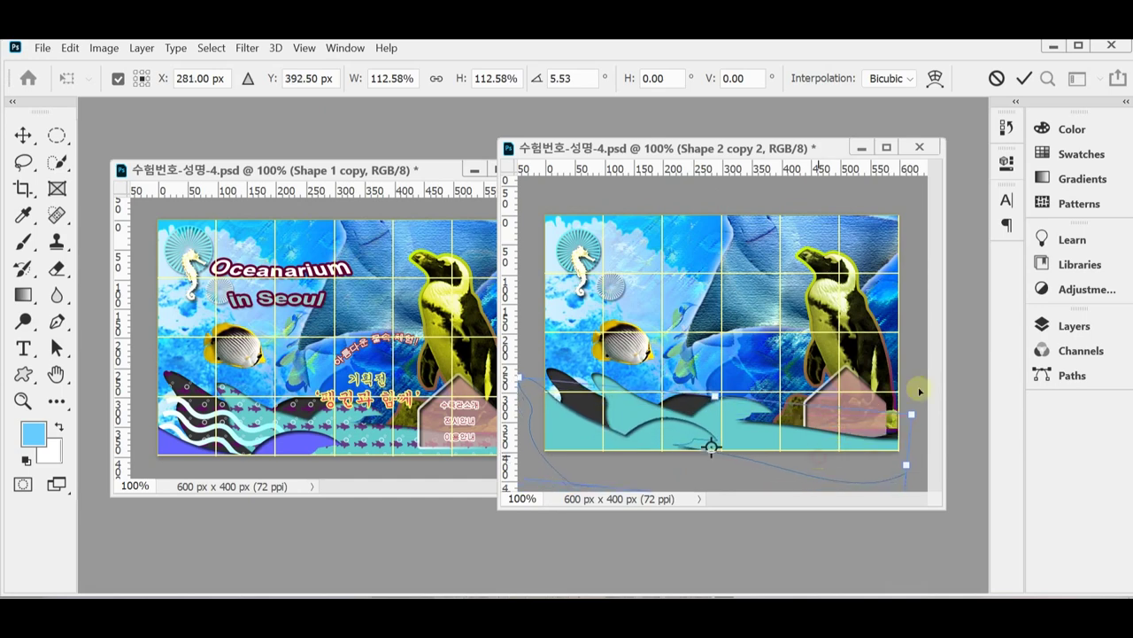
pyautogui.press('Return')
# - Change the fill colour of the Shape 2 copy 2 layer to #6666ff
pyautogui.click(1075, 325)
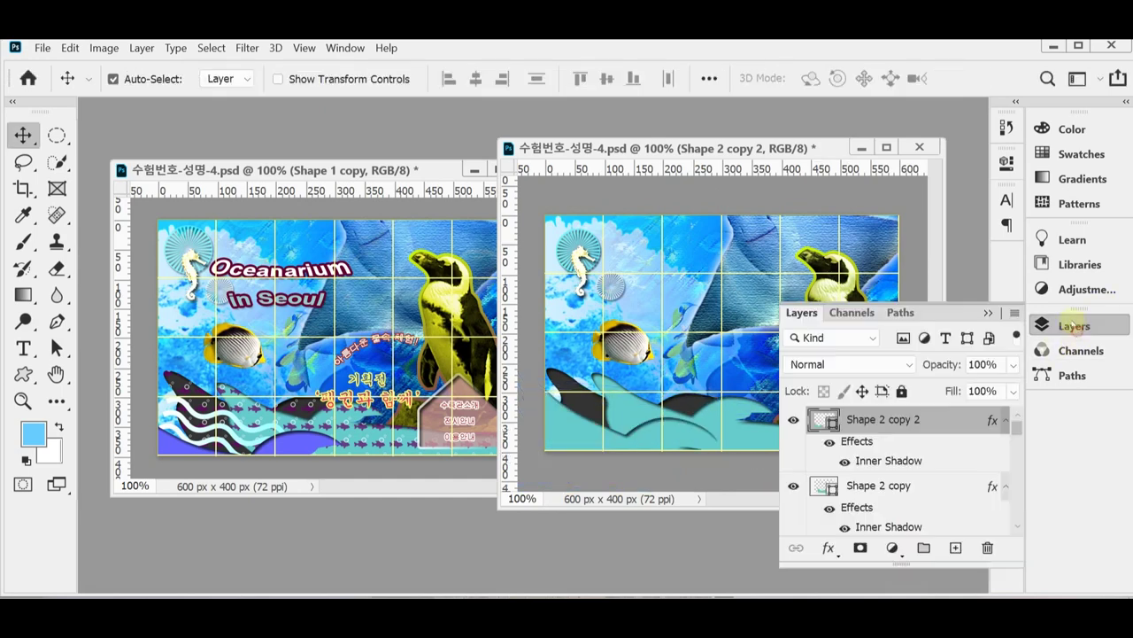
pyautogui.doubleClick(825, 420)
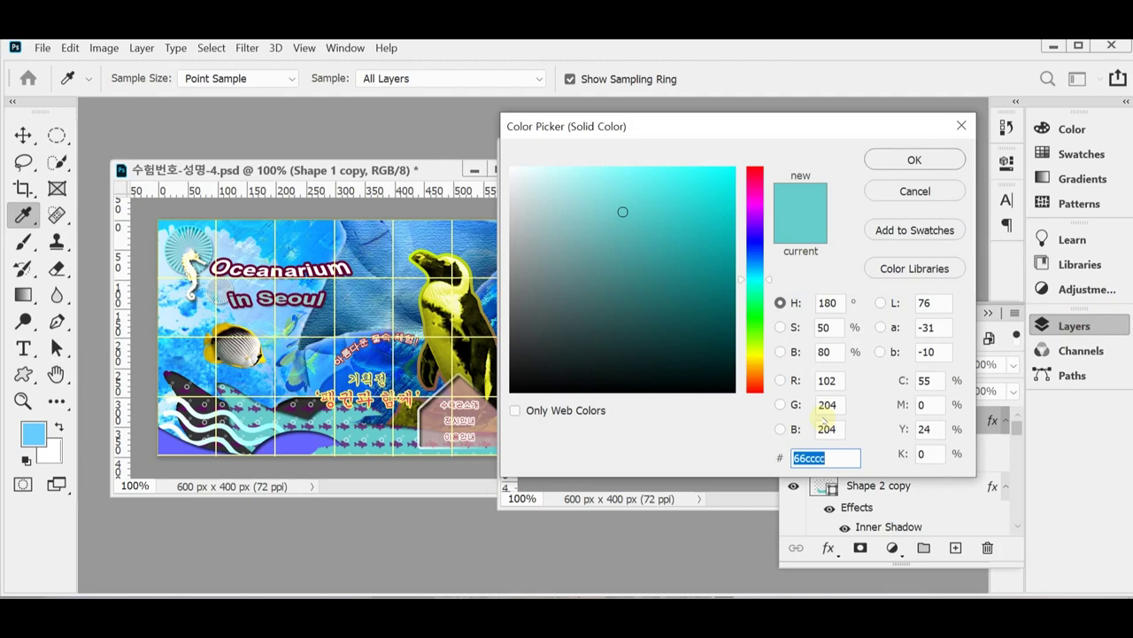
pyautogui.write('66f')
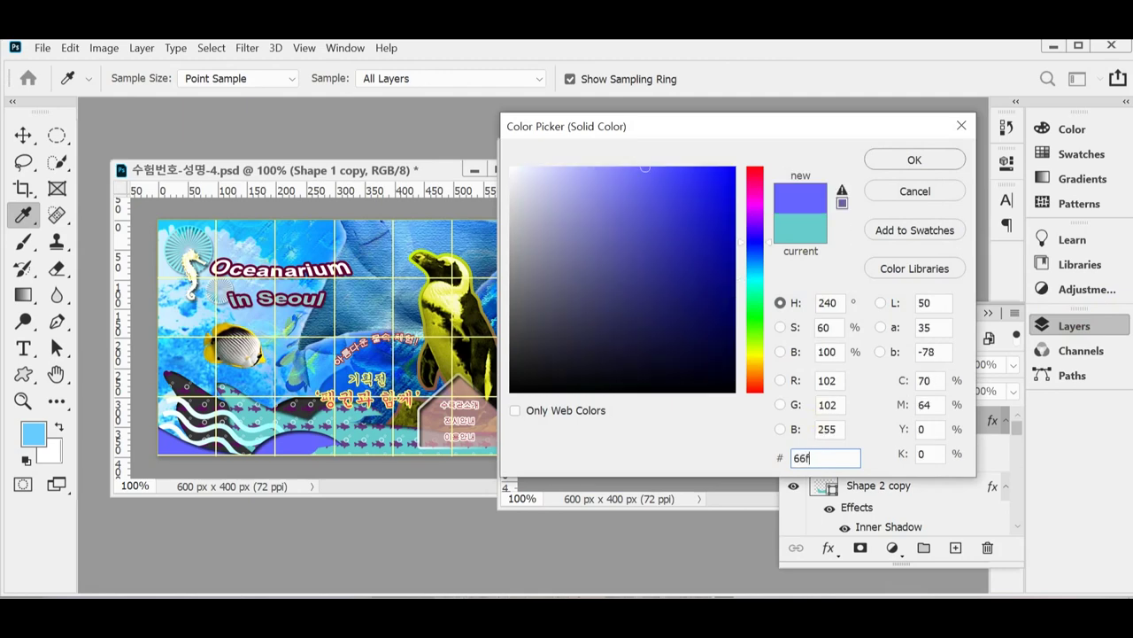
pyautogui.press('Return')
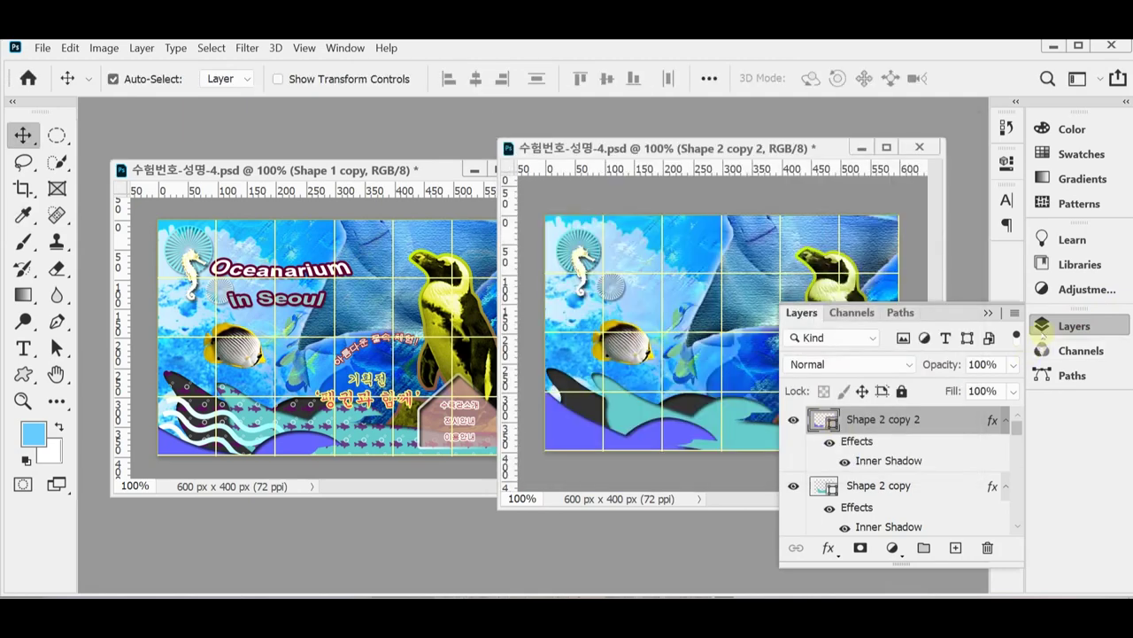
# - Transform the #6666ff wave shape to adjust its size, angle and position along the canvas's lower edge, enlarge the document window, and apply the transform
pyautogui.click(1047, 327)
pyautogui.moveTo(554, 425); pyautogui.dragTo(565, 441)
pyautogui.hotkey('ctrl', 't')
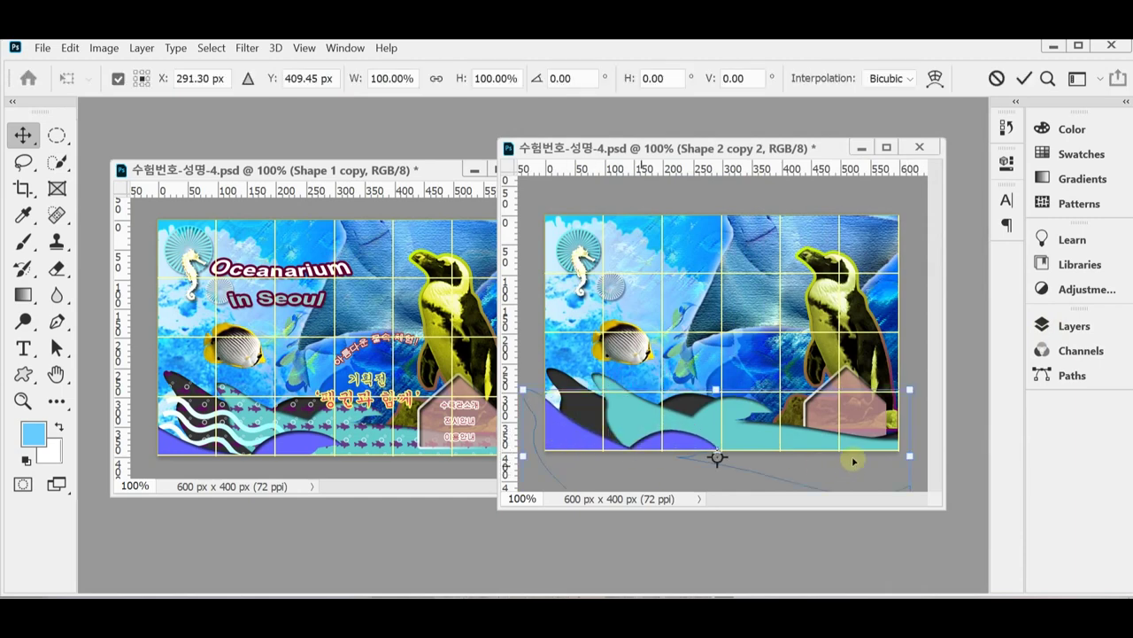
pyautogui.moveTo(912, 376); pyautogui.dragTo(910, 353)
pyautogui.moveTo(804, 470); pyautogui.dragTo(813, 454)
pyautogui.moveTo(924, 459); pyautogui.dragTo(926, 456)
pyautogui.moveTo(944, 507); pyautogui.dragTo(942, 474)
pyautogui.moveTo(675, 493); pyautogui.dragTo(680, 491)
pyautogui.moveTo(933, 459); pyautogui.dragTo(946, 426)
pyautogui.moveTo(880, 478); pyautogui.dragTo(881, 478)
pyautogui.press('Return')
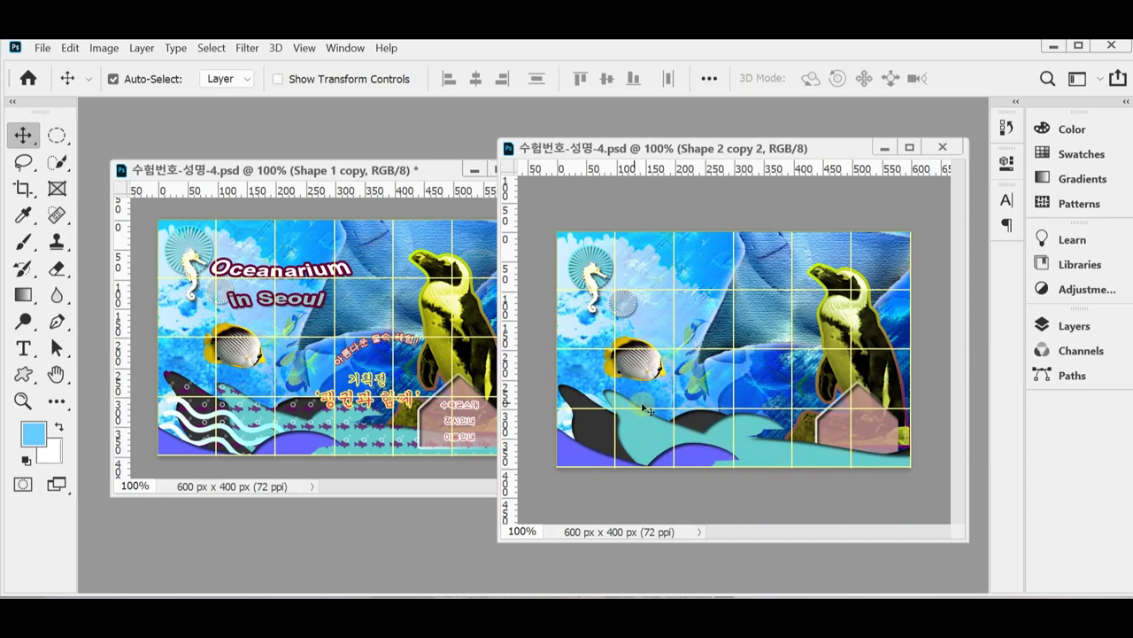
# - Examine the fish-and-ring pattern on the reference document's waves at 300%, return to 100%, and save that document
pyautogui.moveTo(589, 389); pyautogui.dragTo(235, 296)
pyautogui.hotkey('ctrl', '+')
pyautogui.hotkey('ctrl', '+')
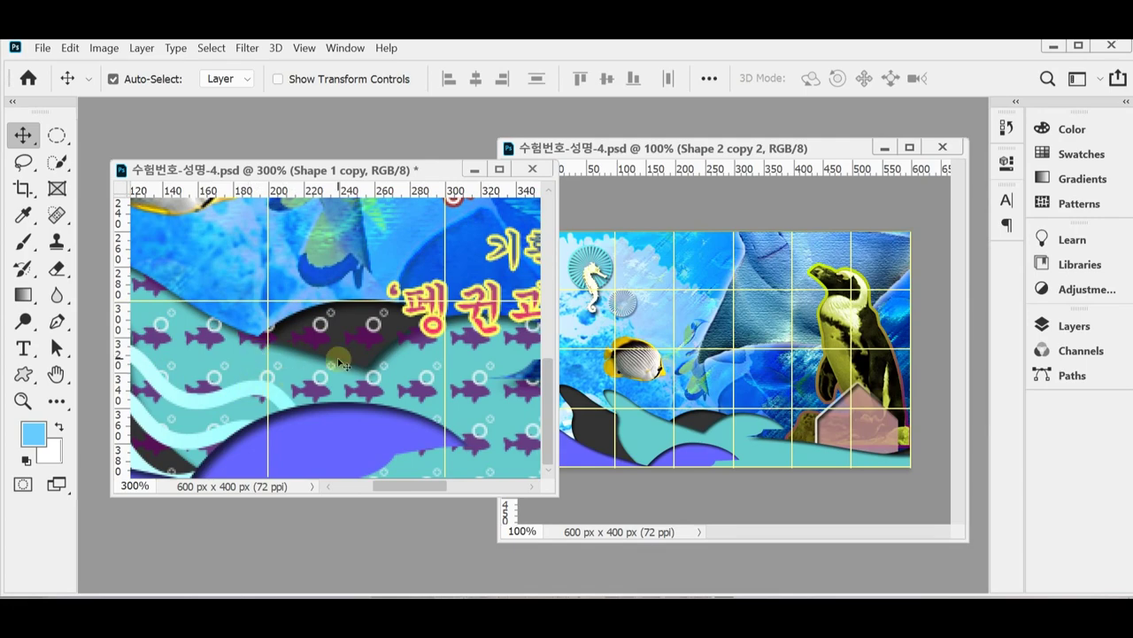
pyautogui.hotkey('ctrl', '-')
pyautogui.hotkey('ctrl', '-')
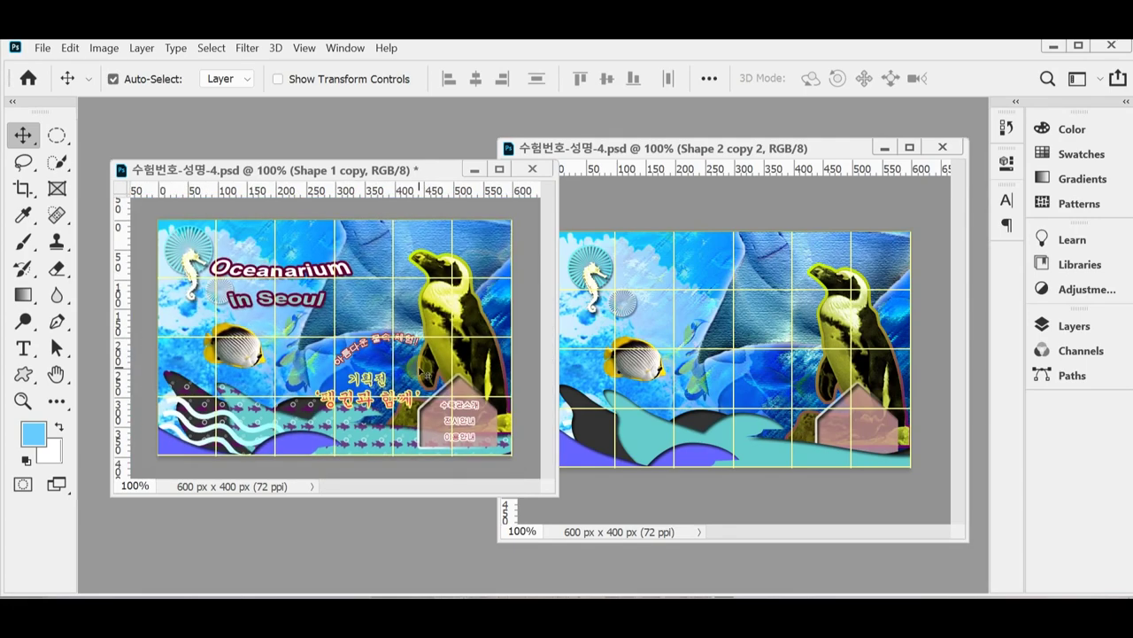
pyautogui.hotkey('ctrl', 's')
# - Create a new document 30 pixels wide and 30 pixels high with transparent background contents
pyautogui.click(41, 48)
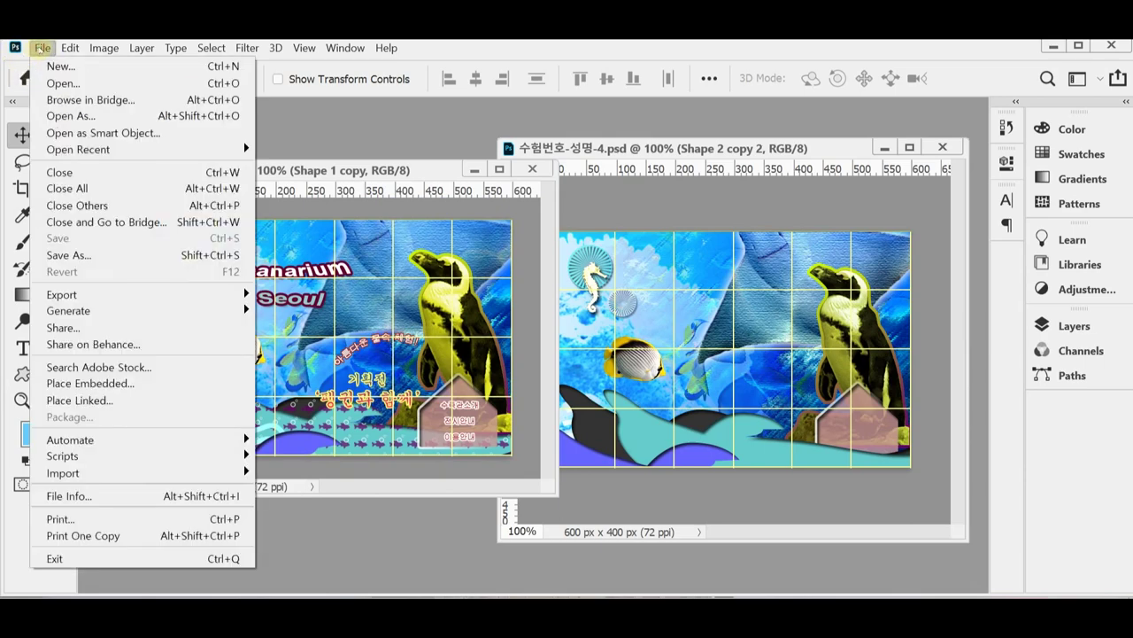
pyautogui.click(58, 66)
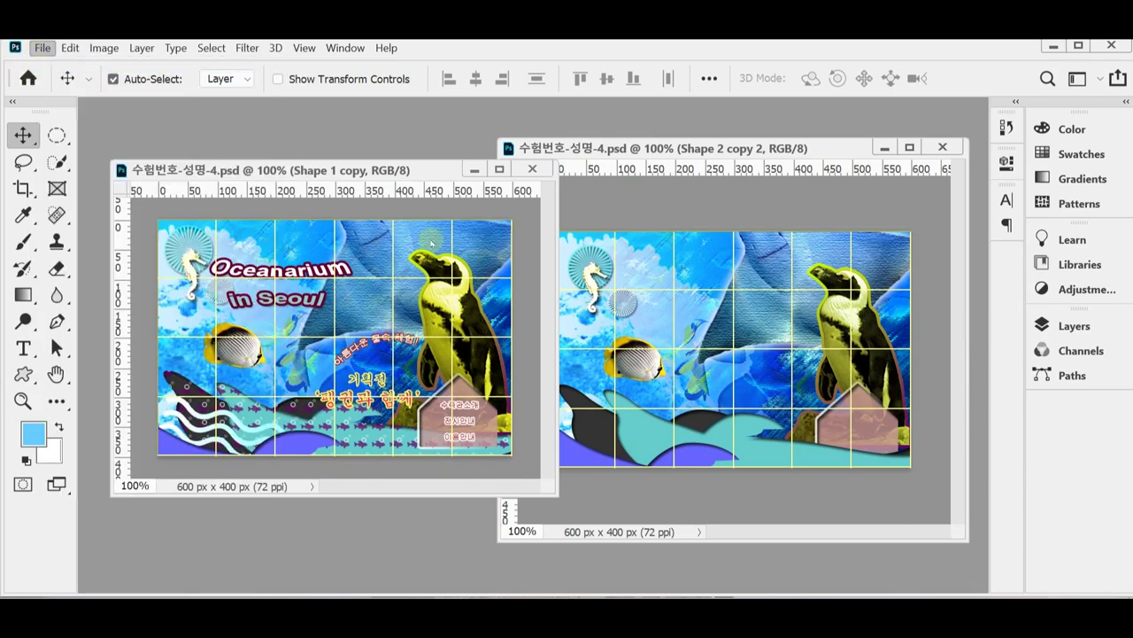
pyautogui.doubleClick(657, 263)
pyautogui.write('30')
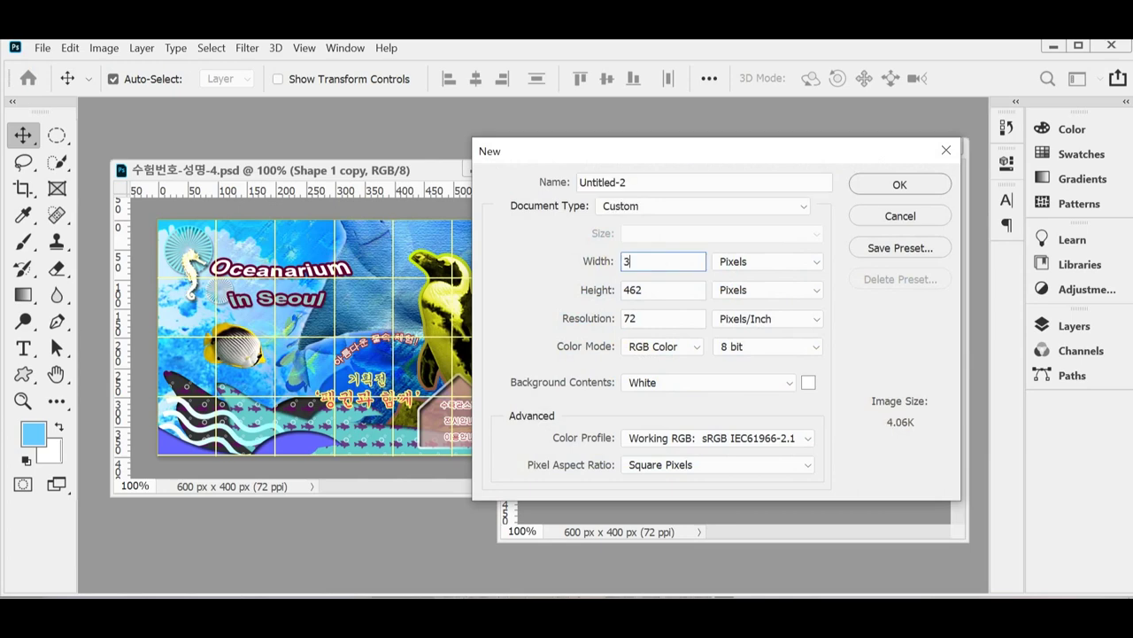
pyautogui.press('Tab')
pyautogui.press('Tab')
pyautogui.write('3')
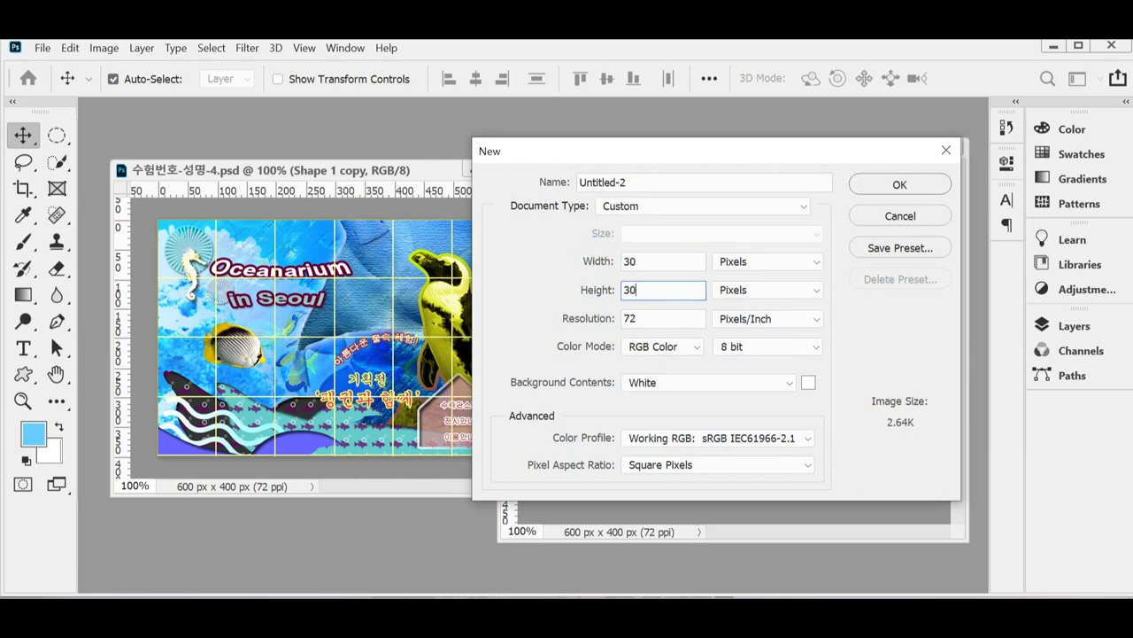
pyautogui.write('0')
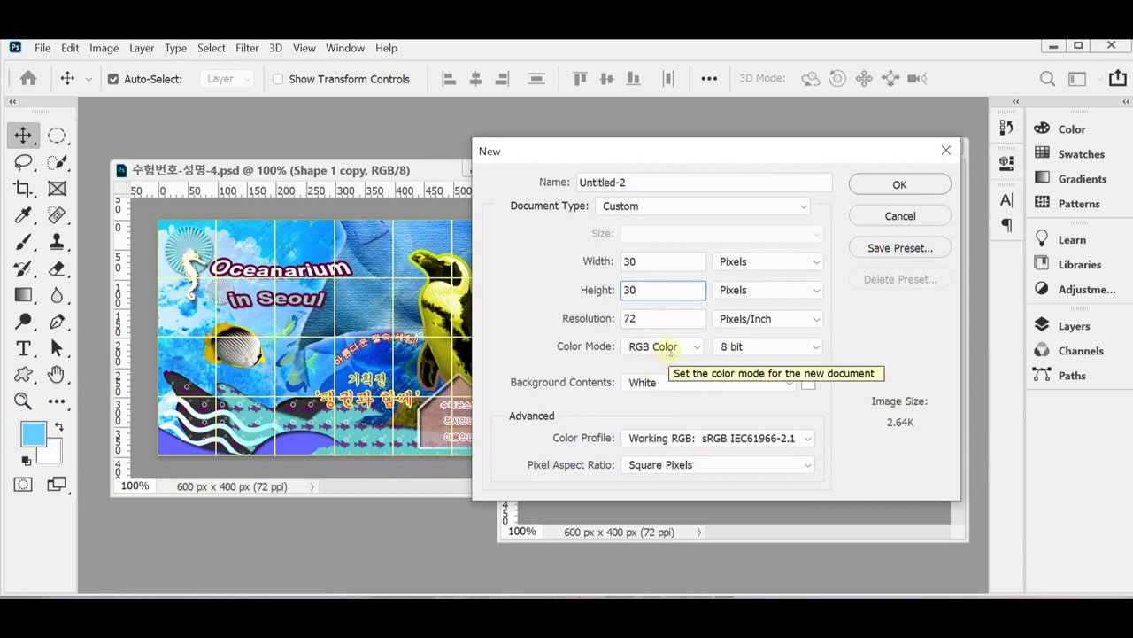
pyautogui.click(671, 381)
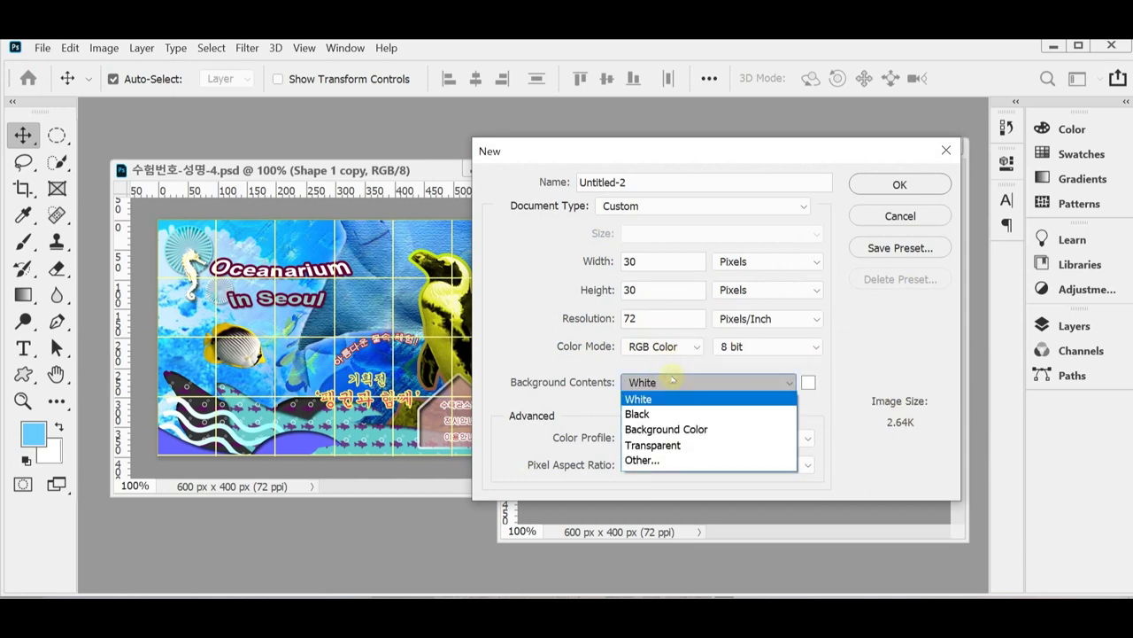
pyautogui.click(707, 448)
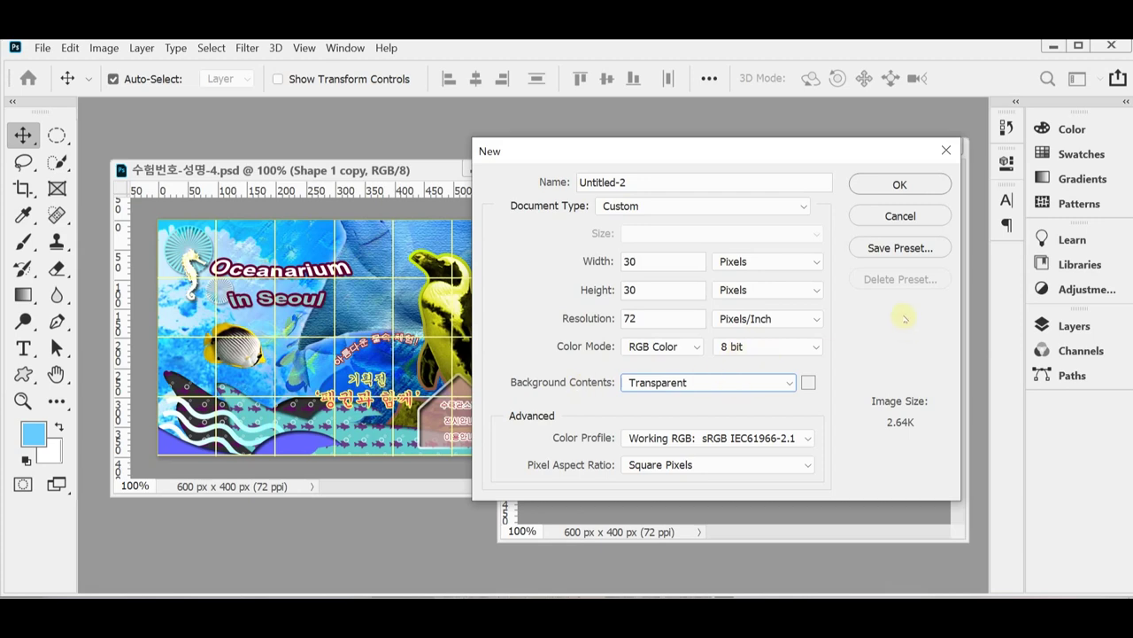
pyautogui.click(881, 186)
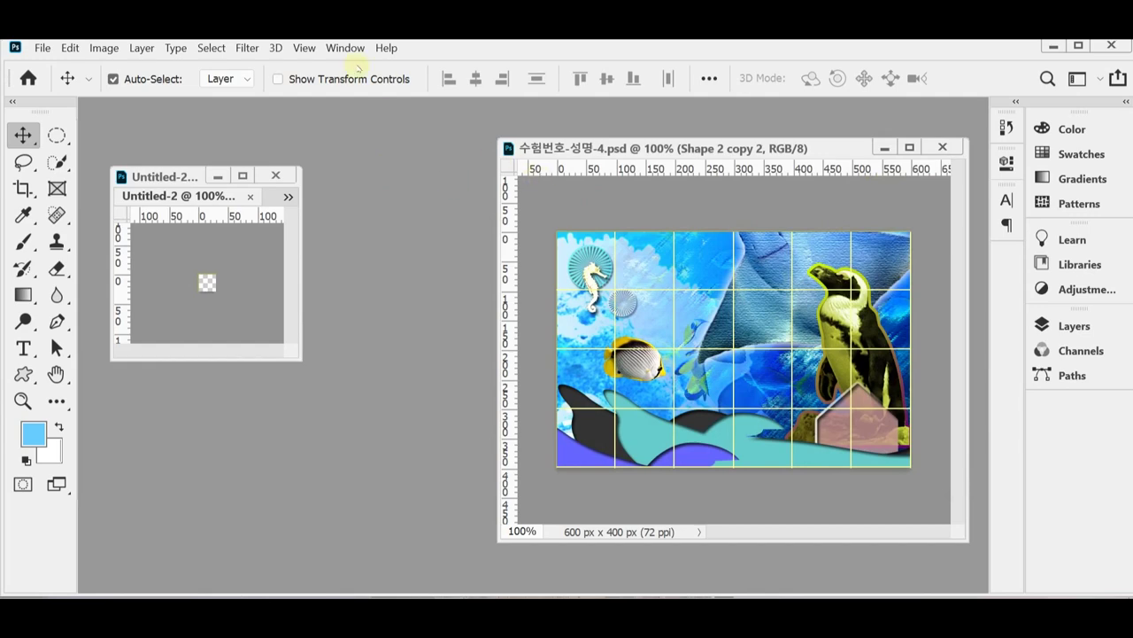
# - Magnify the new document to 1200% and enlarge its window to fit the whole canvas
pyautogui.keyDown('ctrl'); pyautogui.click(209, 293); pyautogui.keyUp('ctrl')
pyautogui.keyDown('ctrl'); pyautogui.click(209, 293); pyautogui.keyUp('ctrl')
pyautogui.moveTo(299, 353); pyautogui.dragTo(497, 442)
pyautogui.moveTo(288, 333); pyautogui.dragTo(333, 336)
pyautogui.keyDown('ctrl'); pyautogui.click(333, 336); pyautogui.keyUp('ctrl')
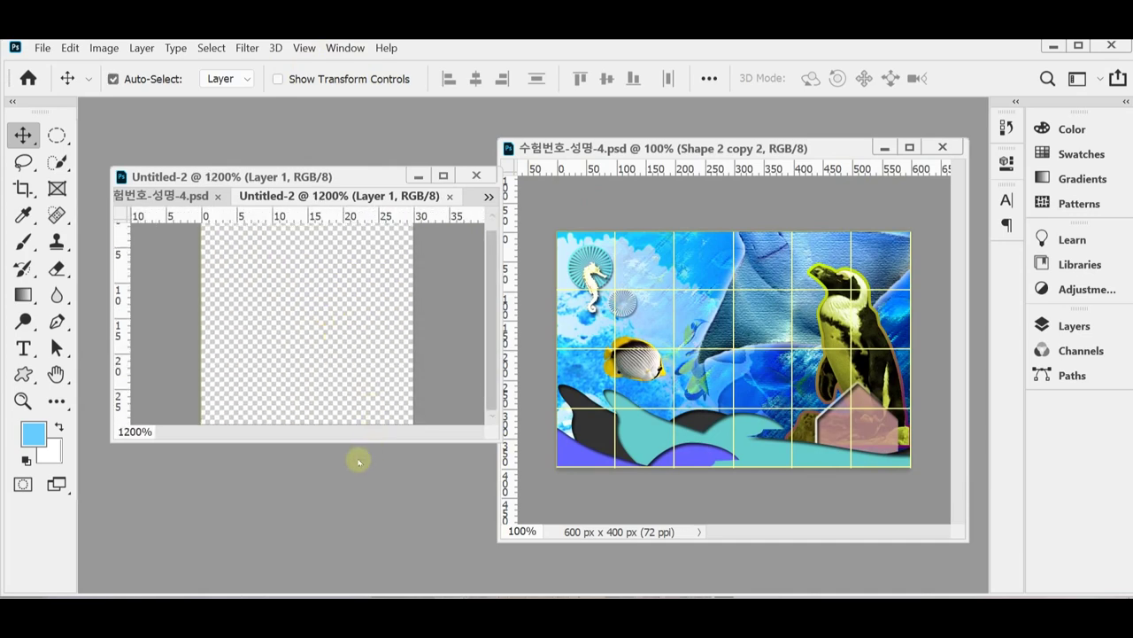
pyautogui.moveTo(351, 443); pyautogui.dragTo(366, 485)
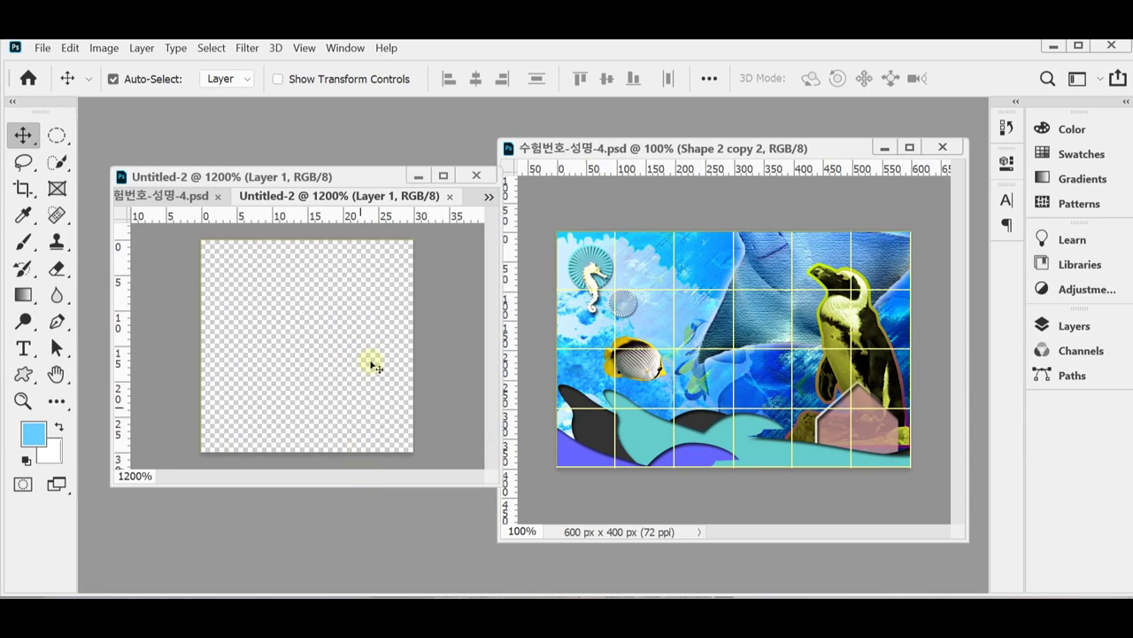
# - Draw the fish custom shape from the legacy Animals set, about 25 by 14 px, in the lower half of the new canvas
pyautogui.click(24, 374)
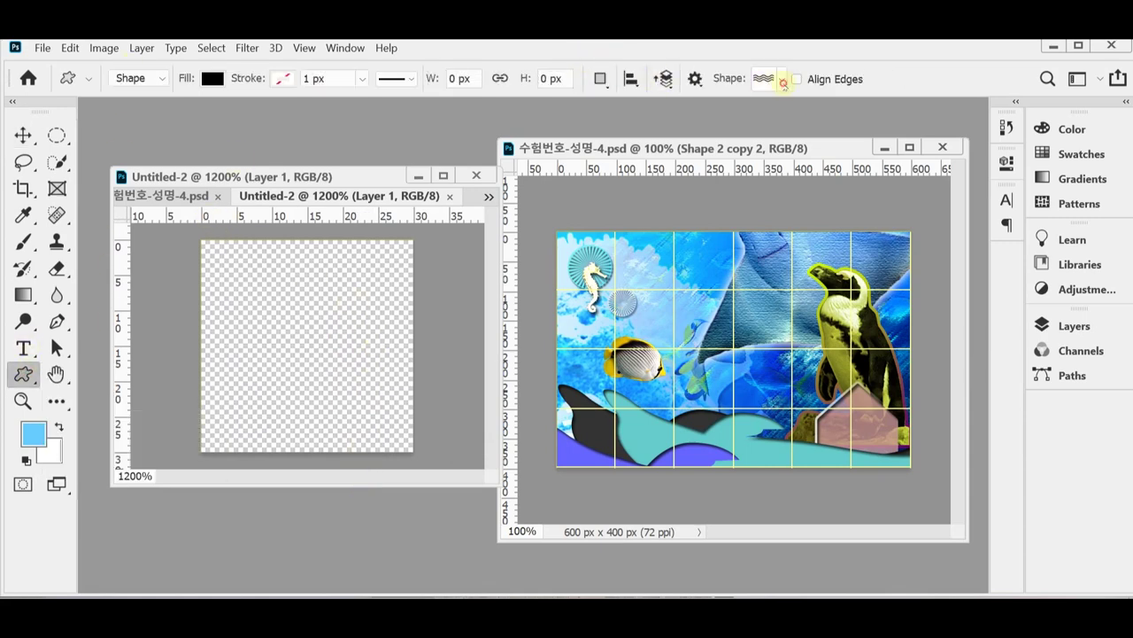
pyautogui.click(783, 81)
pyautogui.click(680, 230)
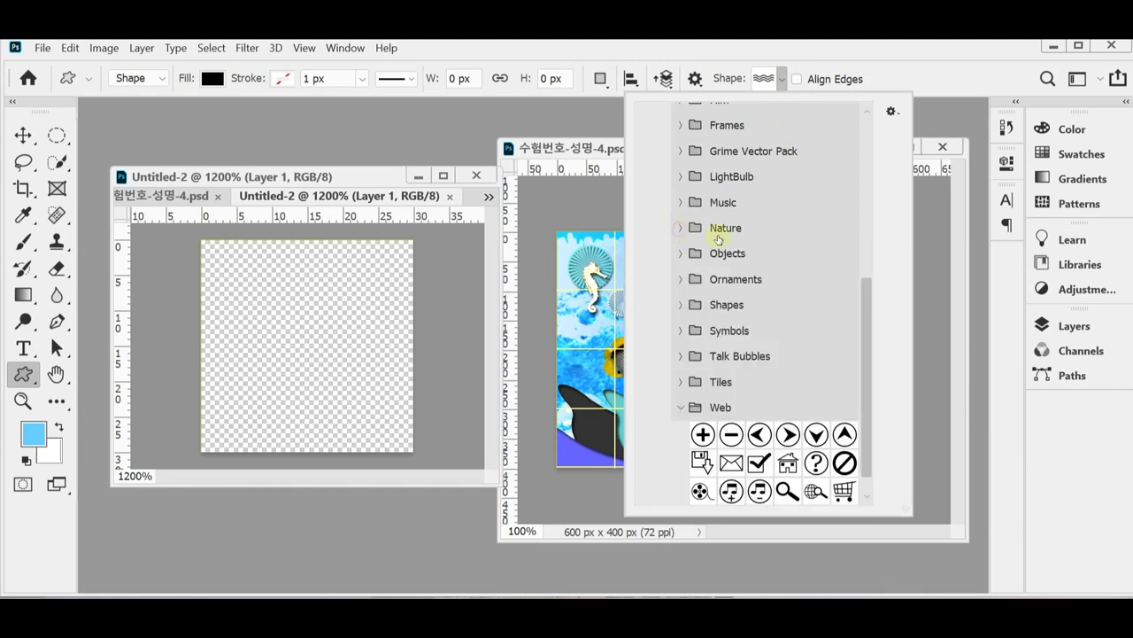
pyautogui.scroll(4, 779, 266)
pyautogui.scroll(5, 735, 257)
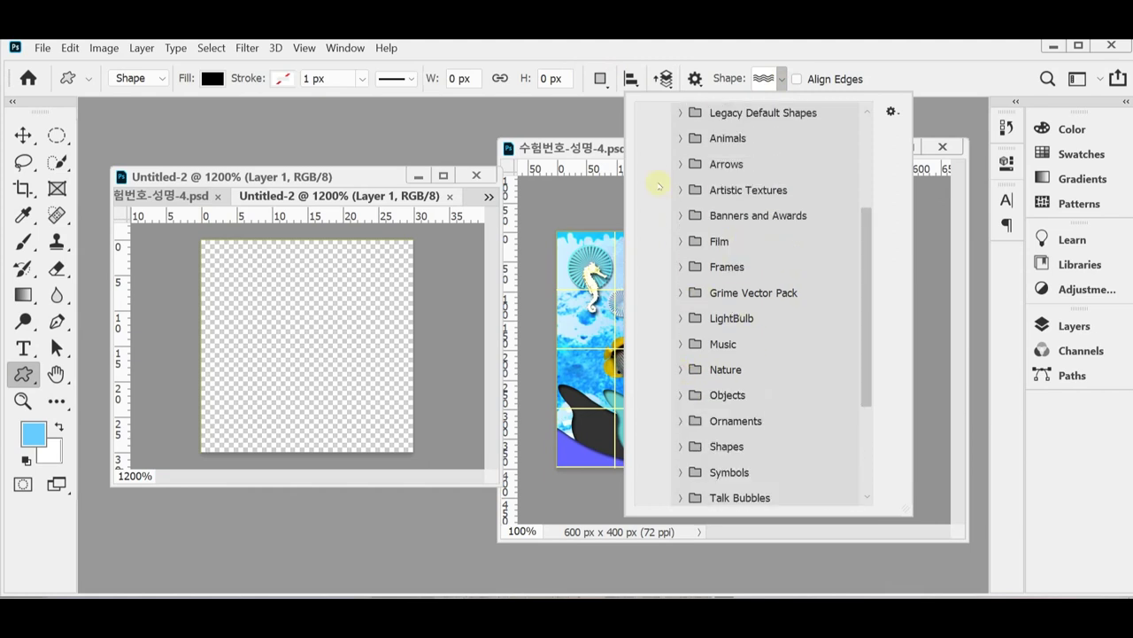
pyautogui.click(679, 167)
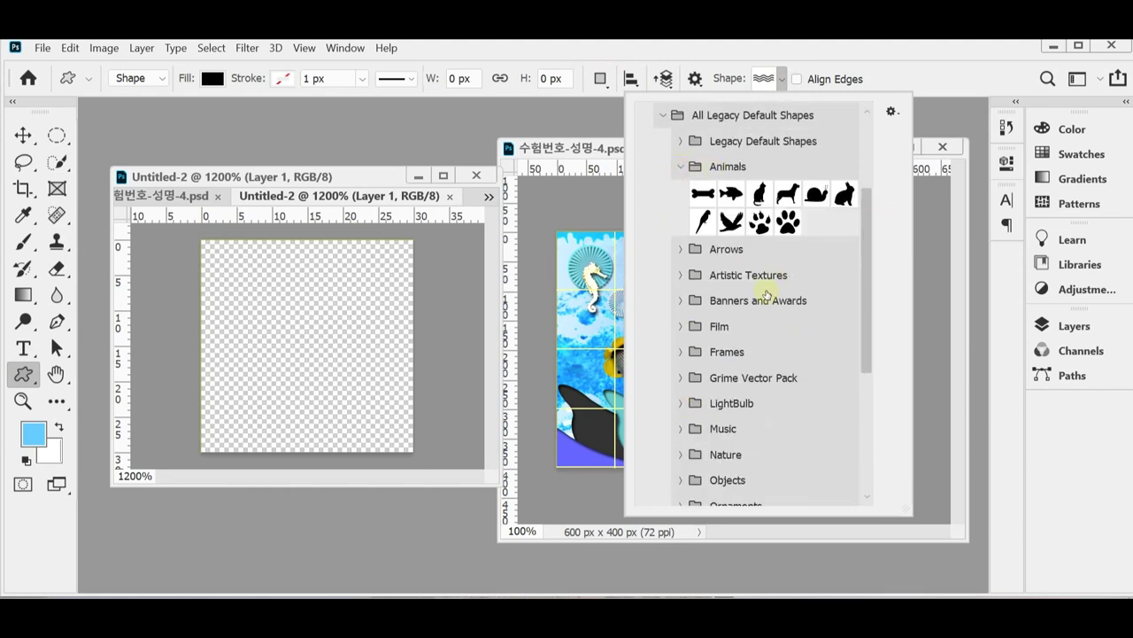
pyautogui.click(731, 193)
pyautogui.click(496, 50)
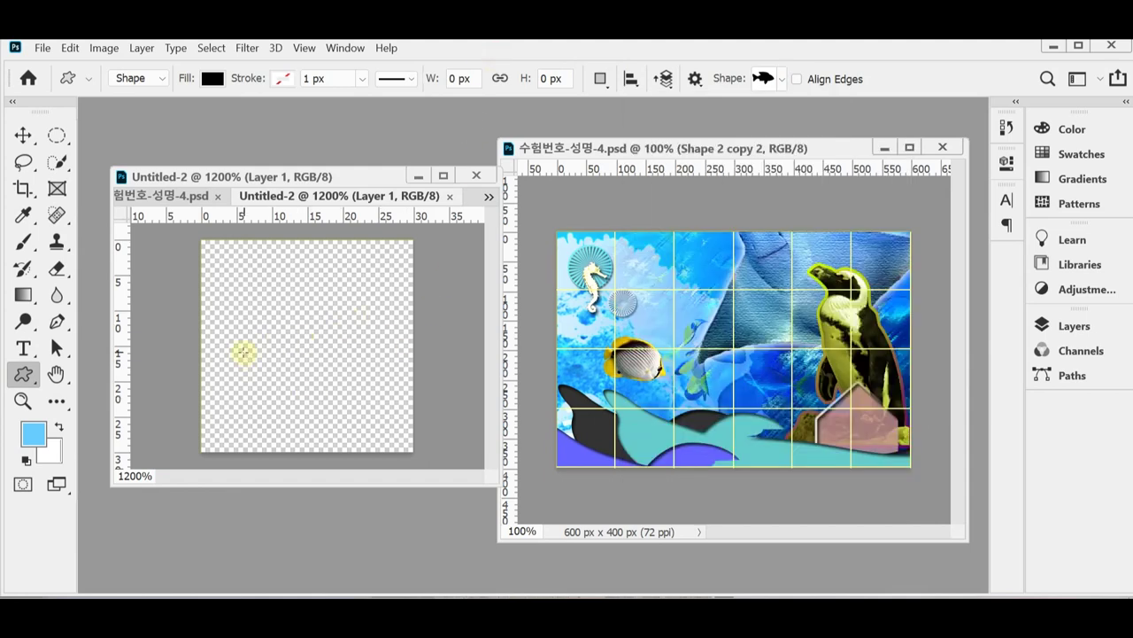
pyautogui.moveTo(243, 353); pyautogui.dragTo(405, 440)
pyautogui.moveTo(373, 388); pyautogui.dragTo(344, 384)
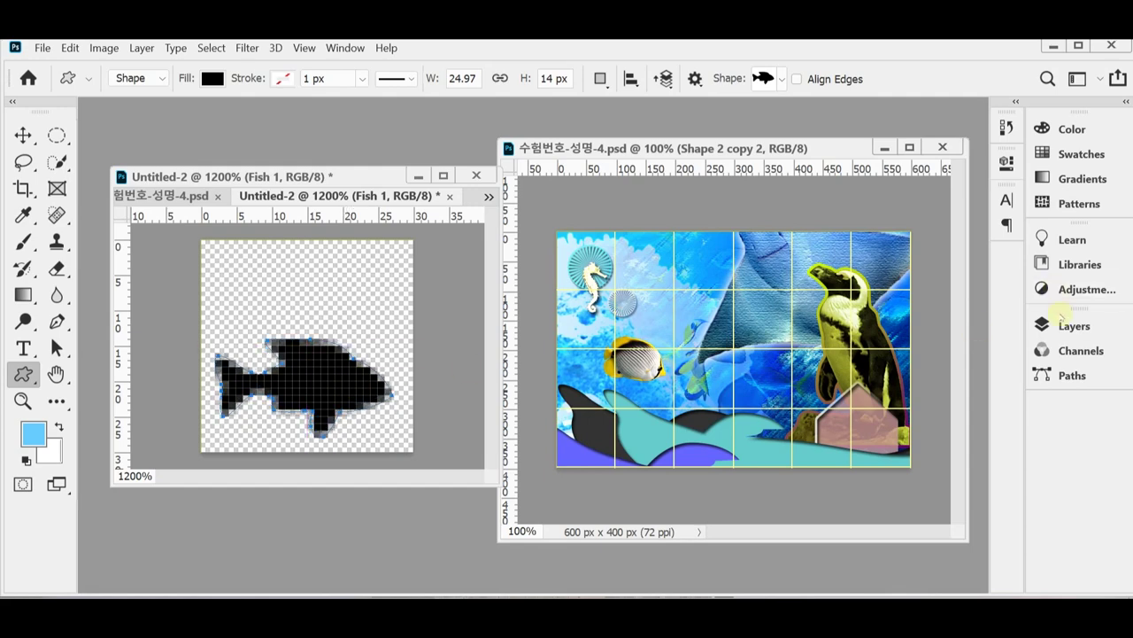
# - Change the fill colour of the Fish 1 layer to #660066 and deselect the fish's path
pyautogui.click(1067, 324)
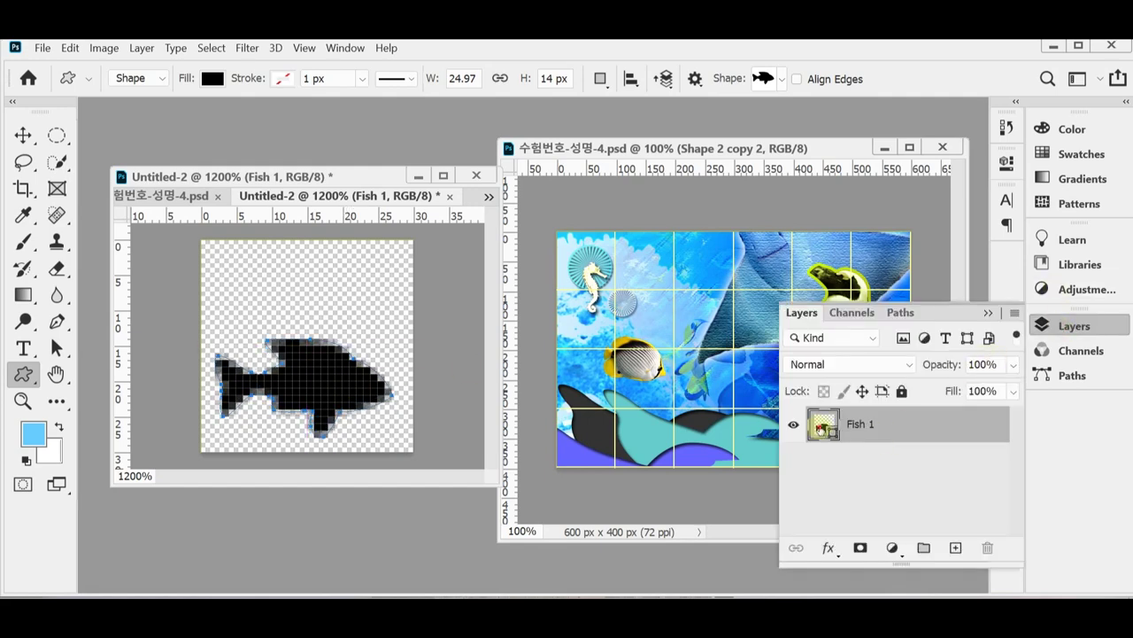
pyautogui.doubleClick(822, 428)
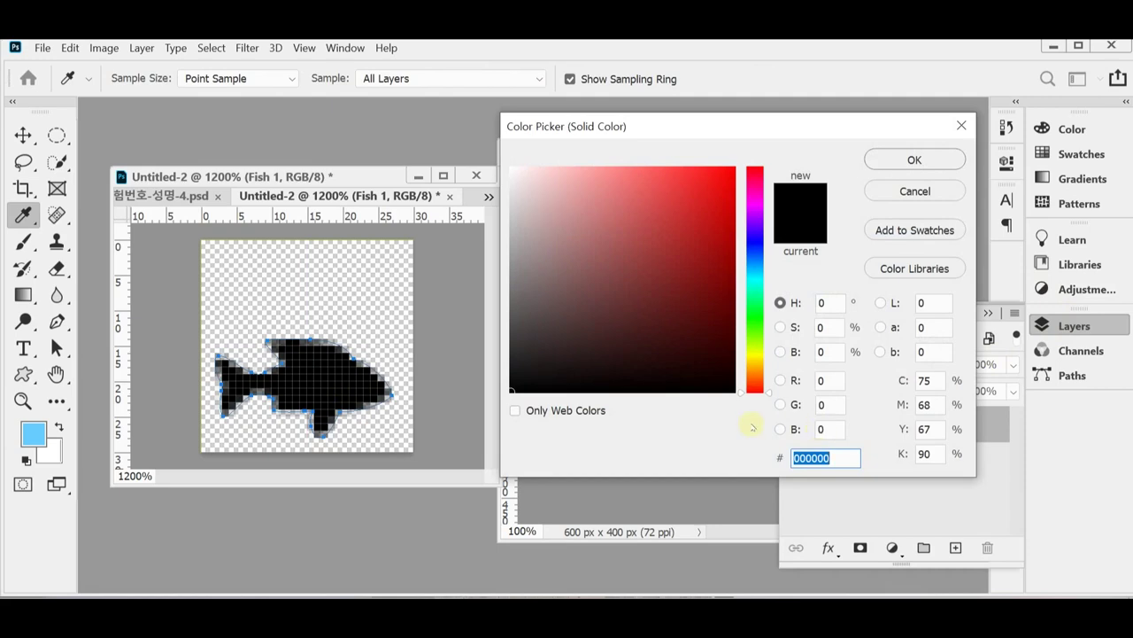
pyautogui.write('606')
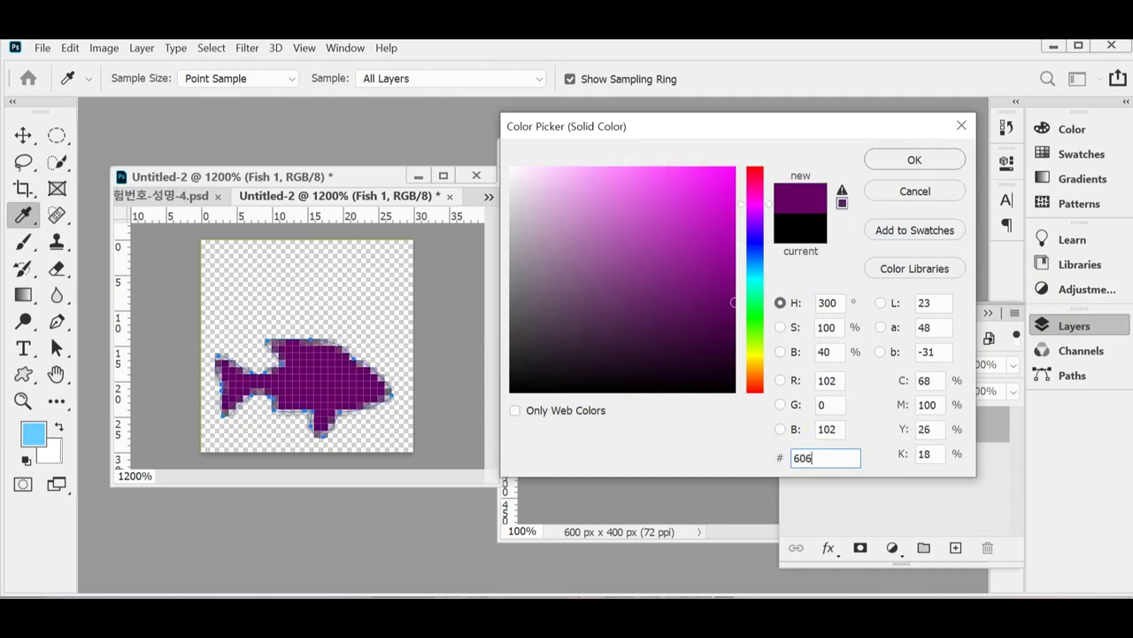
pyautogui.press('Return')
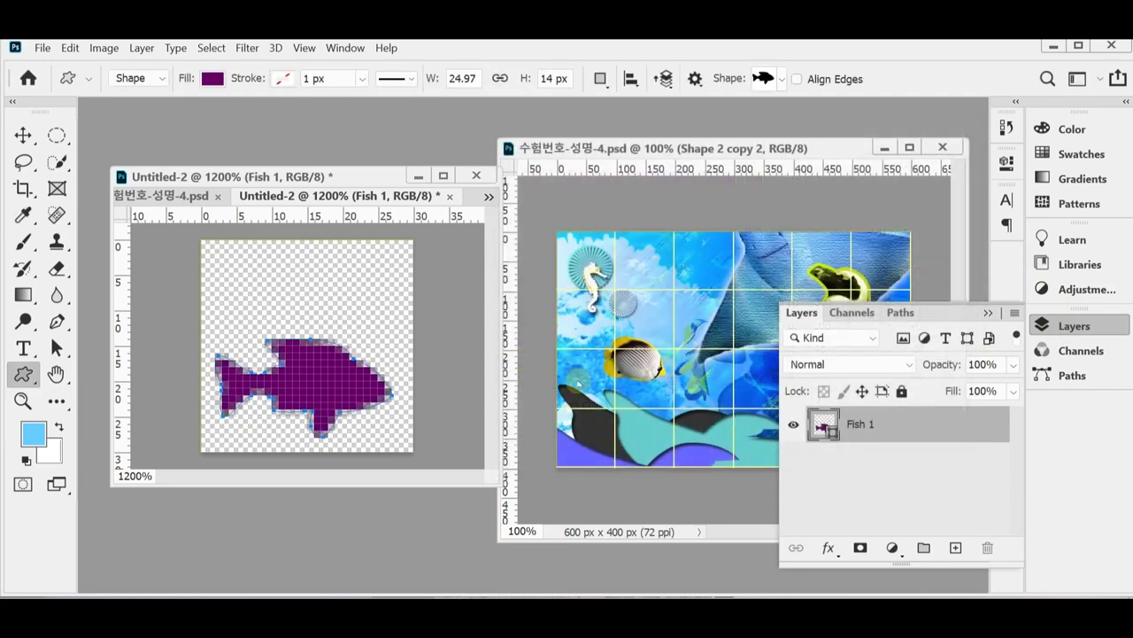
pyautogui.press('Return')
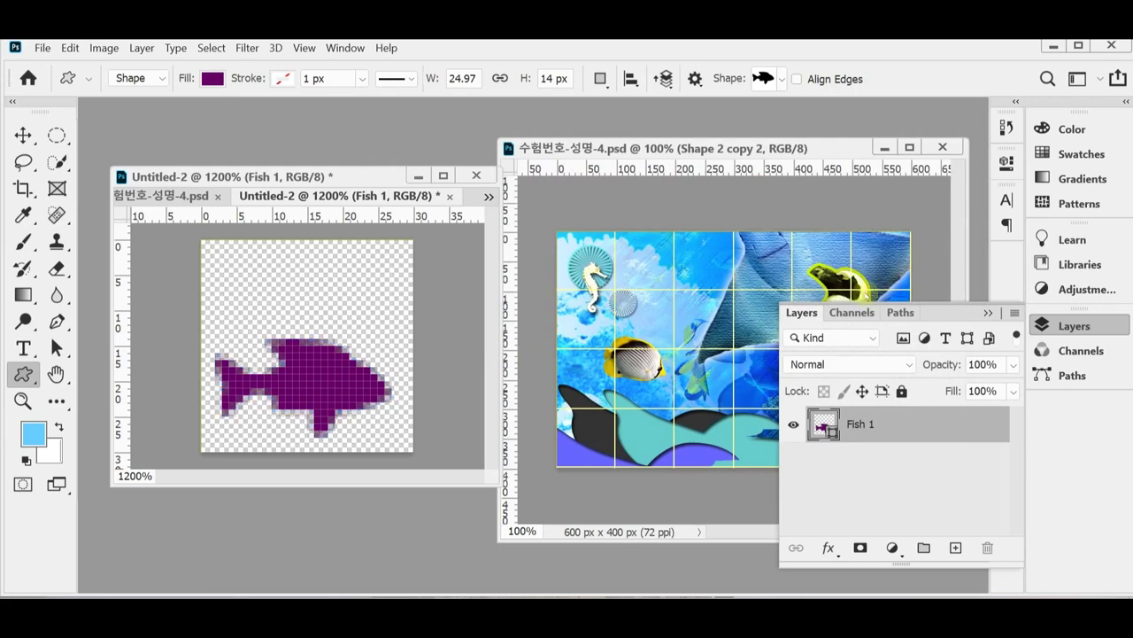
# - Draw the circle frame custom shape from the legacy Shapes set, about 11 by 11 px, over the fish's upper front
pyautogui.click(782, 79)
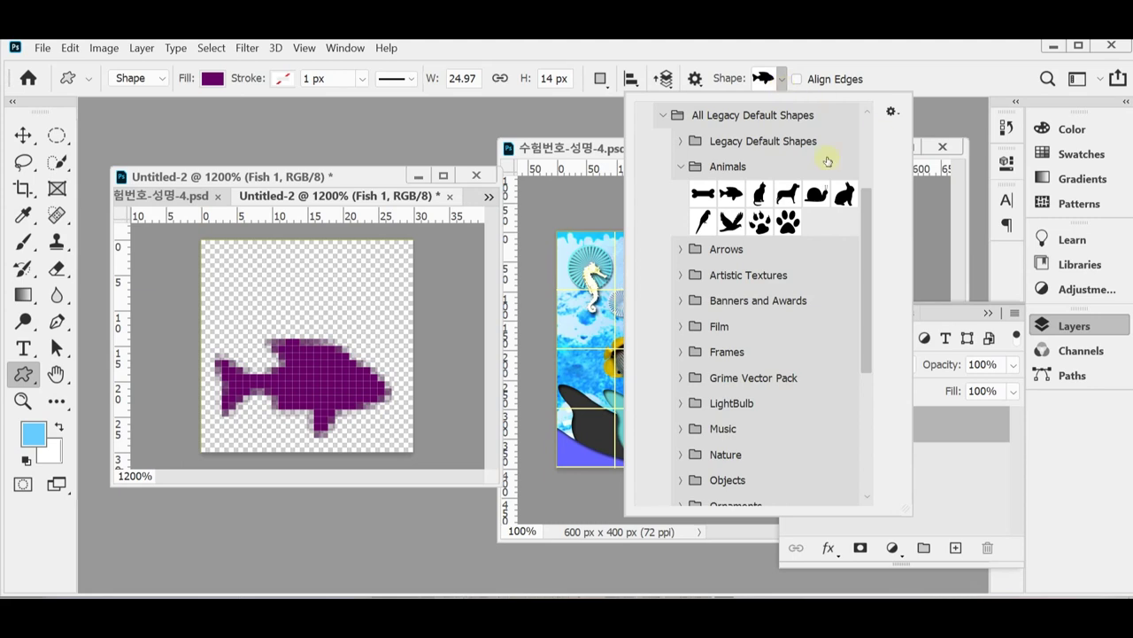
pyautogui.click(666, 165)
pyautogui.scroll(-1, 735, 398)
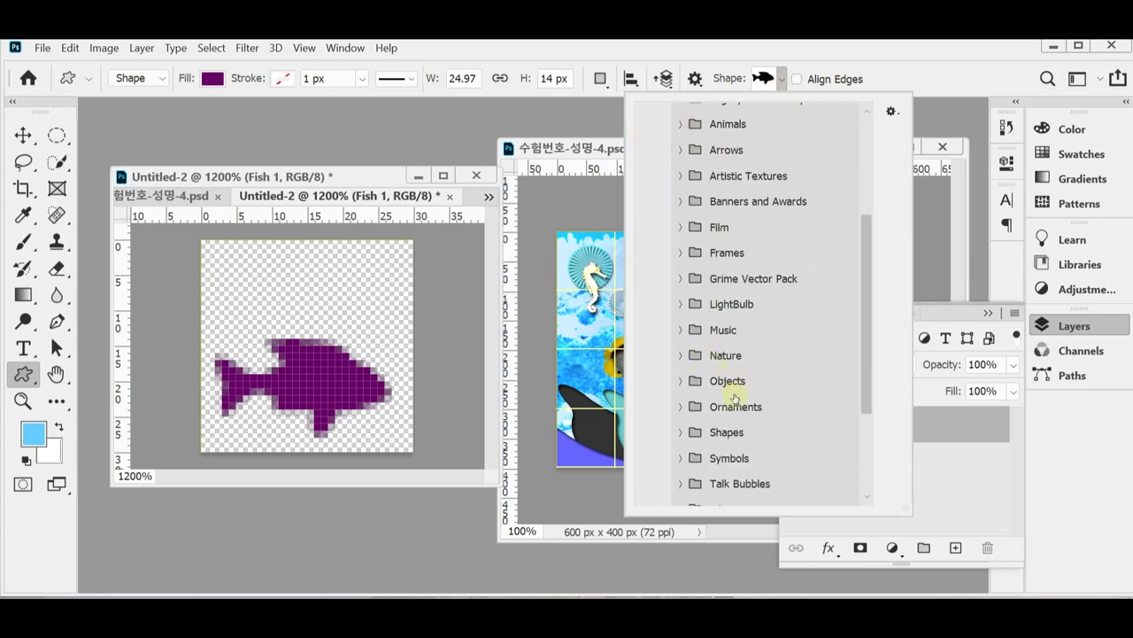
pyautogui.scroll(-2, 735, 398)
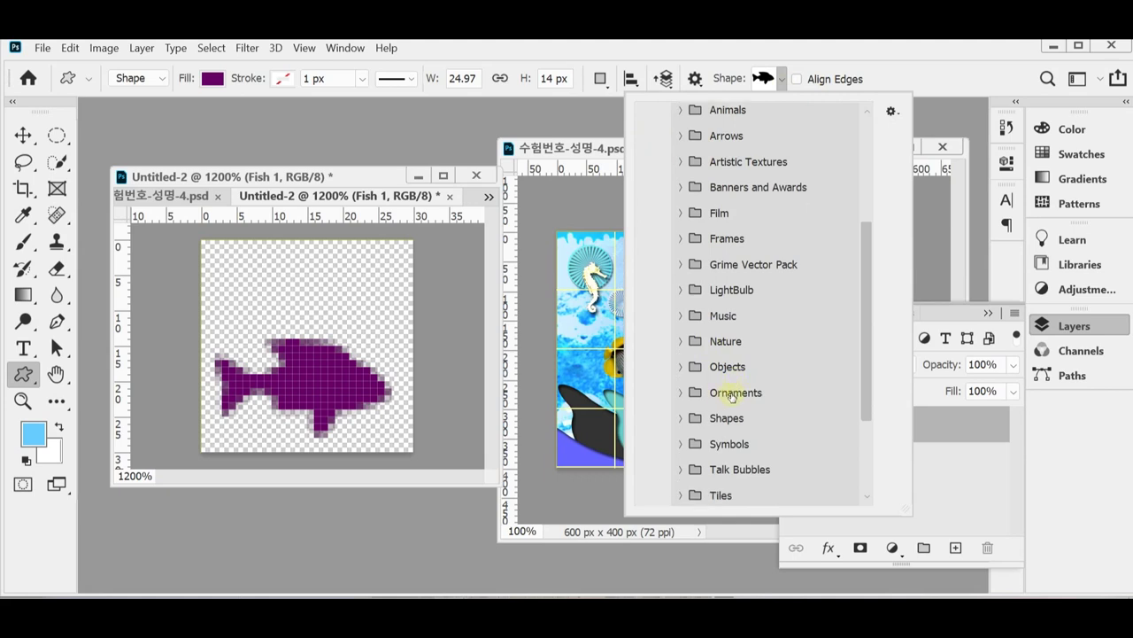
pyautogui.click(681, 376)
pyautogui.scroll(-4, 786, 373)
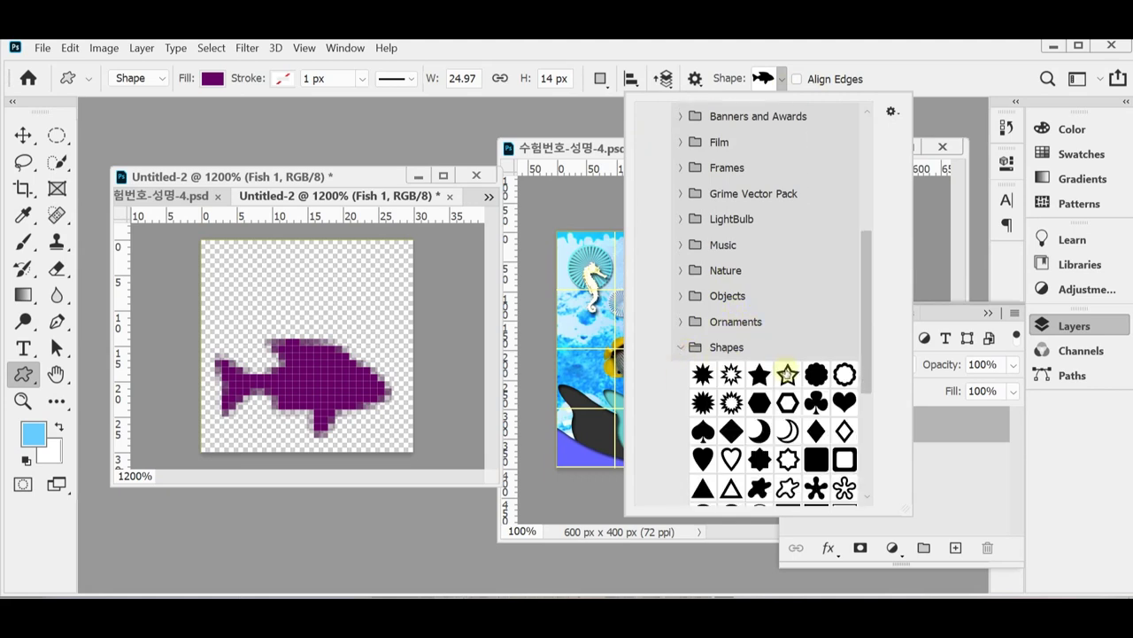
pyautogui.click(732, 405)
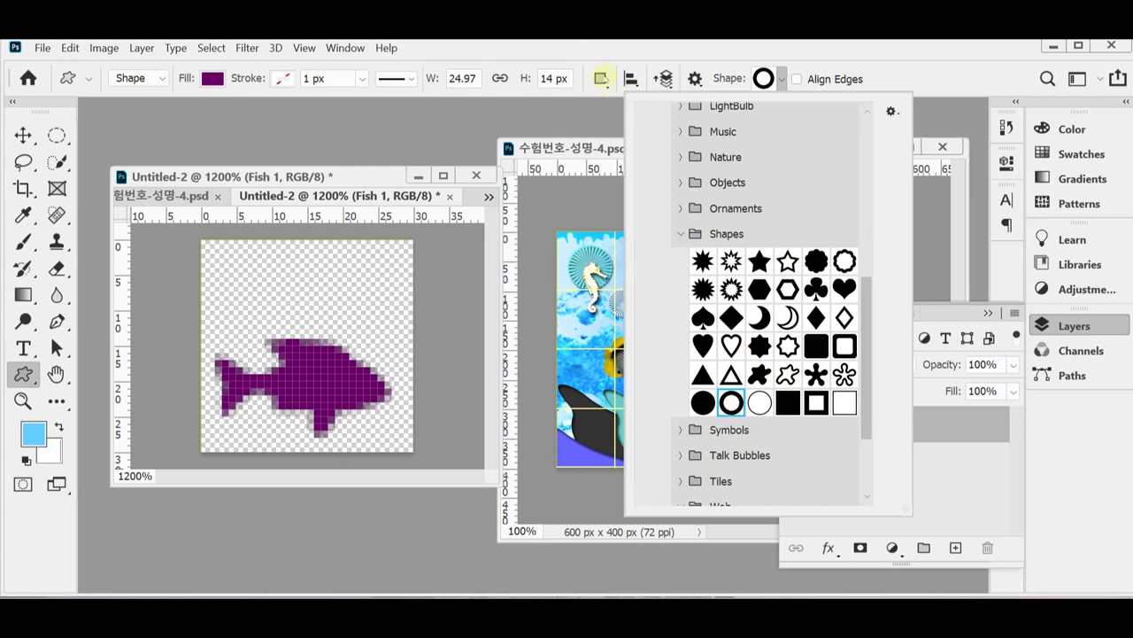
pyautogui.click(605, 44)
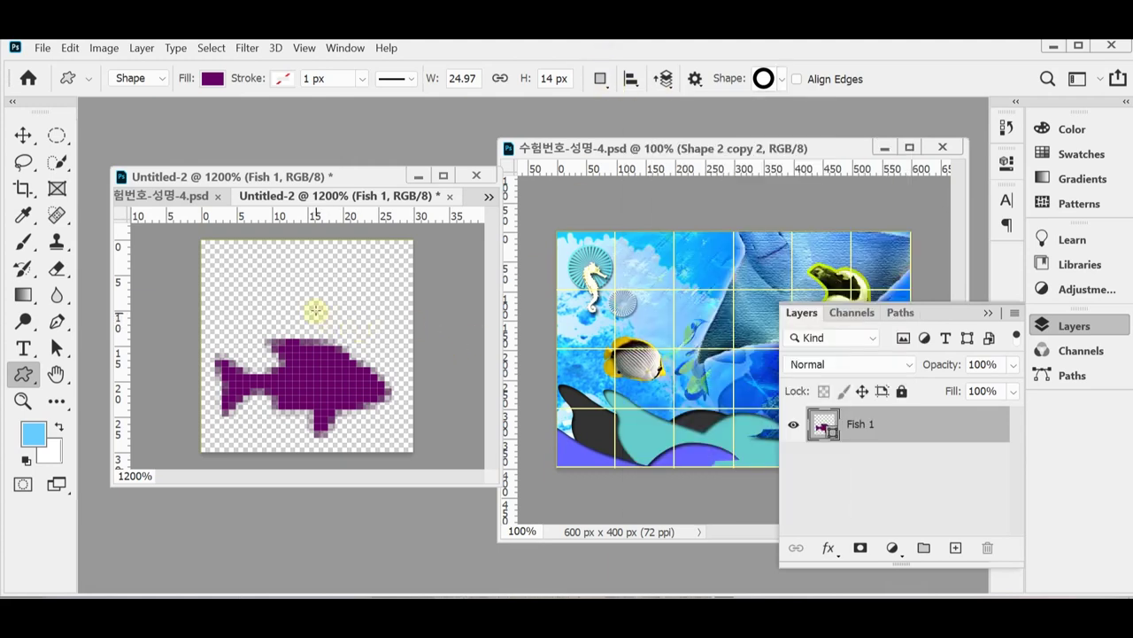
pyautogui.moveTo(315, 310); pyautogui.dragTo(396, 379)
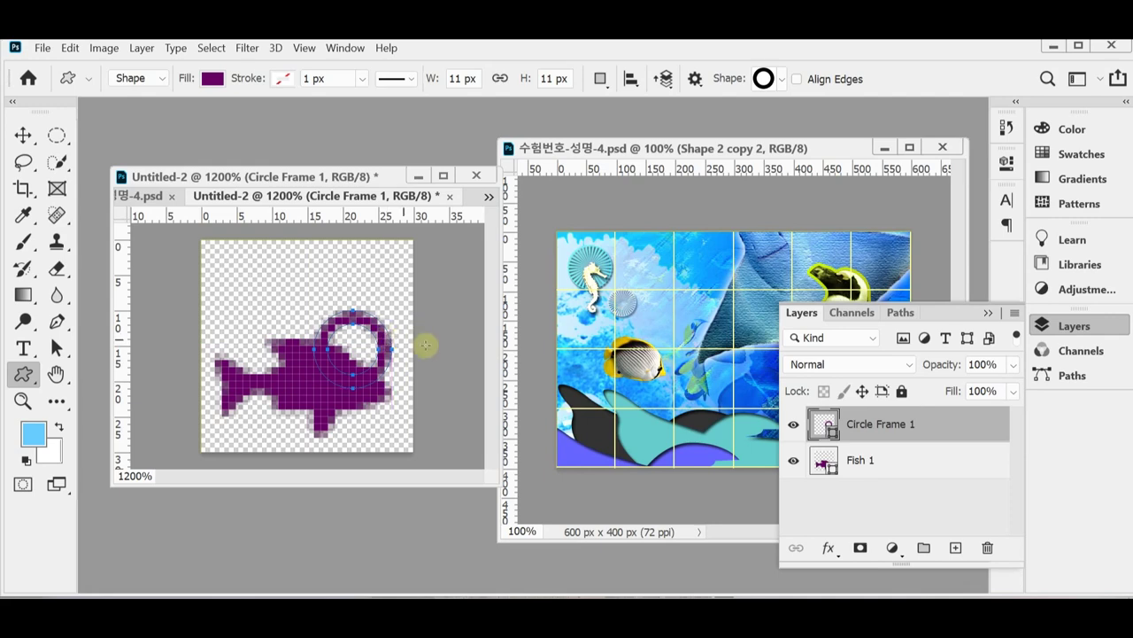
# - Move the ring up about 3 px so it overlaps less of the fish's back
pyautogui.hotkey('shift', 'Up')
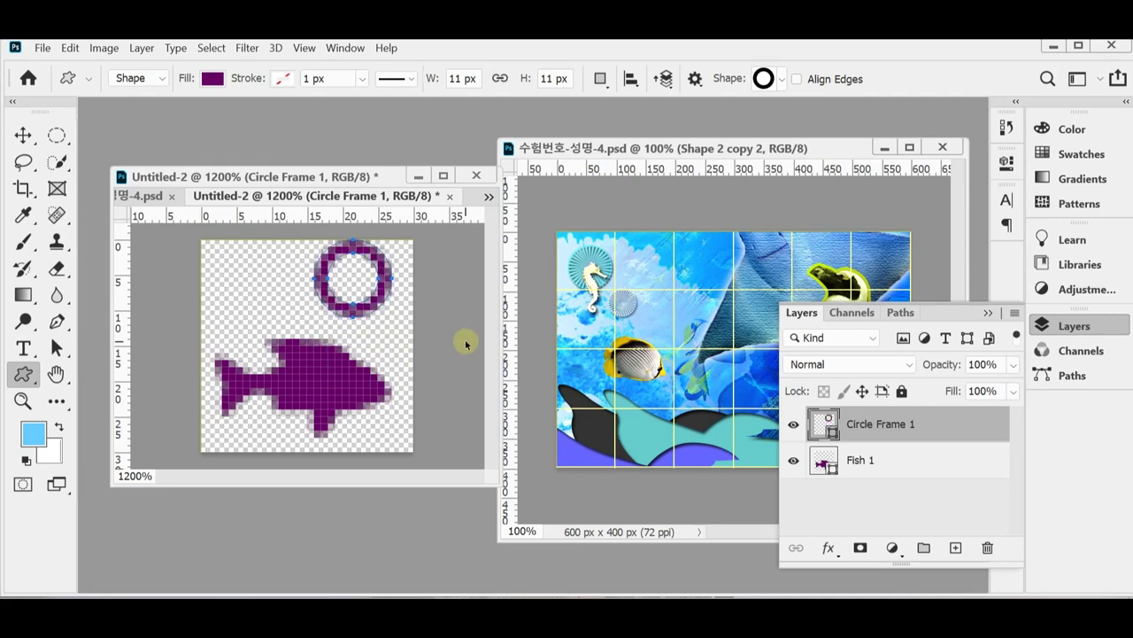
pyautogui.press('Down')
pyautogui.press('Down')
pyautogui.press('Down')
pyautogui.press('Down')
pyautogui.press('Down')
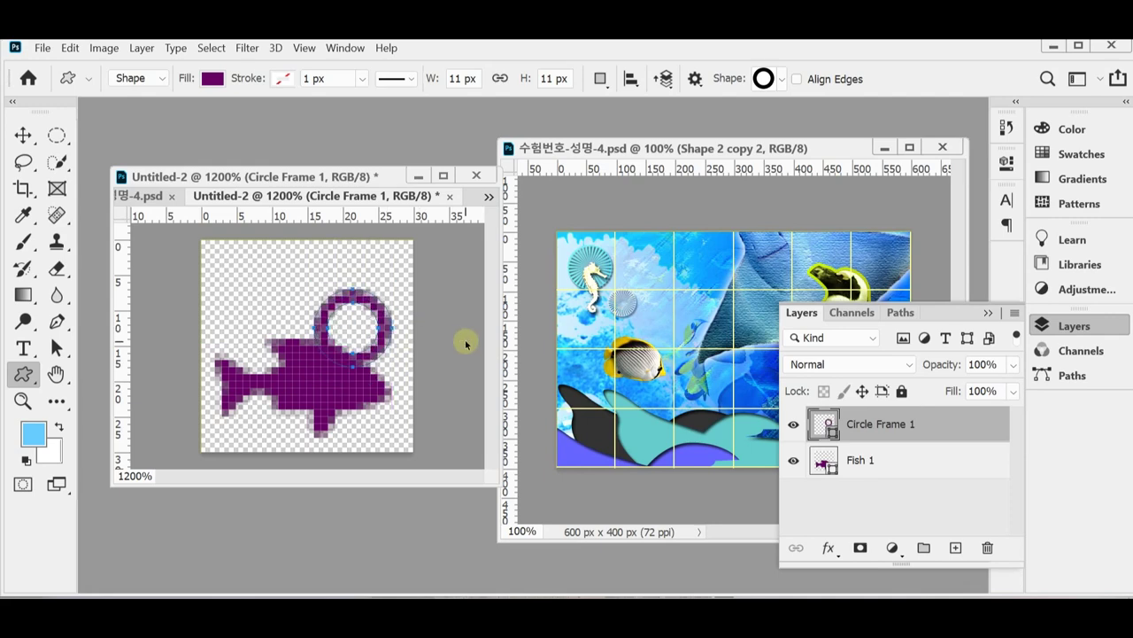
# - Change the fill colour of the Circle Frame 1 layer to white (#ffffff)
pyautogui.doubleClick(826, 426)
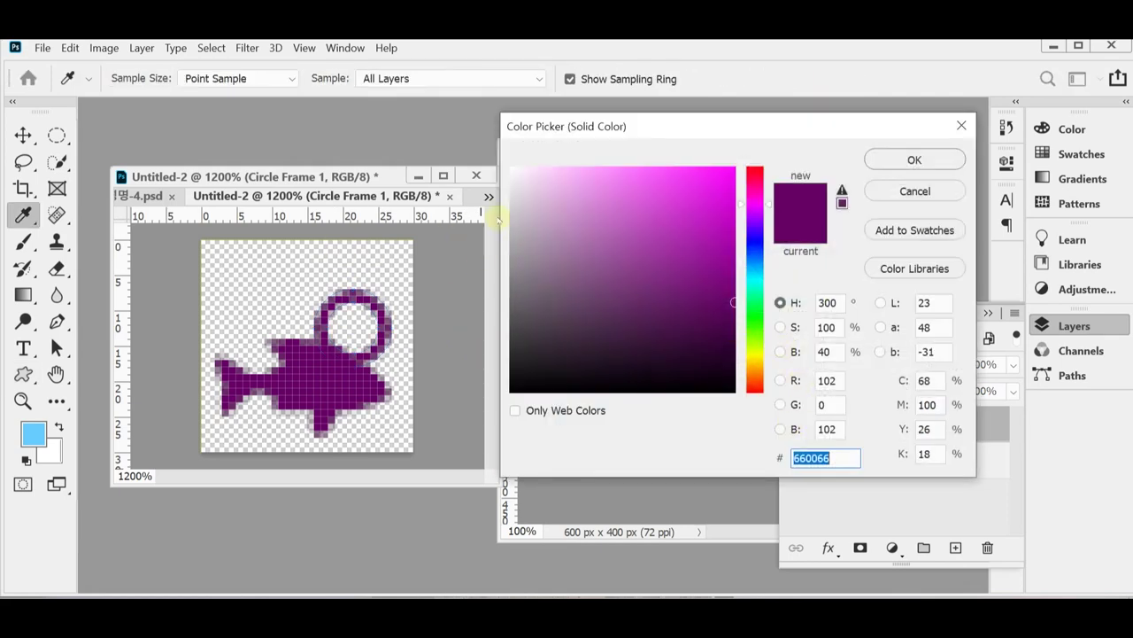
pyautogui.moveTo(530, 185); pyautogui.dragTo(506, 160)
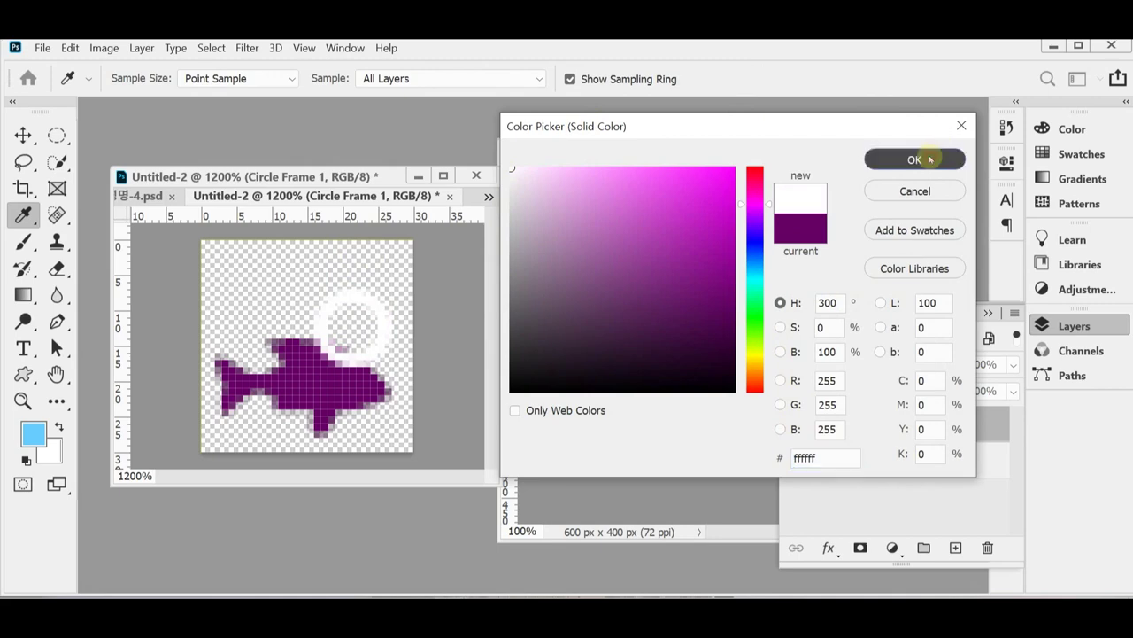
pyautogui.click(928, 159)
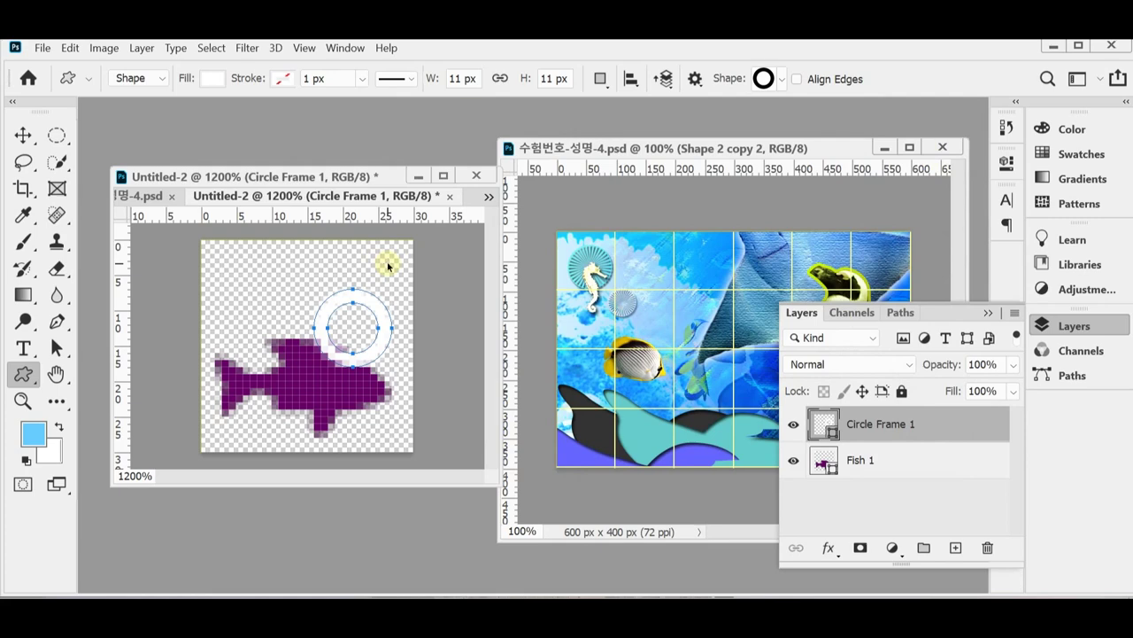
# - Duplicate the white ring, shrink the copy to about 4 by 4 px and place it above the original near the canvas's upper edge
pyautogui.hotkey('ctrl', 'j')
pyautogui.hotkey('ctrl', 't')
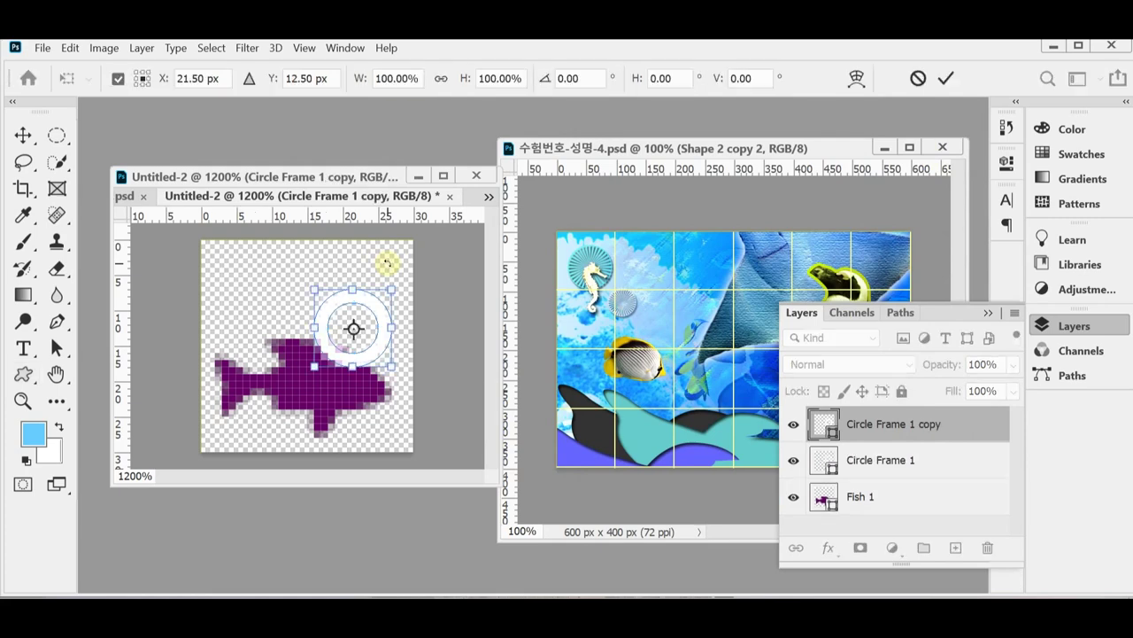
pyautogui.hotkey('shift', 'Up')
pyautogui.hotkey('shift', 'Up')
pyautogui.hotkey('shift', 'Down')
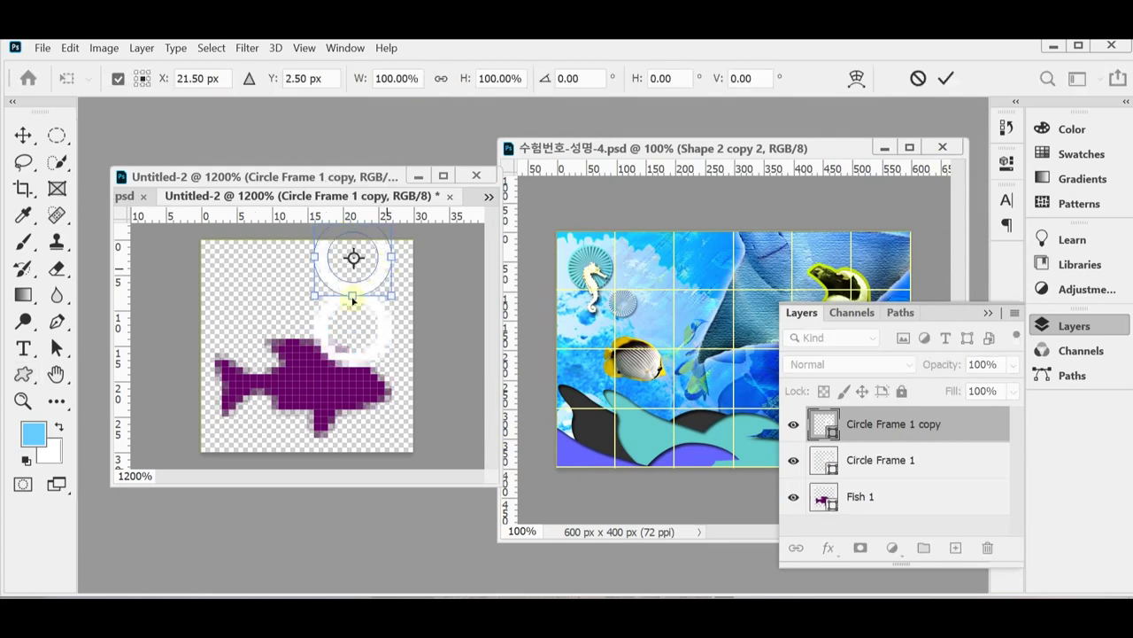
pyautogui.moveTo(313, 296); pyautogui.dragTo(362, 247)
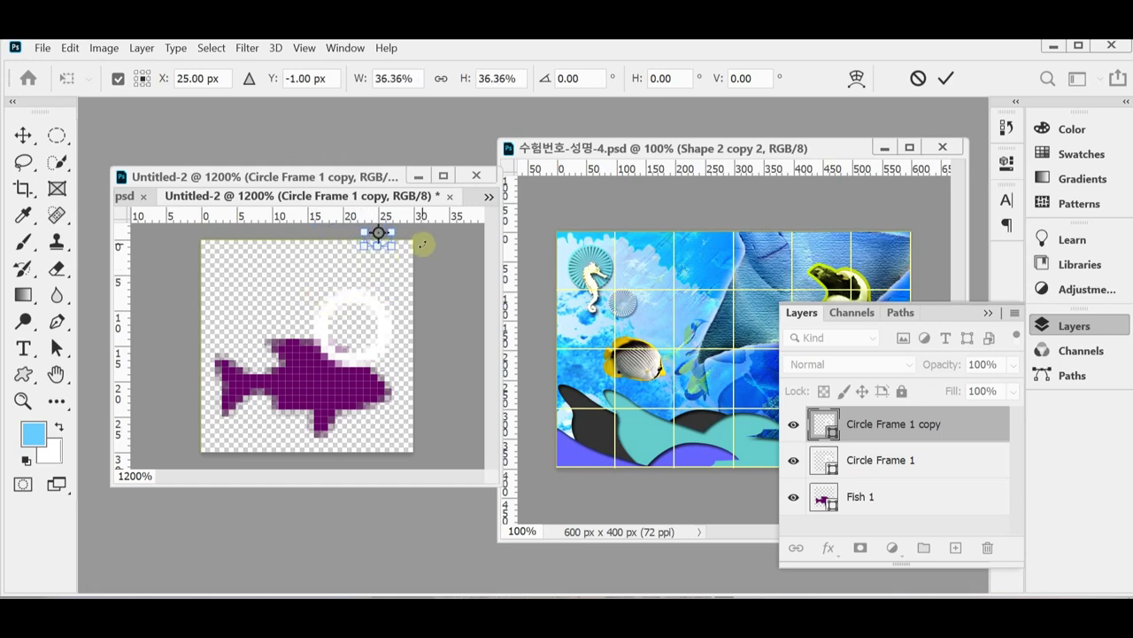
pyautogui.press('Down')
pyautogui.press('Down')
pyautogui.press('Down')
pyautogui.press('Down')
pyautogui.press('Down')
pyautogui.press('Return')
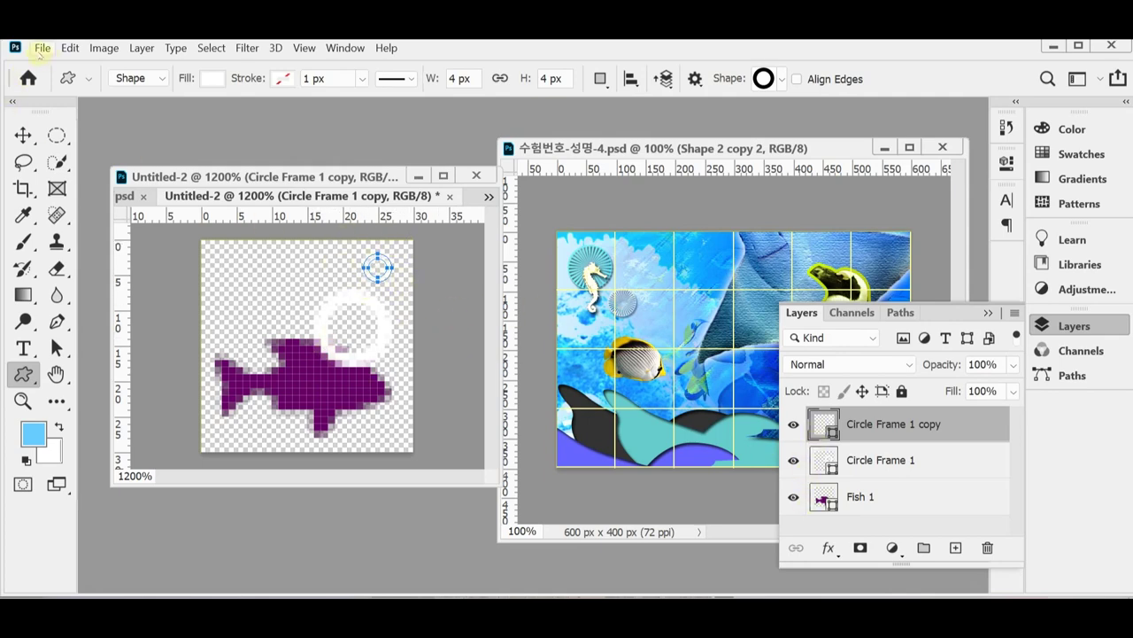
# - Define the fish-and-rings artwork as a pattern named 물고기 모양
pyautogui.click(41, 49)
pyautogui.moveTo(70, 48)
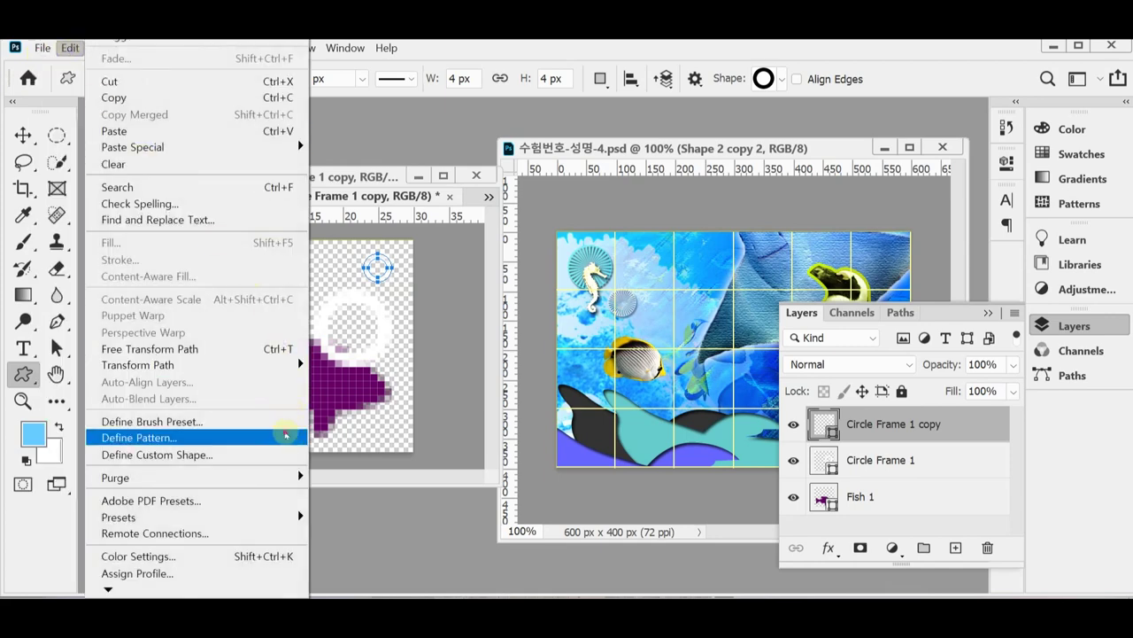
pyautogui.click(286, 434)
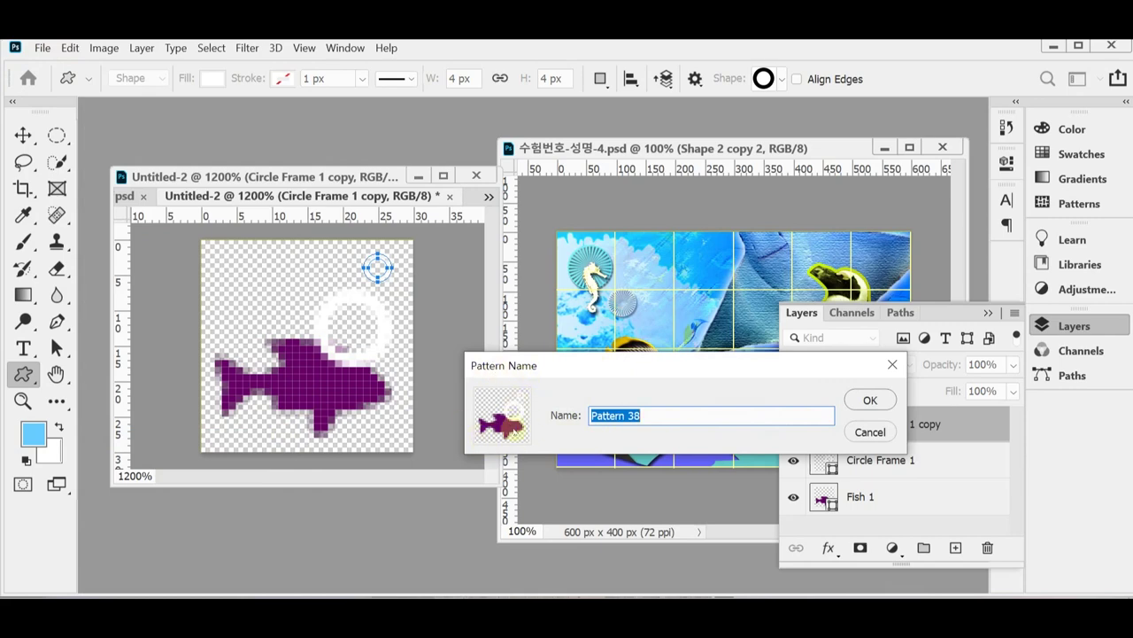
pyautogui.write('물고기')
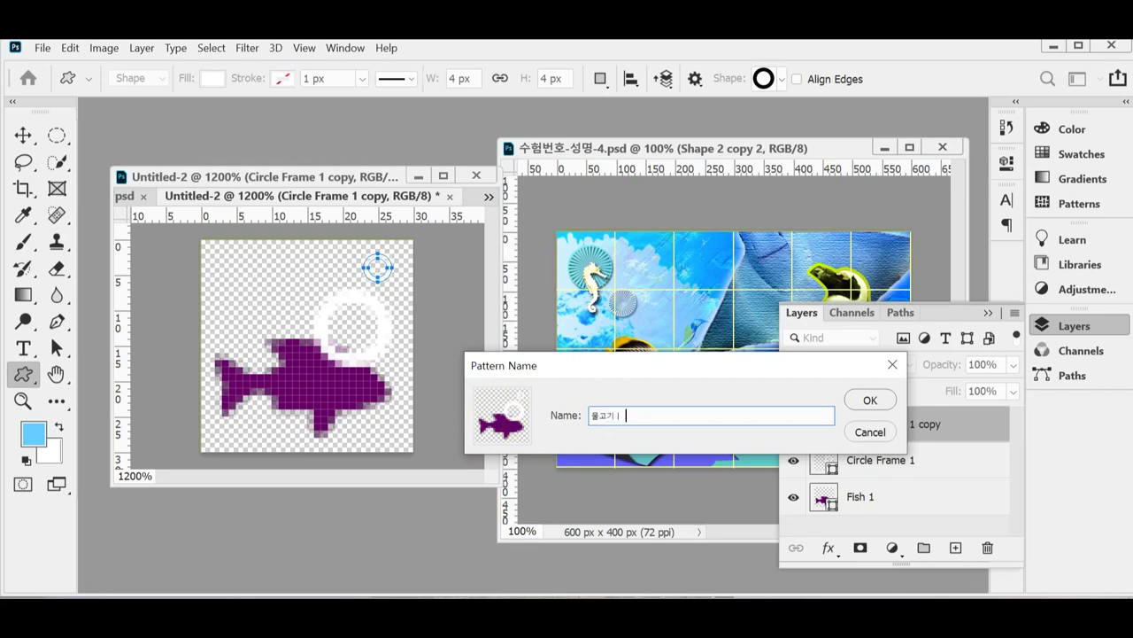
pyautogui.write(' 모양')
pyautogui.press('Return')
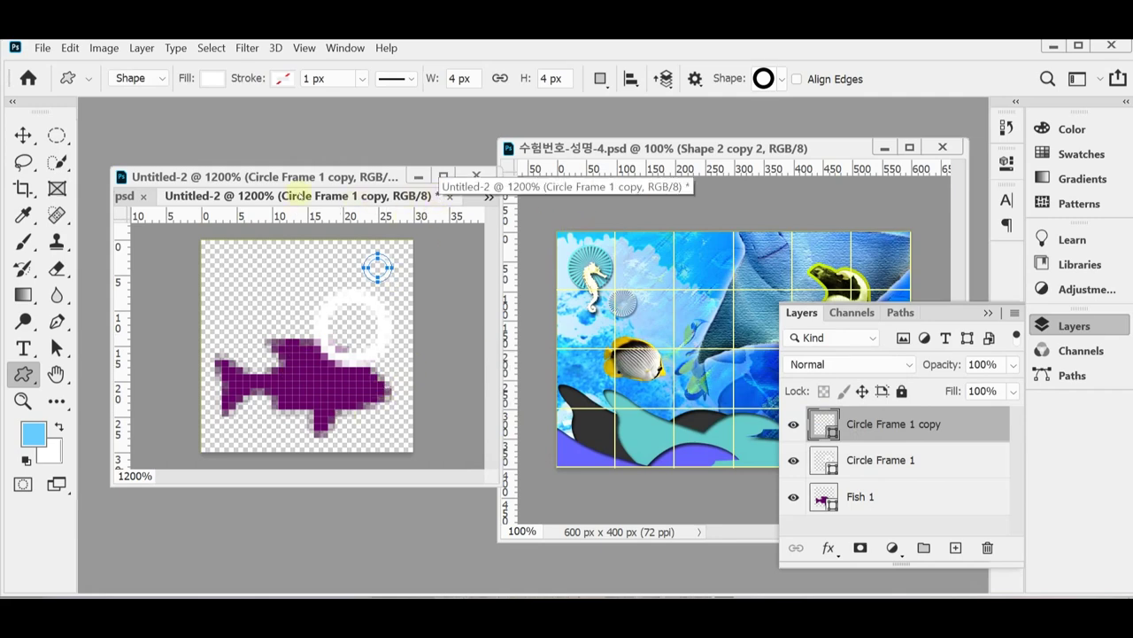
# - Close the Untitled-2 pattern document and move the working 수험번호-성명-4.psd window so its whole canvas is uncovered
pyautogui.moveTo(439, 195); pyautogui.dragTo(439, 363)
pyautogui.hotkey('ctrl', 'w')
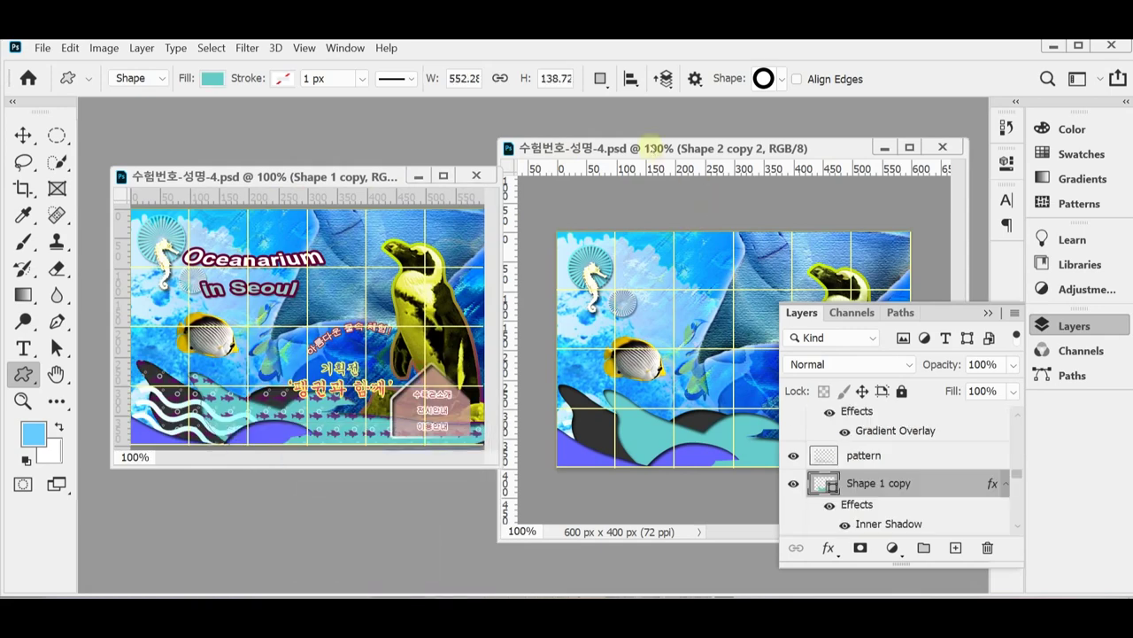
pyautogui.click(657, 148)
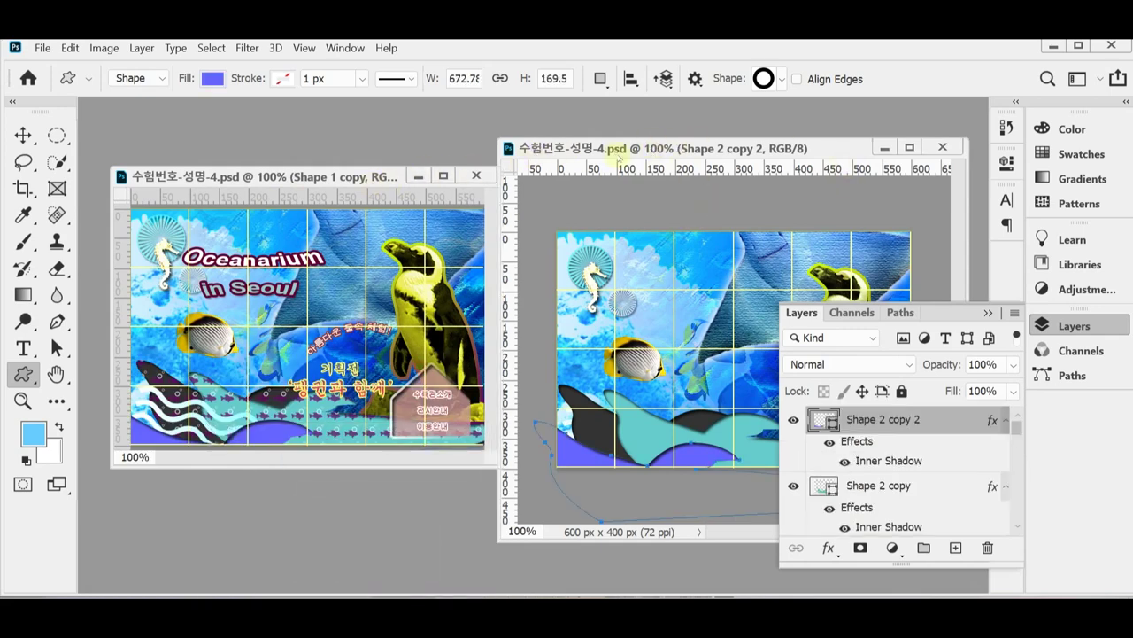
pyautogui.moveTo(611, 148); pyautogui.dragTo(449, 116)
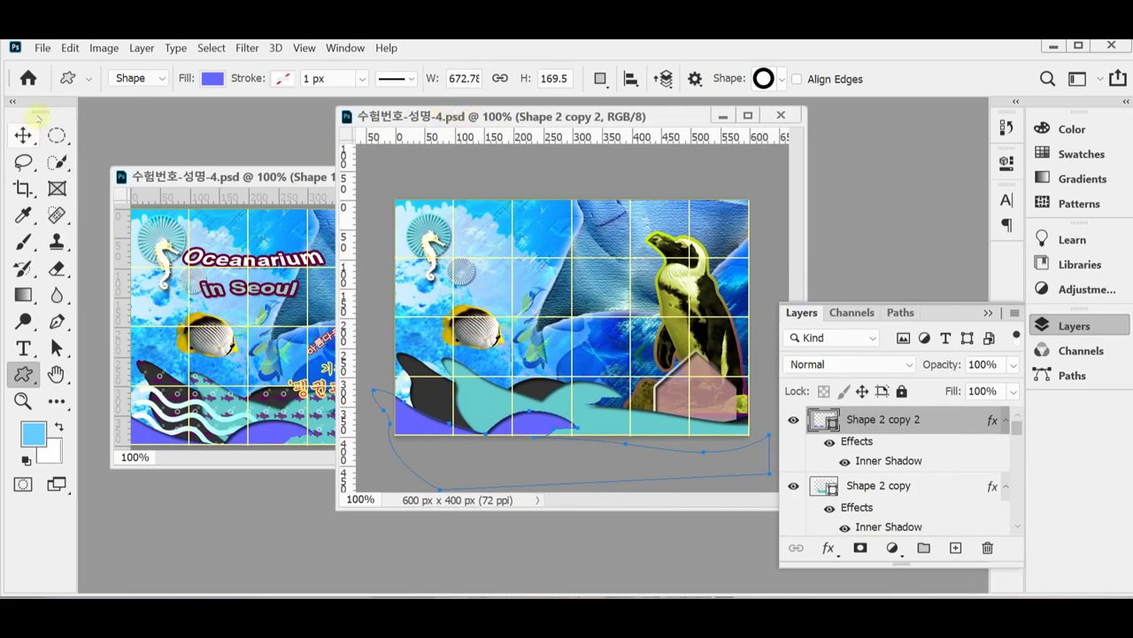
# - Add a new layer named pattern directly above the turquoise wave's Shape 2 copy layer
pyautogui.click(23, 134)
pyautogui.click(478, 405)
pyautogui.moveTo(478, 406); pyautogui.dragTo(655, 411)
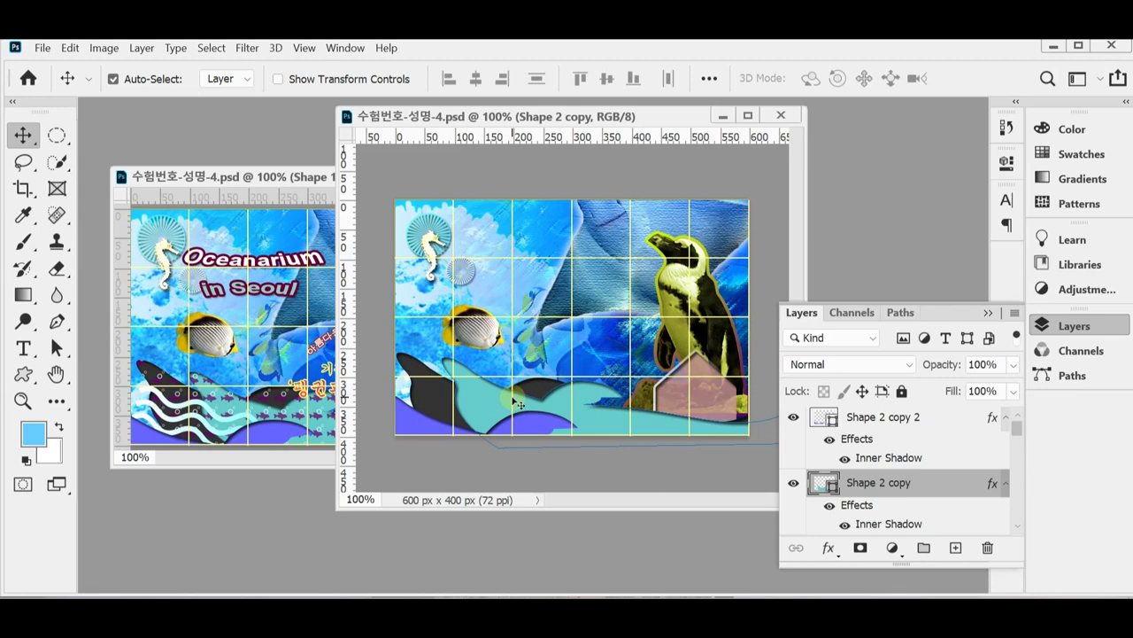
pyautogui.click(420, 394)
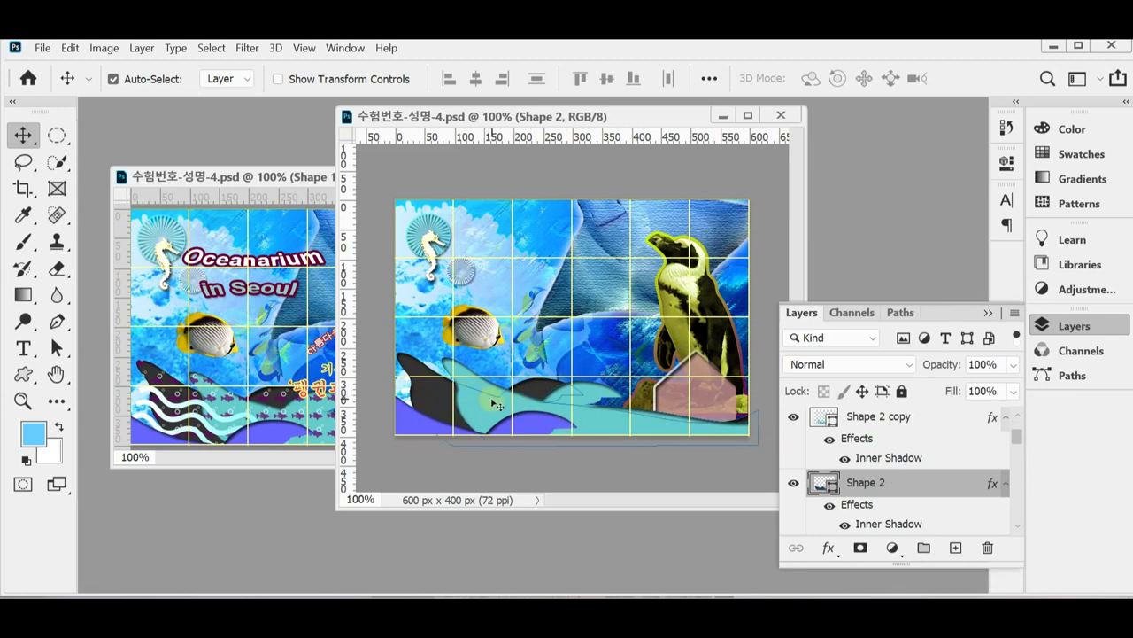
pyautogui.click(446, 403)
pyautogui.click(446, 404)
pyautogui.click(441, 399)
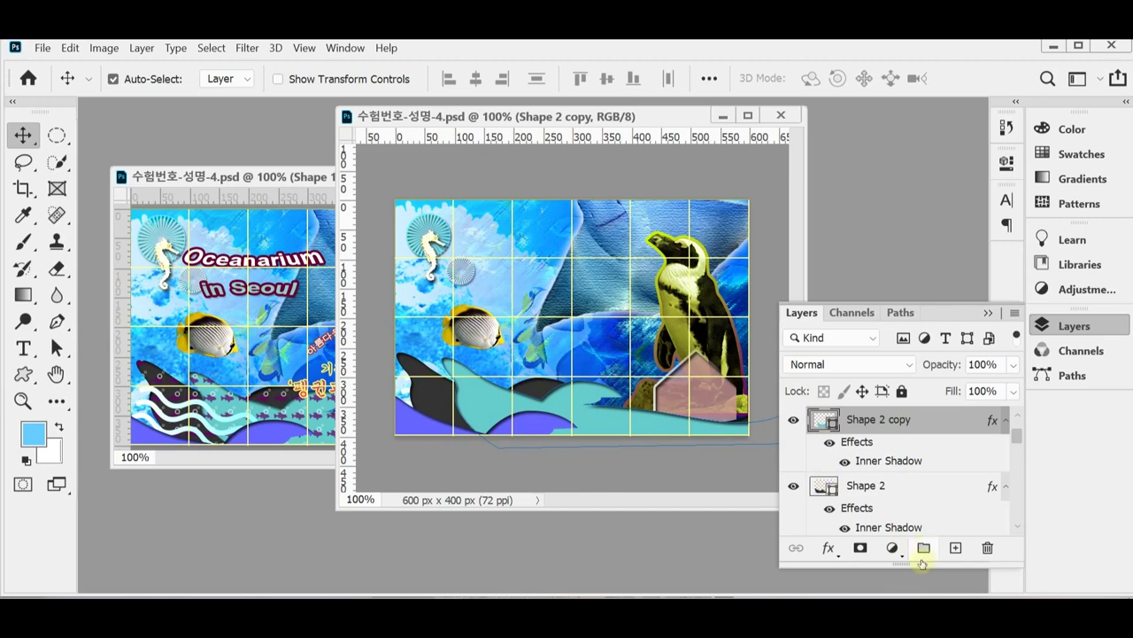
pyautogui.click(953, 551)
pyautogui.doubleClick(864, 420)
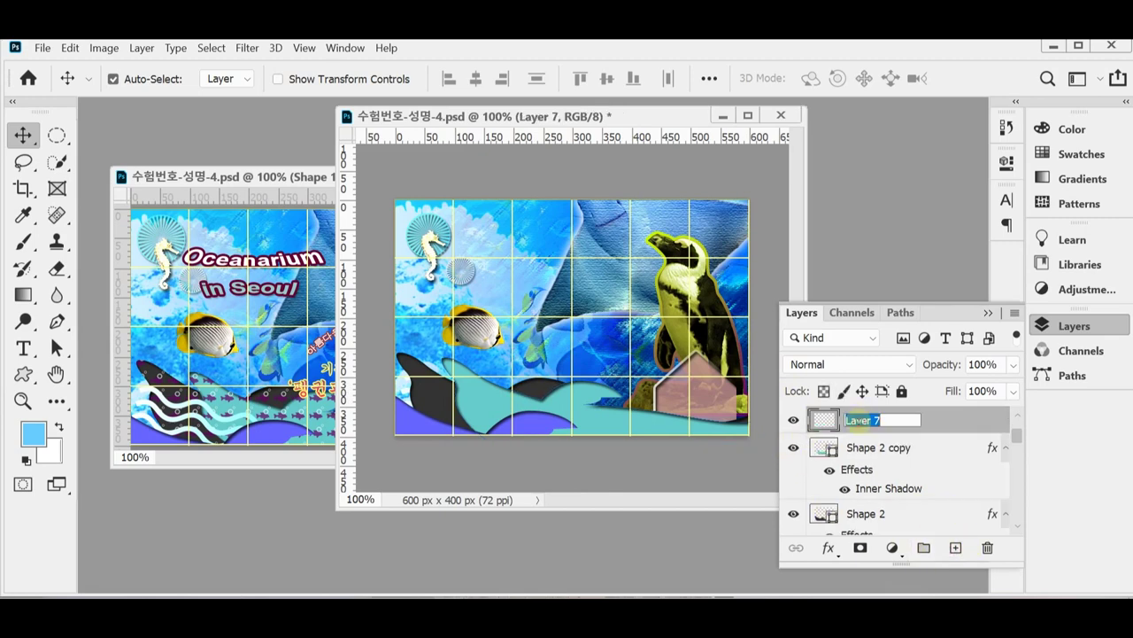
pyautogui.write('ㅇ')
pyautogui.write('atter')
pyautogui.write('n')
pyautogui.press('Return')
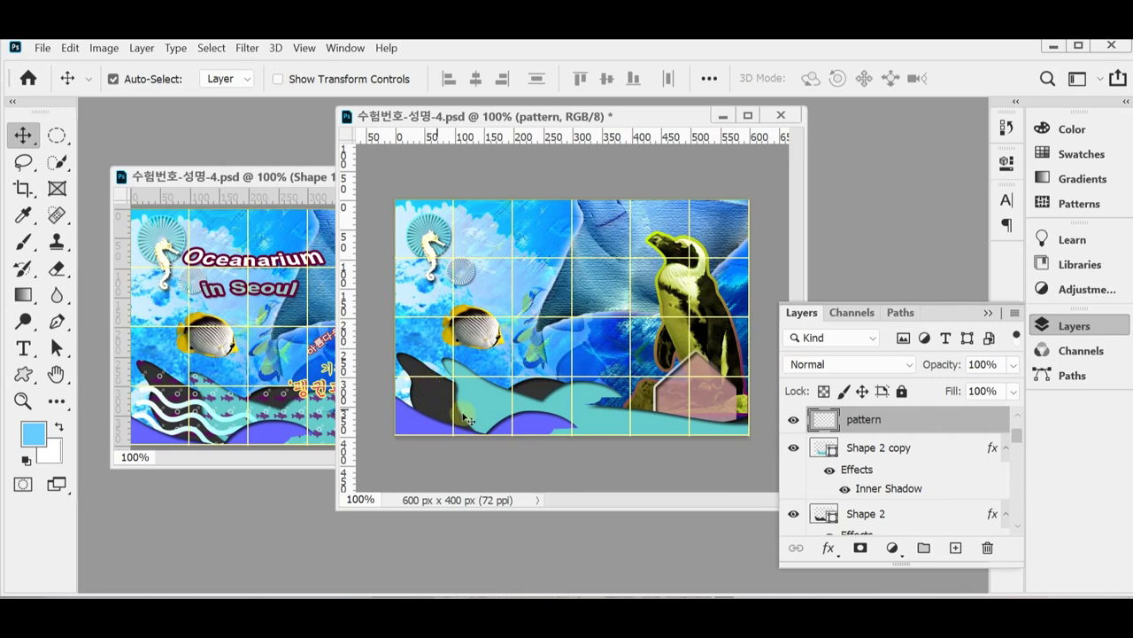
# - Check which layers hold the dark wave and the turquoise wave
pyautogui.click(431, 392)
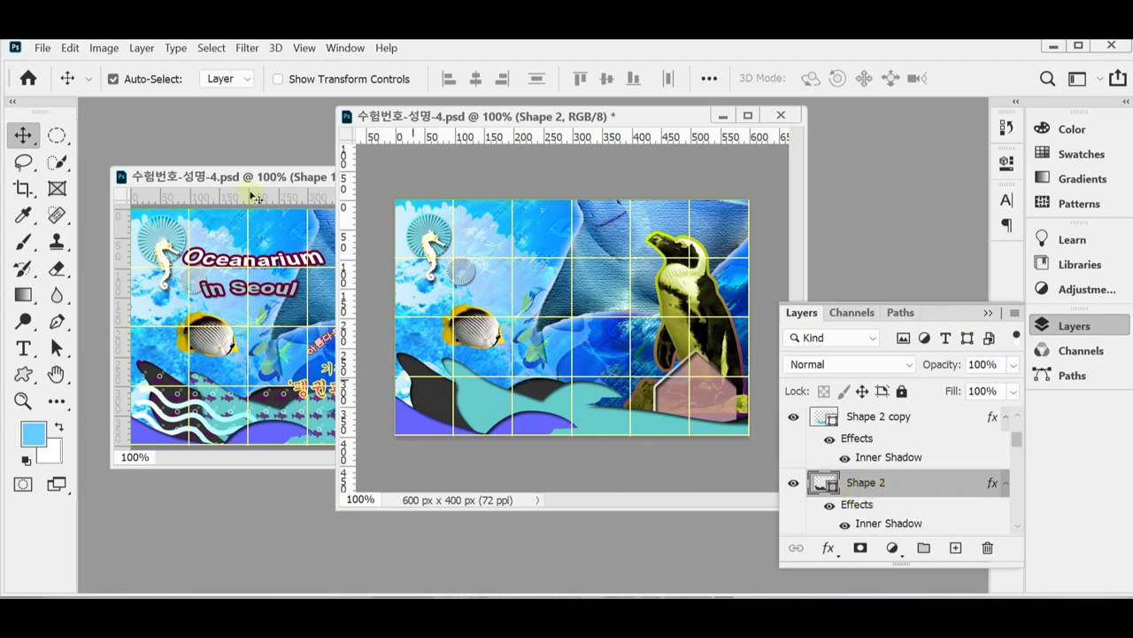
pyautogui.rightClick(22, 134)
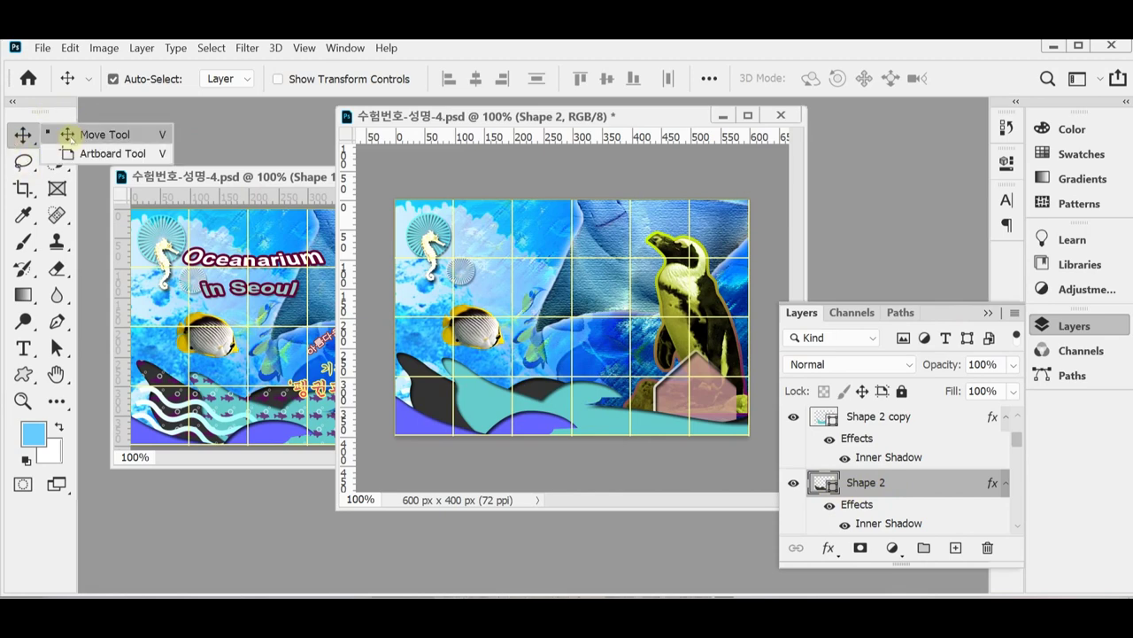
pyautogui.click(832, 485)
pyautogui.click(826, 418)
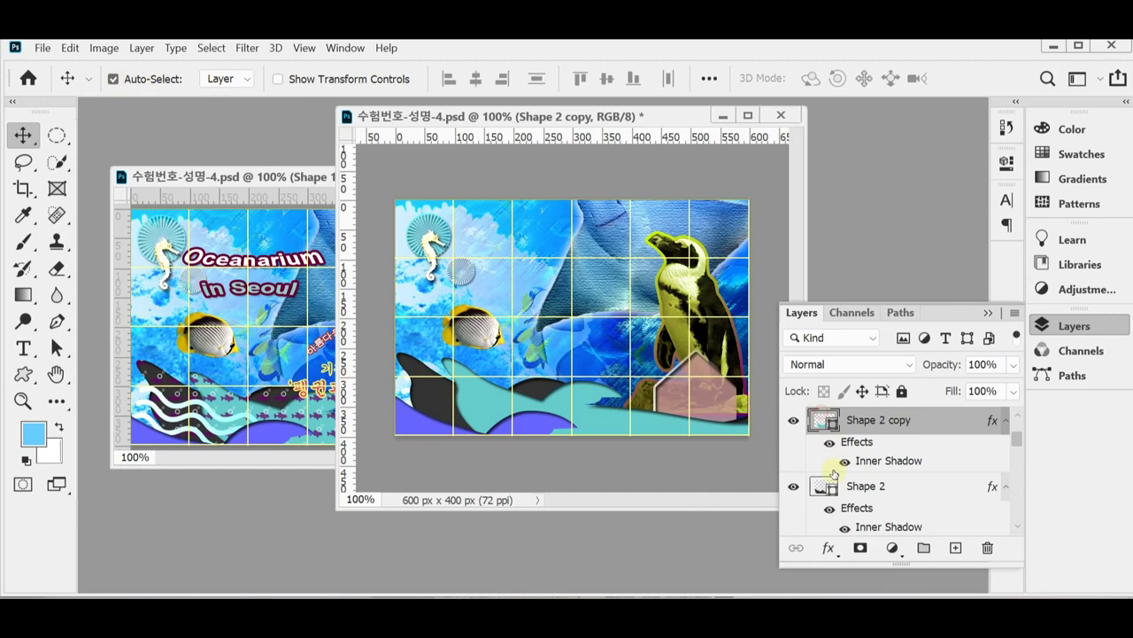
pyautogui.click(427, 396)
pyautogui.click(427, 395)
pyautogui.click(427, 395)
pyautogui.click(426, 396)
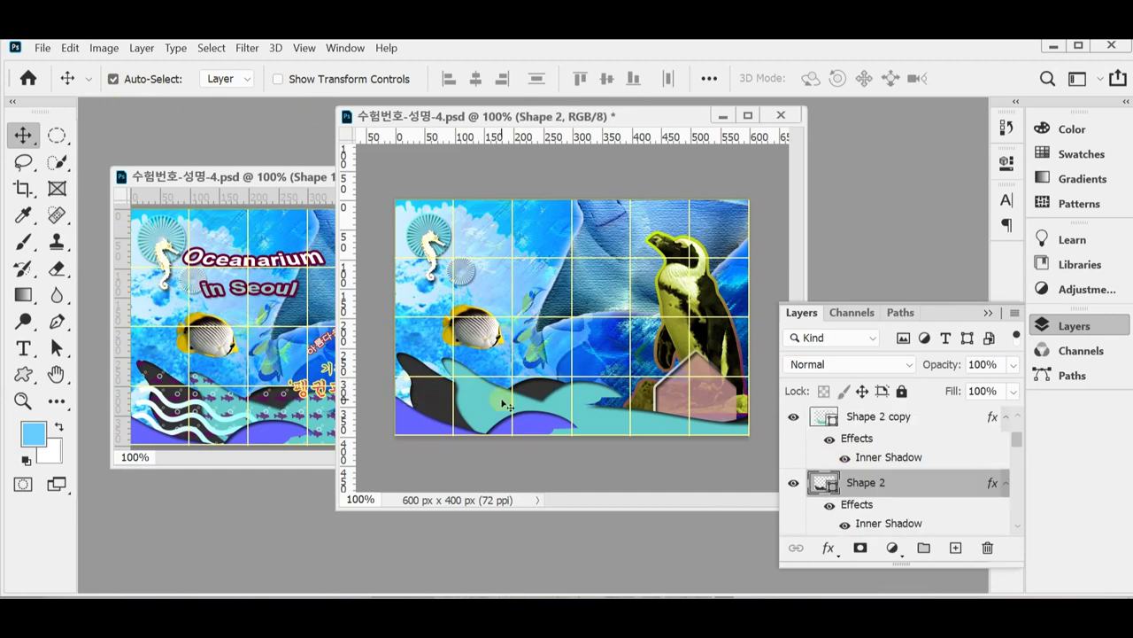
pyautogui.click(500, 403)
pyautogui.click(426, 397)
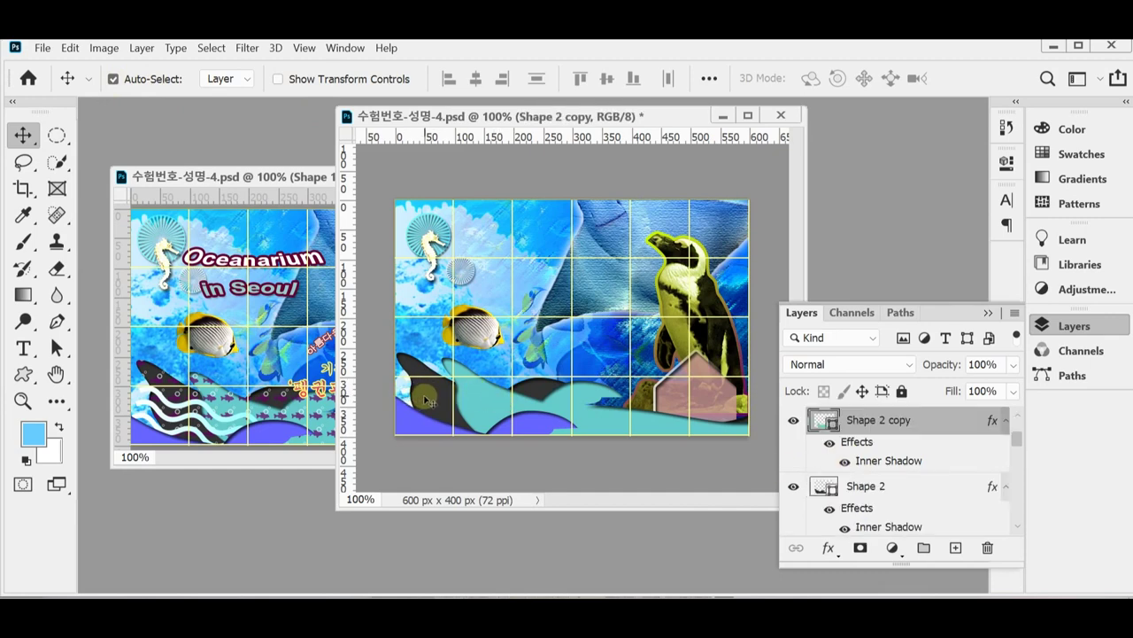
pyautogui.click(883, 422)
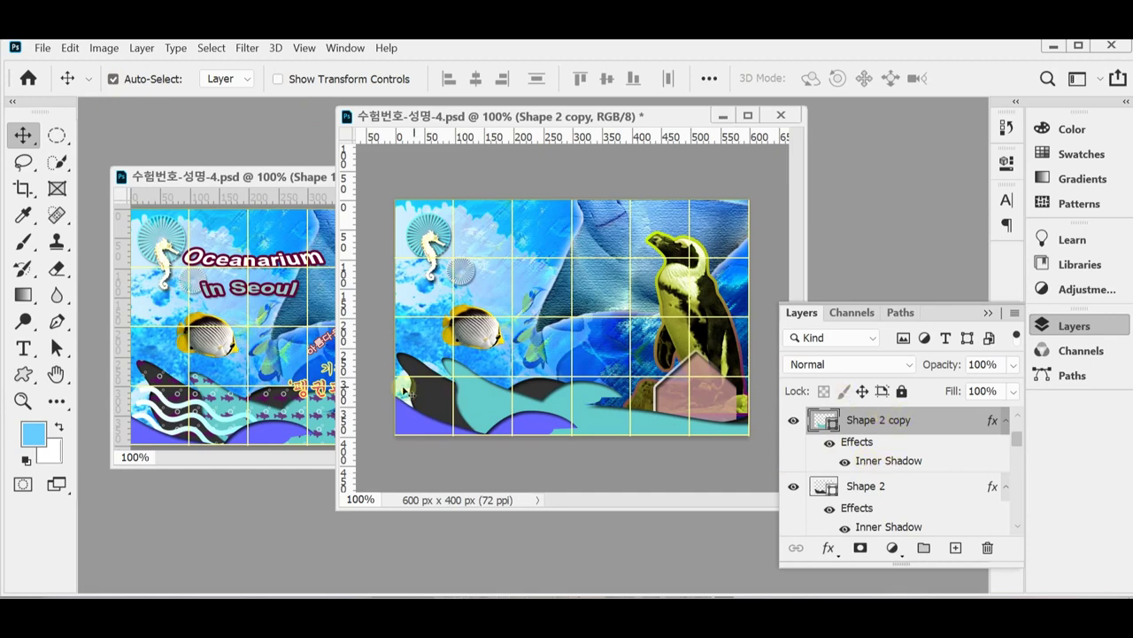
pyautogui.click(432, 401)
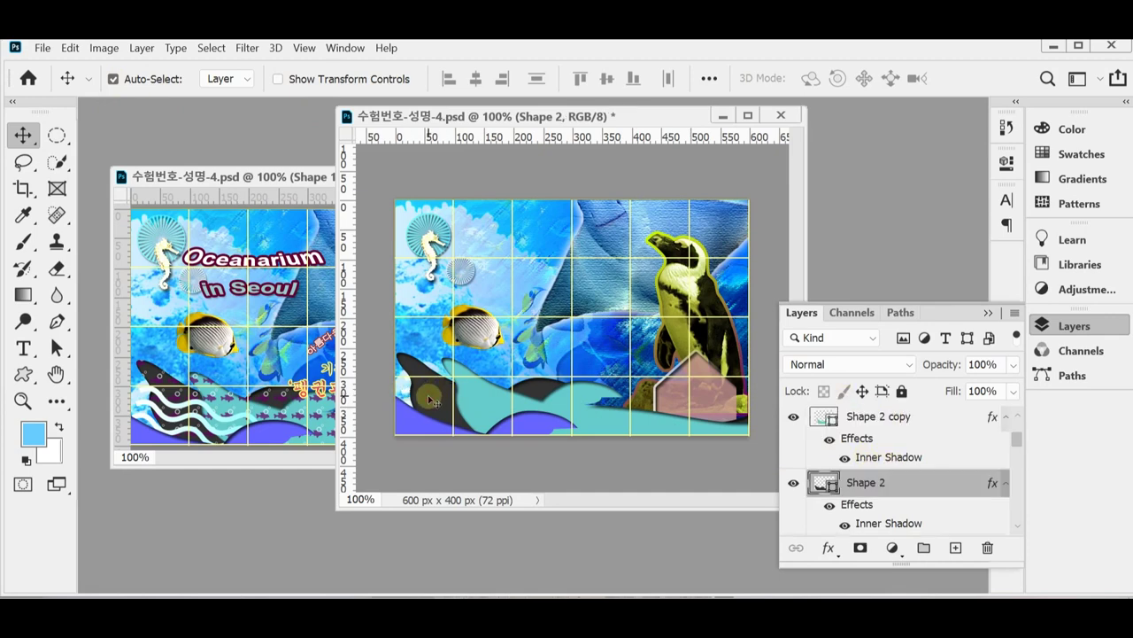
pyautogui.click(494, 405)
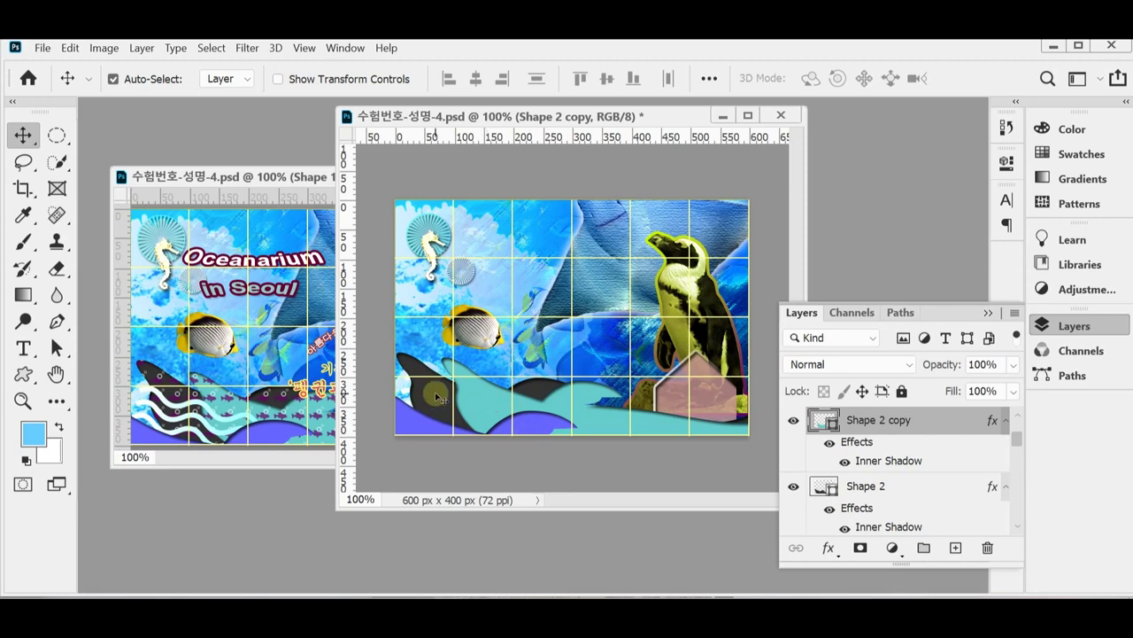
# - Load the outlines of the dark wave (Shape 2) and the turquoise wave (Shape 2 copy) as one combined selection
pyautogui.keyDown('ctrl'); pyautogui.click(824, 422); pyautogui.keyUp('ctrl')
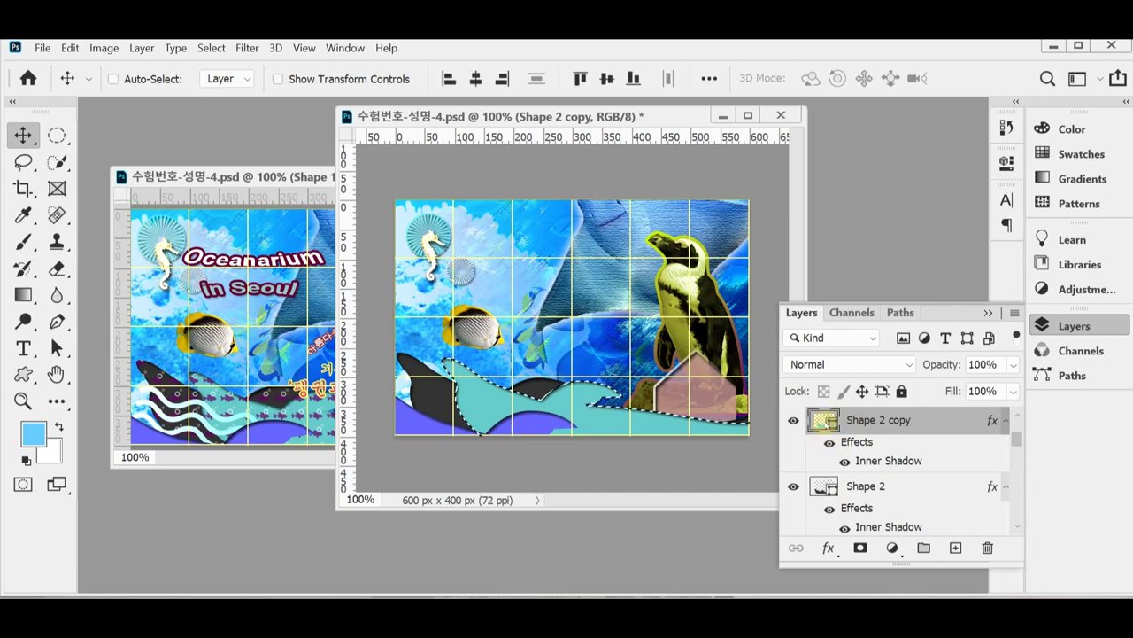
pyautogui.keyDown('ctrl'); pyautogui.click(826, 493); pyautogui.keyUp('ctrl')
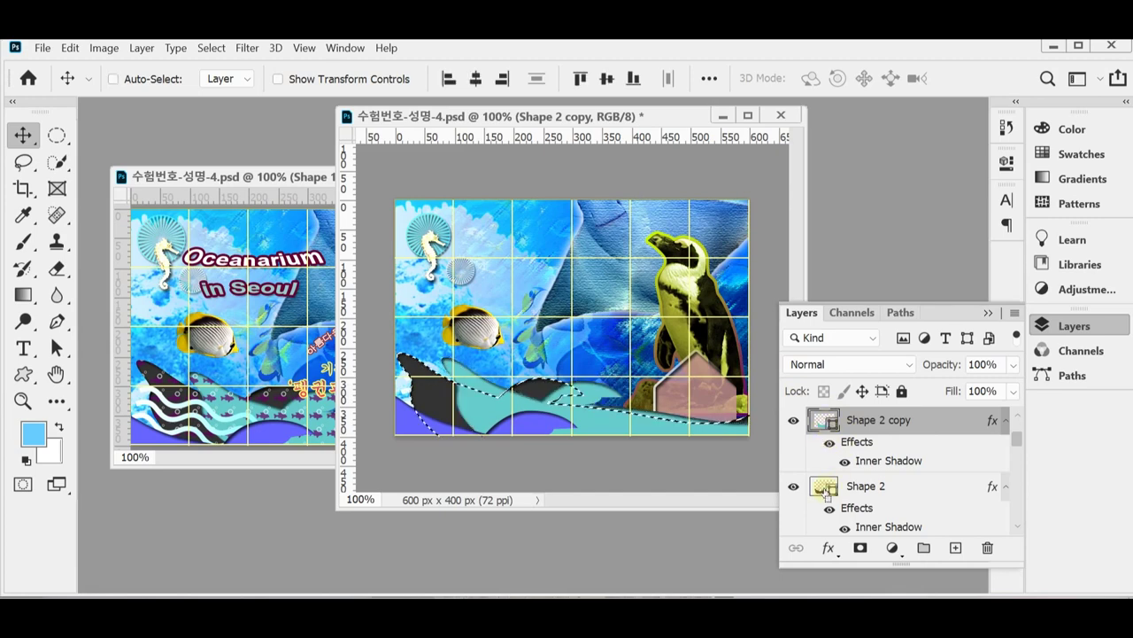
pyautogui.keyDown('ctrl'); pyautogui.click(826, 420); pyautogui.keyUp('ctrl')
pyautogui.keyDown('ctrl'); pyautogui.click(826, 492); pyautogui.keyUp('ctrl')
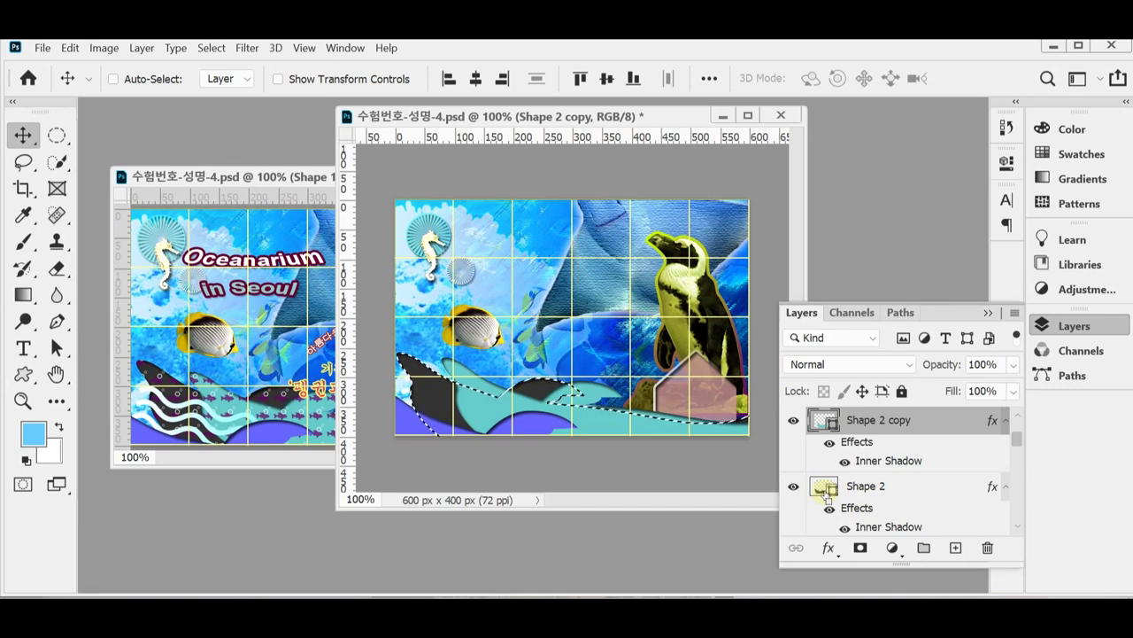
pyautogui.keyDown('ctrl'); pyautogui.click(822, 421); pyautogui.keyUp('ctrl')
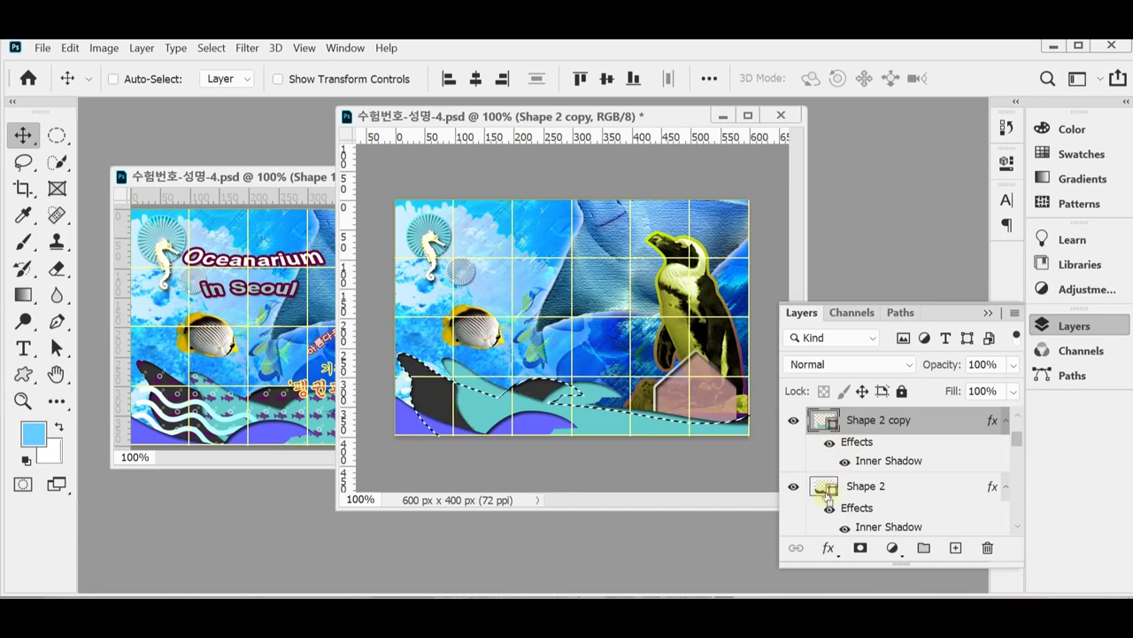
pyautogui.moveTo(528, 382); pyautogui.dragTo(443, 386)
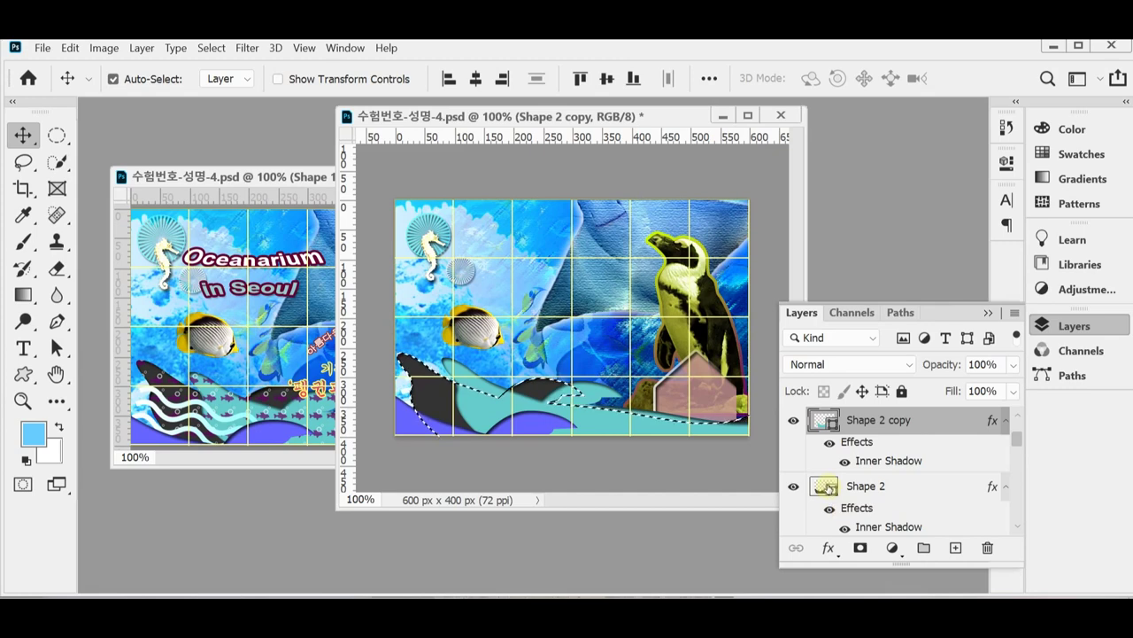
pyautogui.press('ctrl')
pyautogui.keyDown('ctrl'); pyautogui.click(826, 422); pyautogui.keyUp('ctrl')
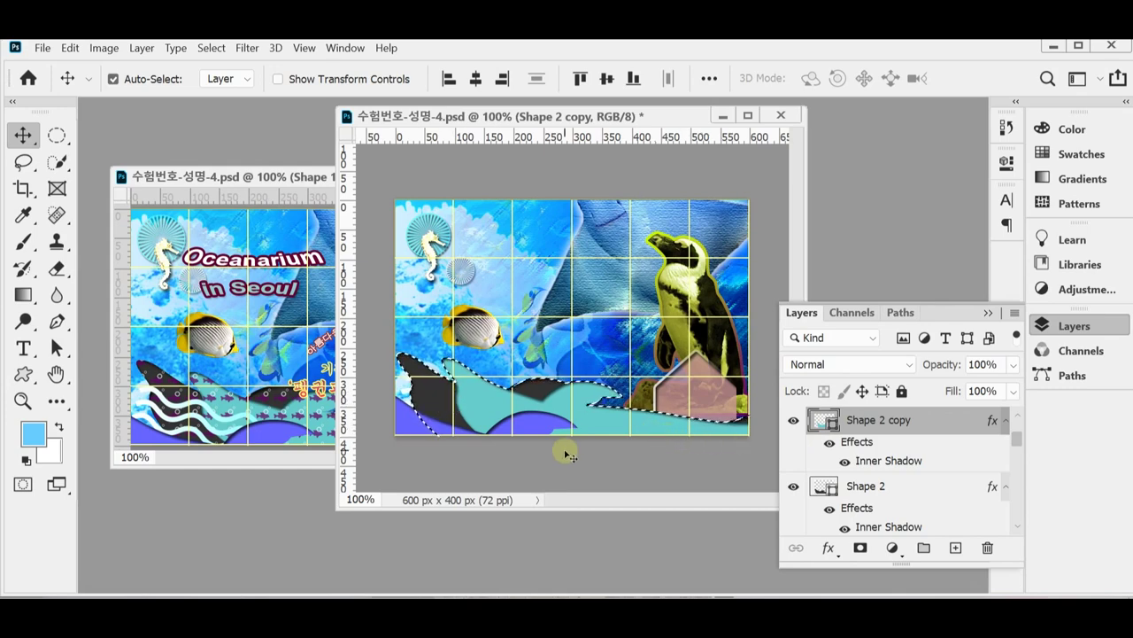
pyautogui.click(253, 395)
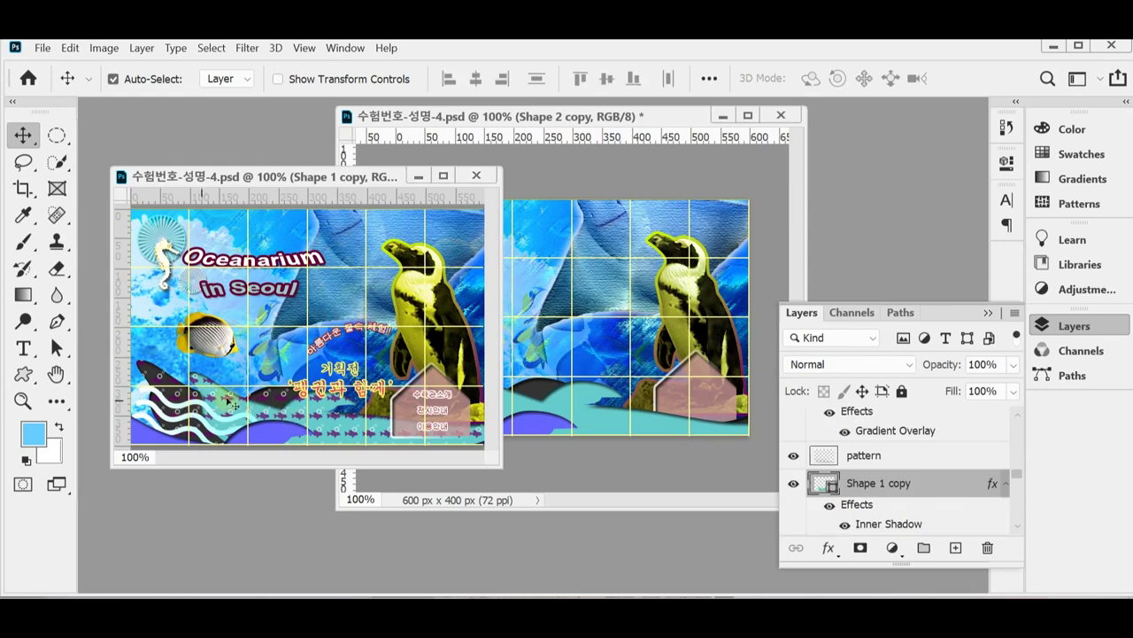
pyautogui.click(560, 152)
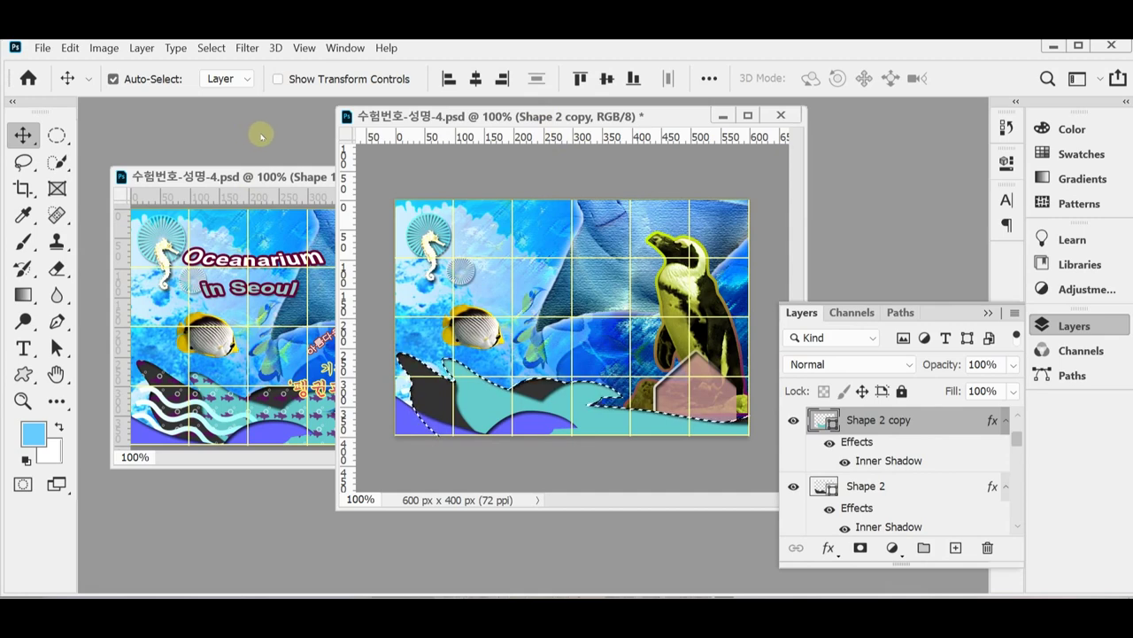
# - Fill the combined wave selection on the pattern layer with the custom fish-and-ring pattern at Normal mode and 100% opacity
pyautogui.scroll(2, 880, 489)
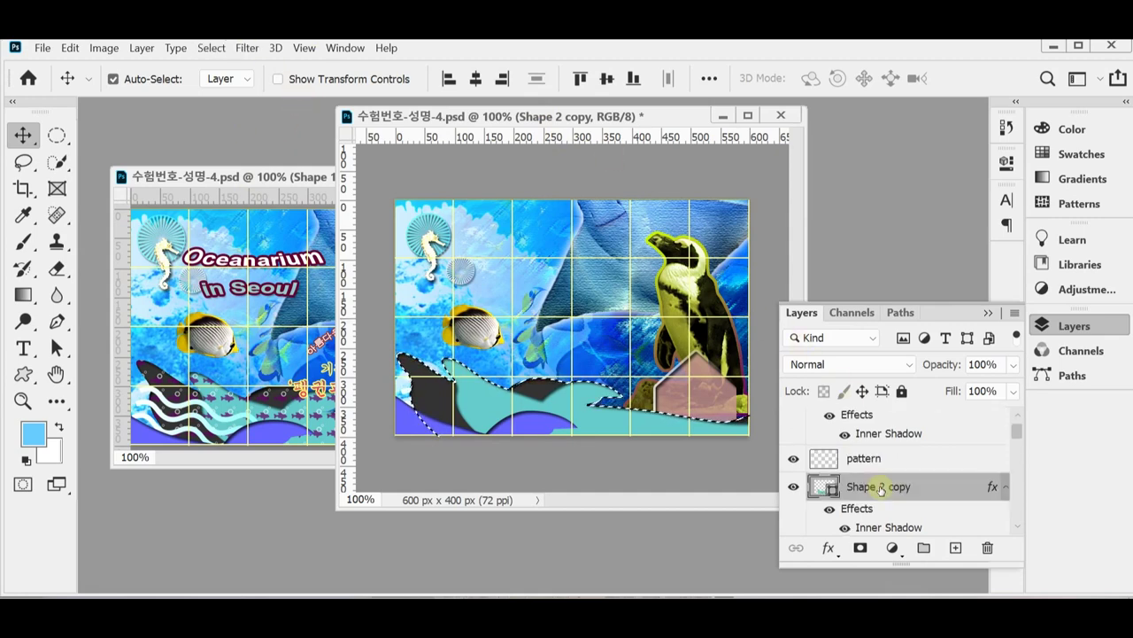
pyautogui.click(865, 458)
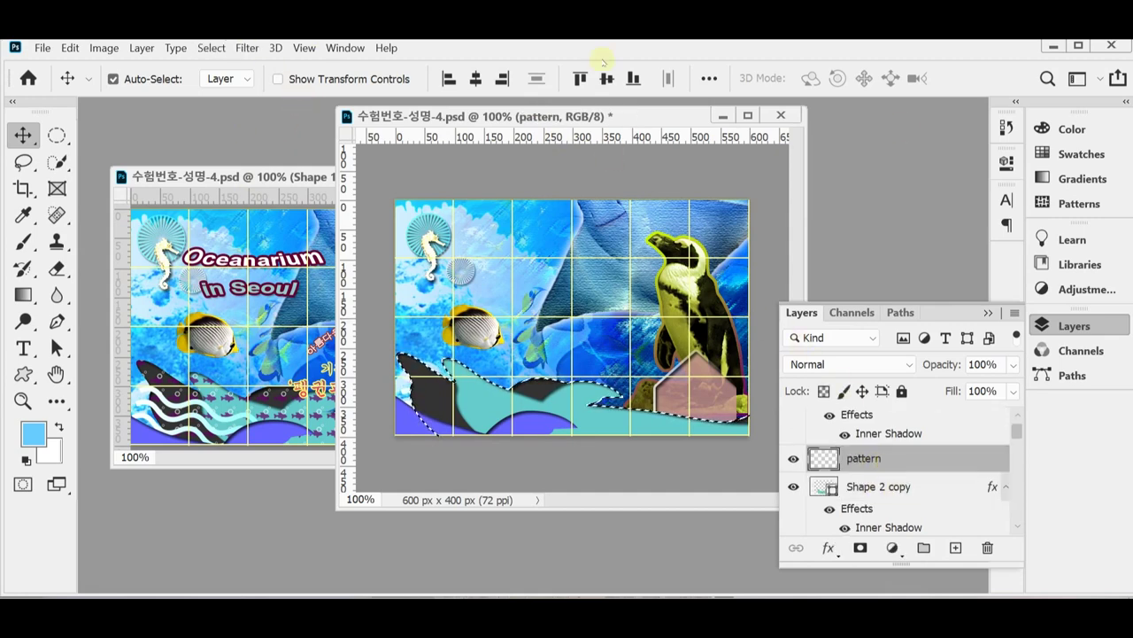
pyautogui.click(70, 47)
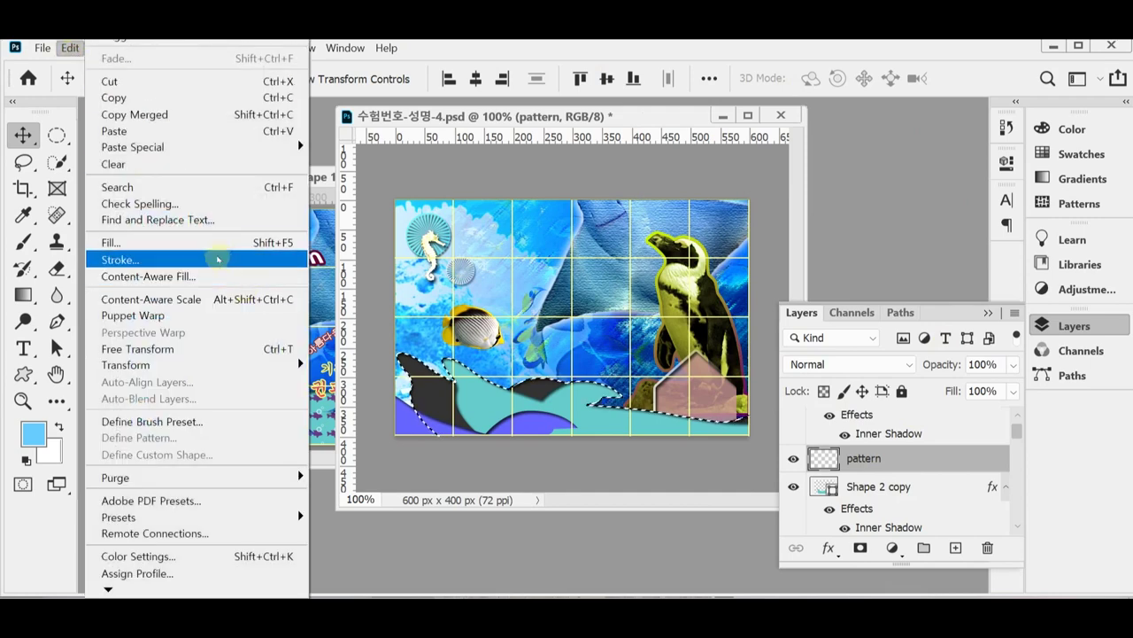
pyautogui.click(212, 242)
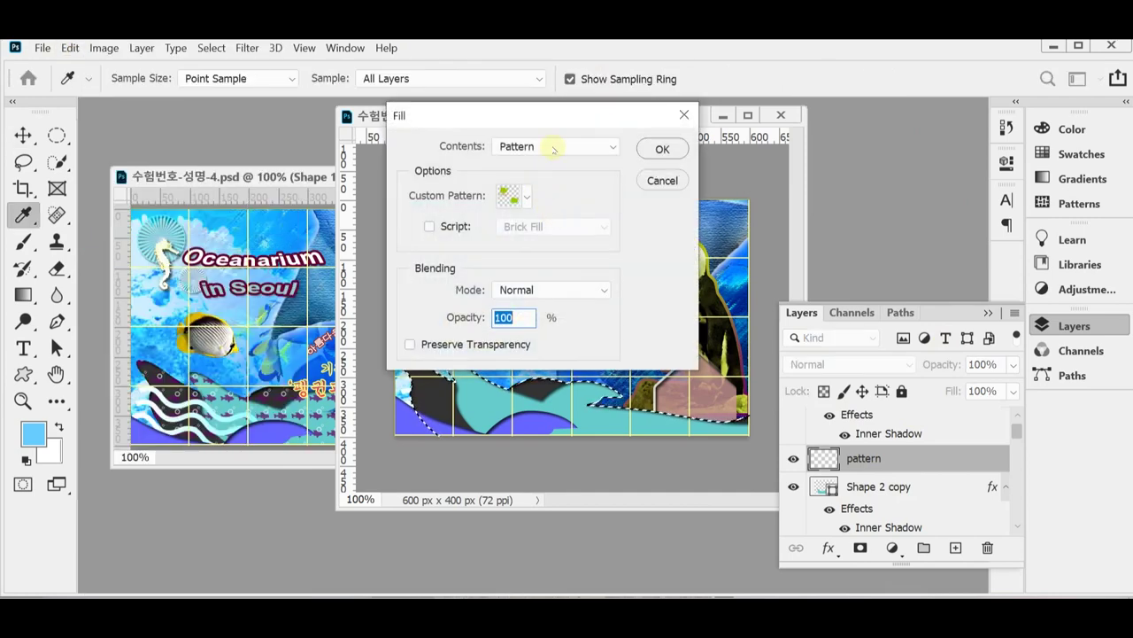
pyautogui.click(527, 196)
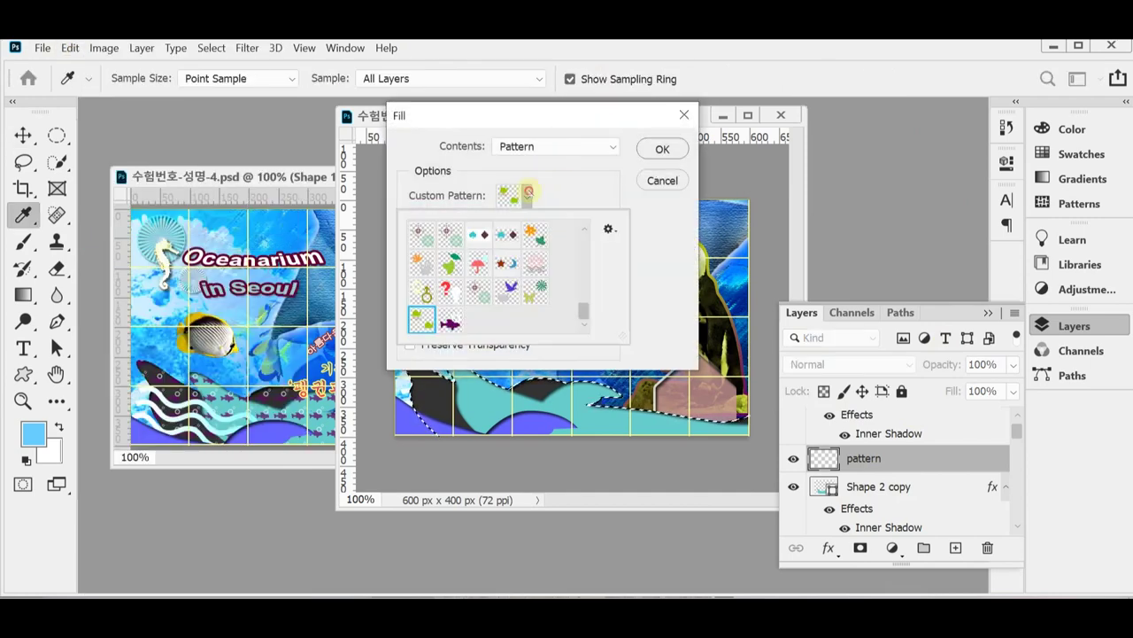
pyautogui.click(455, 321)
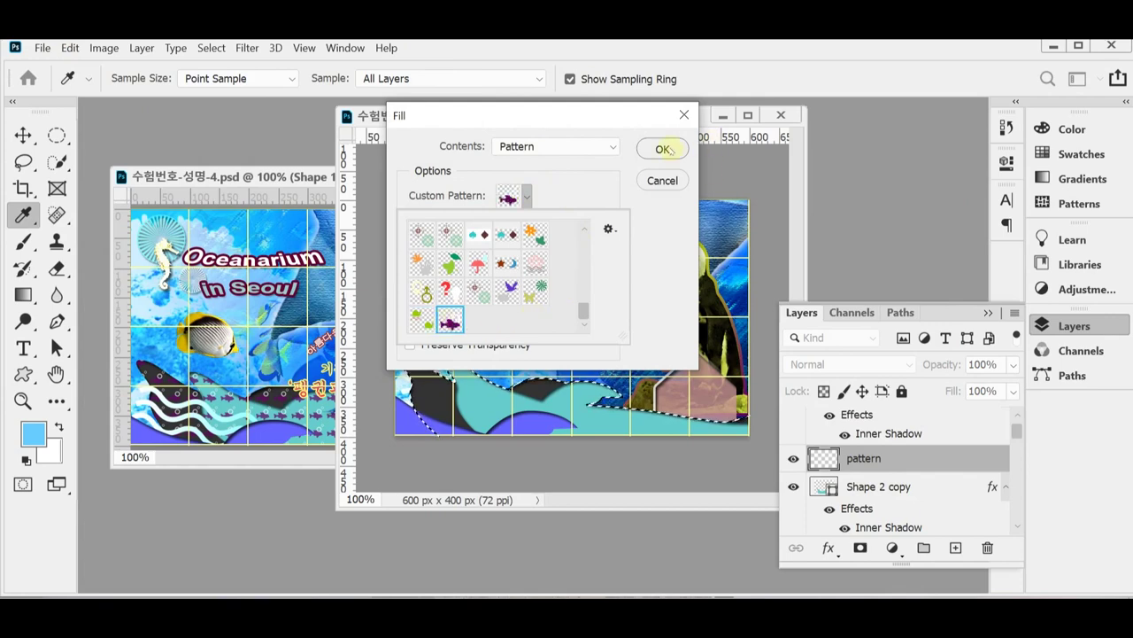
pyautogui.click(604, 174)
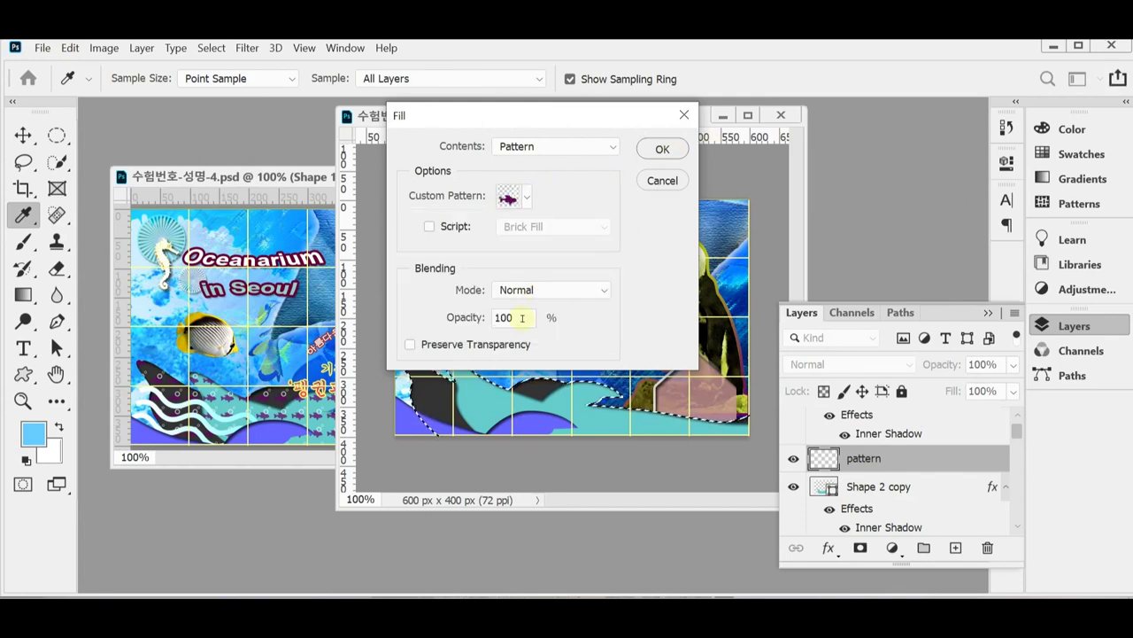
pyautogui.click(659, 150)
pyautogui.press('v')
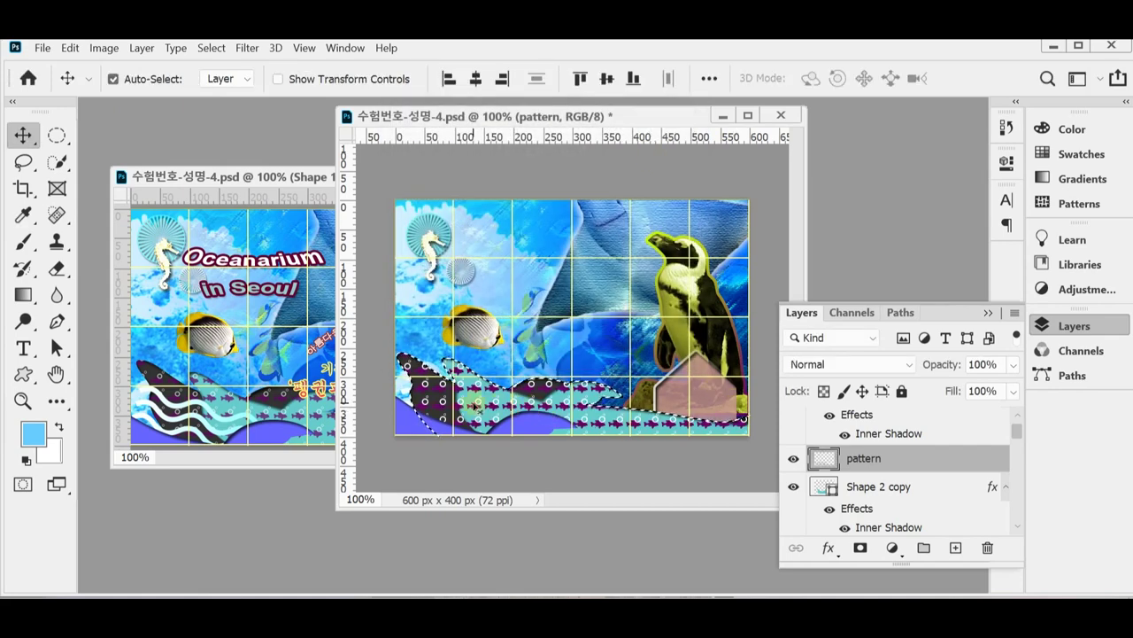
# - Set the pattern layer's opacity to 70%, clear the selection and save the document
pyautogui.click(948, 365)
pyautogui.write('70')
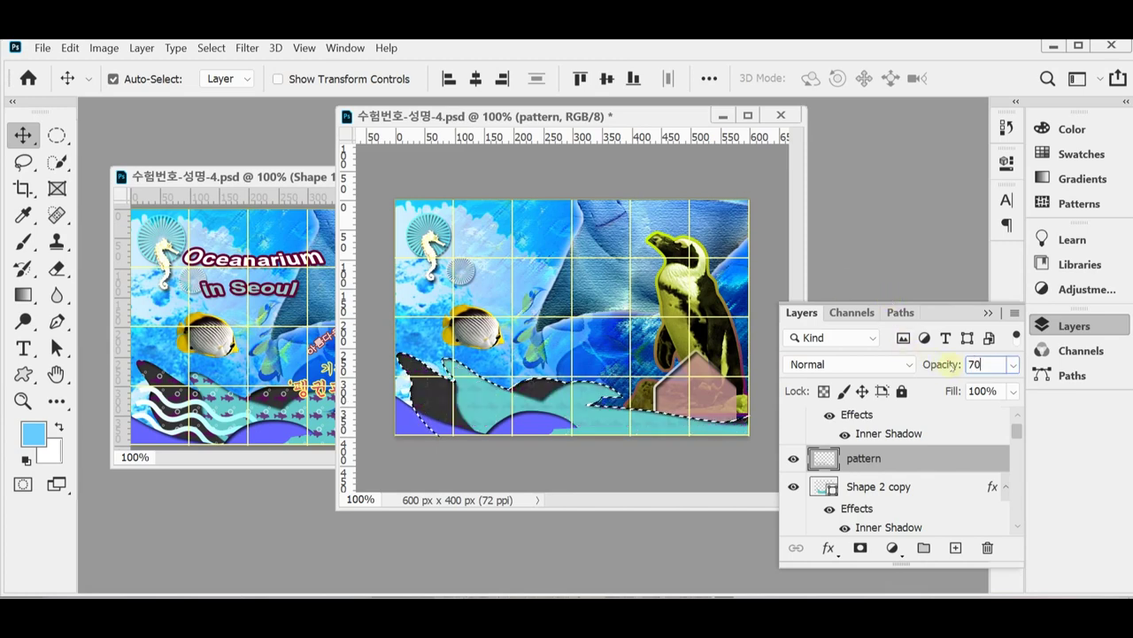
pyautogui.press('Return')
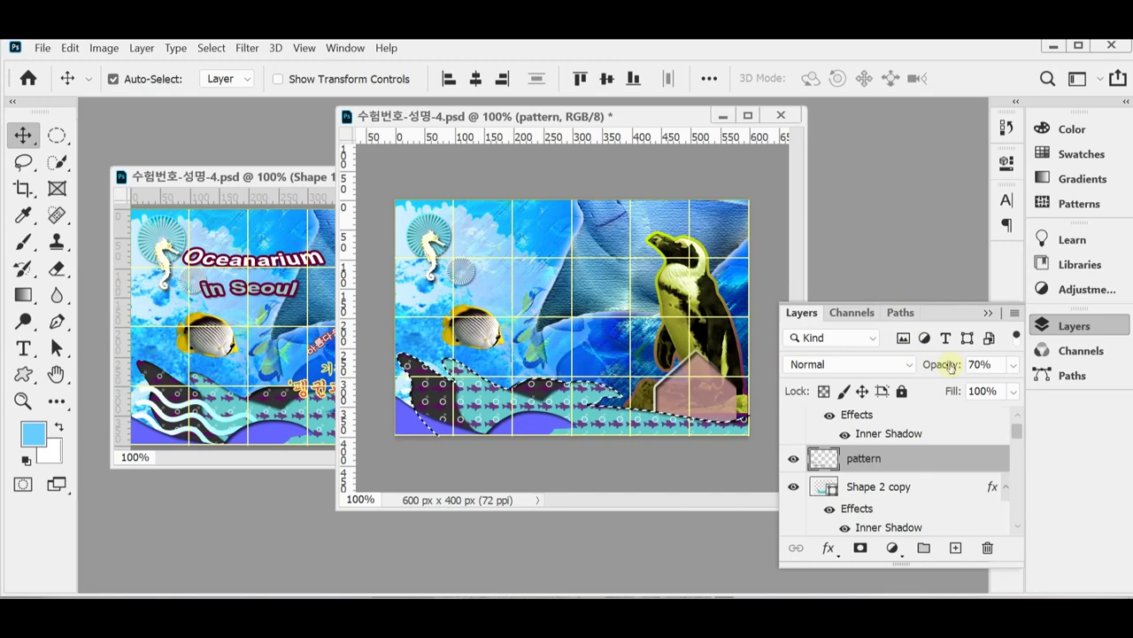
pyautogui.hotkey('ctrl', 'd')
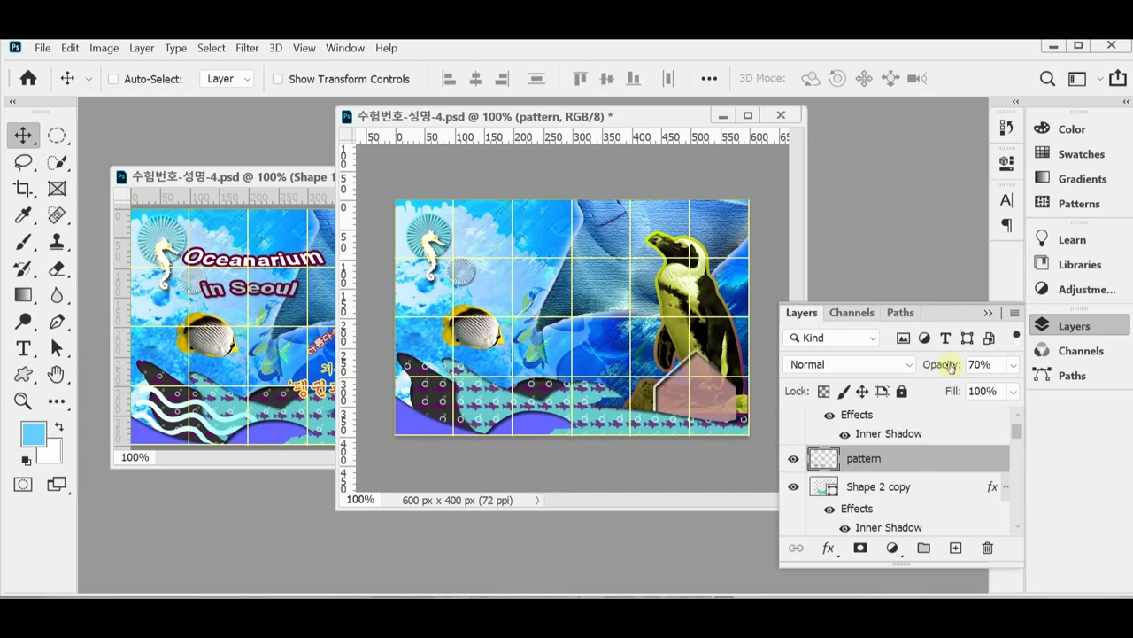
pyautogui.hotkey('ctrl', 's')
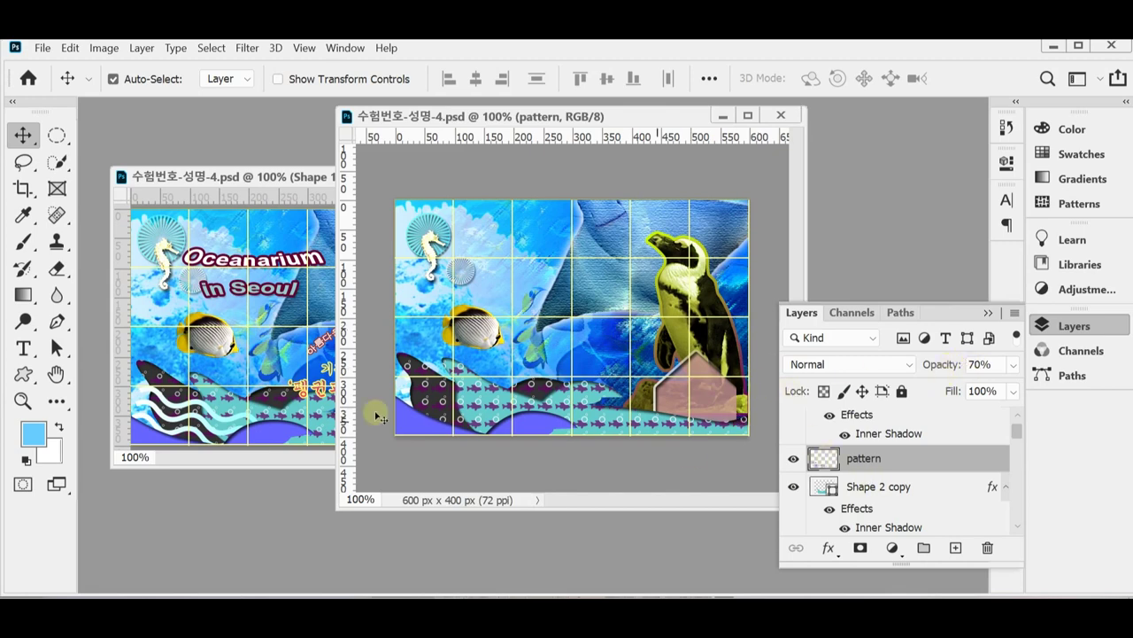
# - Bring the Waves 1 layer forward in the stacking order until it sits directly above the pattern layer
pyautogui.click(404, 395)
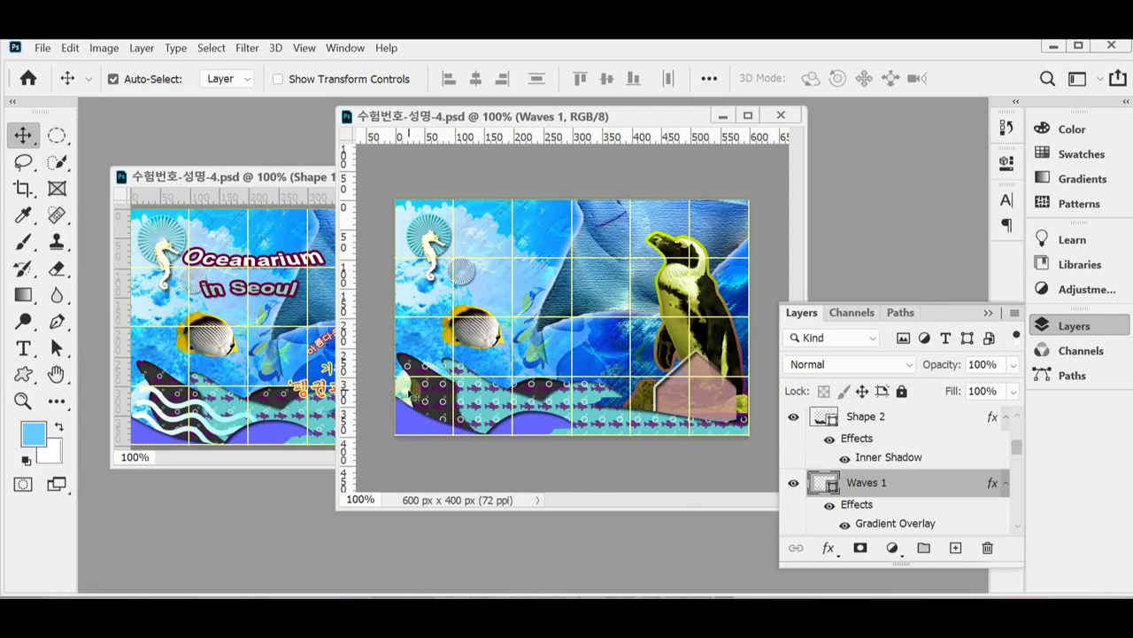
pyautogui.press('ctrl')
pyautogui.hotkey('ctrl', ']')
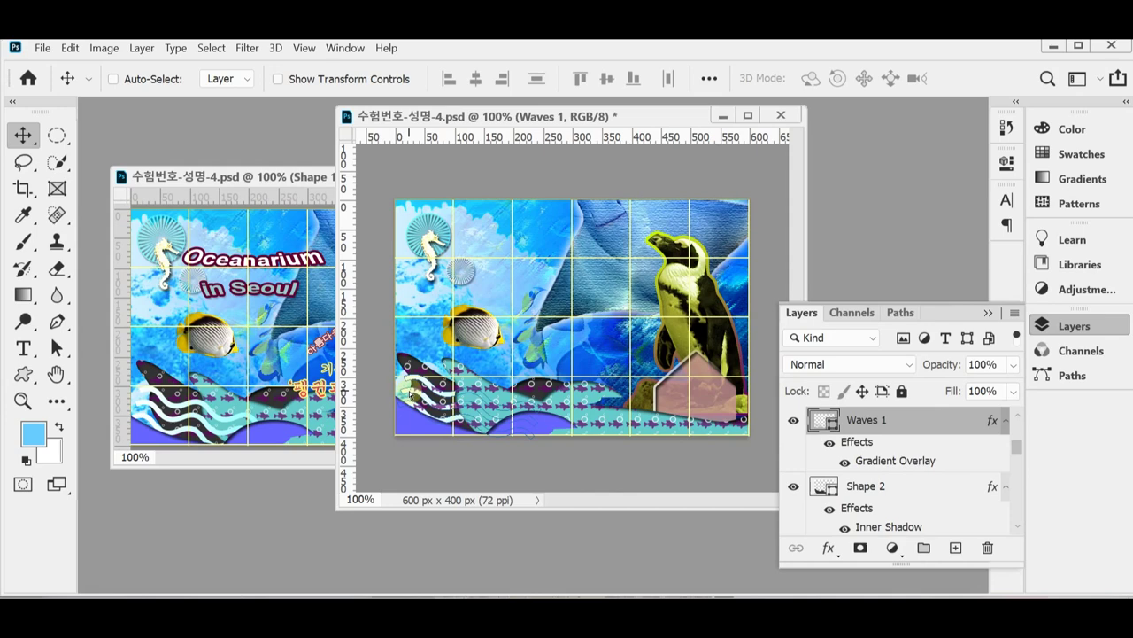
pyautogui.hotkey('ctrl', ']')
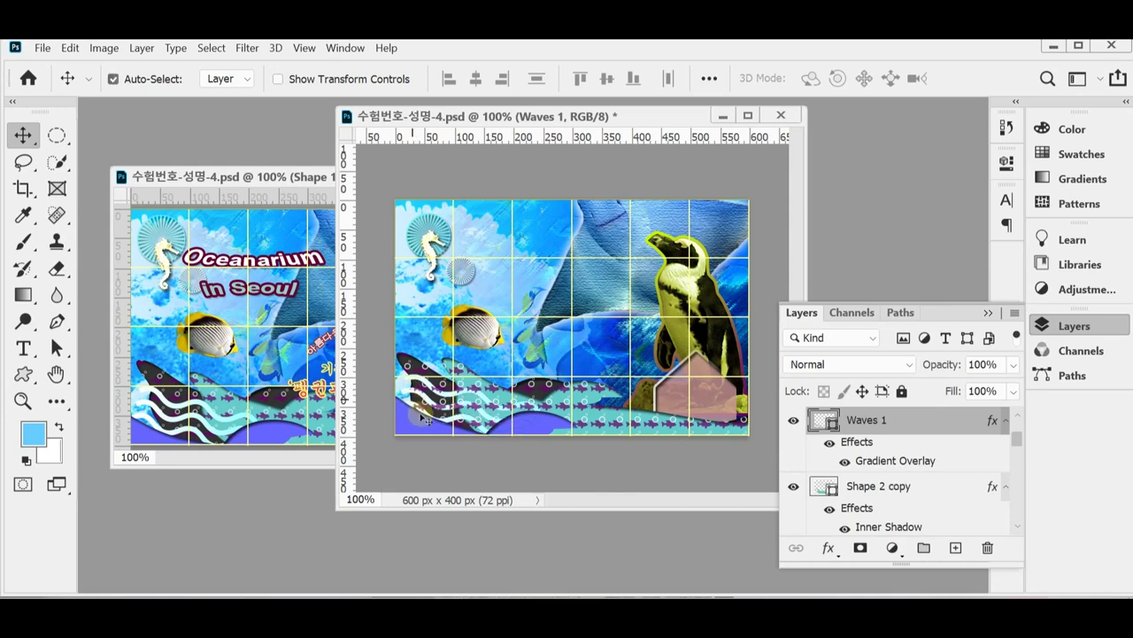
pyautogui.hotkey('ctrl', ']')
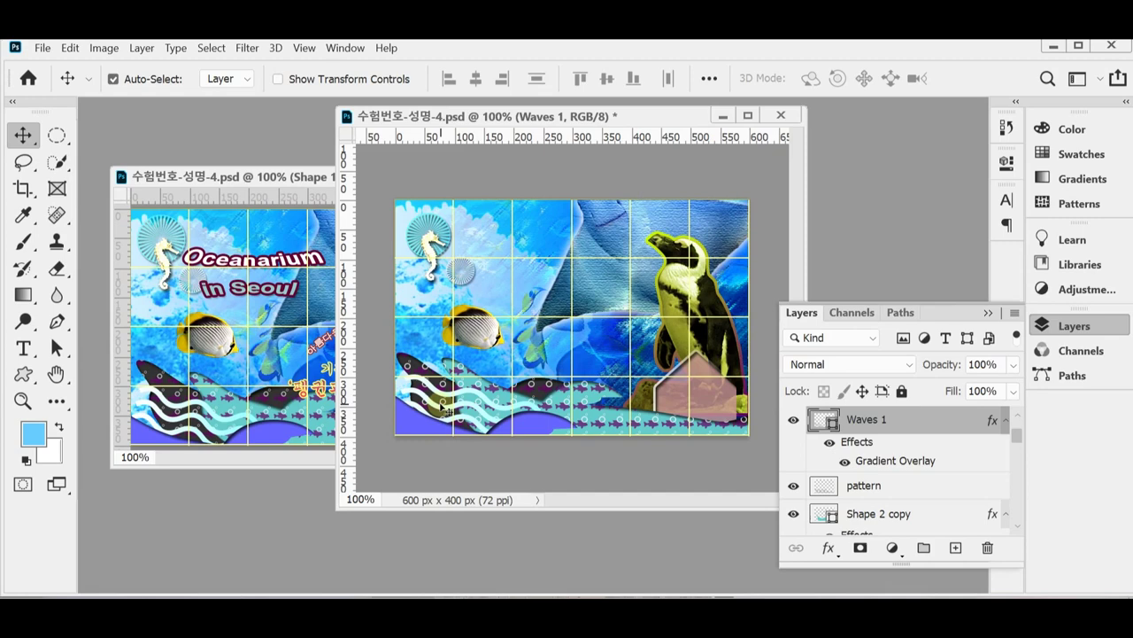
pyautogui.press('ctrl')
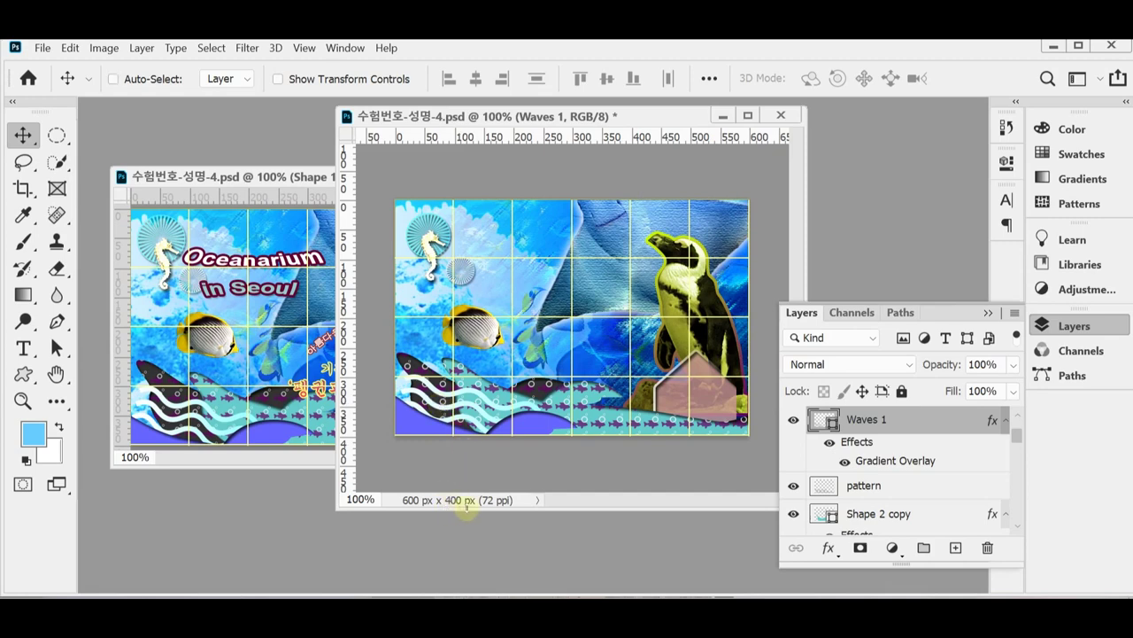
# - Transform the Waves 1 shape: nudge it down to Y 355 px, rotate it about 2.5° and reduce its height to about 97%
pyautogui.hotkey('ctrl', 't')
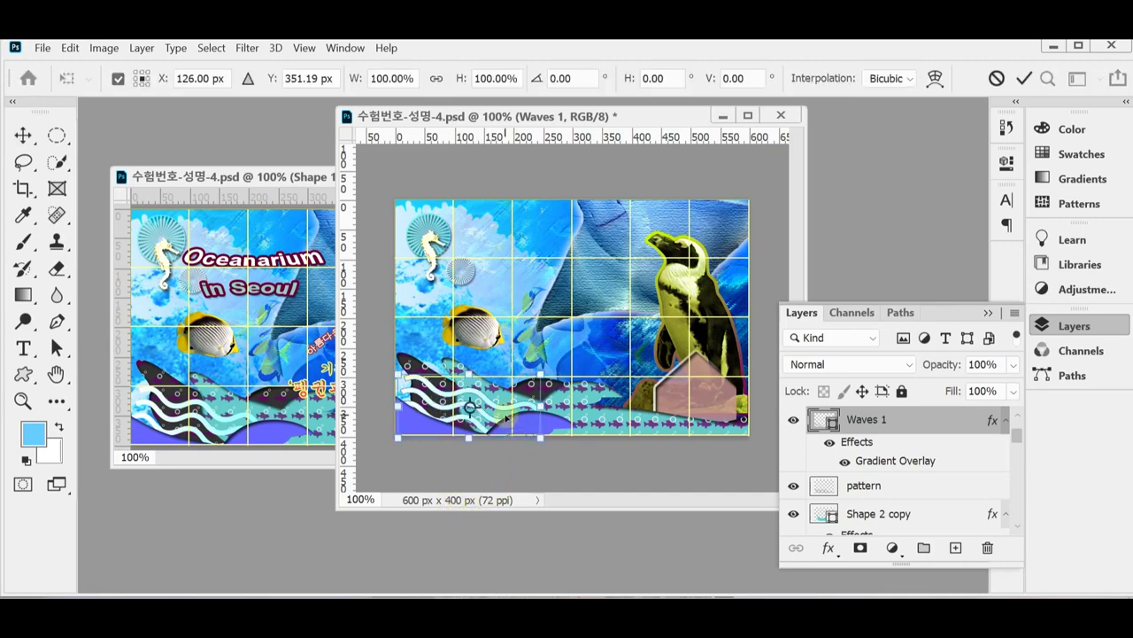
pyautogui.press('Down')
pyautogui.press('Down')
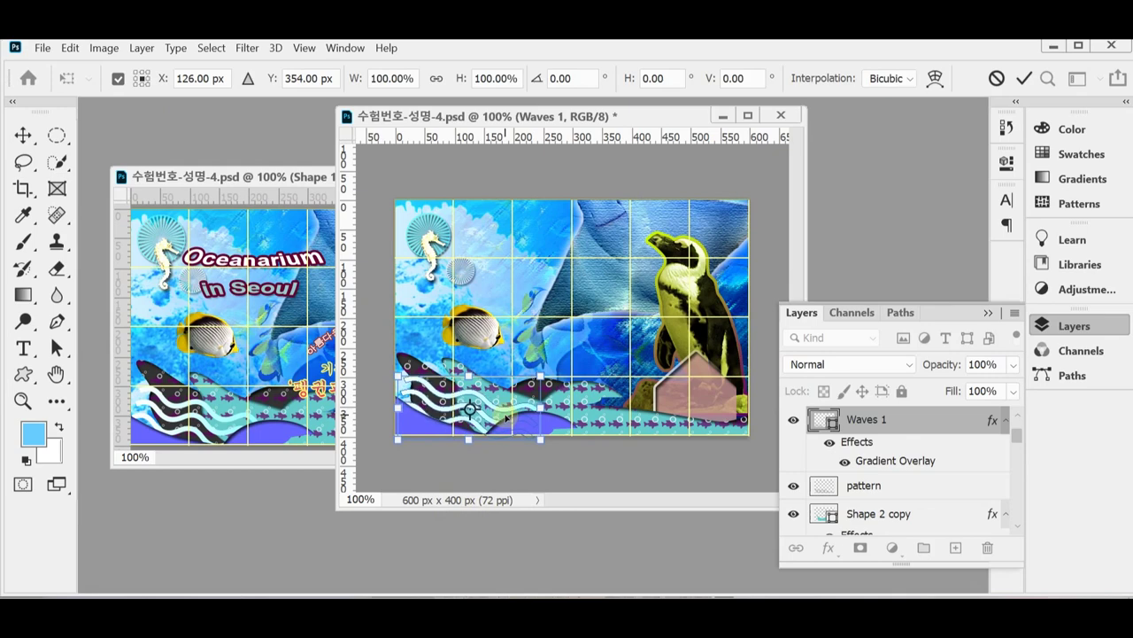
pyautogui.press('Down')
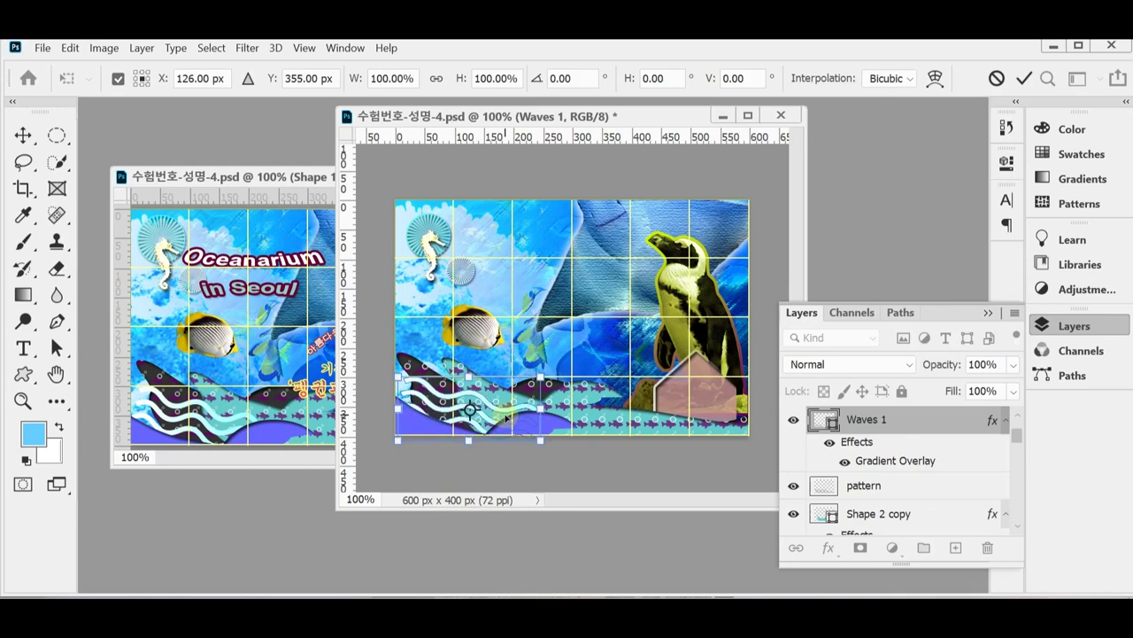
pyautogui.moveTo(380, 437); pyautogui.dragTo(378, 433)
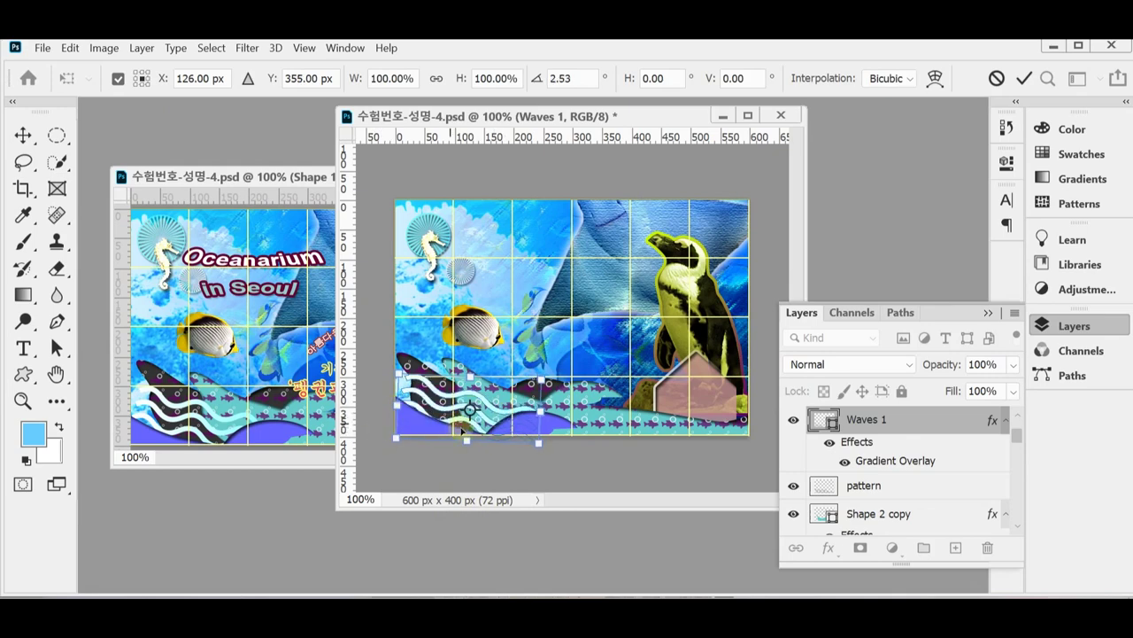
pyautogui.moveTo(464, 441); pyautogui.dragTo(464, 435)
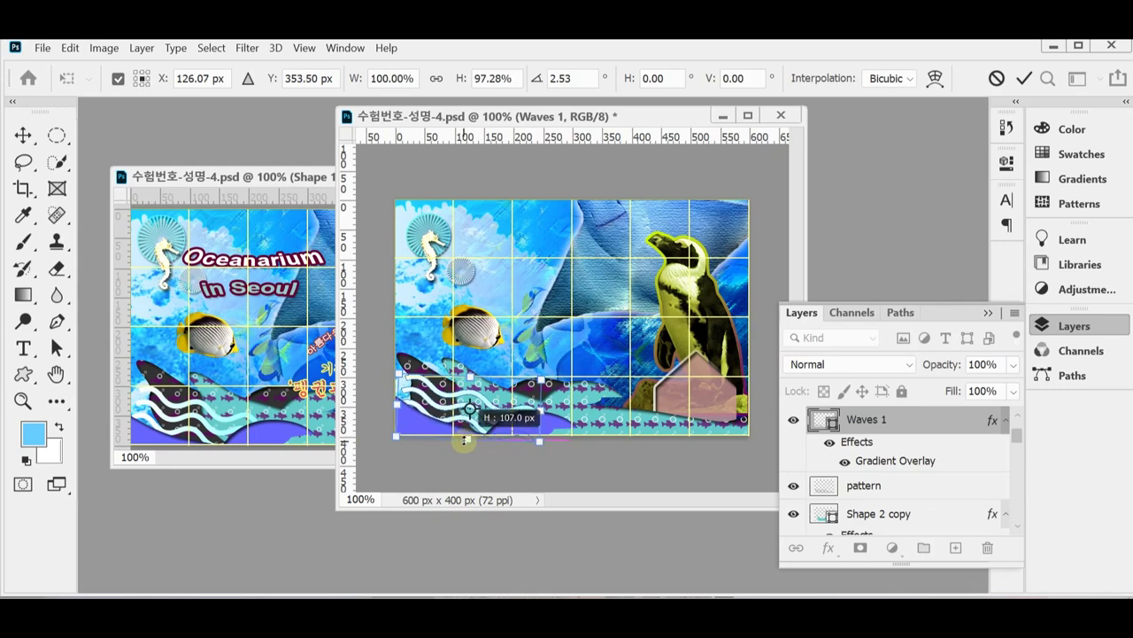
pyautogui.press('Return')
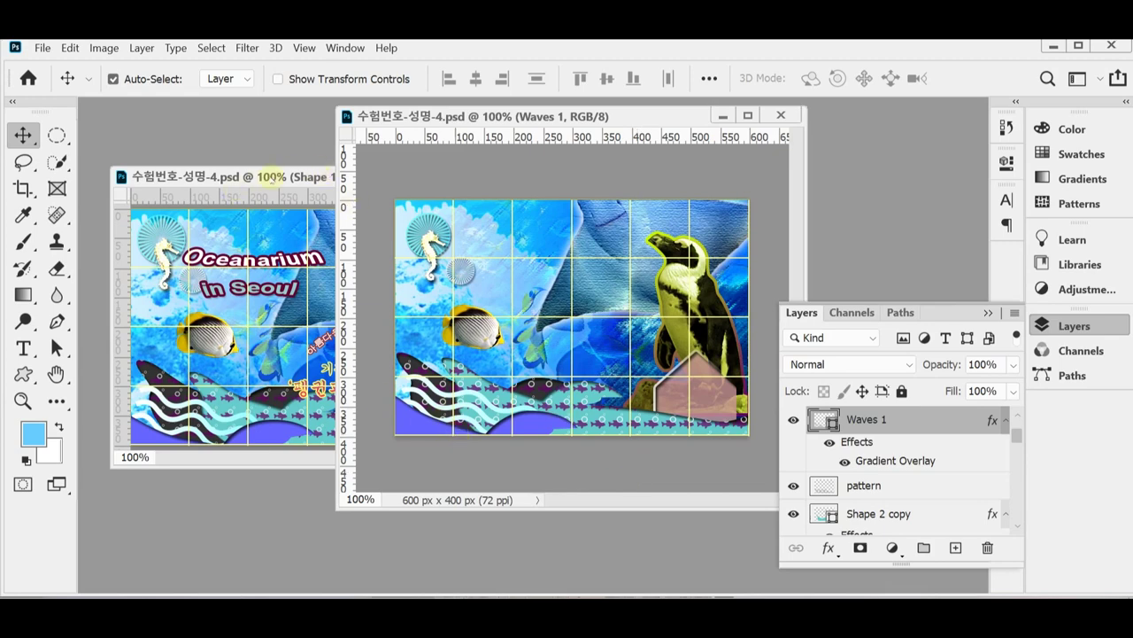
# - In the finished reference document, examine the layers and effects of the Oceanarium in Seoul title and the 기획전 '펭귄과 함께' text
pyautogui.click(271, 176)
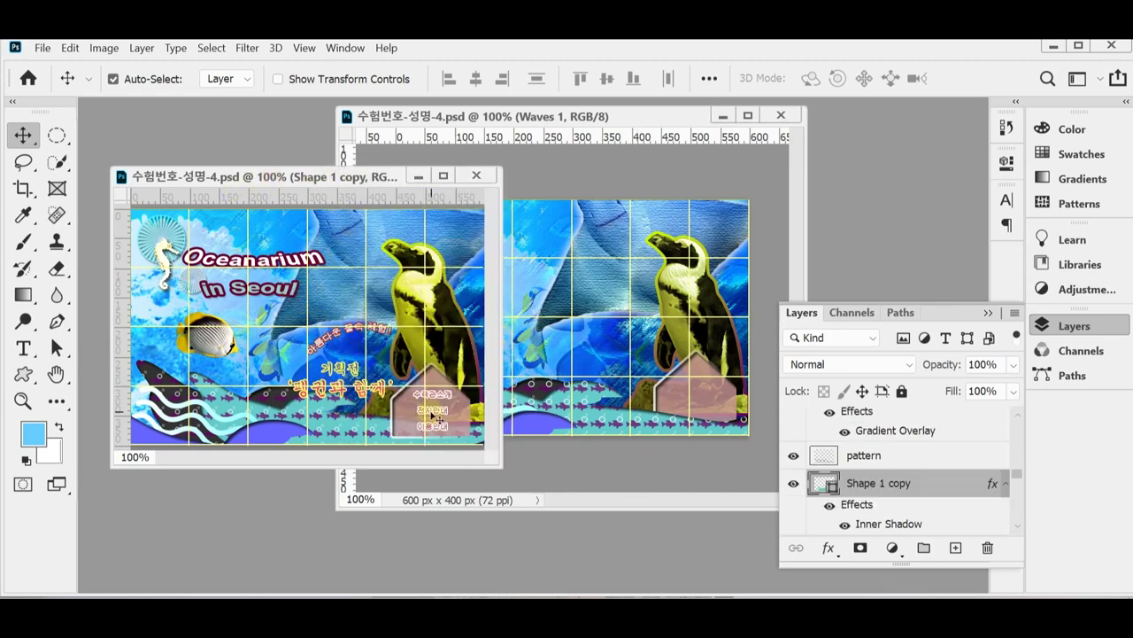
pyautogui.click(266, 293)
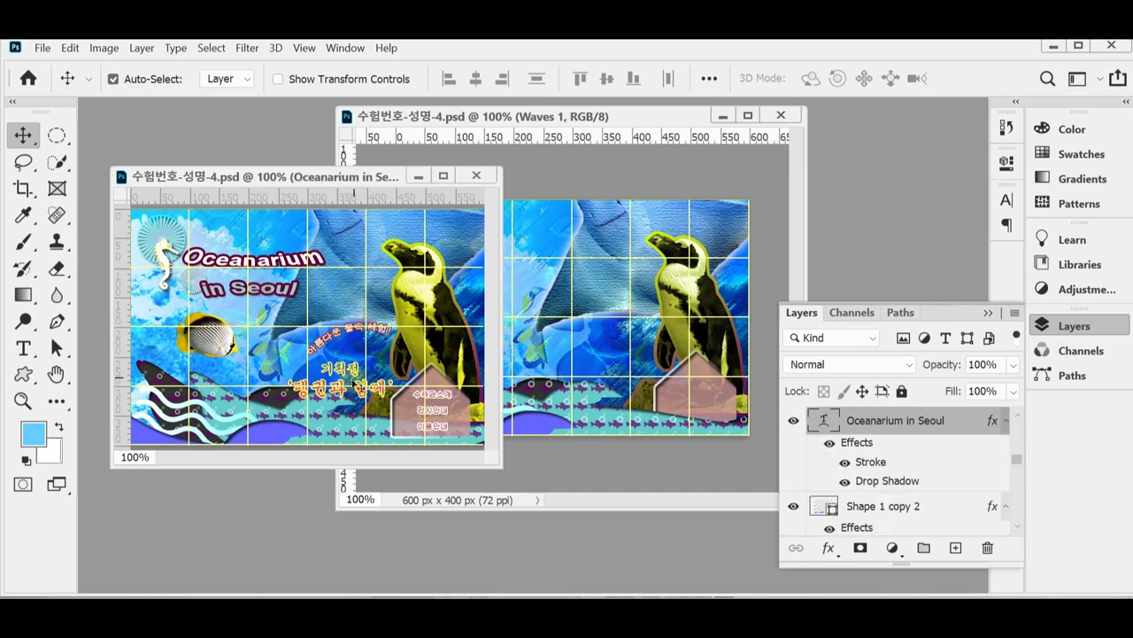
pyautogui.click(341, 387)
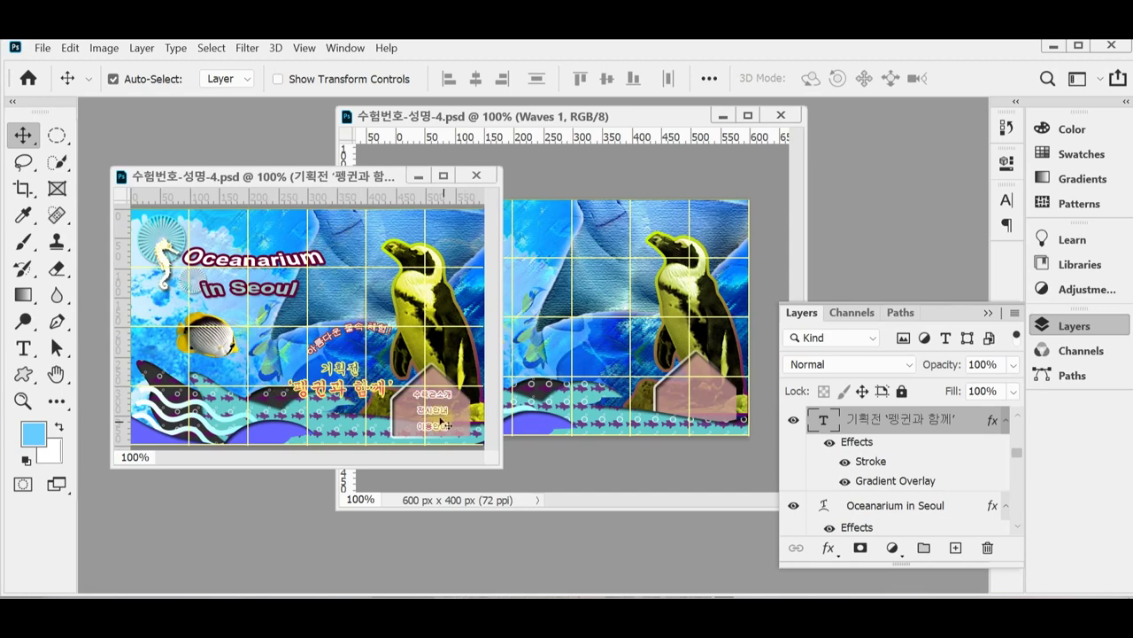
pyautogui.click(280, 290)
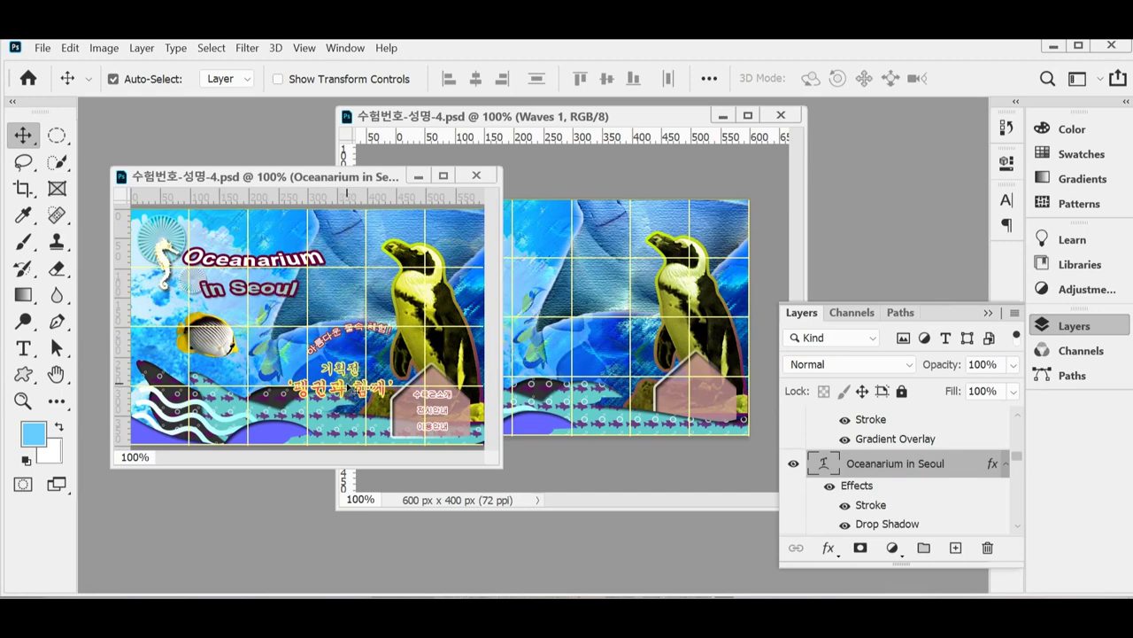
pyautogui.click(353, 385)
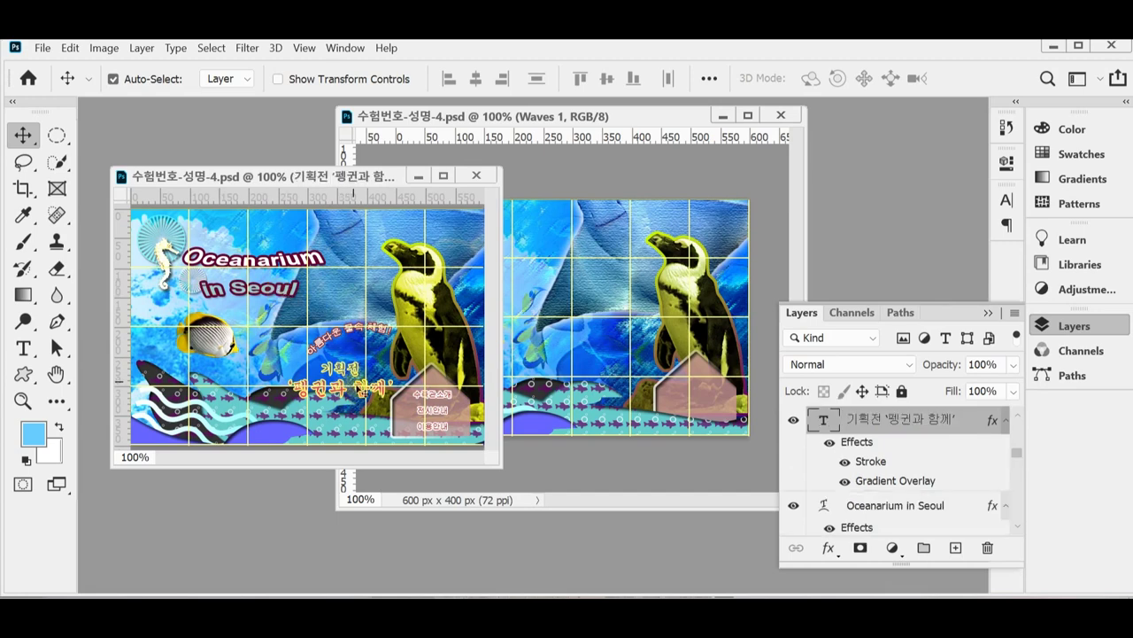
pyautogui.click(213, 261)
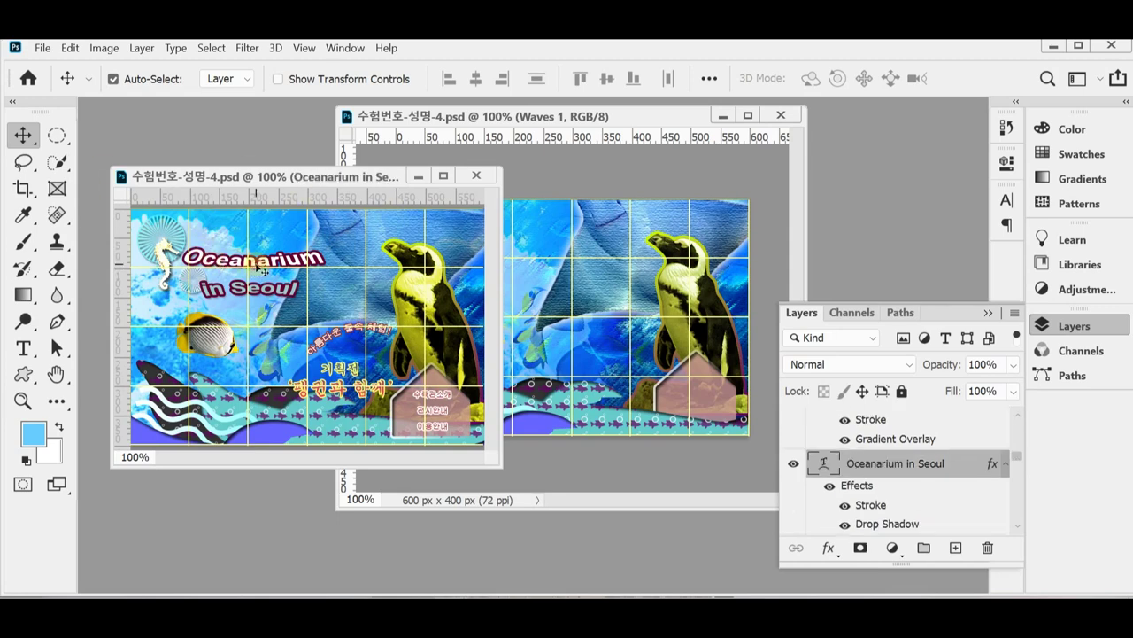
# - Inspect the font, size, alignment and second-line text color of the reference's Oceanarium in Seoul title
pyautogui.doubleClick(259, 264)
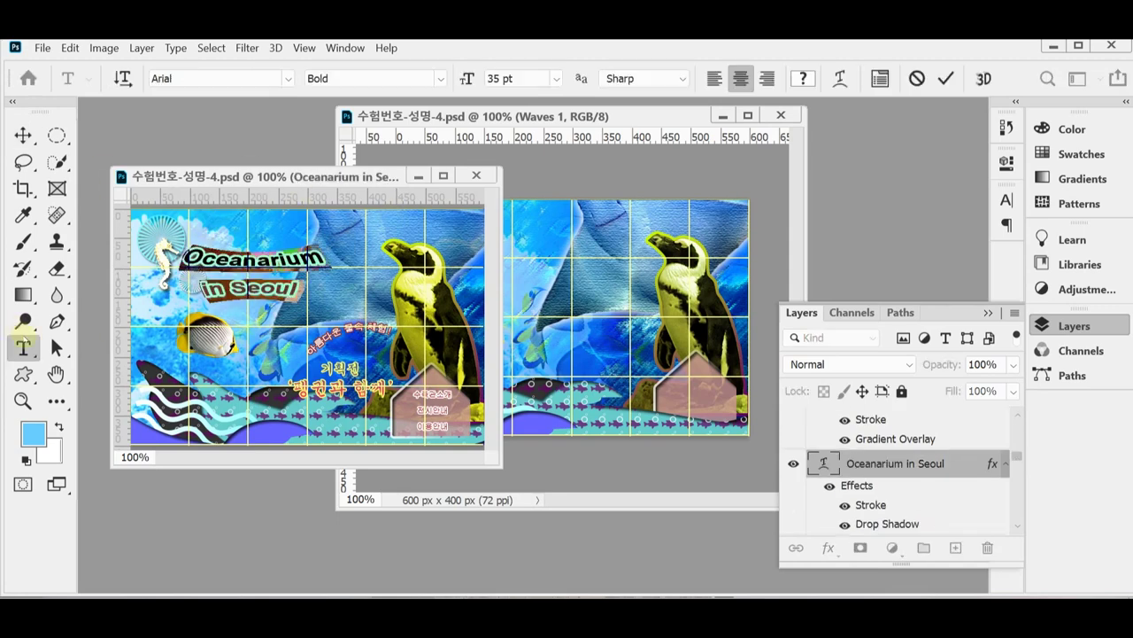
pyautogui.rightClick(25, 347)
pyautogui.click(93, 348)
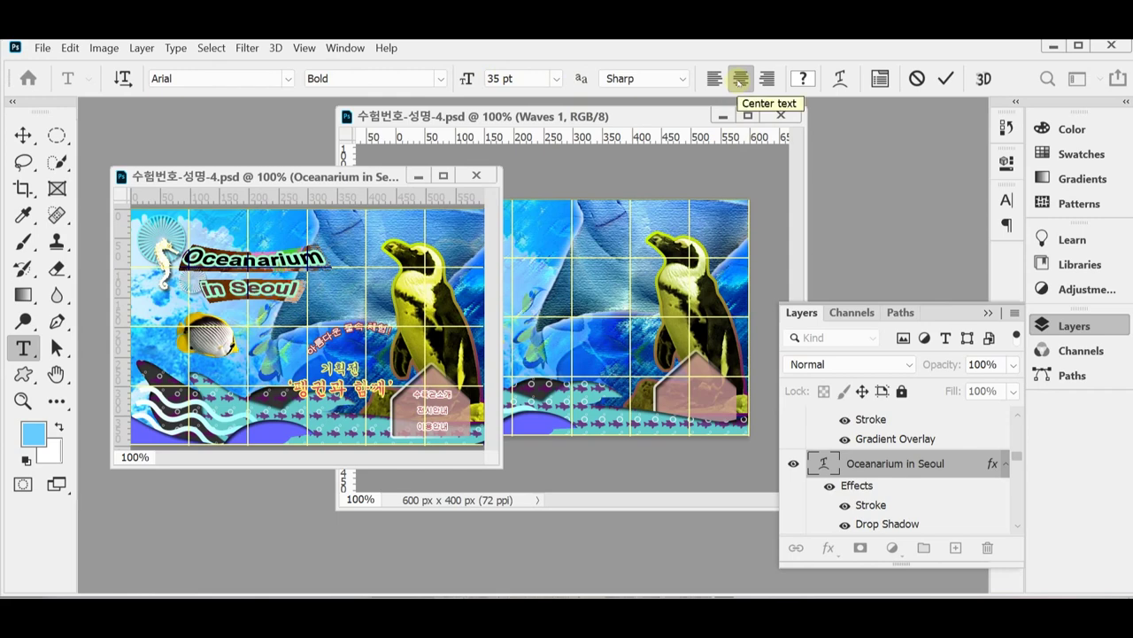
pyautogui.click(257, 291)
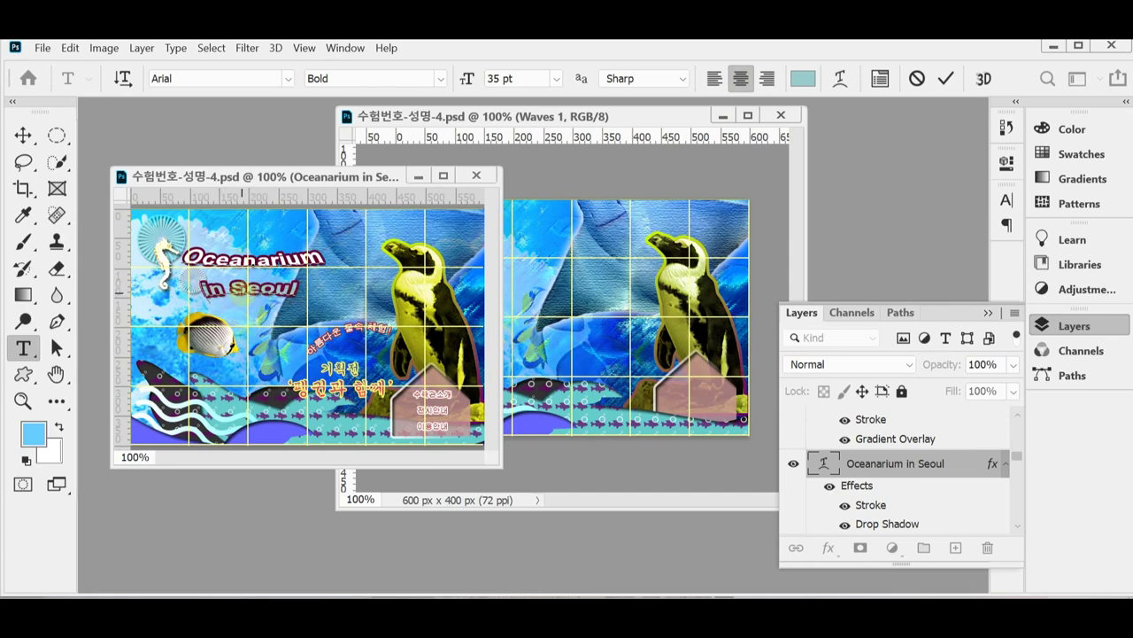
pyautogui.tripleClick(242, 288)
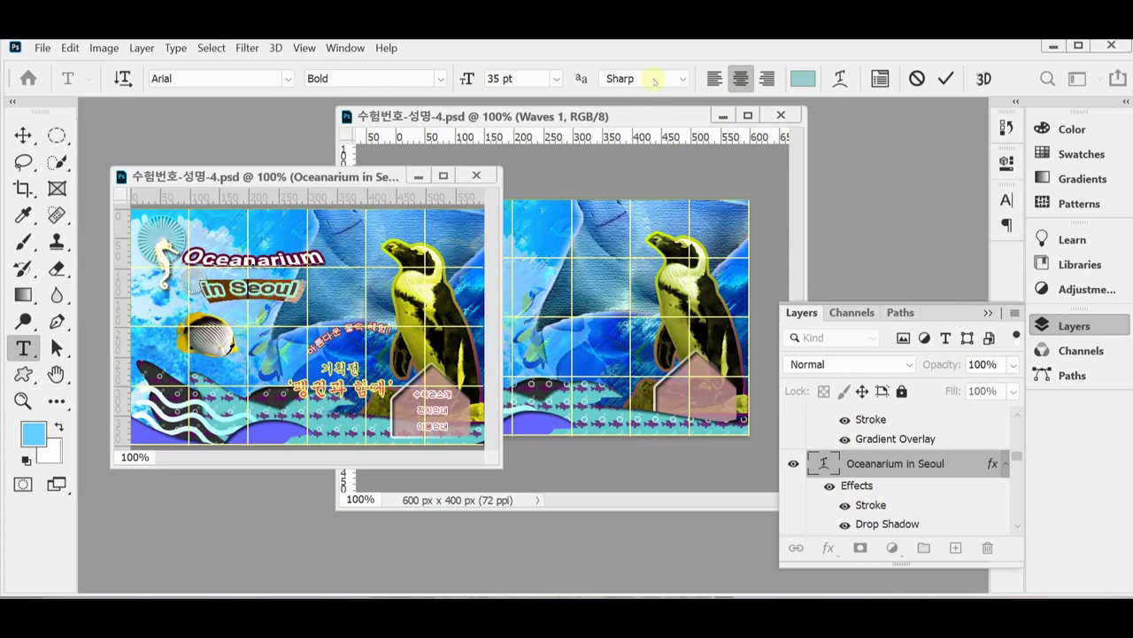
pyautogui.click(802, 78)
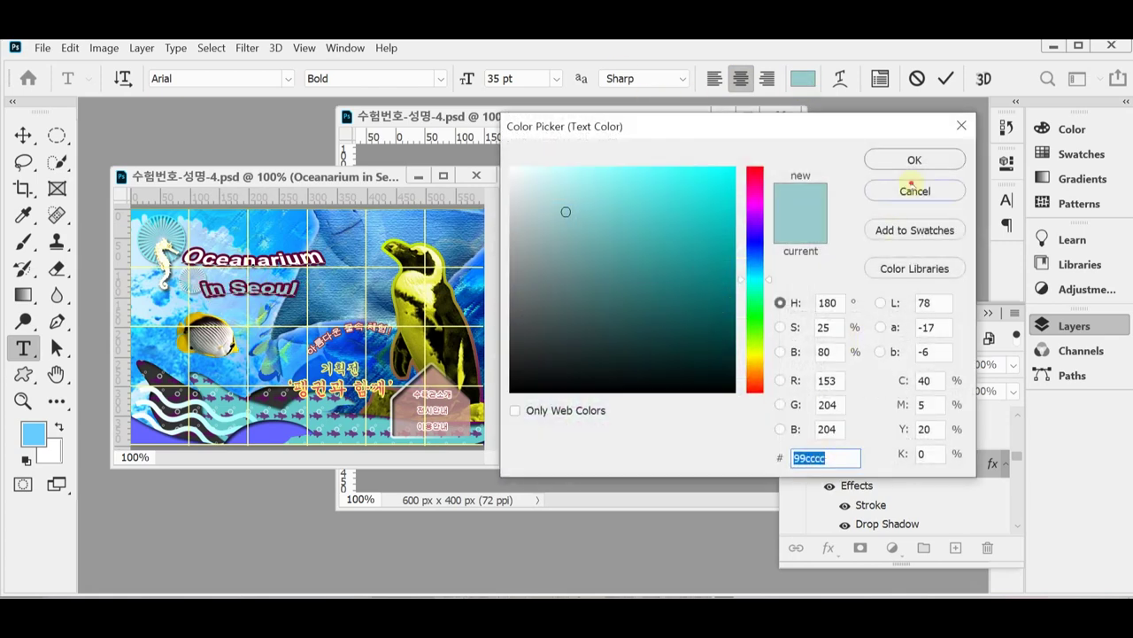
pyautogui.click(914, 189)
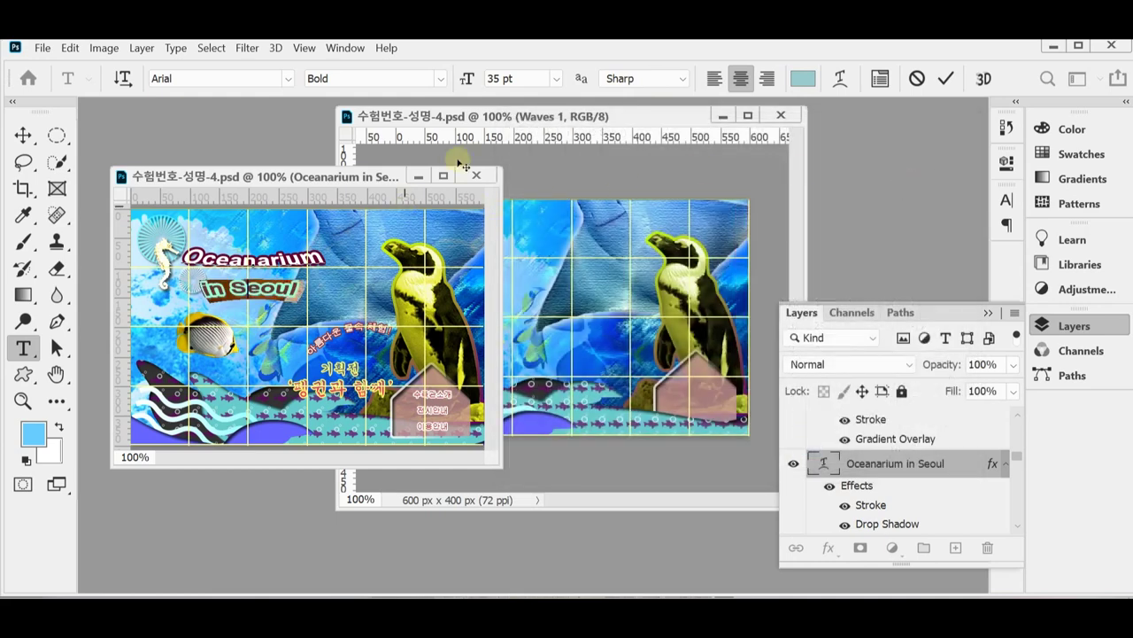
# - Examine the Squeeze warp of the reference's Oceanarium in Seoul title, trying a +59 bend and setting it back to -50
pyautogui.click(839, 78)
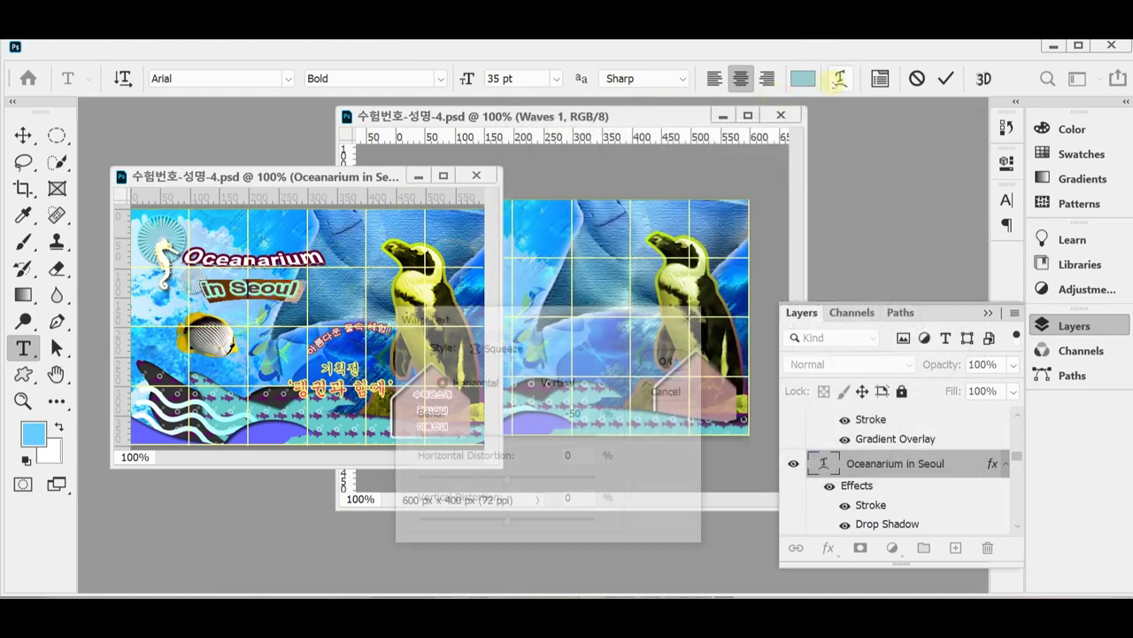
pyautogui.moveTo(512, 319); pyautogui.dragTo(532, 286)
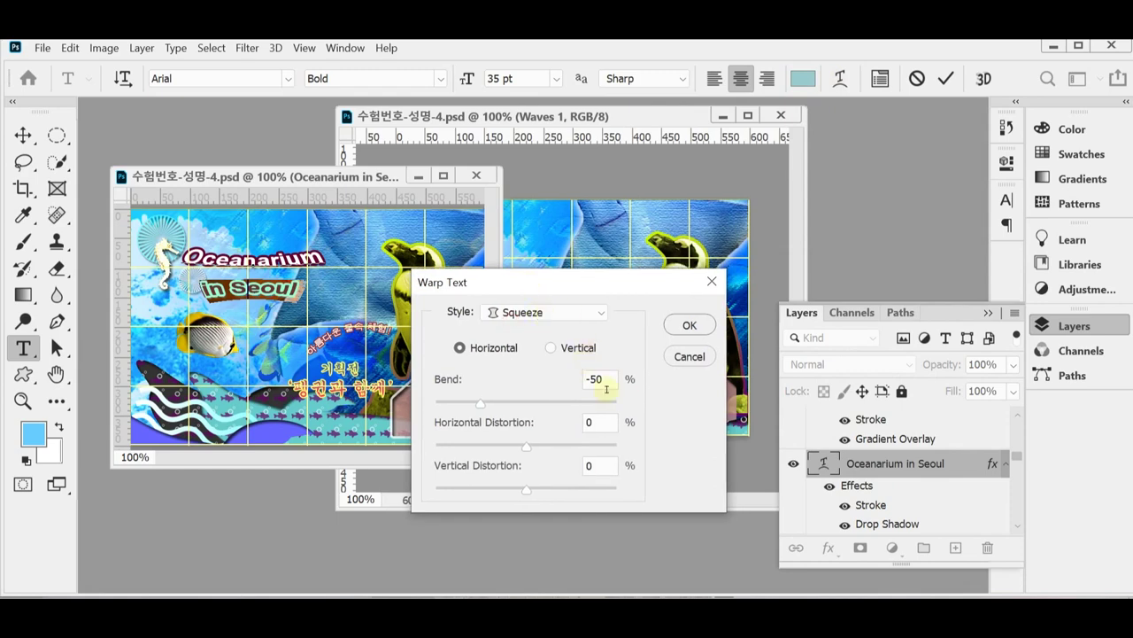
pyautogui.moveTo(562, 405); pyautogui.dragTo(580, 406)
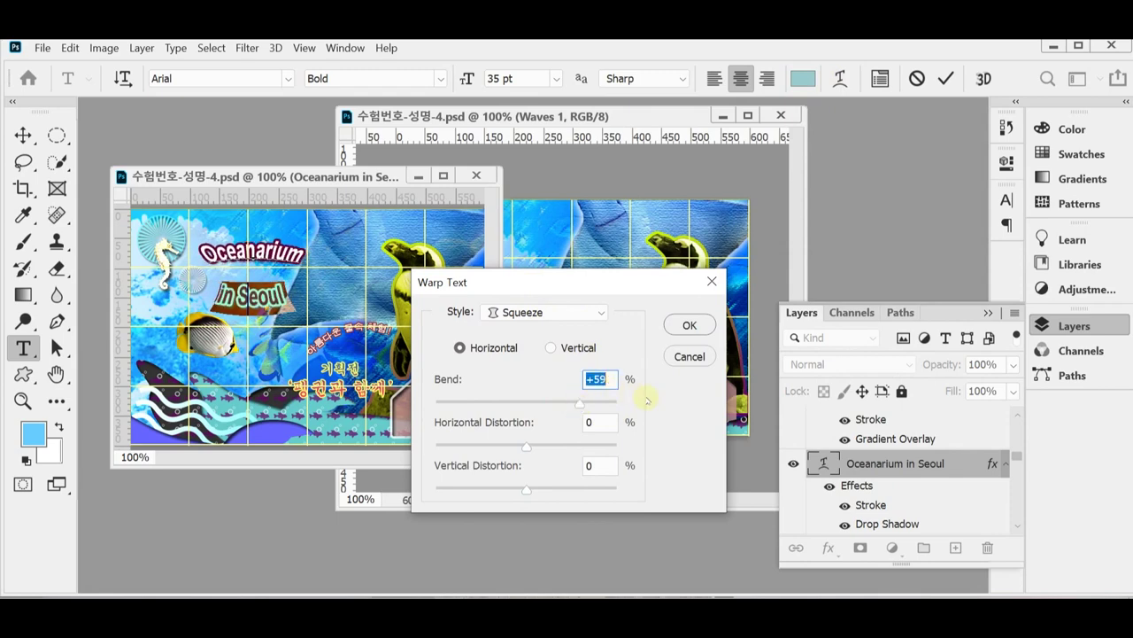
pyautogui.write('-50')
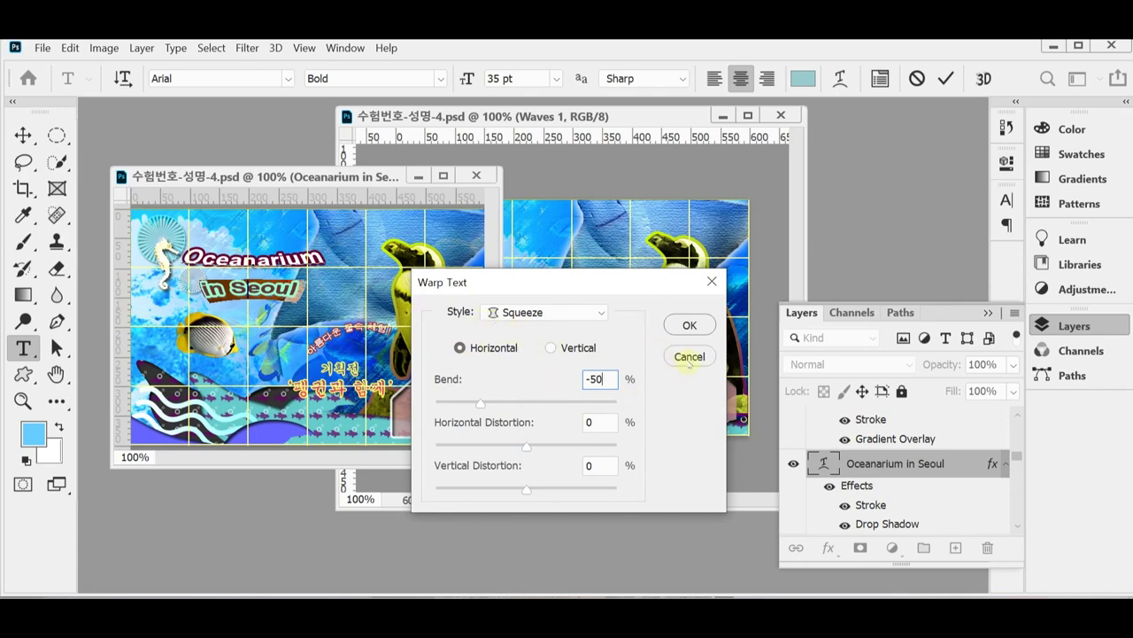
pyautogui.press('Return')
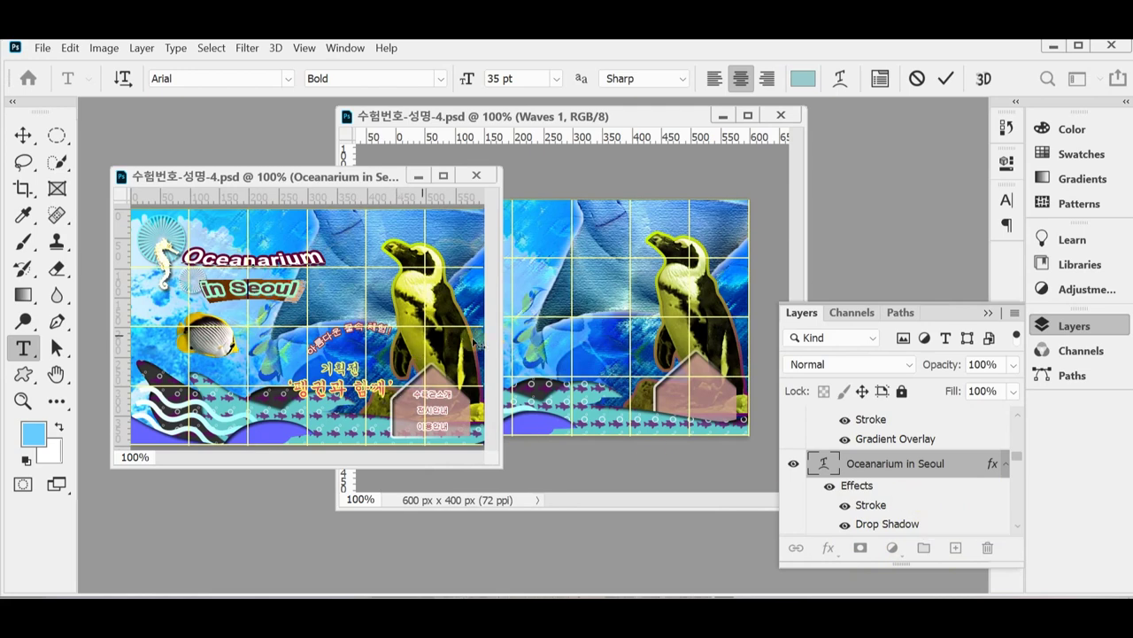
# - Copy the Oceanarium in Seoul title from the reference into the working document, placing it between the seahorse and the penguin
pyautogui.click(946, 78)
pyautogui.press('v')
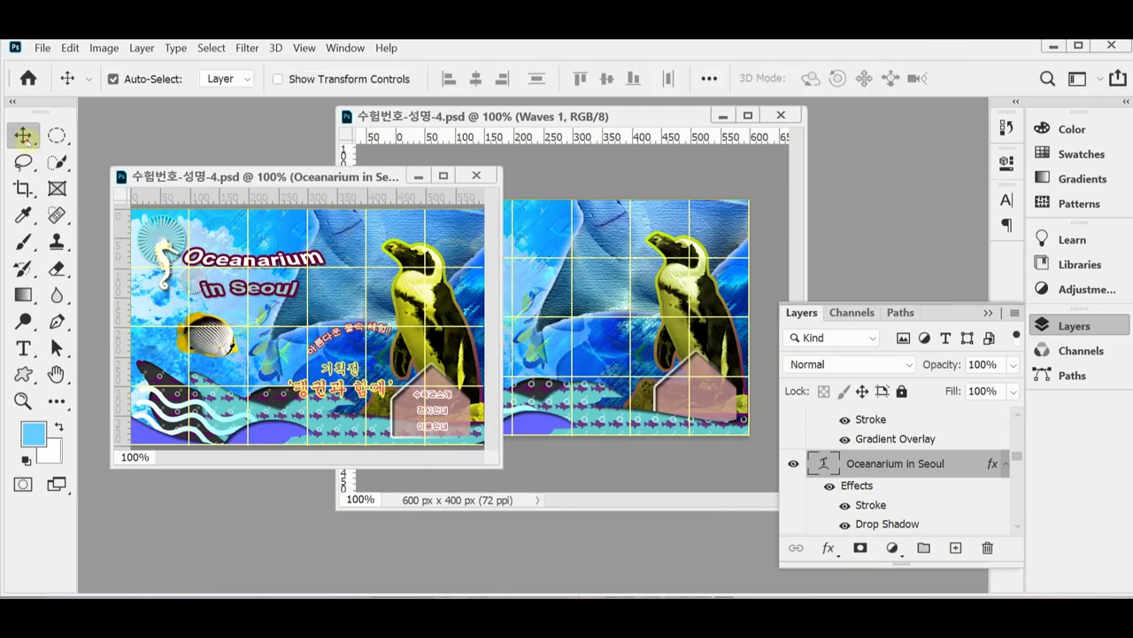
pyautogui.moveTo(273, 264); pyautogui.dragTo(539, 253)
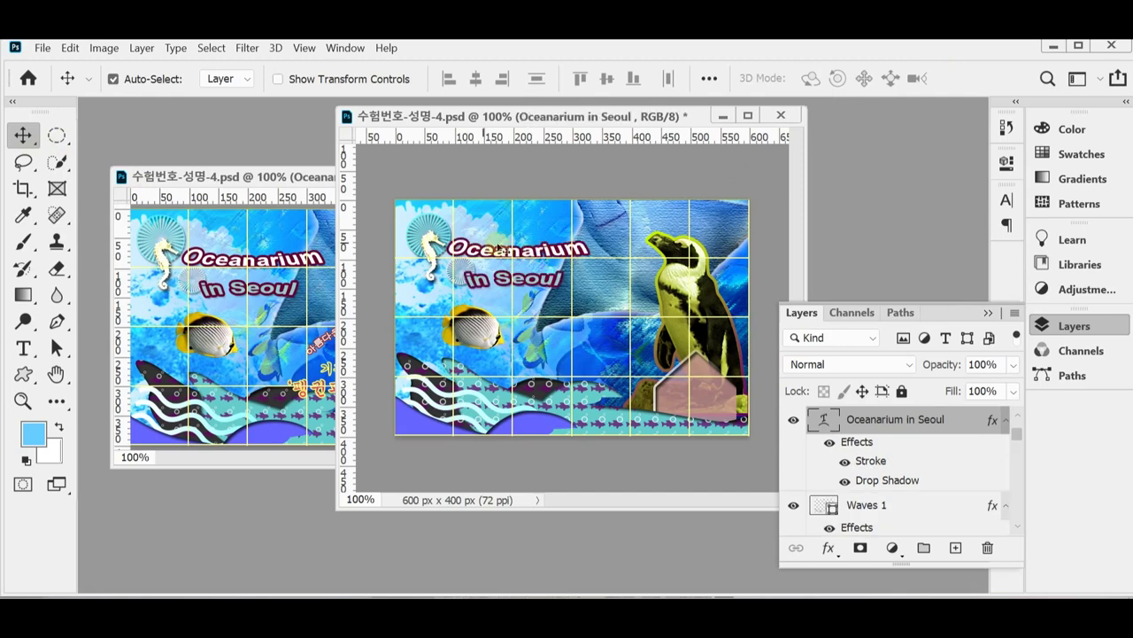
# - Check the sunburst shape and the seahorse beside the title in the working document, and save the file
pyautogui.click(434, 232)
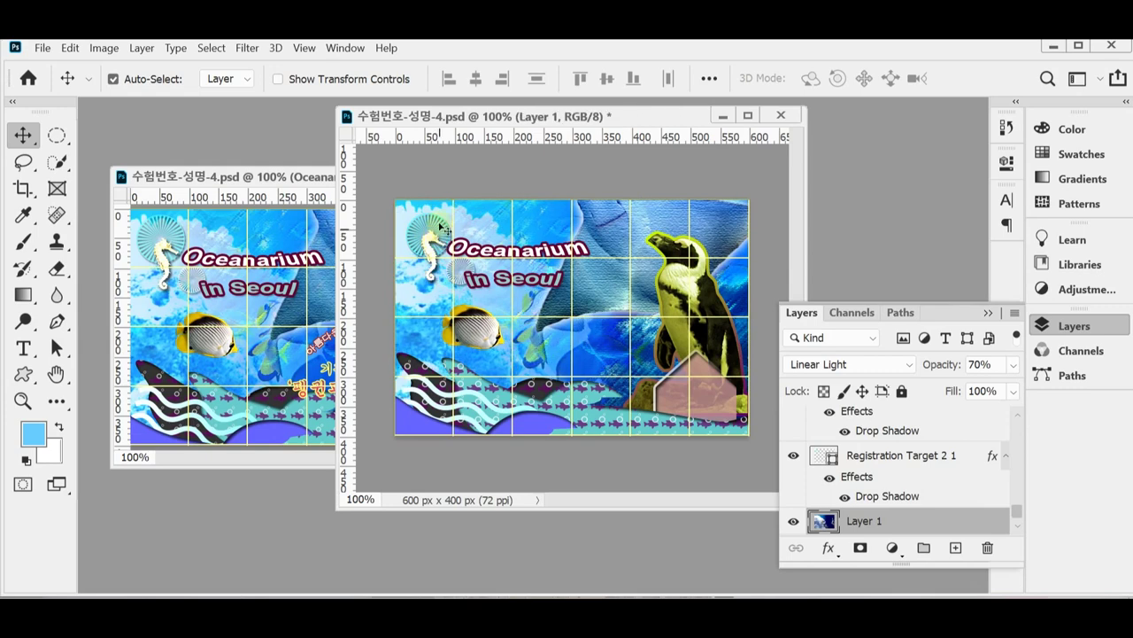
pyautogui.moveTo(442, 227); pyautogui.dragTo(427, 253)
pyautogui.hotkey('ctrl', 't')
pyautogui.press('Return')
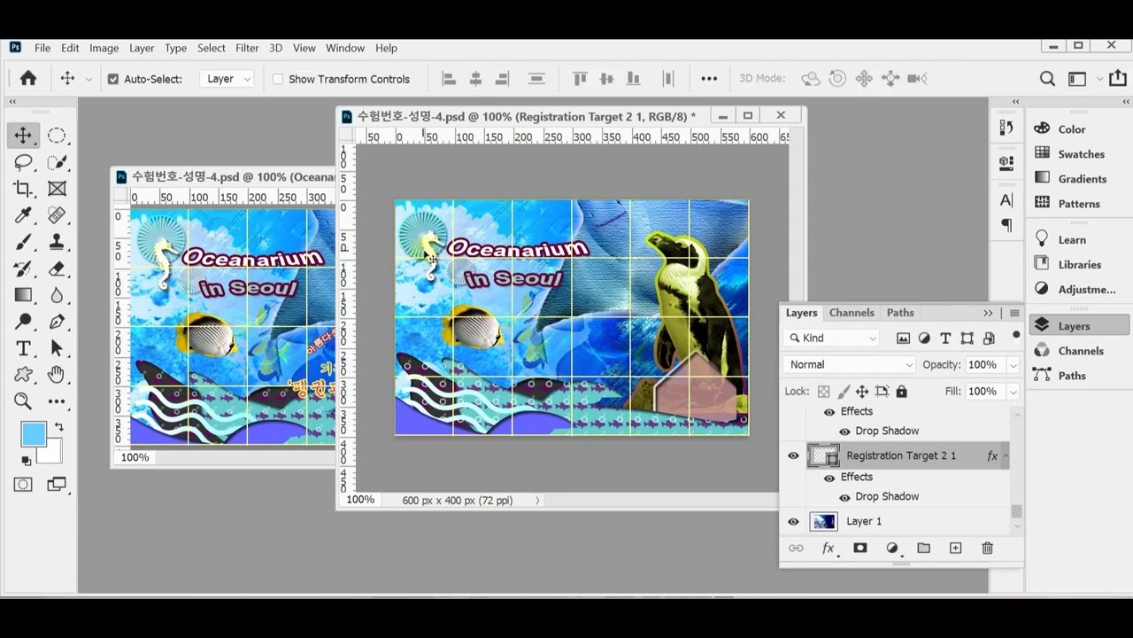
pyautogui.click(432, 254)
pyautogui.hotkey('ctrl', 's')
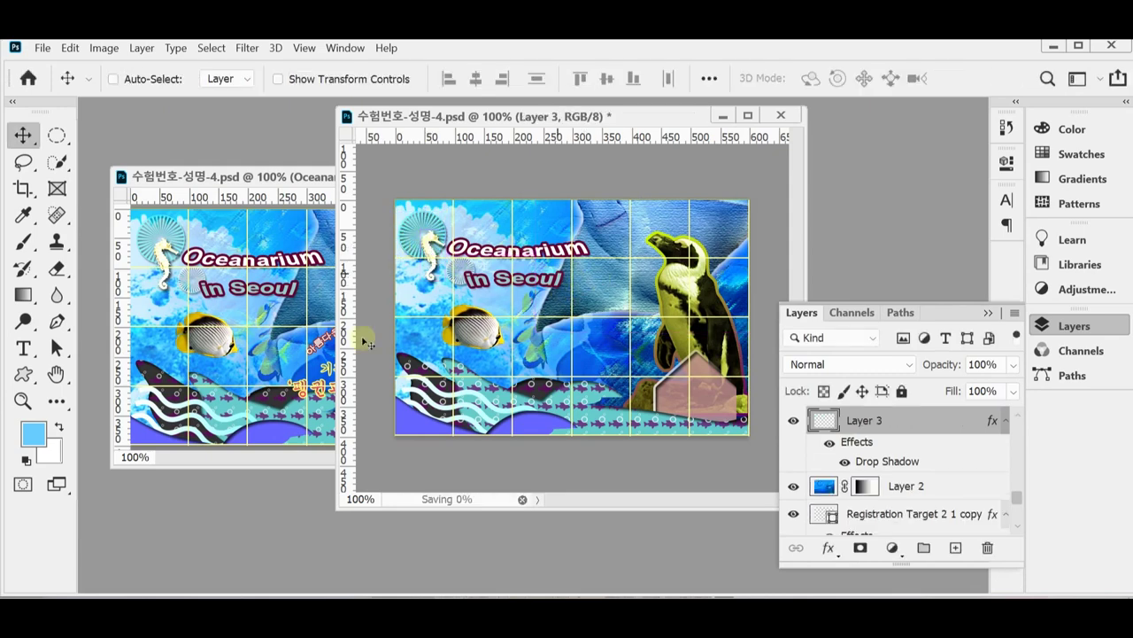
# - In the reference document, inspect the font, per-line sizes and alignment of the 기획전 '펭귄과 함께' text
pyautogui.click(281, 379)
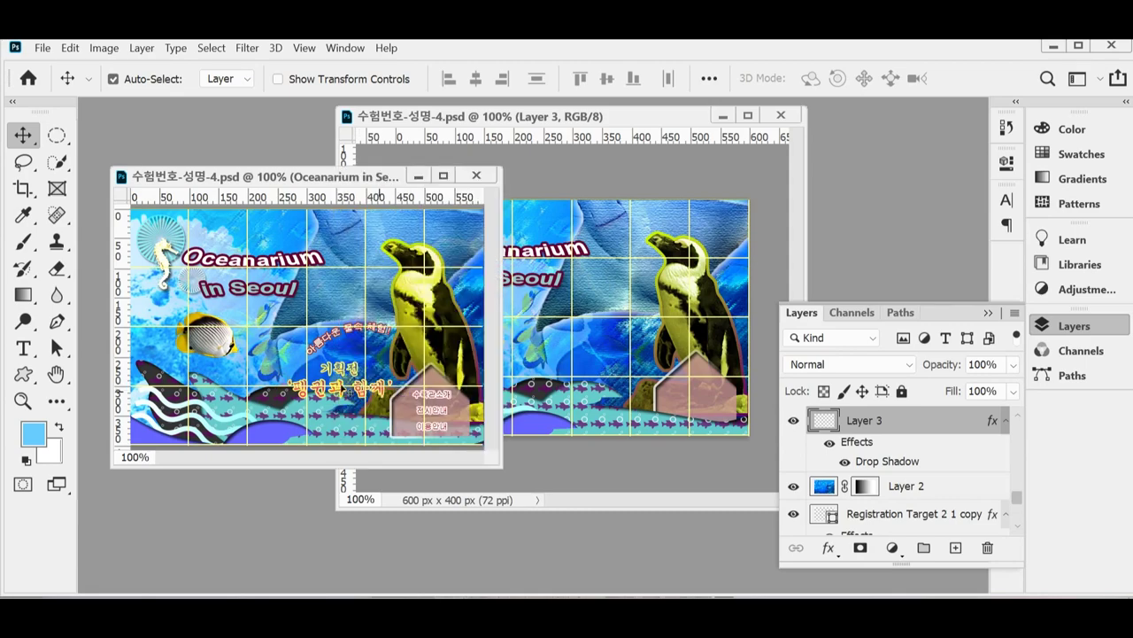
pyautogui.keyDown('ctrl'); pyautogui.click(342, 382); pyautogui.keyUp('ctrl')
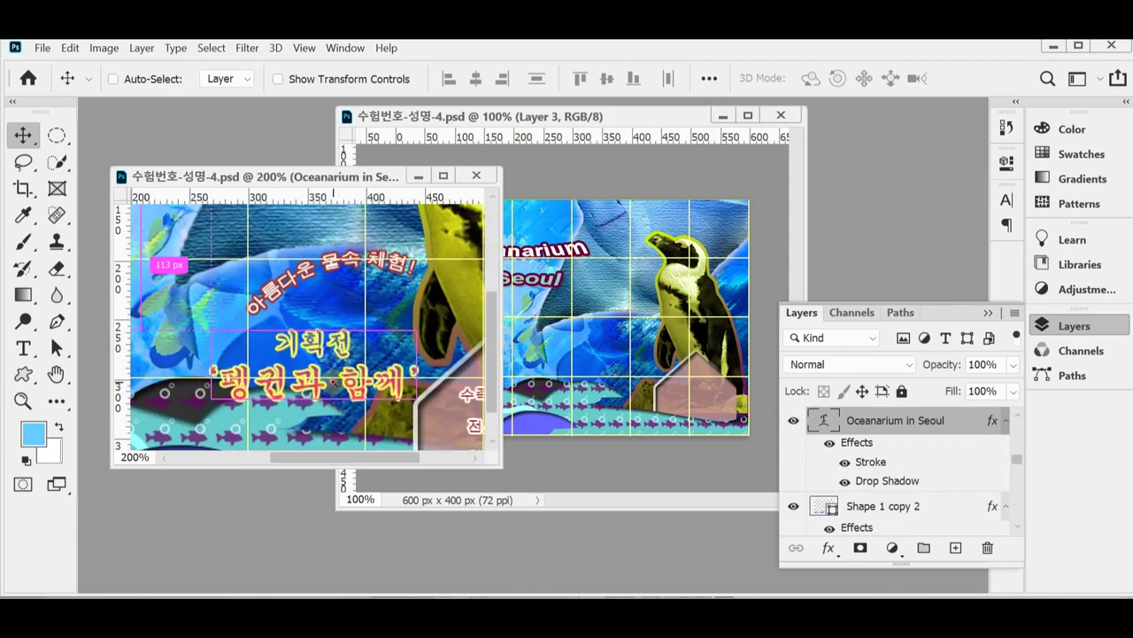
pyautogui.keyDown('ctrl'); pyautogui.click(340, 381); pyautogui.keyUp('ctrl')
pyautogui.doubleClick(317, 308)
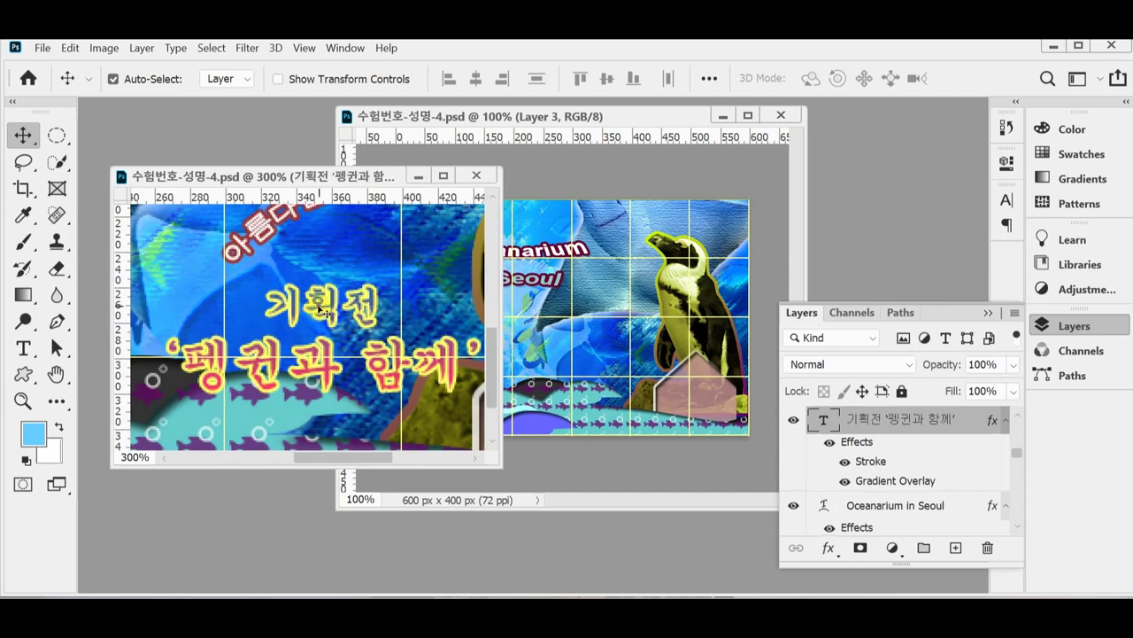
pyautogui.doubleClick(322, 306)
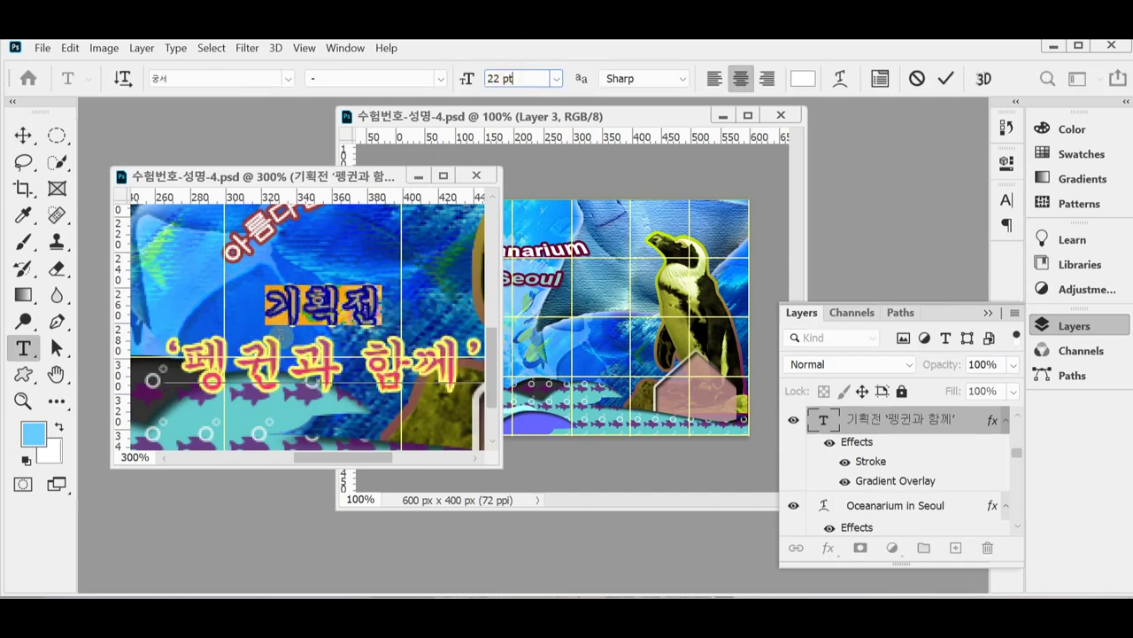
pyautogui.tripleClick(298, 382)
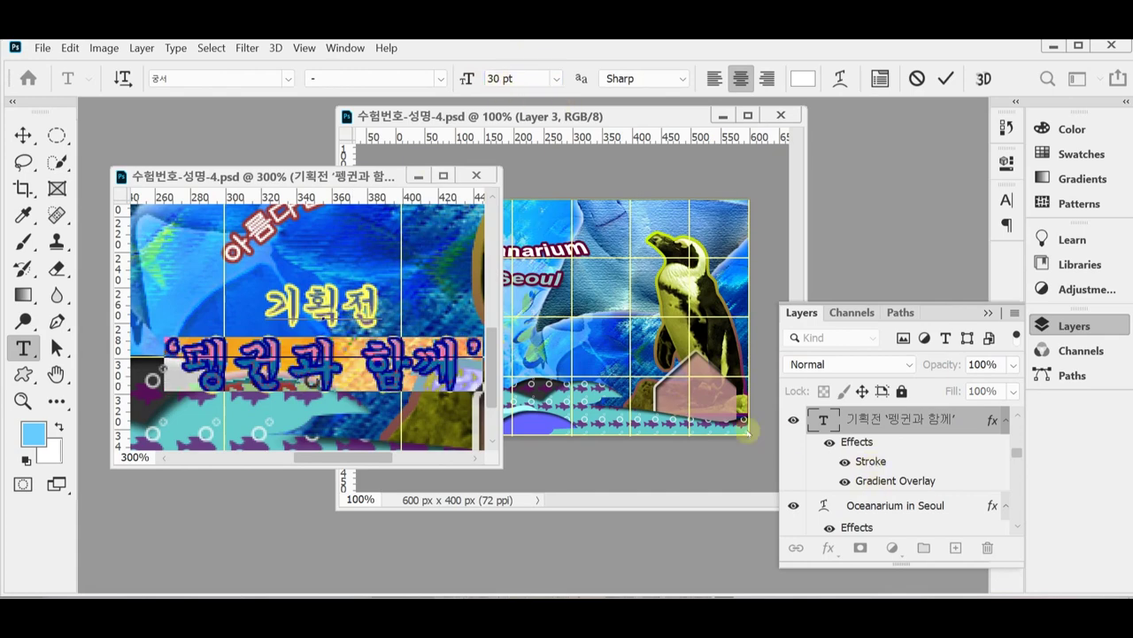
pyautogui.click(740, 80)
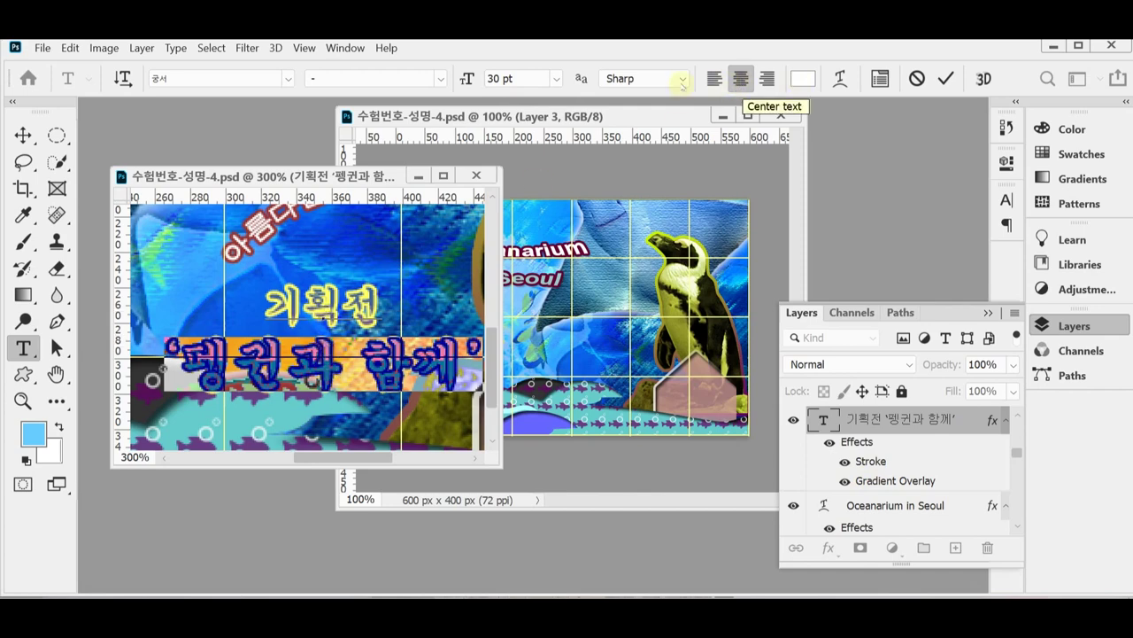
# - Copy the 기획전 '펭귄과 함께' text into the working document and bring its layer to the top of the stack
pyautogui.click(944, 82)
pyautogui.press('v')
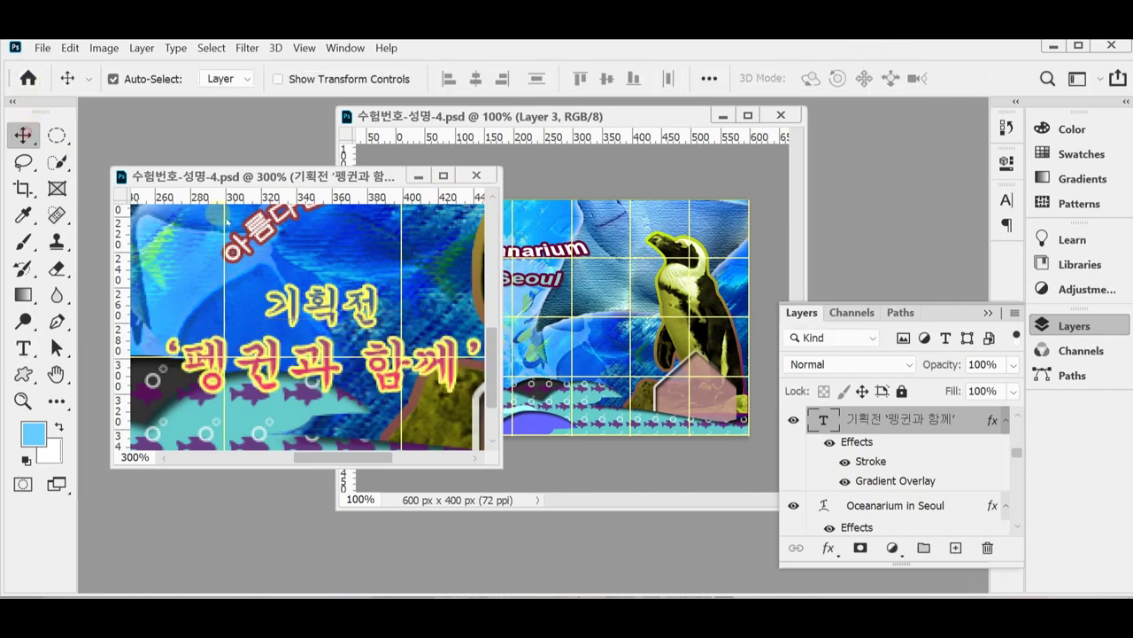
pyautogui.moveTo(326, 378); pyautogui.dragTo(620, 382)
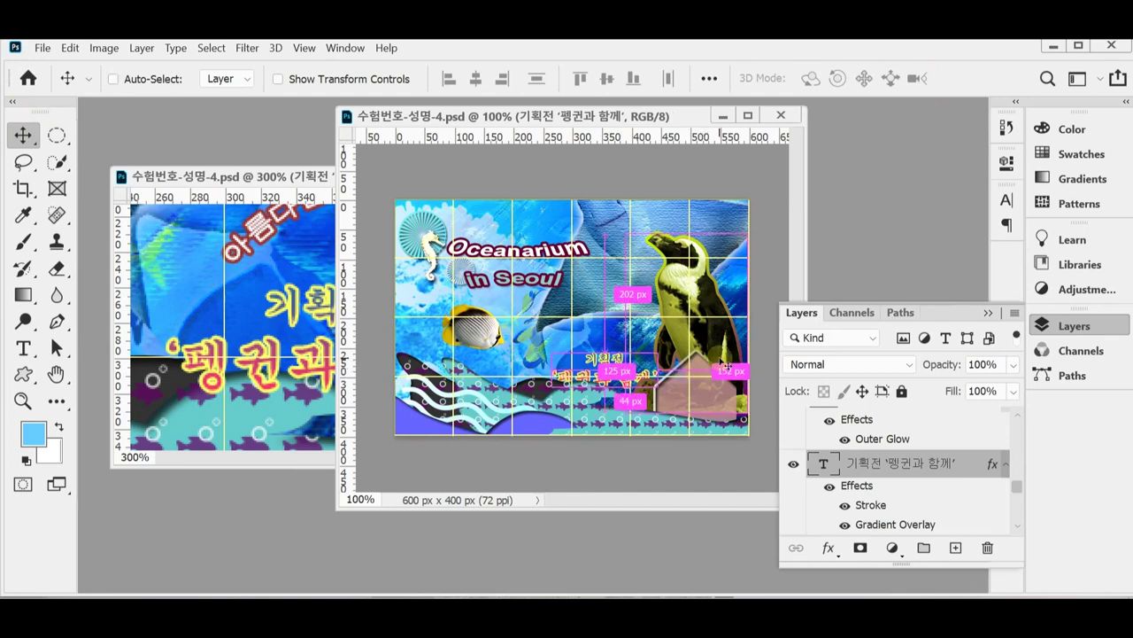
pyautogui.hotkey('ctrl', ']')
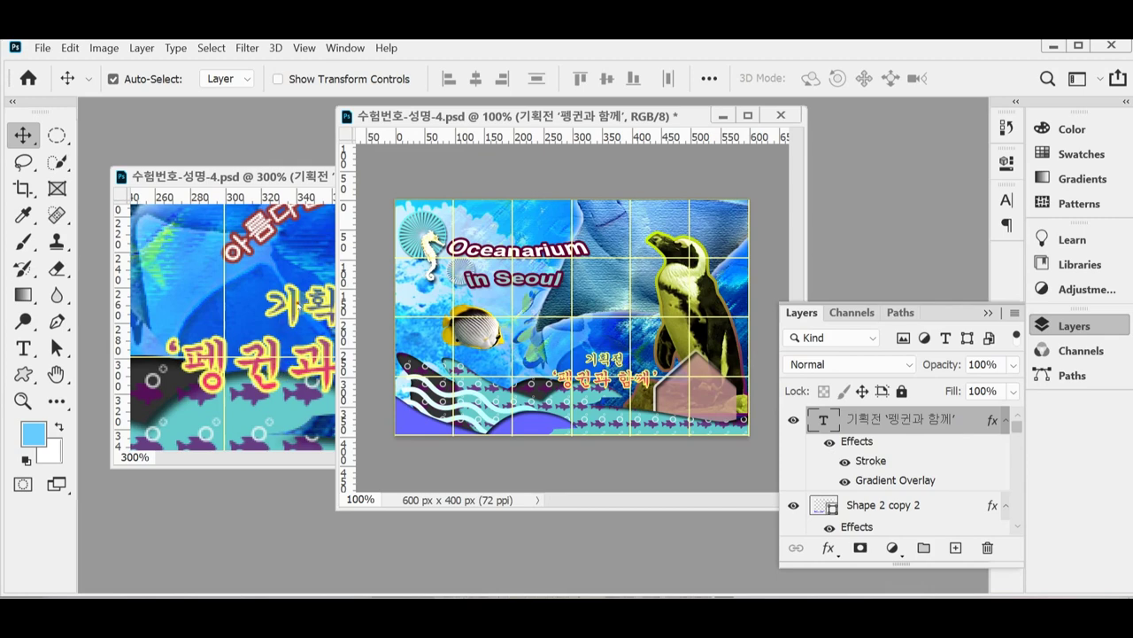
# - In the reference document, inspect the font, size, warp settings and stroke effect of the curved 아름다운 물속 체험! text
pyautogui.click(300, 303)
pyautogui.scroll(5, 300, 303)
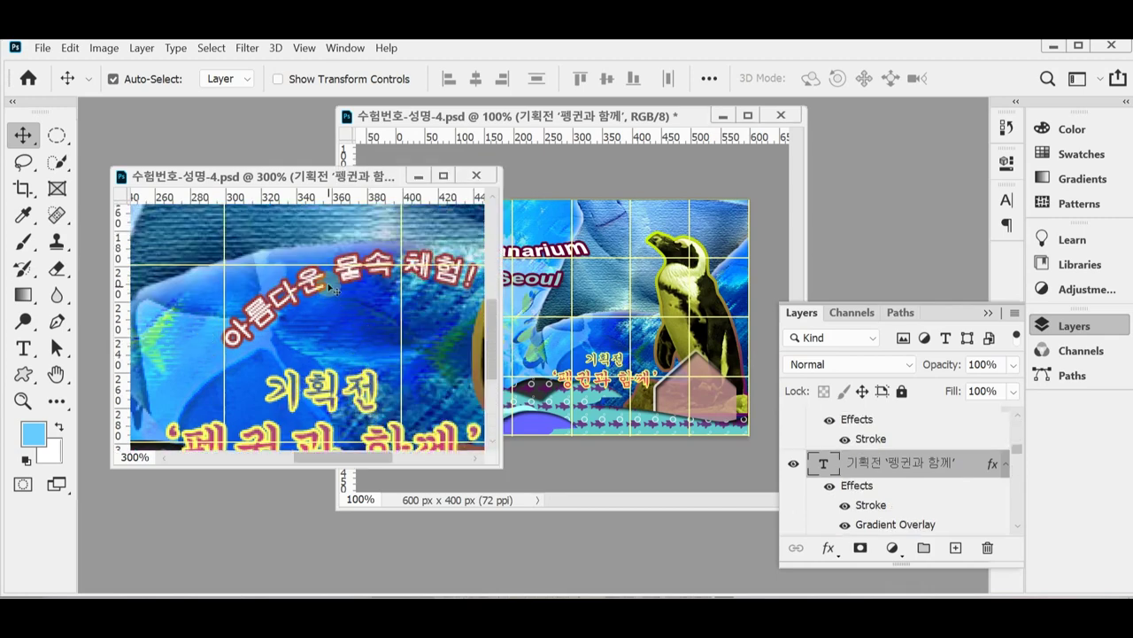
pyautogui.click(329, 279)
pyautogui.doubleClick(326, 278)
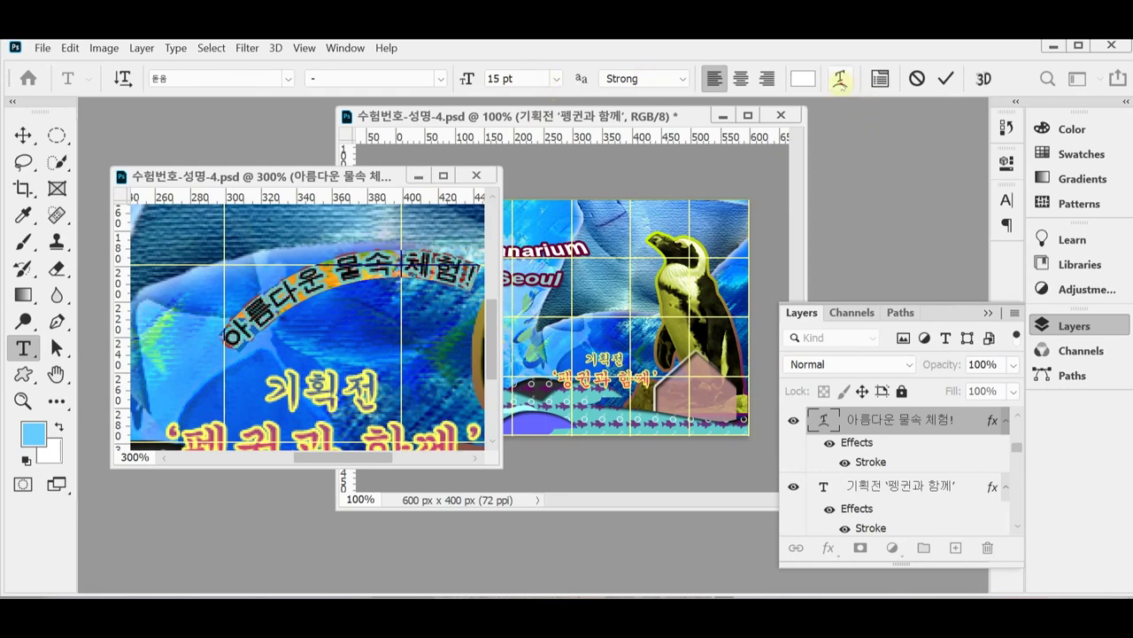
pyautogui.click(840, 78)
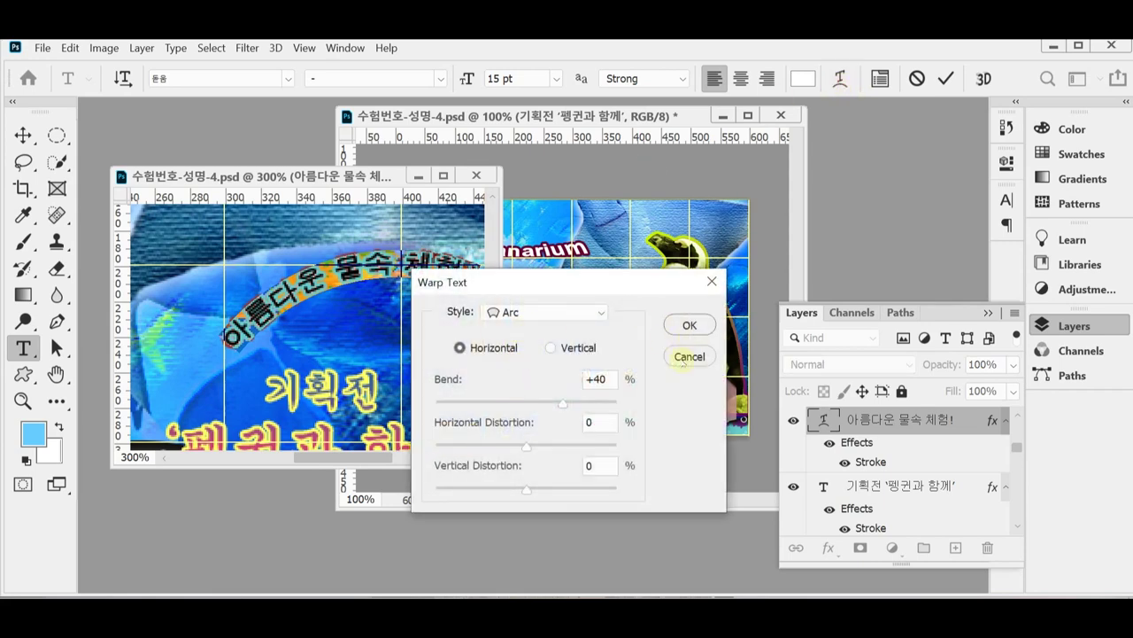
pyautogui.click(684, 358)
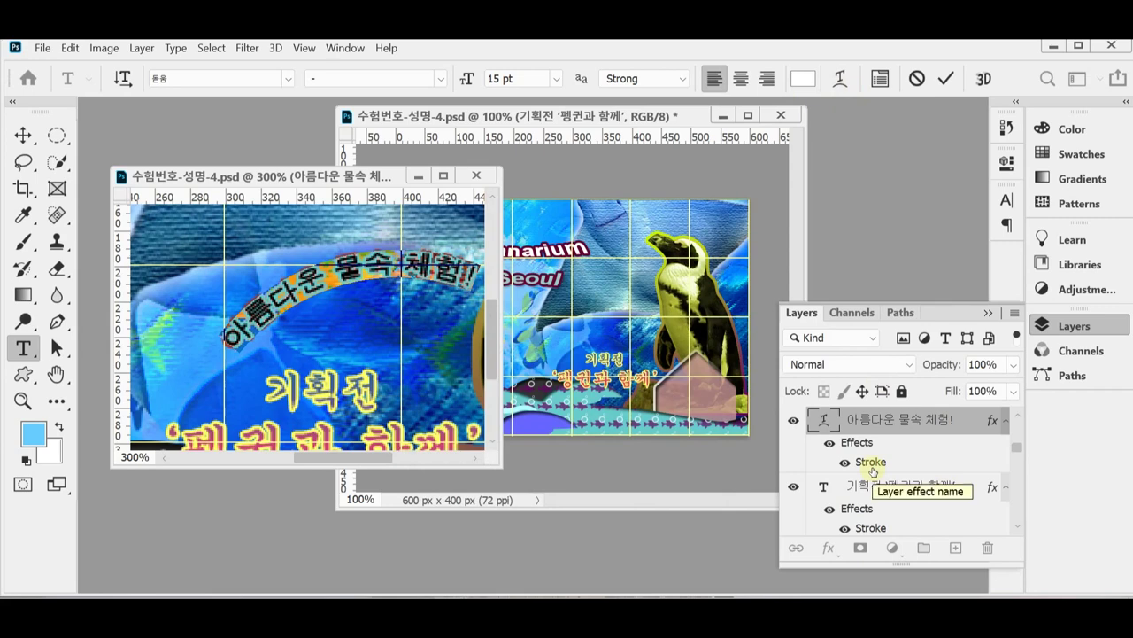
pyautogui.click(354, 277)
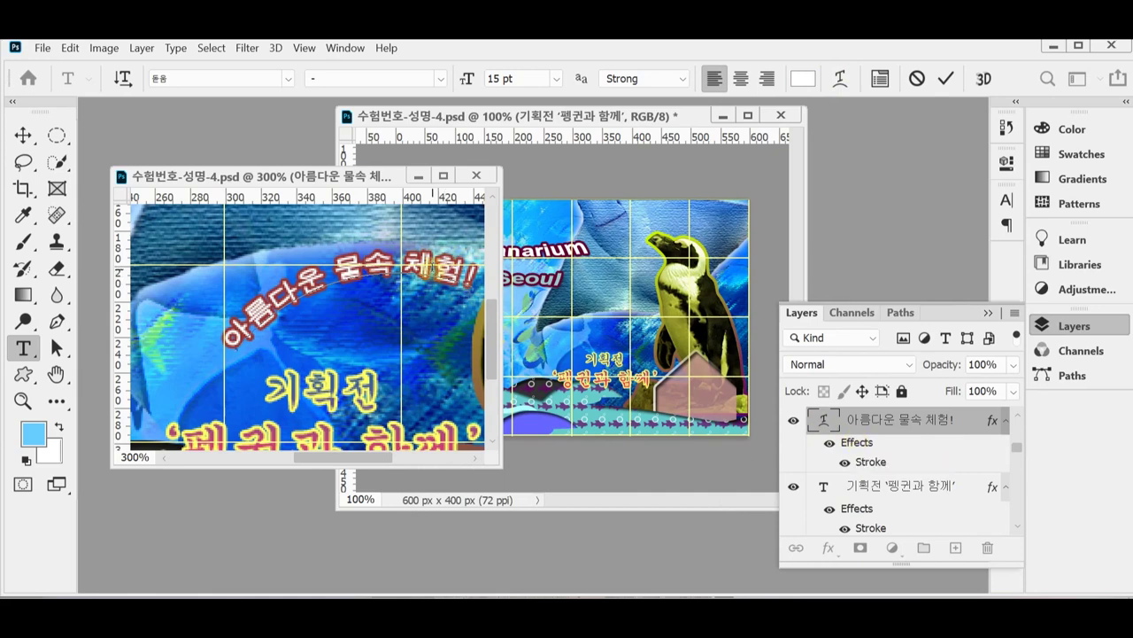
pyautogui.click(432, 268)
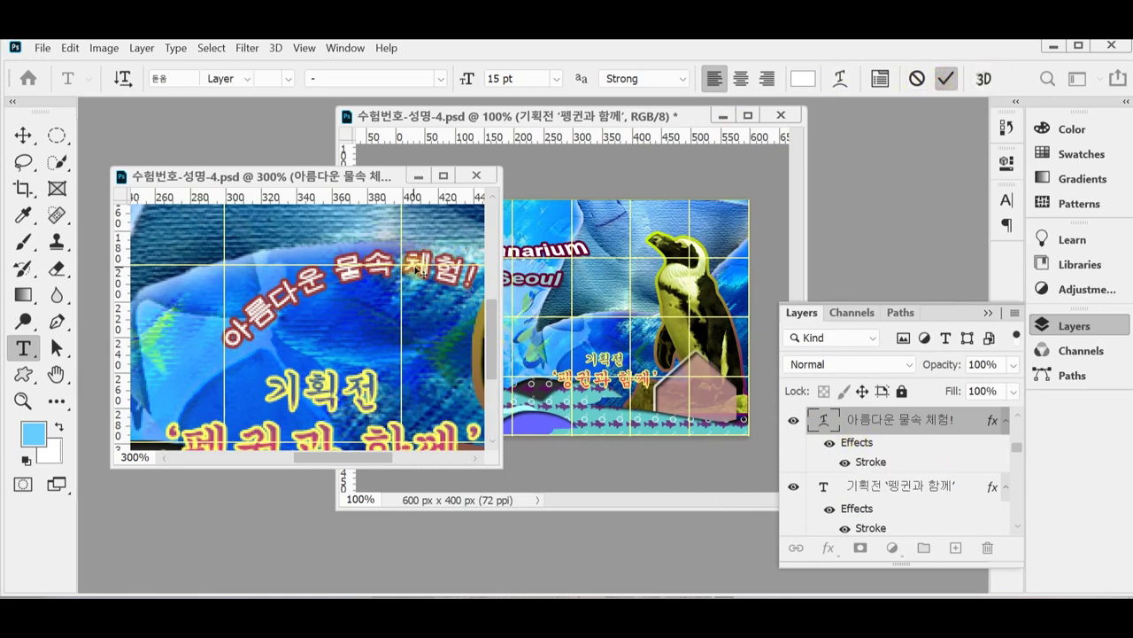
# - Copy the curved 아름다운 물속 체험! text into the working document above the 기획전 text, and save the file
pyautogui.hotkey('ctrl', 'Return')
pyautogui.press('v')
pyautogui.moveTo(421, 271); pyautogui.dragTo(634, 281)
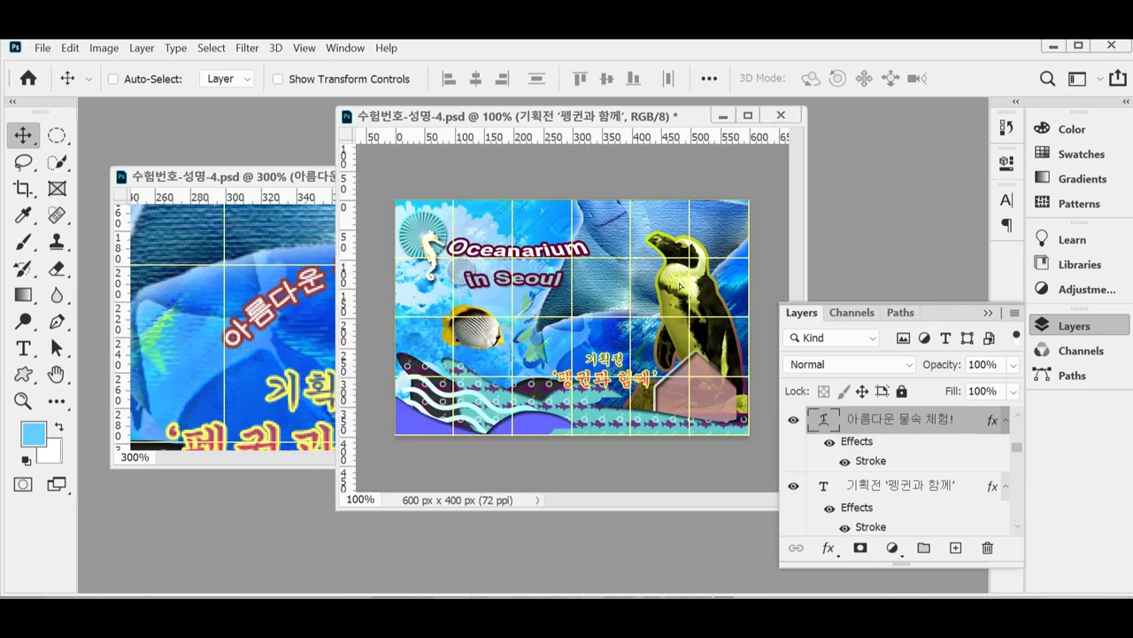
pyautogui.hotkey('ctrl', 's')
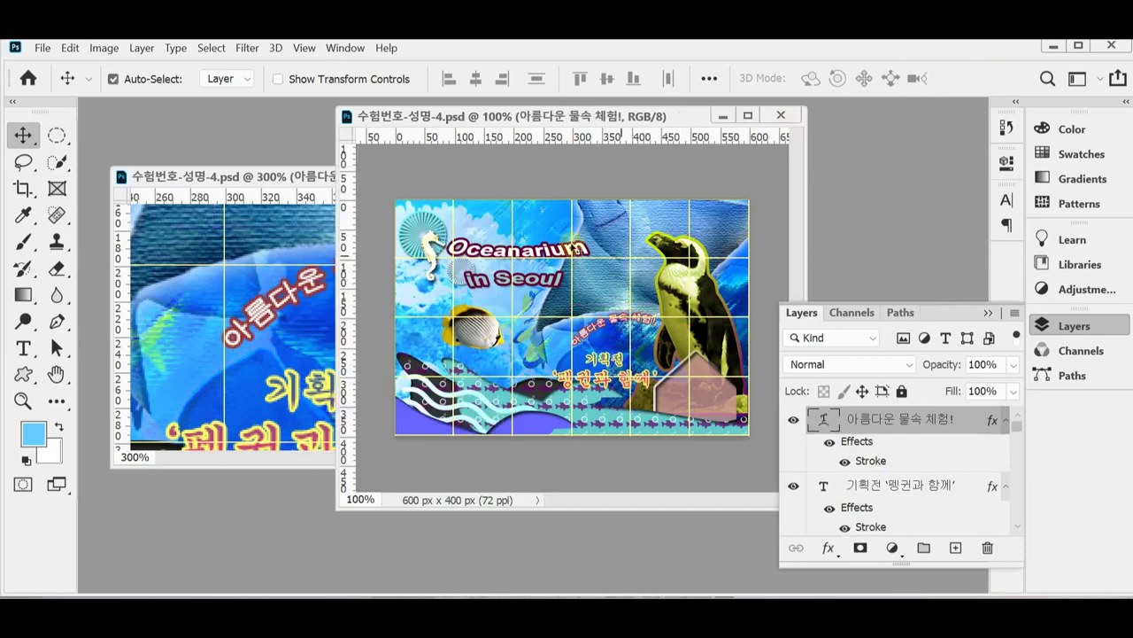
# - Copy the 수족관소개 menu text from the reference into the working document, placing it on the pink house-shaped sign
pyautogui.click(297, 303)
pyautogui.scroll(-3, 410, 403)
pyautogui.scroll(-3, 410, 403)
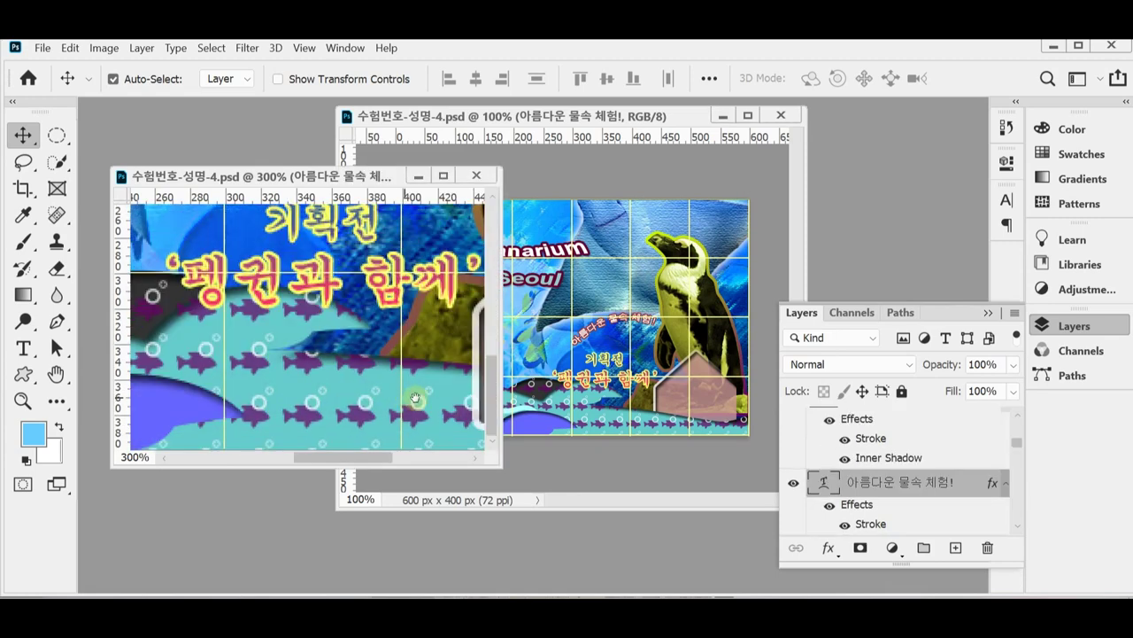
pyautogui.hscroll(5, 412, 406)
pyautogui.click(345, 301)
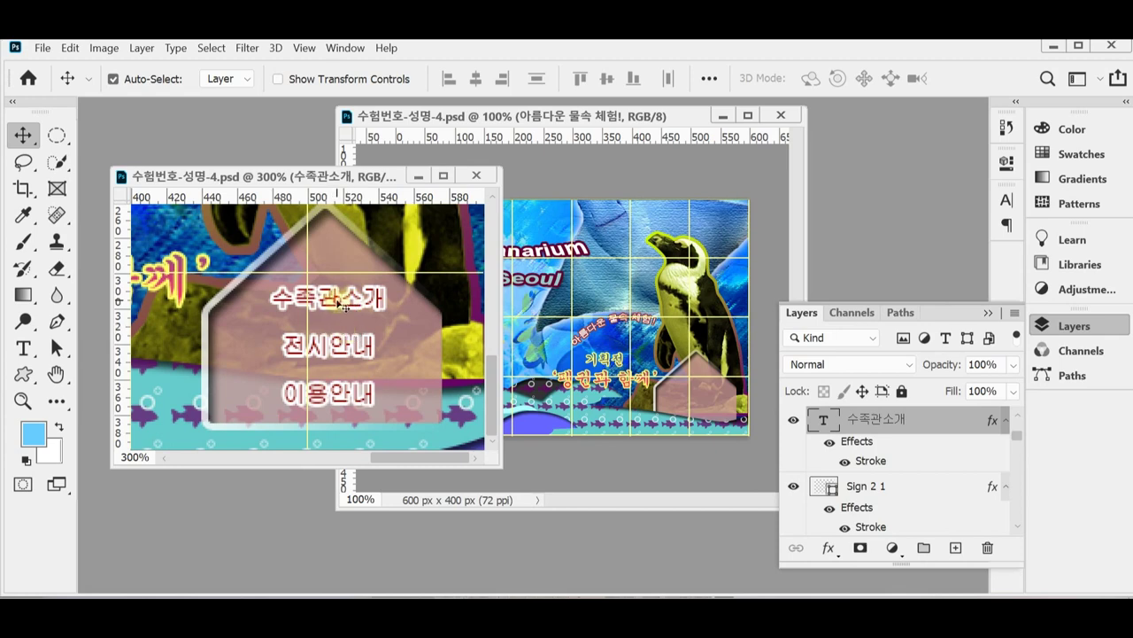
pyautogui.moveTo(345, 304); pyautogui.dragTo(726, 397)
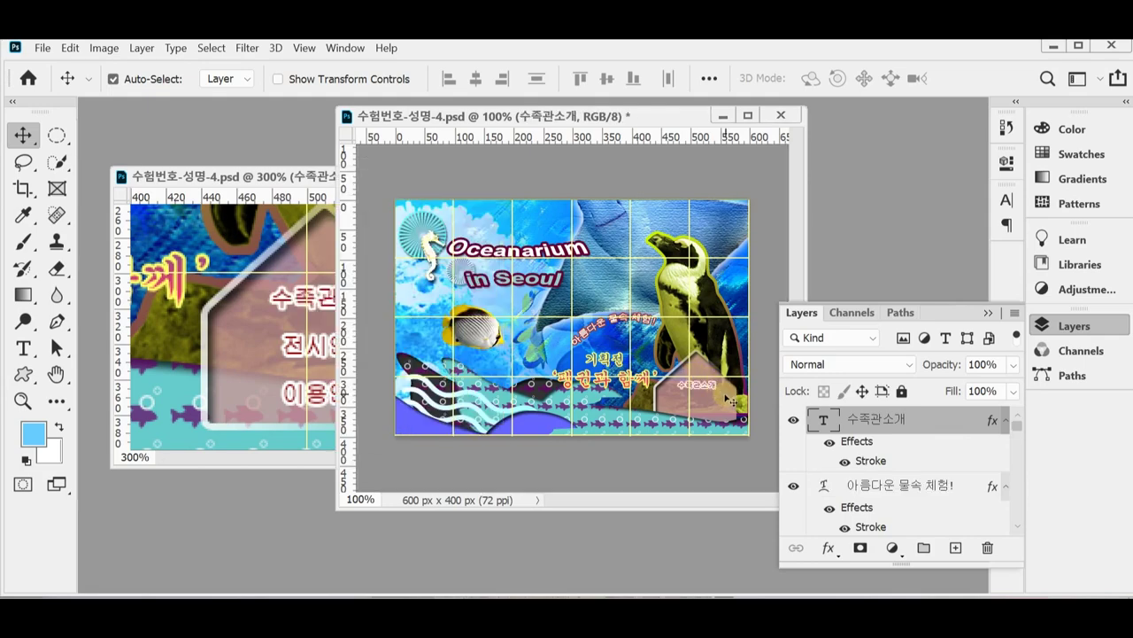
# - Bring the Sign 2 1 shape to the top of the working document's layer stack
pyautogui.scroll(3, 699, 387)
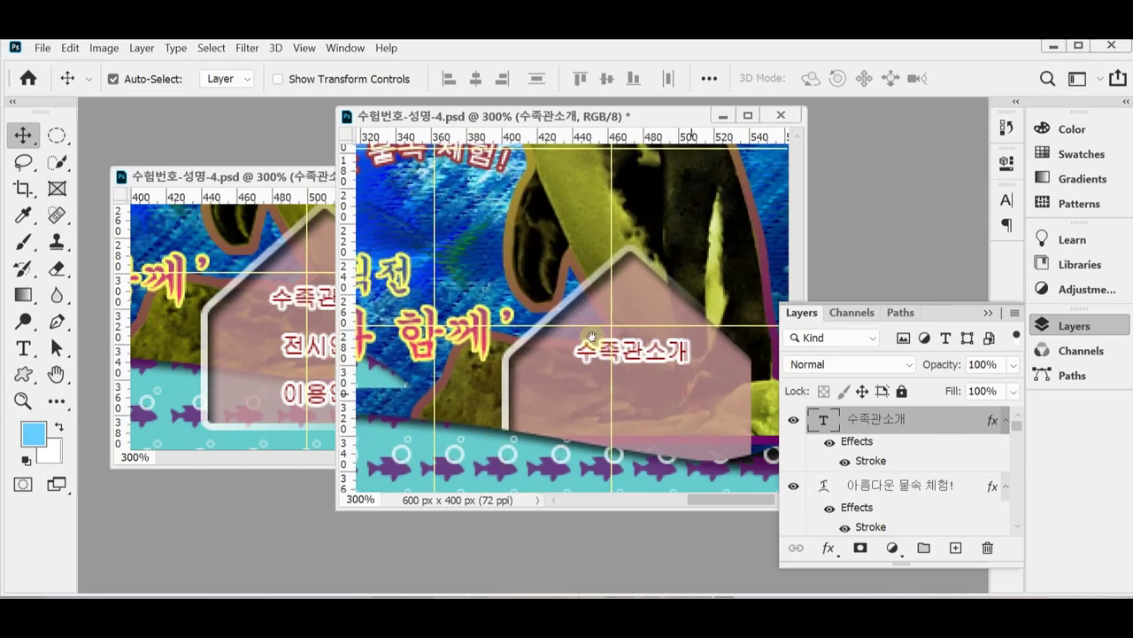
pyautogui.click(532, 377)
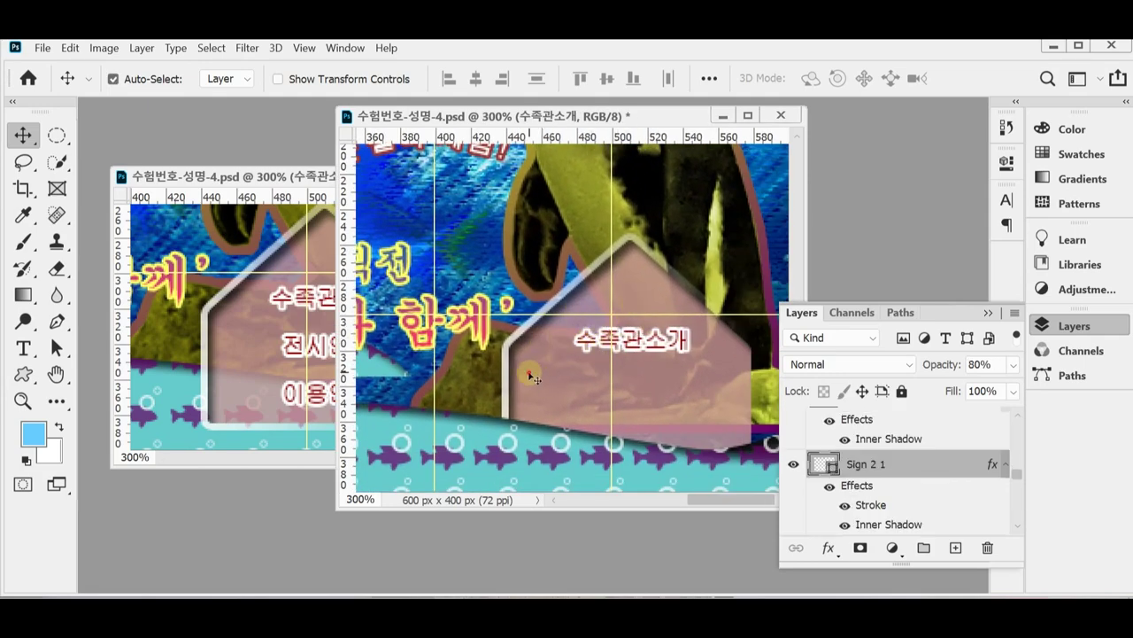
pyautogui.press('ctrl')
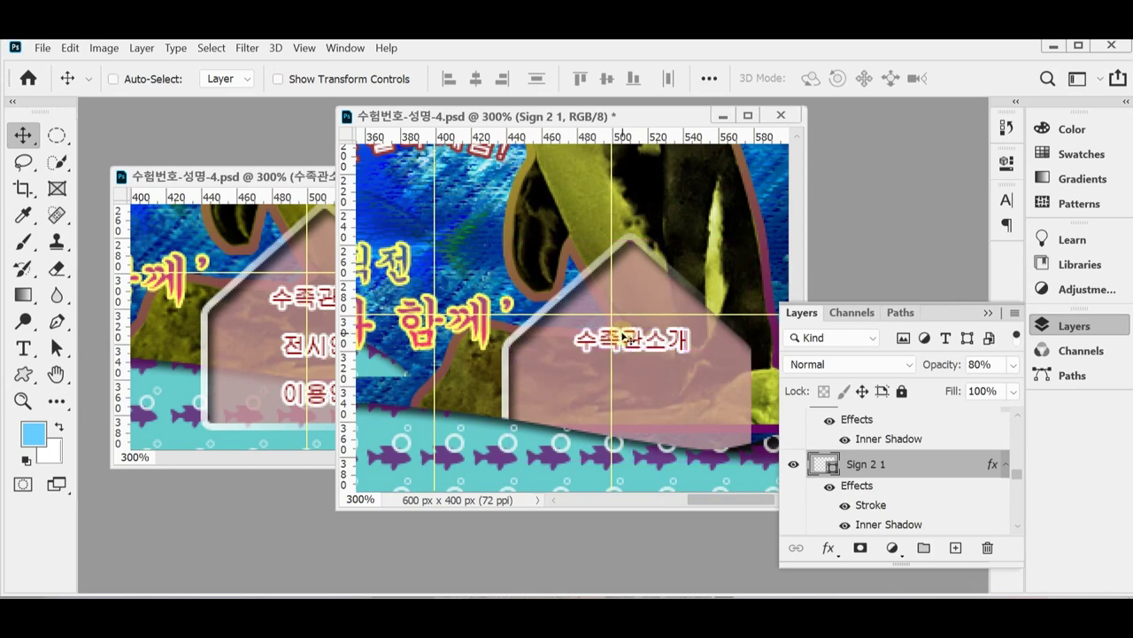
pyautogui.hotkey('ctrl', 'shift', ']')
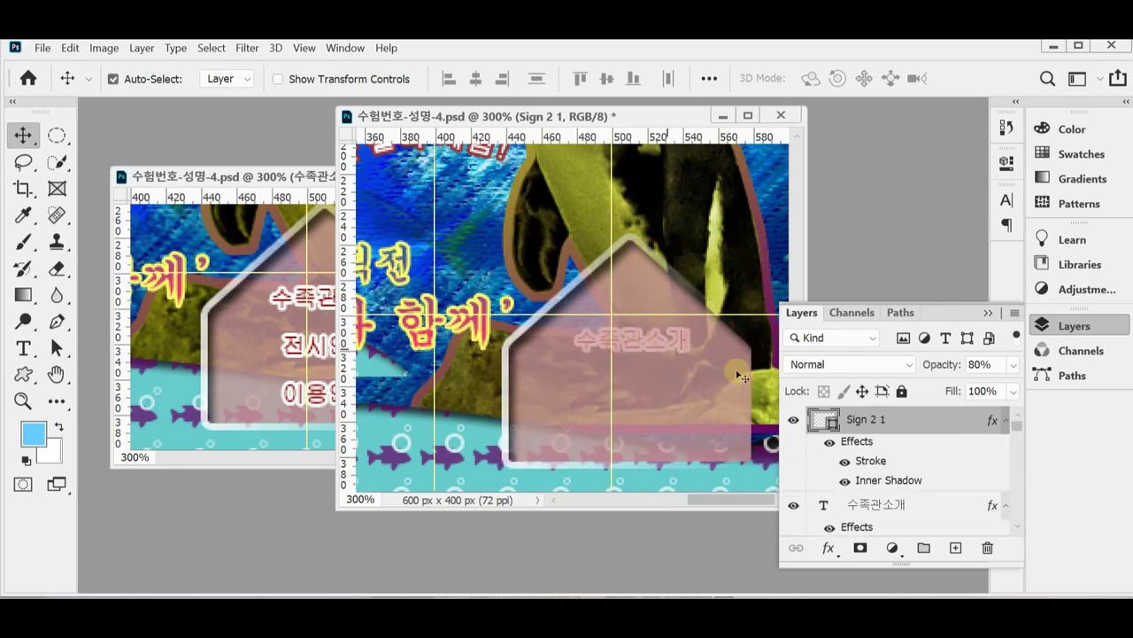
# - Bring the 수족관소개 text layer to the top of the layer stack and center-align its text on the sign
pyautogui.click(864, 505)
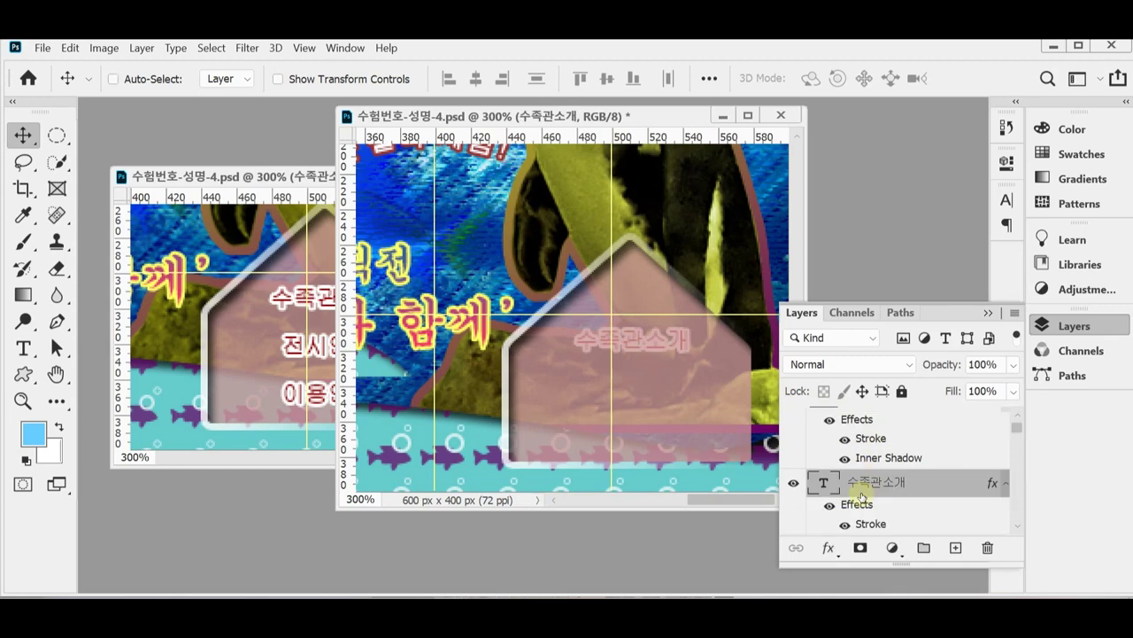
pyautogui.hotkey('ctrl', 'shift', ']')
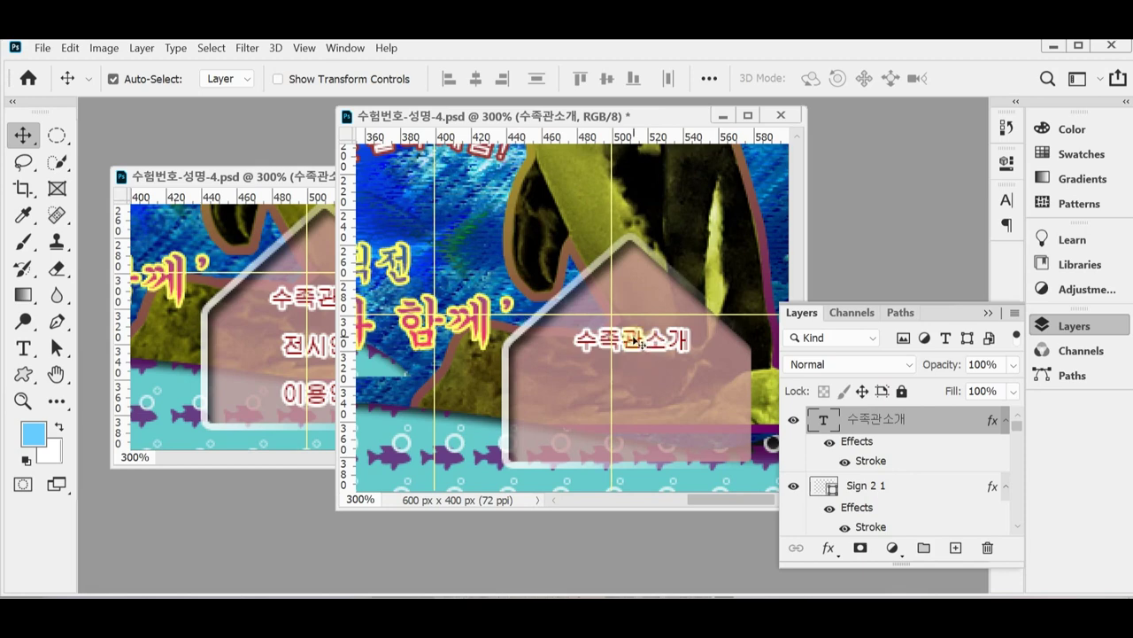
pyautogui.doubleClick(632, 340)
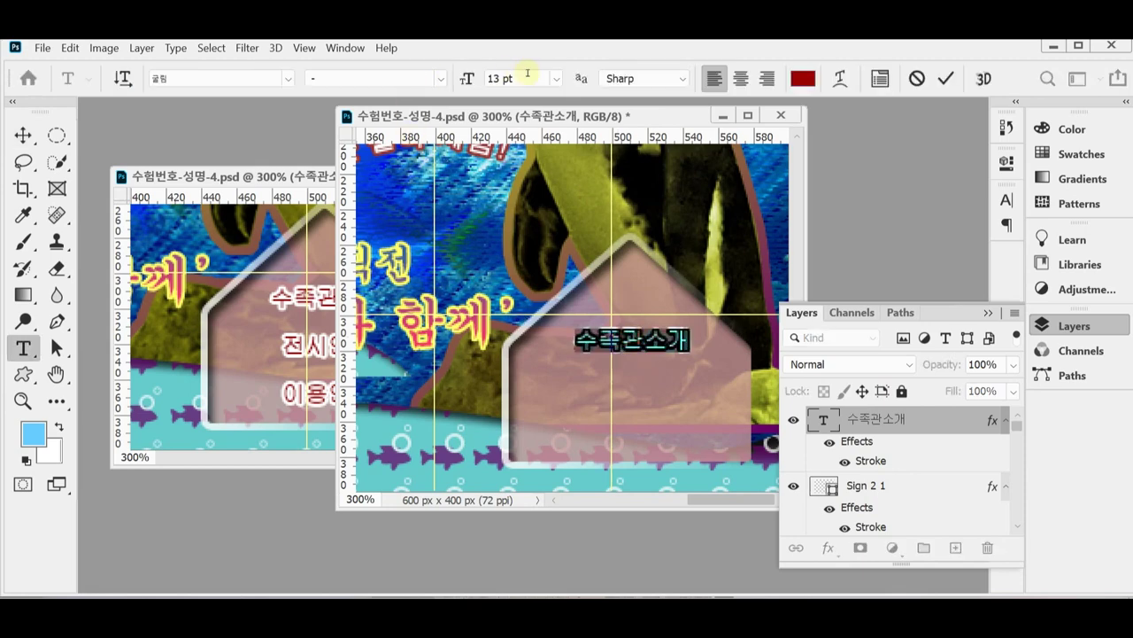
pyautogui.click(630, 339)
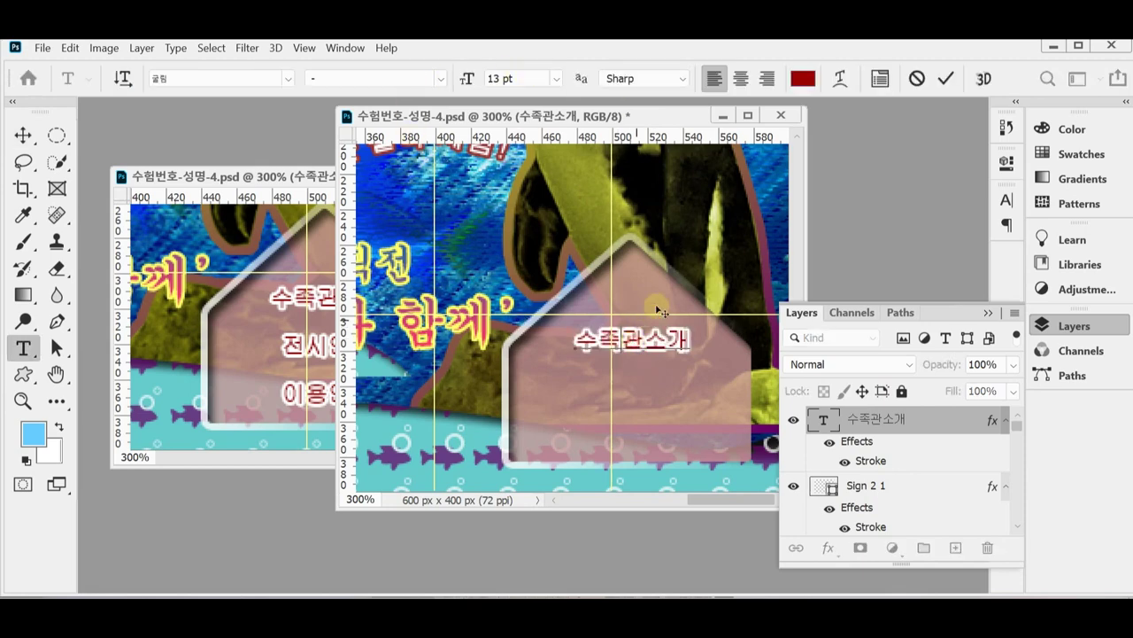
pyautogui.moveTo(613, 339); pyautogui.dragTo(602, 339)
pyautogui.click(740, 79)
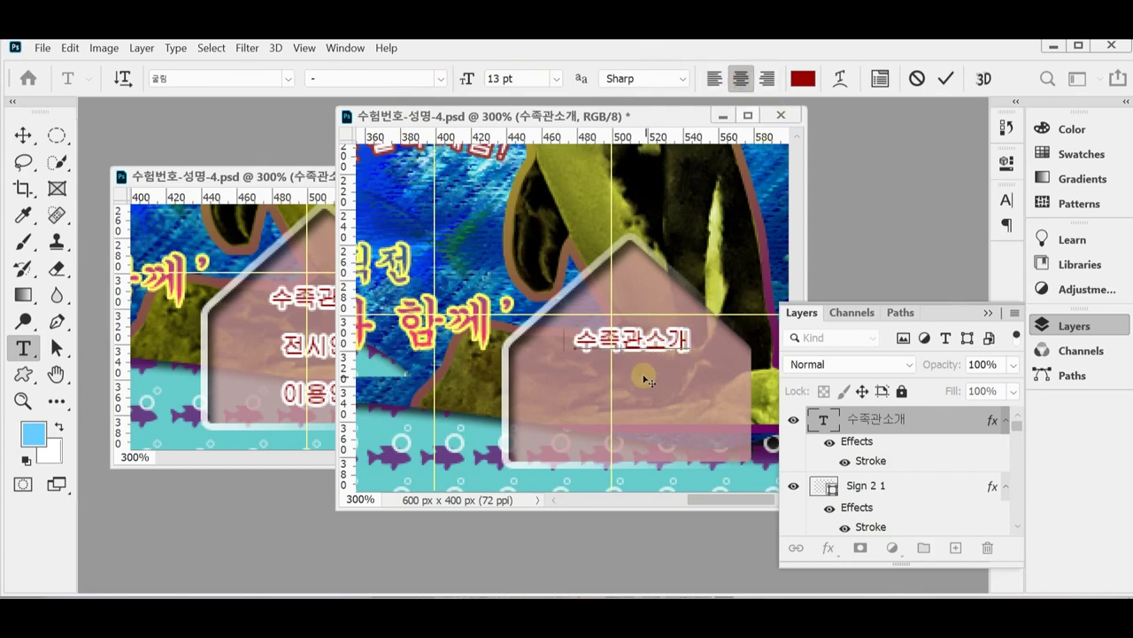
pyautogui.moveTo(650, 392); pyautogui.dragTo(714, 395)
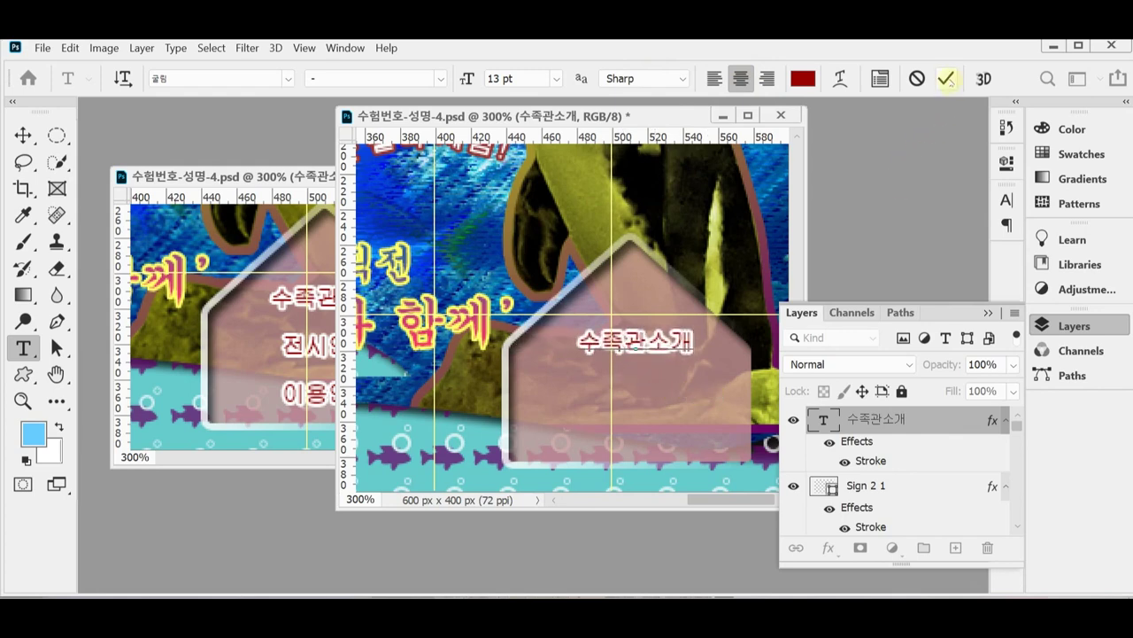
pyautogui.click(946, 78)
pyautogui.press('v')
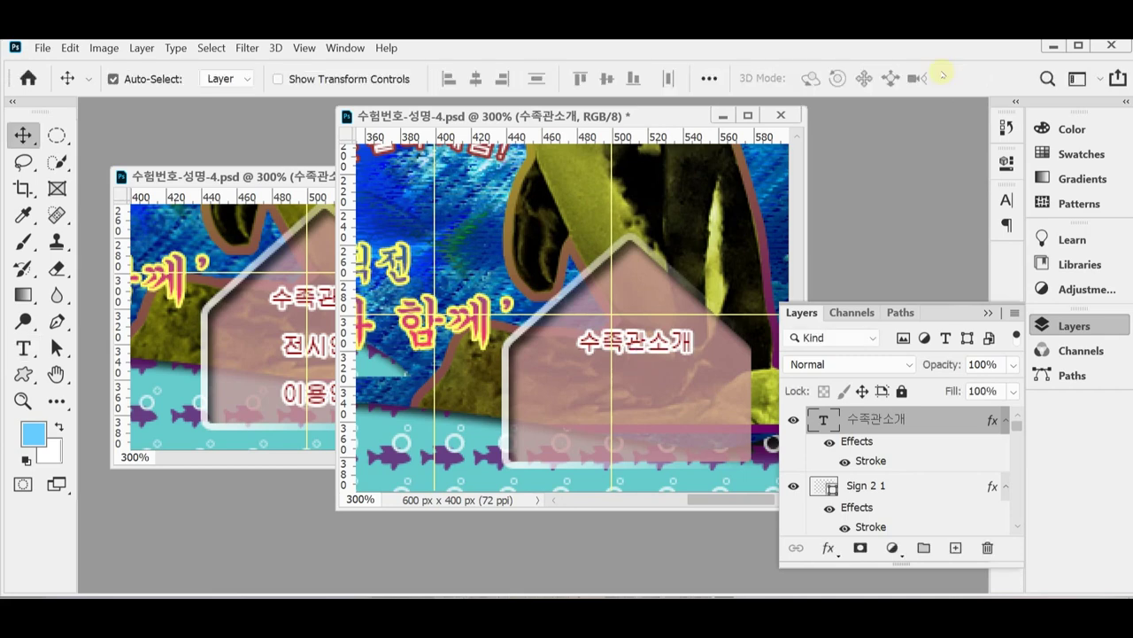
# - Duplicate the 수족관소개 text twice and move the topmost copy straight down near the sign's lower edge
pyautogui.press('ctrl')
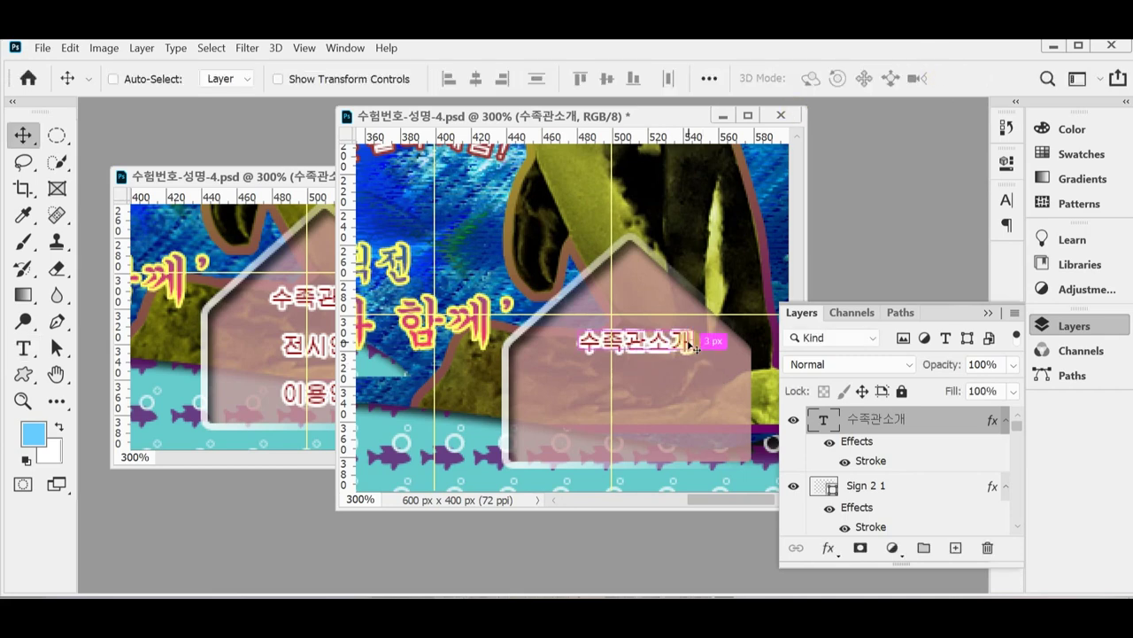
pyautogui.hotkey('ctrl', 'j')
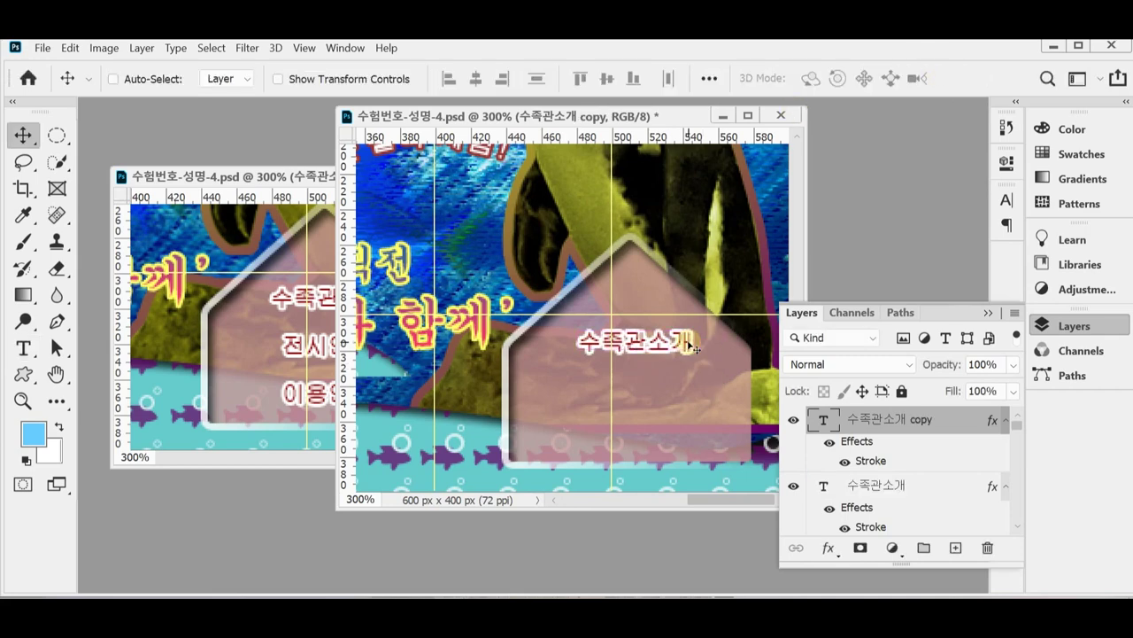
pyautogui.hotkey('ctrl', 'j')
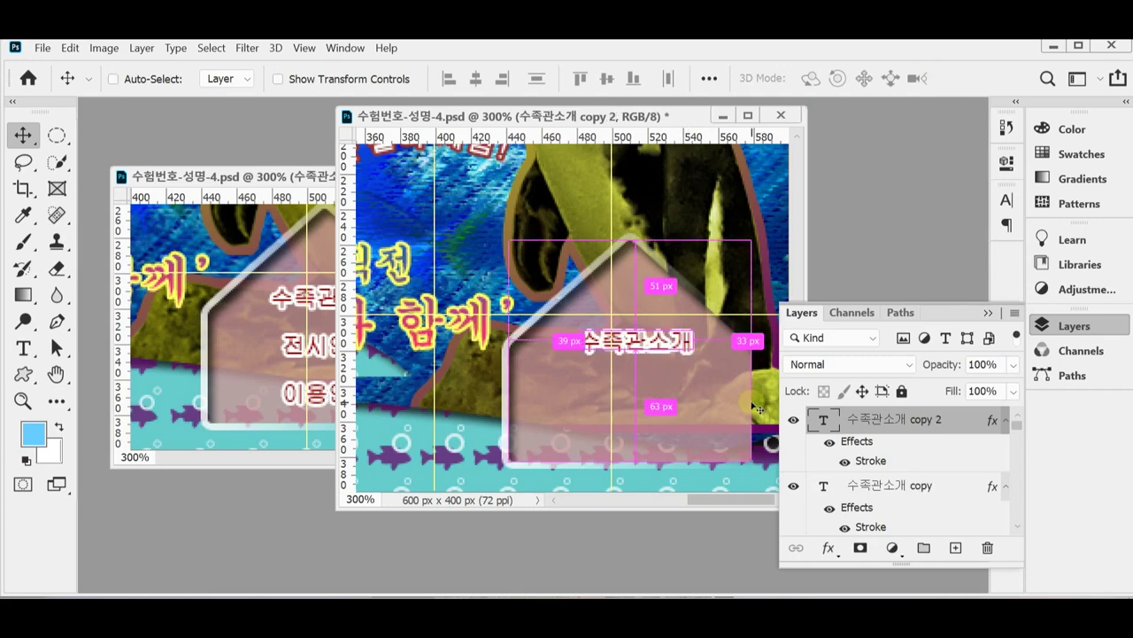
pyautogui.hotkey('shift', 'Down')
pyautogui.hotkey('shift', 'Down')
pyautogui.hotkey('shift', 'Down')
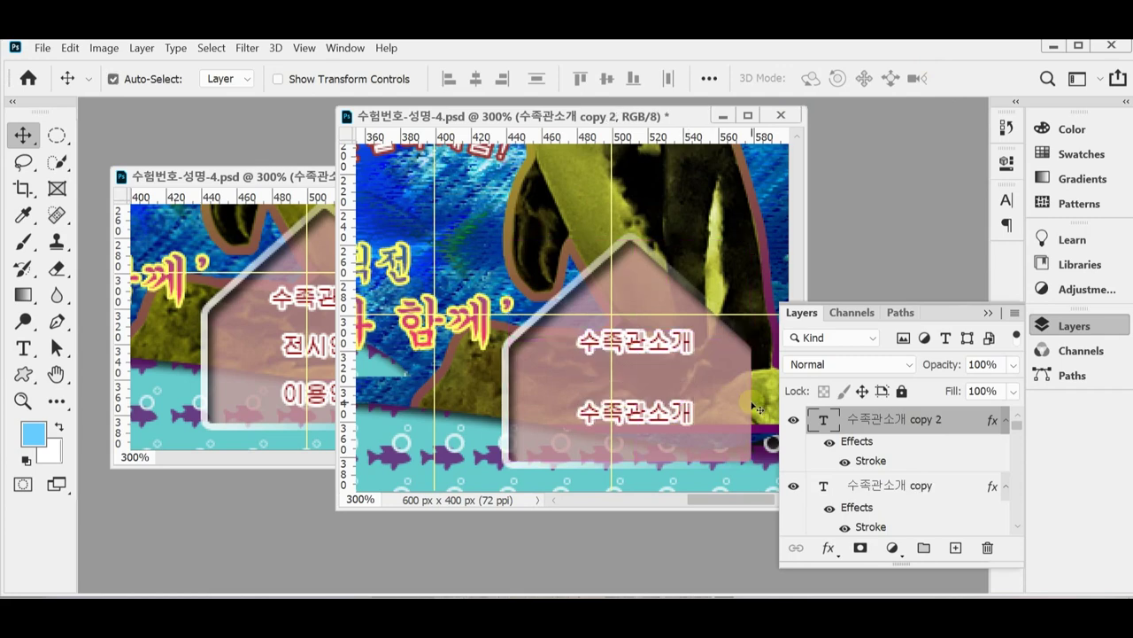
pyautogui.press('ctrl')
pyautogui.press('Down')
pyautogui.press('Down')
pyautogui.press('Down')
pyautogui.press('Down')
pyautogui.press('Down')
pyautogui.press('Down')
pyautogui.press('Down')
pyautogui.press('Down')
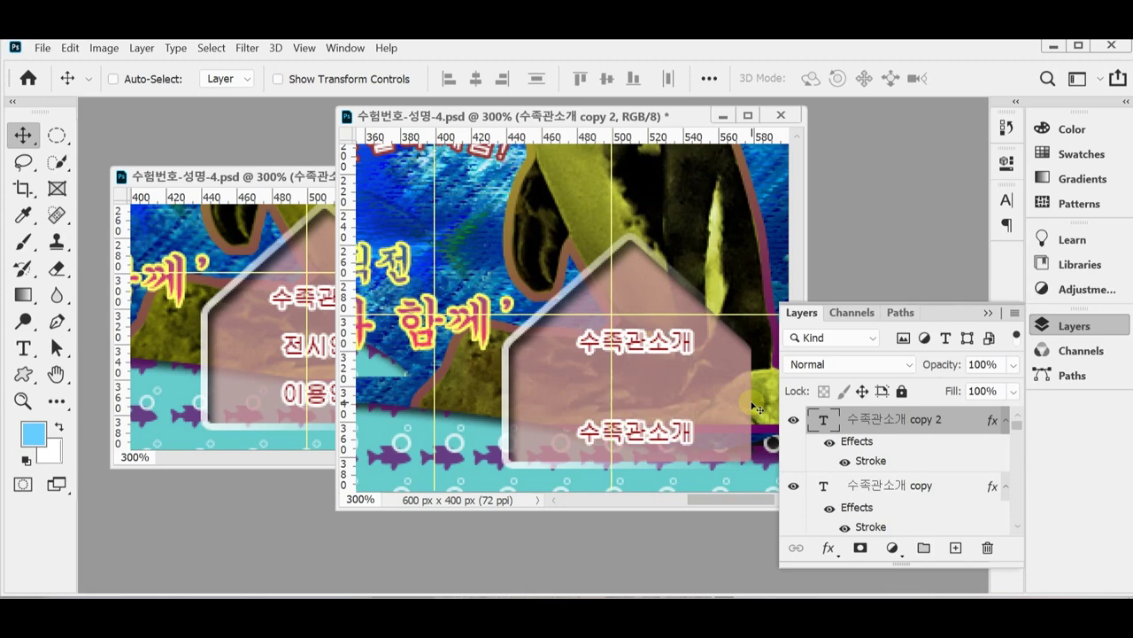
# - Move the other 수족관소개 copy straight down to midway between the first and last menu texts
pyautogui.click(832, 487)
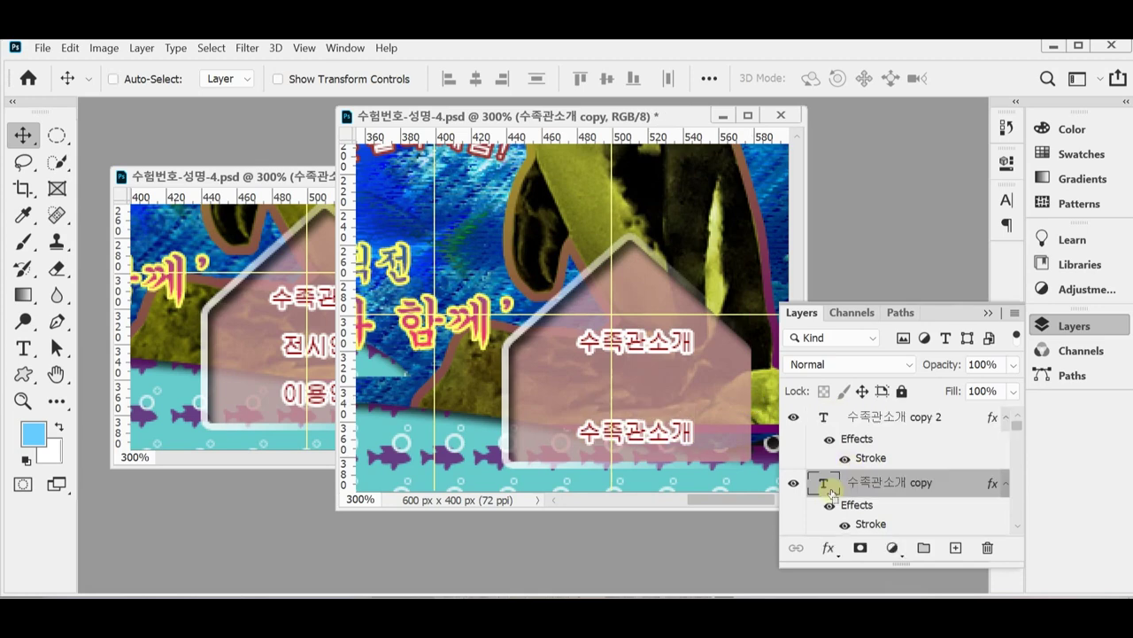
pyautogui.press('Down')
pyautogui.press('Down')
pyautogui.press('Down')
pyautogui.press('Down')
pyautogui.press('Down')
pyautogui.press('Down')
pyautogui.press('Down')
pyautogui.press('Down')
pyautogui.press('Down')
pyautogui.press('Down')
pyautogui.press('Down')
pyautogui.press('Down')
pyautogui.press('Down')
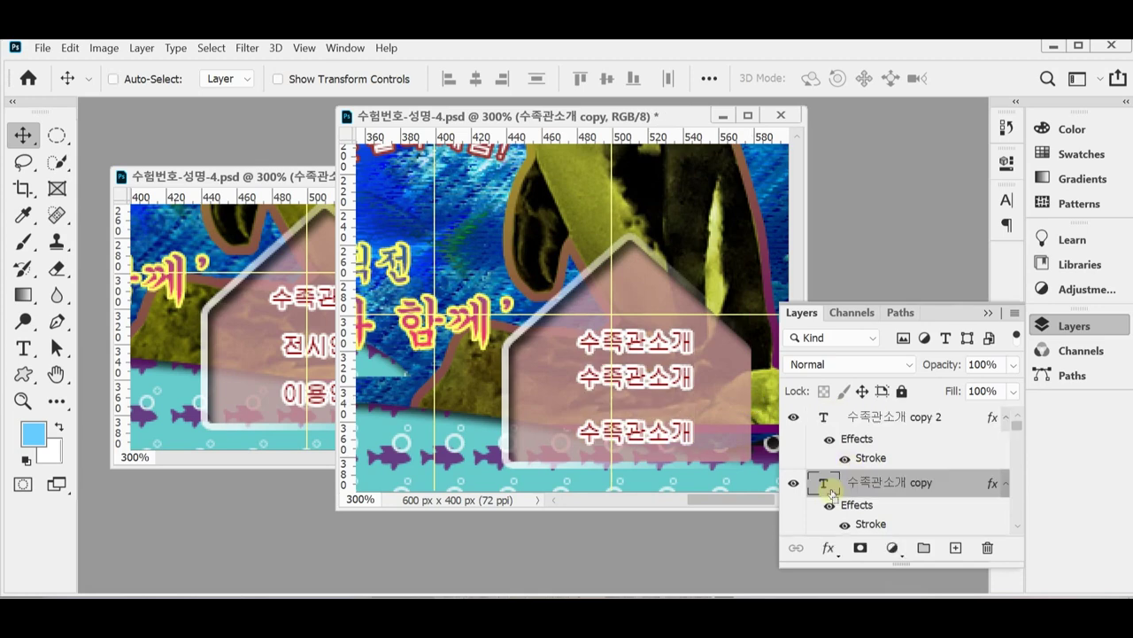
pyautogui.press('Down')
pyautogui.press('Down')
pyautogui.press('Down')
pyautogui.press('Down')
pyautogui.press('Down')
pyautogui.press('ctrl')
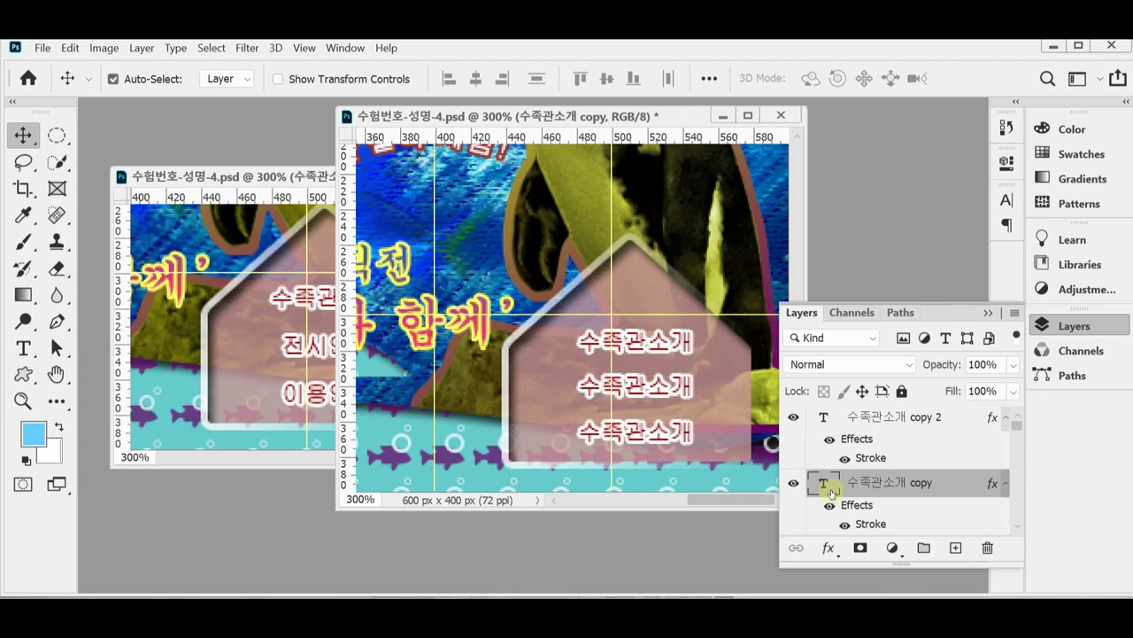
# - Change the middle menu text on the sign to 전시안내
pyautogui.doubleClick(617, 387)
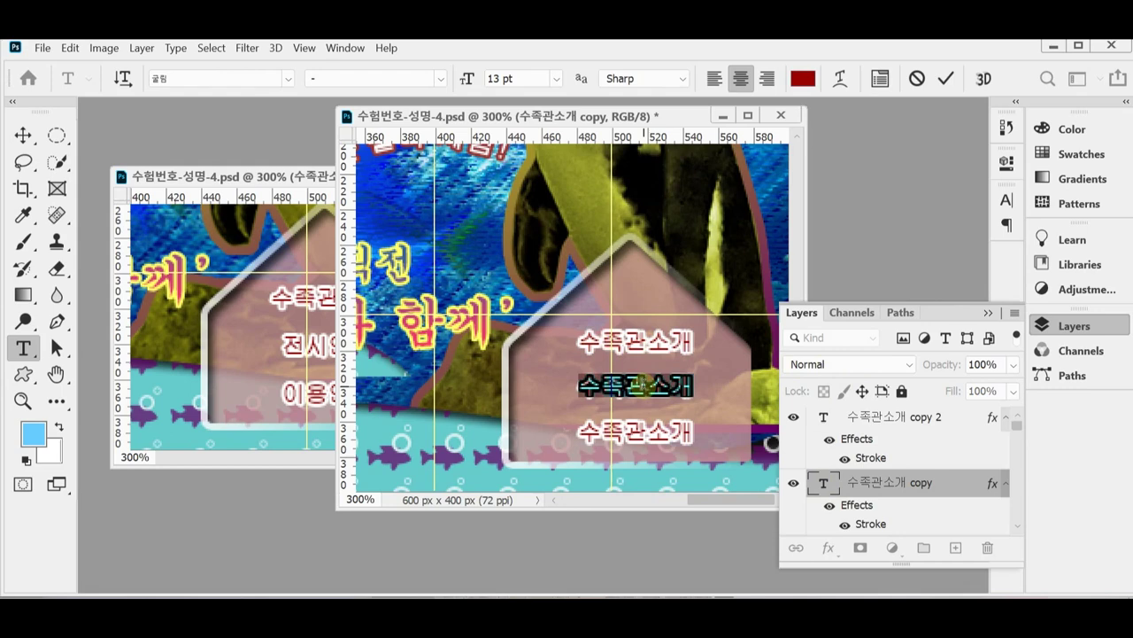
pyautogui.write('전')
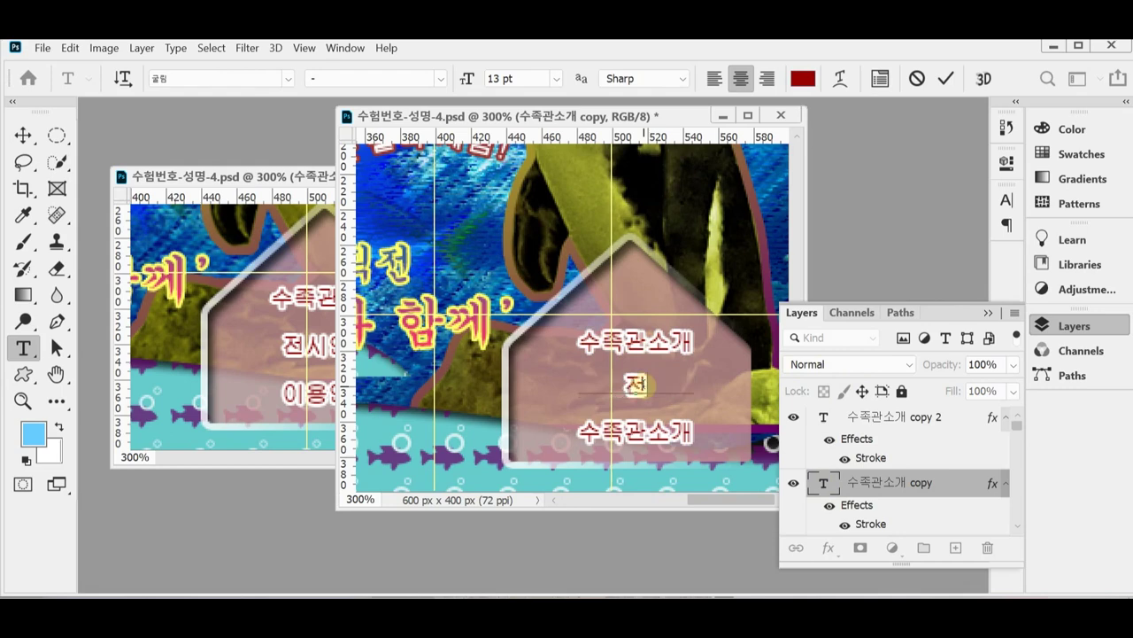
pyautogui.write('시안내')
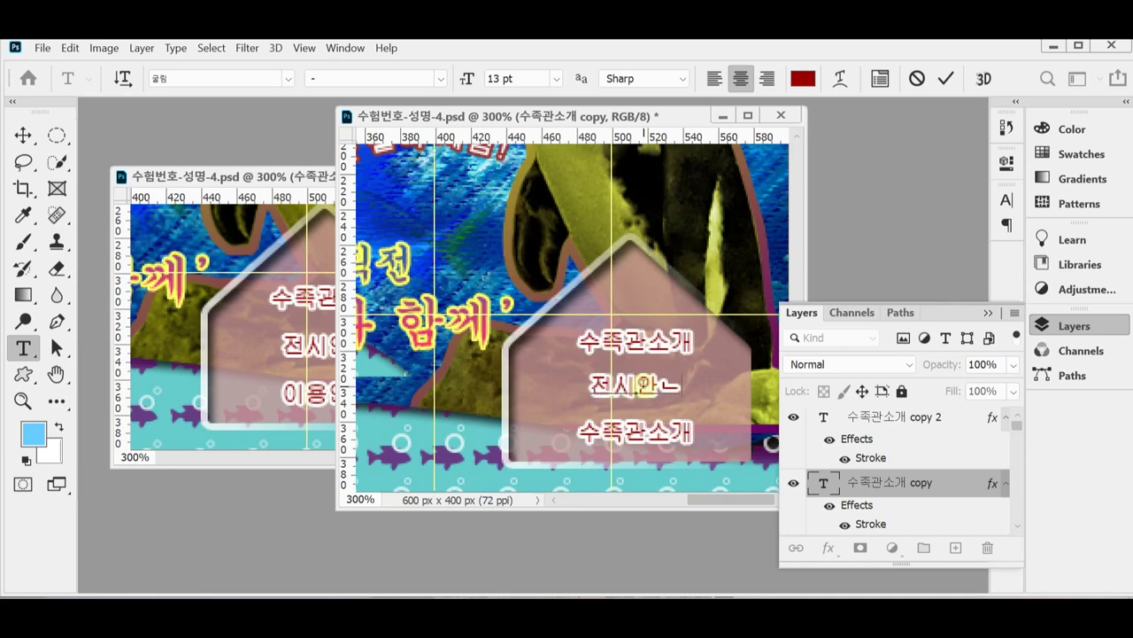
pyautogui.hotkey('ctrl', 'Return')
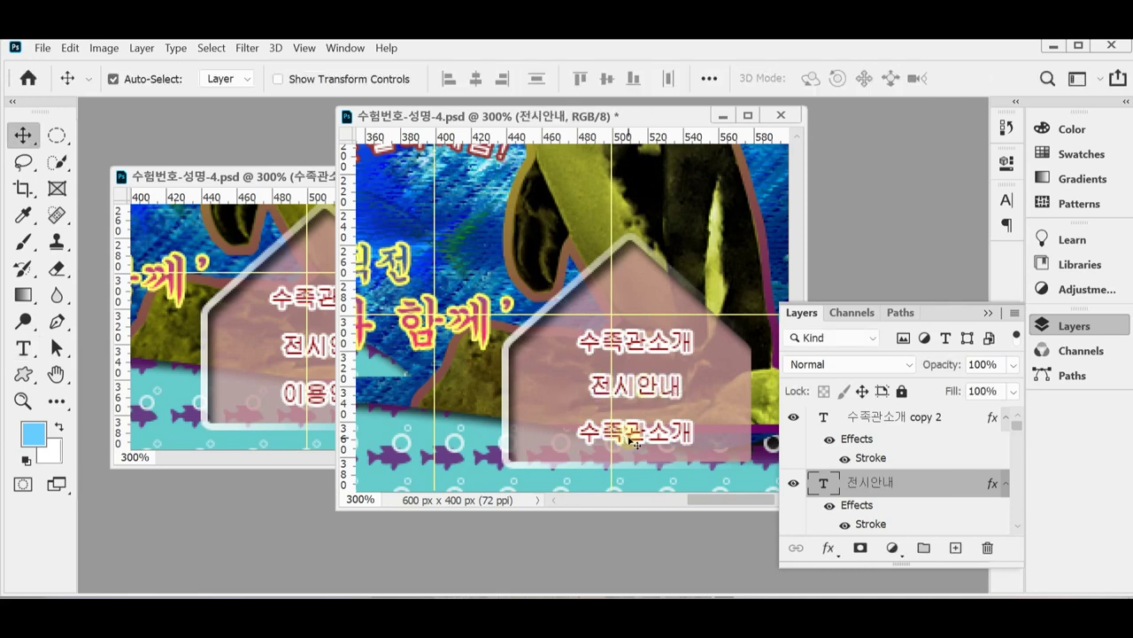
# - Change the lowest menu text on the sign to 이용안내
pyautogui.doubleClick(631, 429)
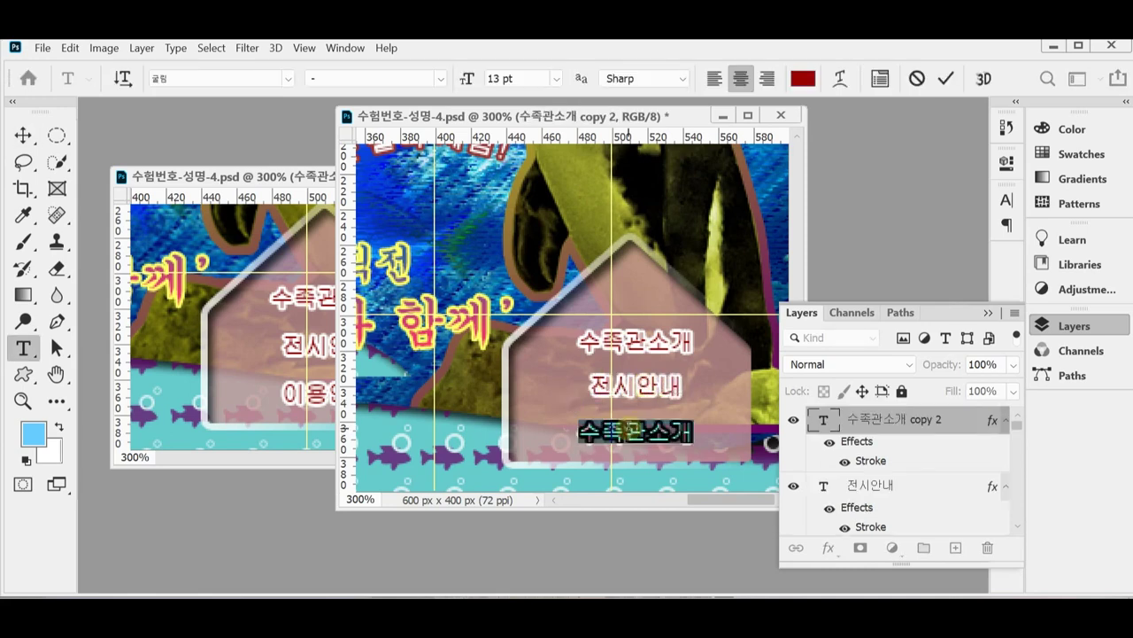
pyautogui.write('잉')
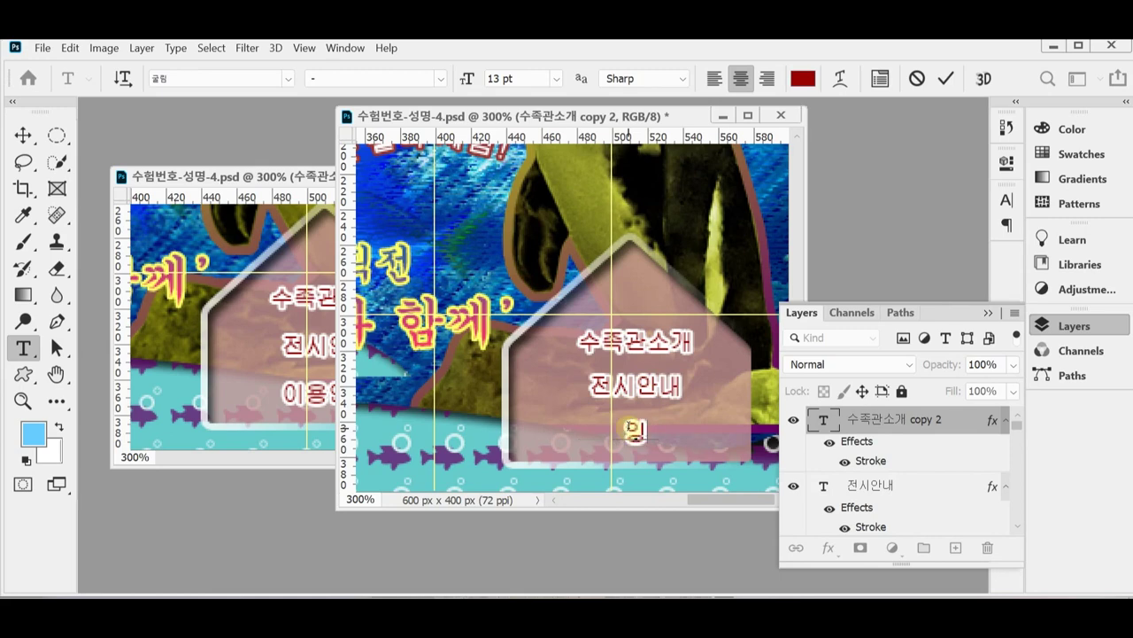
pyautogui.press('BackSpace')
pyautogui.write('이용안ㄴ')
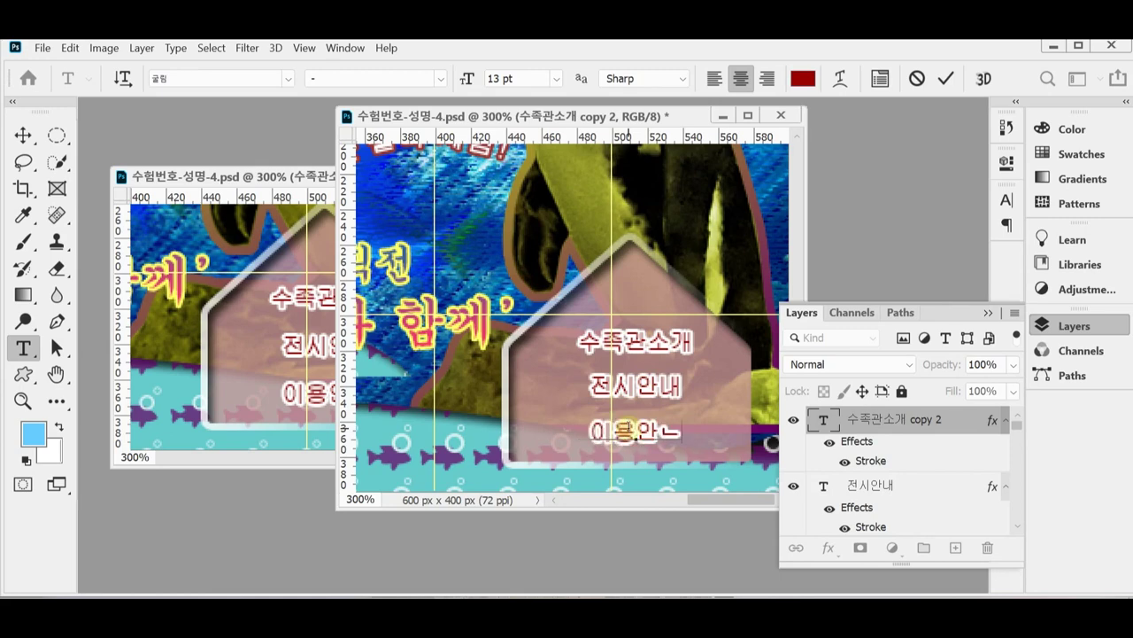
pyautogui.write('ㅐ')
pyautogui.hotkey('ctrl', 'Return')
pyautogui.press('v')
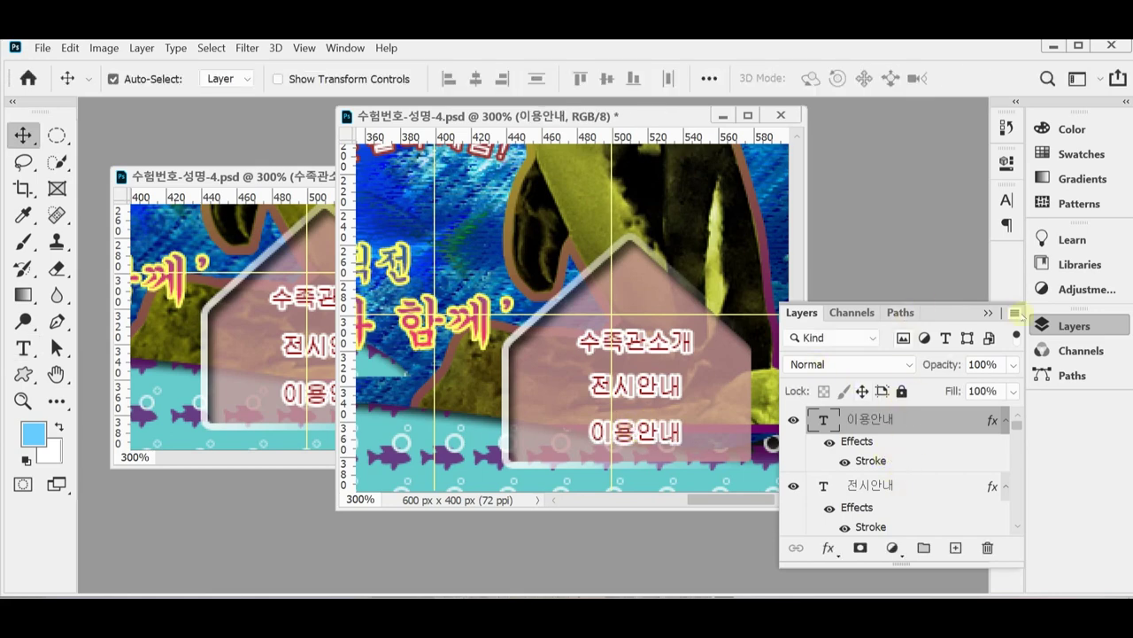
# - Distribute the 수족관소개, 전시안내 and 이용안내 text layers evenly by their vertical centers
pyautogui.moveTo(912, 564); pyautogui.dragTo(901, 578)
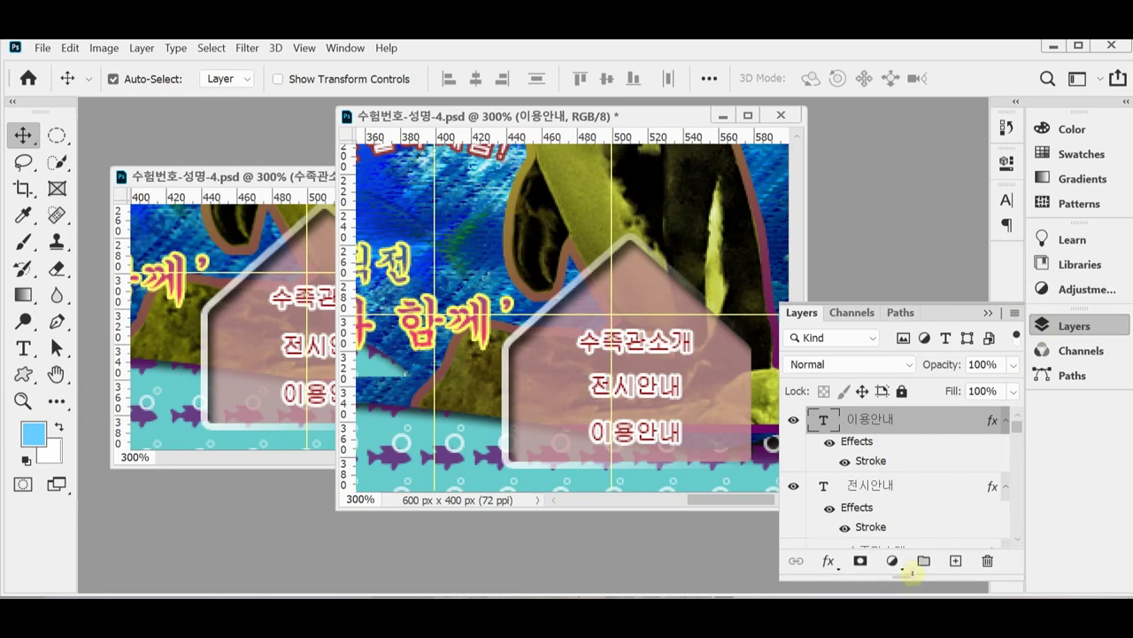
pyautogui.scroll(-2, 900, 506)
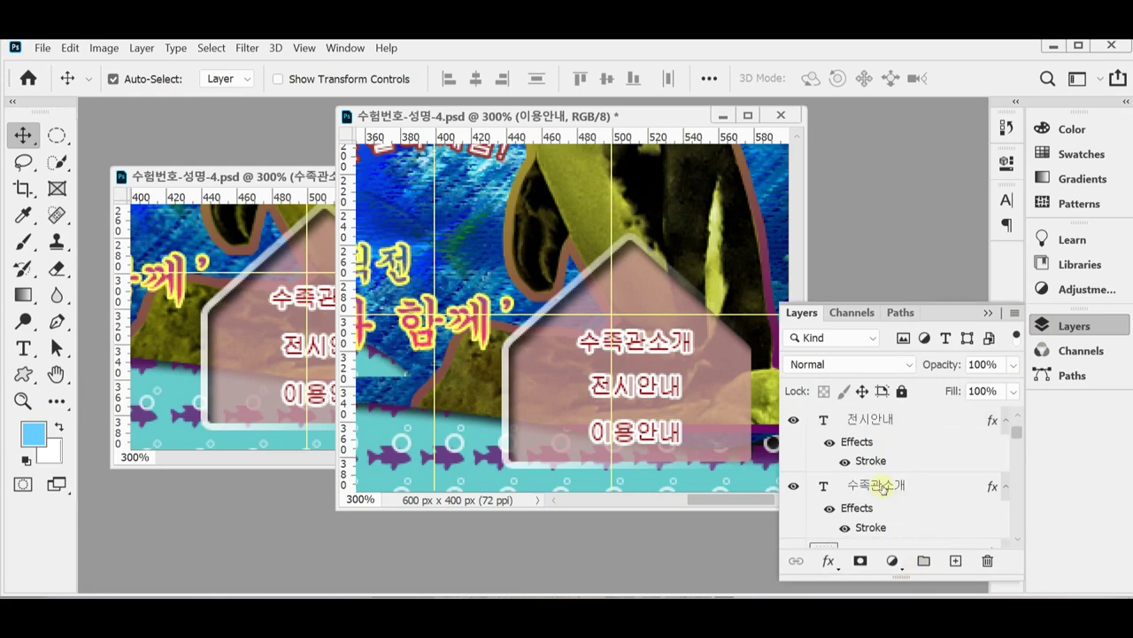
pyautogui.keyDown('shift'); pyautogui.click(883, 485); pyautogui.keyUp('shift')
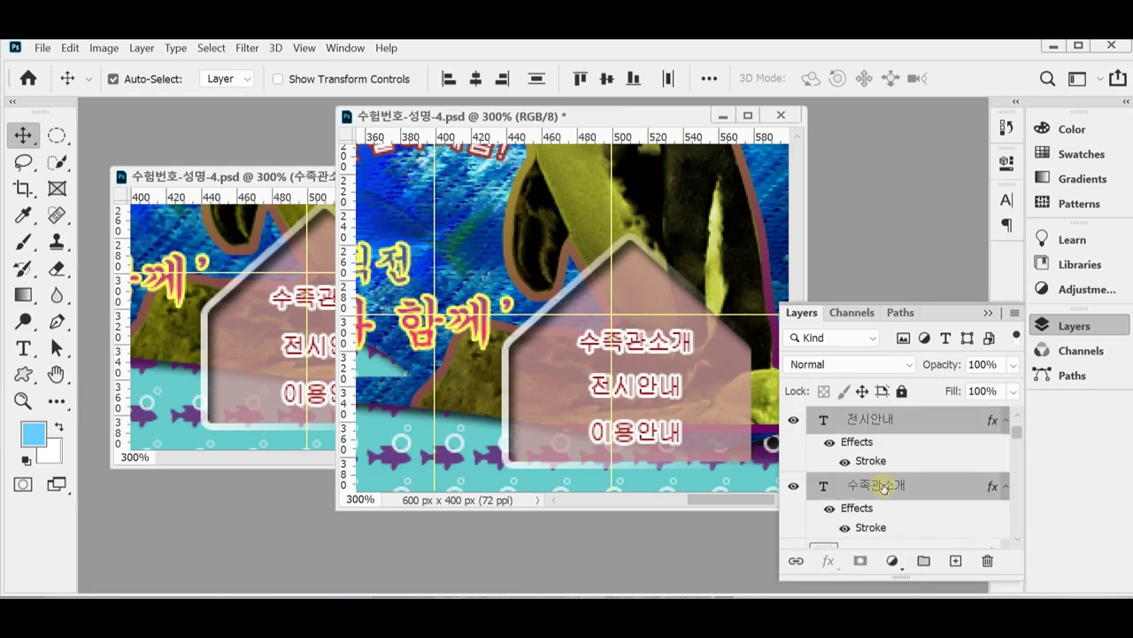
pyautogui.scroll(2, 926, 501)
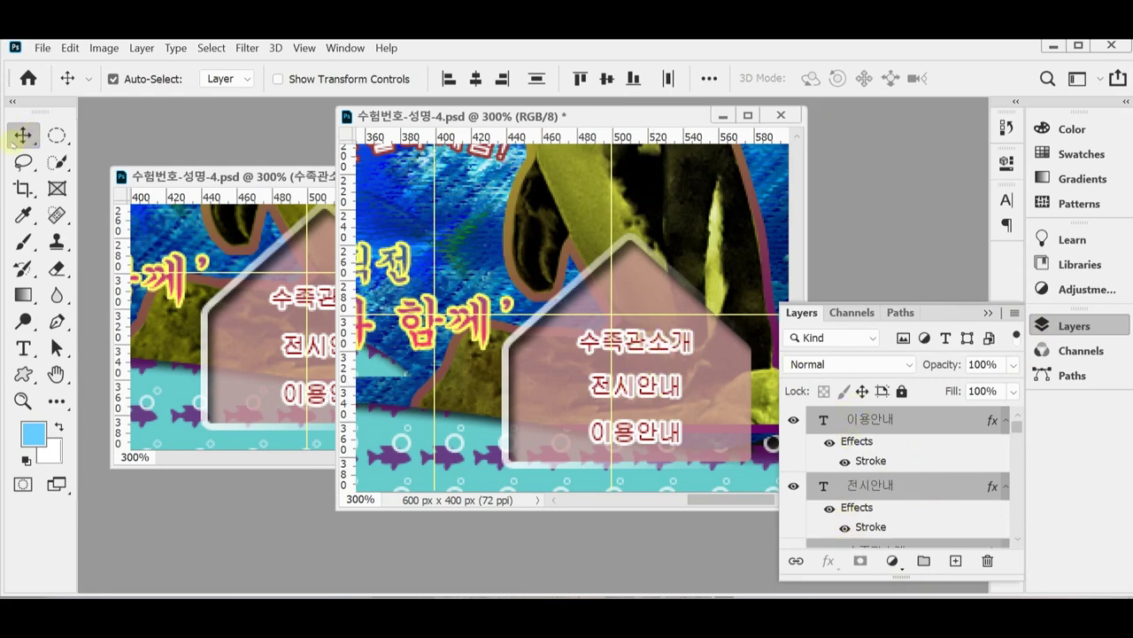
pyautogui.click(709, 79)
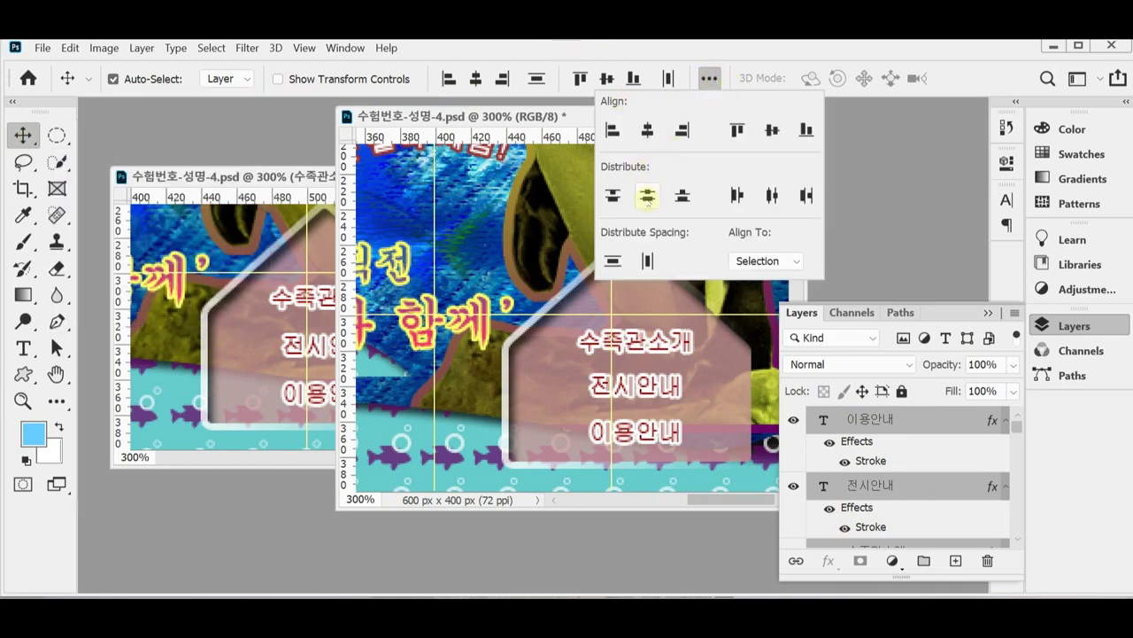
pyautogui.click(647, 196)
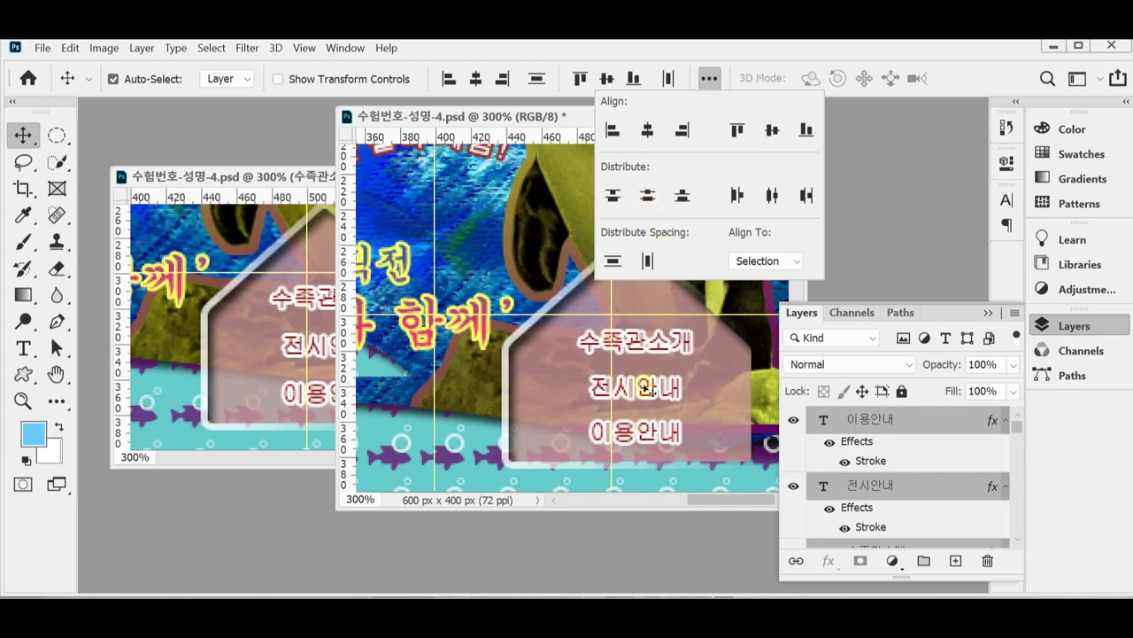
pyautogui.click(713, 51)
# - Save the working document and hide its guides to view the whole page
pyautogui.scroll(-3, 644, 398)
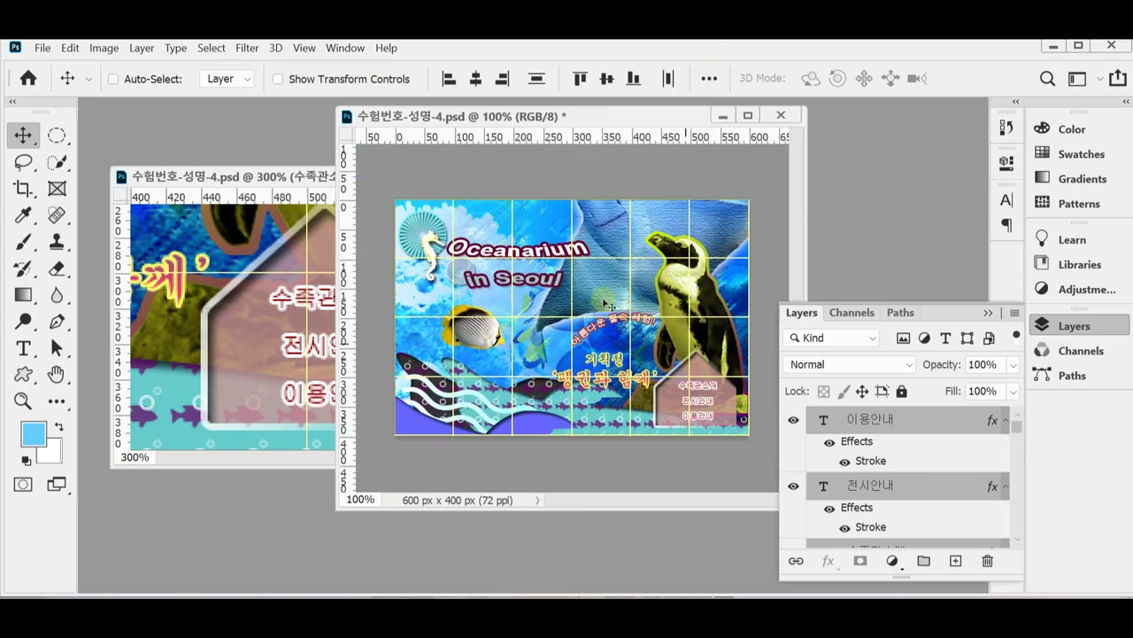
pyautogui.press('ctrl')
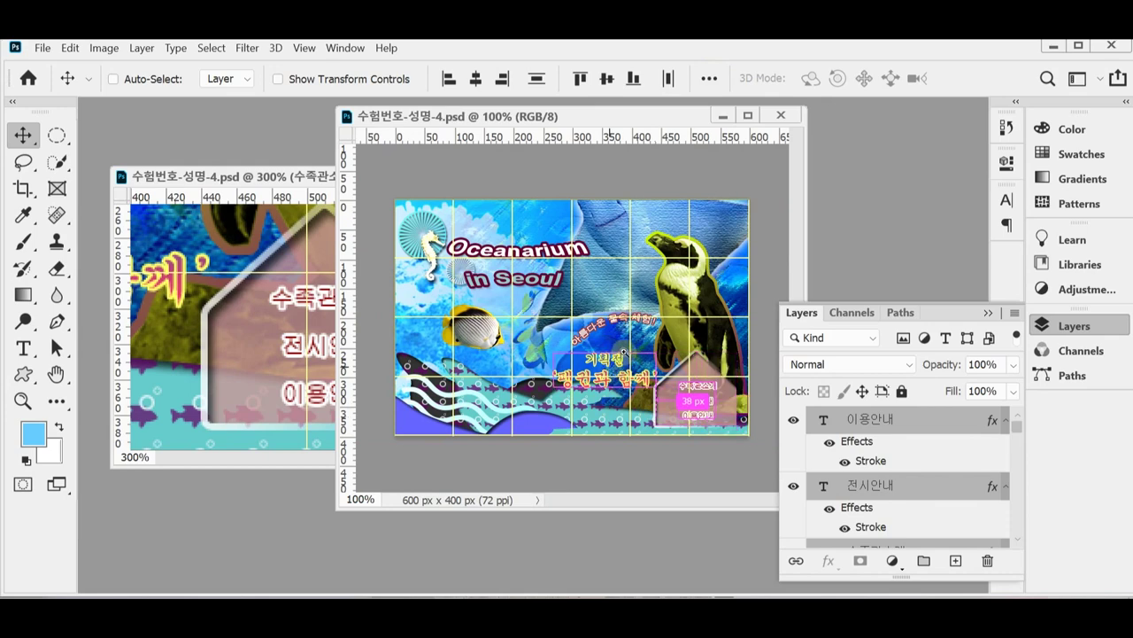
pyautogui.click(1059, 322)
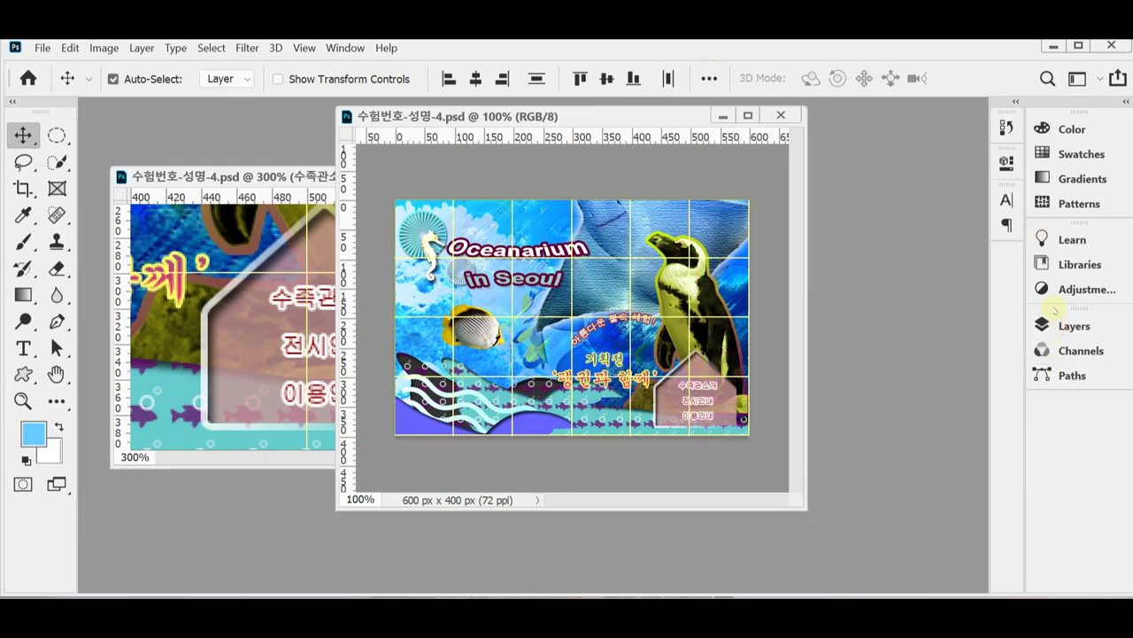
pyautogui.hotkey('ctrl', "'")
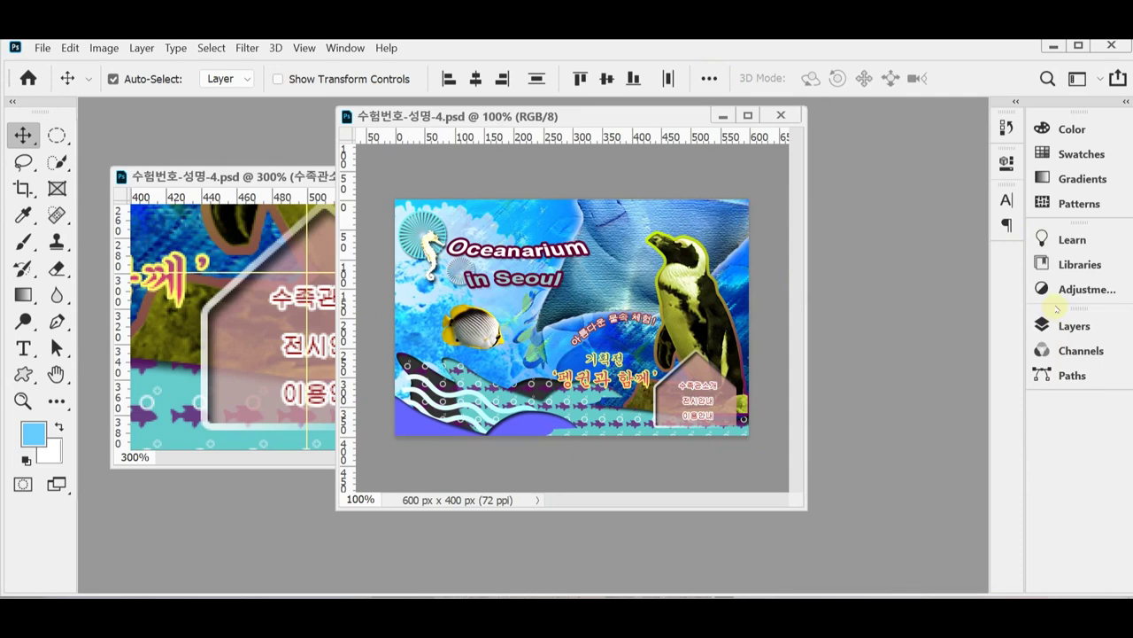
pyautogui.click(280, 376)
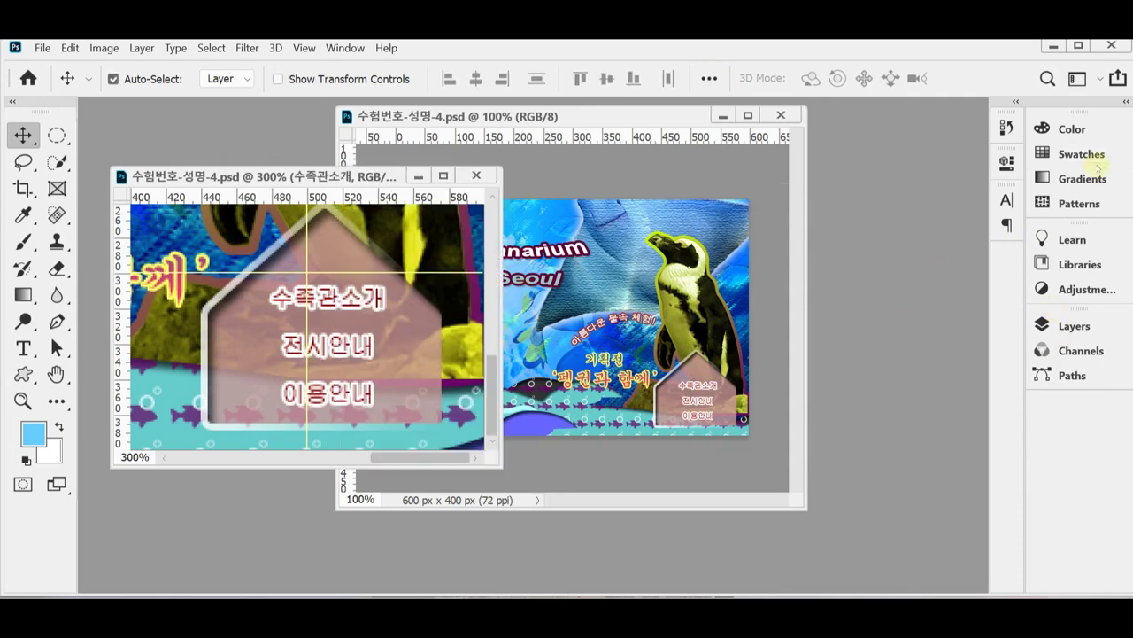
pyautogui.click(697, 163)
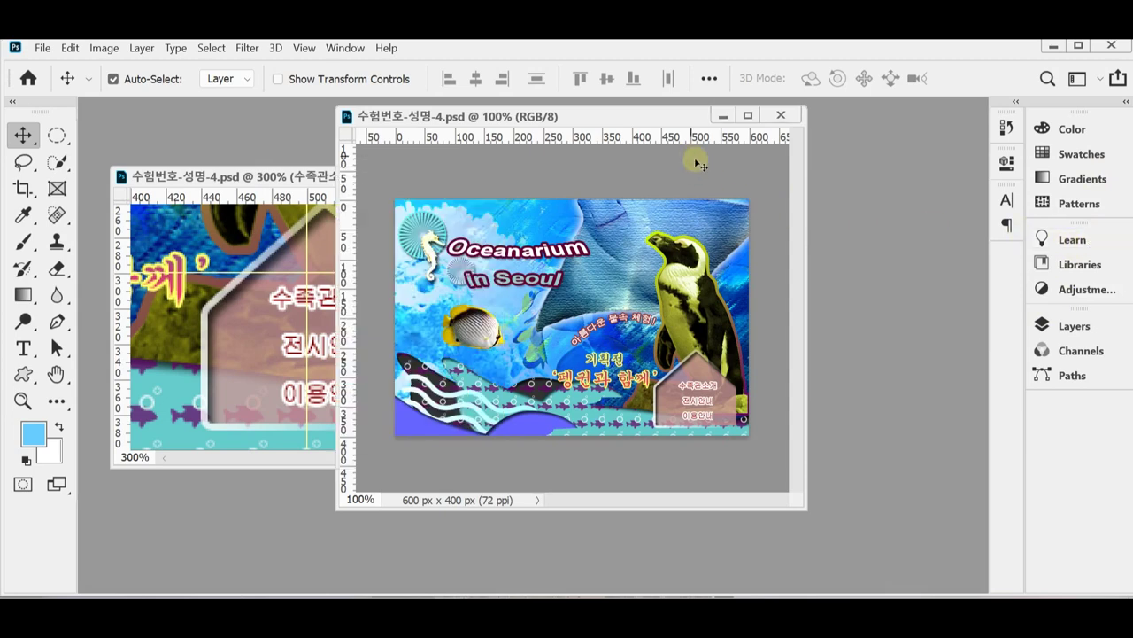
# - Start saving the 600 x 400 px page under a new location, choosing the GTQ folder inside 문서
pyautogui.hotkey('ctrl', "'")
pyautogui.hotkey('ctrl', "'")
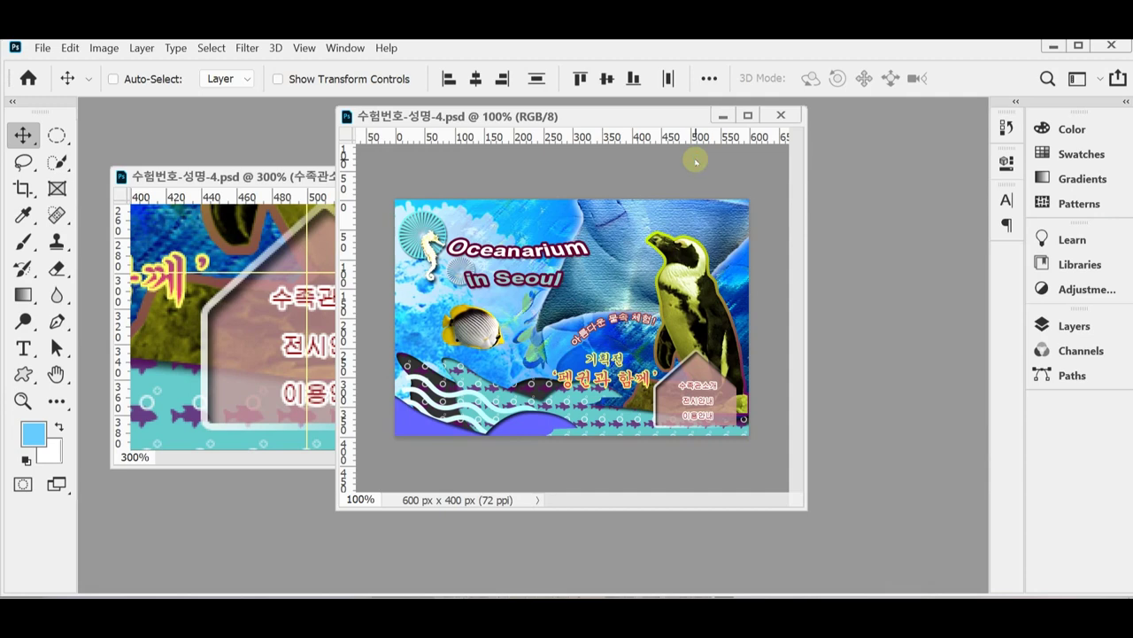
pyautogui.hotkey('ctrl', 'shift', 's')
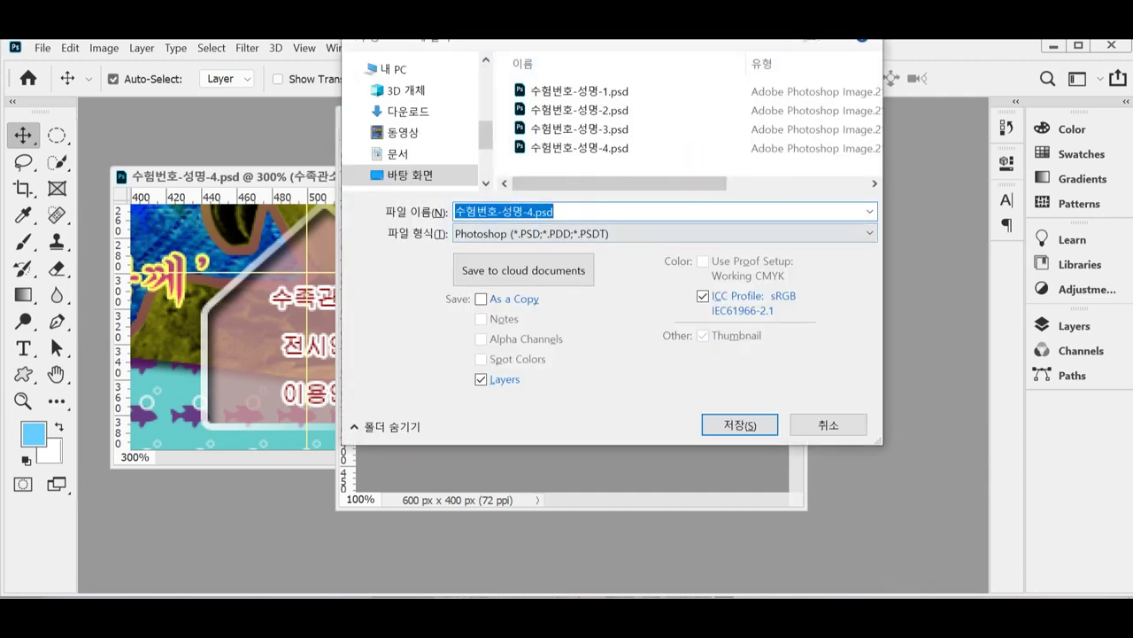
pyautogui.click(443, 190)
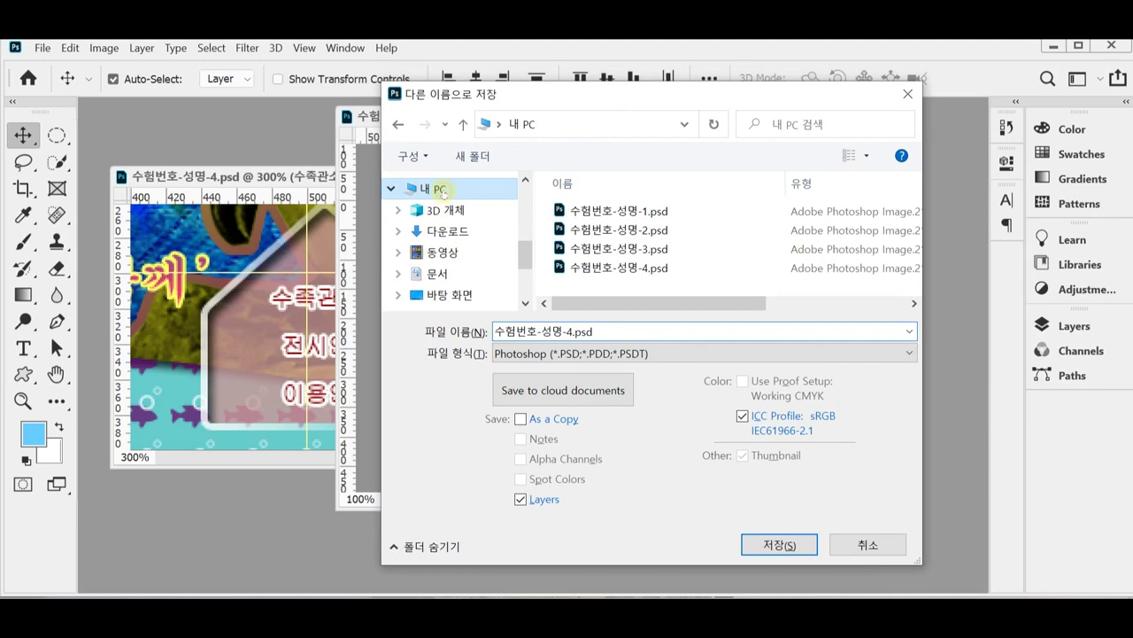
pyautogui.click(478, 277)
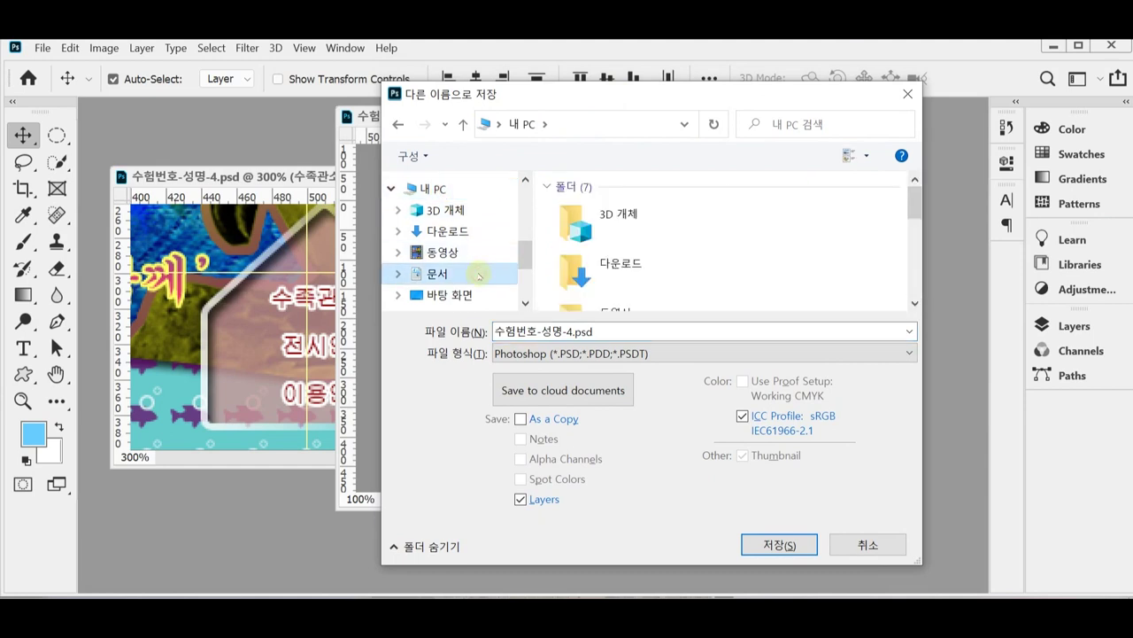
pyautogui.scroll(-1, 700, 265)
pyautogui.scroll(-1, 702, 276)
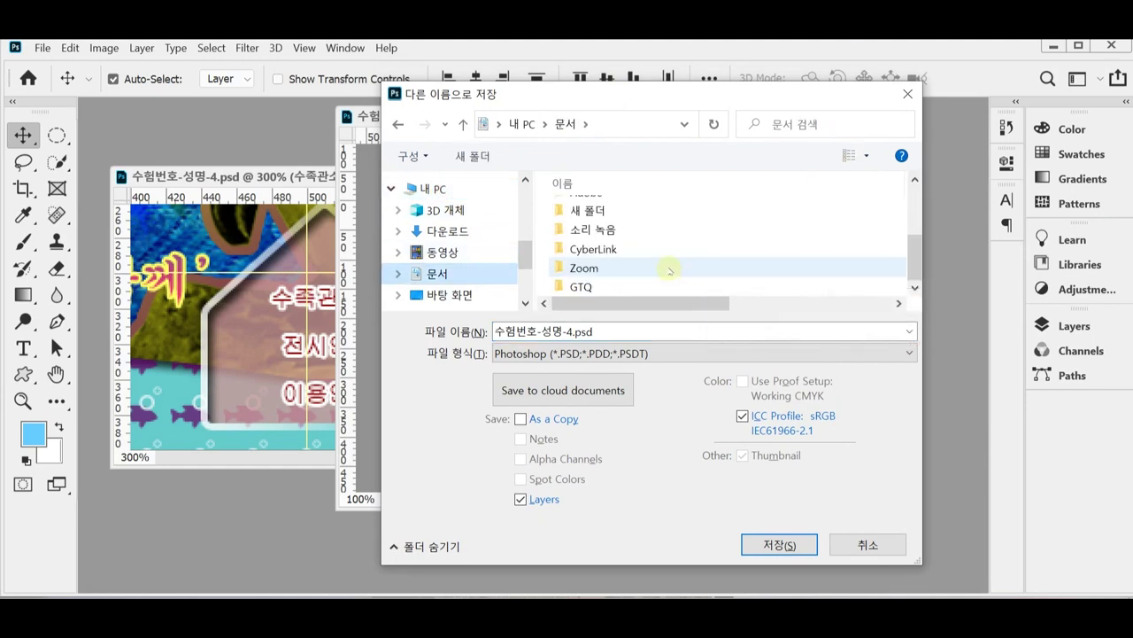
pyautogui.doubleClick(620, 289)
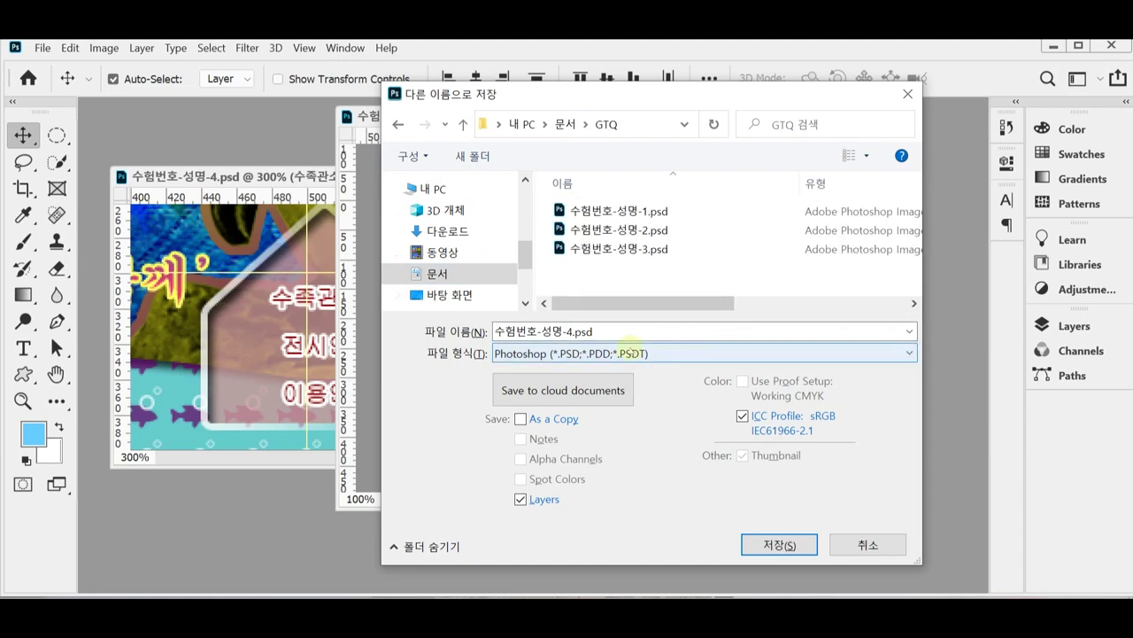
# - Save the page in JPEG format as 수험번호-성명-4.jpg with image quality 8
pyautogui.click(622, 352)
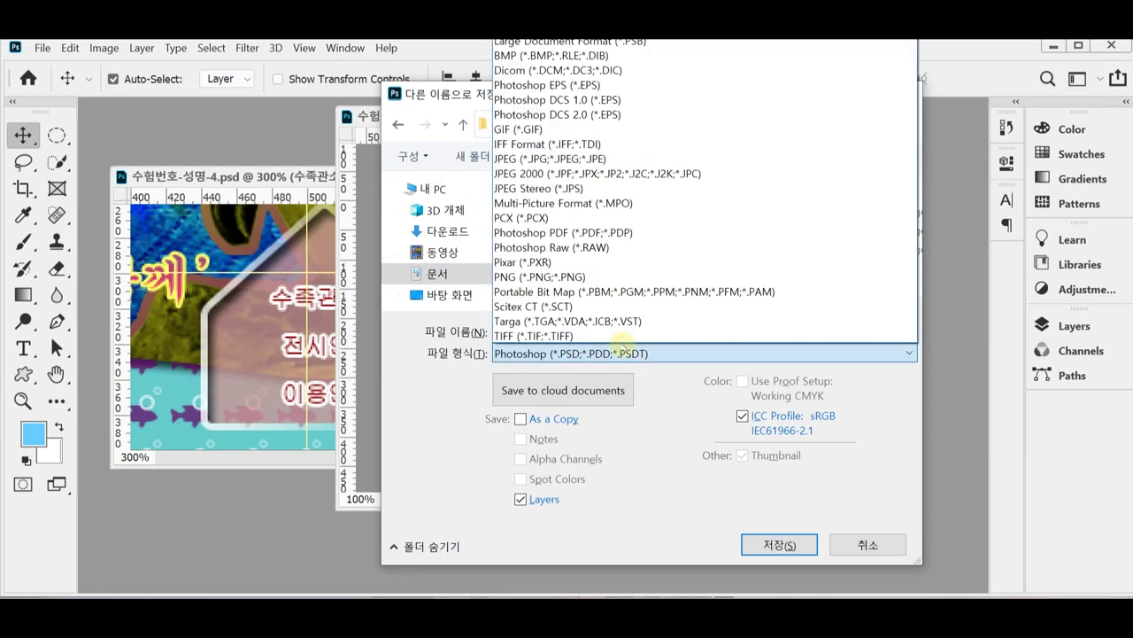
pyautogui.click(604, 158)
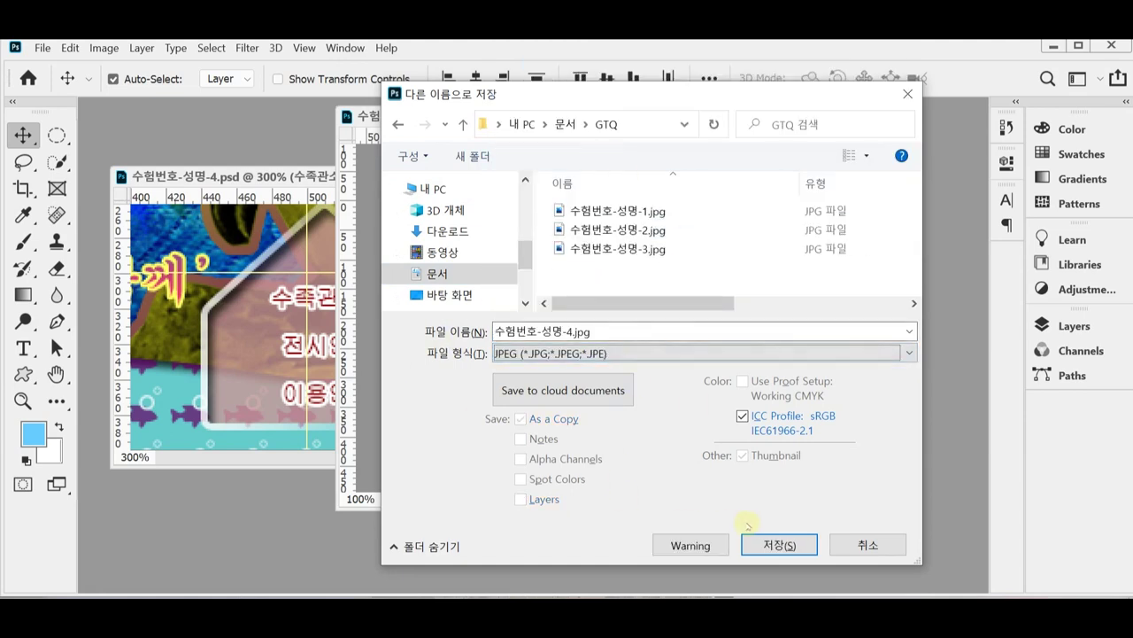
pyautogui.click(773, 544)
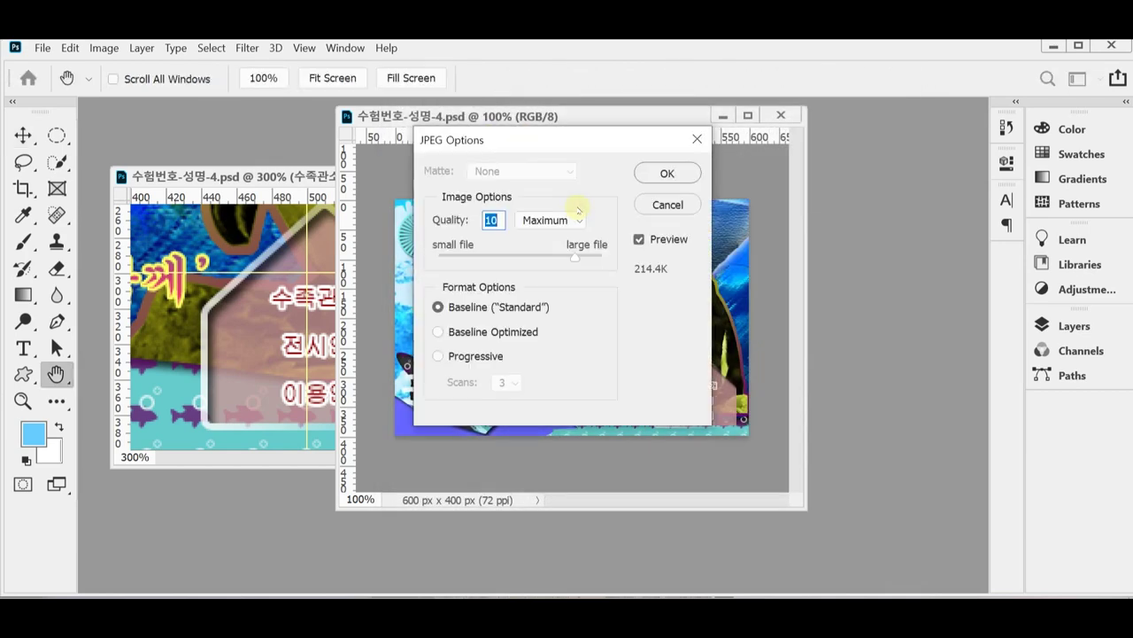
pyautogui.write('8')
pyautogui.press('Return')
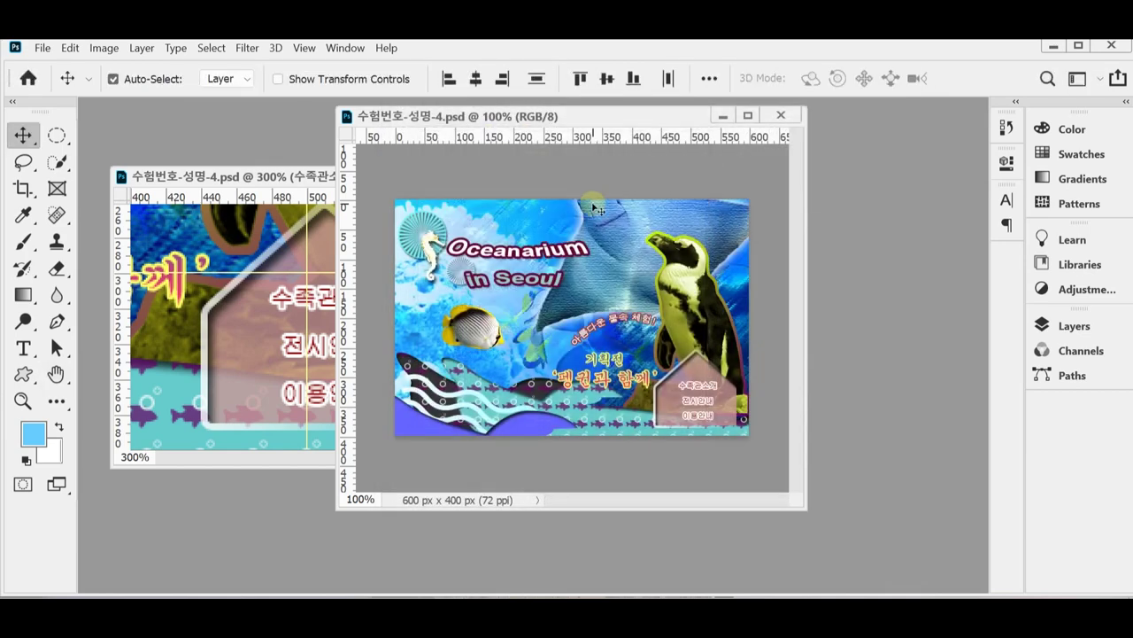
# - Resize the whole image proportionally to a width of 60 pixels
pyautogui.click(103, 48)
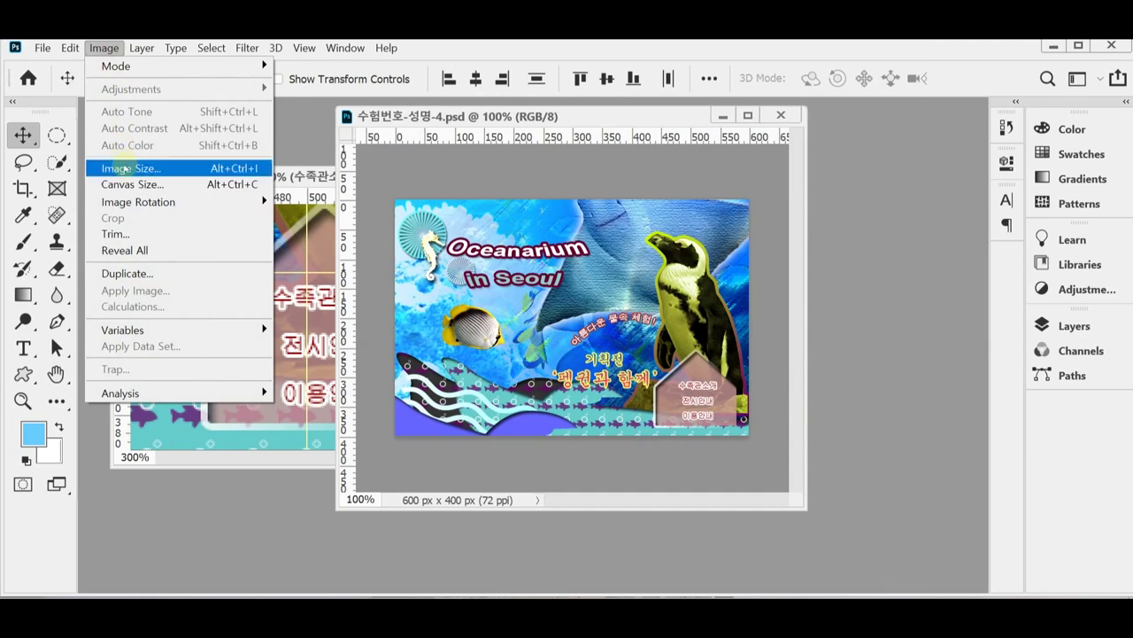
pyautogui.click(126, 169)
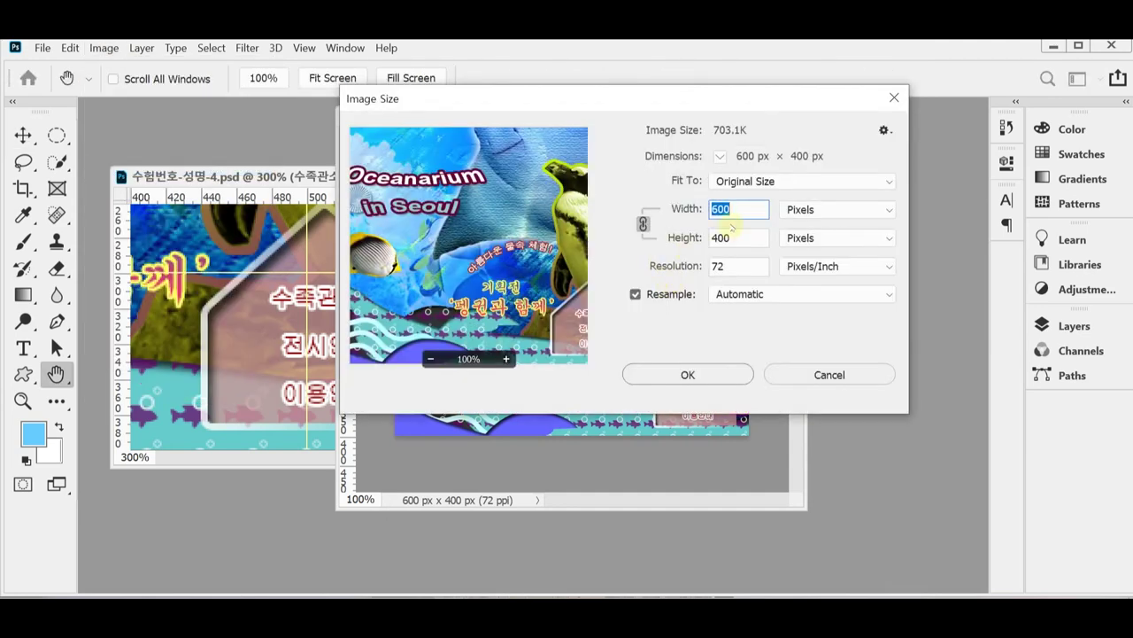
pyautogui.write('60')
pyautogui.press('Return')
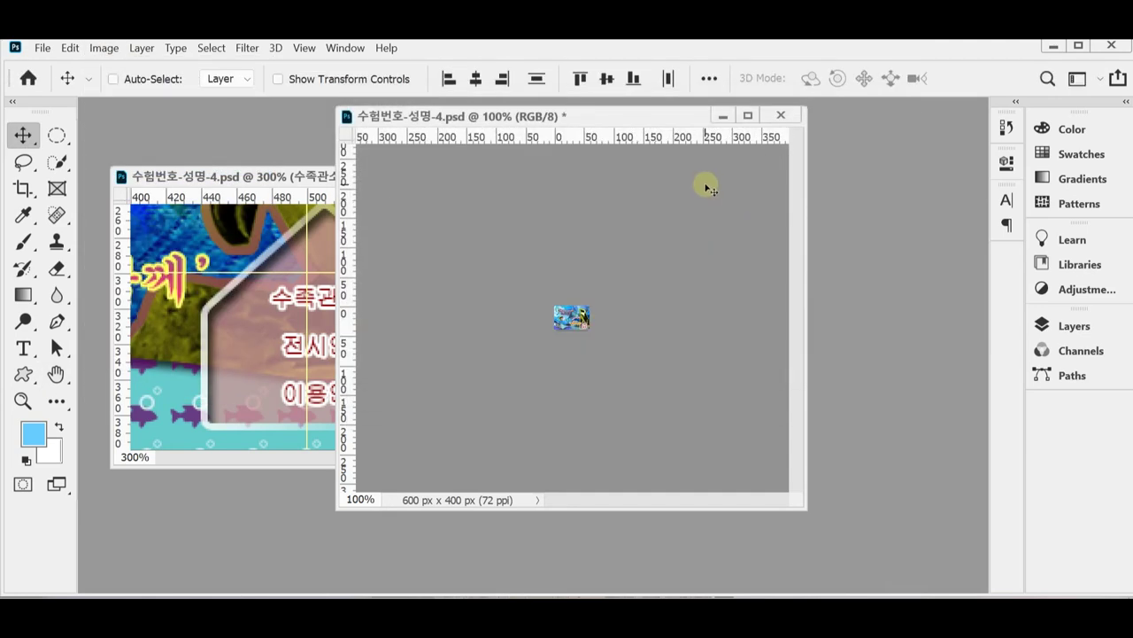
# - Save the reduced image as 수험번호-성명-4.psd in the GTQ folder inside 문서
pyautogui.hotkey('ctrl', 'shift', 's')
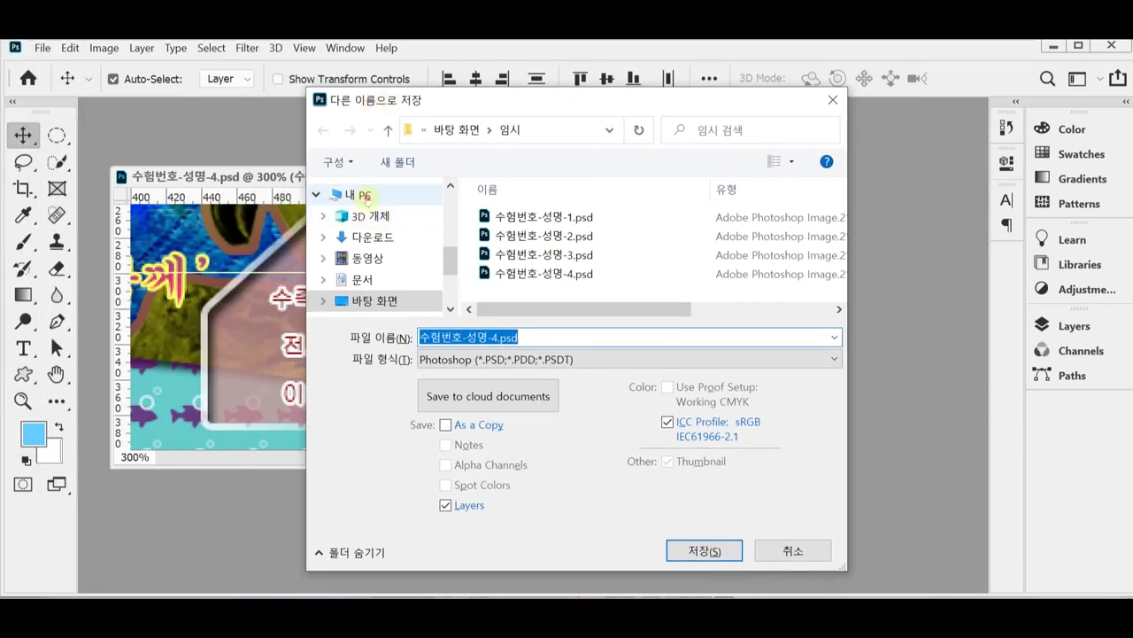
pyautogui.click(359, 197)
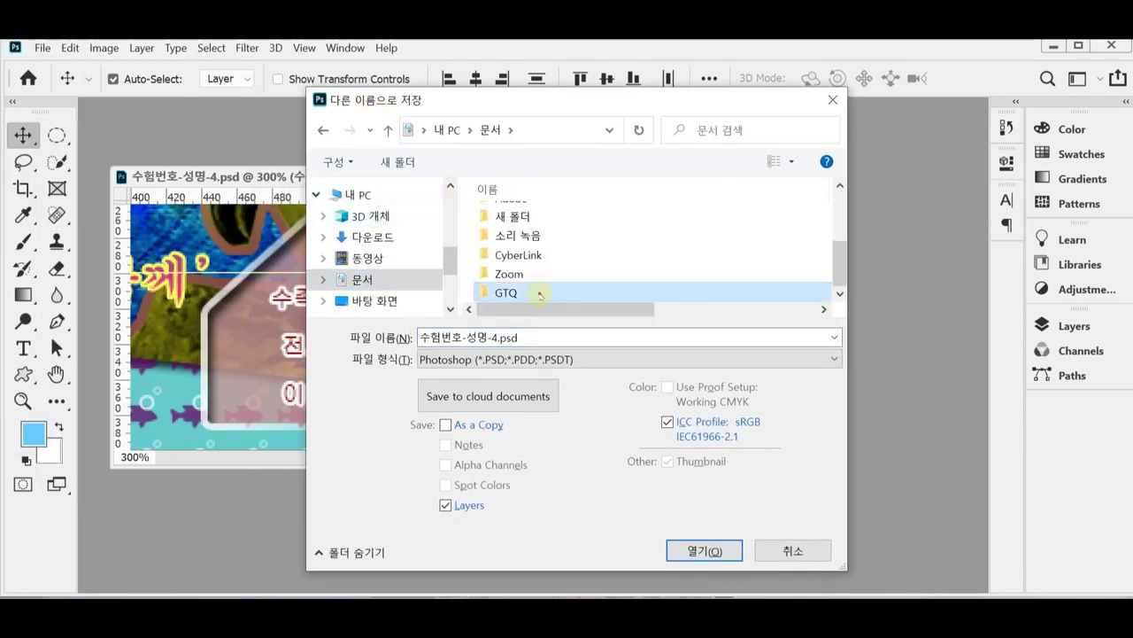
pyautogui.doubleClick(541, 292)
pyautogui.click(723, 551)
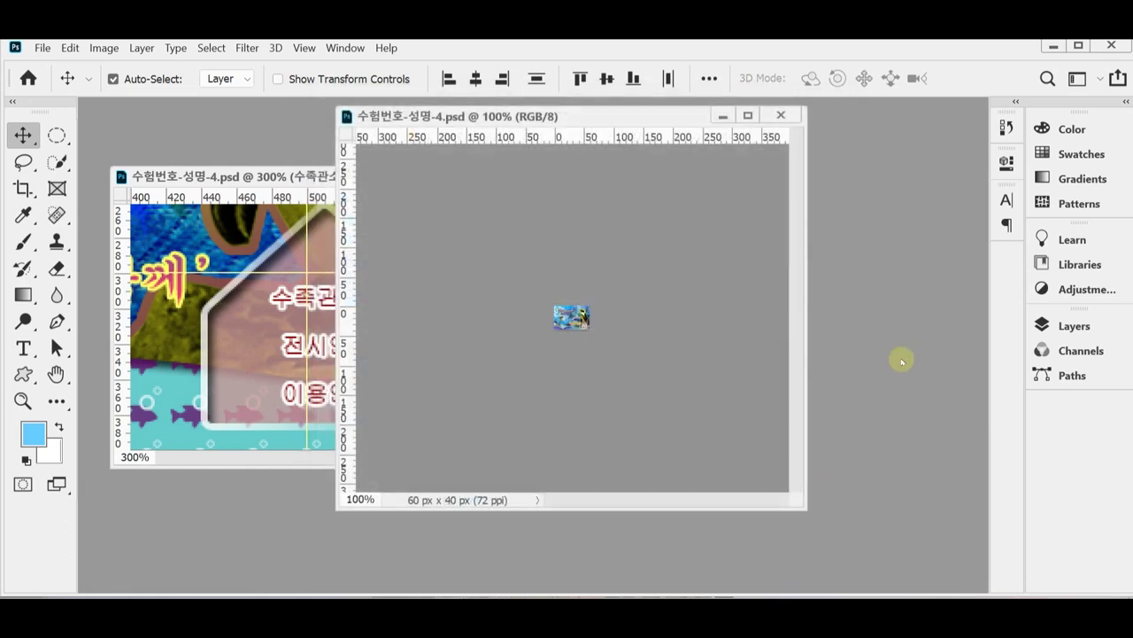